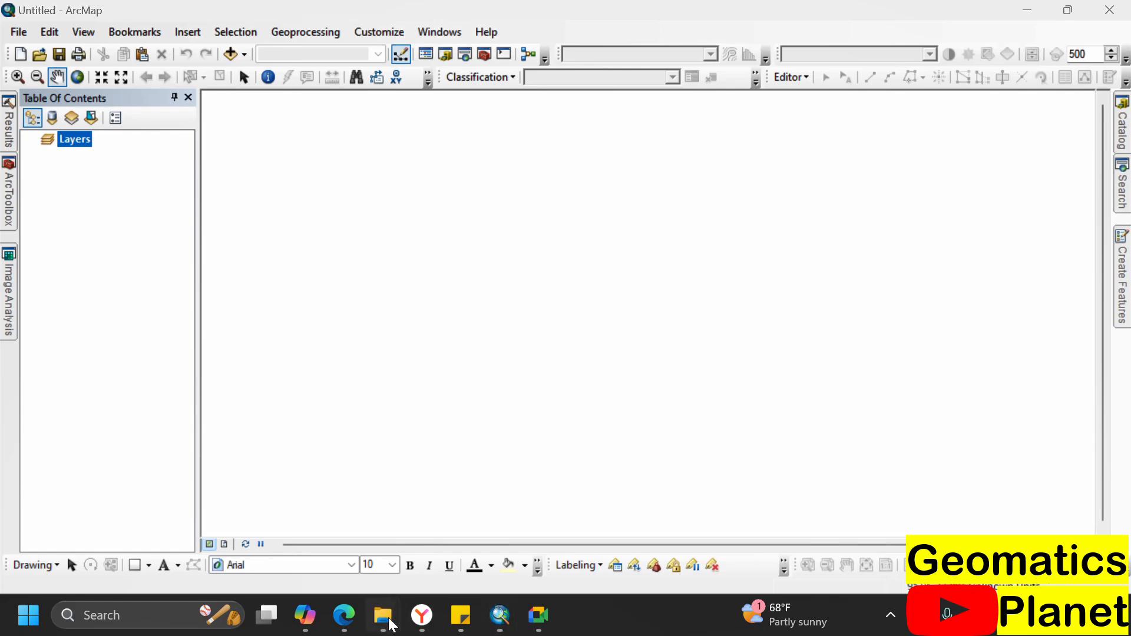
# - Switch to File Explorer and open the Geomatics folder inside Documents\KingVik Planet
pyautogui.moveTo(383, 616)
pyautogui.click(430, 551)
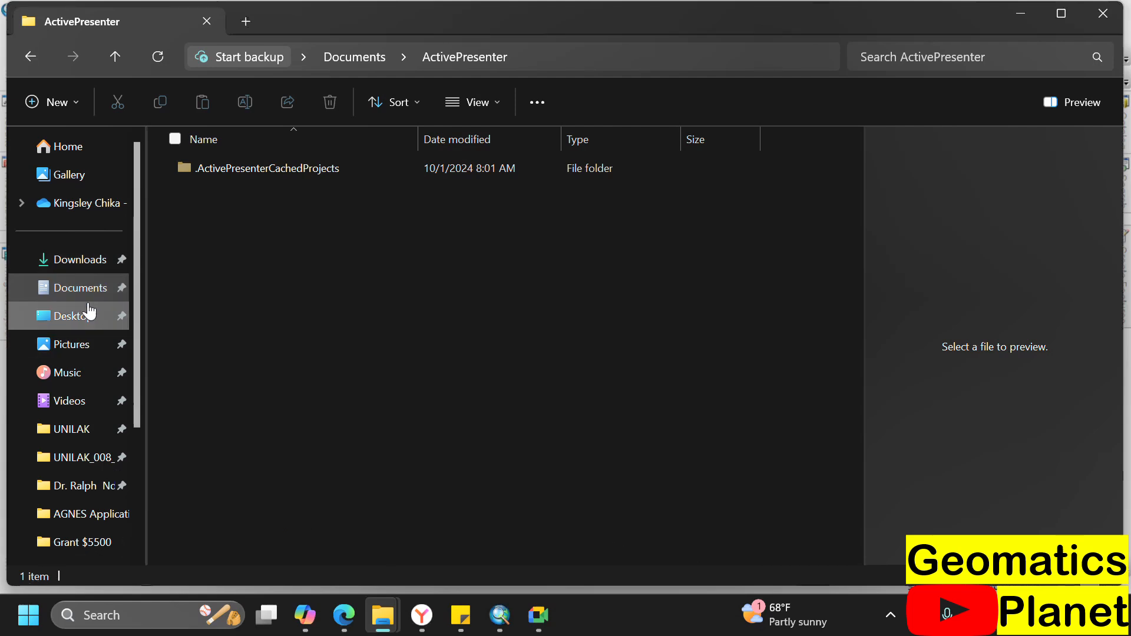
pyautogui.click(88, 297)
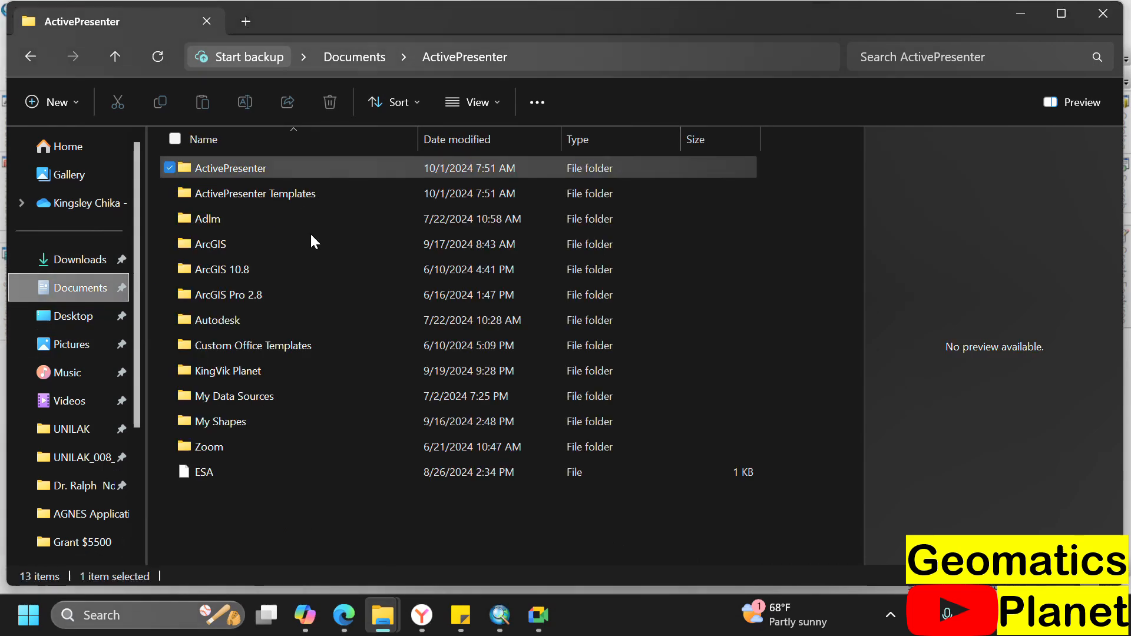
pyautogui.doubleClick(274, 364)
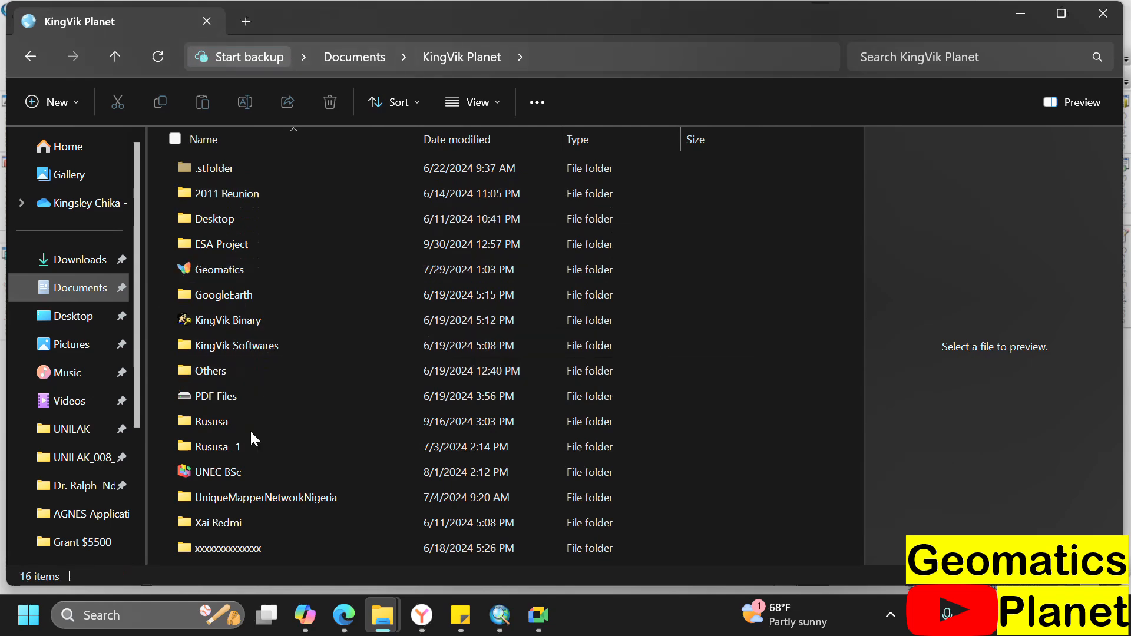
pyautogui.doubleClick(265, 271)
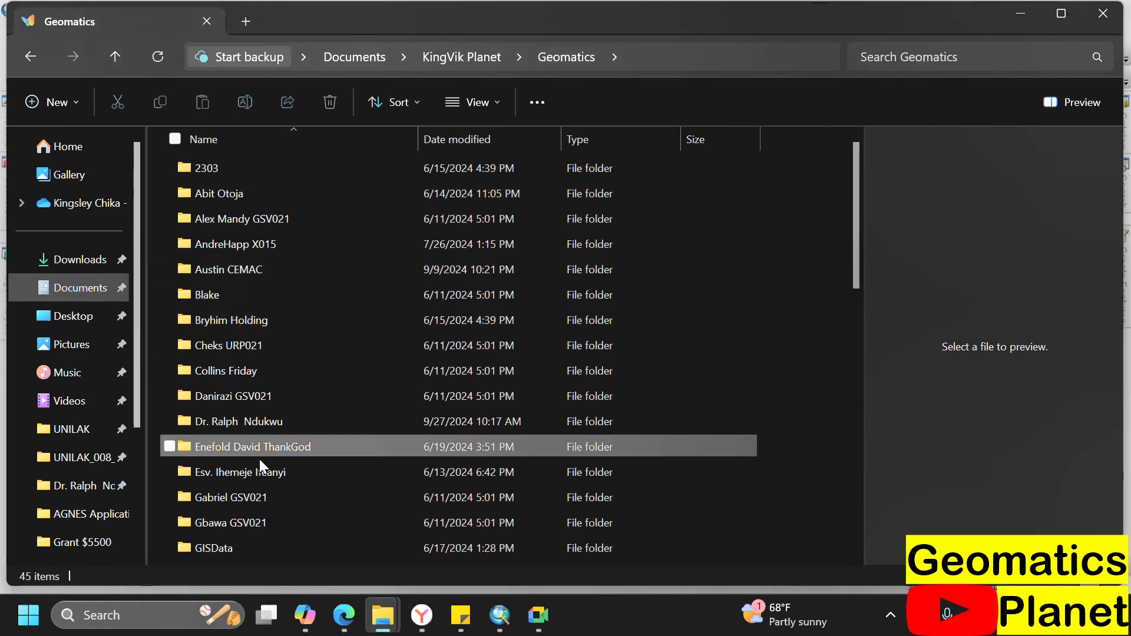
# - Browse from Geomatics through the inner KingVik Planet folder and its person-named File folder to Data\LCLU
pyautogui.scroll(-4, 263, 501)
pyautogui.scroll(-1, 264, 499)
pyautogui.click(368, 371)
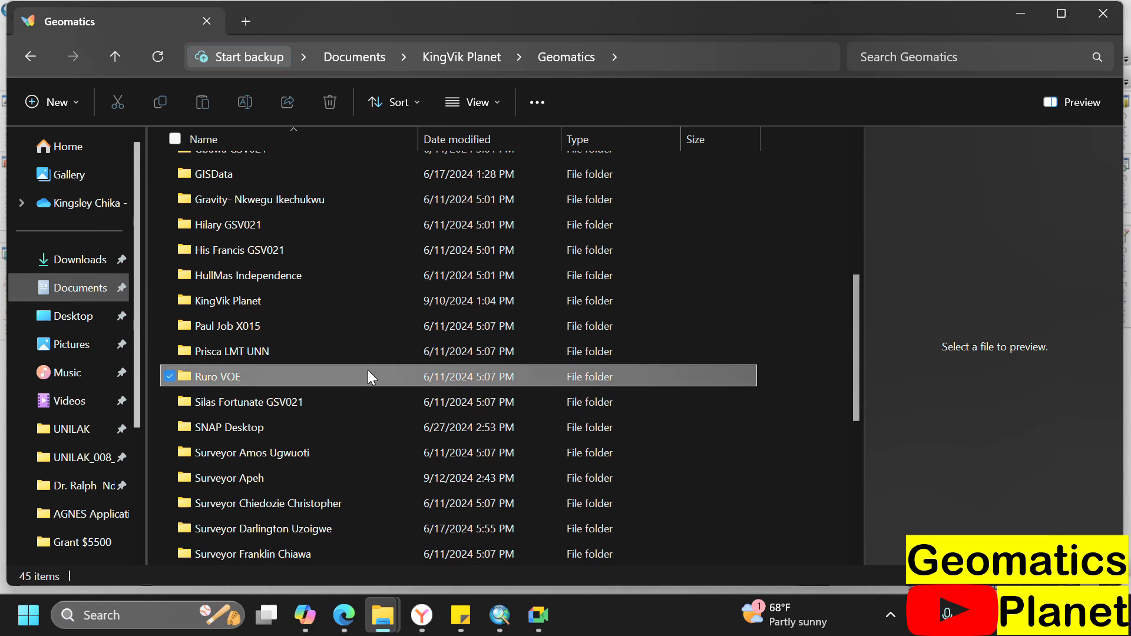
pyautogui.press('k')
pyautogui.doubleClick(297, 301)
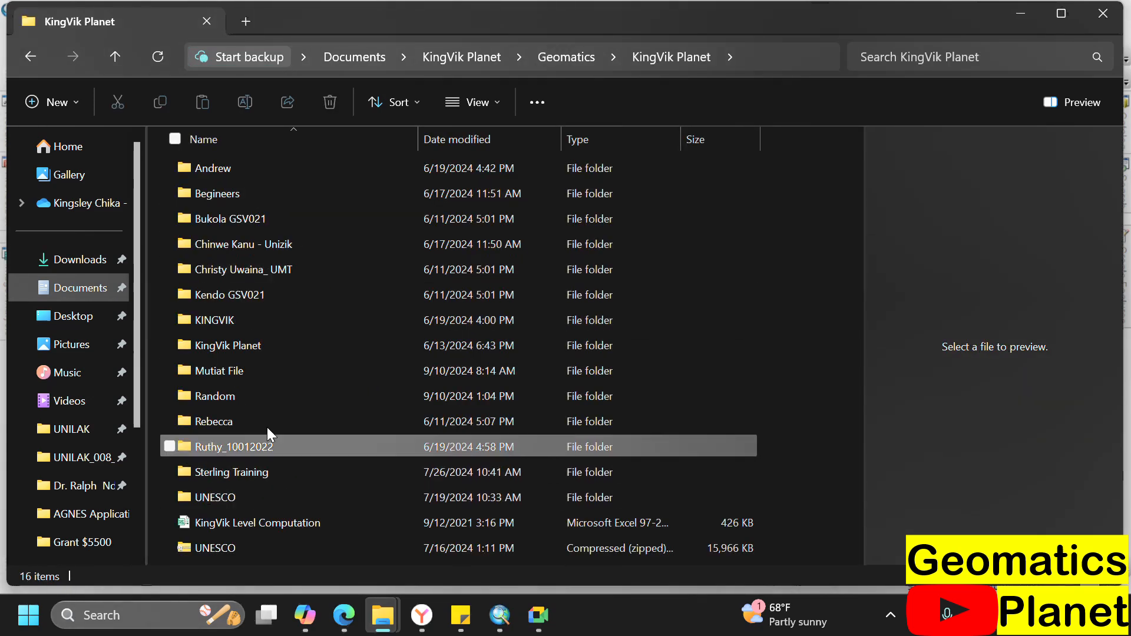
pyautogui.doubleClick(257, 376)
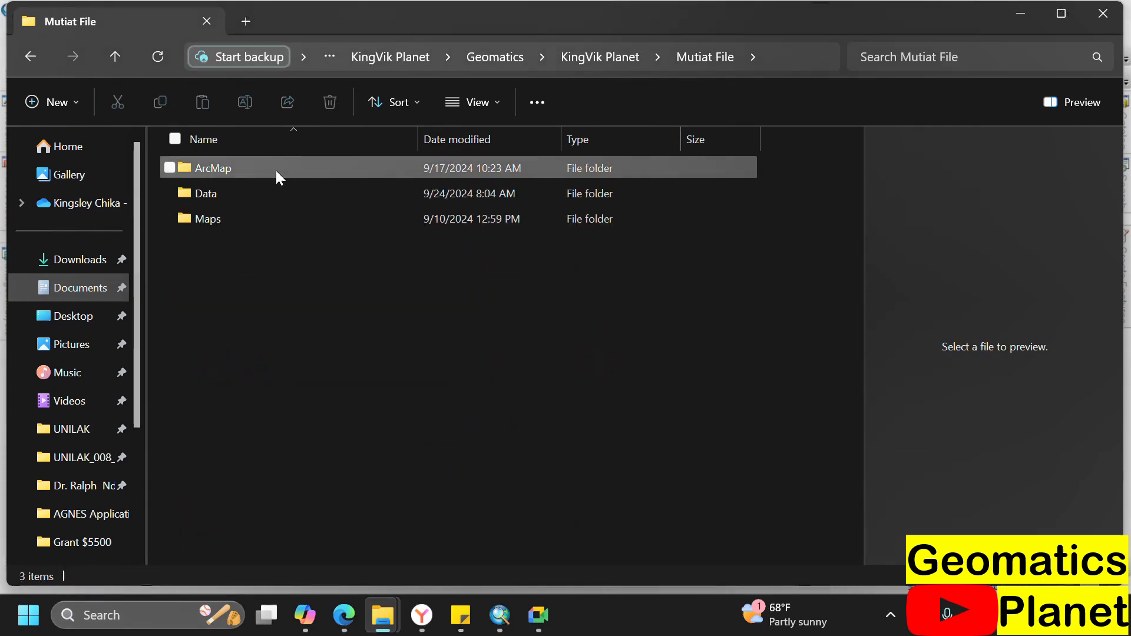
pyautogui.doubleClick(282, 191)
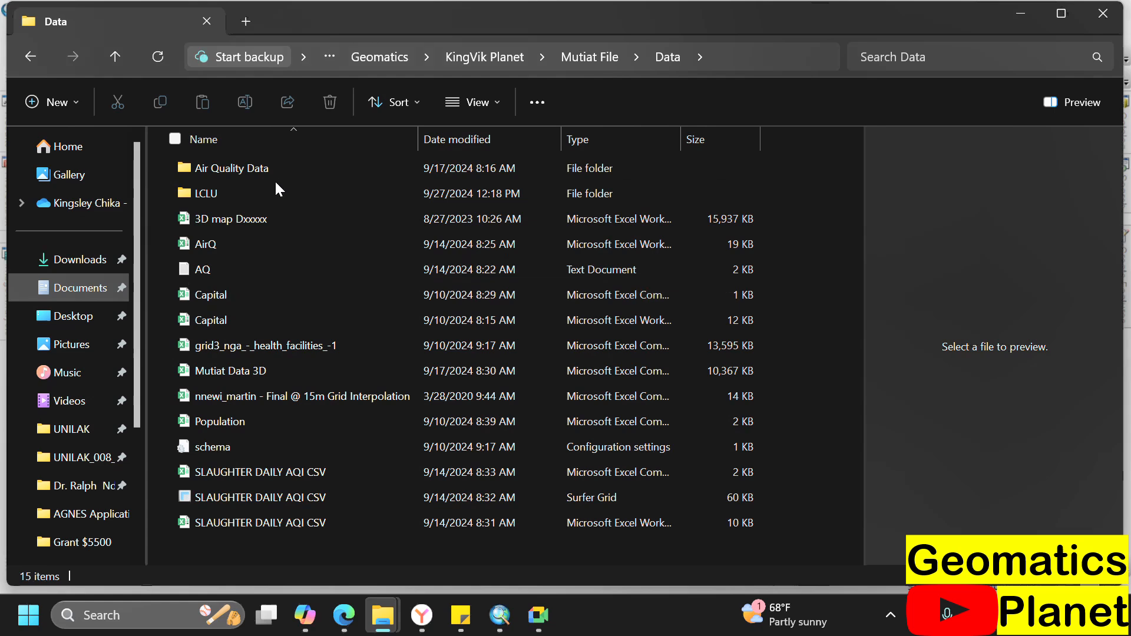
pyautogui.click(271, 190)
pyautogui.doubleClick(271, 189)
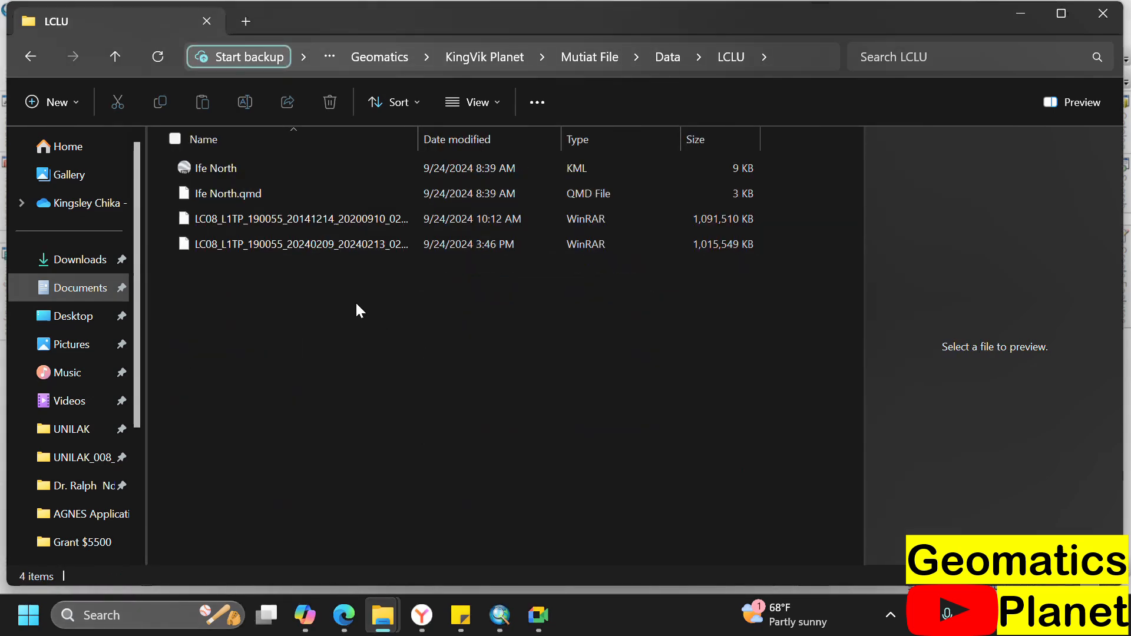
# - Extract the 2014 Landsat archive LC08_L1TP_190055_20141214_20200910_02_T1 into its default folder within LCLU
pyautogui.click(291, 218)
pyautogui.click(297, 243)
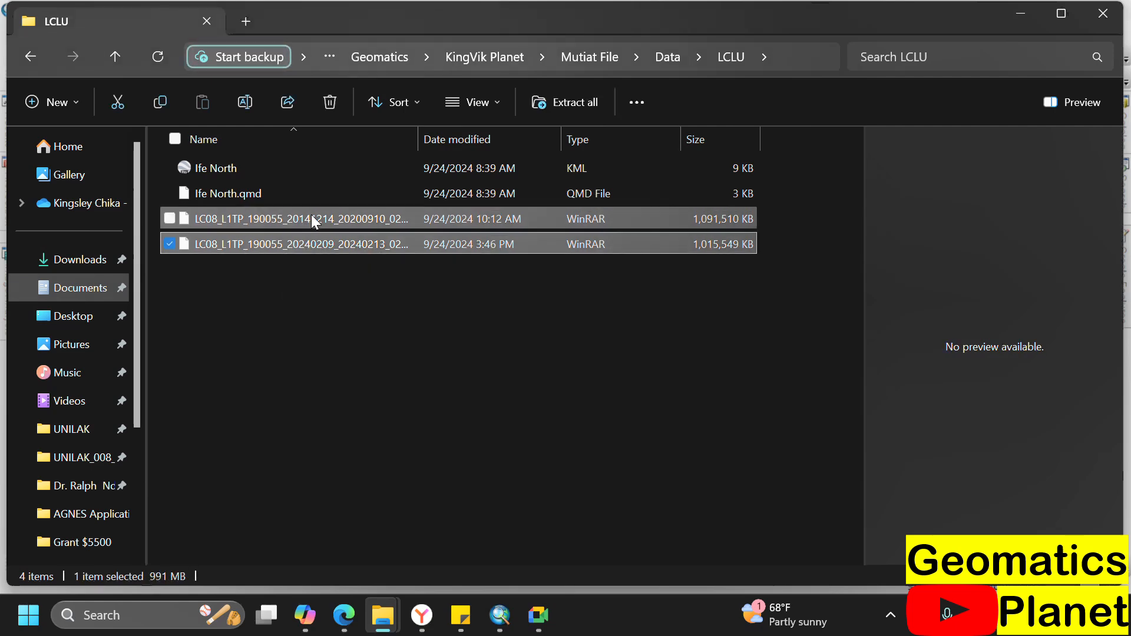
pyautogui.click(312, 216)
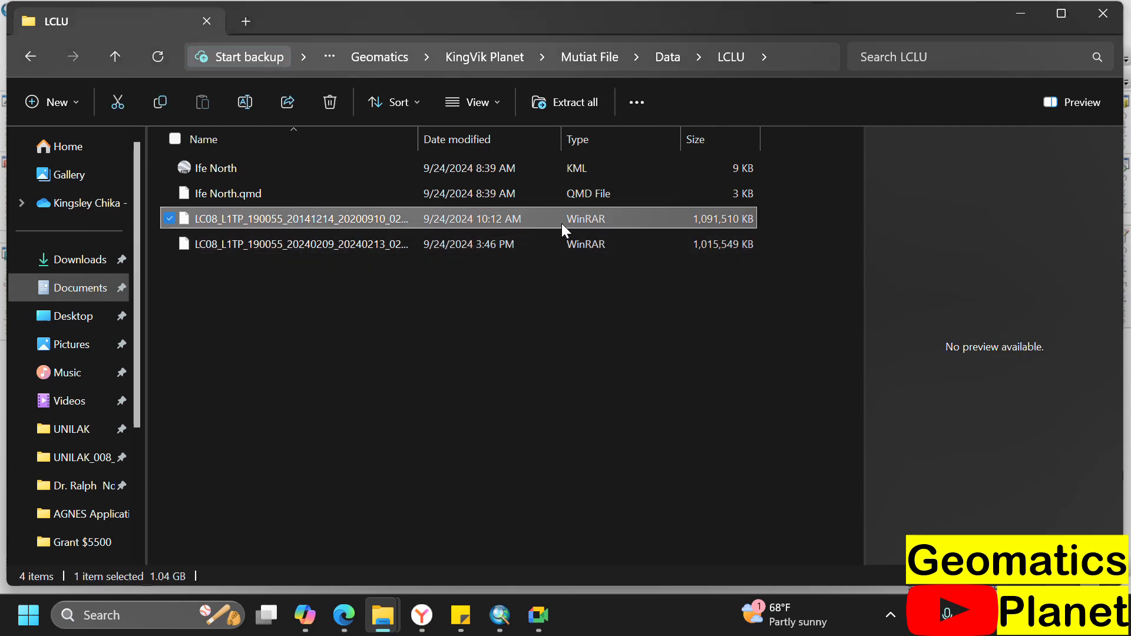
pyautogui.keyDown('ctrl'); pyautogui.click(288, 244); pyautogui.keyUp('ctrl')
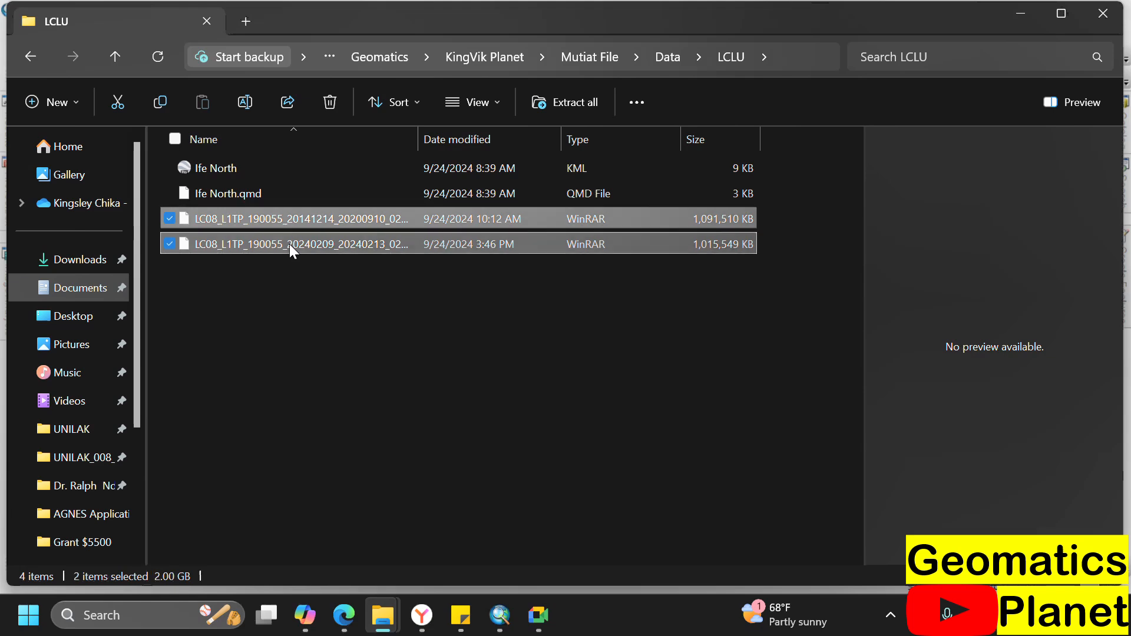
pyautogui.click(323, 219)
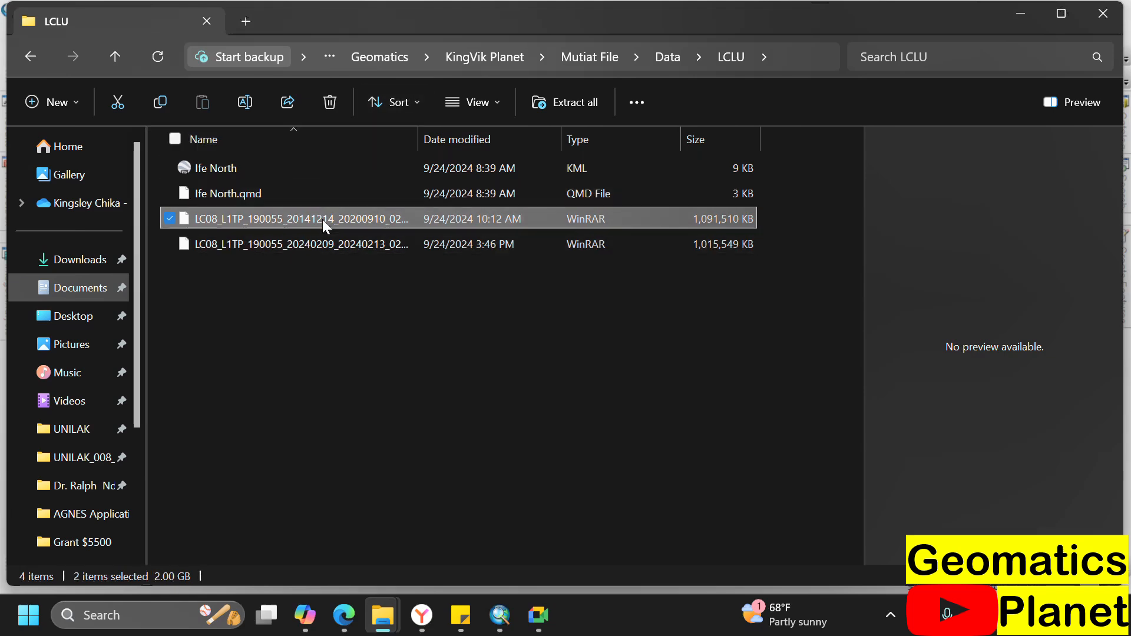
pyautogui.click(567, 102)
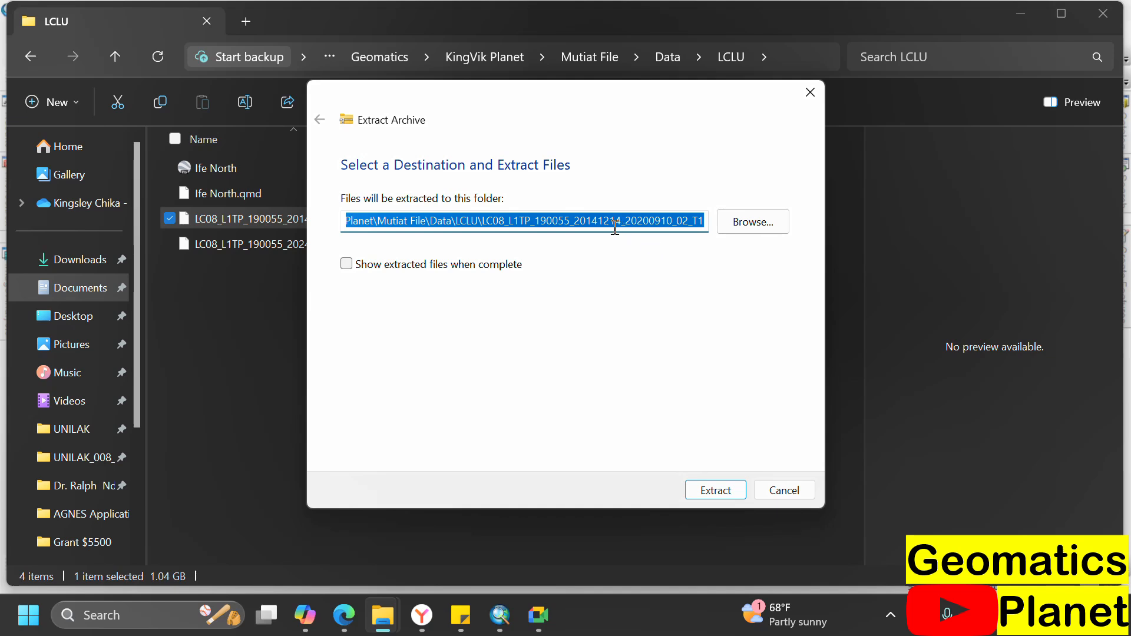
pyautogui.click(703, 487)
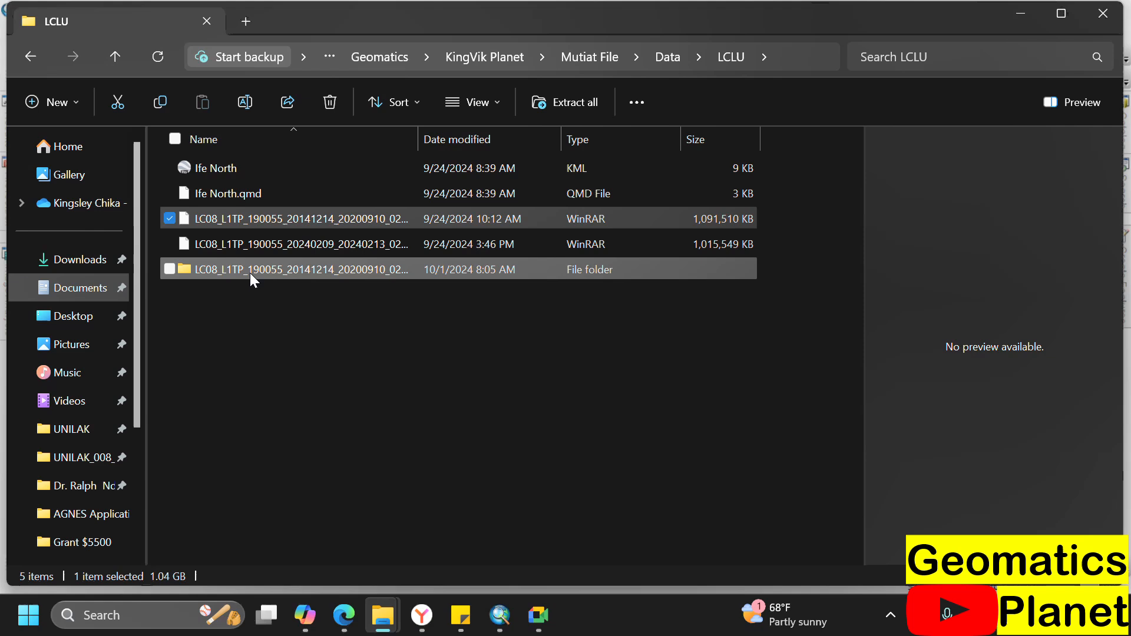
# - Extract the 2024 Landsat archive LC08_L1TP_190055_20240209_20240213_02_T1 into its default folder within LCLU
pyautogui.click(280, 243)
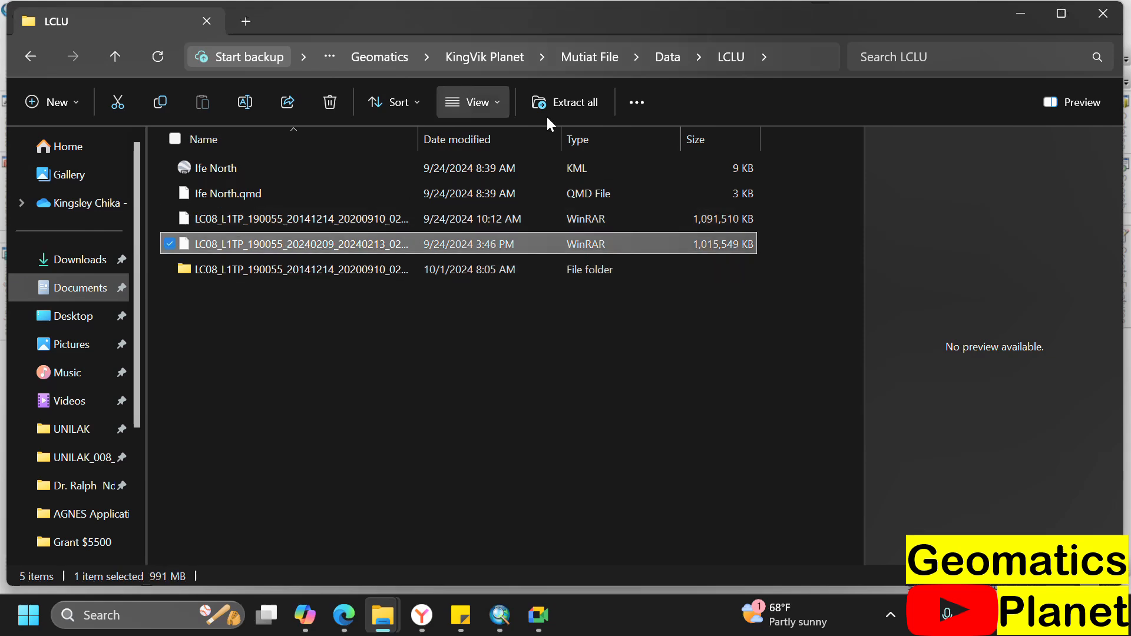
pyautogui.click(577, 105)
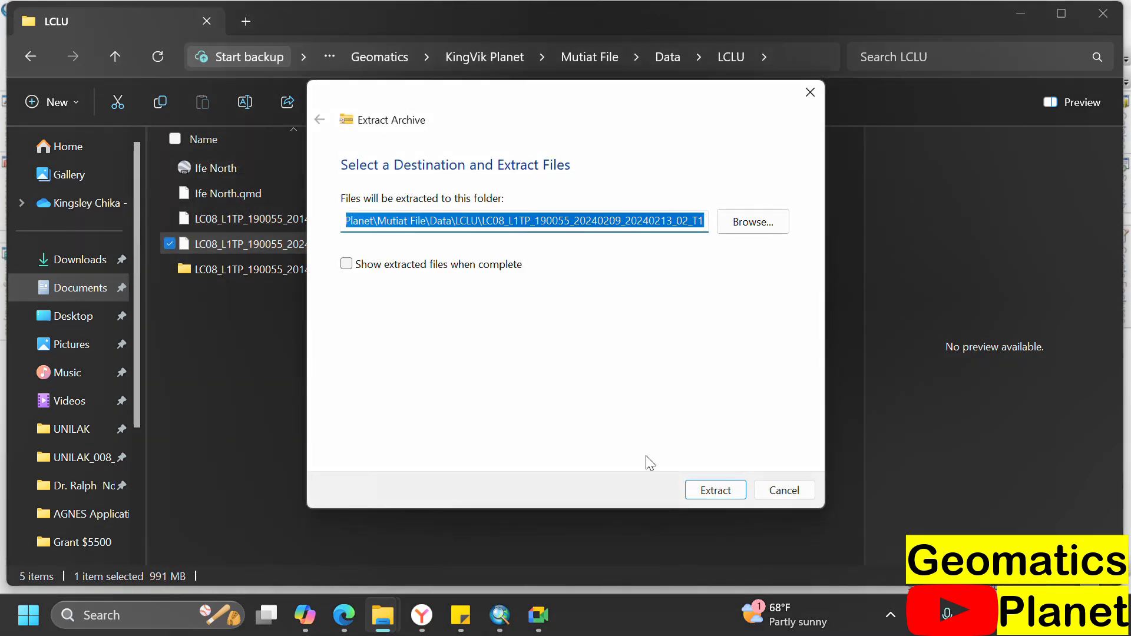
pyautogui.click(710, 489)
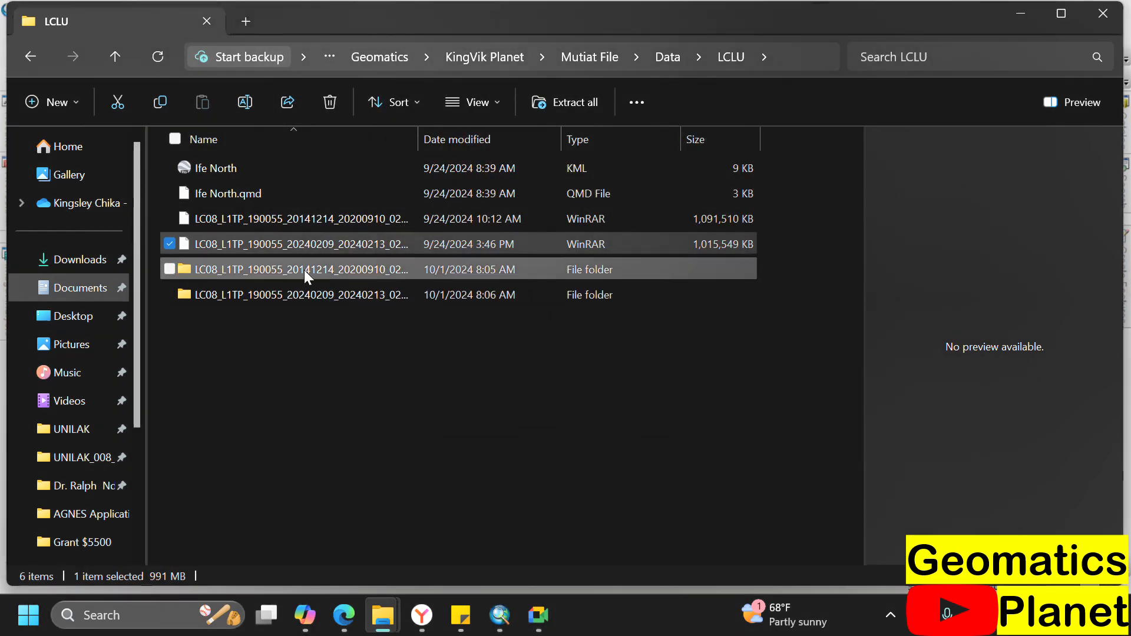
# - Open the extracted LC08_L1TP_190055_20141214_20200910_02_T1 folder, look over its band files and copy the folder path
pyautogui.click(304, 270)
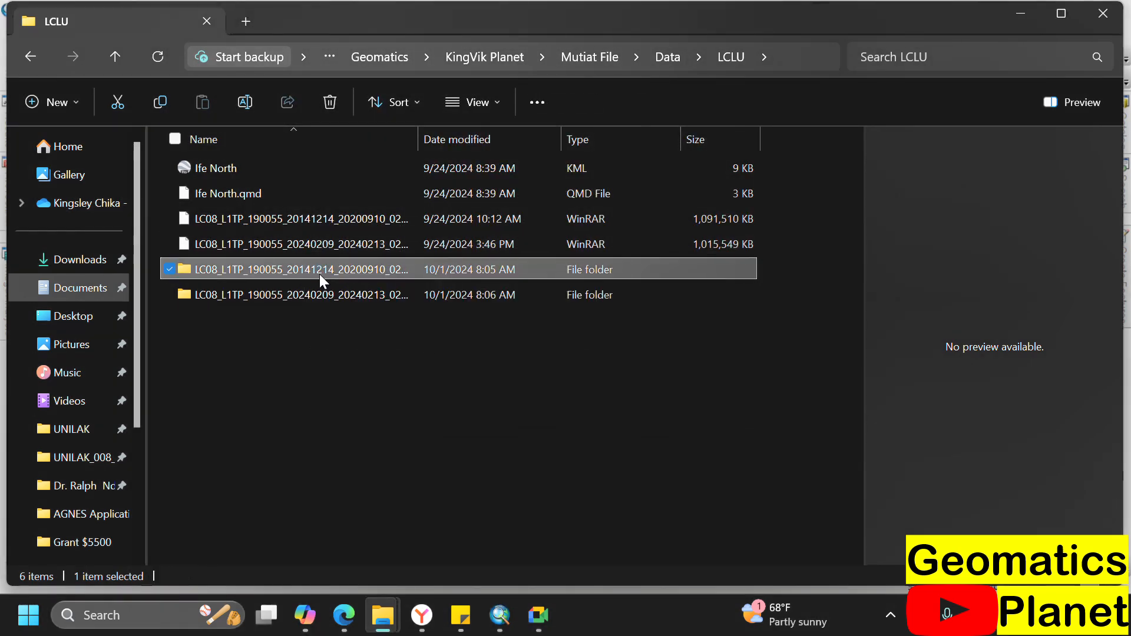
pyautogui.doubleClick(320, 274)
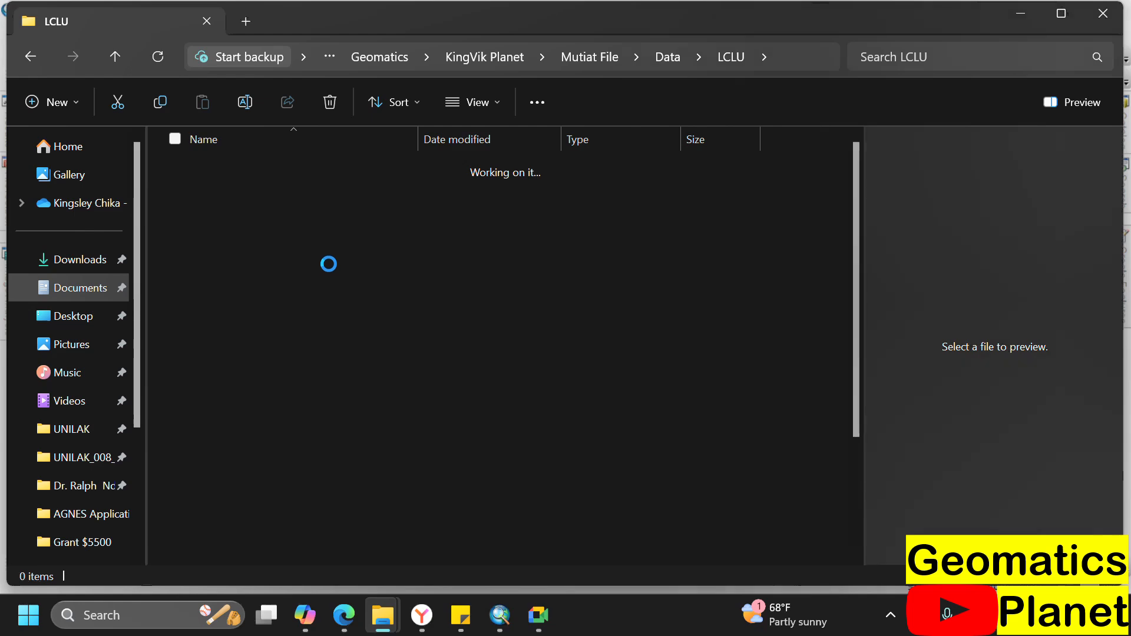
pyautogui.scroll(-3, 448, 254)
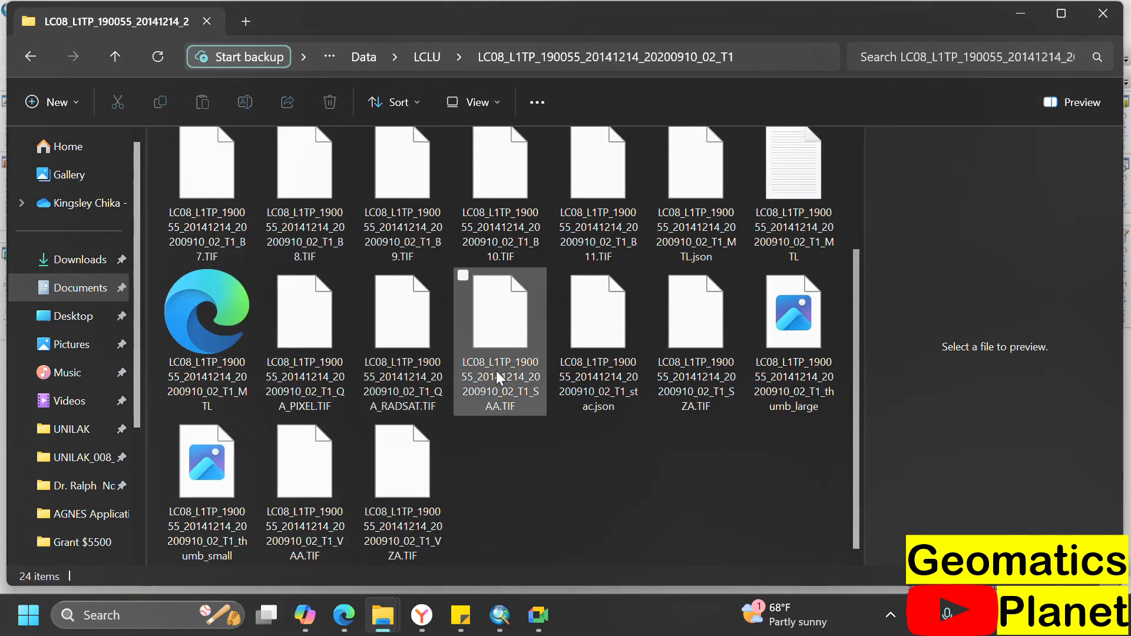
pyautogui.scroll(3, 377, 365)
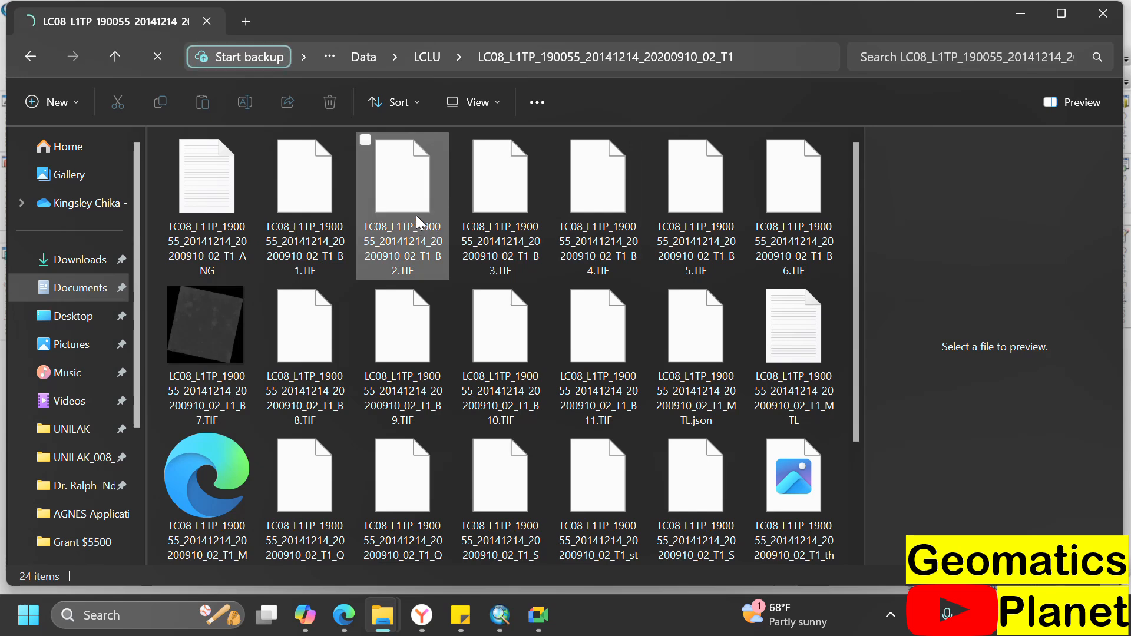
pyautogui.click(304, 276)
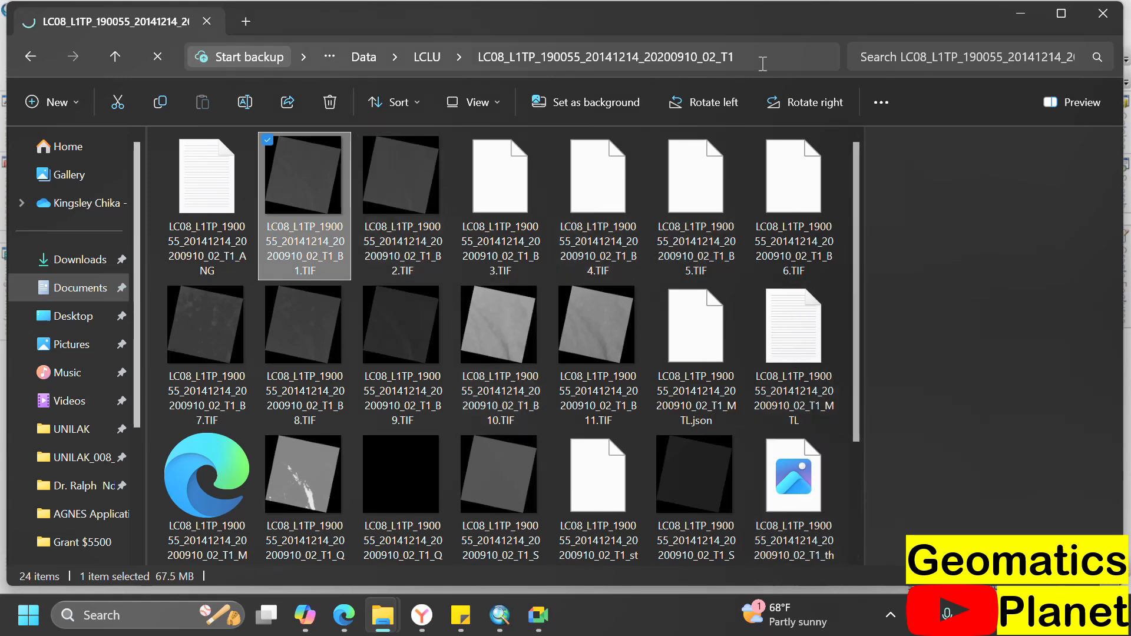
pyautogui.click(763, 63)
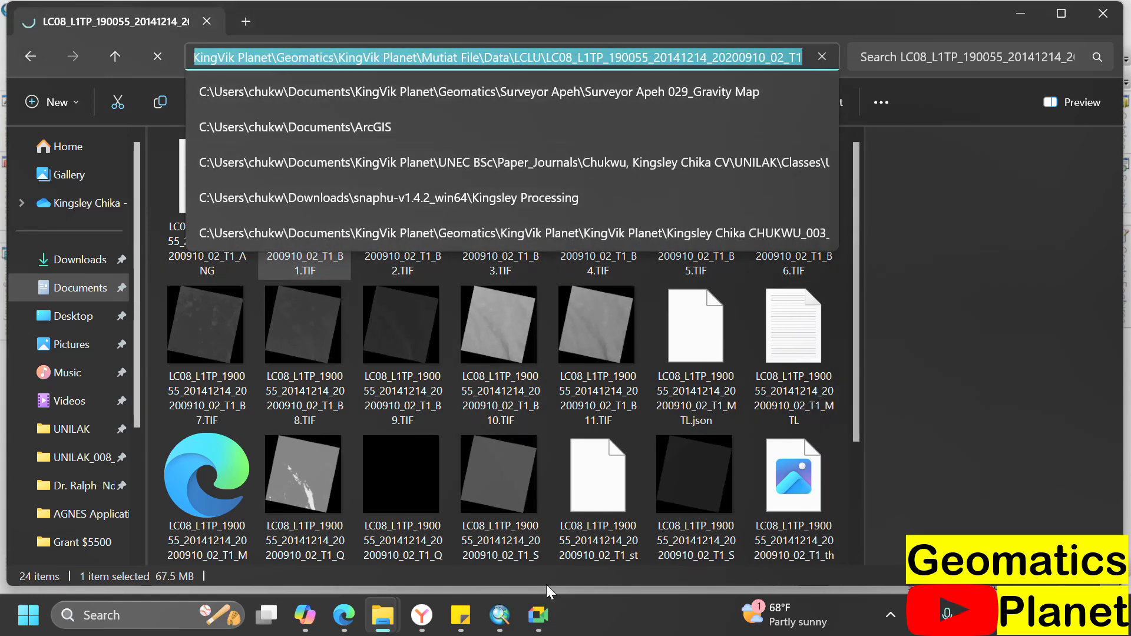
# - Switch to ArcMap, start Add Data and go to the 2014 scene folder using the copied path
pyautogui.click(500, 615)
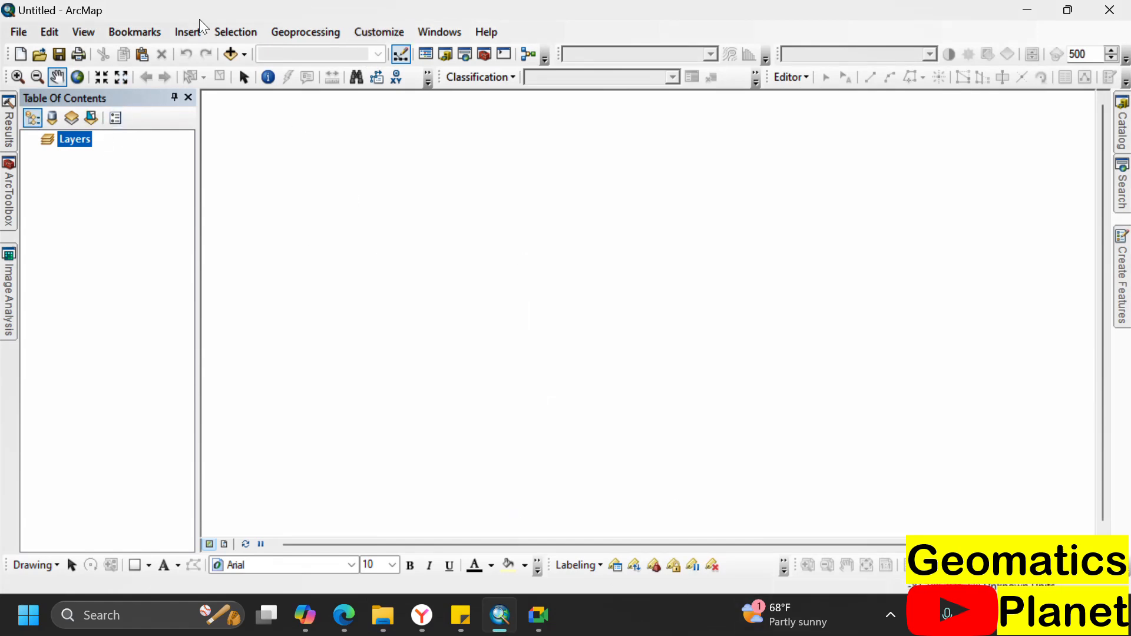
pyautogui.click(230, 53)
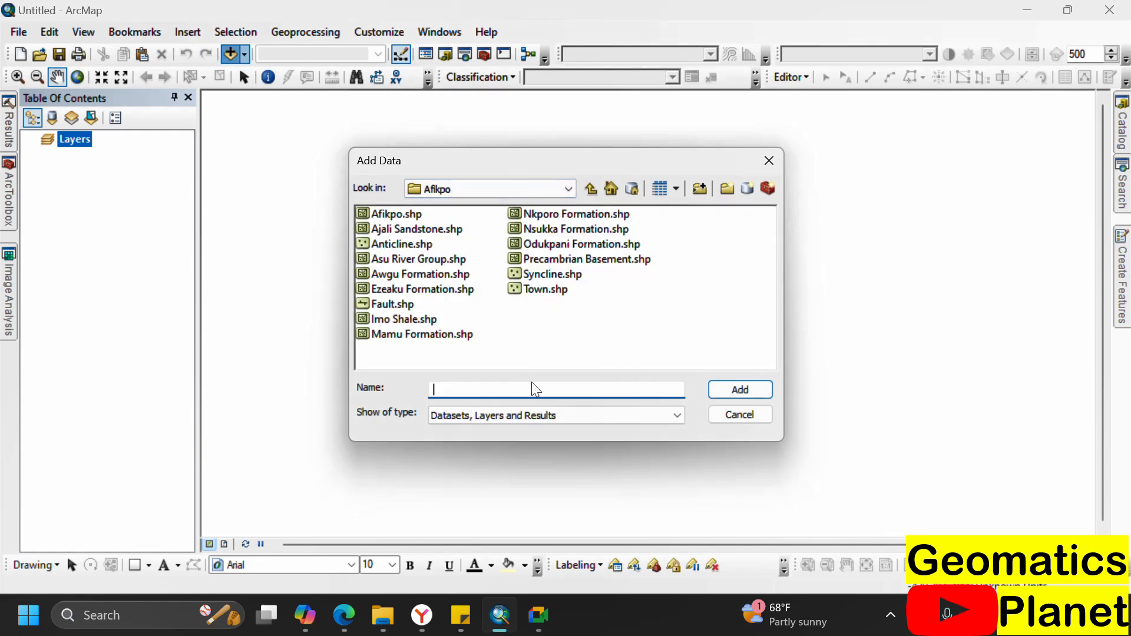
pyautogui.hotkey('ctrl', 'v')
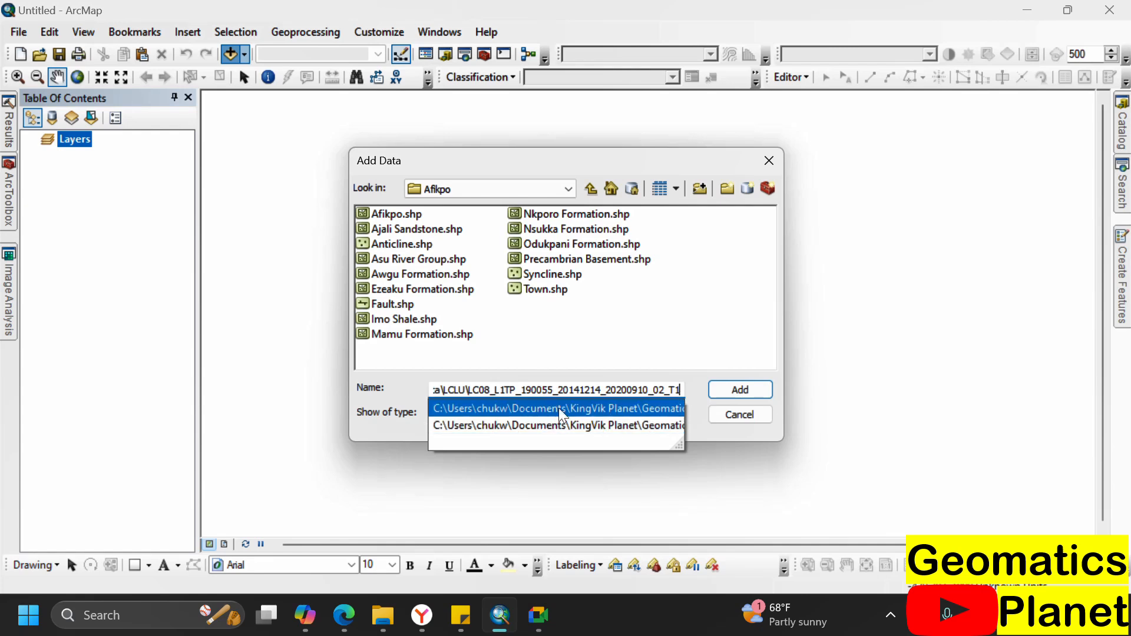
pyautogui.click(736, 390)
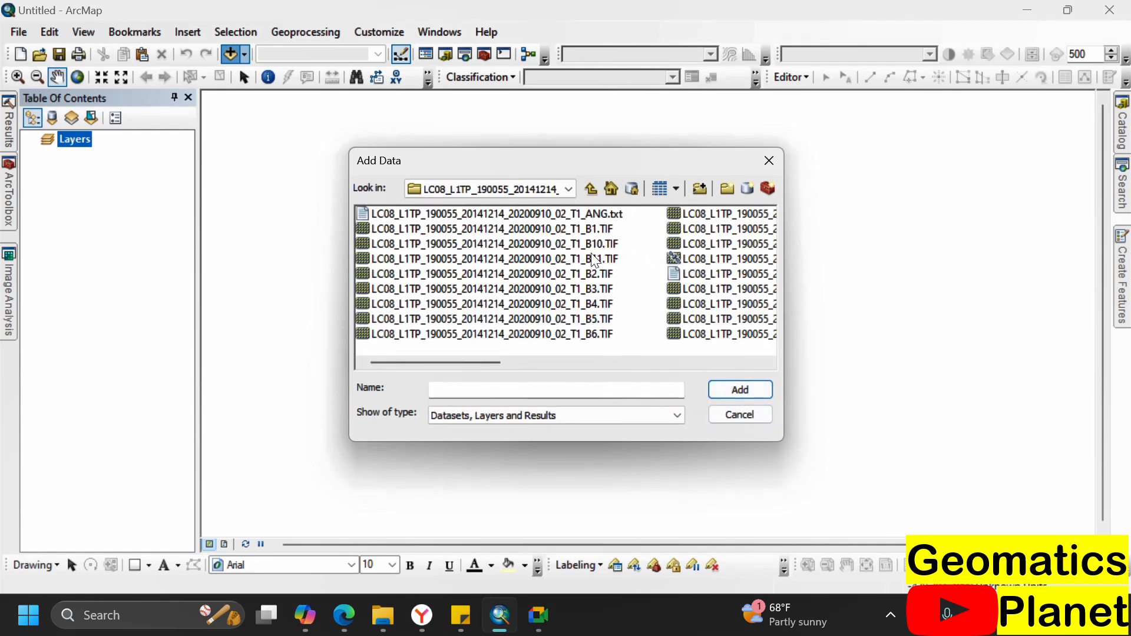
pyautogui.moveTo(383, 615)
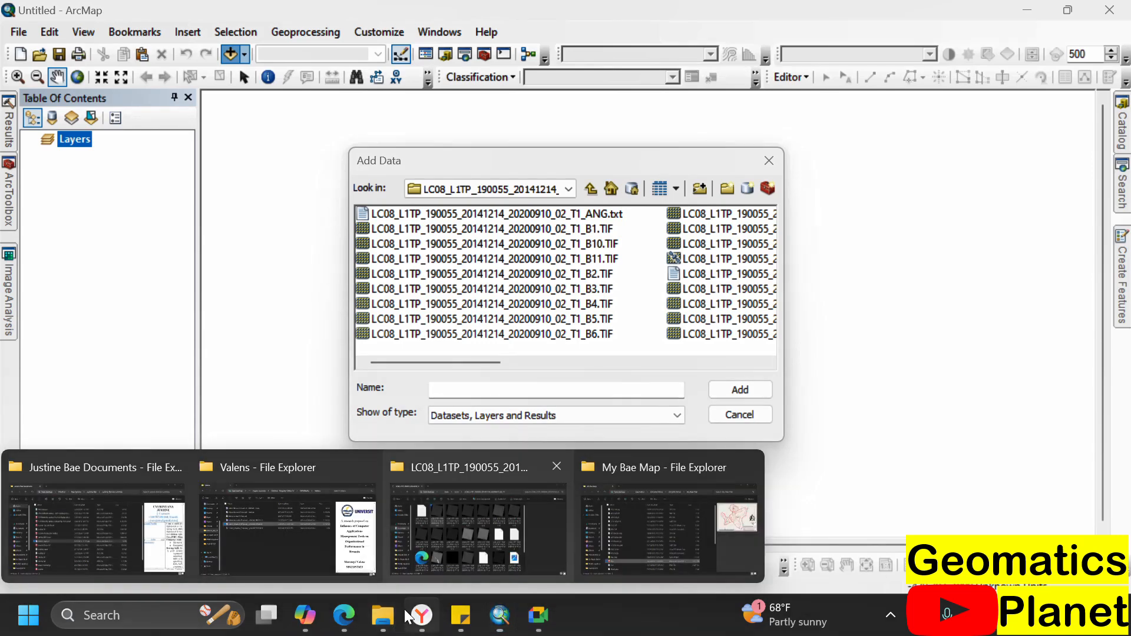
pyautogui.click(472, 533)
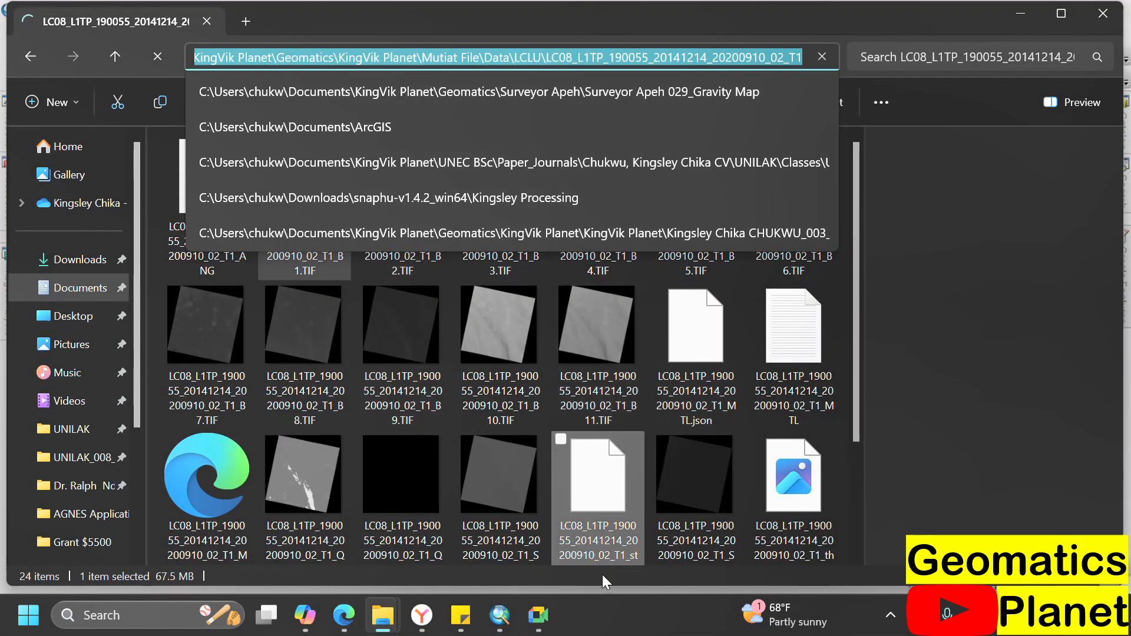
pyautogui.click(500, 615)
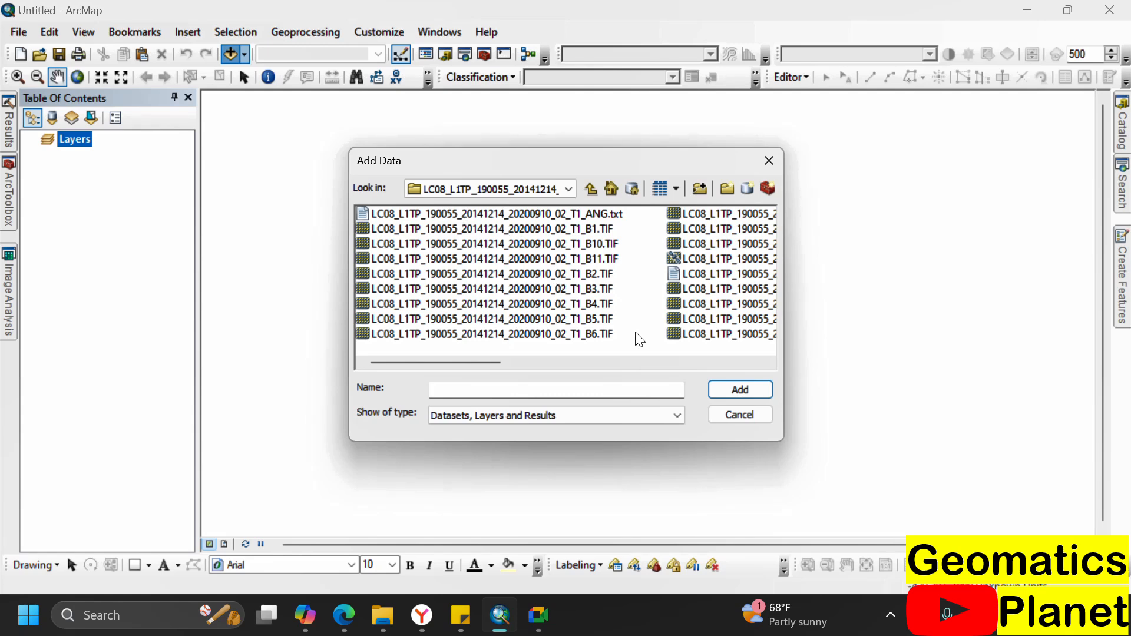
# - Add the B2, B3, B4 and B8 rasters of the LC08_L1TP_190055_20141214 scene to the map together
pyautogui.click(607, 305)
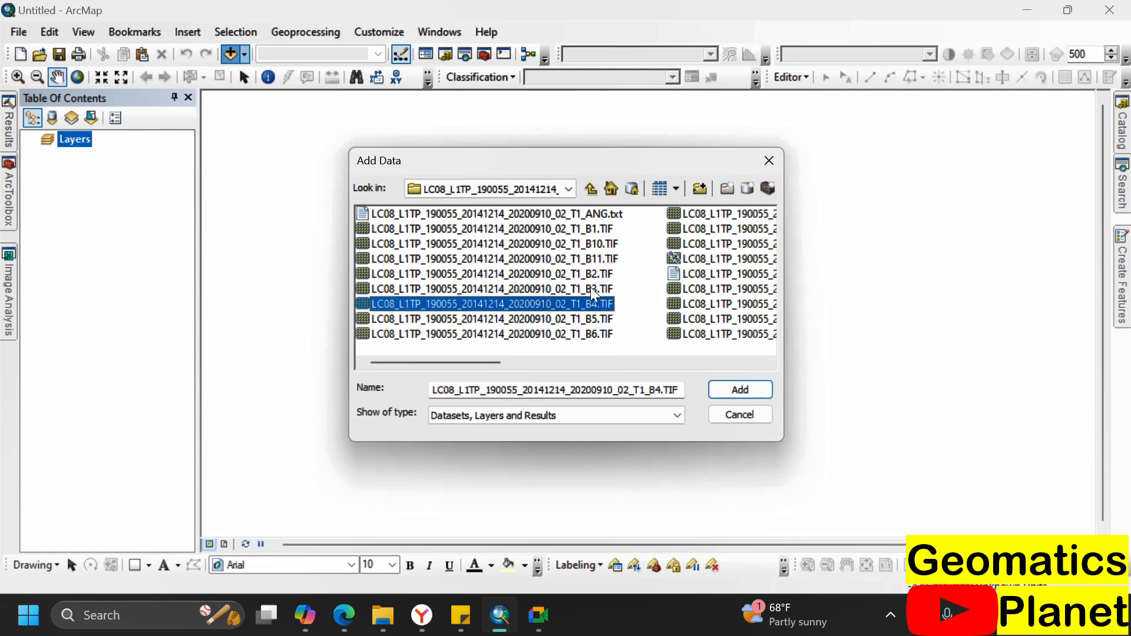
pyautogui.keyDown('ctrl'); pyautogui.click(591, 287); pyautogui.keyUp('ctrl')
pyautogui.keyDown('ctrl'); pyautogui.click(602, 274); pyautogui.keyUp('ctrl')
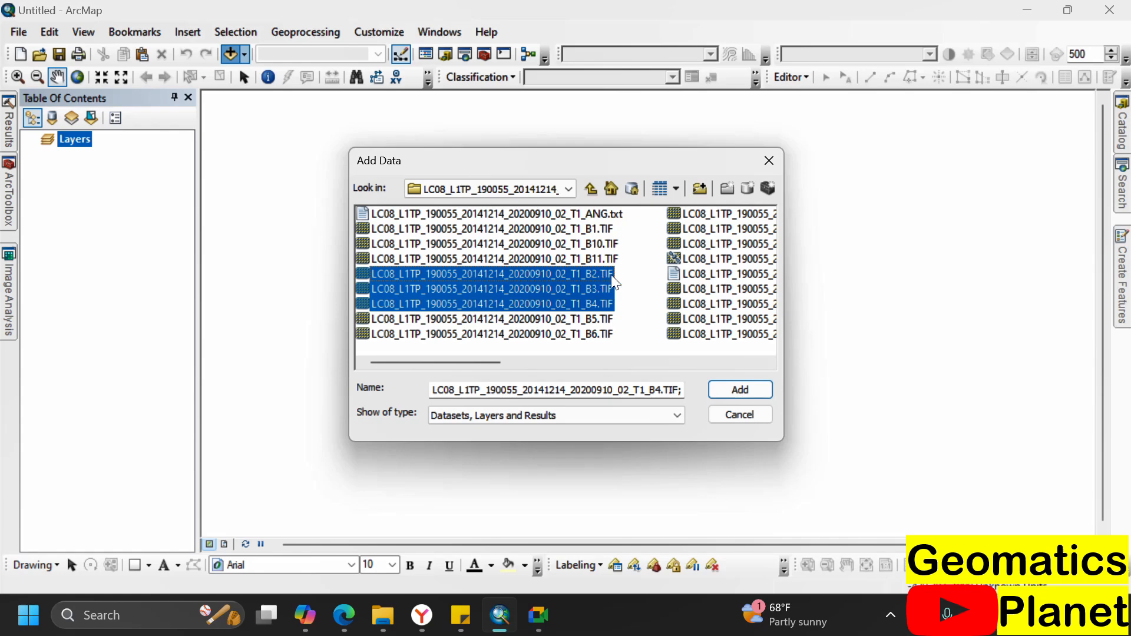
pyautogui.scroll(-3, 625, 279)
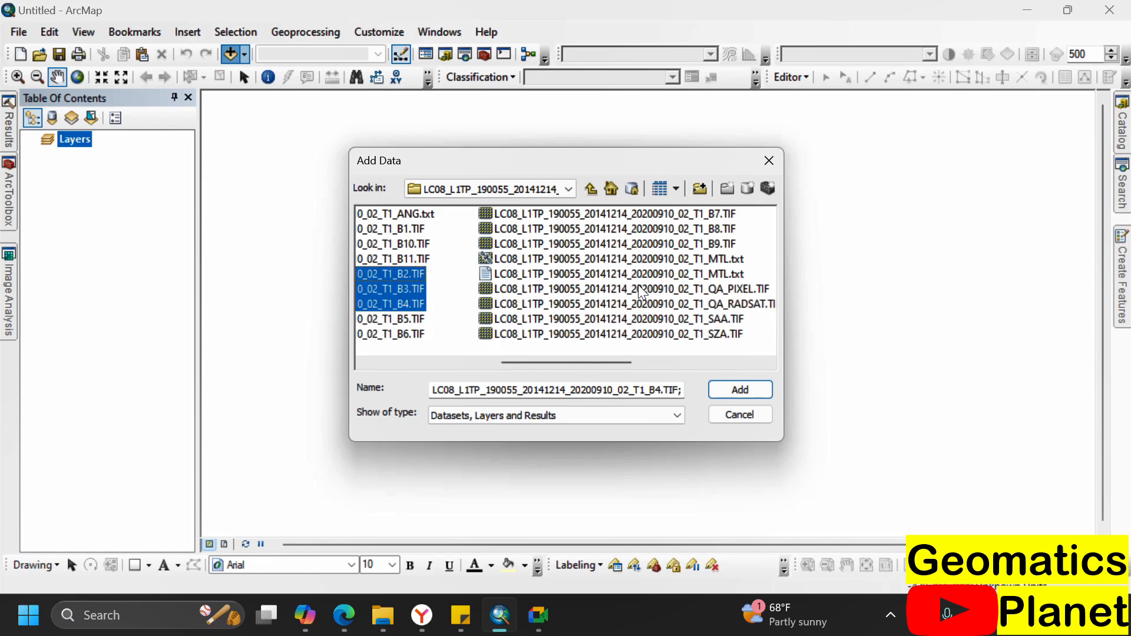
pyautogui.keyDown('ctrl'); pyautogui.click(588, 231); pyautogui.keyUp('ctrl')
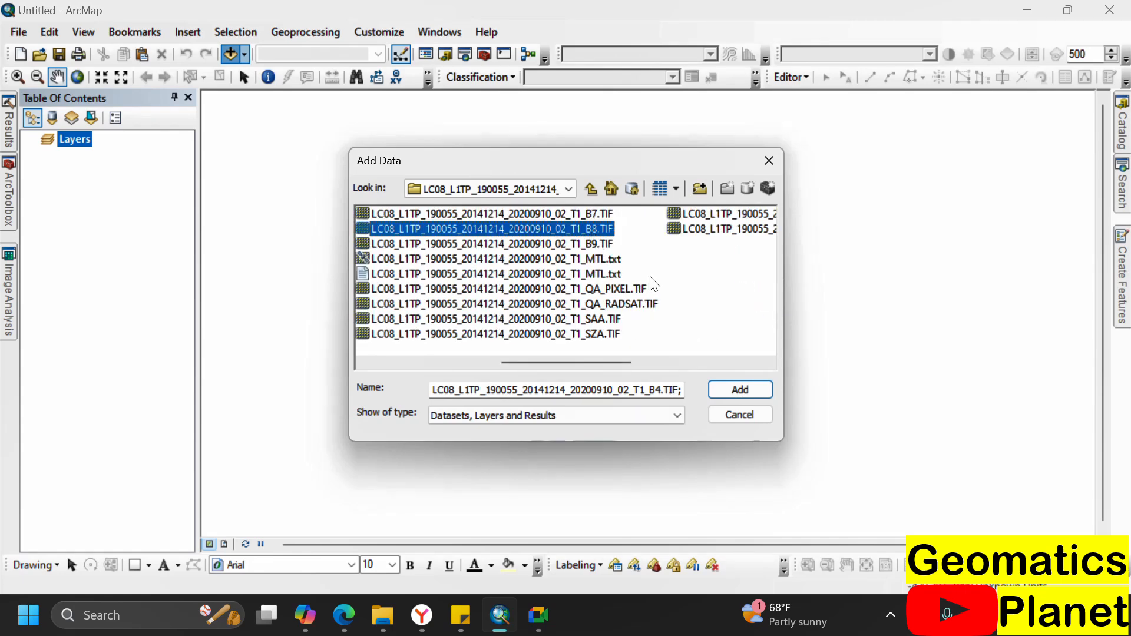
pyautogui.click(723, 392)
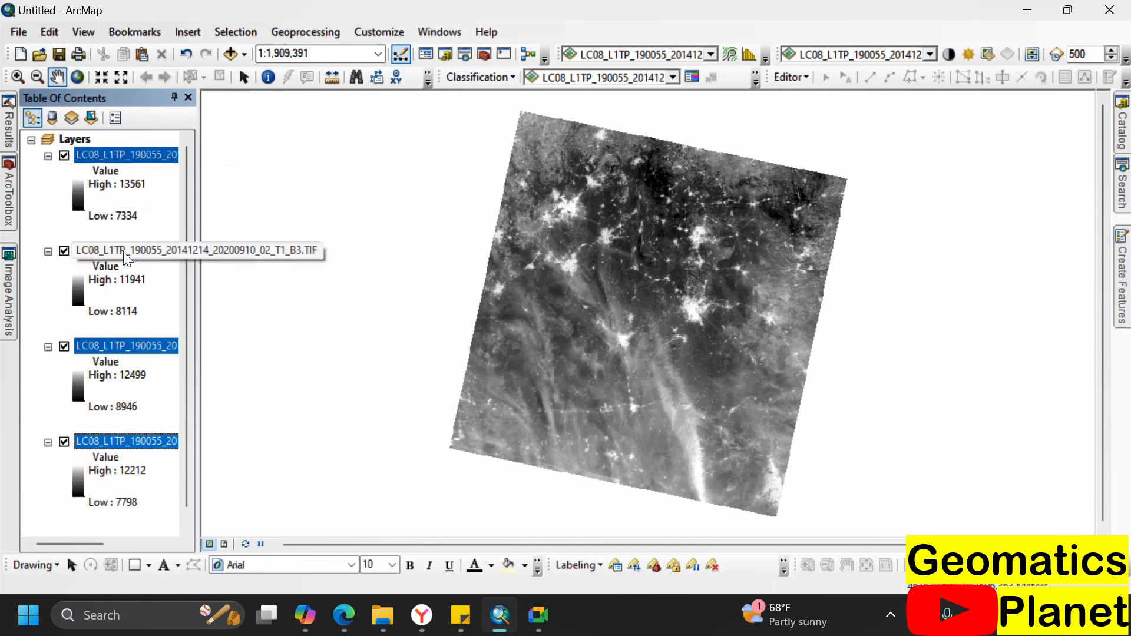
# - Hide the B4, B3 and B2 layers one by one, then show them again to compare the bands
pyautogui.keyDown('ctrl'); pyautogui.click(146, 441); pyautogui.keyUp('ctrl')
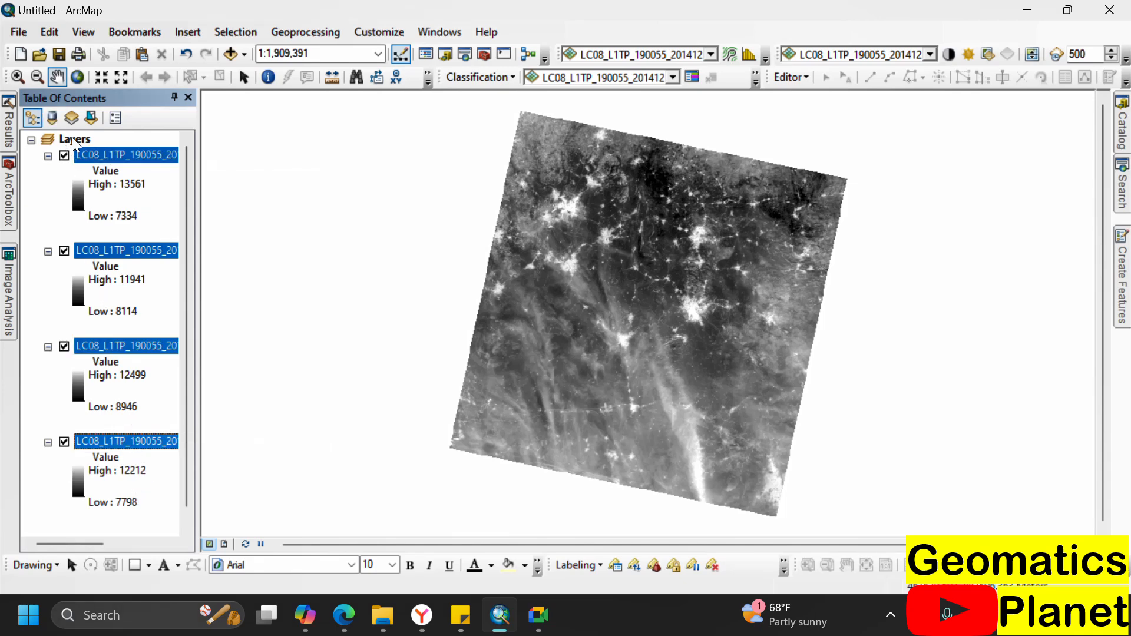
pyautogui.click(66, 153)
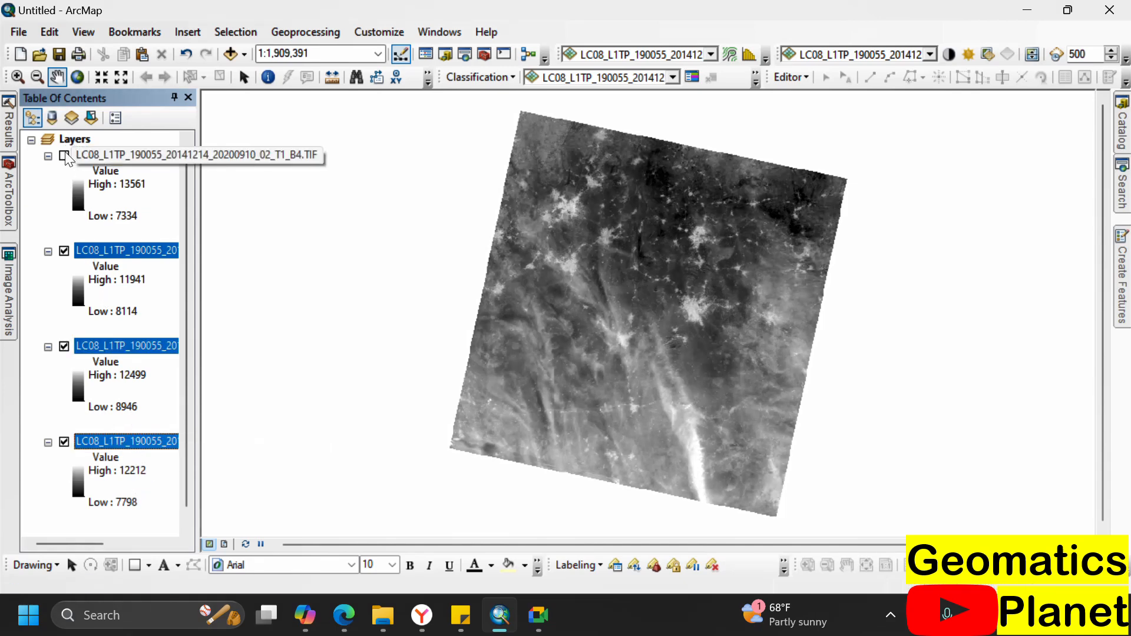
pyautogui.click(65, 252)
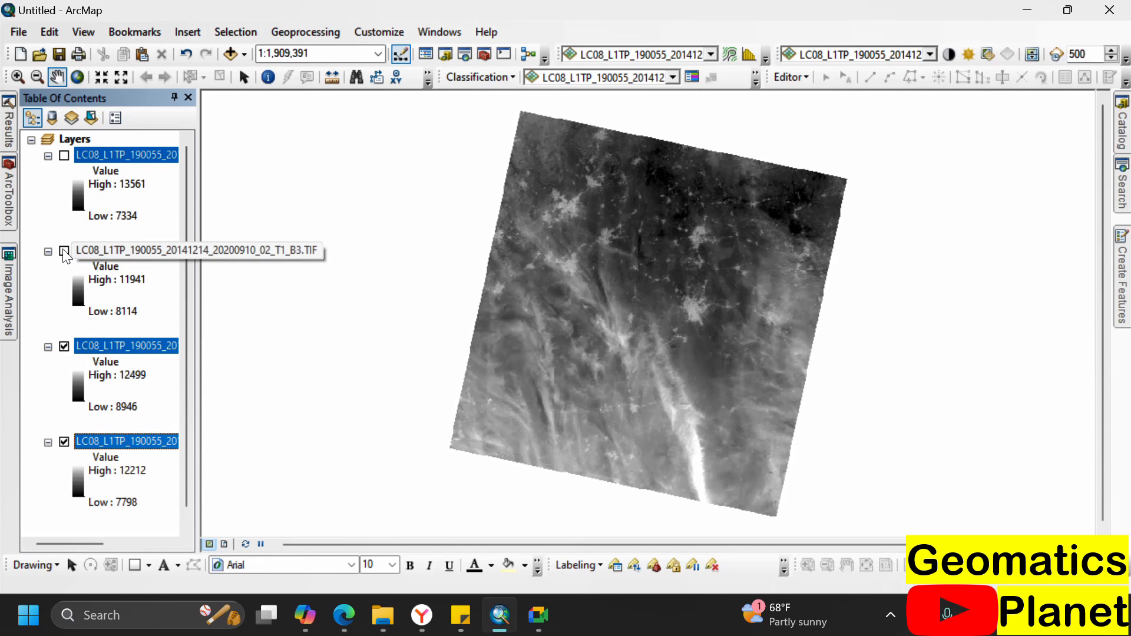
pyautogui.click(65, 348)
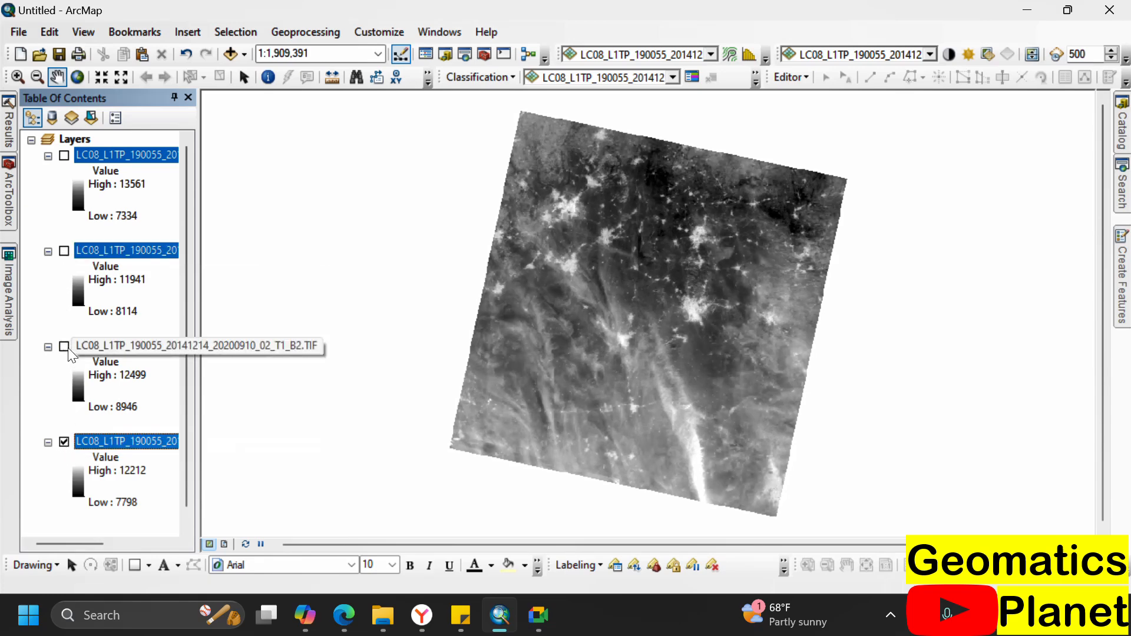
pyautogui.click(64, 347)
pyautogui.click(64, 251)
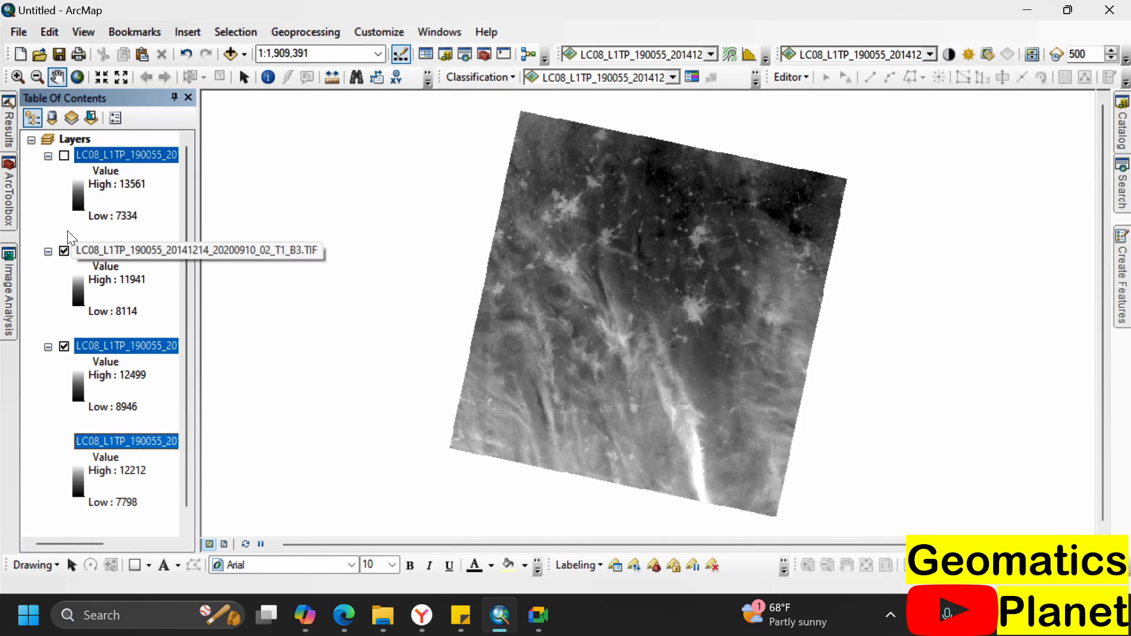
pyautogui.click(65, 156)
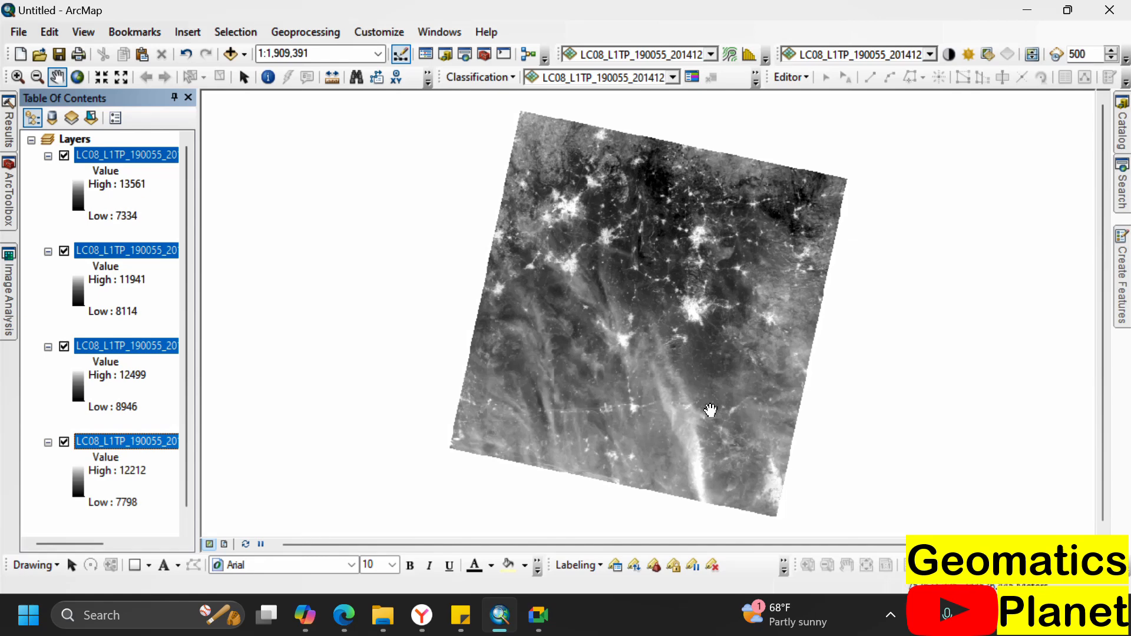
# - Collapse the legends of all layers in the table of contents
pyautogui.scroll(1, 674, 254)
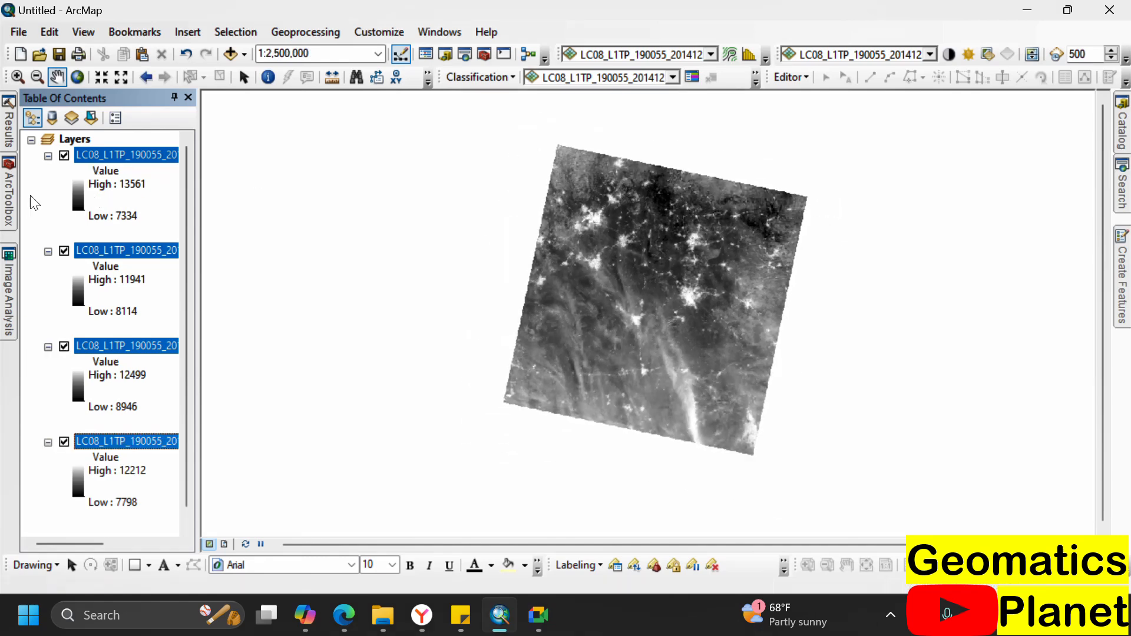
pyautogui.click(95, 185)
pyautogui.rightClick(69, 139)
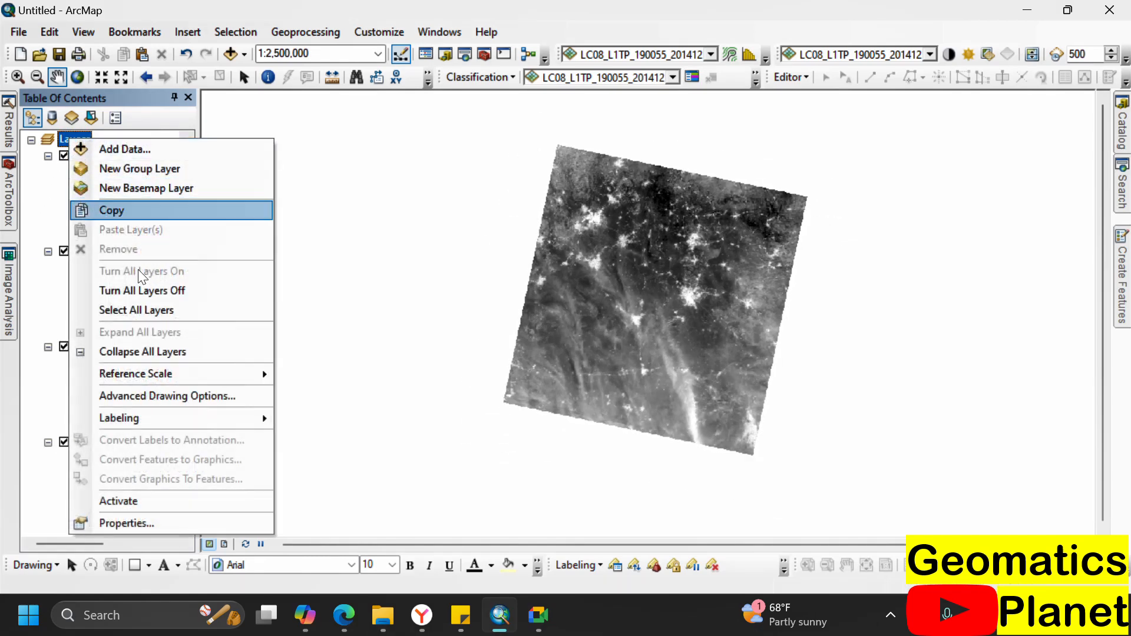
pyautogui.click(151, 345)
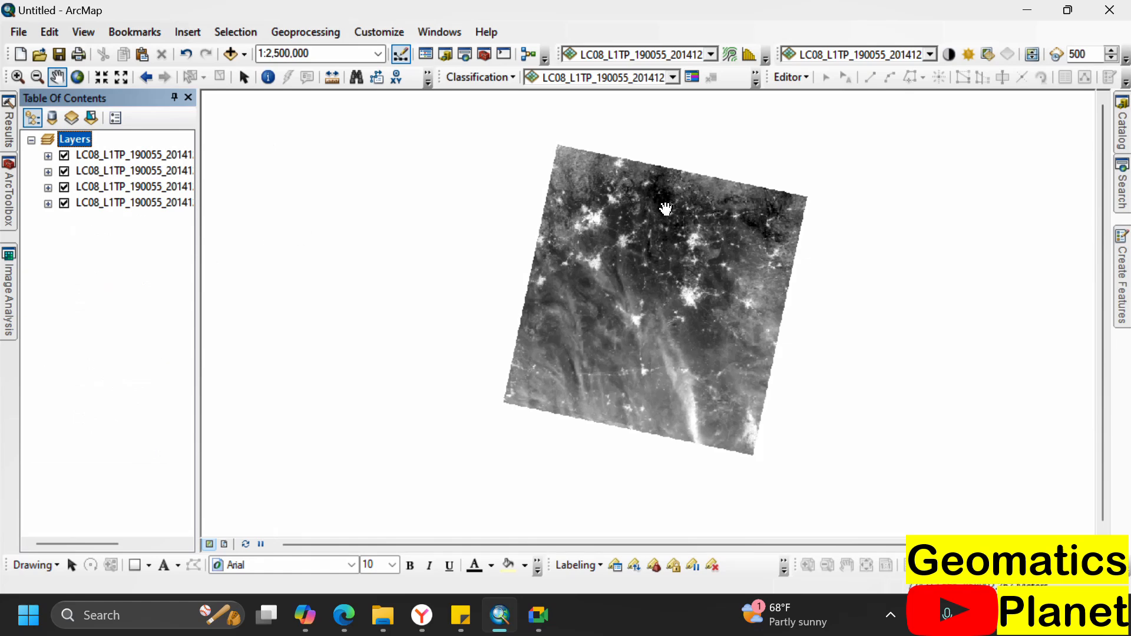
# - Examine the detail of a built-up area in the B8 band at close range with the B4, B3 and B2 layers hidden
pyautogui.scroll(-3, 667, 209)
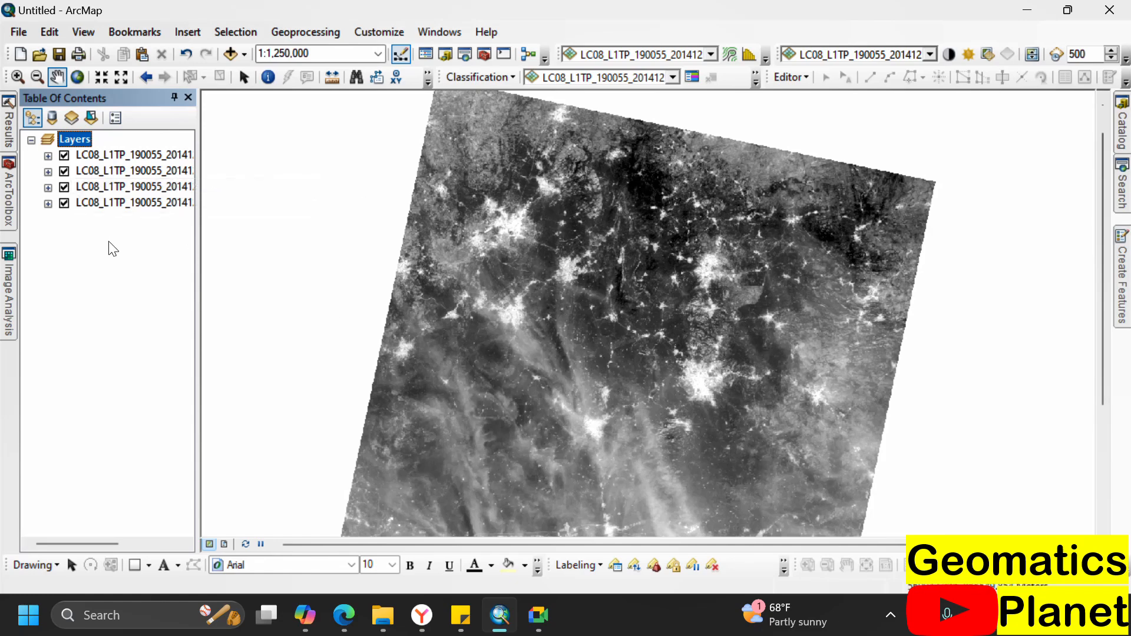
pyautogui.scroll(-3, 583, 195)
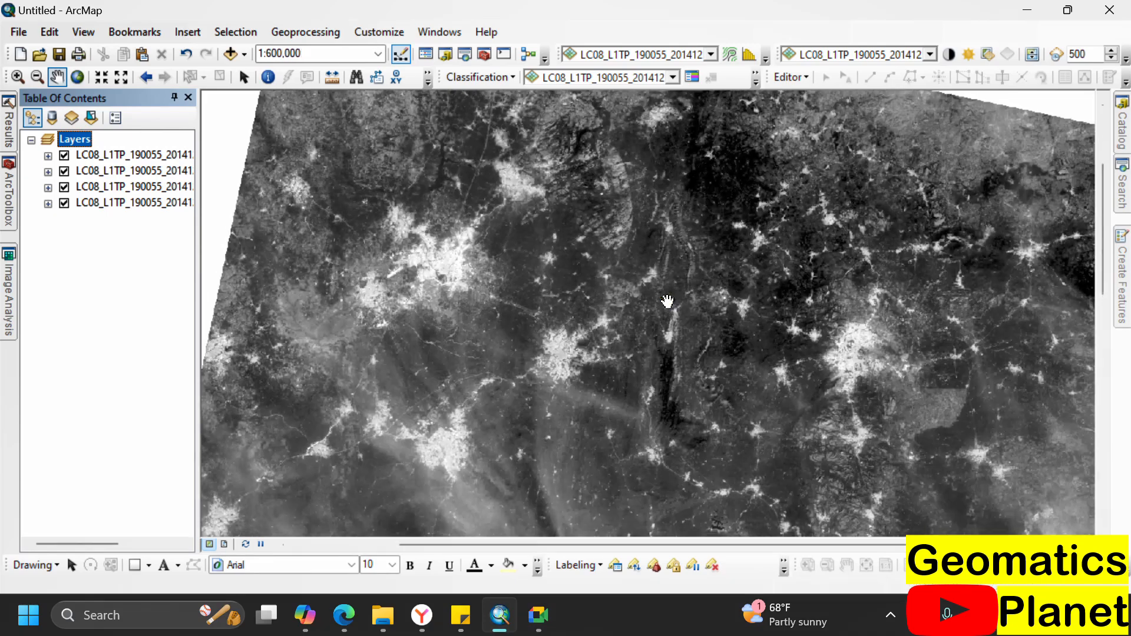
pyautogui.scroll(-4, 679, 238)
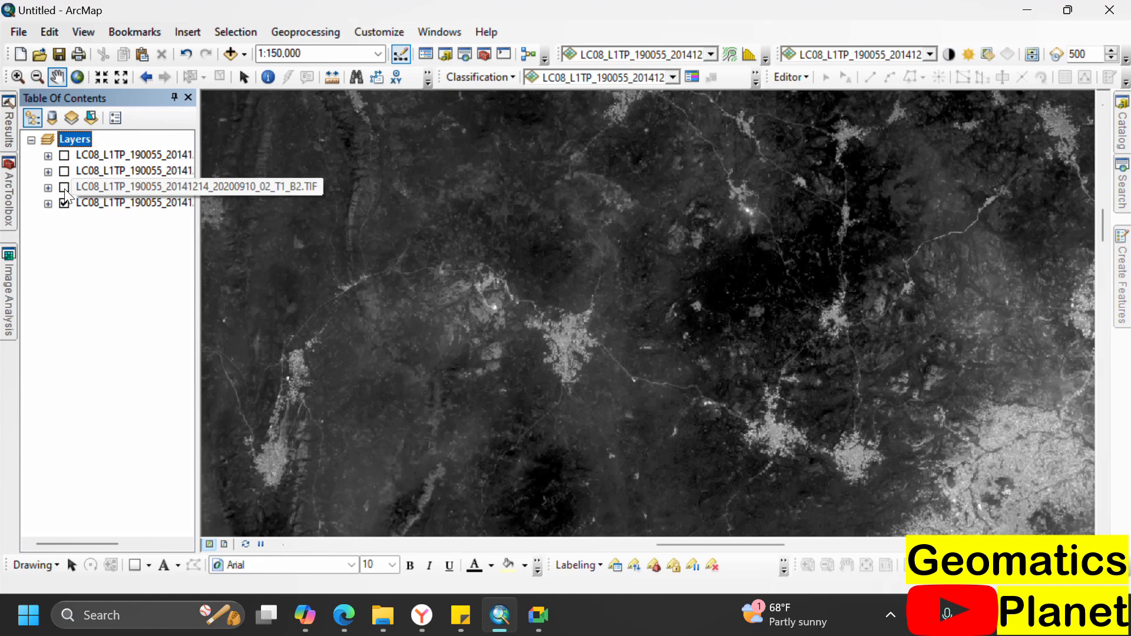
pyautogui.scroll(-4, 565, 342)
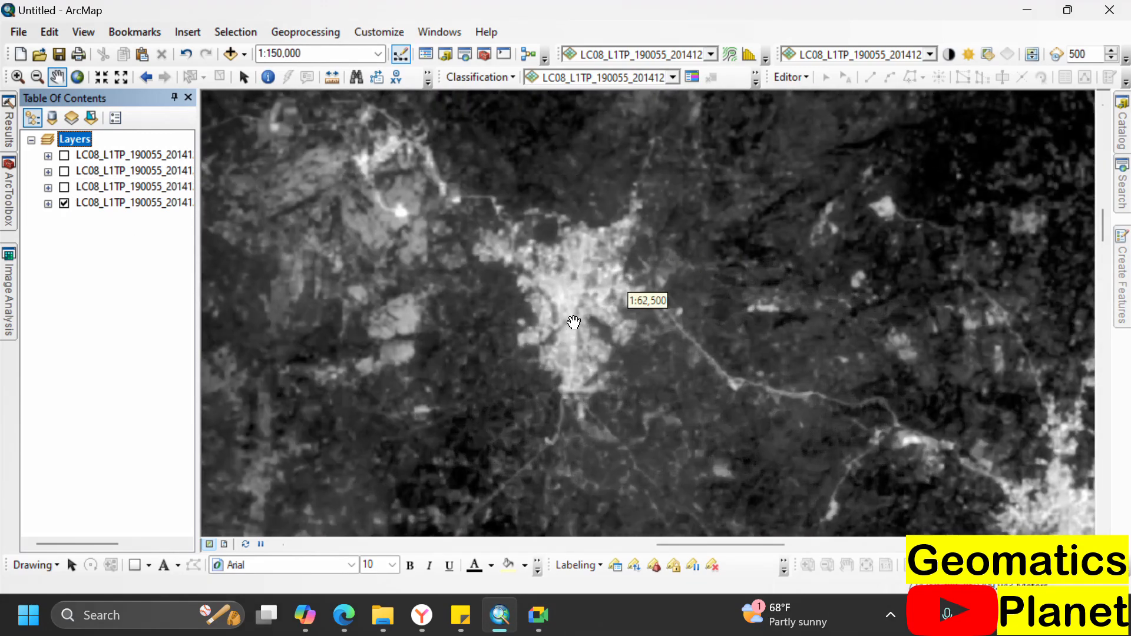
pyautogui.scroll(-3, 573, 245)
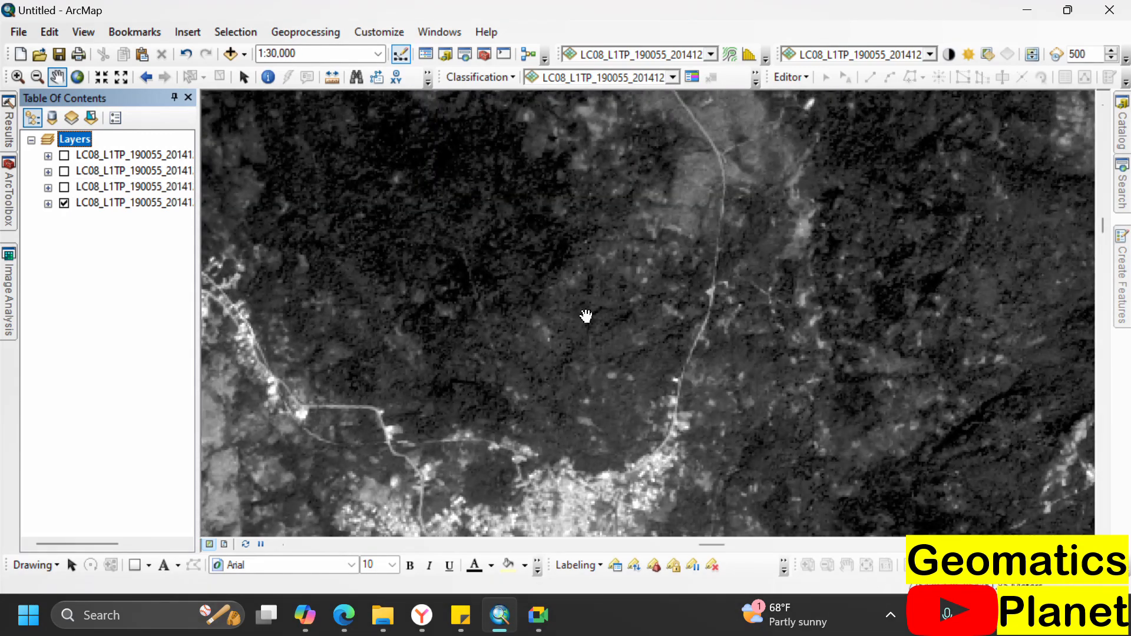
pyautogui.moveTo(586, 322); pyautogui.dragTo(583, 94)
pyautogui.scroll(2, 556, 382)
pyautogui.scroll(-3, 547, 367)
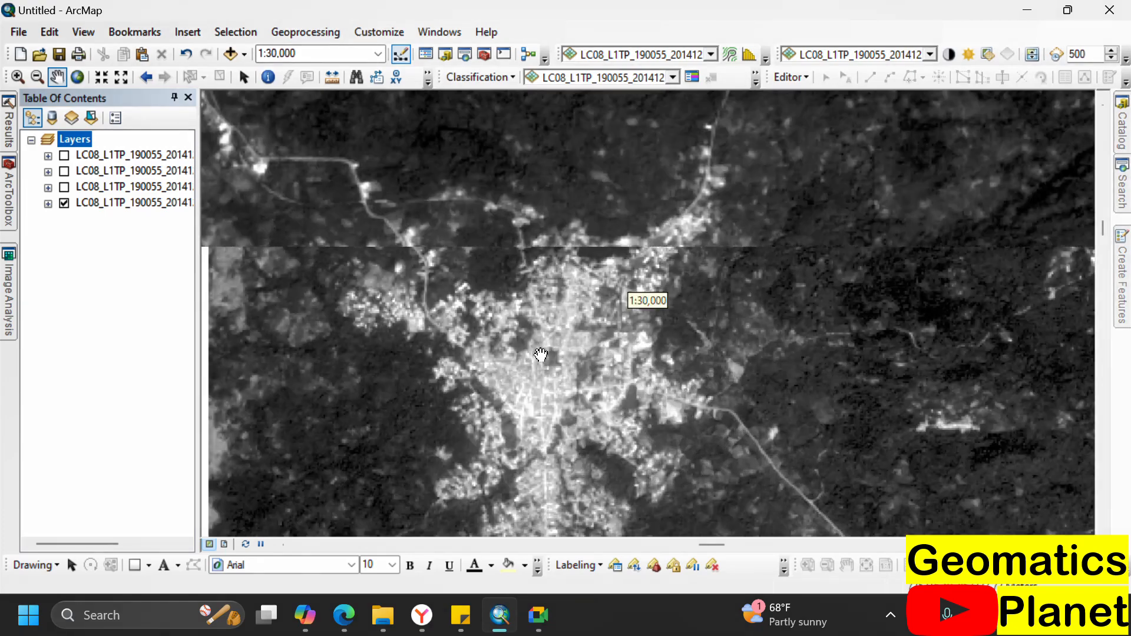
pyautogui.scroll(-1, 540, 355)
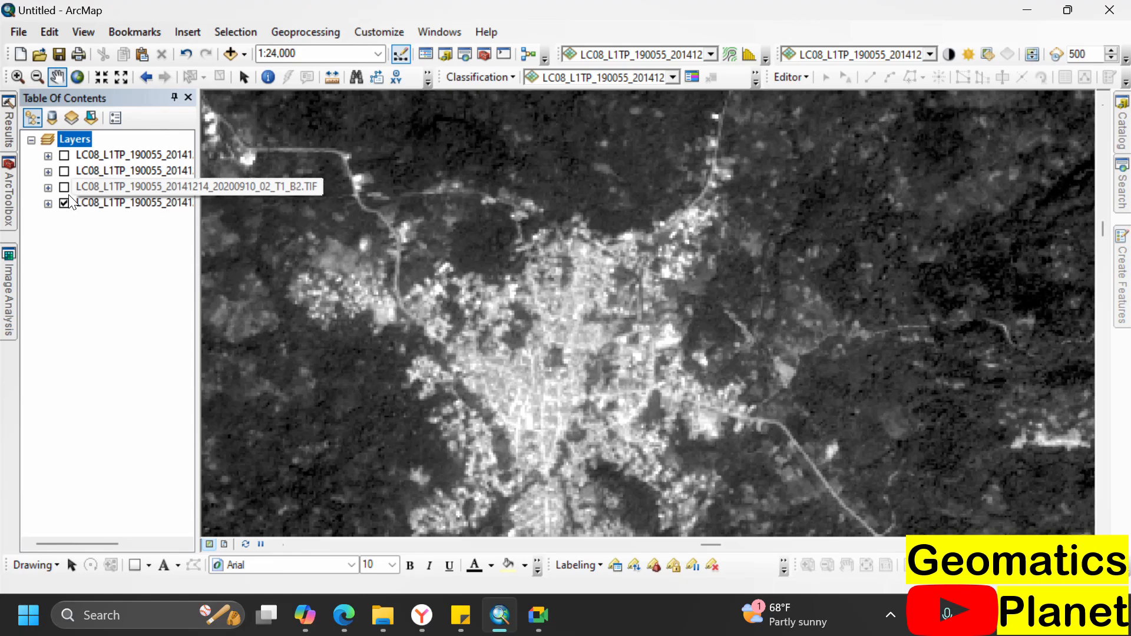
pyautogui.scroll(-4, 531, 407)
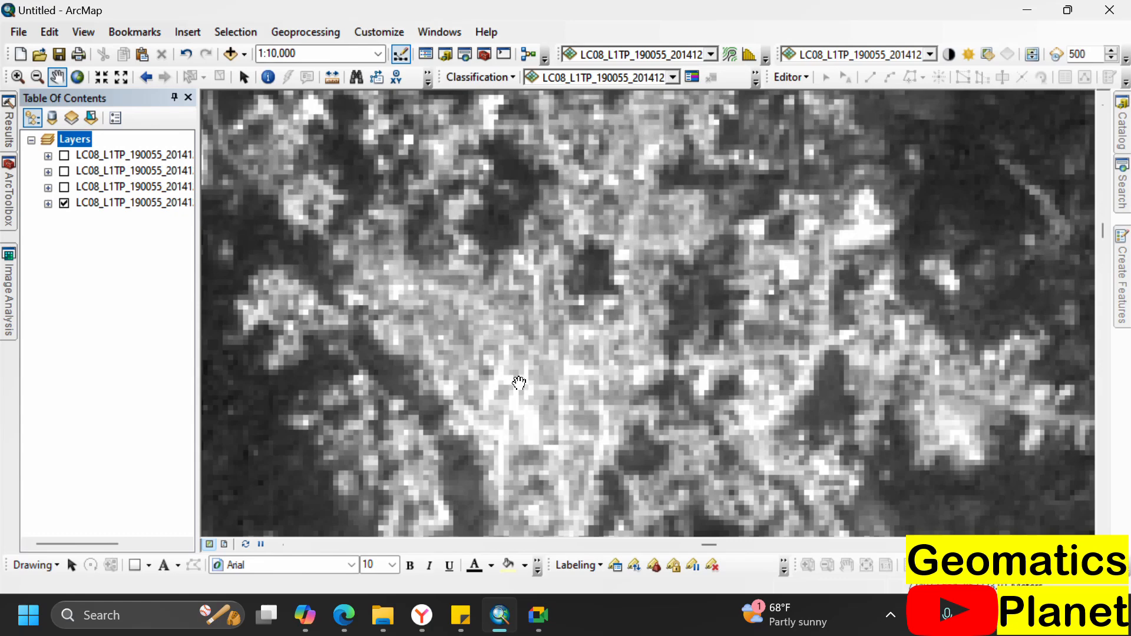
pyautogui.scroll(2, 519, 368)
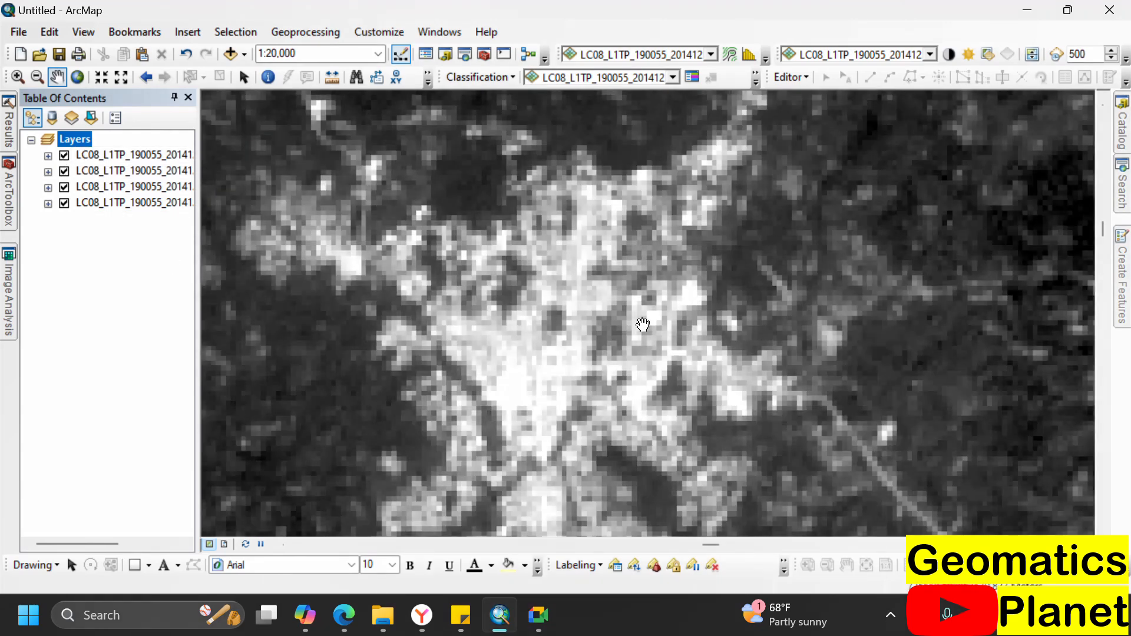
# - Compare the B8 band's detail over the town with bands B2, B3 and B4 by hiding and reshowing those layers
pyautogui.click(64, 186)
pyautogui.click(63, 171)
pyautogui.click(64, 155)
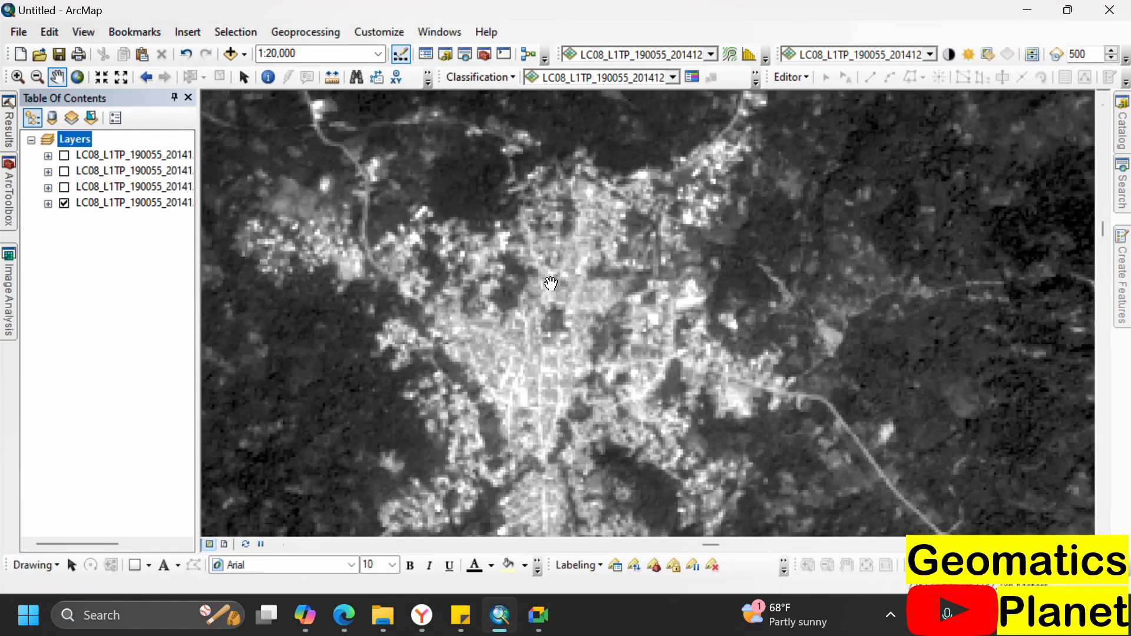
pyautogui.scroll(3, 550, 284)
pyautogui.scroll(-4, 556, 283)
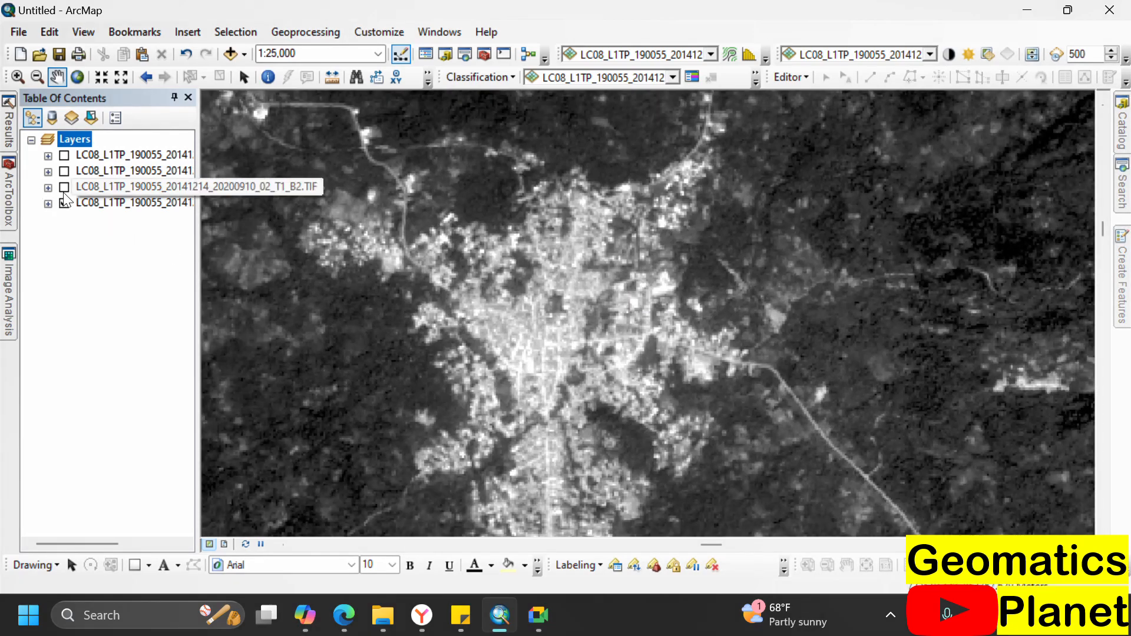
pyautogui.click(65, 171)
pyautogui.click(65, 156)
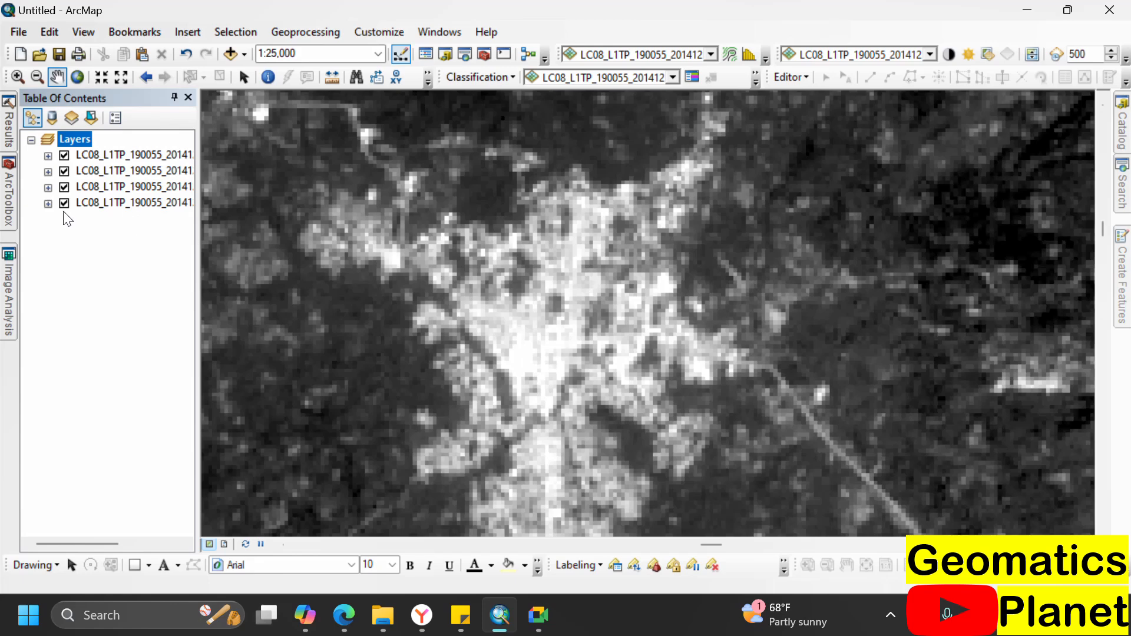
# - Look over the Multivariate tools in the Spatial Analyst toolbox and the available image classification commands
pyautogui.click(10, 189)
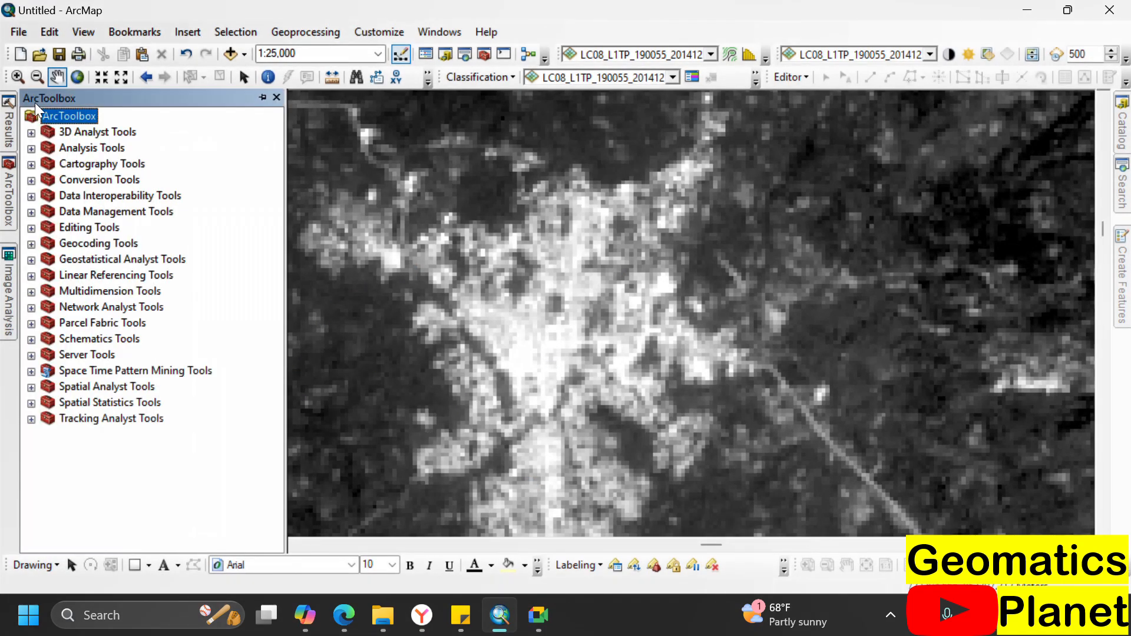
pyautogui.click(30, 389)
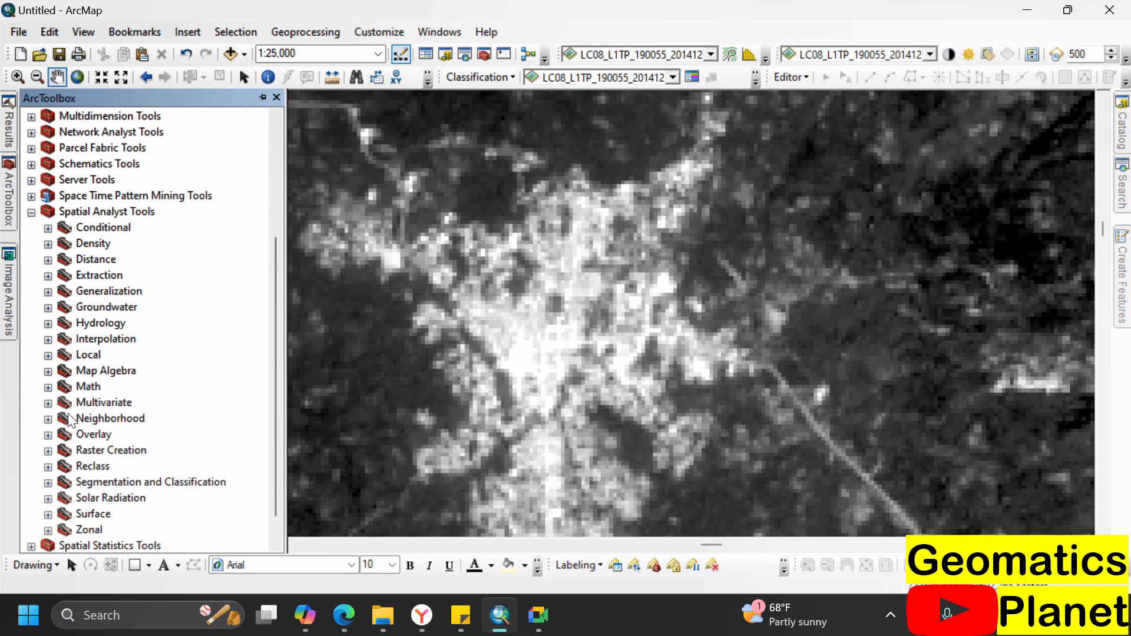
pyautogui.click(50, 404)
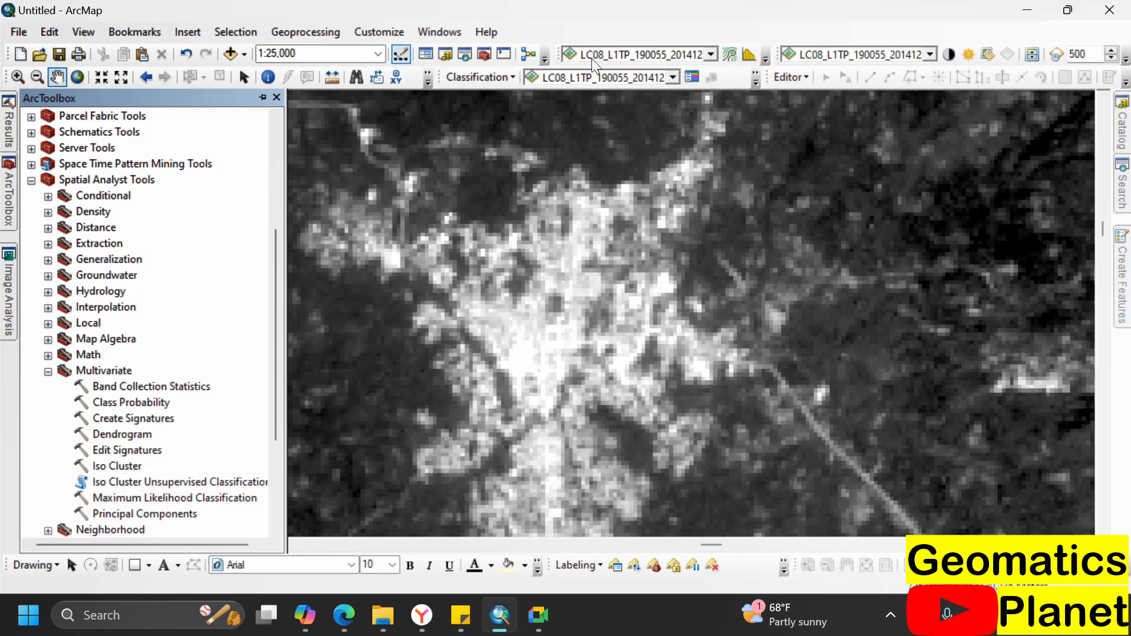
pyautogui.click(511, 77)
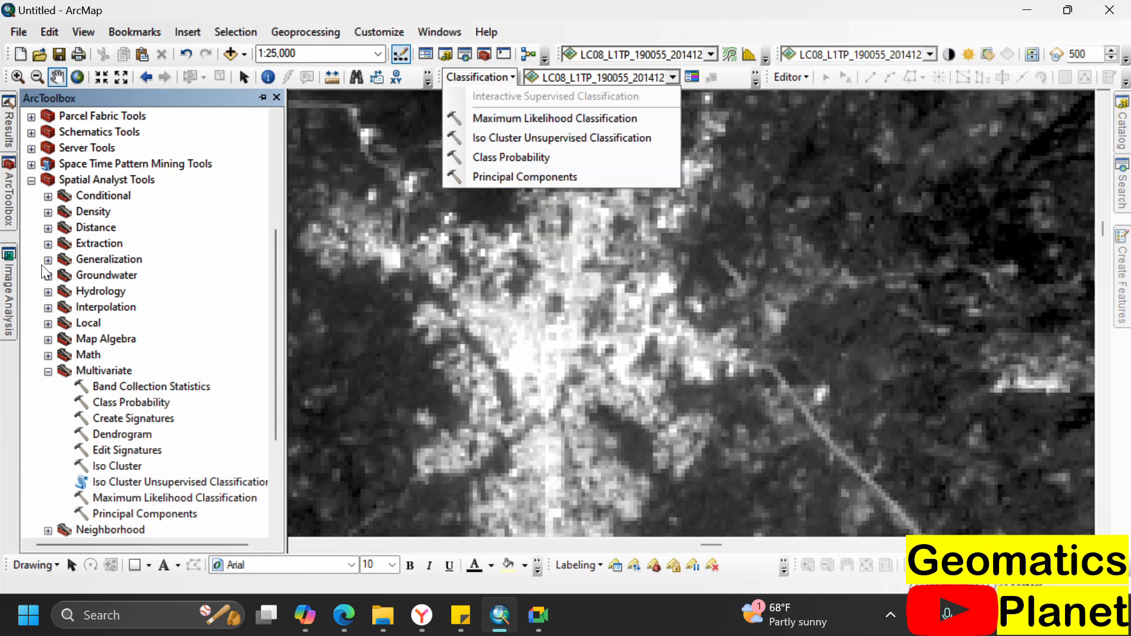
# - Open the Composite Bands tool from the Raster Processing toolset of the Data Management Tools
pyautogui.scroll(4, 72, 211)
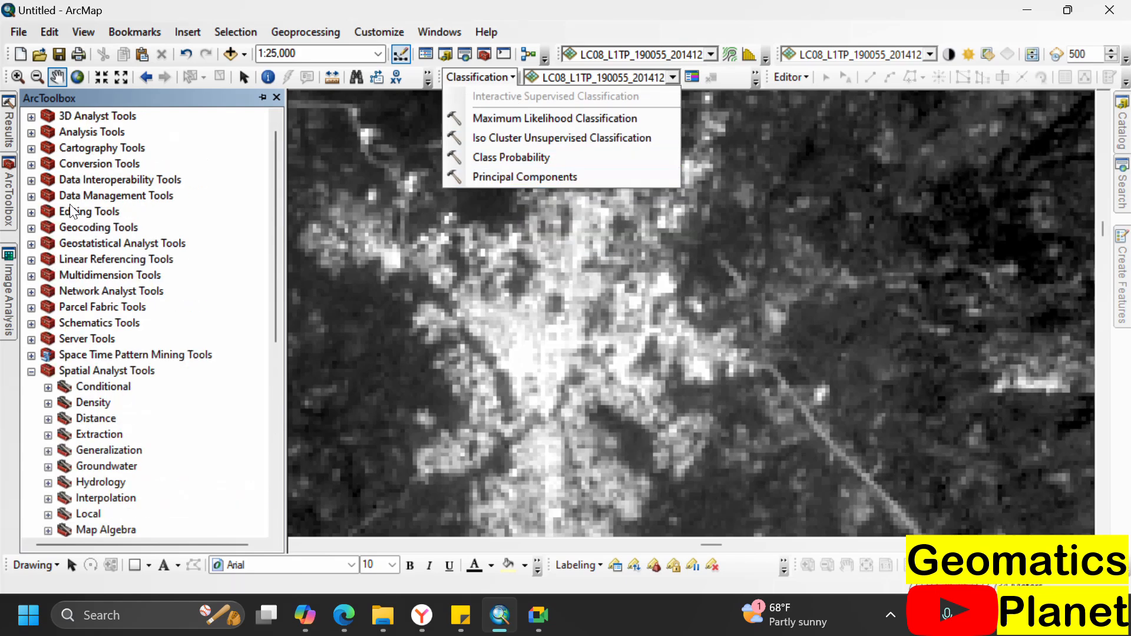
pyautogui.click(31, 197)
pyautogui.scroll(-2, 100, 260)
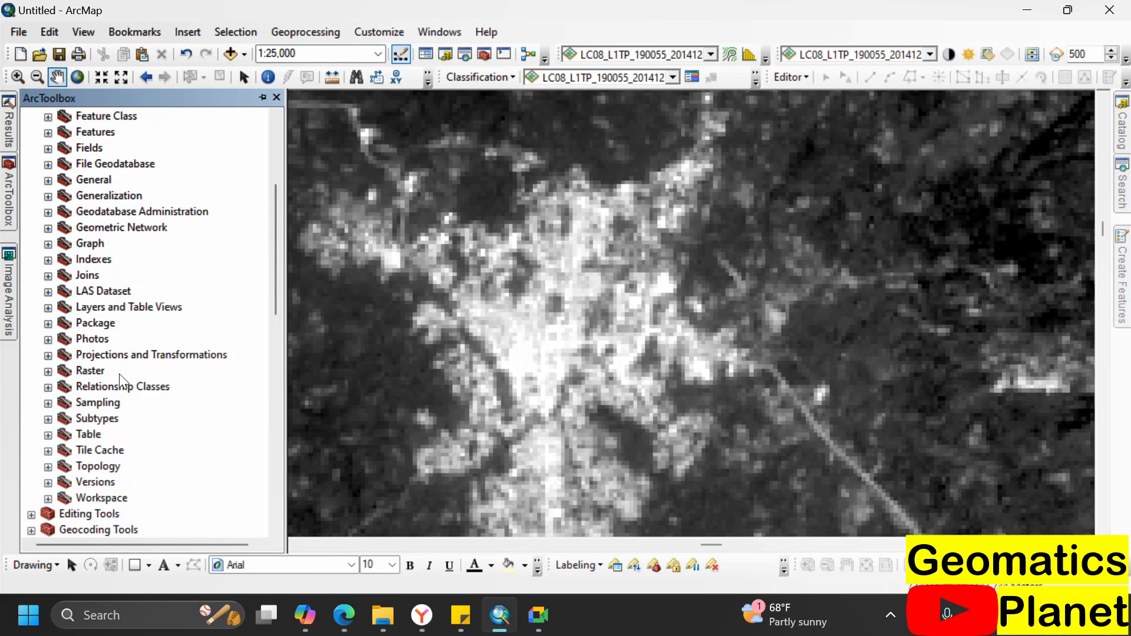
pyautogui.click(48, 372)
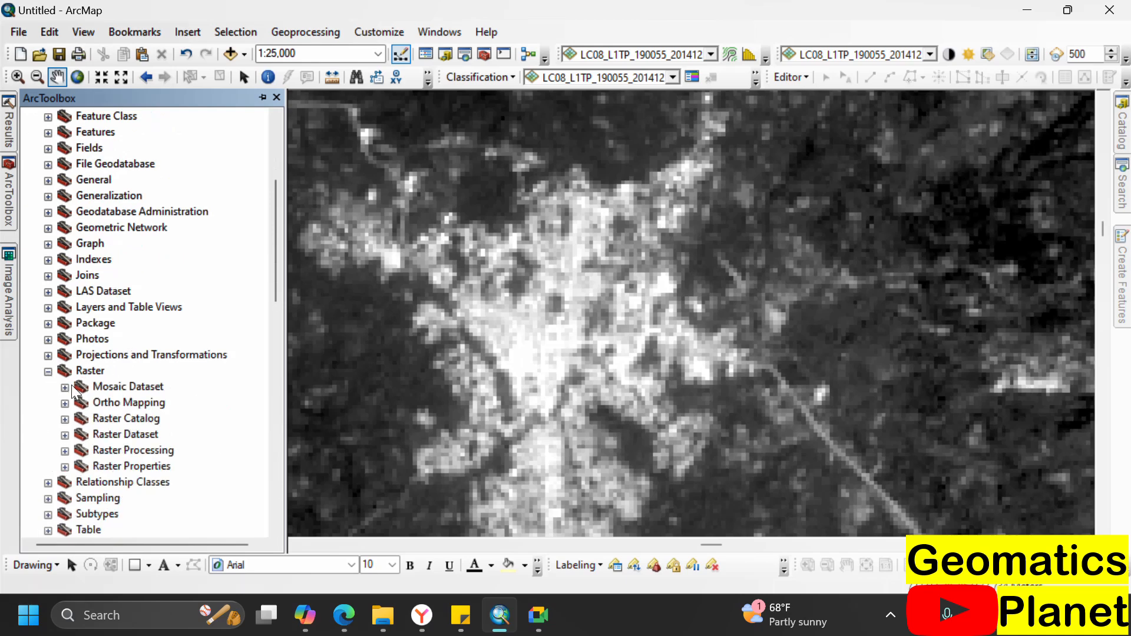
pyautogui.click(65, 451)
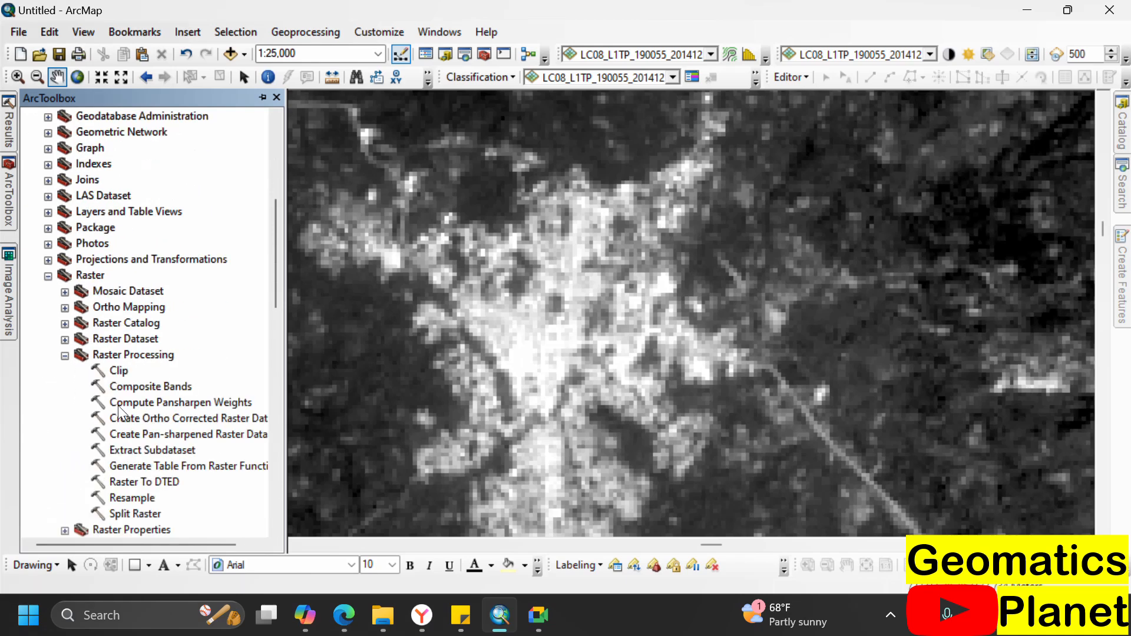
pyautogui.click(179, 390)
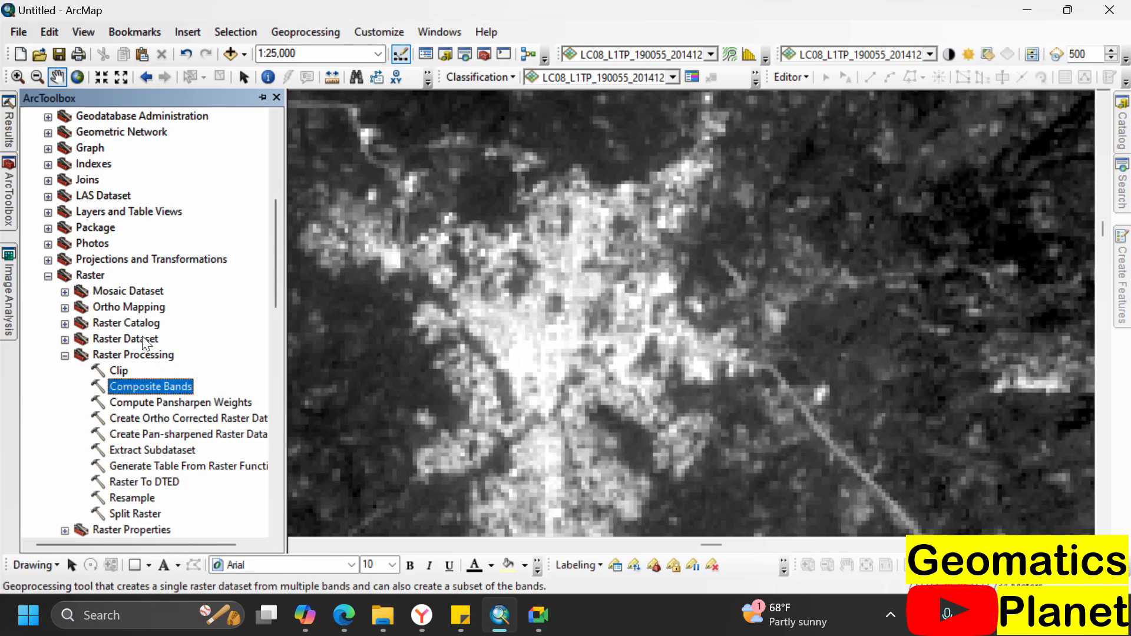
pyautogui.doubleClick(163, 388)
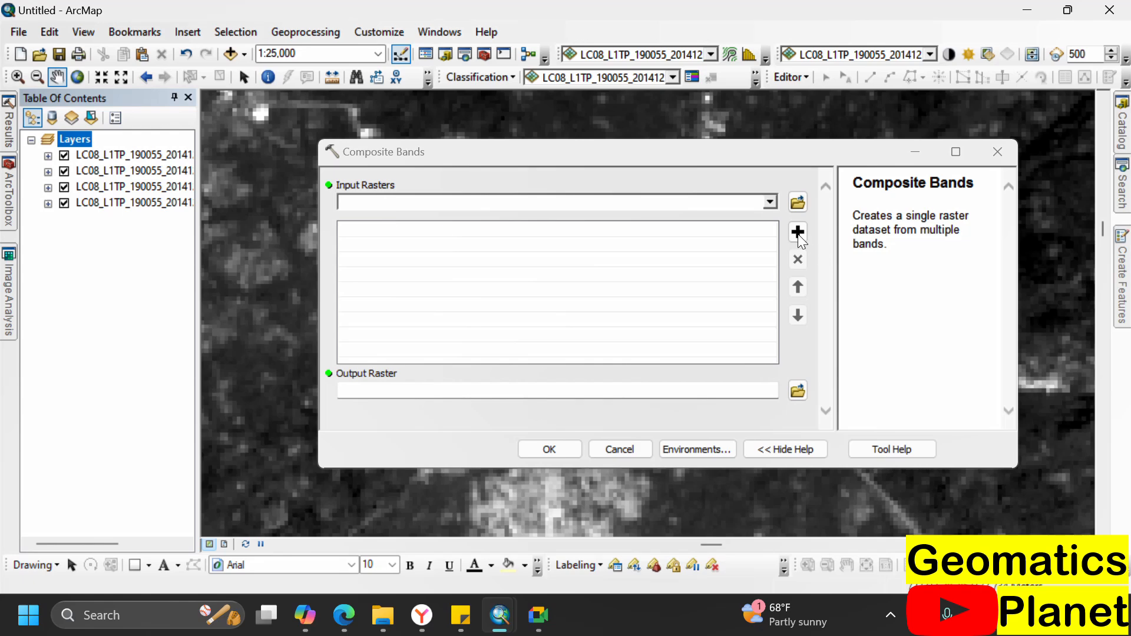
# - Add the B4, B3, B2 and B8 band layers together as input rasters for Composite Bands
pyautogui.click(769, 205)
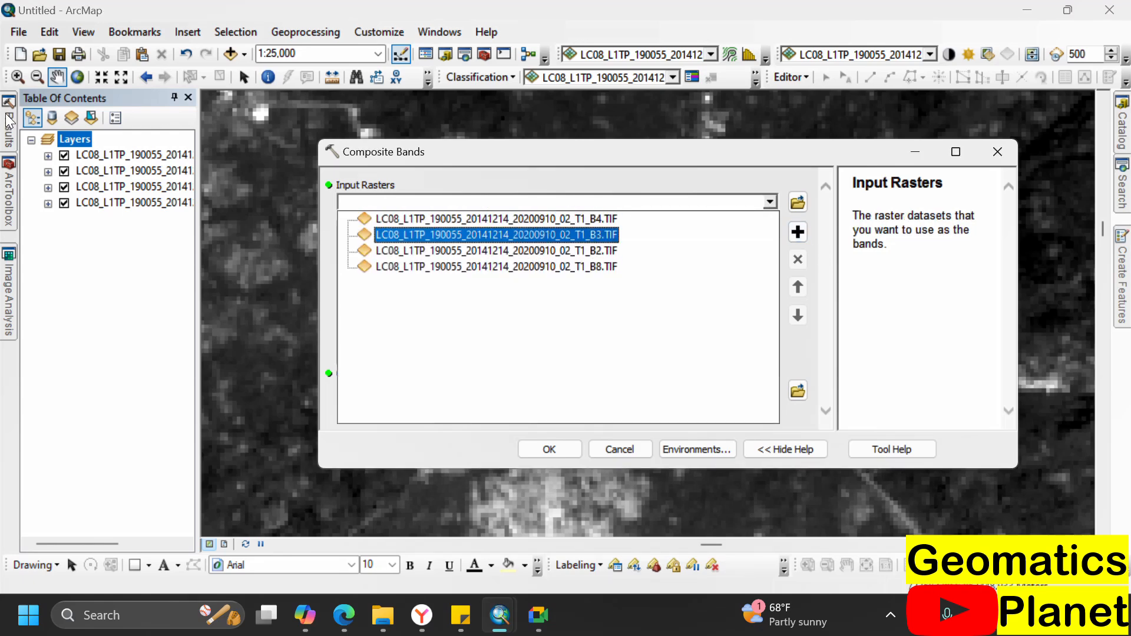
pyautogui.click(110, 154)
pyautogui.click(109, 153)
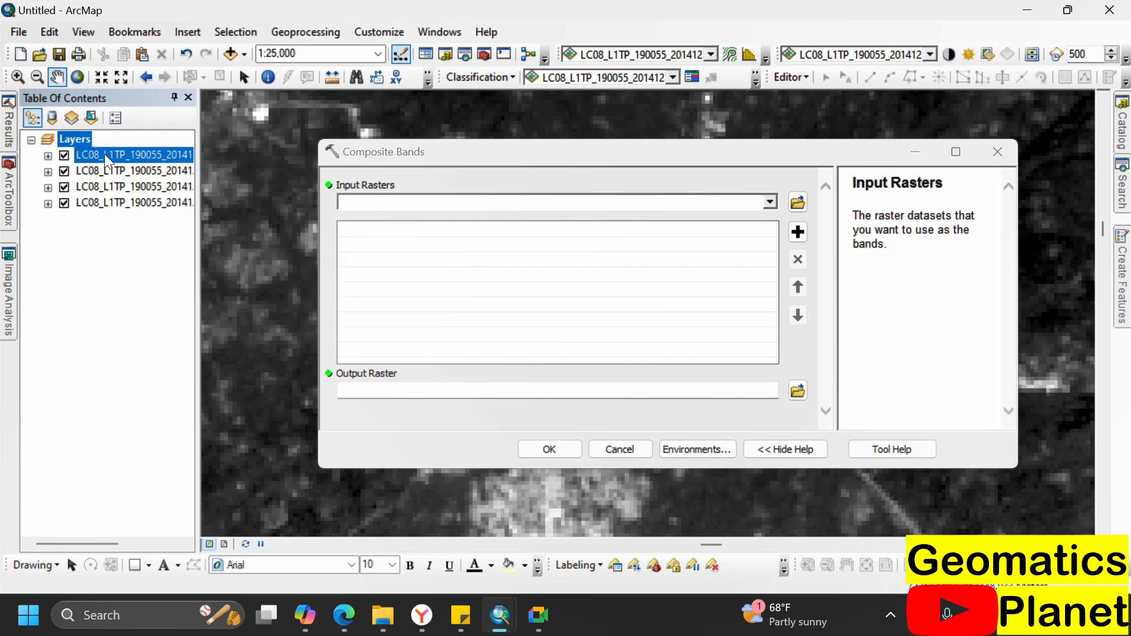
pyautogui.keyDown('shift'); pyautogui.click(113, 197); pyautogui.keyUp('shift')
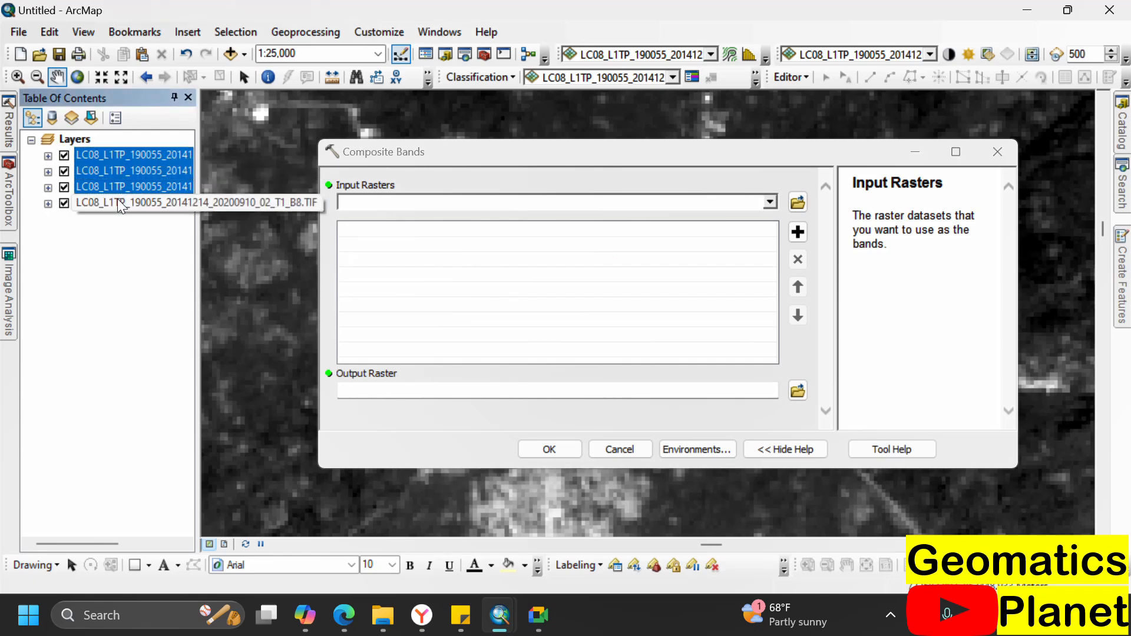
pyautogui.moveTo(156, 186); pyautogui.dragTo(518, 303)
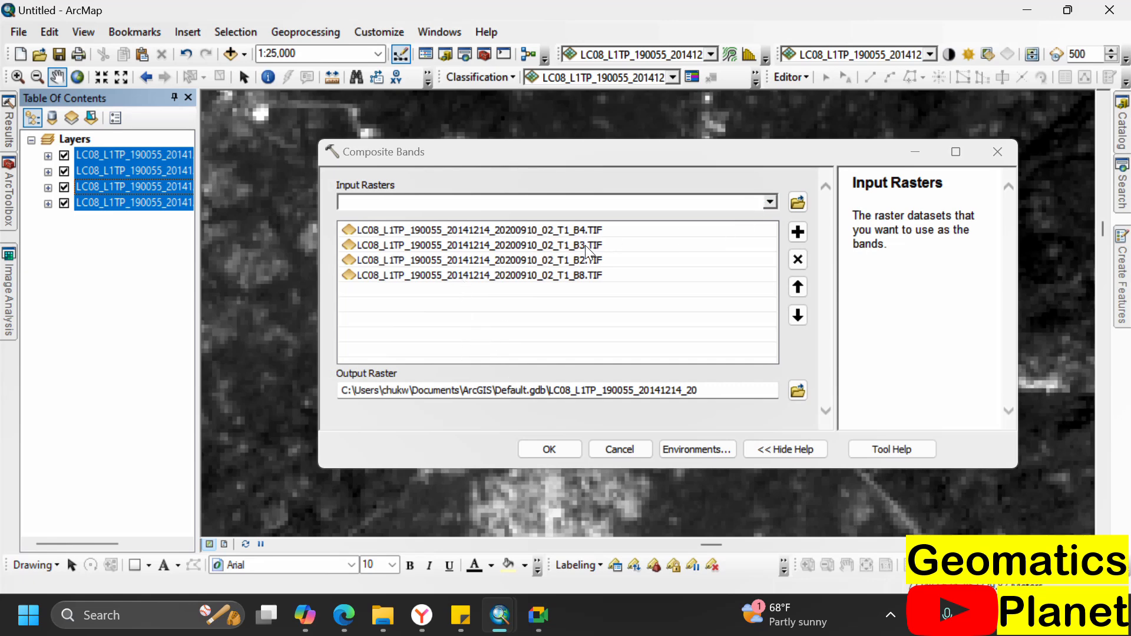
# - Move the B8 raster up one place in the input order and return it to the end of the list
pyautogui.click(596, 277)
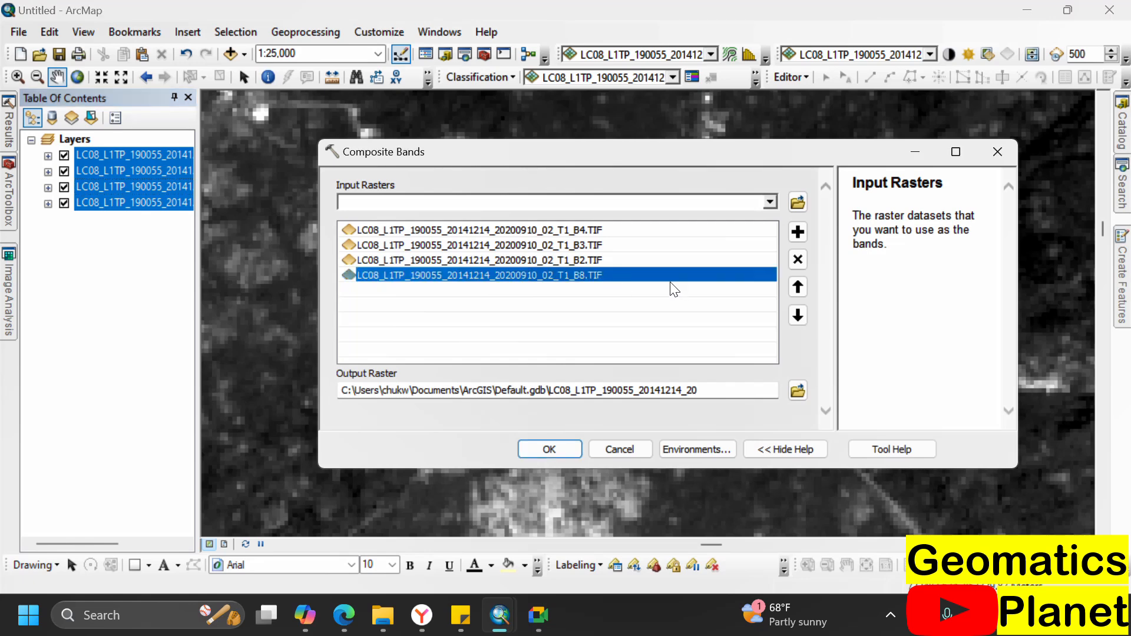
pyautogui.click(799, 287)
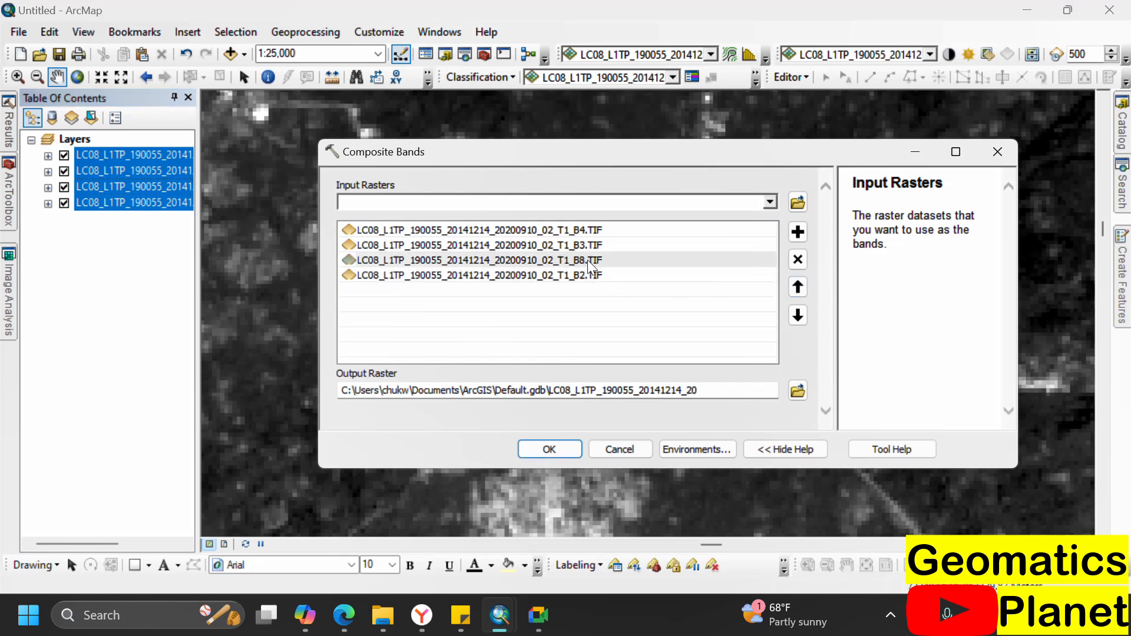
pyautogui.click(592, 260)
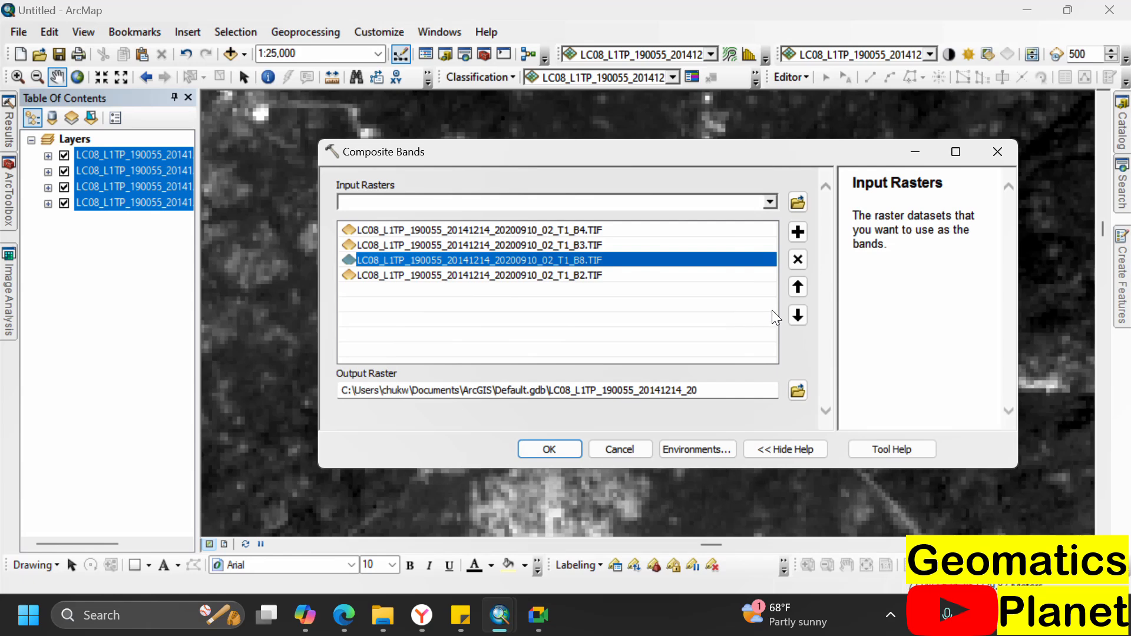
pyautogui.click(798, 317)
pyautogui.click(798, 317)
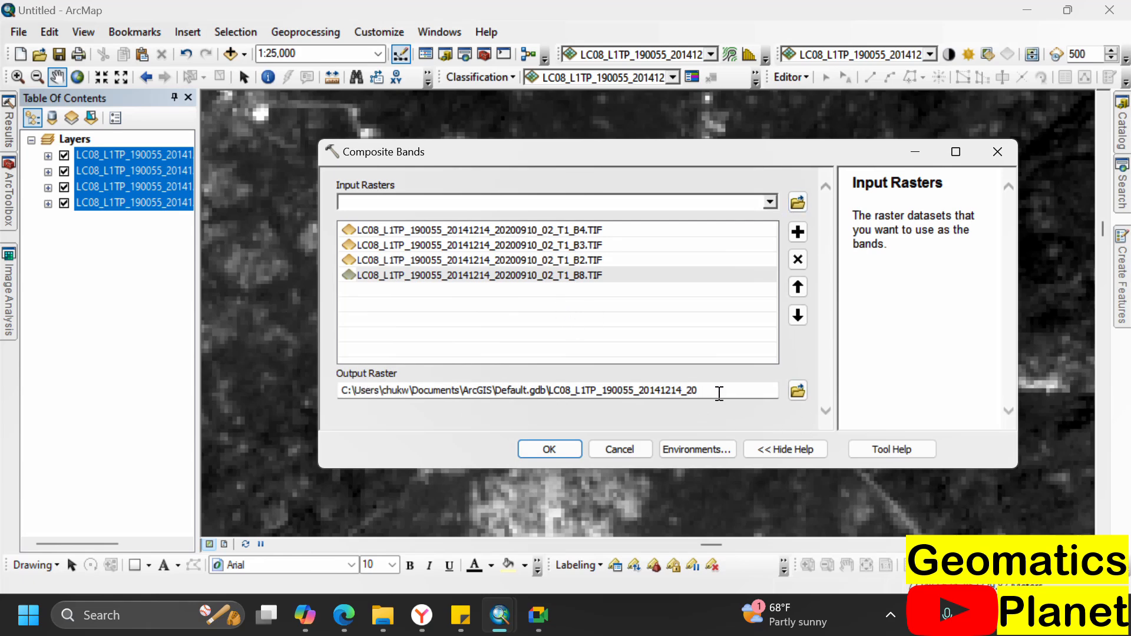
# - Run Composite Bands with the suggested output raster in Default.gdb and clear the layer selection
pyautogui.click(549, 449)
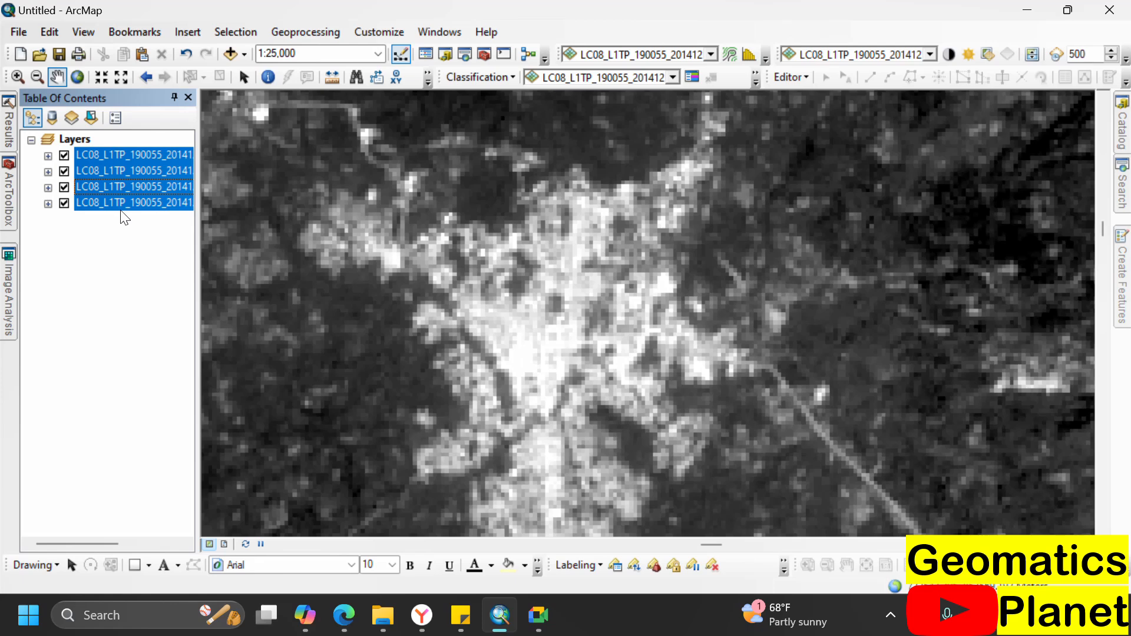
pyautogui.click(137, 259)
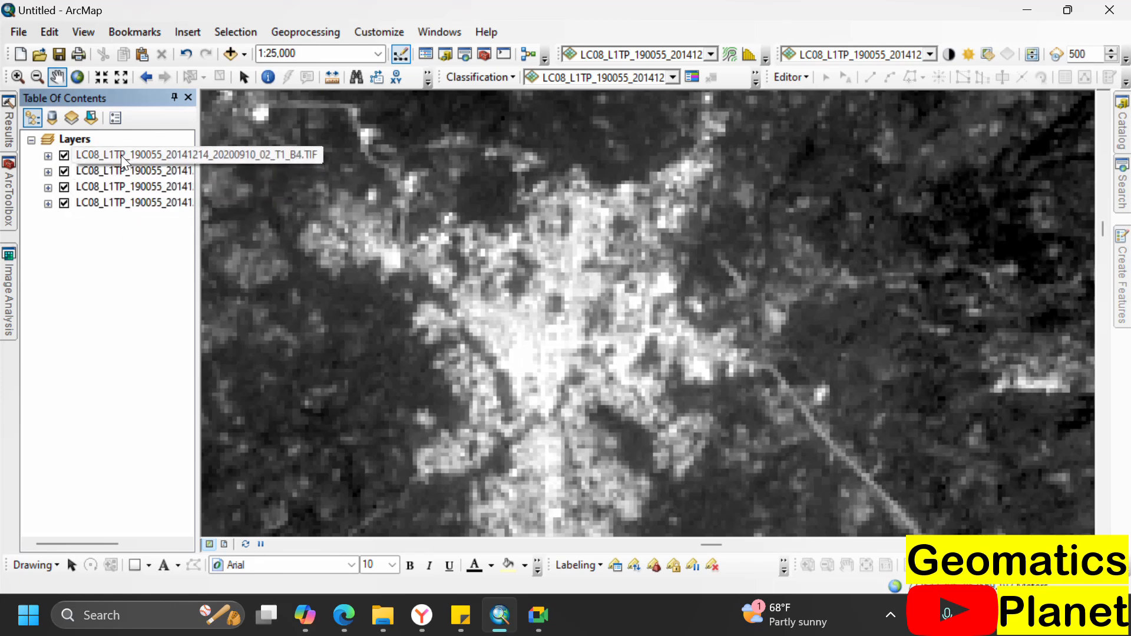
# - Check the high and low pixel values in the legends of the four band layers, collapsing the legends again
pyautogui.click(48, 203)
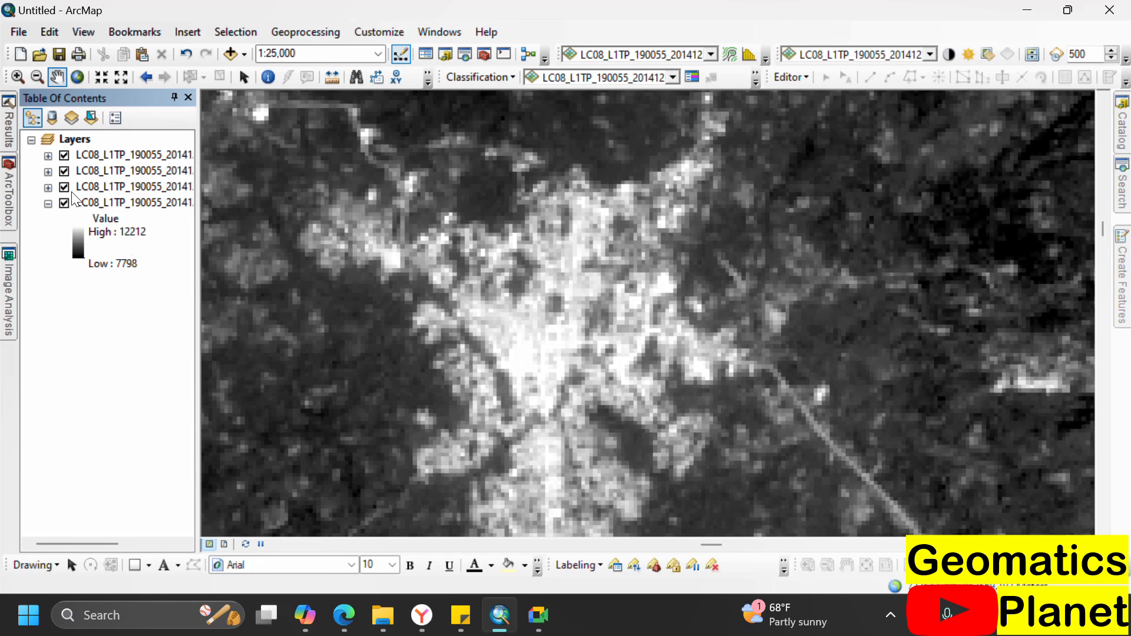
pyautogui.click(48, 187)
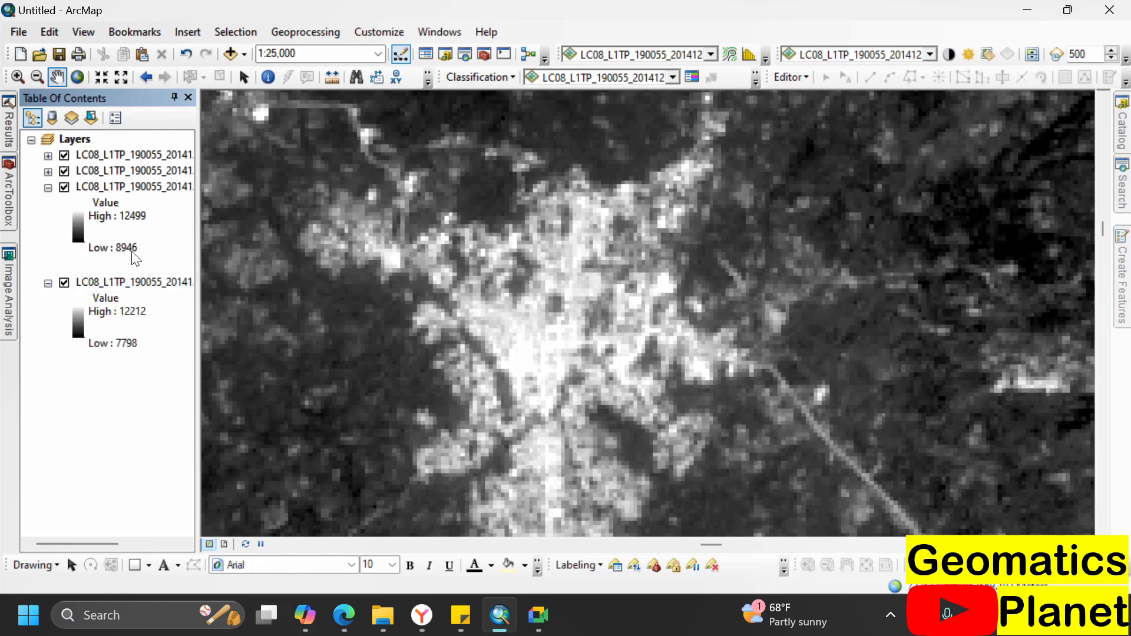
pyautogui.click(48, 171)
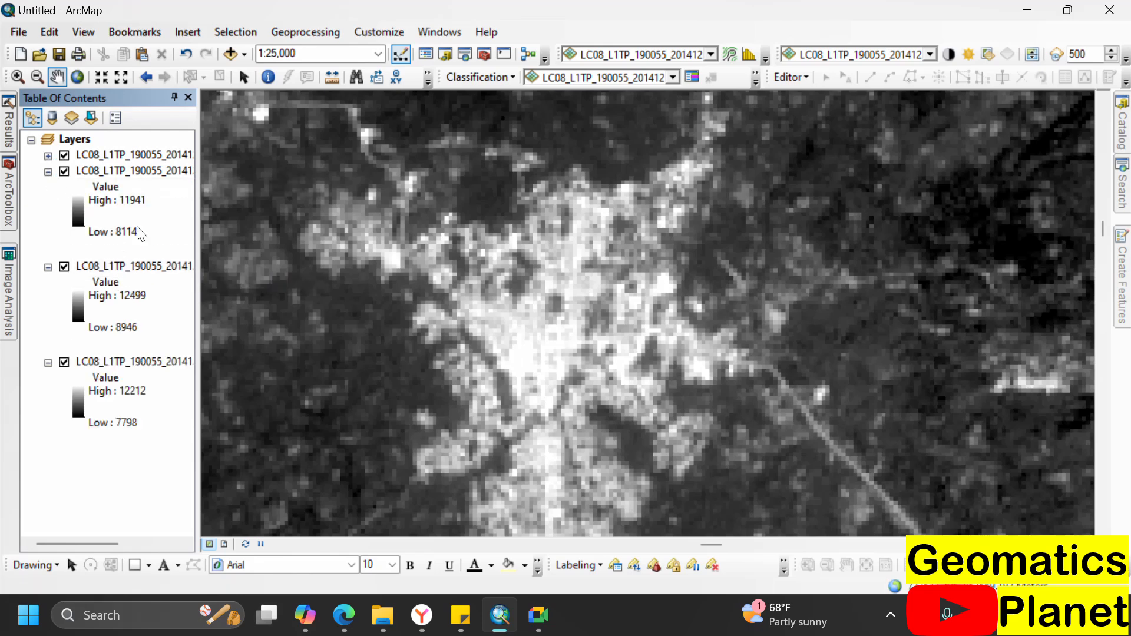
pyautogui.click(48, 156)
pyautogui.click(48, 156)
pyautogui.click(49, 172)
pyautogui.click(48, 188)
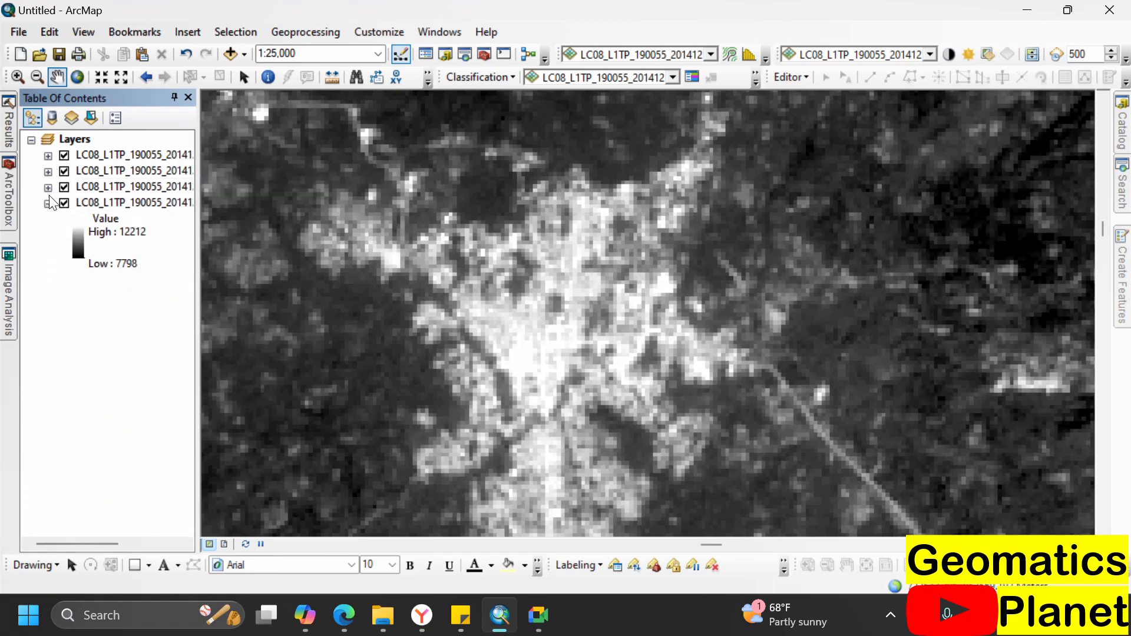
pyautogui.click(48, 204)
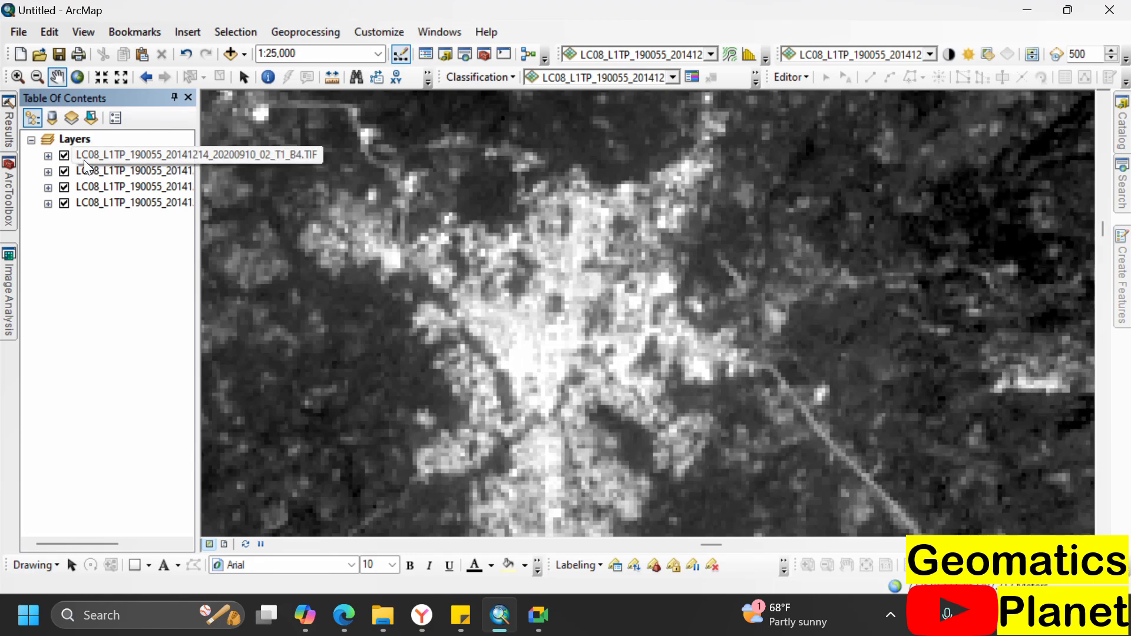
# - Review where Composite Bands sits within the Data Management Tools, under Raster and Raster Processing
pyautogui.click(10, 195)
pyautogui.scroll(4, 121, 339)
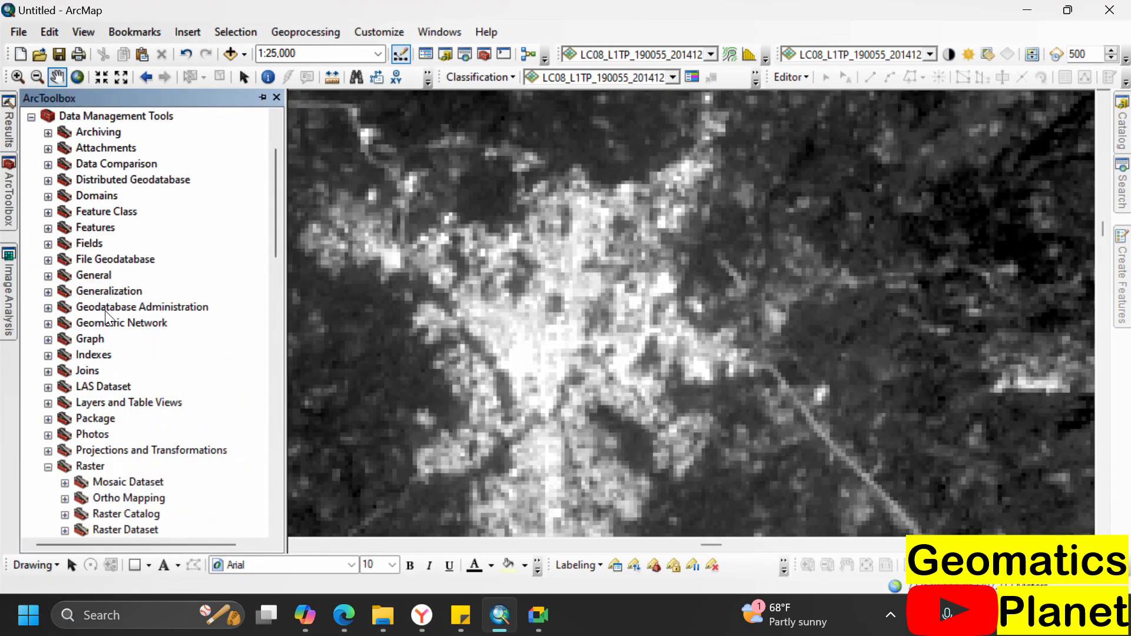
pyautogui.scroll(-2, 106, 330)
pyautogui.scroll(2, 63, 262)
pyautogui.scroll(-2, 110, 295)
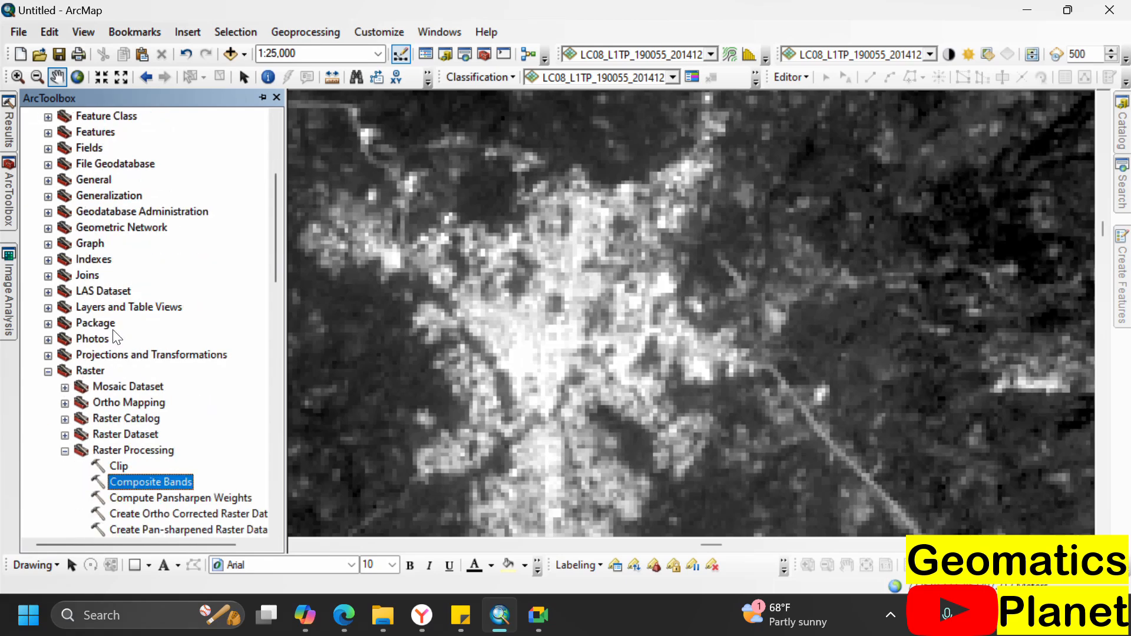
pyautogui.scroll(3, 115, 333)
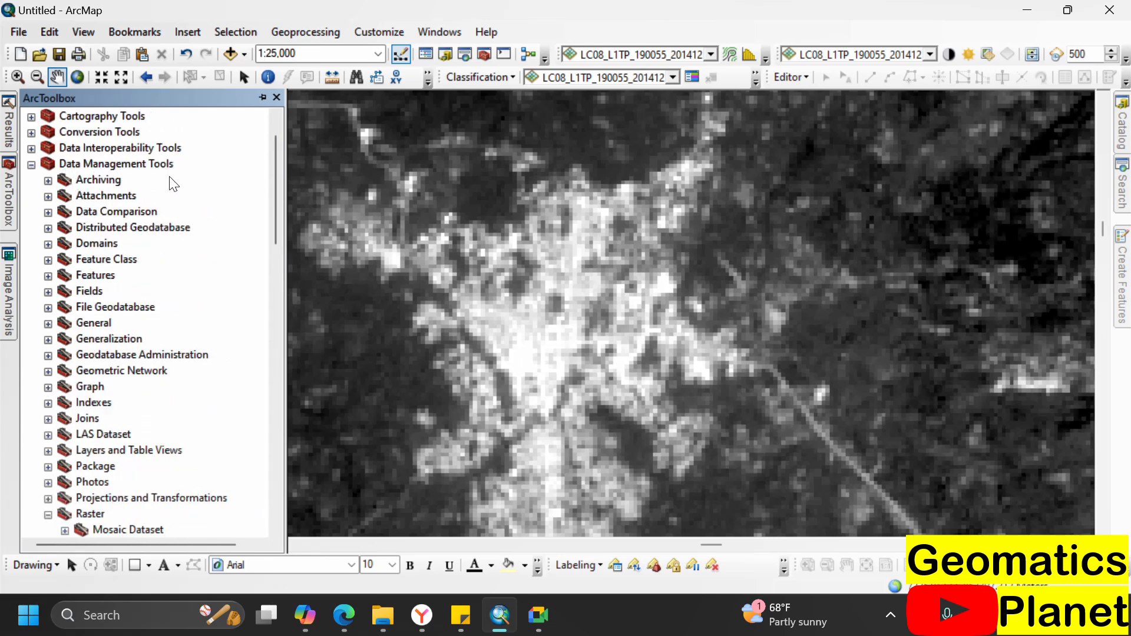
pyautogui.scroll(-2, 112, 193)
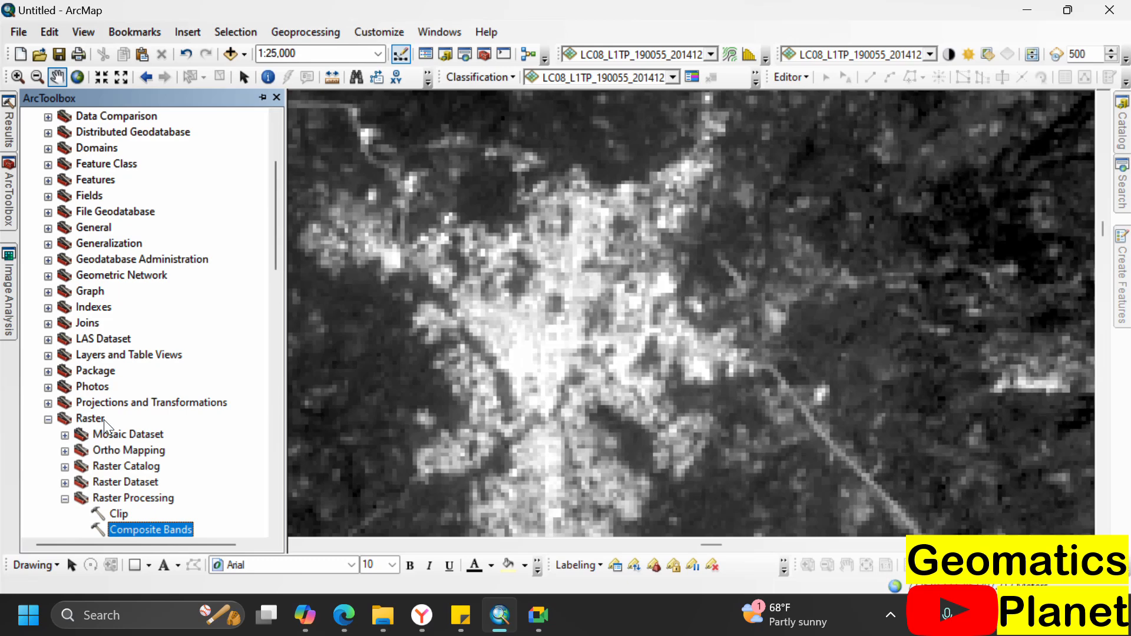
pyautogui.scroll(-3, 104, 419)
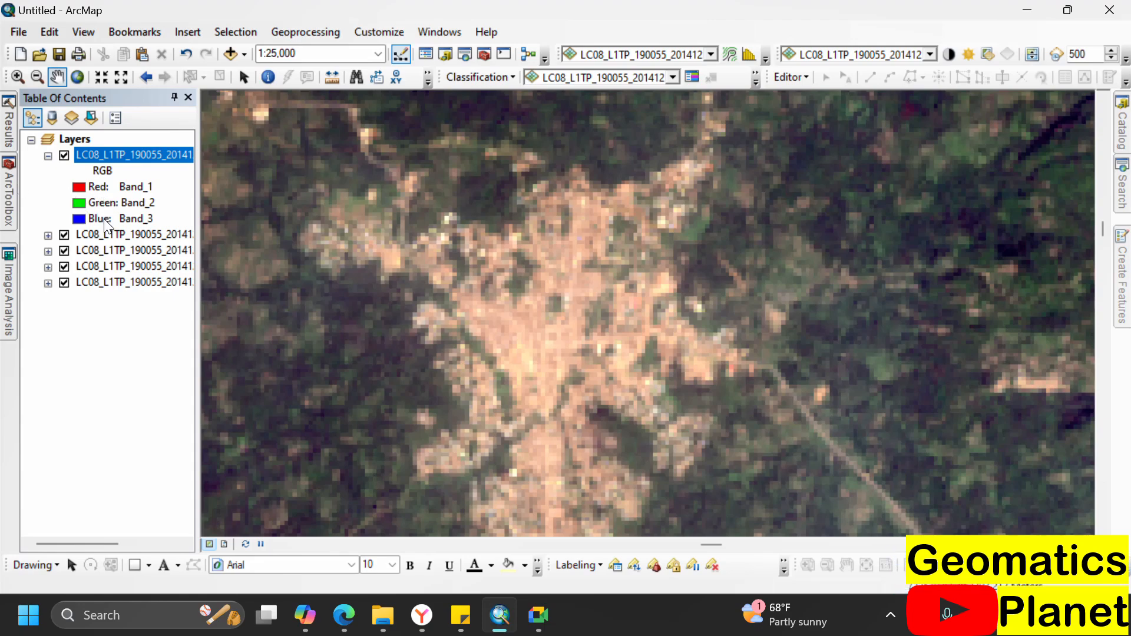
# - Examine the new colour composite at scales between 1:300,000 and 1:50,000 around the towns
pyautogui.scroll(-3, 584, 333)
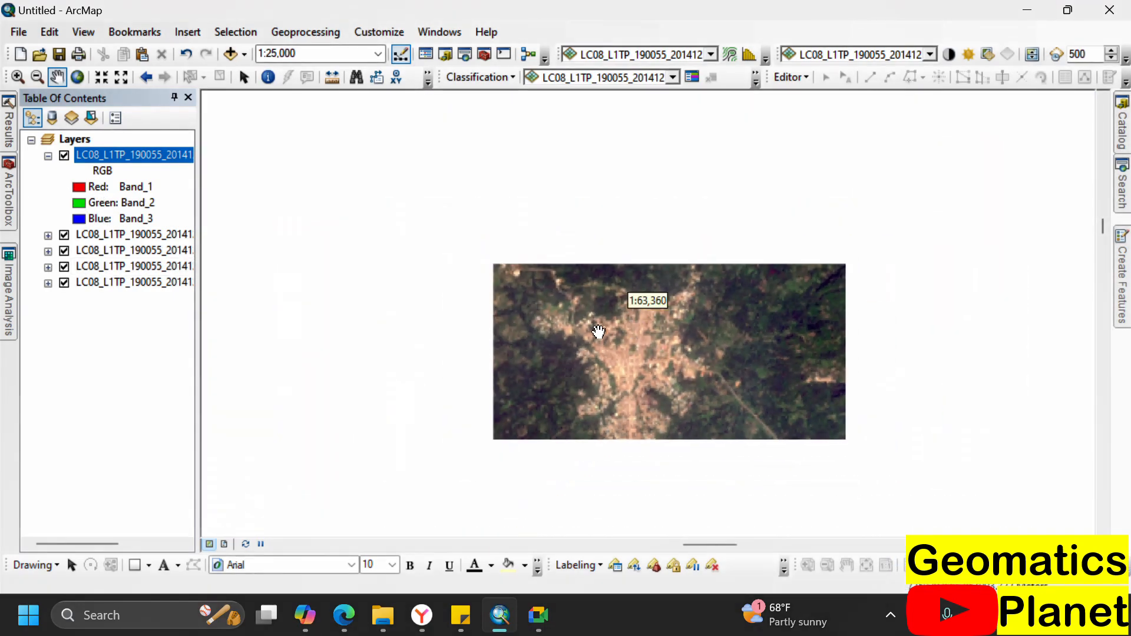
pyautogui.scroll(-3, 584, 333)
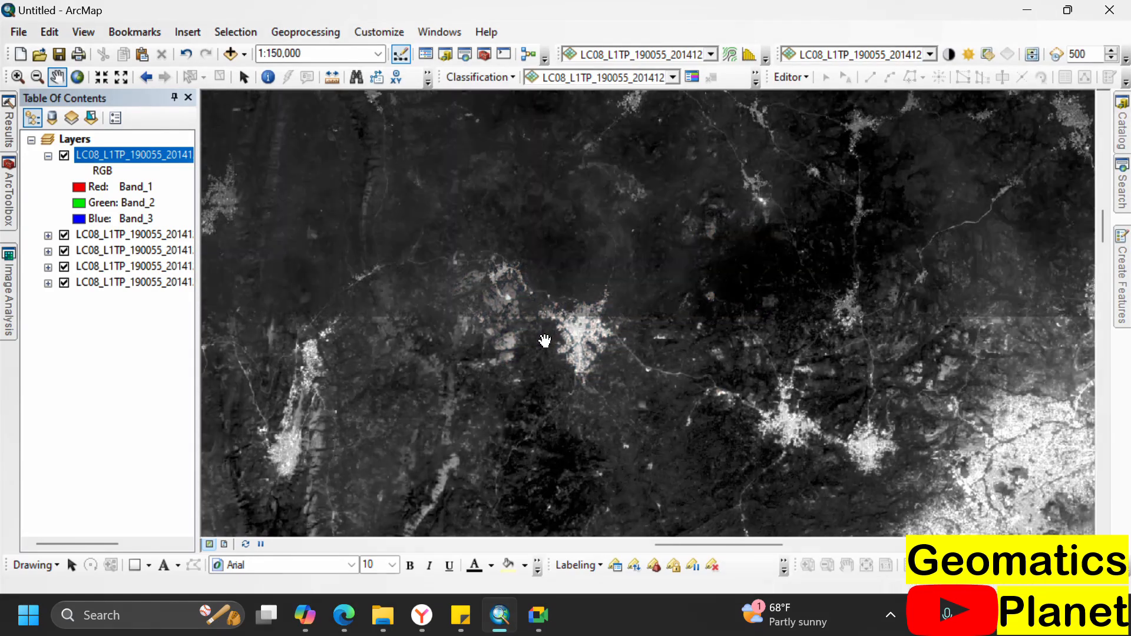
pyautogui.scroll(-2, 533, 262)
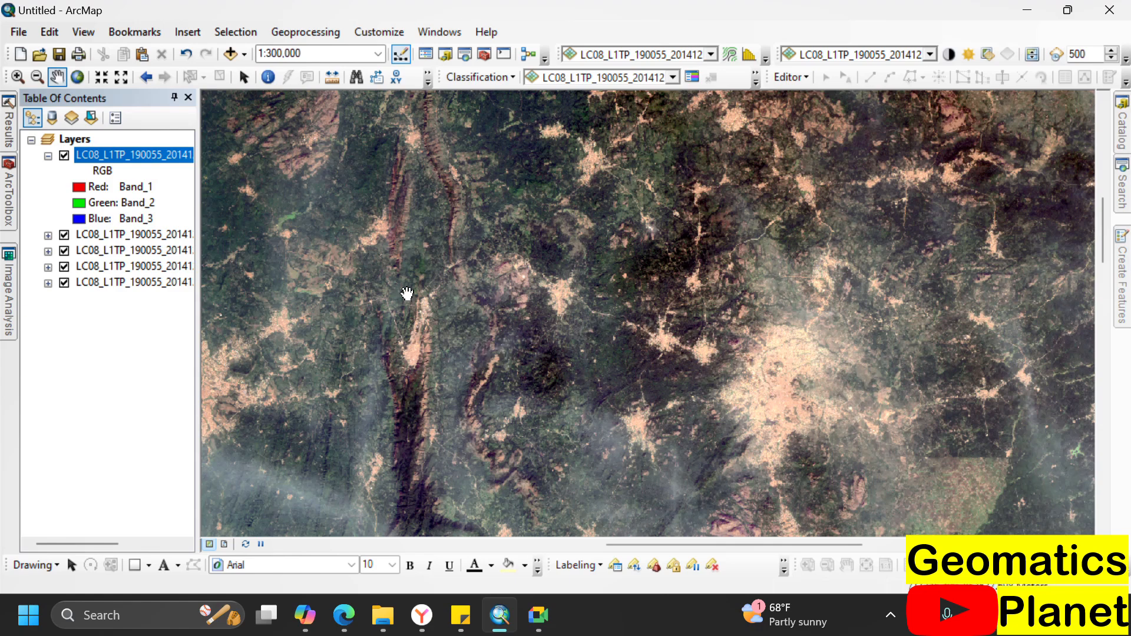
pyautogui.scroll(5, 424, 334)
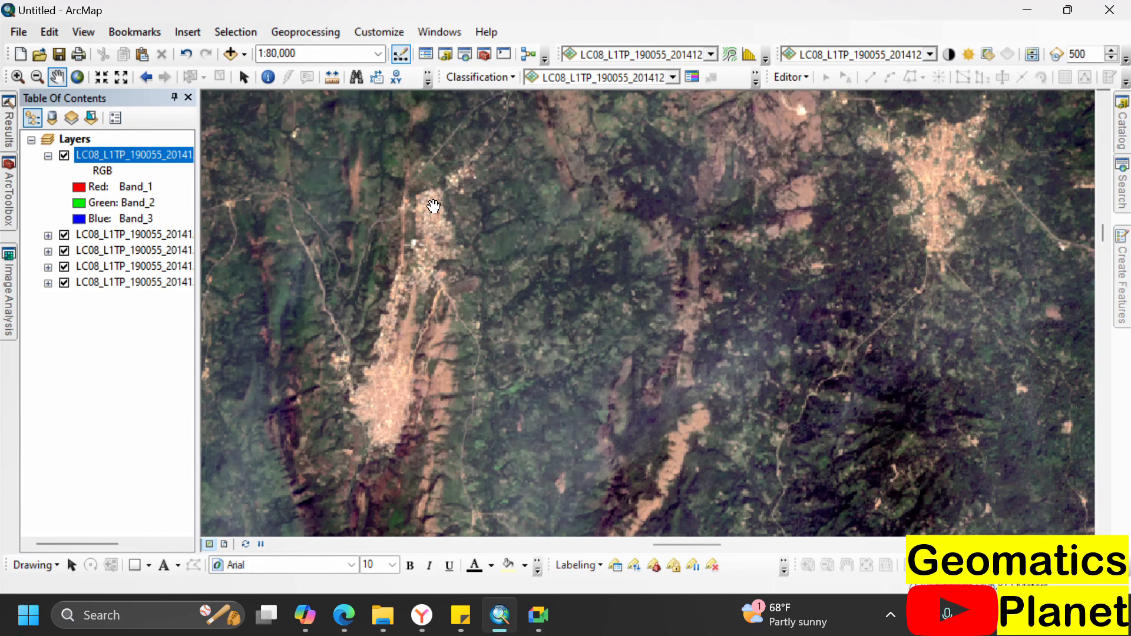
pyautogui.scroll(-2, 372, 396)
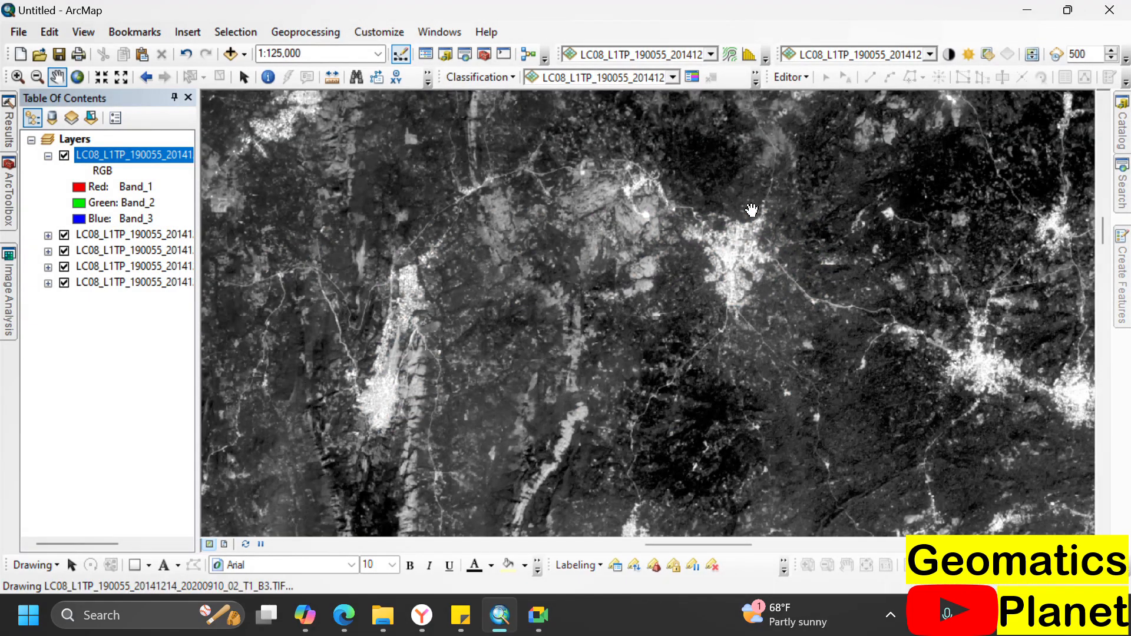
pyautogui.scroll(4, 755, 218)
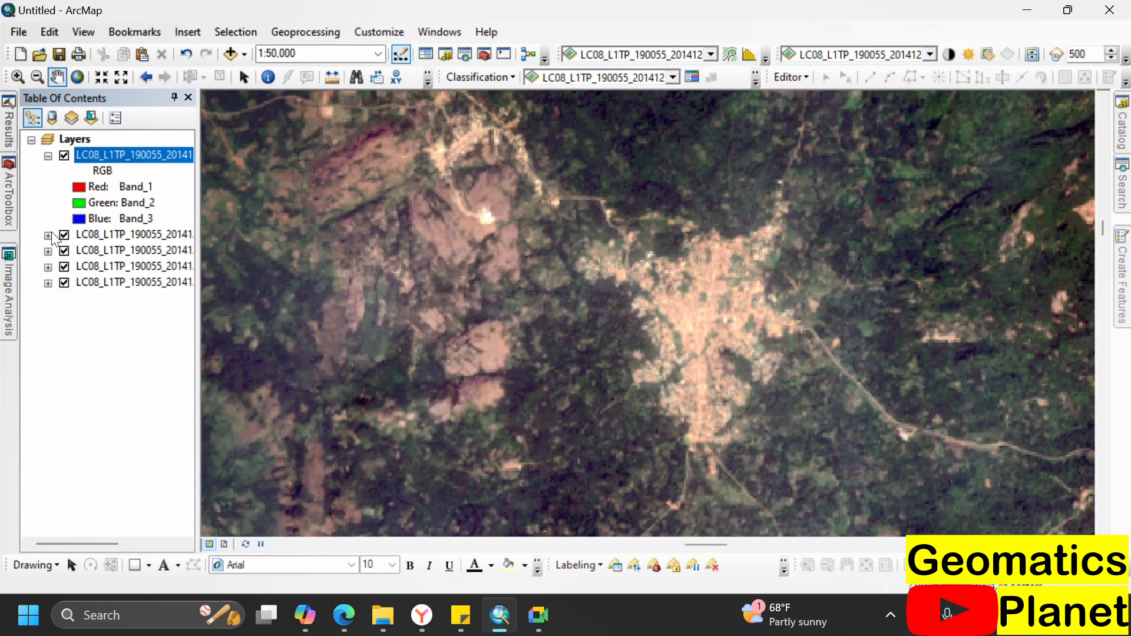
# - Hide the four single-band layers B4, B3, B2 and B8, leaving only the composite displayed
pyautogui.click(64, 236)
pyautogui.click(64, 250)
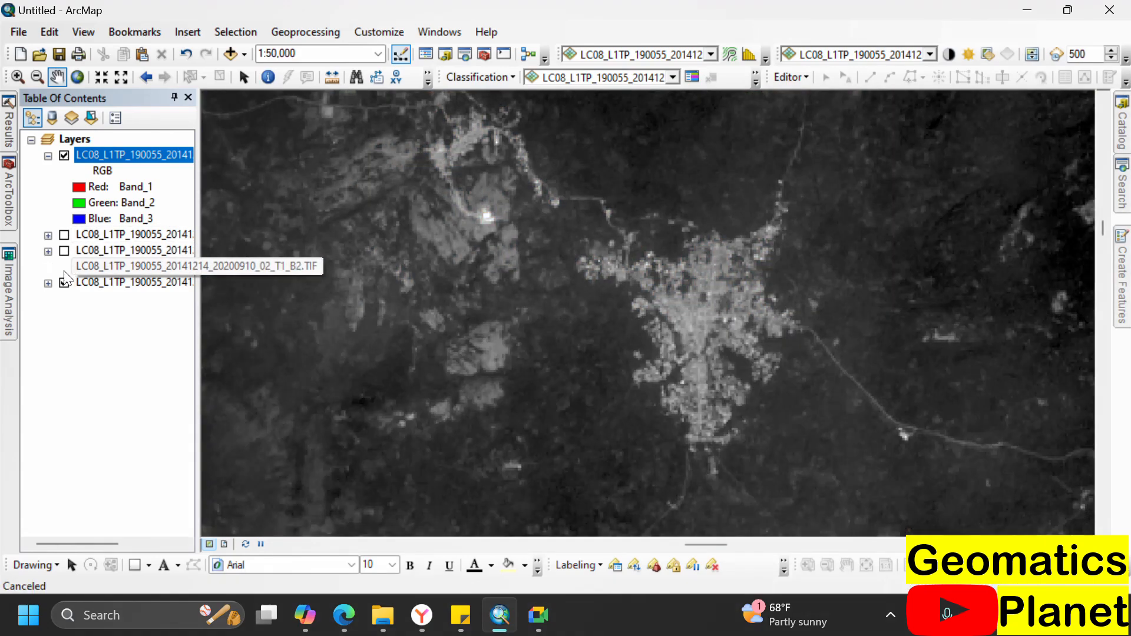
pyautogui.click(64, 266)
pyautogui.click(70, 284)
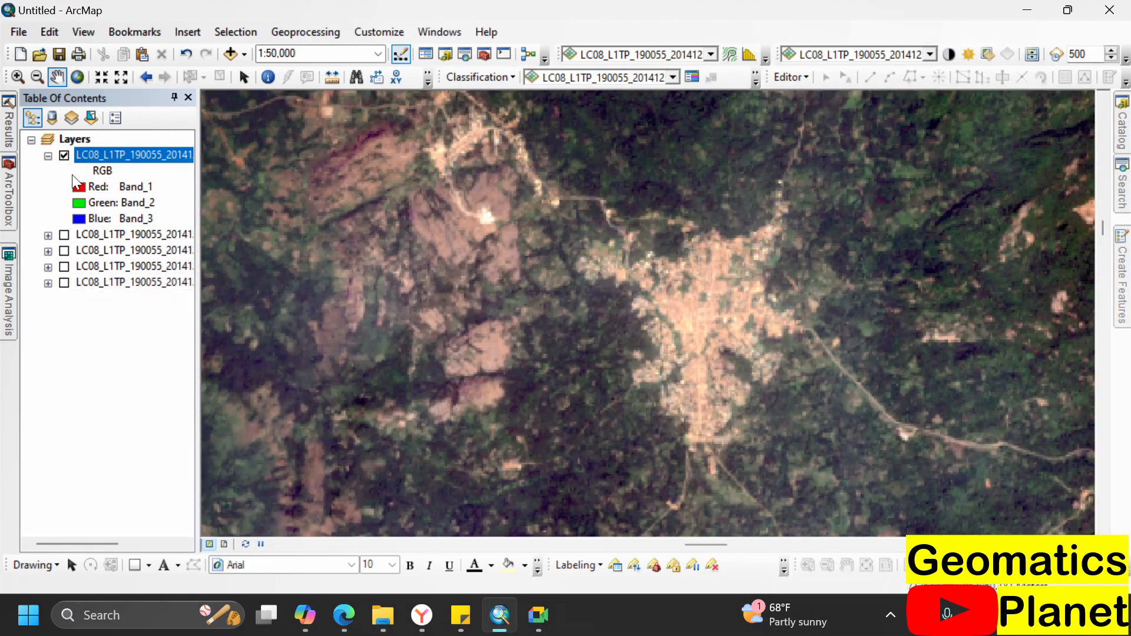
# - Try Band_2 in the composite's red channel, compare the display, and return the channel to Band_1
pyautogui.click(79, 187)
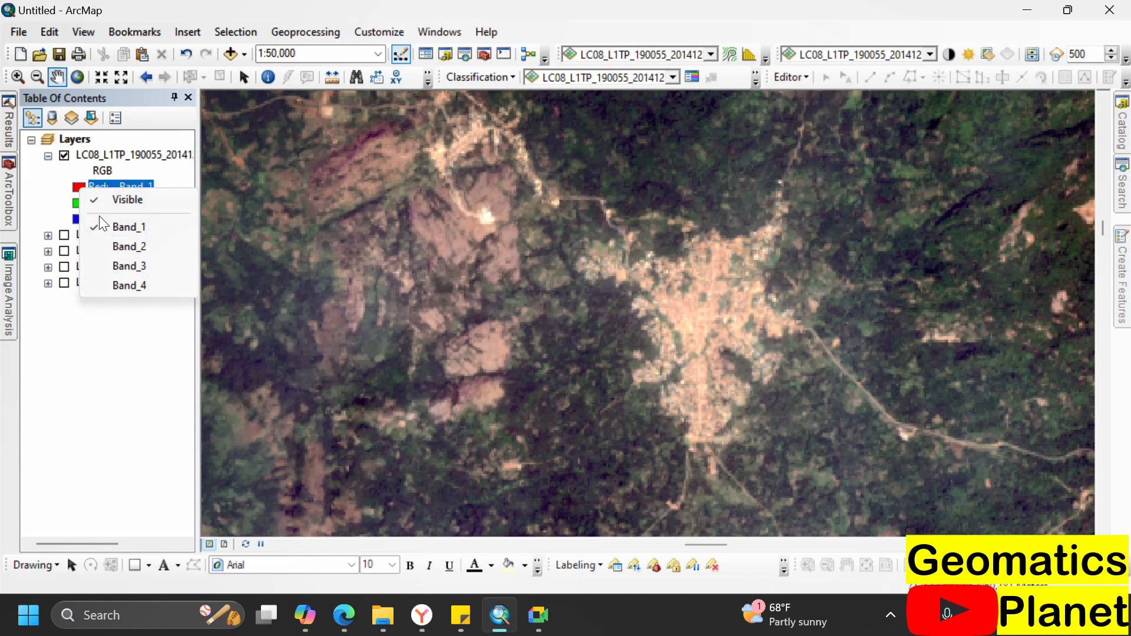
pyautogui.click(137, 251)
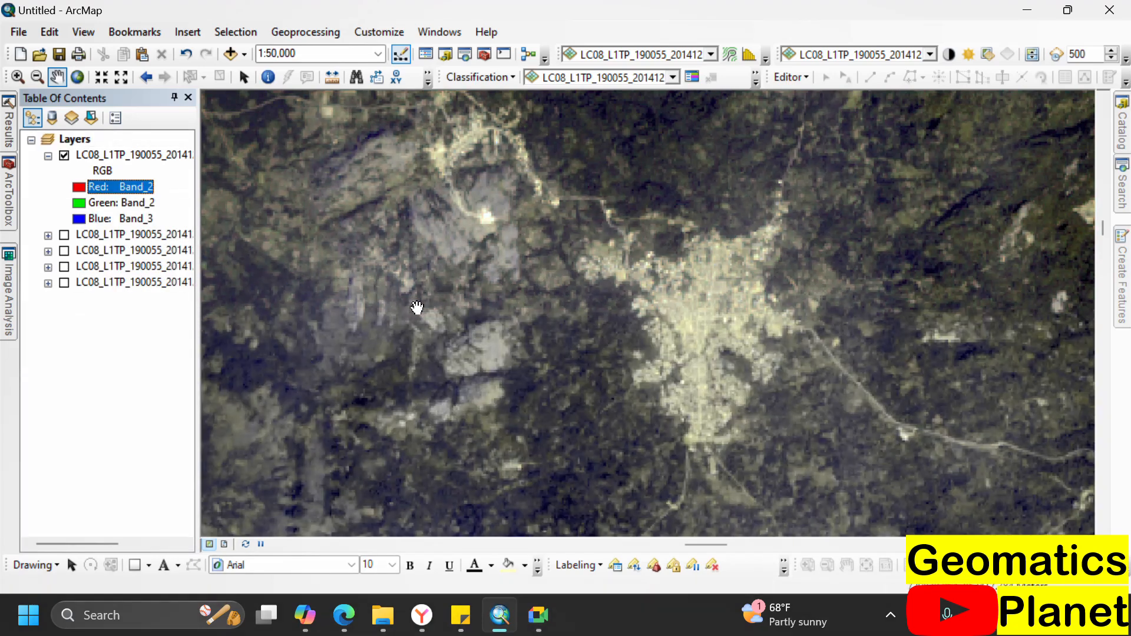
pyautogui.scroll(-5, 523, 336)
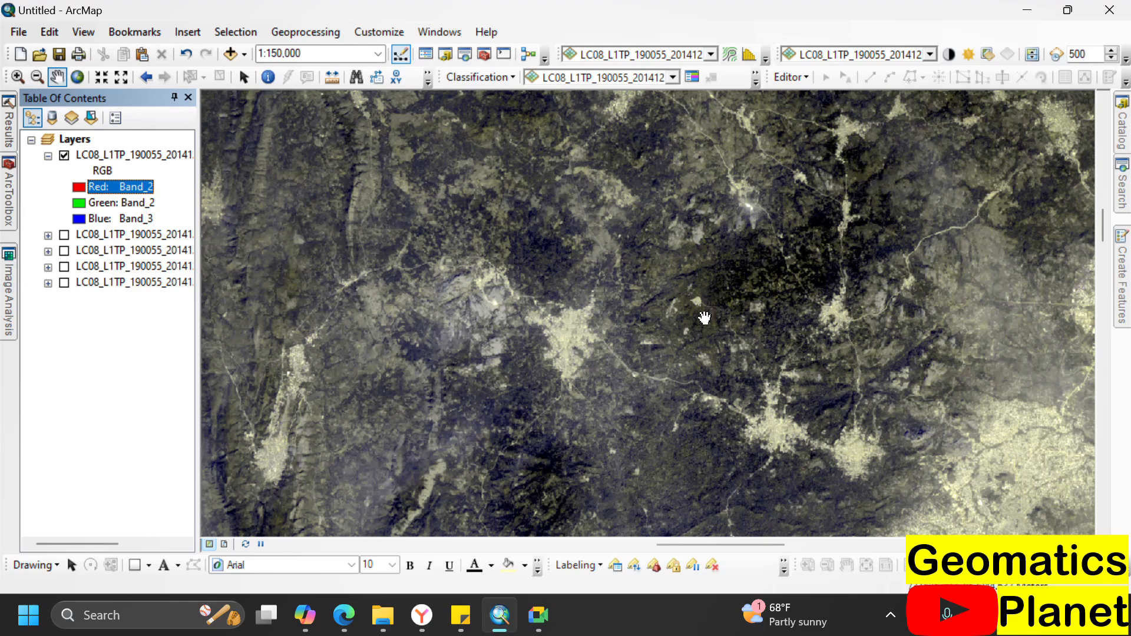
pyautogui.click(79, 184)
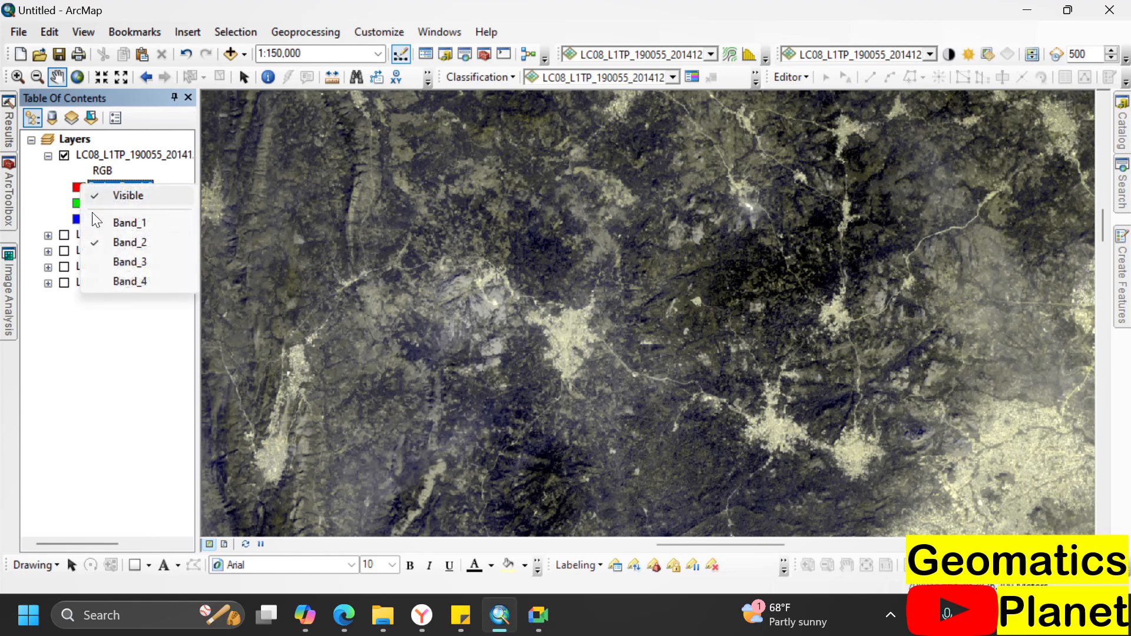
pyautogui.click(100, 221)
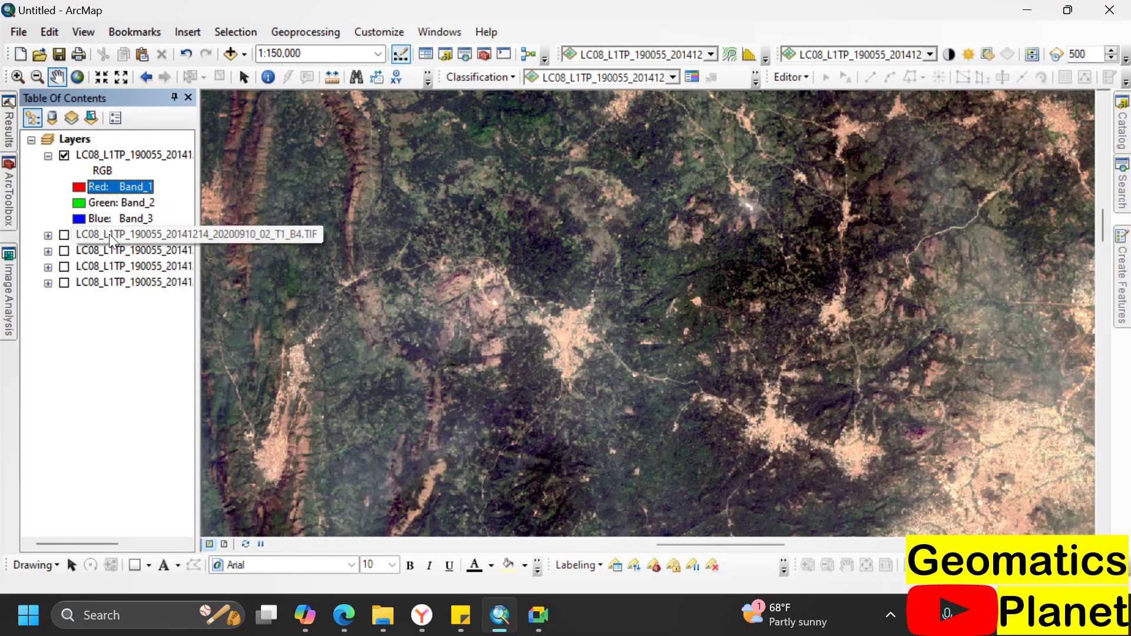
# - Try Band_3 in the composite's green channel and return the channel to Band_2
pyautogui.click(74, 206)
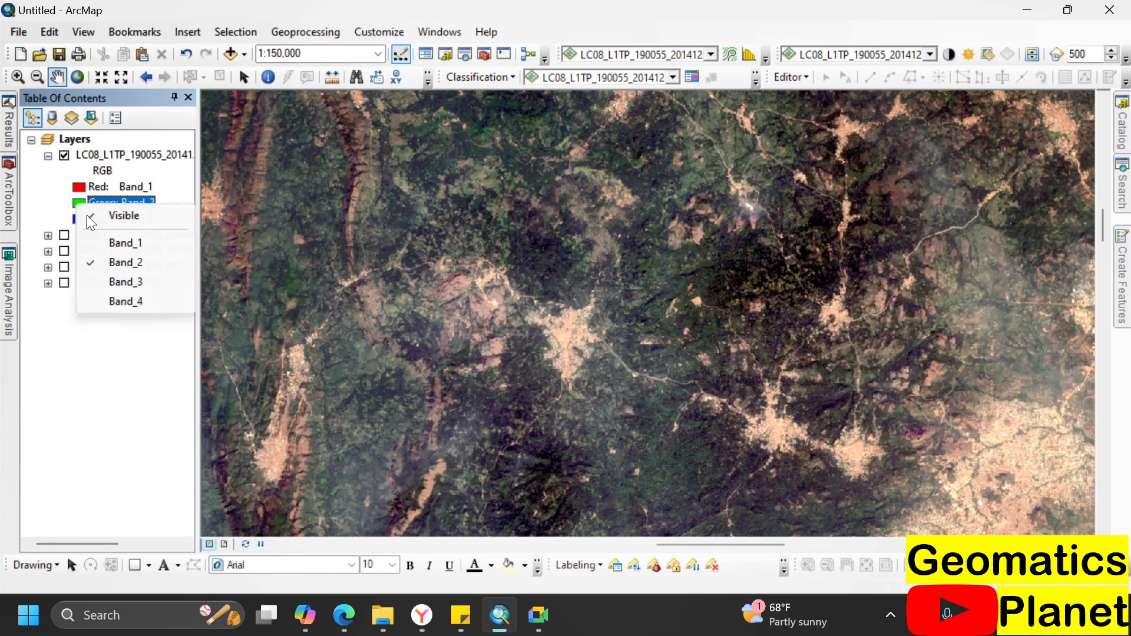
pyautogui.click(102, 280)
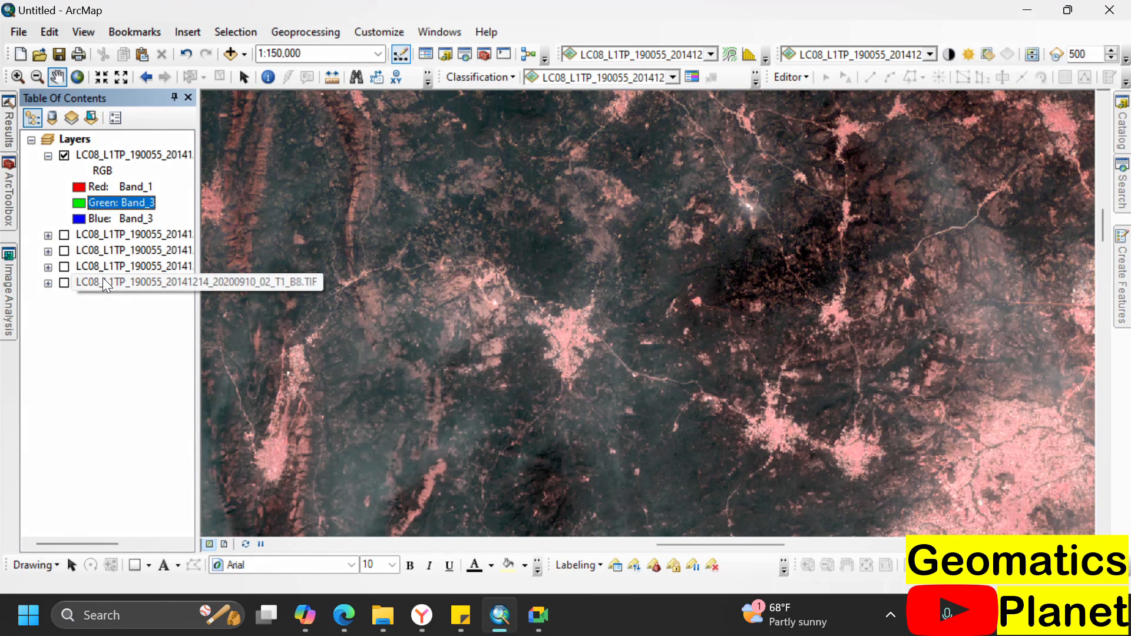
pyautogui.click(79, 200)
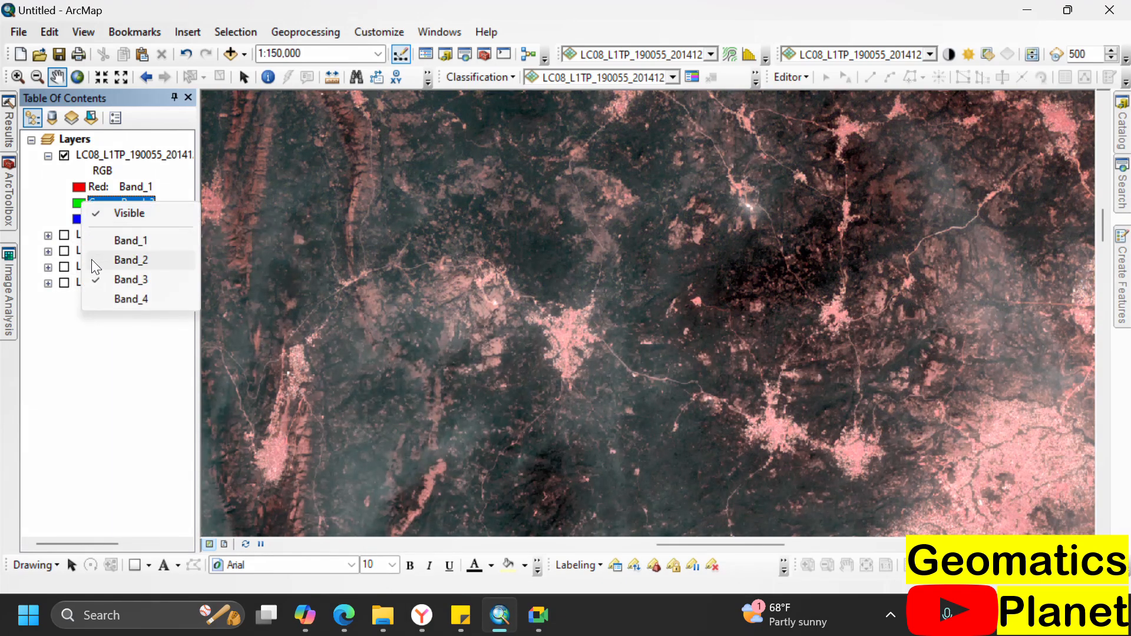
pyautogui.click(94, 259)
# - Try Band_4 in the composite's blue channel and return the channel to Band_3
pyautogui.click(80, 219)
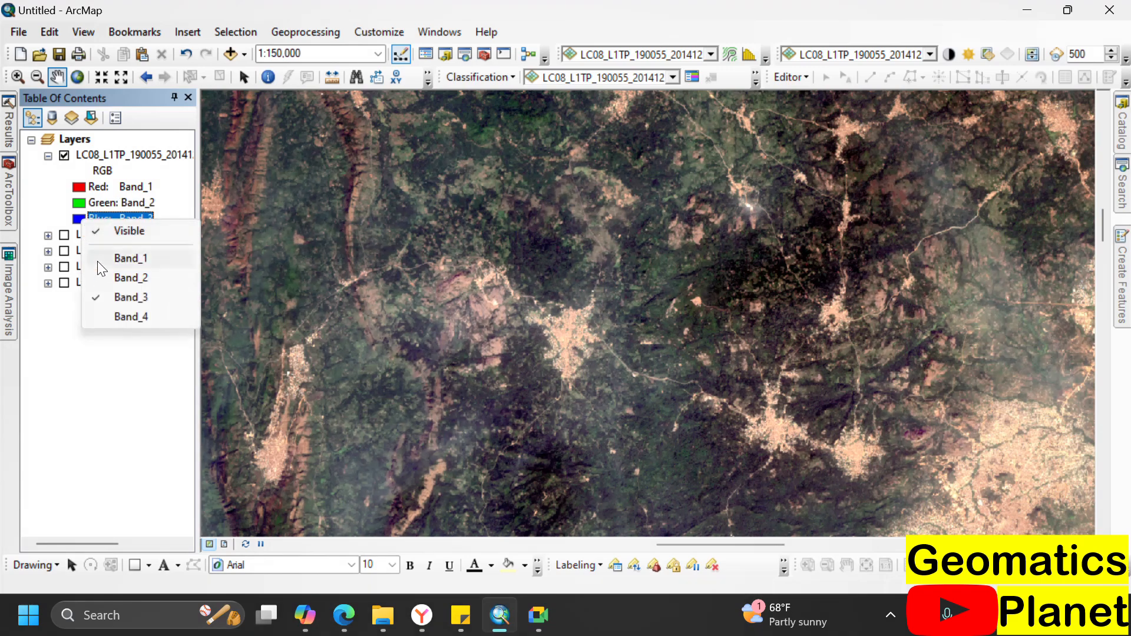
pyautogui.click(103, 313)
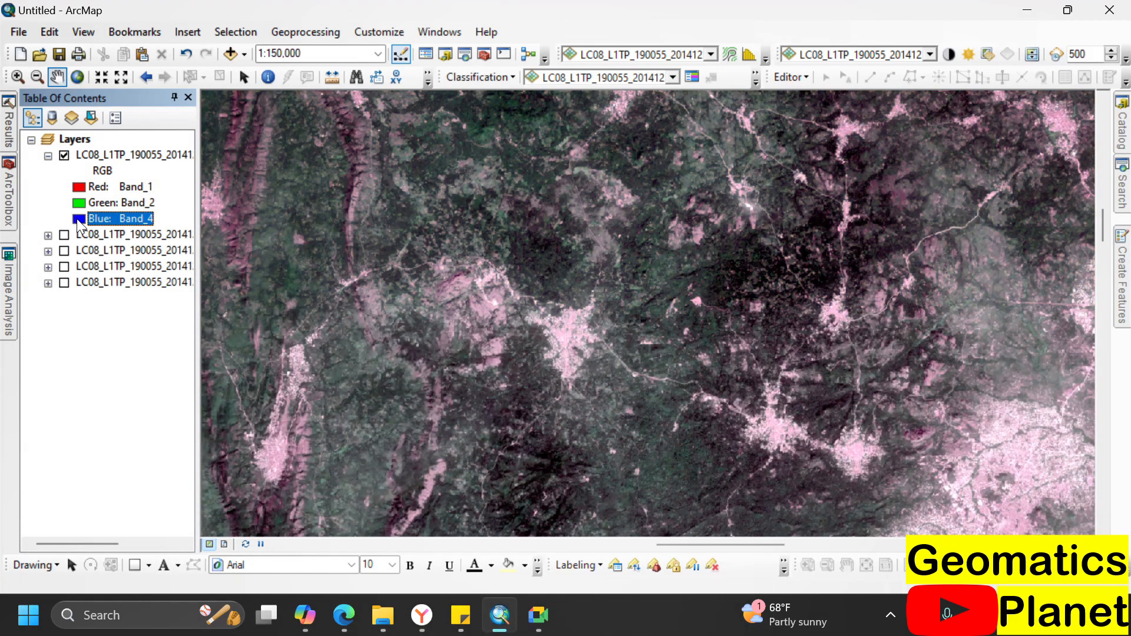
pyautogui.click(77, 219)
pyautogui.click(92, 298)
# - Switch off the composite's blue channel, view the whole scene without it, and restore Band_3 to blue
pyautogui.click(80, 219)
pyautogui.click(91, 231)
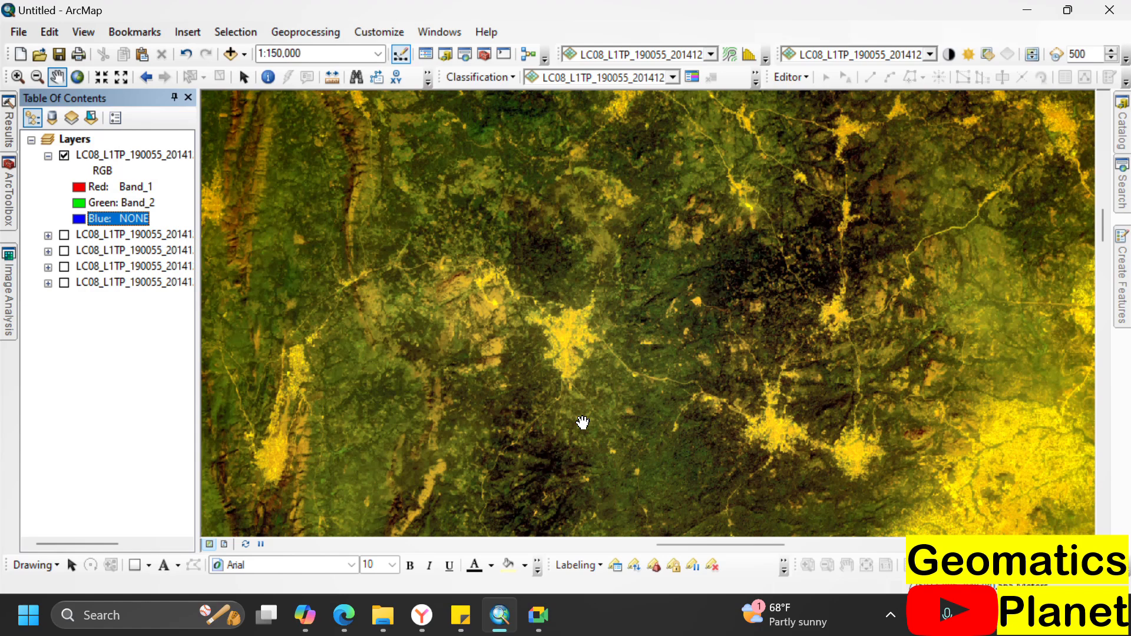
pyautogui.scroll(-4, 585, 419)
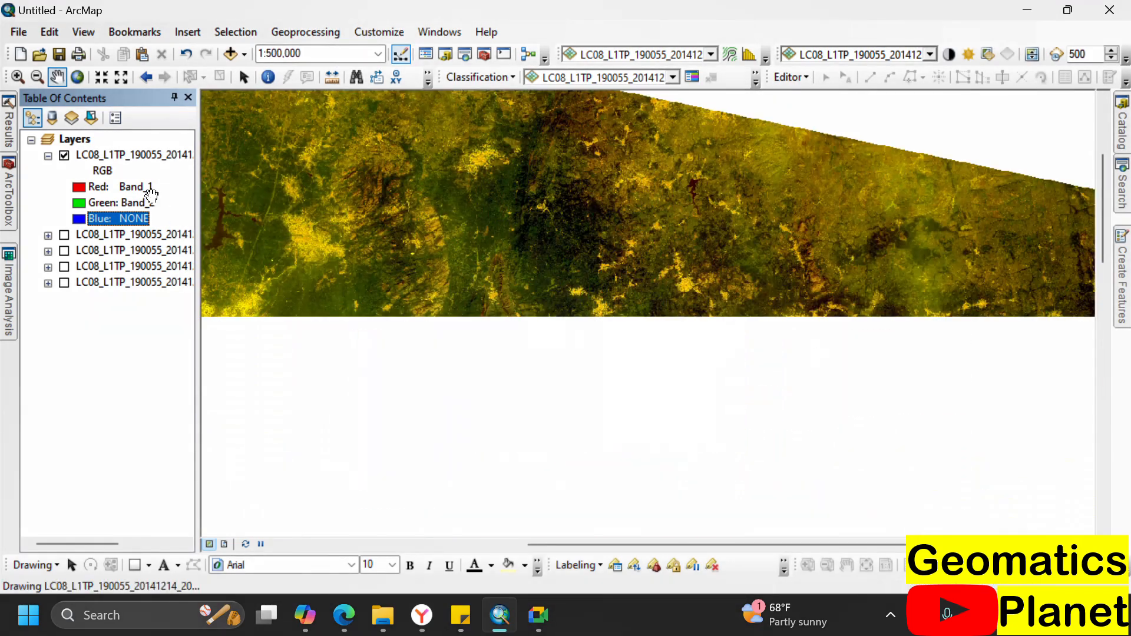
pyautogui.scroll(-2, 595, 268)
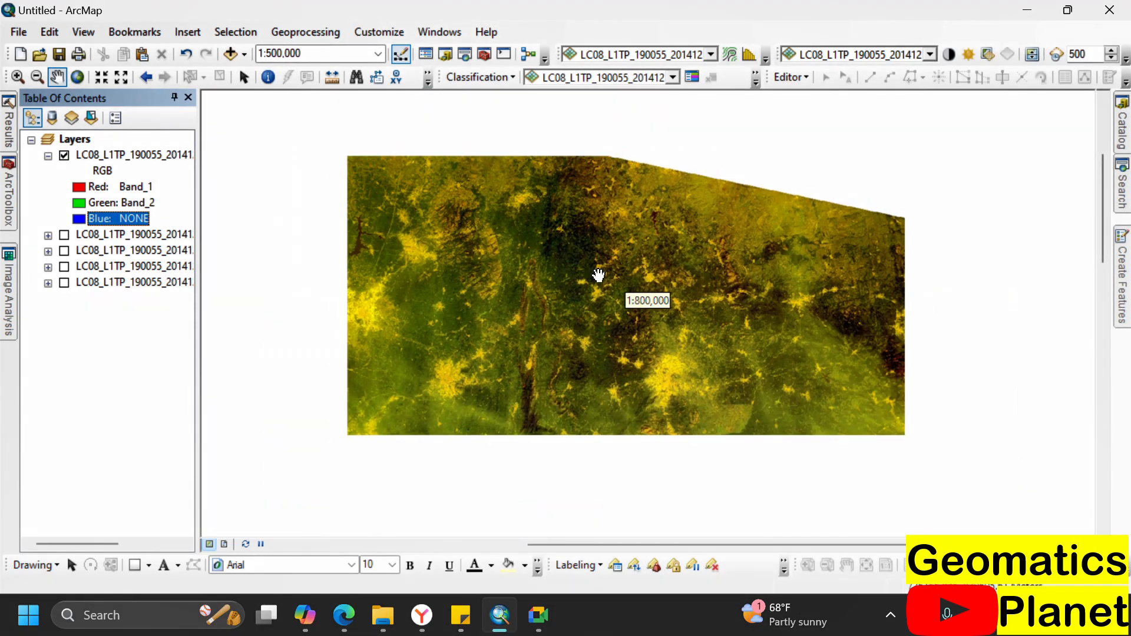
pyautogui.scroll(-2, 623, 253)
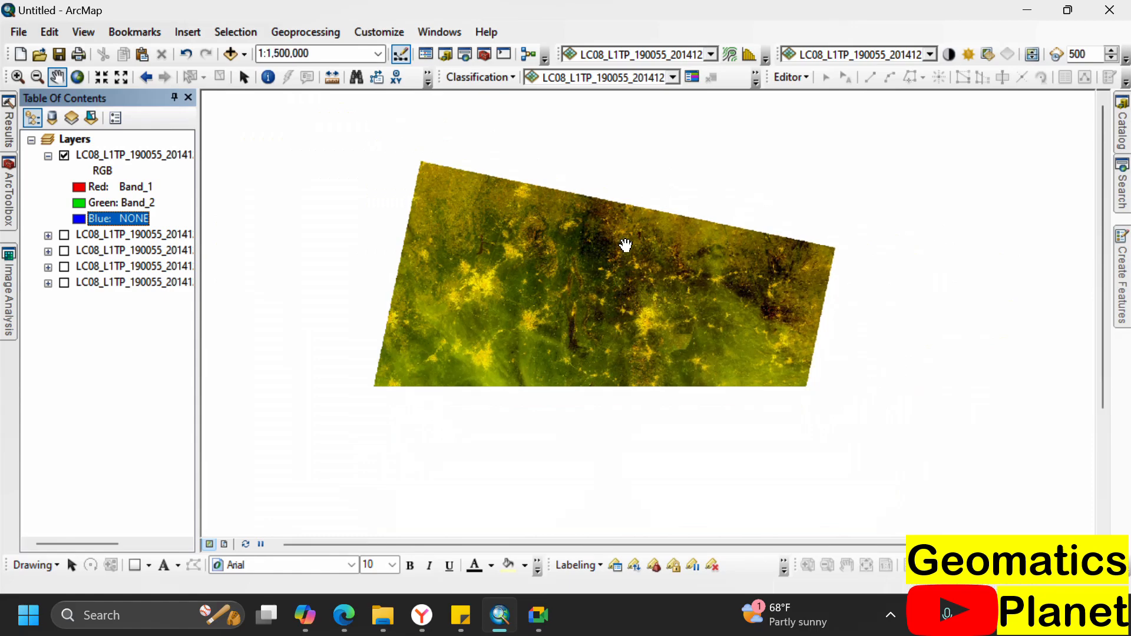
pyautogui.scroll(-1, 615, 319)
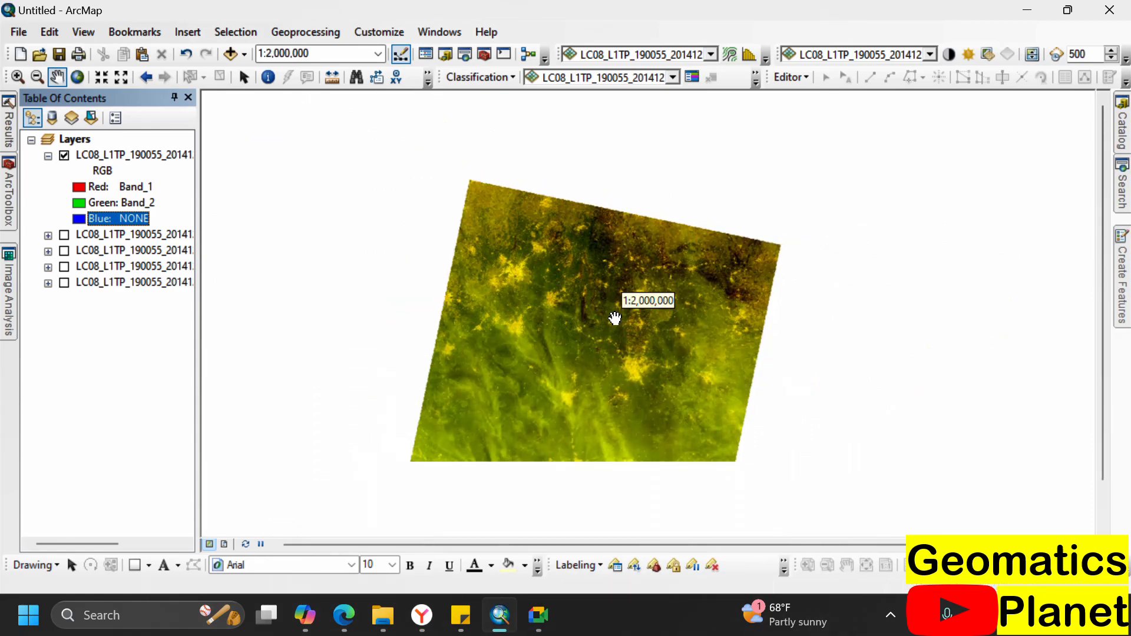
pyautogui.scroll(7, 615, 318)
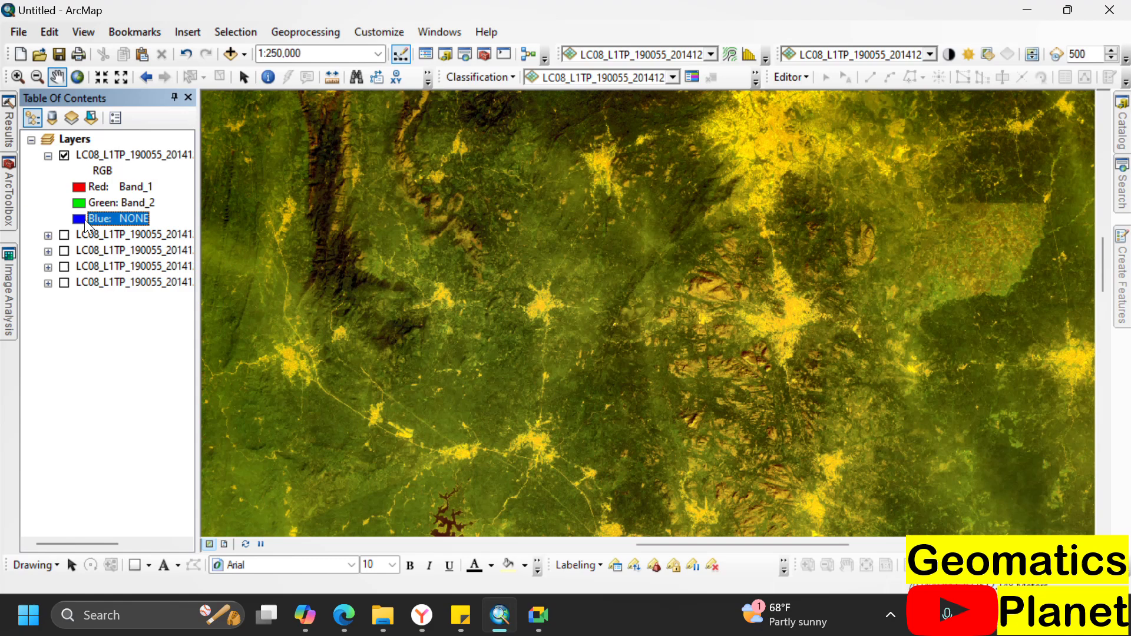
pyautogui.click(84, 219)
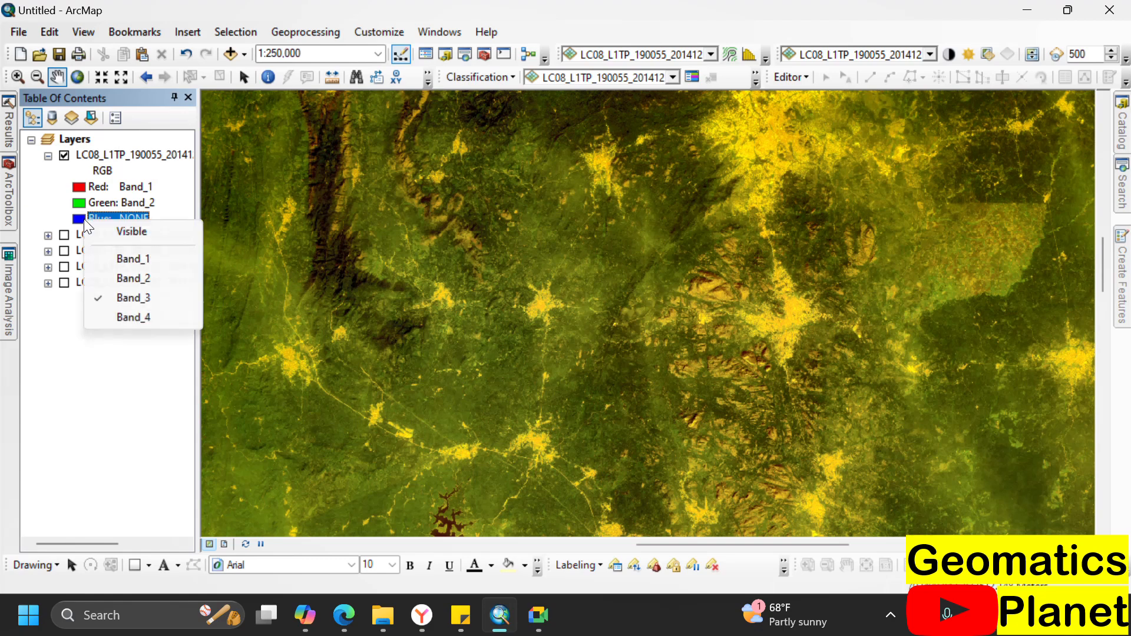
pyautogui.click(109, 293)
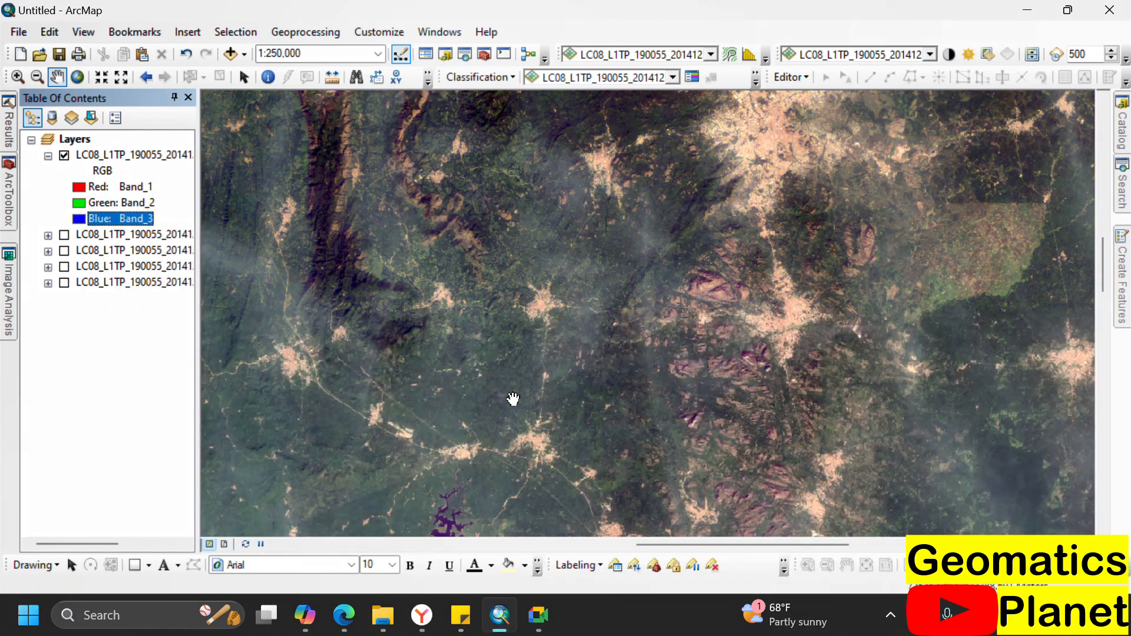
# - Examine the town, the rocky hills around it and the lighter vegetation block to its east at scales between 1:400,000 and 1:60,000
pyautogui.scroll(-2, 798, 371)
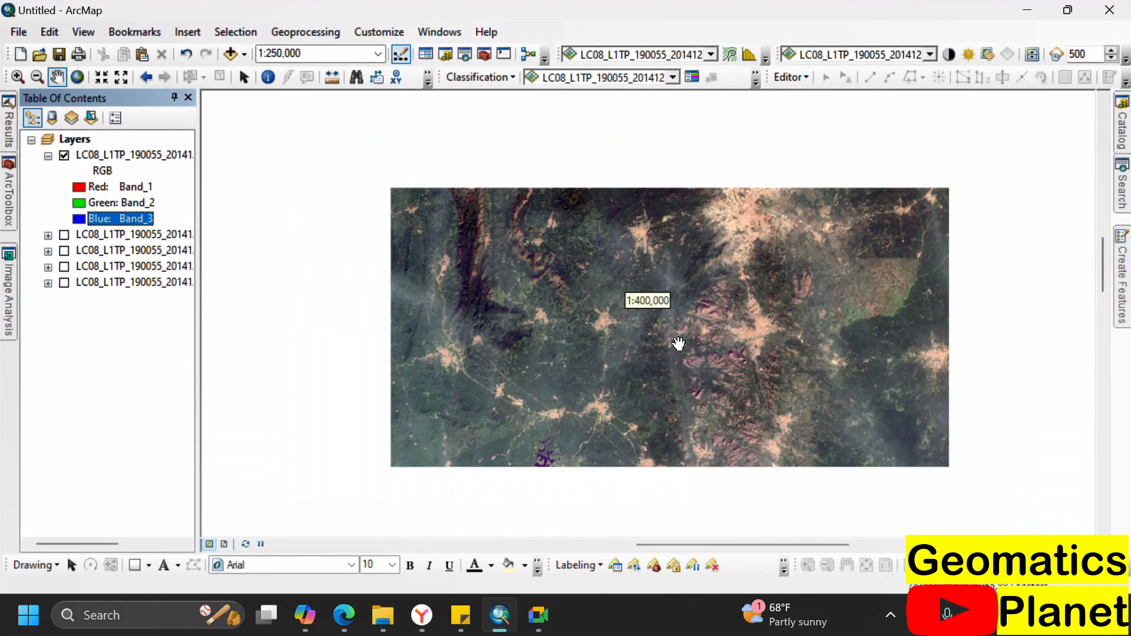
pyautogui.scroll(3, 763, 348)
pyautogui.scroll(2, 760, 345)
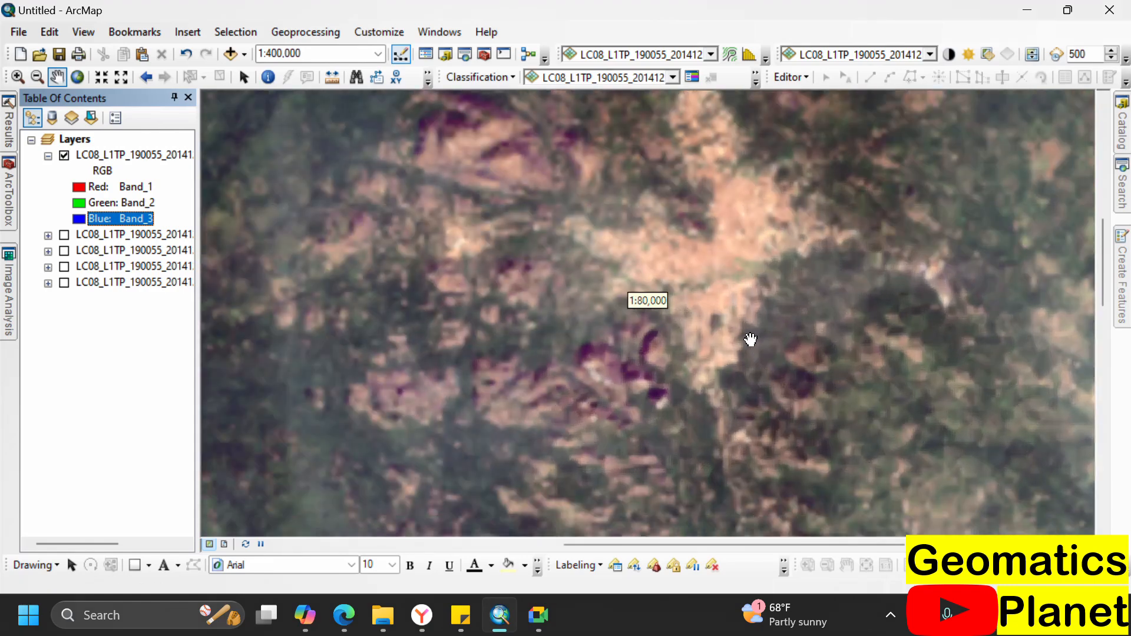
pyautogui.scroll(1, 649, 415)
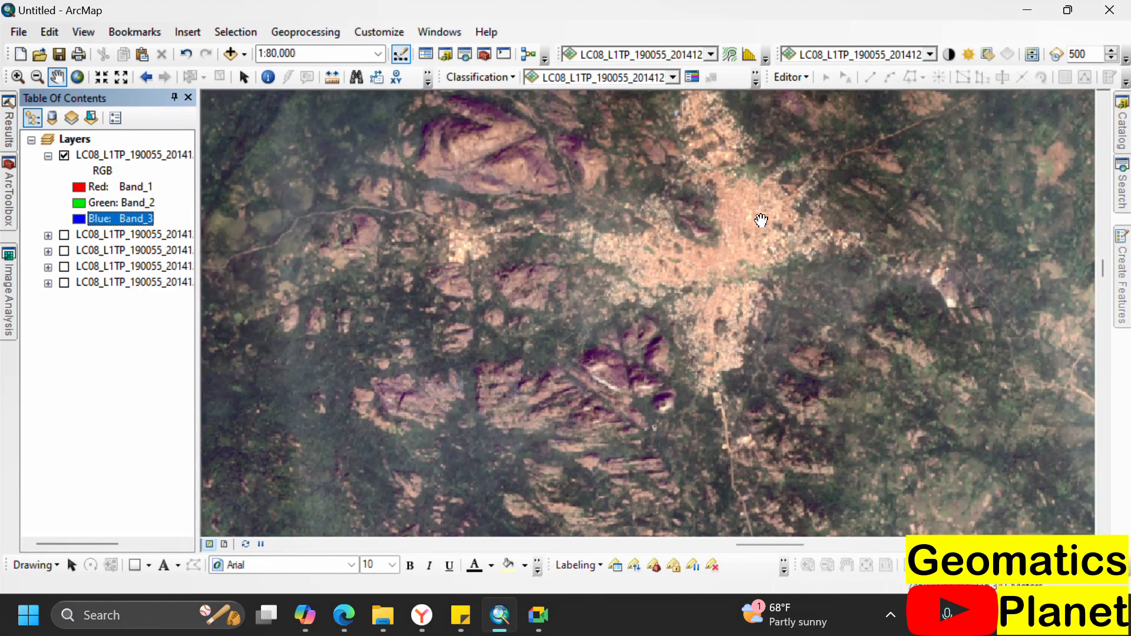
pyautogui.scroll(1, 720, 205)
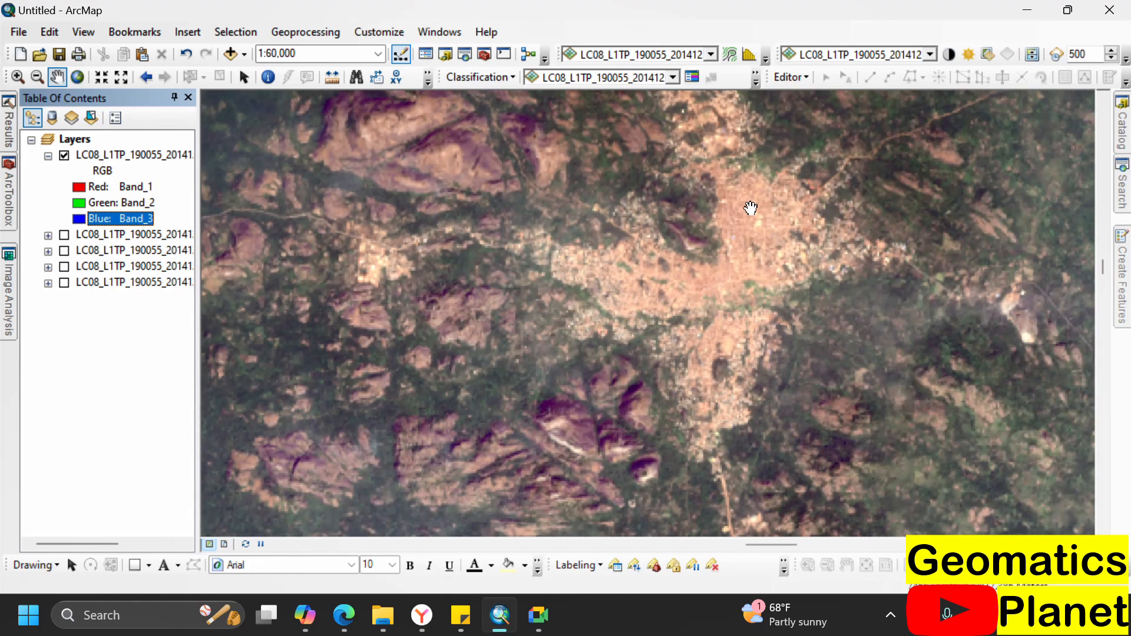
pyautogui.scroll(-2, 547, 298)
pyautogui.scroll(-1, 547, 297)
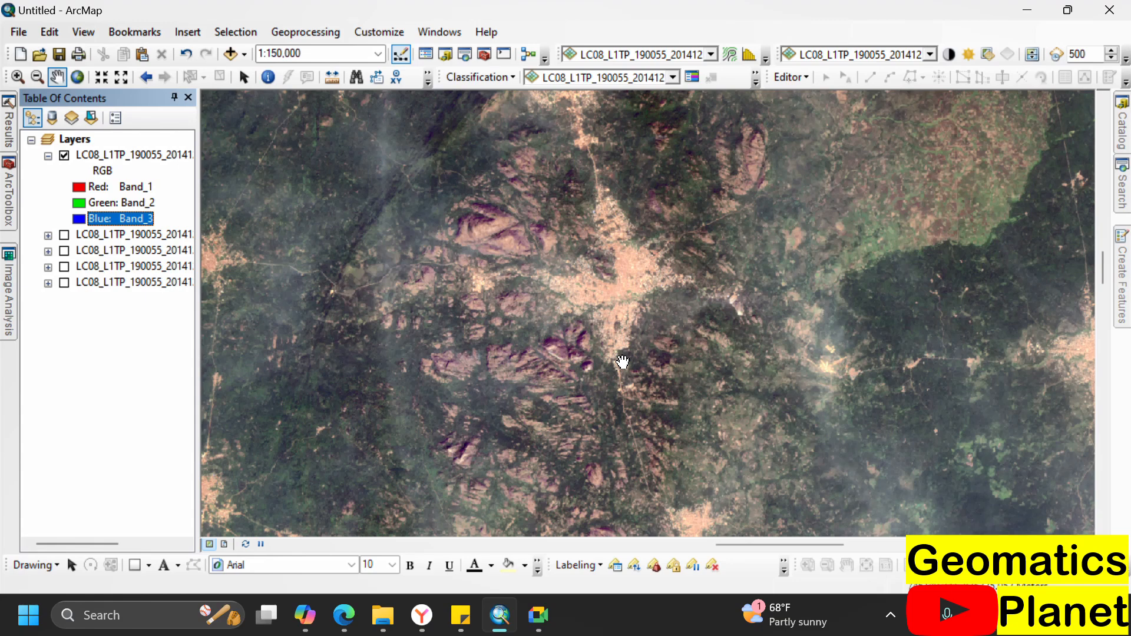
pyautogui.scroll(-1, 789, 280)
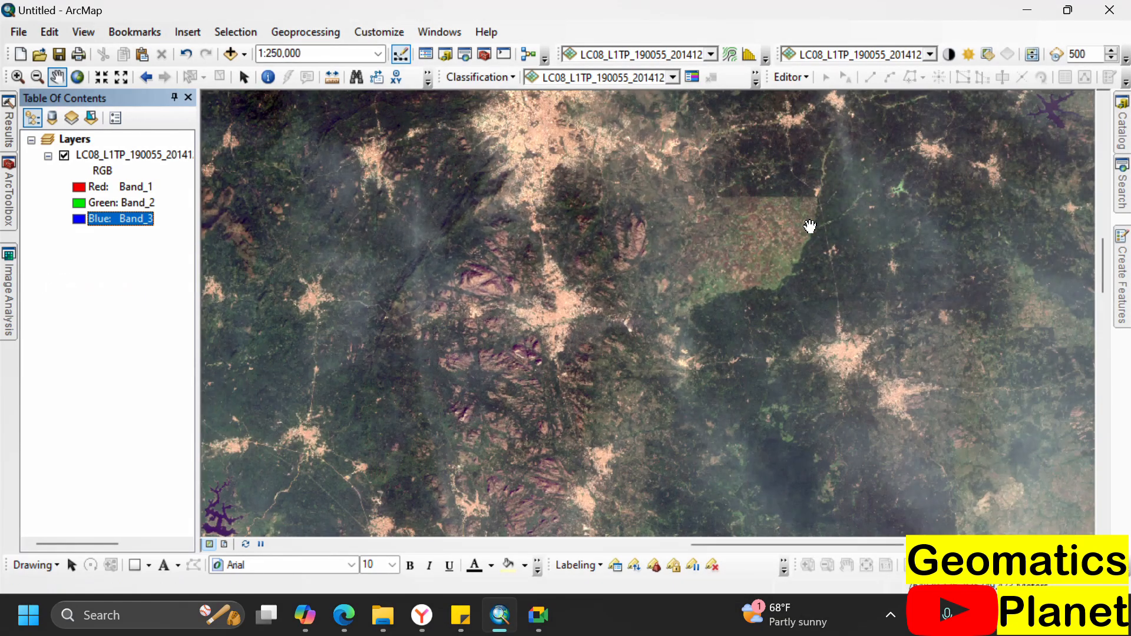
pyautogui.scroll(2, 802, 230)
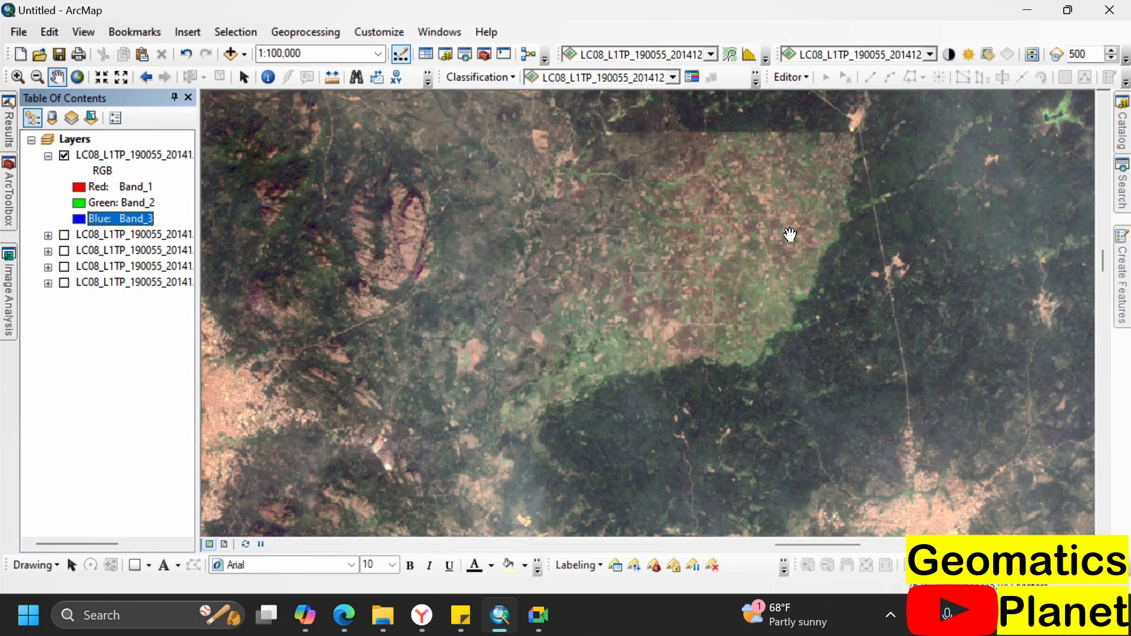
pyautogui.scroll(-1, 833, 252)
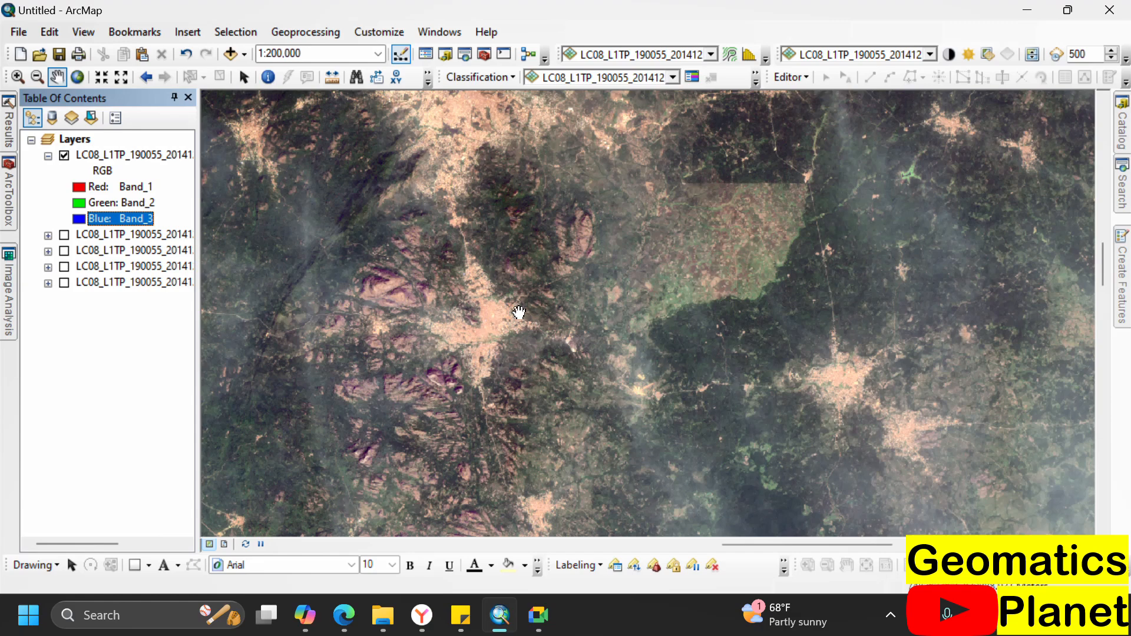
# - Locate the dark purple reservoir in the northwest of the scene and inspect it at 1:80,000
pyautogui.scroll(-1, 624, 377)
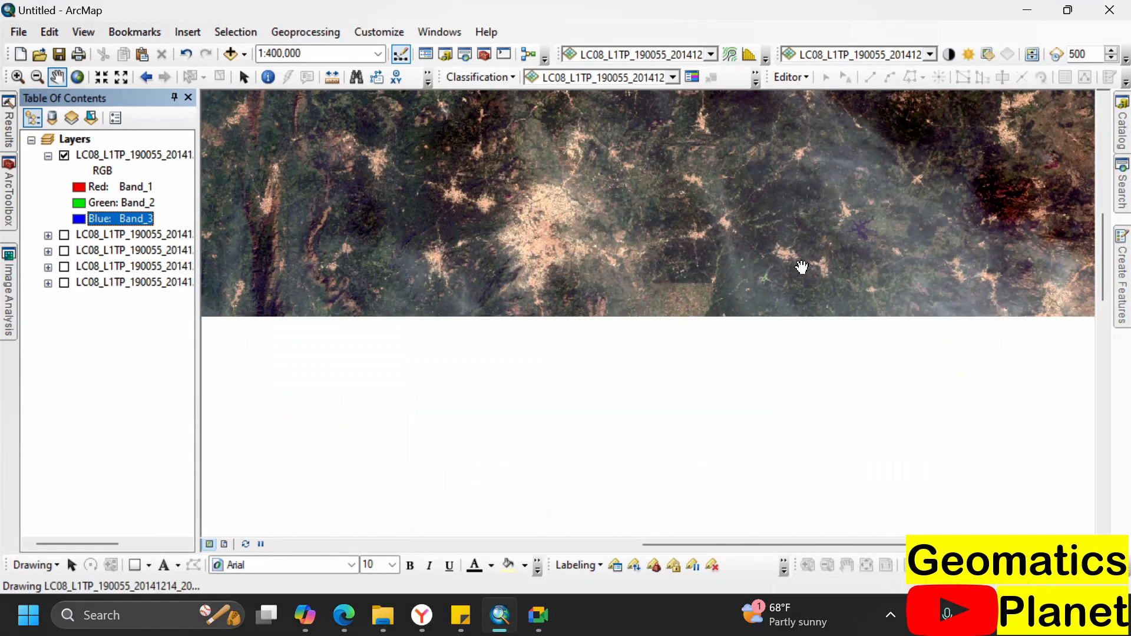
pyautogui.scroll(-1, 697, 386)
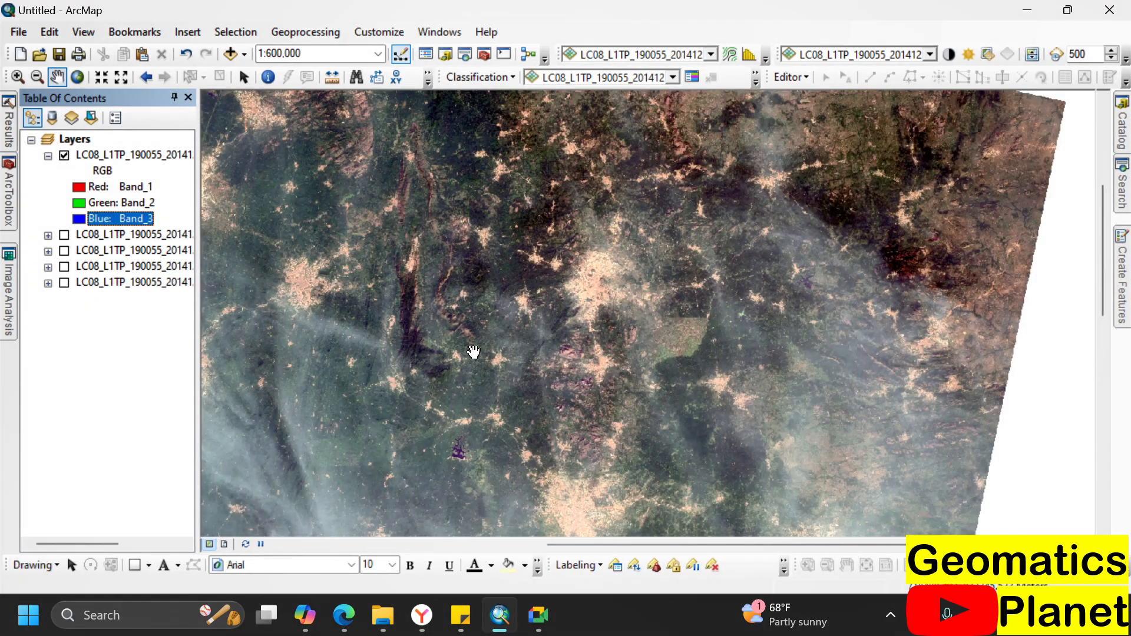
pyautogui.scroll(-2, 612, 306)
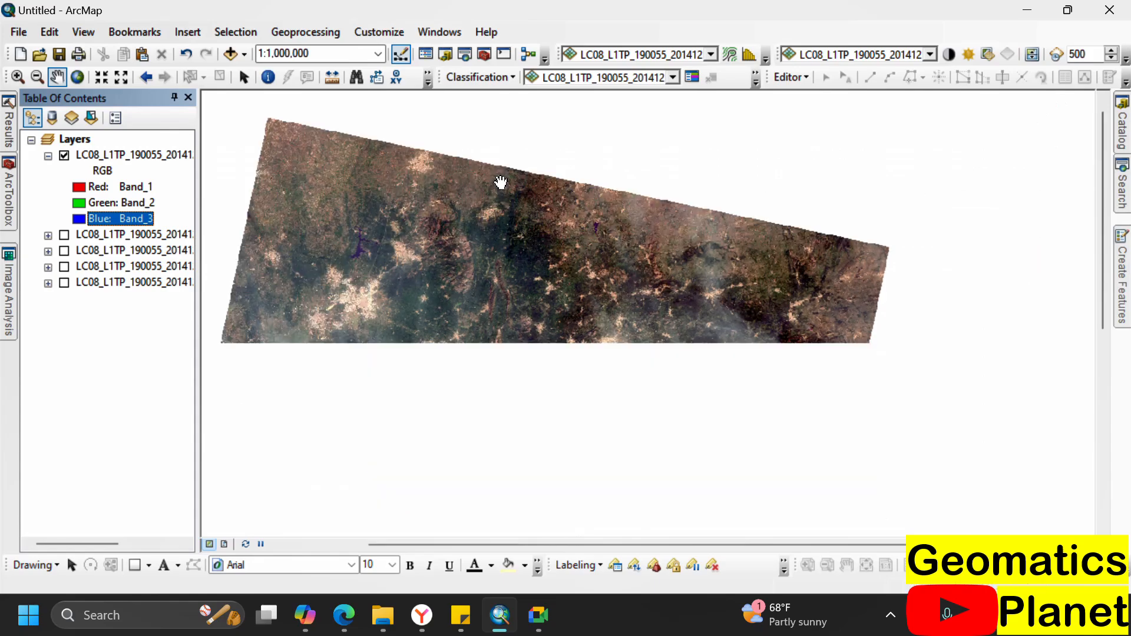
pyautogui.scroll(3, 530, 238)
pyautogui.moveTo(537, 252); pyautogui.dragTo(878, 377)
pyautogui.scroll(-2, 879, 377)
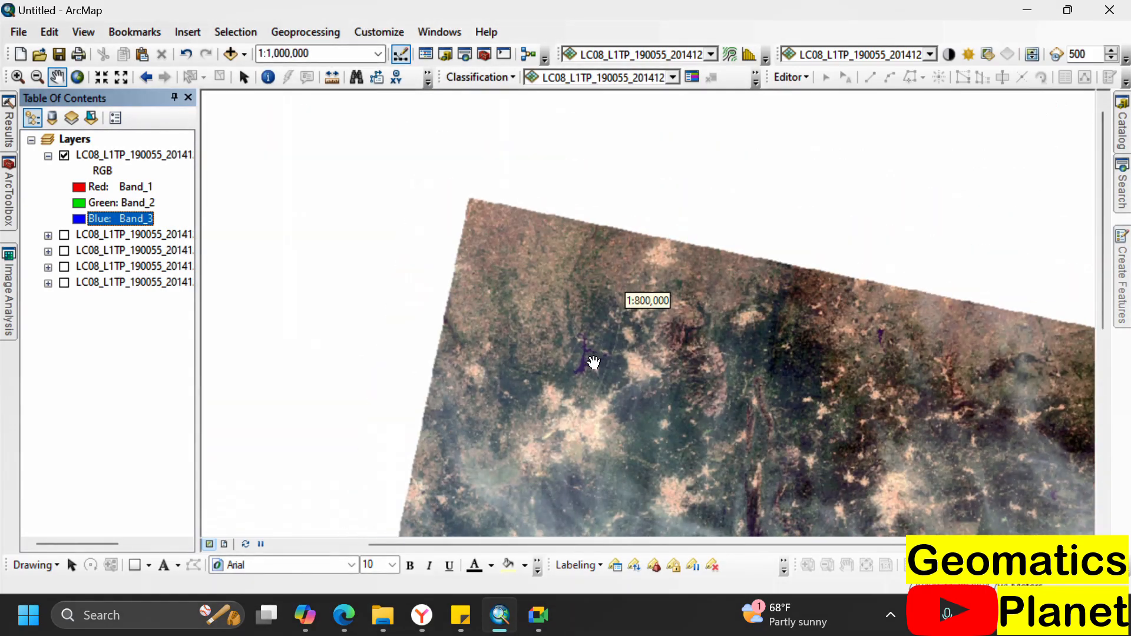
pyautogui.scroll(5, 581, 364)
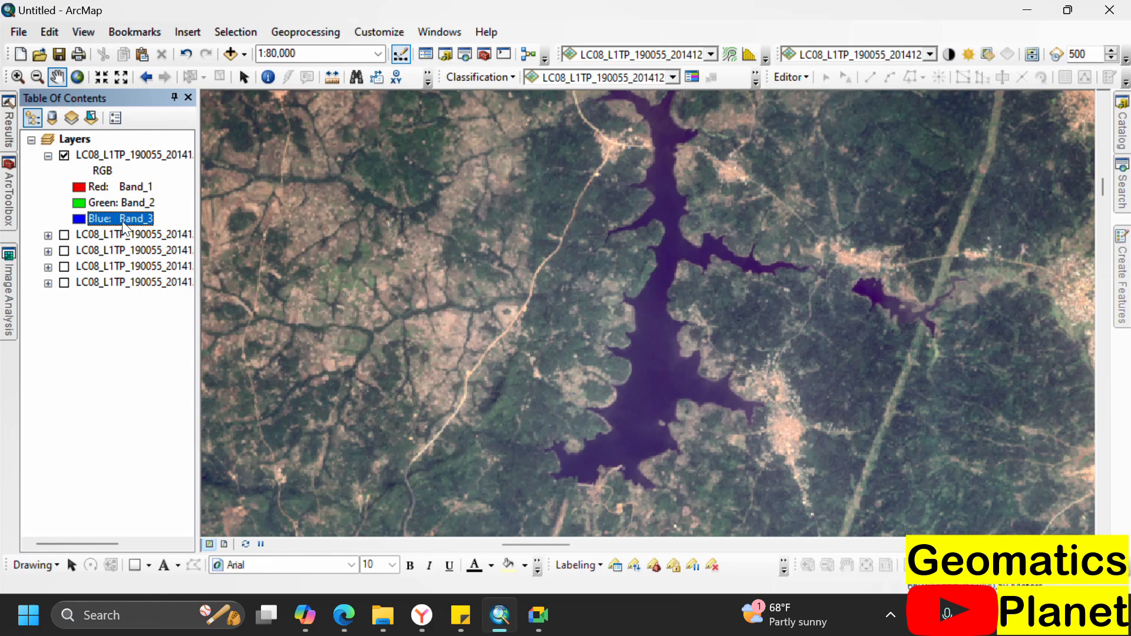
# - Remove the four single-band layers B4, B3, B2 and B8 from the map, keeping only the composite
pyautogui.click(140, 156)
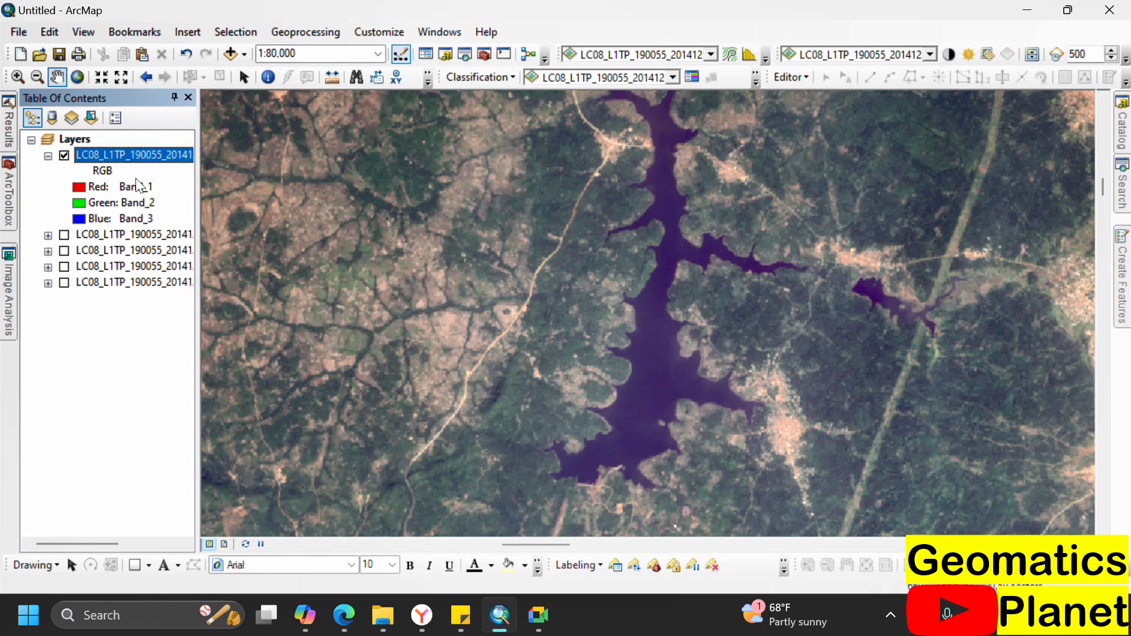
pyautogui.click(96, 235)
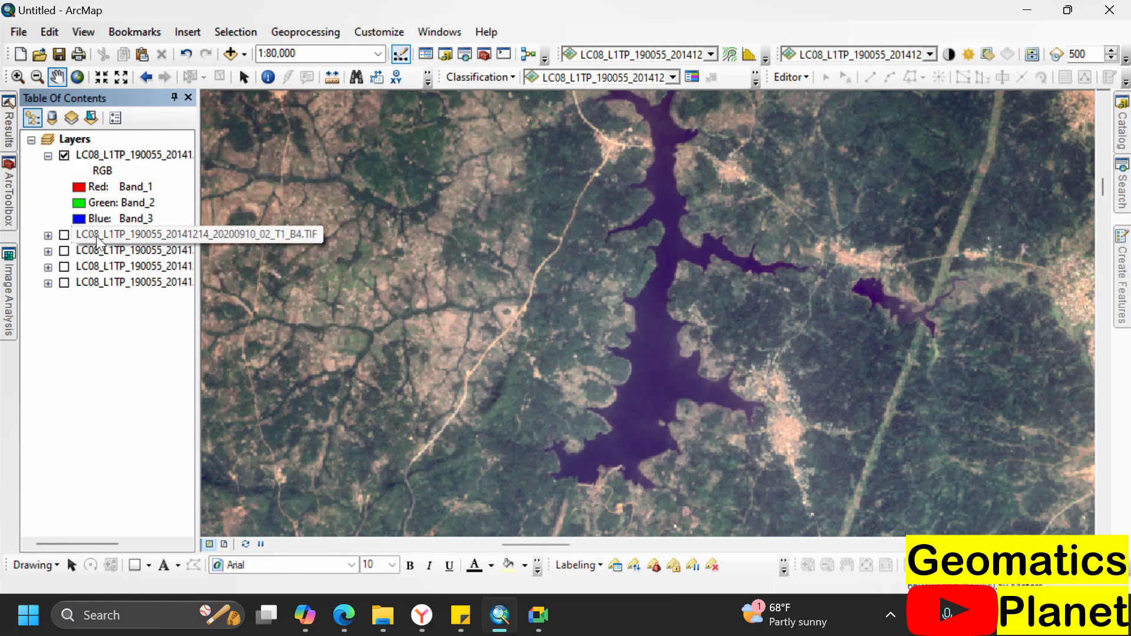
pyautogui.keyDown('shift'); pyautogui.click(118, 280); pyautogui.keyUp('shift')
pyautogui.rightClick(125, 258)
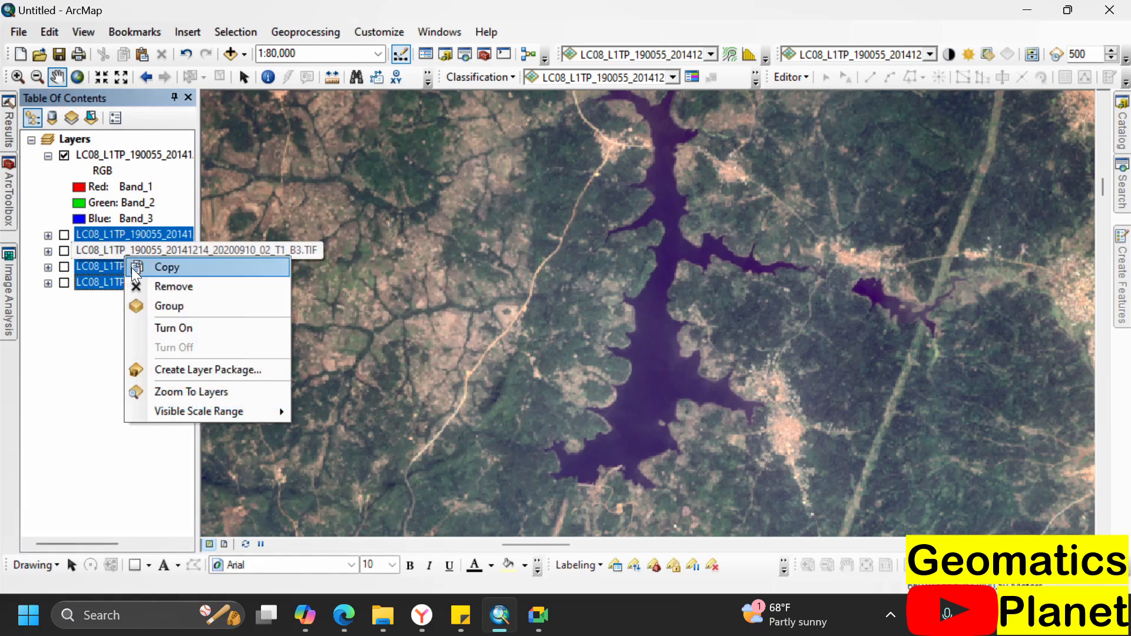
pyautogui.click(150, 285)
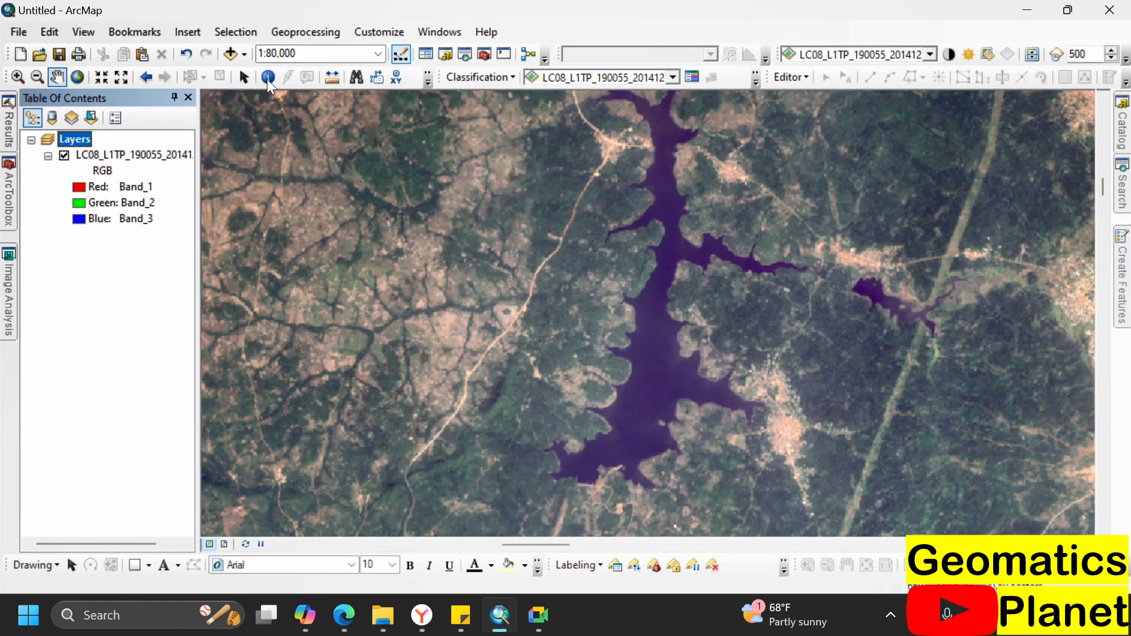
pyautogui.click(231, 56)
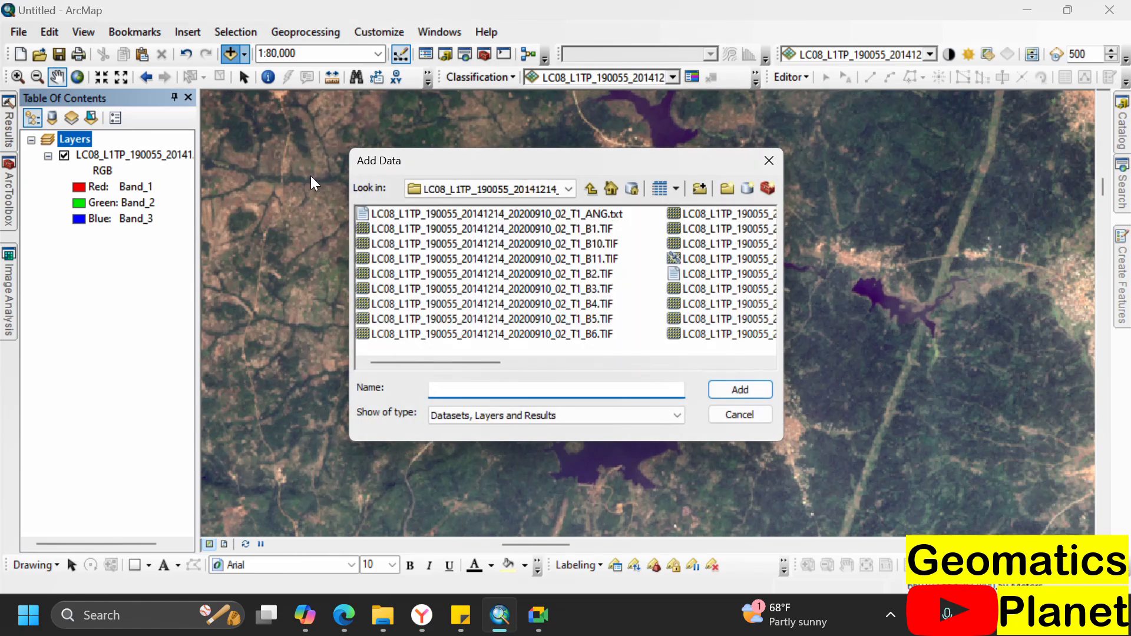
pyautogui.click(594, 192)
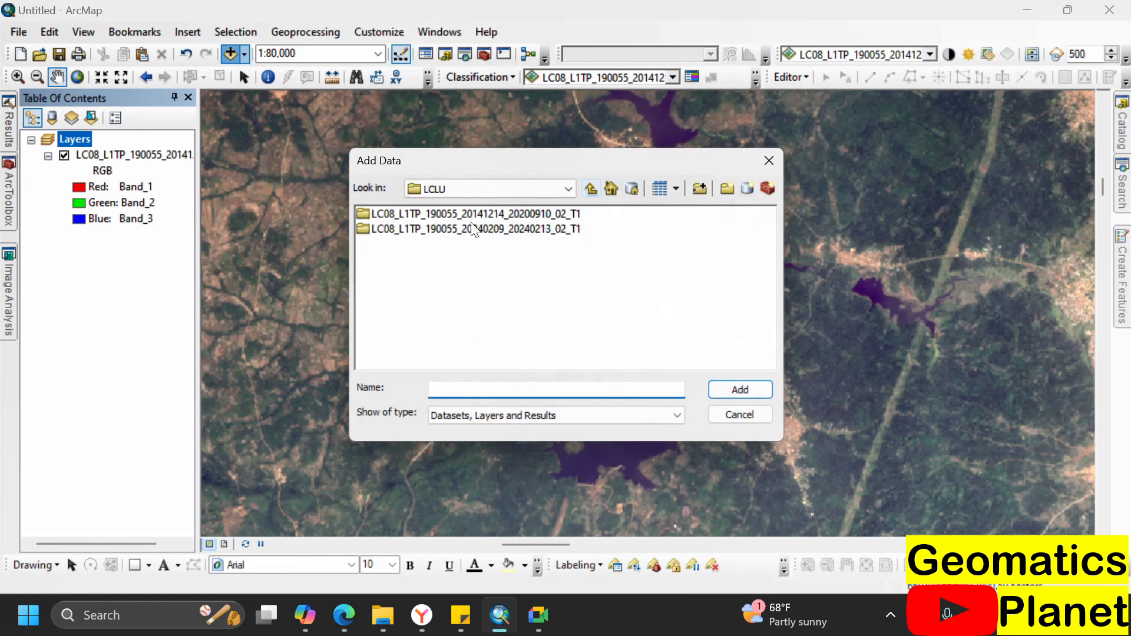
pyautogui.doubleClick(477, 230)
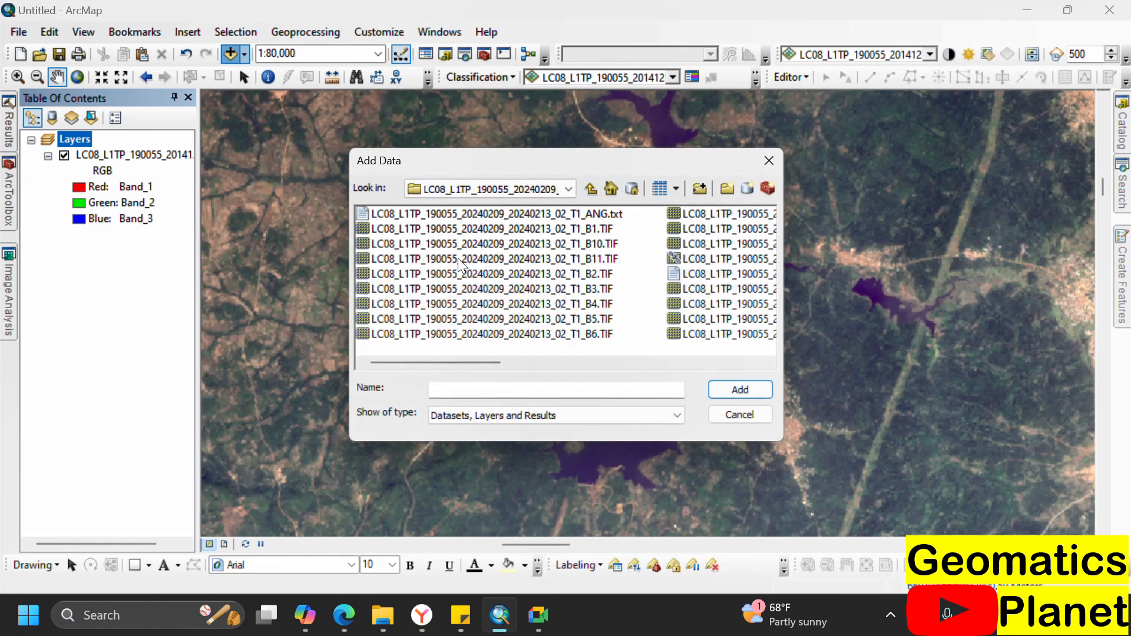
pyautogui.click(595, 303)
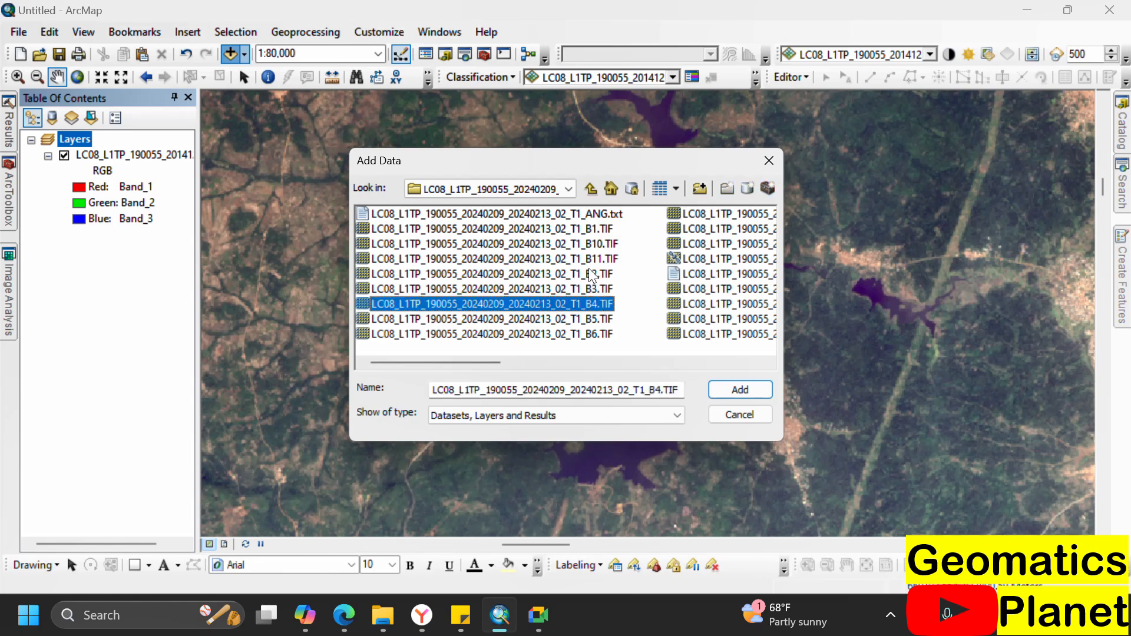
pyautogui.keyDown('shift'); pyautogui.click(590, 274); pyautogui.keyUp('shift')
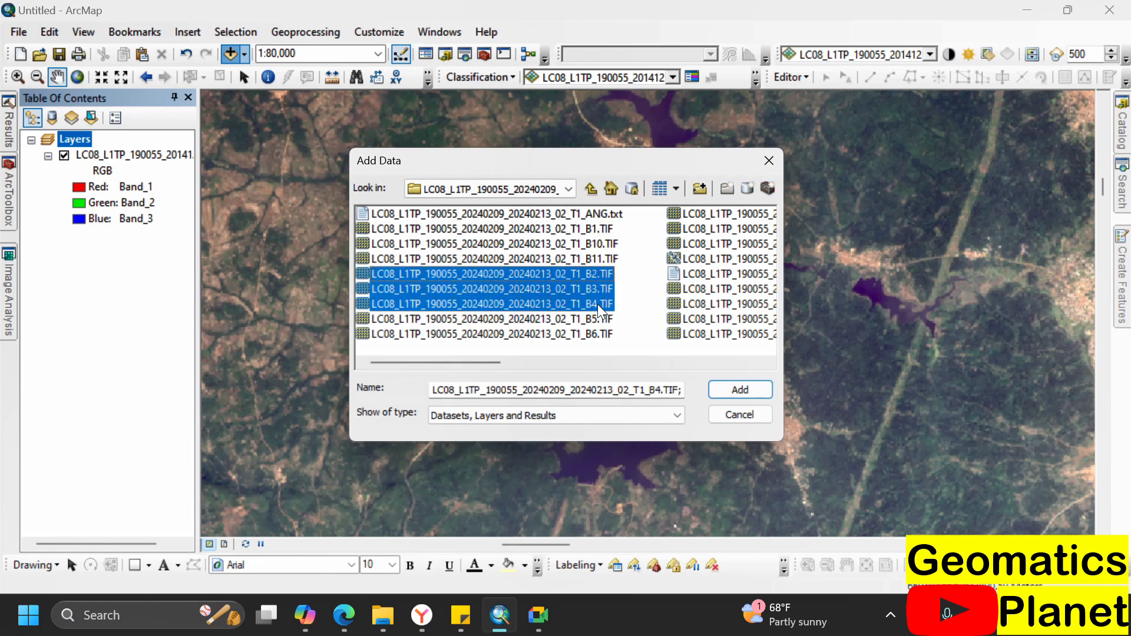
pyautogui.scroll(-2, 581, 277)
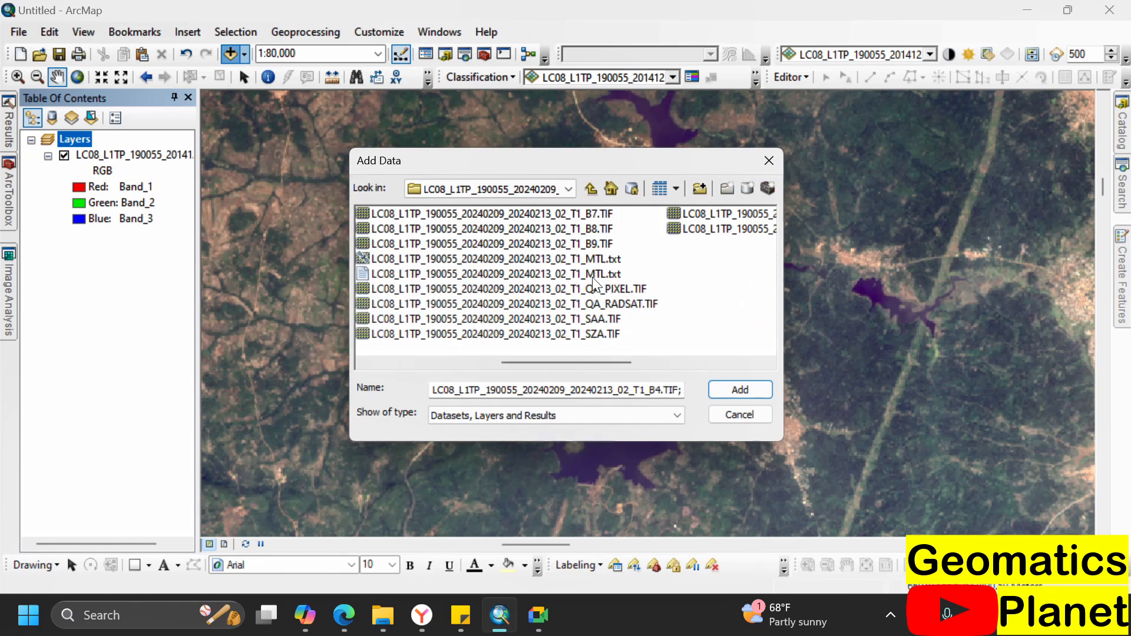
pyautogui.keyDown('ctrl'); pyautogui.click(586, 231); pyautogui.keyUp('ctrl')
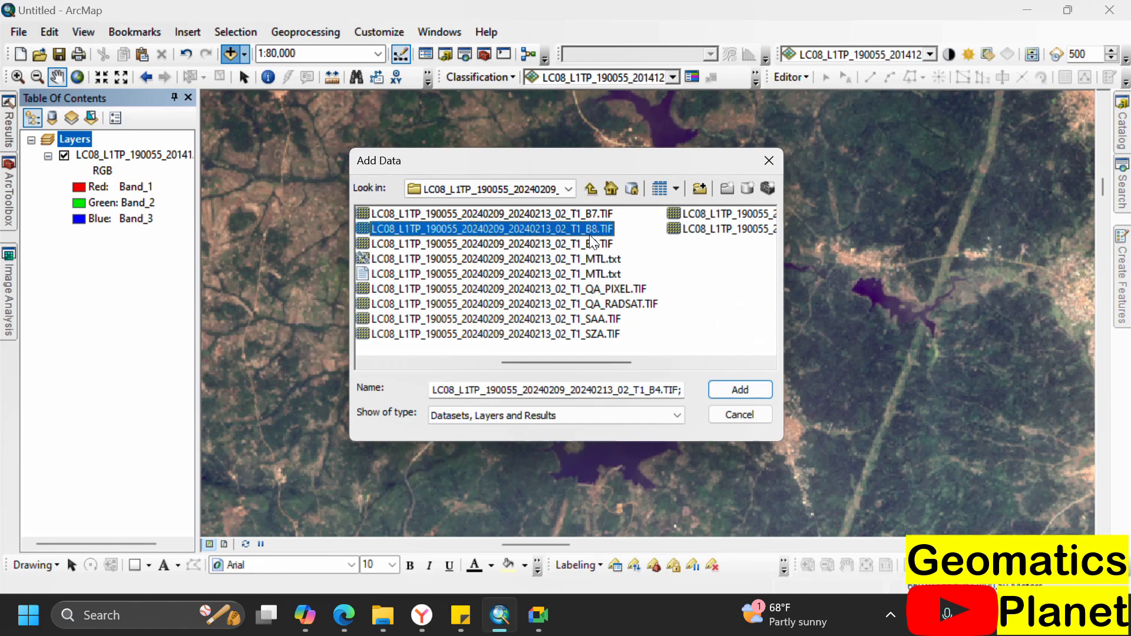
pyautogui.click(760, 170)
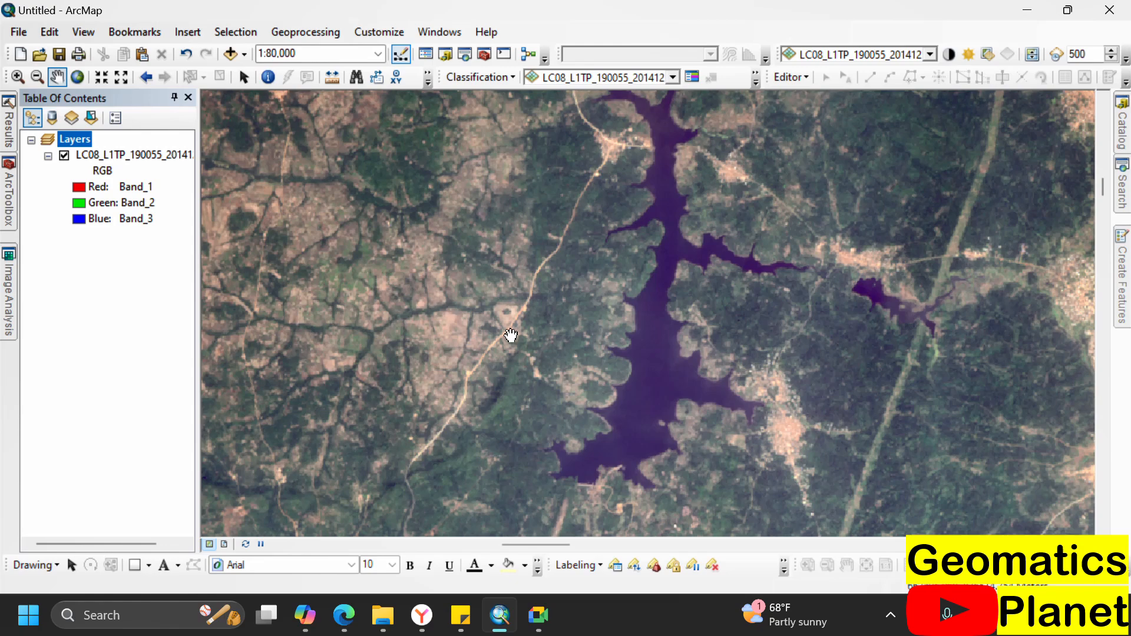
pyautogui.press('XF86MonBrightnessUp')
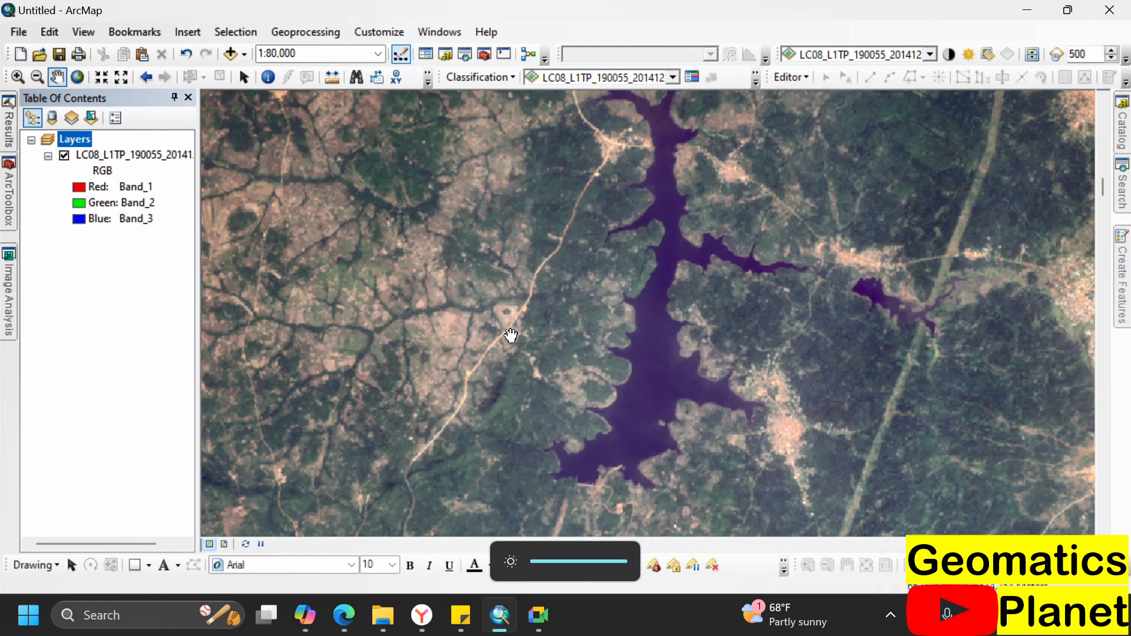
pyautogui.press('XF86AudioRaiseVolume')
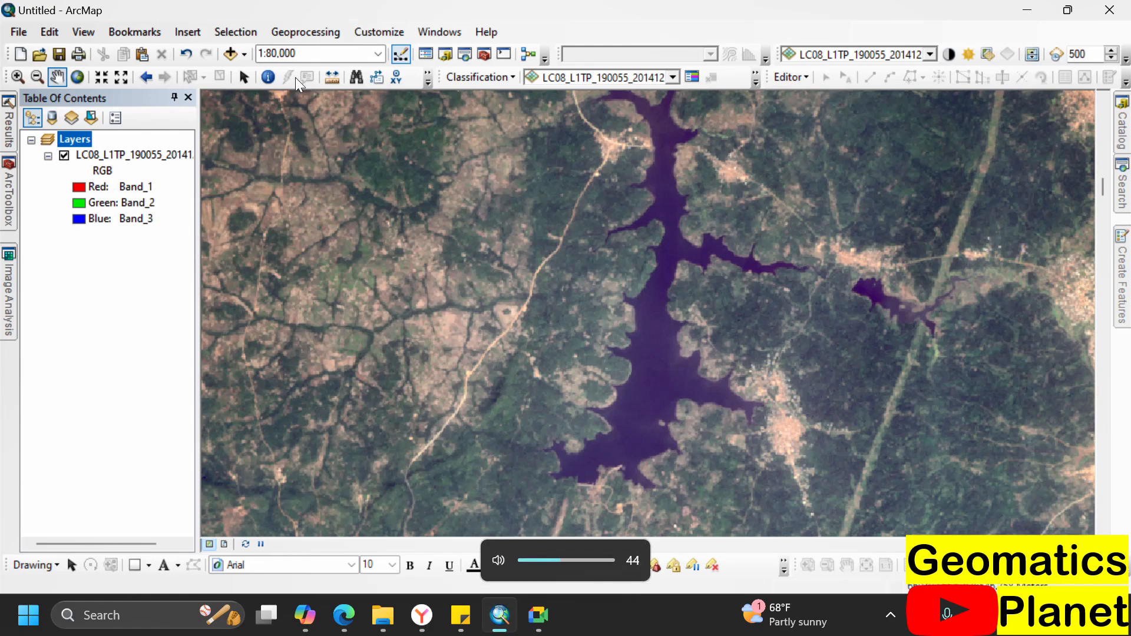
pyautogui.click(230, 54)
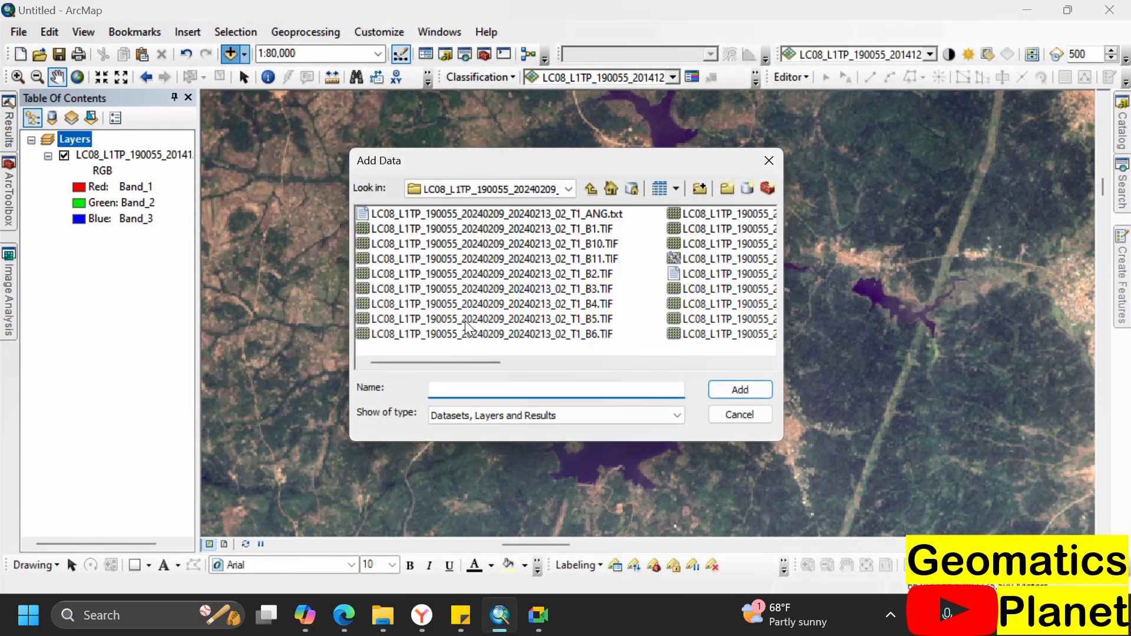
pyautogui.click(596, 246)
pyautogui.click(594, 305)
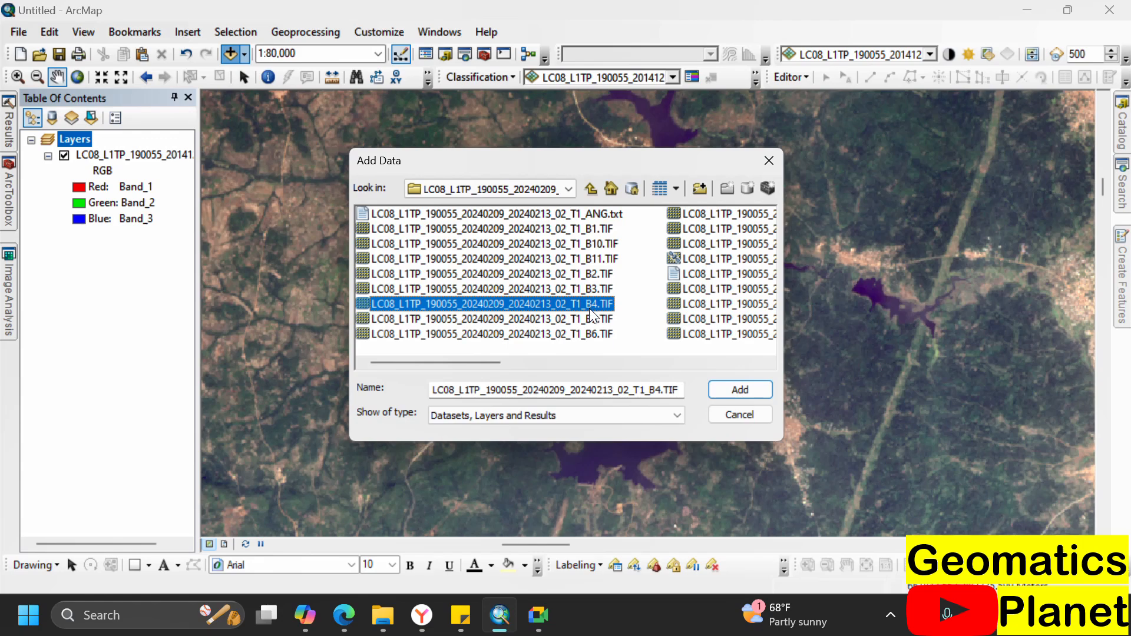
pyautogui.click(769, 160)
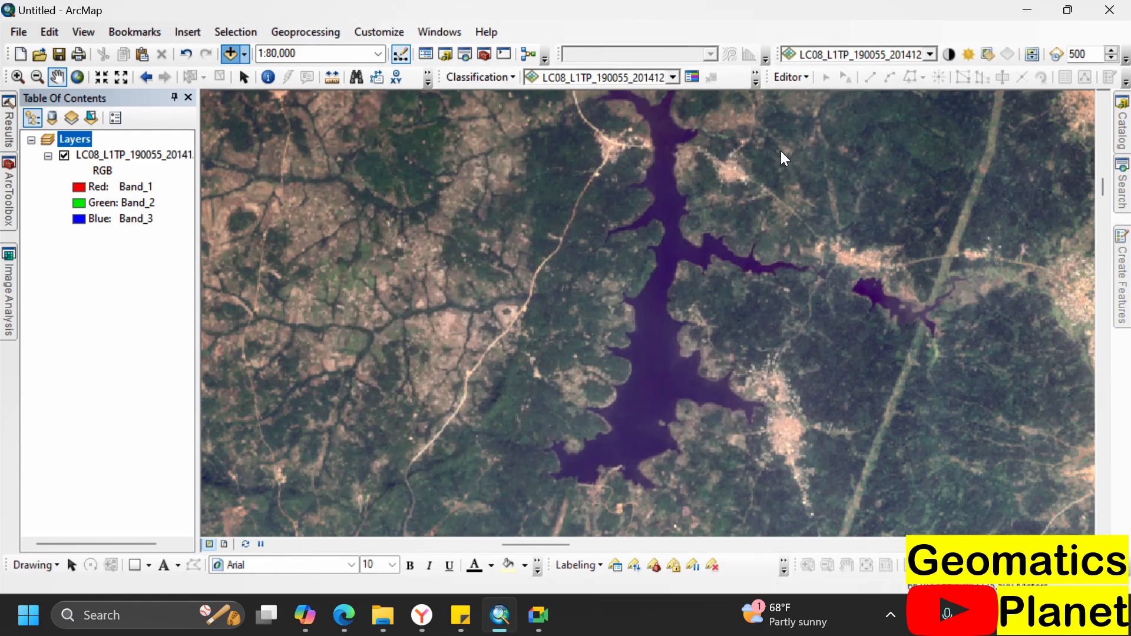
# - Start the Composite Bands tool and browse for its input rasters in the 2024 scene folder LC08_L1TP_190055_20240209_20240213_02_T1
pyautogui.scroll(-1, 318, 294)
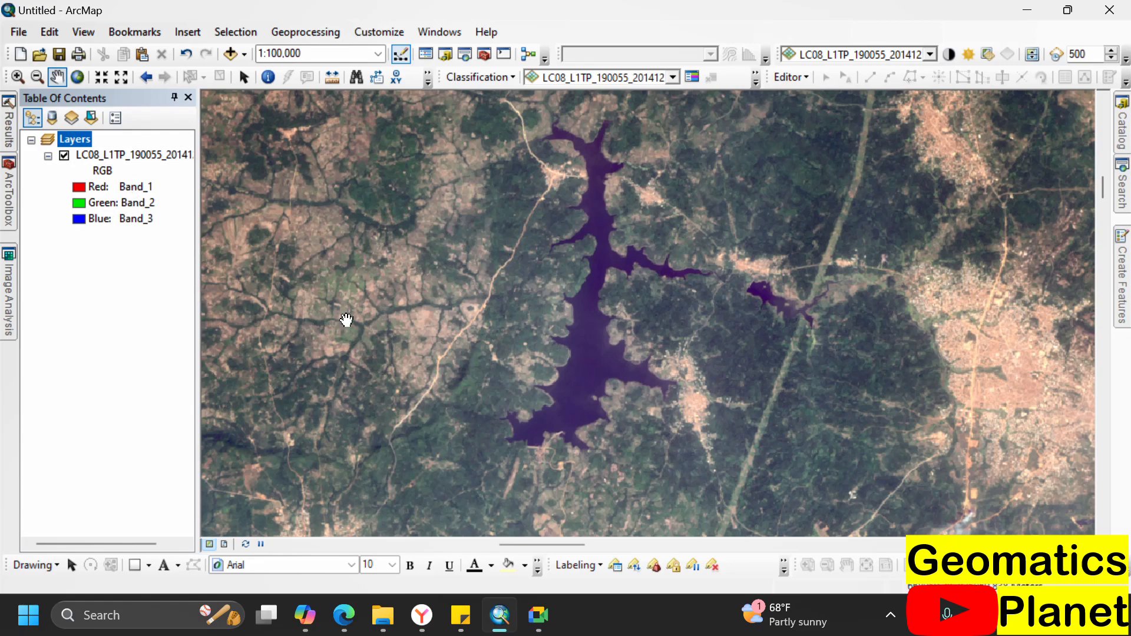
pyautogui.click(9, 191)
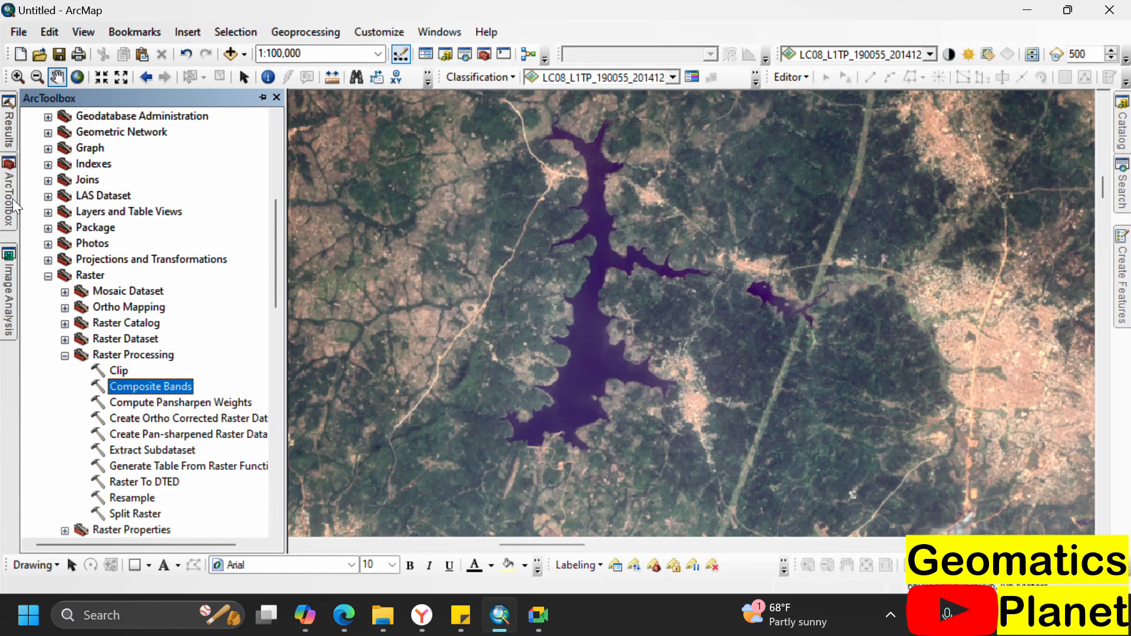
pyautogui.doubleClick(146, 387)
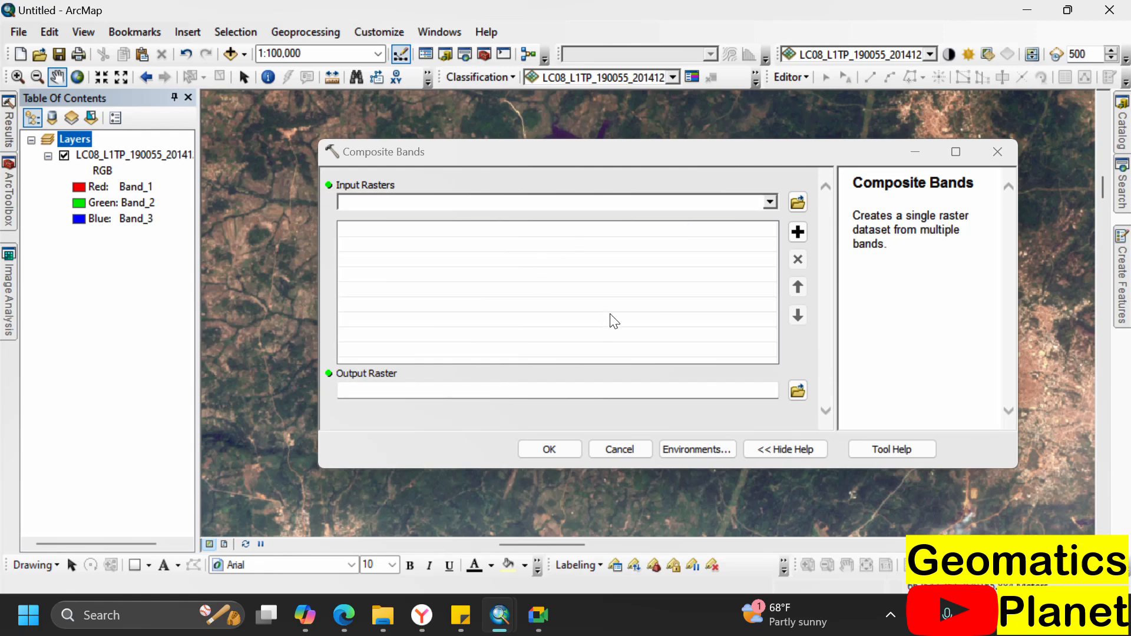
pyautogui.click(770, 202)
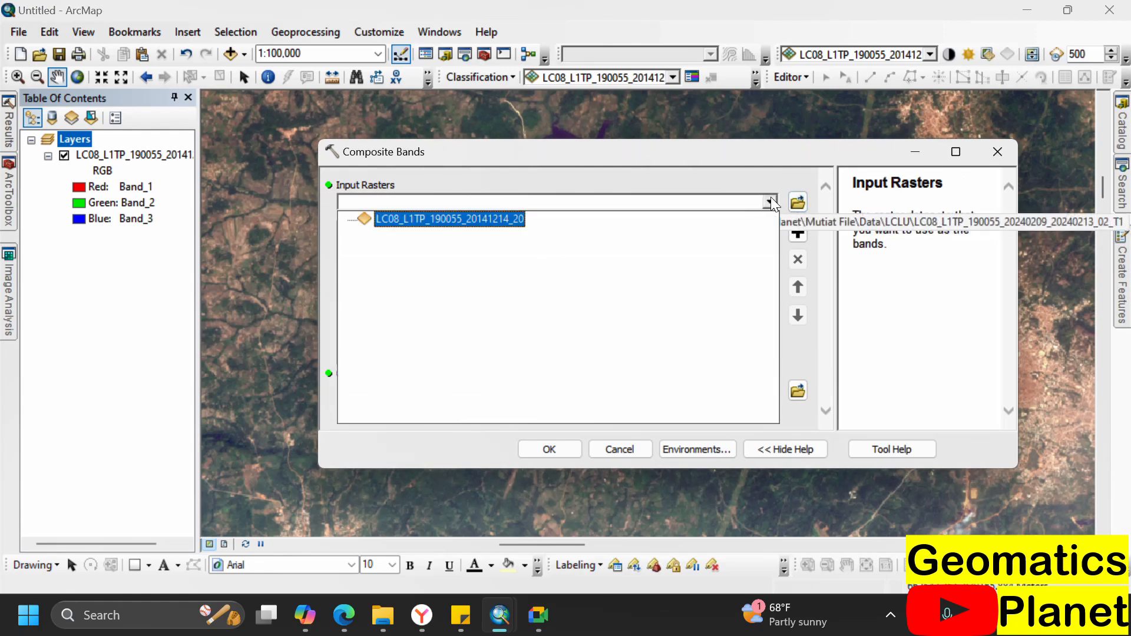
pyautogui.click(796, 202)
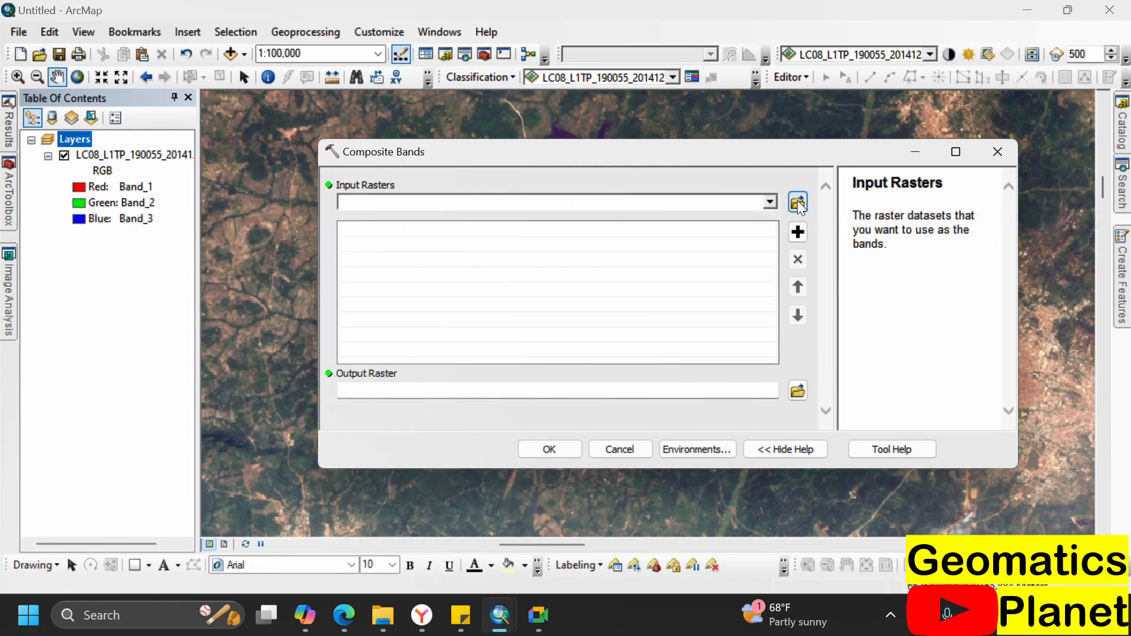
pyautogui.click(797, 201)
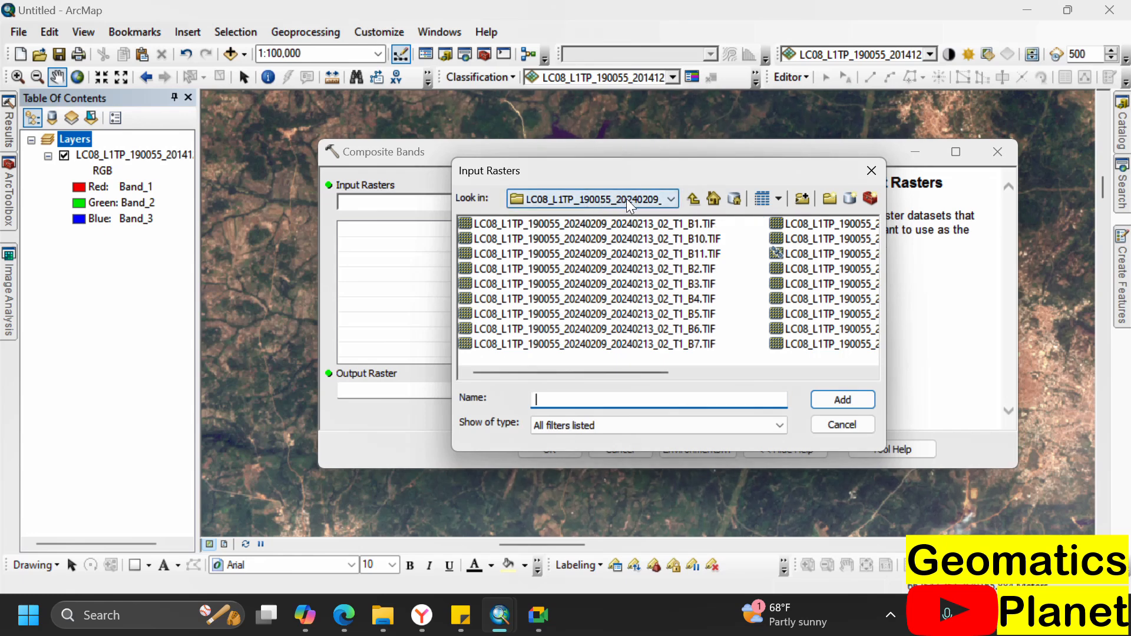
pyautogui.click(694, 199)
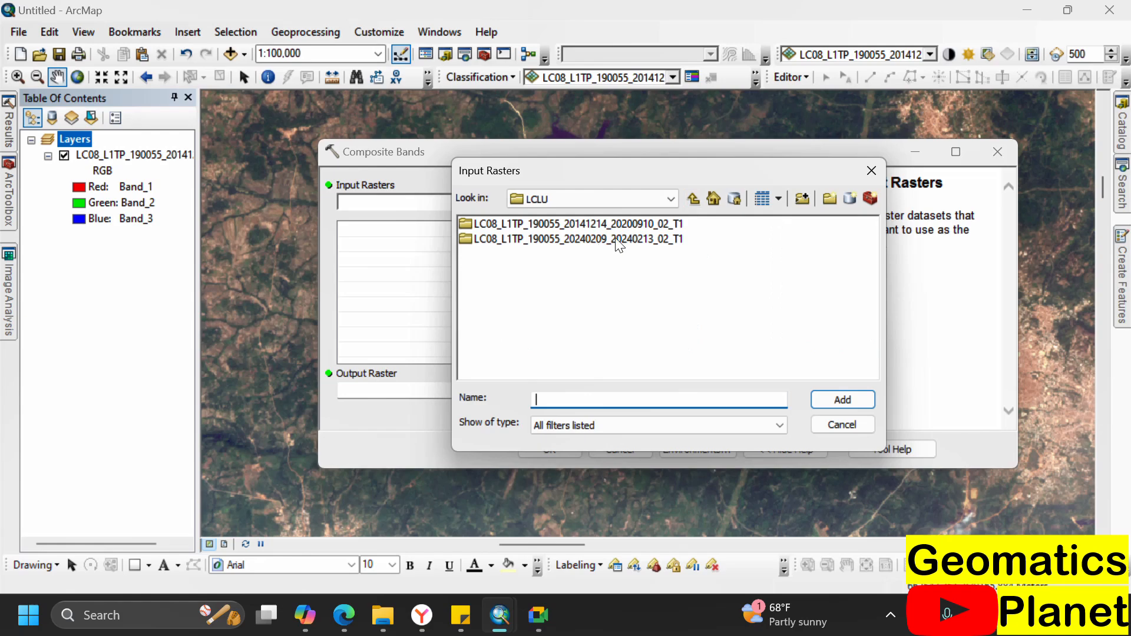
pyautogui.doubleClick(606, 240)
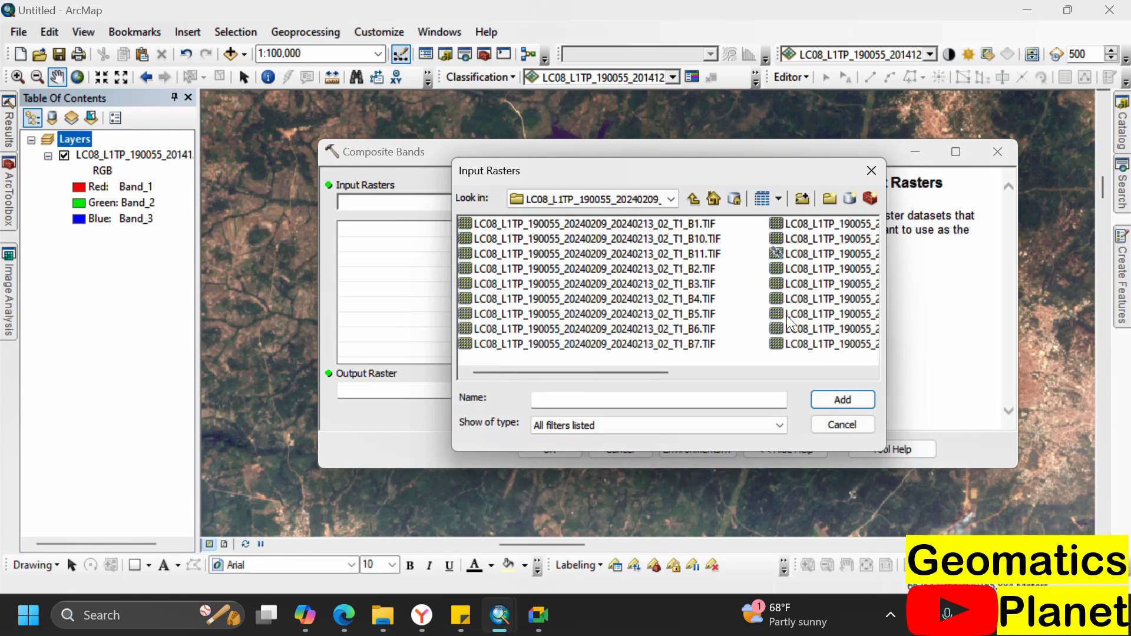
# - Add the 2024 band files B4, B3, B2 and B8 as input rasters of the composite
pyautogui.click(706, 300)
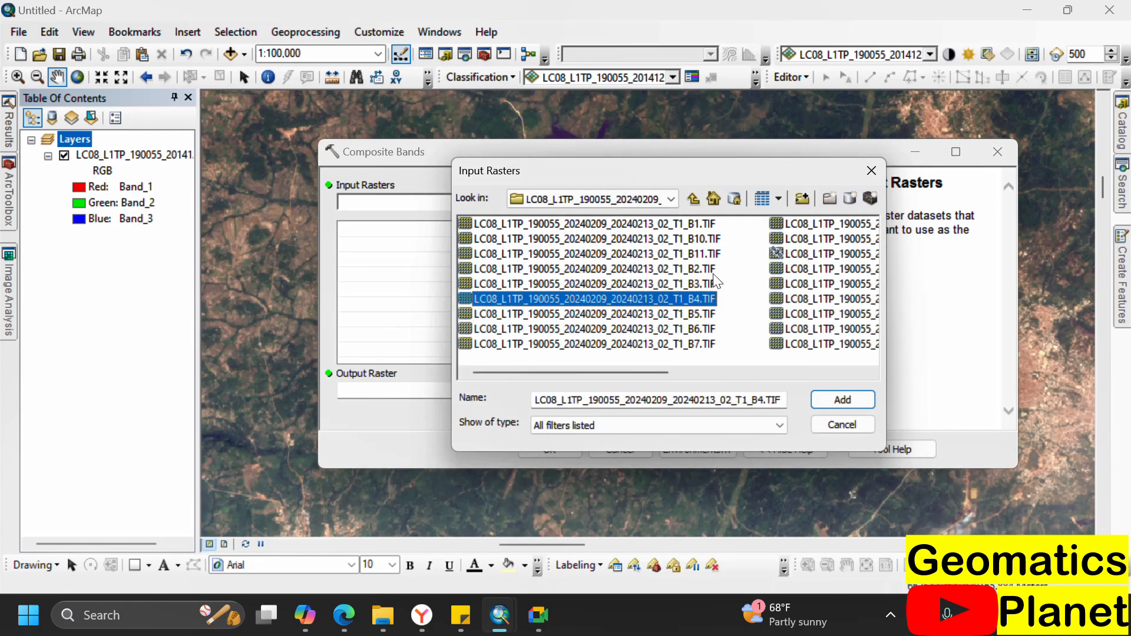
pyautogui.keyDown('shift'); pyautogui.click(710, 268); pyautogui.keyUp('shift')
pyautogui.hscroll(1, 713, 285)
pyautogui.hscroll(3, 712, 285)
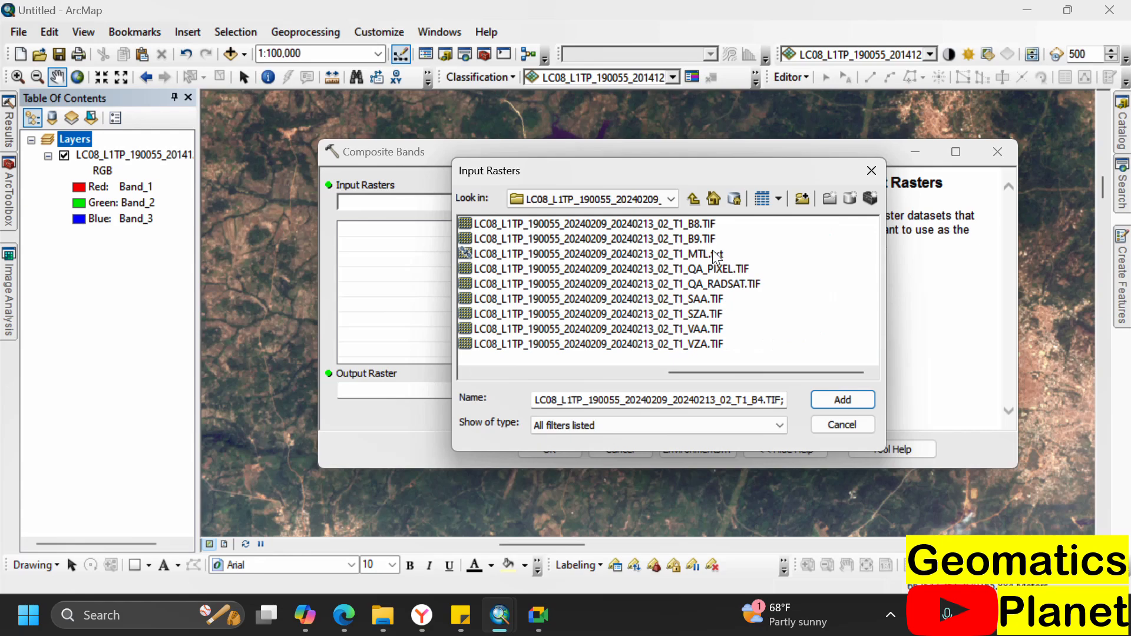
pyautogui.keyDown('ctrl'); pyautogui.click(691, 224); pyautogui.keyUp('ctrl')
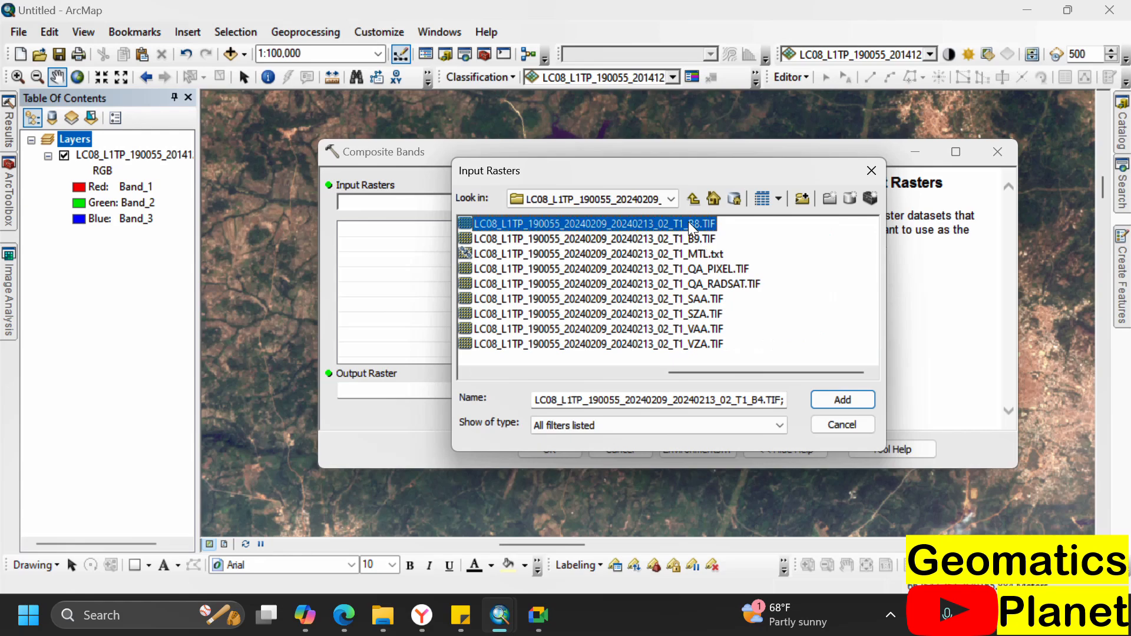
pyautogui.click(827, 400)
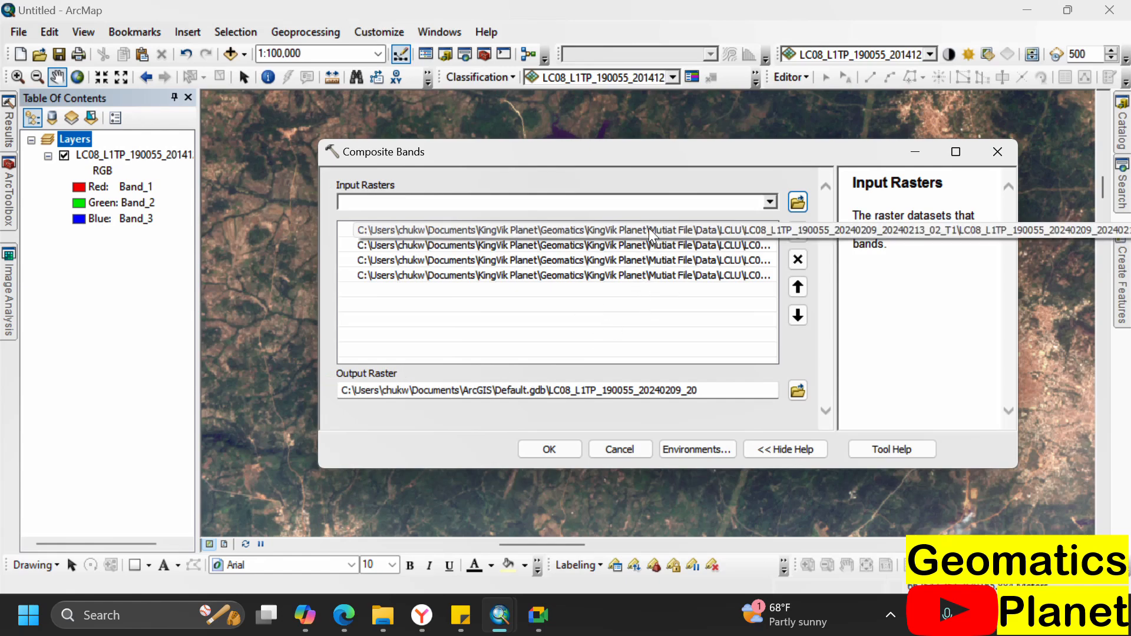
# - Move band B3 up to second place in the input raster list and check the entries below it
pyautogui.moveTo(658, 158); pyautogui.dragTo(561, 154)
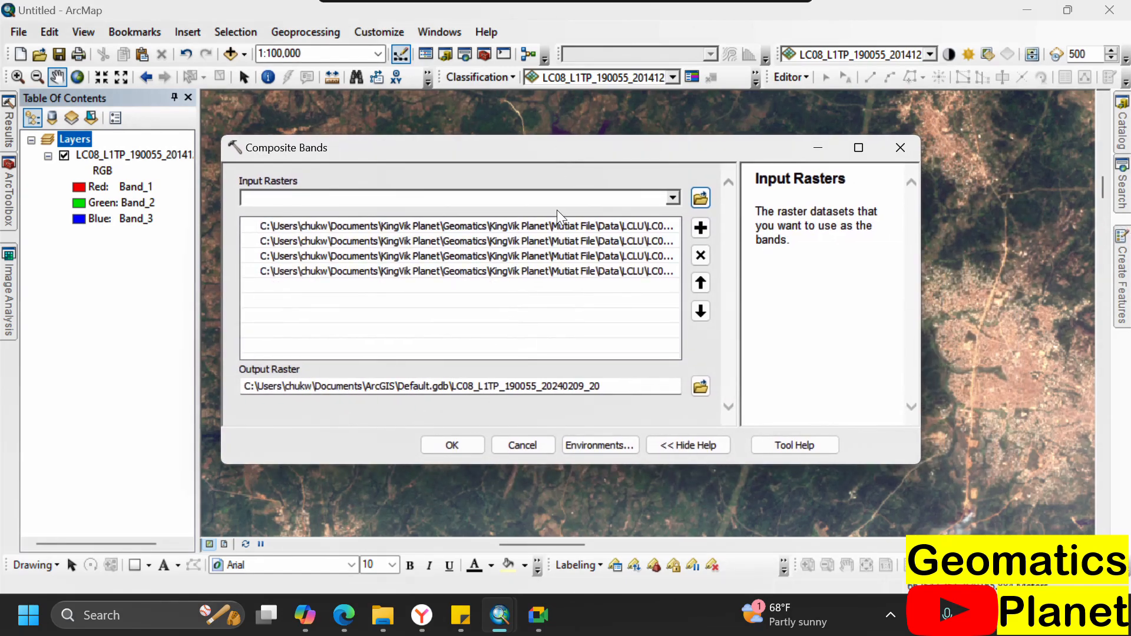
pyautogui.click(613, 257)
pyautogui.click(700, 282)
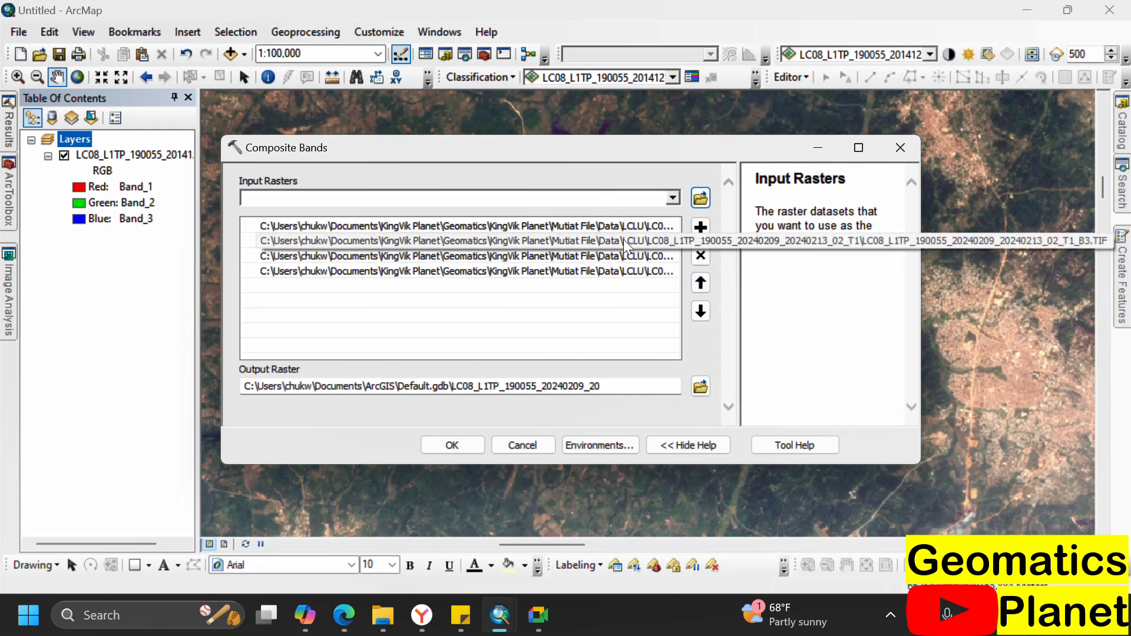
pyautogui.click(623, 259)
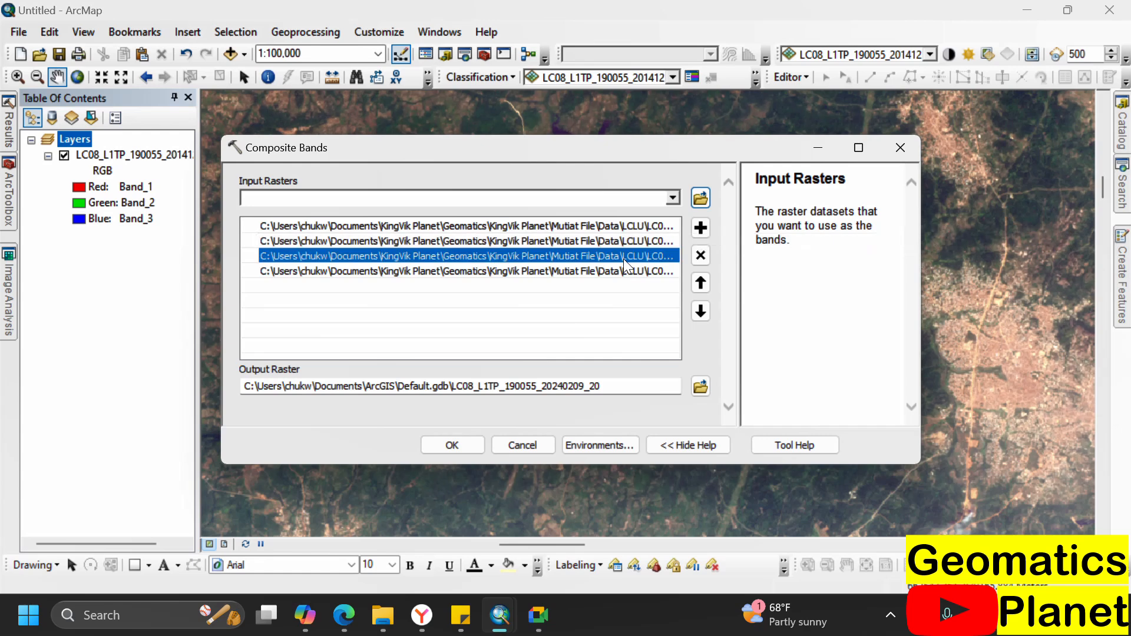
pyautogui.click(606, 274)
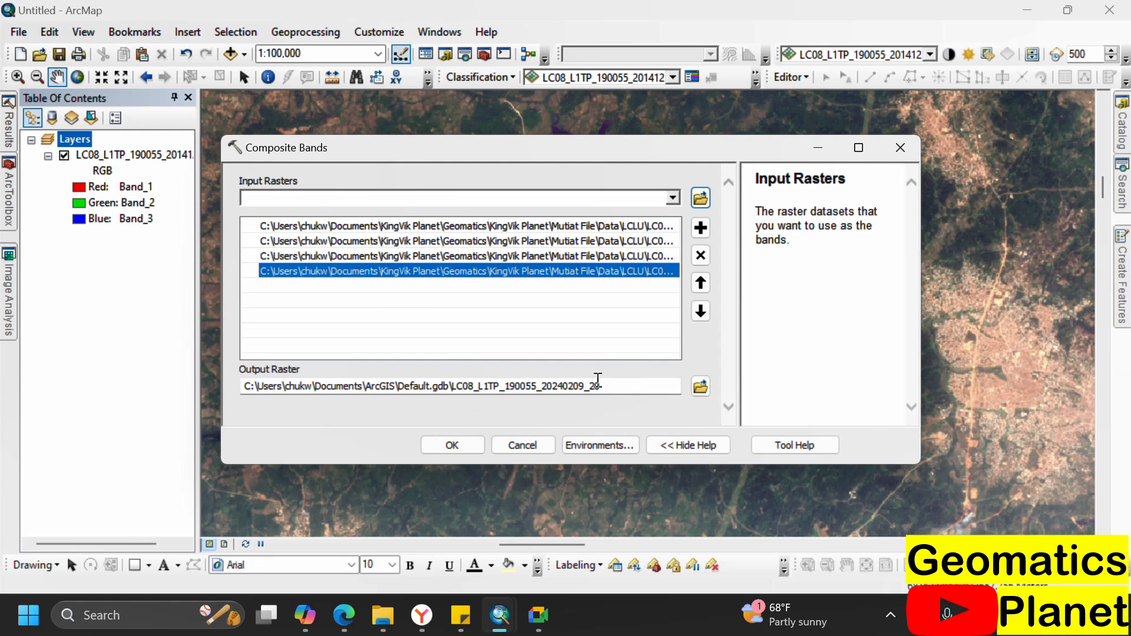
# - Run Composite Bands with the suggested output raster LC08_L1TP_190055_20240209_20 in Default.gdb
pyautogui.moveTo(610, 381); pyautogui.dragTo(471, 386)
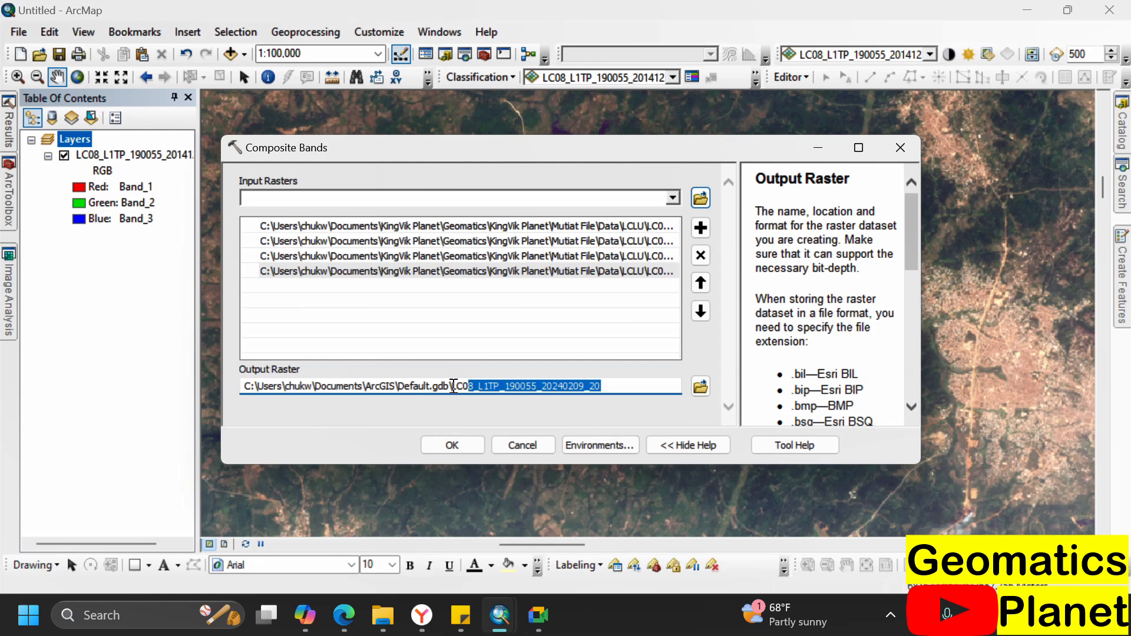
pyautogui.click(538, 300)
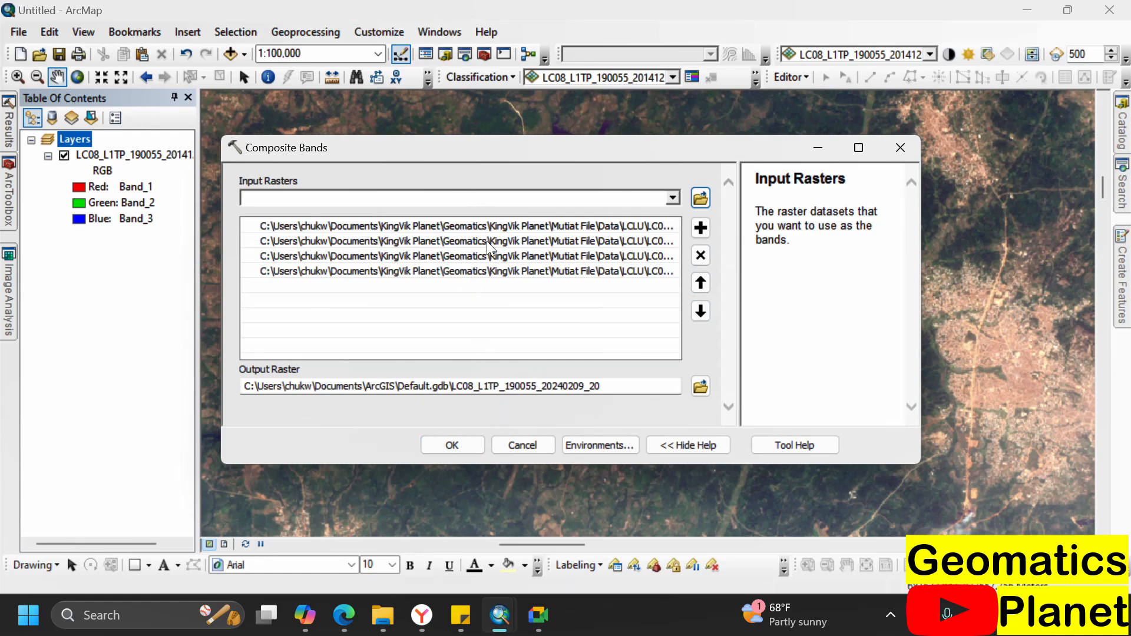
pyautogui.click(451, 439)
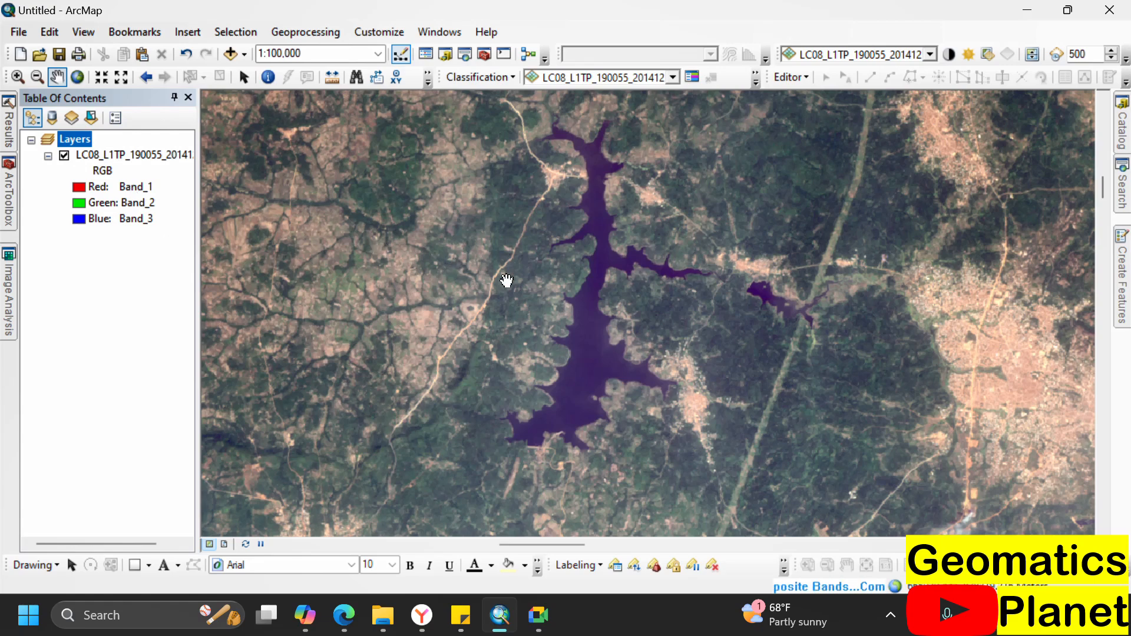
pyautogui.scroll(2, 783, 345)
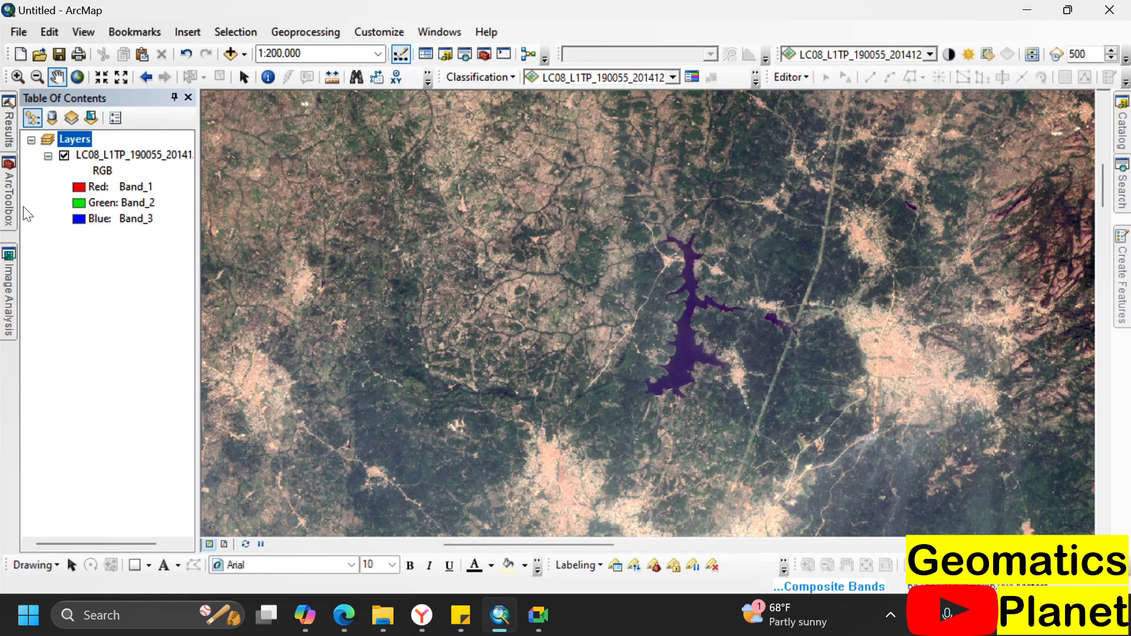
pyautogui.scroll(2, 718, 414)
pyautogui.scroll(2, 657, 351)
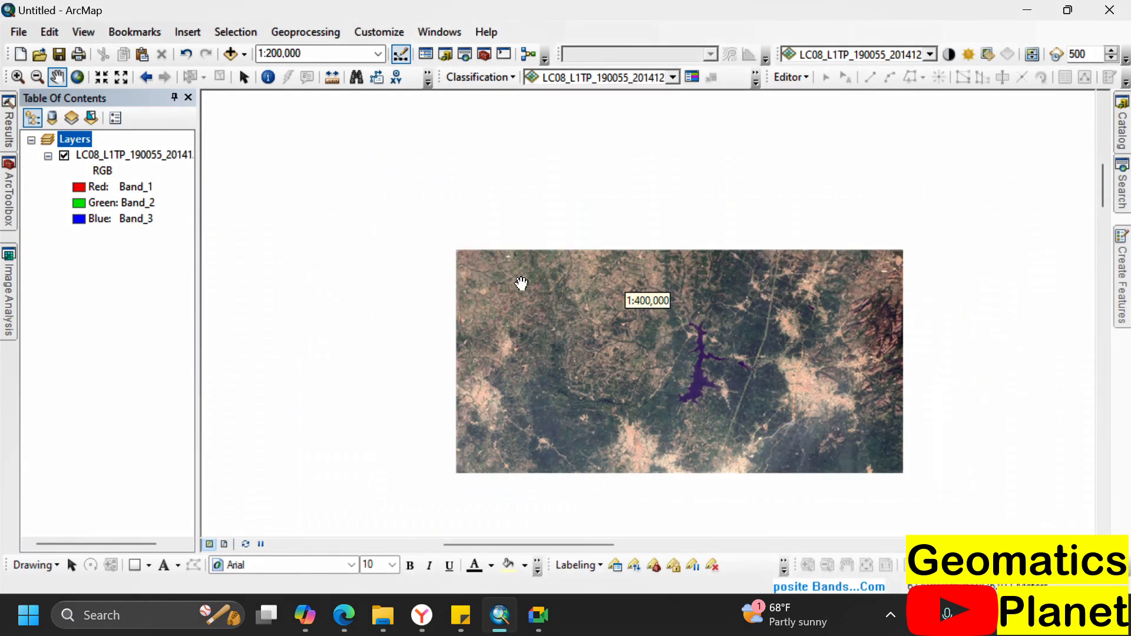
pyautogui.scroll(-2, 539, 283)
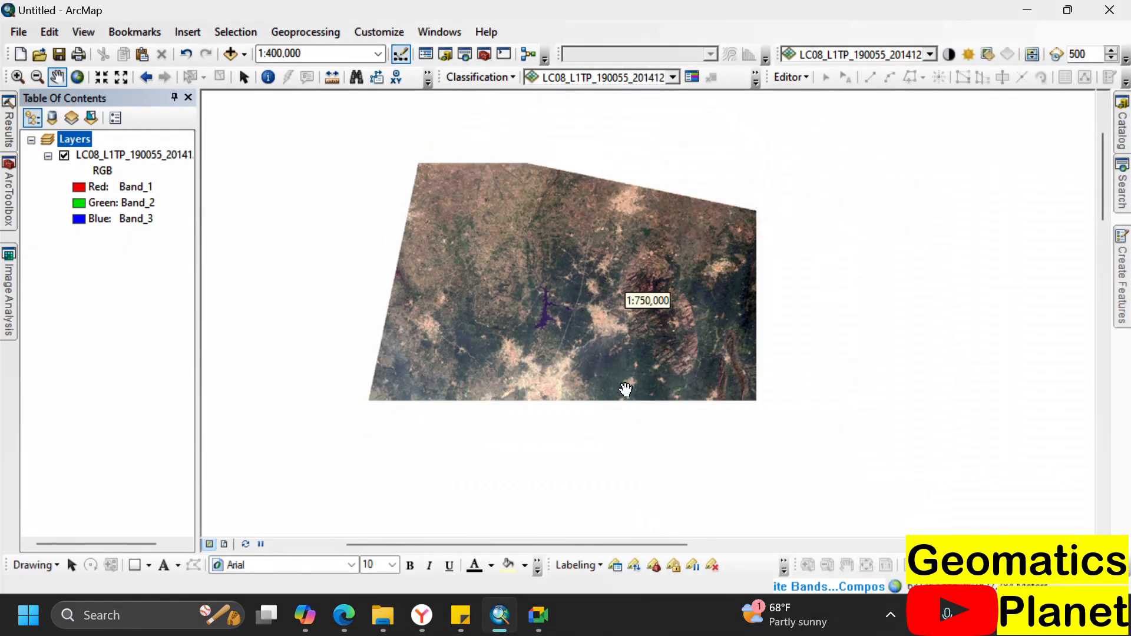
pyautogui.scroll(3, 434, 216)
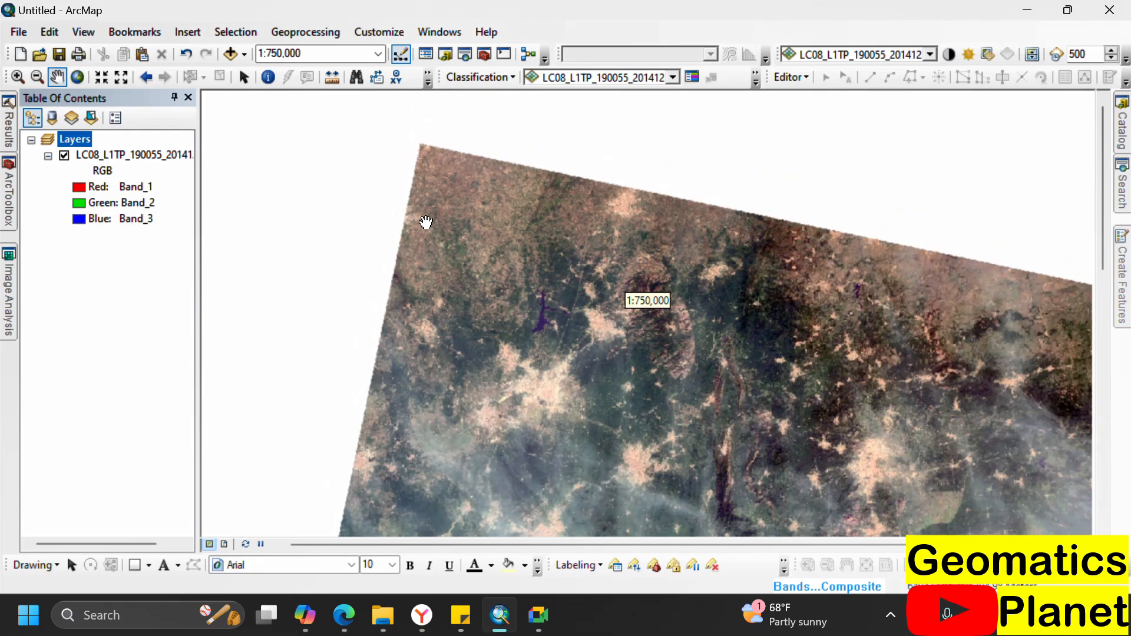
pyautogui.scroll(-5, 644, 306)
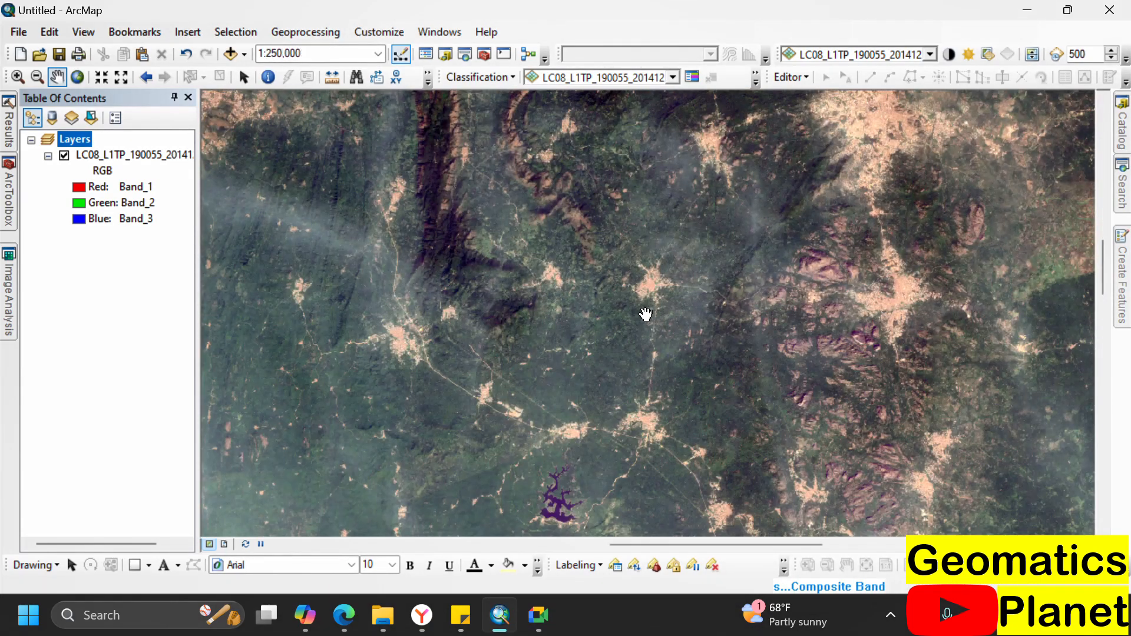
pyautogui.scroll(-2, 439, 239)
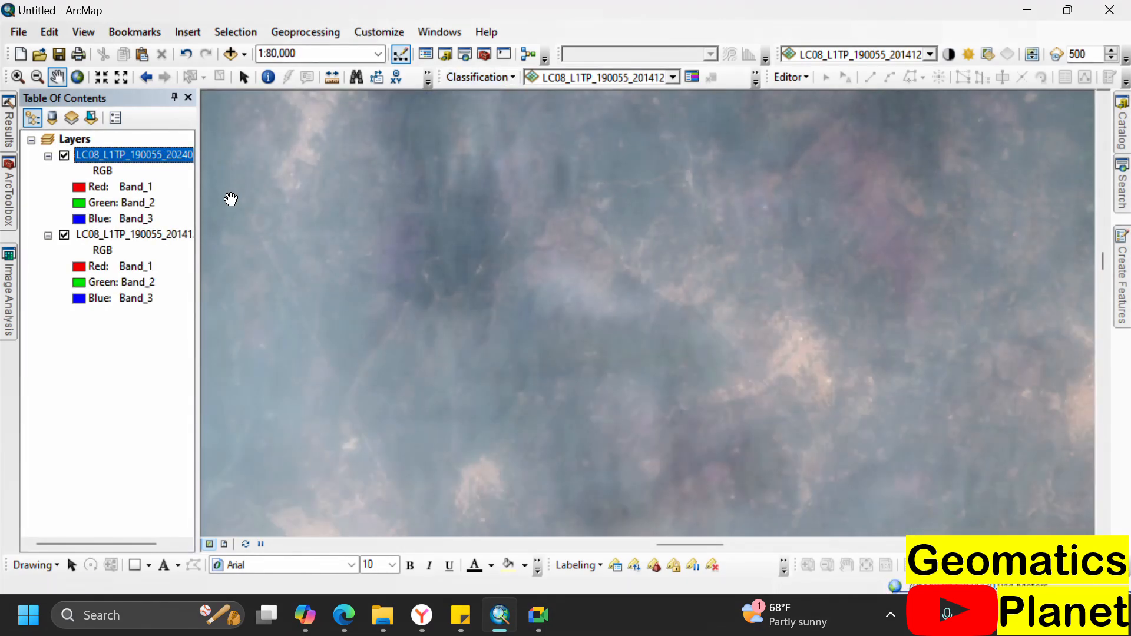
pyautogui.click(487, 77)
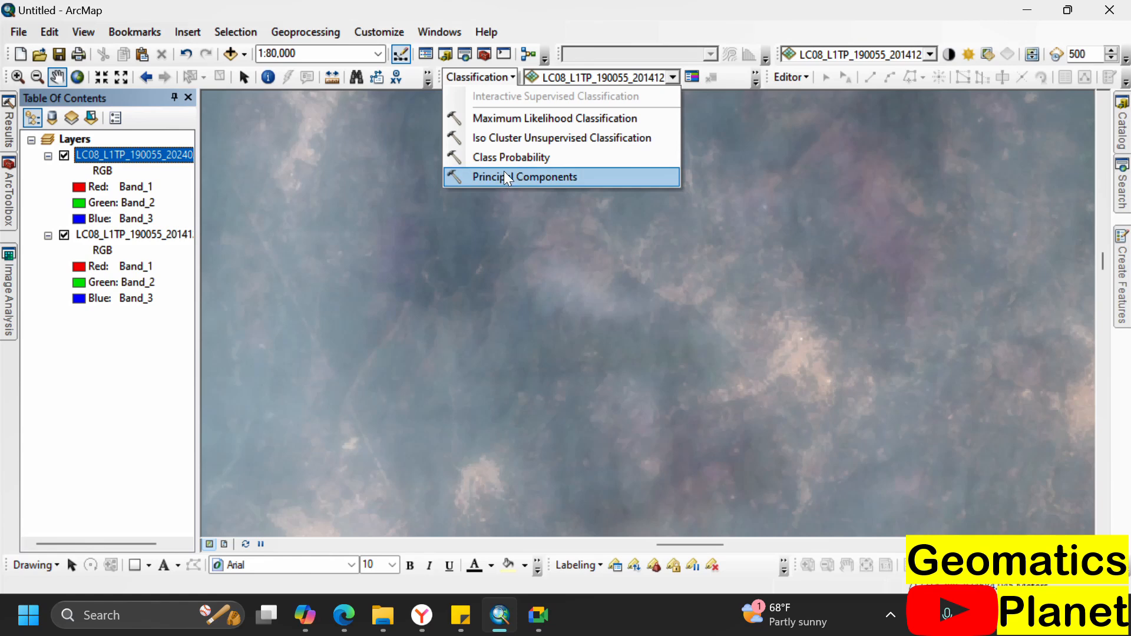
pyautogui.click(480, 78)
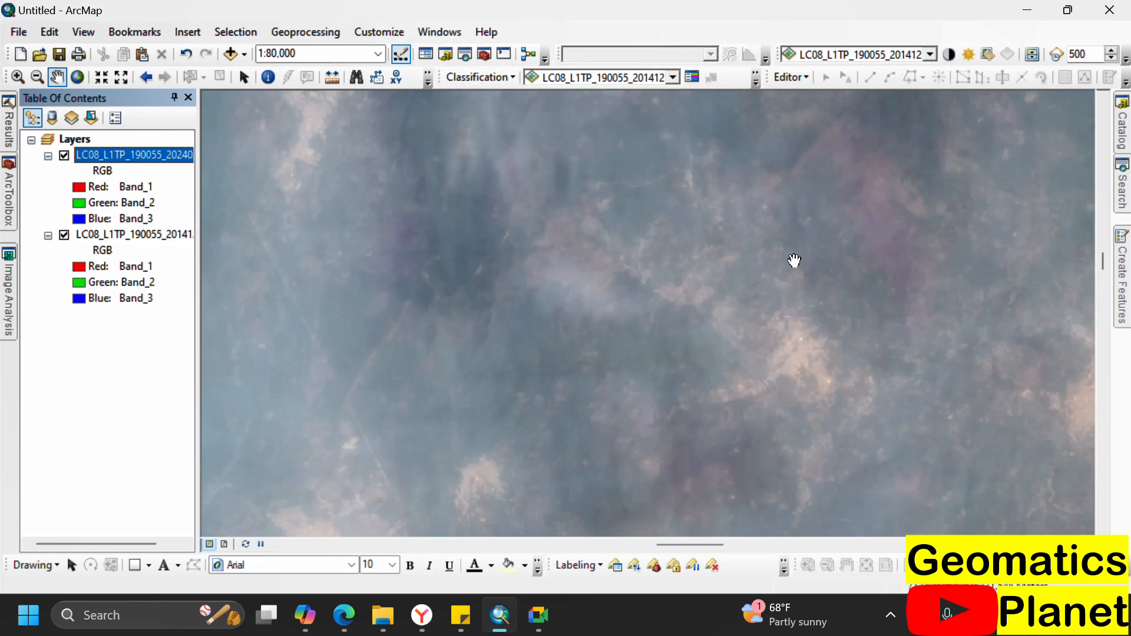
pyautogui.rightClick(682, 25)
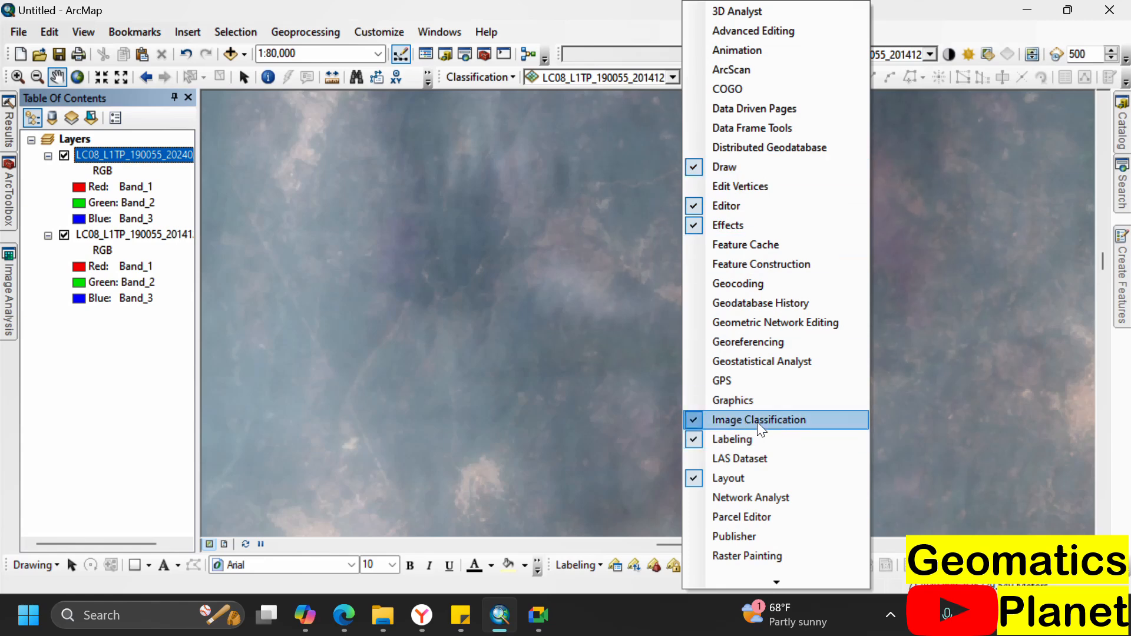
pyautogui.click(112, 352)
# - Compare the 2024 composite with the 2014 composite over the same area by switching the 2024 layer off and on
pyautogui.scroll(5, 648, 286)
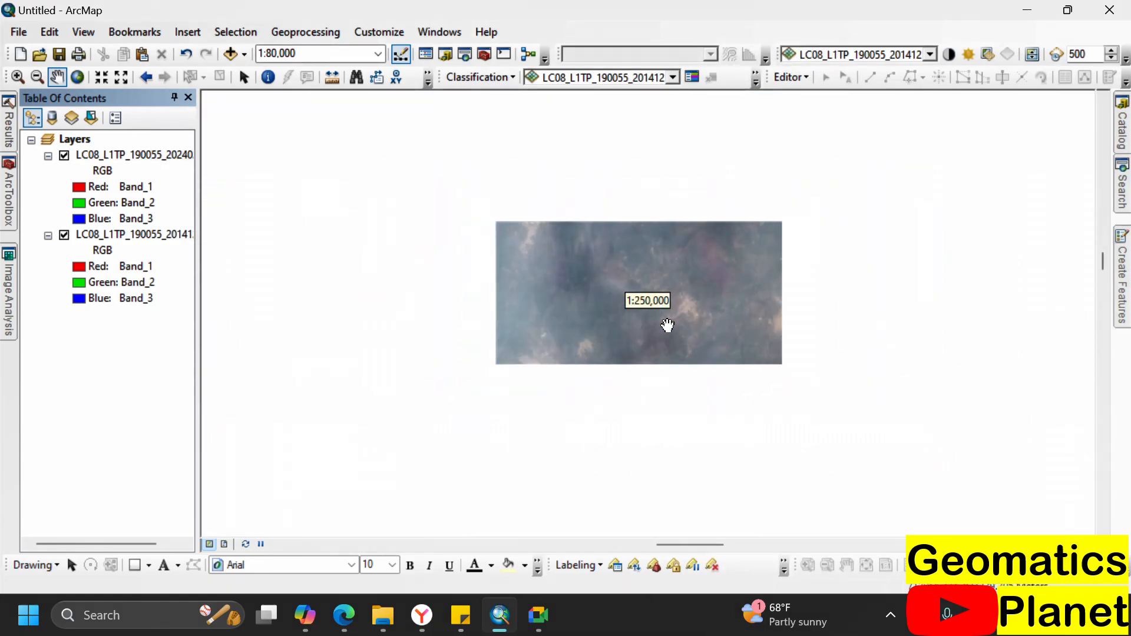
pyautogui.scroll(5, 607, 303)
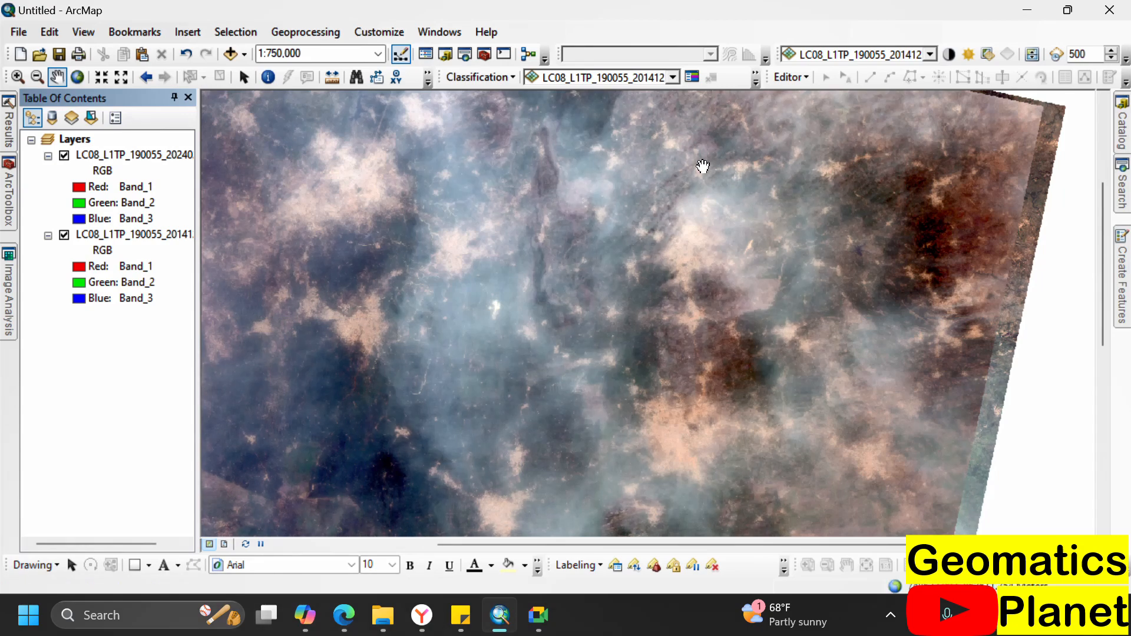
pyautogui.scroll(2, 543, 434)
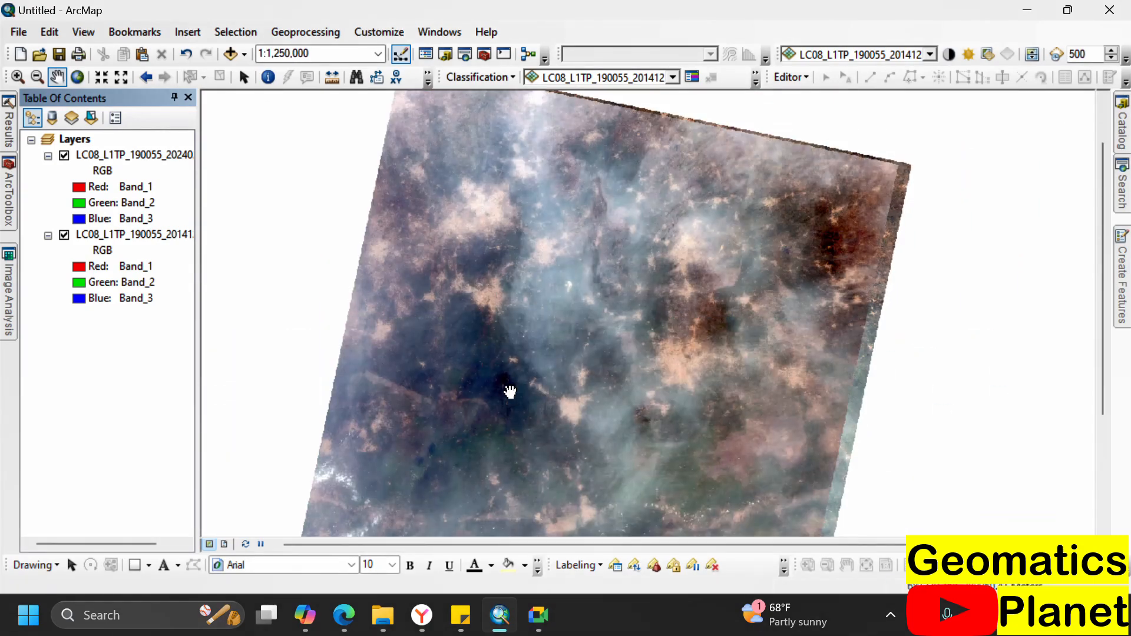
pyautogui.scroll(-2, 508, 391)
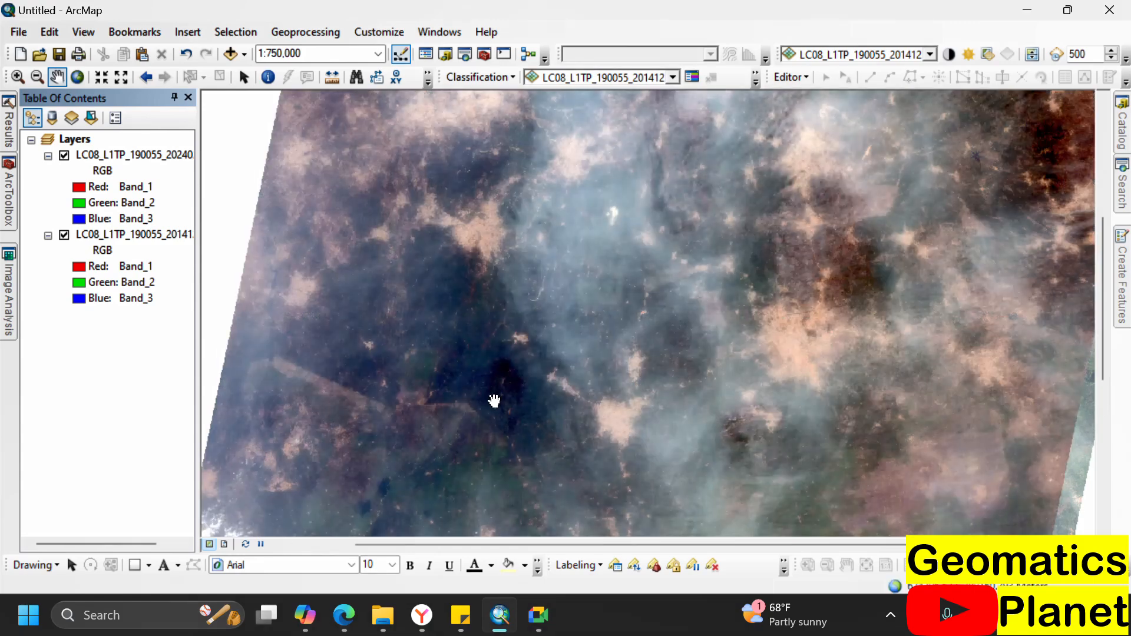
pyautogui.scroll(-1, 494, 401)
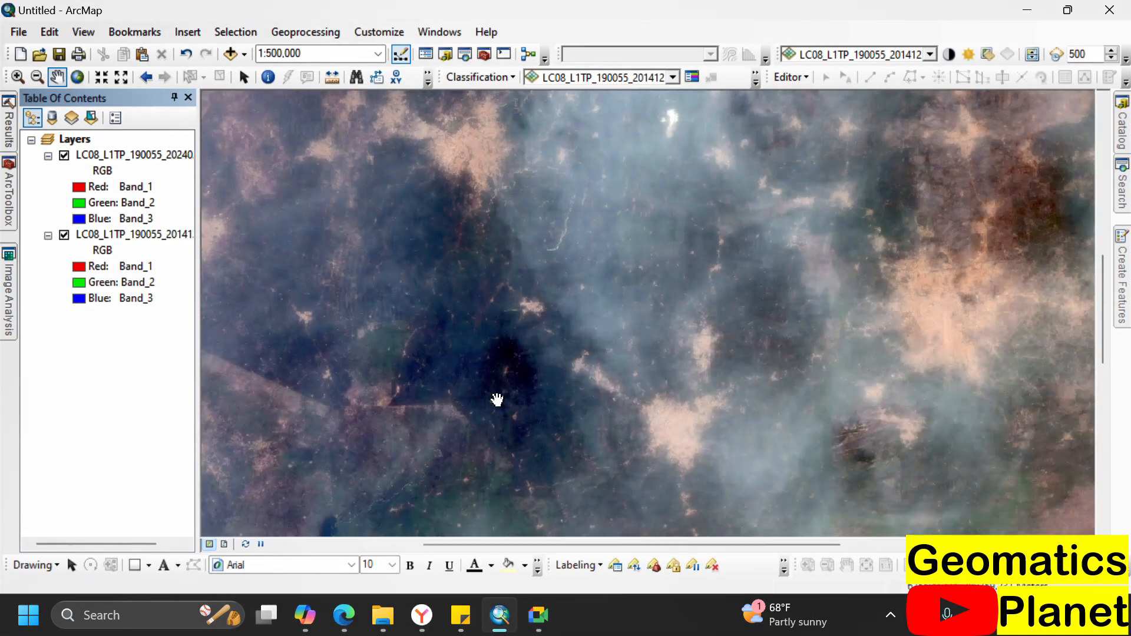
pyautogui.click(64, 156)
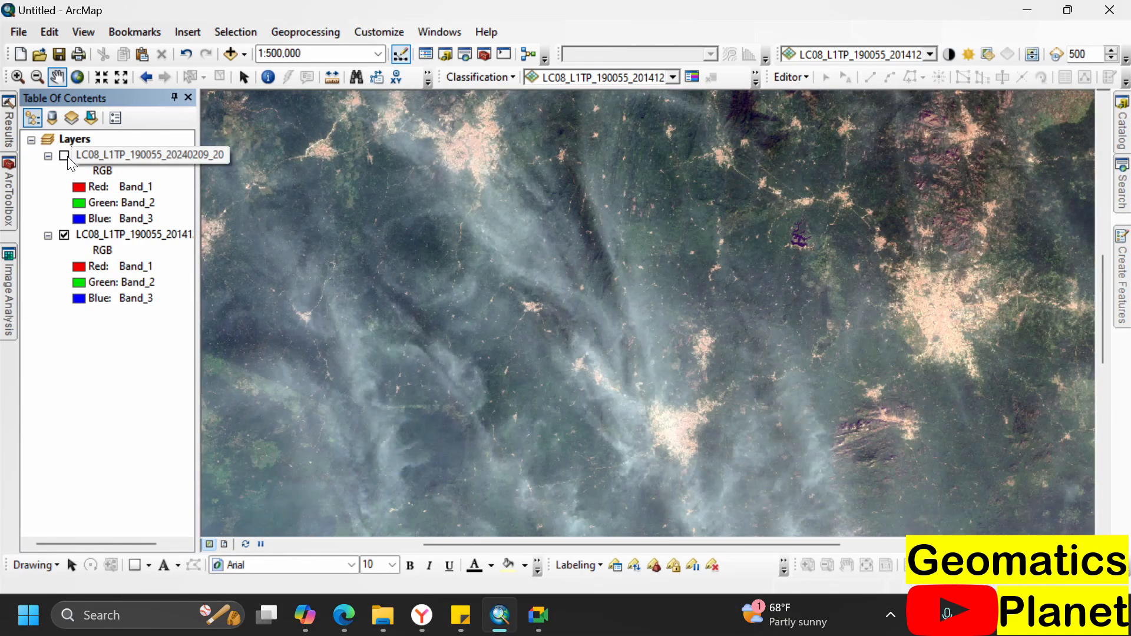
pyautogui.click(68, 157)
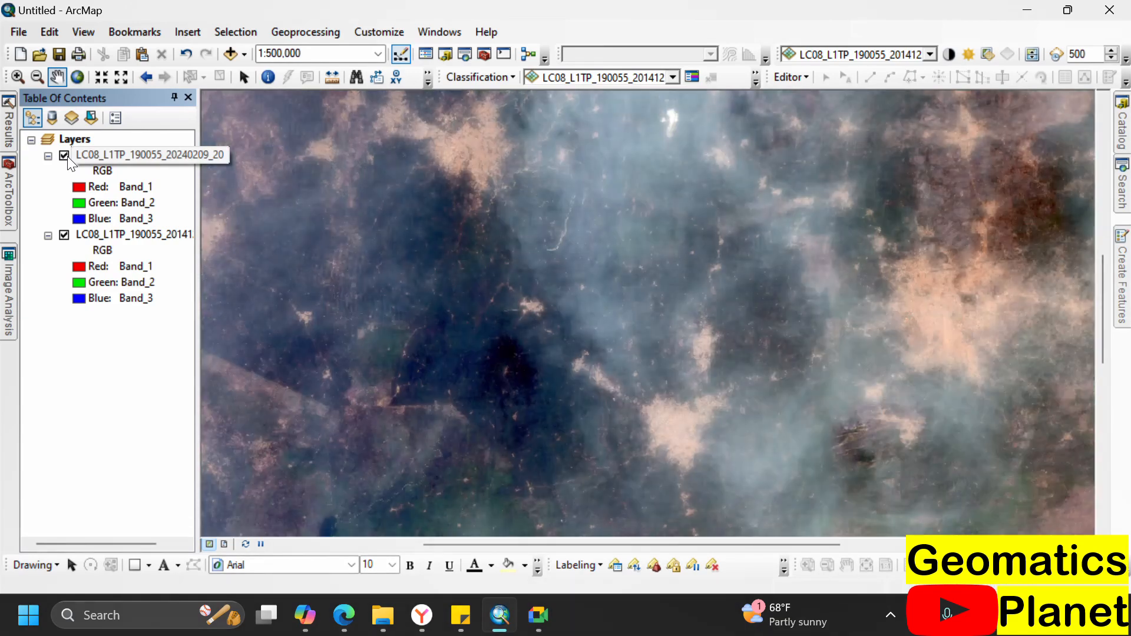
pyautogui.click(64, 156)
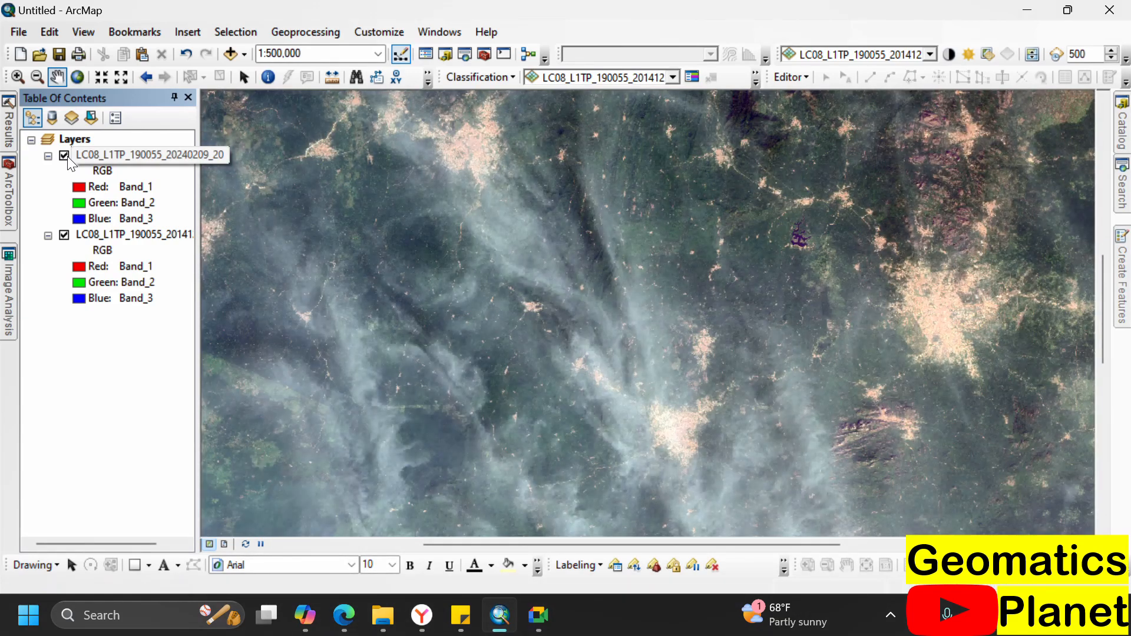
pyautogui.scroll(2, 664, 359)
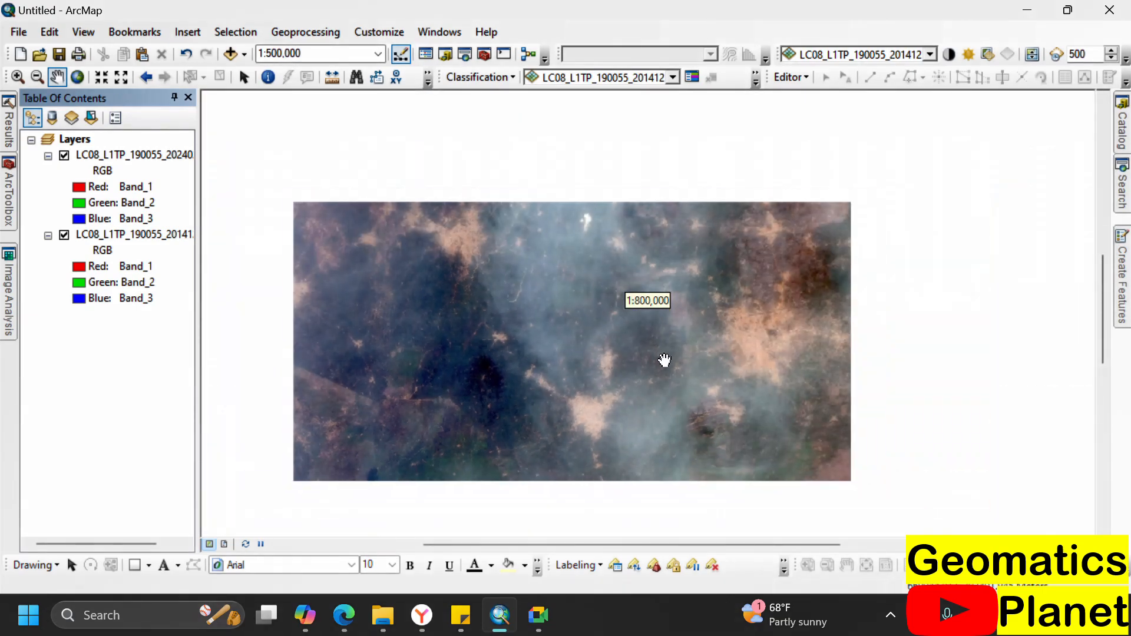
pyautogui.scroll(-5, 803, 328)
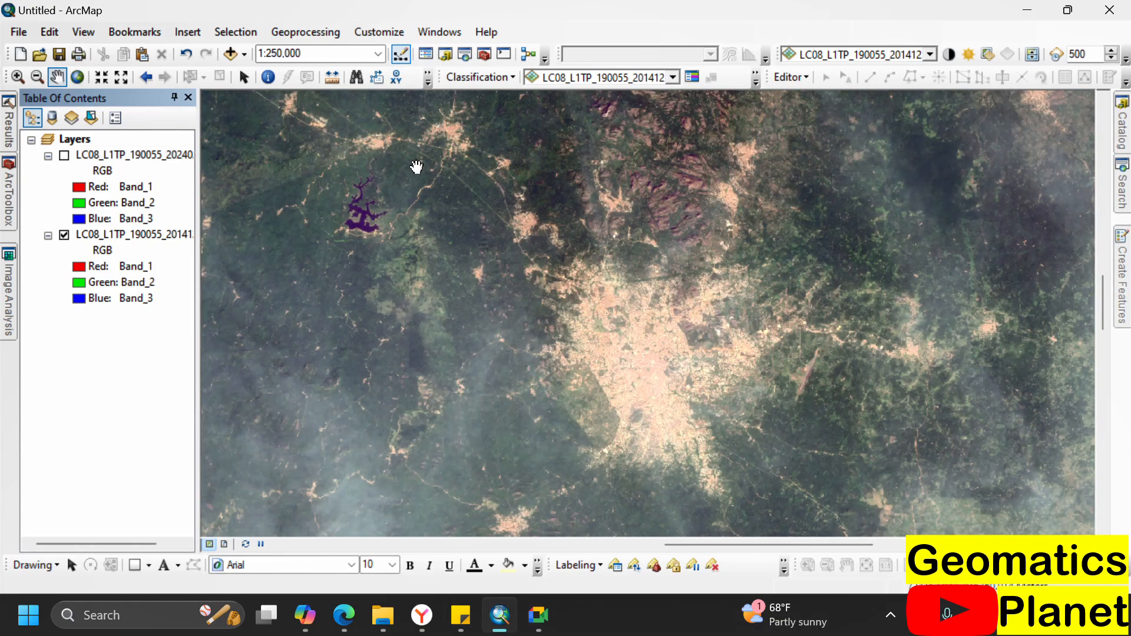
pyautogui.click(65, 156)
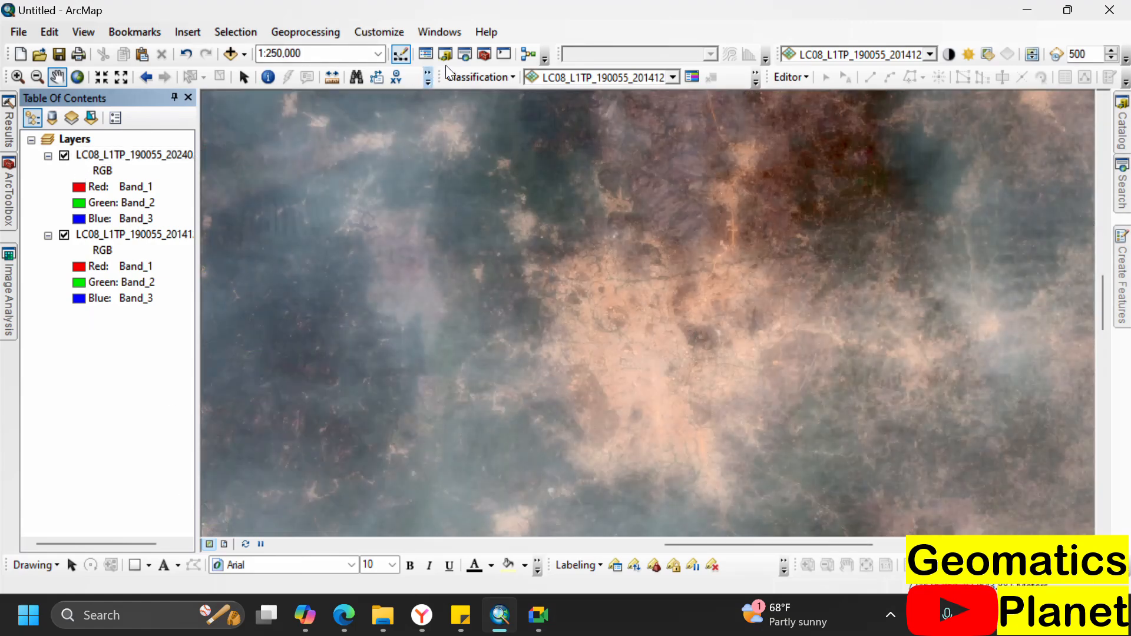
# - Start Principal Components and replace the 2014 composite in its input raster bands with LC08_L1TP_190055_20240209_20
pyautogui.click(486, 73)
pyautogui.click(484, 175)
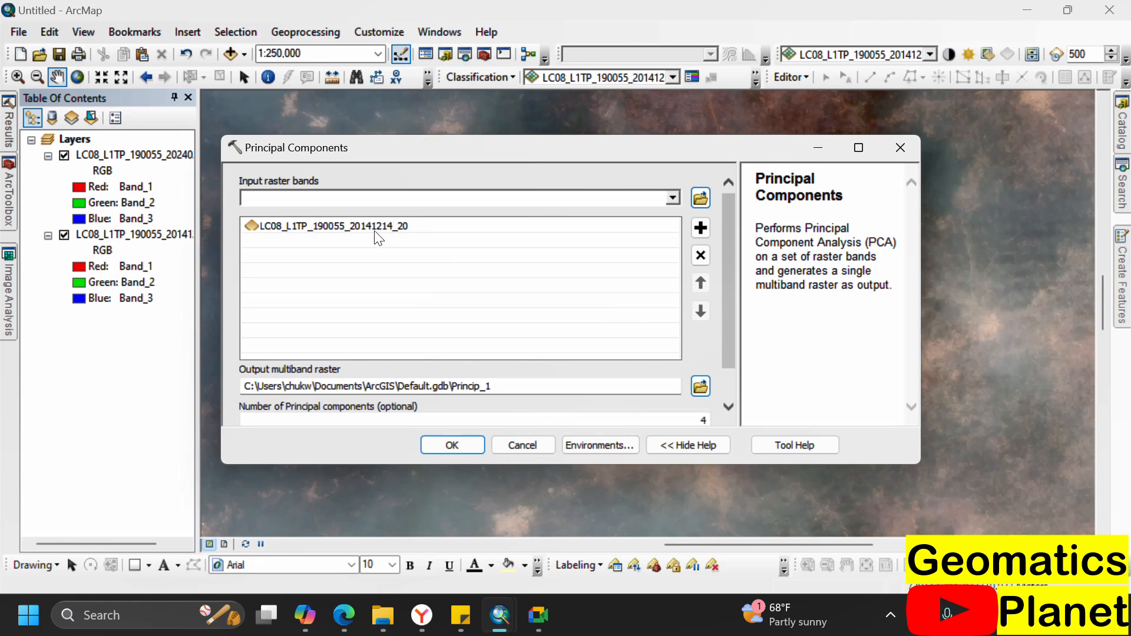
pyautogui.click(420, 231)
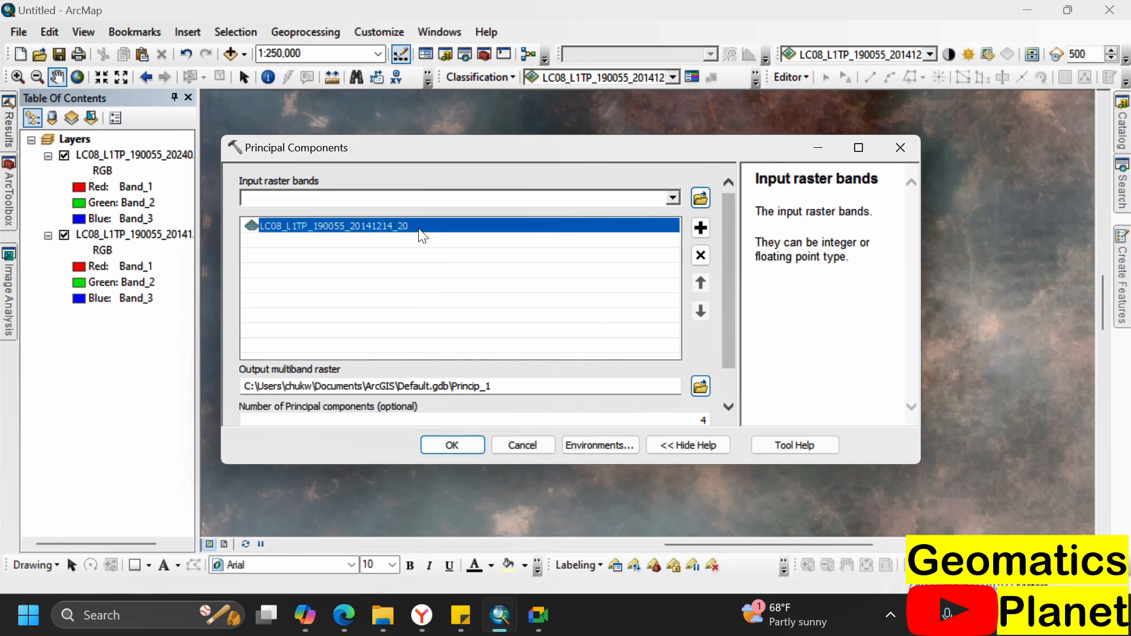
pyautogui.click(702, 256)
pyautogui.click(672, 200)
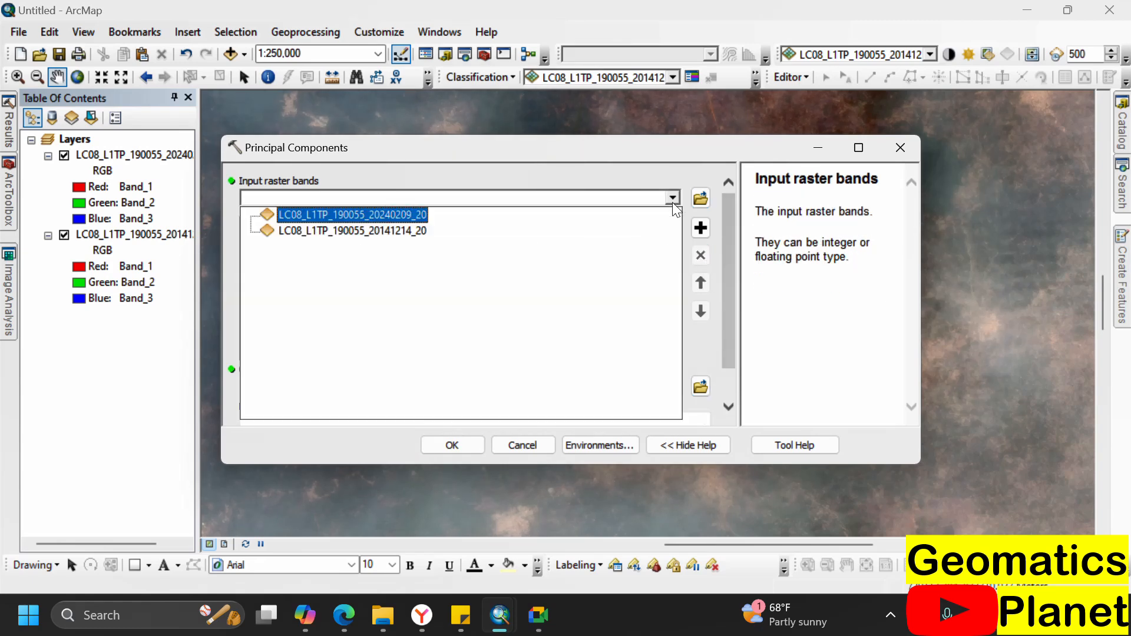
pyautogui.click(367, 222)
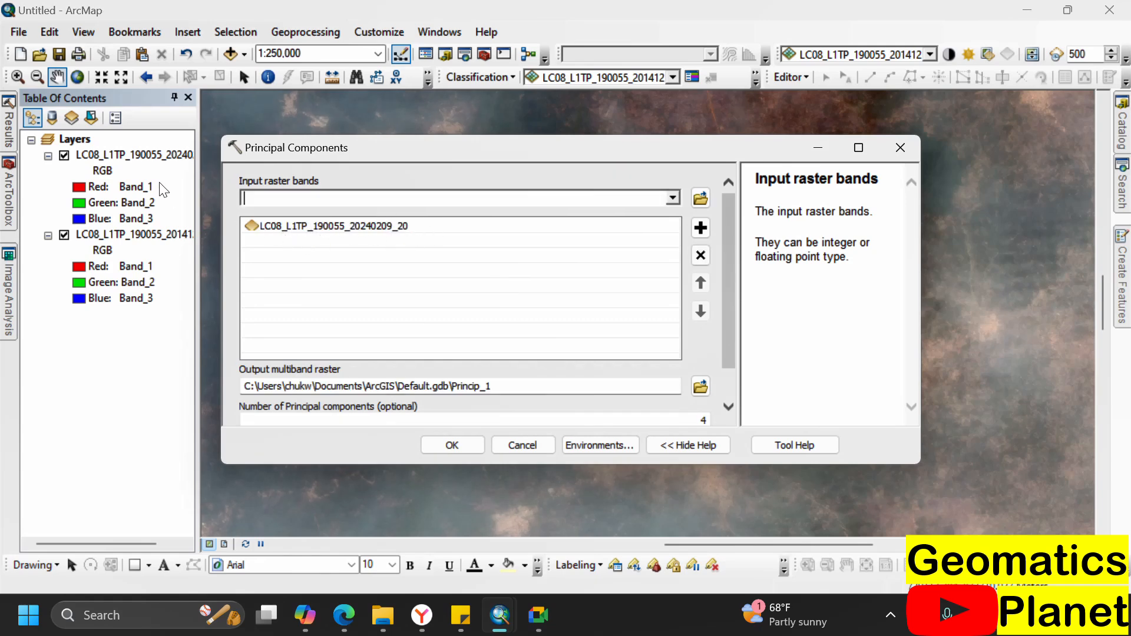
# - Remove and re-add the 2024 composite layer as input, and run Principal Components with 4 components and the suggested output Princip_1
pyautogui.click(626, 234)
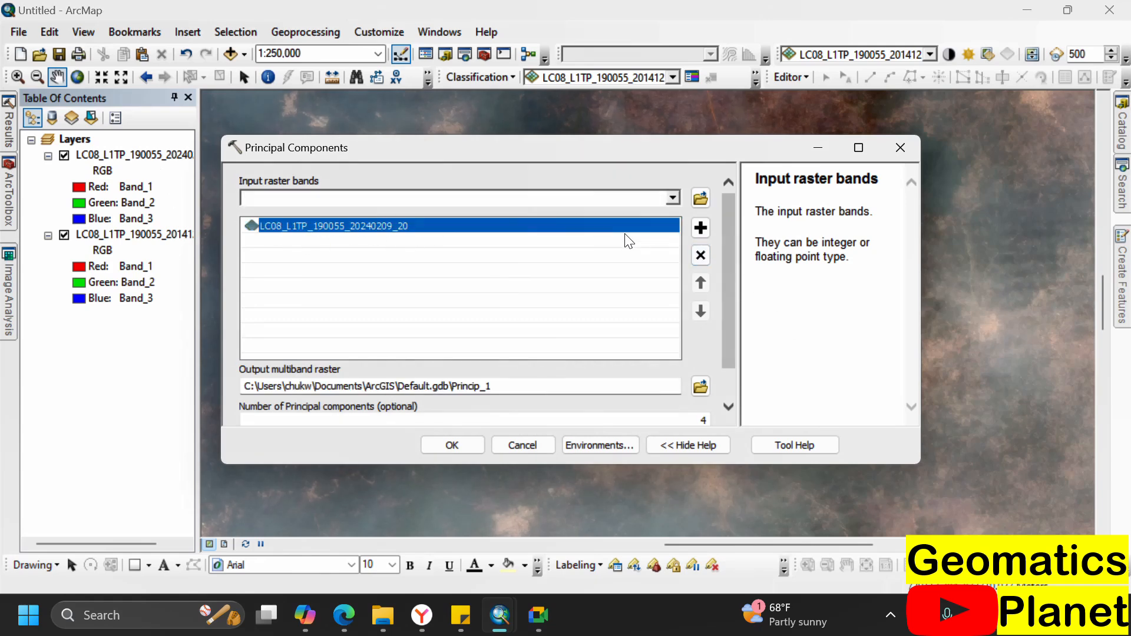
pyautogui.click(701, 255)
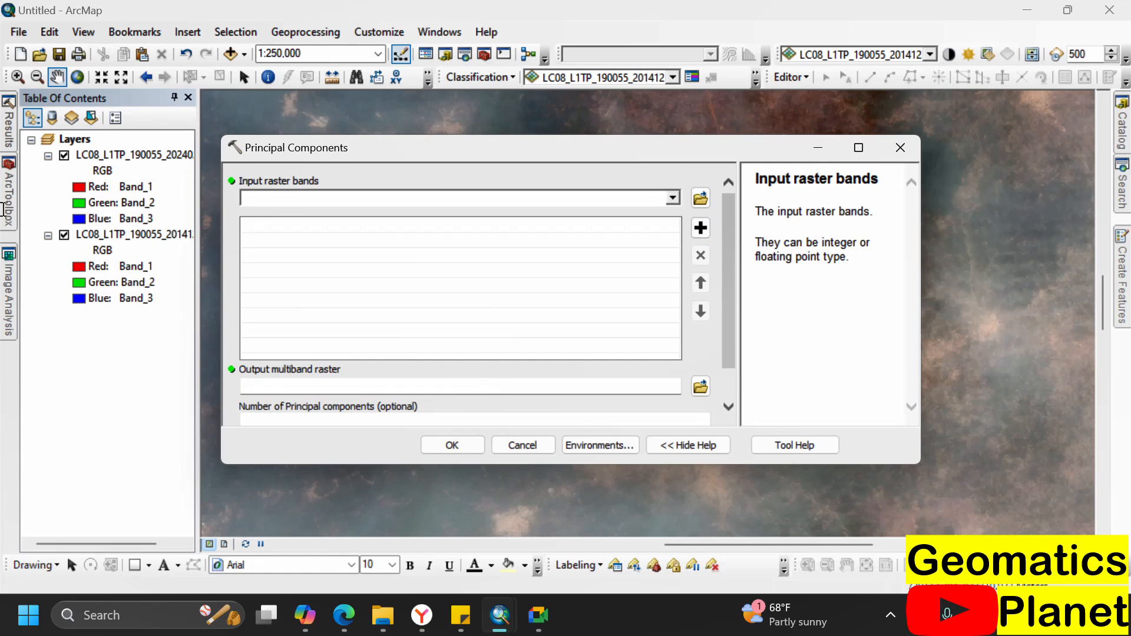
pyautogui.moveTo(144, 154); pyautogui.dragTo(476, 303)
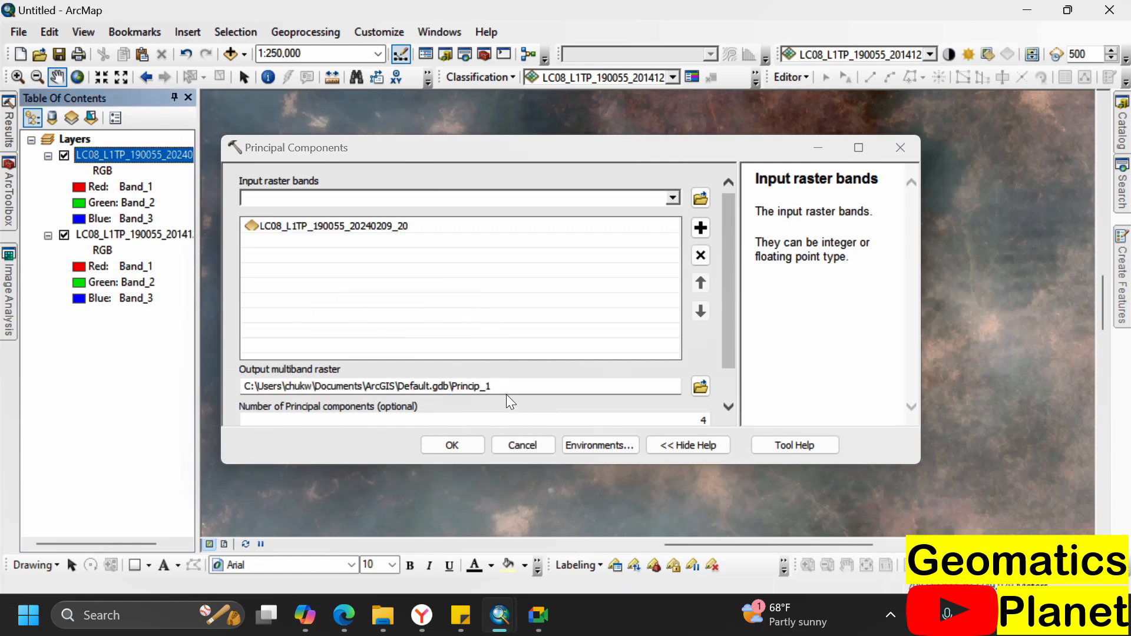
pyautogui.scroll(-2, 728, 263)
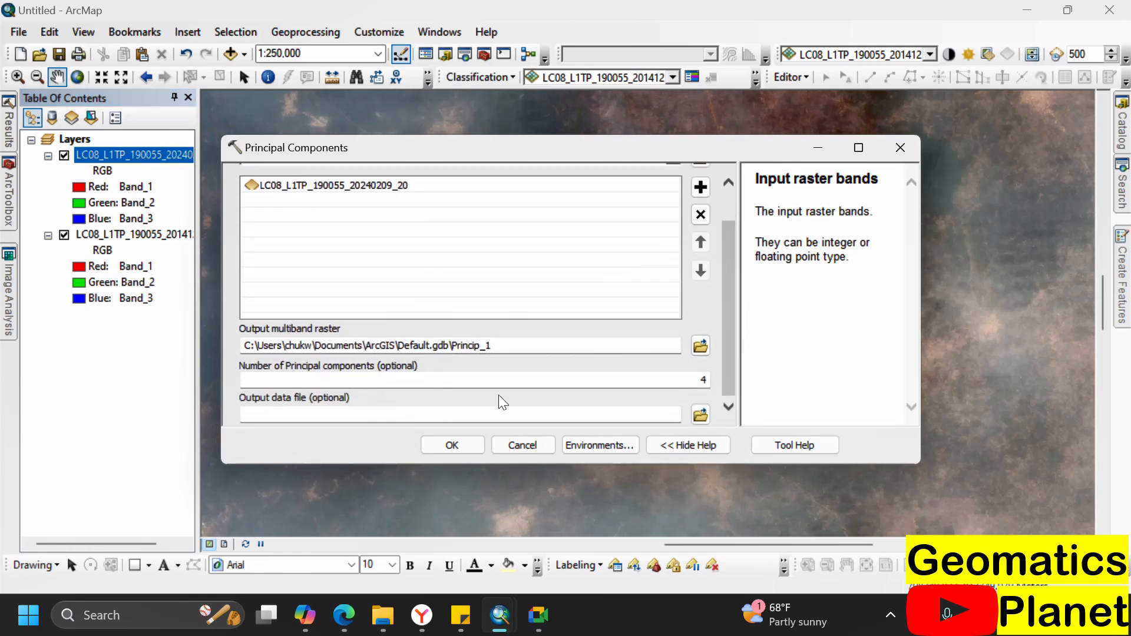
pyautogui.click(462, 446)
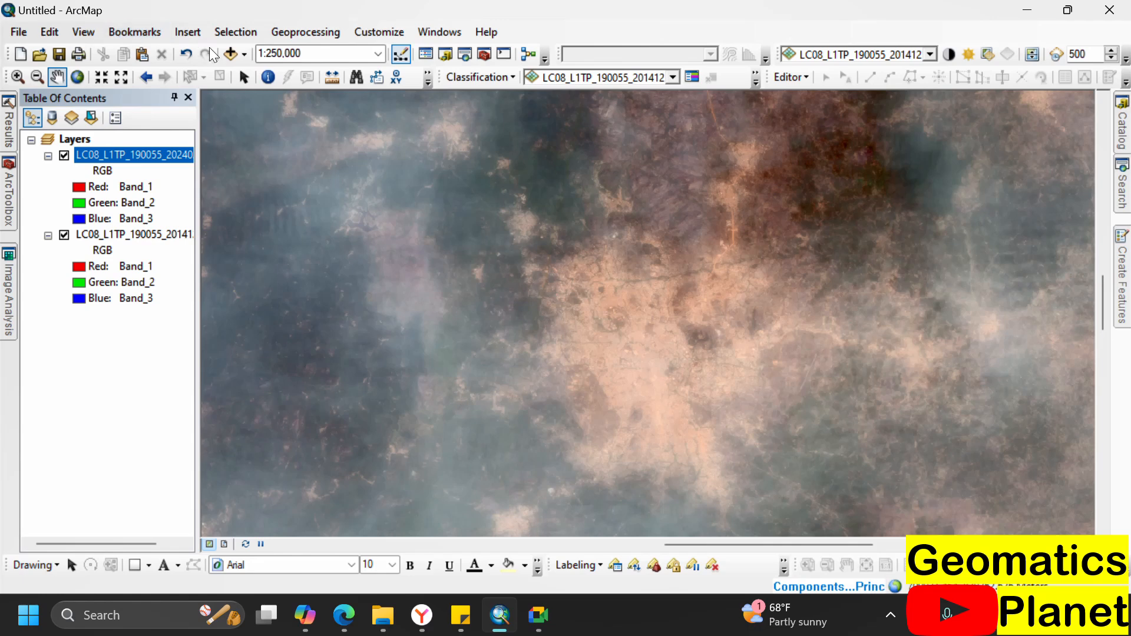
# - Bring up ArcToolbox and collapse its Raster, Data Management Tools and Spatial Analyst Tools groups
pyautogui.click(244, 77)
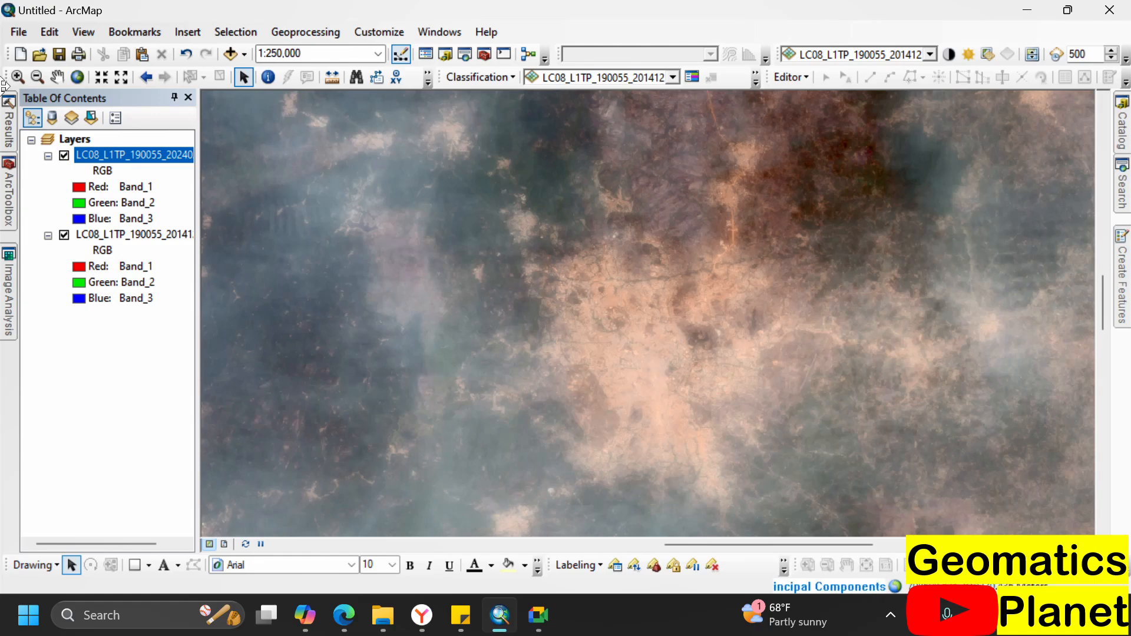
pyautogui.click(9, 194)
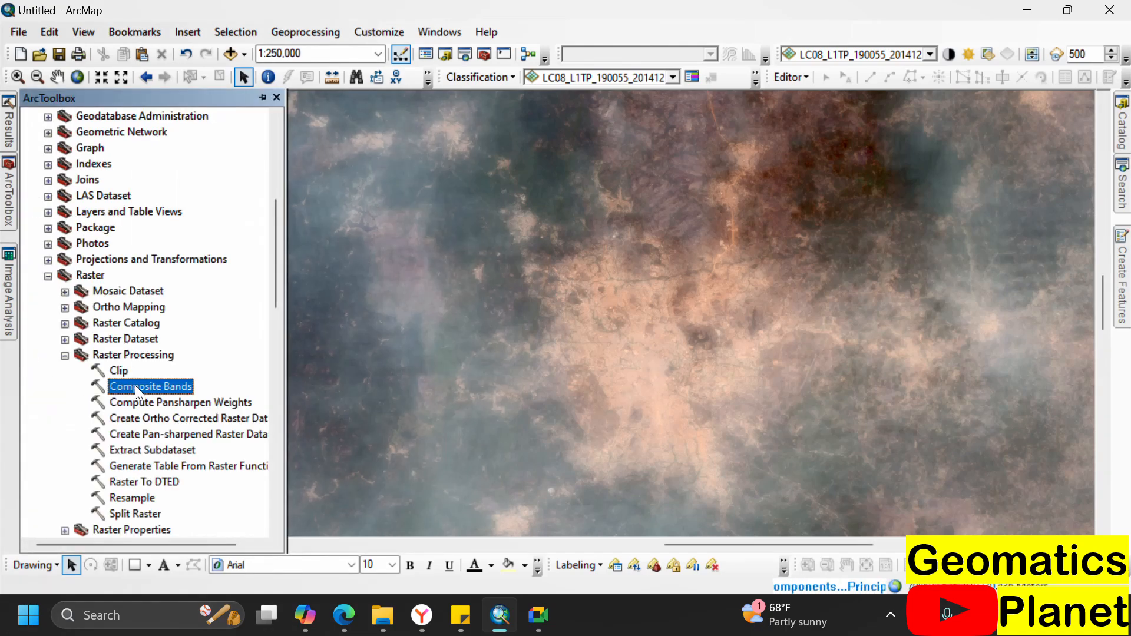
pyautogui.click(48, 275)
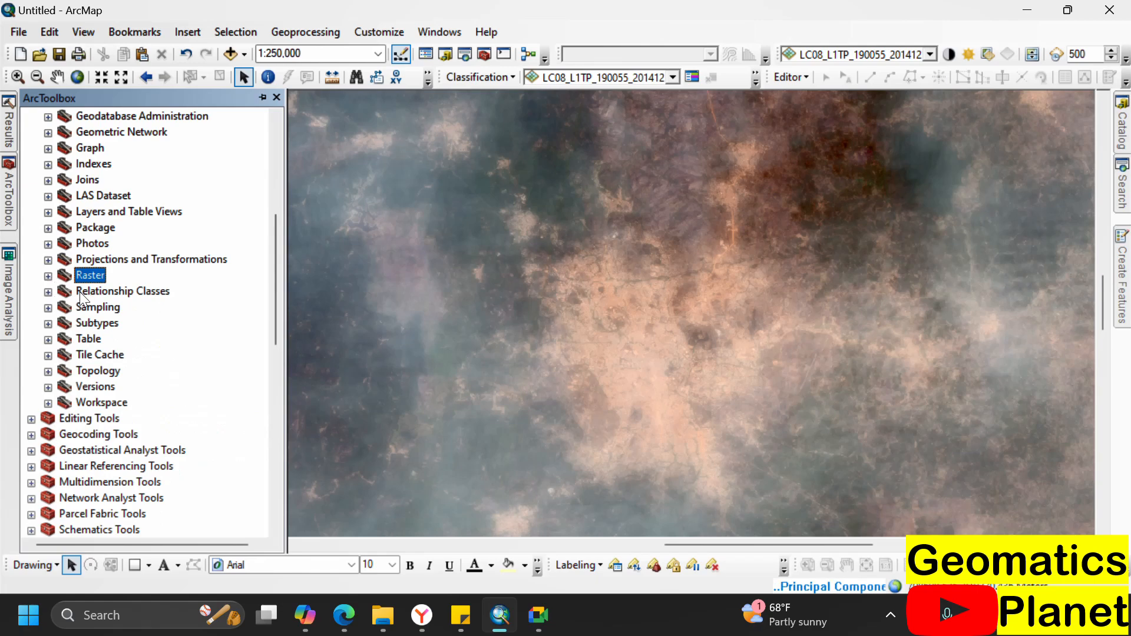
pyautogui.scroll(6, 79, 292)
pyautogui.click(31, 212)
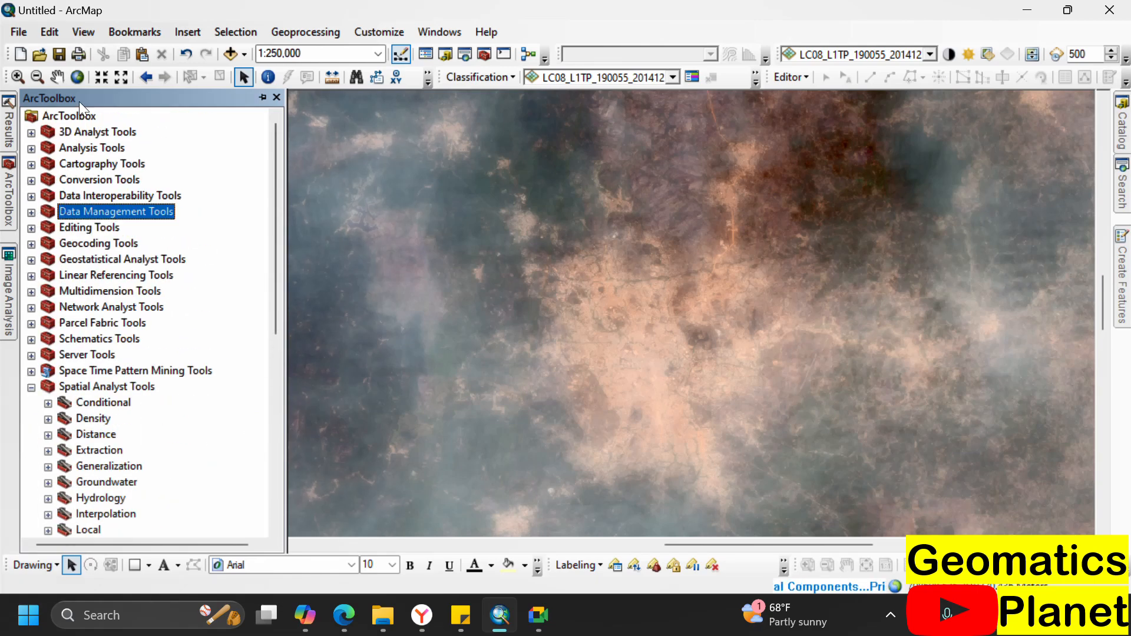
pyautogui.click(31, 387)
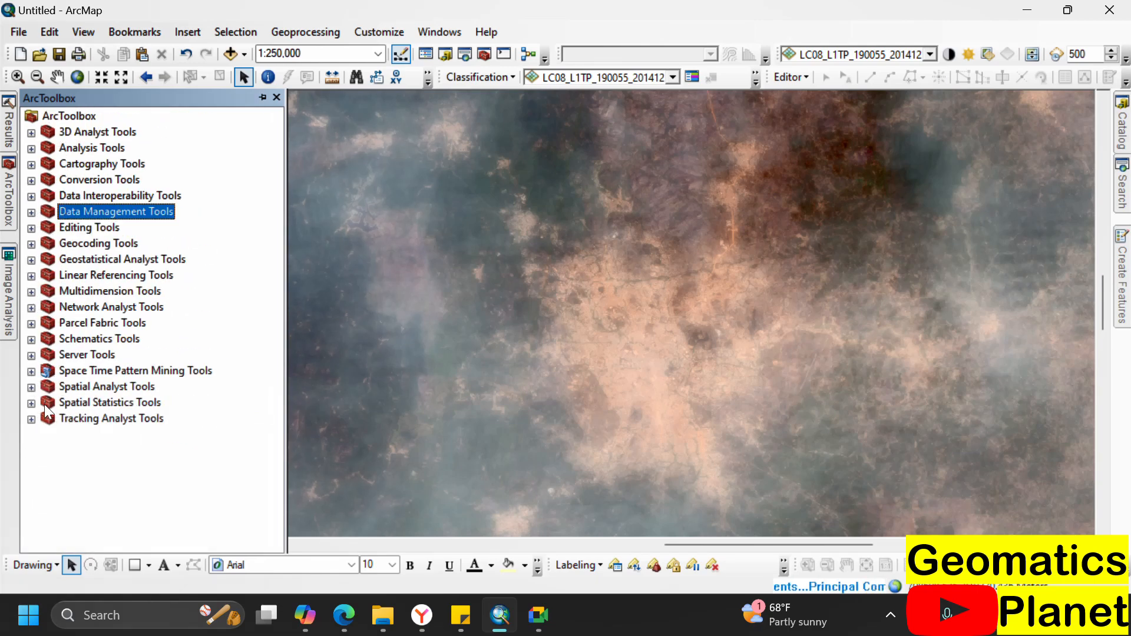
# - Expand the From KML and To KML toolsets of the Conversion Tools and select the KML To Layer tool
pyautogui.click(31, 180)
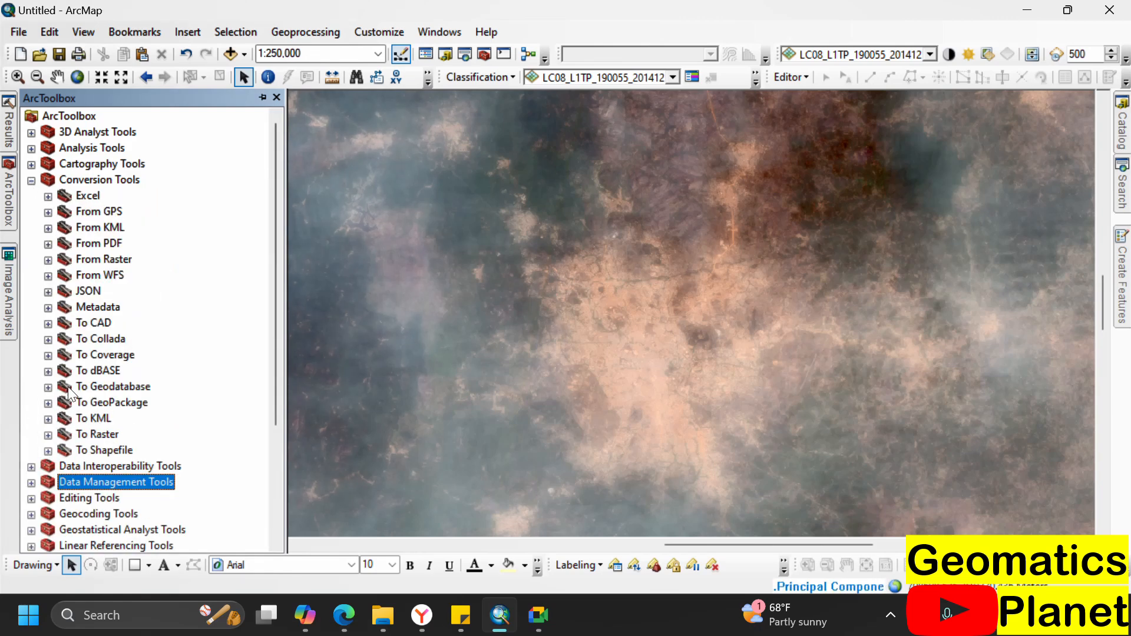
pyautogui.click(49, 228)
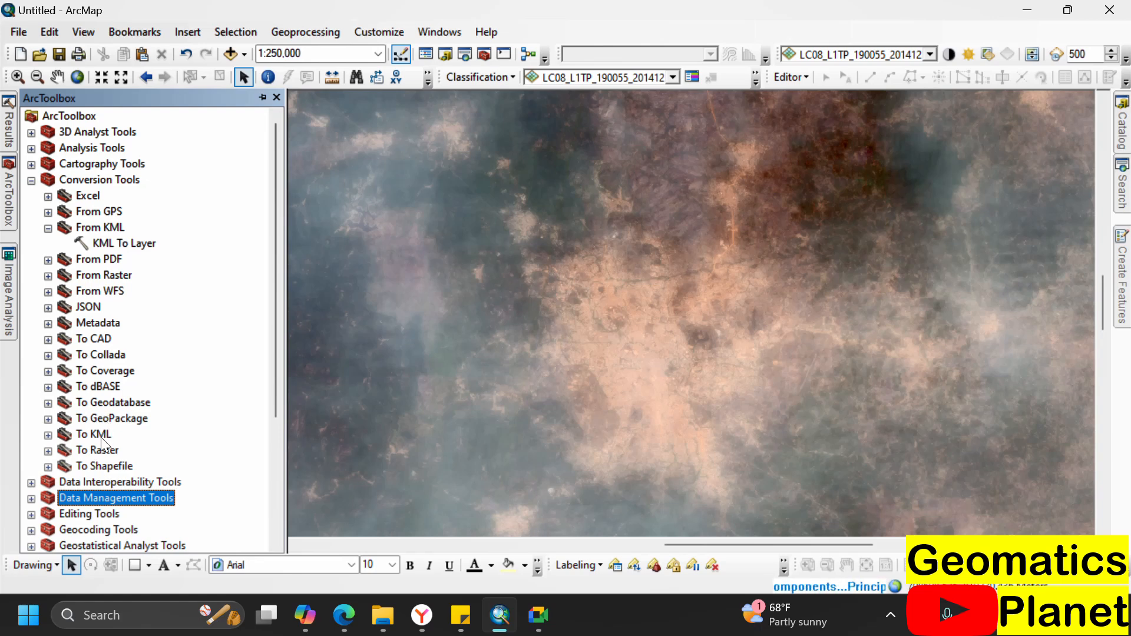
pyautogui.click(49, 435)
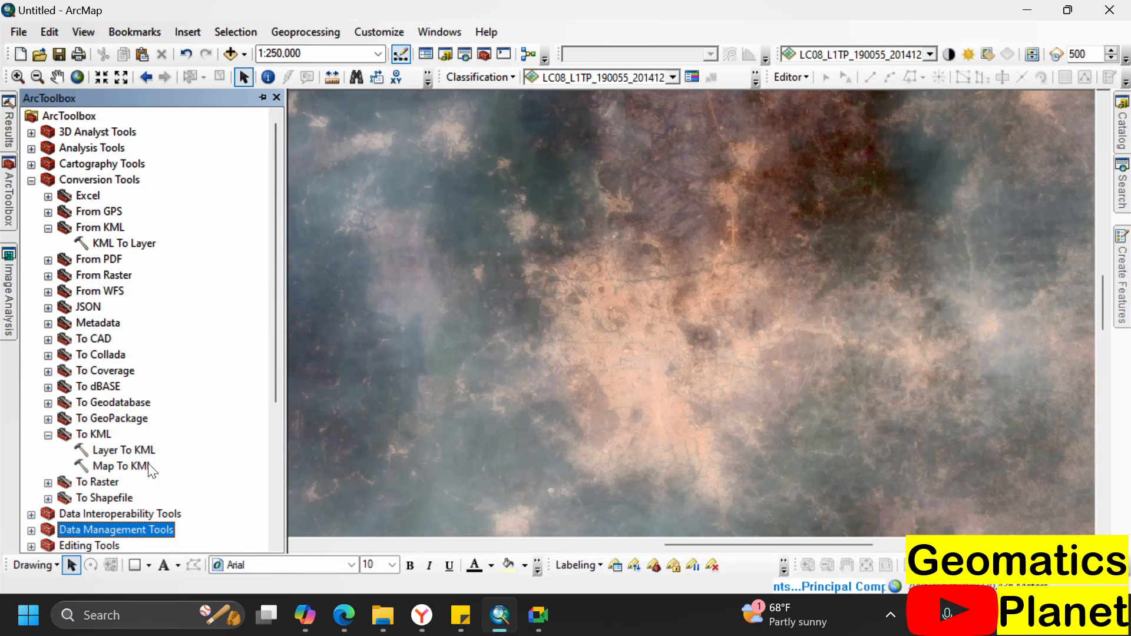
pyautogui.click(141, 247)
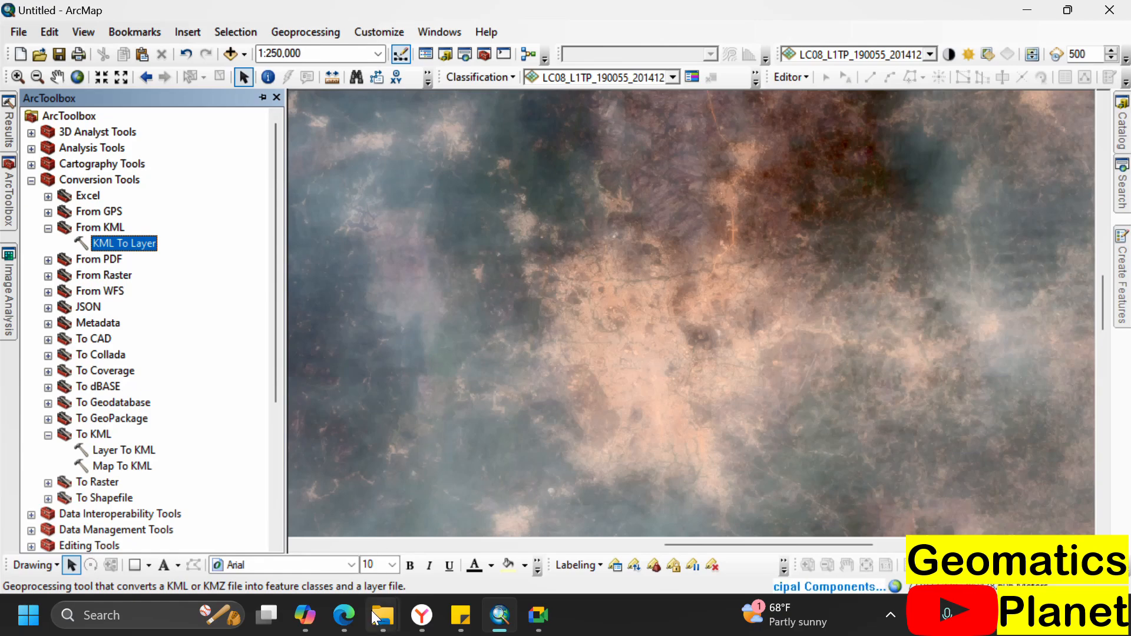
# - Switch to Microsoft Edge and search the web for "Principal Component in ArcMap" in a new tab
pyautogui.click(353, 619)
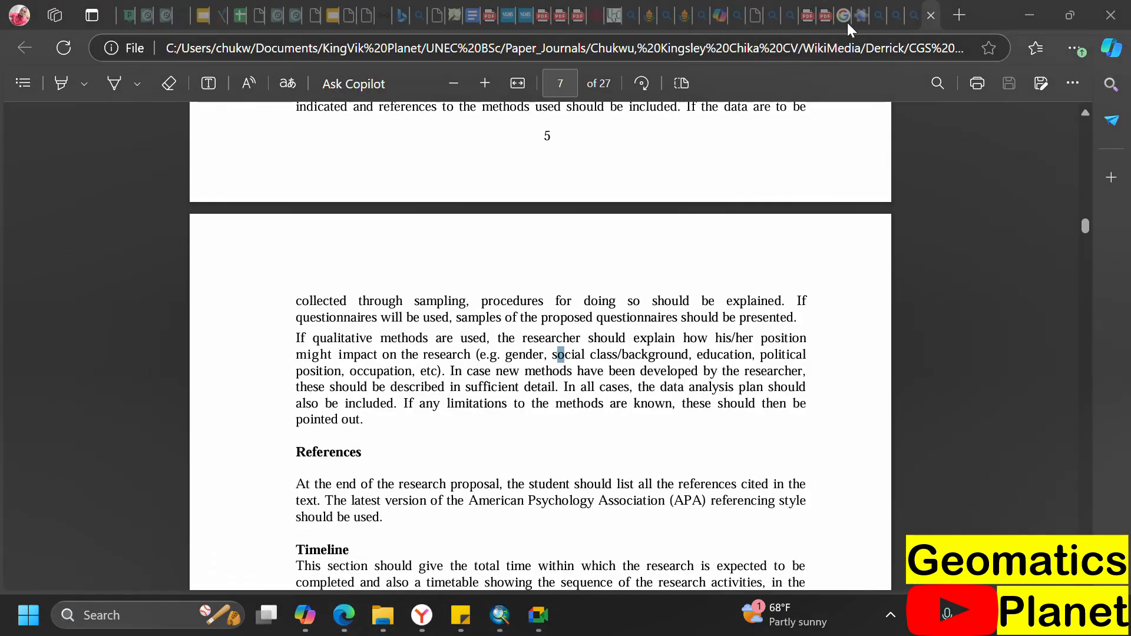
pyautogui.click(961, 20)
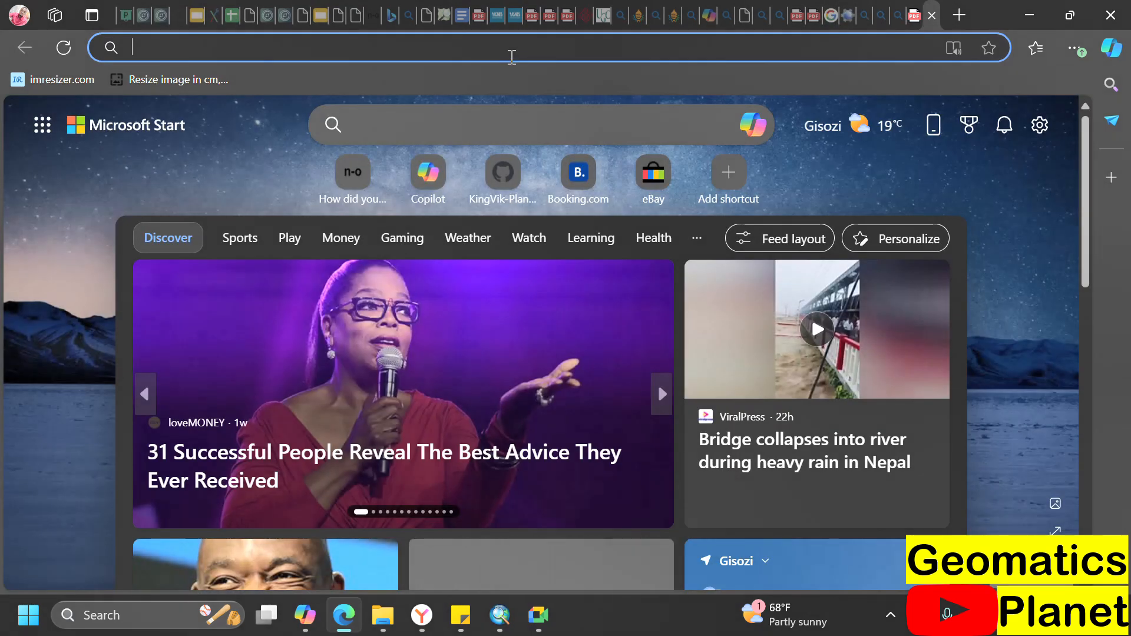
pyautogui.write('Principal ')
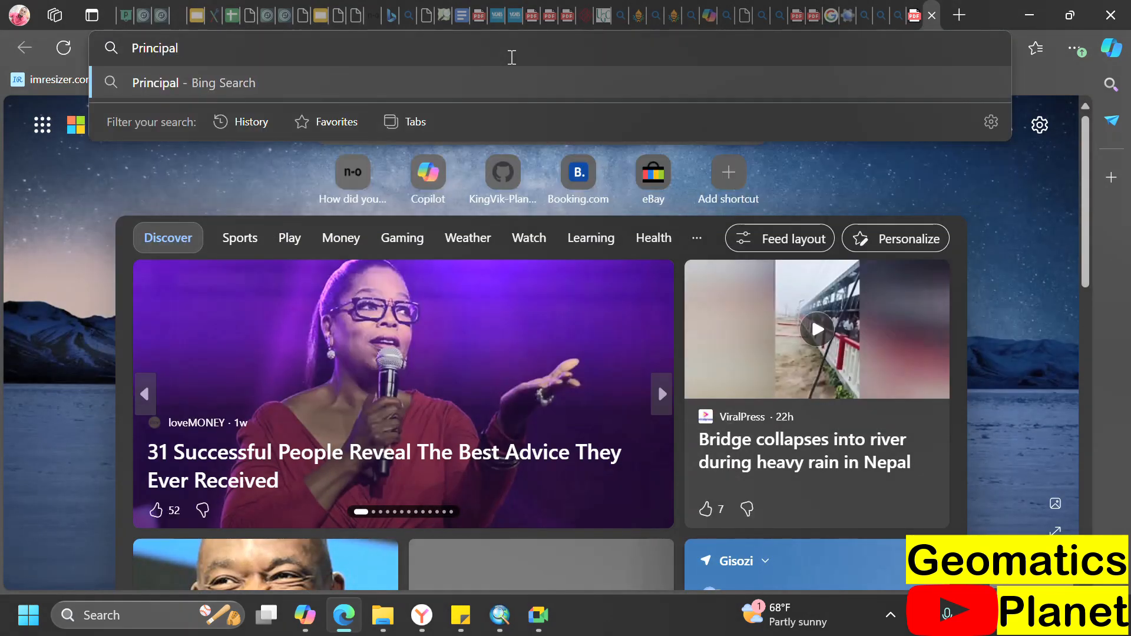
pyautogui.write('Compon')
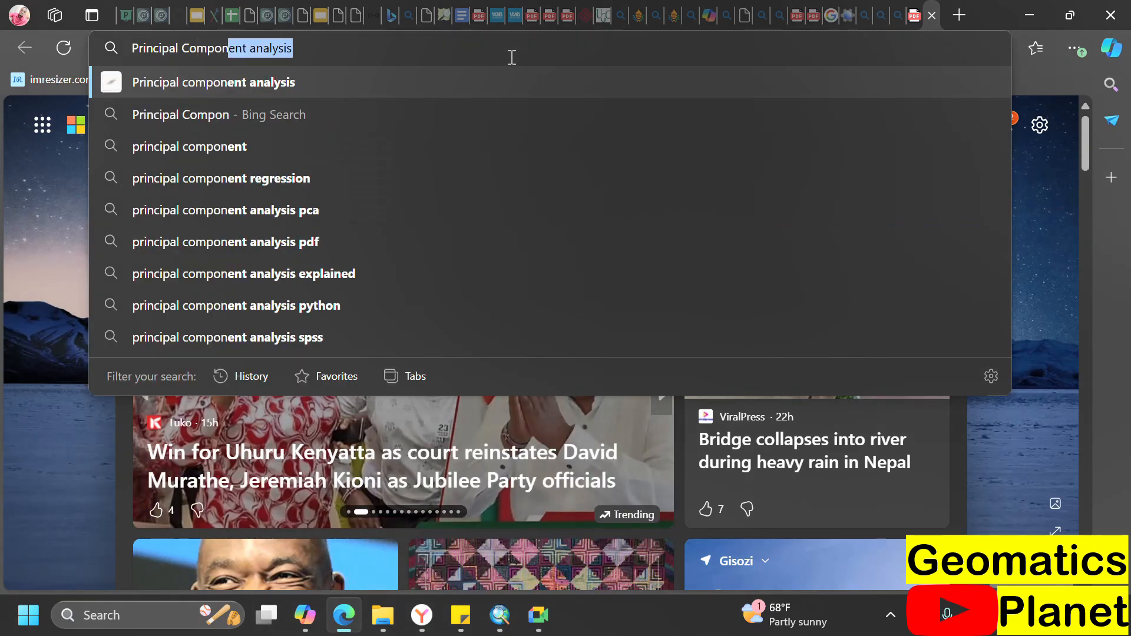
pyautogui.write('ent i')
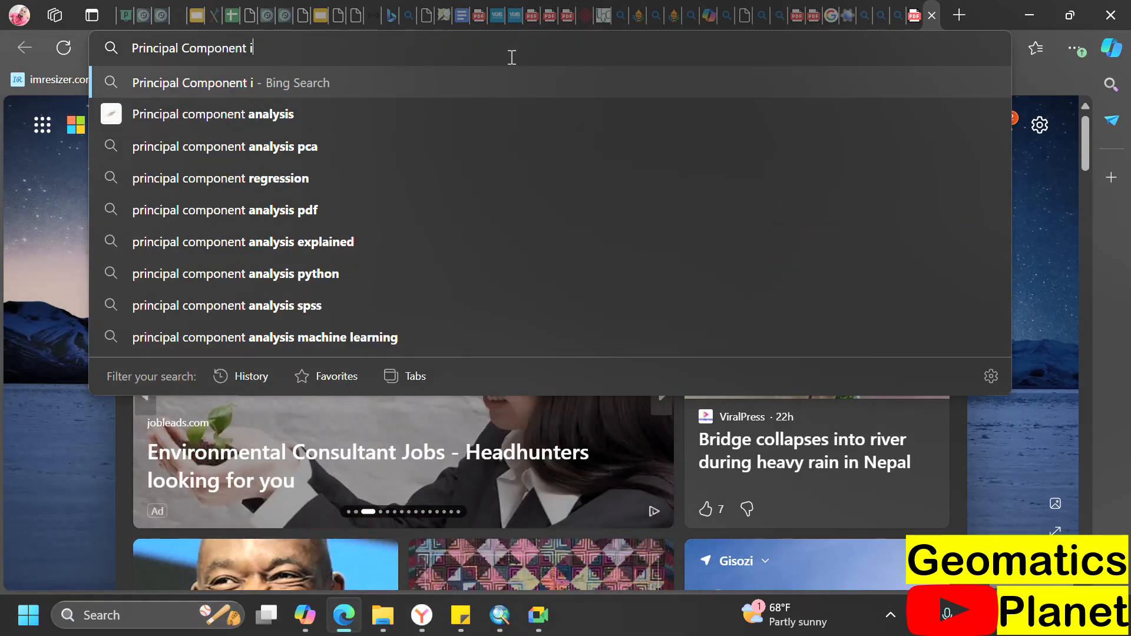
pyautogui.write('n ArcM')
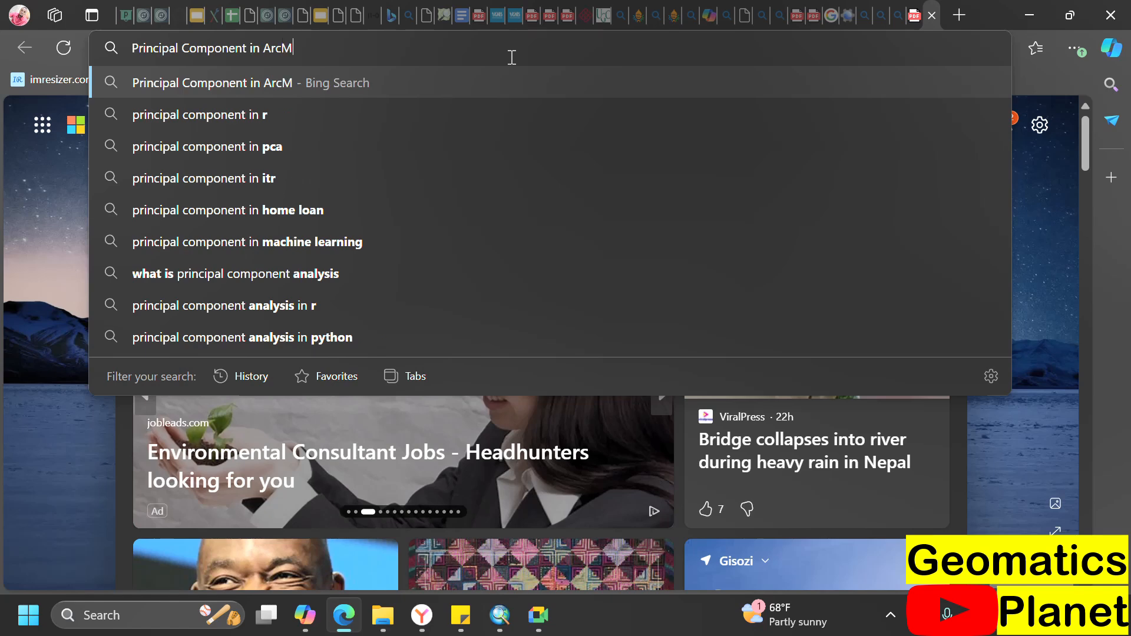
pyautogui.write('ap')
pyautogui.press('Return')
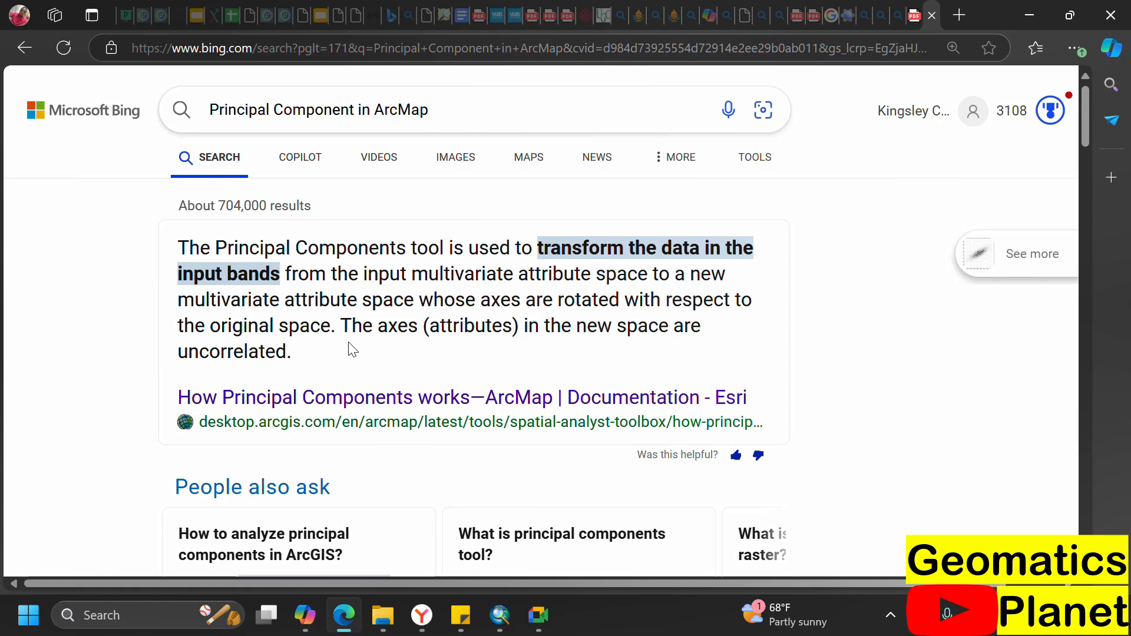
# - Look through the search results and open the gisgeography.com article on Principal Component Analysis
pyautogui.scroll(-5, 369, 324)
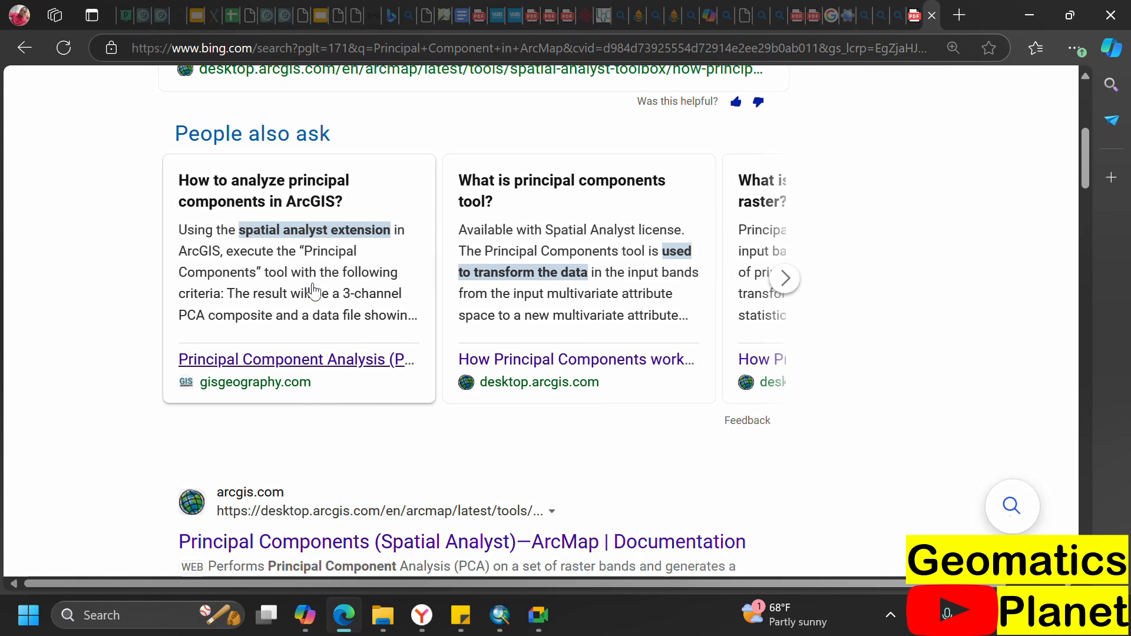
pyautogui.scroll(-1, 299, 323)
pyautogui.scroll(-2, 299, 322)
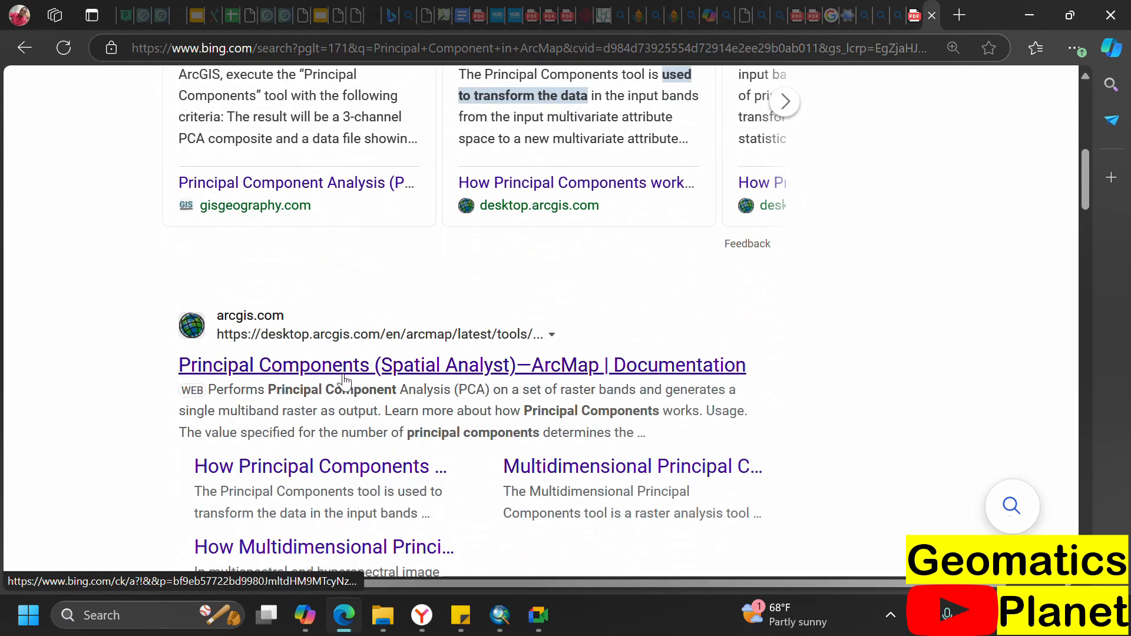
pyautogui.click(260, 186)
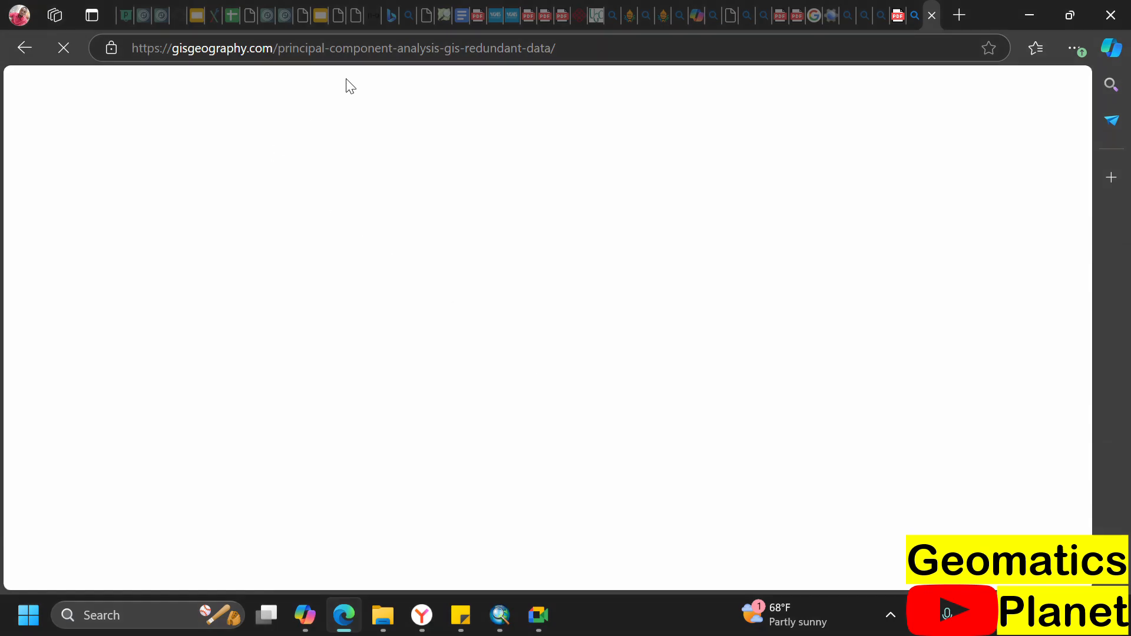
# - Read the article's explanation of PCA in GIS and its steps for Composite Bands, Principal Components and the components table
pyautogui.scroll(-2, 263, 439)
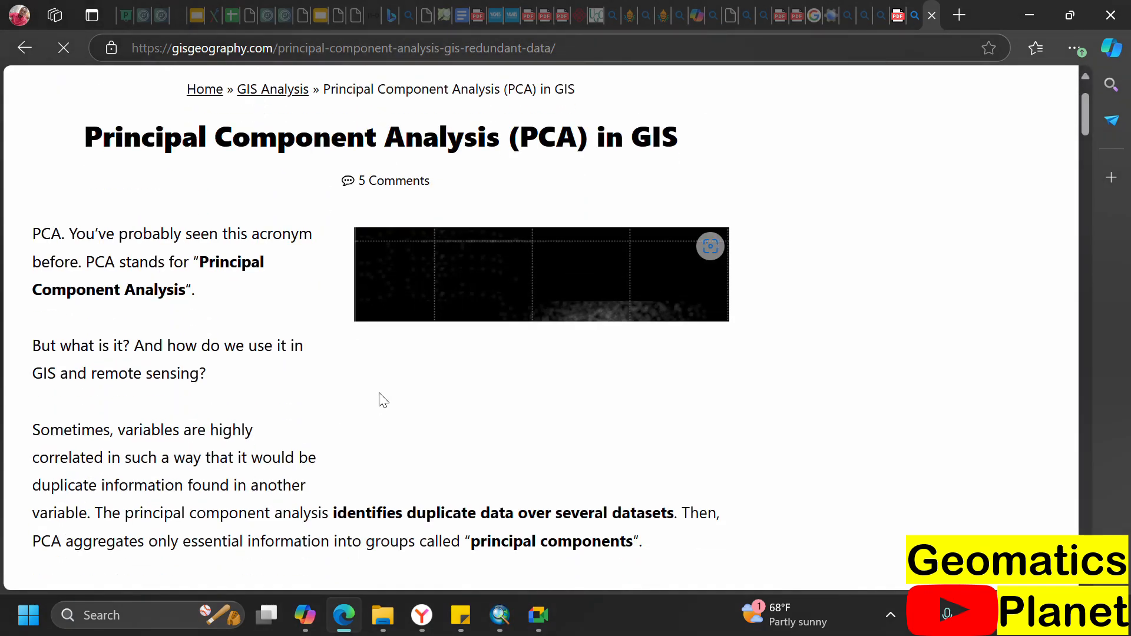
pyautogui.scroll(-6, 381, 401)
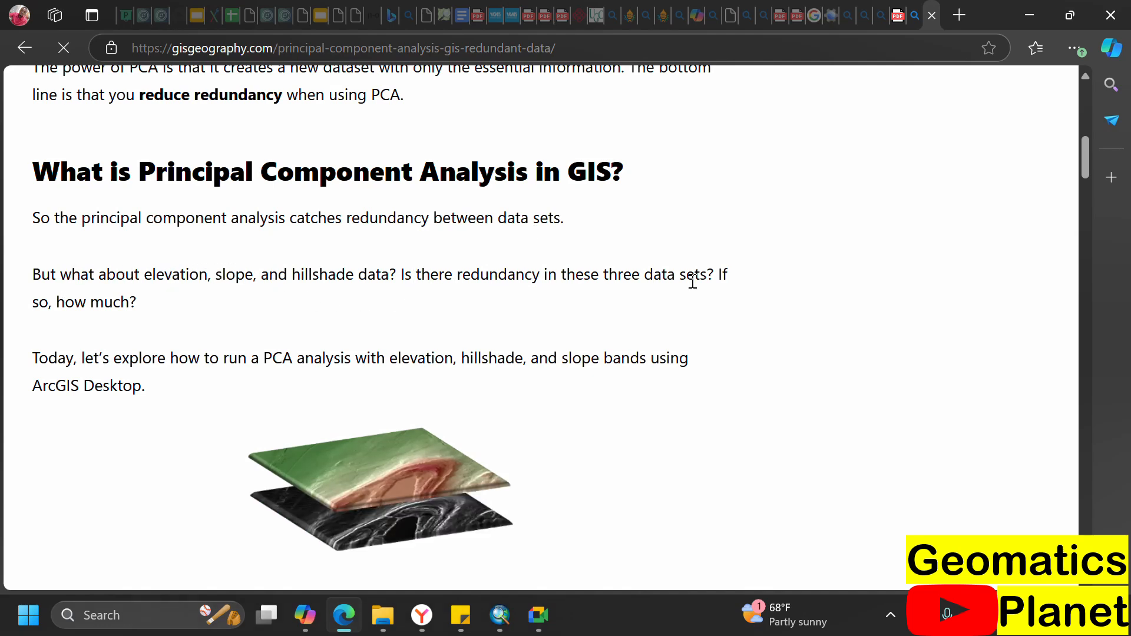
pyautogui.scroll(-5, 323, 321)
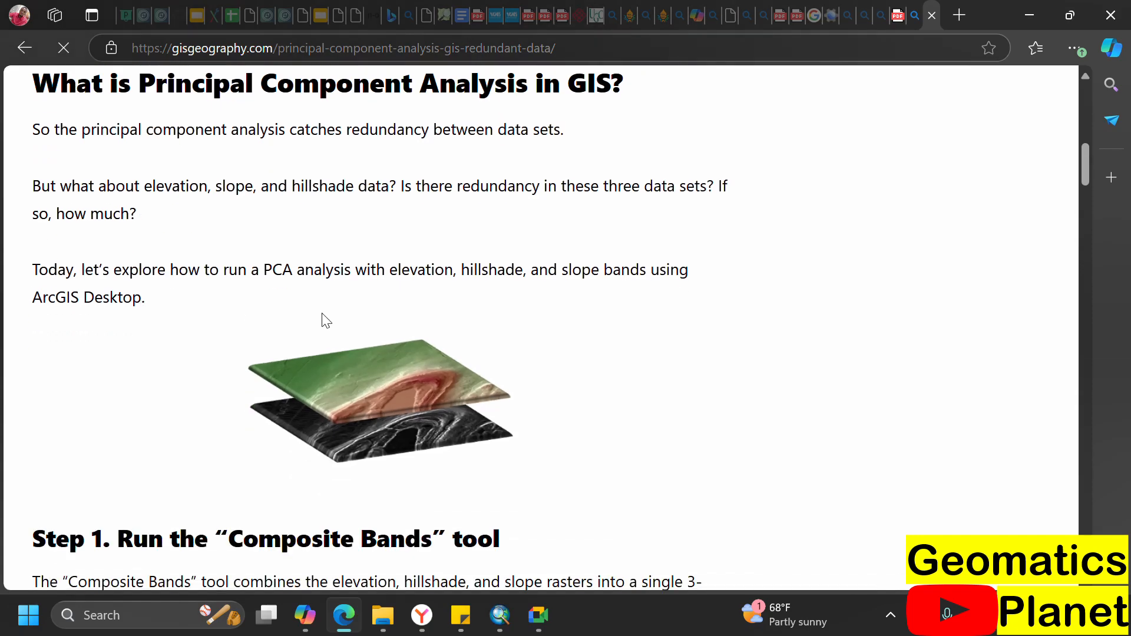
pyautogui.scroll(-3, 202, 304)
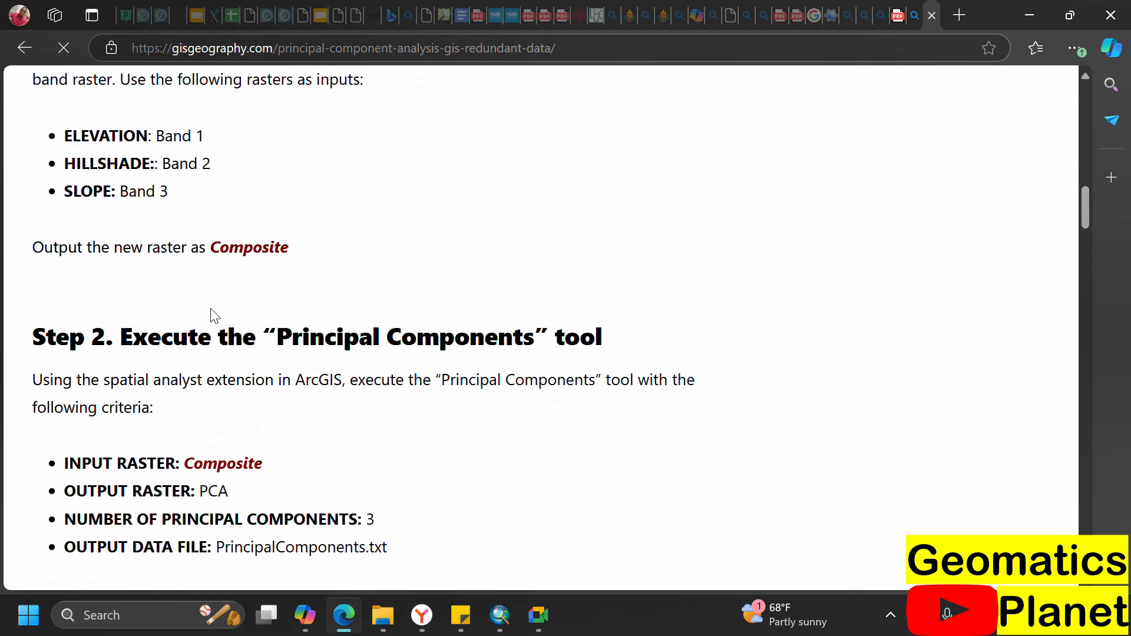
pyautogui.scroll(-3, 263, 311)
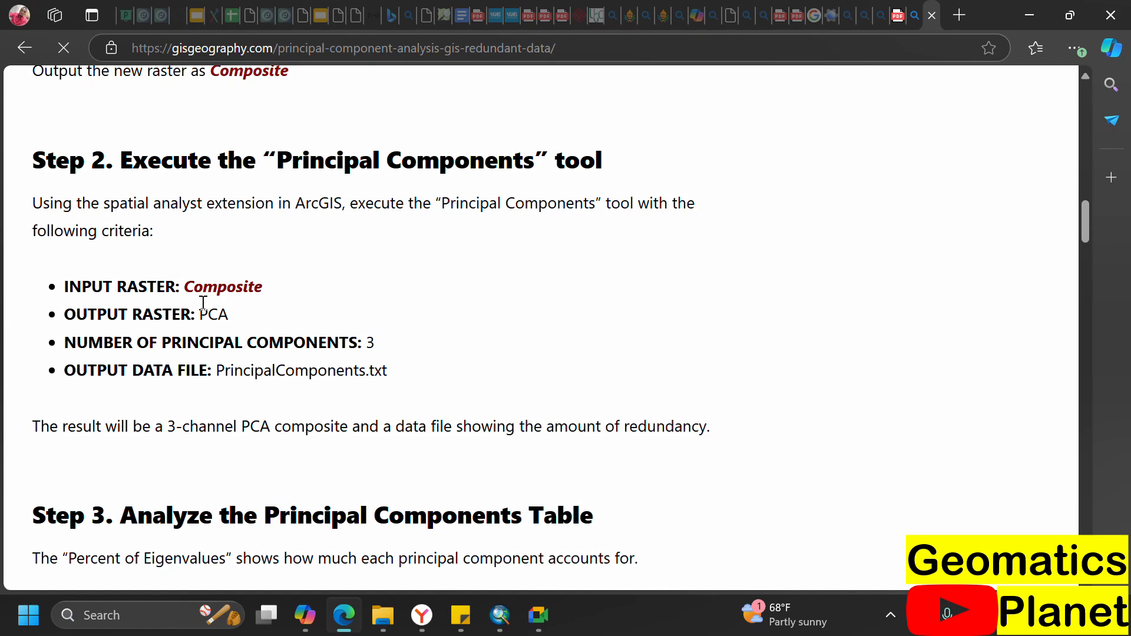
pyautogui.scroll(-5, 347, 368)
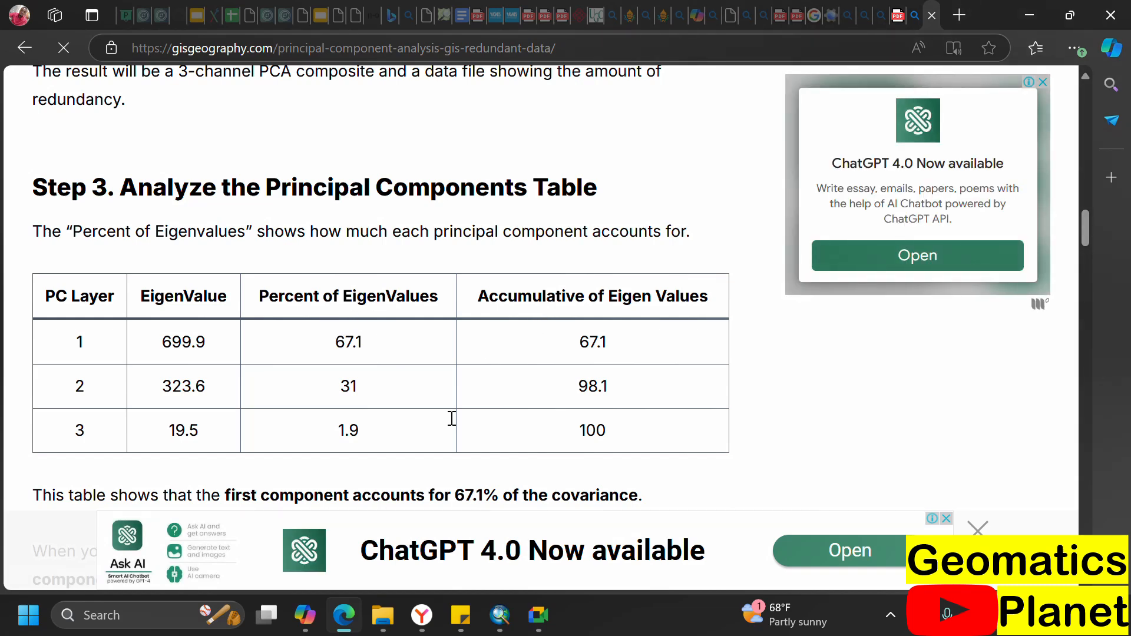
# - Read the article's section on using PCA in remote sensing, its summary and the reader comments
pyautogui.scroll(-10, 526, 464)
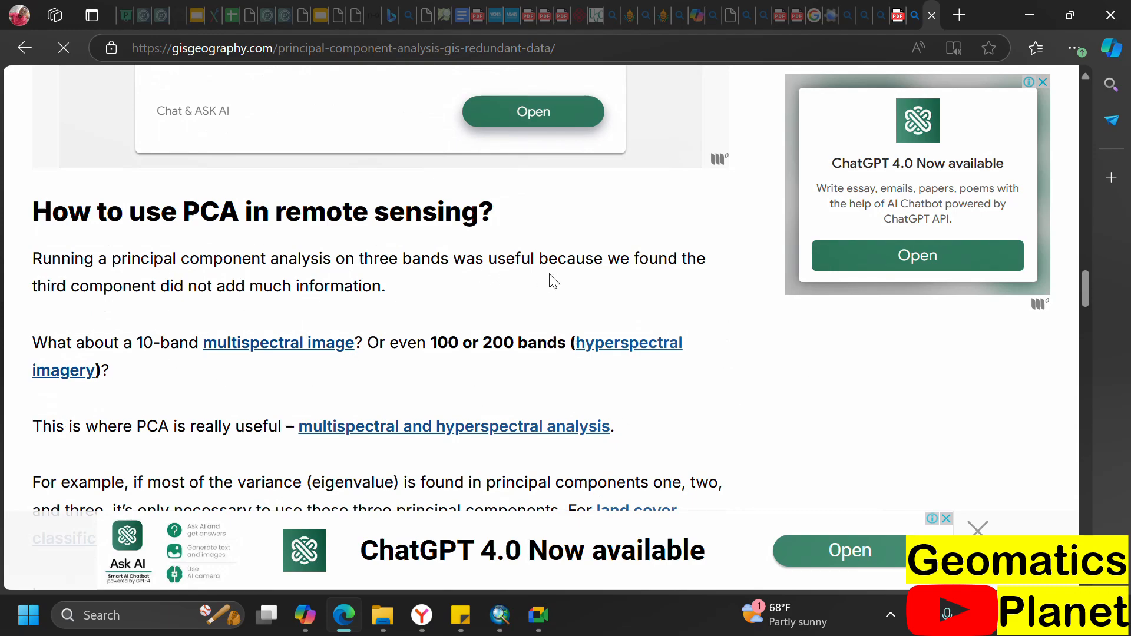
pyautogui.scroll(-3, 543, 295)
pyautogui.scroll(-3, 218, 357)
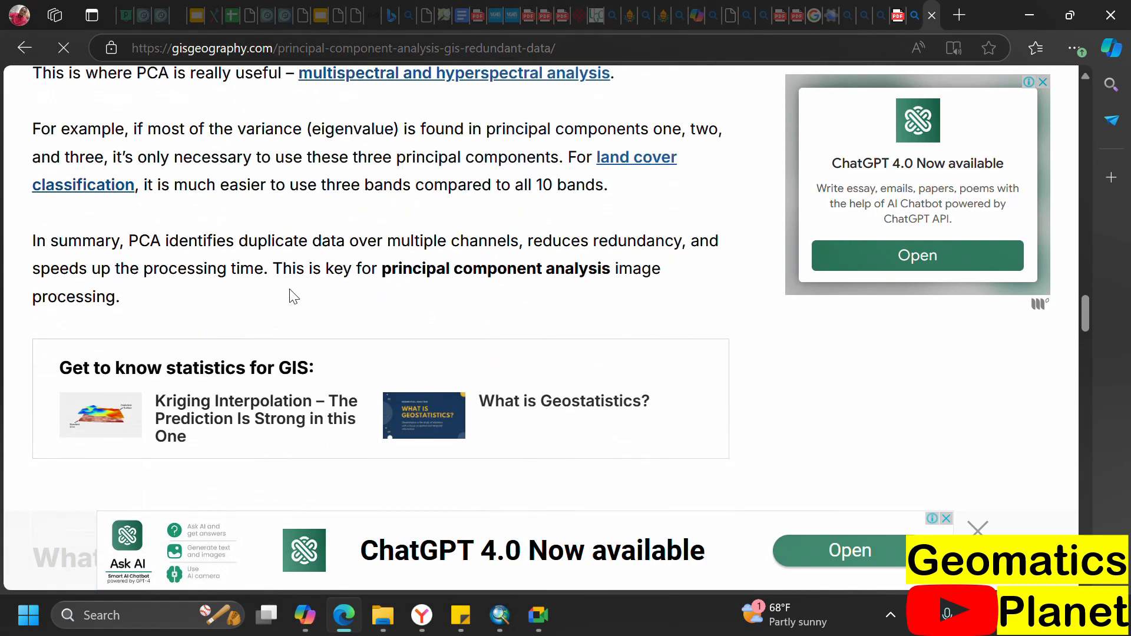
pyautogui.scroll(-8, 301, 283)
pyautogui.scroll(7, 468, 316)
pyautogui.scroll(-2, 338, 323)
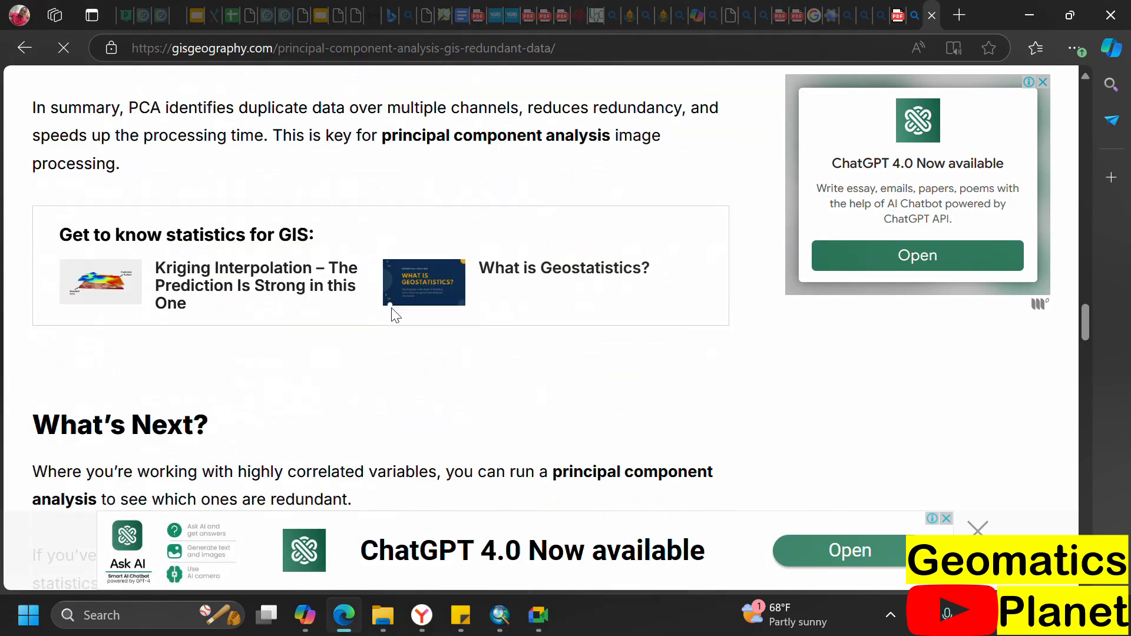
pyautogui.scroll(-18, 412, 336)
pyautogui.scroll(8, 424, 334)
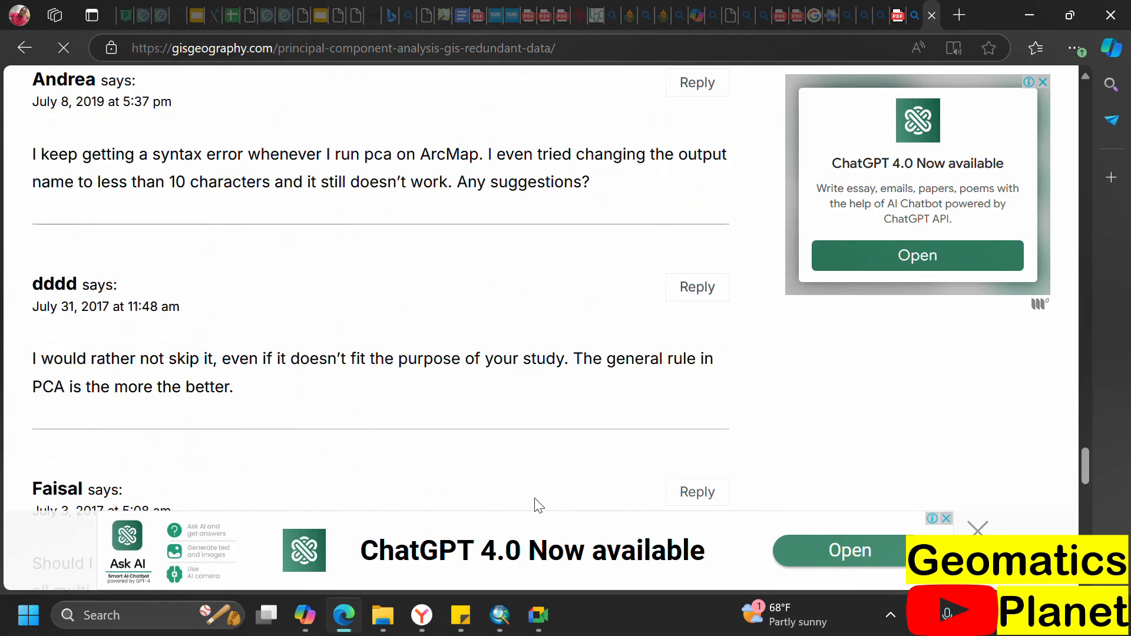
# - Return to ArcMap and compare the full 2024 and 2014 scenes by switching the 2024 composite off and on
pyautogui.click(499, 615)
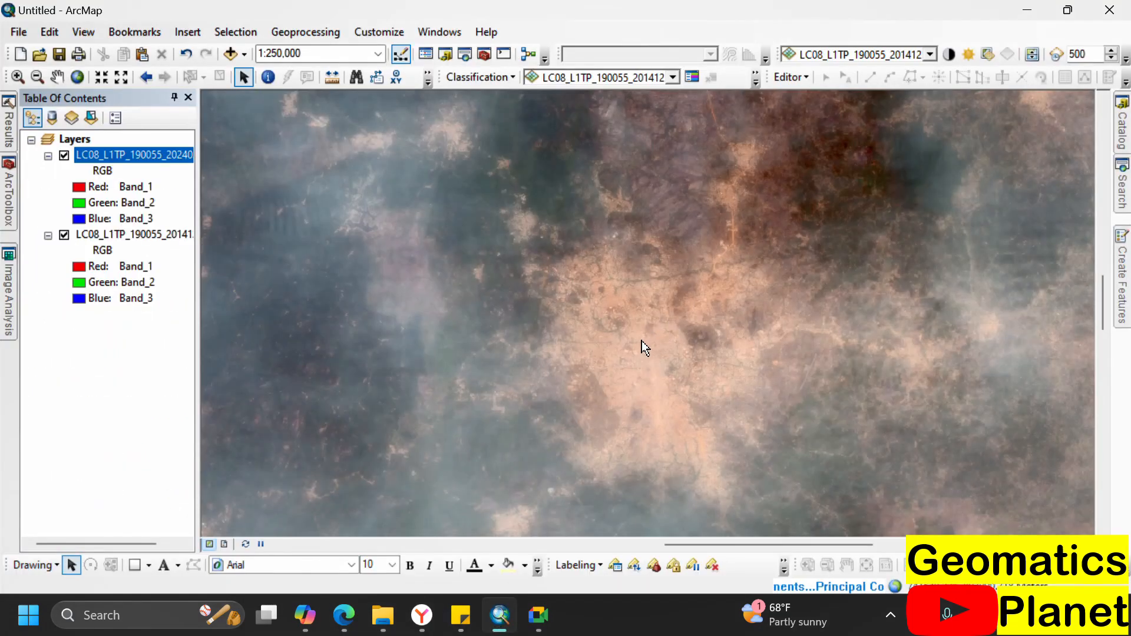
pyautogui.scroll(-3, 545, 345)
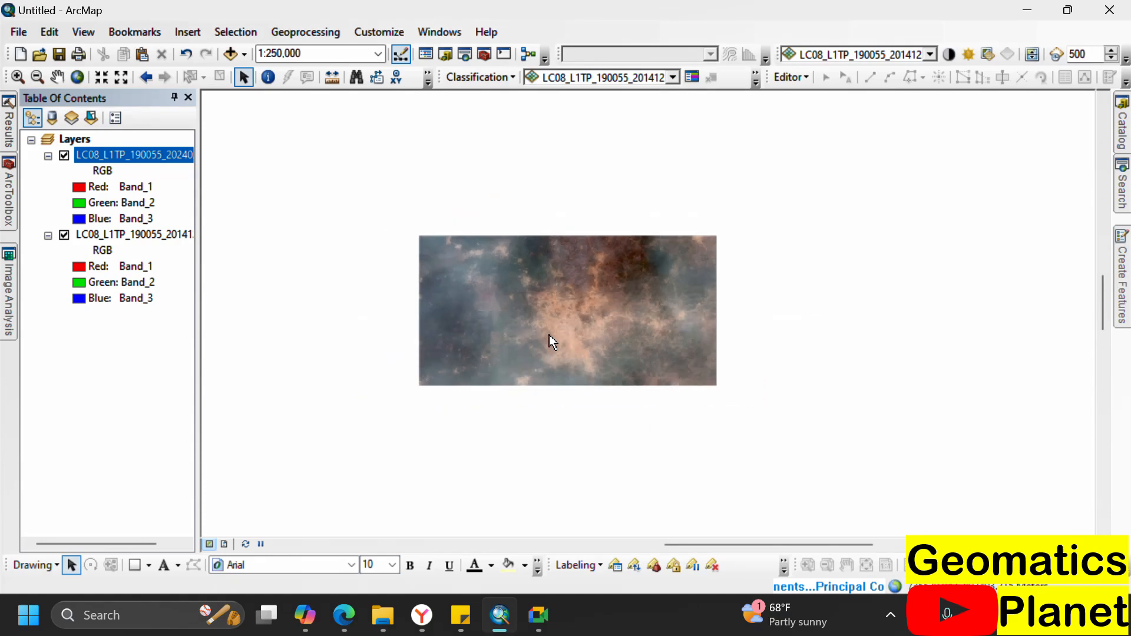
pyautogui.scroll(3, 550, 335)
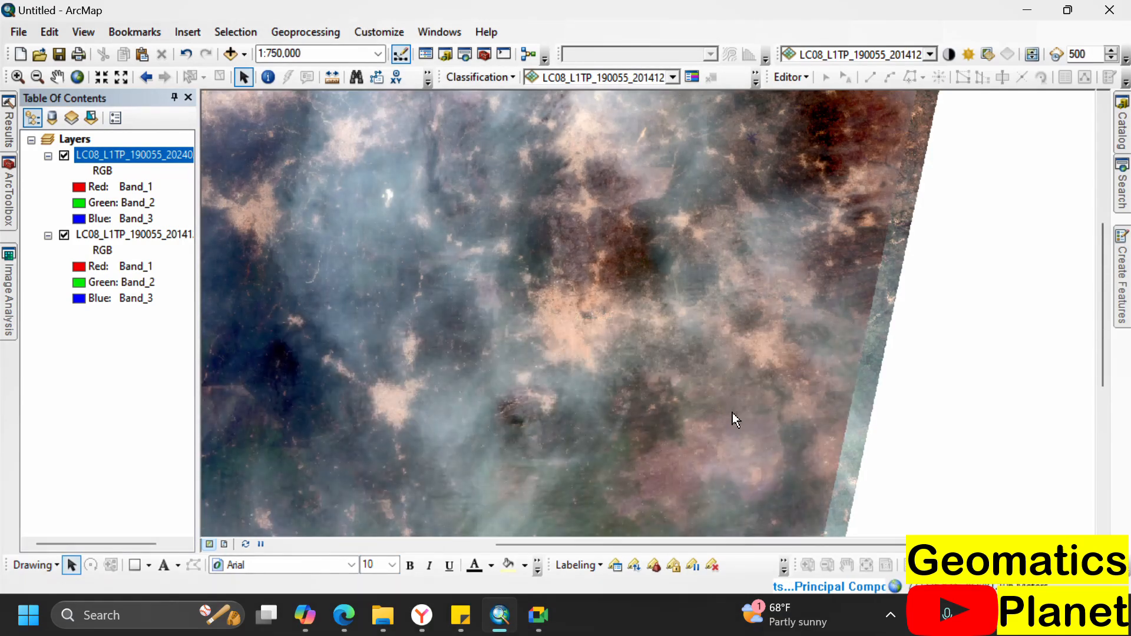
pyautogui.scroll(-2, 806, 429)
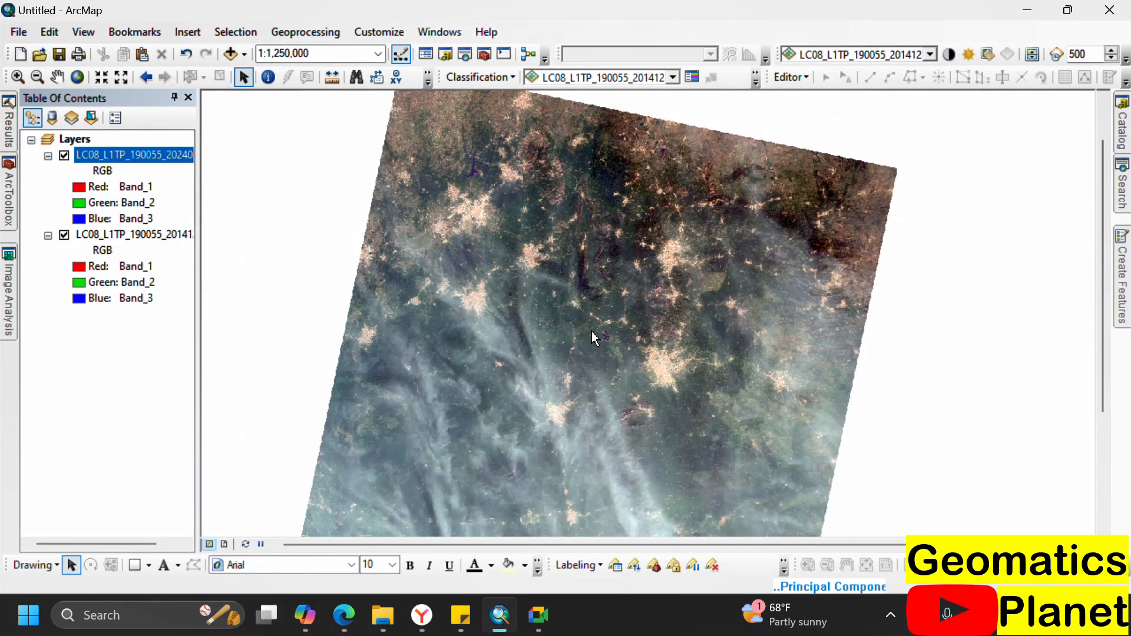
pyautogui.scroll(1, 613, 334)
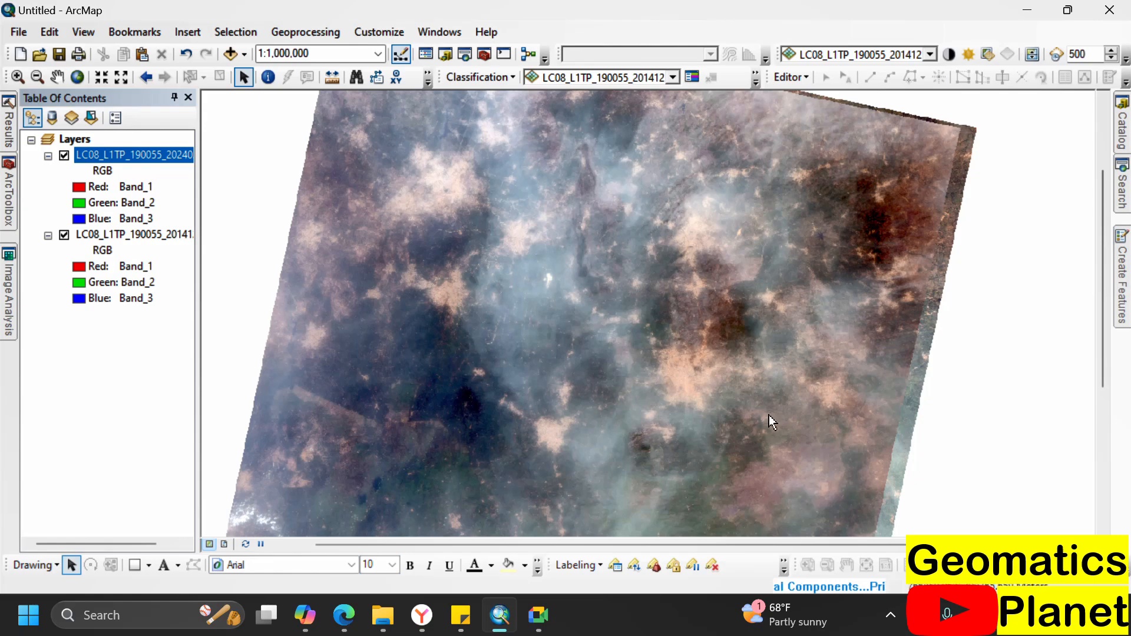
pyautogui.click(64, 156)
pyautogui.click(64, 156)
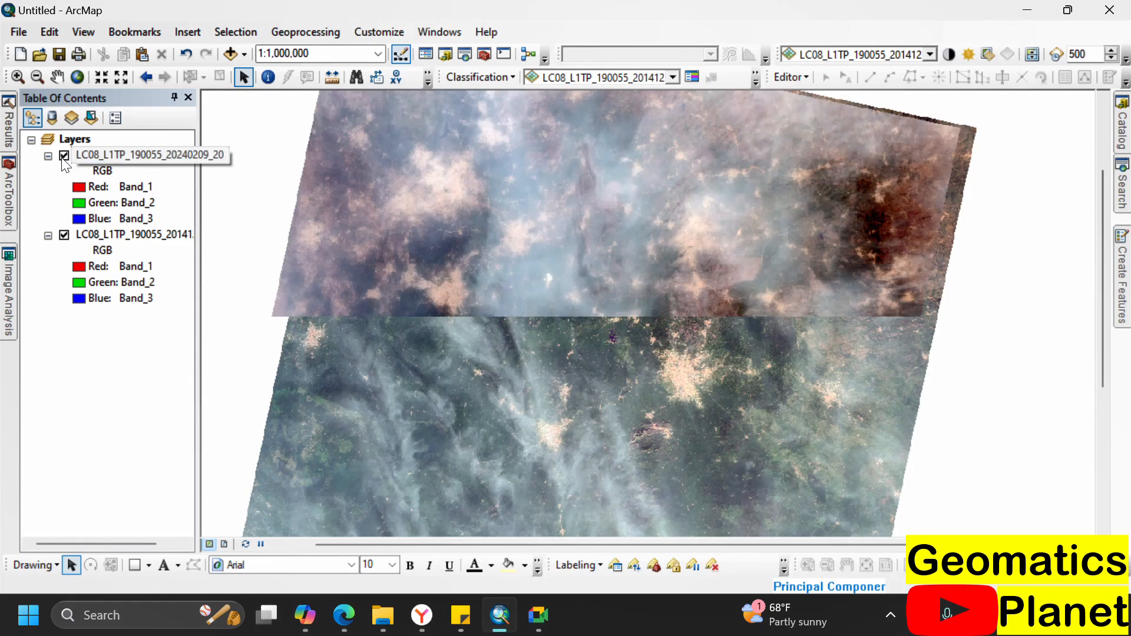
pyautogui.click(118, 155)
# - Compare the two composites around the large water body by toggling the 2024 layer repeatedly, leaving it hidden to view the 2014 image
pyautogui.scroll(10, 448, 112)
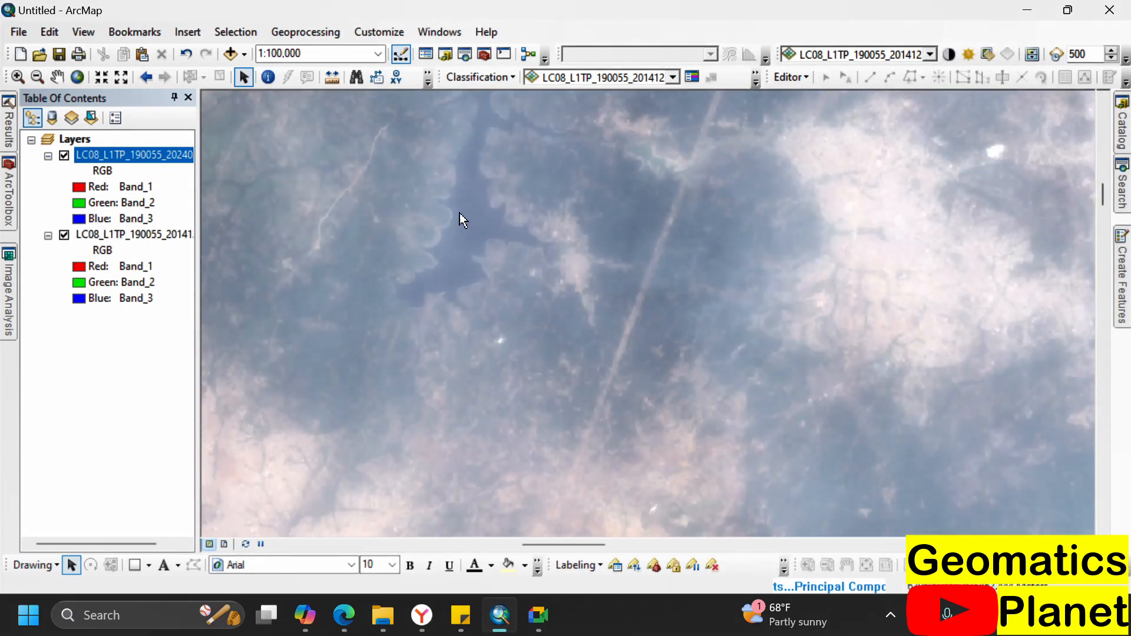
pyautogui.scroll(6, 454, 200)
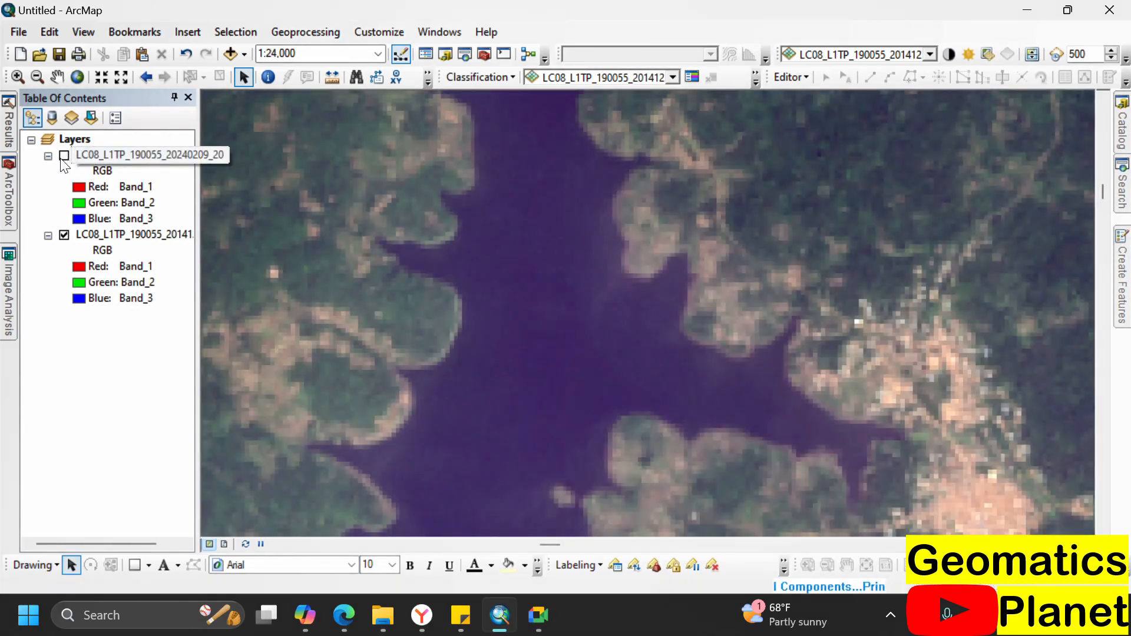
pyautogui.click(64, 155)
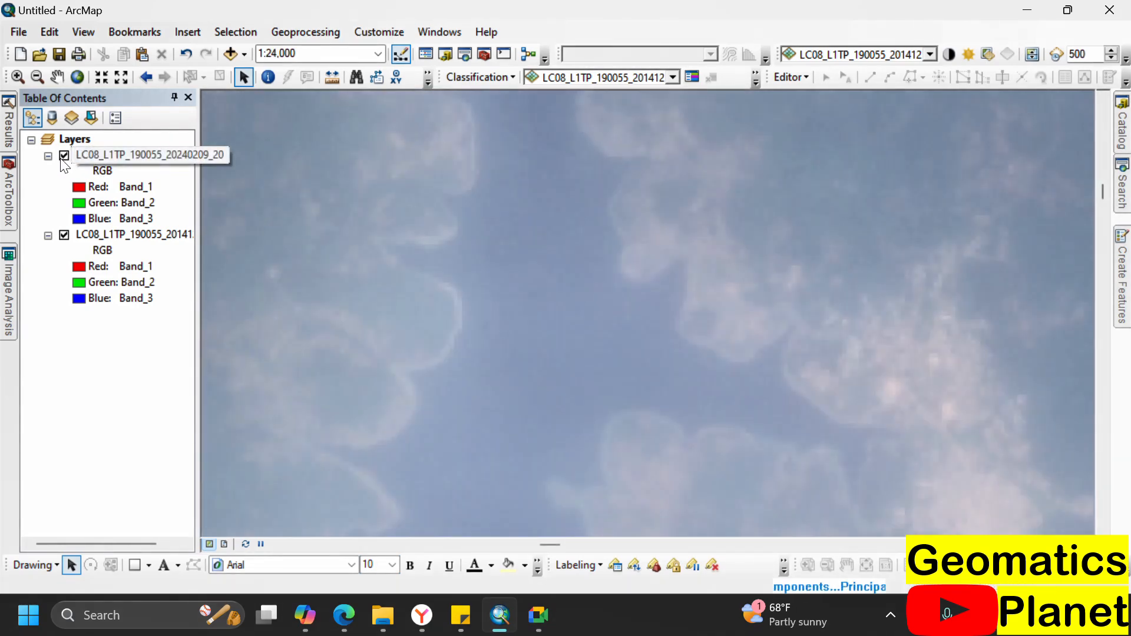
pyautogui.click(64, 156)
pyautogui.click(65, 156)
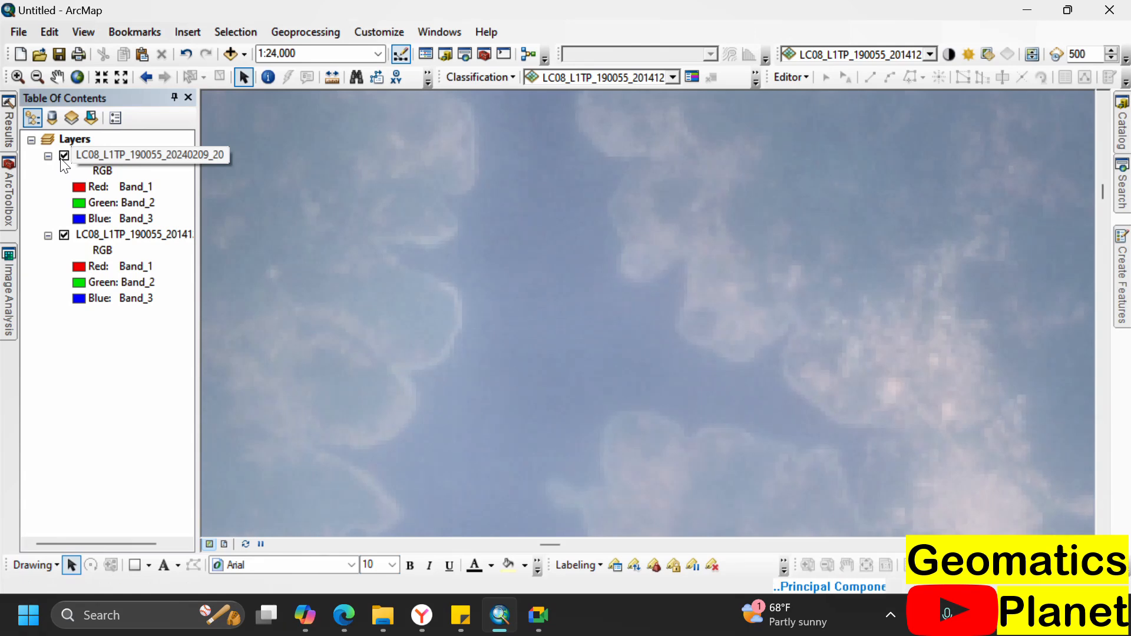
pyautogui.click(65, 155)
pyautogui.click(65, 156)
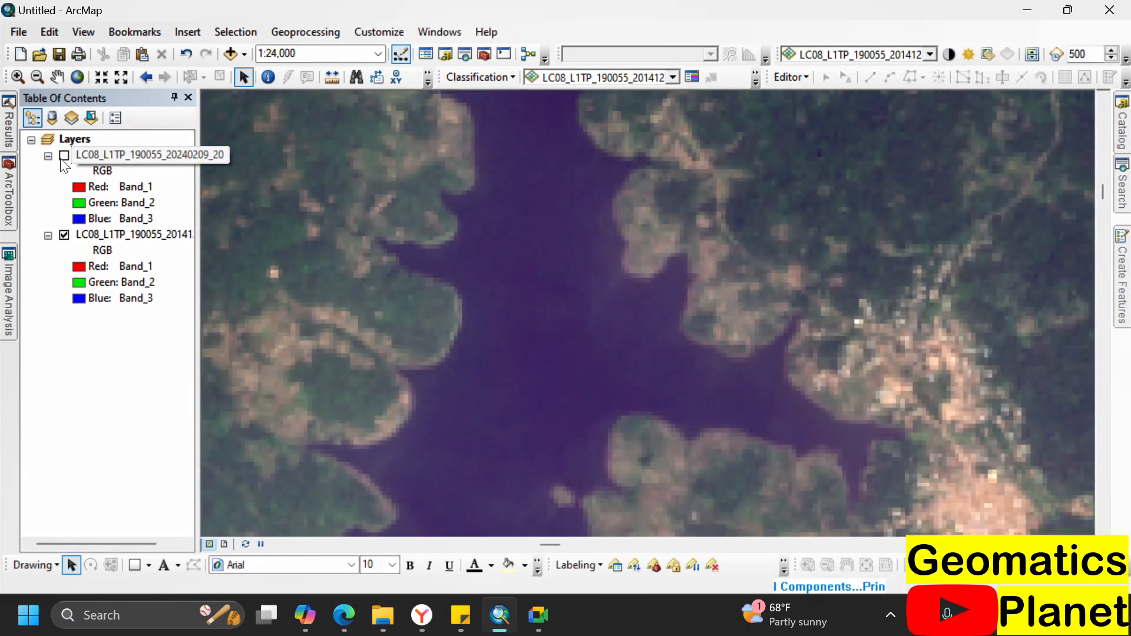
pyautogui.click(65, 156)
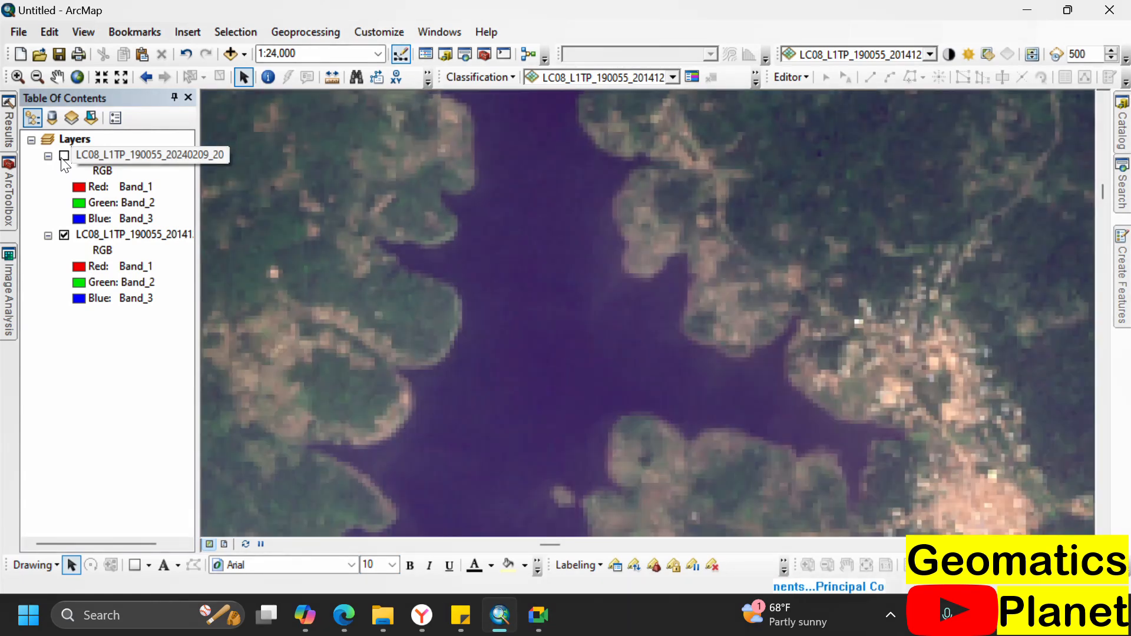
pyautogui.click(62, 159)
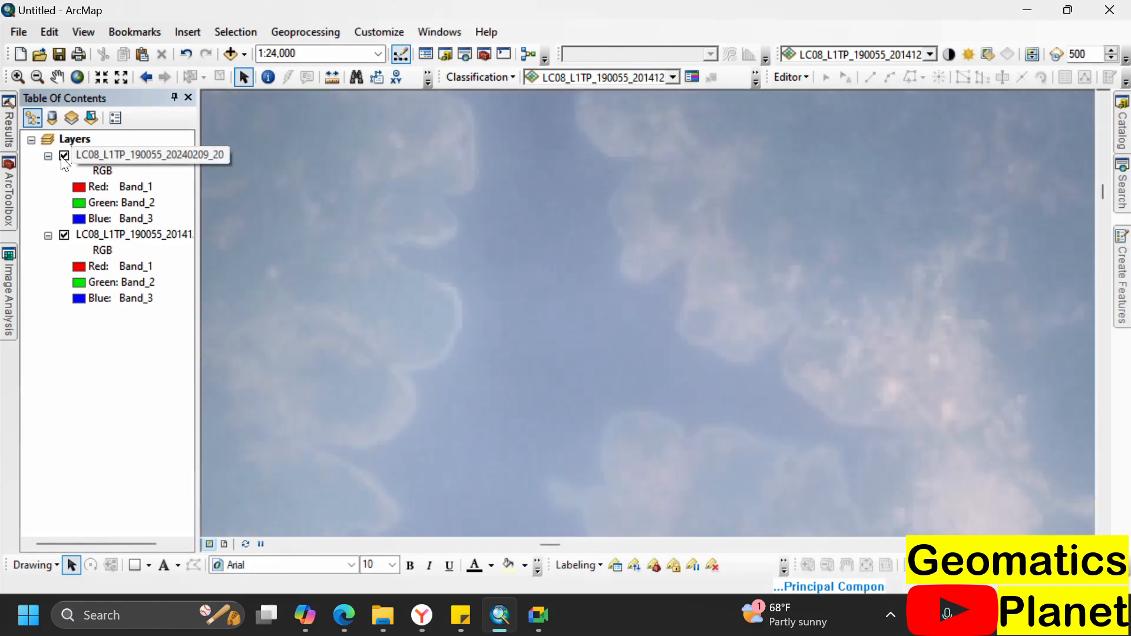
pyautogui.click(64, 156)
pyautogui.click(134, 154)
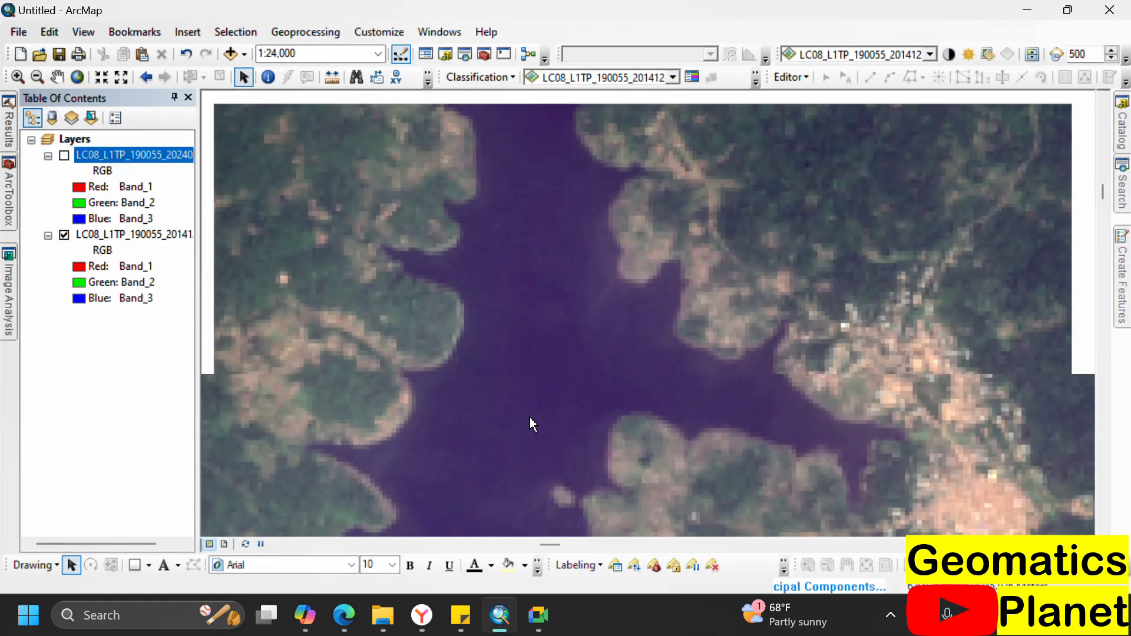
pyautogui.scroll(-4, 529, 417)
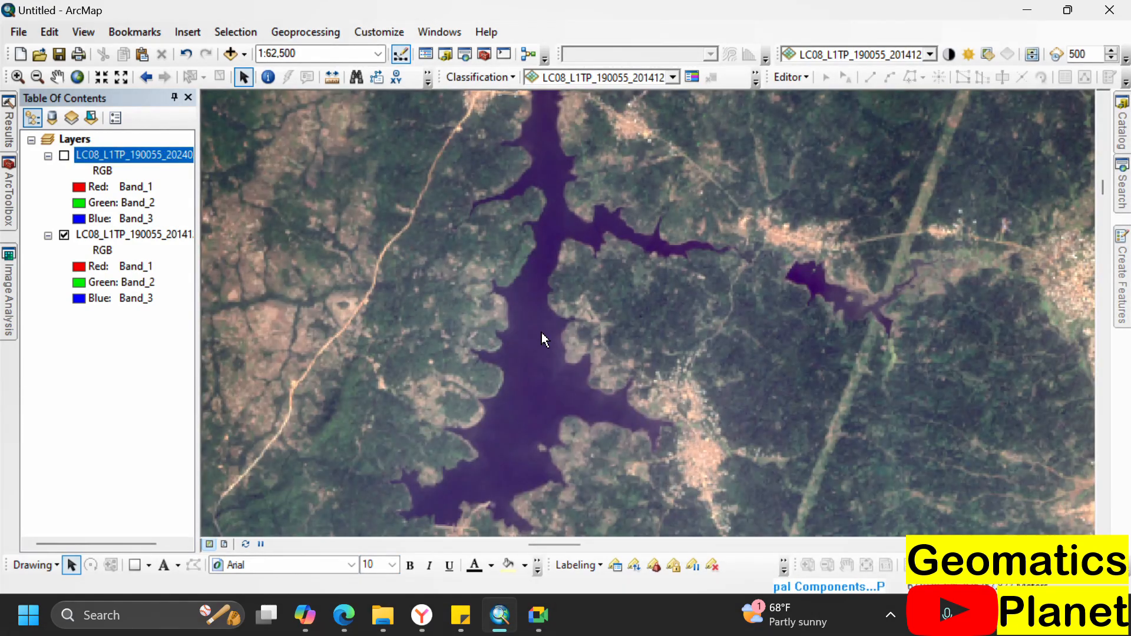
# - Compare the 2024 and 2014 composites over the reservoir and its eastern arm by switching the 2024 layer, leaving only the 2014 image displayed
pyautogui.scroll(-2, 755, 309)
pyautogui.scroll(3, 775, 291)
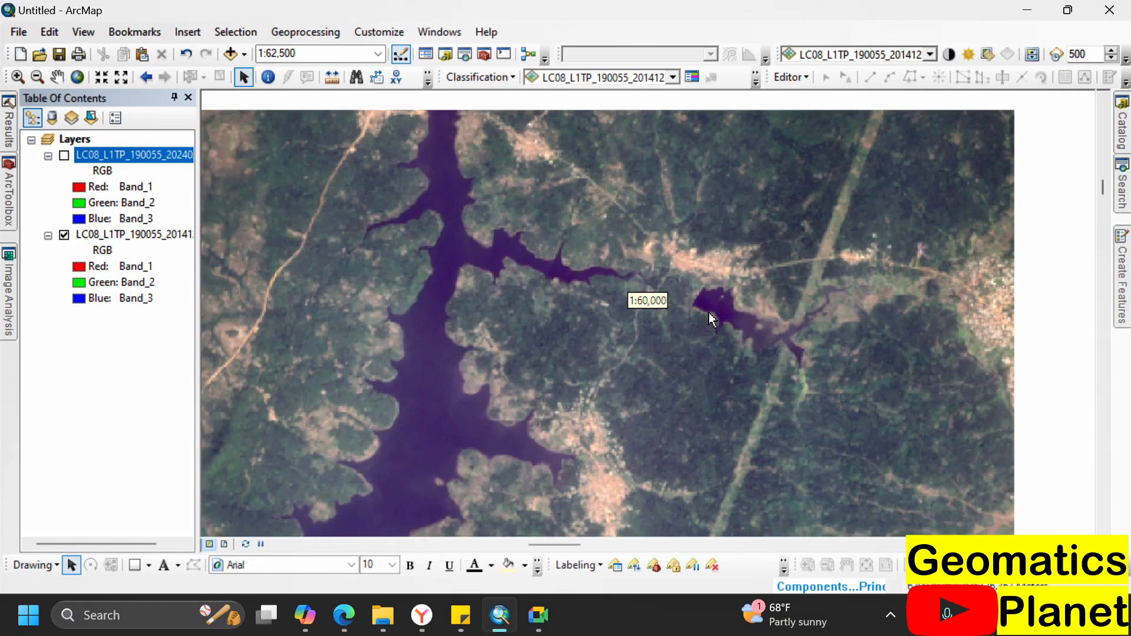
pyautogui.click(64, 156)
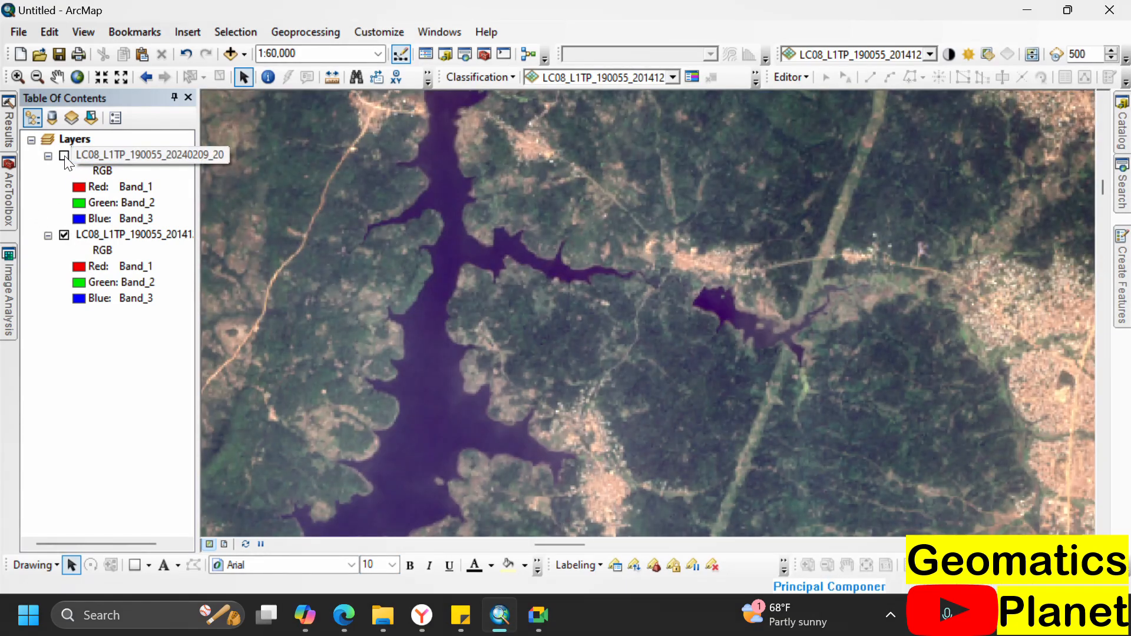
pyautogui.click(76, 157)
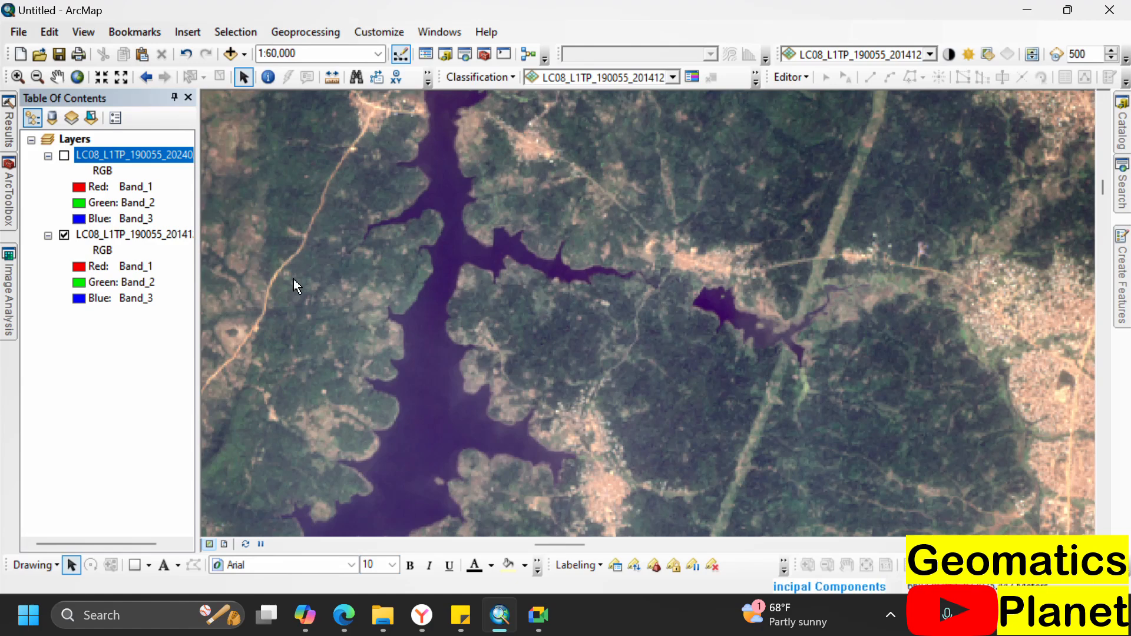
# - Examine the 2014 composite across the scene, from the northern rocky hills to the haze-covered settlements in the south
pyautogui.scroll(5, 299, 242)
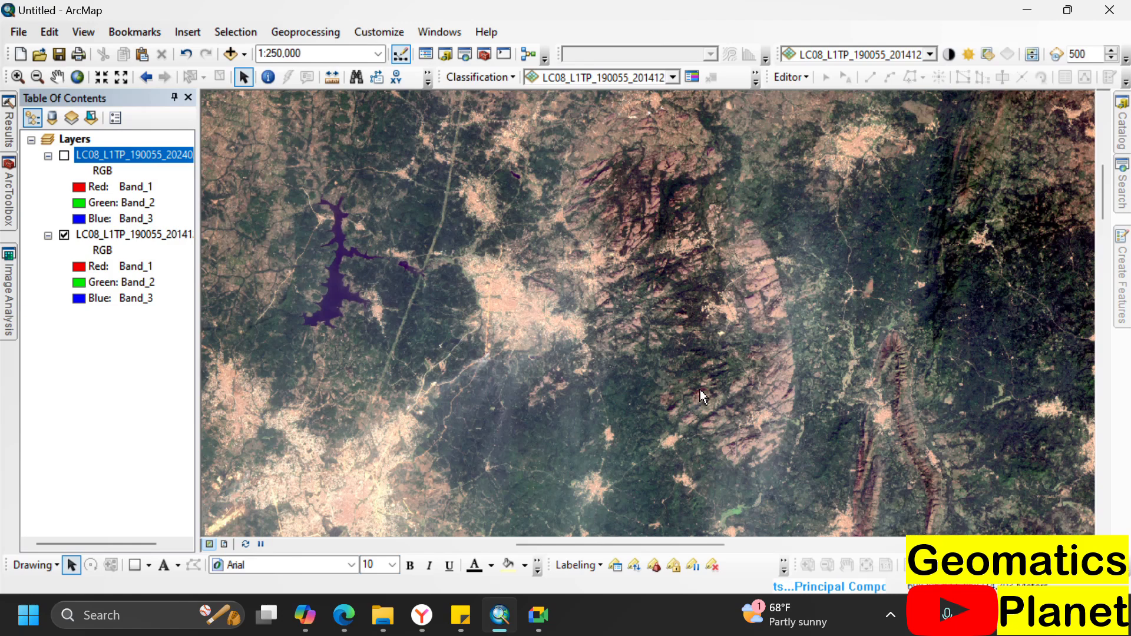
pyautogui.scroll(-3, 740, 395)
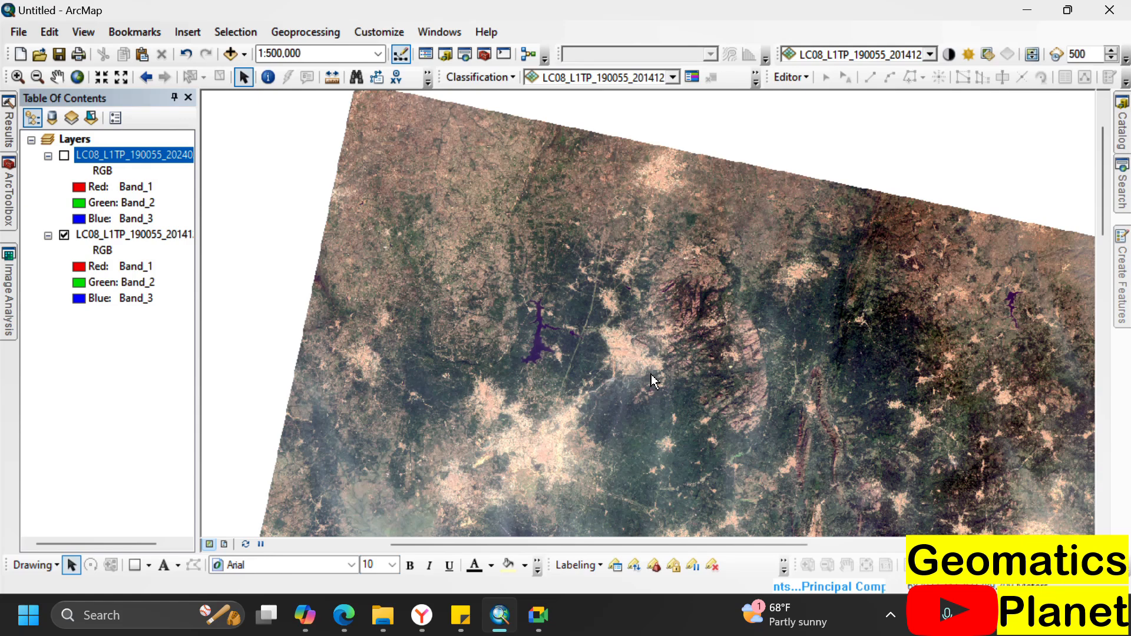
pyautogui.scroll(-3, 548, 262)
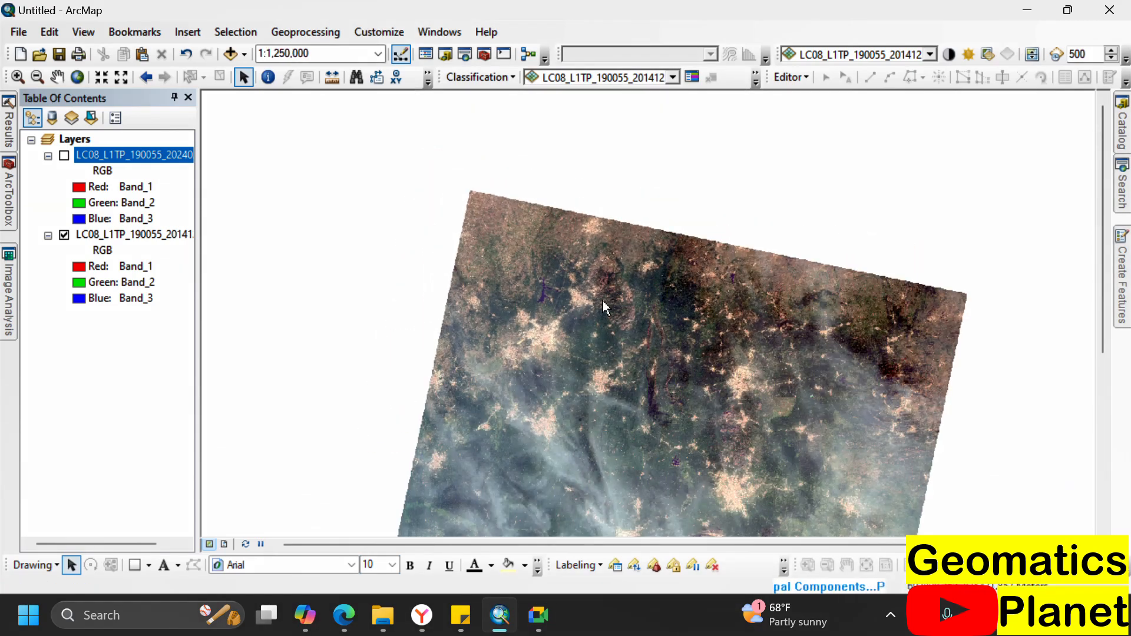
pyautogui.scroll(-2, 602, 300)
pyautogui.scroll(4, 656, 450)
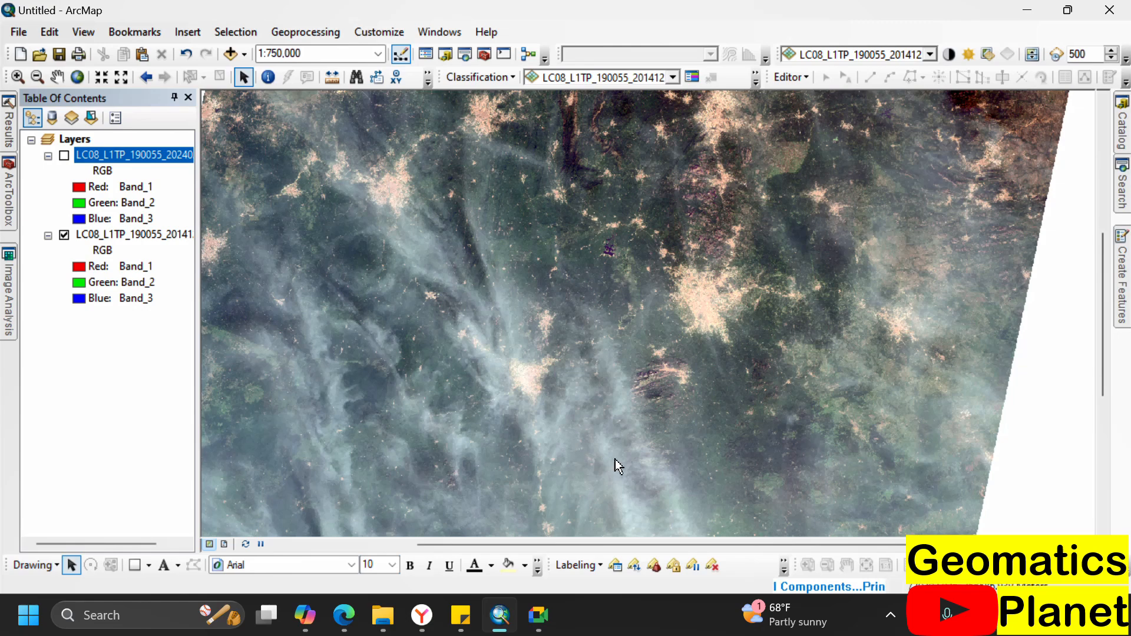
pyautogui.scroll(5, 512, 383)
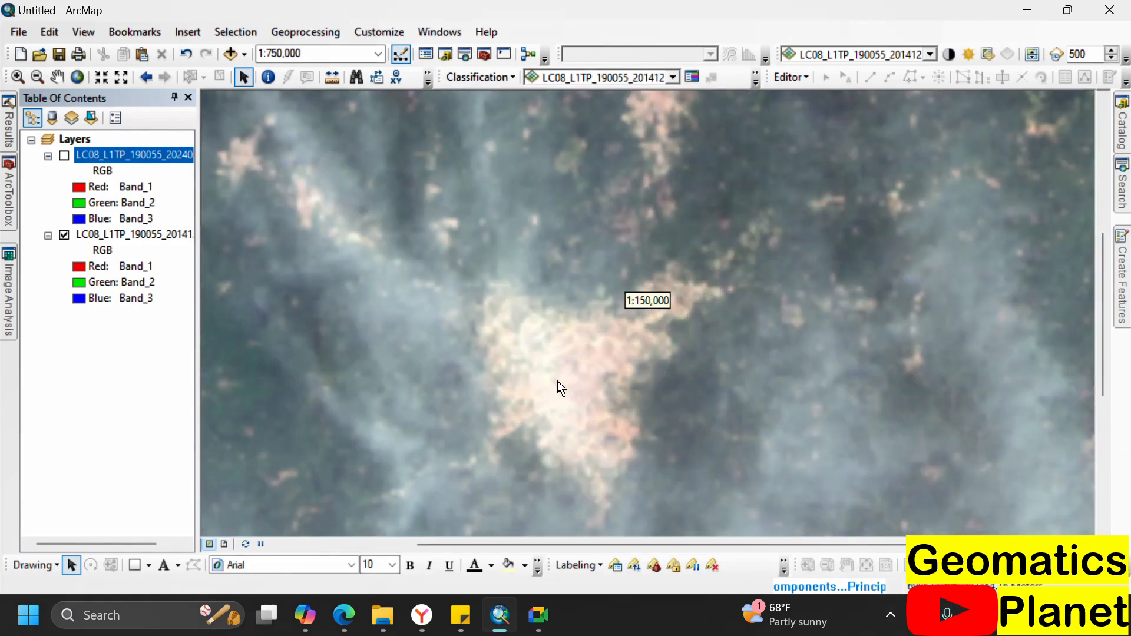
pyautogui.scroll(3, 578, 429)
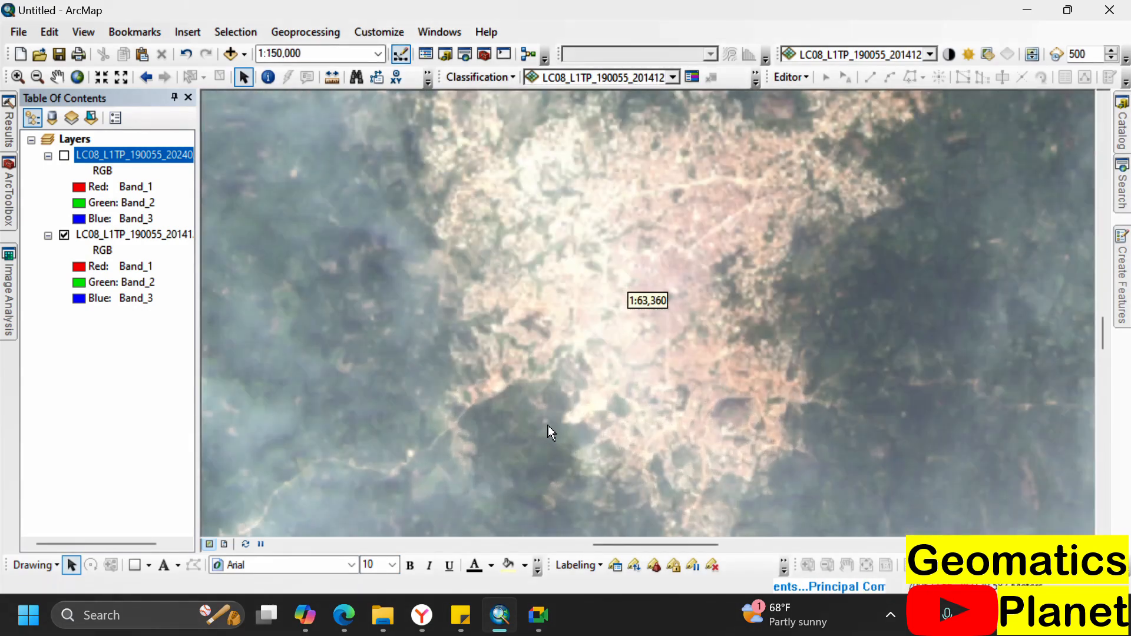
pyautogui.scroll(-6, 576, 432)
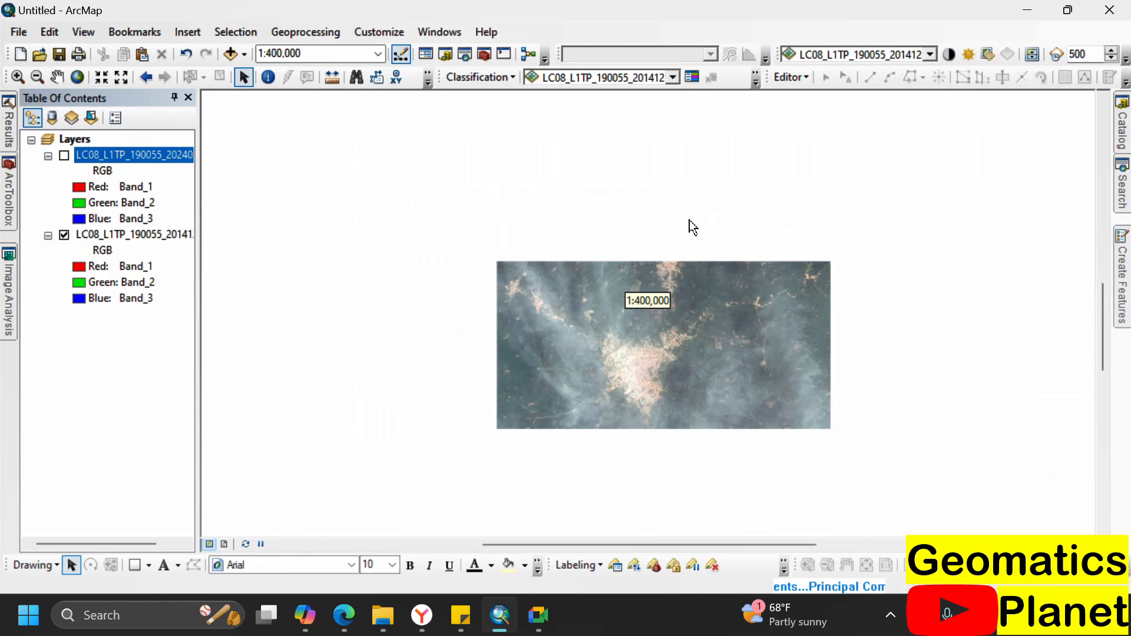
pyautogui.scroll(-1, 625, 407)
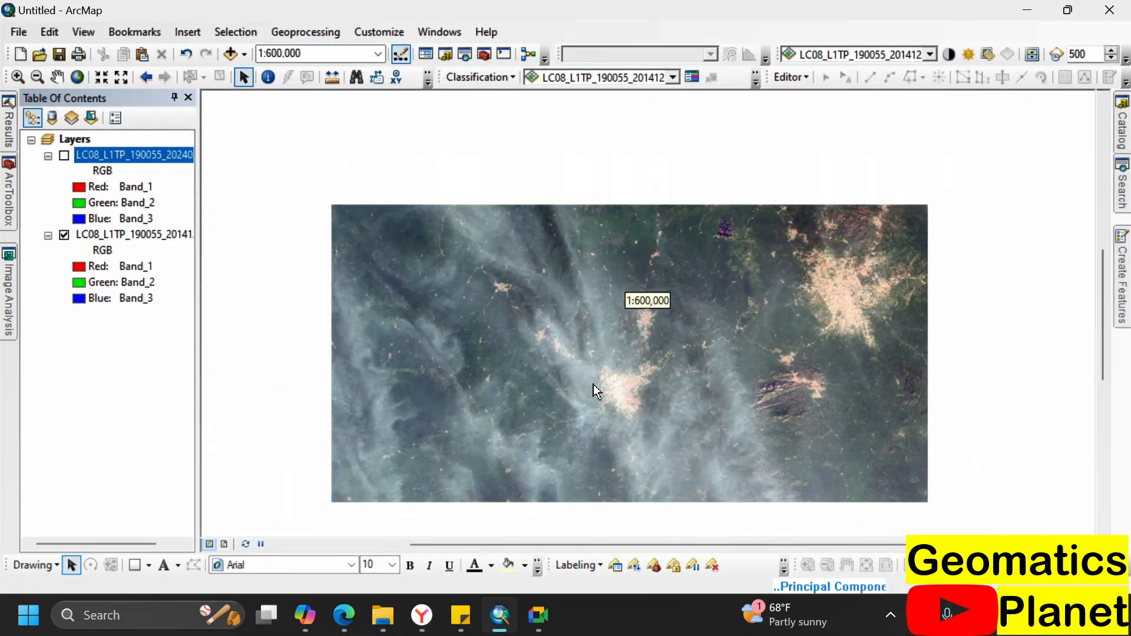
pyautogui.scroll(-1, 593, 385)
pyautogui.scroll(2, 800, 256)
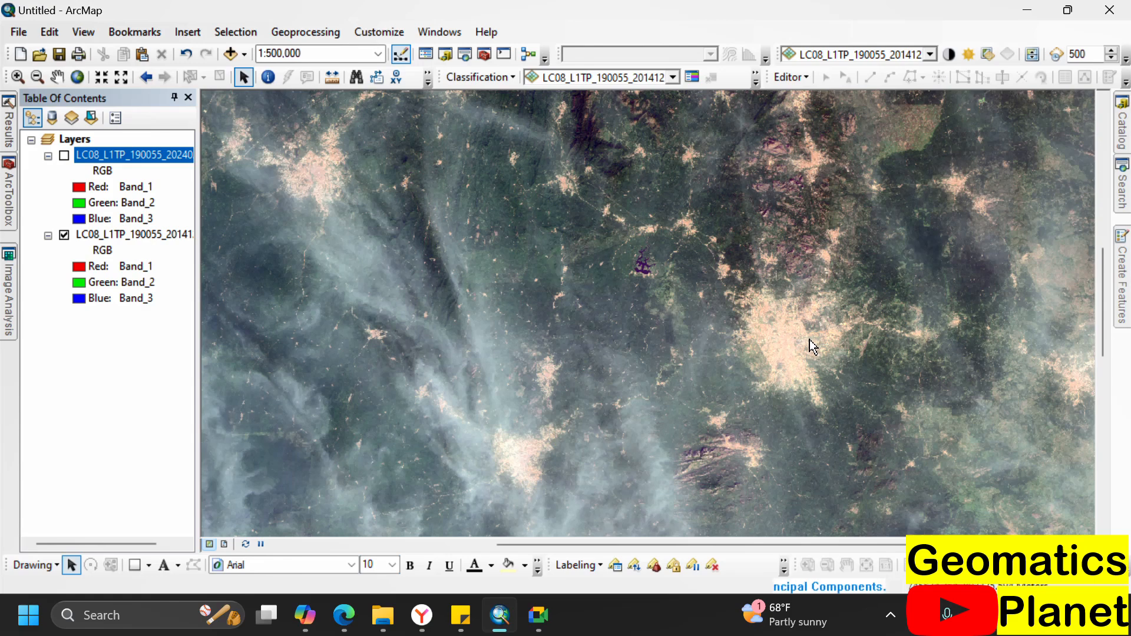
pyautogui.scroll(-1, 792, 405)
pyautogui.scroll(-2, 634, 448)
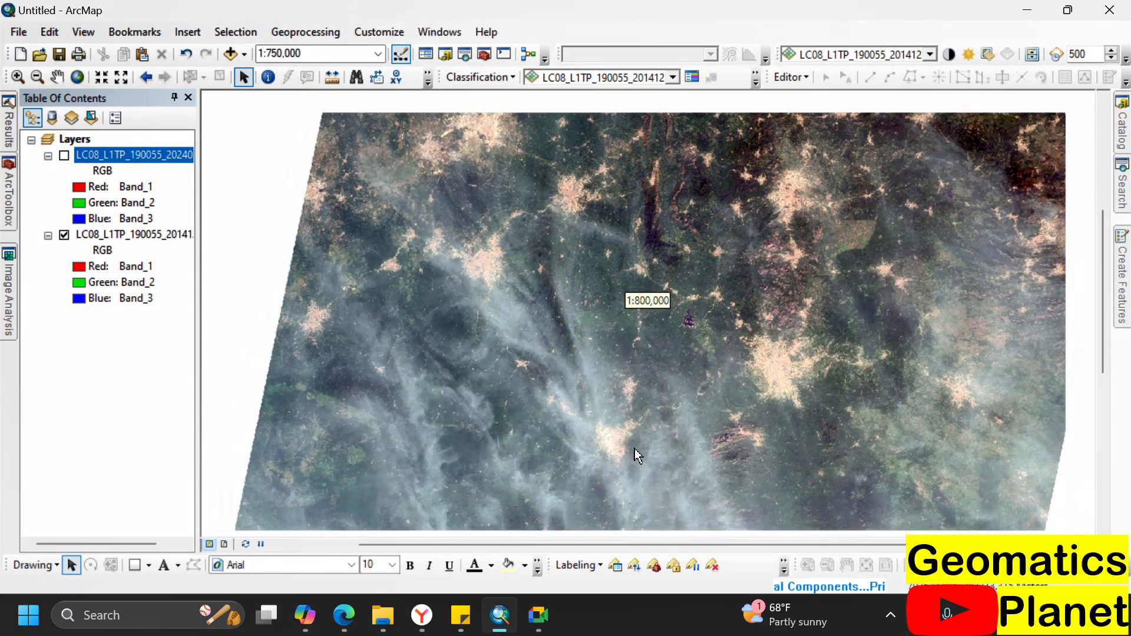
# - Examine the built-up area, surrounding vegetation and nearby ridges southeast of the reservoir in the 2014 composite
pyautogui.scroll(3, 584, 185)
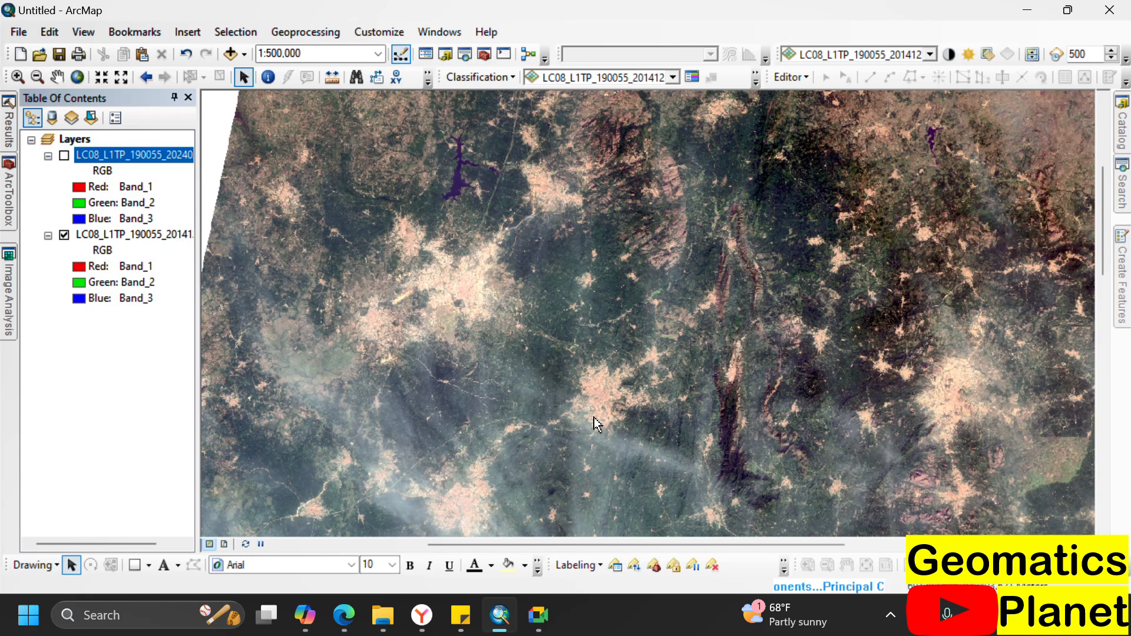
pyautogui.scroll(3, 594, 417)
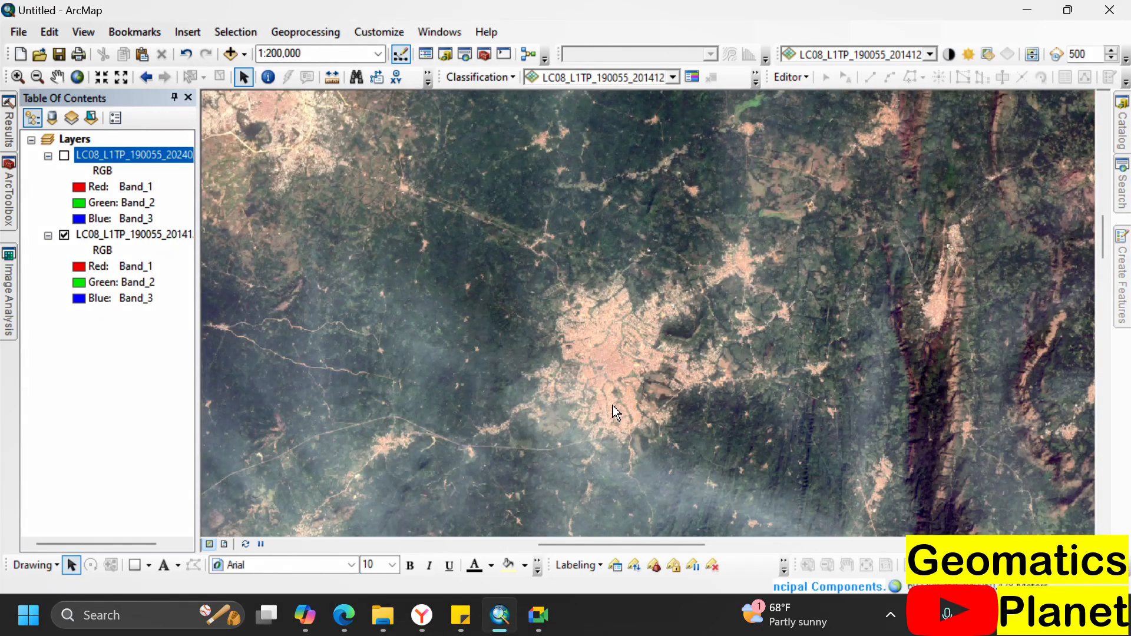
pyautogui.scroll(4, 649, 303)
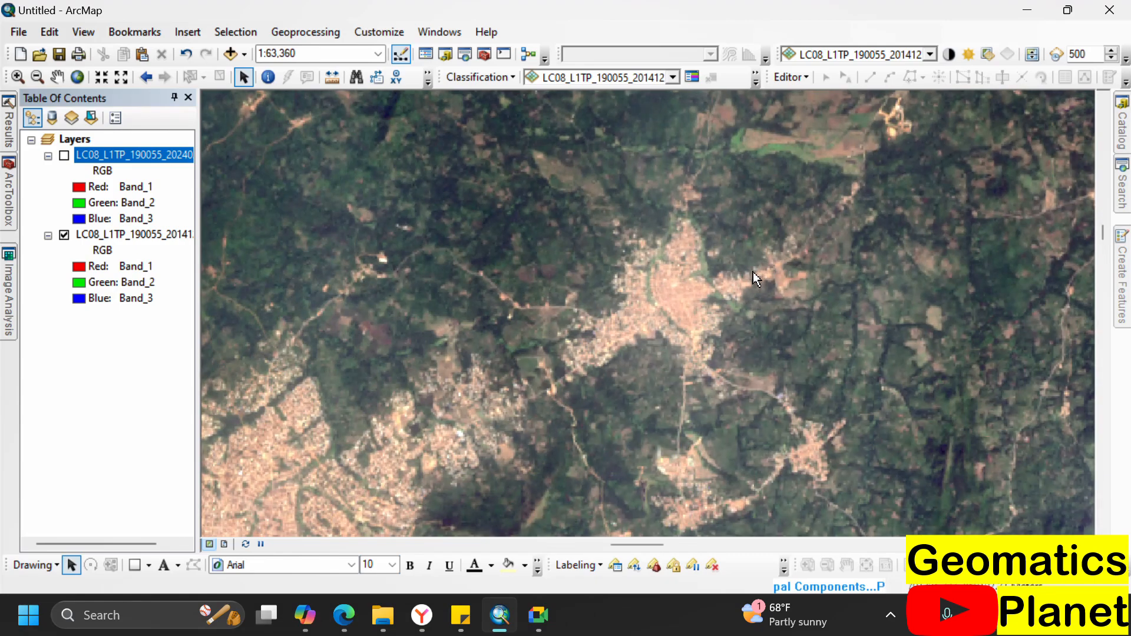
pyautogui.scroll(1, 673, 284)
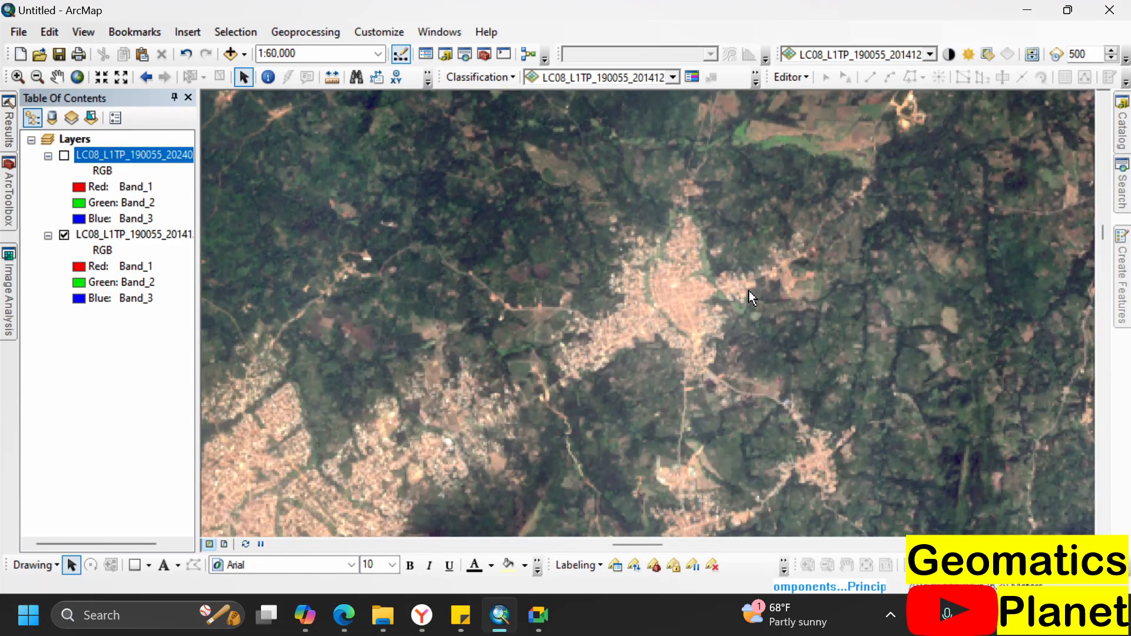
pyautogui.scroll(-2, 743, 277)
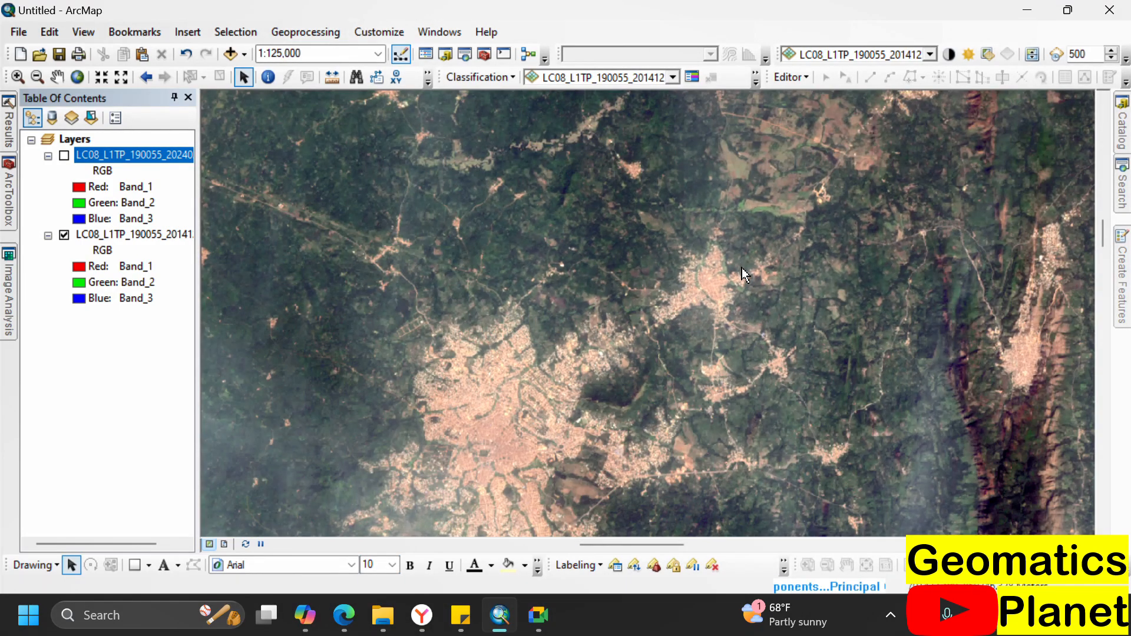
pyautogui.scroll(-1, 576, 347)
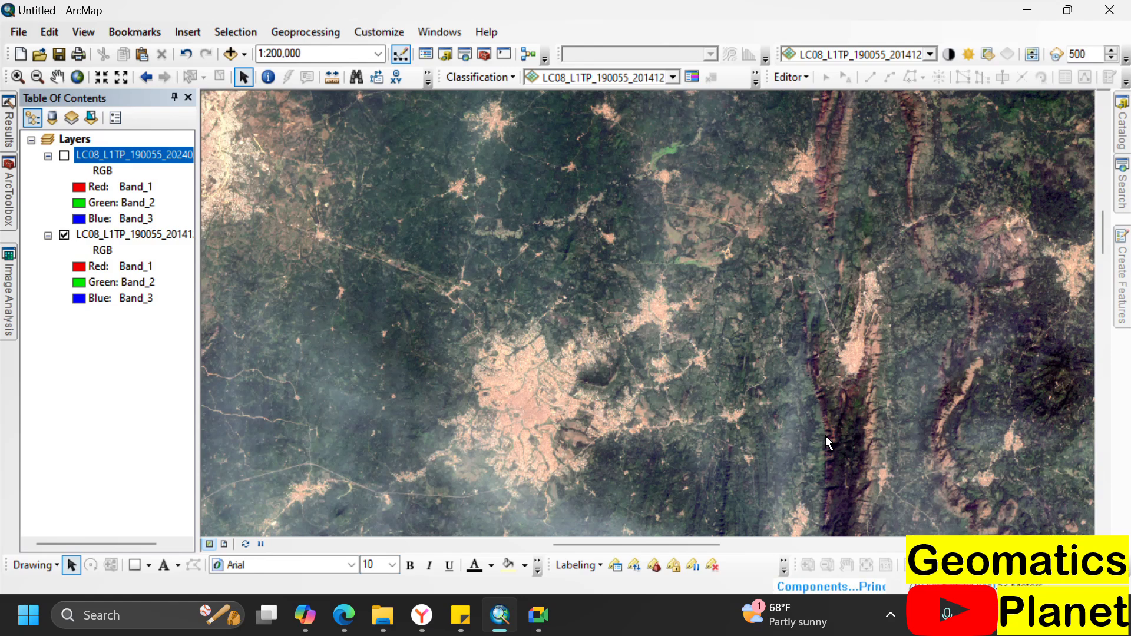
pyautogui.scroll(-3, 648, 319)
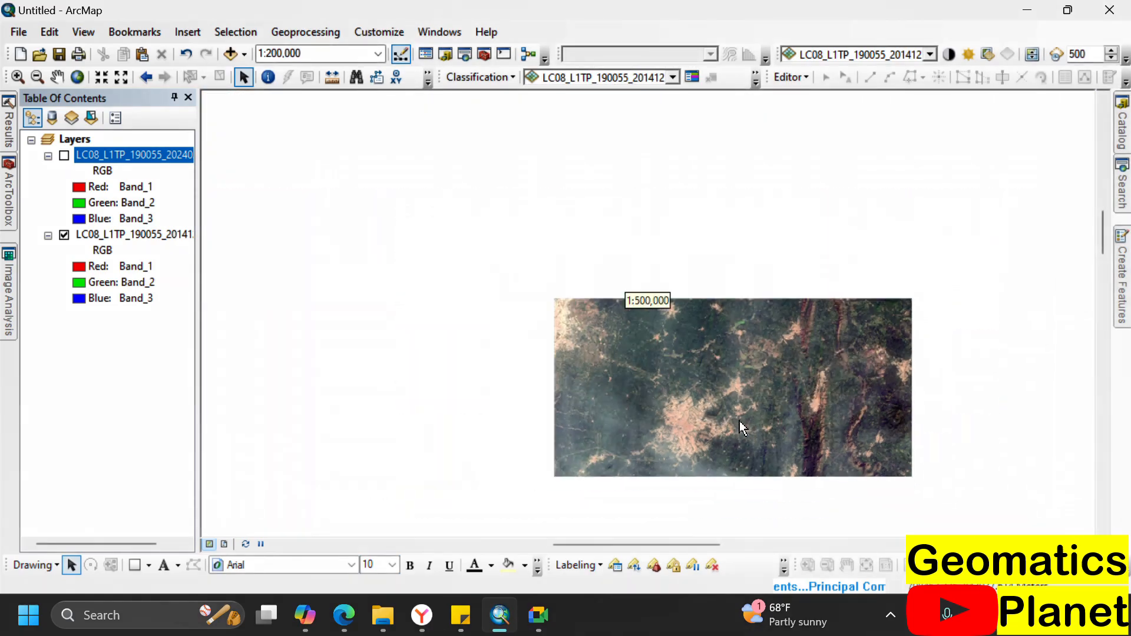
# - Compare the reservoir's water and shoreline in both composites at 1:30,000 by repeatedly toggling the 2024 layer, leaving it hidden
pyautogui.scroll(3, 522, 203)
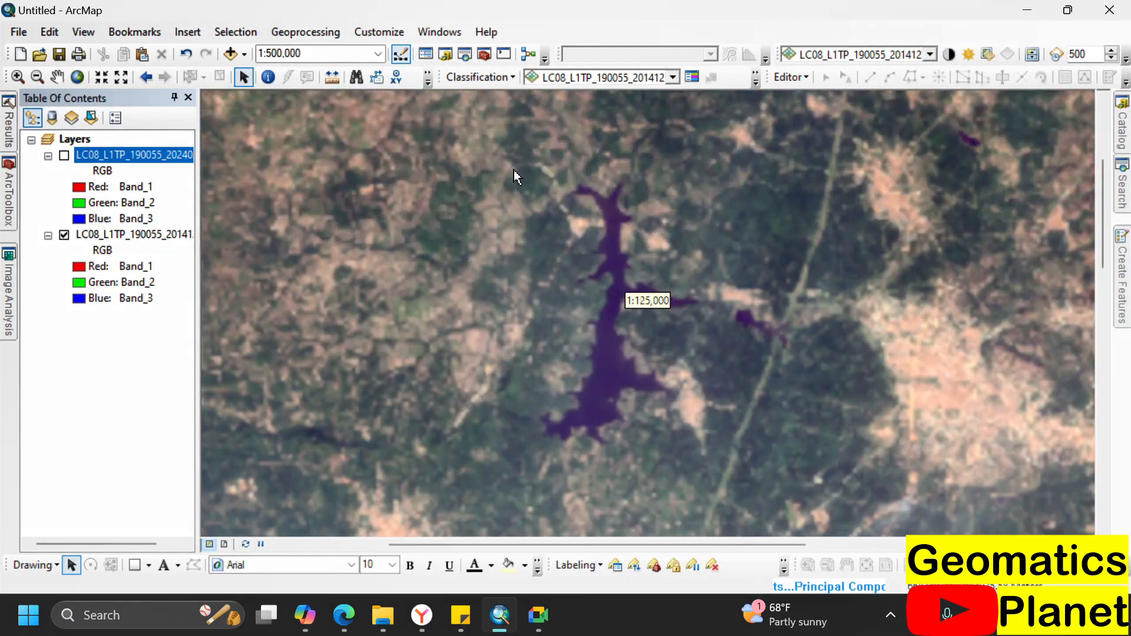
pyautogui.scroll(2, 588, 419)
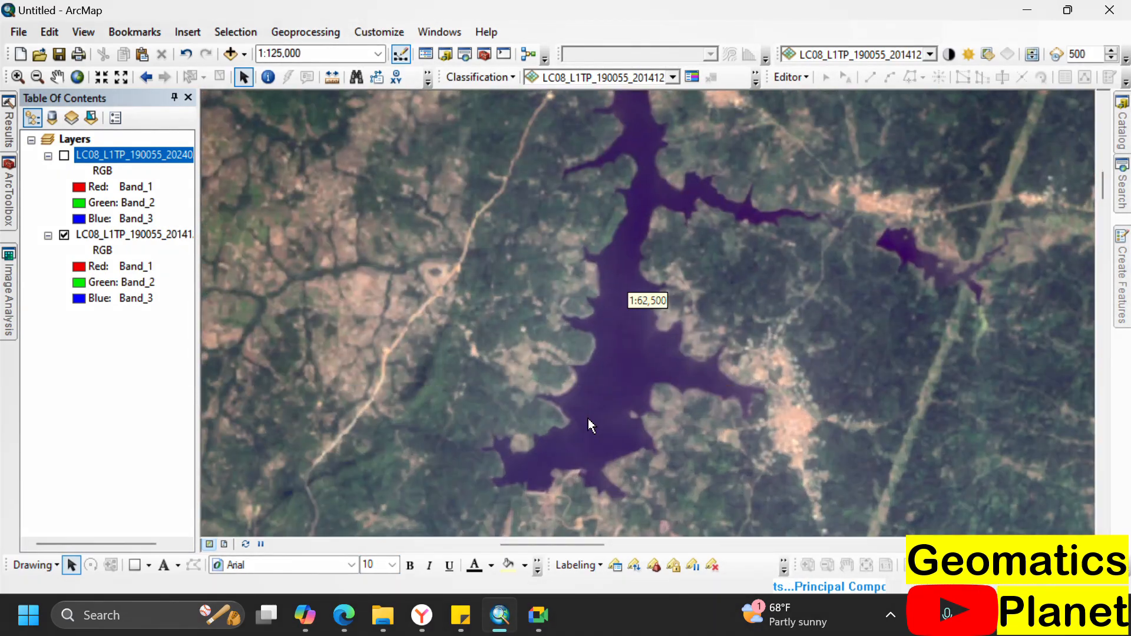
pyautogui.scroll(-1, 524, 395)
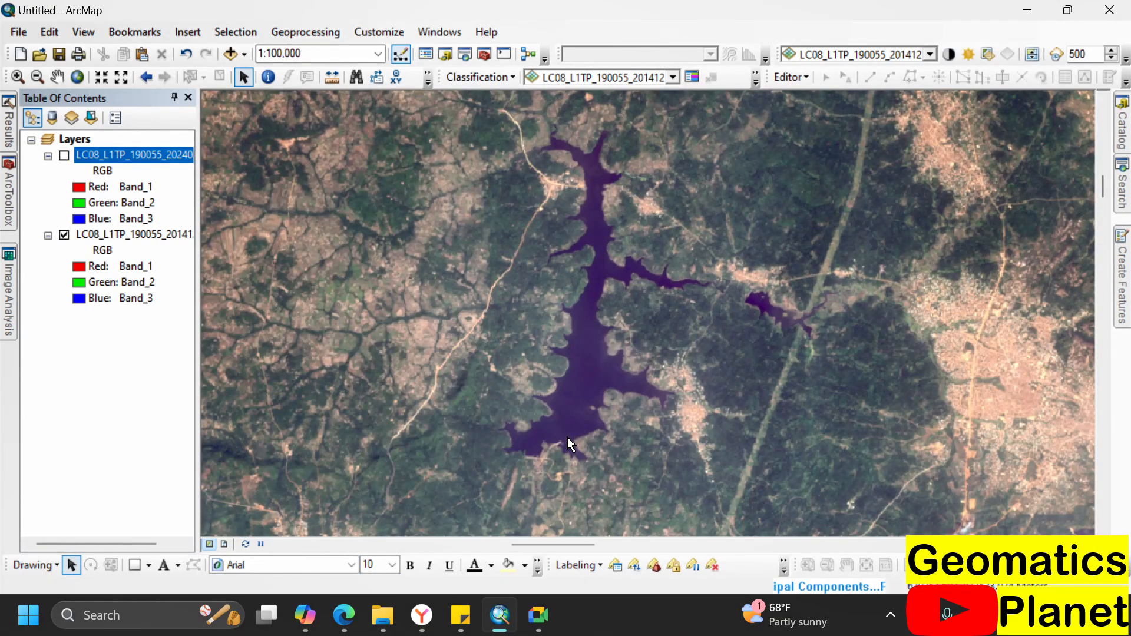
pyautogui.scroll(3, 565, 433)
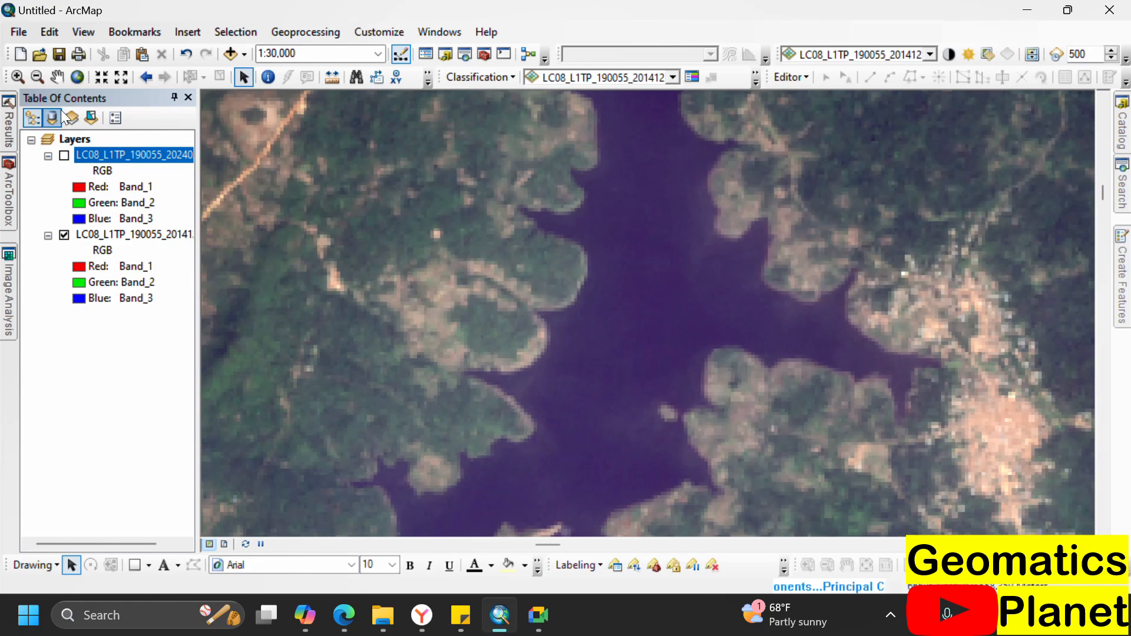
pyautogui.click(65, 156)
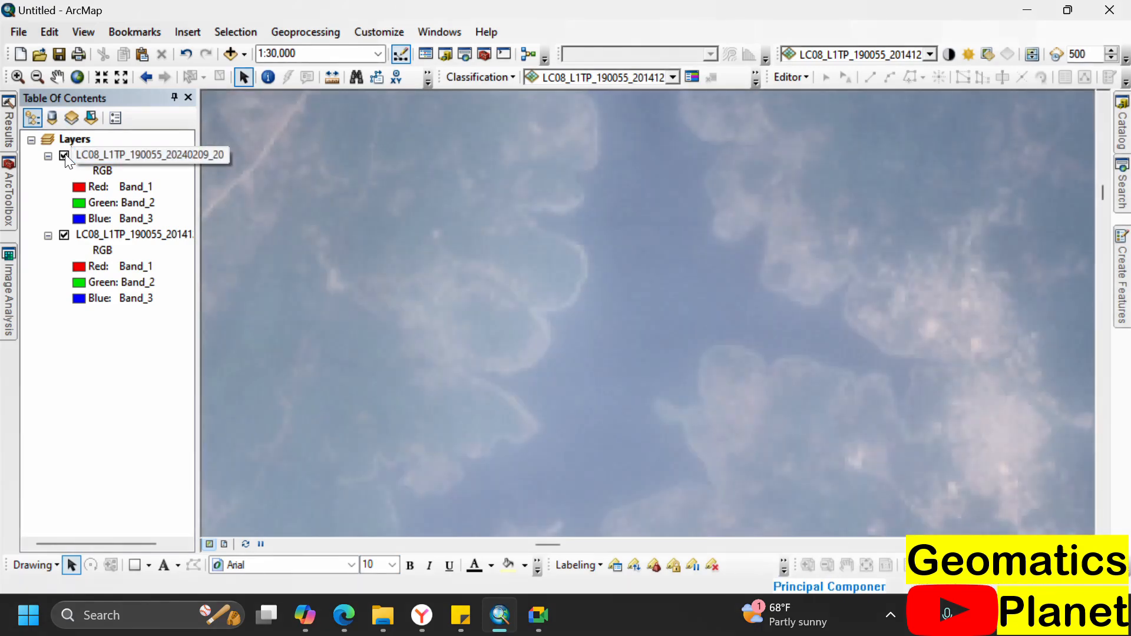
pyautogui.click(65, 156)
pyautogui.click(64, 156)
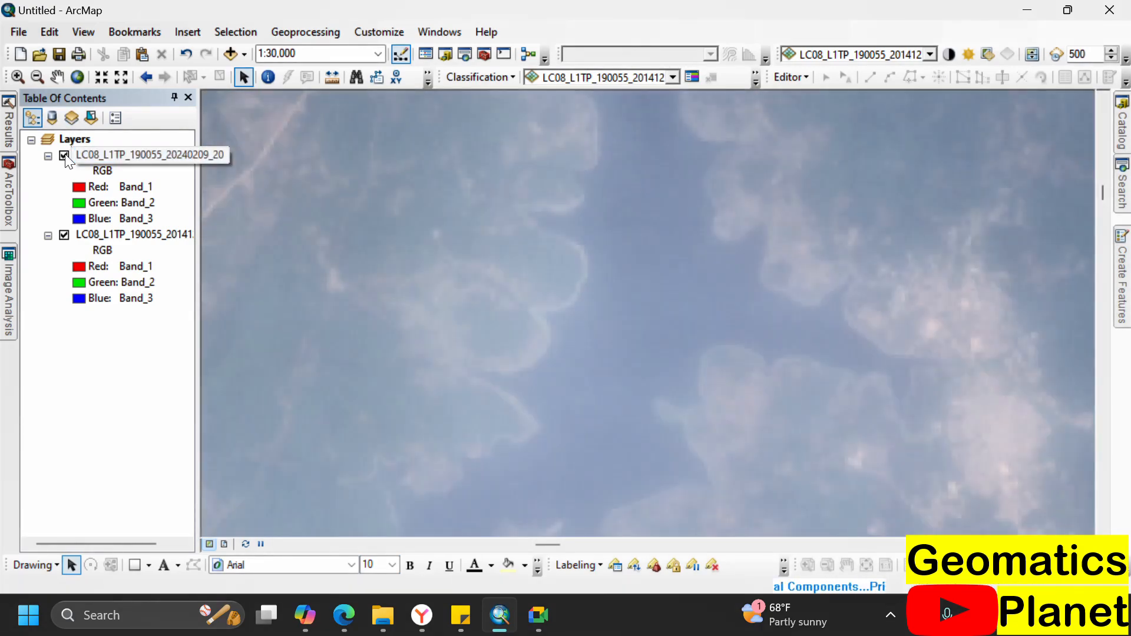
pyautogui.click(65, 157)
pyautogui.click(64, 156)
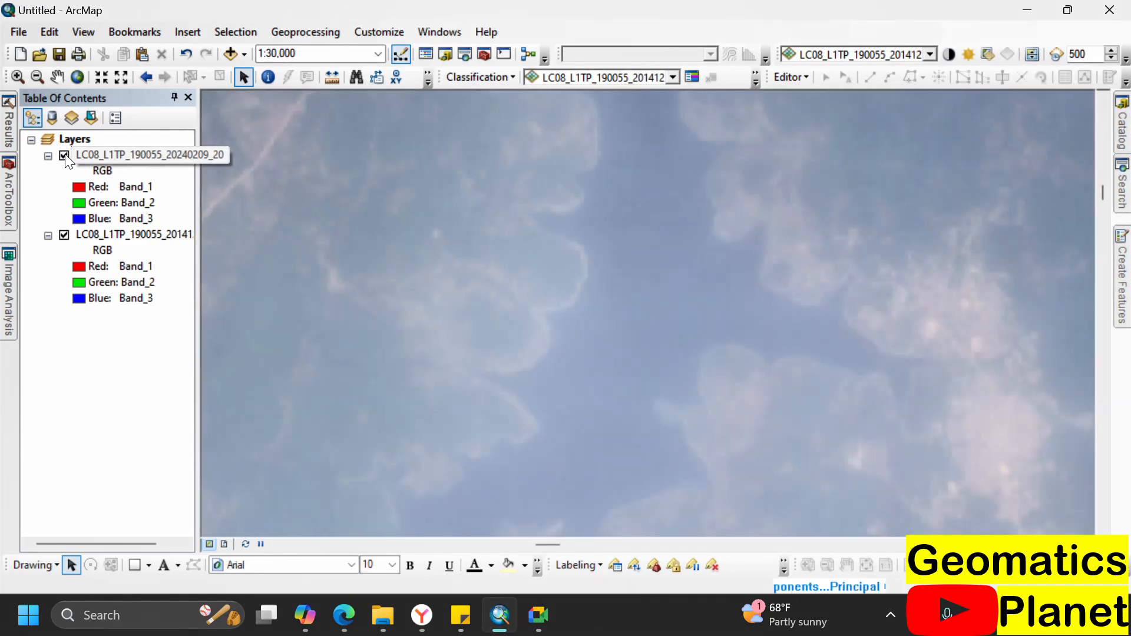
pyautogui.click(65, 156)
pyautogui.click(65, 156)
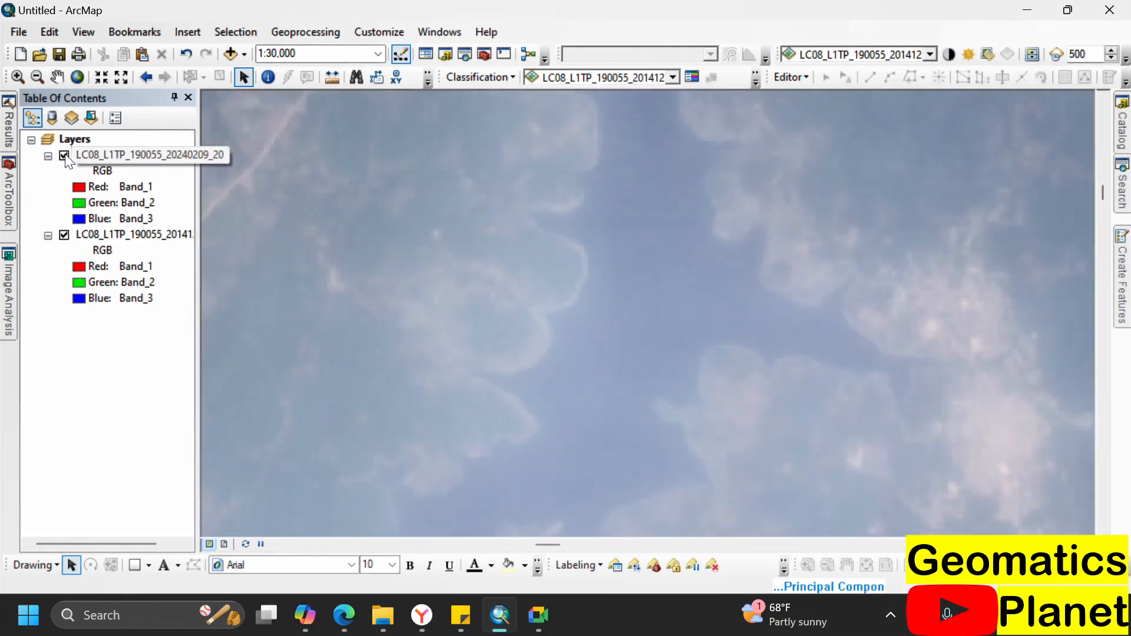
pyautogui.click(65, 156)
# - Compare the reservoir's southern end in both composites at 1:24,000 by toggling the 2024 layer, ending with only the 2014 image displayed
pyautogui.scroll(-3, 438, 240)
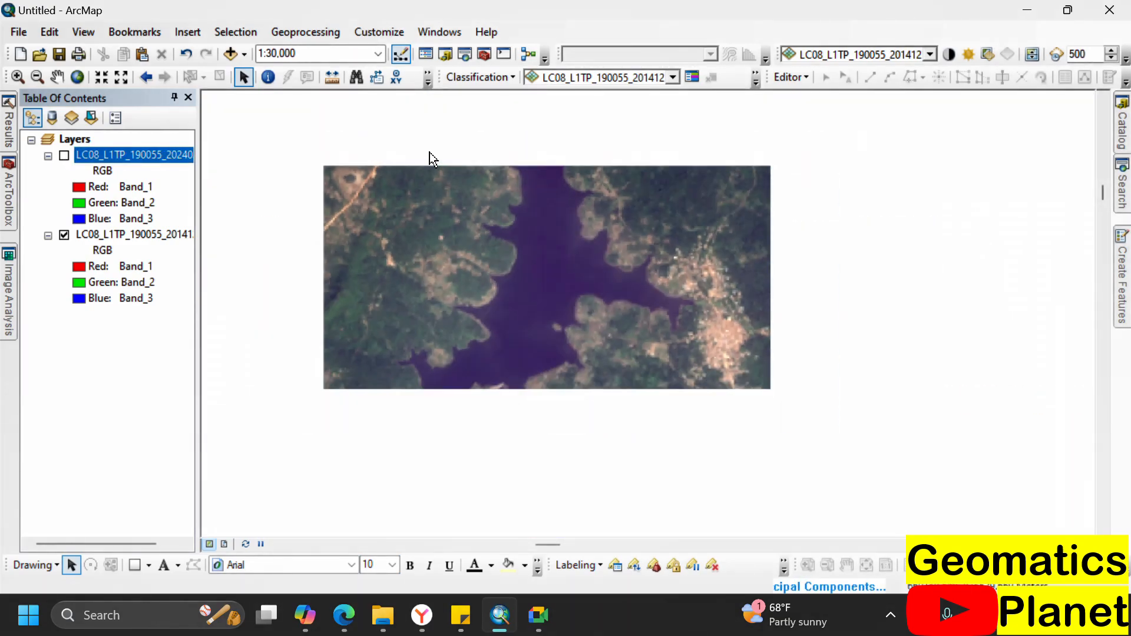
pyautogui.scroll(3, 466, 390)
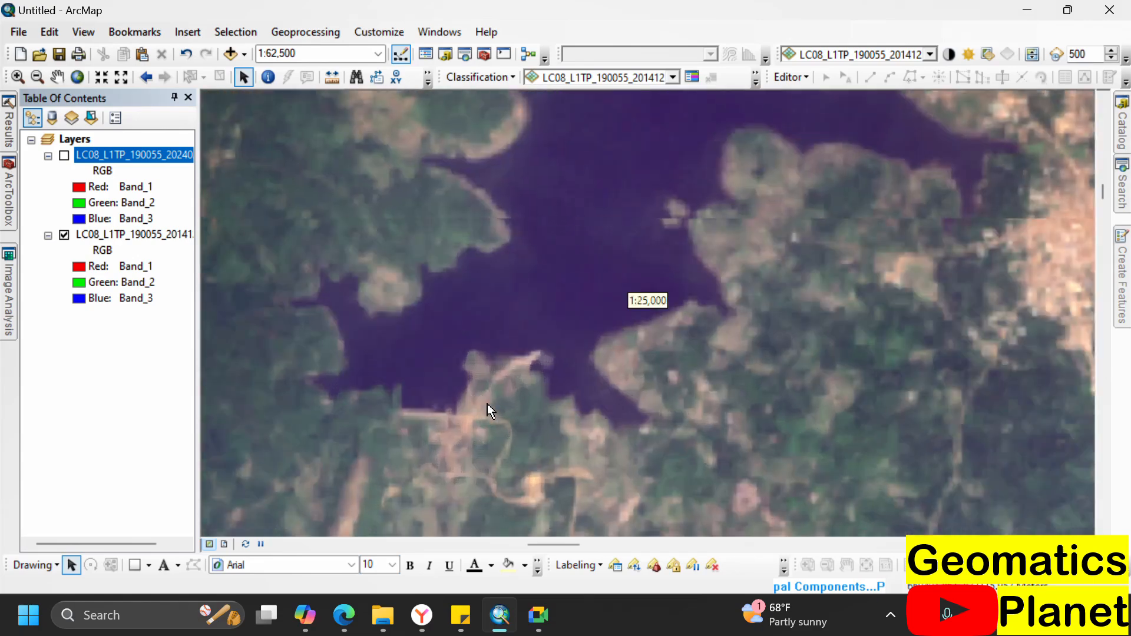
pyautogui.click(64, 156)
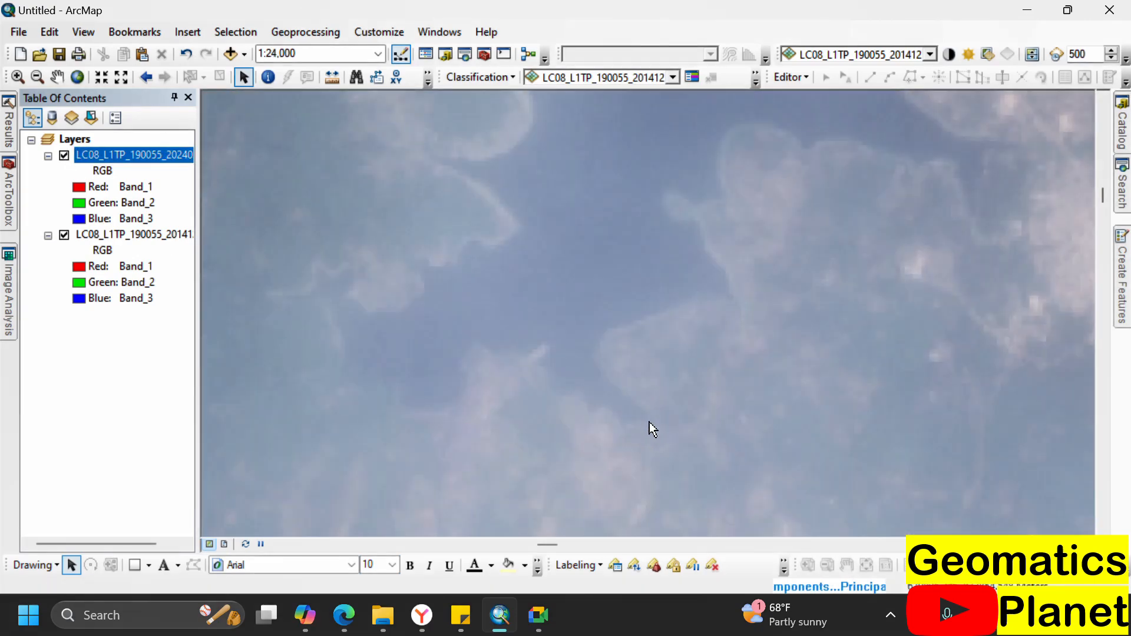
pyautogui.click(65, 156)
pyautogui.click(88, 155)
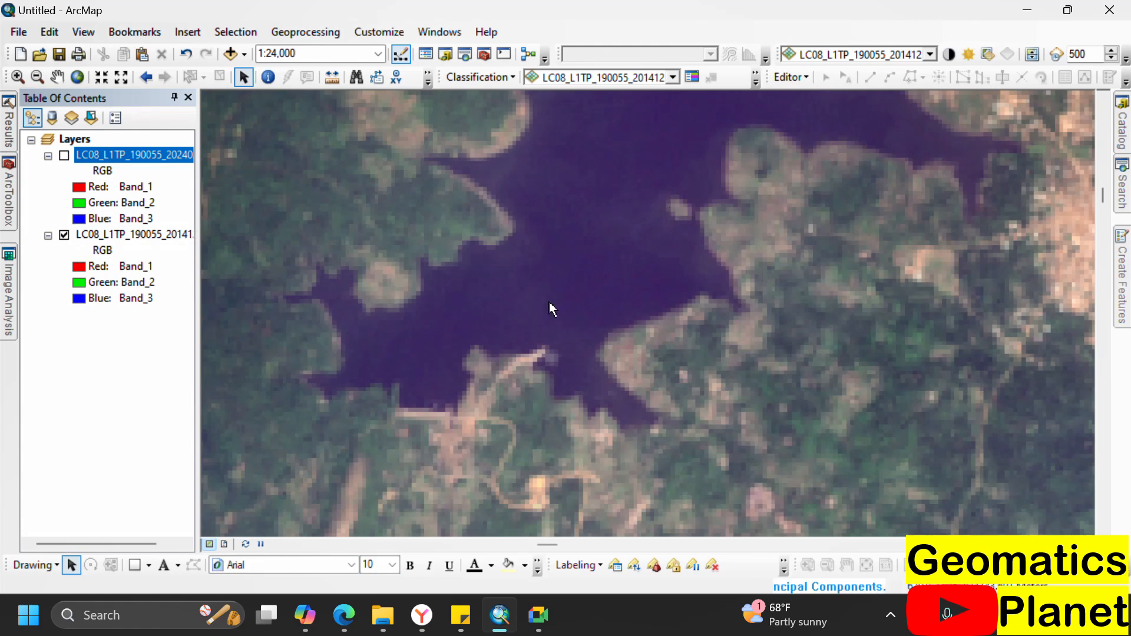
pyautogui.click(64, 156)
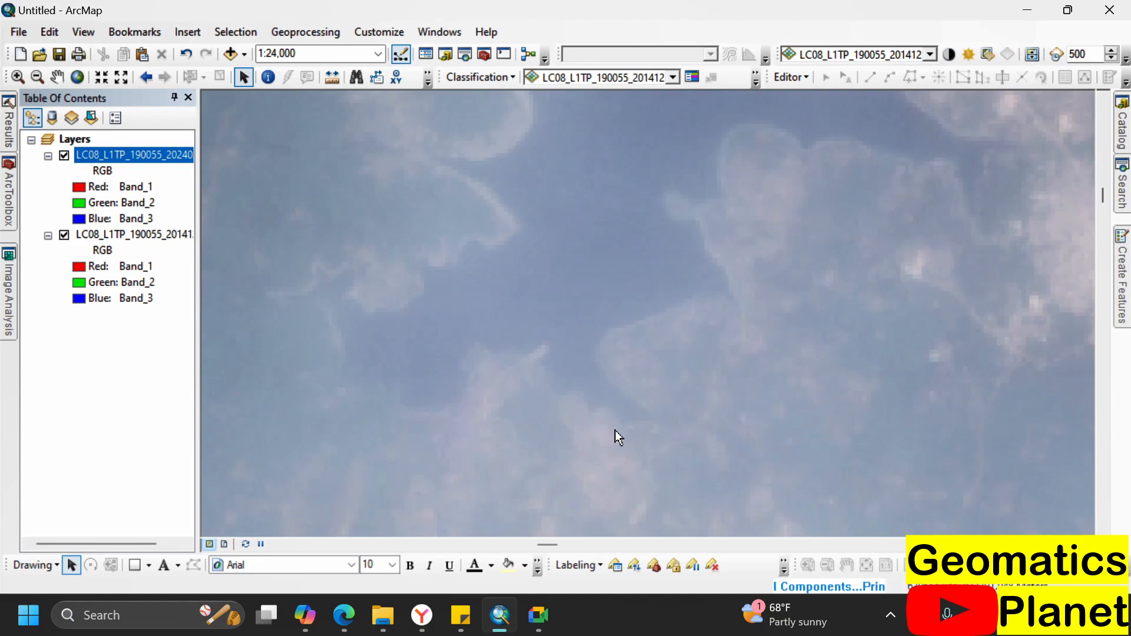
pyautogui.click(64, 156)
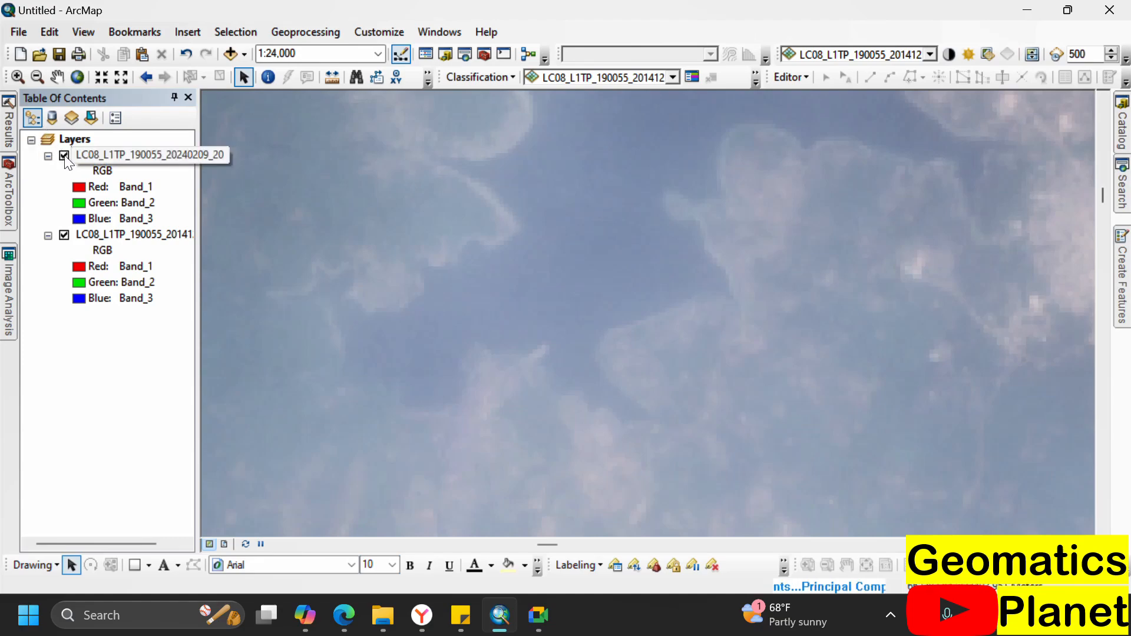
pyautogui.scroll(2, 502, 422)
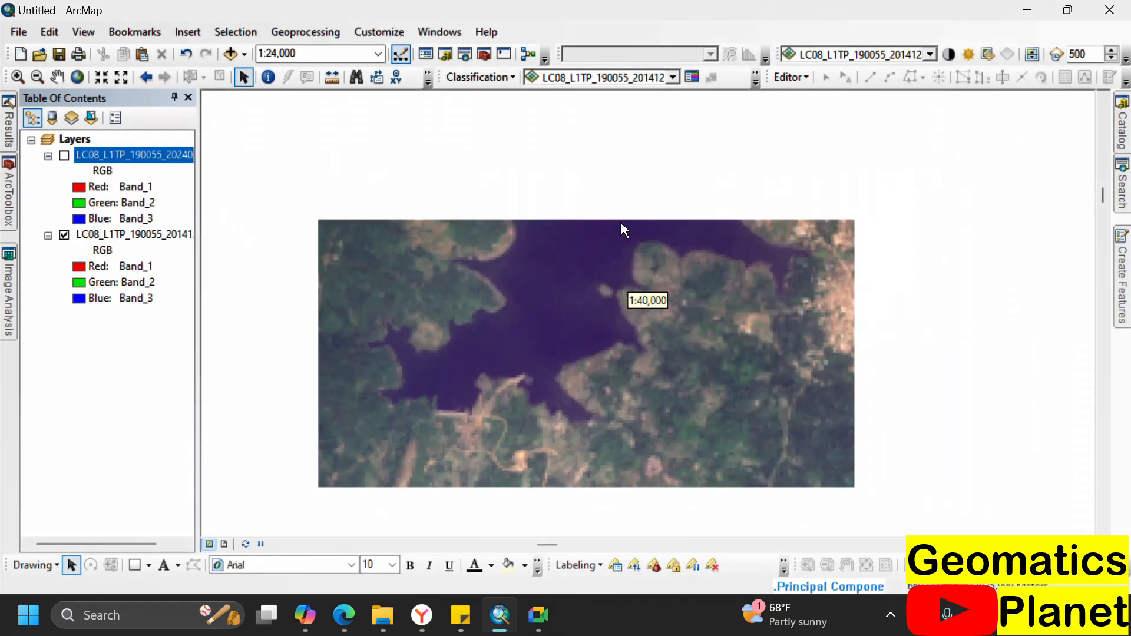
# - Compare the reservoir's eastern inlet and adjacent town in both composites at 1:12,500 by showing and hiding the 2024 layer
pyautogui.scroll(1, 539, 323)
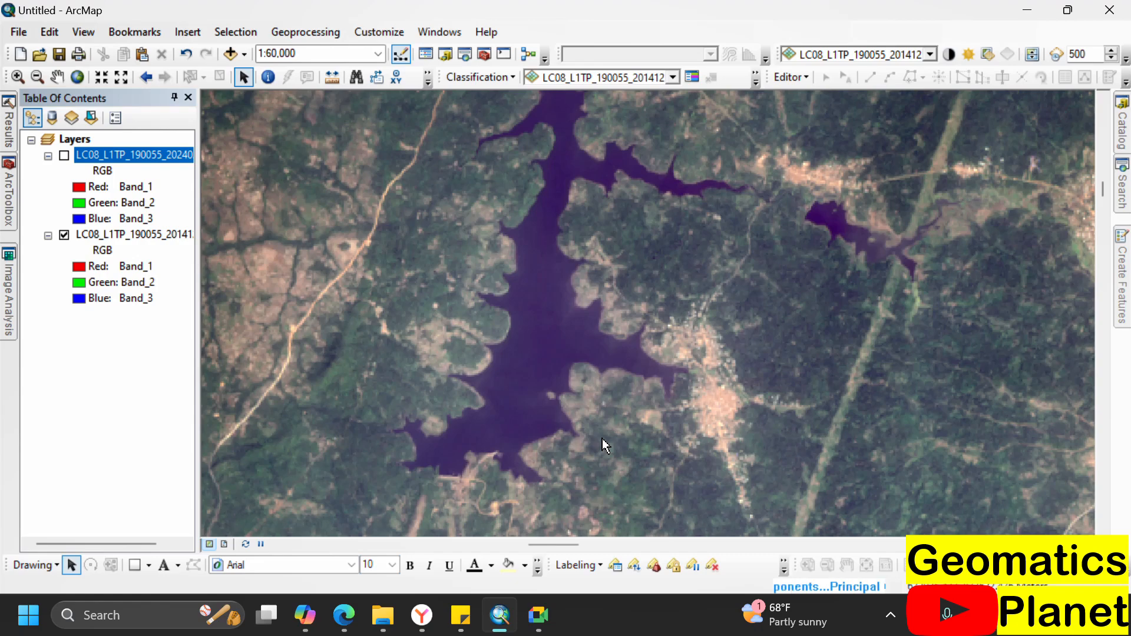
pyautogui.scroll(3, 600, 396)
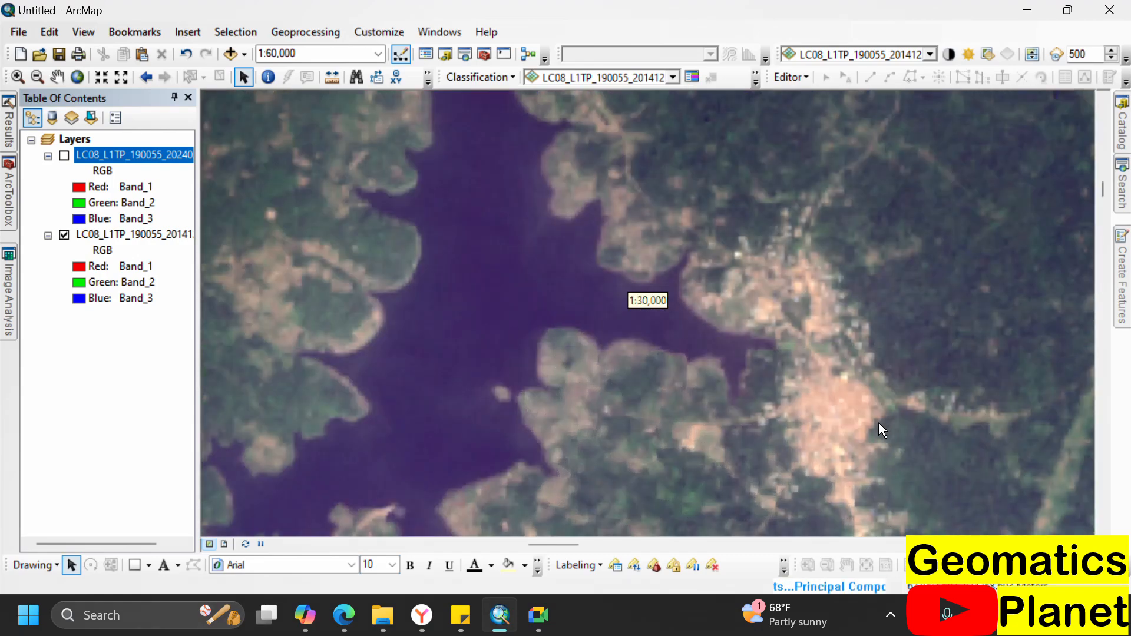
pyautogui.scroll(4, 772, 366)
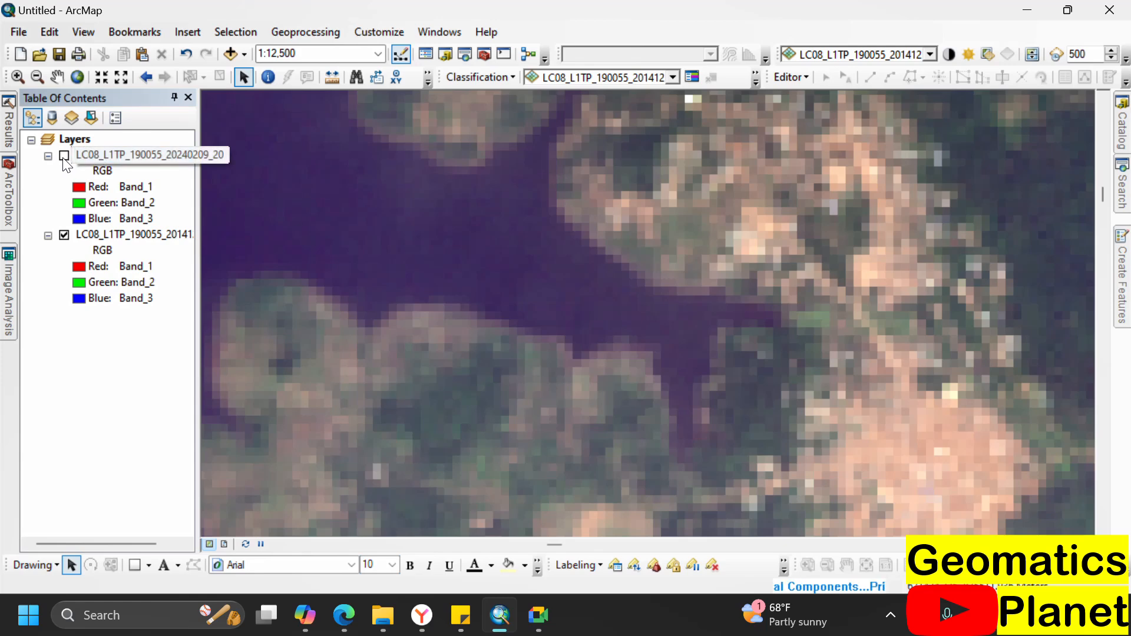
pyautogui.click(63, 157)
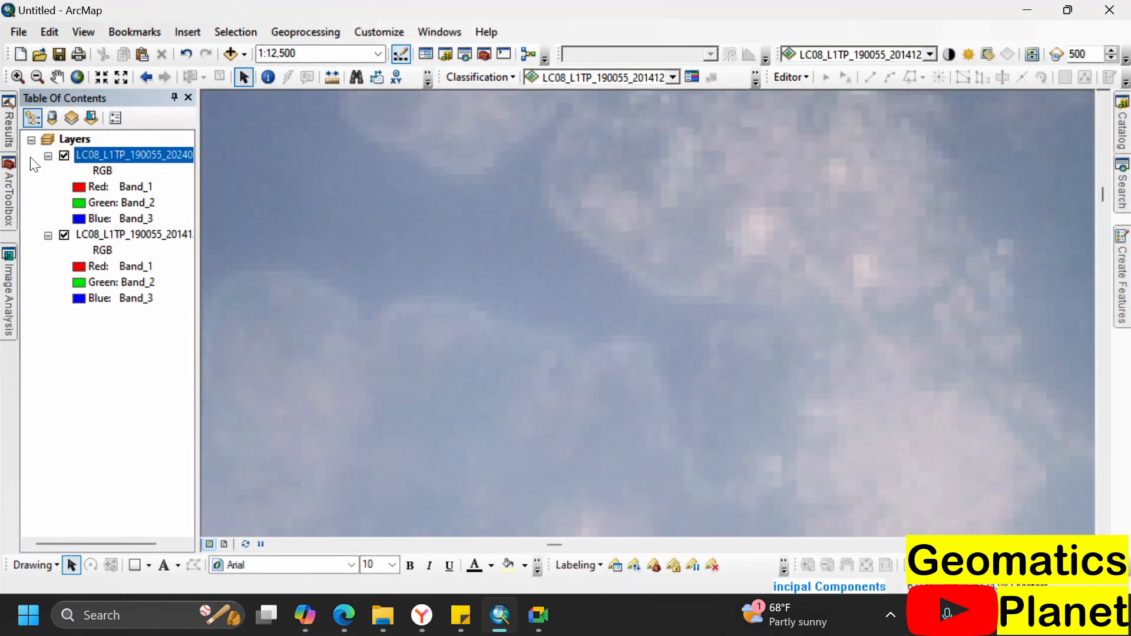
pyautogui.click(64, 155)
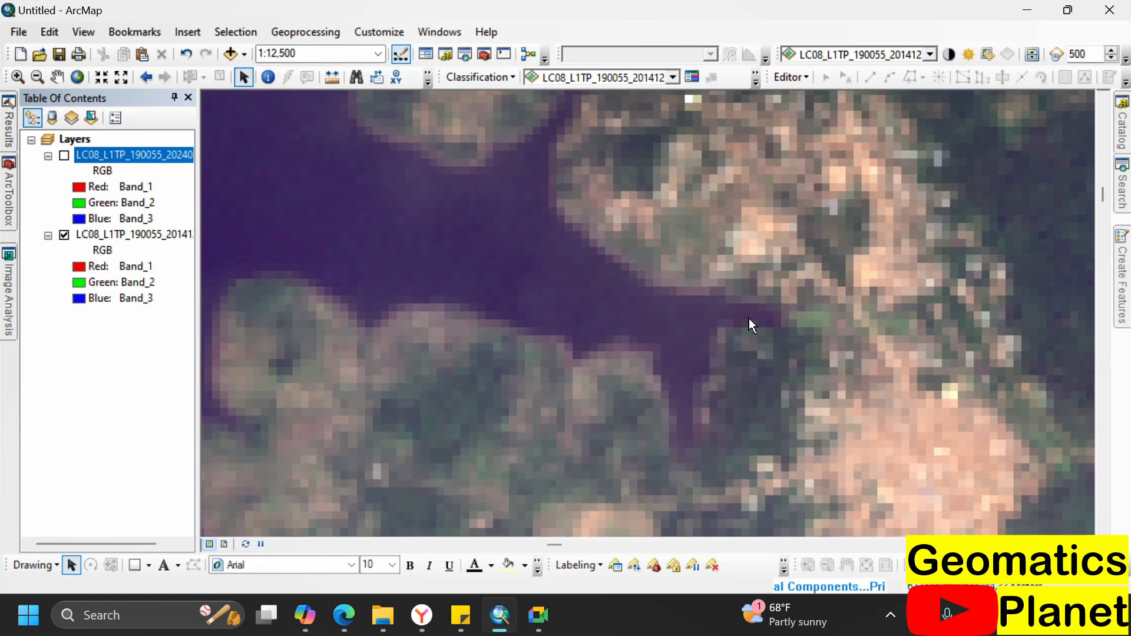
# - Examine the 2014 composite outward from the reservoir's eastern inlet to the surrounding settlements and eastern hills, out to 1:250,000
pyautogui.scroll(4, 672, 294)
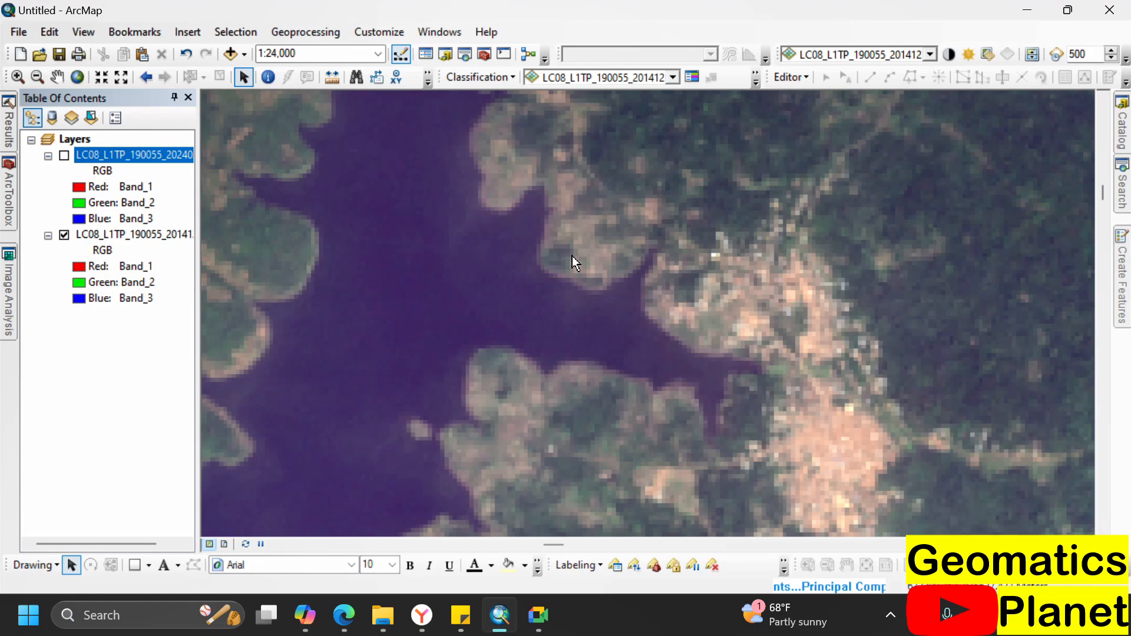
pyautogui.scroll(2, 591, 342)
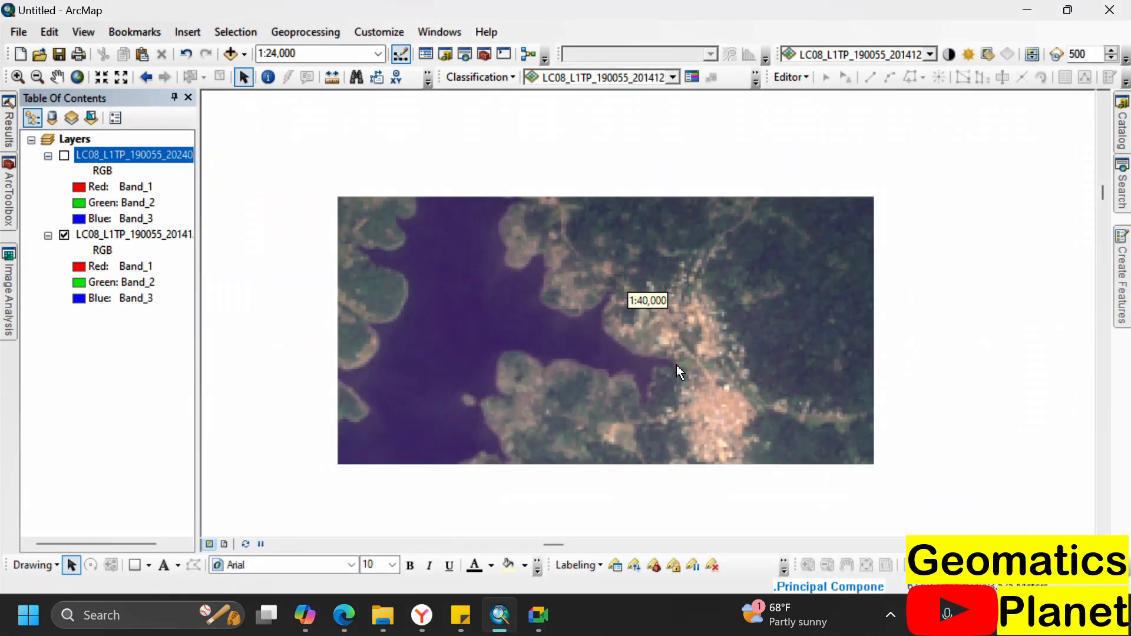
pyautogui.scroll(2, 560, 320)
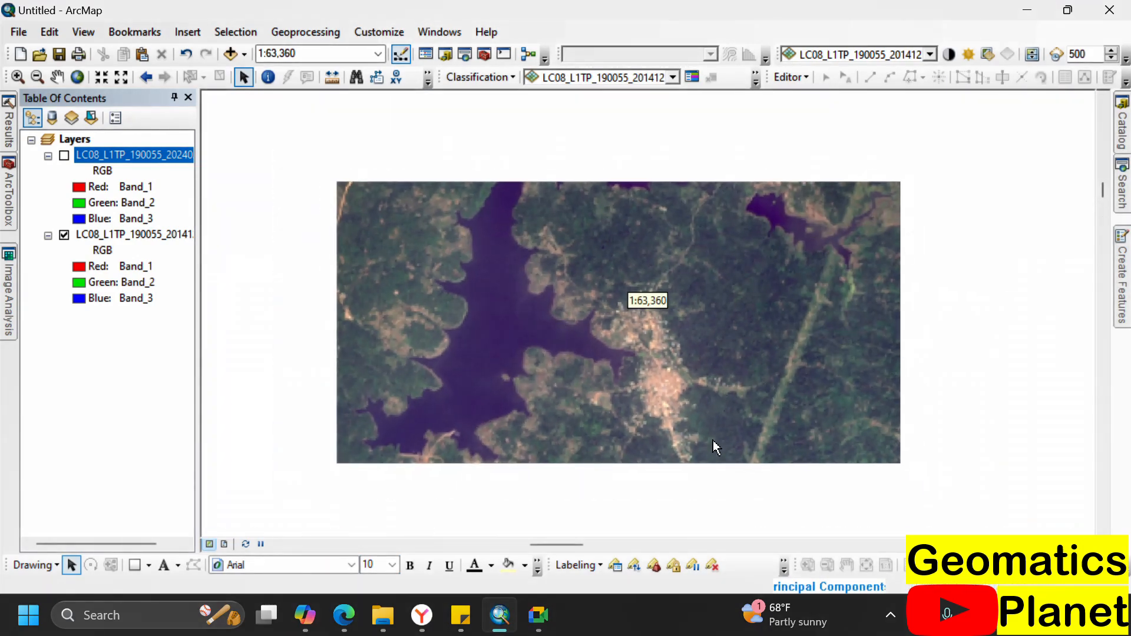
pyautogui.scroll(2, 712, 356)
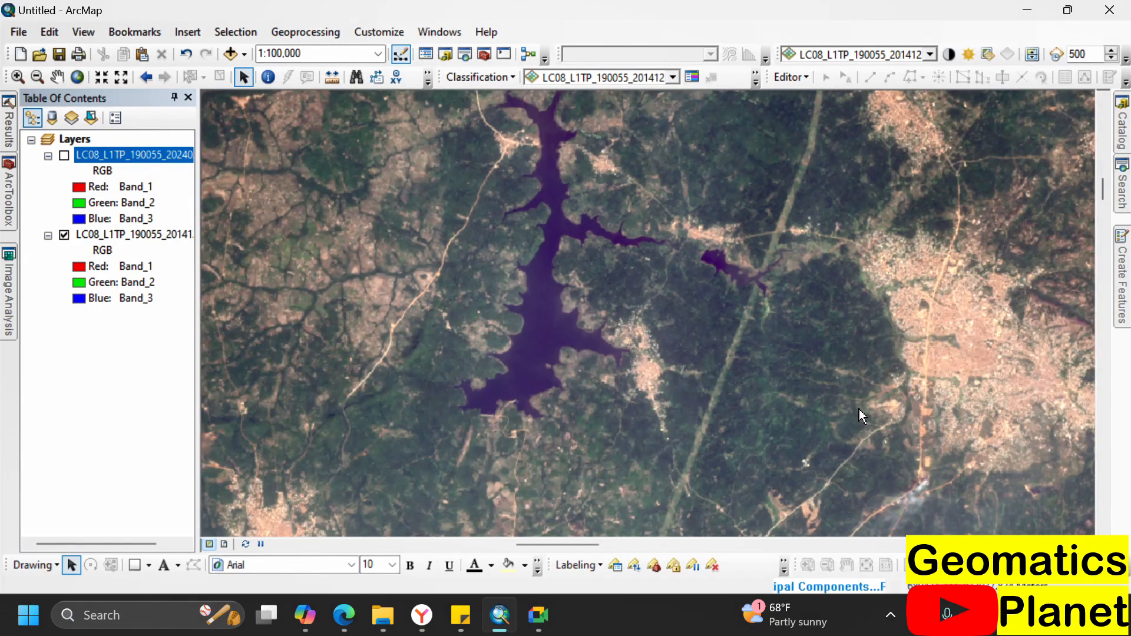
pyautogui.scroll(2, 809, 434)
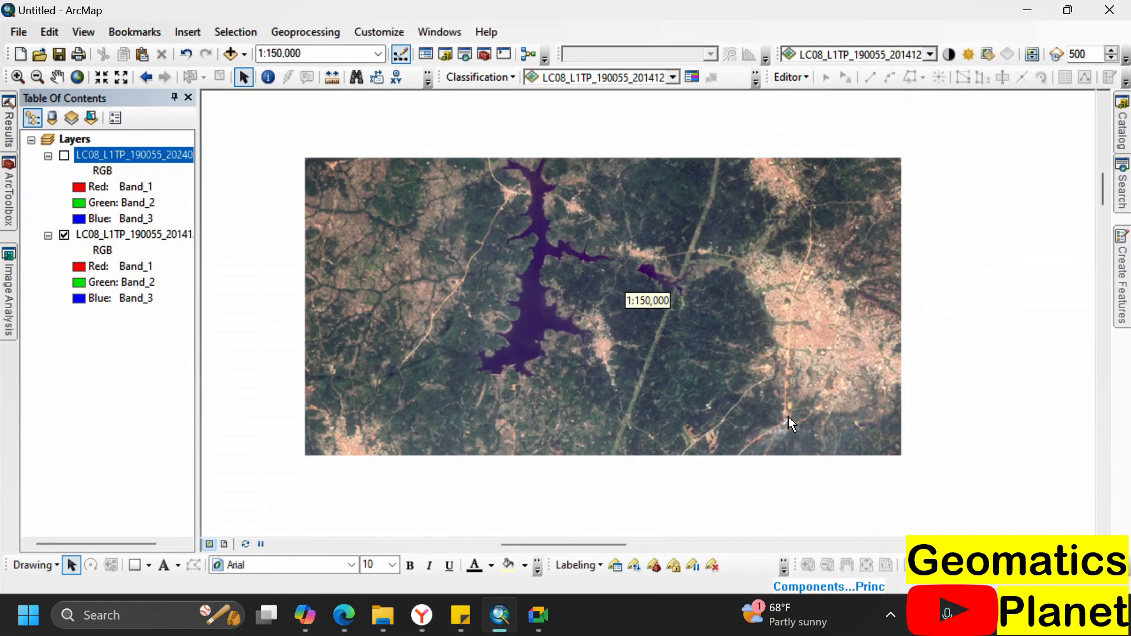
pyautogui.scroll(-2, 656, 300)
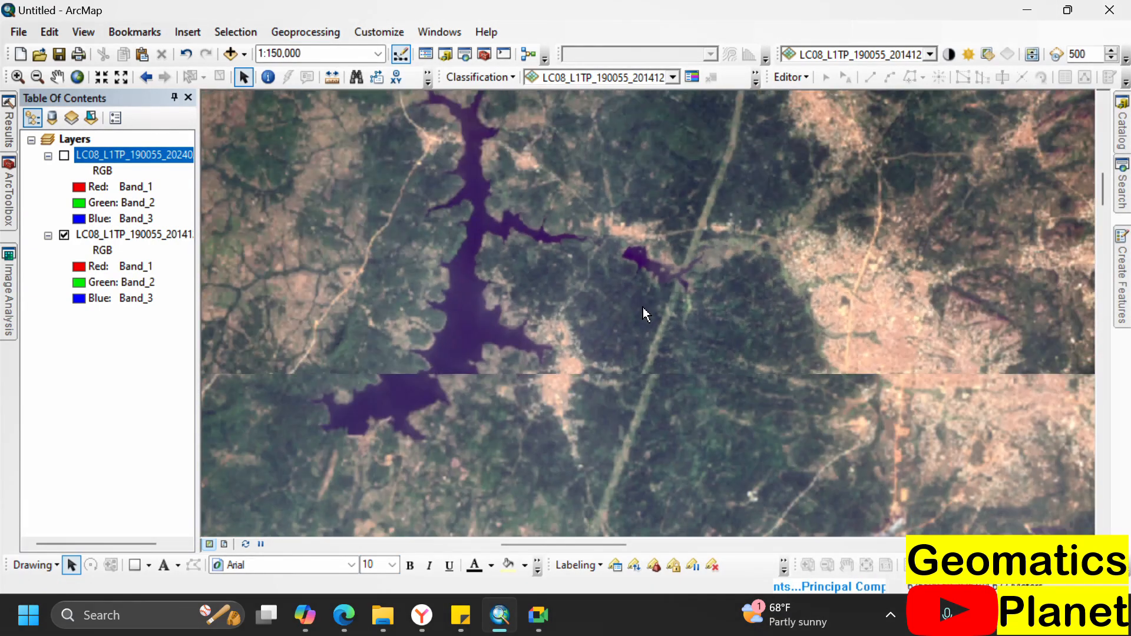
pyautogui.scroll(2, 642, 307)
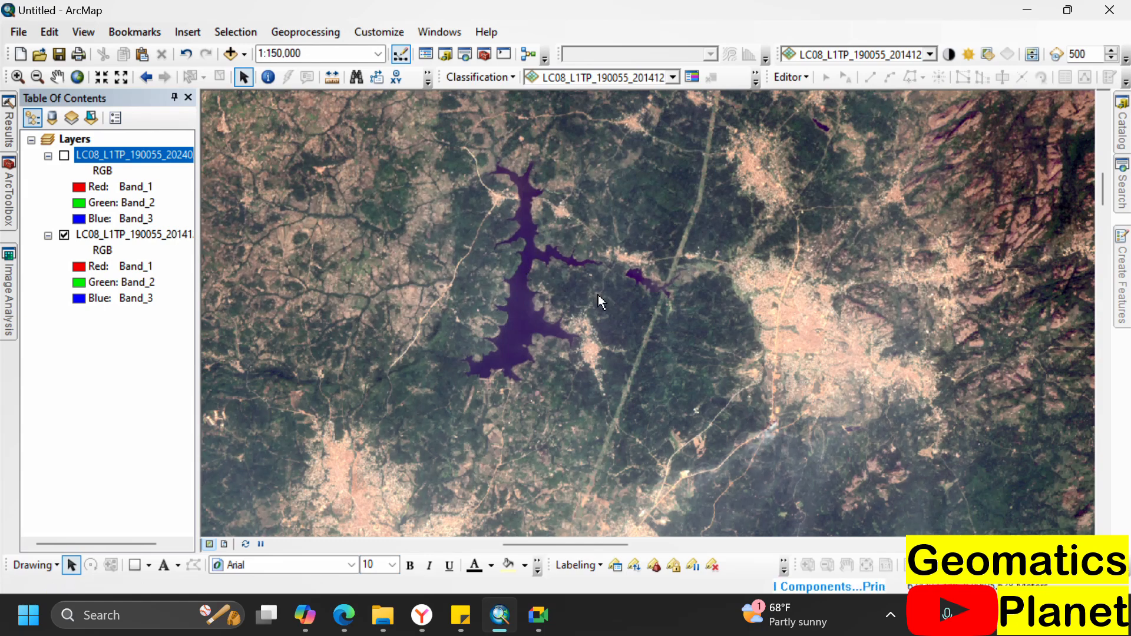
pyautogui.scroll(1, 619, 265)
pyautogui.scroll(1, 616, 258)
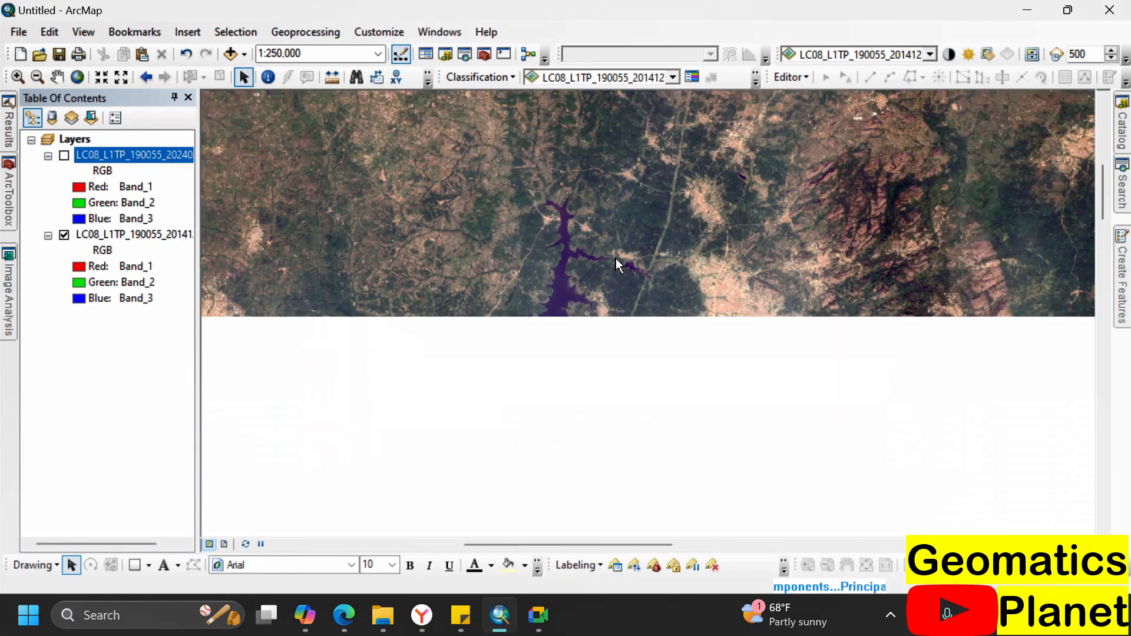
# - Examine the reservoir's main body, shoreline and northern branches closely in the 2014 composite
pyautogui.scroll(-2, 562, 298)
pyautogui.scroll(-3, 569, 303)
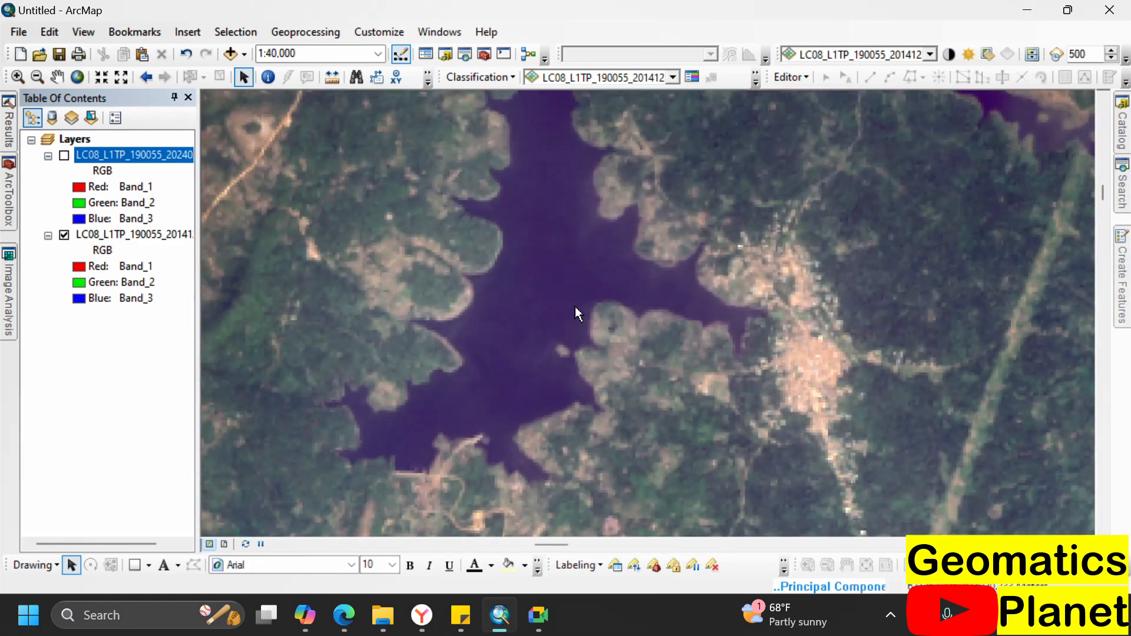
pyautogui.scroll(-2, 601, 300)
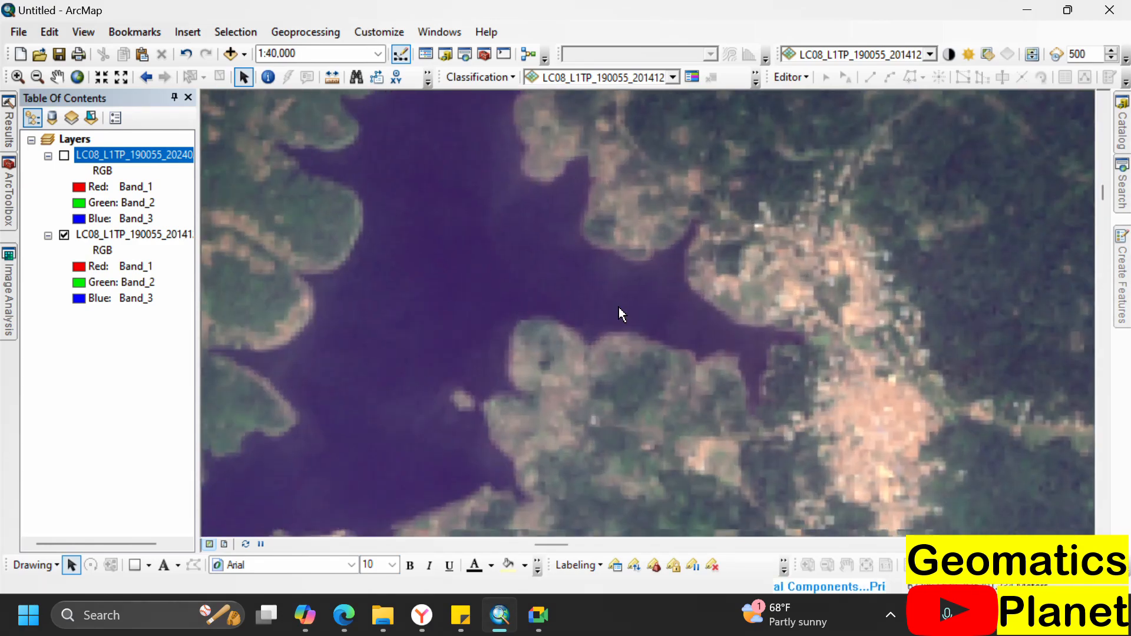
pyautogui.scroll(3, 657, 400)
pyautogui.scroll(1, 657, 389)
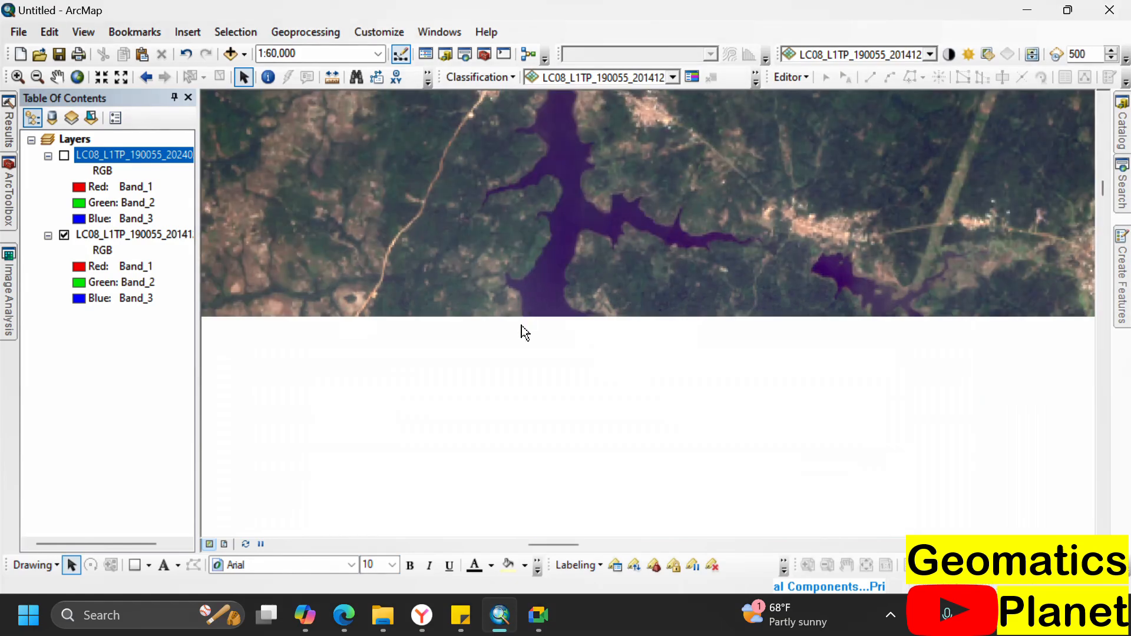
pyautogui.scroll(3, 522, 358)
pyautogui.scroll(-4, 553, 273)
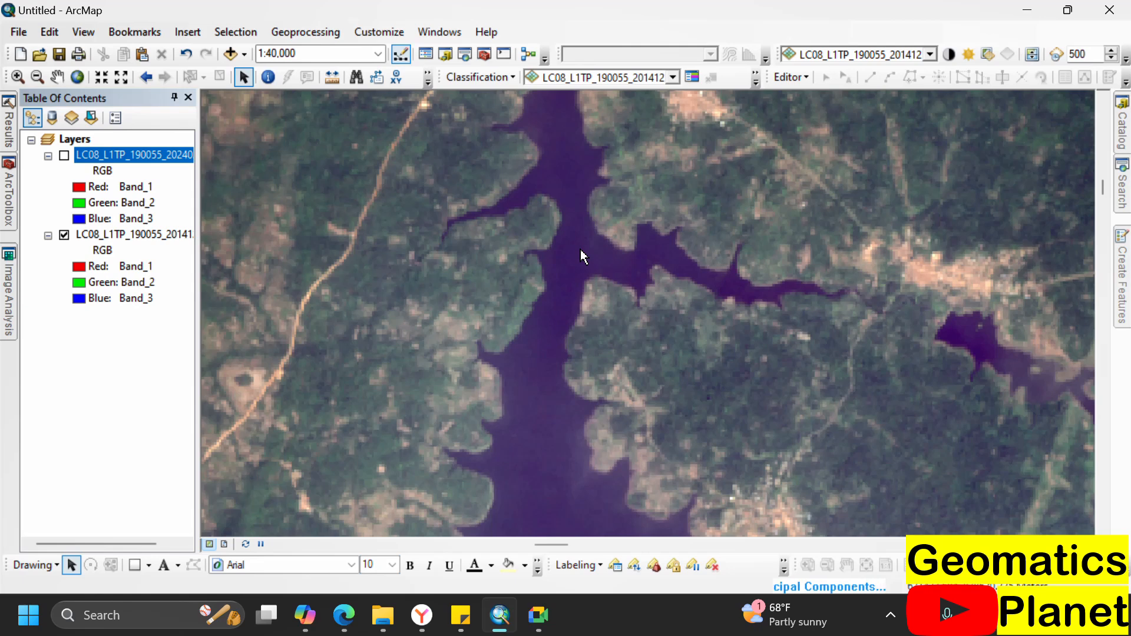
# - Check the Principal Components run's messages and view the whole 2014 scene at 1:1,250,000
pyautogui.click(837, 590)
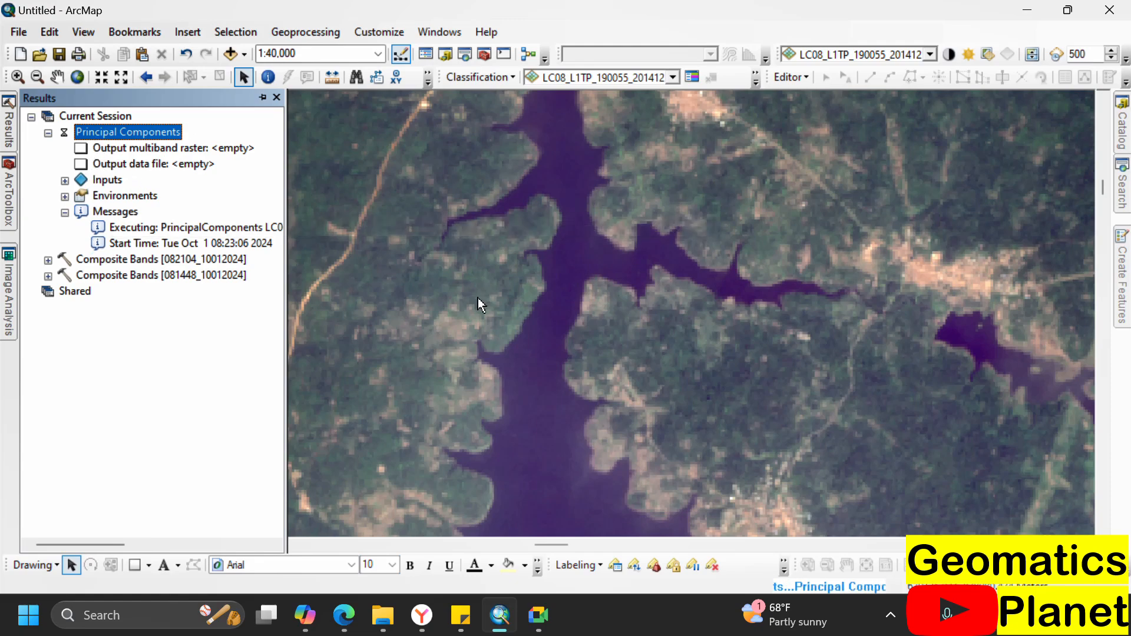
pyautogui.scroll(-10, 593, 290)
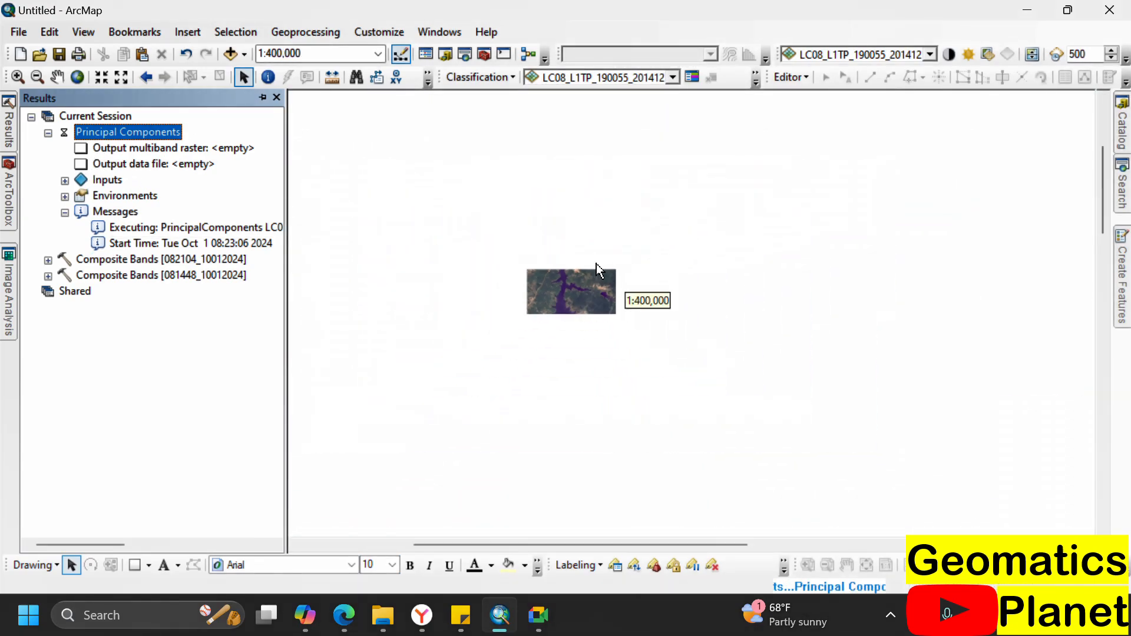
pyautogui.scroll(-3, 666, 265)
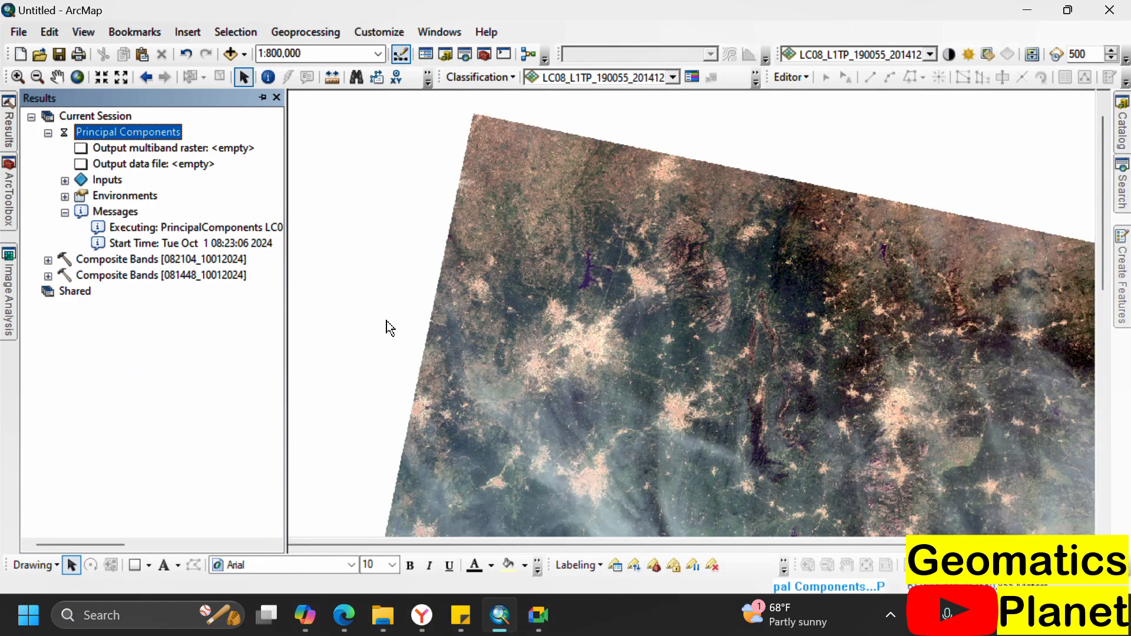
pyautogui.scroll(-2, 471, 233)
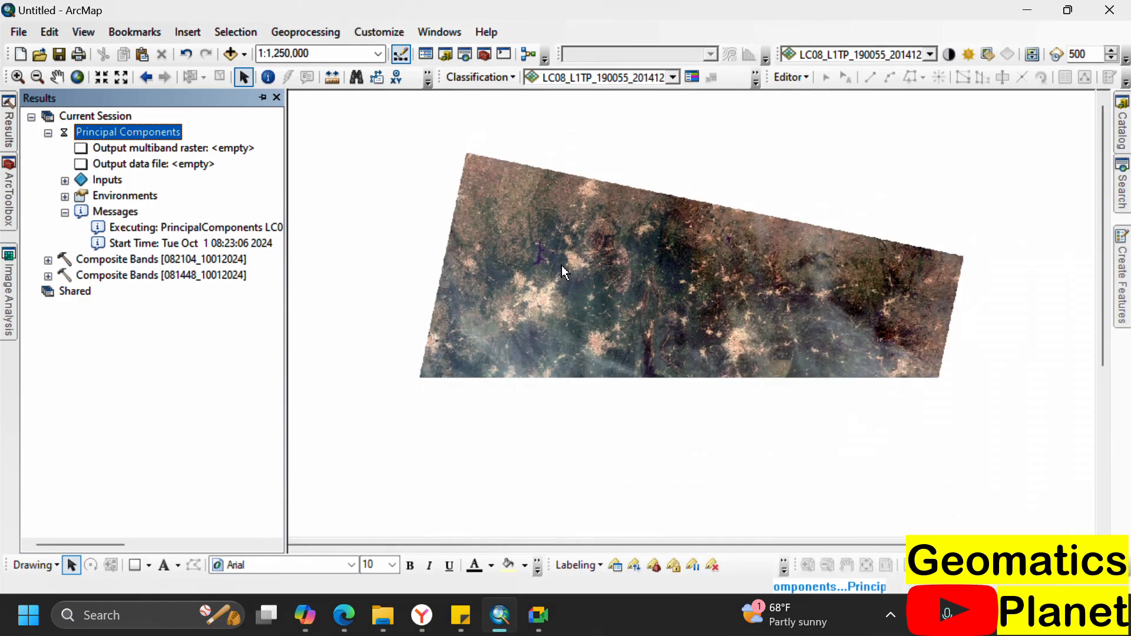
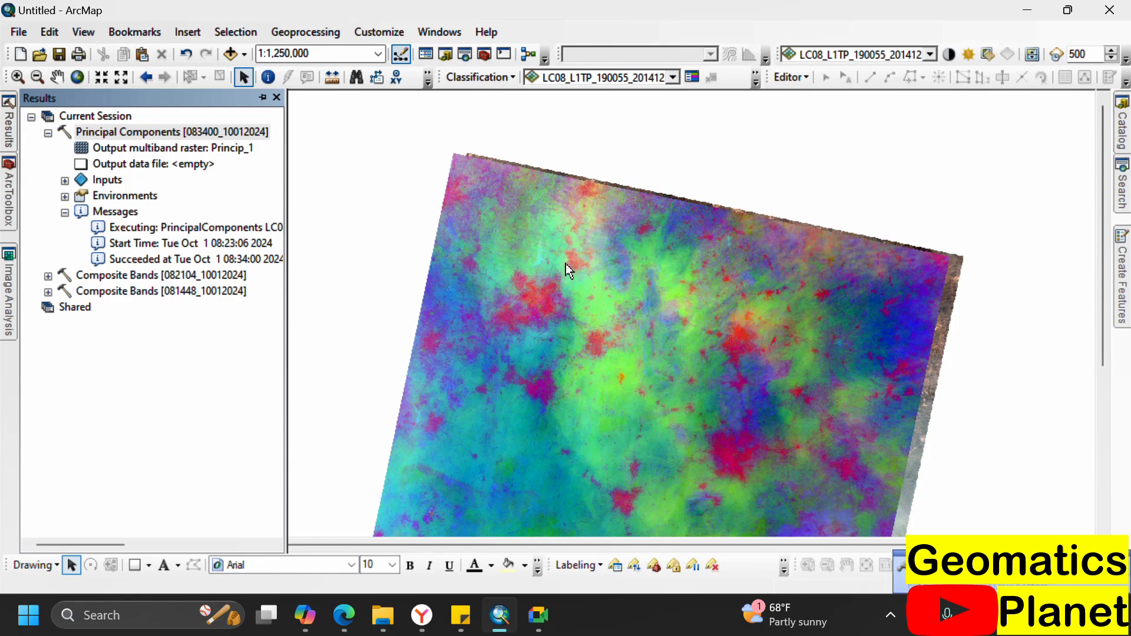
# - Examine the principal components raster over the central settlements at several scales and compare it with the 2014 composite
pyautogui.scroll(2, 613, 380)
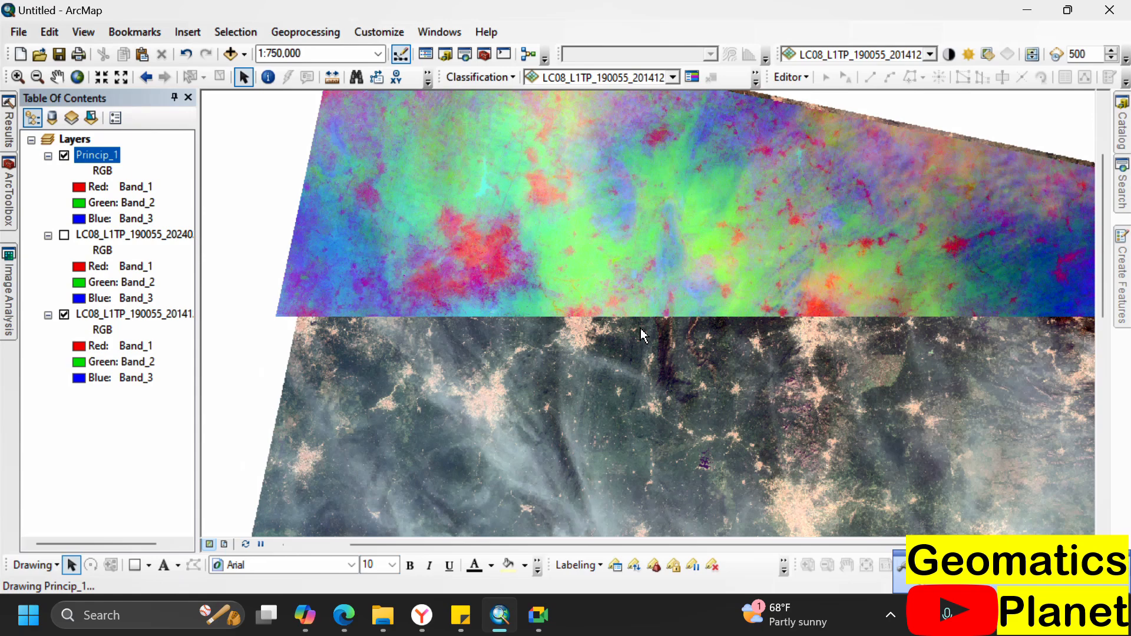
pyautogui.scroll(2, 661, 337)
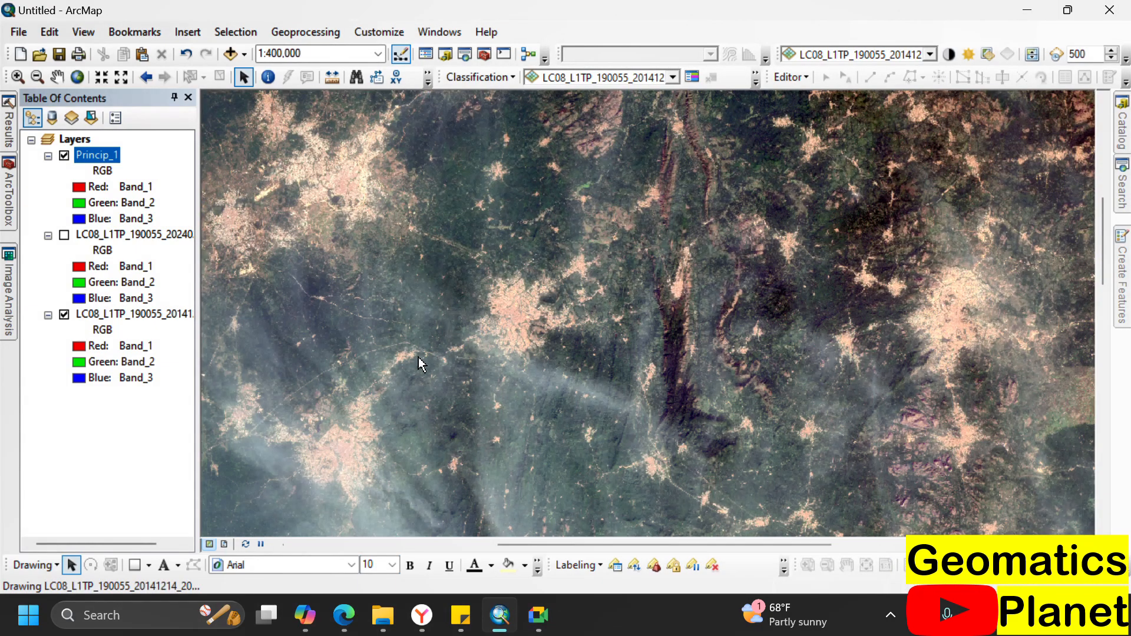
pyautogui.scroll(1, 515, 319)
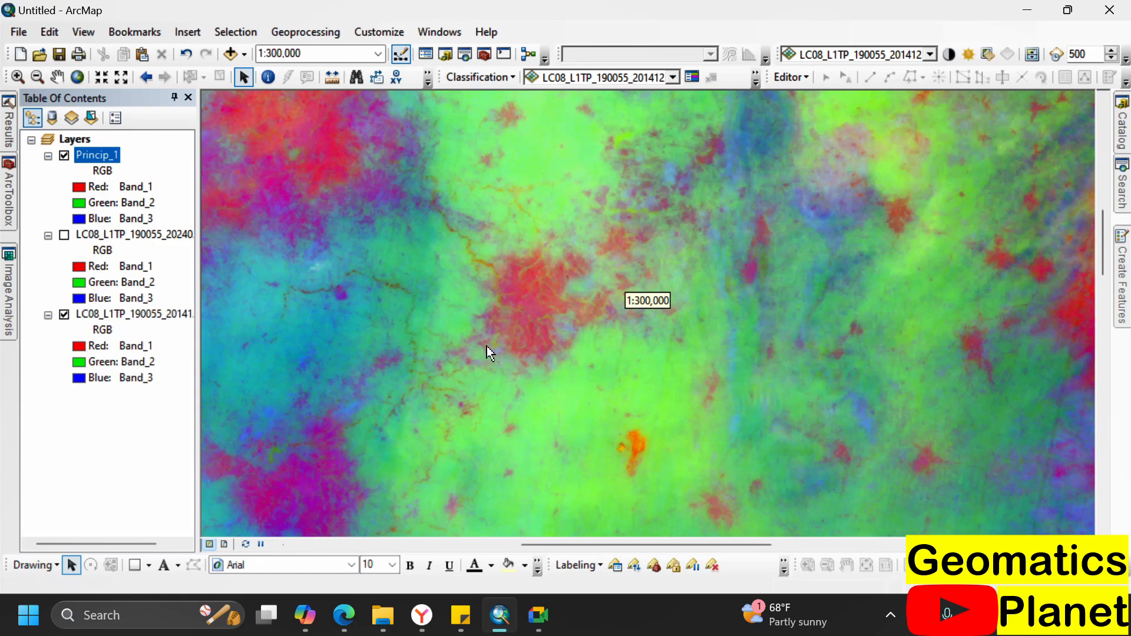
pyautogui.scroll(-2, 536, 326)
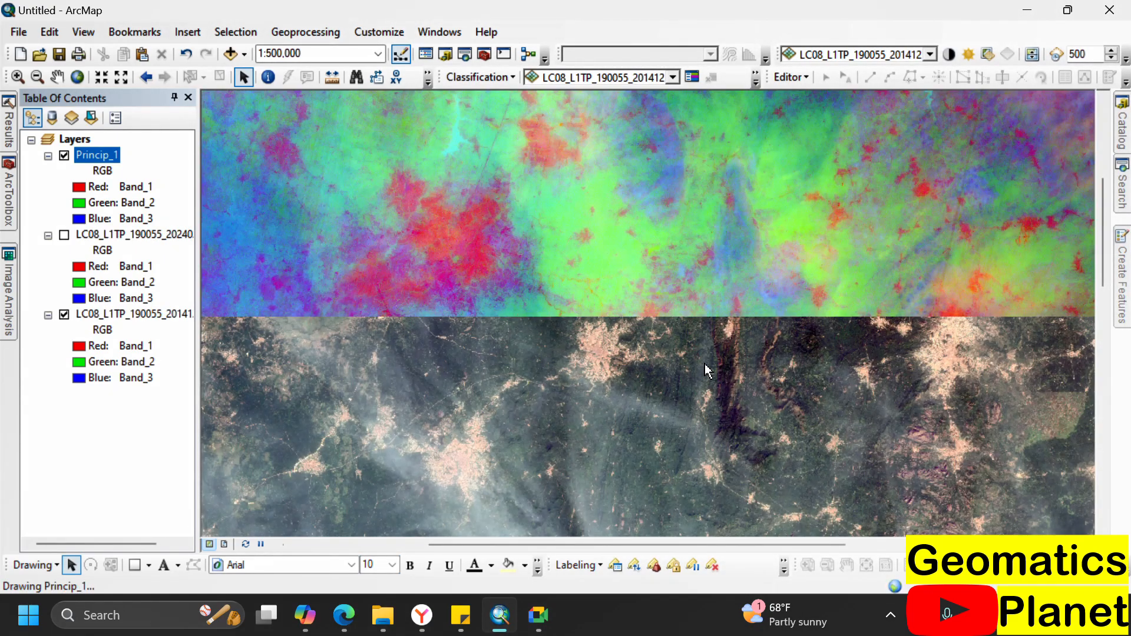
pyautogui.scroll(1, 610, 338)
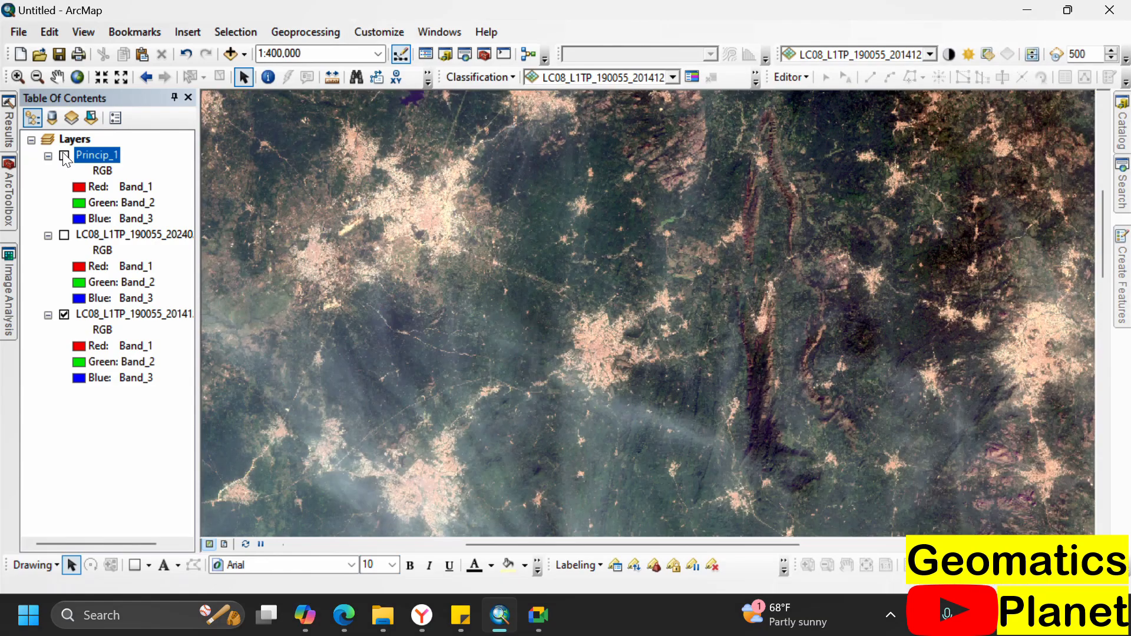
pyautogui.click(65, 156)
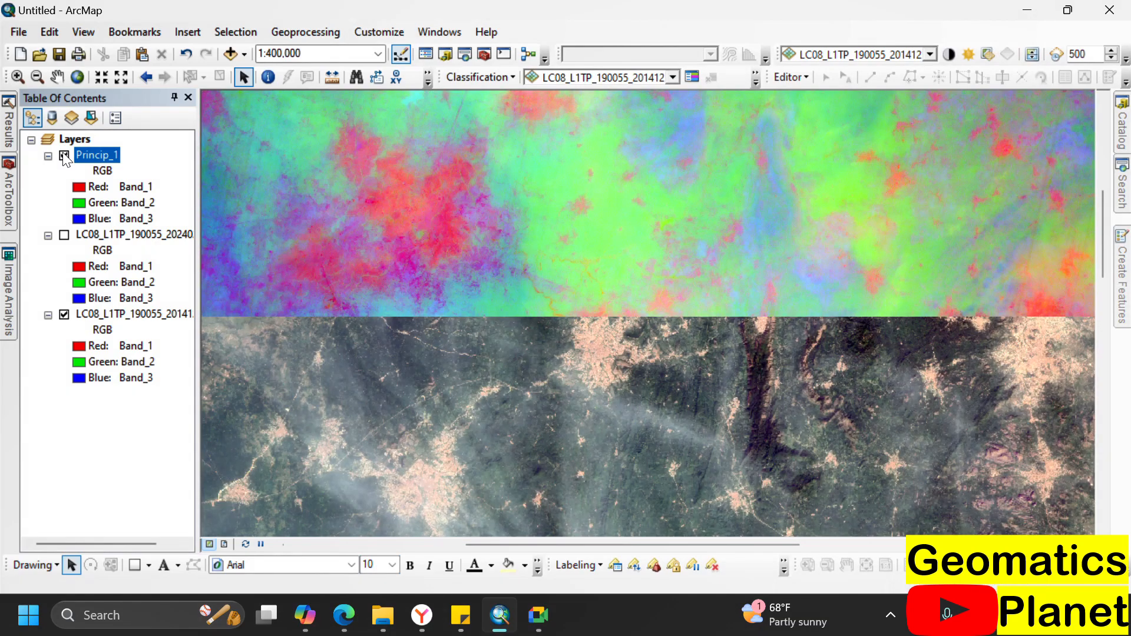
# - Hide the principal components layer and rename it 2024
pyautogui.click(65, 155)
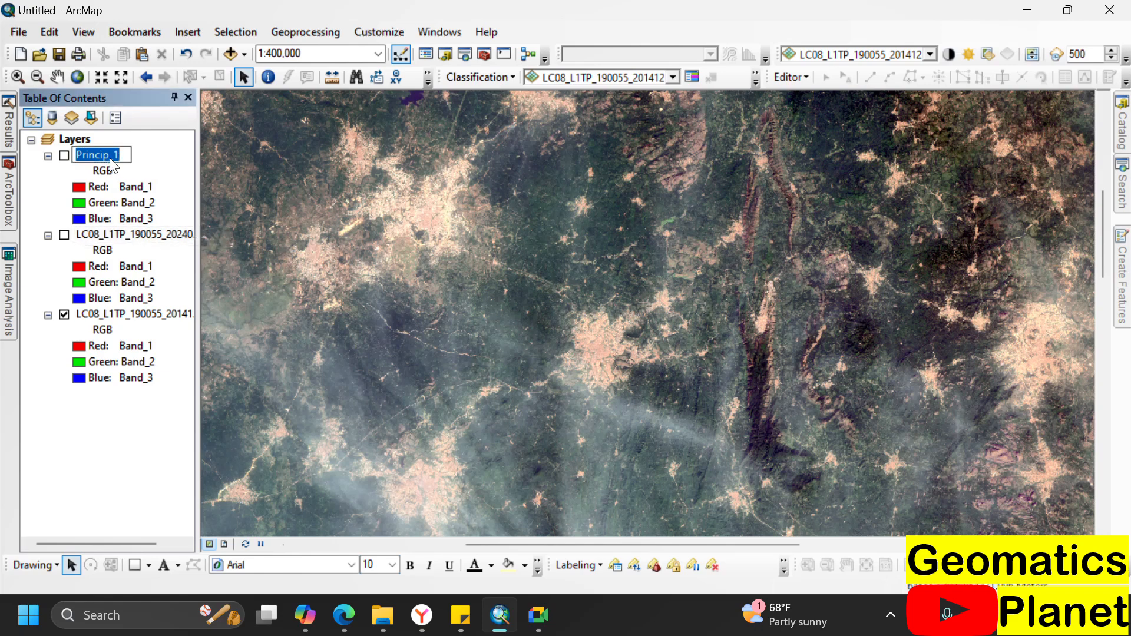
pyautogui.write('2024')
pyautogui.press('Return')
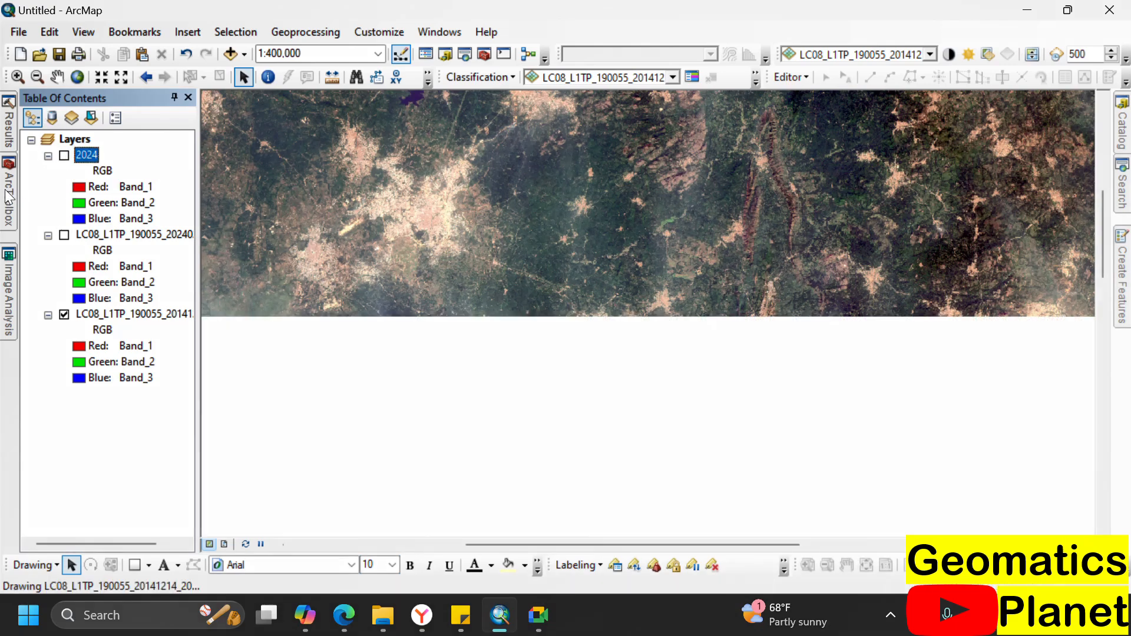
# - Convert the Ife North KML file from the LCLU folder to a layer named Ife North with KML To Layer
pyautogui.click(9, 197)
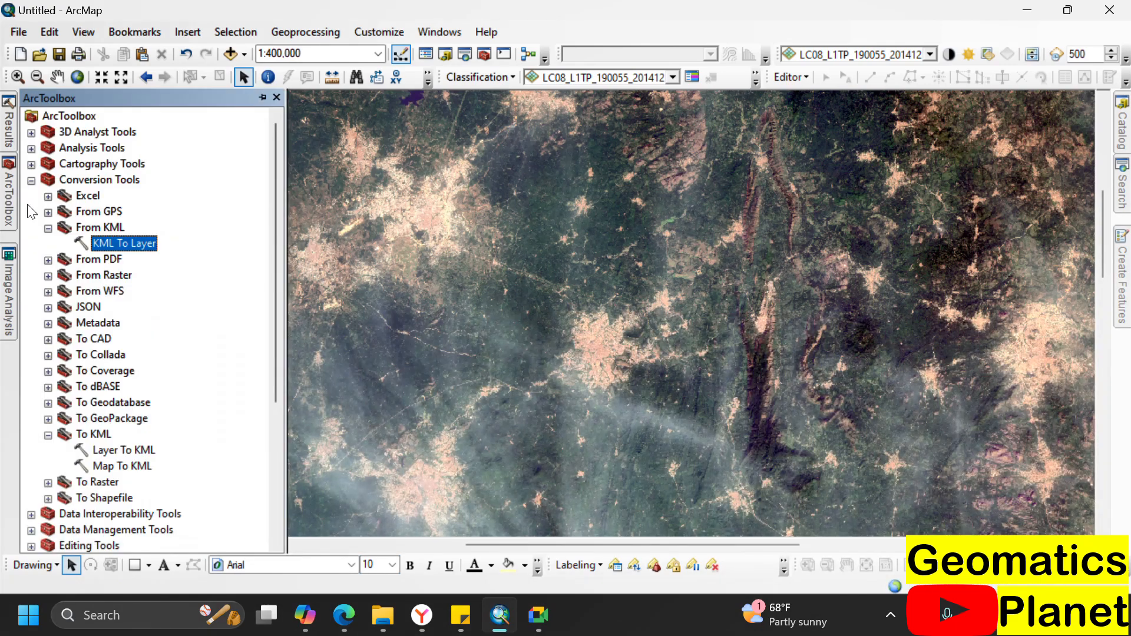
pyautogui.doubleClick(125, 242)
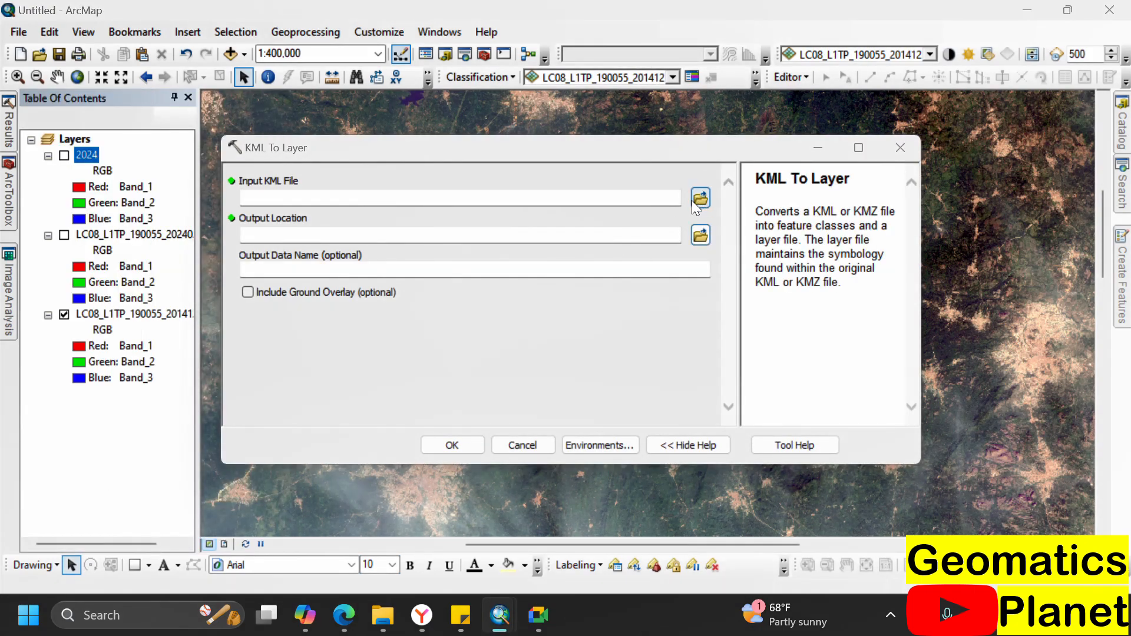
pyautogui.click(701, 198)
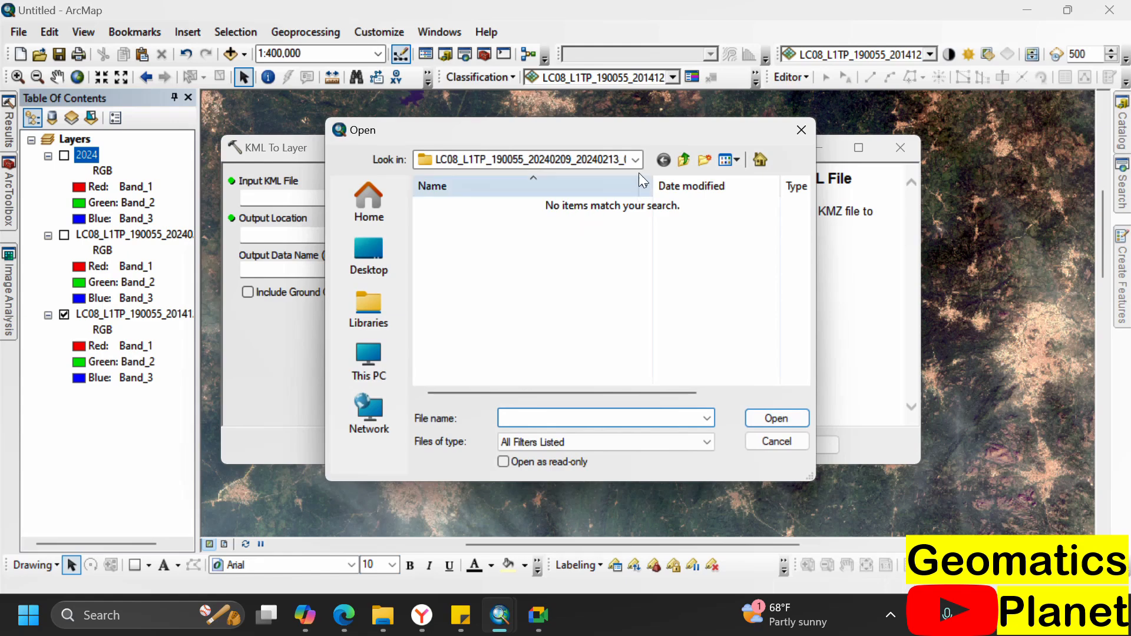
pyautogui.click(683, 161)
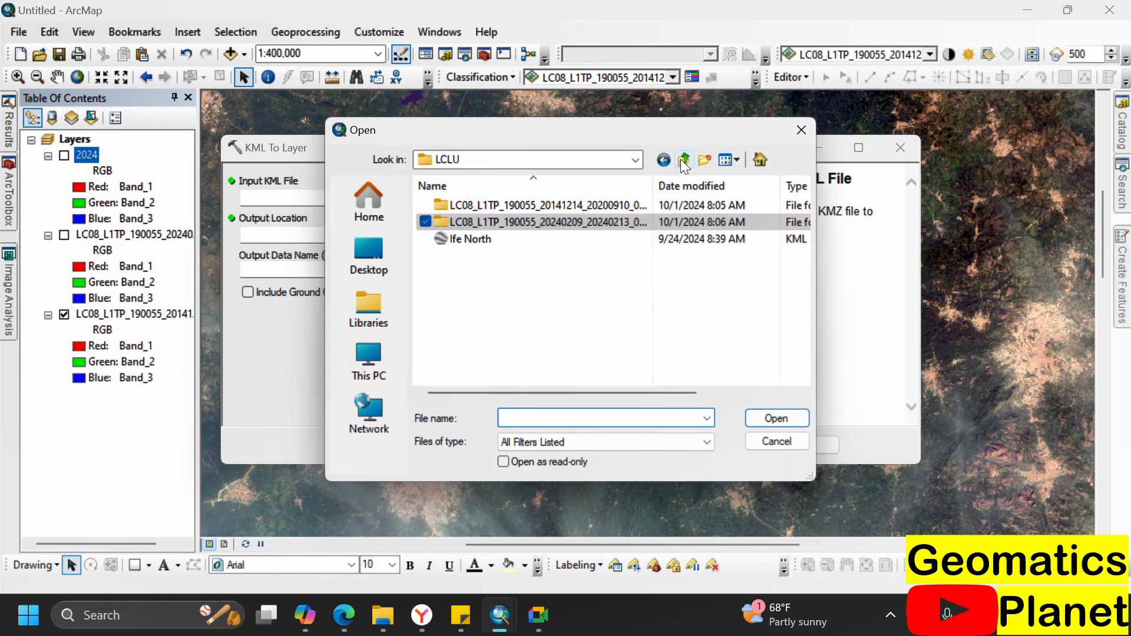
pyautogui.click(471, 240)
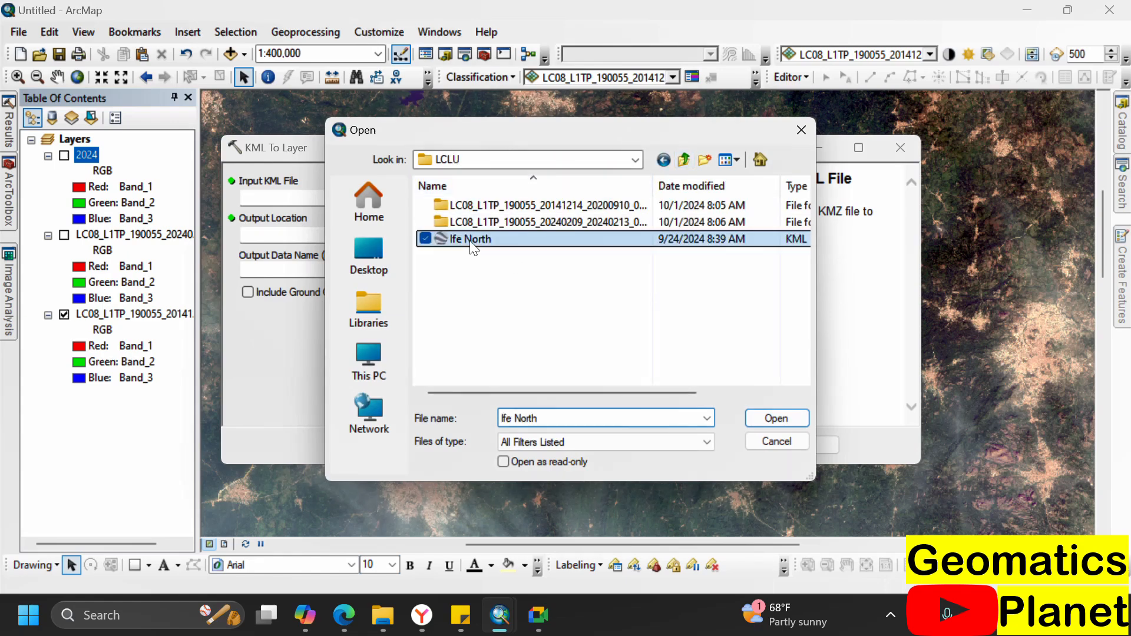
pyautogui.click(759, 417)
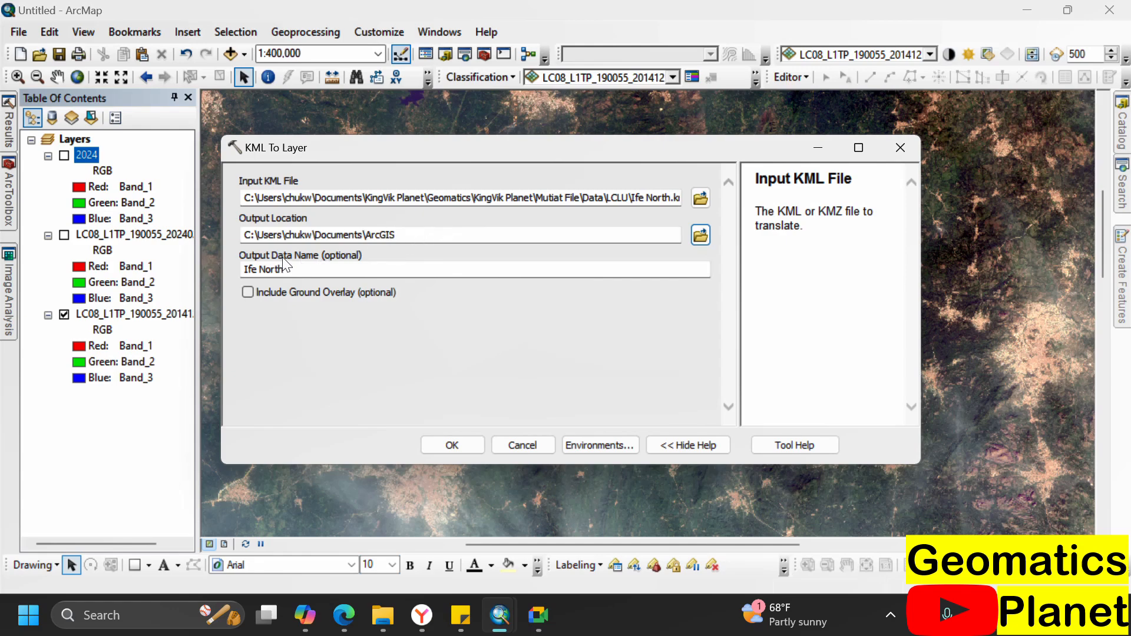
pyautogui.click(436, 444)
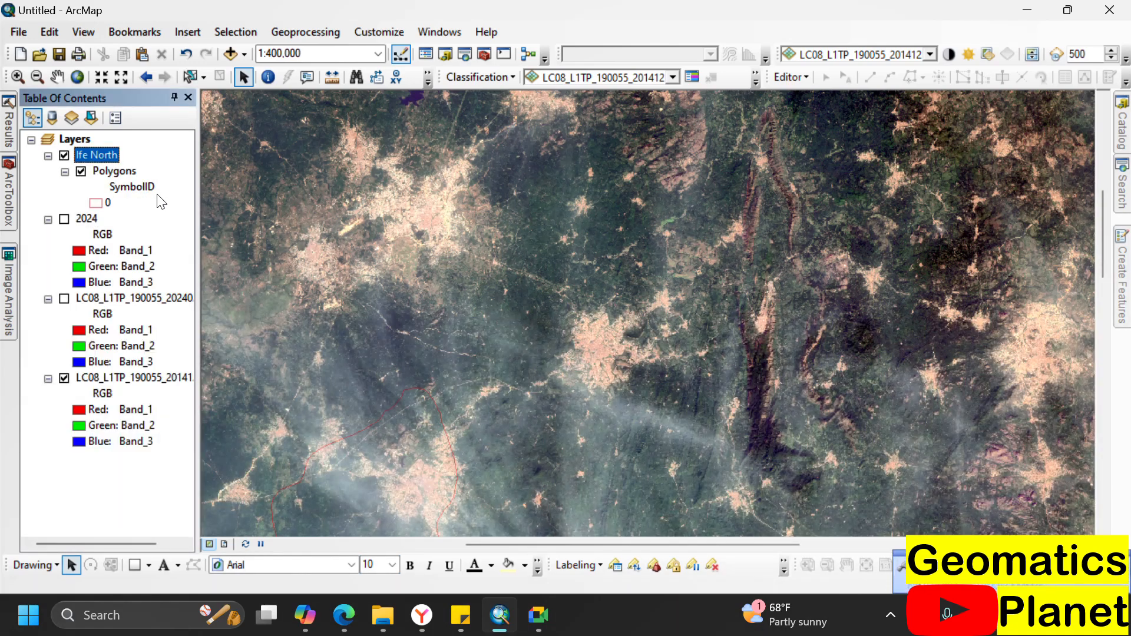
# - Zoom to the Ife North polygon layer and examine its boundary over the 2014 composite's settlements at several scales
pyautogui.click(119, 169)
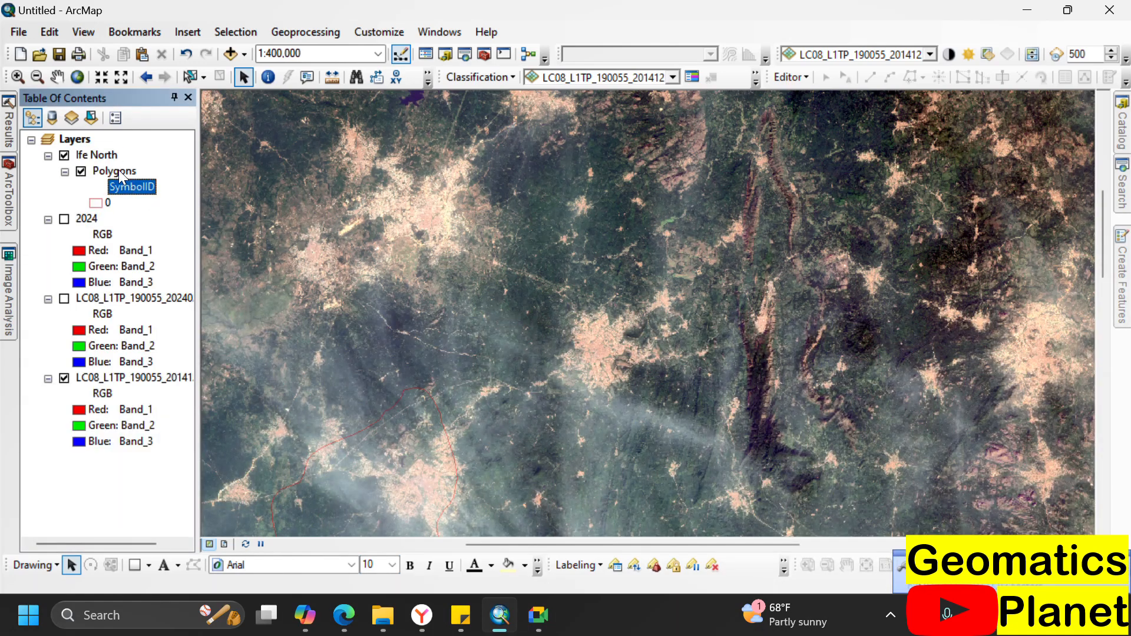
pyautogui.rightClick(118, 171)
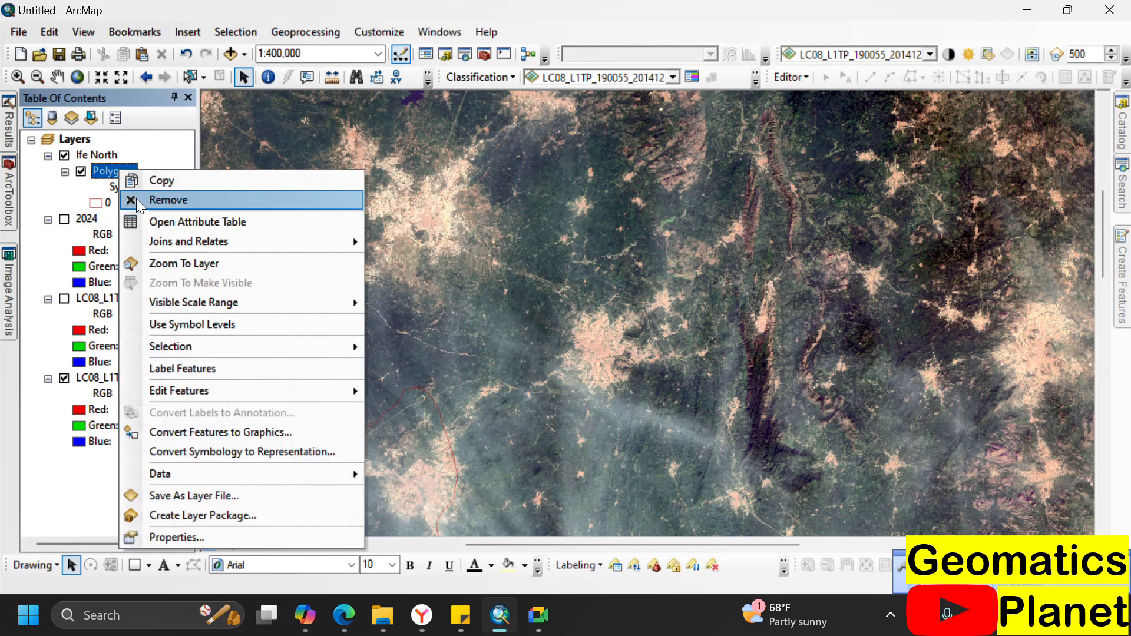
pyautogui.click(165, 266)
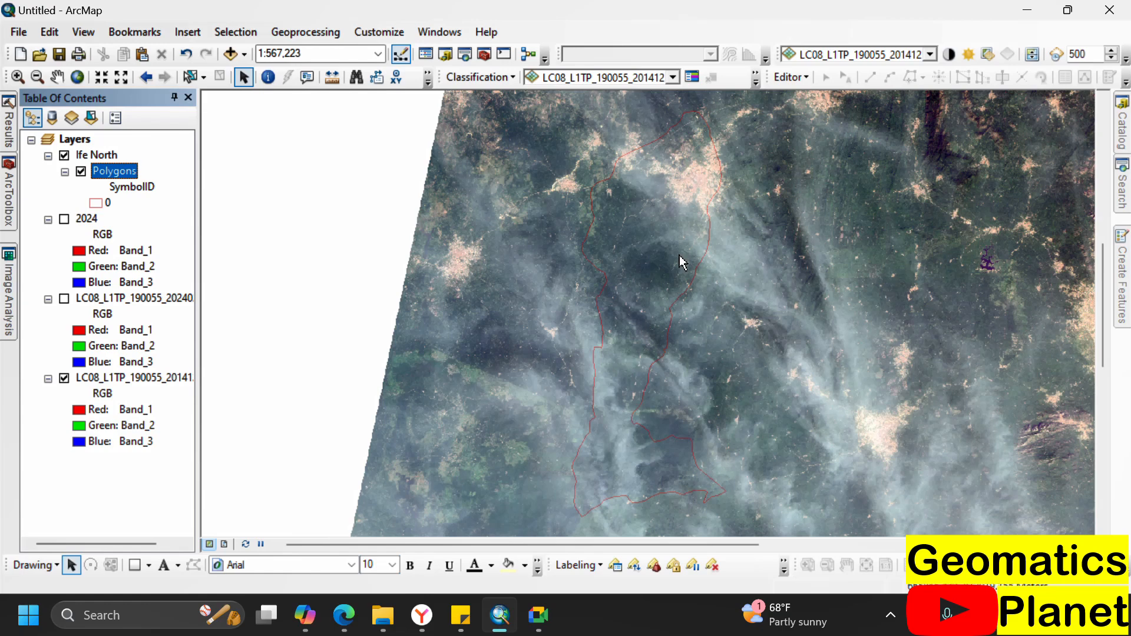
pyautogui.scroll(5, 665, 139)
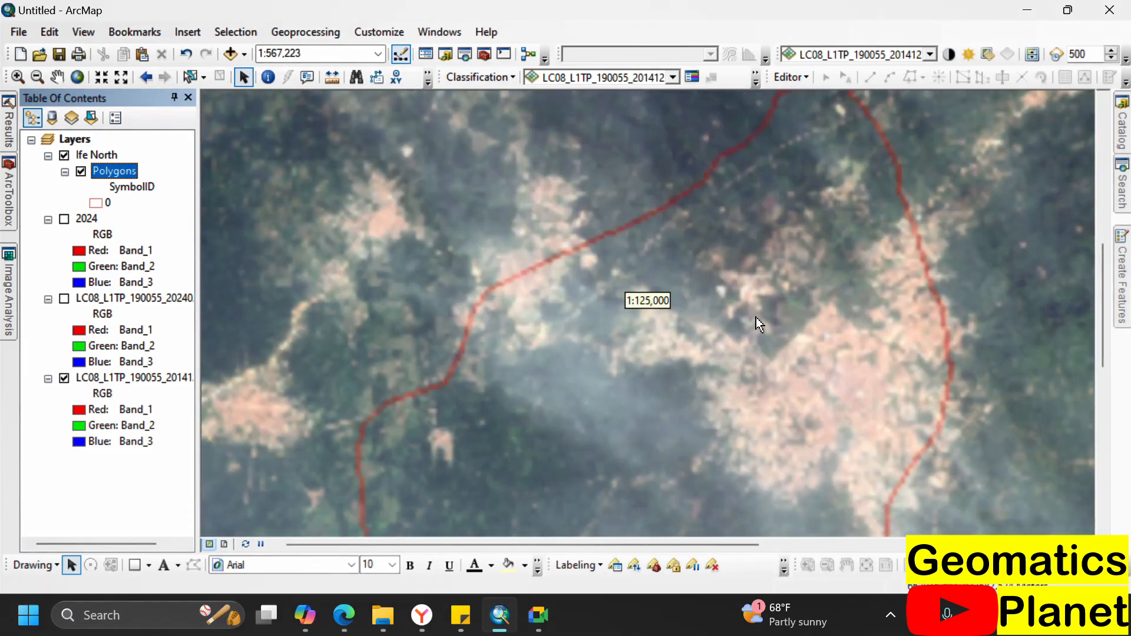
pyautogui.scroll(3, 731, 354)
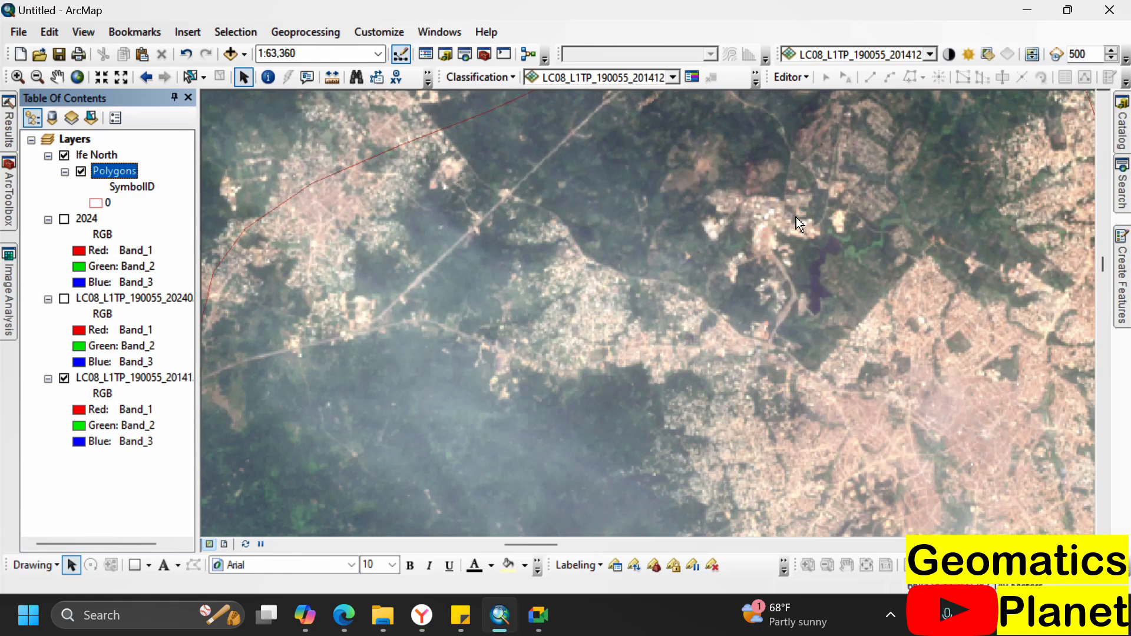
pyautogui.scroll(4, 797, 217)
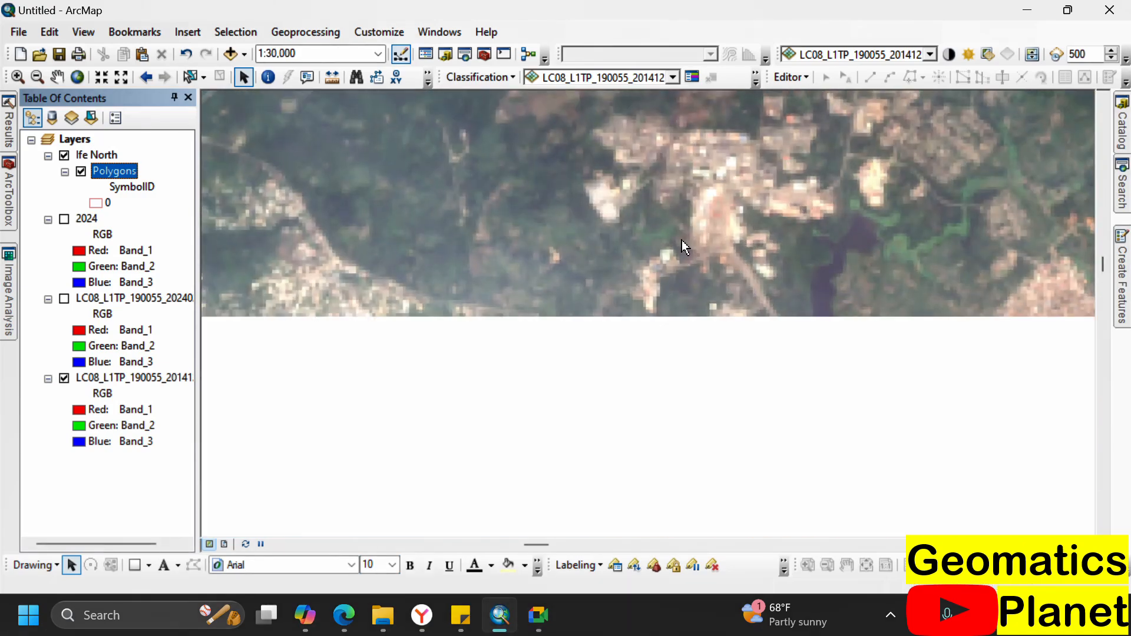
pyautogui.scroll(-3, 681, 239)
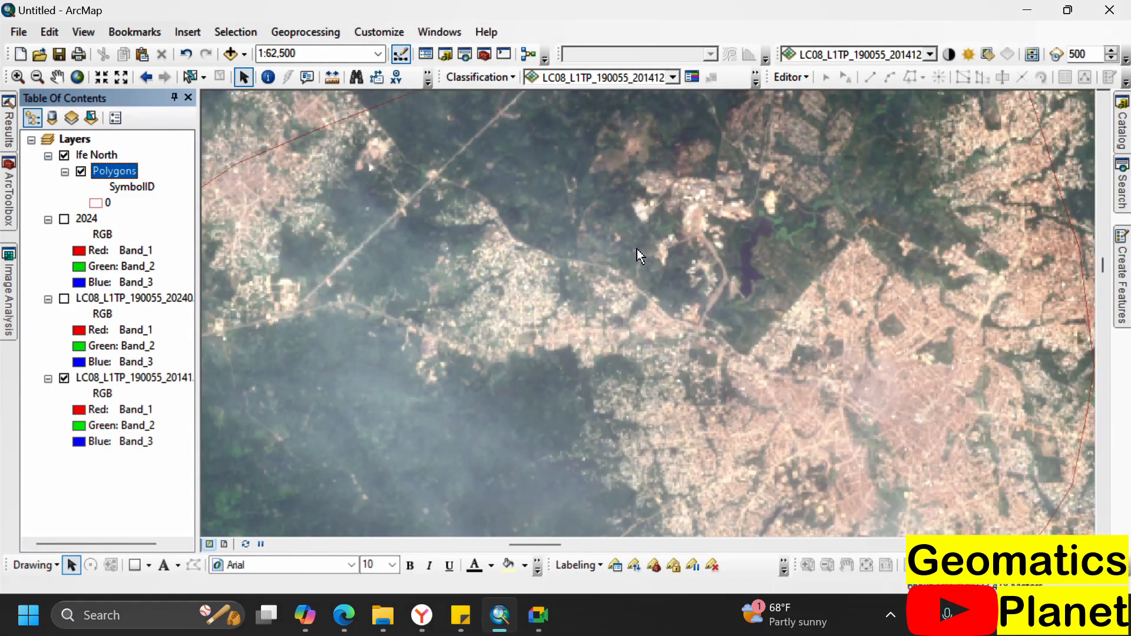
pyautogui.scroll(-4, 673, 326)
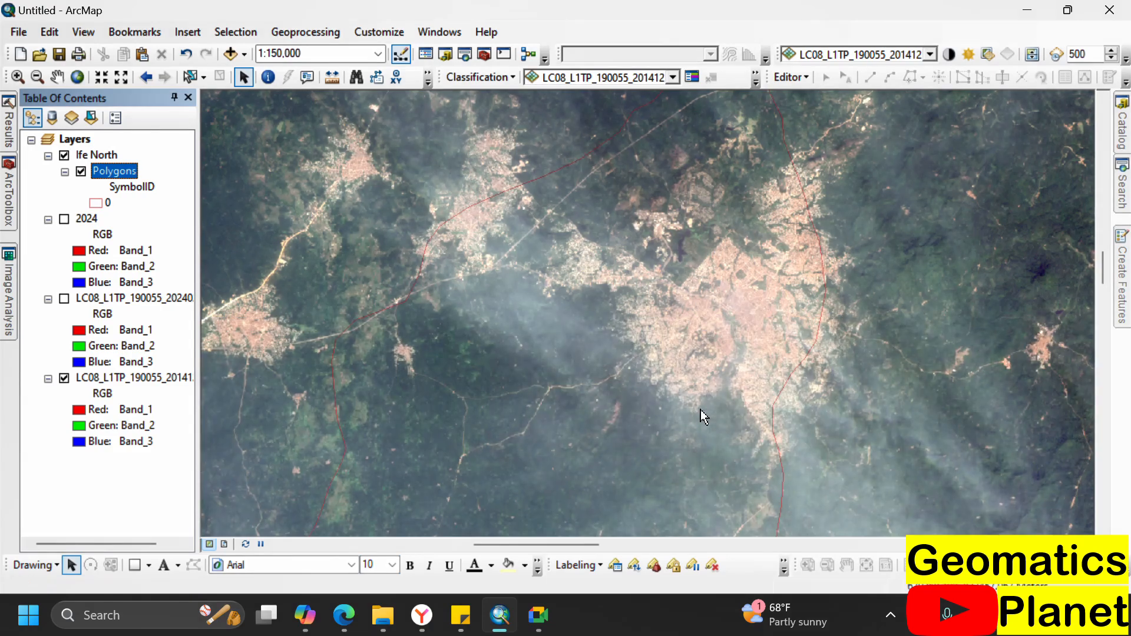
pyautogui.scroll(2, 690, 390)
pyautogui.scroll(-4, 655, 239)
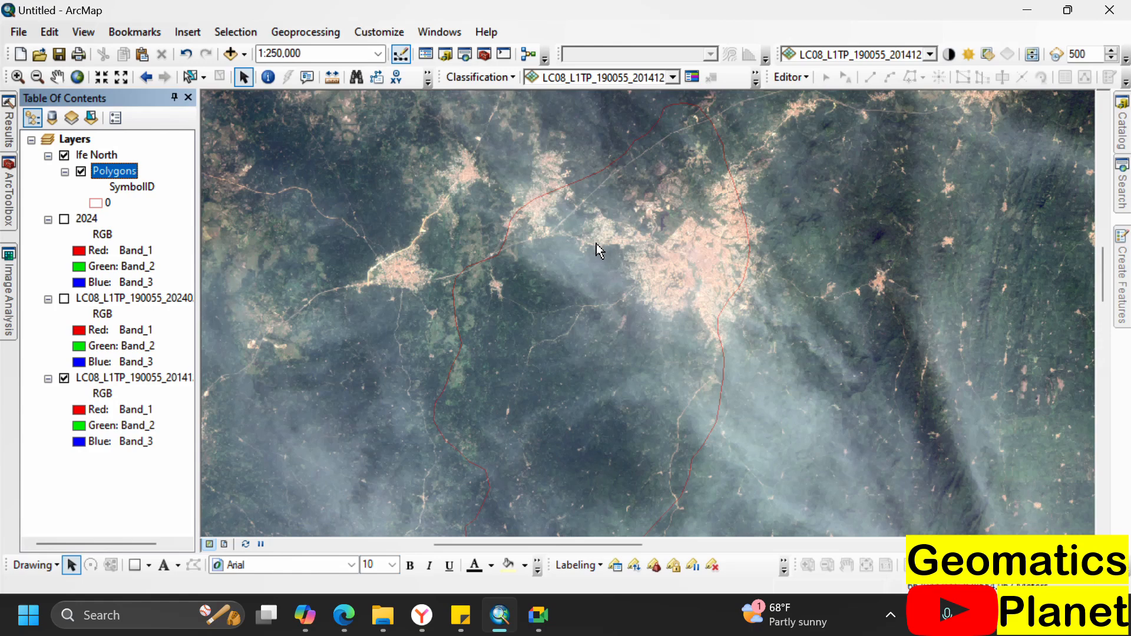
pyautogui.scroll(-4, 596, 242)
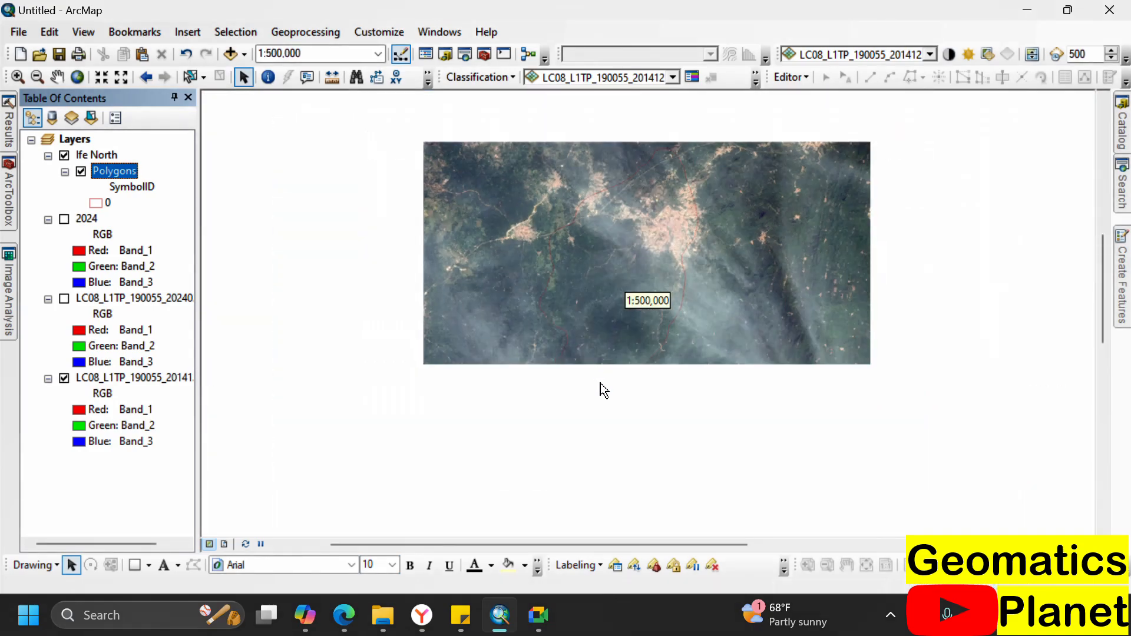
pyautogui.scroll(-2, 618, 232)
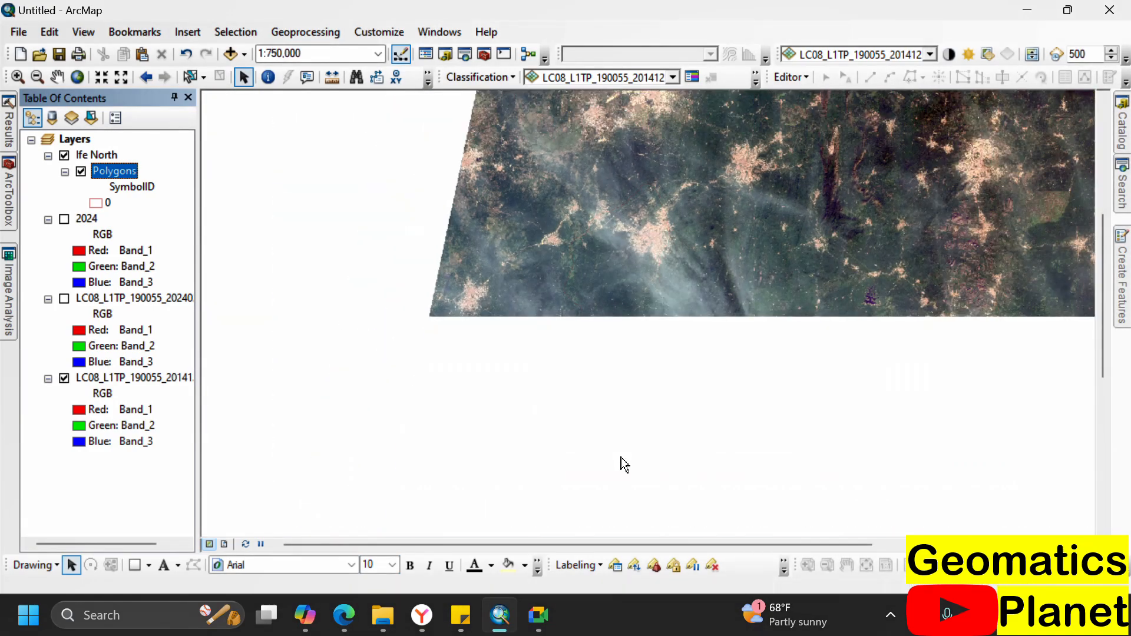
pyautogui.scroll(4, 617, 233)
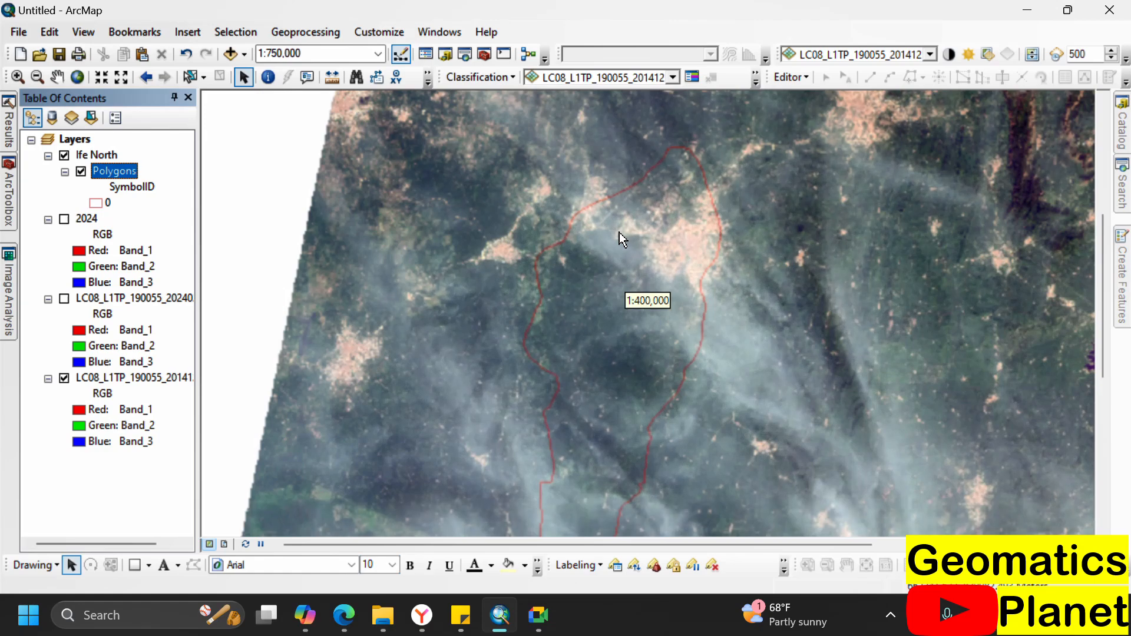
pyautogui.scroll(1, 625, 210)
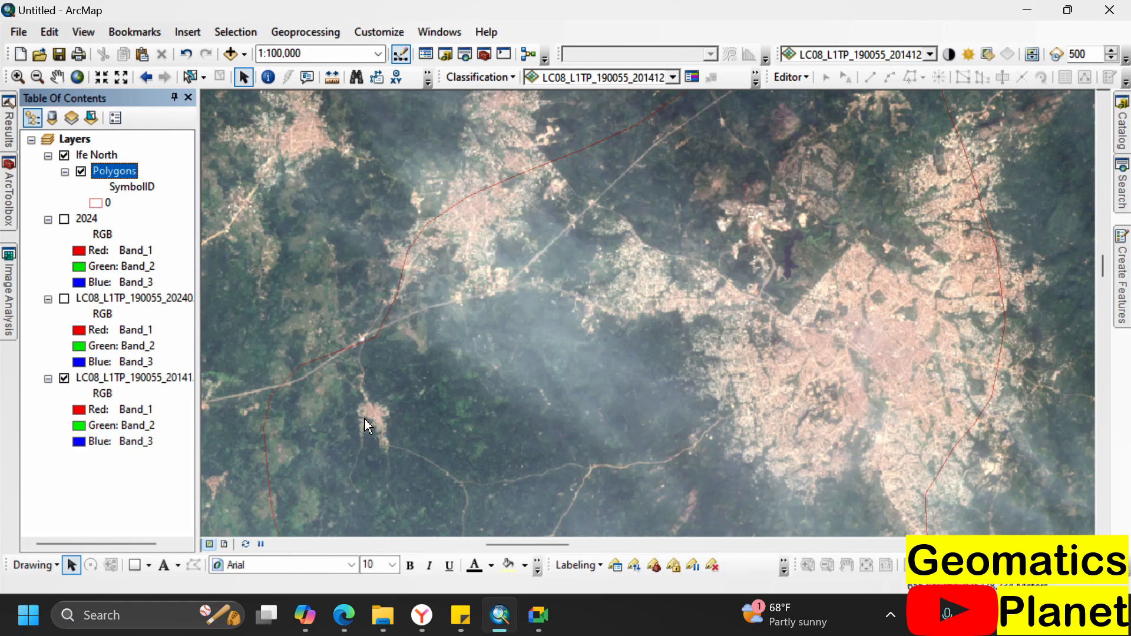
pyautogui.scroll(2, 458, 217)
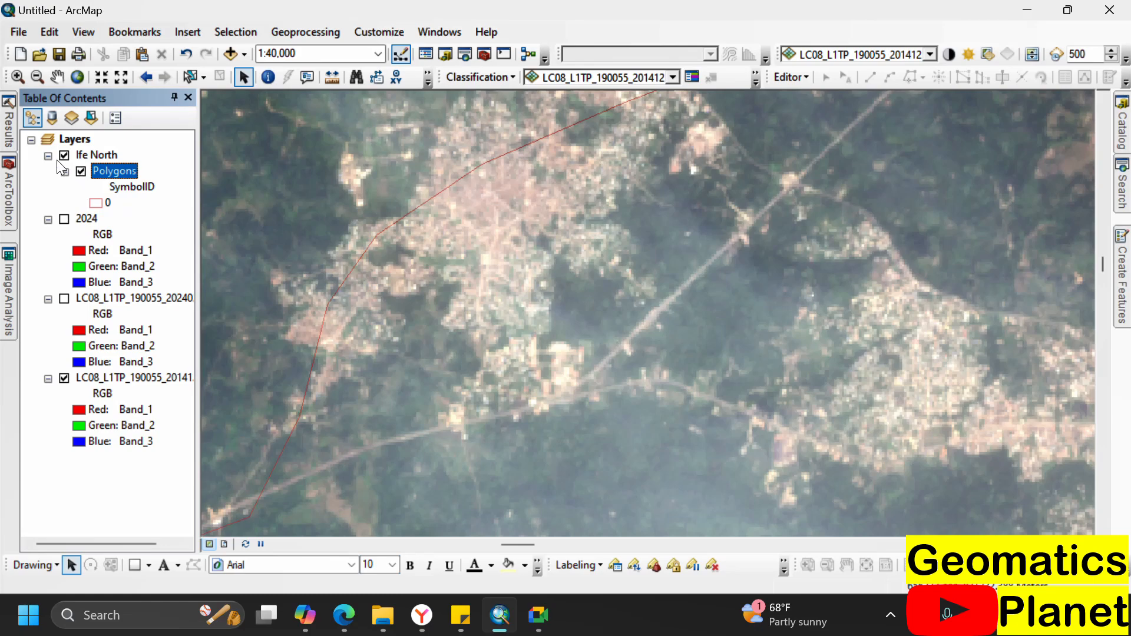
# - Start saving the map document and browse to the ArcMap folder of the current project inside Geomatics > KingVik Planet
pyautogui.rightClick(122, 171)
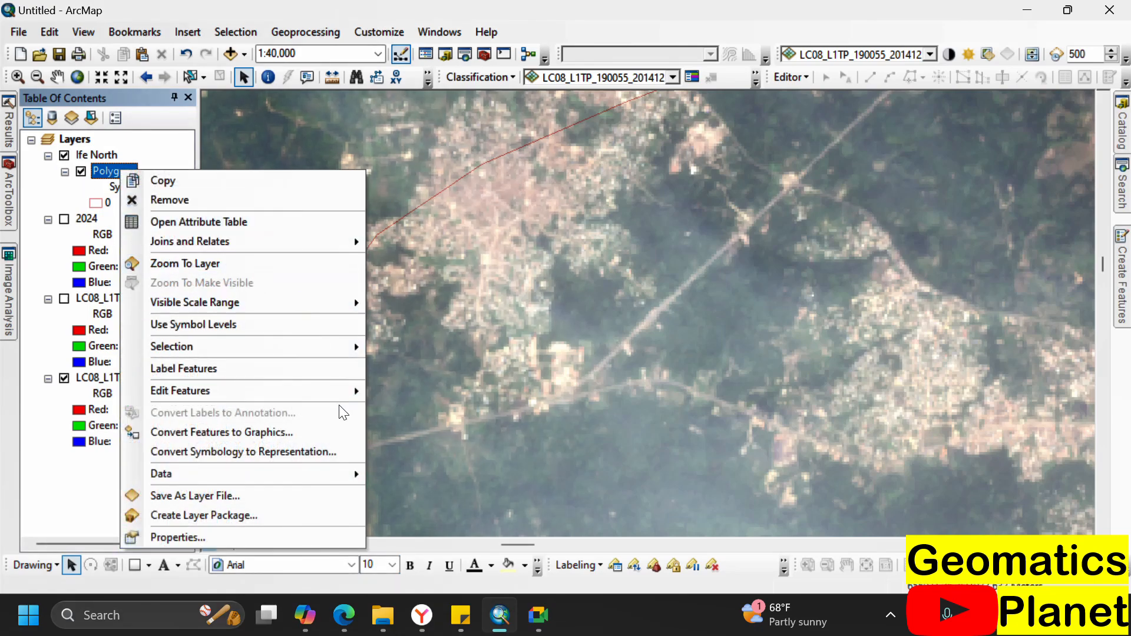
pyautogui.click(54, 51)
pyautogui.click(66, 57)
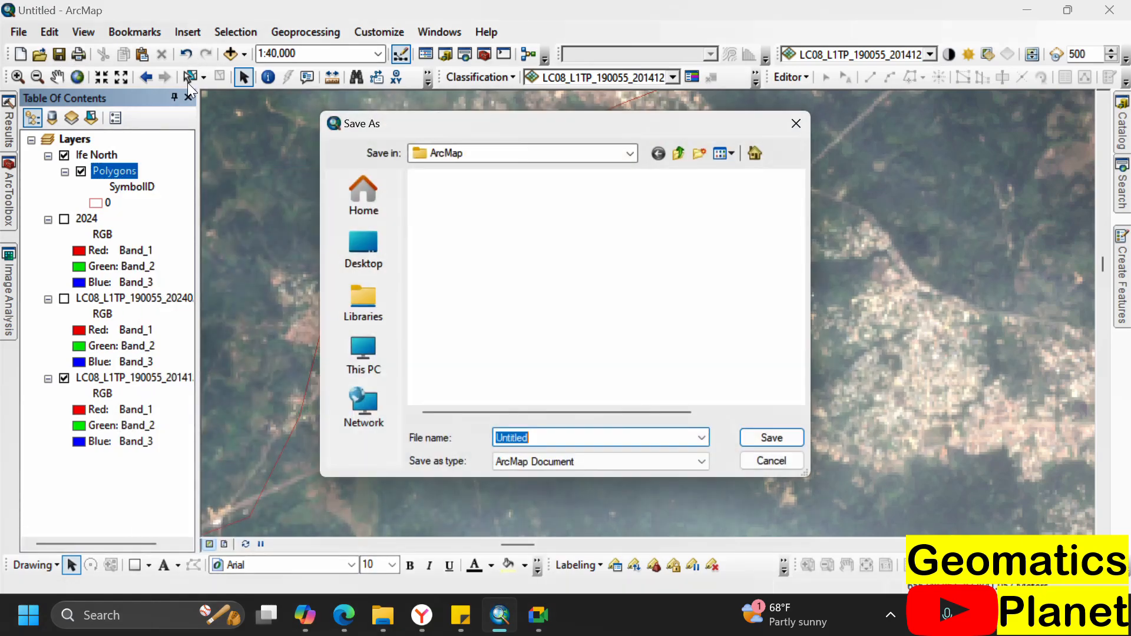
pyautogui.click(679, 153)
pyautogui.click(679, 154)
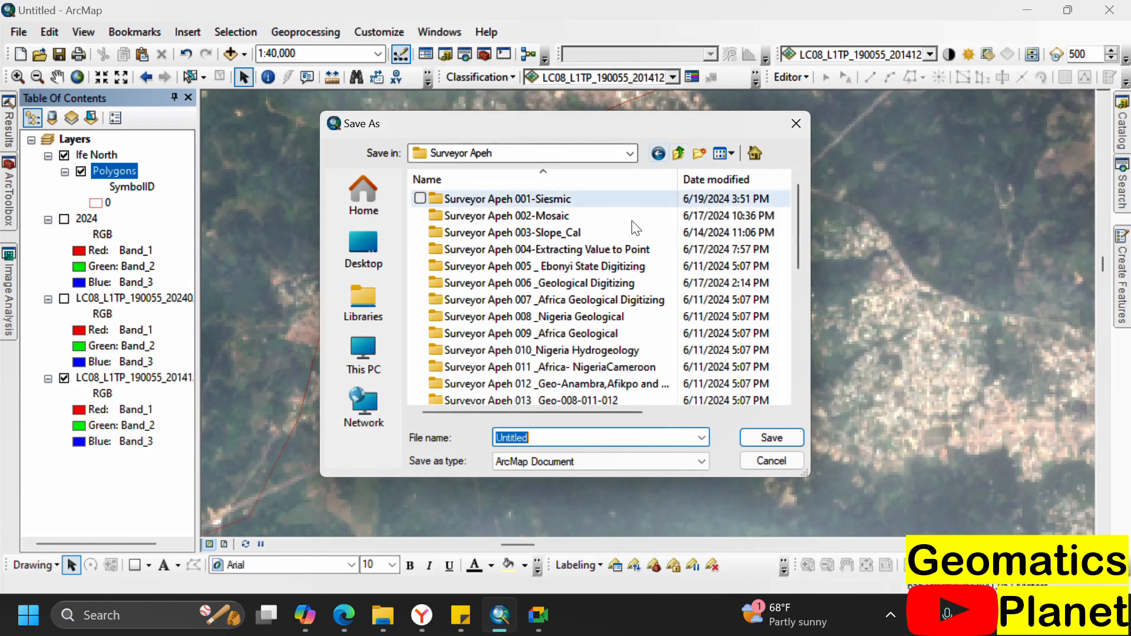
pyautogui.click(673, 156)
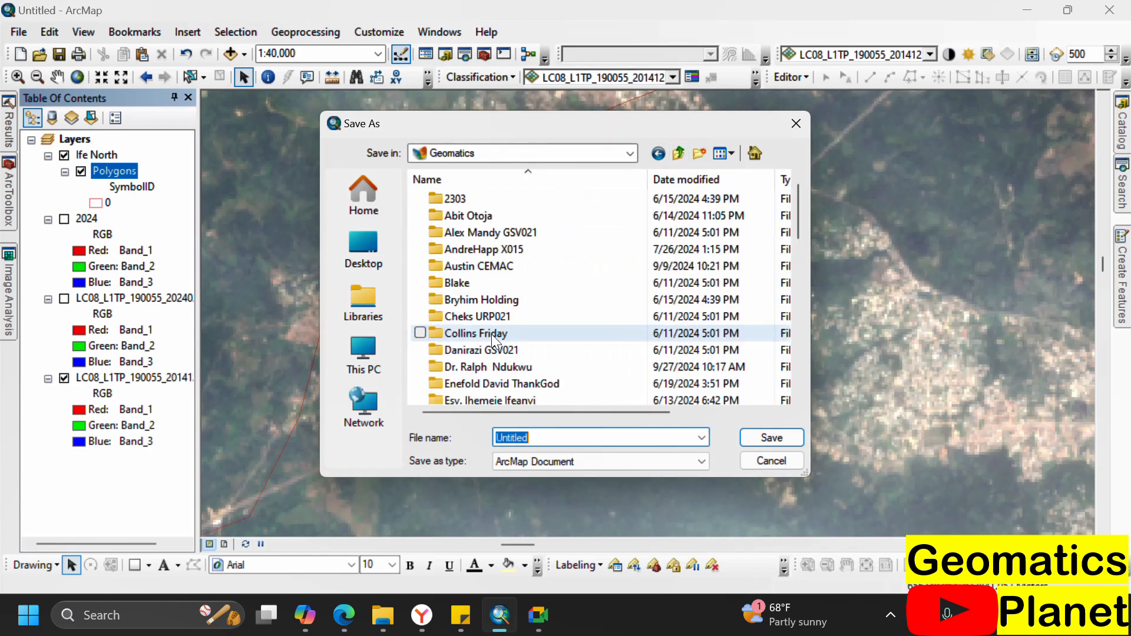
pyautogui.click(489, 336)
pyautogui.press('k')
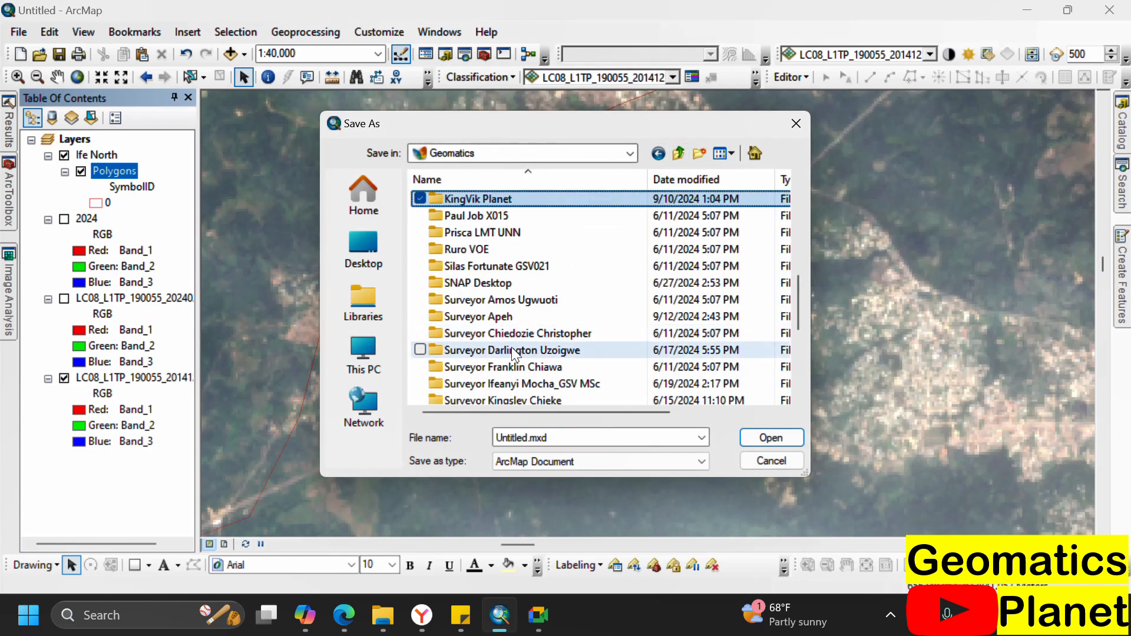
pyautogui.doubleClick(500, 198)
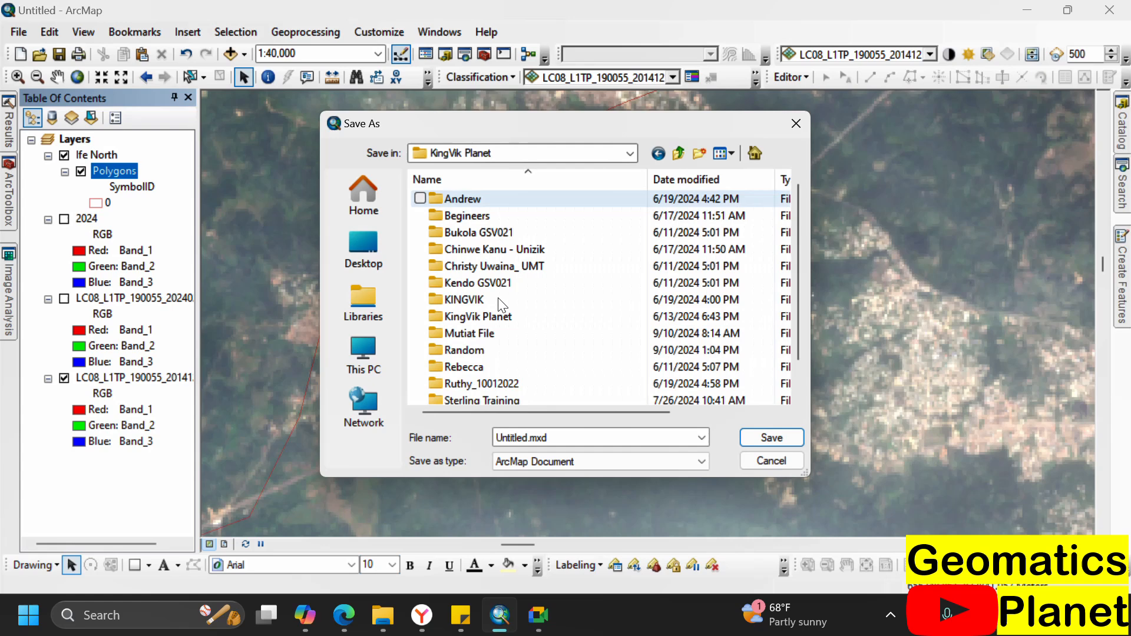
pyautogui.click(508, 331)
pyautogui.click(510, 329)
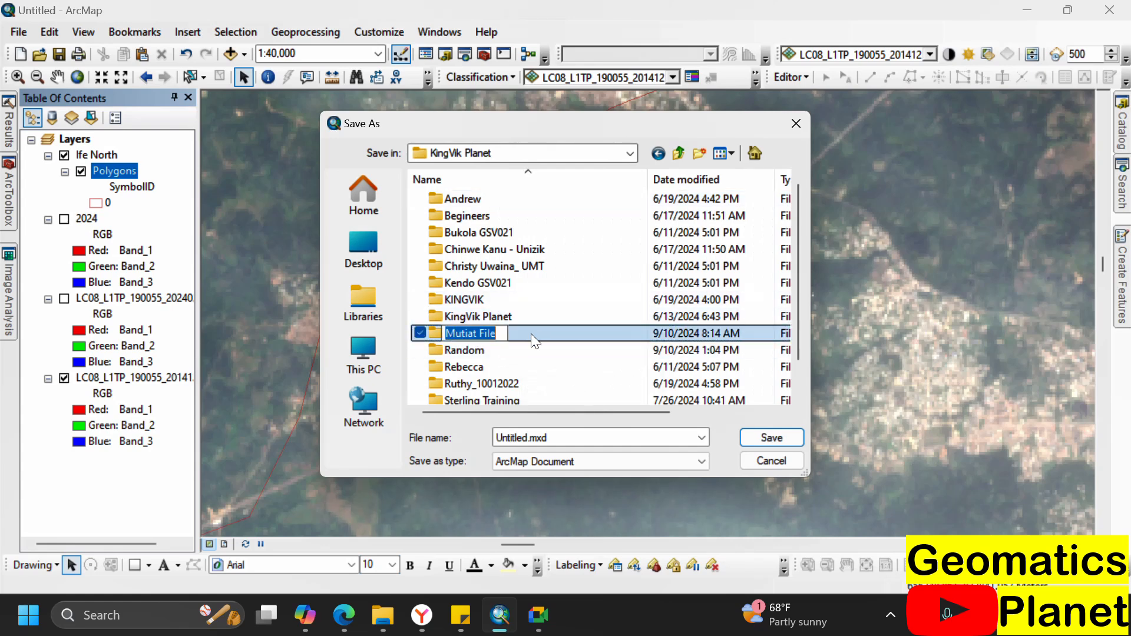
pyautogui.click(532, 334)
pyautogui.doubleClick(531, 331)
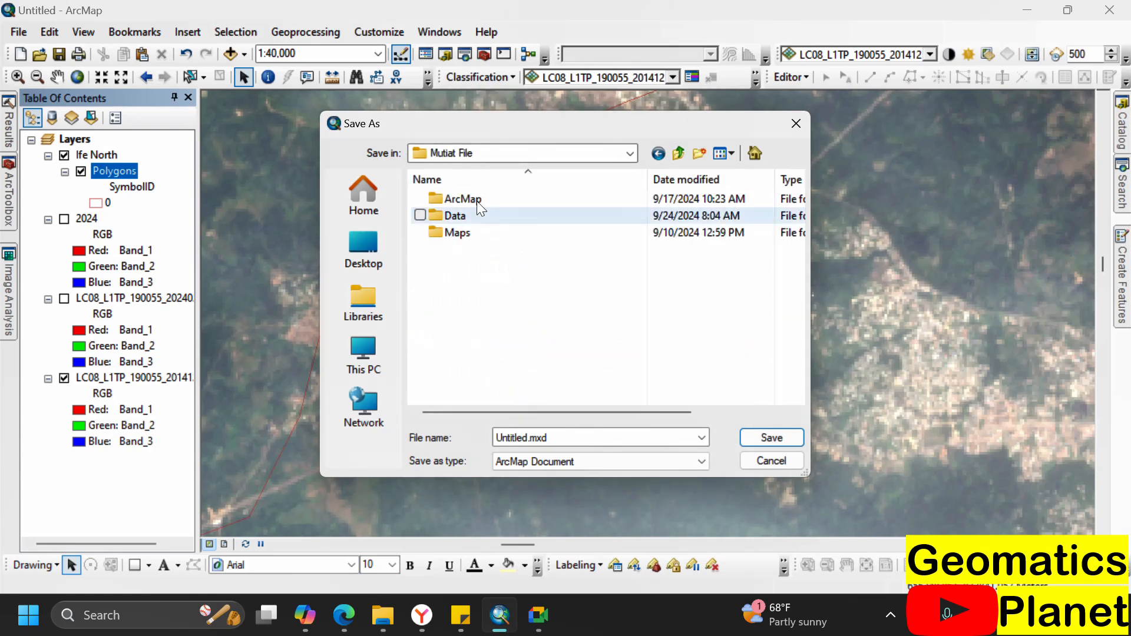
pyautogui.doubleClick(476, 199)
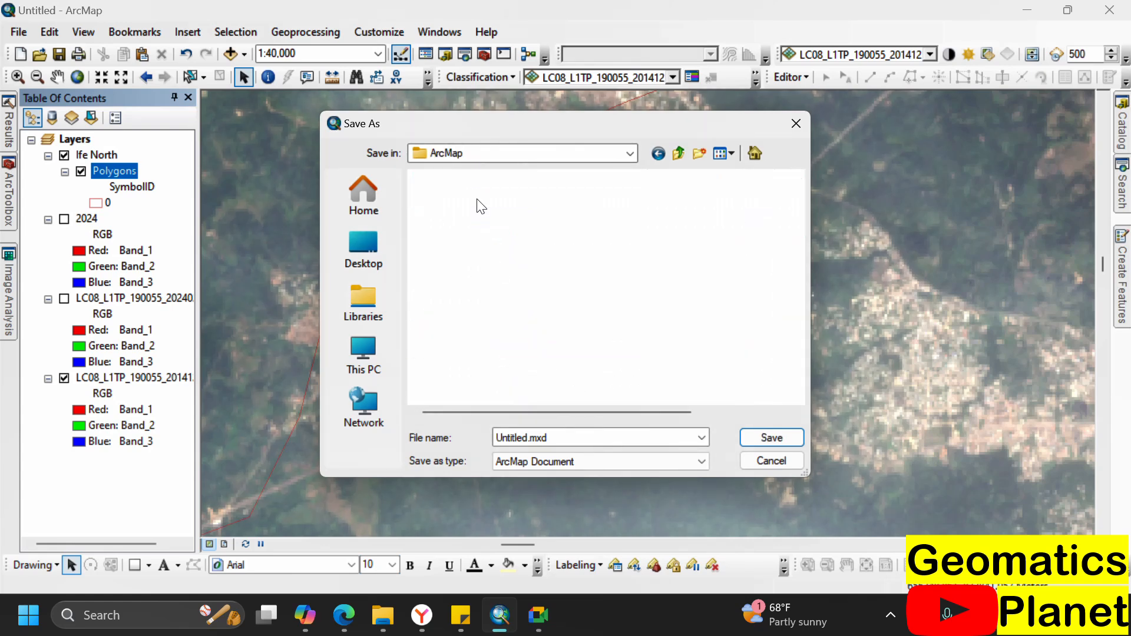
# - Name the map document Image Classification and save it as an ArcMap Document
pyautogui.doubleClick(568, 435)
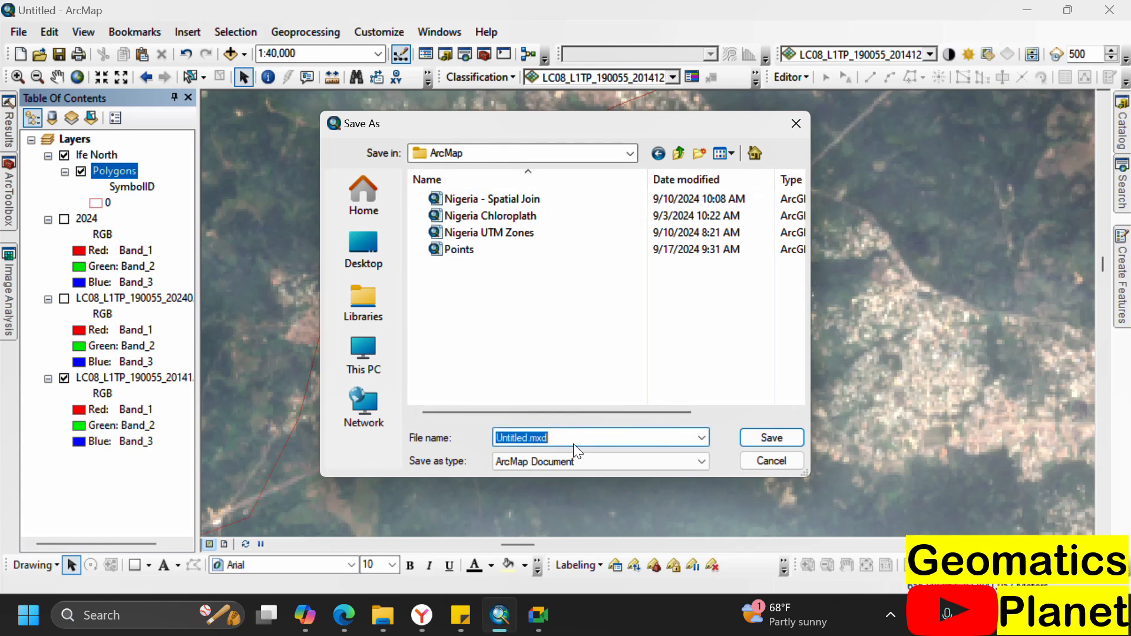
pyautogui.write('Un')
pyautogui.press('BackSpace')
pyautogui.press('BackSpace')
pyautogui.write('Image Classification')
pyautogui.click(750, 437)
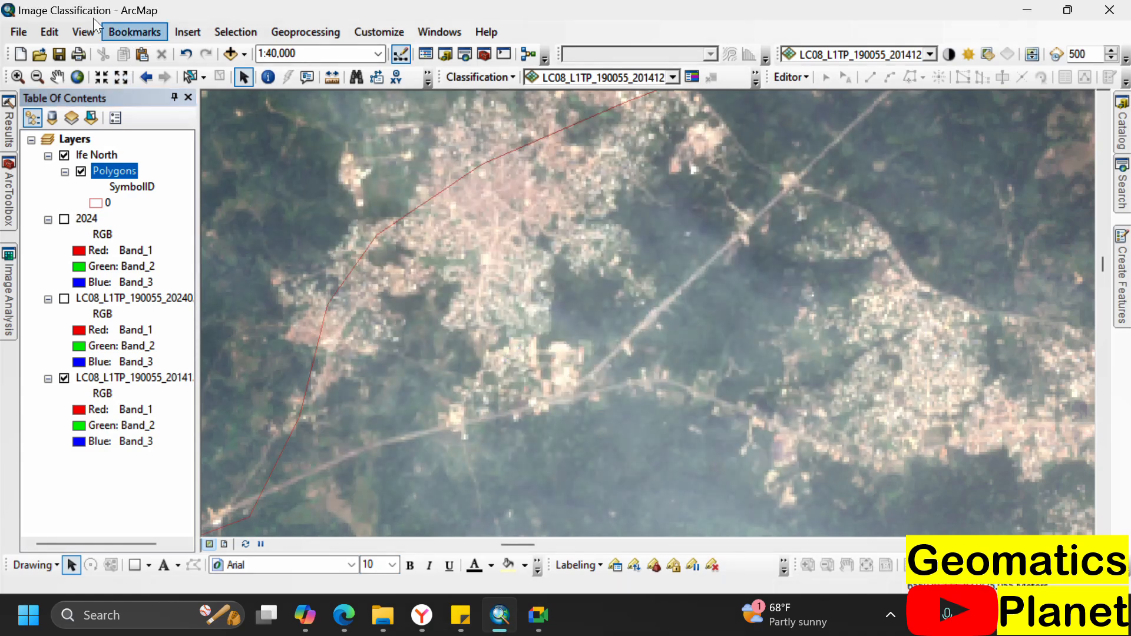
# - Export all features of the Ife North Polygons layer to a shapefile named Ife_North in the home folder and add it to the map
pyautogui.rightClick(122, 170)
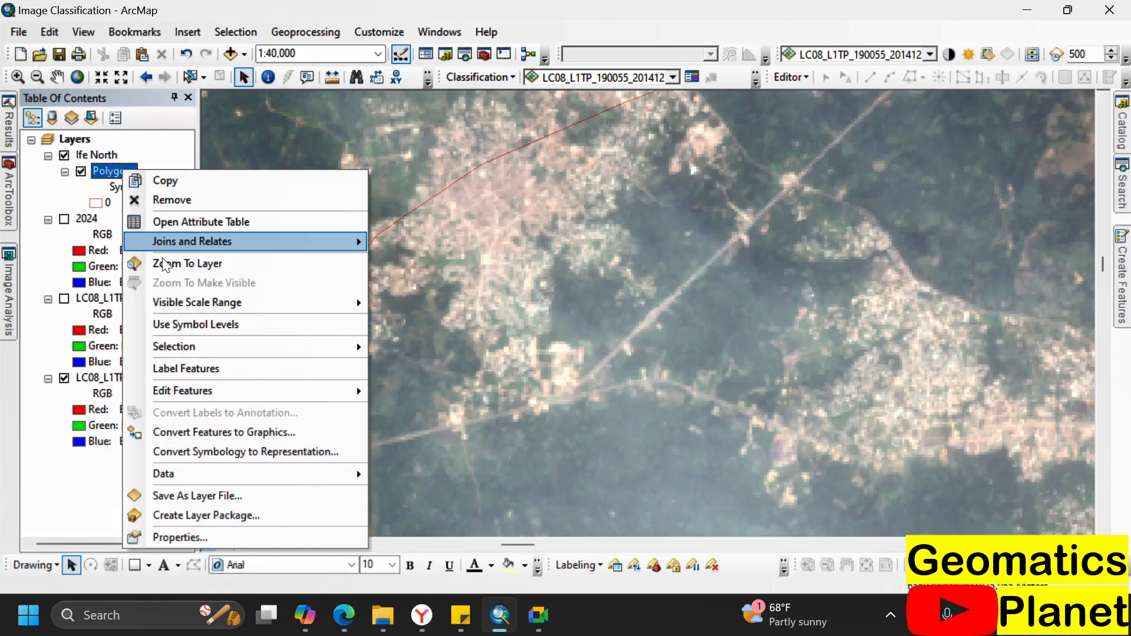
pyautogui.moveTo(327, 474)
pyautogui.click(395, 495)
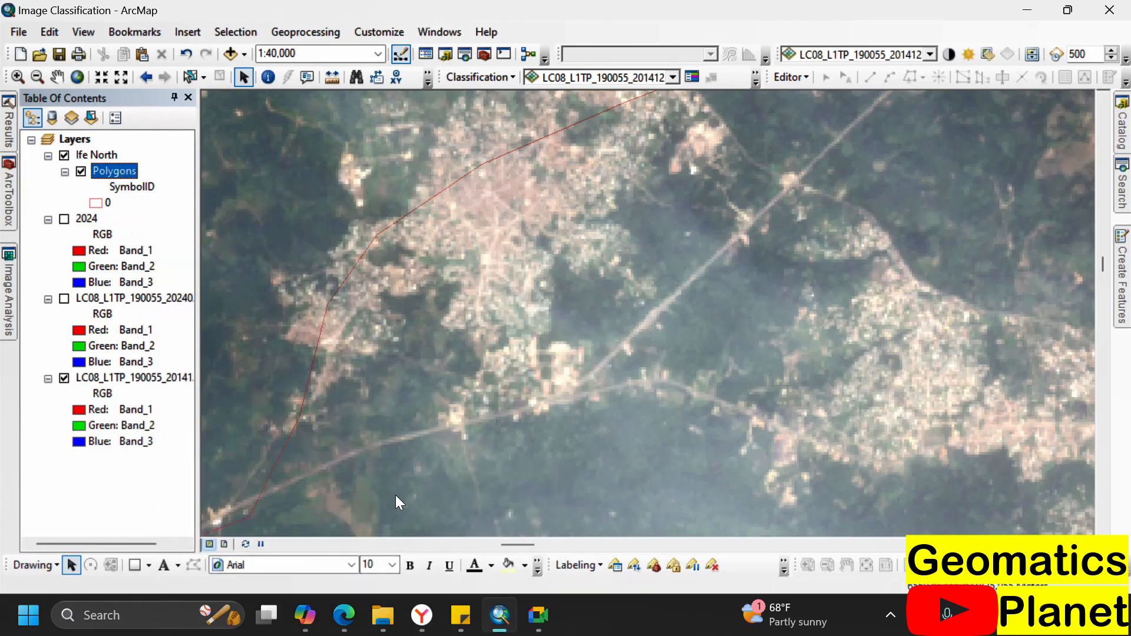
pyautogui.click(717, 335)
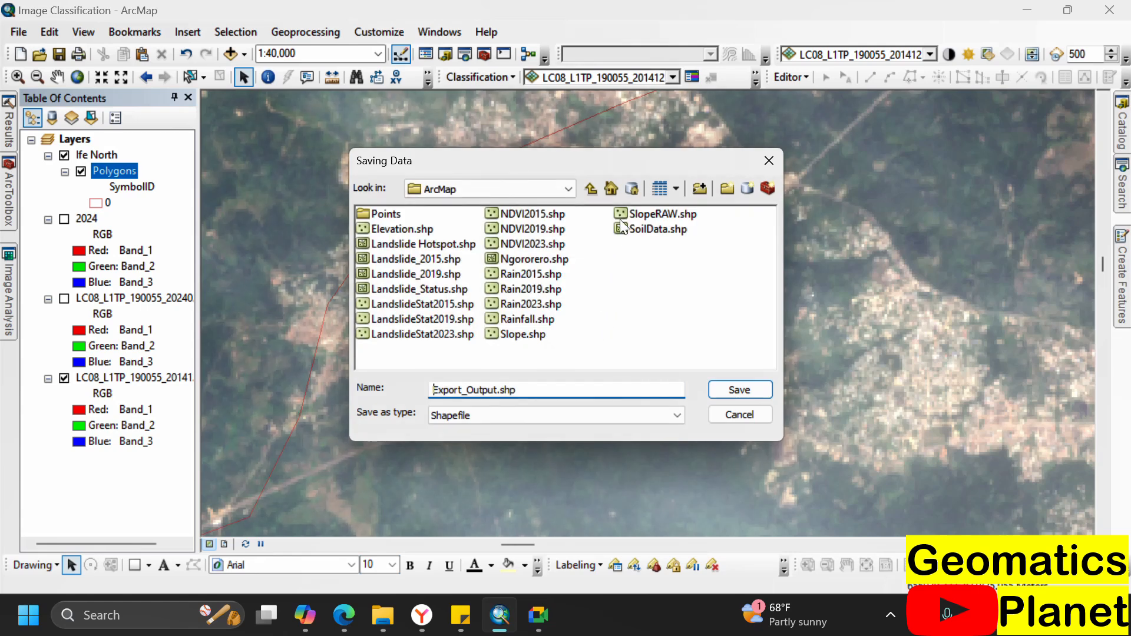
pyautogui.click(611, 189)
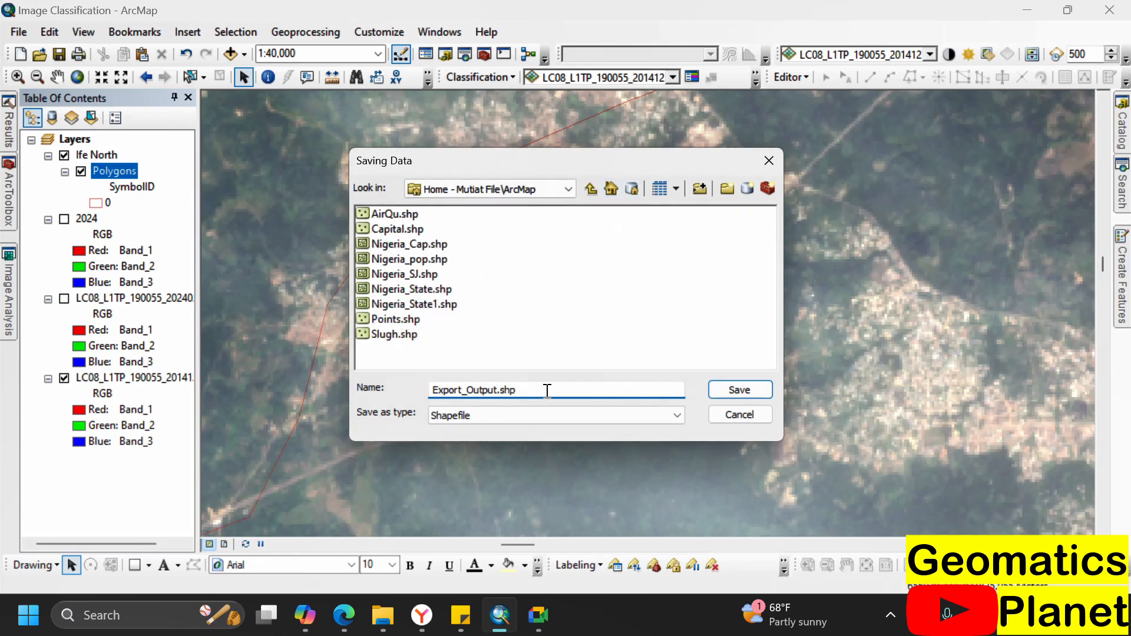
pyautogui.moveTo(543, 390); pyautogui.dragTo(393, 388)
pyautogui.write('Ife North')
pyautogui.click(757, 394)
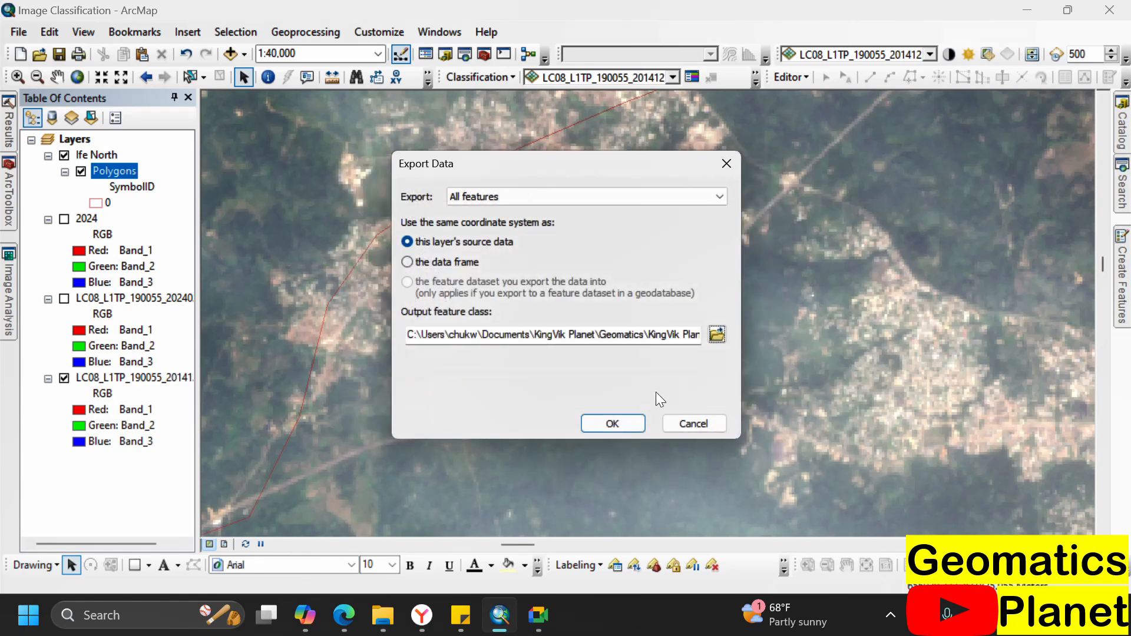
pyautogui.click(623, 417)
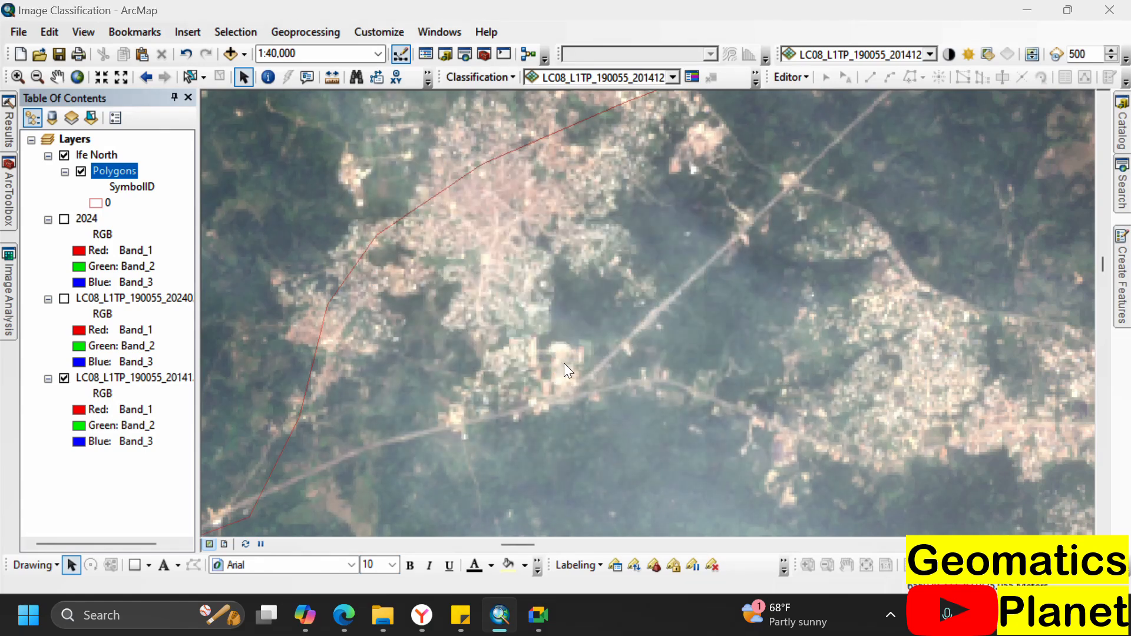
pyautogui.click(618, 370)
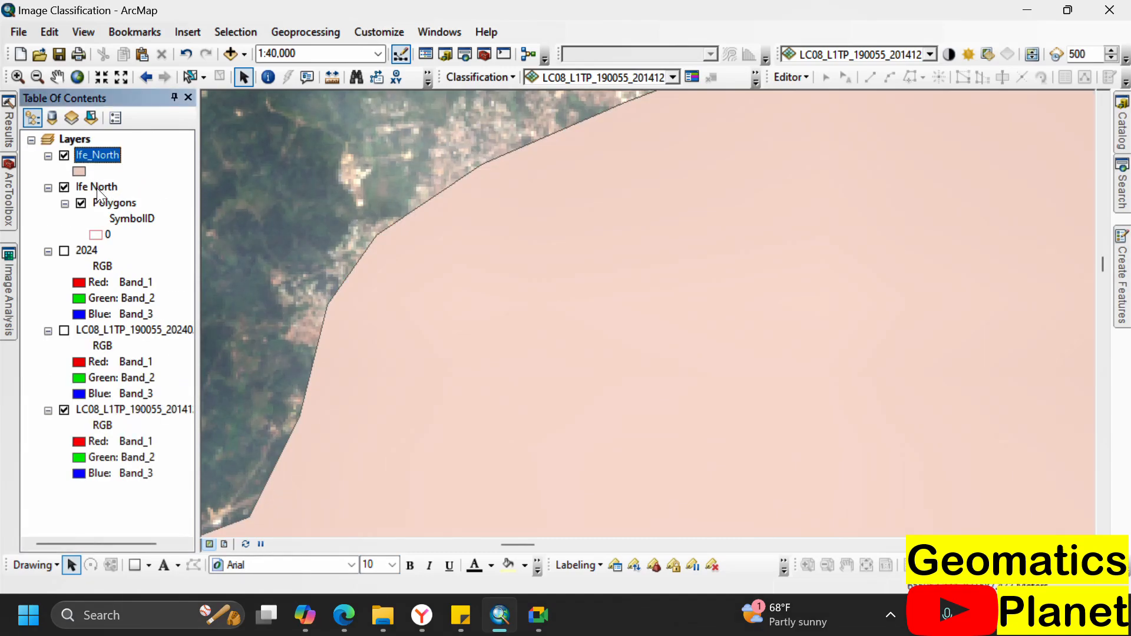
# - Remove the original Ife North KML group layer from the map, keeping the exported Ife_North shapefile layer
pyautogui.rightClick(102, 186)
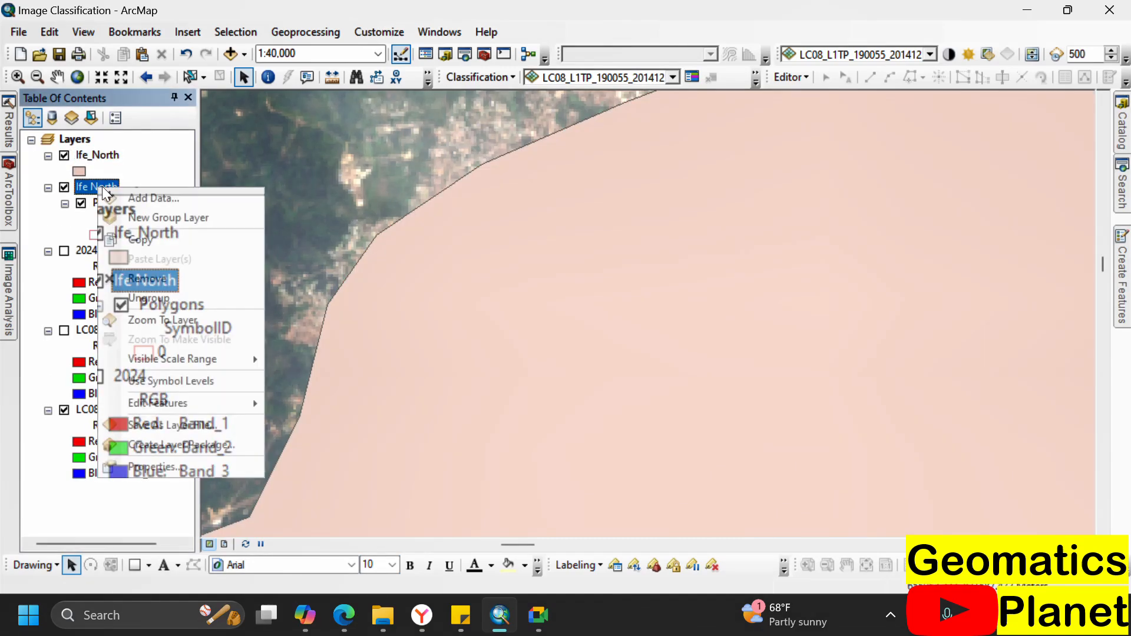
pyautogui.click(144, 277)
pyautogui.scroll(-3, 356, 292)
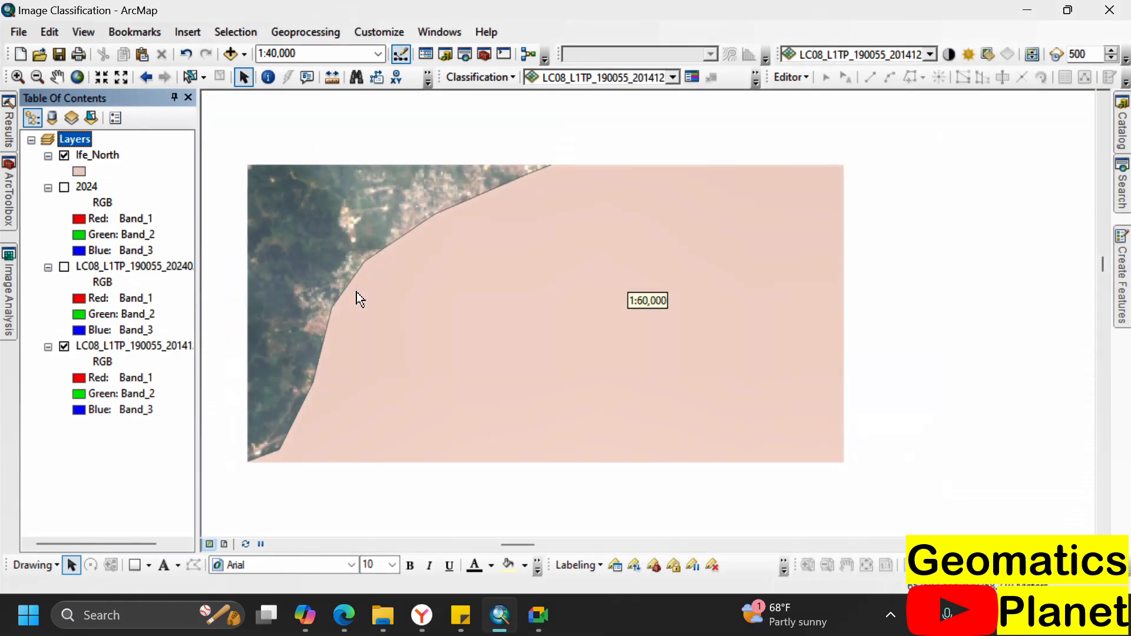
pyautogui.scroll(-2, 354, 264)
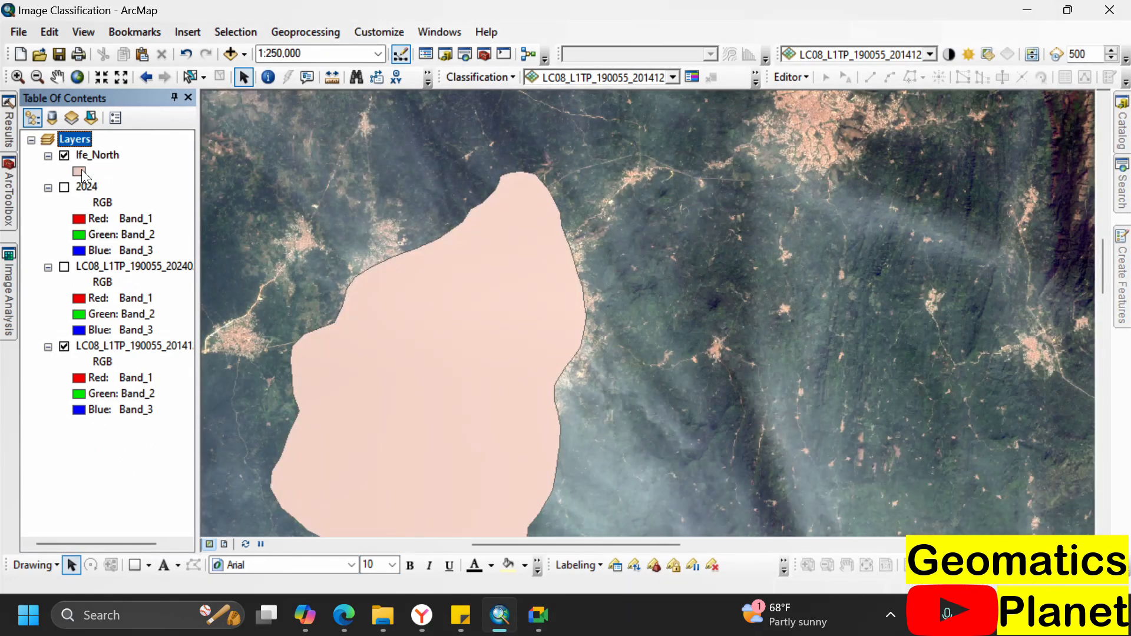
# - Apply the Hollow symbol with a 0.40 black outline to the Ife_North layer
pyautogui.click(79, 171)
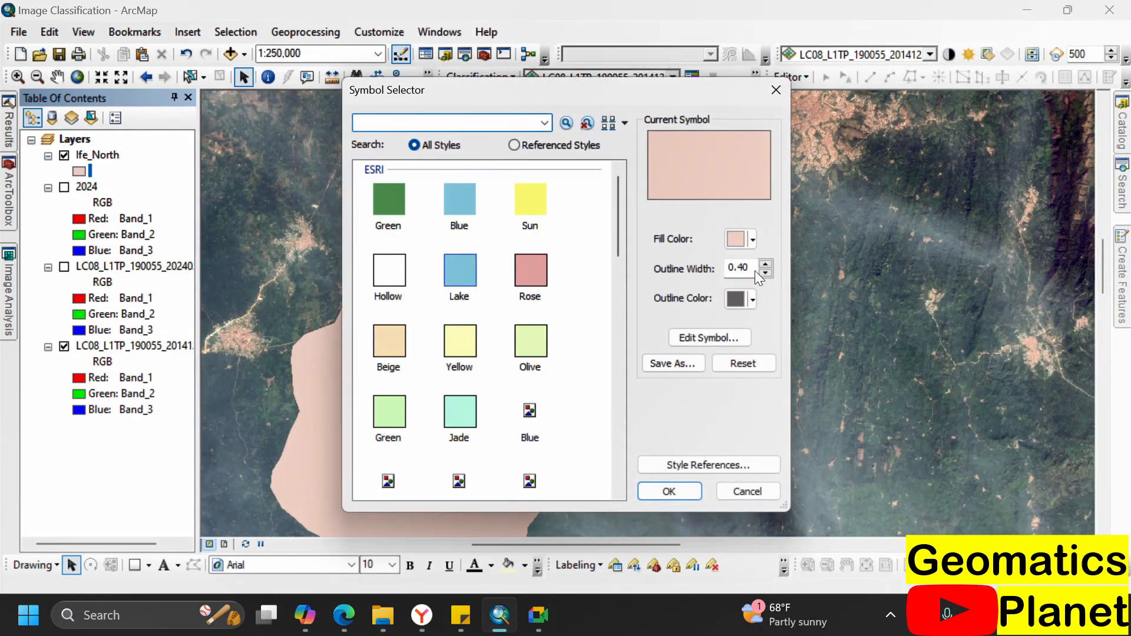
pyautogui.click(389, 274)
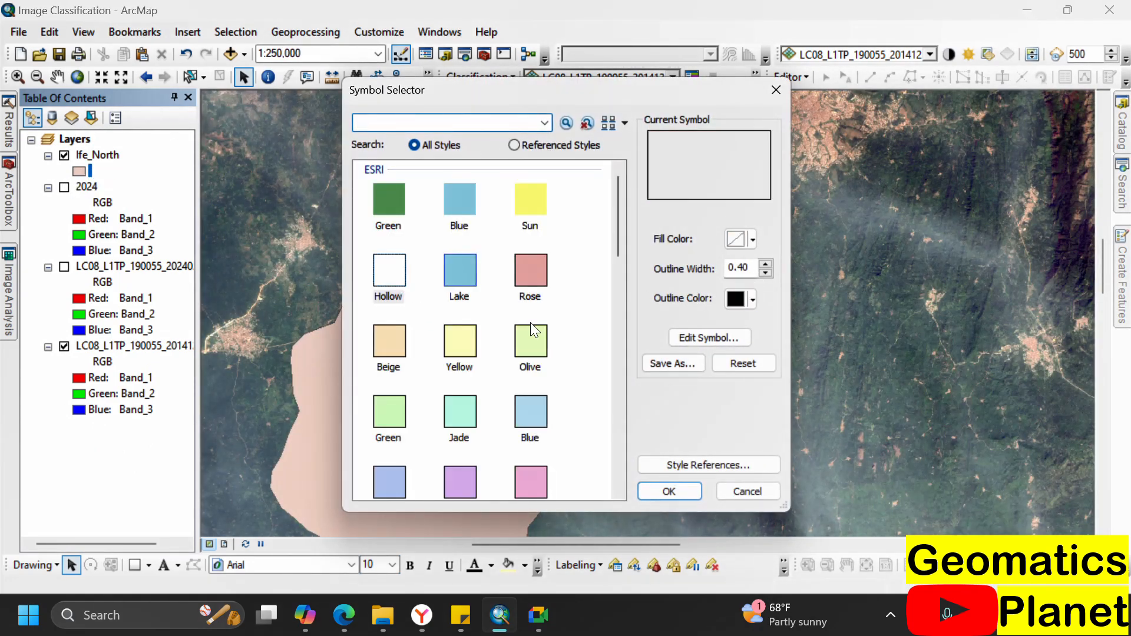
pyautogui.click(678, 492)
pyautogui.scroll(3, 586, 221)
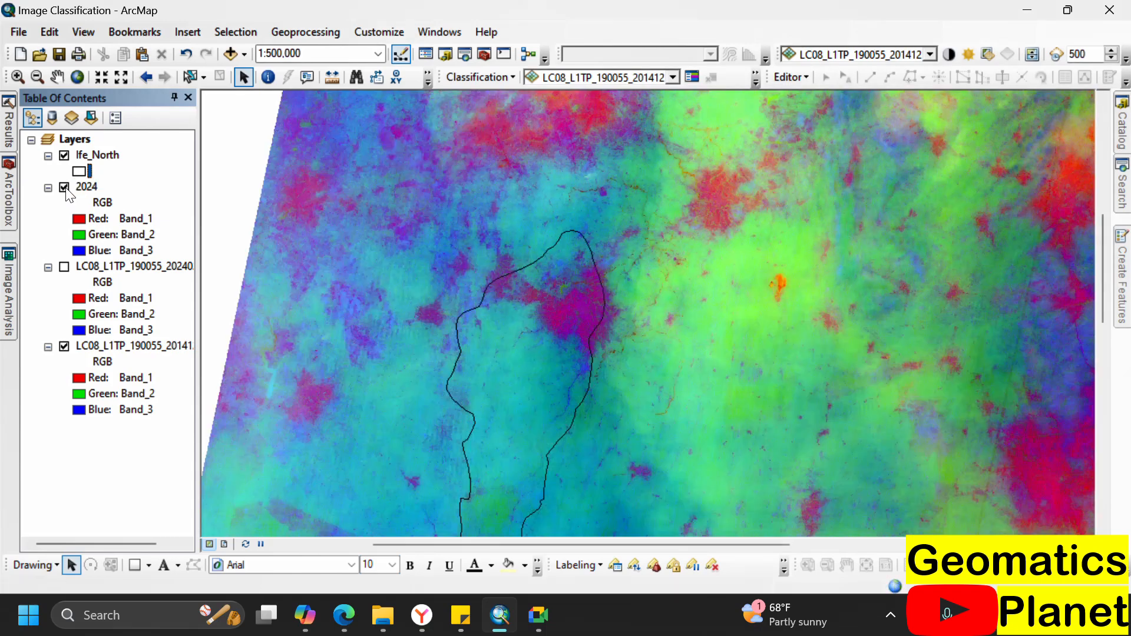
# - Hide the 2024 layer to inspect the 2014 composite within the Ife_North boundary, and show it again
pyautogui.click(64, 188)
pyautogui.scroll(-2, 522, 330)
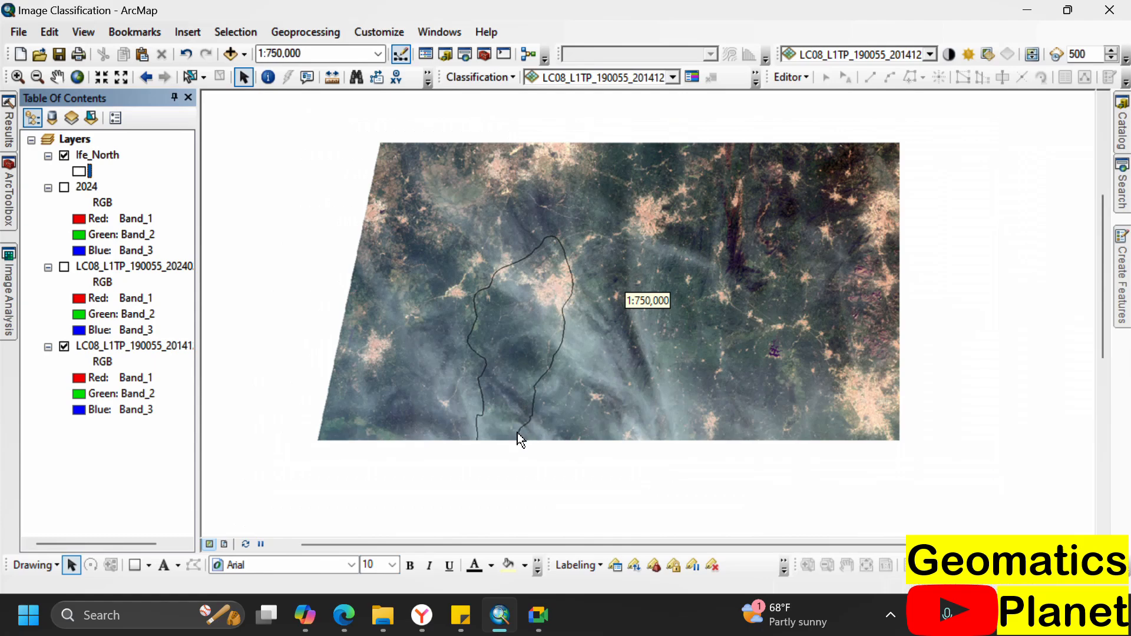
pyautogui.scroll(-4, 501, 438)
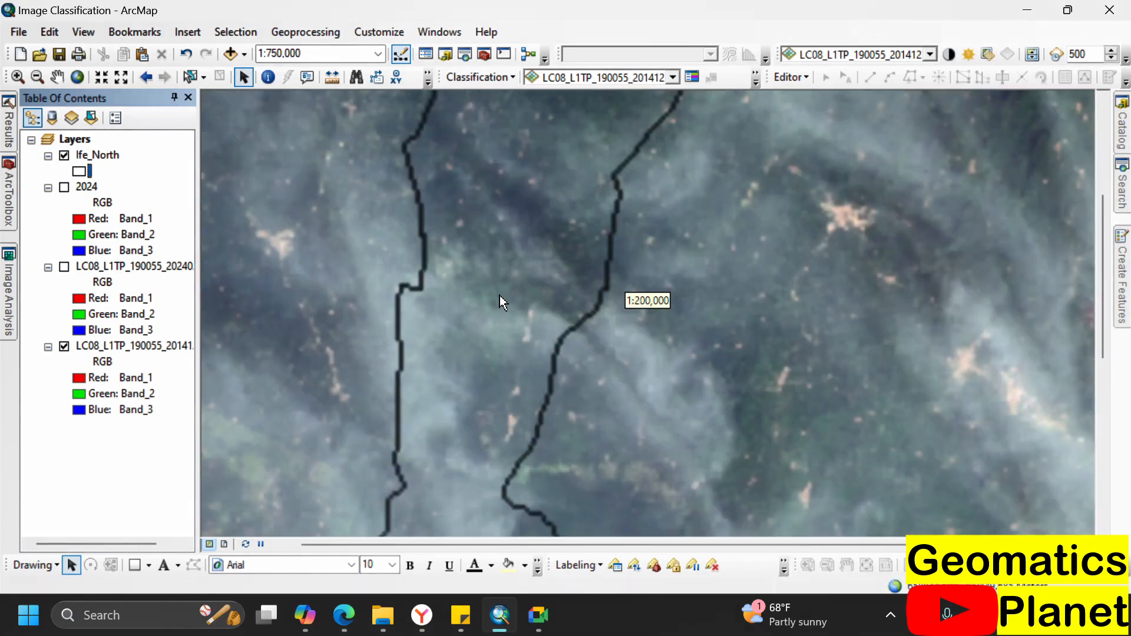
pyautogui.scroll(-2, 508, 276)
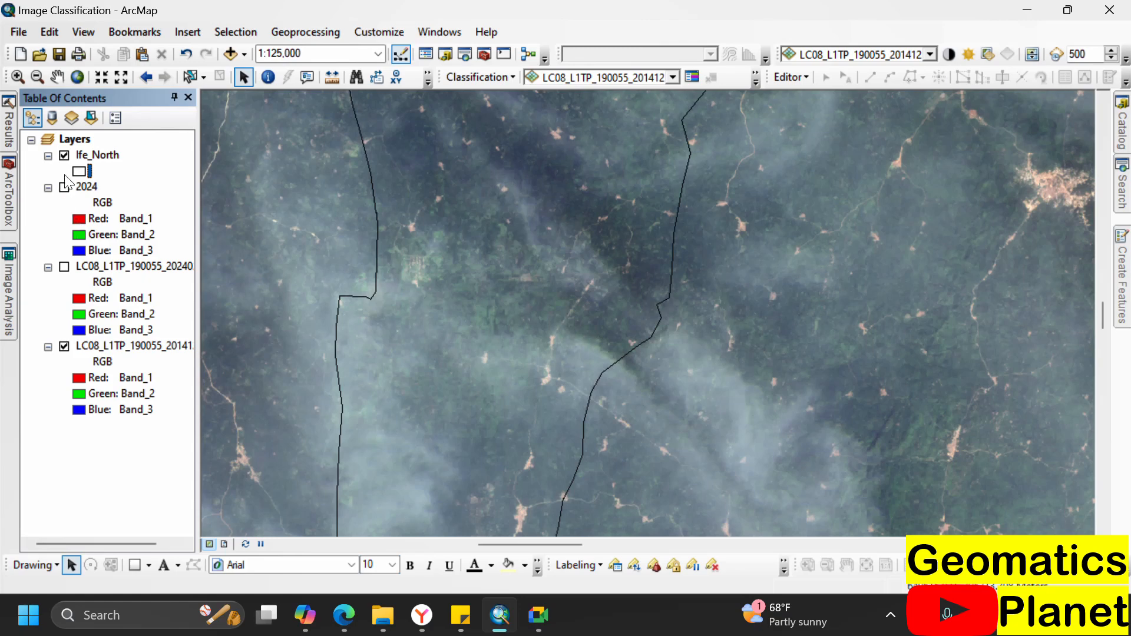
pyautogui.click(64, 187)
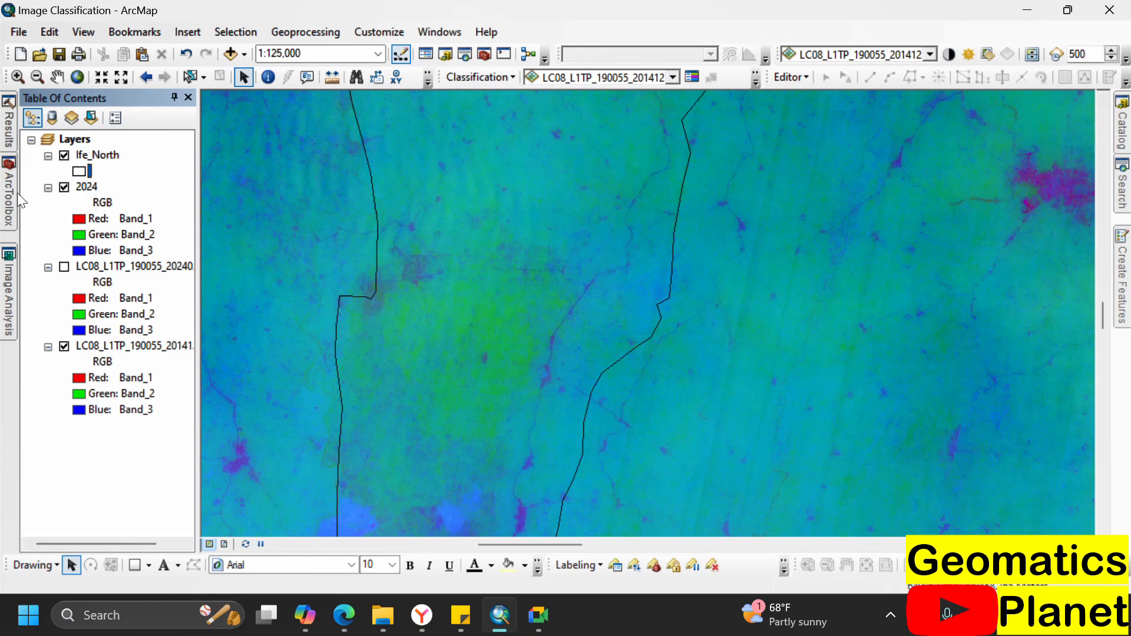
# - Run Principal Components on the 2014 composite LC08_L1TP_190055_20141214_20 with 4 components, outputting Princip_2 to Default.gdb
pyautogui.moveTo(14, 197)
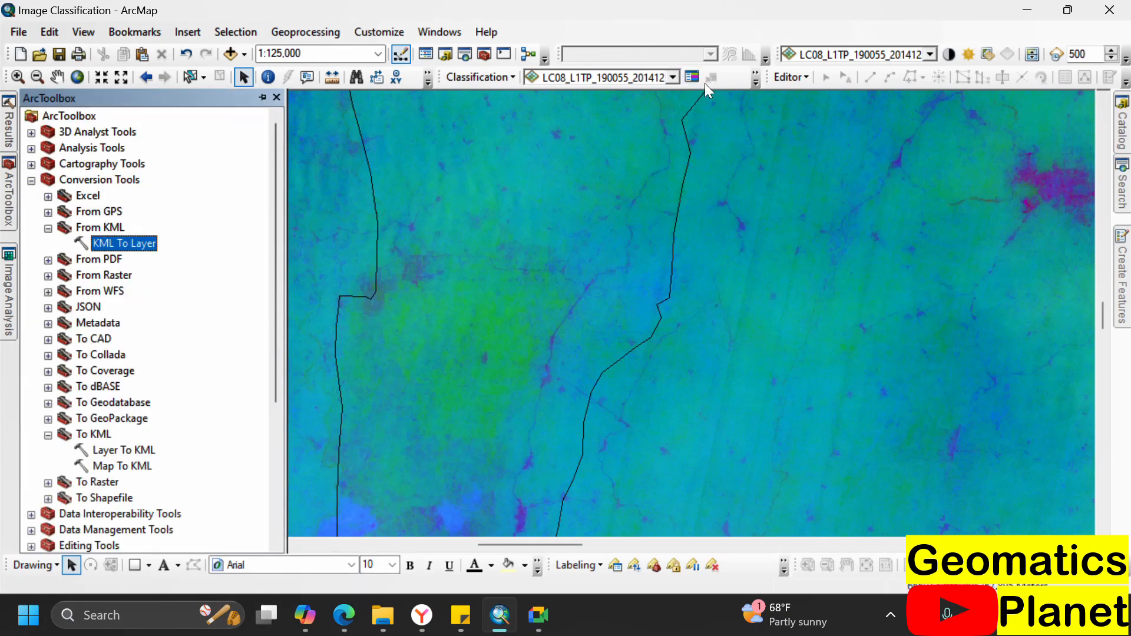
pyautogui.click(510, 78)
pyautogui.click(489, 169)
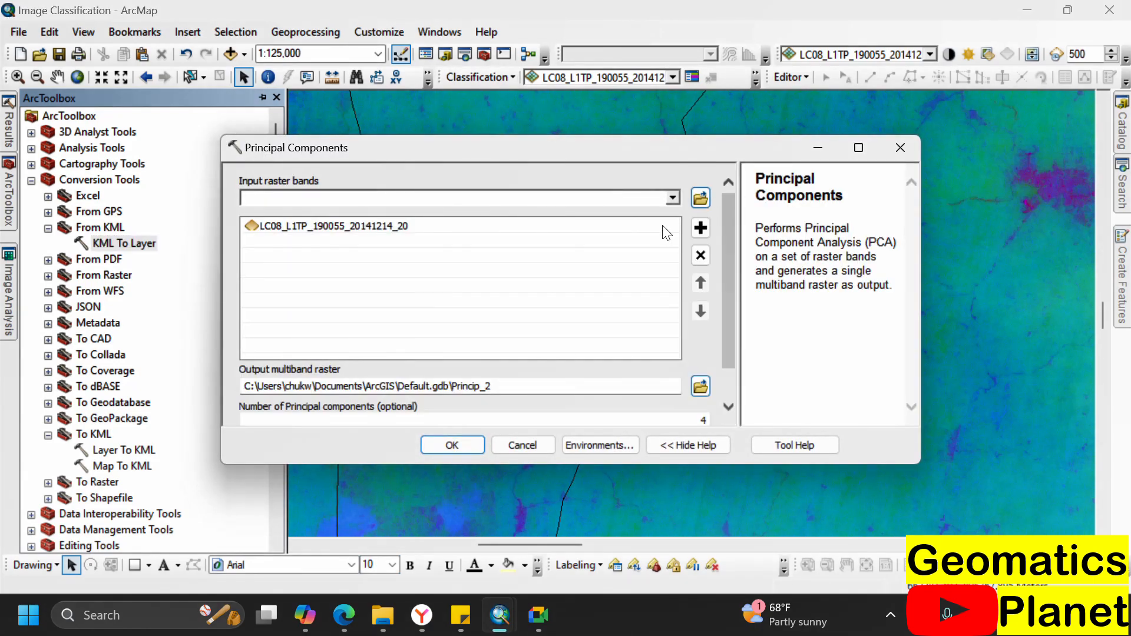
pyautogui.click(416, 226)
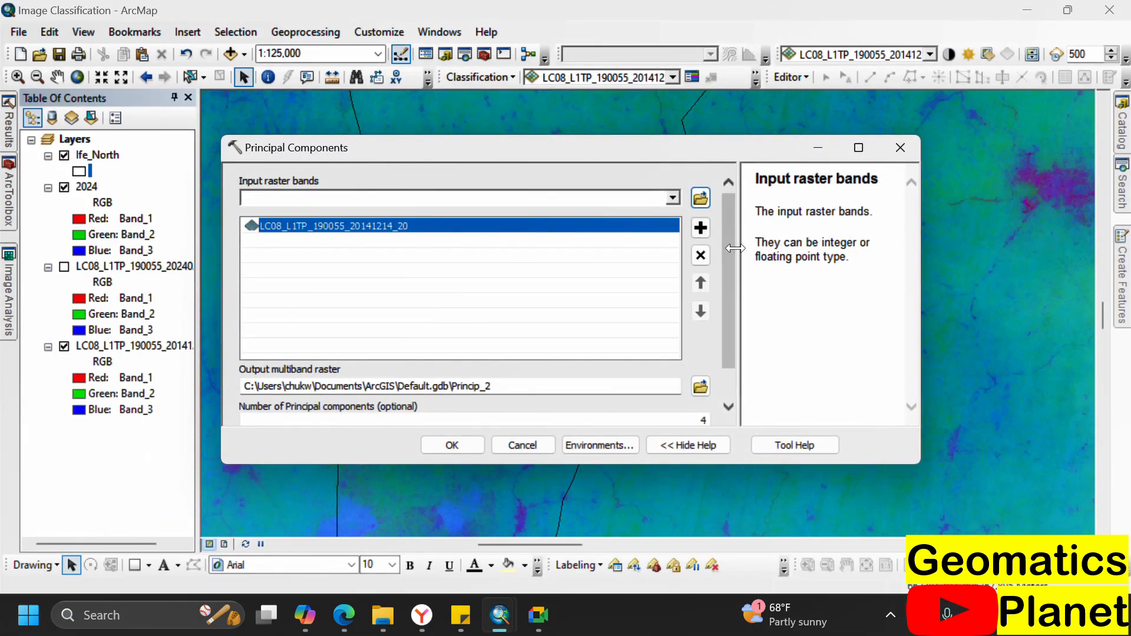
pyautogui.click(701, 255)
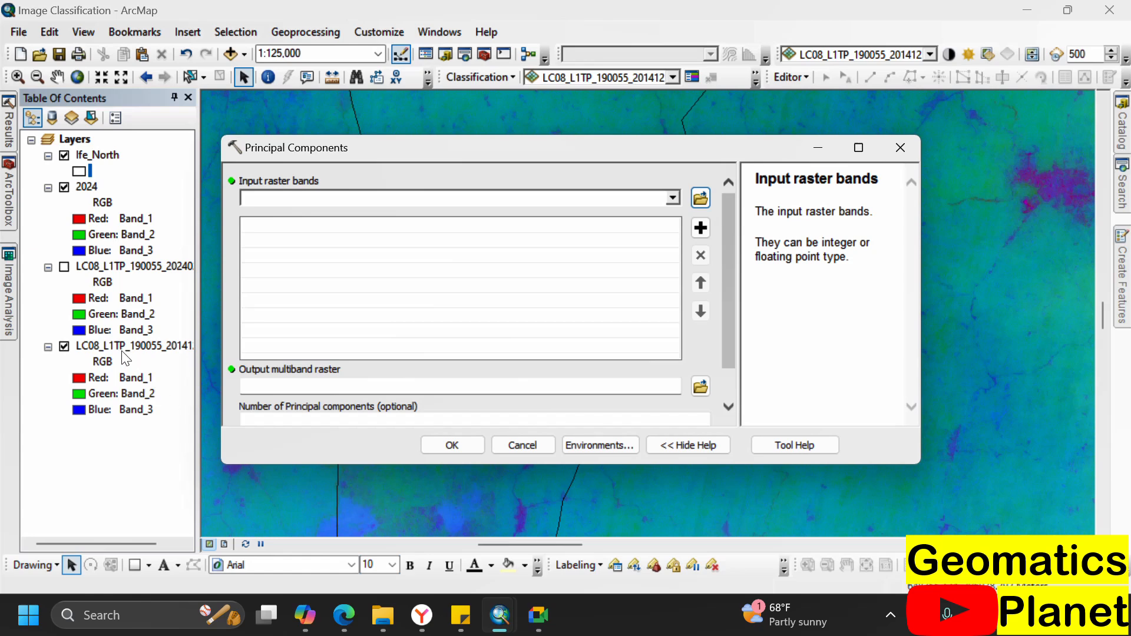
pyautogui.moveTo(123, 354); pyautogui.dragTo(436, 271)
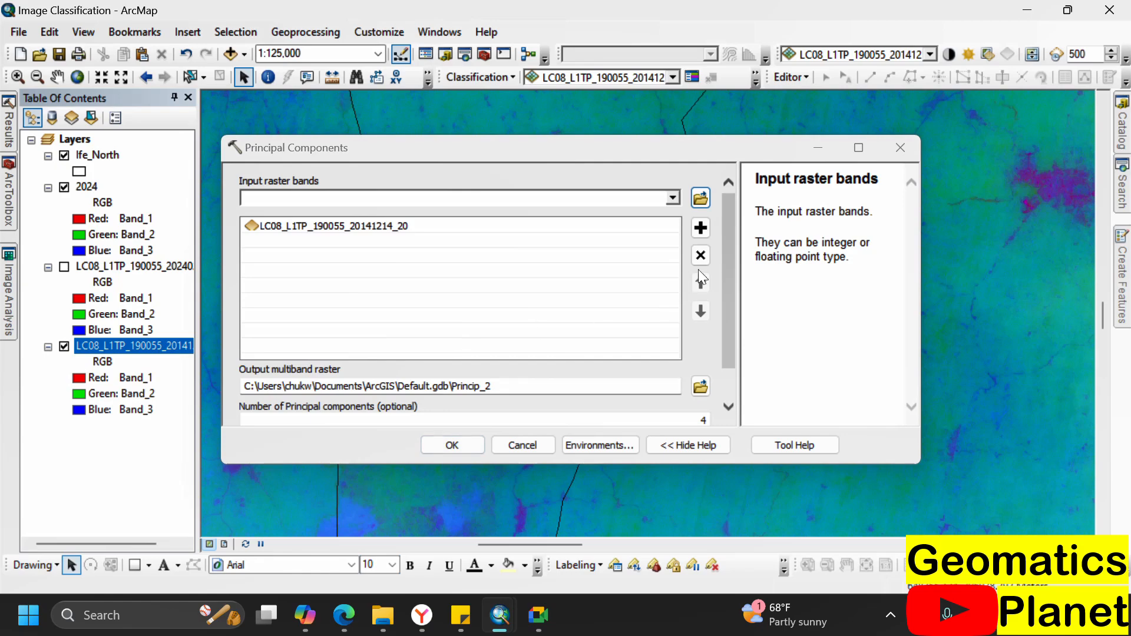
pyautogui.click(441, 444)
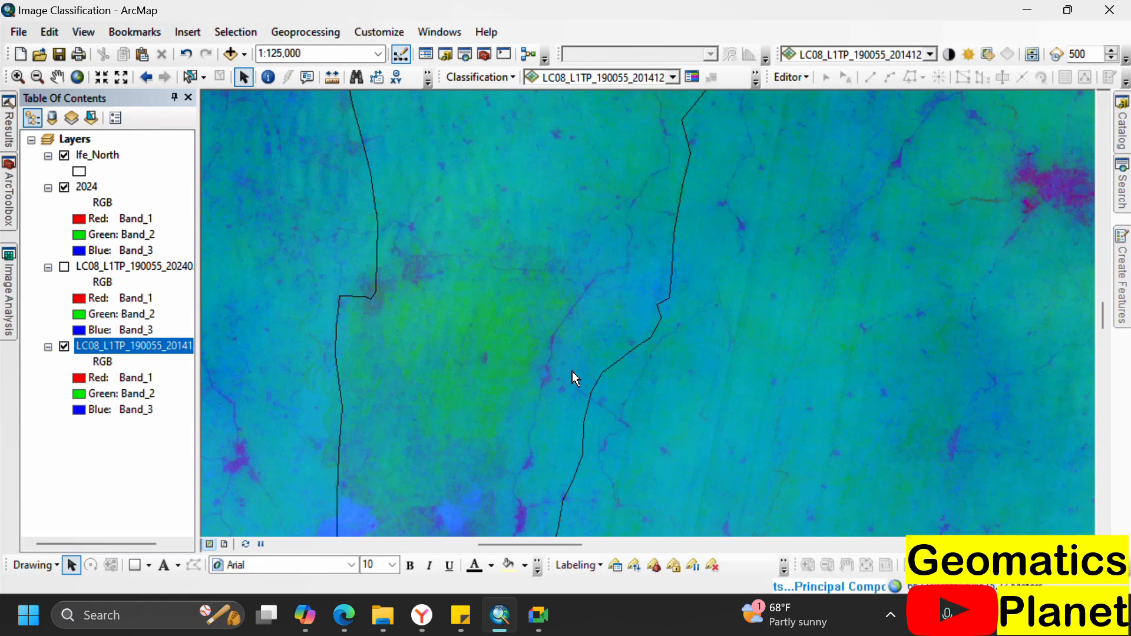
# - Examine the Ife_North boundary and the settlements around it over the 2024 image at several scales
pyautogui.scroll(2, 460, 297)
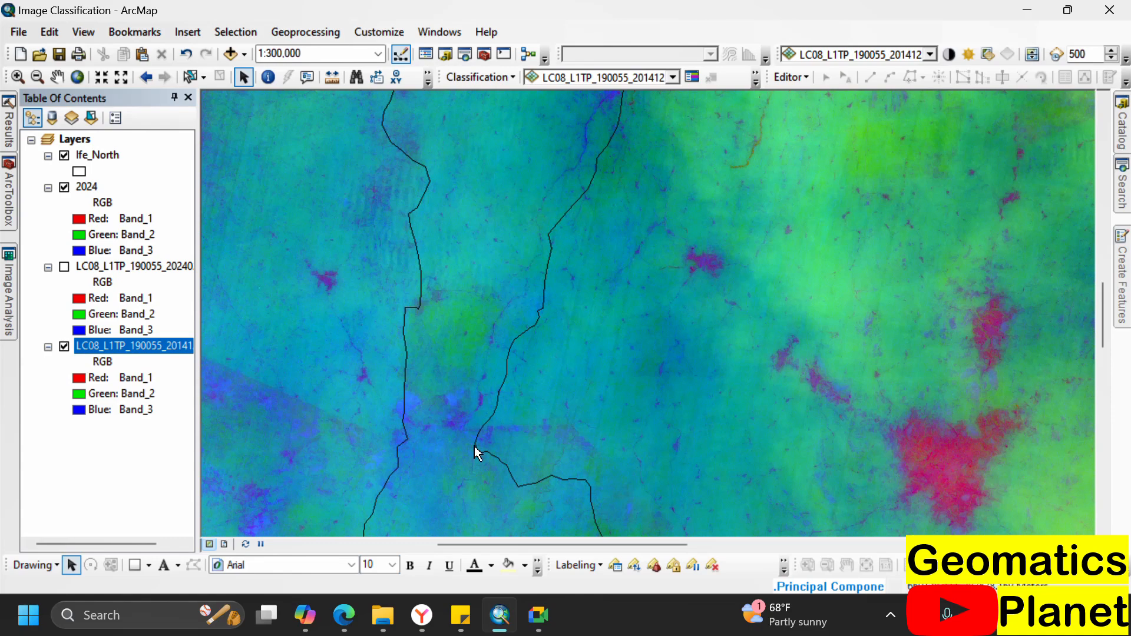
pyautogui.scroll(2, 517, 439)
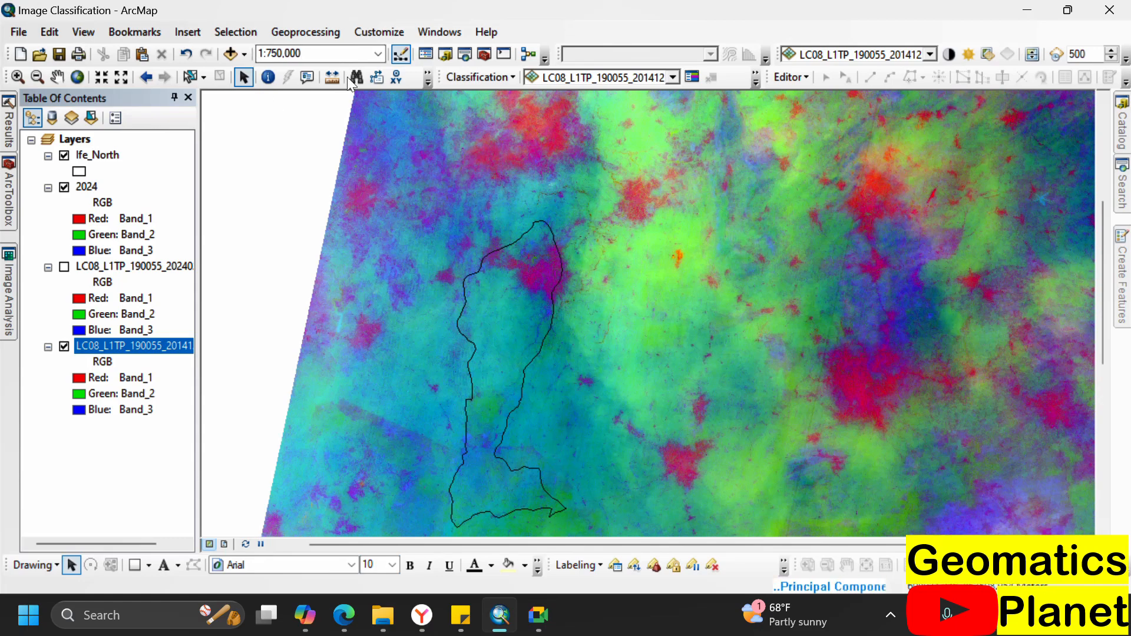
pyautogui.click(295, 35)
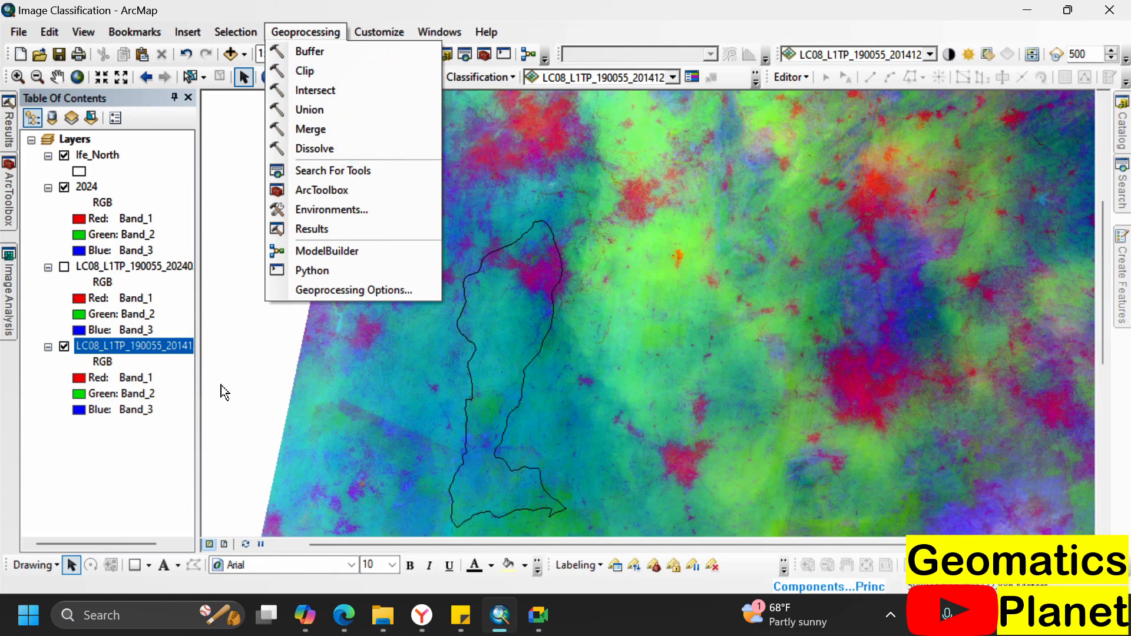
pyautogui.click(118, 494)
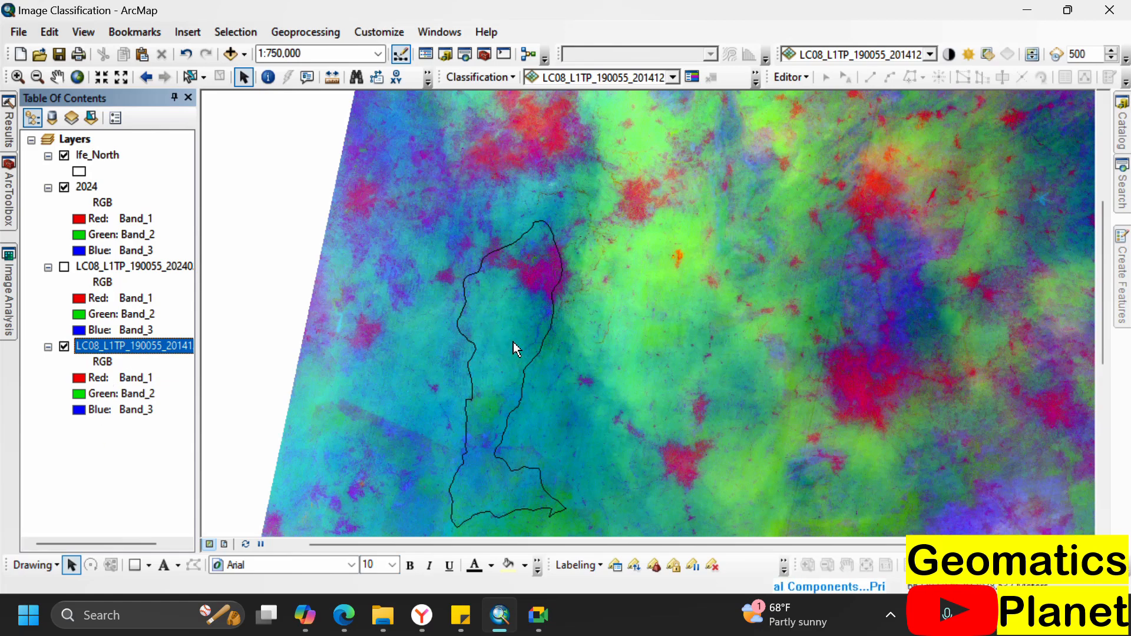
pyautogui.scroll(2, 526, 359)
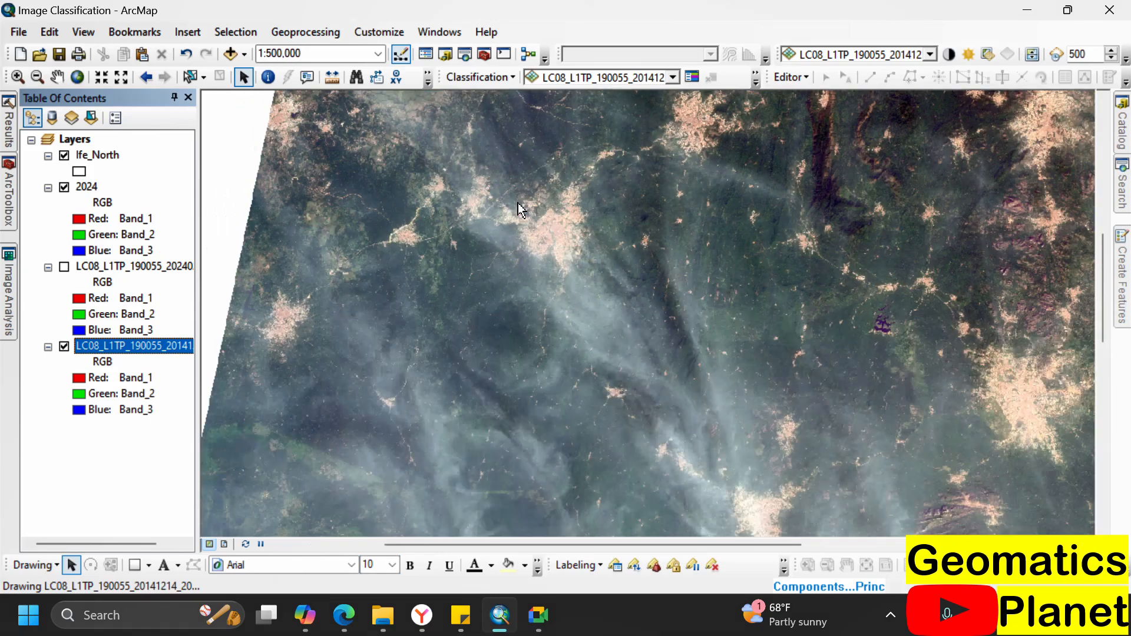
pyautogui.scroll(-3, 518, 310)
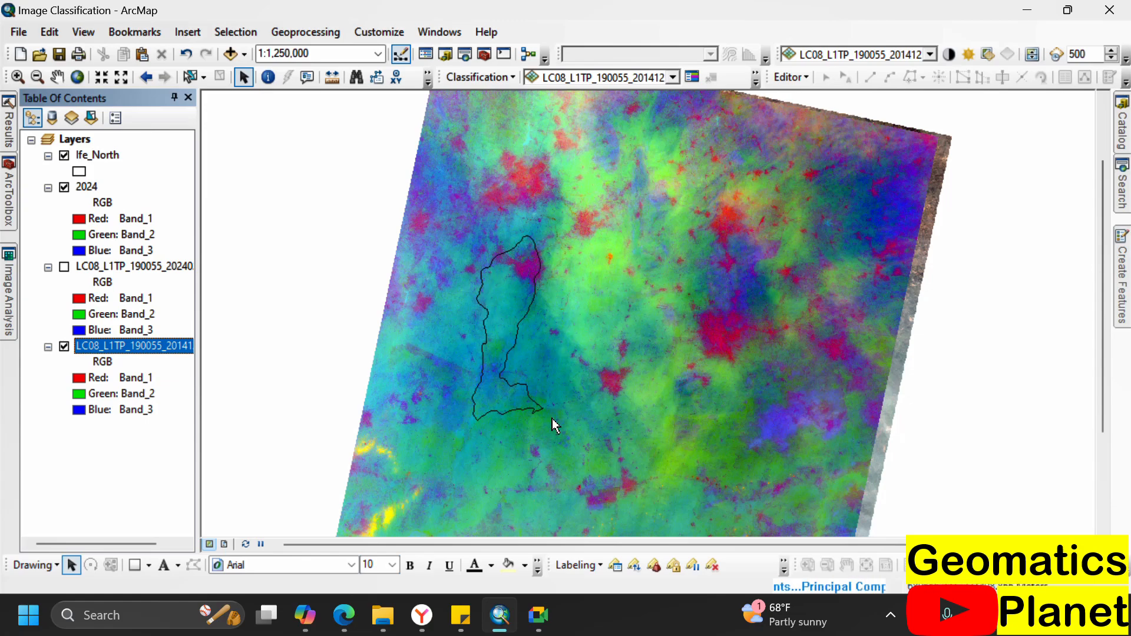
pyautogui.scroll(2, 518, 271)
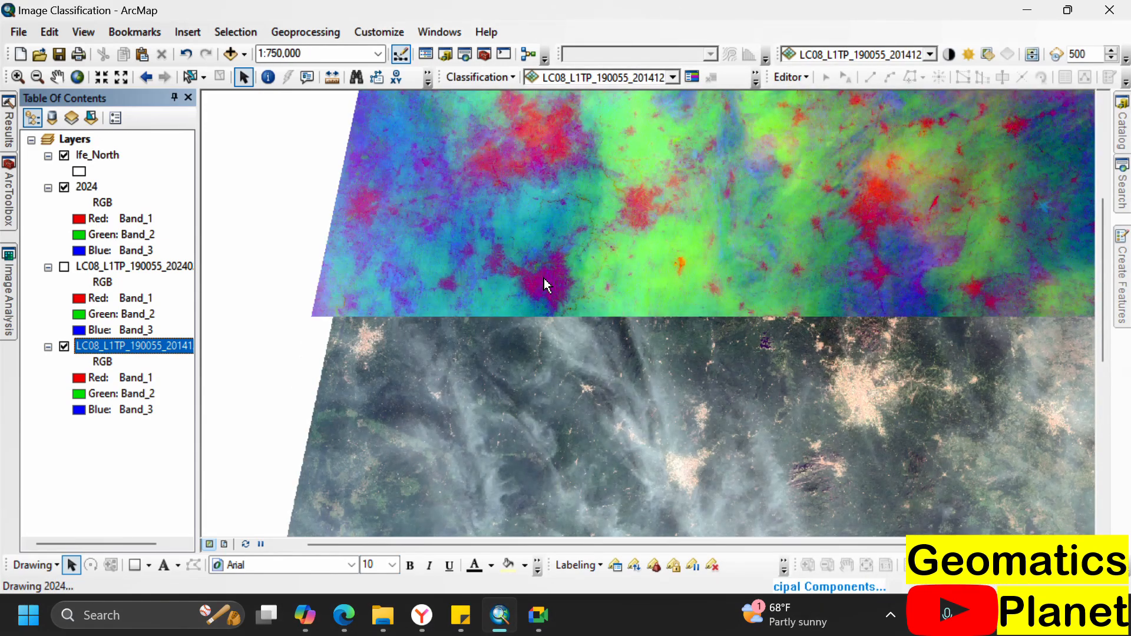
pyautogui.scroll(2, 536, 302)
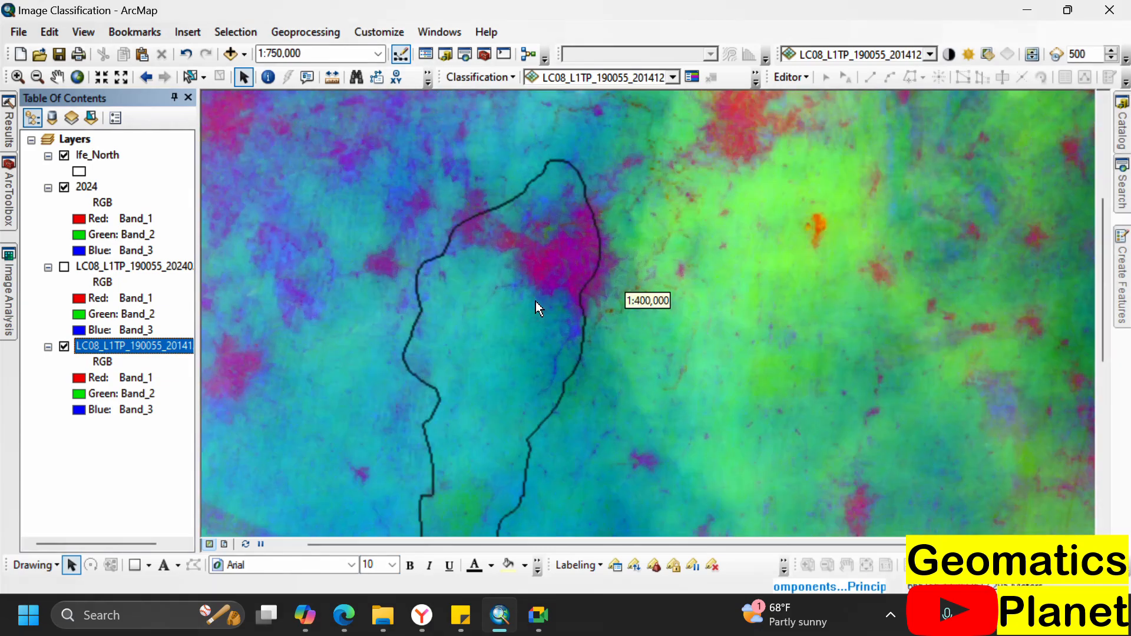
pyautogui.scroll(1, 537, 300)
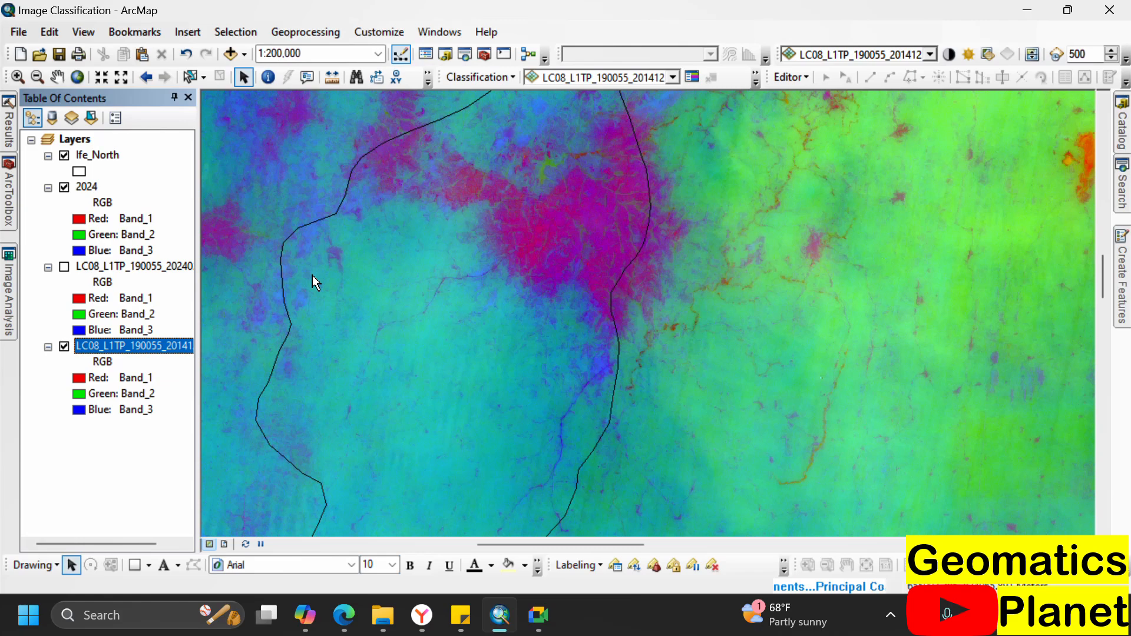
pyautogui.press('XF86AudioRaiseVolume')
pyautogui.press('XF86AudioRaiseVolume')
pyautogui.press('XF86AudioRaiseVolume')
pyautogui.press('XF86AudioRaiseVolume')
pyautogui.press('XF86AudioRaiseVolume')
pyautogui.press('XF86AudioRaiseVolume')
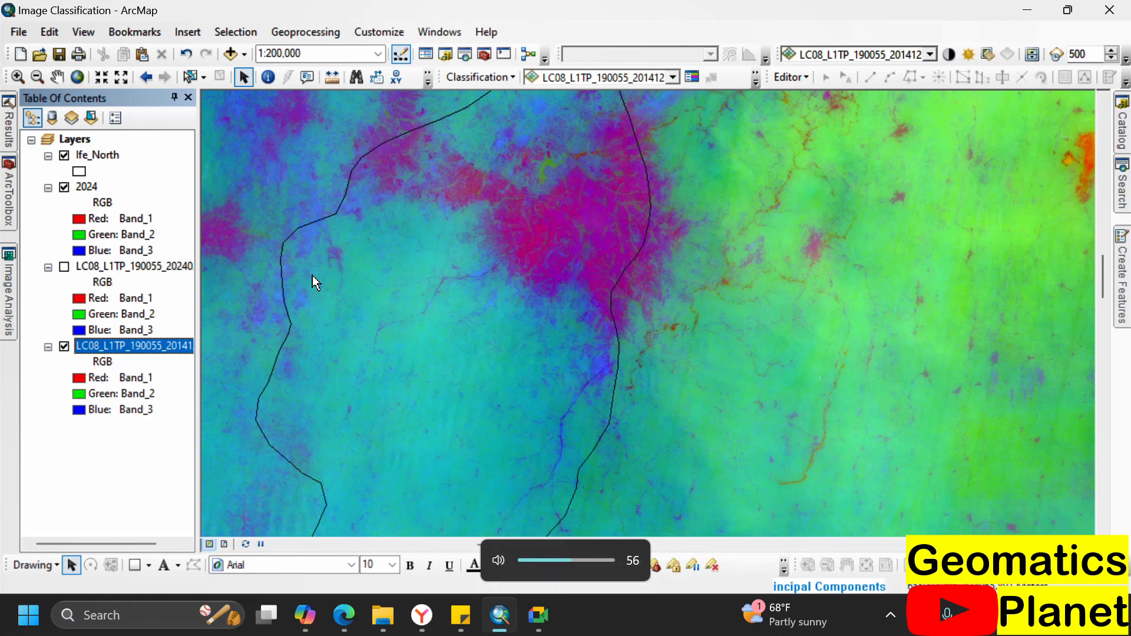
pyautogui.press('XF86AudioRaiseVolume')
pyautogui.press('XF86AudioRaiseVolume')
pyautogui.press('XF86AudioRaiseVolume')
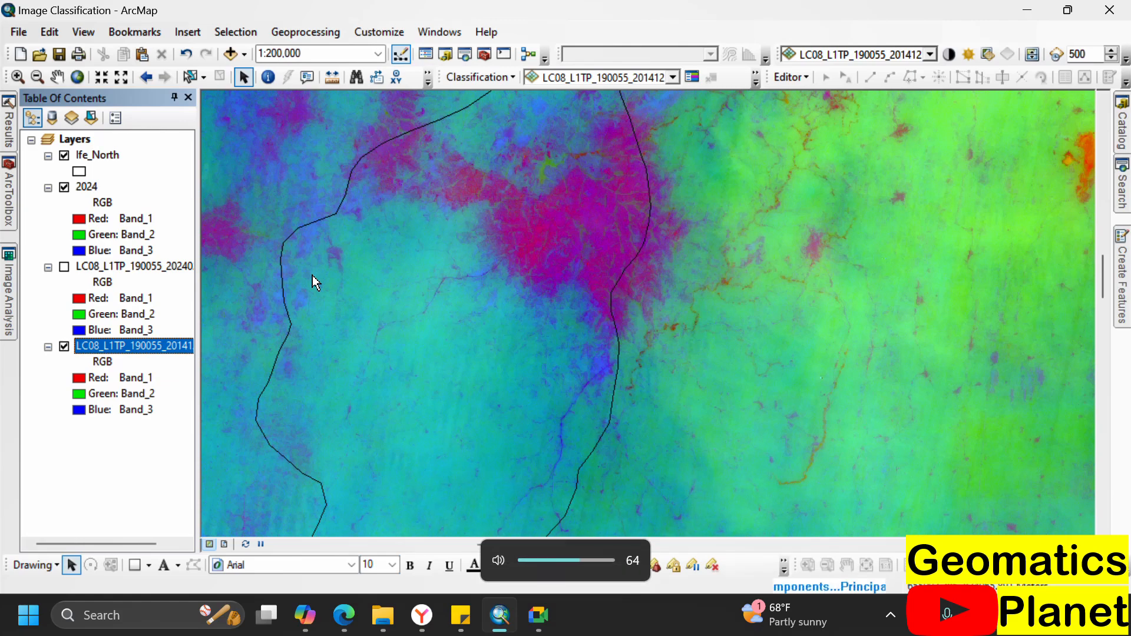
pyautogui.press('XF86AudioRaiseVolume')
pyautogui.press('XF86AudioRaiseVolume')
pyautogui.press('XF86AudioRaiseVolume')
pyautogui.press('XF86AudioRaiseVolume')
pyautogui.press('XF86AudioRaiseVolume')
pyautogui.press('XF86AudioRaiseVolume')
pyautogui.press('XF86AudioRaiseVolume')
pyautogui.press('XF86AudioRaiseVolume')
pyautogui.press('XF86AudioRaiseVolume')
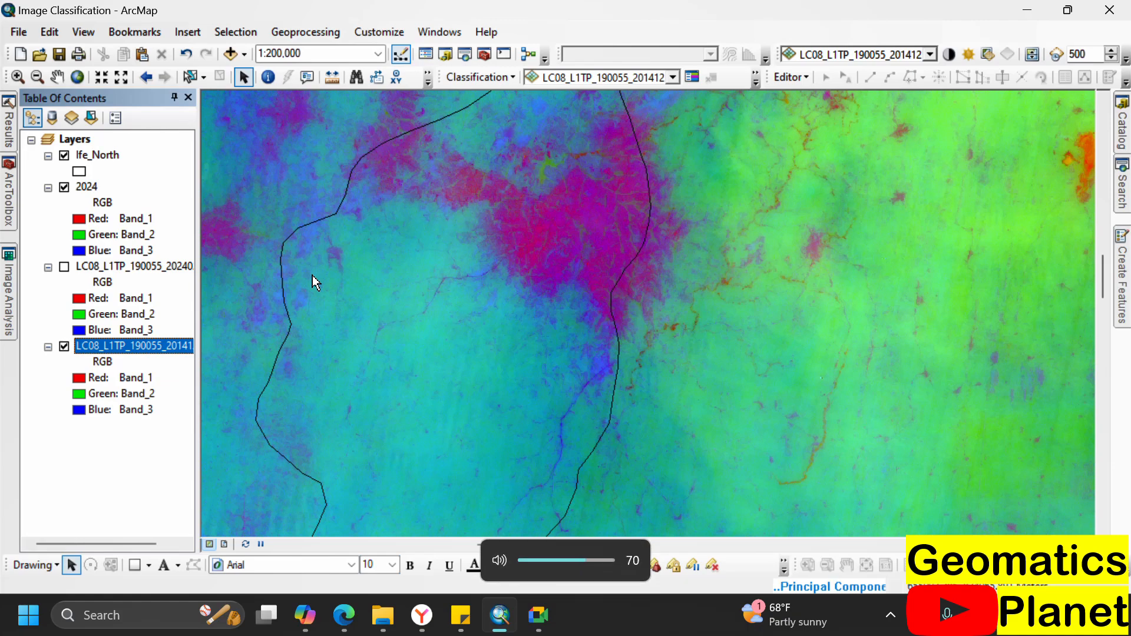
pyautogui.press('XF86AudioRaiseVolume')
pyautogui.press('XF86AudioRaiseVolume')
pyautogui.press('XF86AudioRaiseVolume')
pyautogui.press('XF86AudioRaiseVolume')
pyautogui.press('XF86AudioRaiseVolume')
pyautogui.press('XF86AudioRaiseVolume')
pyautogui.press('XF86AudioRaiseVolume')
pyautogui.press('XF86AudioRaiseVolume')
pyautogui.press('XF86AudioRaiseVolume')
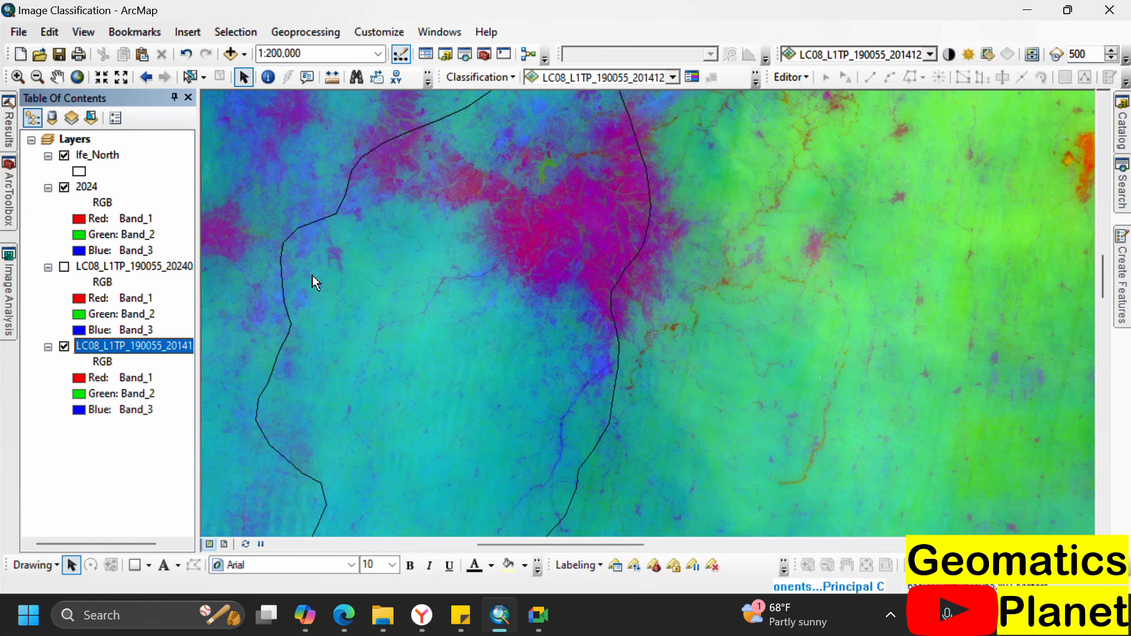
# - Collapse the band legends of the 2024 layer and both LC08_L1TP_190055 composite layers in the layer list
pyautogui.click(48, 267)
pyautogui.click(48, 282)
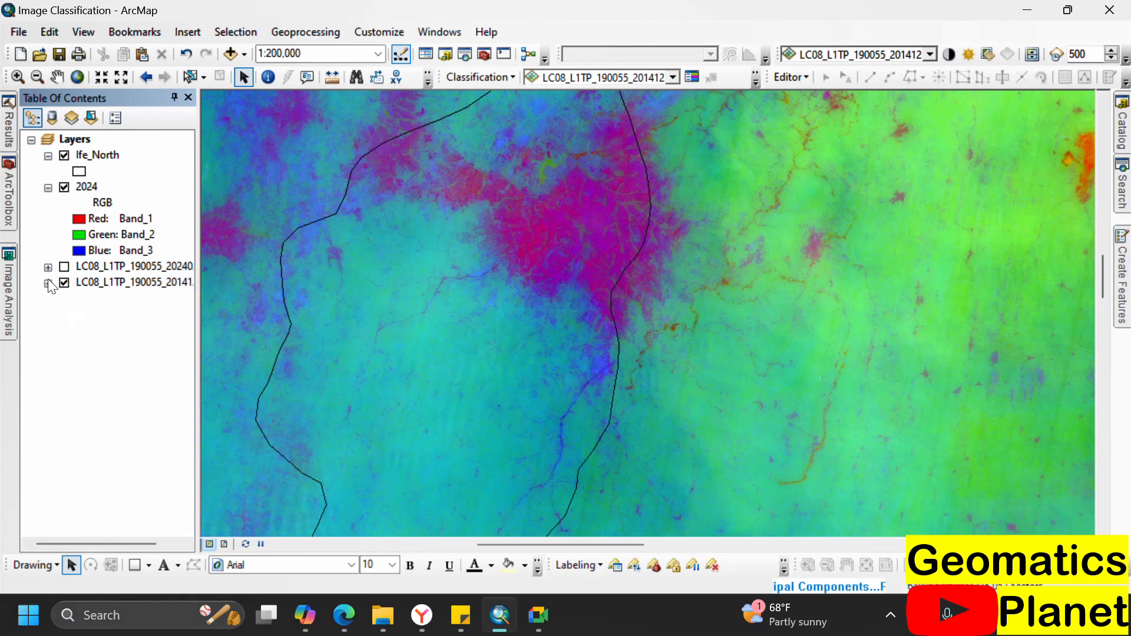
pyautogui.click(48, 187)
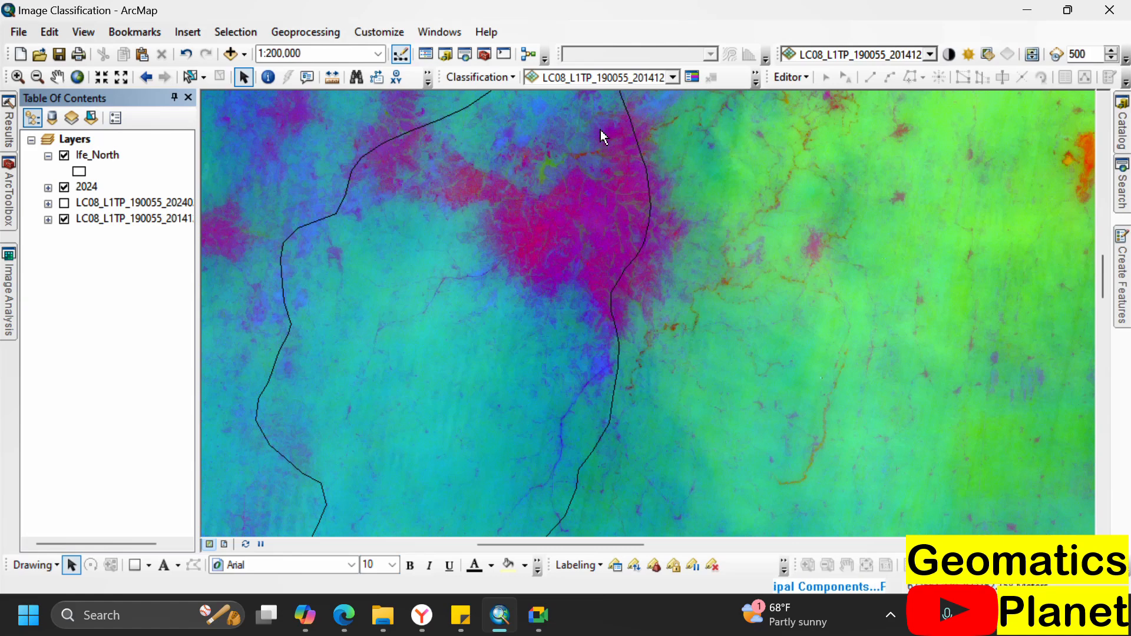
# - Examine the whole Ife_North boundary over the 2024 image, and the settlement near its northern end in close-up
pyautogui.scroll(-1, 477, 335)
pyautogui.scroll(-3, 472, 324)
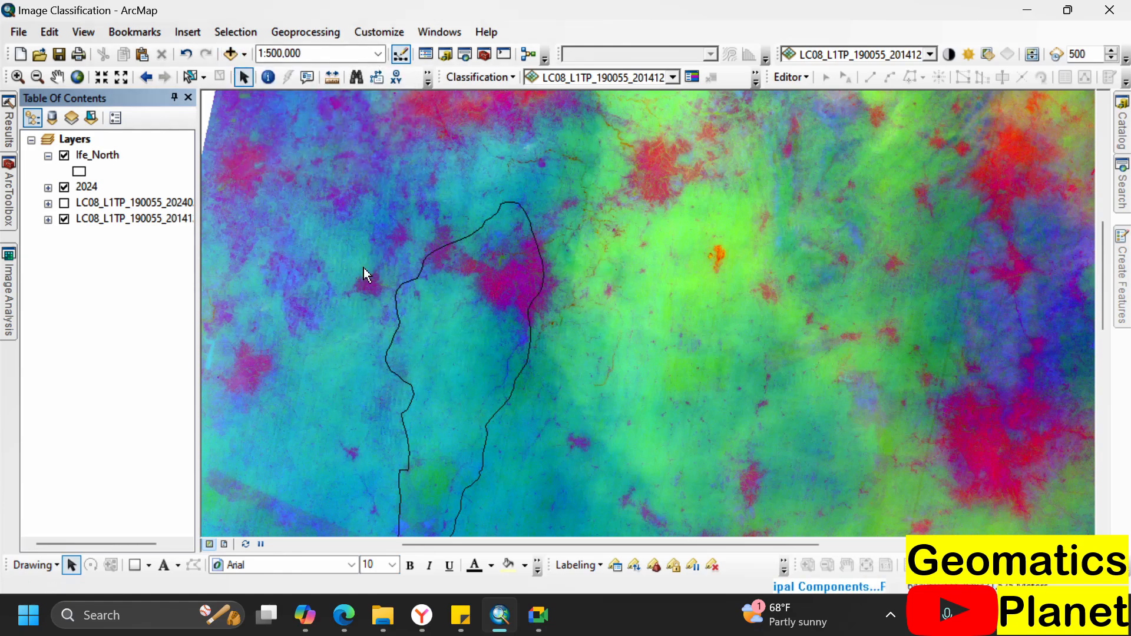
pyautogui.scroll(-1, 468, 205)
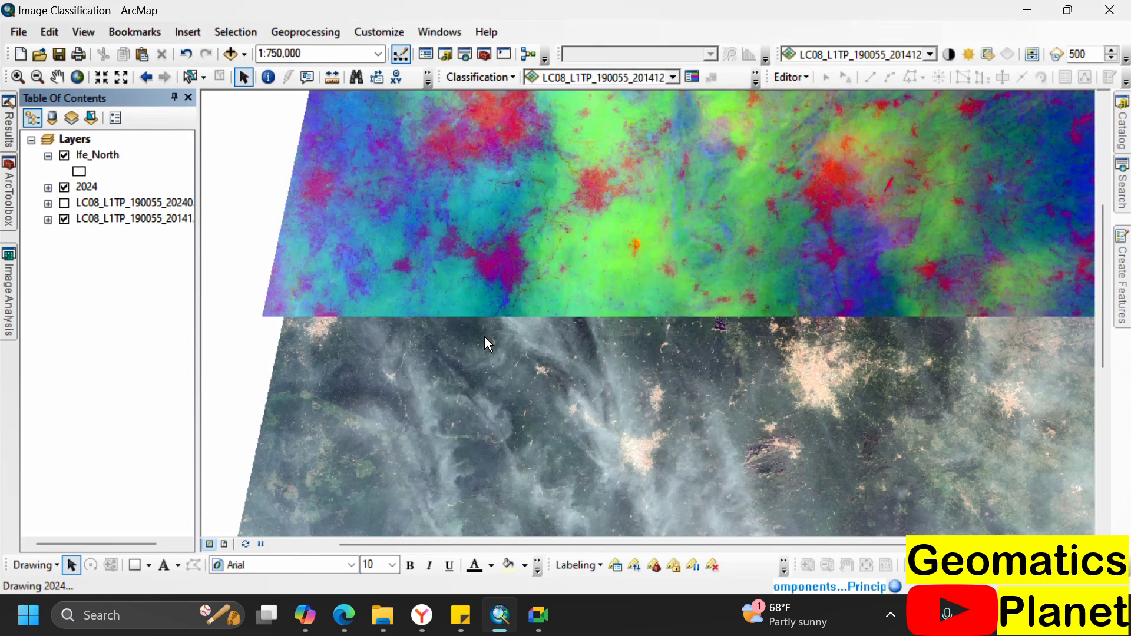
pyautogui.scroll(-1, 486, 337)
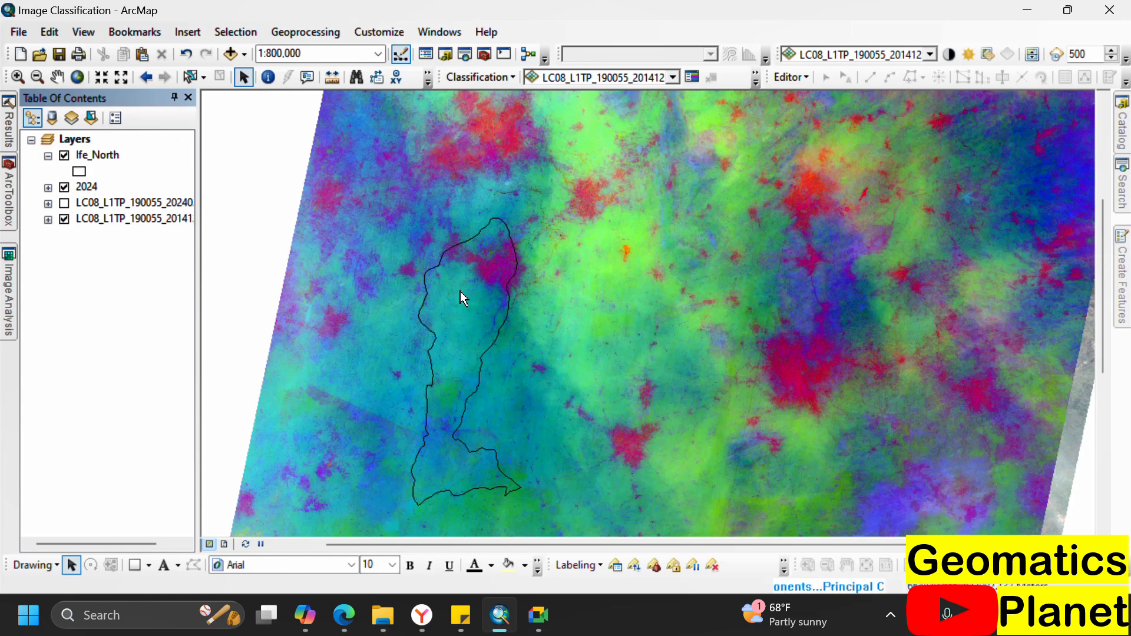
pyautogui.scroll(-3, 460, 294)
pyautogui.scroll(-2, 469, 278)
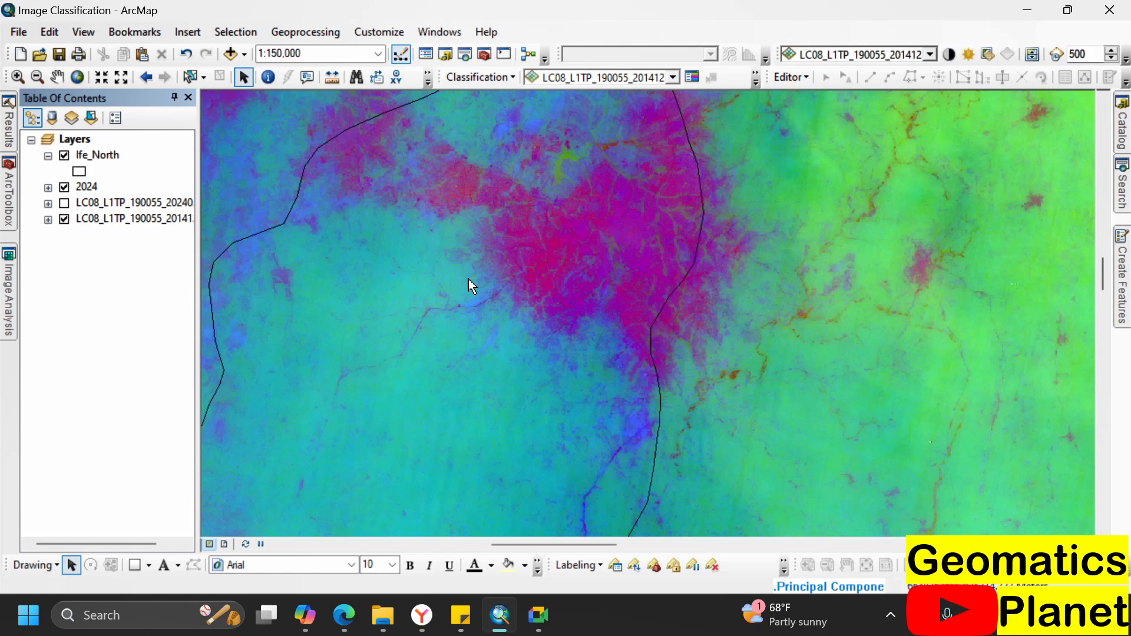
# - Search the computer's installed programs for Google Earth Pro to launch it
pyautogui.press('super')
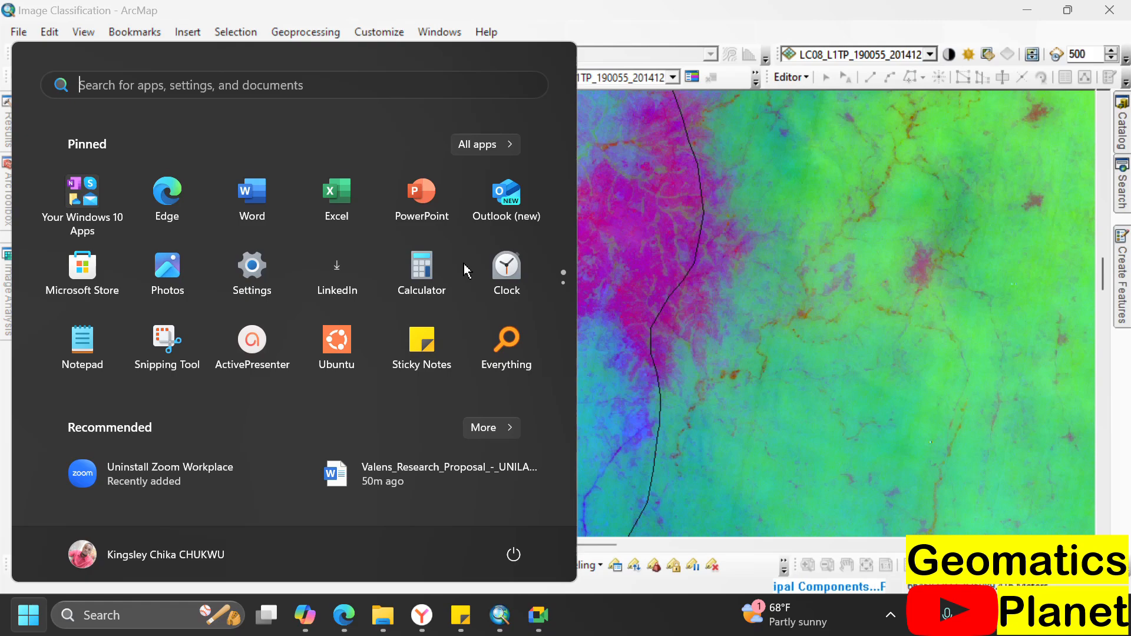
pyautogui.write('goog')
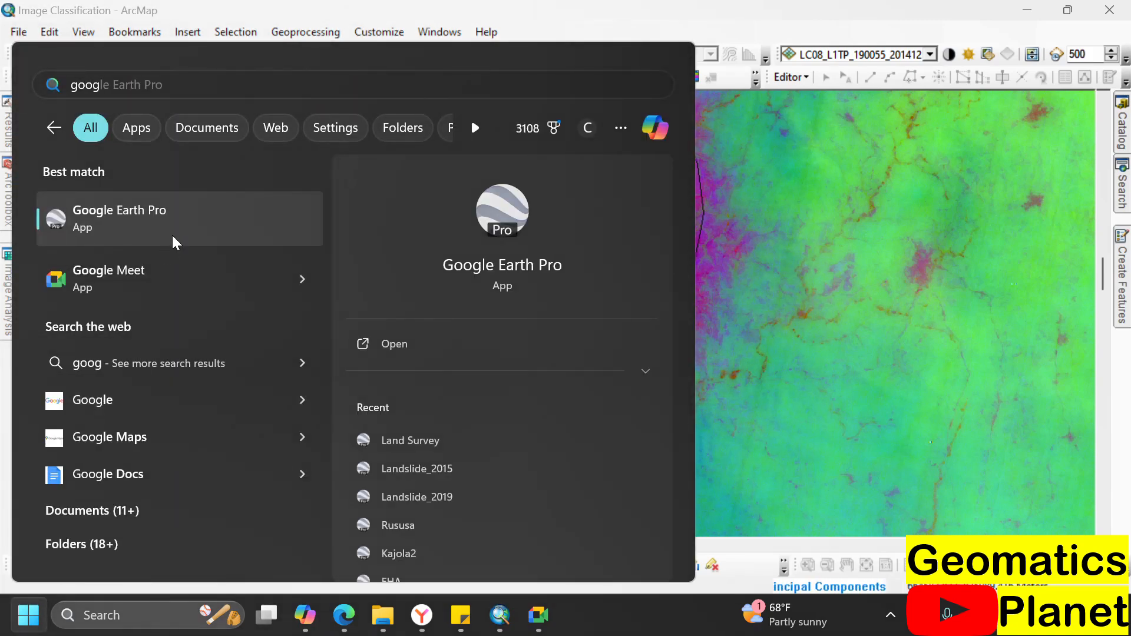
# - Open Google Earth Pro and search for OAU
pyautogui.click(181, 221)
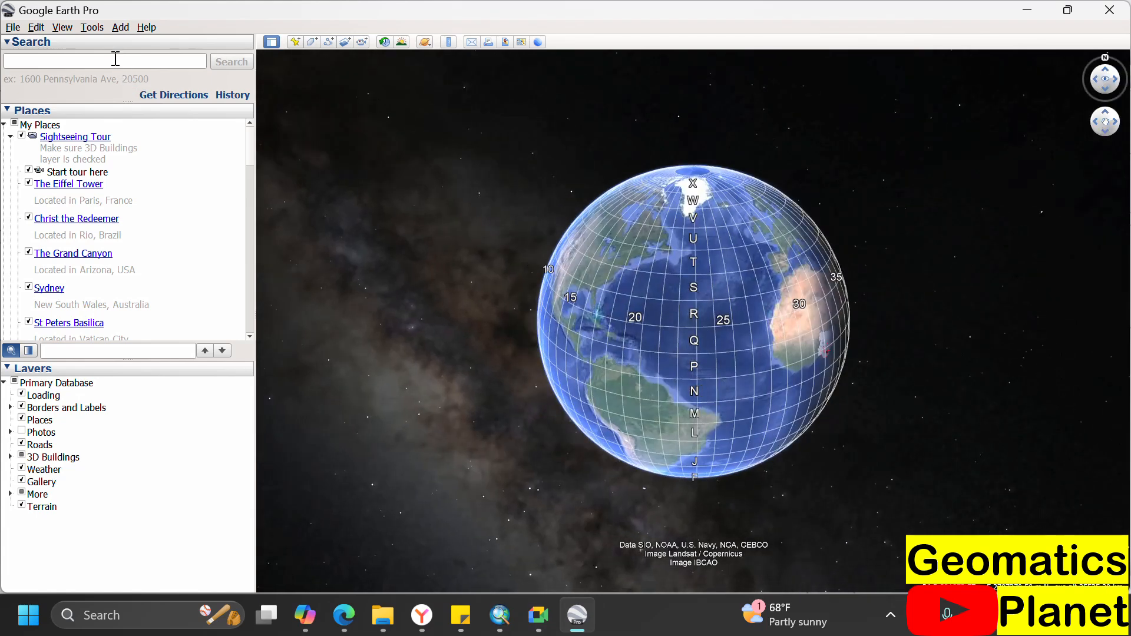
pyautogui.click(115, 59)
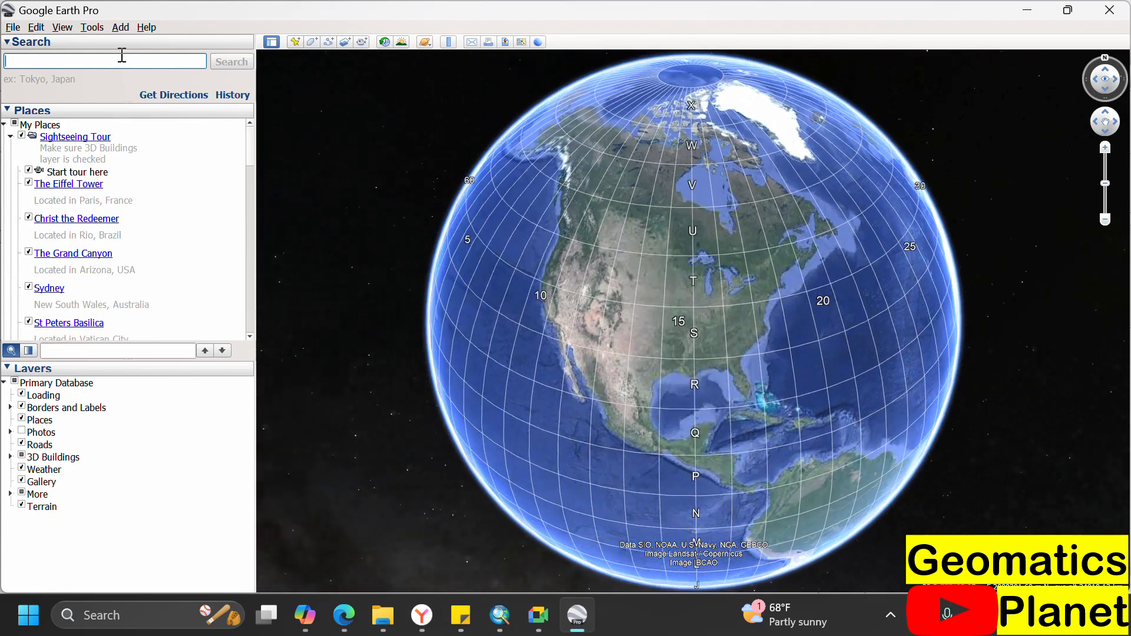
pyautogui.write('OU')
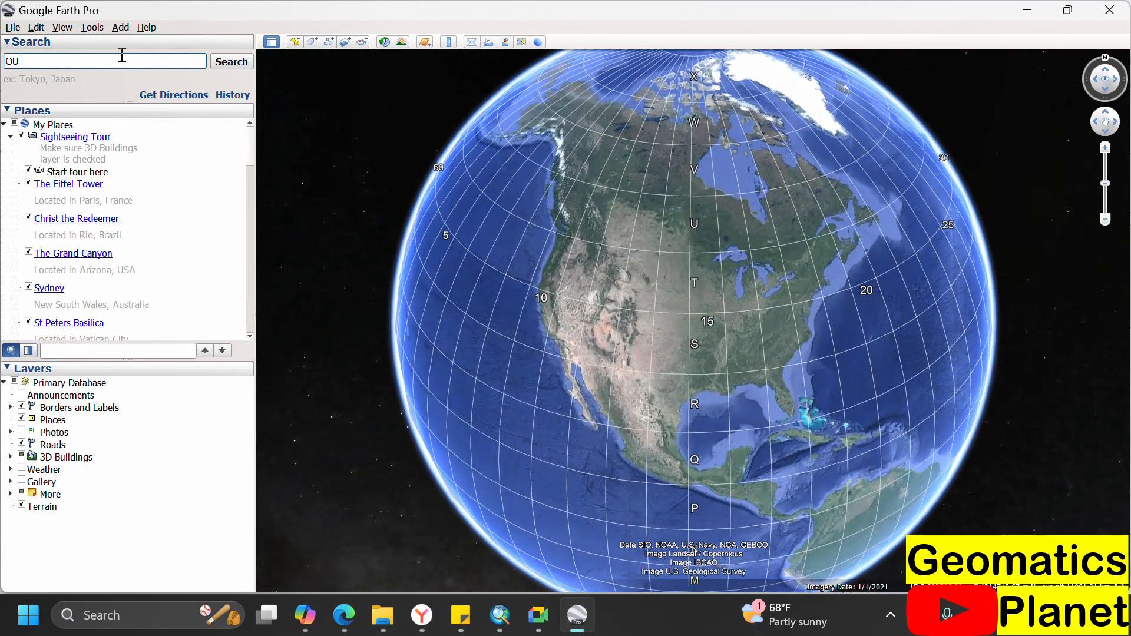
pyautogui.press('BackSpace')
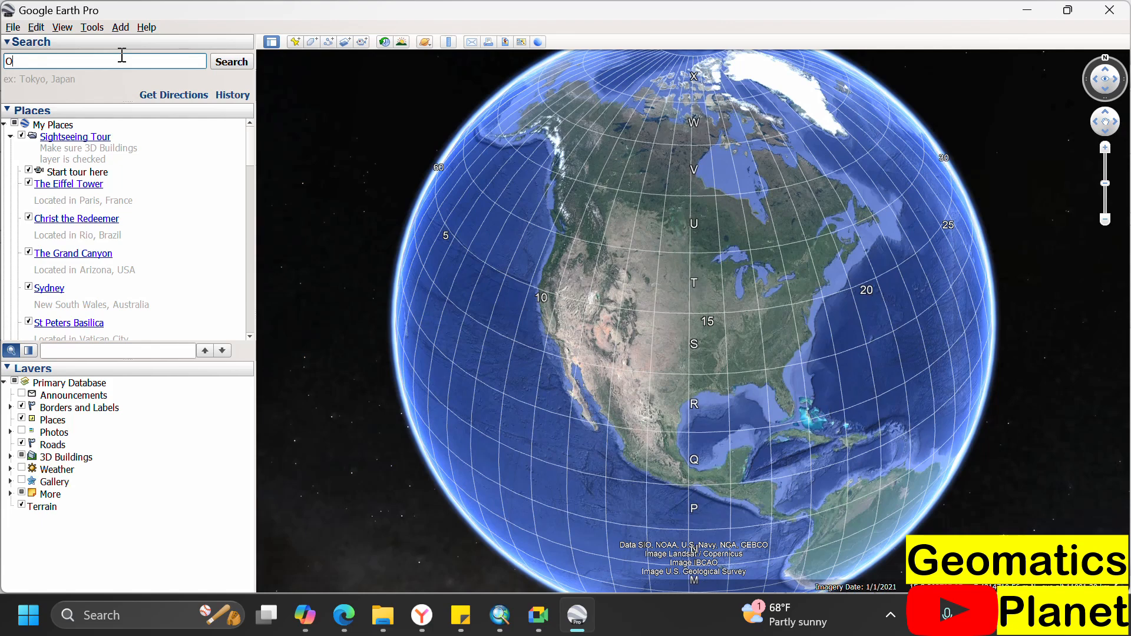
pyautogui.write('AU')
pyautogui.press('Return')
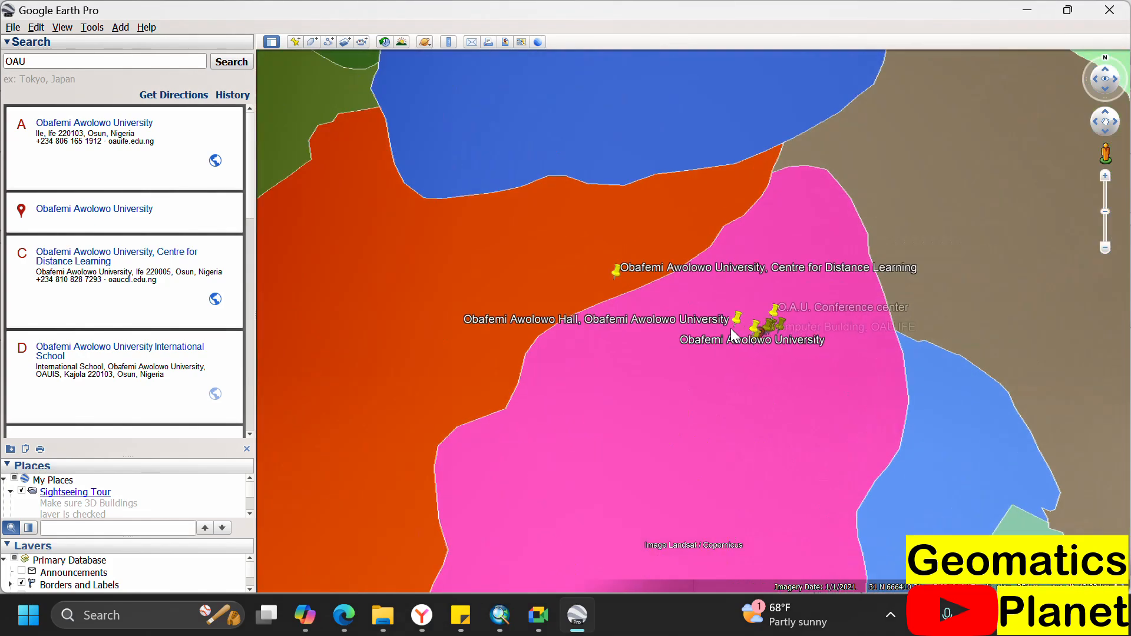
# - Inspect the attributes of the orange, brown and blue local government polygons surrounding Obafemi Awolowo University
pyautogui.scroll(5, 731, 335)
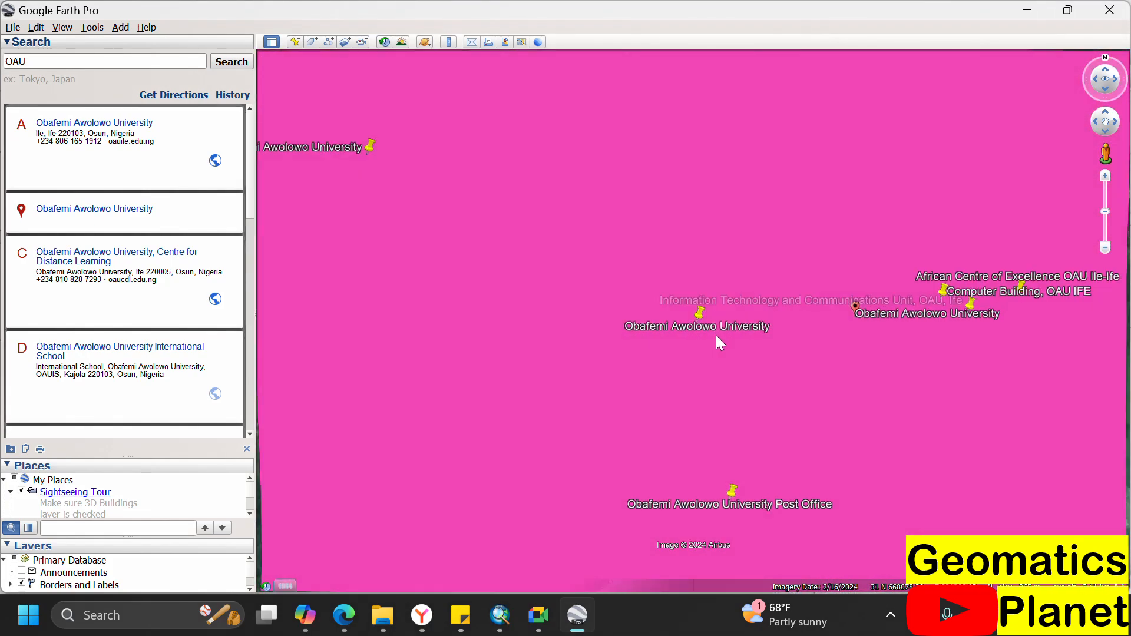
pyautogui.scroll(-5, 630, 289)
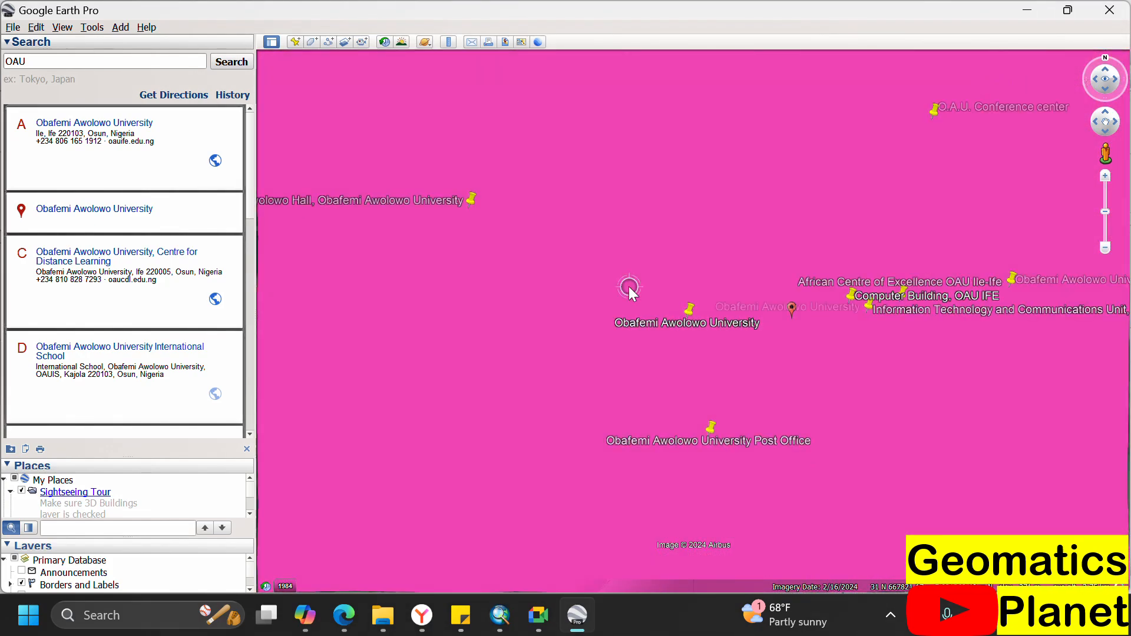
pyautogui.scroll(-5, 604, 279)
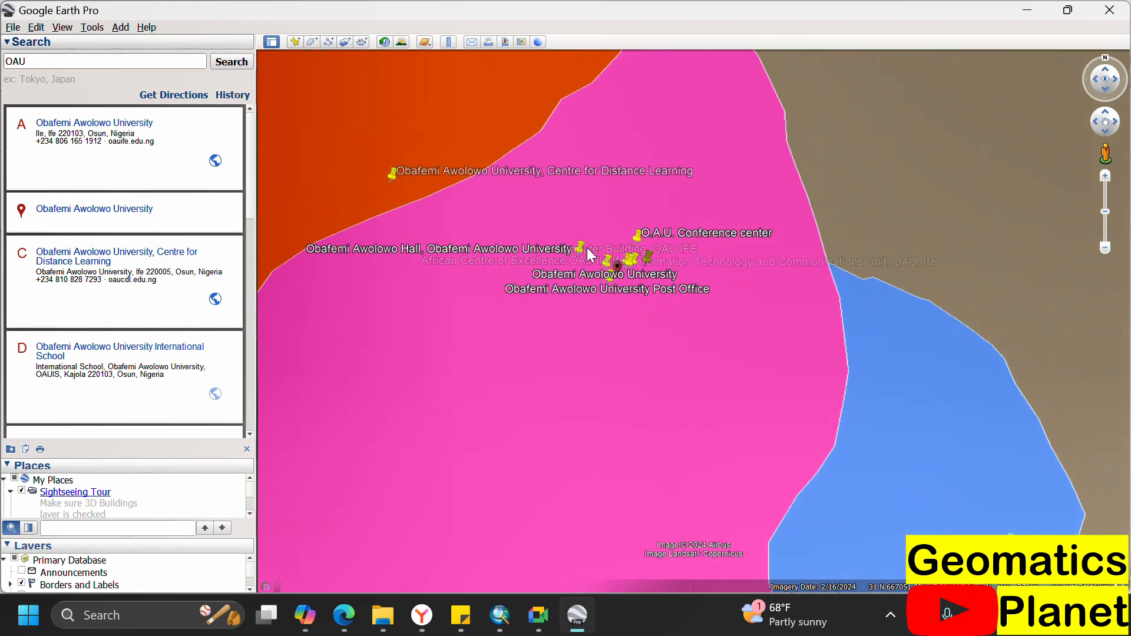
pyautogui.scroll(-3, 585, 254)
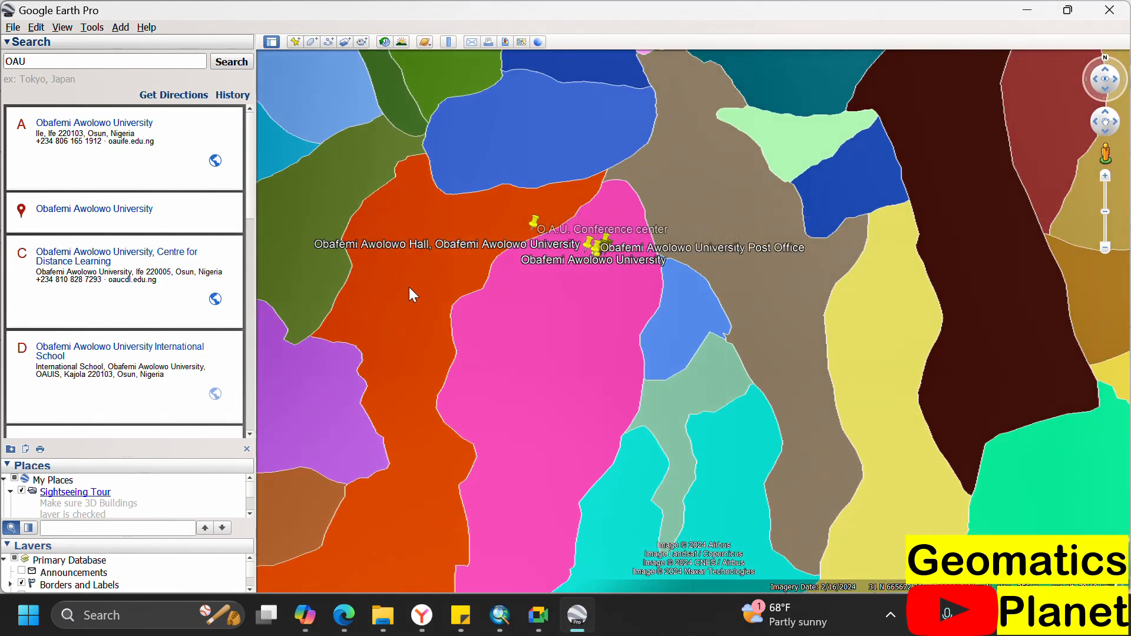
pyautogui.click(412, 294)
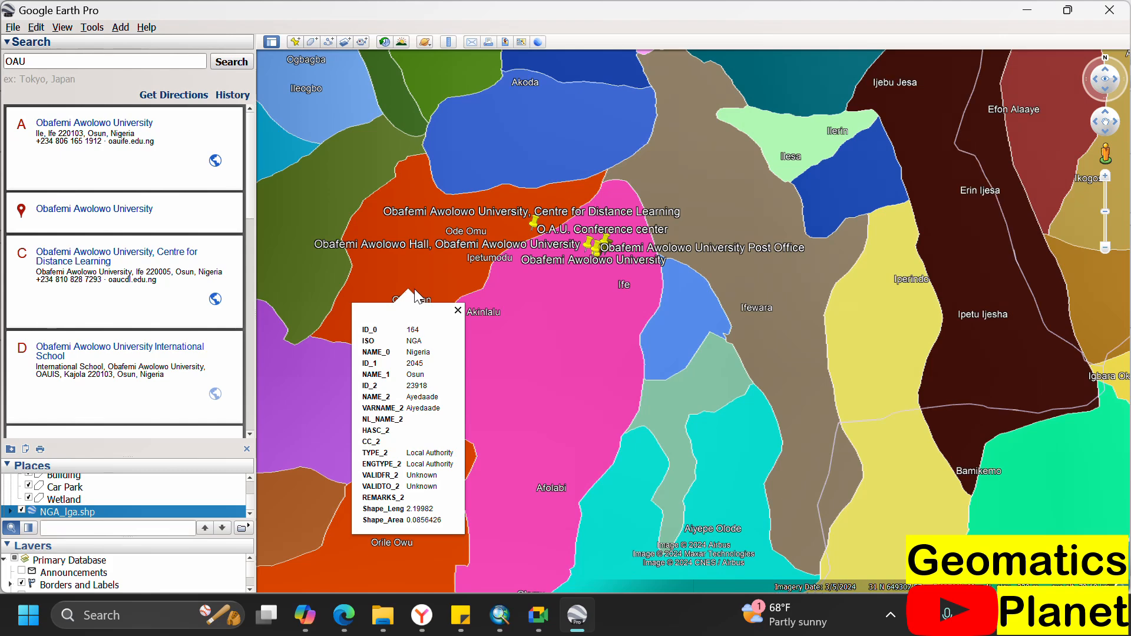
pyautogui.click(742, 247)
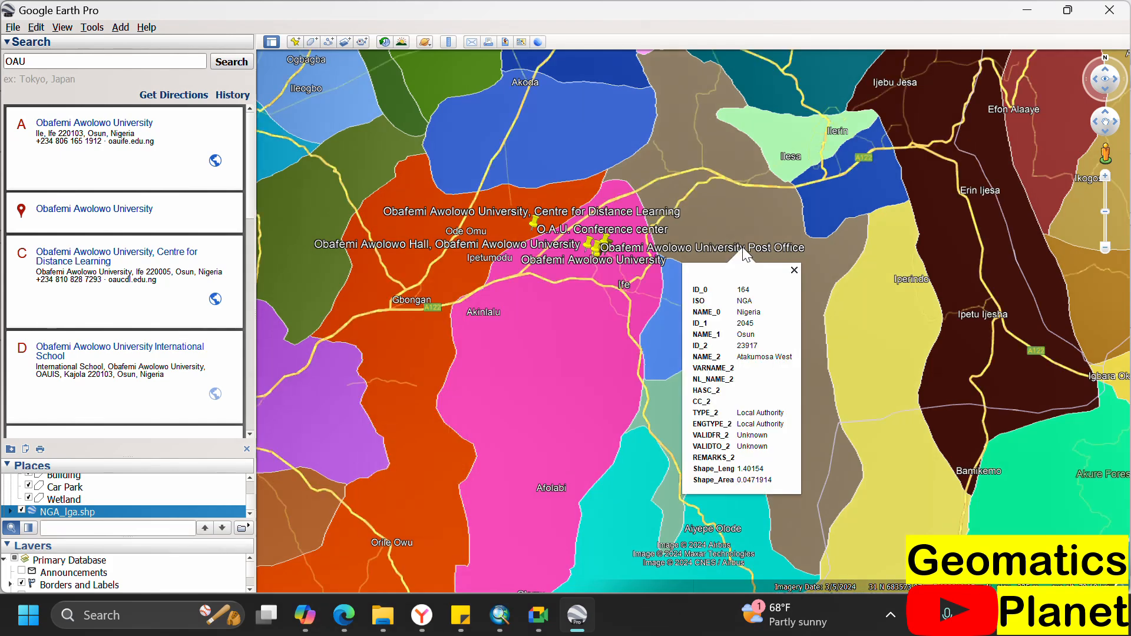
pyautogui.click(674, 324)
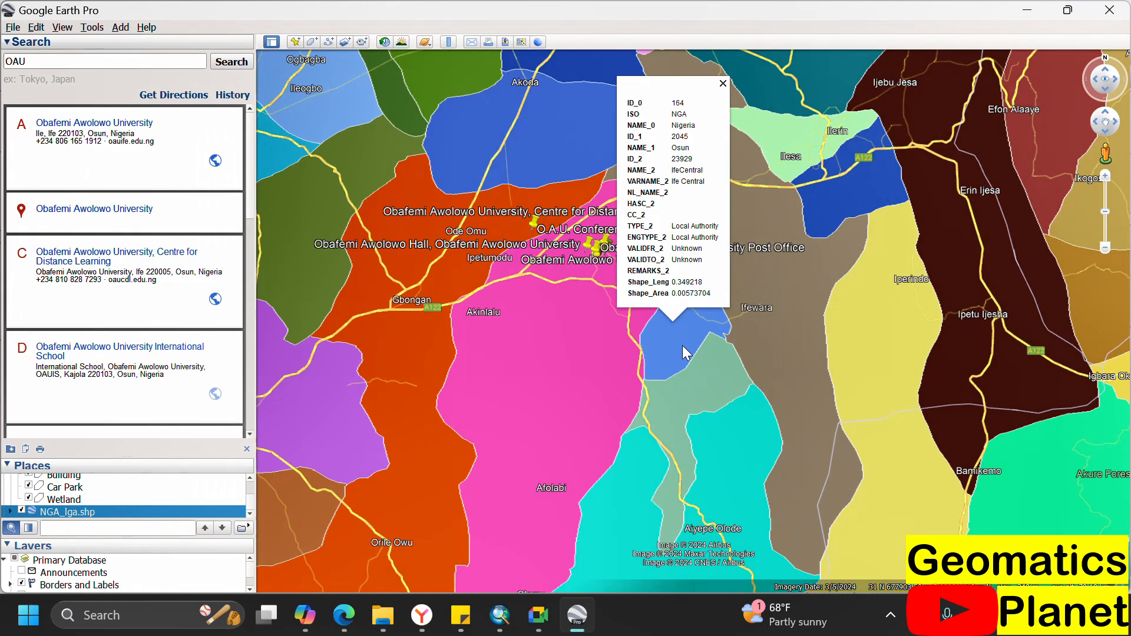
# - Compare the attributes of the blue polygon near Kajola with those of the pink polygon containing the university
pyautogui.scroll(-4, 681, 335)
pyautogui.scroll(3, 680, 323)
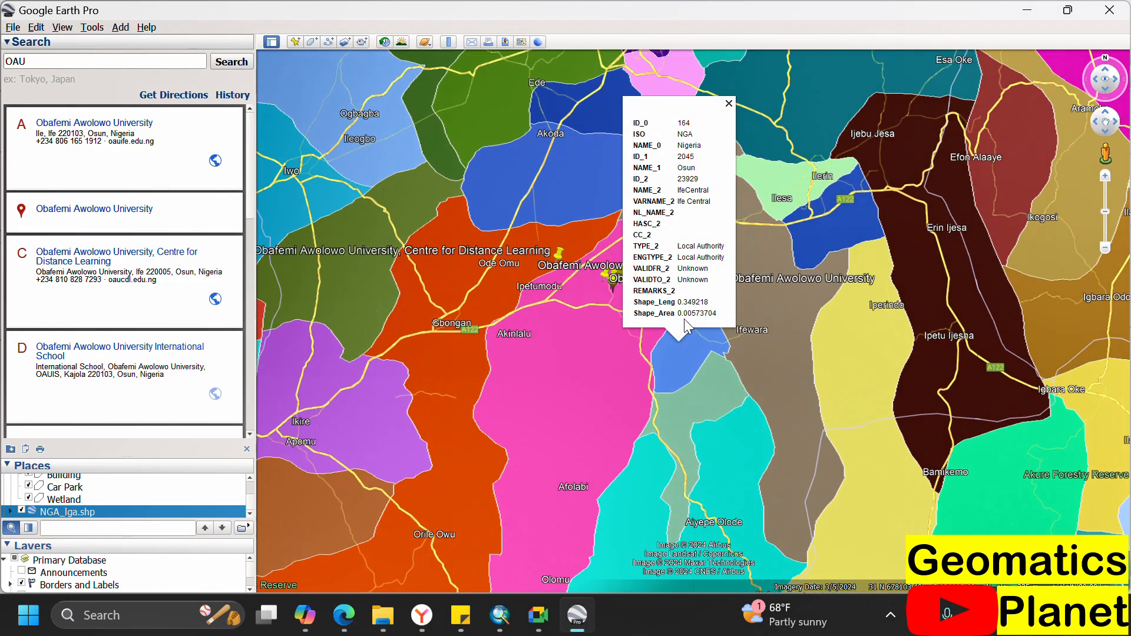
pyautogui.scroll(5, 688, 348)
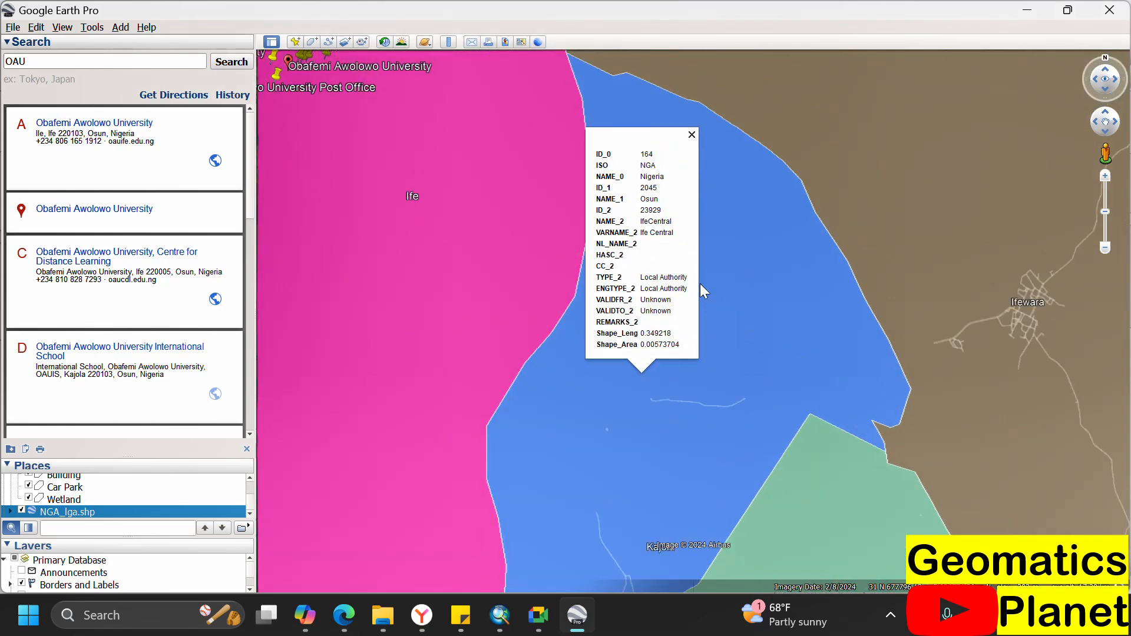
pyautogui.scroll(-3, 704, 274)
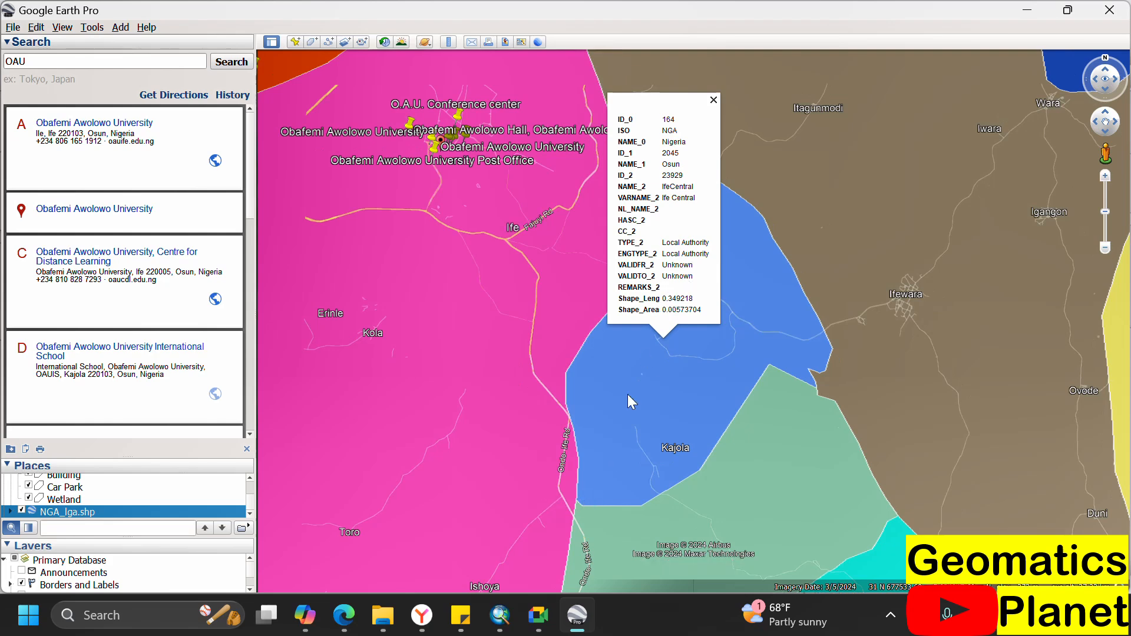
pyautogui.click(656, 394)
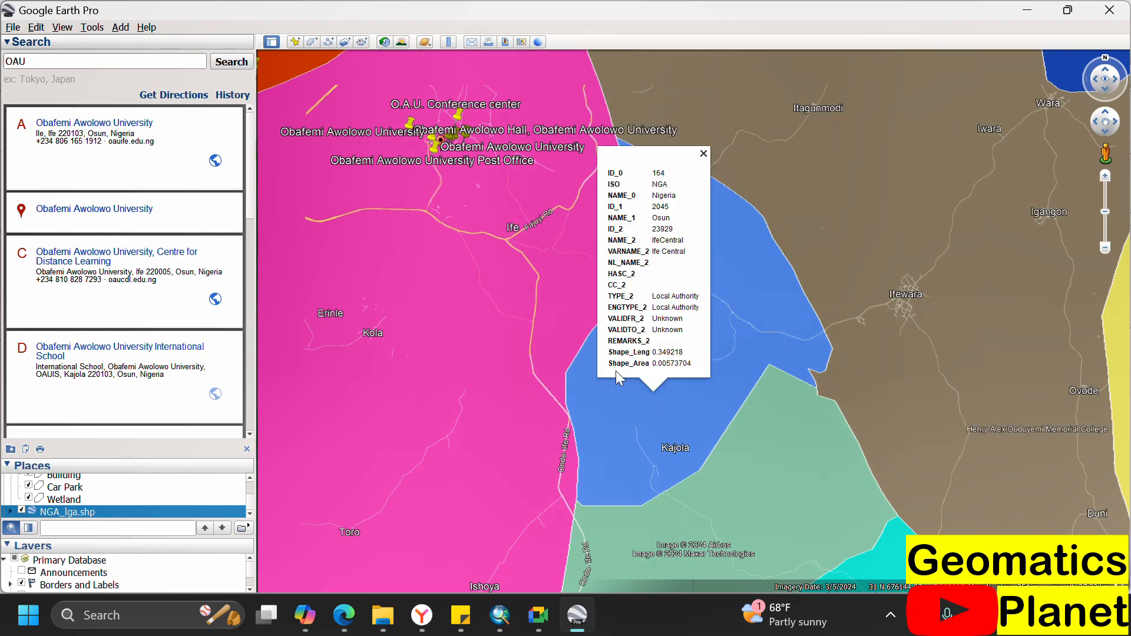
pyautogui.click(498, 341)
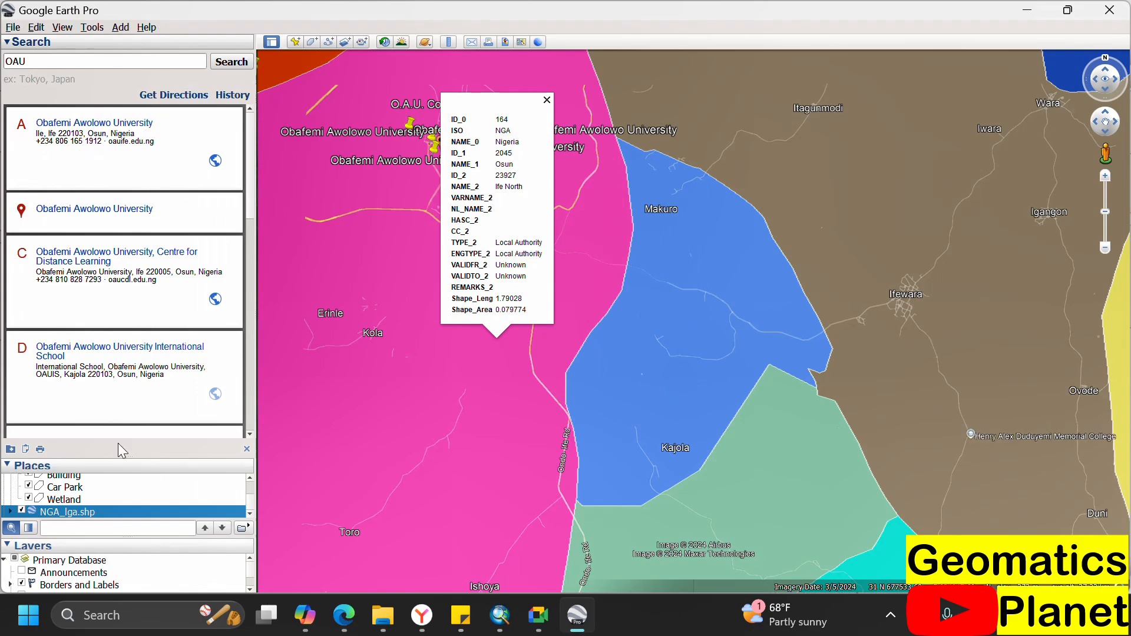
# - Hide the NGA_lga.shp layer and examine the satellite imagery of the university campus and its lake
pyautogui.click(21, 511)
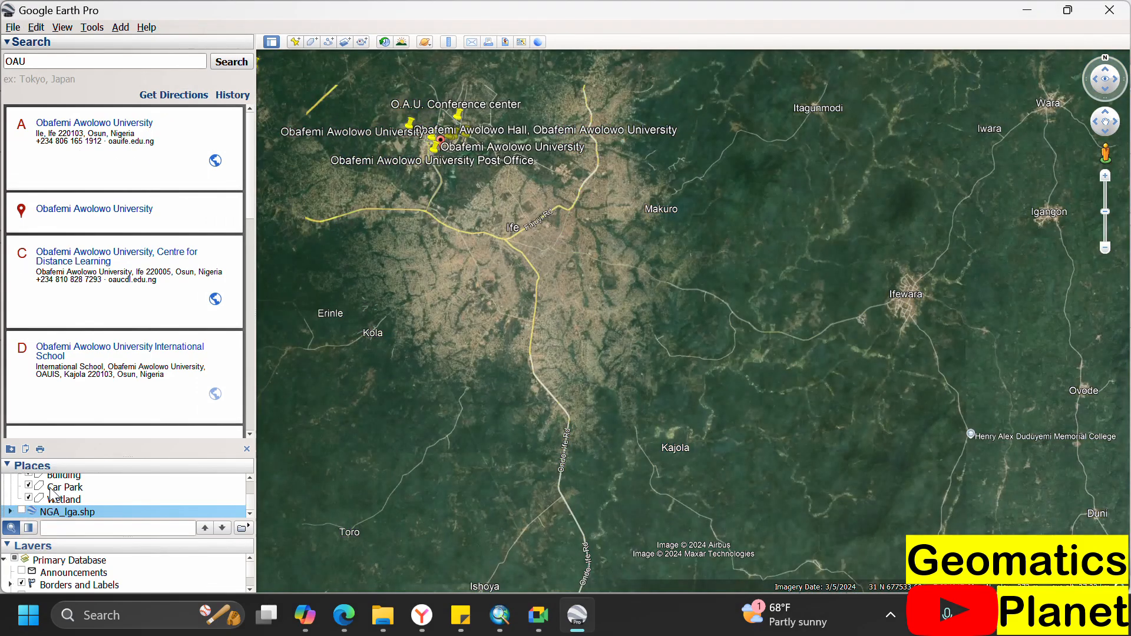
pyautogui.scroll(1, 490, 200)
pyautogui.scroll(1, 484, 198)
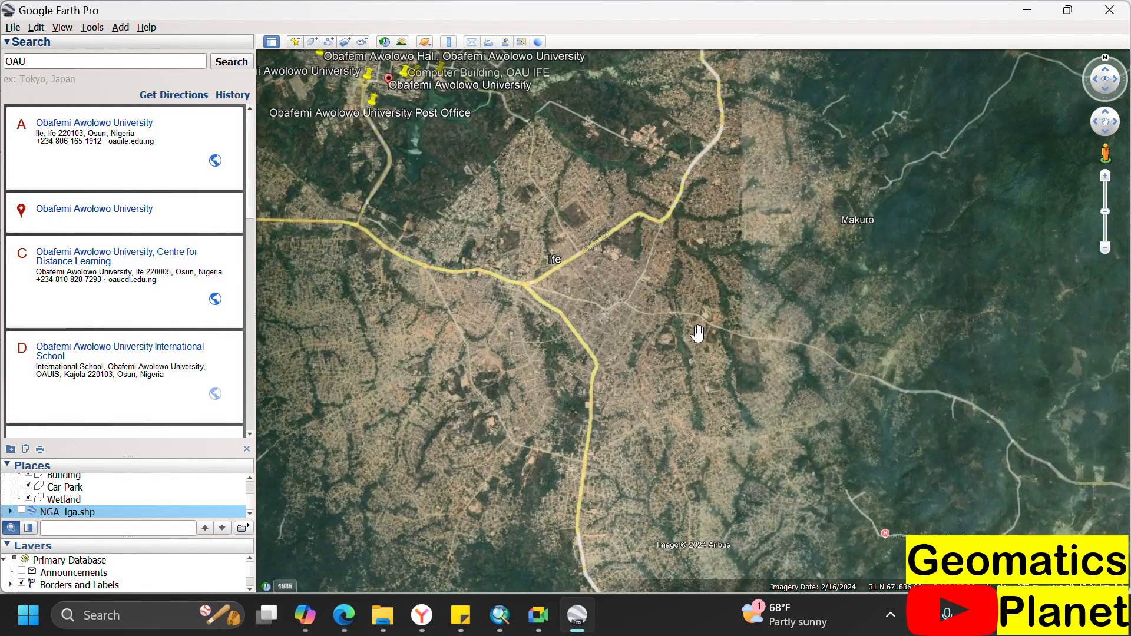
pyautogui.moveTo(762, 391); pyautogui.dragTo(813, 477)
pyautogui.scroll(-3, 765, 412)
pyautogui.scroll(5, 532, 212)
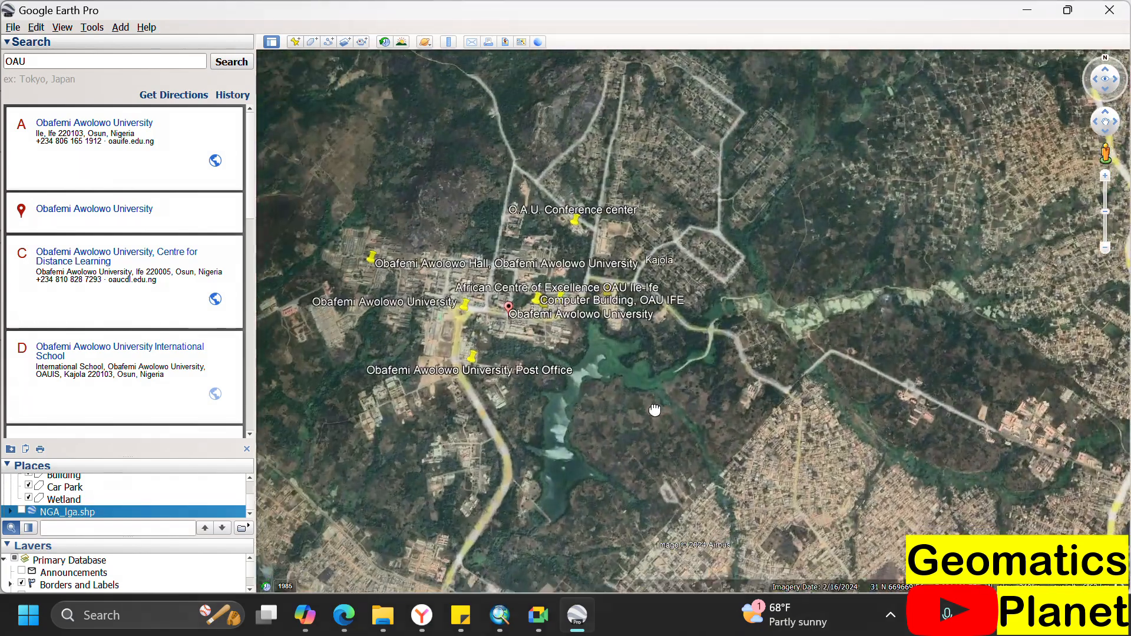
pyautogui.moveTo(655, 410); pyautogui.dragTo(740, 371)
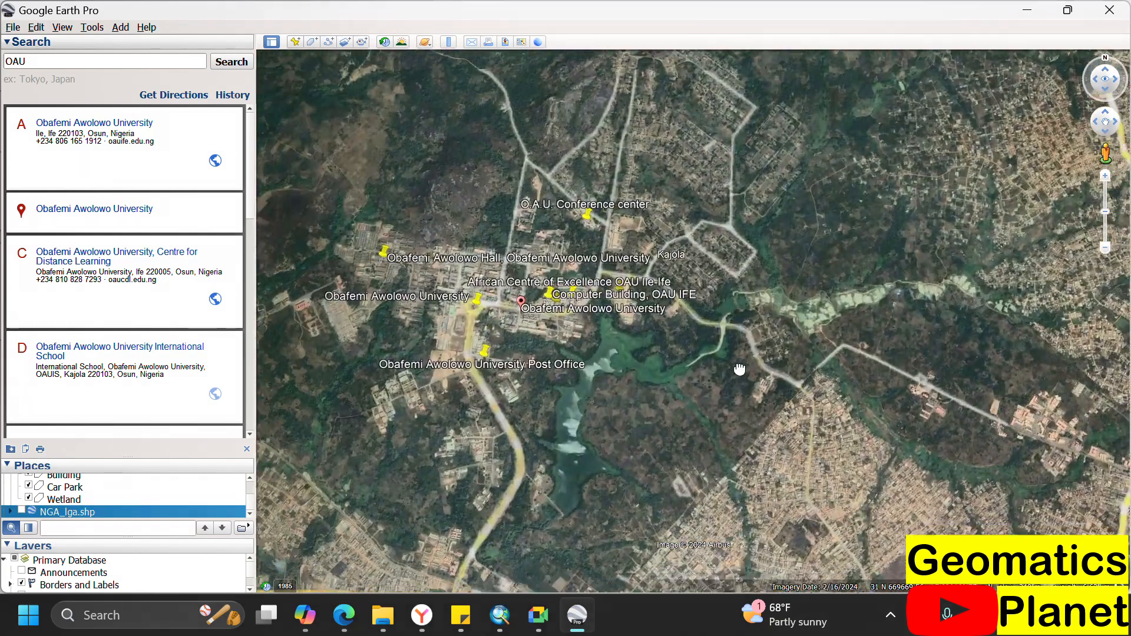
pyautogui.scroll(3, 662, 293)
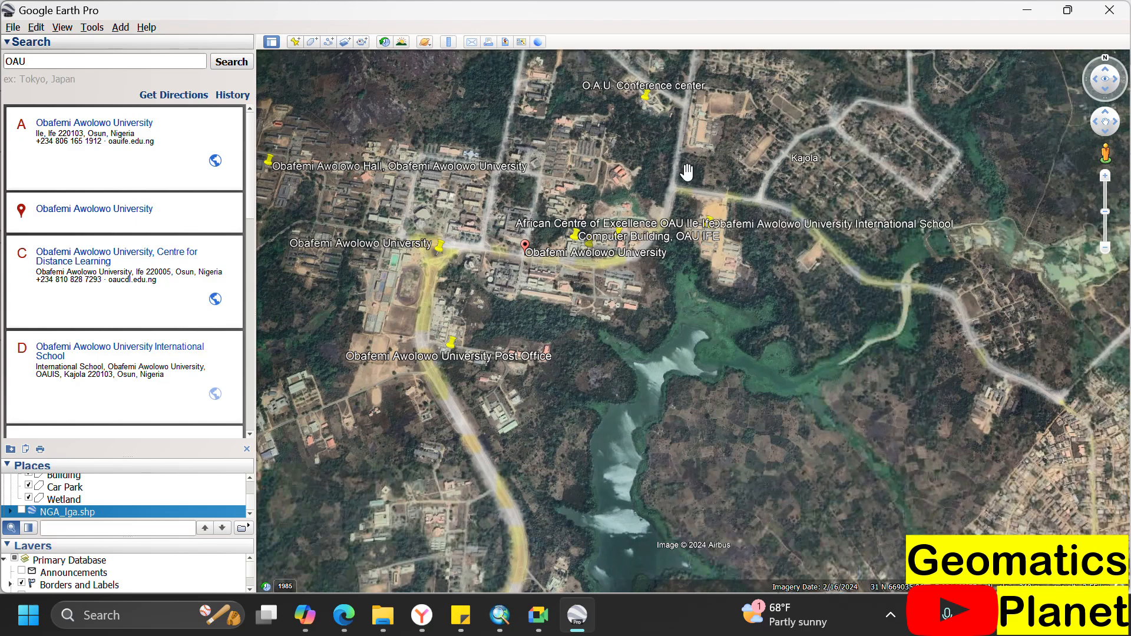
pyautogui.scroll(-2, 687, 170)
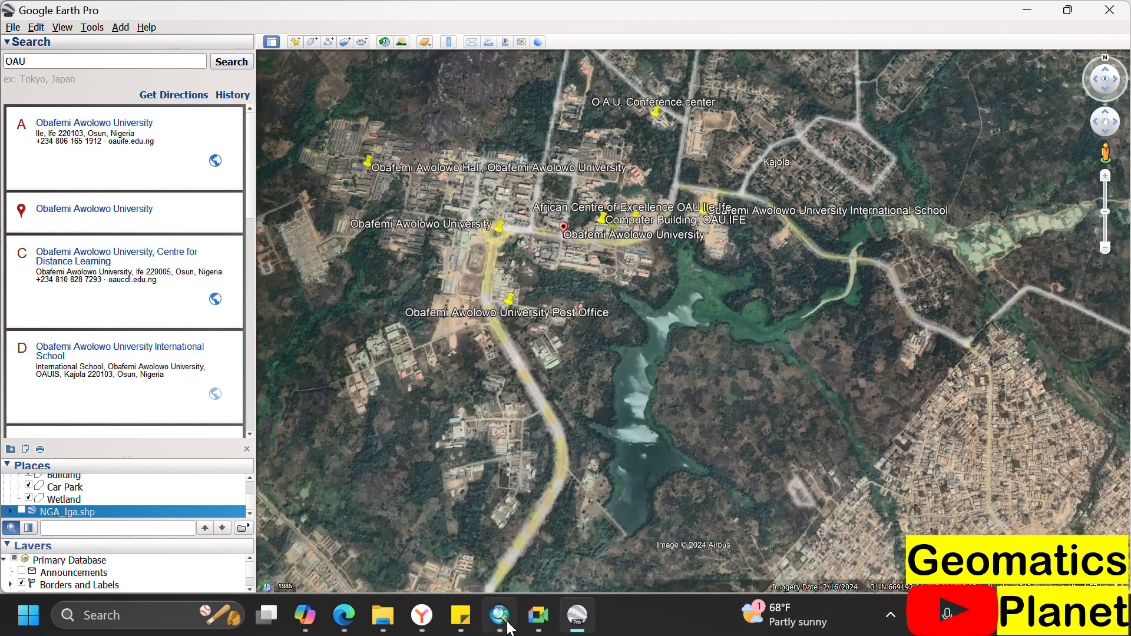
# - Switch to ArcMap and examine the green lake-shaped area north of the magenta built-up zone in the Landsat composite
pyautogui.click(507, 625)
pyautogui.click(506, 613)
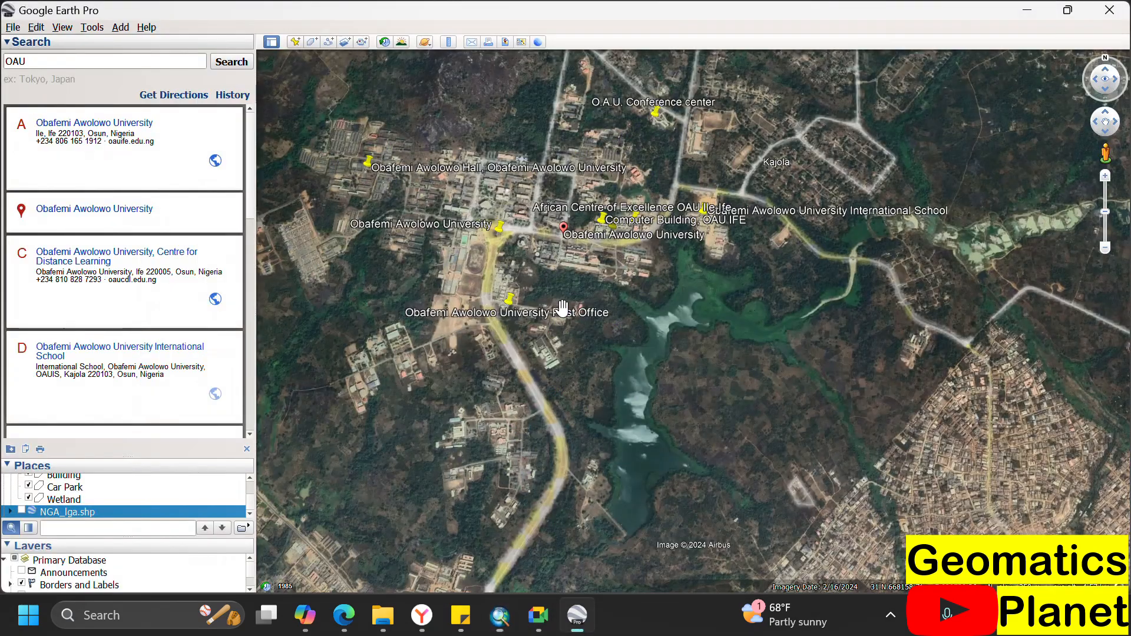
pyautogui.click(505, 604)
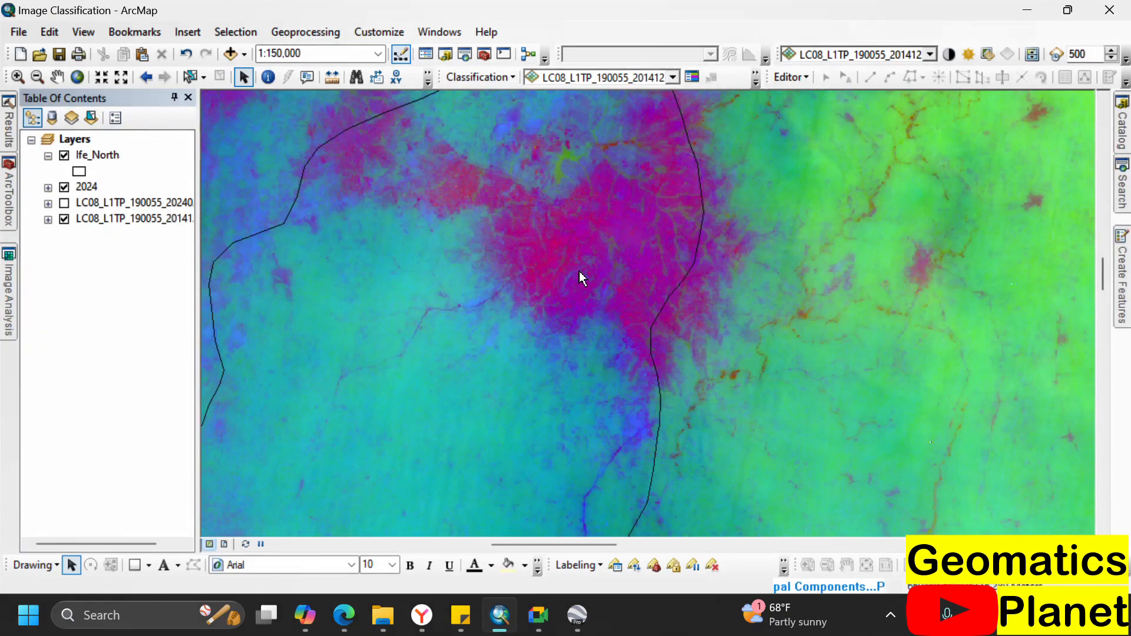
pyautogui.scroll(-2, 532, 310)
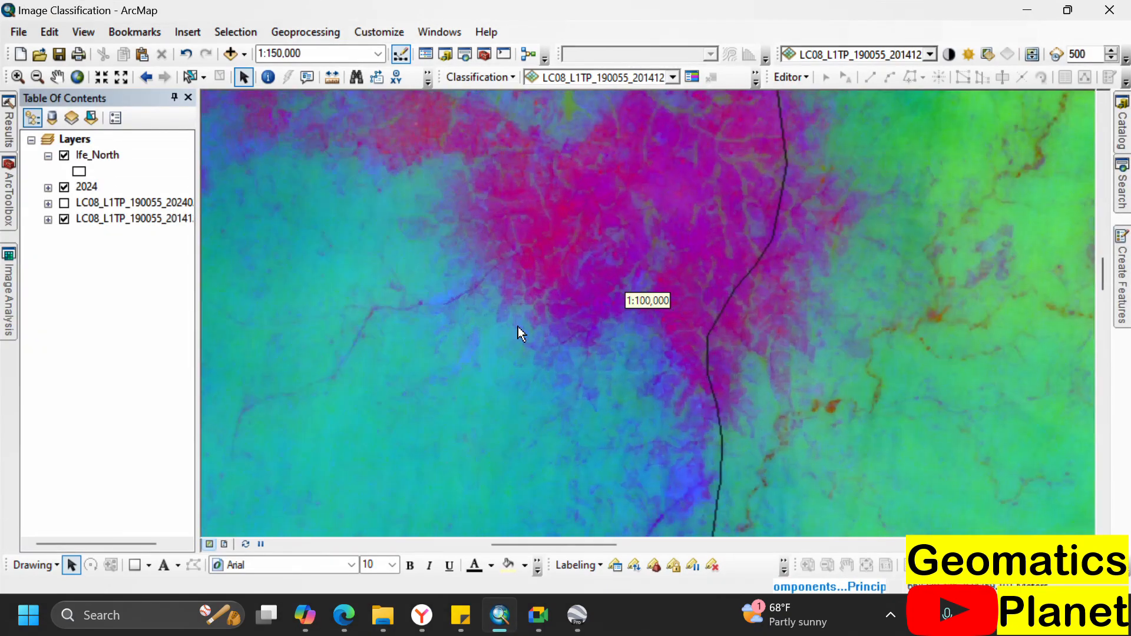
pyautogui.scroll(2, 516, 328)
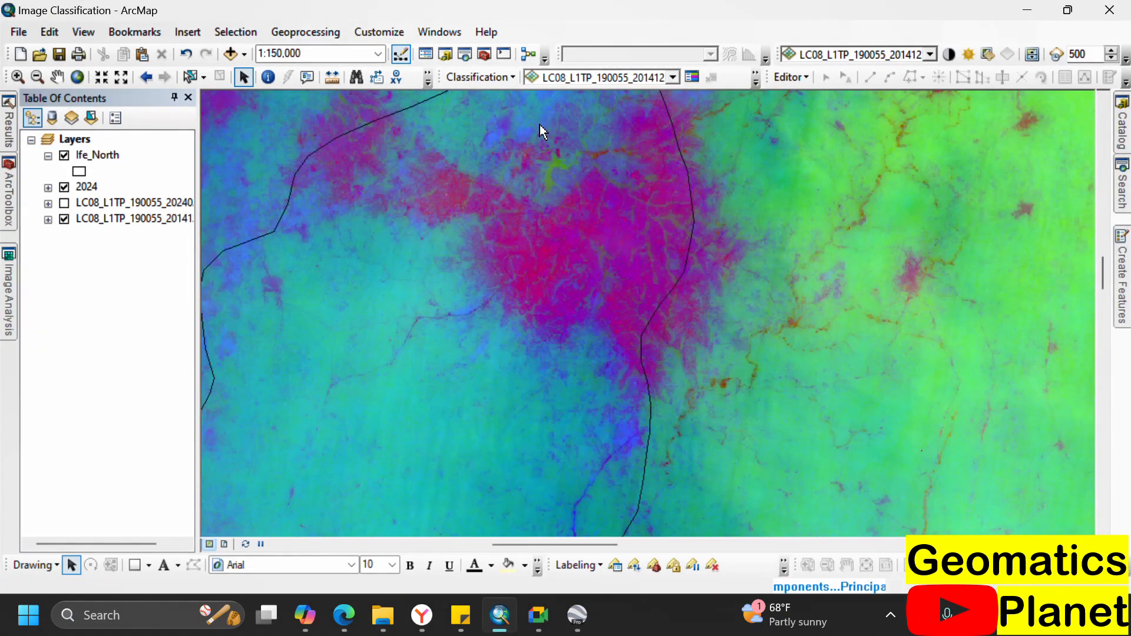
pyautogui.scroll(-6, 537, 127)
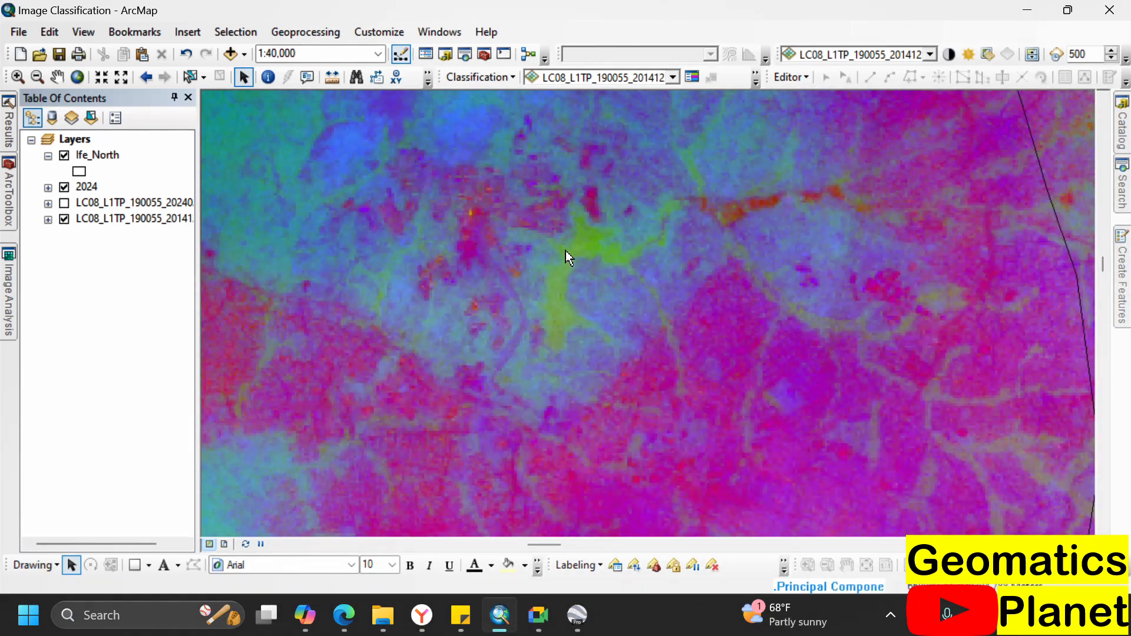
# - Switch back to Google Earth Pro and examine the campus lake and its surroundings against the extent of Ife town
pyautogui.moveTo(578, 615)
pyautogui.click(575, 554)
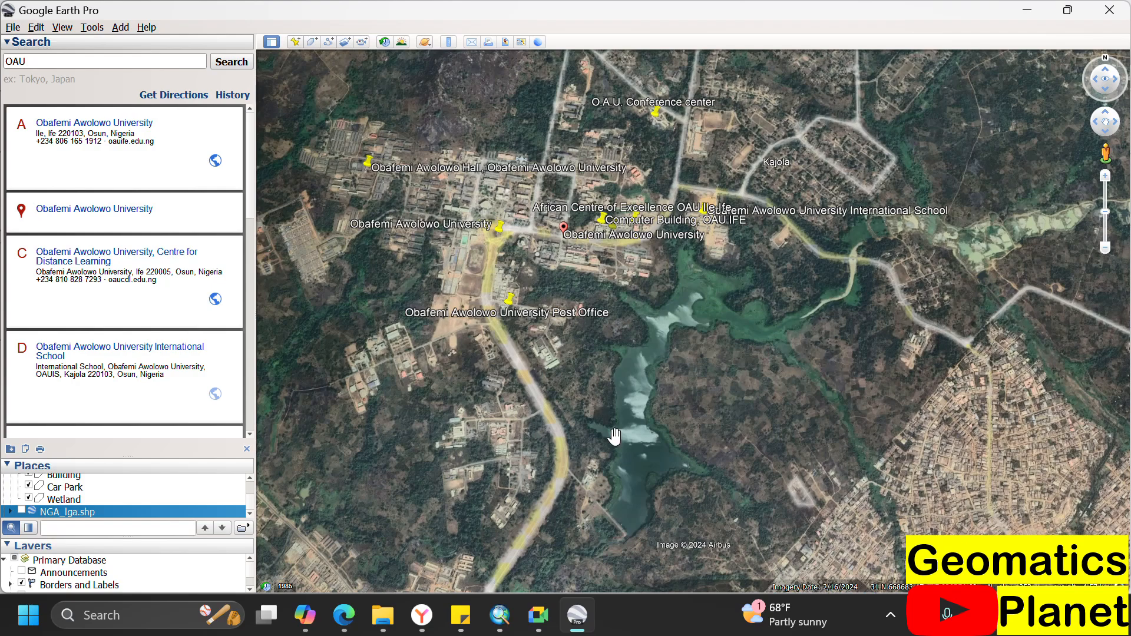
pyautogui.scroll(-2, 579, 349)
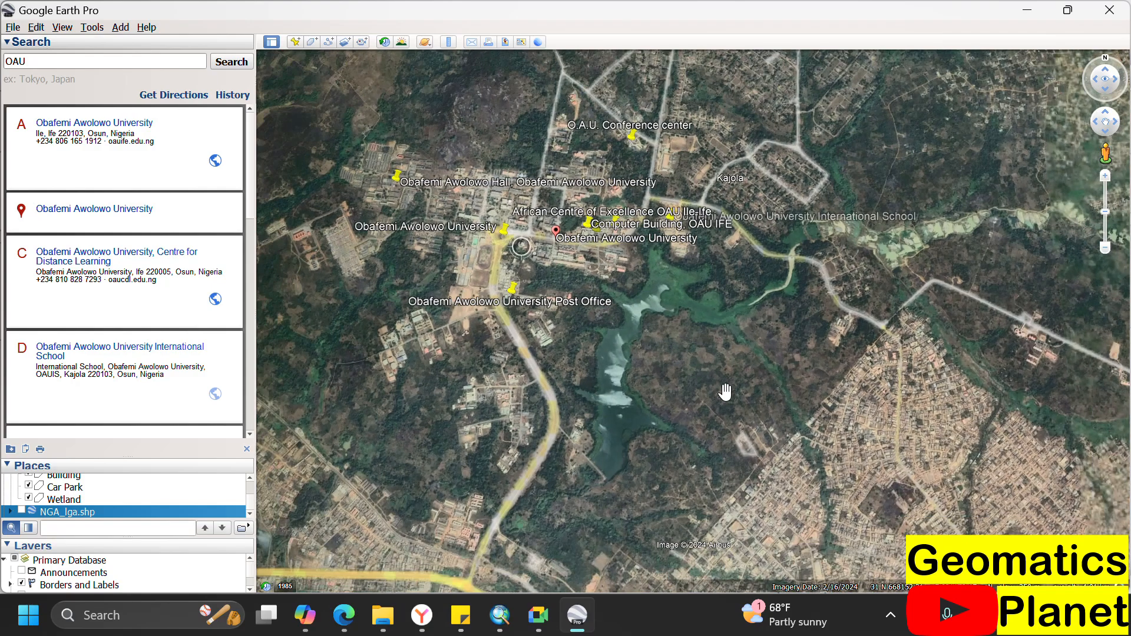
pyautogui.scroll(-2, 619, 341)
pyautogui.scroll(-2, 593, 315)
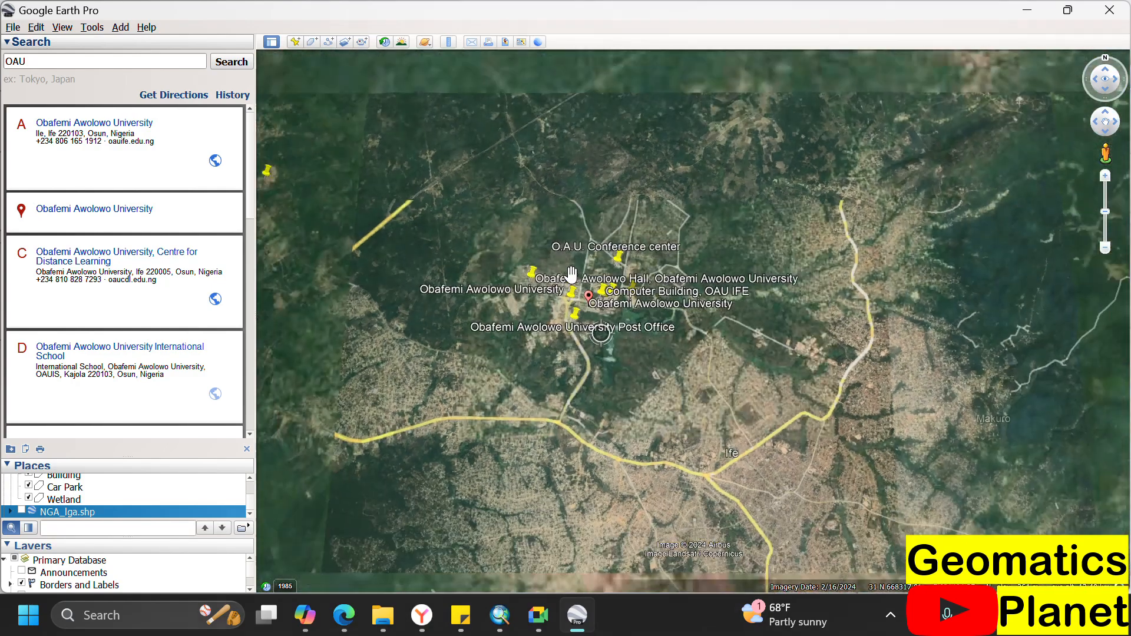
pyautogui.scroll(3, 578, 324)
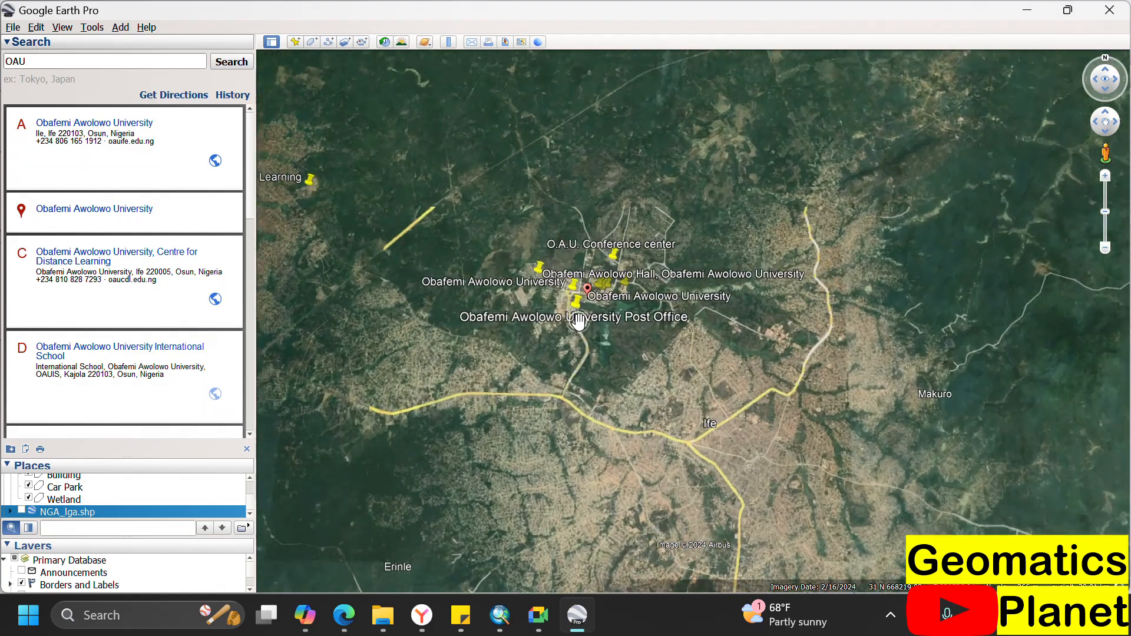
pyautogui.scroll(-4, 577, 318)
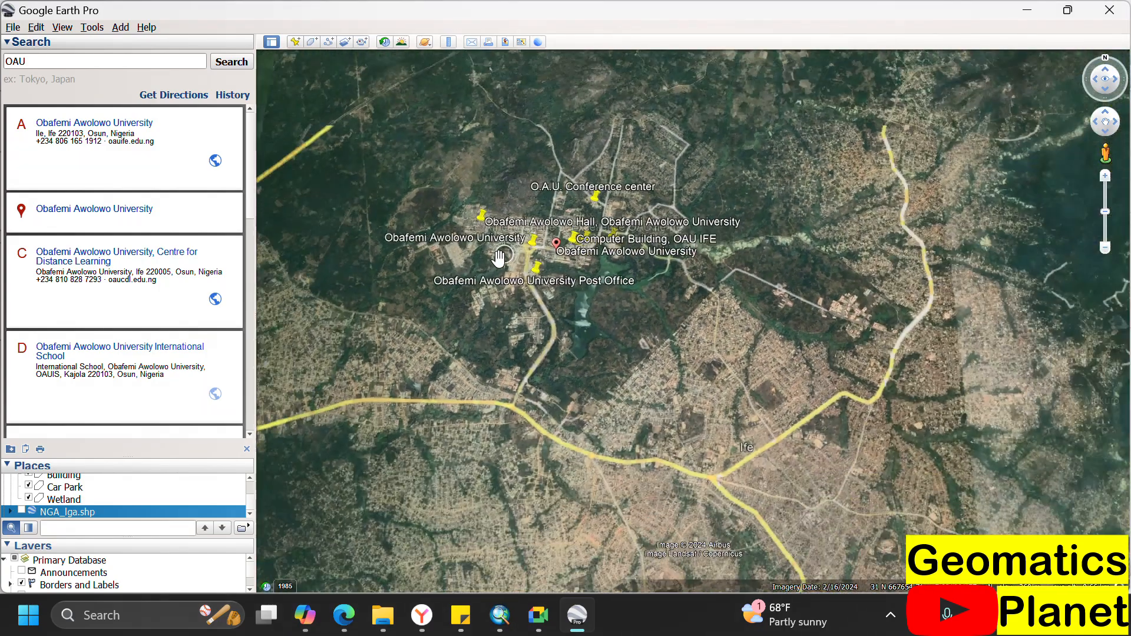
pyautogui.scroll(-3, 550, 321)
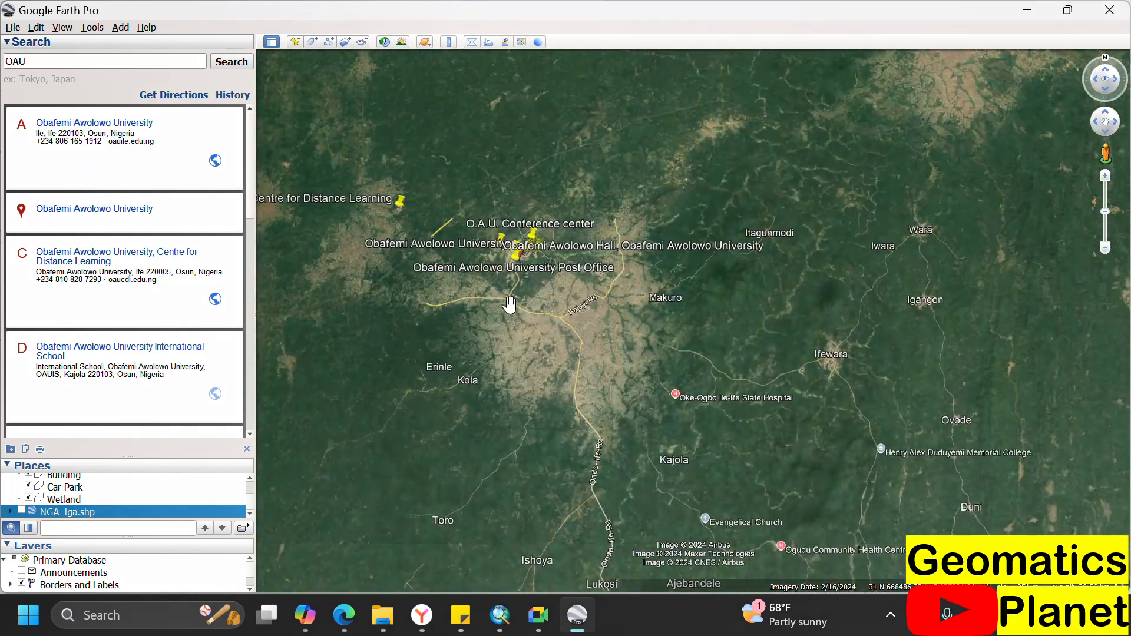
pyautogui.scroll(5, 511, 277)
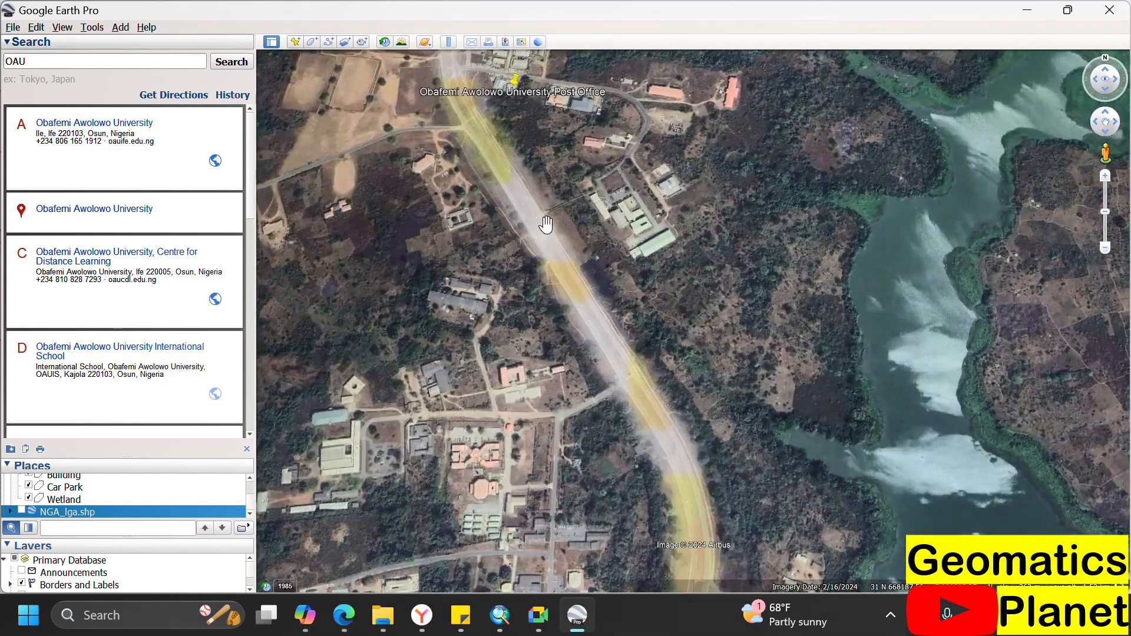
# - Switch to ArcMap and examine the green lake and the surrounding magenta and blue areas of the Landsat composite at several scales
pyautogui.scroll(-2, 559, 228)
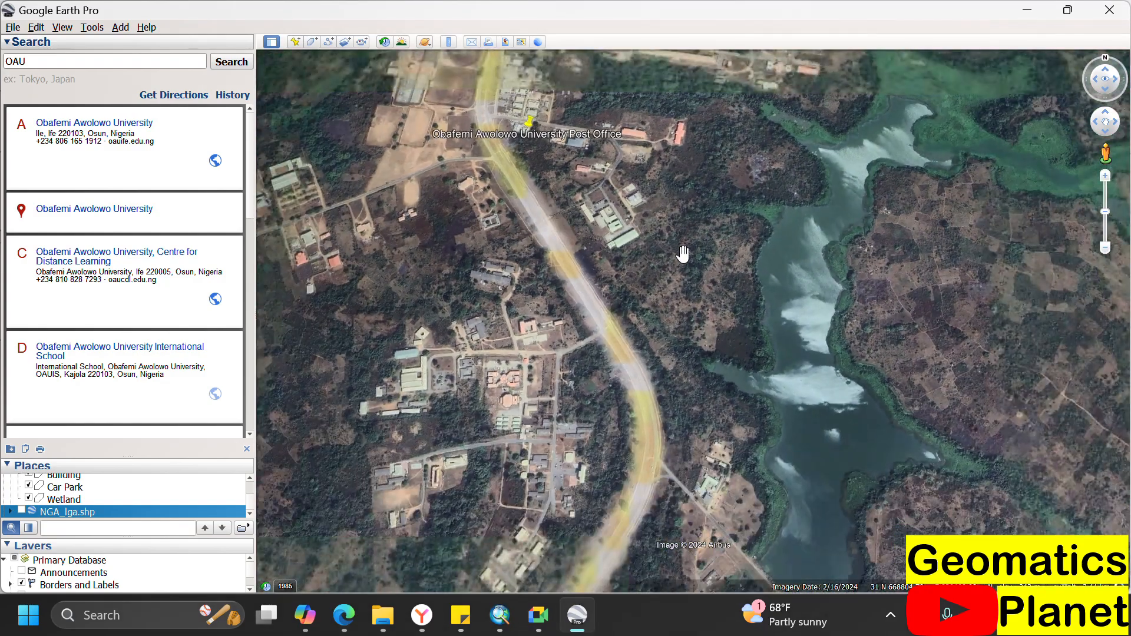
pyautogui.click(508, 618)
pyautogui.scroll(1, 553, 440)
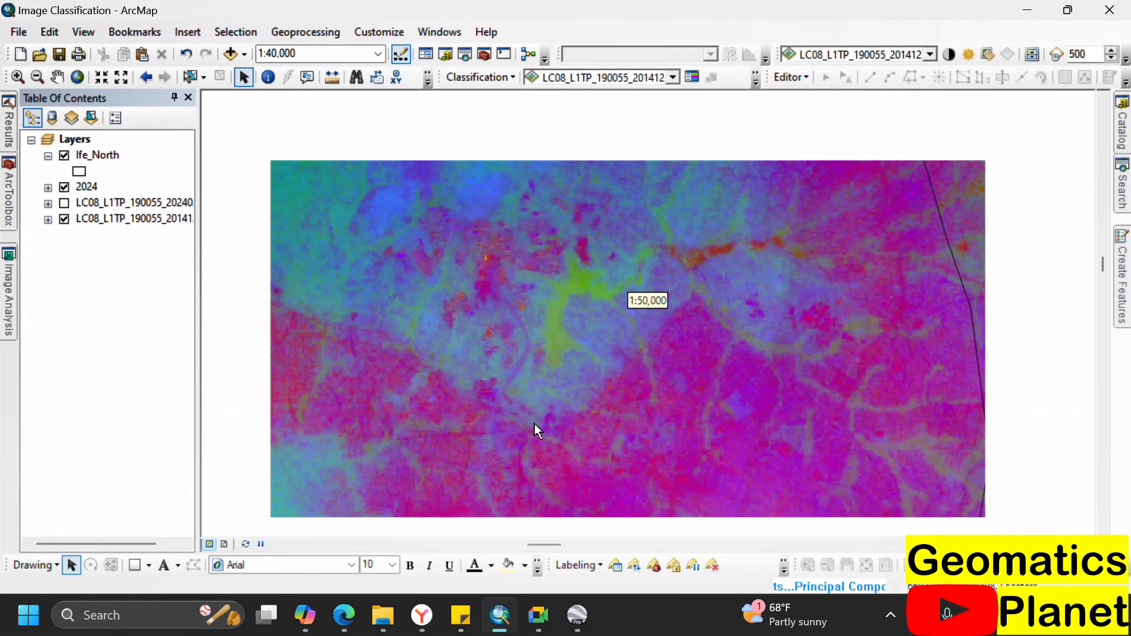
pyautogui.scroll(-3, 510, 194)
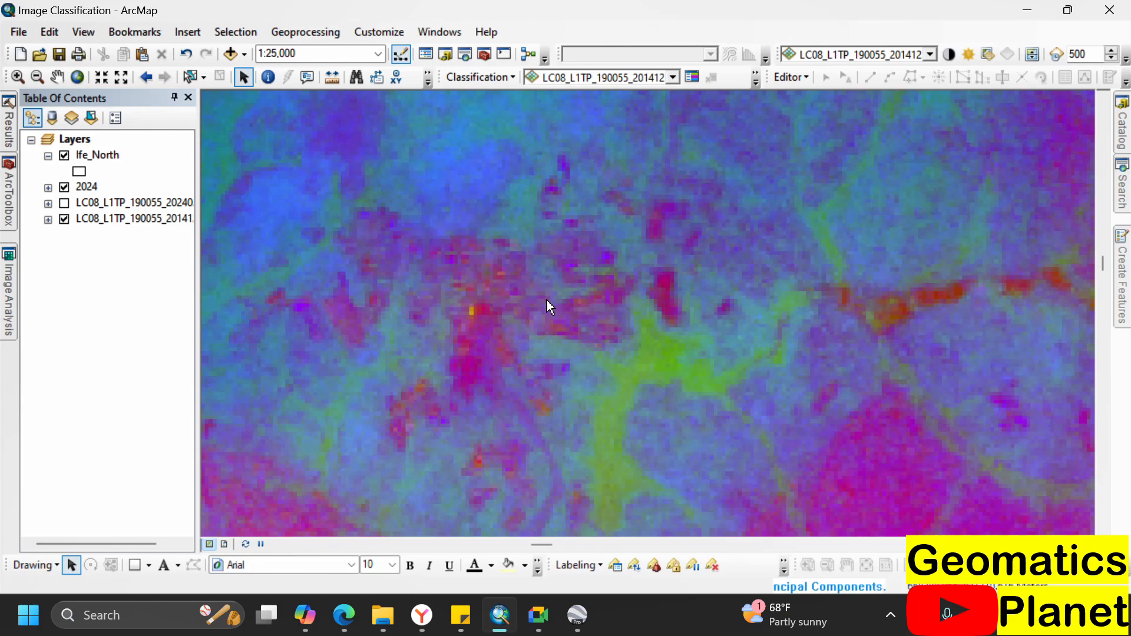
pyautogui.scroll(-2, 525, 304)
pyautogui.scroll(3, 514, 270)
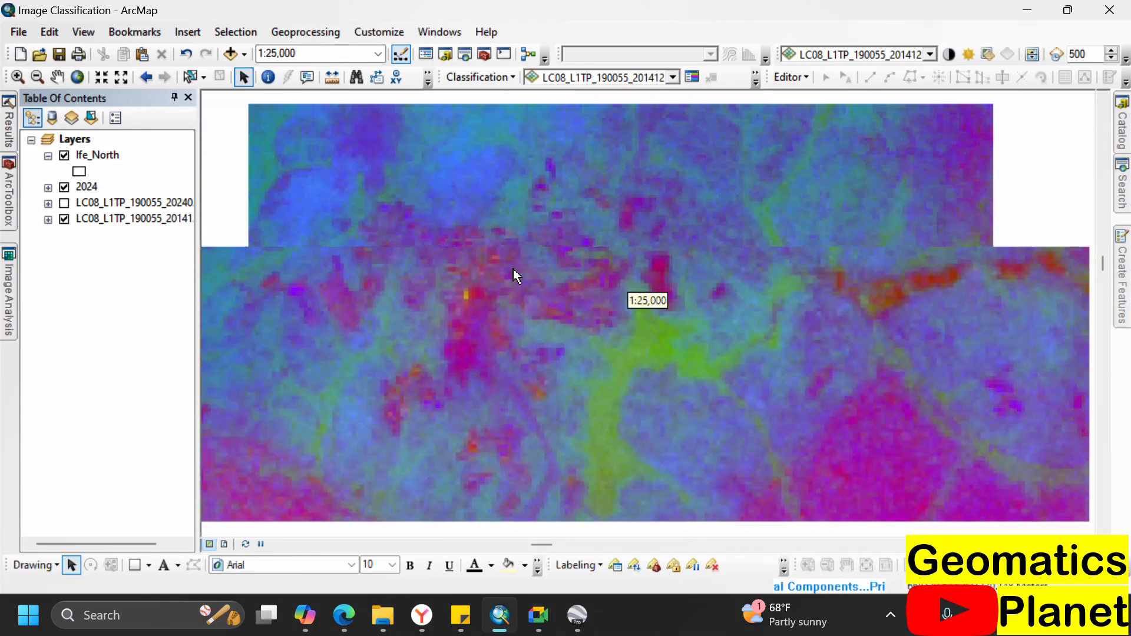
pyautogui.scroll(2, 514, 271)
pyautogui.scroll(2, 517, 311)
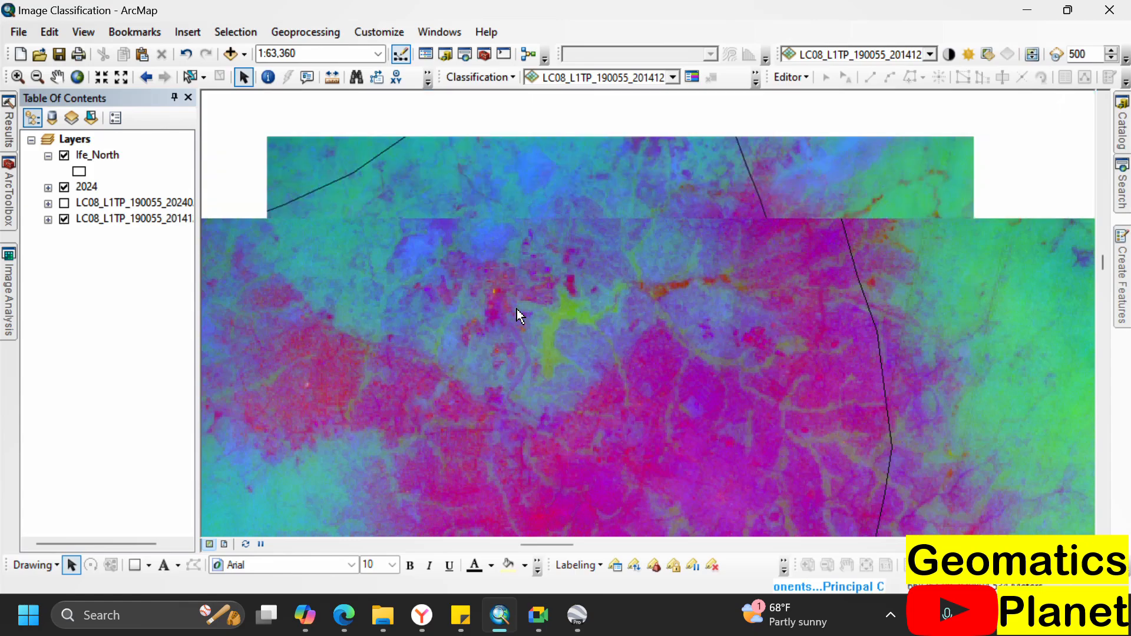
pyautogui.scroll(2, 517, 294)
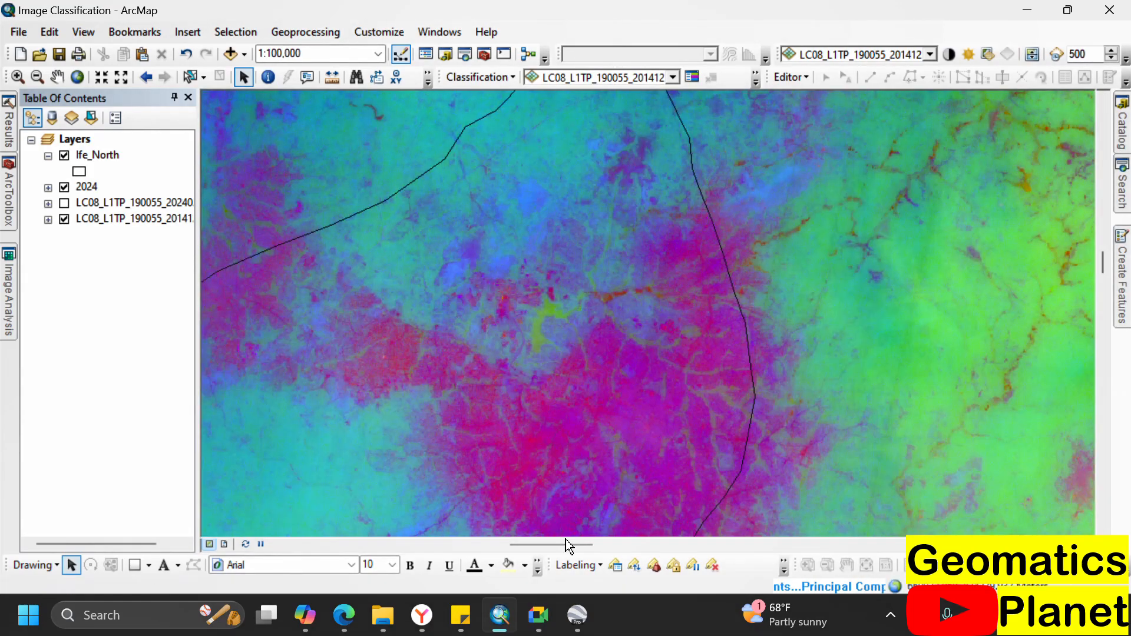
# - Switch back to Google Earth Pro and inspect the small pond within the built-up area southwest of the university campus
pyautogui.click(577, 615)
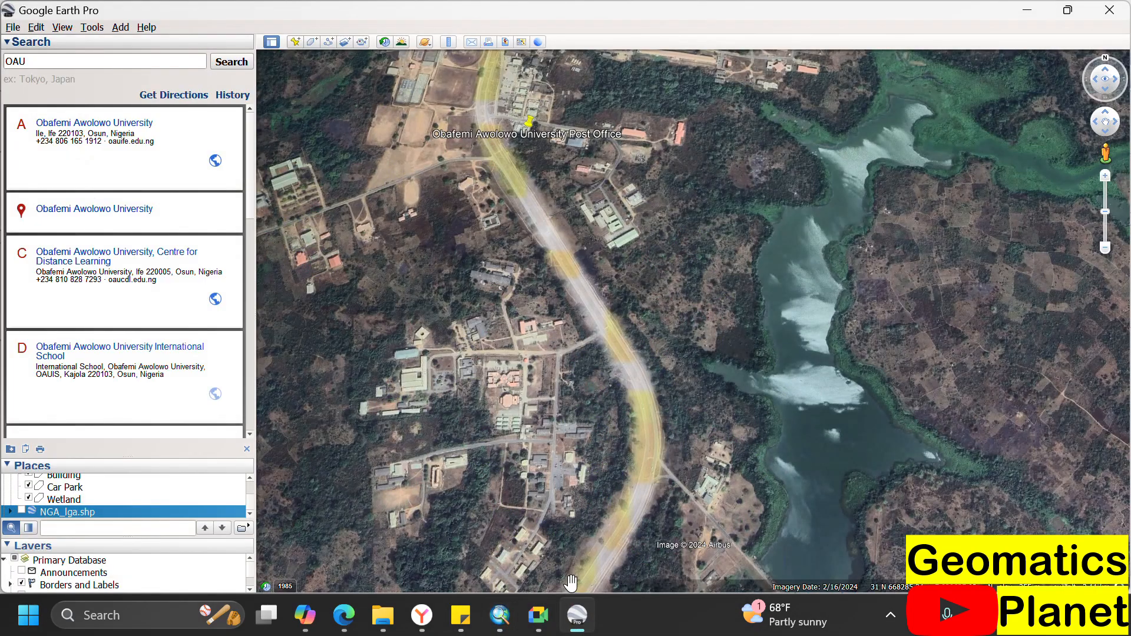
pyautogui.scroll(-3, 423, 348)
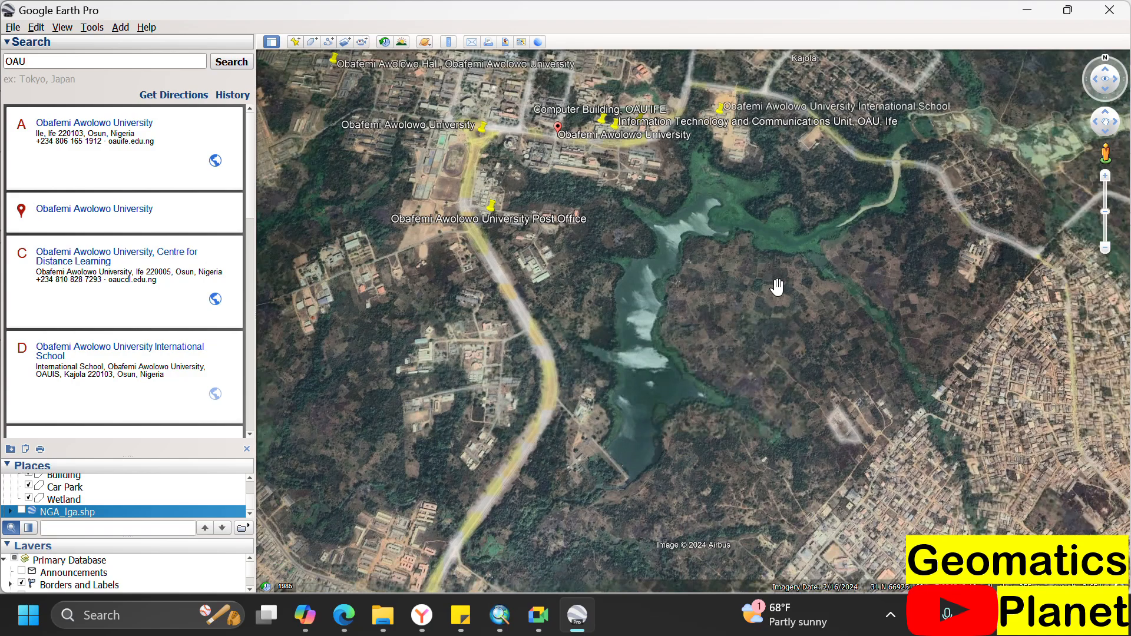
pyautogui.scroll(-5, 778, 287)
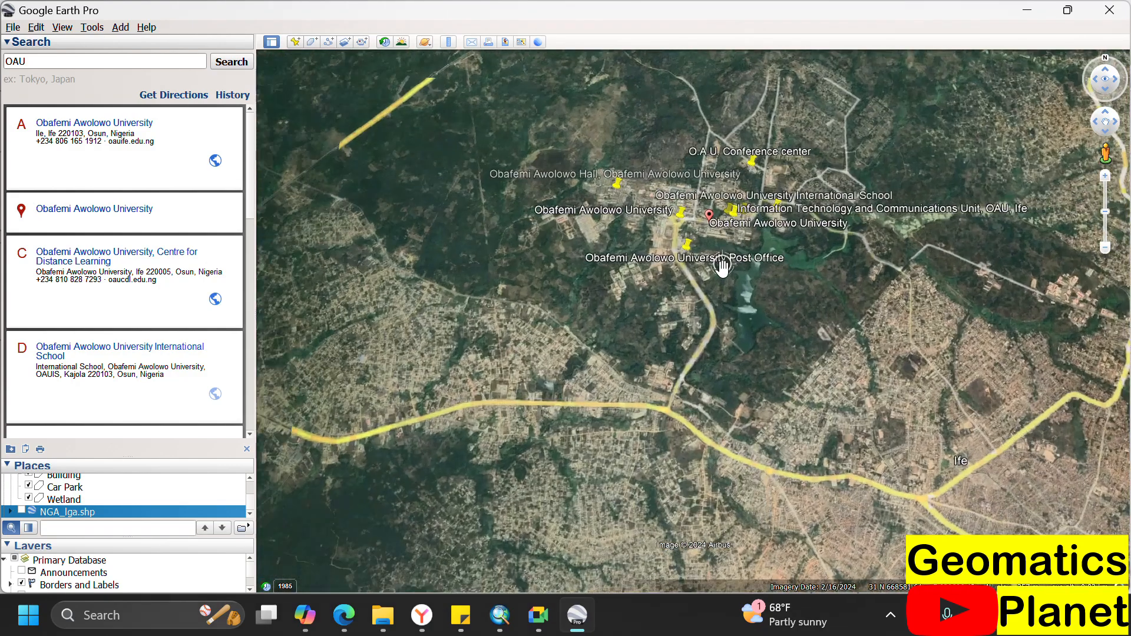
pyautogui.scroll(3, 722, 266)
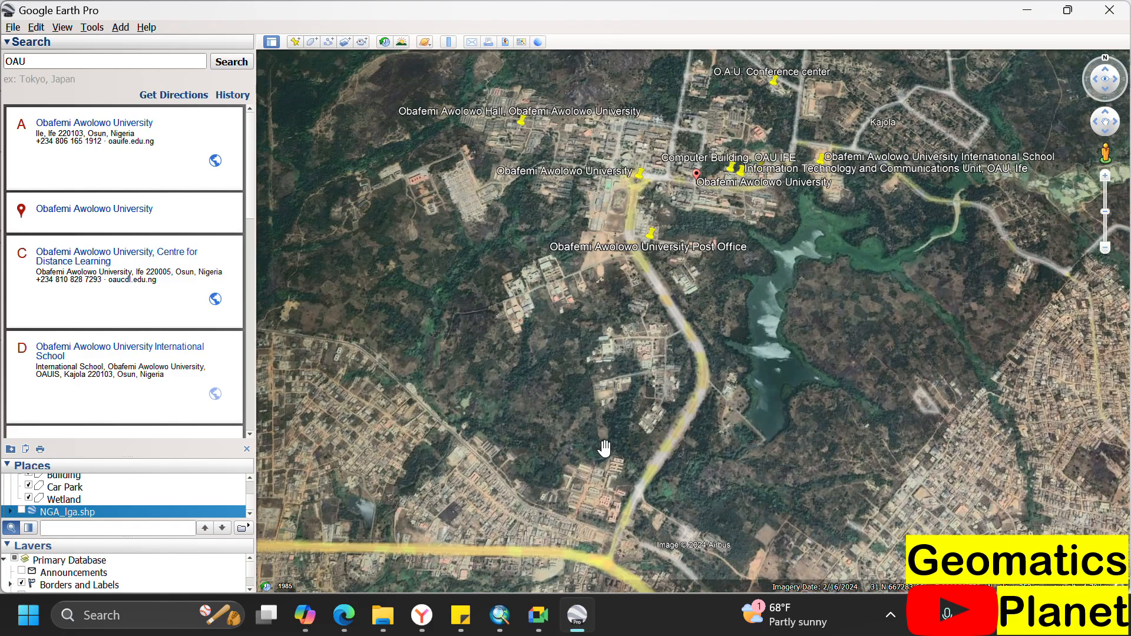
pyautogui.scroll(2, 345, 535)
pyautogui.scroll(3, 345, 535)
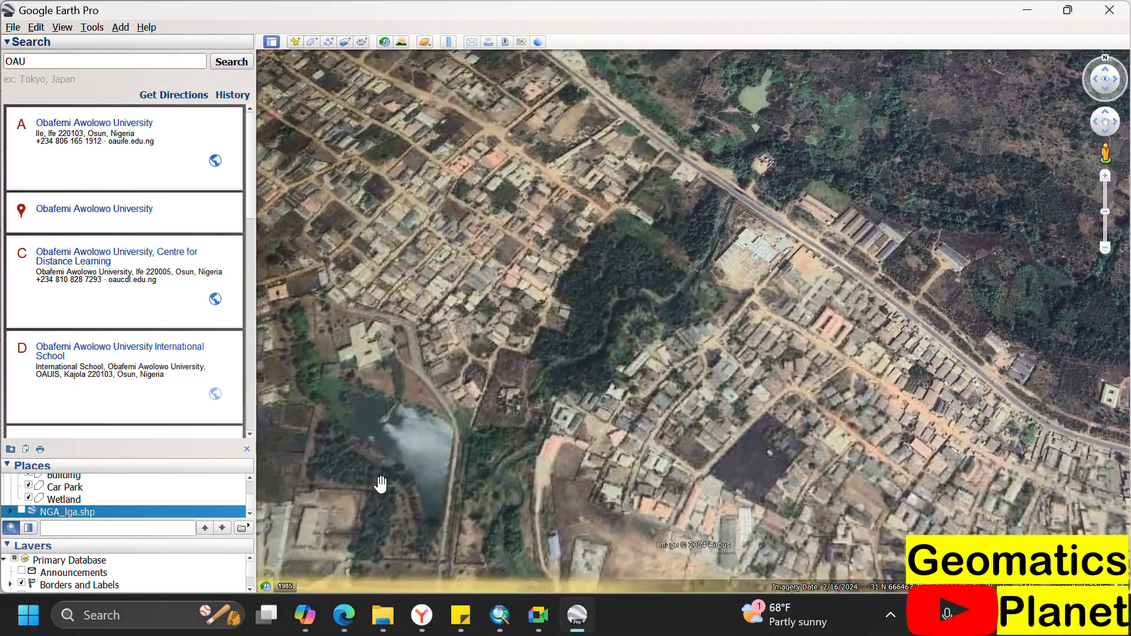
# - Examine the campus lake in relation to the wider extent of Ife town and the vegetation south of it
pyautogui.scroll(-5, 434, 429)
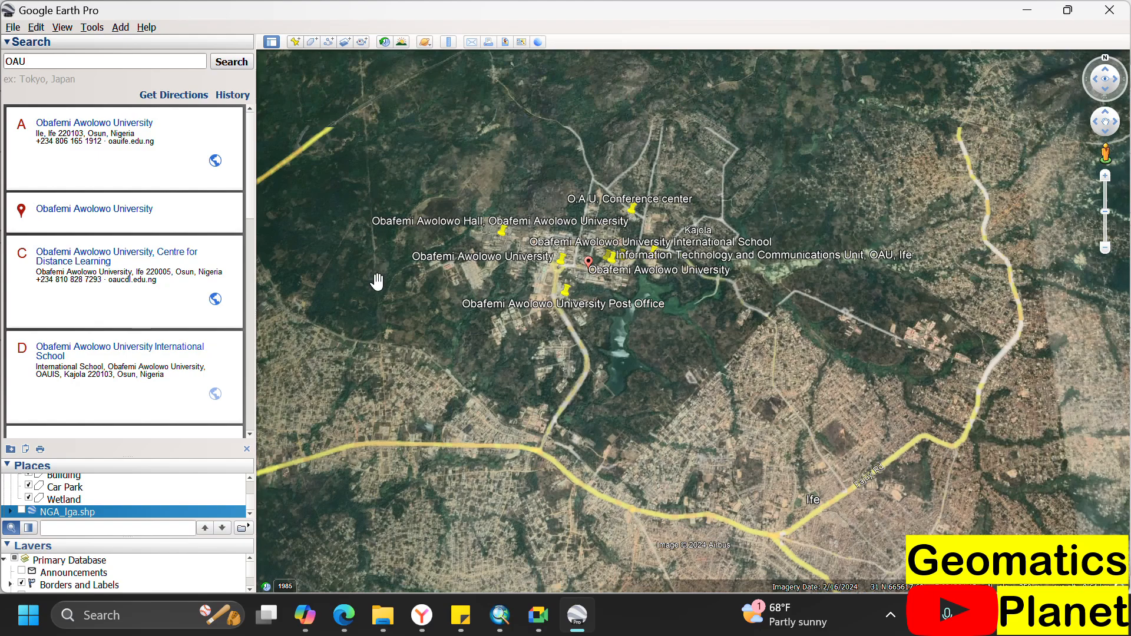
pyautogui.scroll(2, 557, 328)
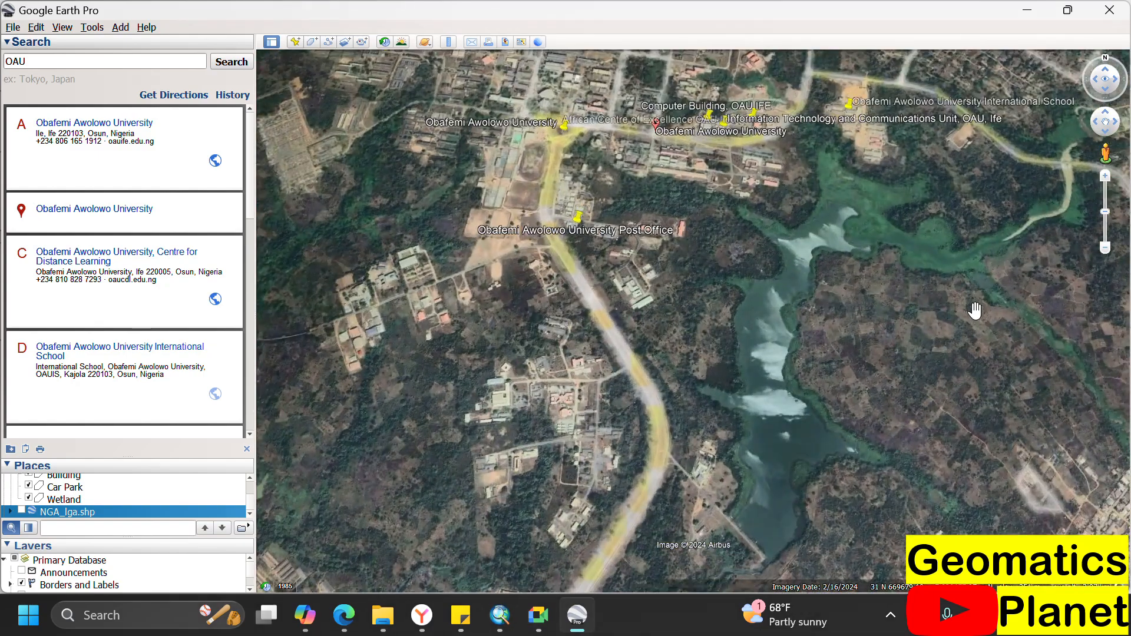
pyautogui.scroll(-2, 719, 310)
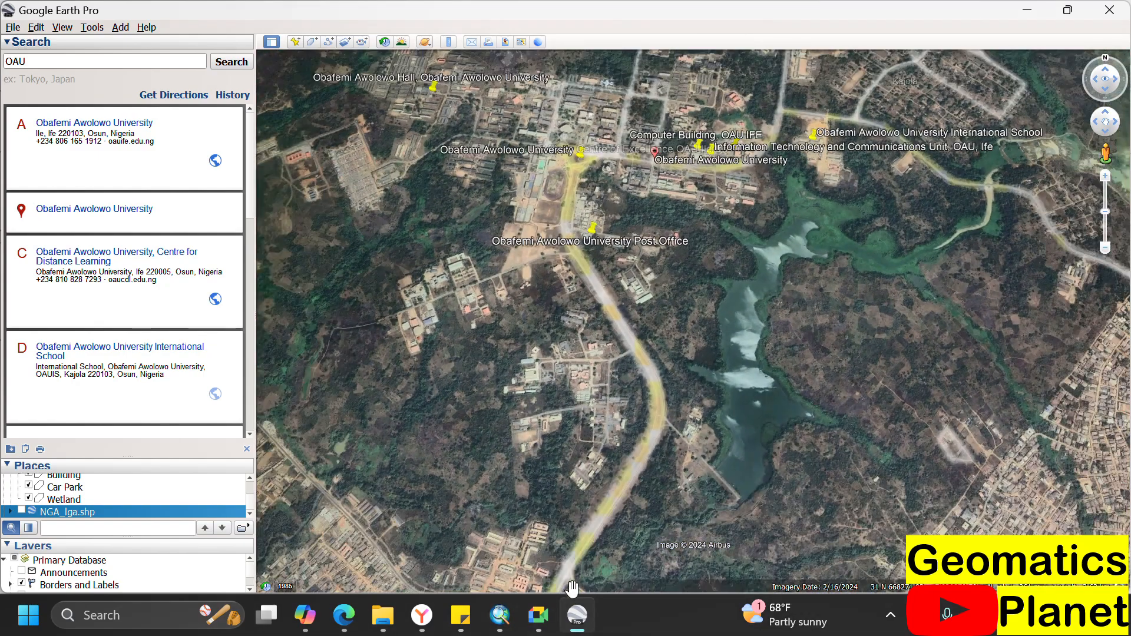
pyautogui.scroll(-2, 639, 238)
pyautogui.scroll(-5, 639, 238)
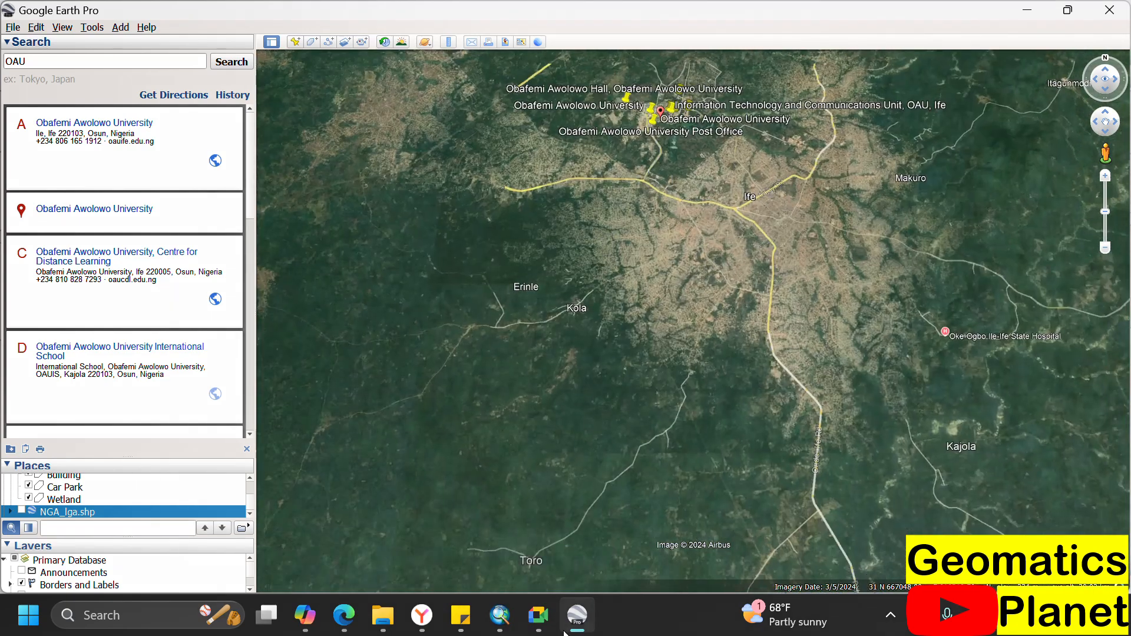
# - Switch to ArcMap and examine the blue patches northwest of the green lake in the Landsat composite
pyautogui.click(564, 633)
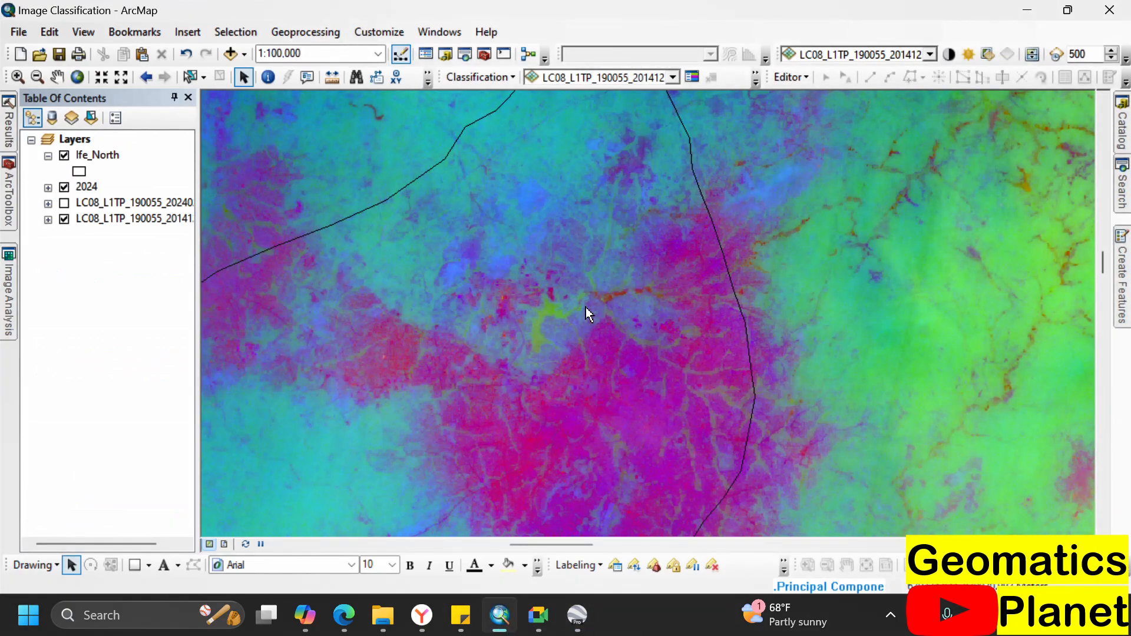
pyautogui.scroll(-2, 560, 263)
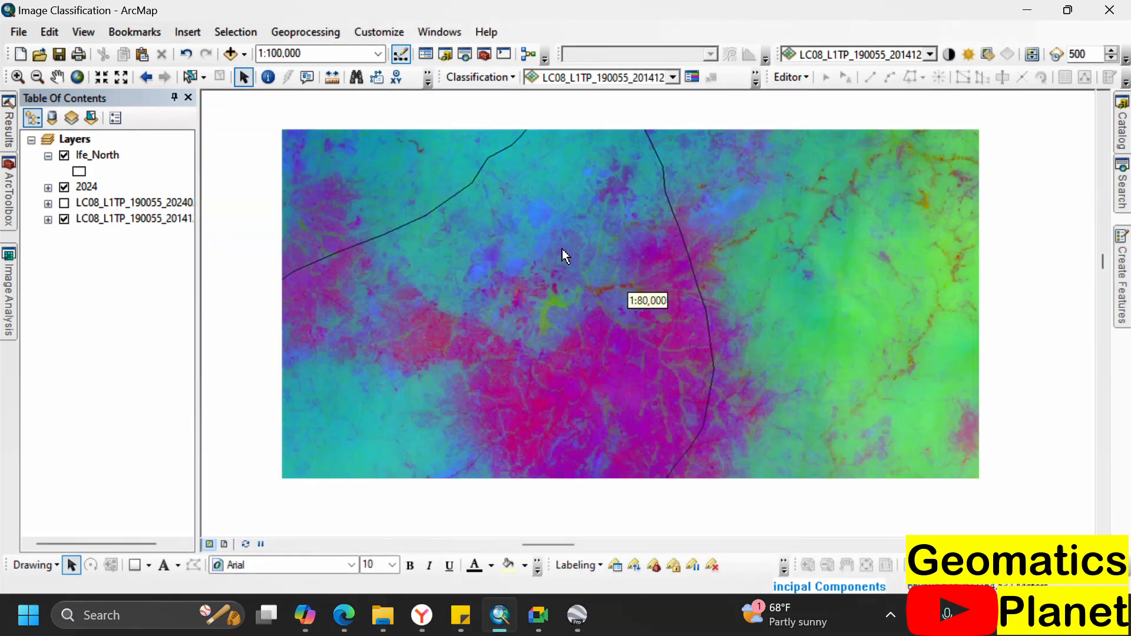
pyautogui.scroll(-1, 560, 251)
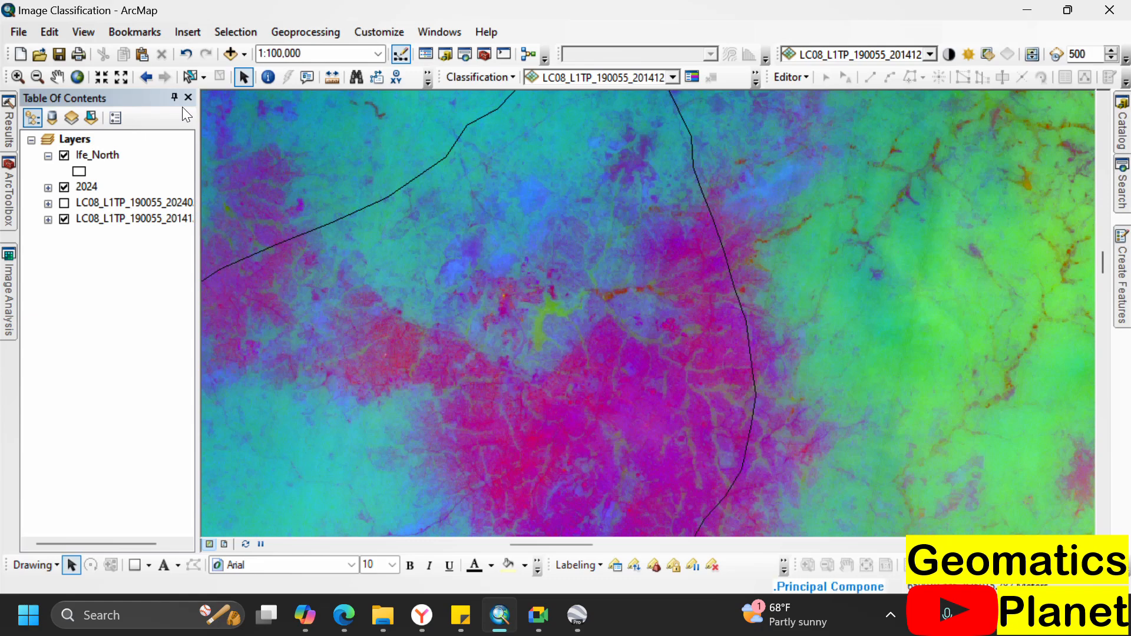
# - Switch back to Google Earth Pro and examine the campus lake with its vegetated northern and eastern arms in close-up
pyautogui.click(577, 614)
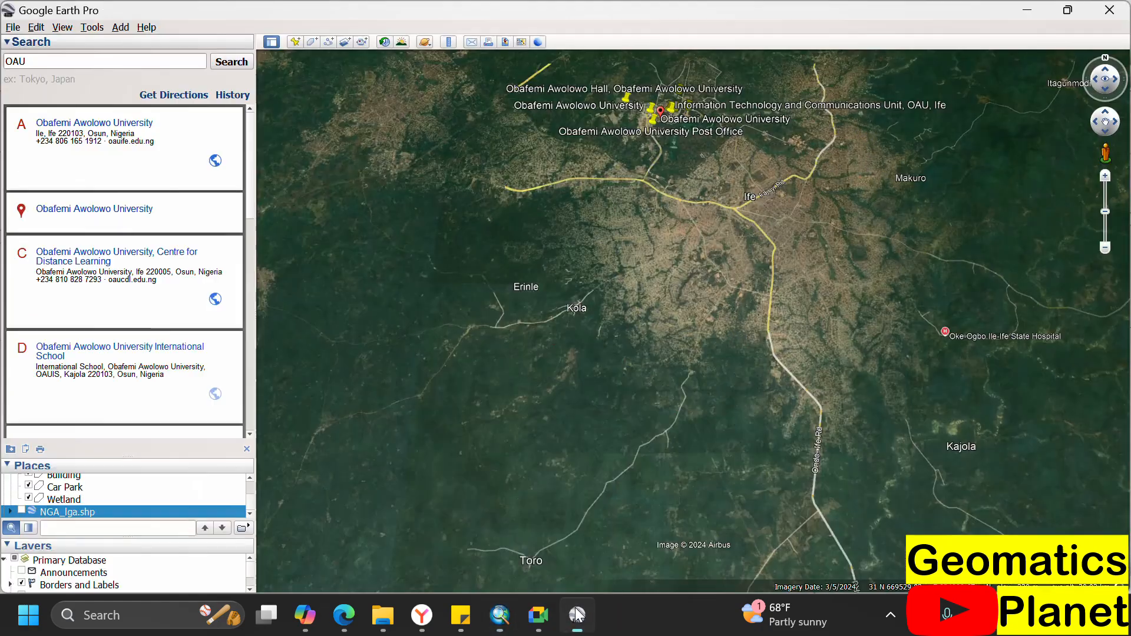
pyautogui.scroll(-3, 471, 362)
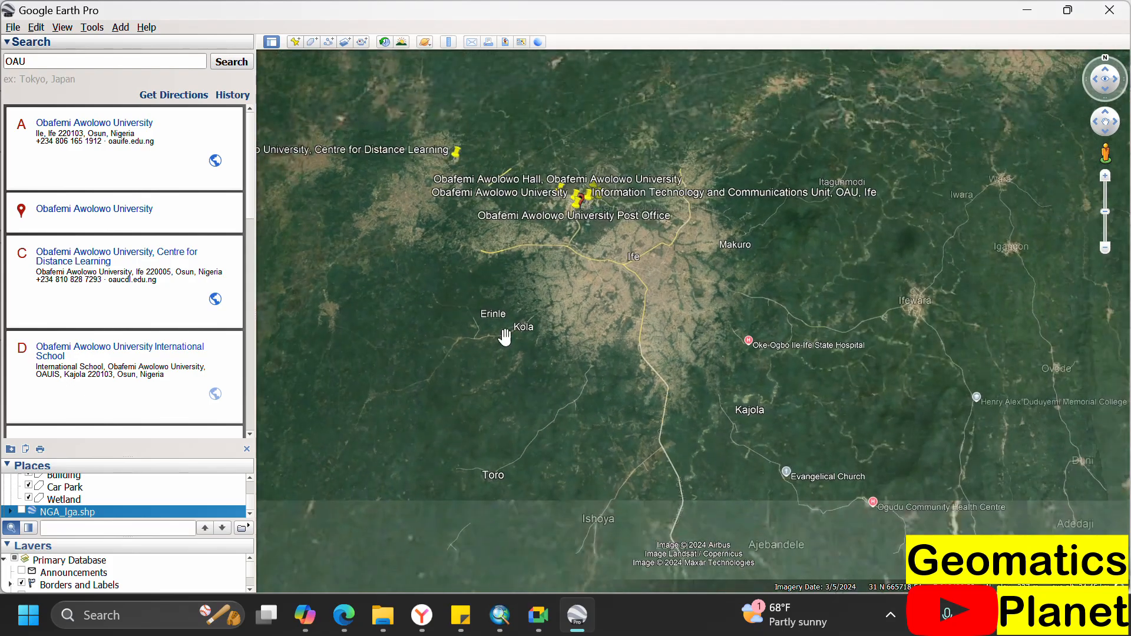
pyautogui.scroll(8, 528, 222)
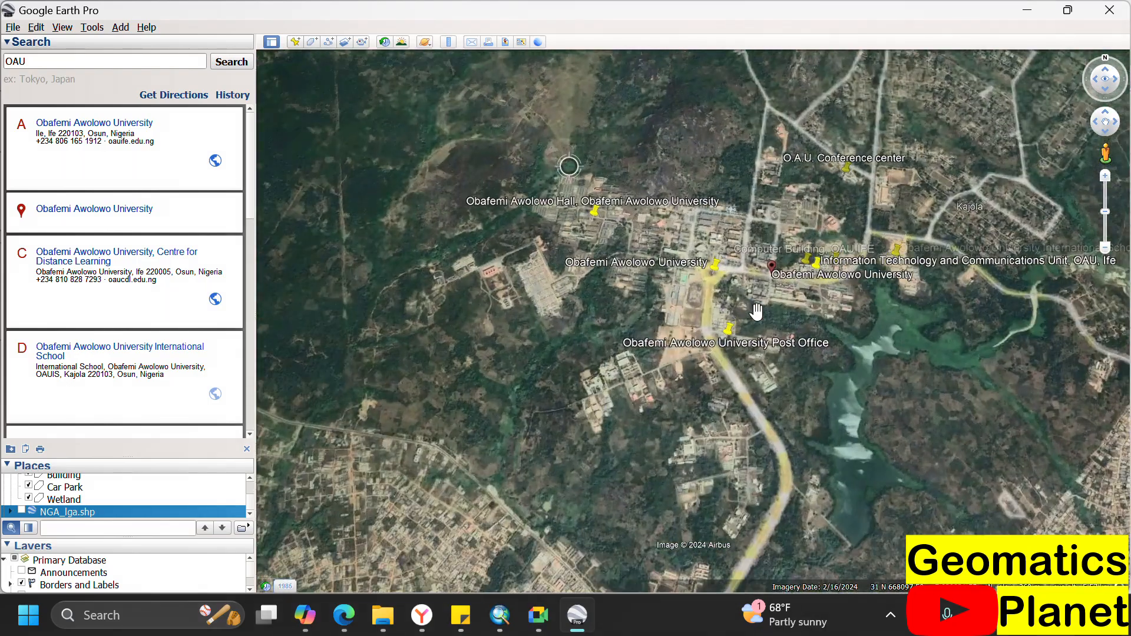
pyautogui.scroll(4, 728, 282)
pyautogui.moveTo(724, 251); pyautogui.dragTo(525, 182)
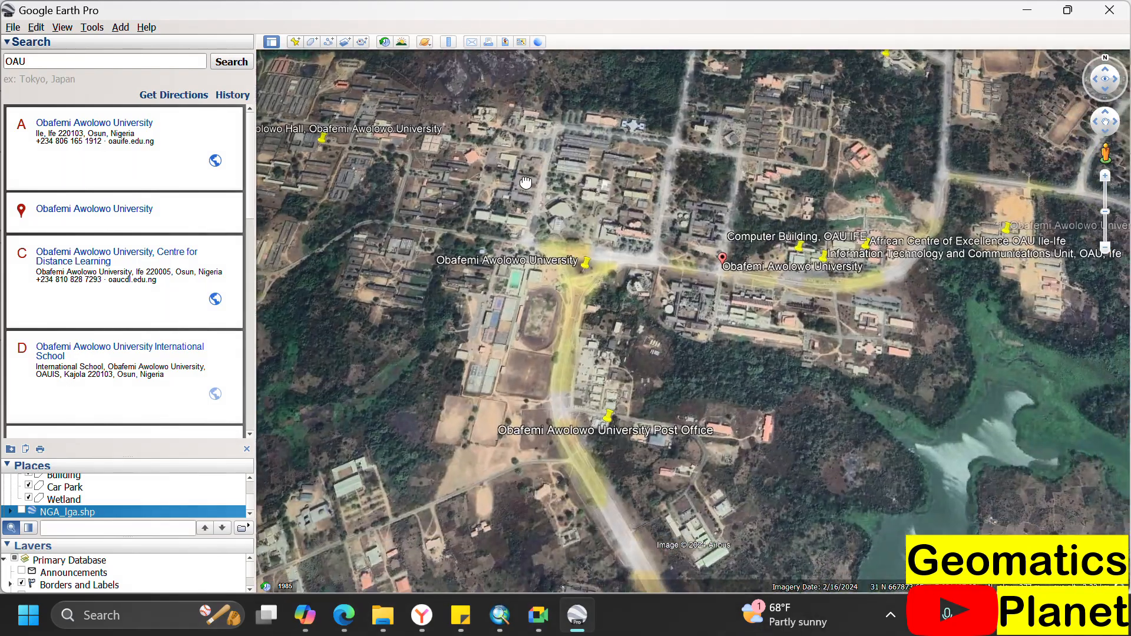
pyautogui.scroll(5, 733, 348)
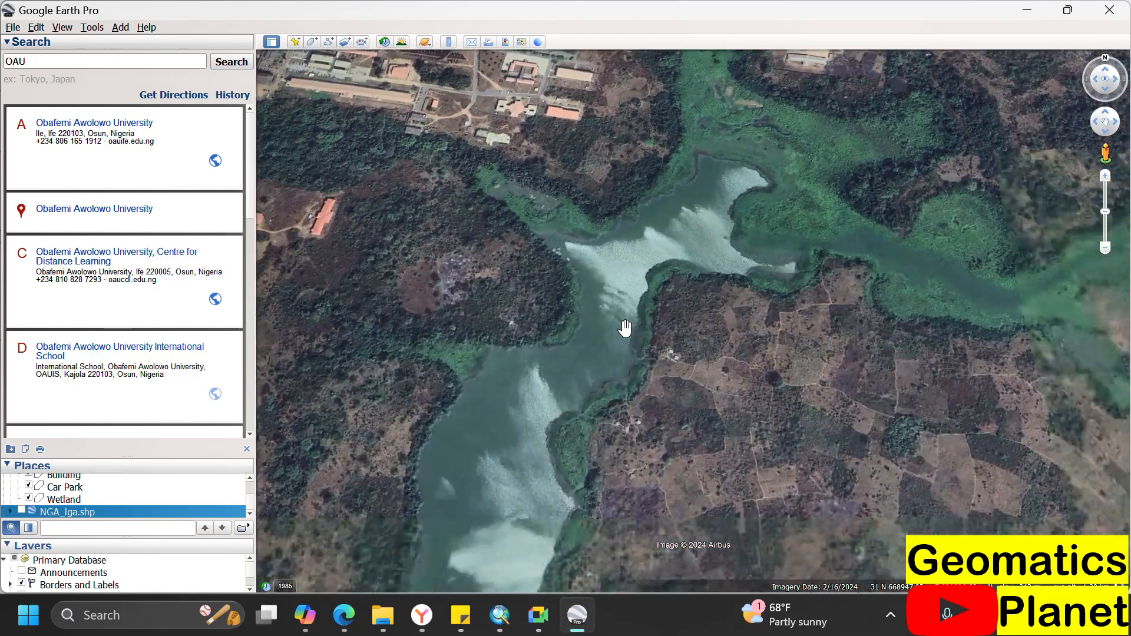
pyautogui.moveTo(626, 329); pyautogui.dragTo(577, 383)
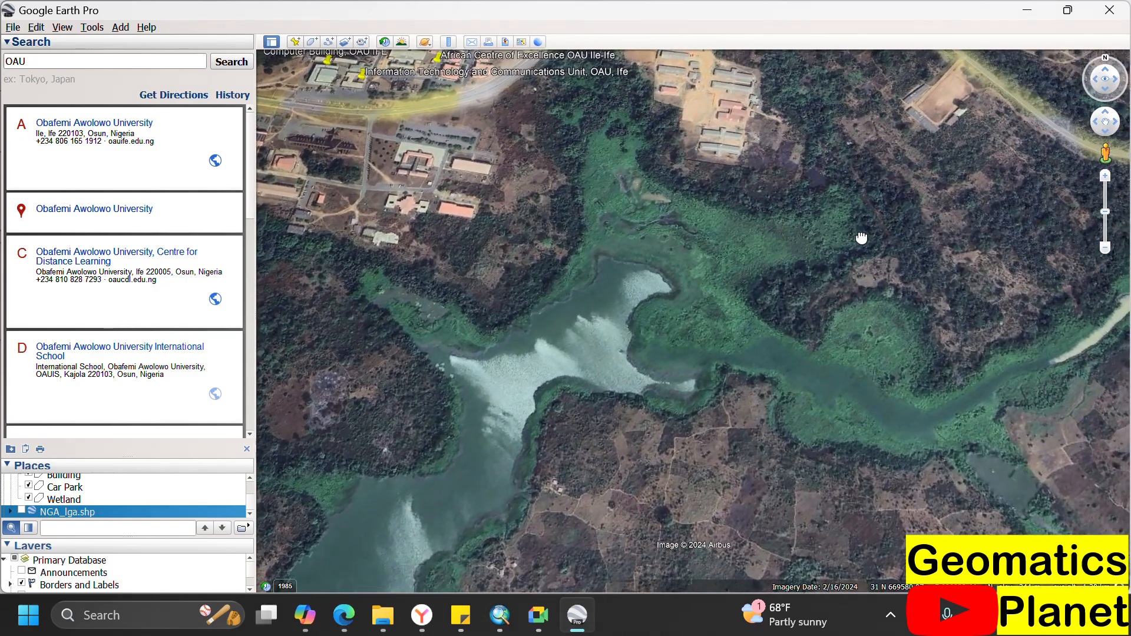
pyautogui.moveTo(862, 238); pyautogui.dragTo(840, 467)
# - Examine the rocky hill north of the university campus and its position relative to the campus buildings
pyautogui.moveTo(555, 343); pyautogui.dragTo(816, 550)
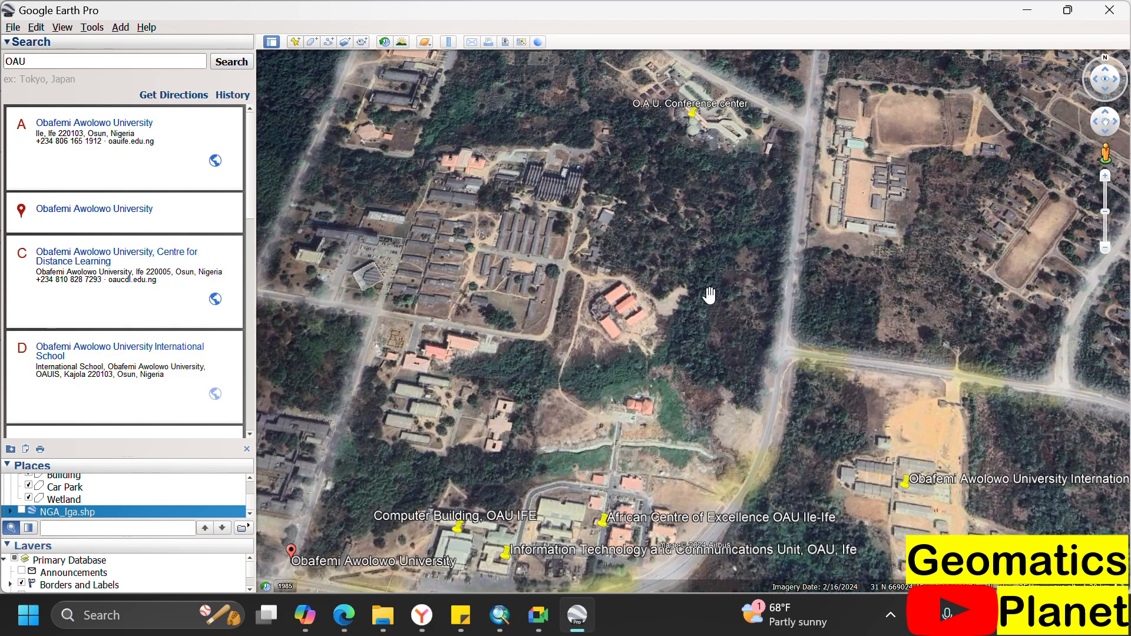
pyautogui.moveTo(529, 260); pyautogui.dragTo(877, 532)
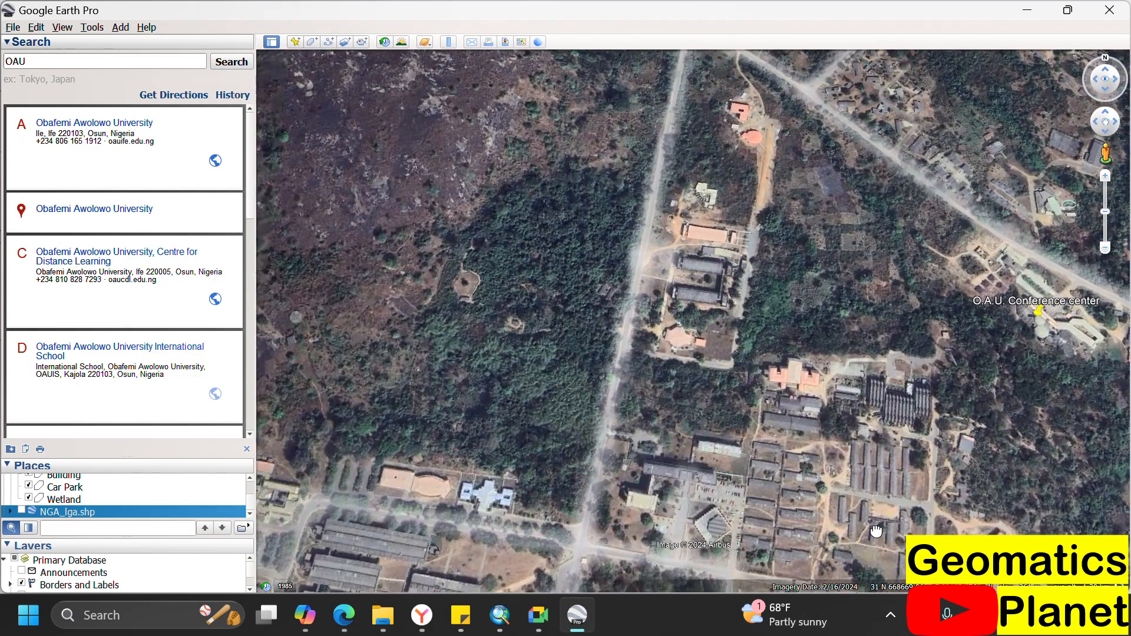
pyautogui.moveTo(449, 281); pyautogui.dragTo(778, 515)
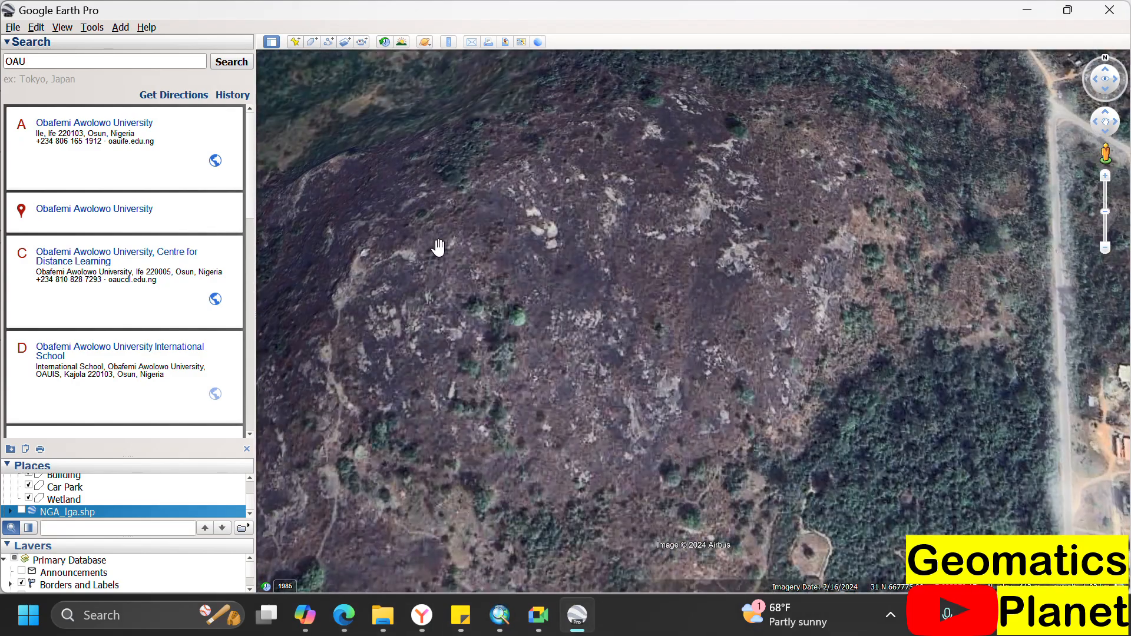
pyautogui.scroll(-4, 563, 247)
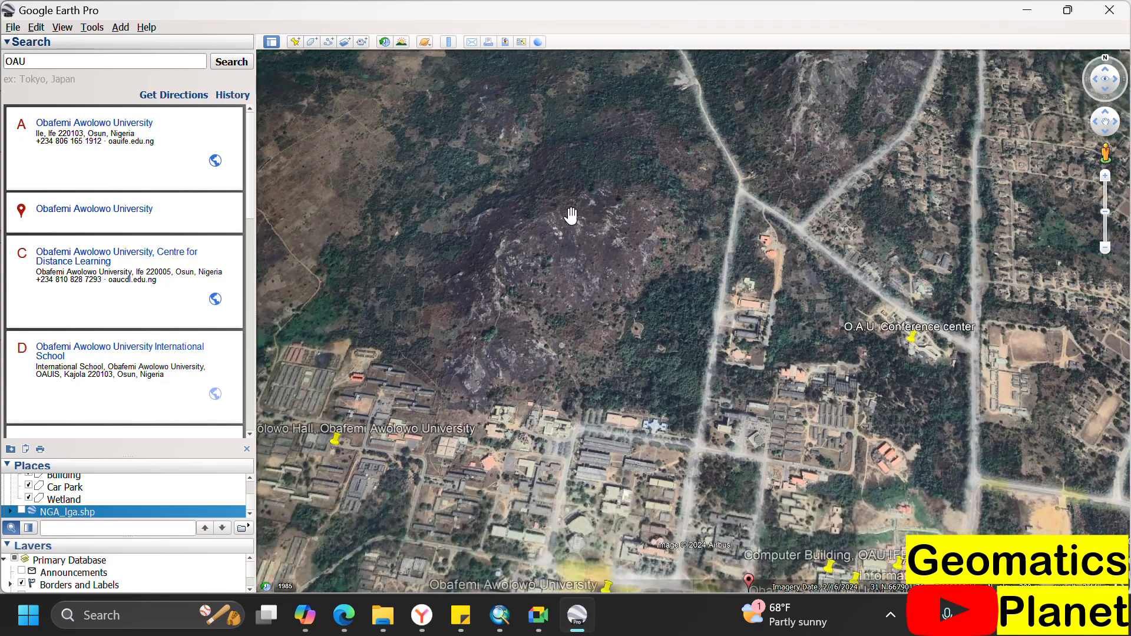
pyautogui.scroll(-2, 570, 216)
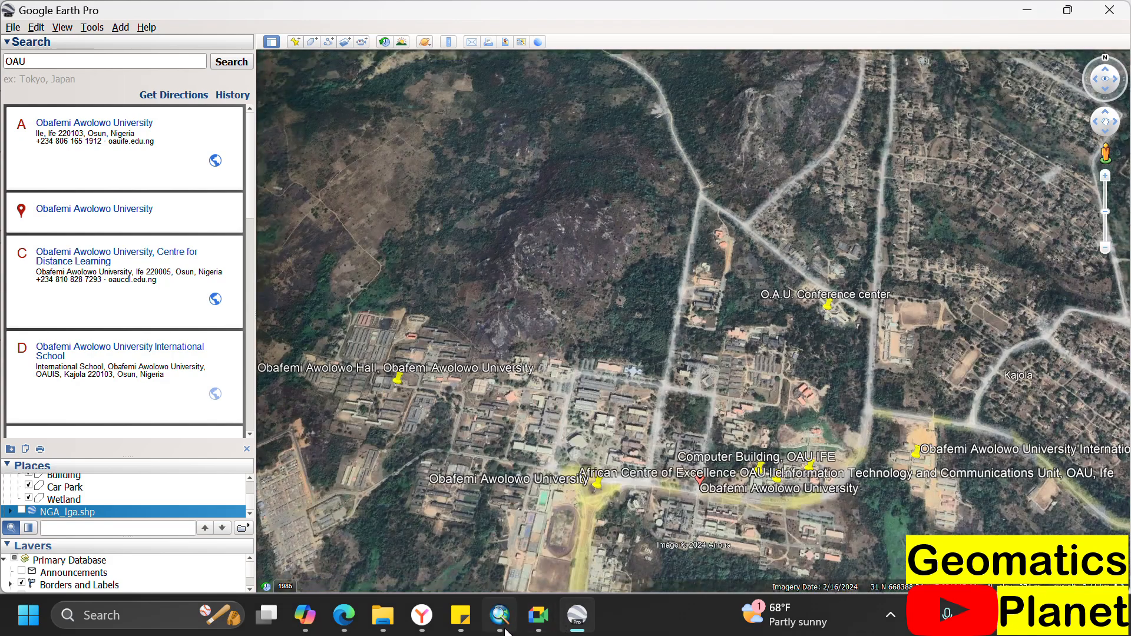
# - Compare the area inside the Ife_North boundary in ArcMap with the rocky hill, campus and lake in Google Earth Pro
pyautogui.click(506, 630)
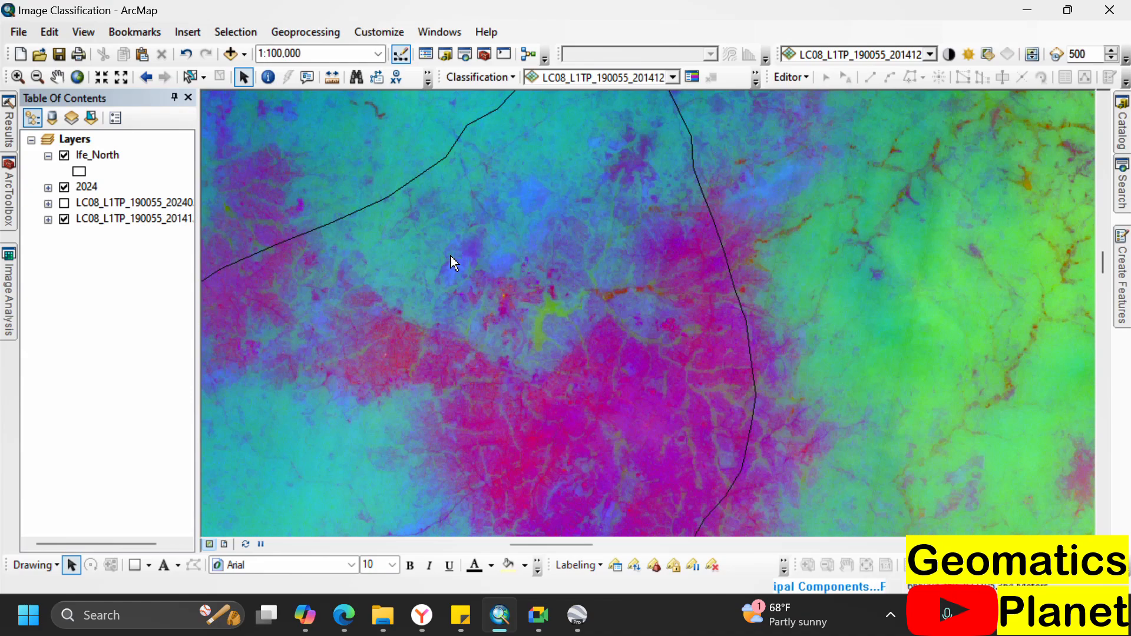
pyautogui.scroll(4, 526, 199)
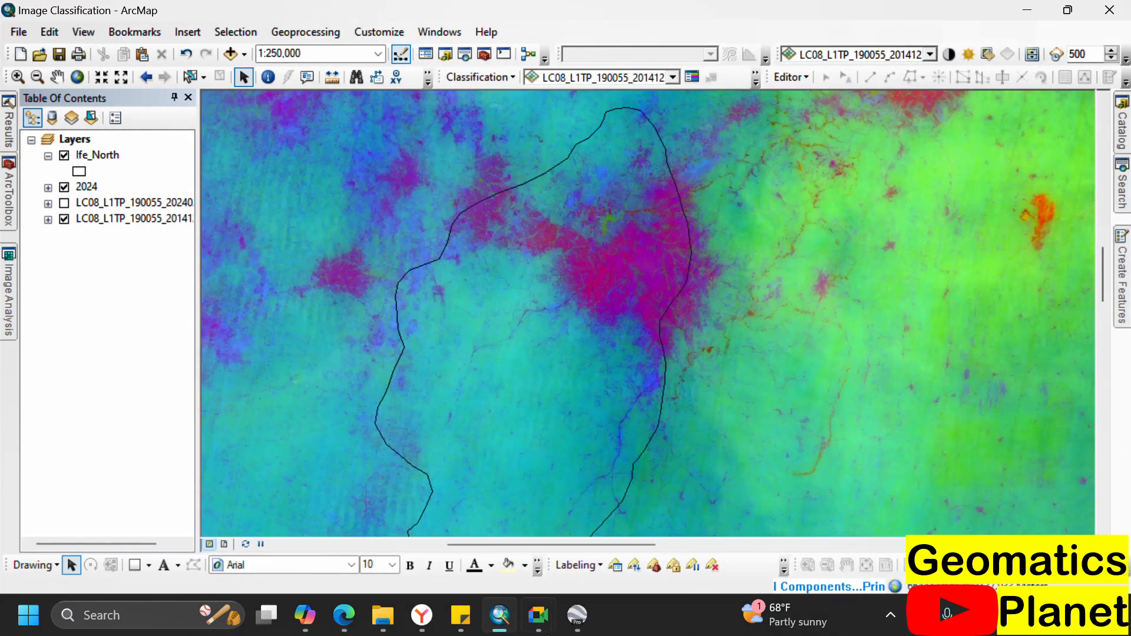
pyautogui.click(578, 616)
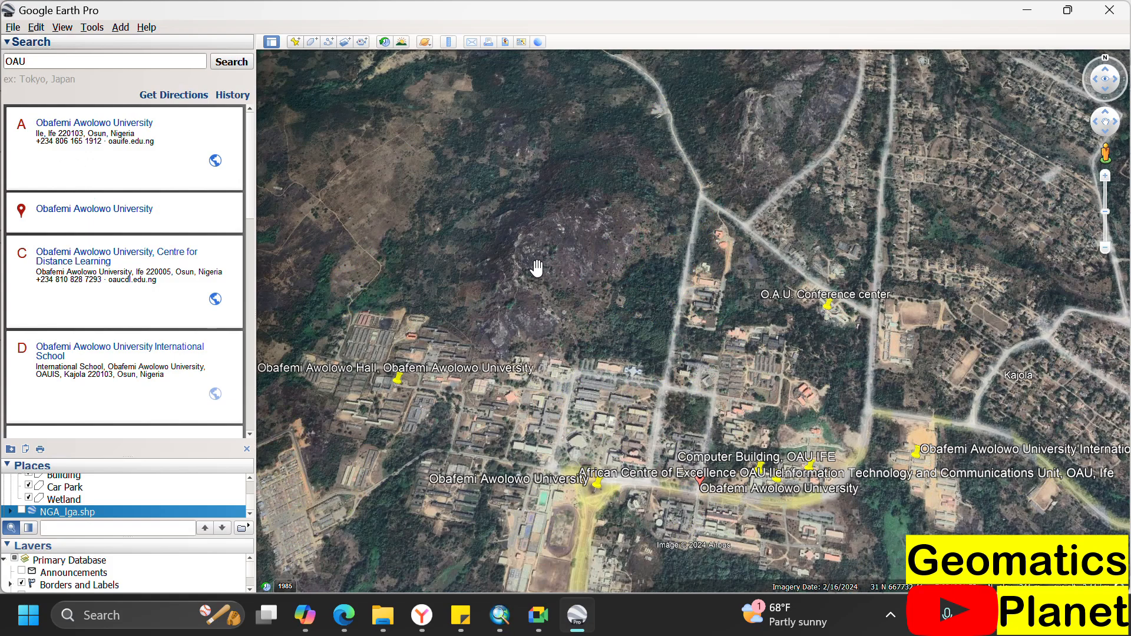
pyautogui.scroll(-3, 533, 266)
pyautogui.scroll(2, 549, 276)
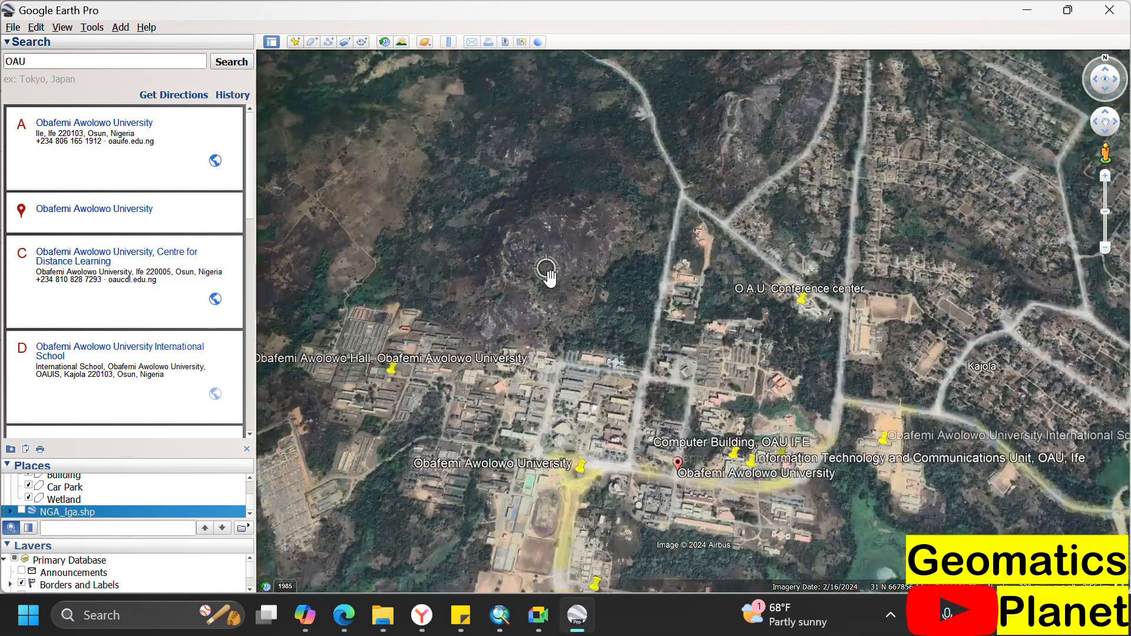
pyautogui.moveTo(604, 364); pyautogui.dragTo(538, 147)
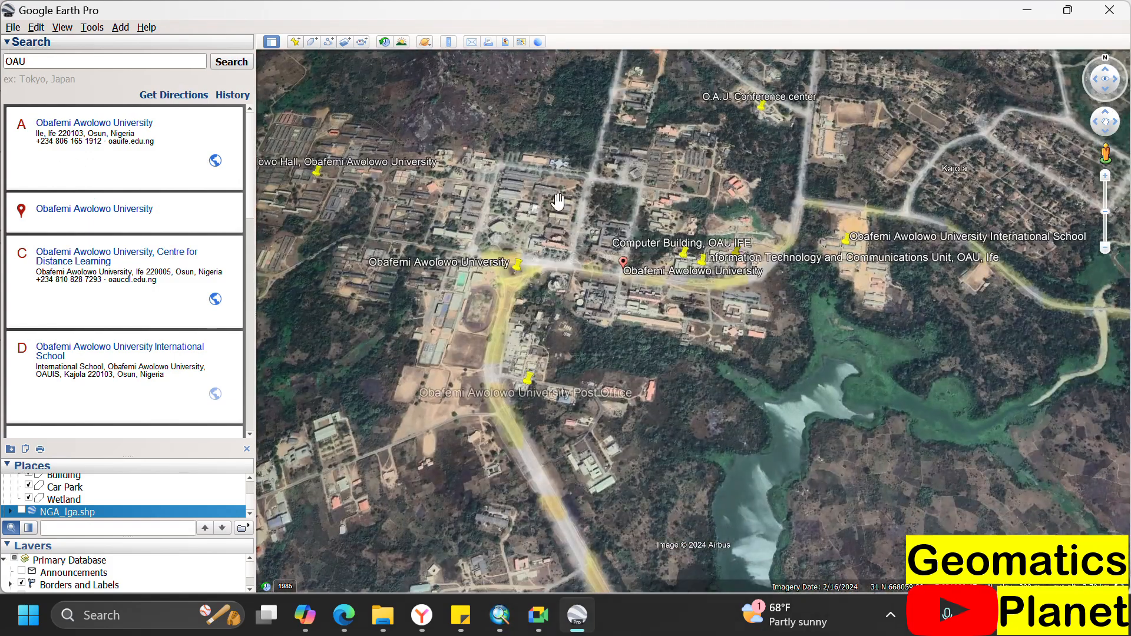
pyautogui.moveTo(644, 413); pyautogui.dragTo(566, 217)
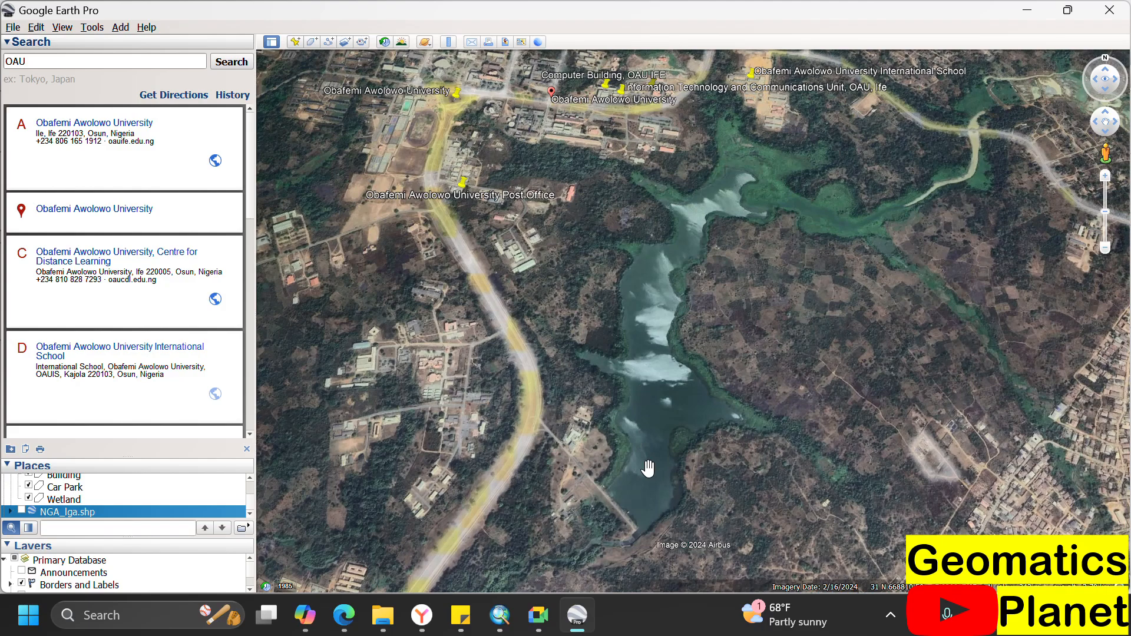
# - Examine the southern end of the campus lake and the built-up area along the main road southwest of the university
pyautogui.scroll(3, 631, 475)
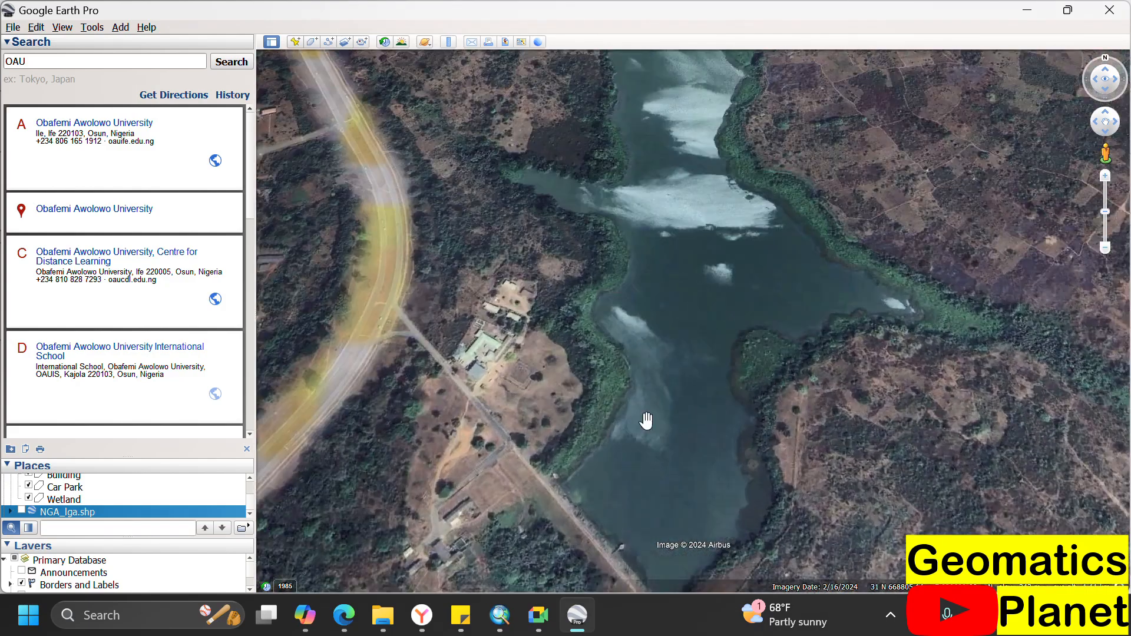
pyautogui.scroll(-3, 646, 421)
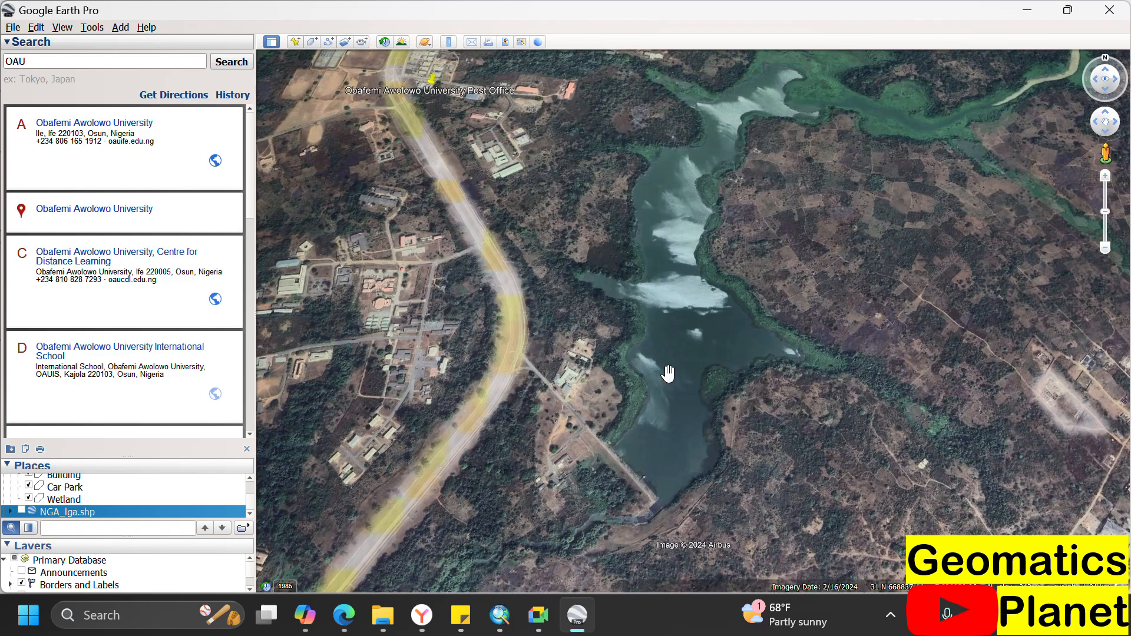
pyautogui.moveTo(687, 308); pyautogui.dragTo(633, 510)
pyautogui.moveTo(416, 177); pyautogui.dragTo(594, 400)
pyautogui.moveTo(453, 247); pyautogui.dragTo(604, 125)
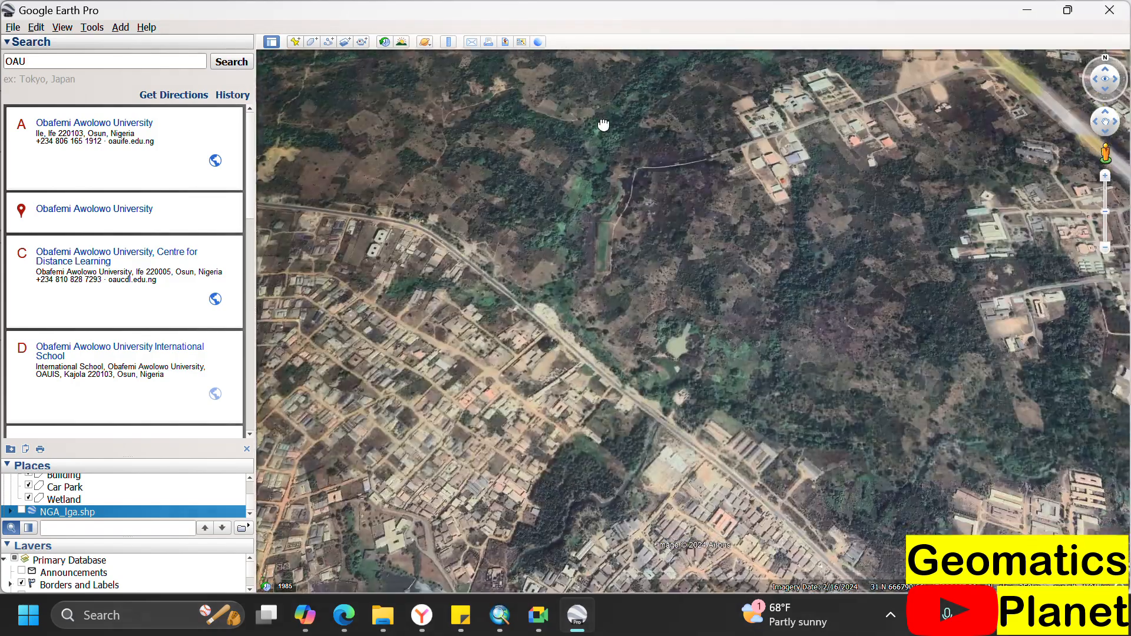
pyautogui.moveTo(666, 353); pyautogui.dragTo(595, 177)
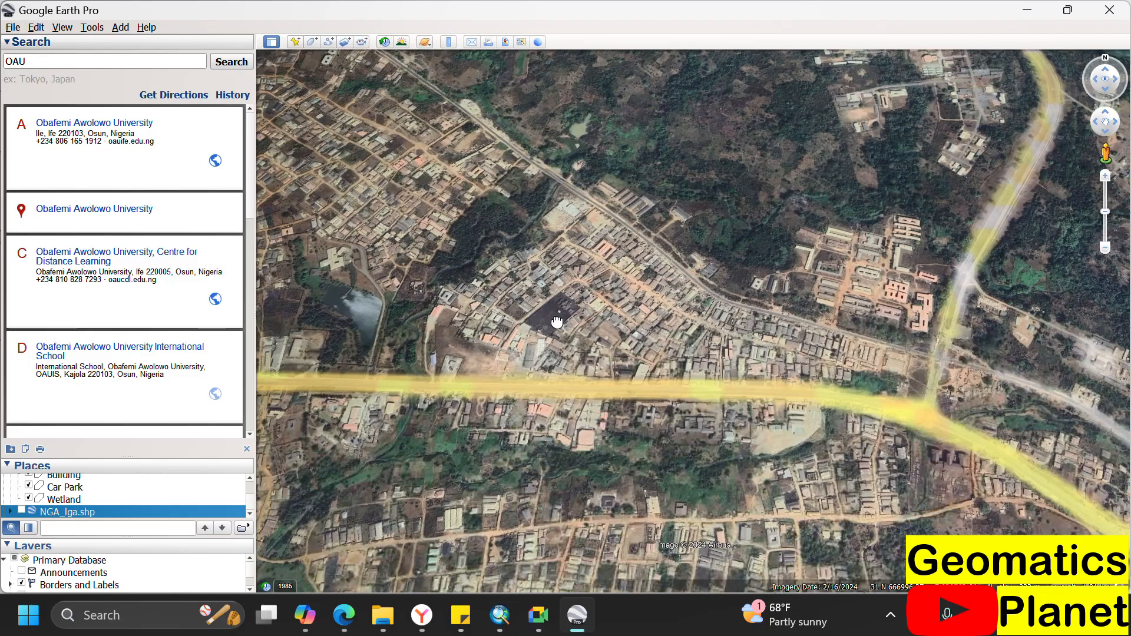
pyautogui.scroll(-5, 557, 322)
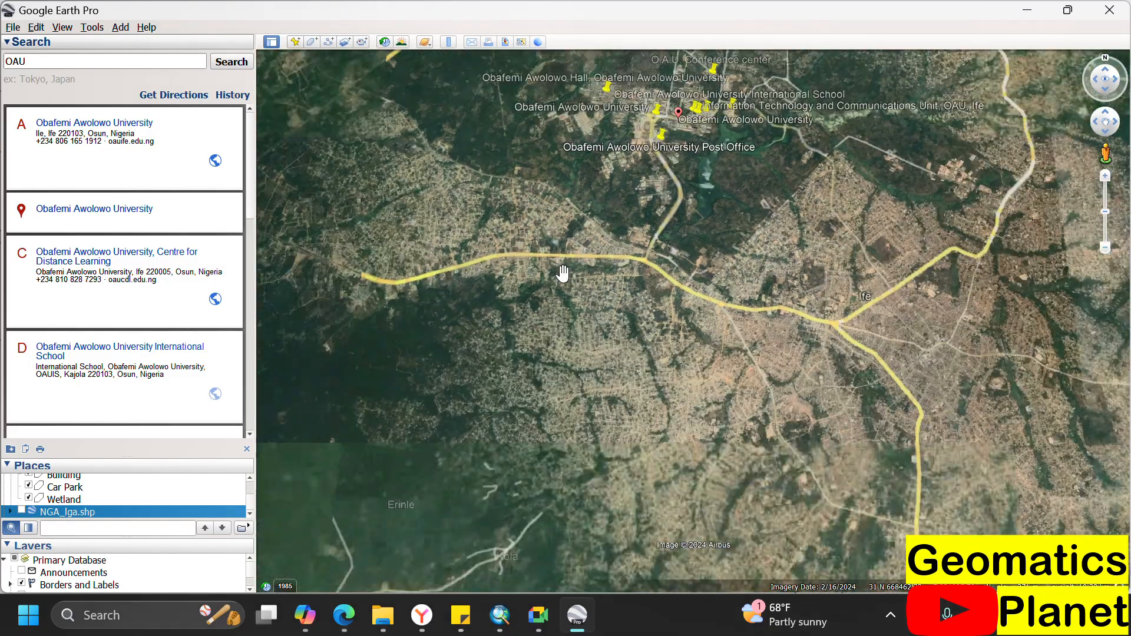
pyautogui.moveTo(563, 273); pyautogui.dragTo(488, 437)
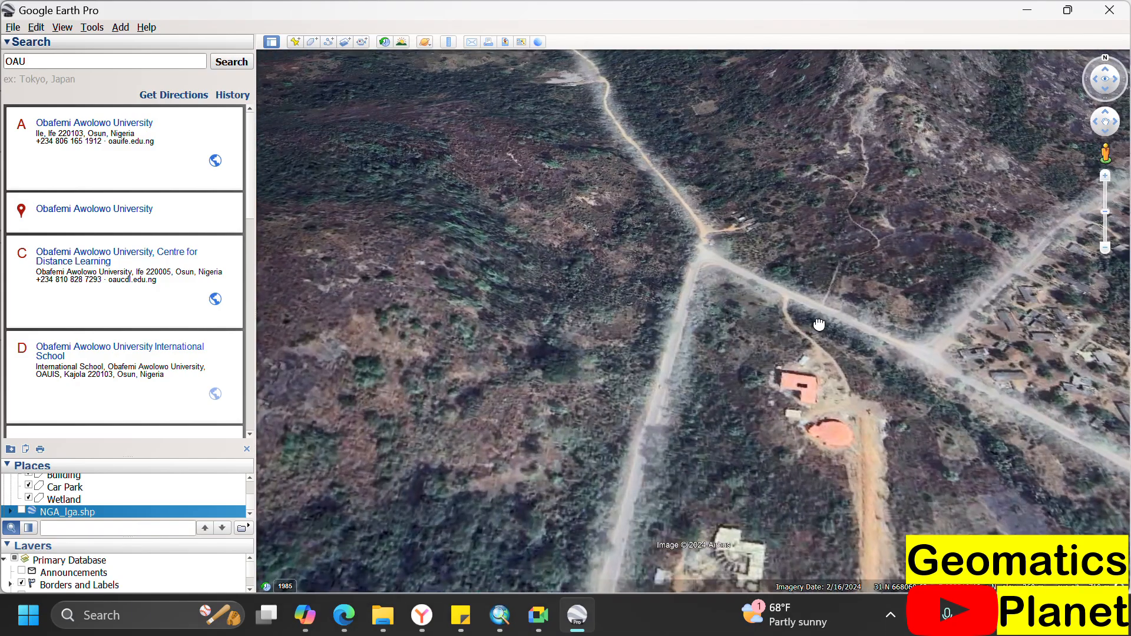
# - Examine the rocky hill north of the campus and the vegetated land beyond it, and return to the Landsat composite in ArcMap
pyautogui.moveTo(819, 324); pyautogui.dragTo(942, 259)
pyautogui.scroll(-3, 694, 233)
pyautogui.scroll(1, 667, 441)
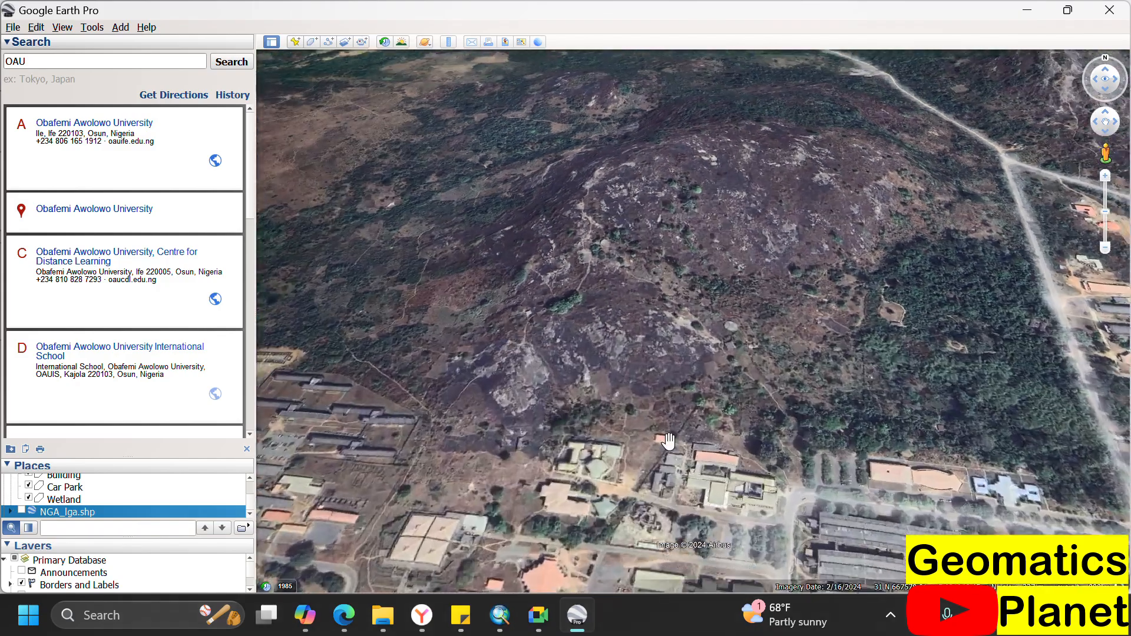
pyautogui.moveTo(565, 260); pyautogui.dragTo(677, 323)
pyautogui.scroll(-3, 544, 280)
pyautogui.moveTo(523, 258); pyautogui.dragTo(417, 465)
pyautogui.moveTo(662, 283); pyautogui.dragTo(679, 252)
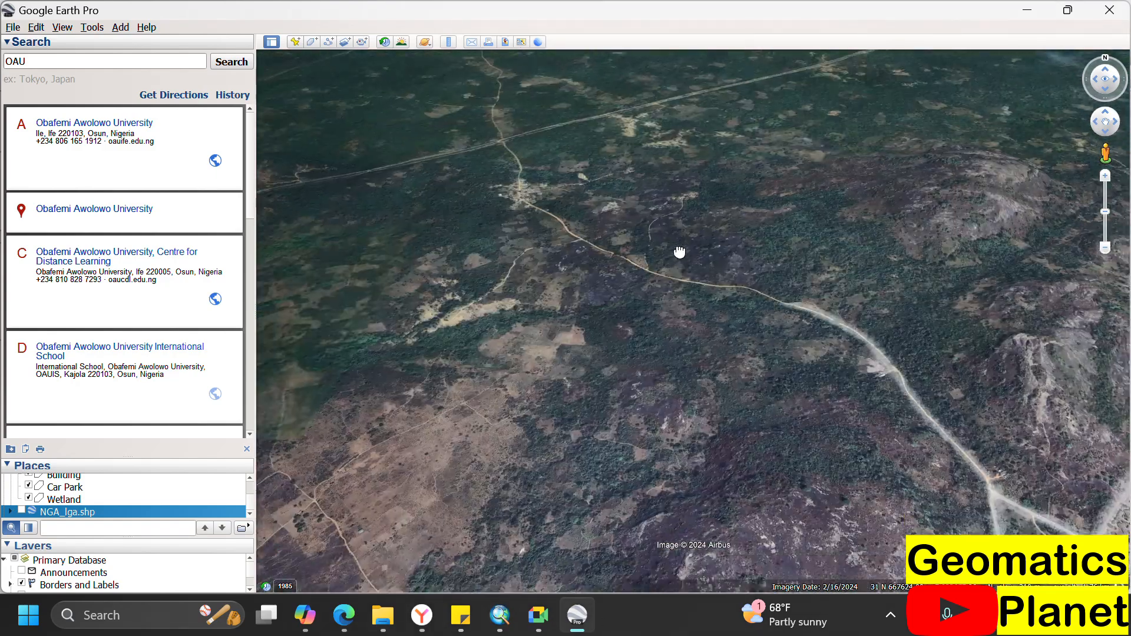
pyautogui.click(508, 616)
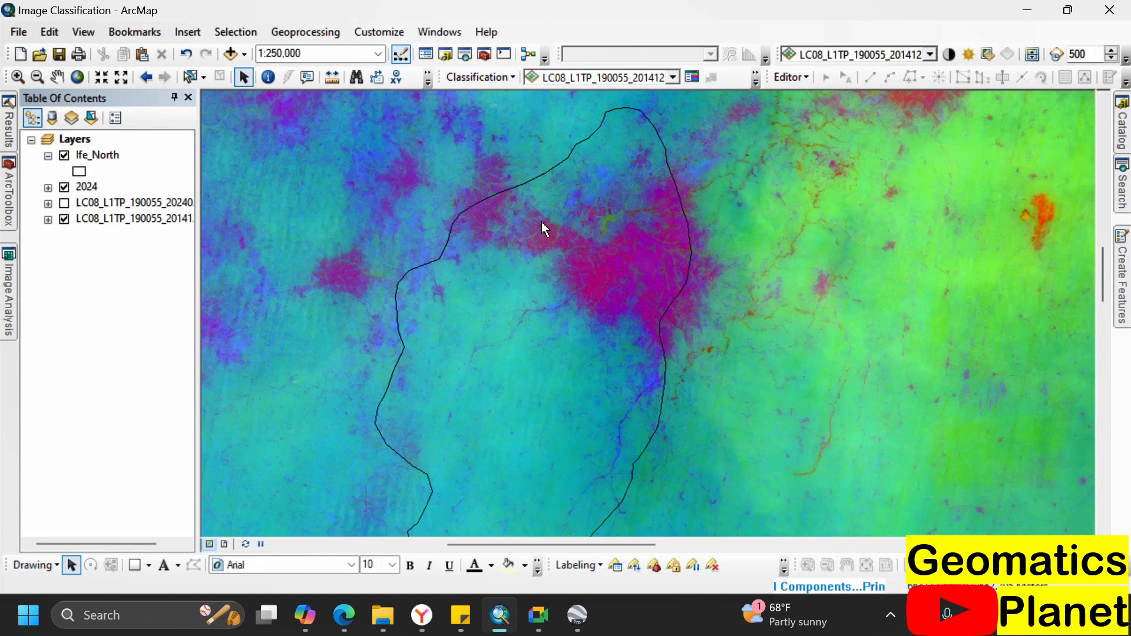
# - Switch to Microsoft Edge and search the web for "image fusion in remote sensing"
pyautogui.click(362, 600)
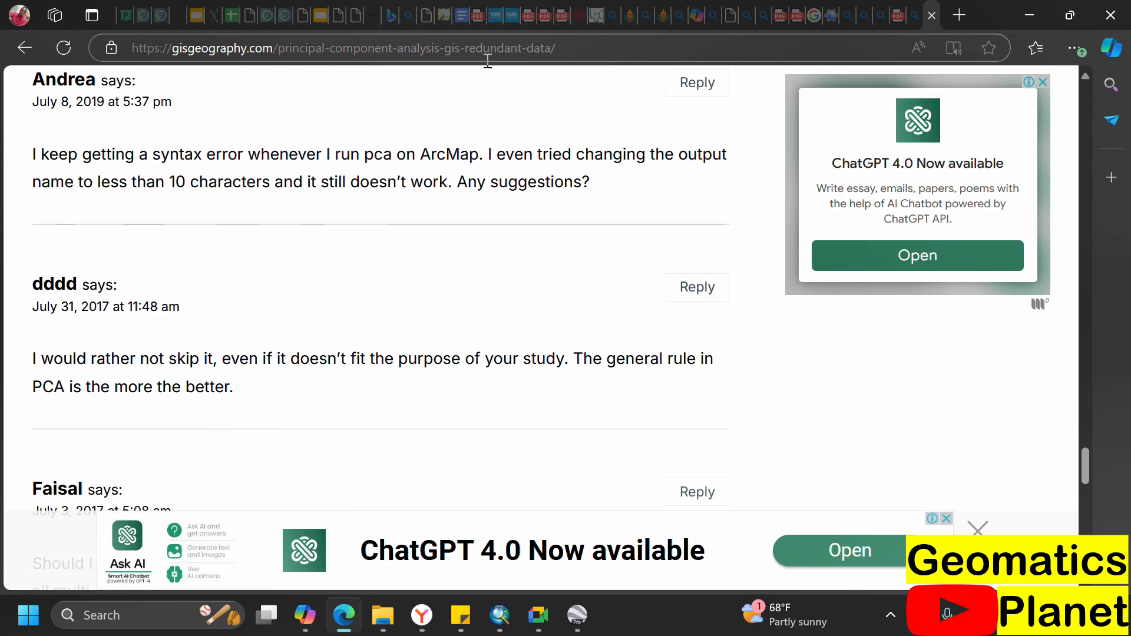
pyautogui.click(488, 61)
pyautogui.write('Im')
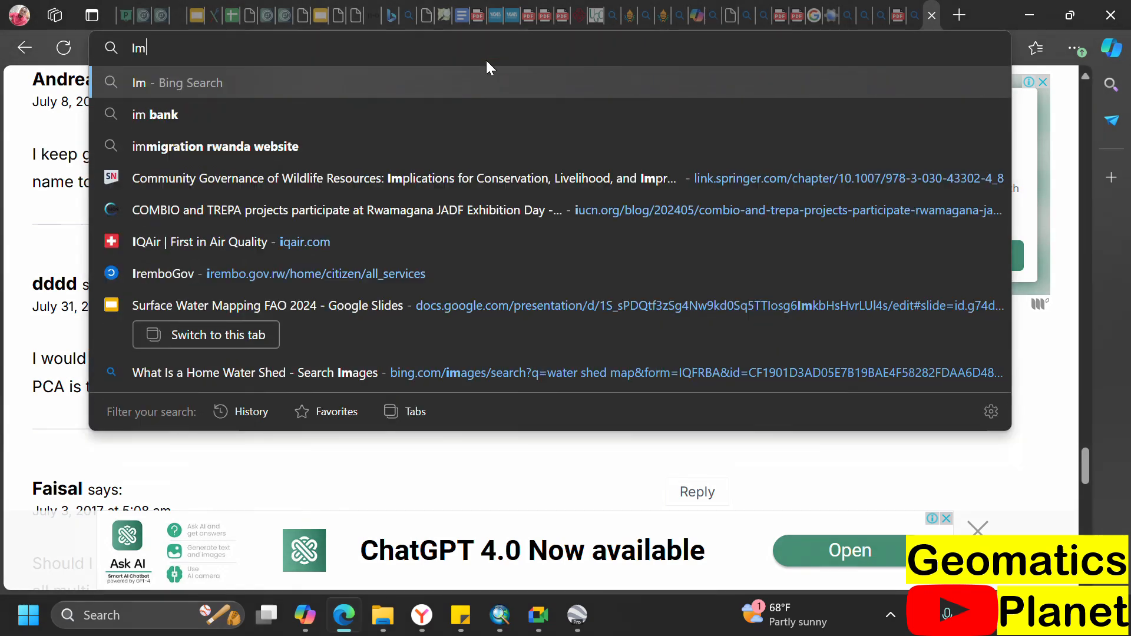
pyautogui.write('ag')
pyautogui.press('BackSpace')
pyautogui.write('age ')
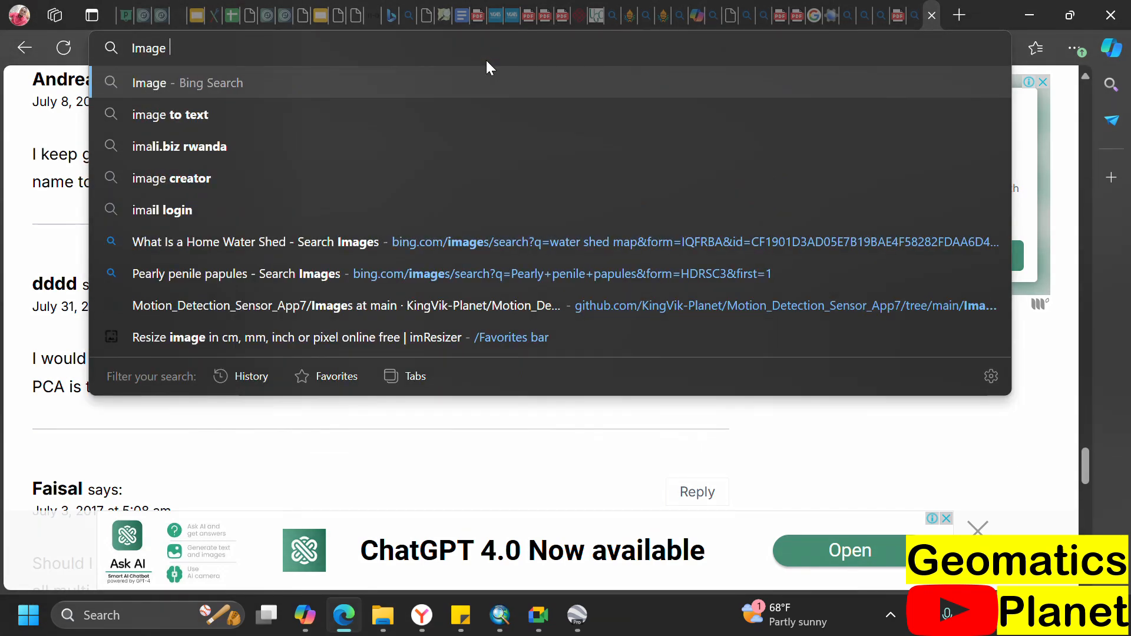
pyautogui.write('fussion')
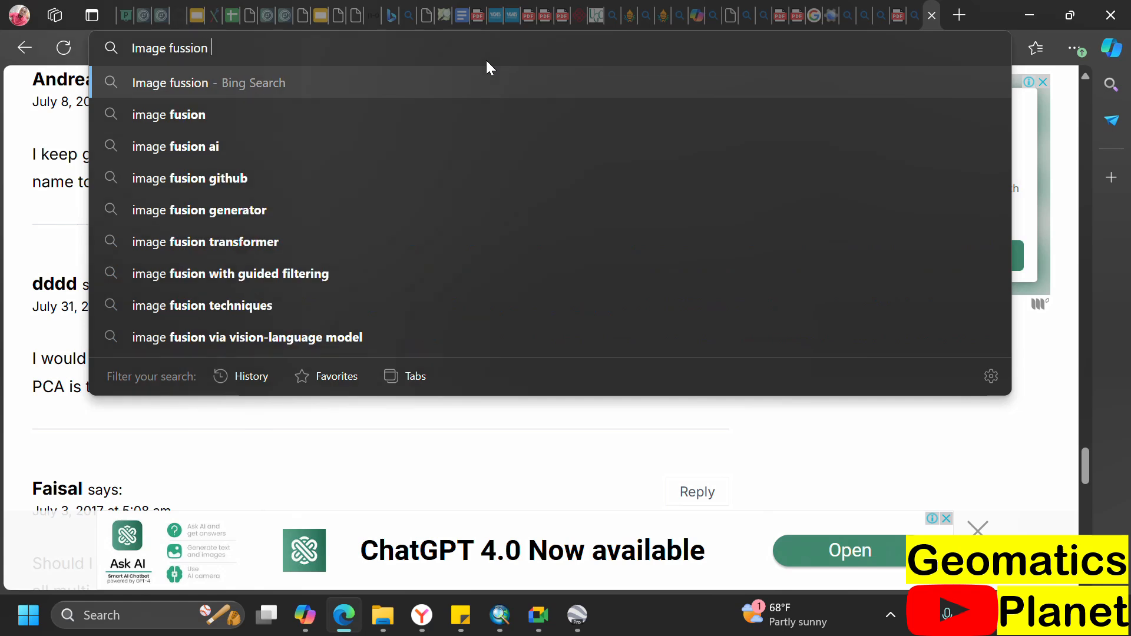
pyautogui.write(' in')
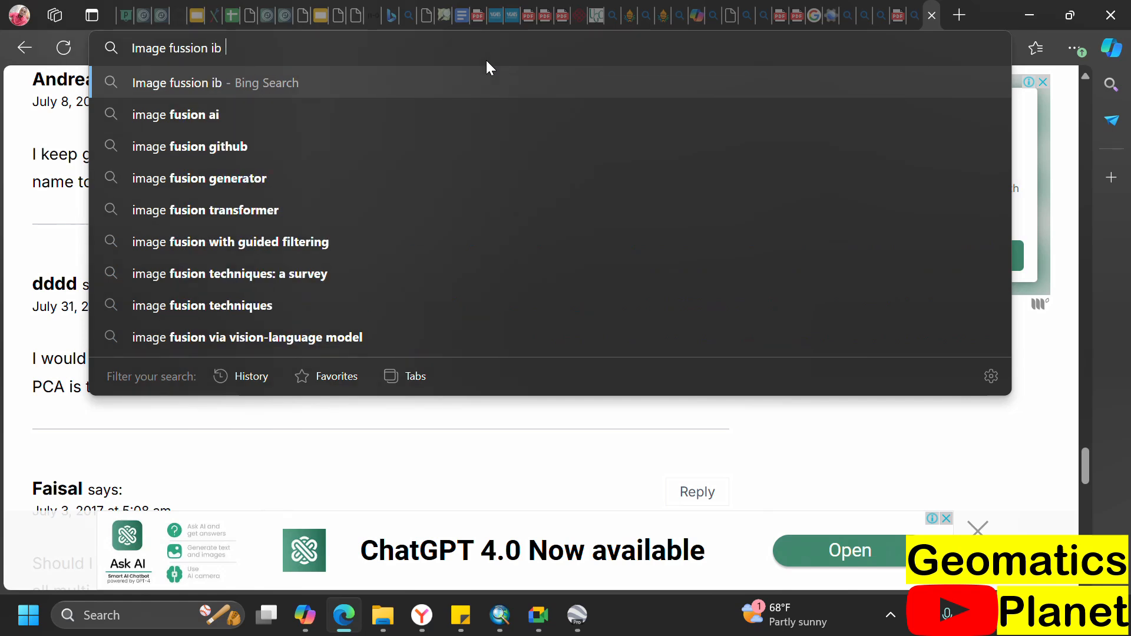
pyautogui.write(' Remote')
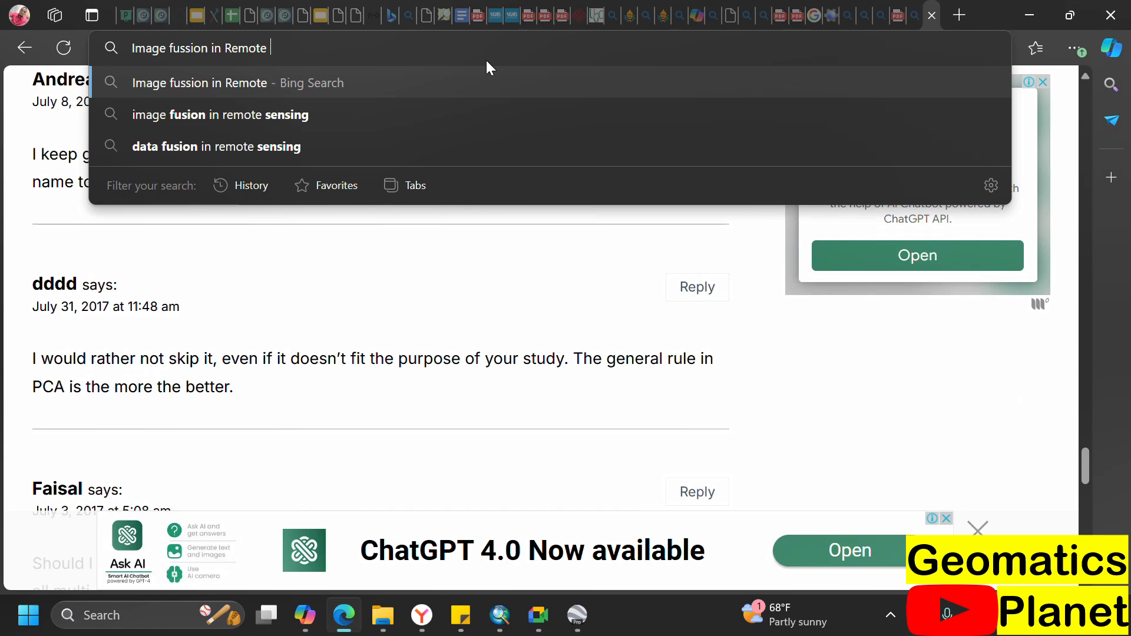
pyautogui.press('Down')
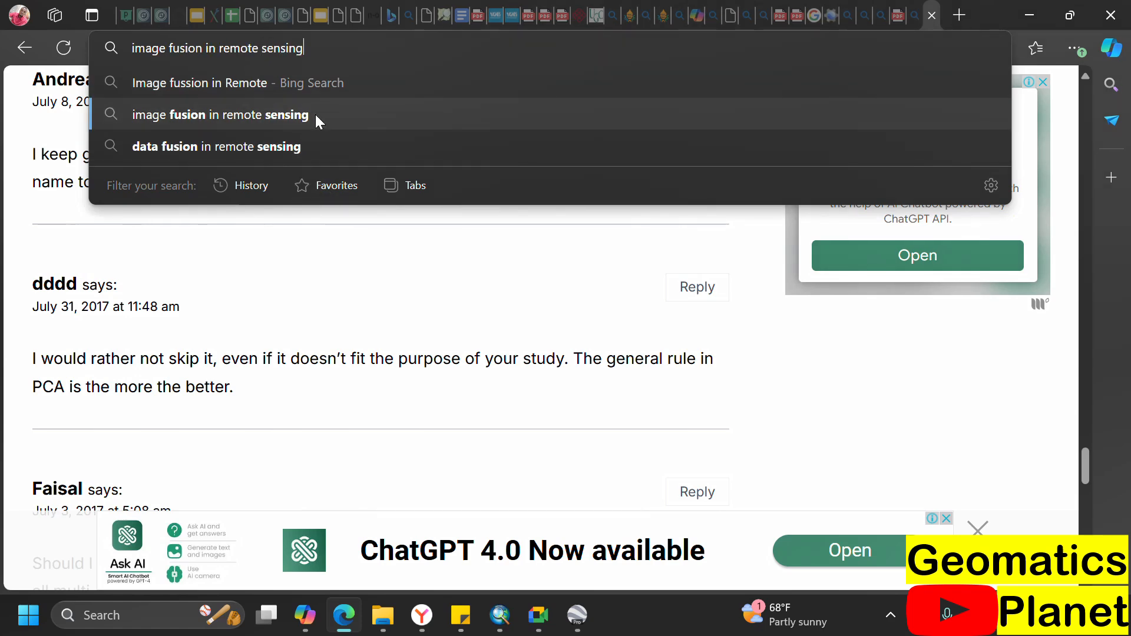
pyautogui.click(316, 116)
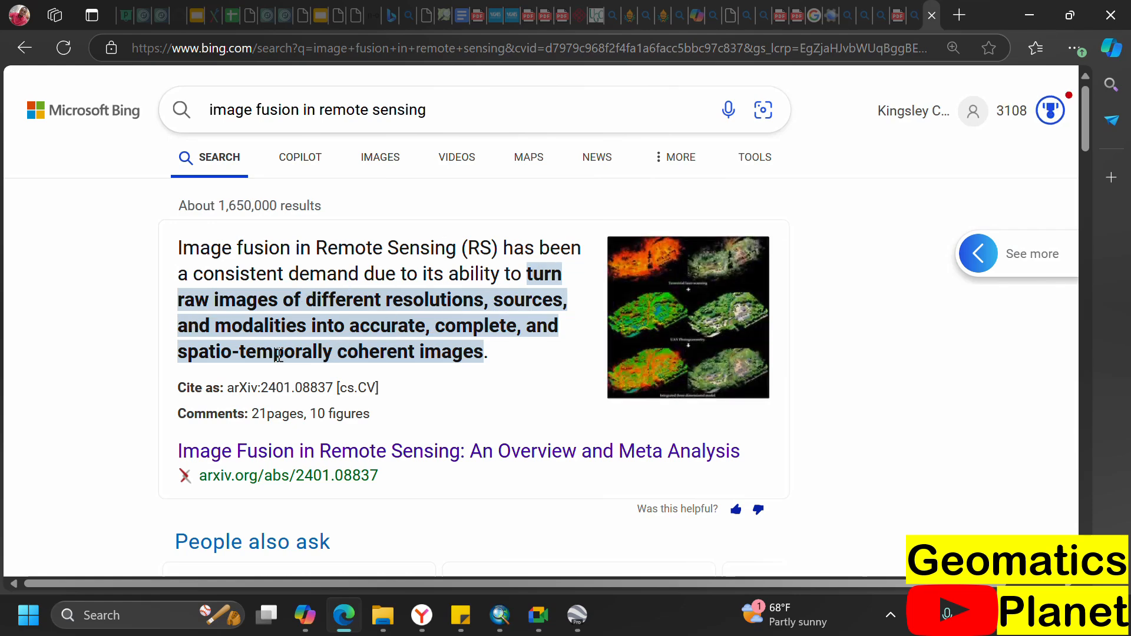
# - Read through the image fusion search results, from the definition to the Springer book and the sample images
pyautogui.scroll(-5, 354, 341)
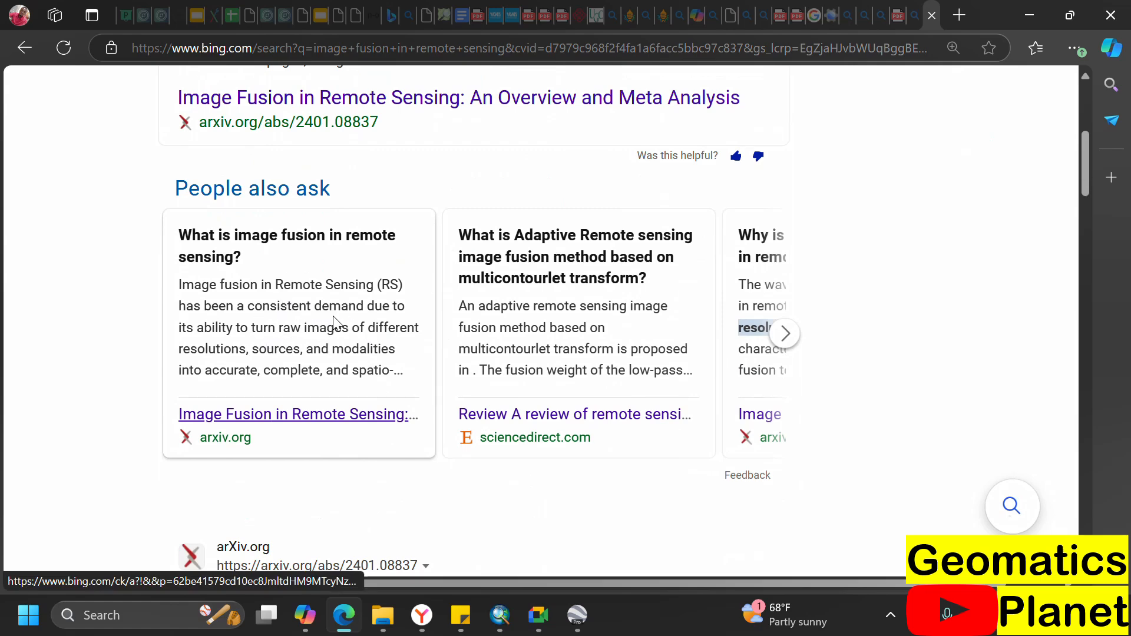
pyautogui.scroll(-5, 337, 324)
pyautogui.scroll(-4, 358, 330)
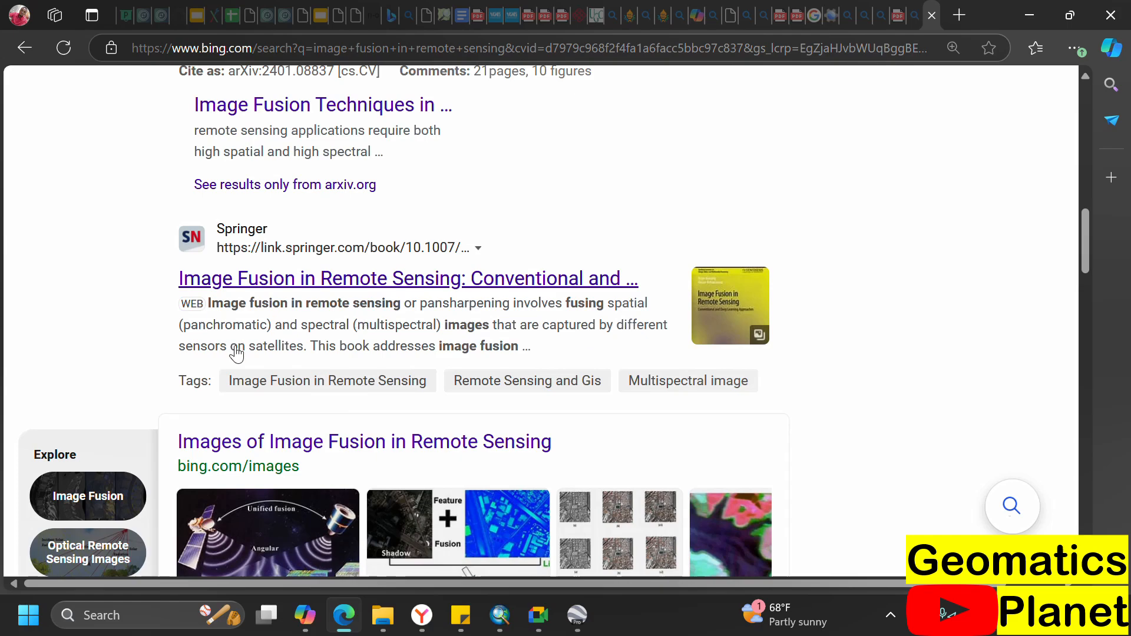
pyautogui.scroll(-3, 323, 320)
pyautogui.scroll(-2, 324, 320)
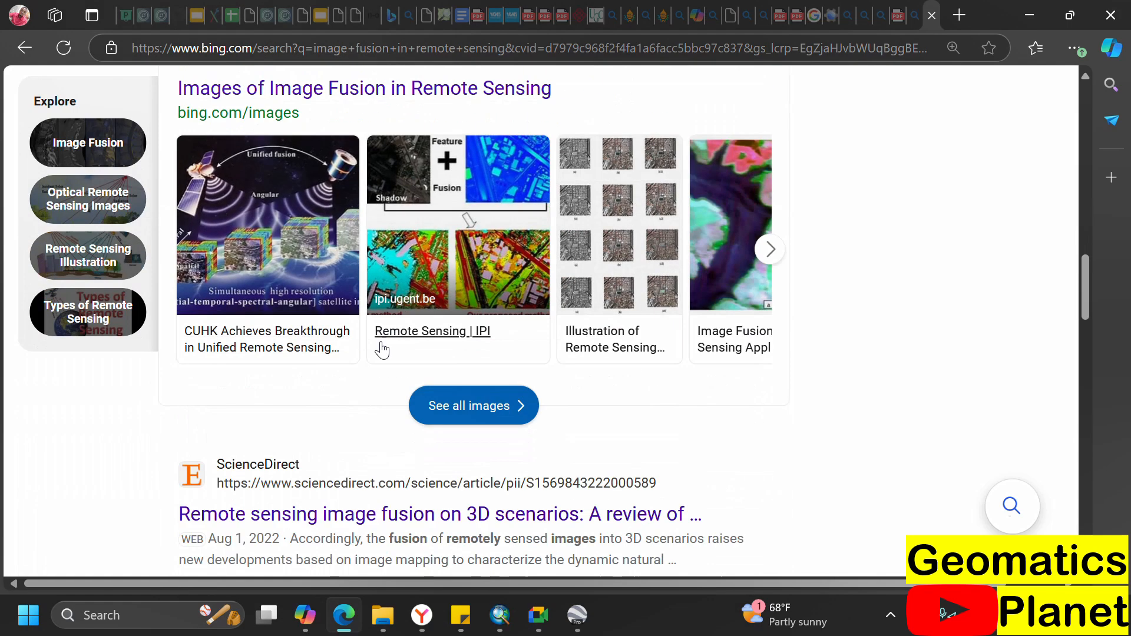
# - Open the illustration of remote sensing image fusion and compare its greyscale, colour and fused images
pyautogui.click(623, 226)
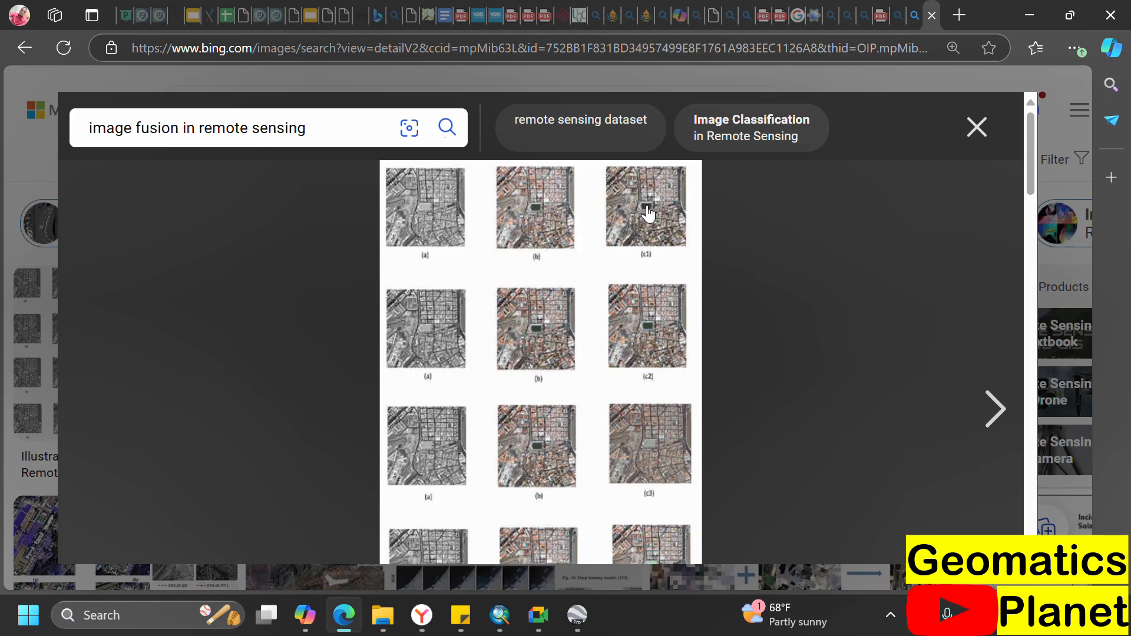
pyautogui.scroll(-1, 644, 228)
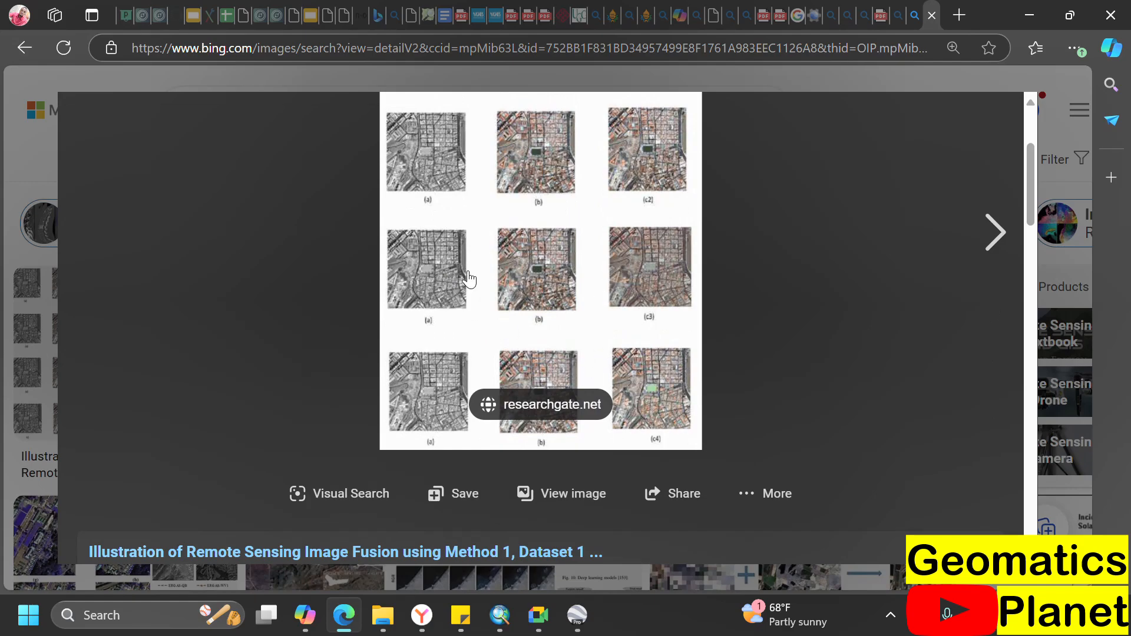
pyautogui.scroll(-2, 416, 292)
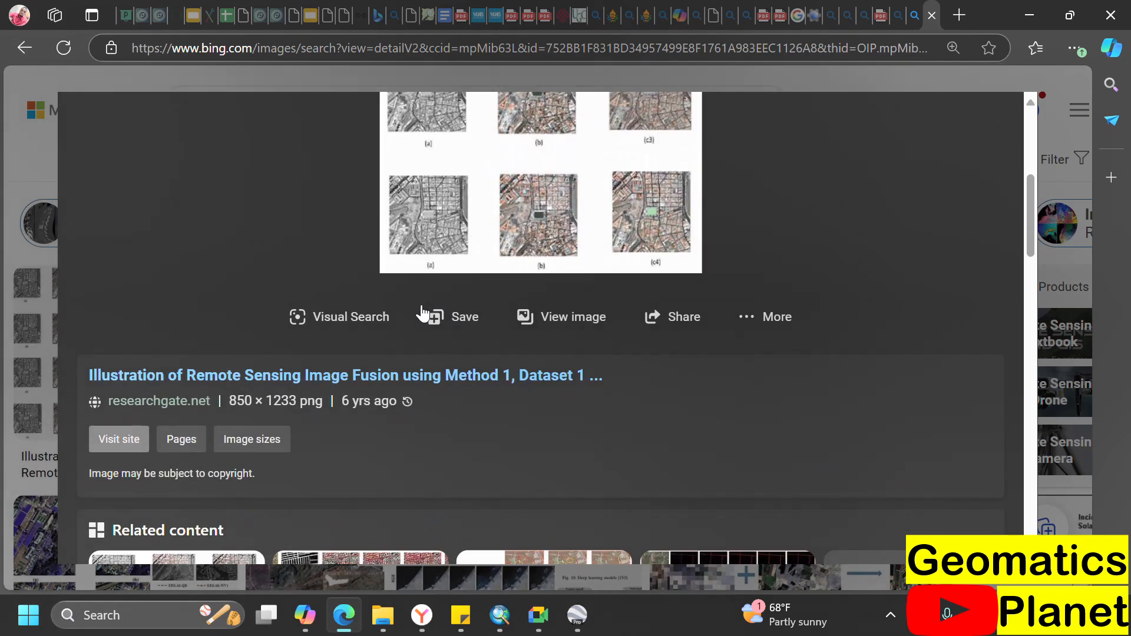
# - Browse the related images and open the one showing segmentation and classification results
pyautogui.scroll(-5, 407, 313)
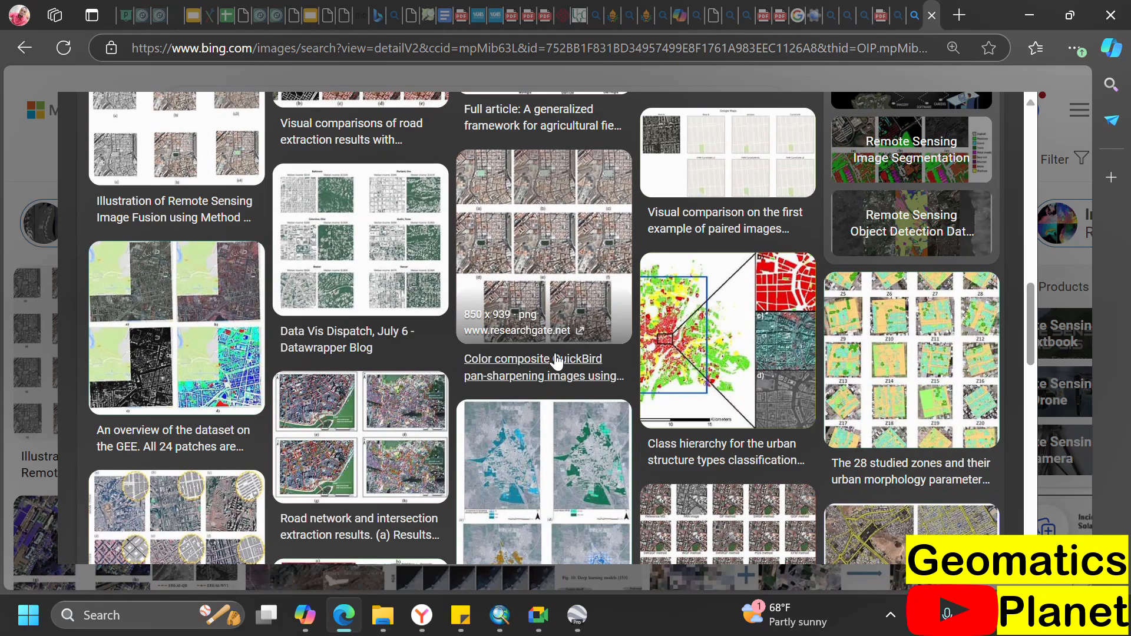
pyautogui.scroll(3, 399, 320)
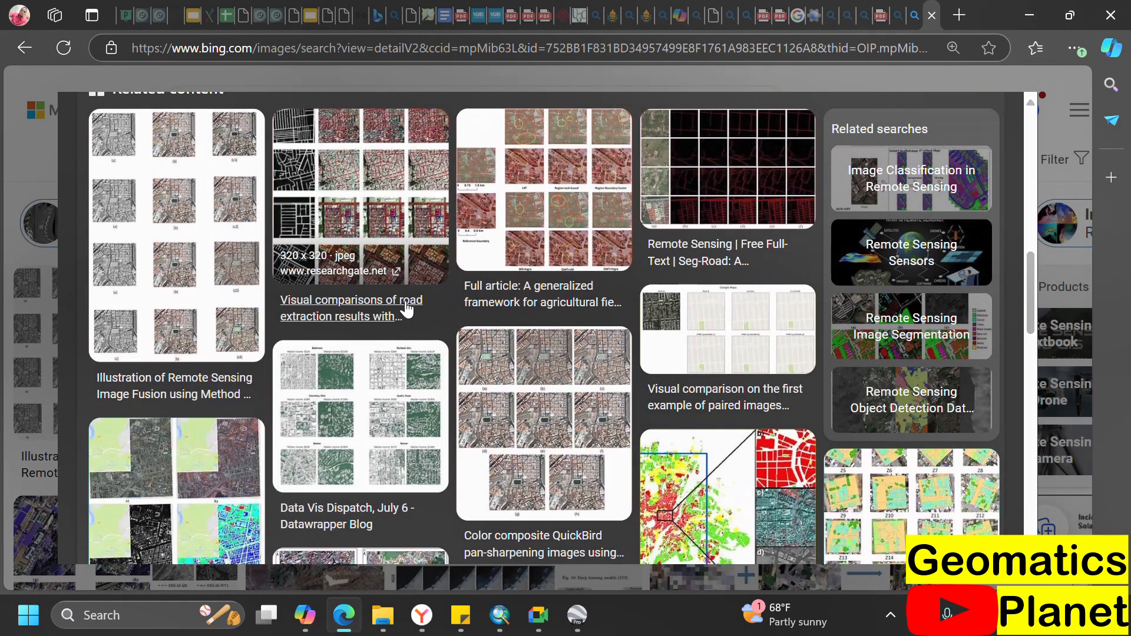
pyautogui.scroll(3, 414, 309)
pyautogui.scroll(-4, 534, 372)
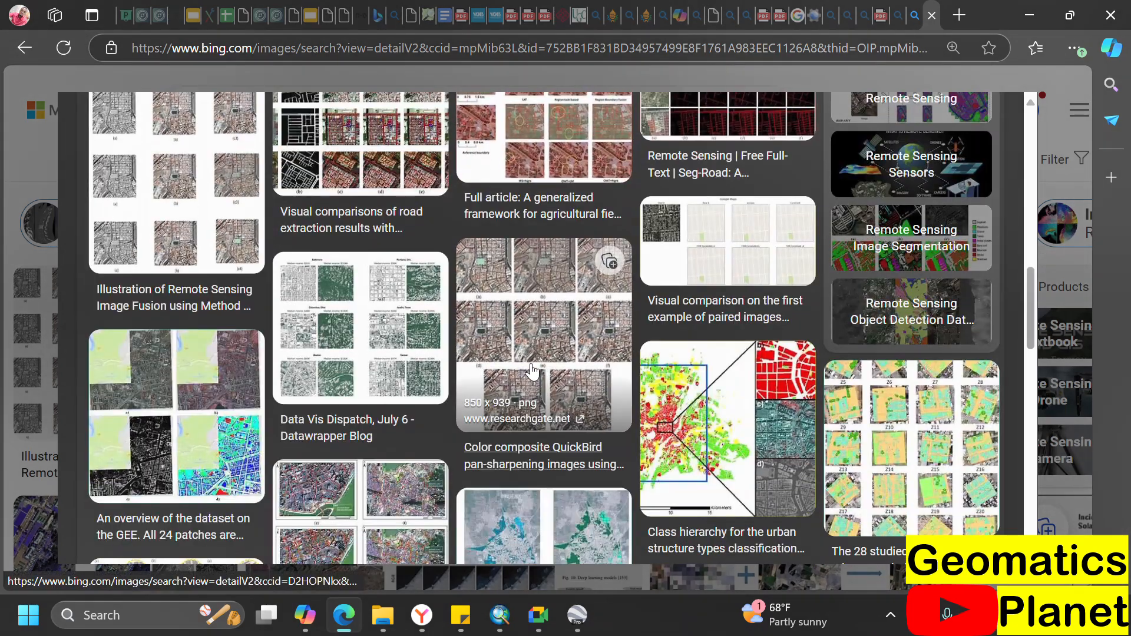
pyautogui.scroll(-5, 478, 342)
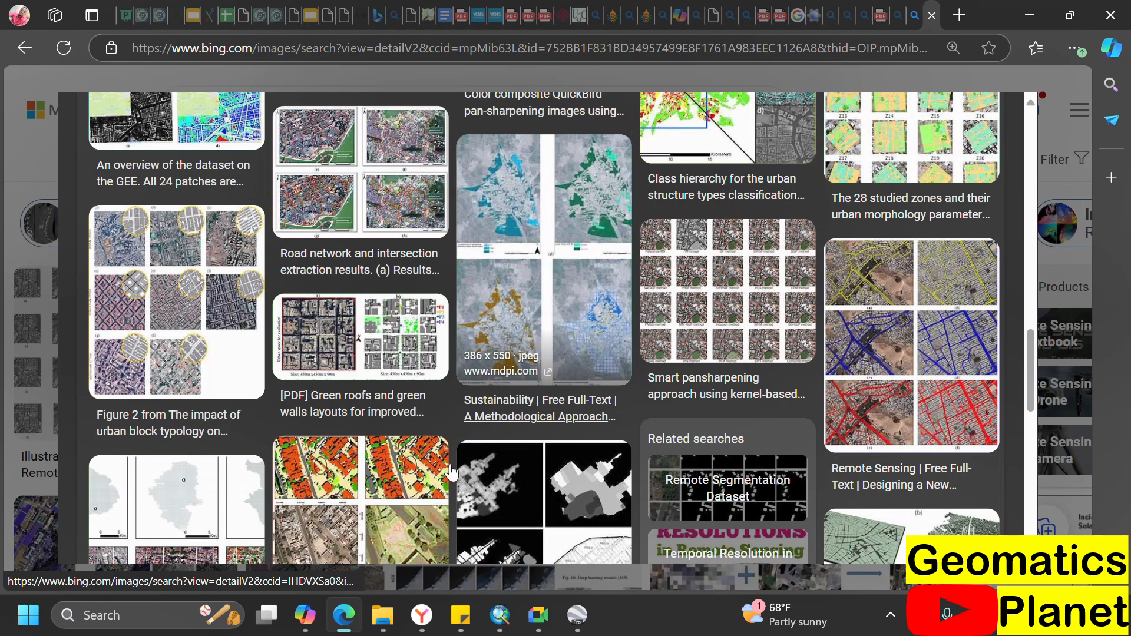
pyautogui.scroll(-2, 389, 416)
pyautogui.scroll(-2, 389, 416)
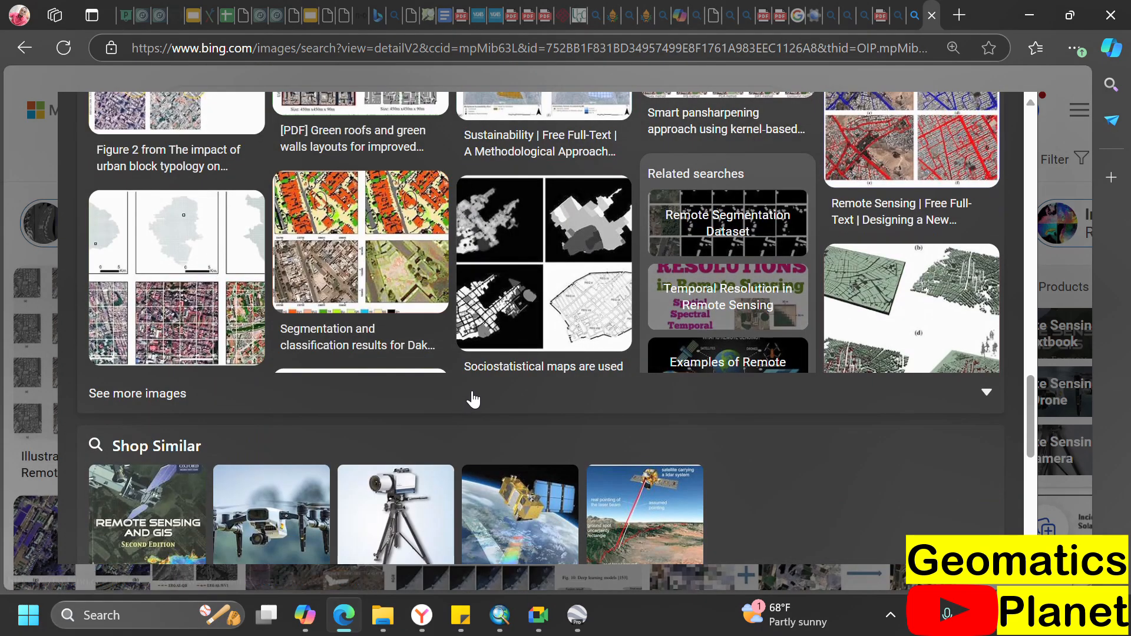
pyautogui.click(352, 231)
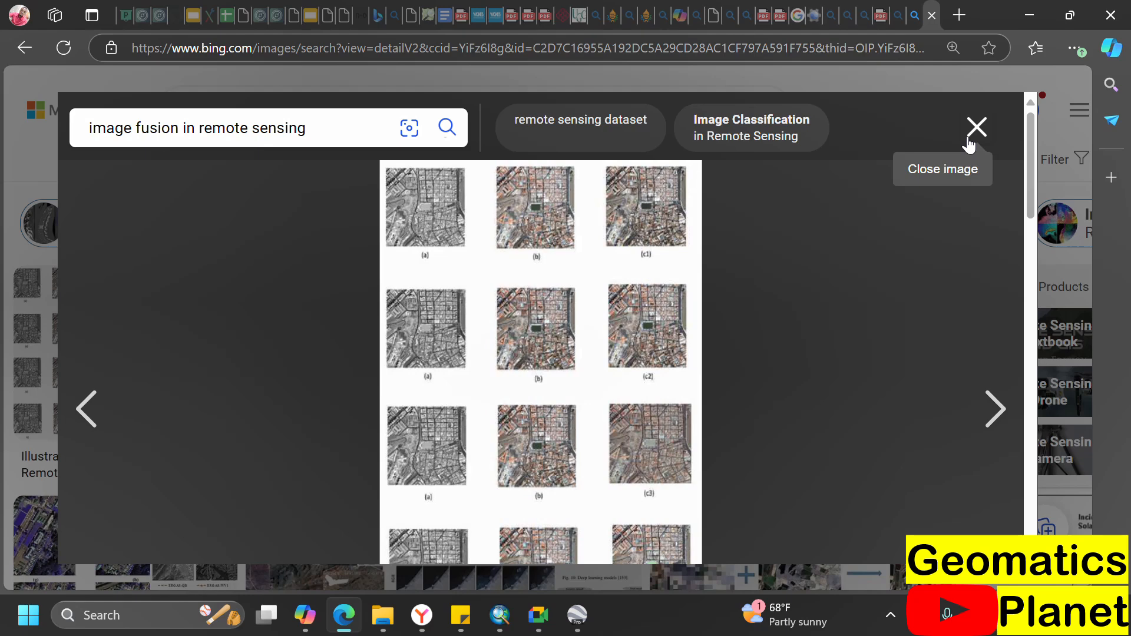
# - Search the web for "band combination for landsat 8"
pyautogui.click(589, 53)
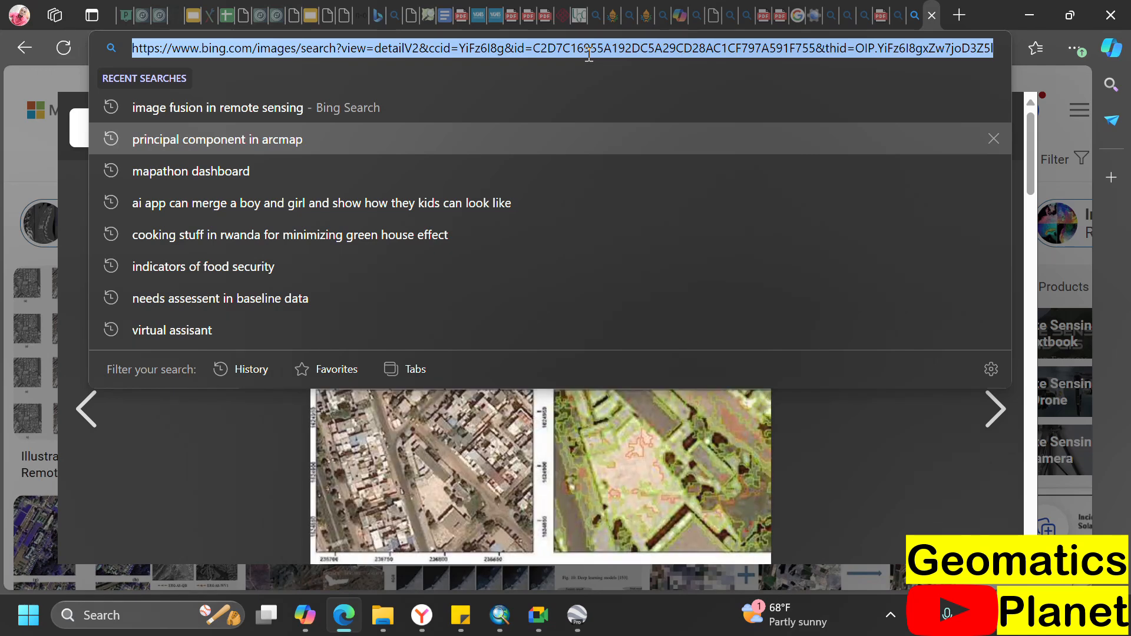
pyautogui.write('band ')
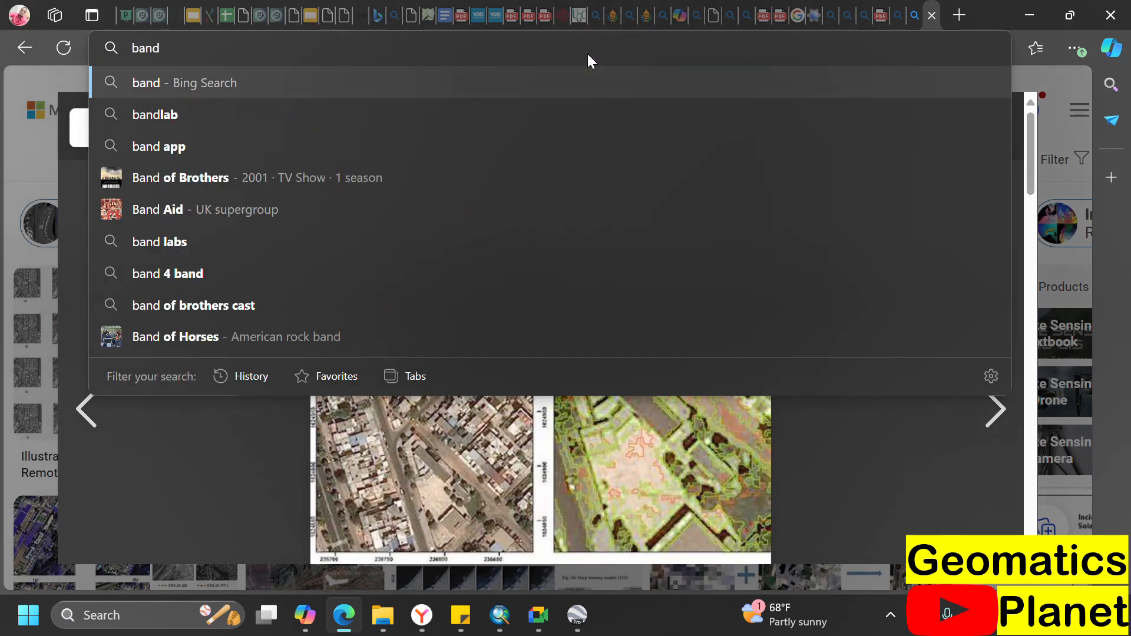
pyautogui.write('comb')
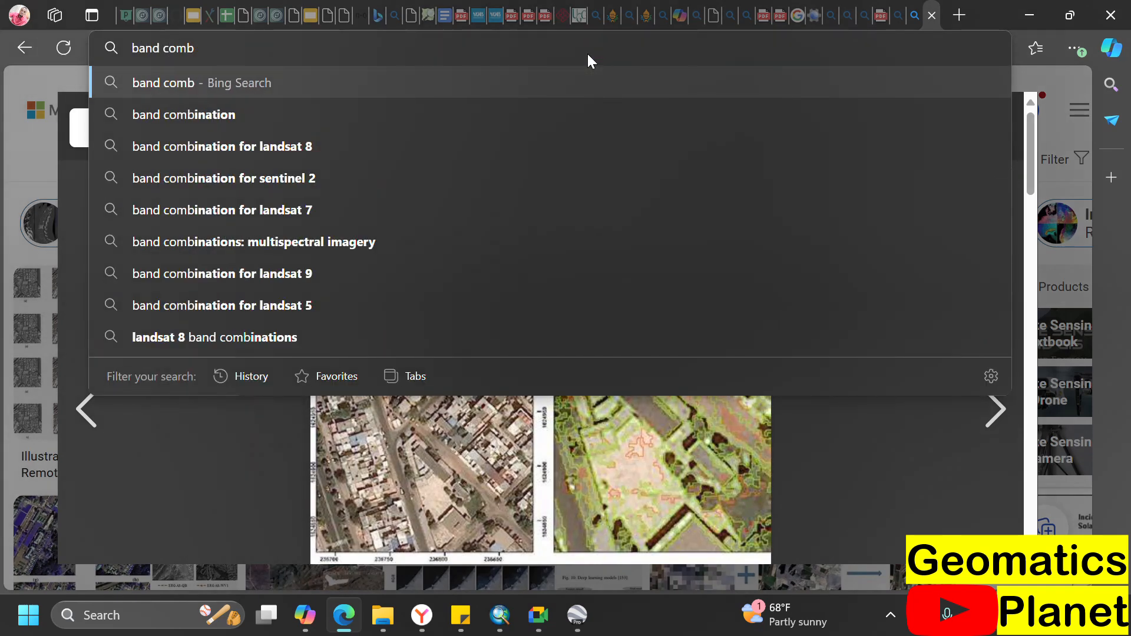
pyautogui.click(355, 148)
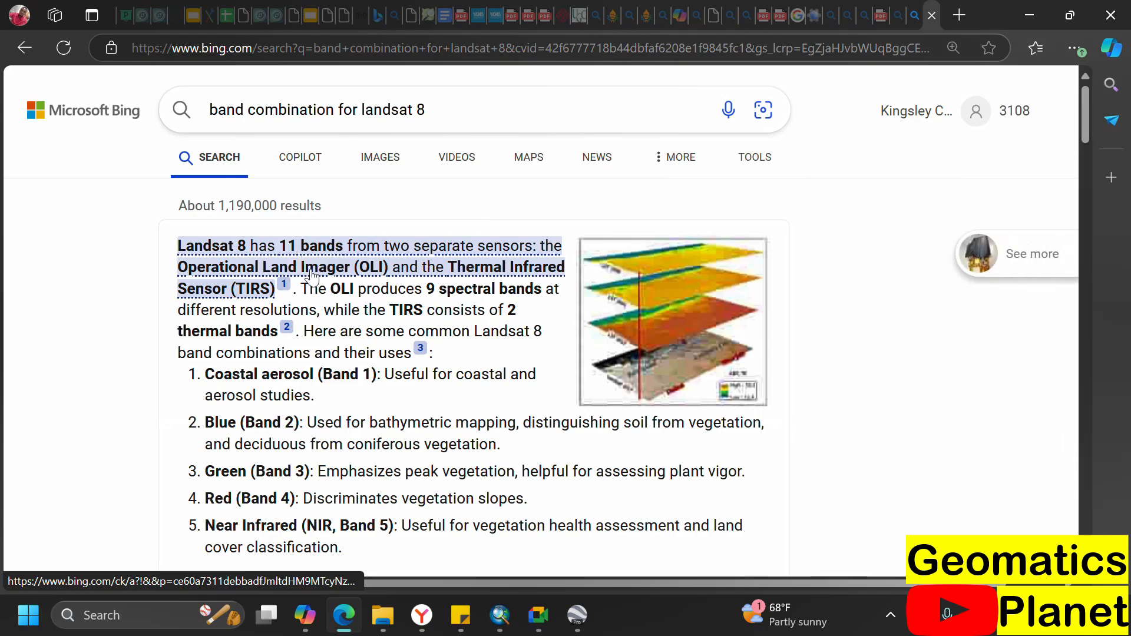
# - Find the GIS Geography article on Landsat 8 bands and band combinations in the search results and open it
pyautogui.scroll(-10, 341, 234)
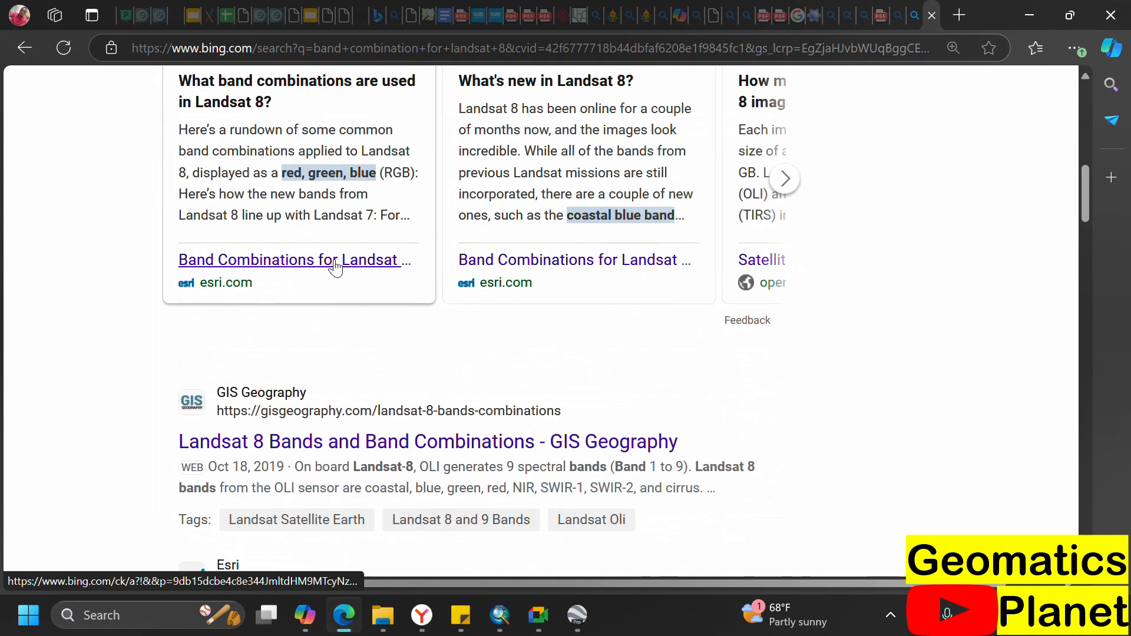
pyautogui.scroll(3, 308, 258)
pyautogui.scroll(-5, 279, 250)
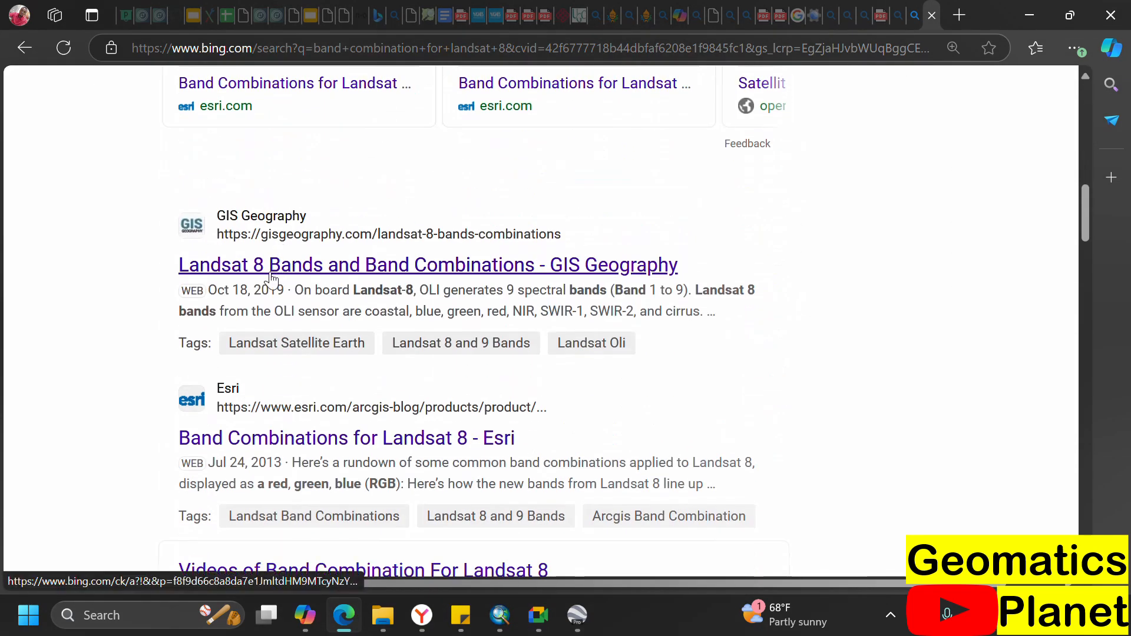
pyautogui.click(270, 274)
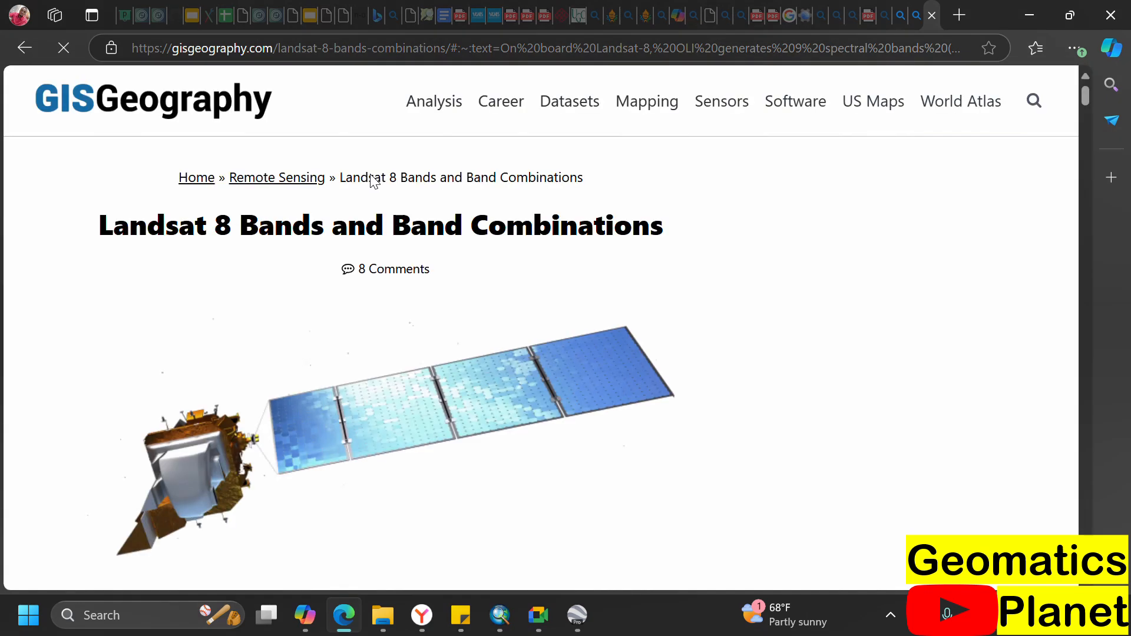
# - Read the Landsat-8 OLI & TIRS sensor table, highlighting the rows for Band 2, Band 3 and Band 4
pyautogui.scroll(-12, 320, 233)
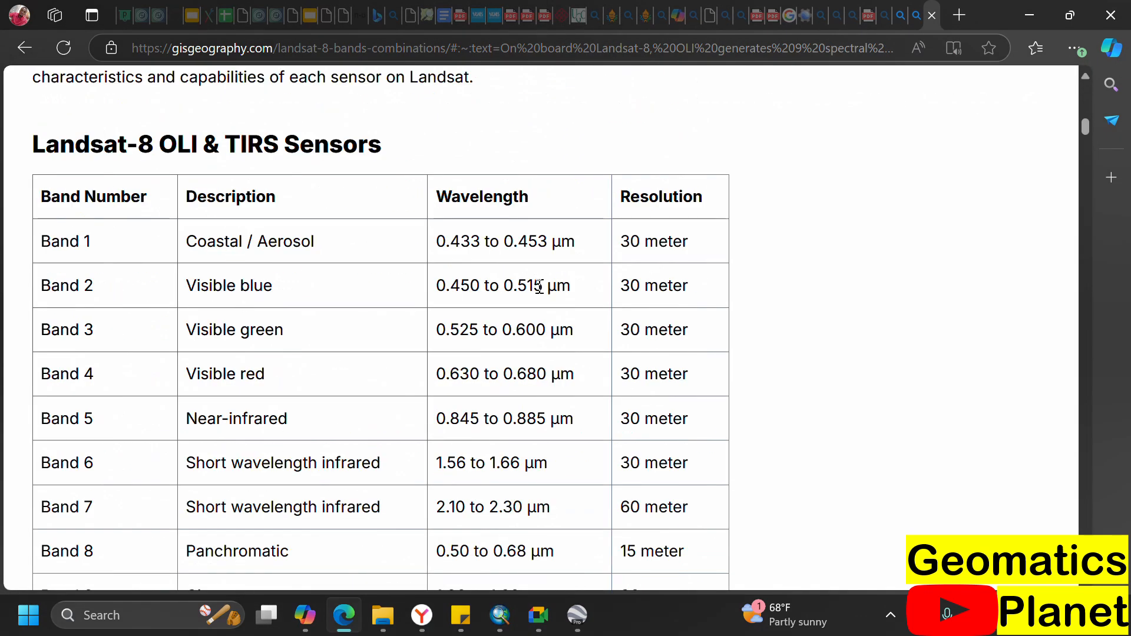
pyautogui.moveTo(43, 285); pyautogui.dragTo(693, 294)
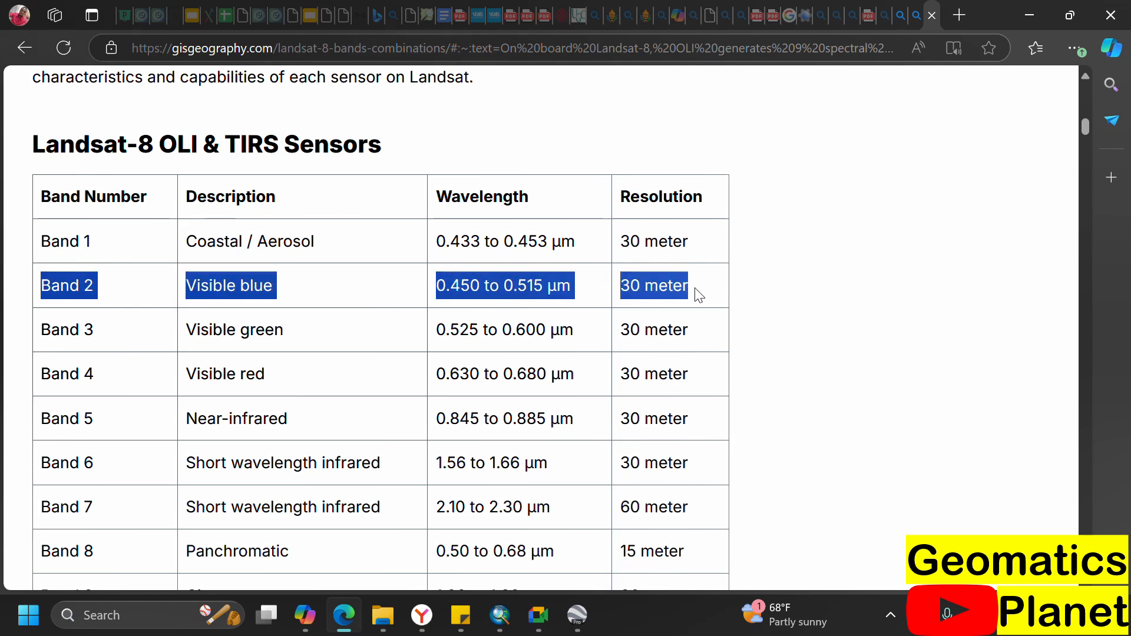
pyautogui.click(42, 334)
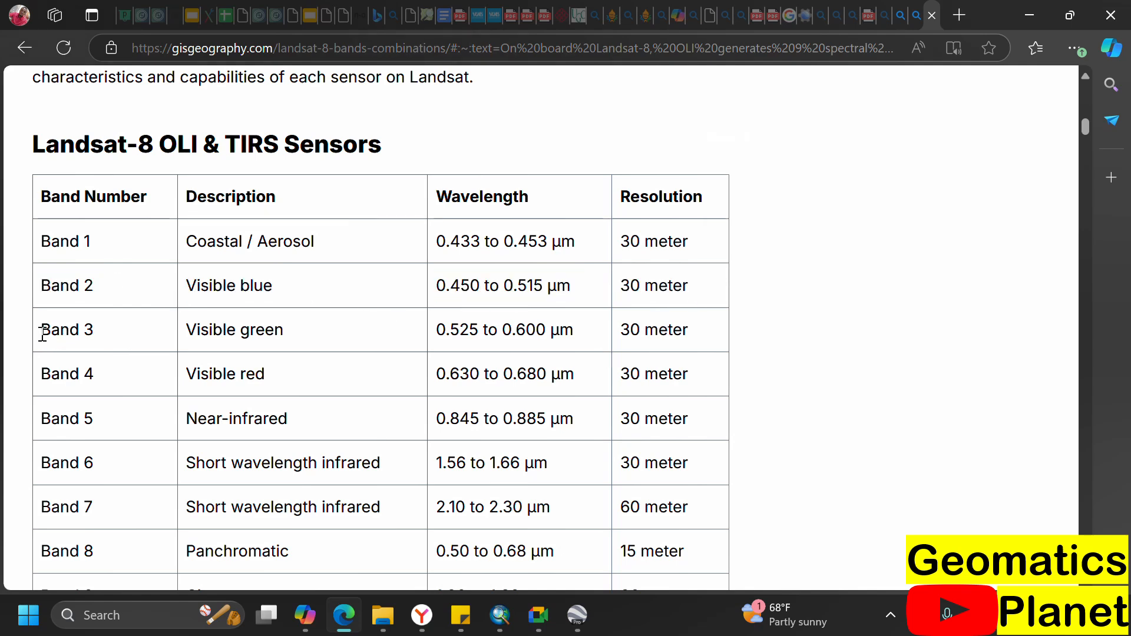
pyautogui.moveTo(43, 333); pyautogui.dragTo(707, 348)
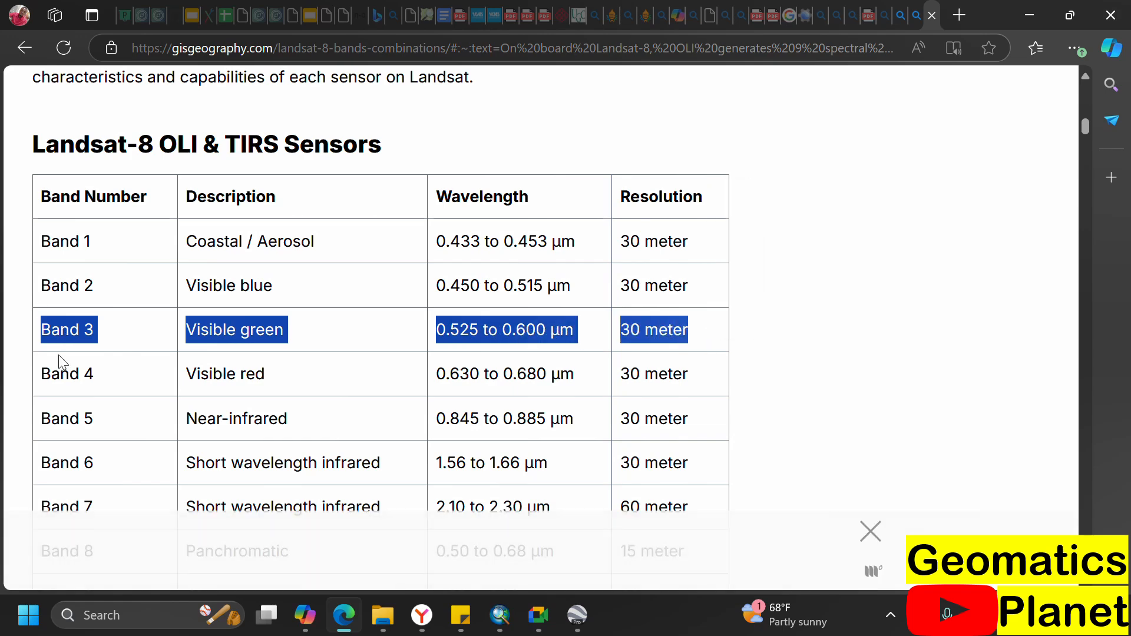
pyautogui.moveTo(38, 371); pyautogui.dragTo(668, 377)
pyautogui.scroll(-3, 116, 406)
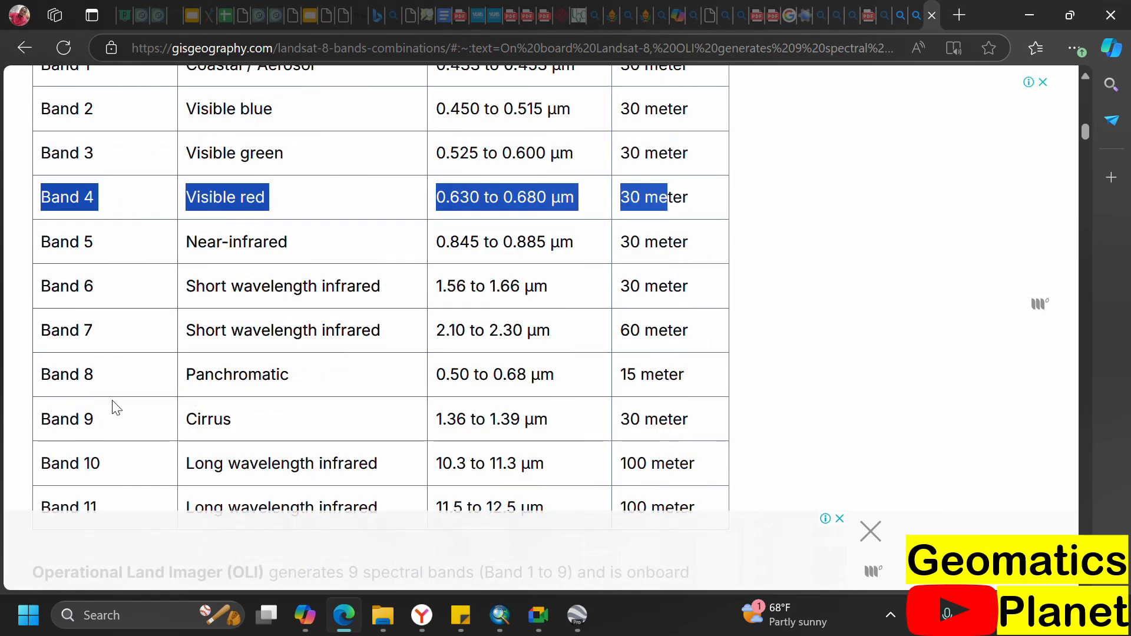
# - Highlight the Band 8 panchromatic entry and the visible Bands 2 to 4 in the sensor table to compare them
pyautogui.moveTo(186, 373); pyautogui.dragTo(586, 381)
pyautogui.moveTo(635, 370); pyautogui.dragTo(698, 381)
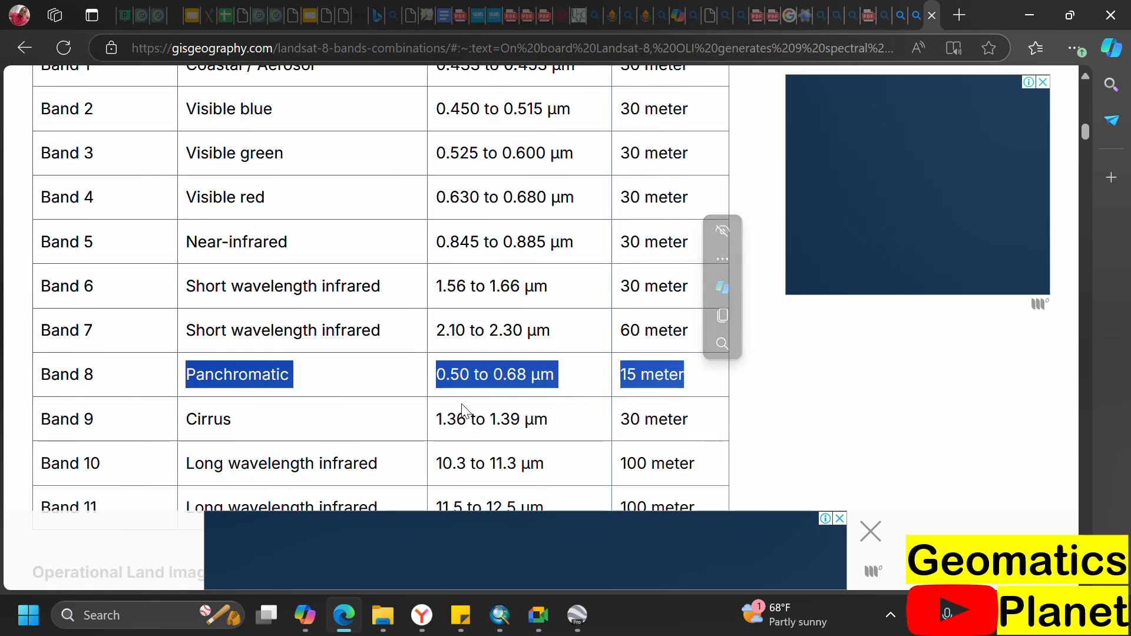
pyautogui.click(339, 371)
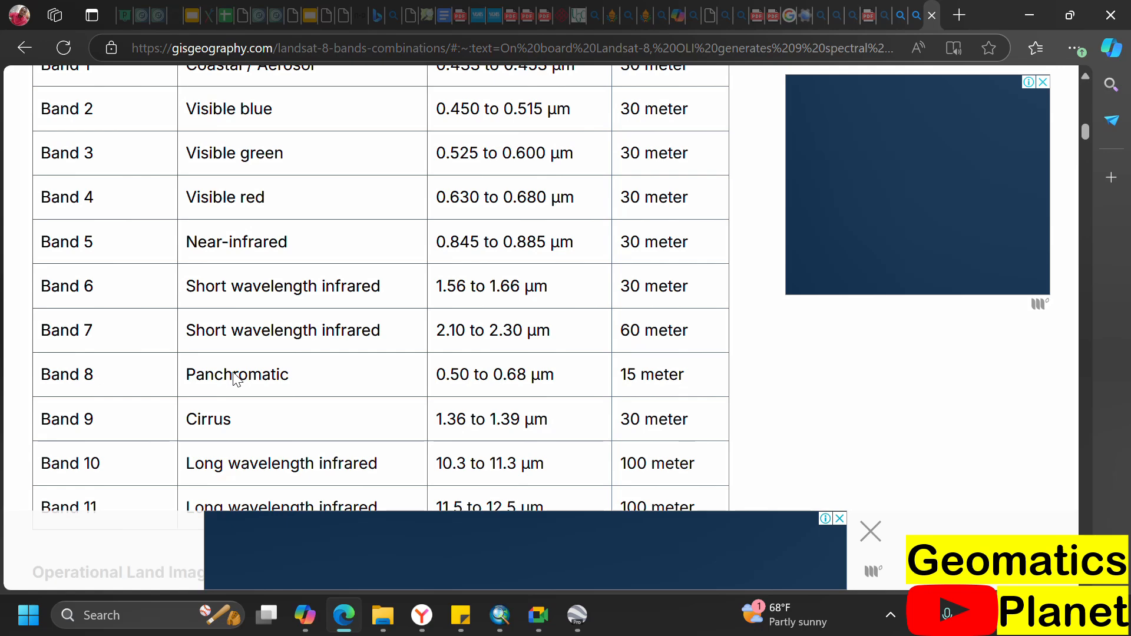
pyautogui.moveTo(205, 377); pyautogui.dragTo(233, 377)
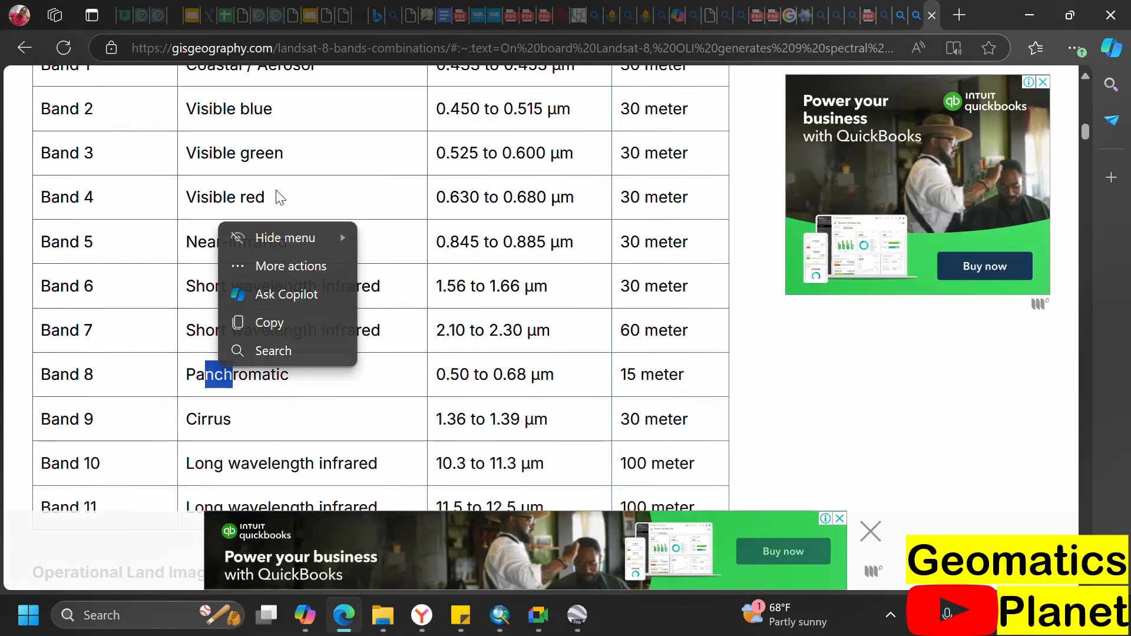
pyautogui.moveTo(269, 200); pyautogui.dragTo(39, 105)
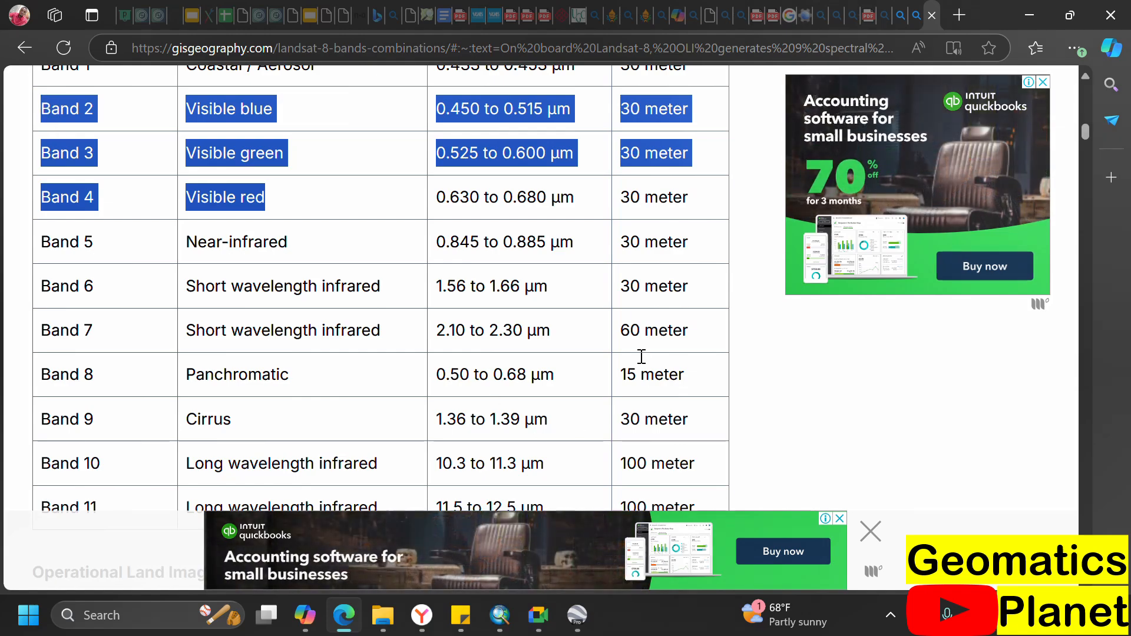
# - Compare the spatial resolutions of Bands 1 to 11 in the sensor table, especially the panchromatic band against the others
pyautogui.scroll(-10, 642, 353)
pyautogui.scroll(10, 636, 342)
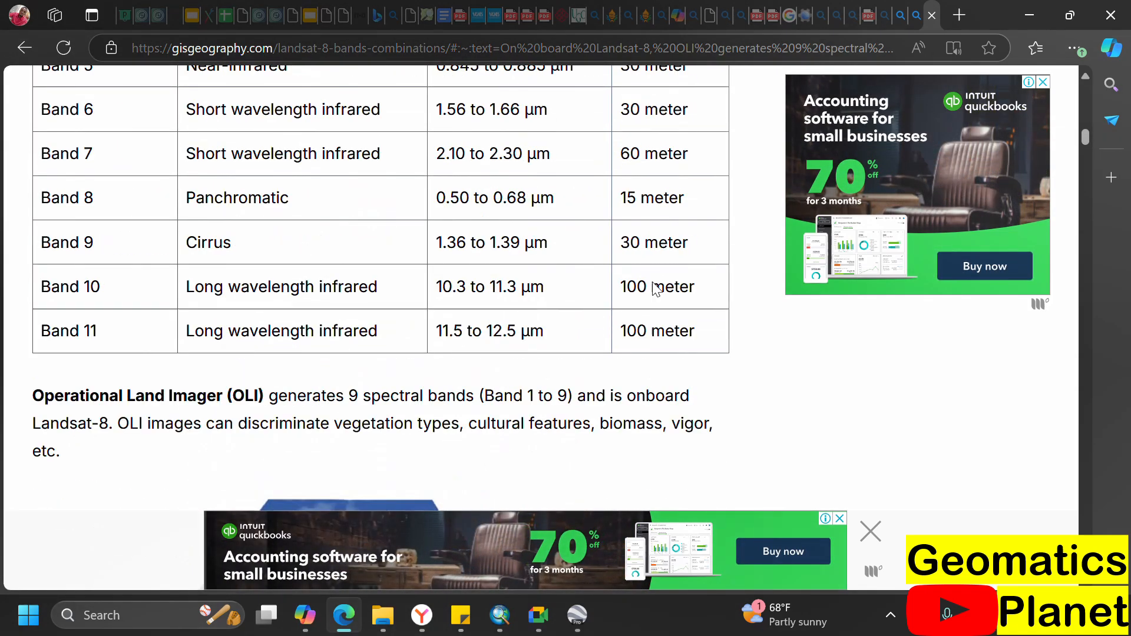
pyautogui.click(648, 372)
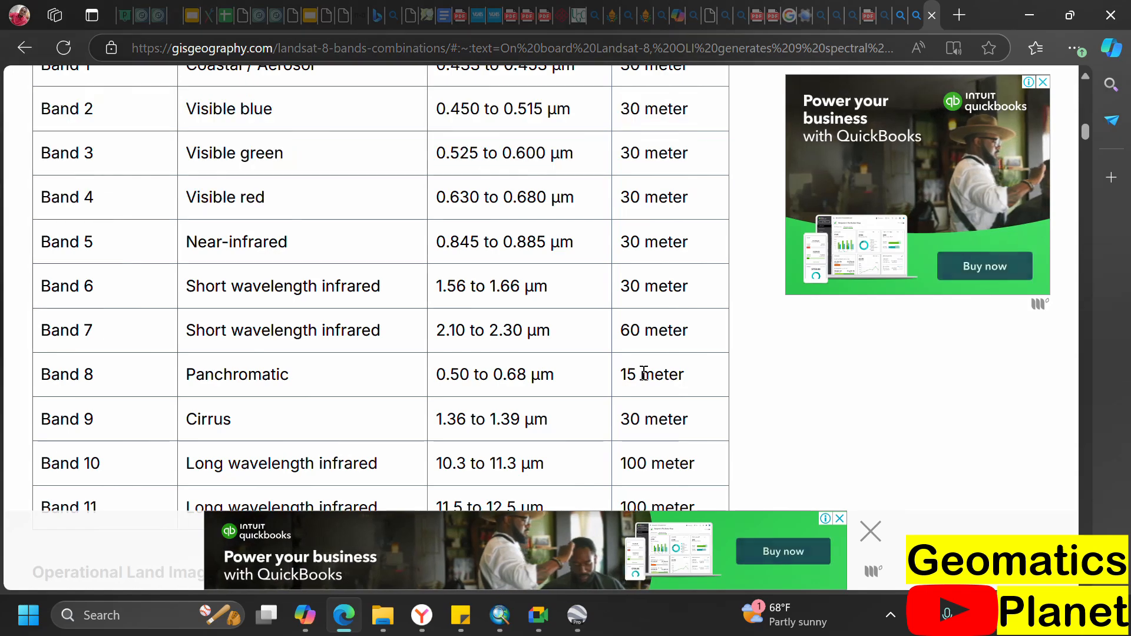
pyautogui.scroll(5, 642, 366)
pyautogui.scroll(-7, 636, 326)
pyautogui.scroll(6, 625, 313)
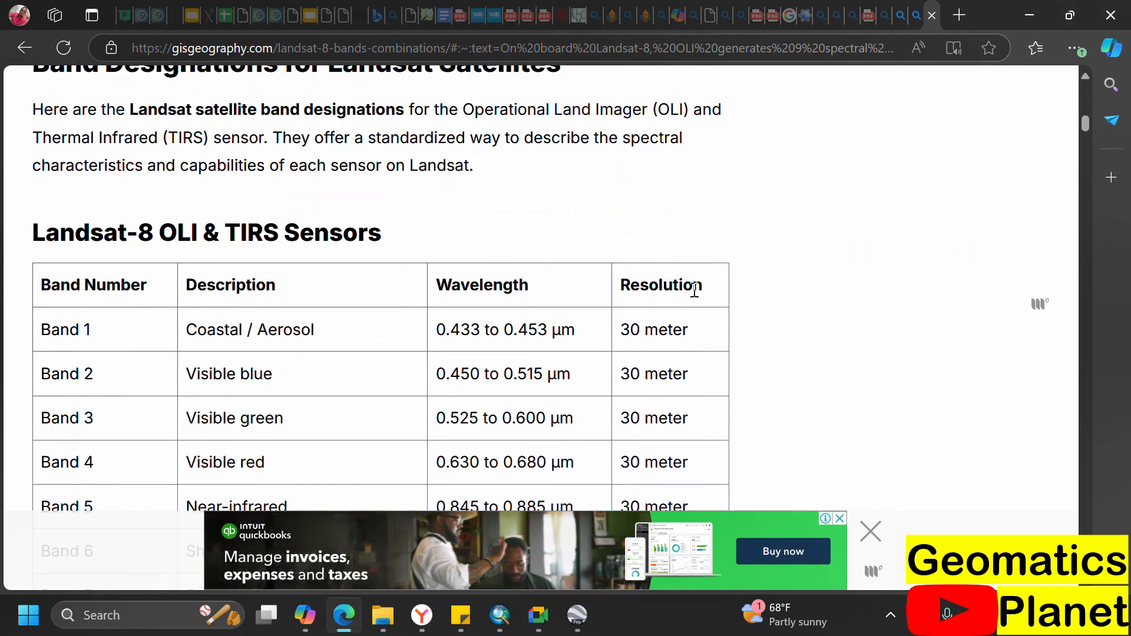
pyautogui.scroll(-10, 678, 277)
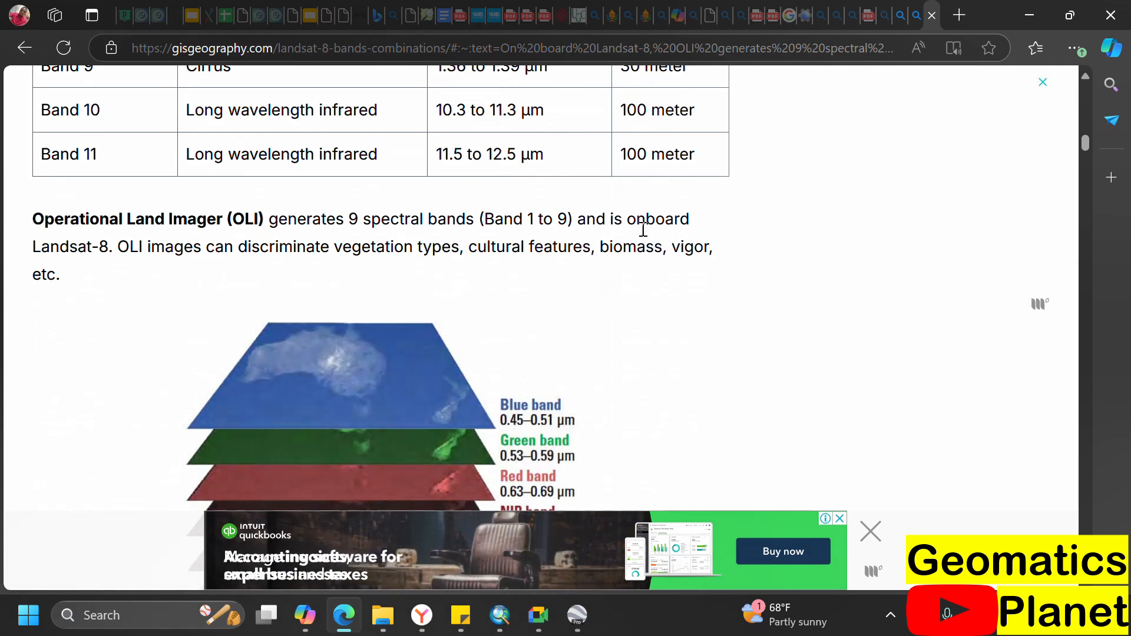
pyautogui.scroll(3, 643, 229)
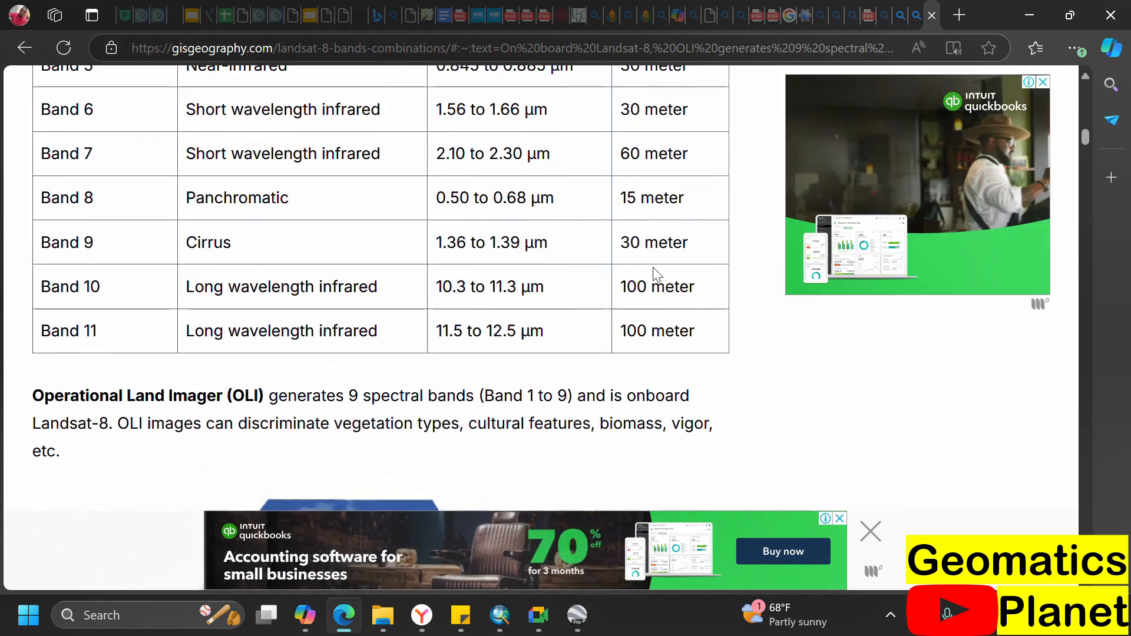
pyautogui.scroll(5, 657, 274)
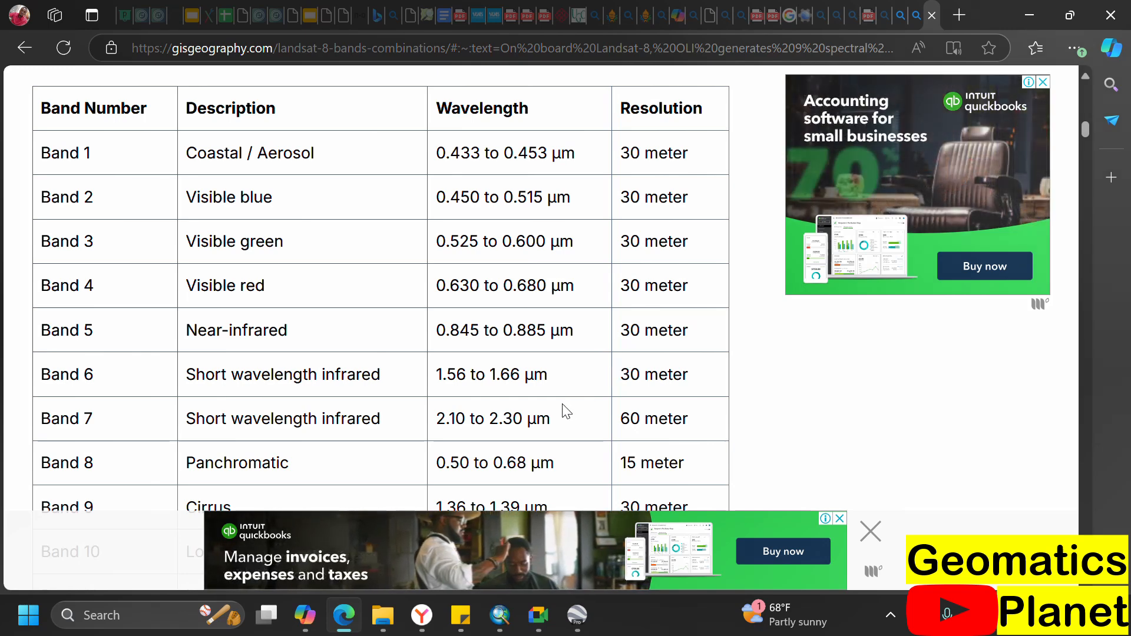
pyautogui.scroll(-2, 586, 394)
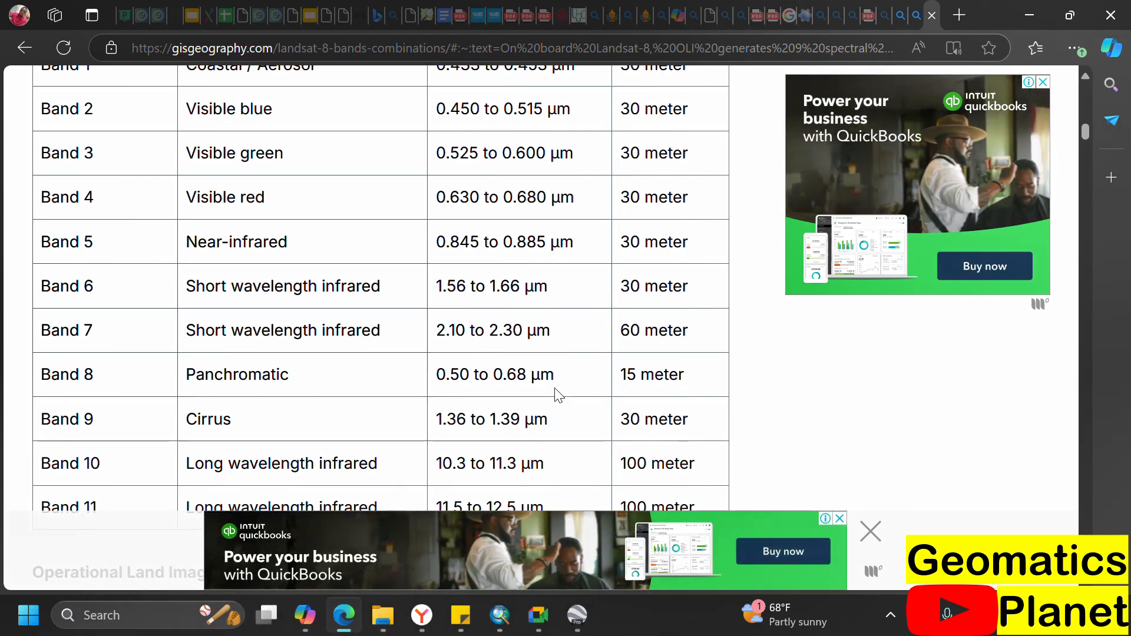
# - Switch to ArcMap and examine the 2024 image within and around the Ife_North boundary at several scales
pyautogui.moveTo(500, 613)
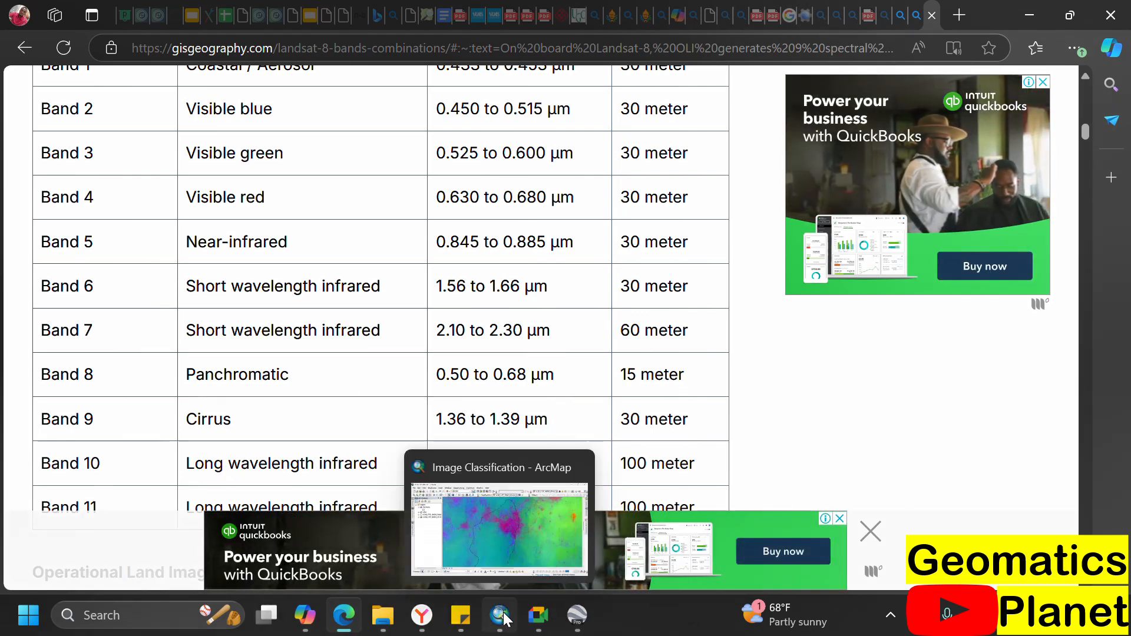
pyautogui.click(496, 569)
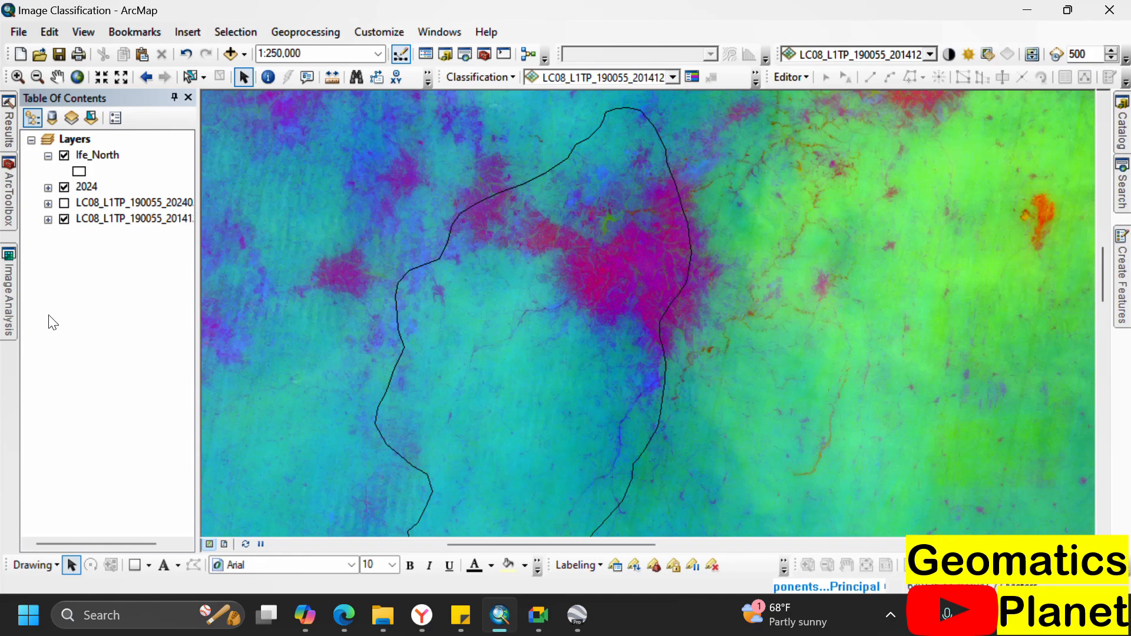
pyautogui.scroll(-5, 549, 255)
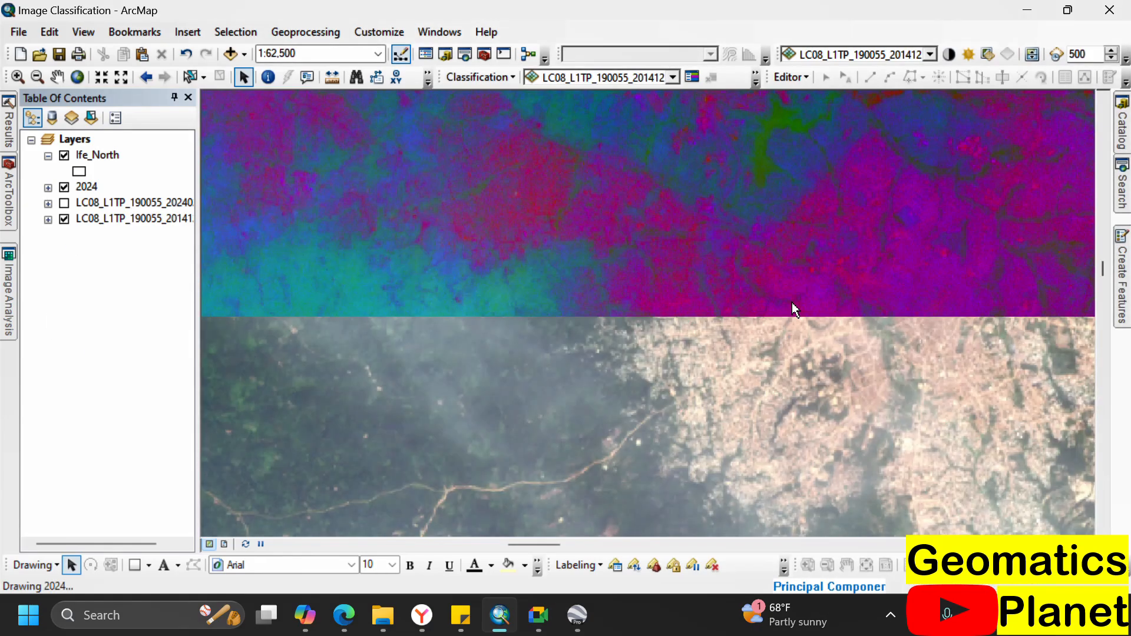
pyautogui.scroll(2, 568, 308)
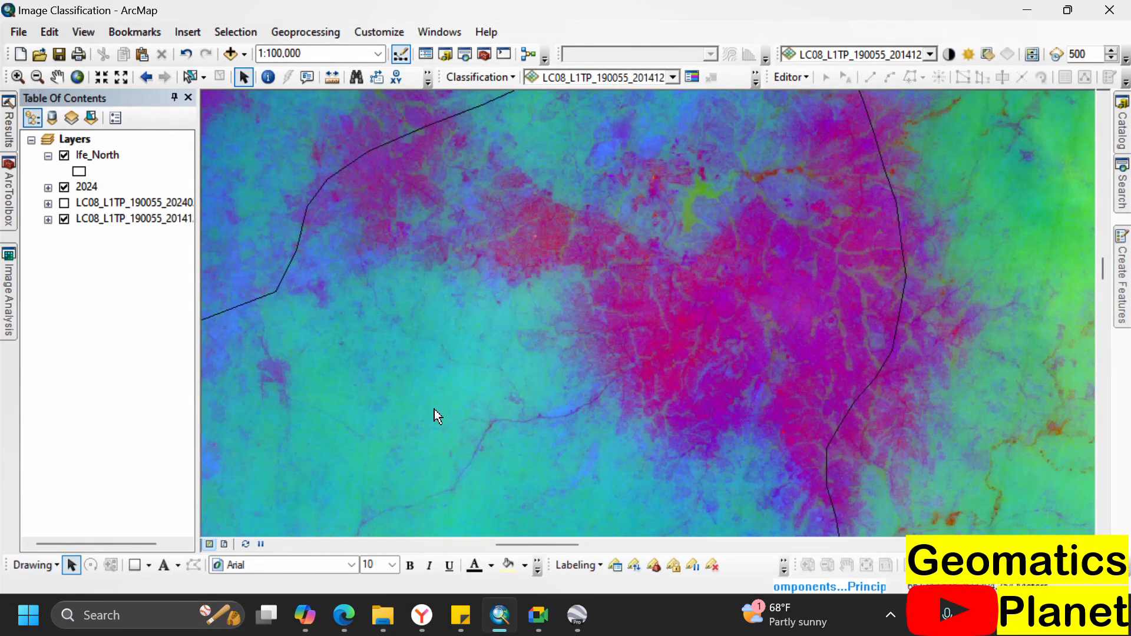
pyautogui.scroll(-2, 477, 342)
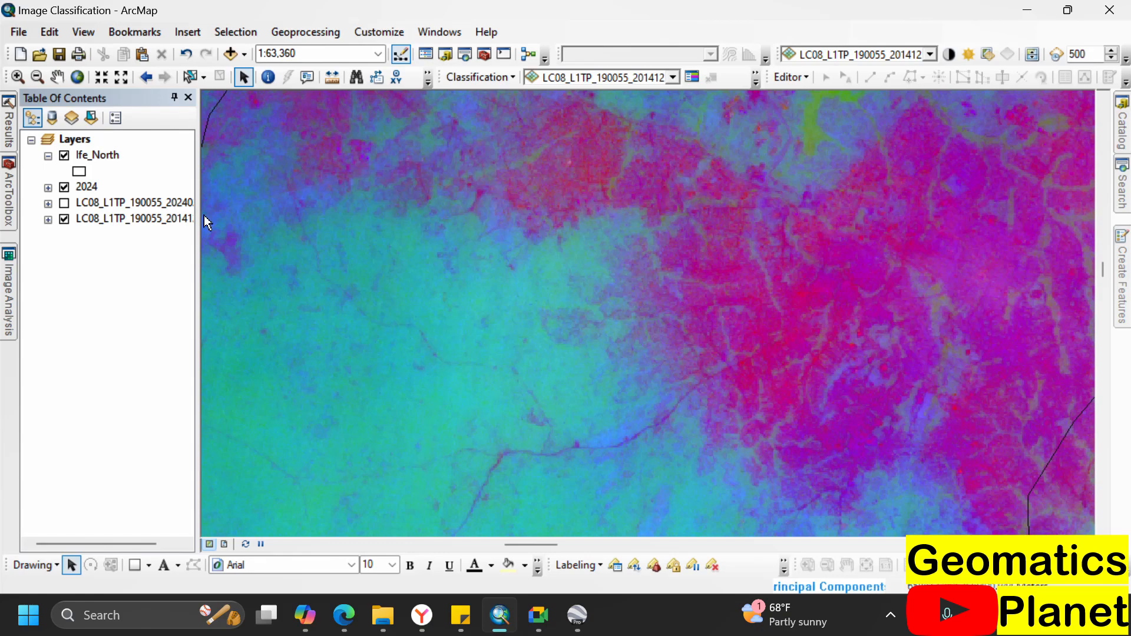
pyautogui.scroll(5, 479, 389)
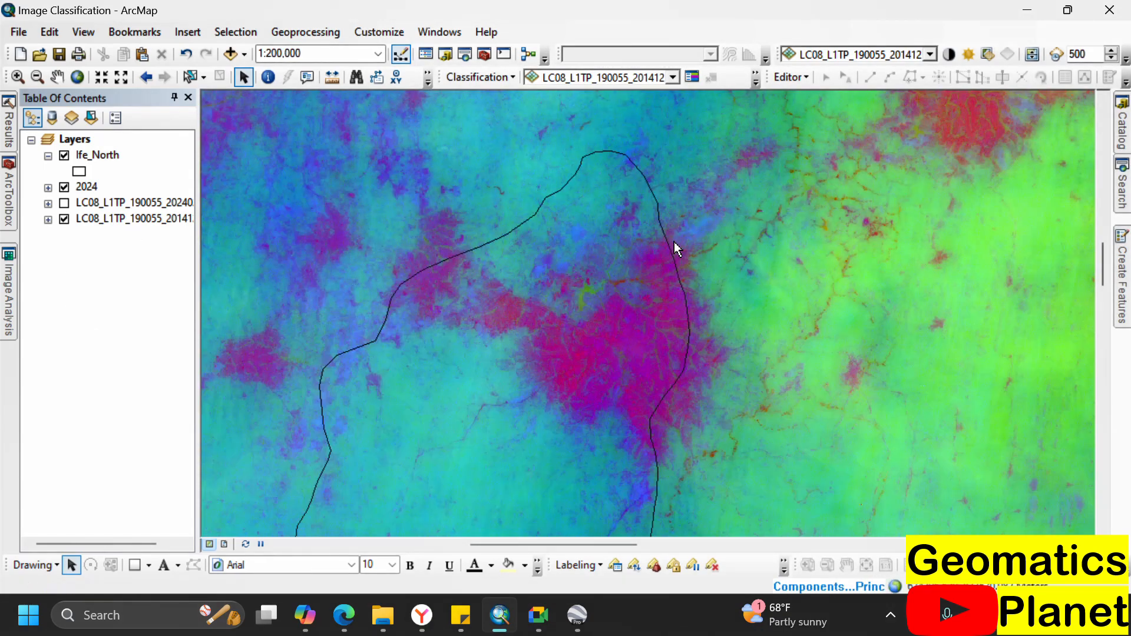
pyautogui.scroll(3, 375, 264)
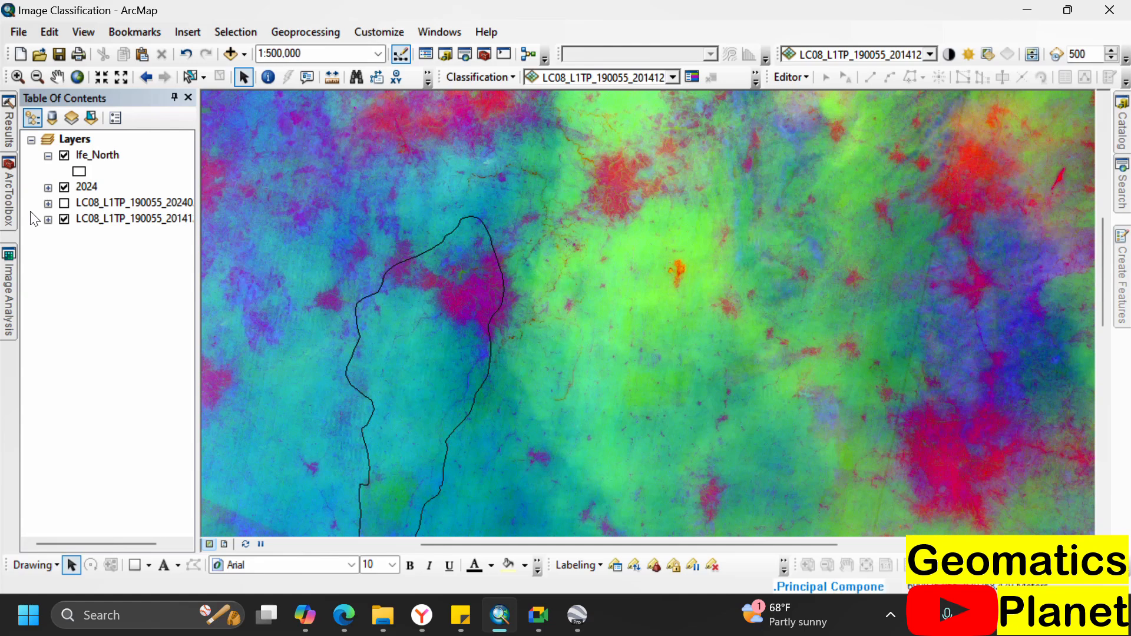
# - Open the Extract by Mask tool from the Spatial Analyst extraction tools in ArcToolbox
pyautogui.click(8, 210)
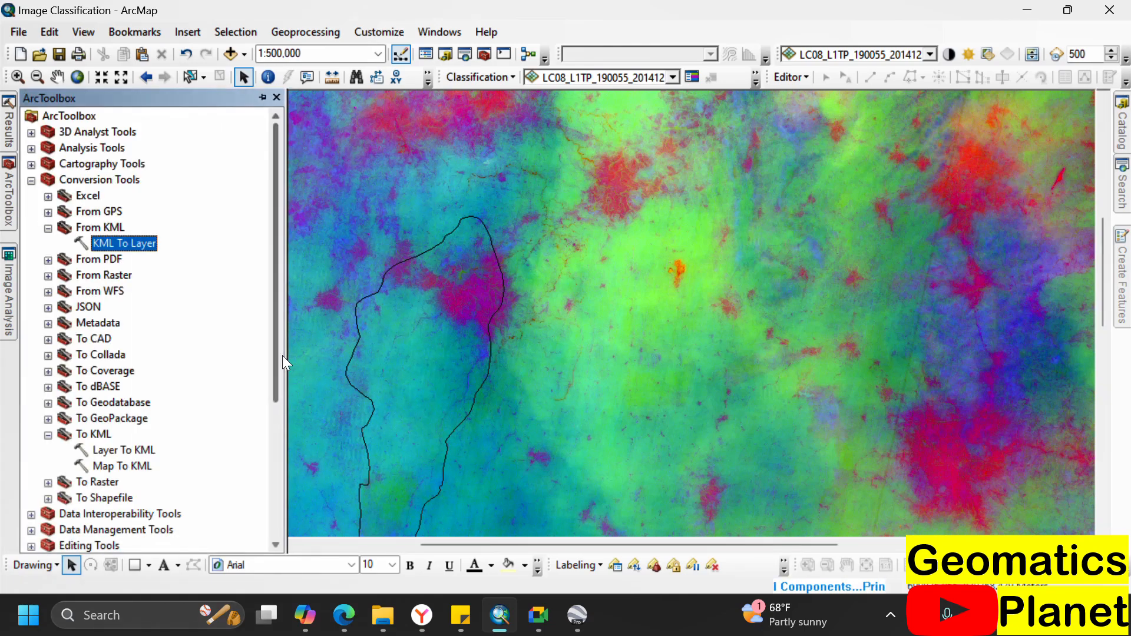
pyautogui.click(32, 180)
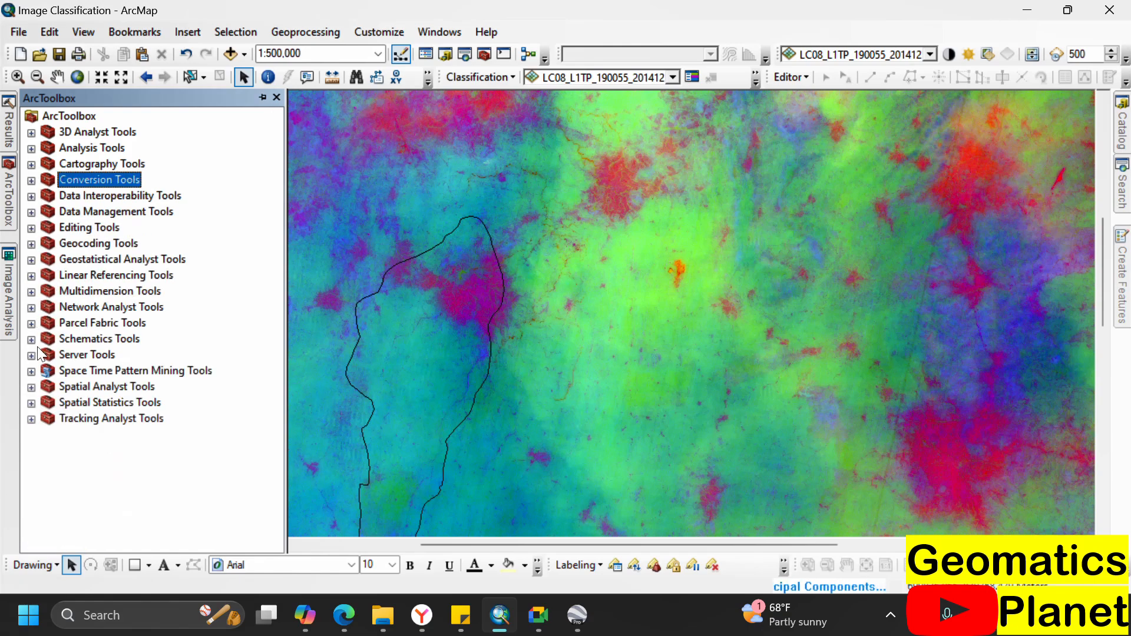
pyautogui.click(31, 387)
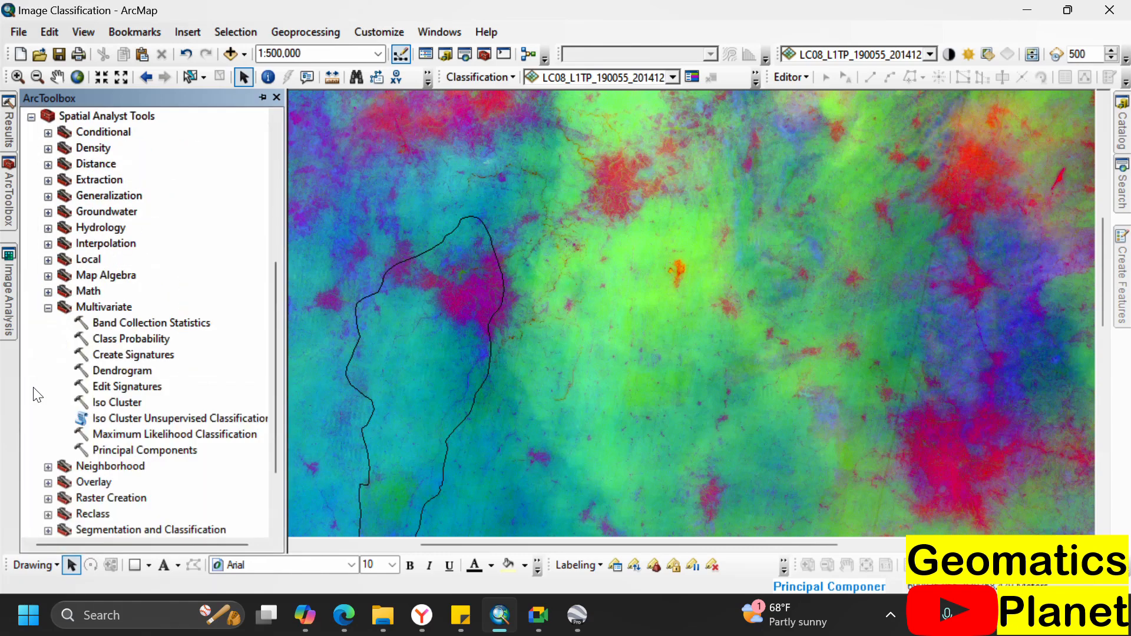
pyautogui.click(47, 307)
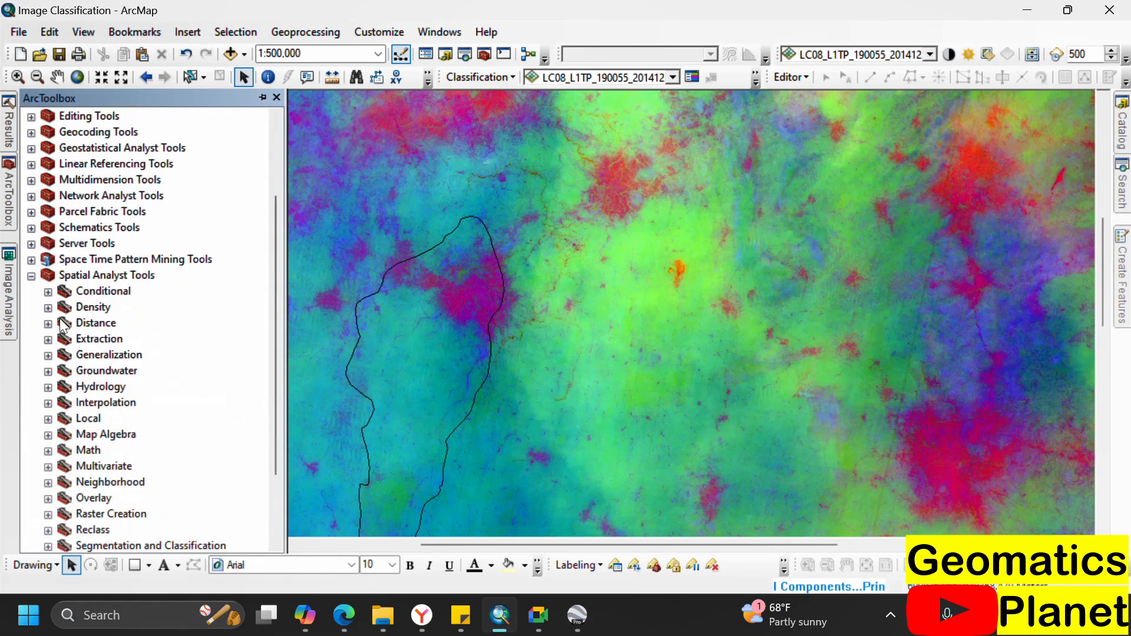
pyautogui.click(48, 340)
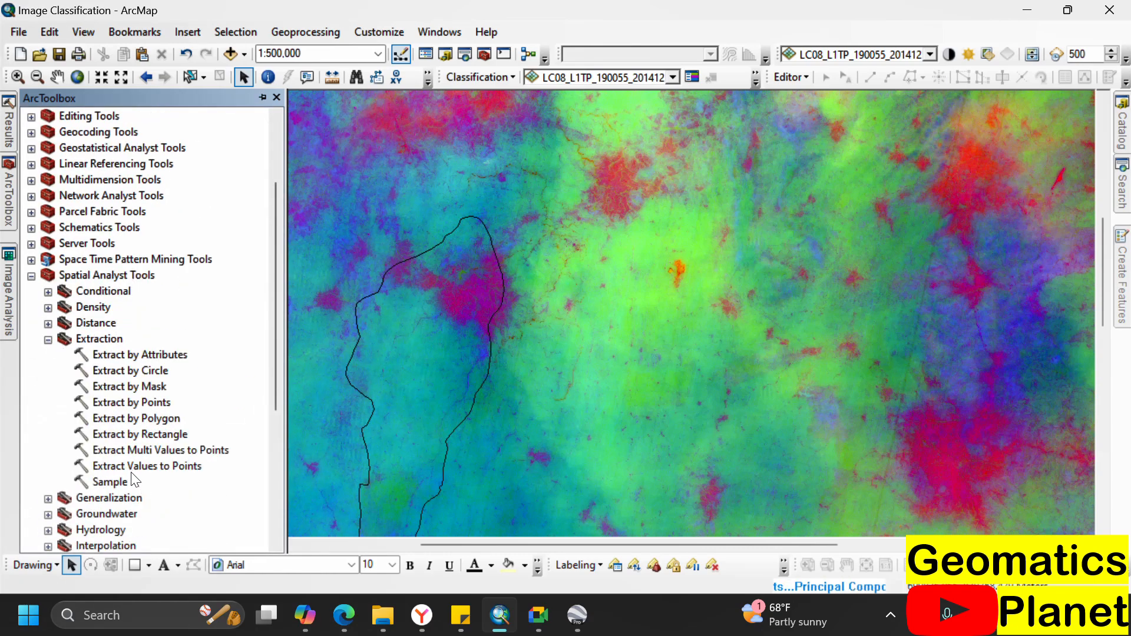
pyautogui.click(115, 464)
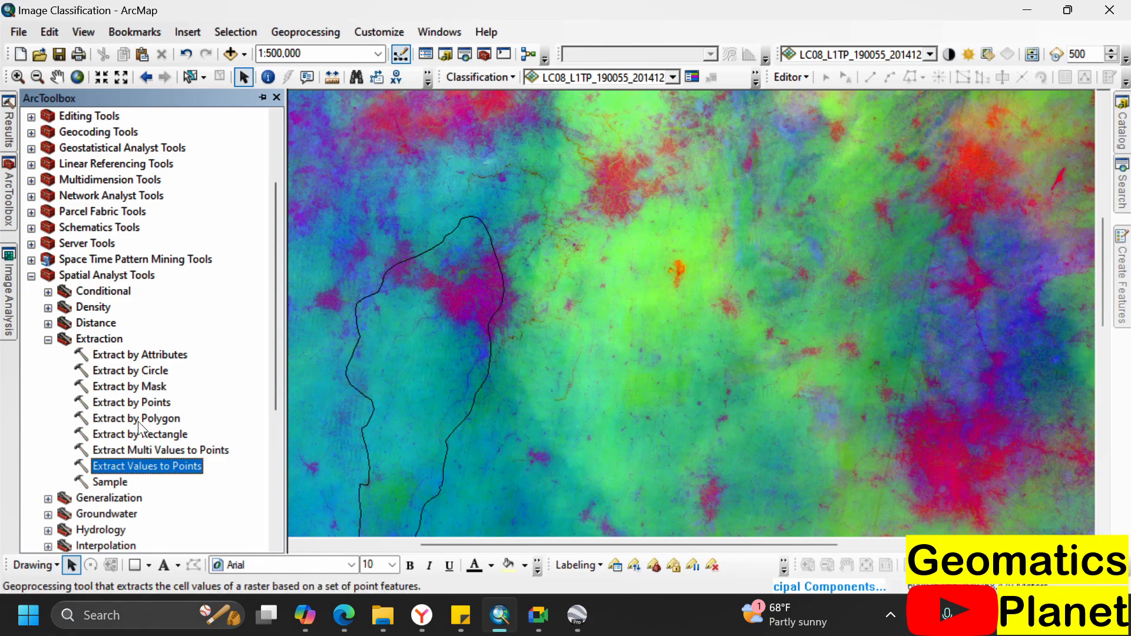
pyautogui.click(128, 387)
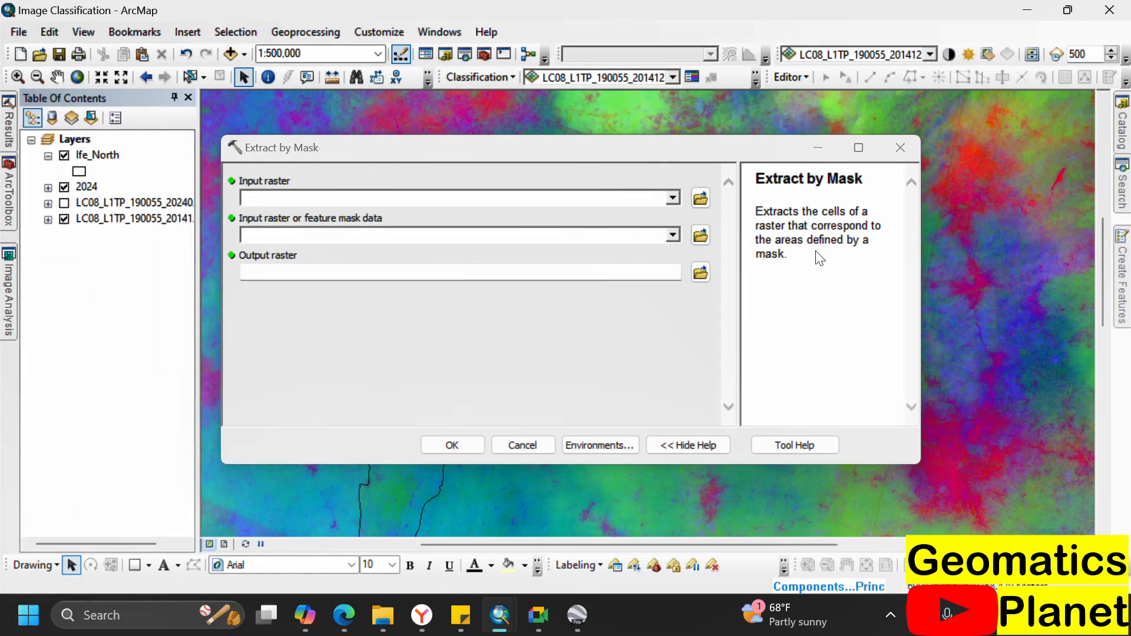
pyautogui.click(672, 199)
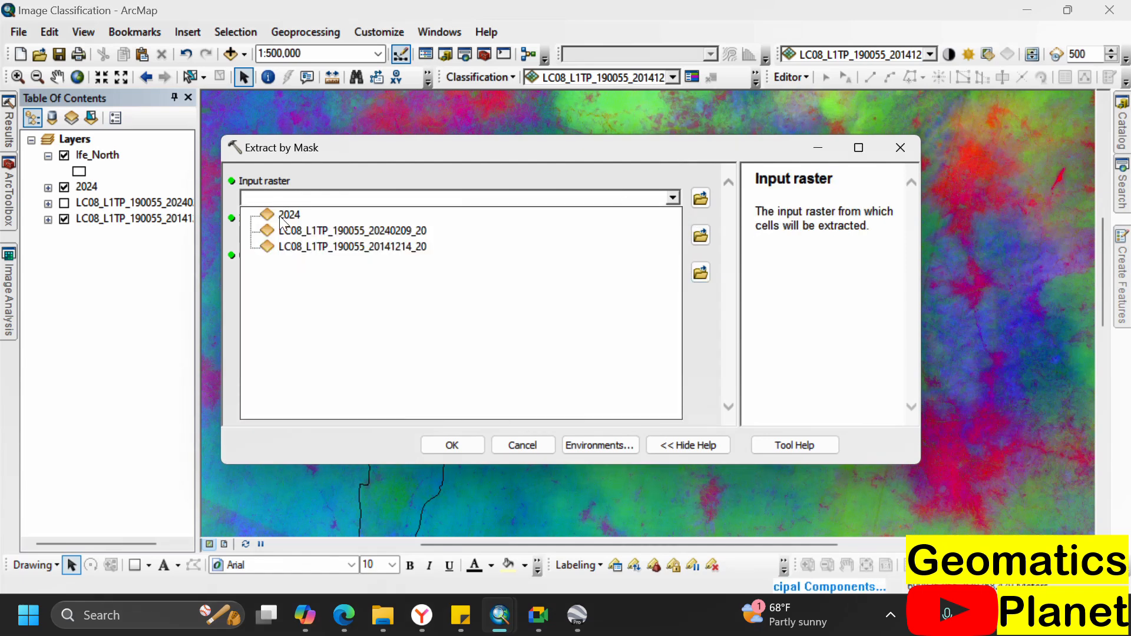
pyautogui.click(289, 215)
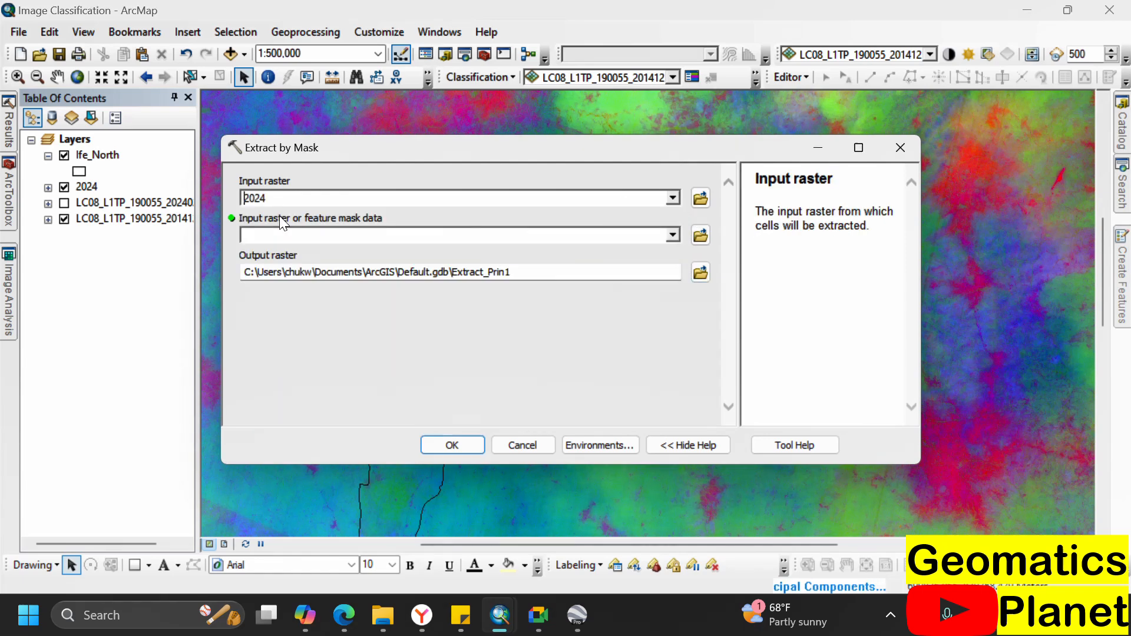
pyautogui.click(676, 238)
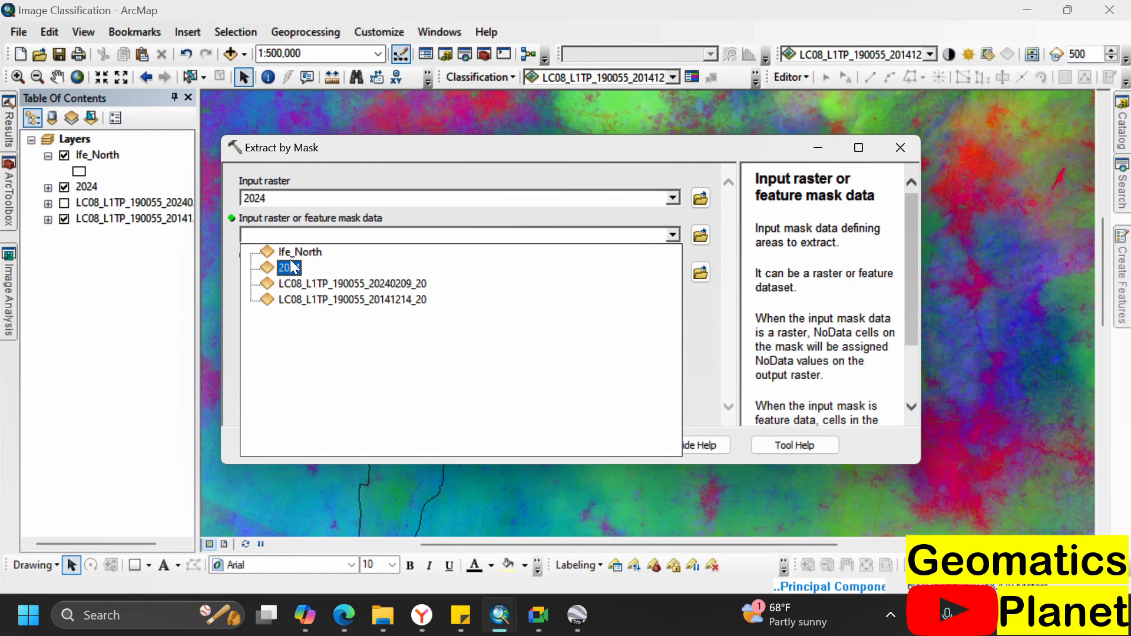
pyautogui.click(712, 284)
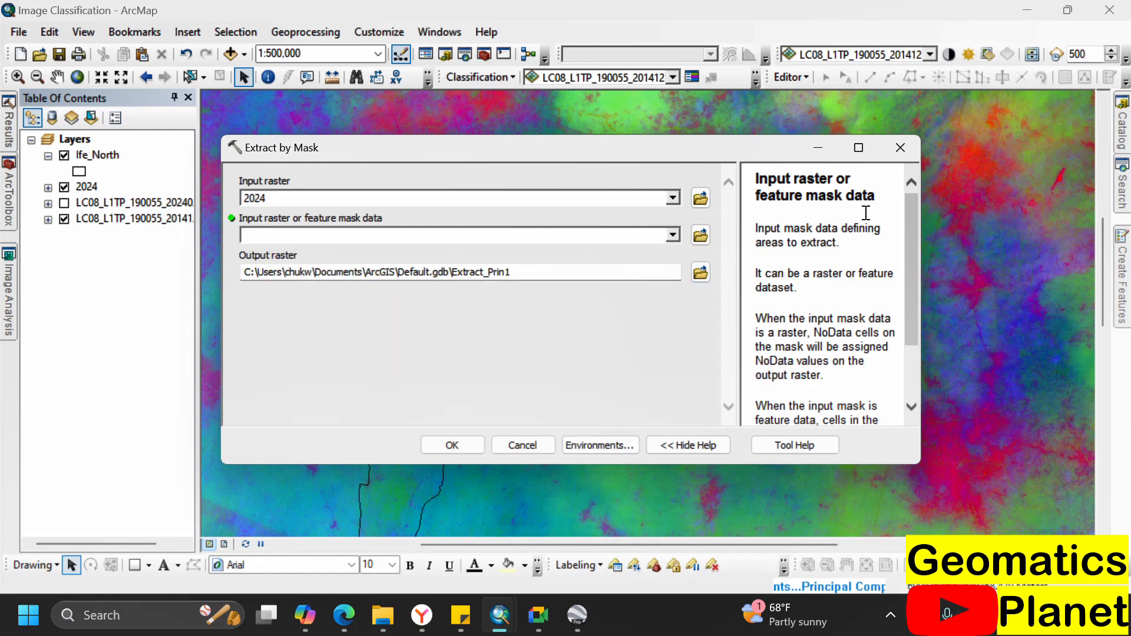
pyautogui.click(900, 147)
# - Open the Clip tool from the Raster Processing toolset of the Data Management Tools
pyautogui.click(3, 223)
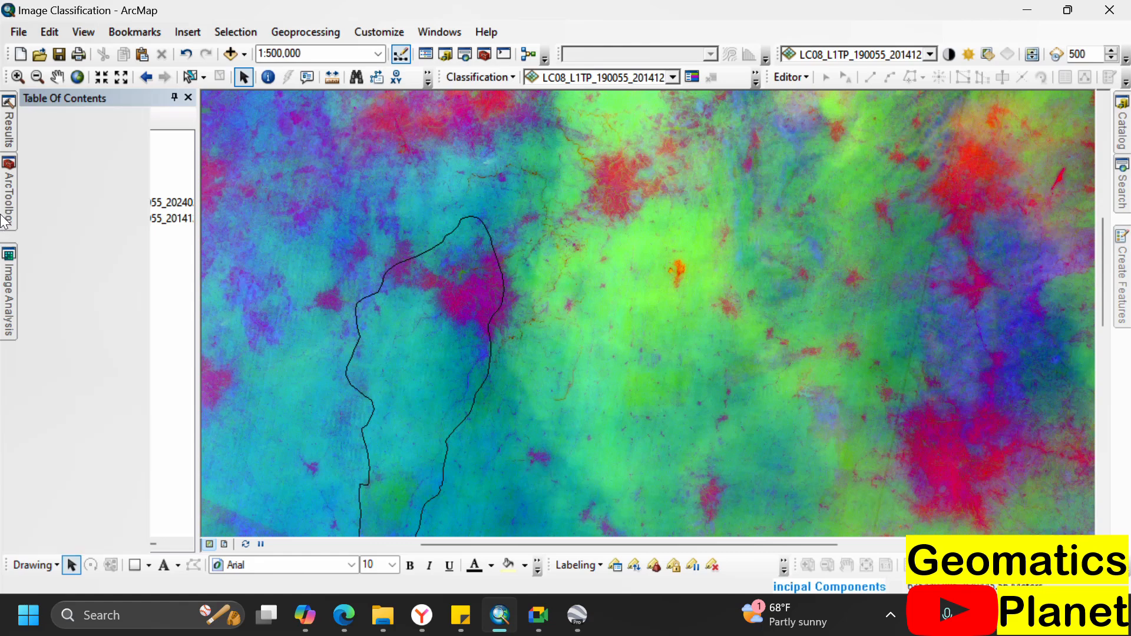
pyautogui.click(49, 339)
pyautogui.click(32, 275)
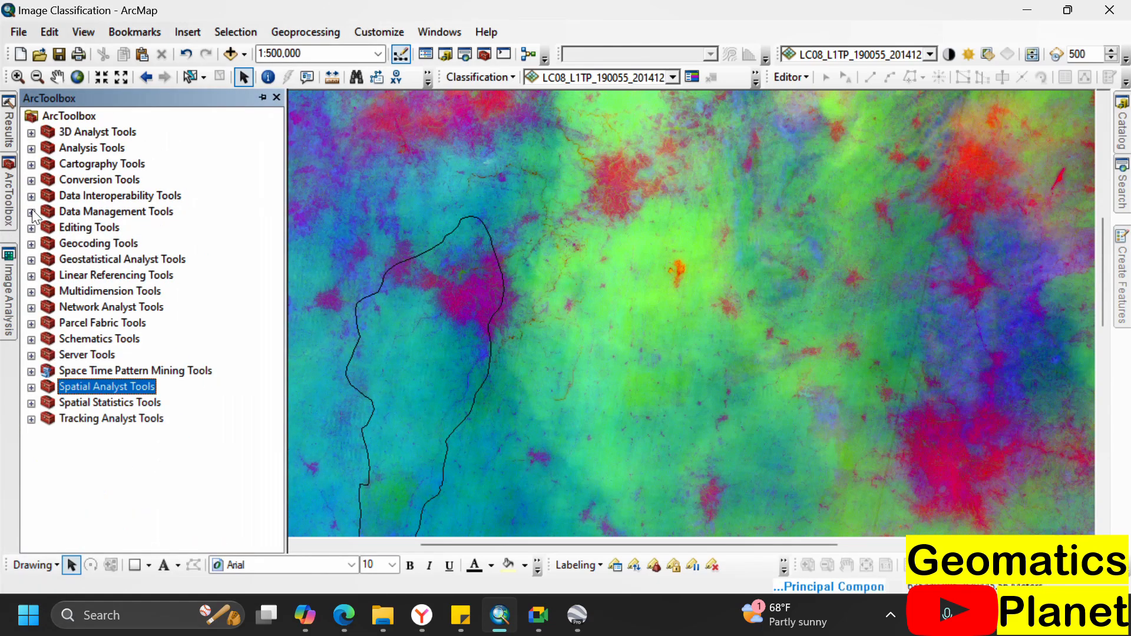
pyautogui.click(31, 212)
pyautogui.scroll(-5, 138, 254)
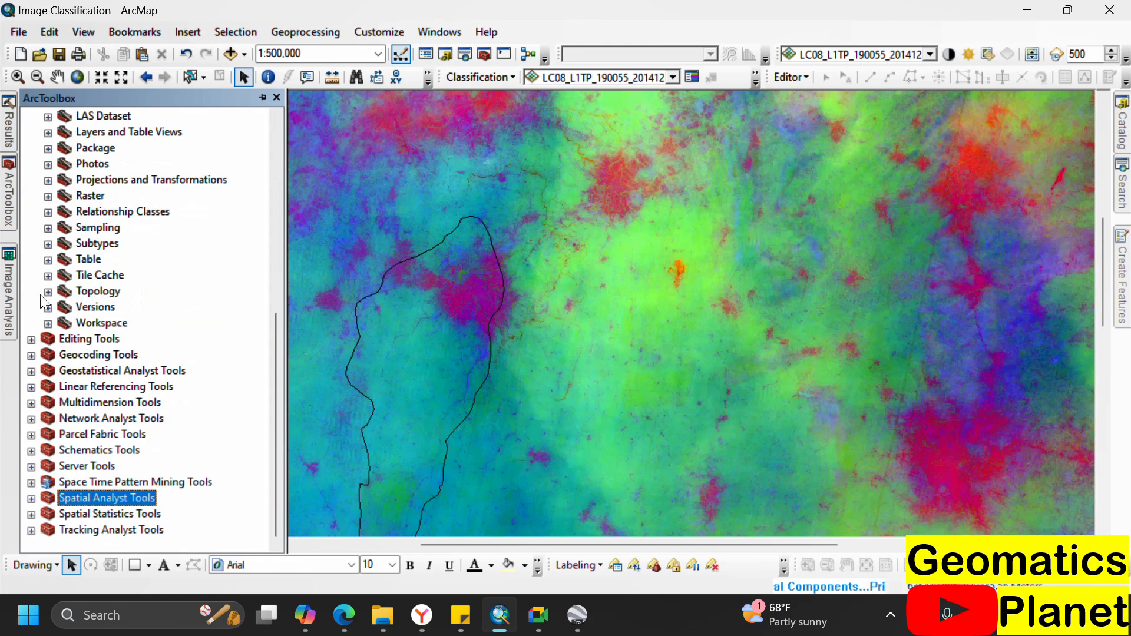
pyautogui.scroll(1, 40, 295)
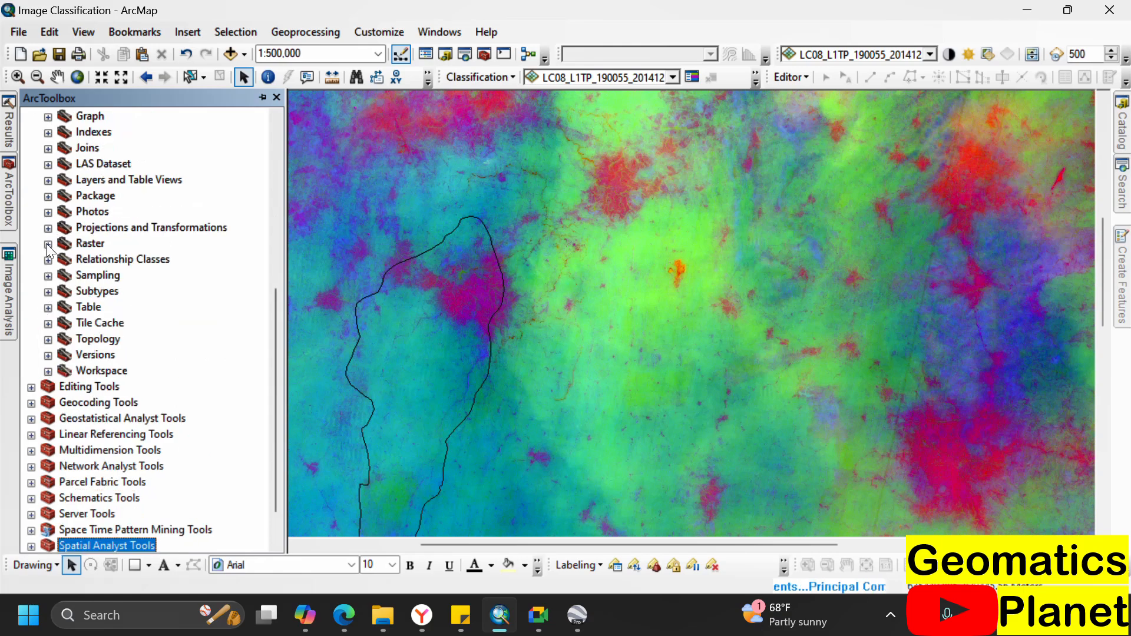
pyautogui.click(48, 244)
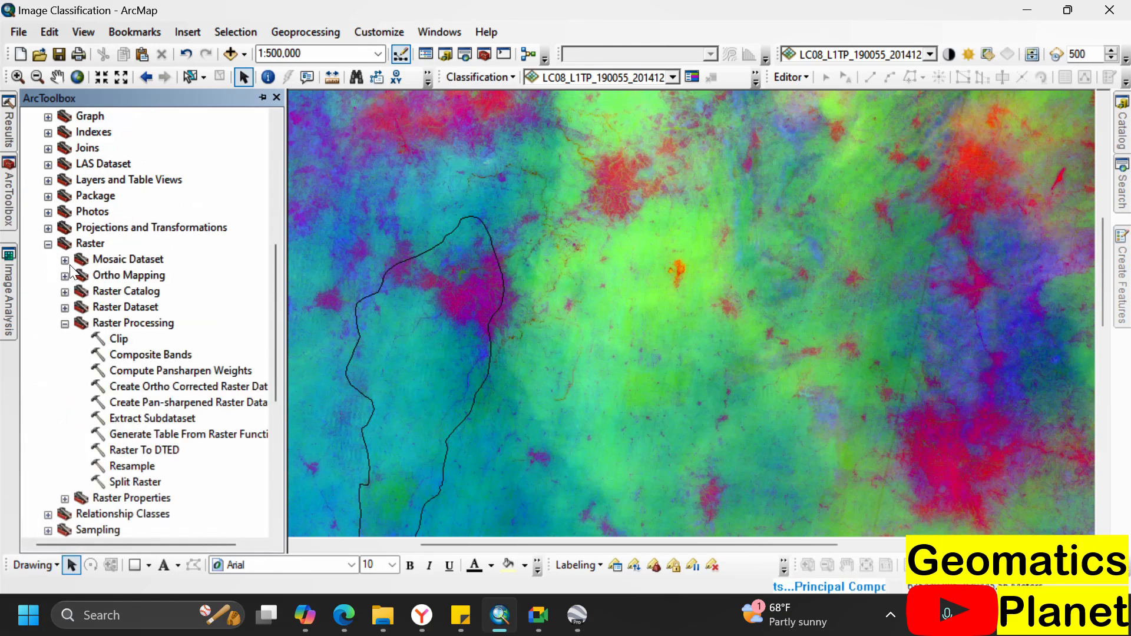
pyautogui.doubleClick(117, 340)
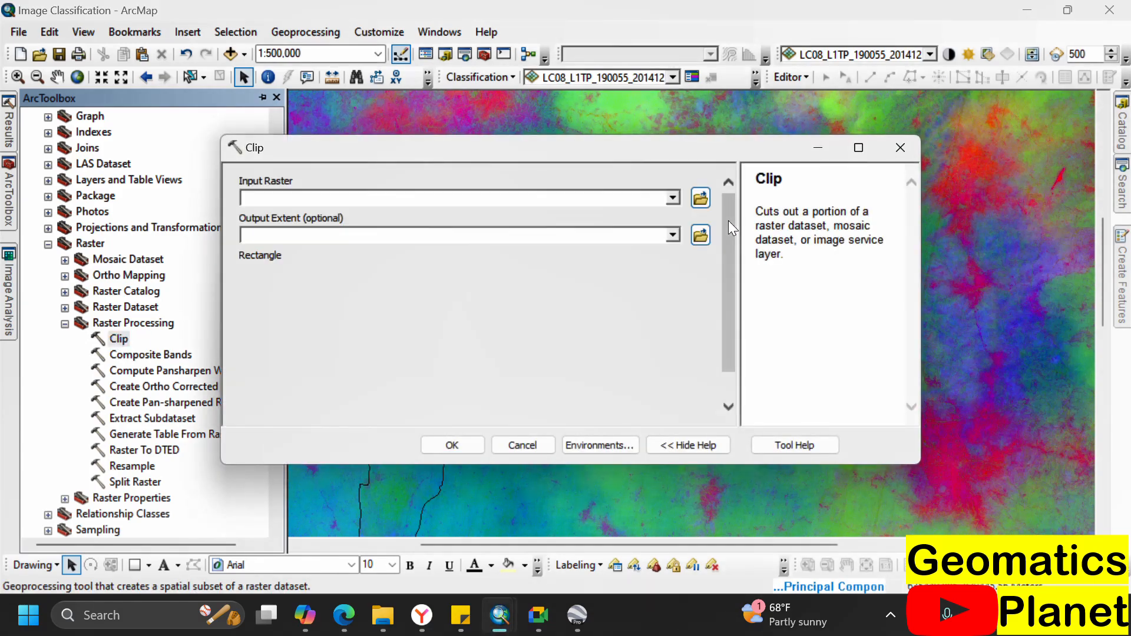
pyautogui.click(672, 198)
pyautogui.click(289, 214)
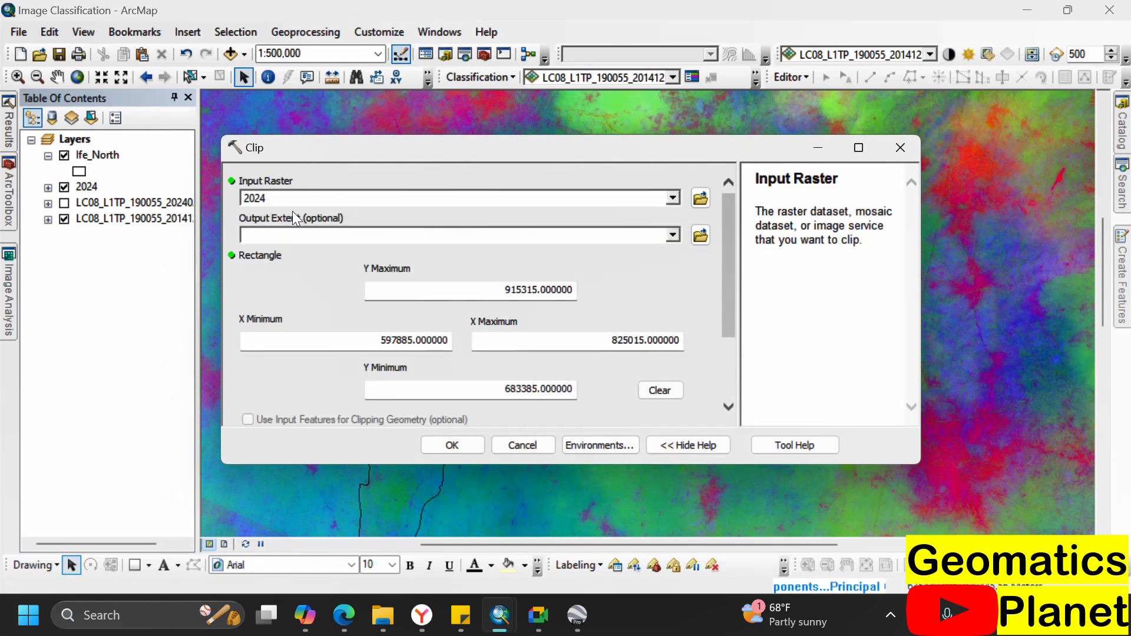
pyautogui.click(674, 233)
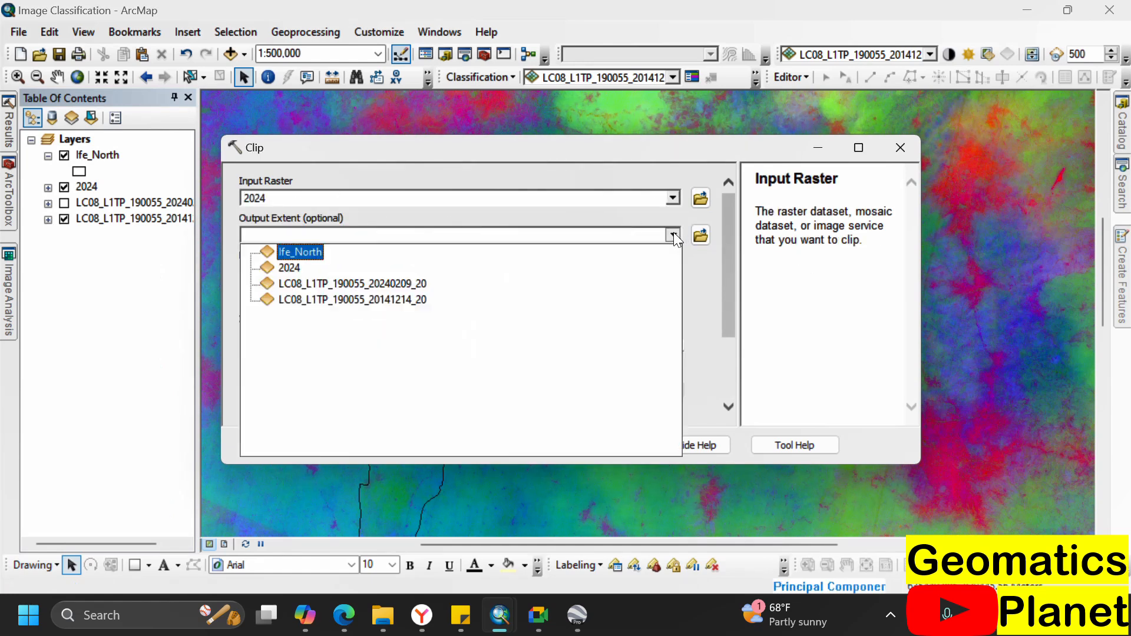
pyautogui.click(292, 252)
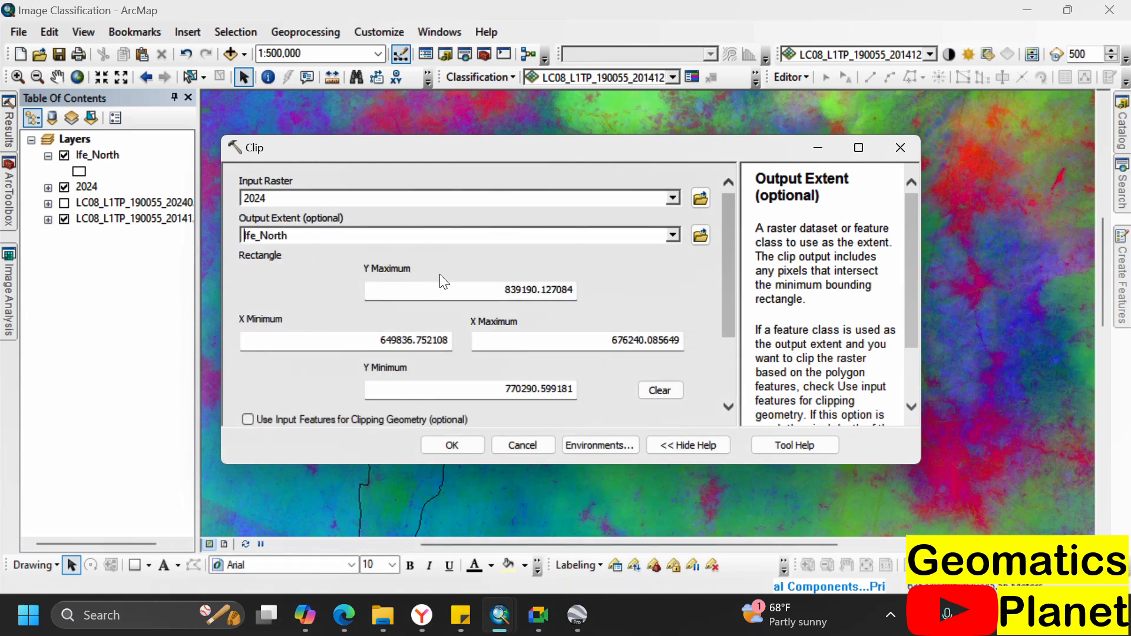
pyautogui.moveTo(729, 241); pyautogui.dragTo(647, 352)
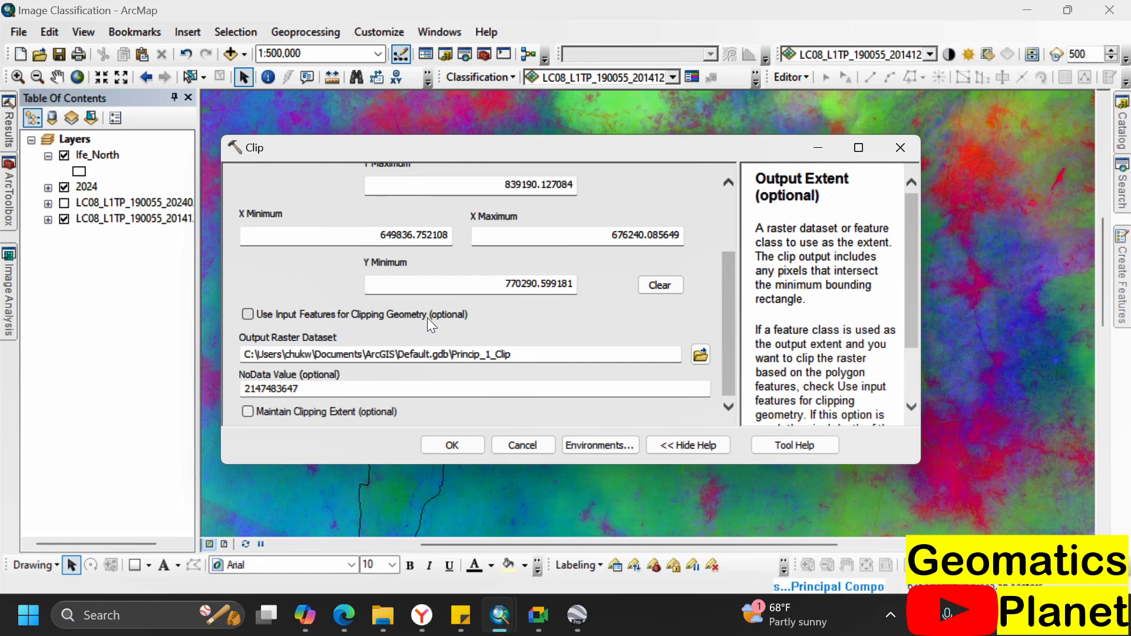
pyautogui.click(366, 317)
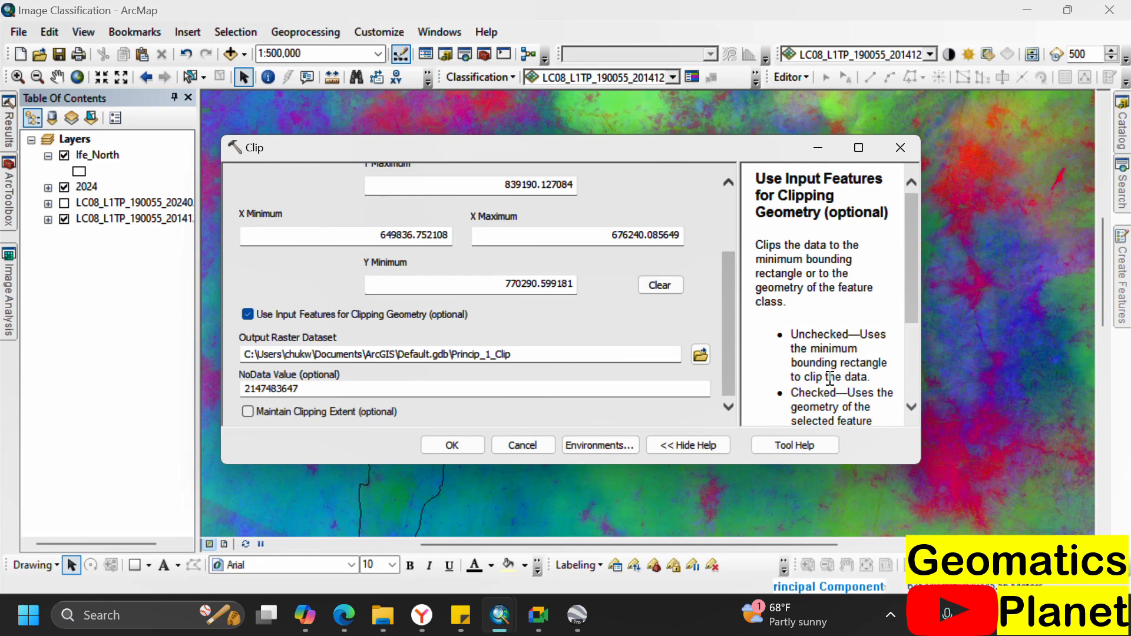
pyautogui.scroll(-2, 837, 374)
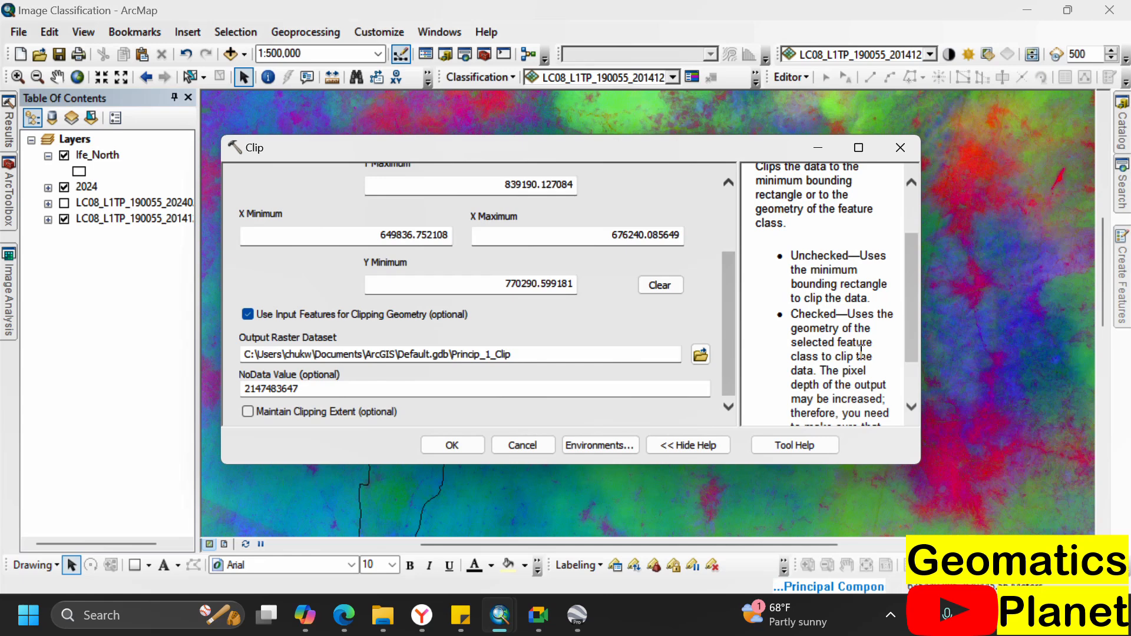
pyautogui.click(332, 312)
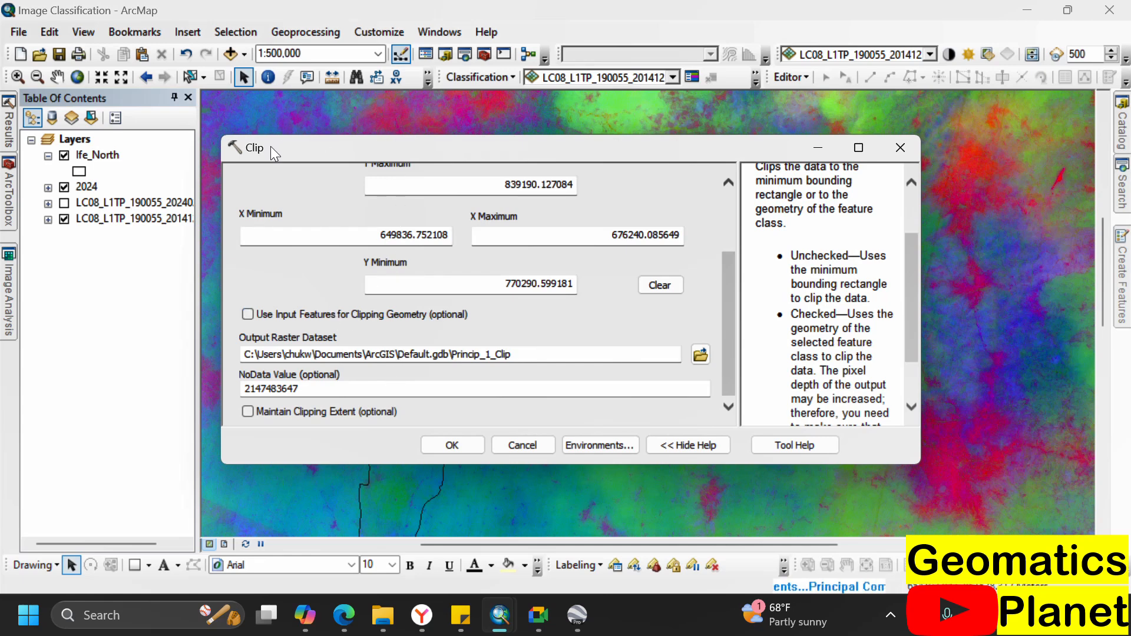
pyautogui.click(295, 321)
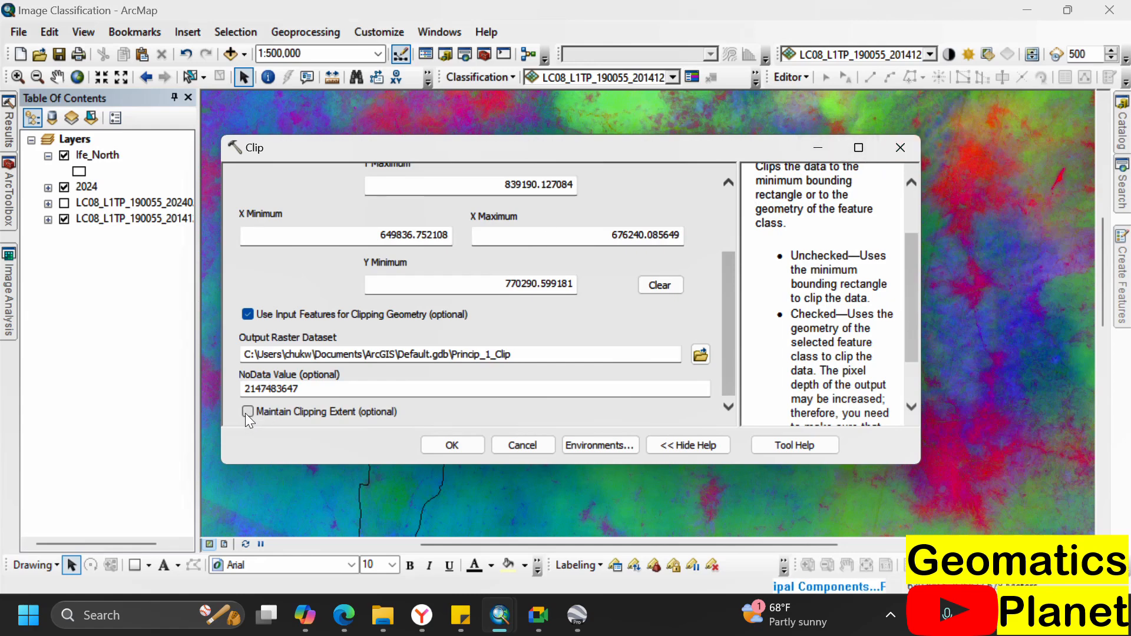
pyautogui.click(898, 149)
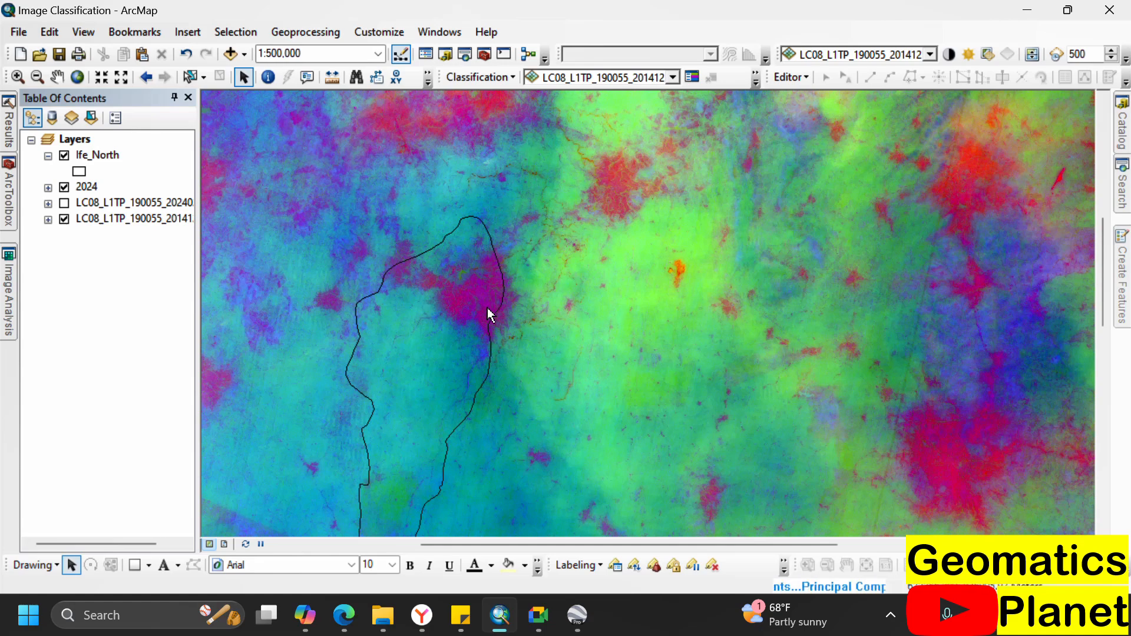
# - Hide the LC08_L1TP_190055_20141214 and 2024 raster layers, leaving only the Ife_North boundary displayed
pyautogui.scroll(2, 489, 312)
pyautogui.scroll(2, 607, 230)
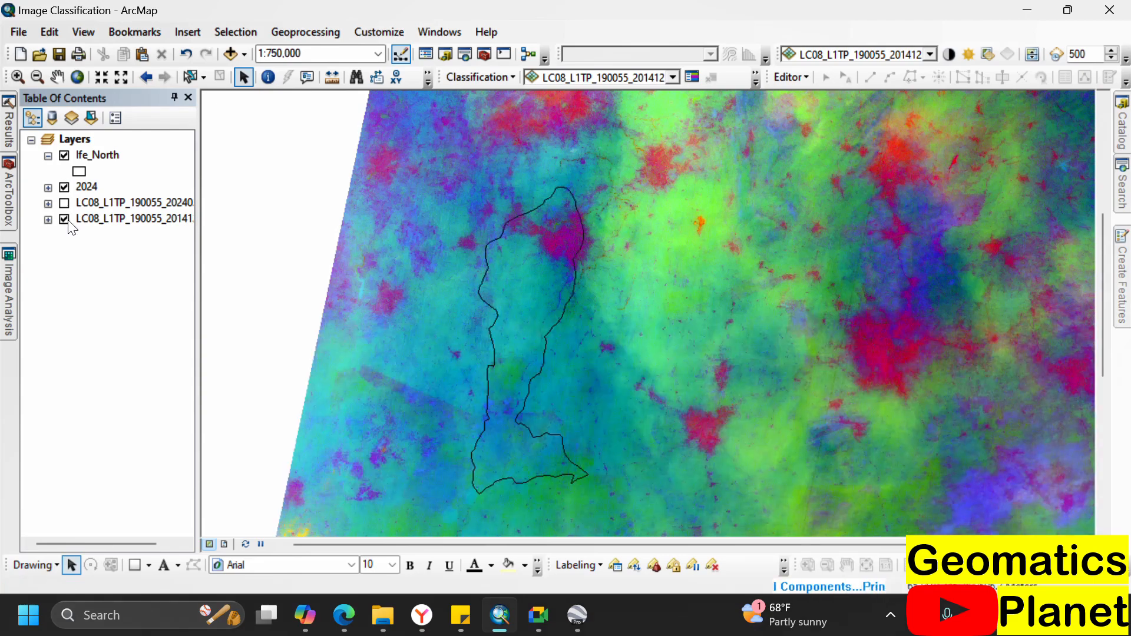
pyautogui.click(66, 221)
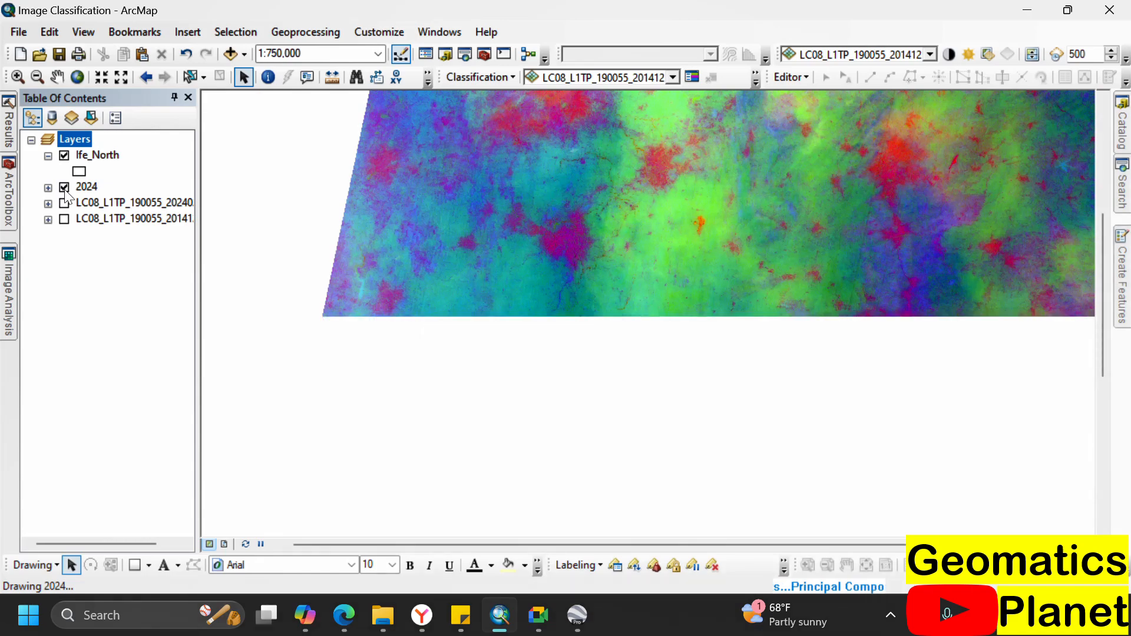
pyautogui.click(66, 189)
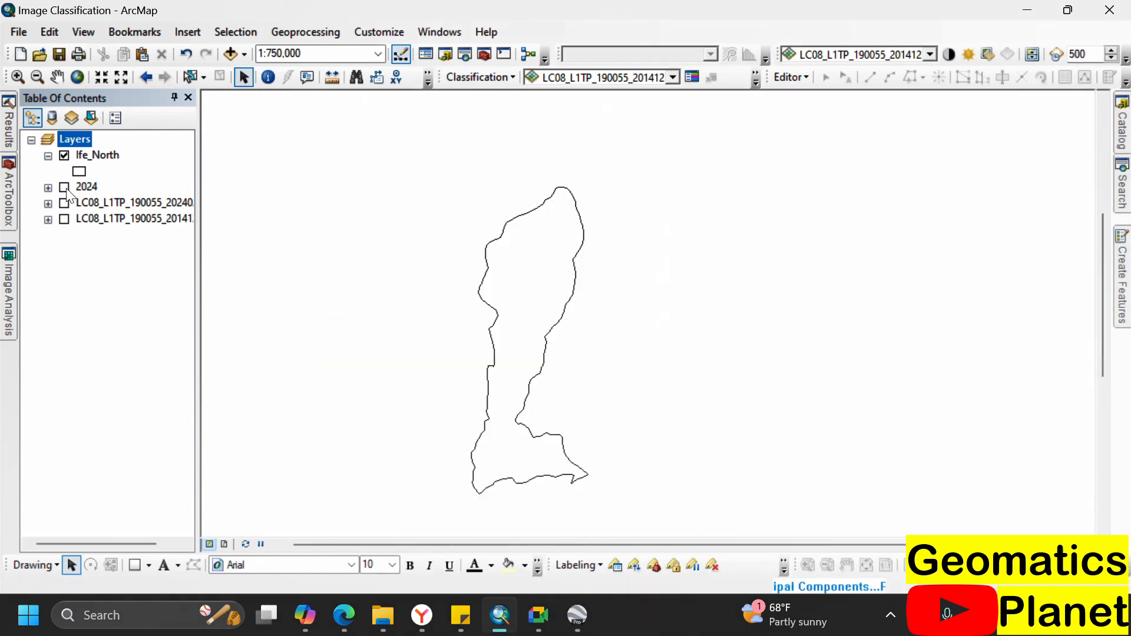
# - Inspect the attribute table of the Ife_North layer and close it
pyautogui.click(104, 155)
pyautogui.rightClick(104, 155)
pyautogui.click(145, 207)
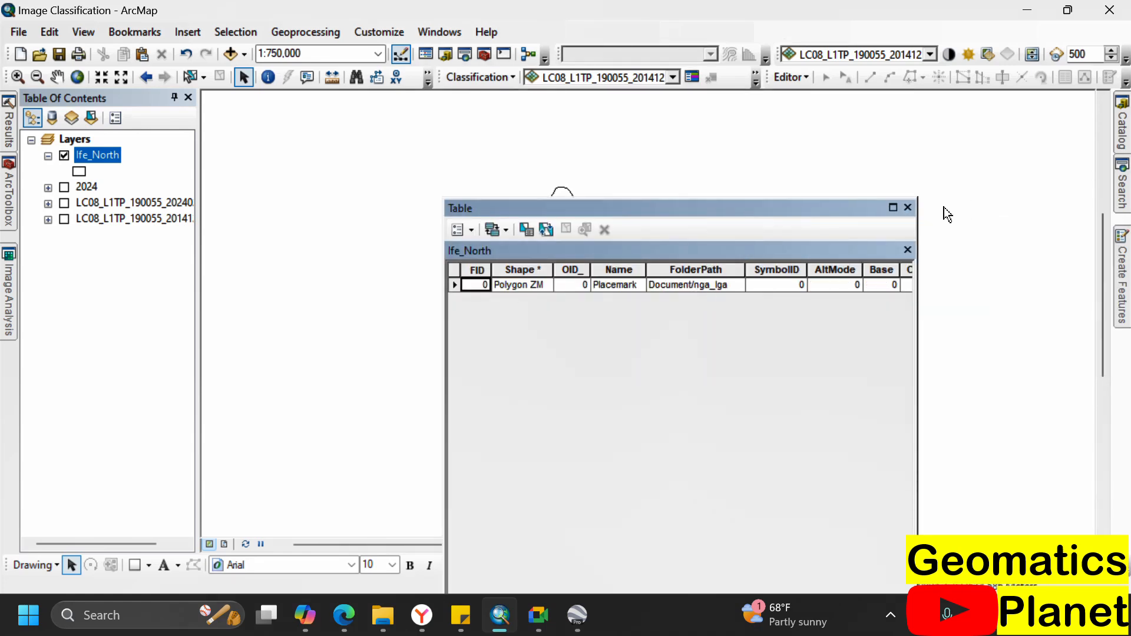
pyautogui.click(907, 208)
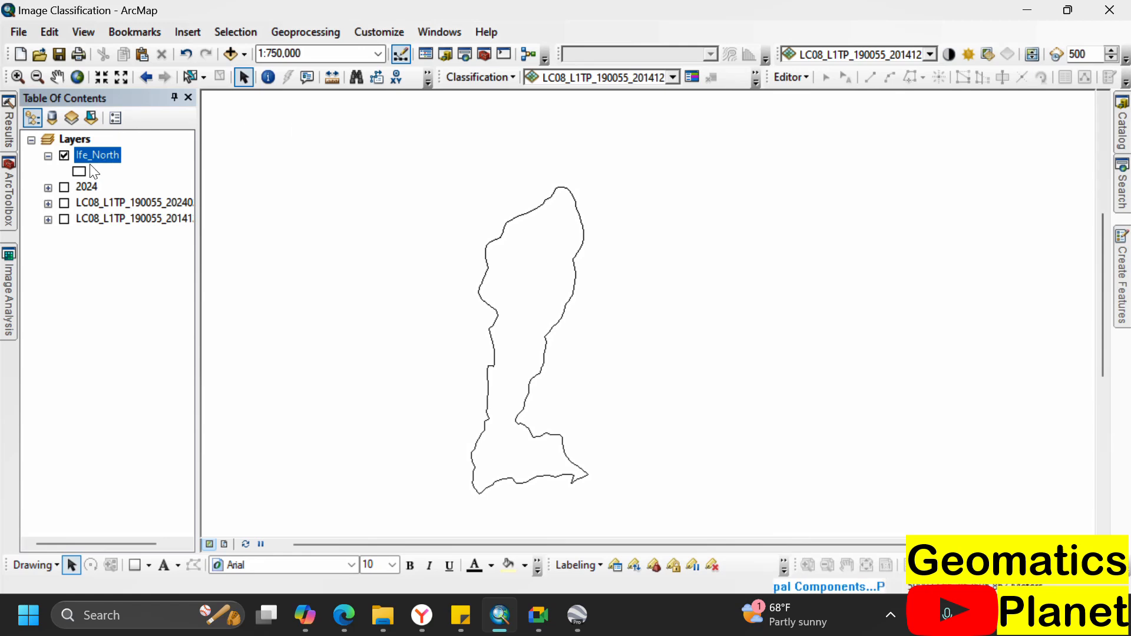
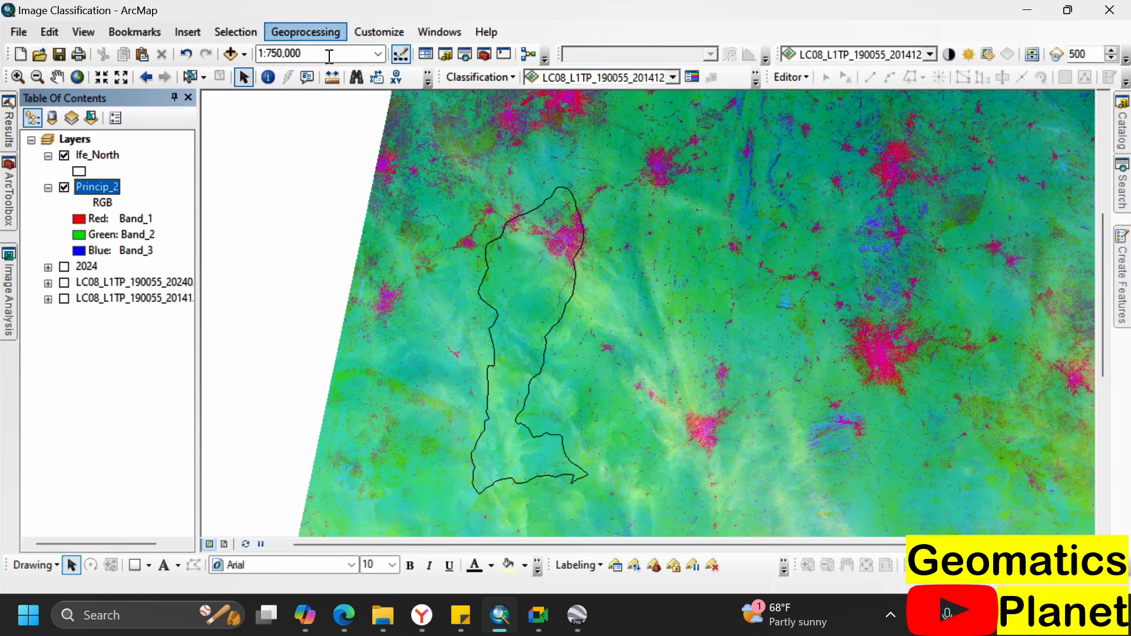
# - Rename the Princip_2 raster layer as 2014
pyautogui.scroll(3, 545, 242)
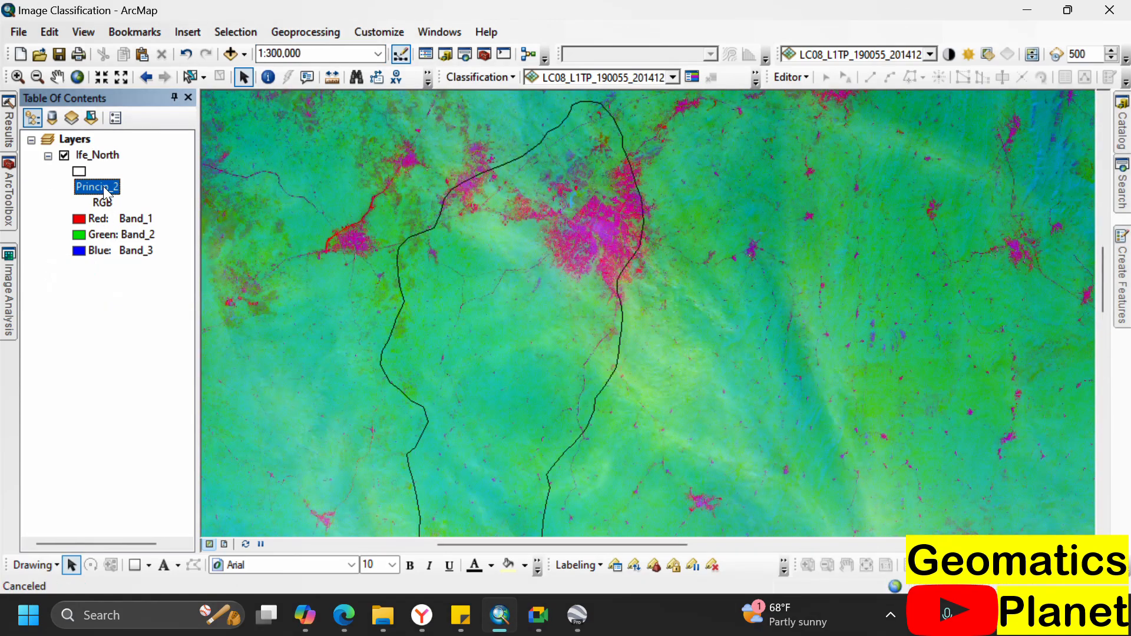
pyautogui.click(106, 188)
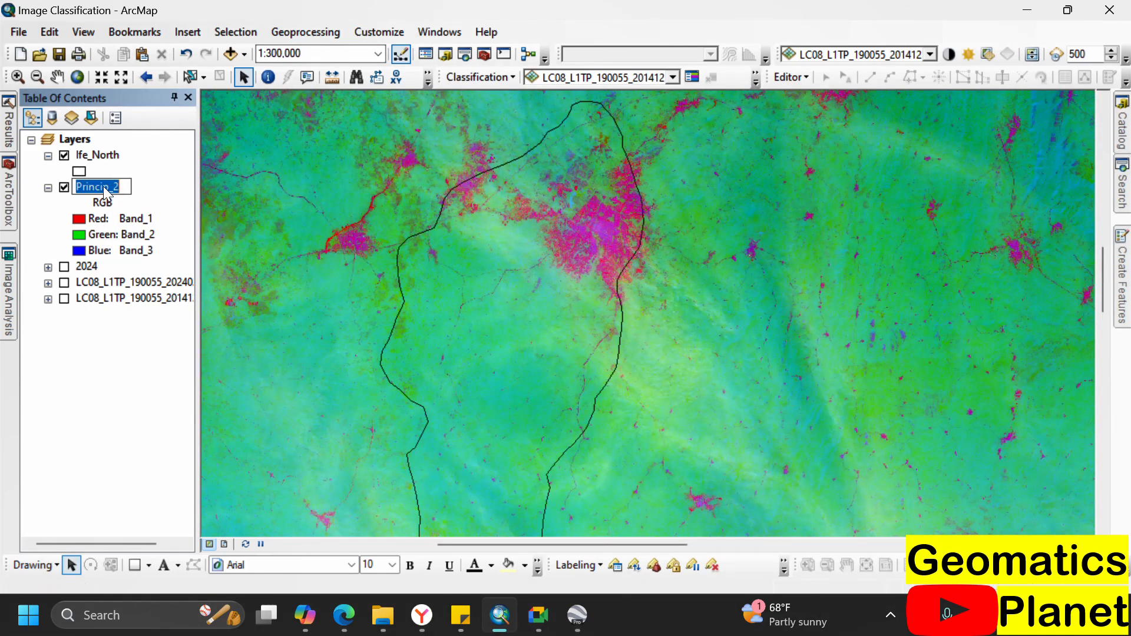
pyautogui.write('2014')
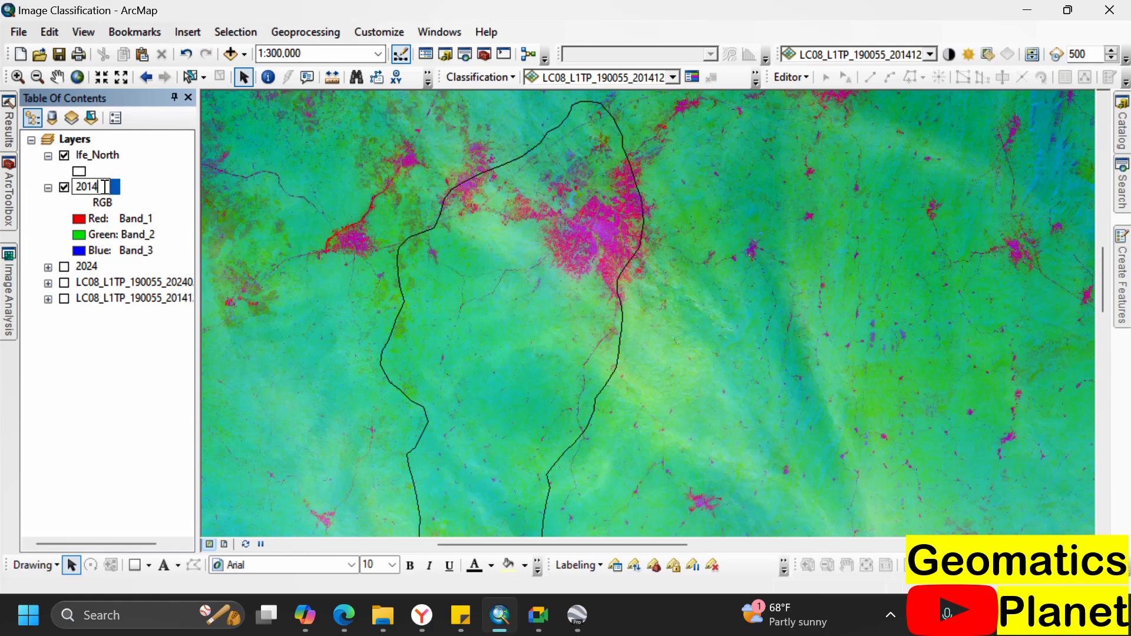
pyautogui.press('Return')
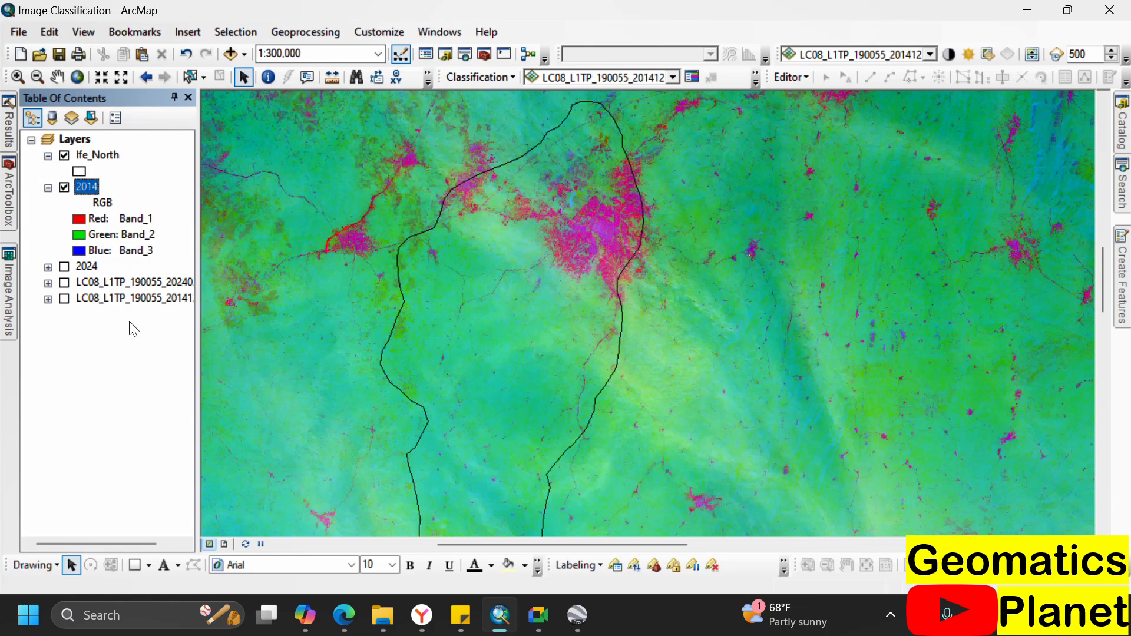
# - Set up the Clip tool with 2014 as the input raster and Ife_North as the output extent
pyautogui.click(10, 211)
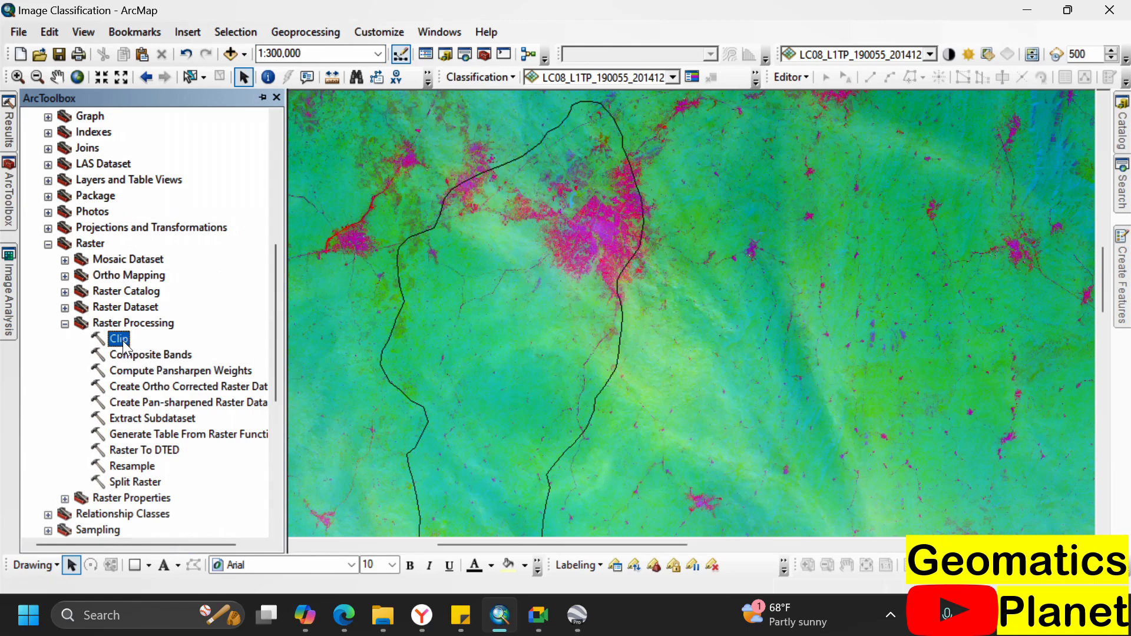
pyautogui.doubleClick(119, 339)
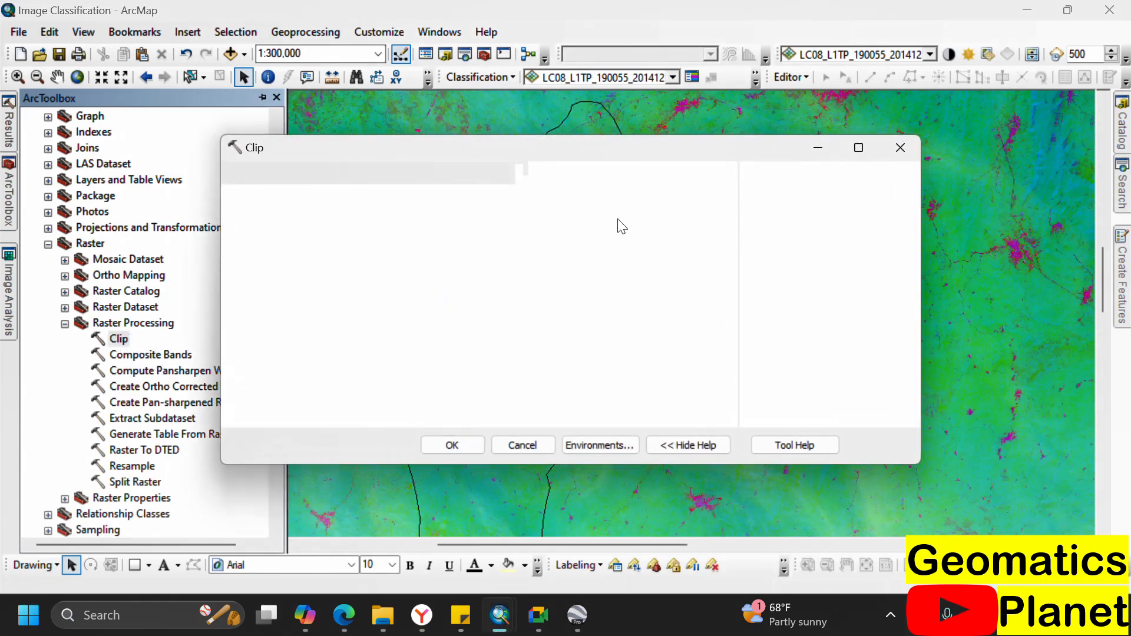
pyautogui.click(674, 197)
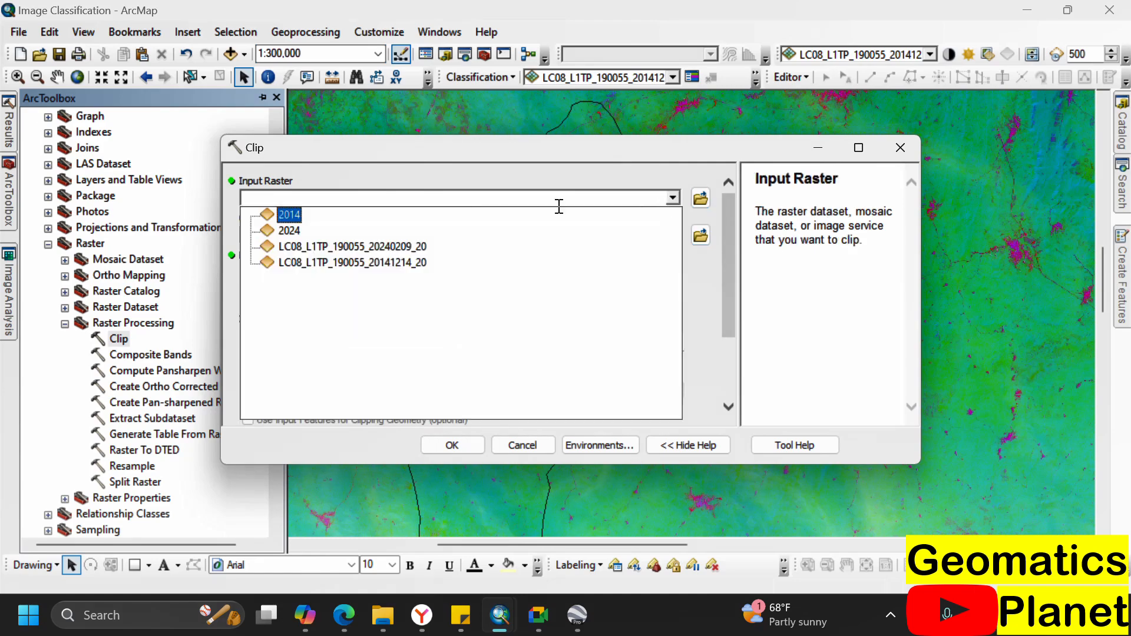
pyautogui.click(289, 216)
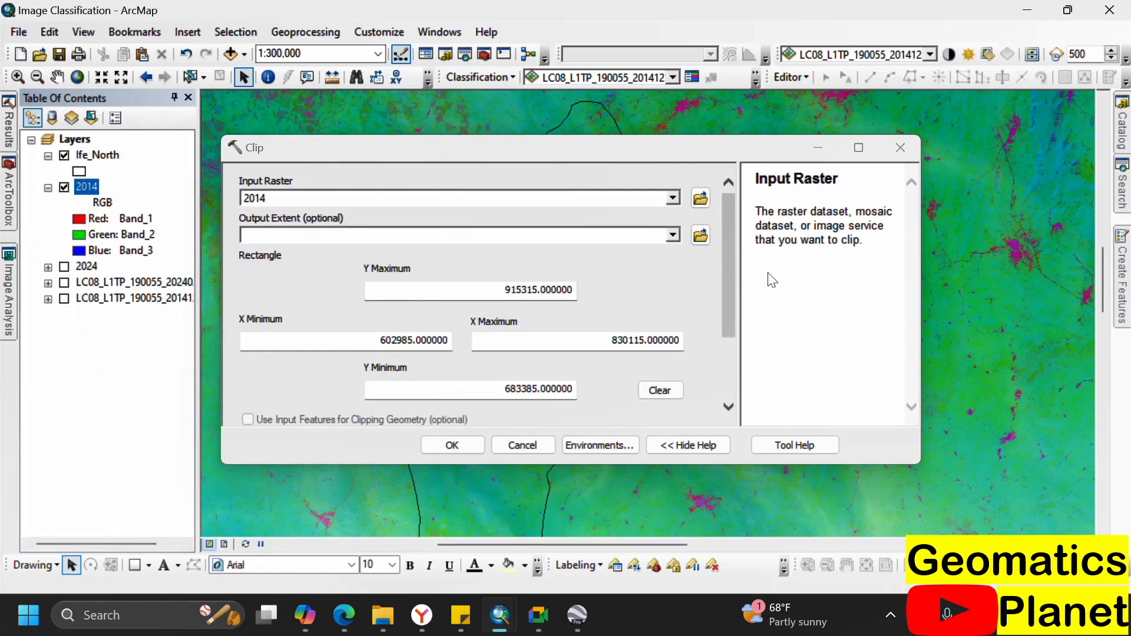
pyautogui.click(673, 235)
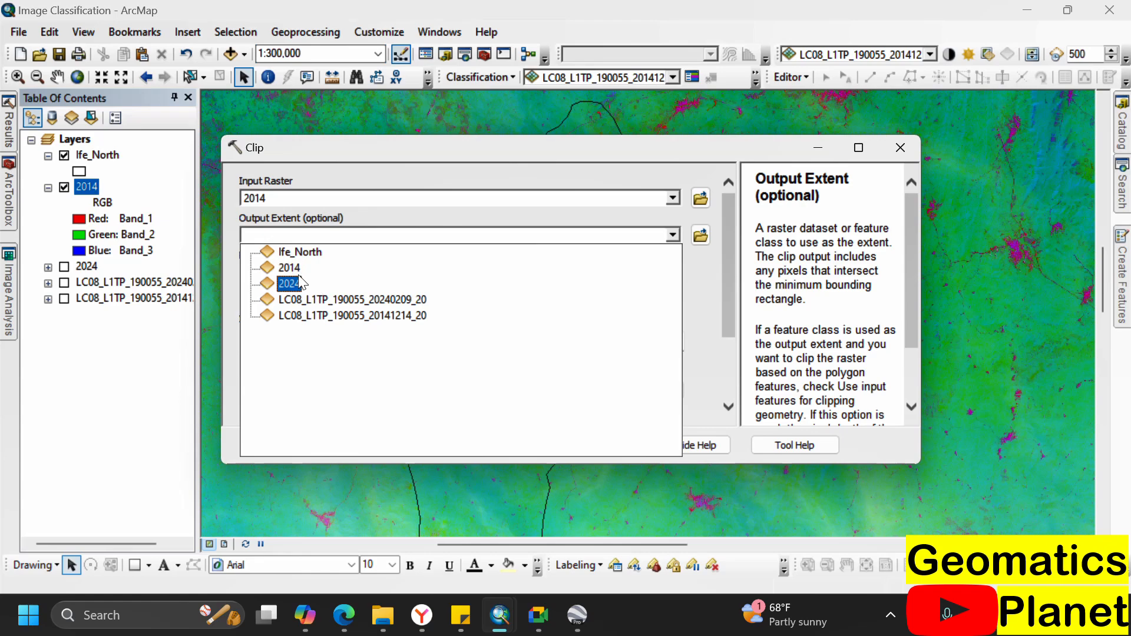
pyautogui.click(299, 252)
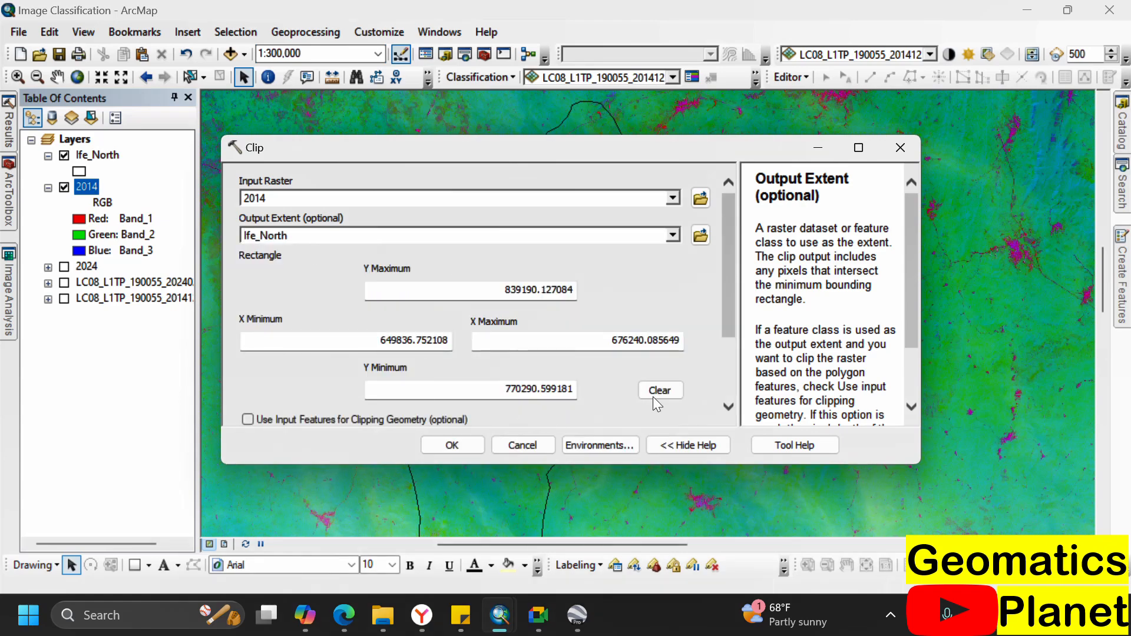
# - Try to run the clip with input features as clipping geometry and the clipping extent maintained, naming the output Princip_2014_Clip
pyautogui.moveTo(730, 273); pyautogui.dragTo(303, 344)
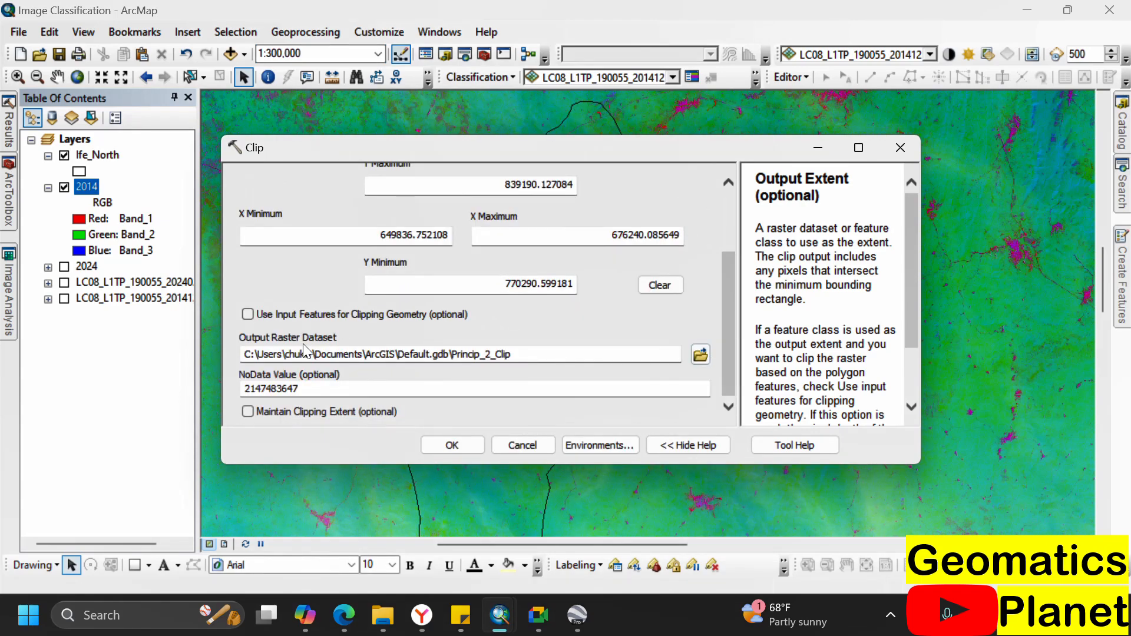
pyautogui.click(299, 316)
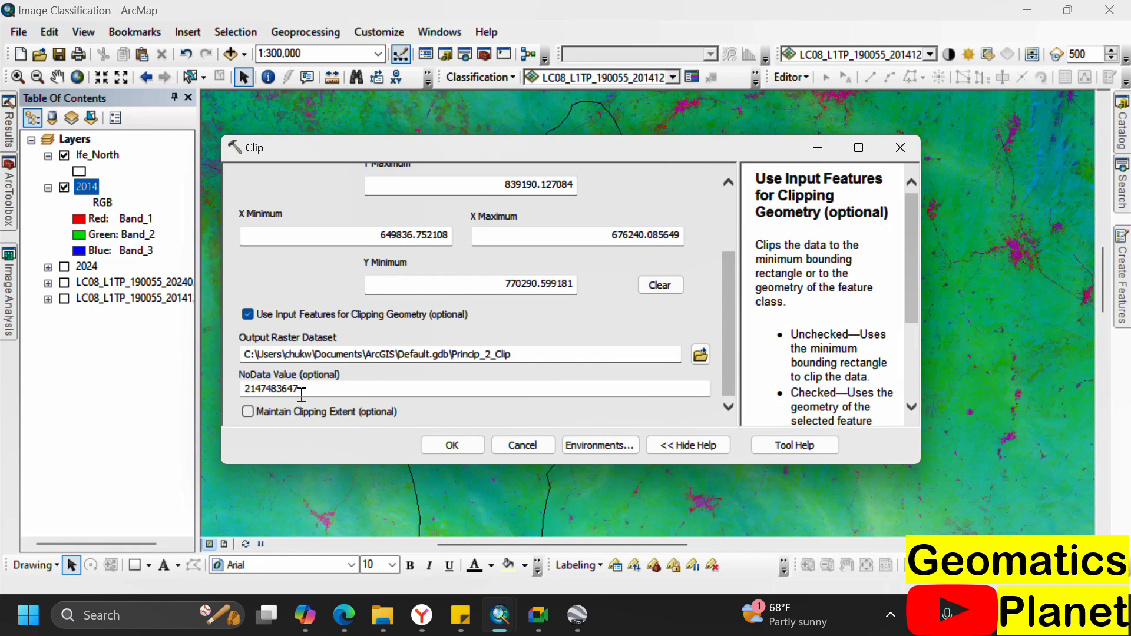
pyautogui.click(285, 413)
pyautogui.click(591, 355)
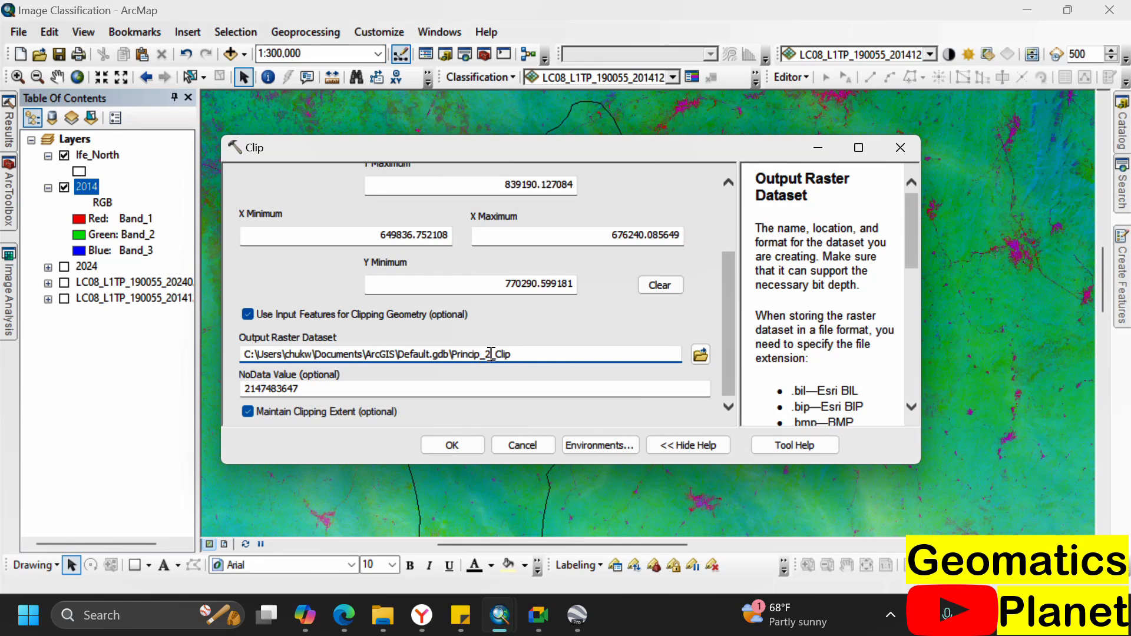
pyautogui.write('014')
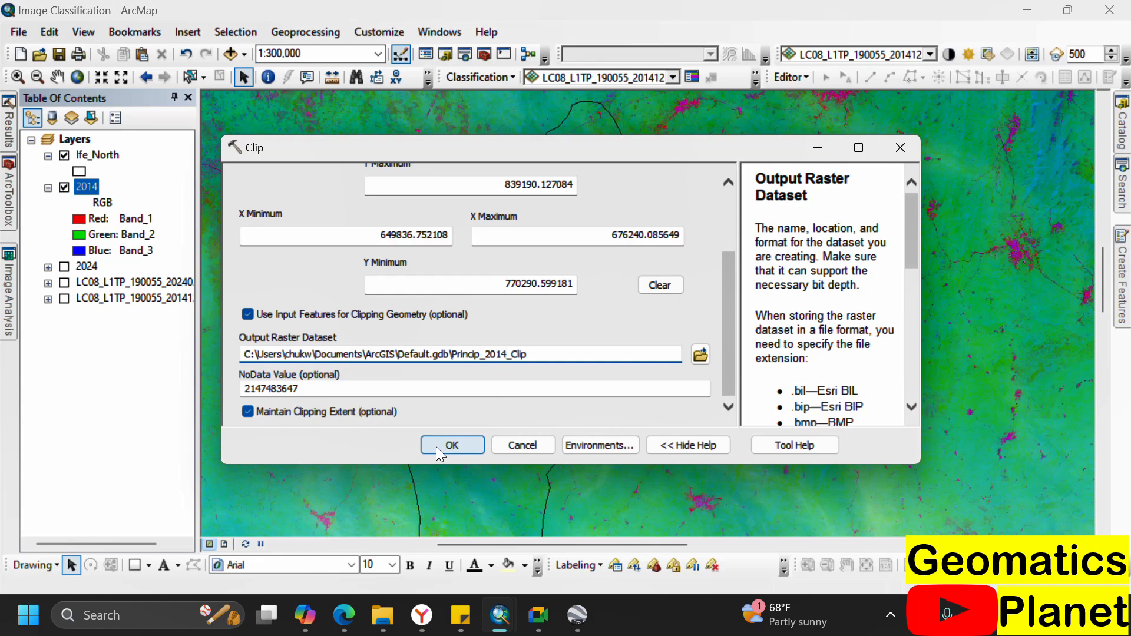
pyautogui.click(436, 446)
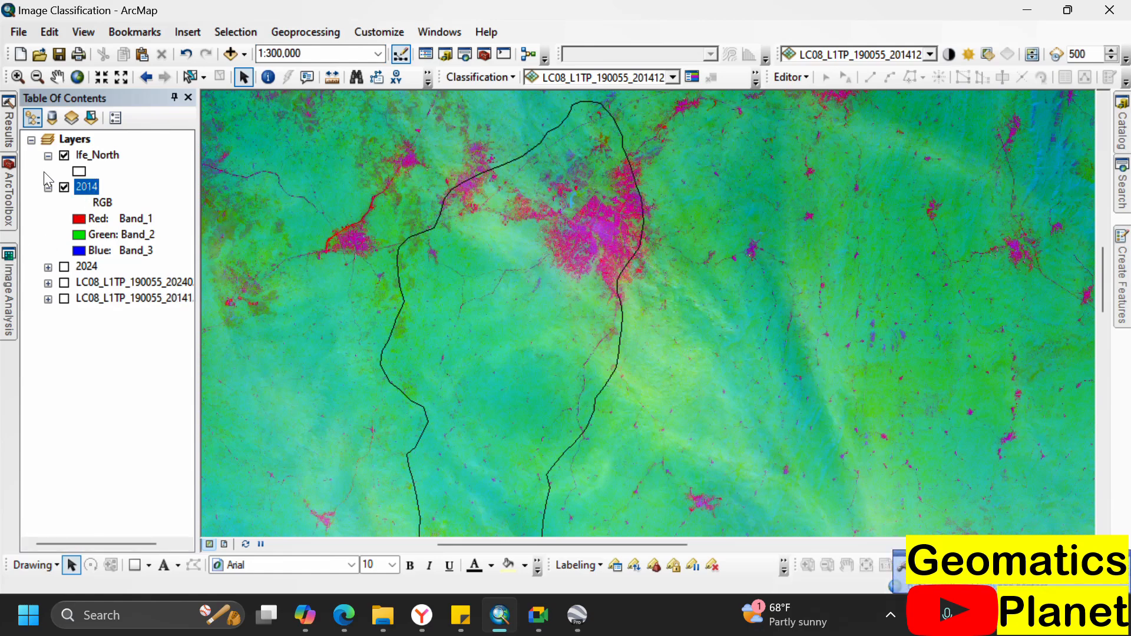
# - Try to clip the 2014 raster to Ife_North again with clipping geometry and maintained extent, keeping the default output name
pyautogui.click(13, 188)
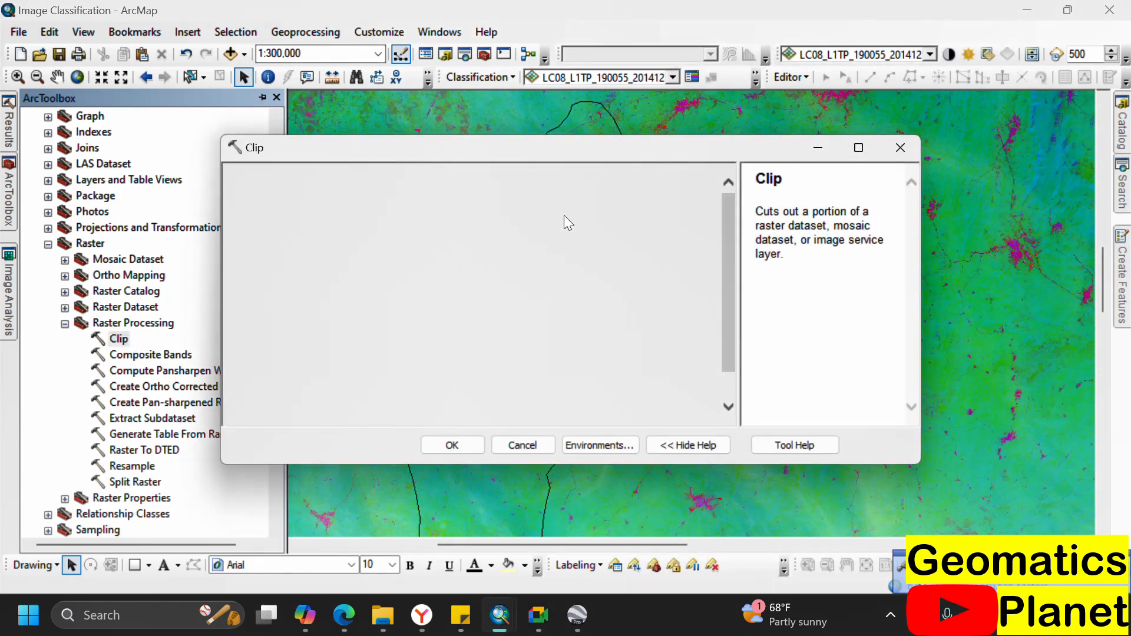
pyautogui.click(673, 198)
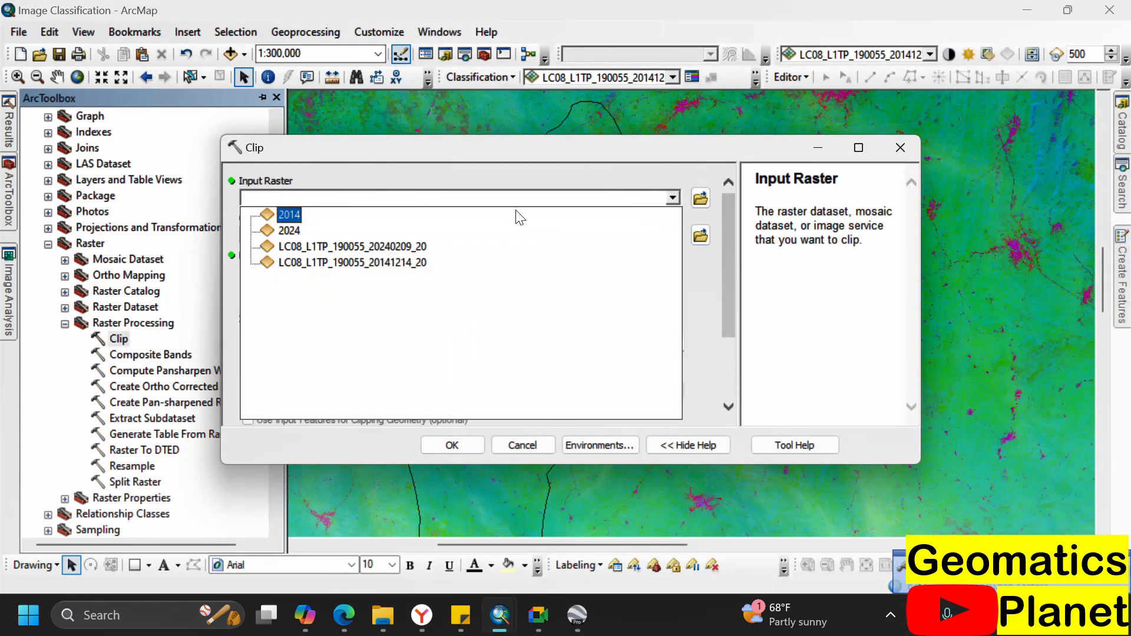
pyautogui.click(288, 215)
pyautogui.click(672, 235)
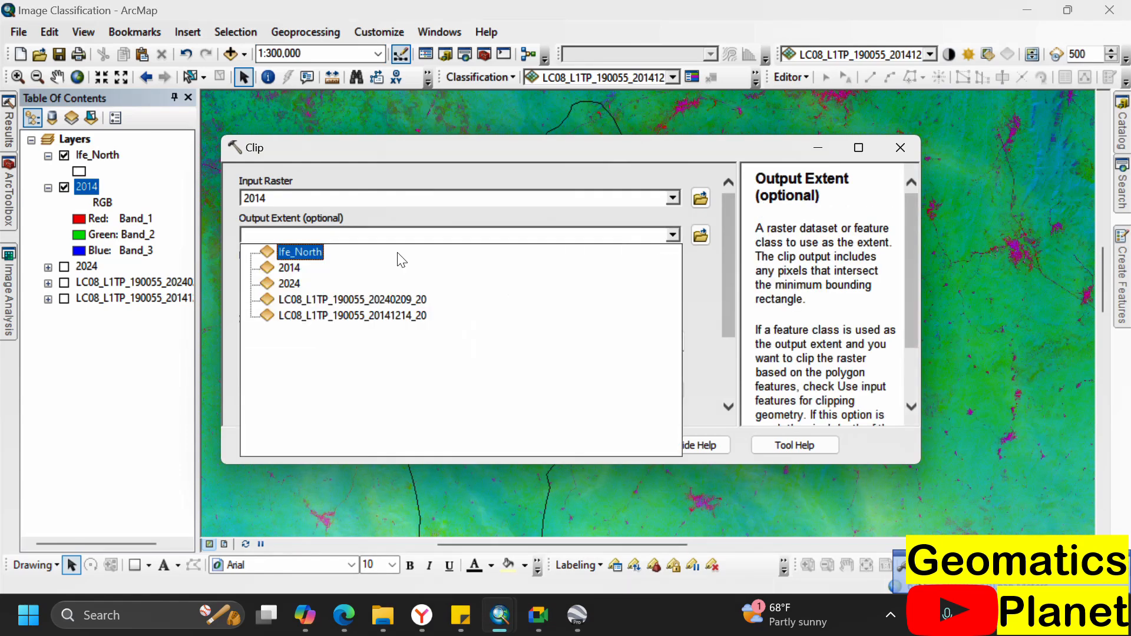
pyautogui.click(304, 255)
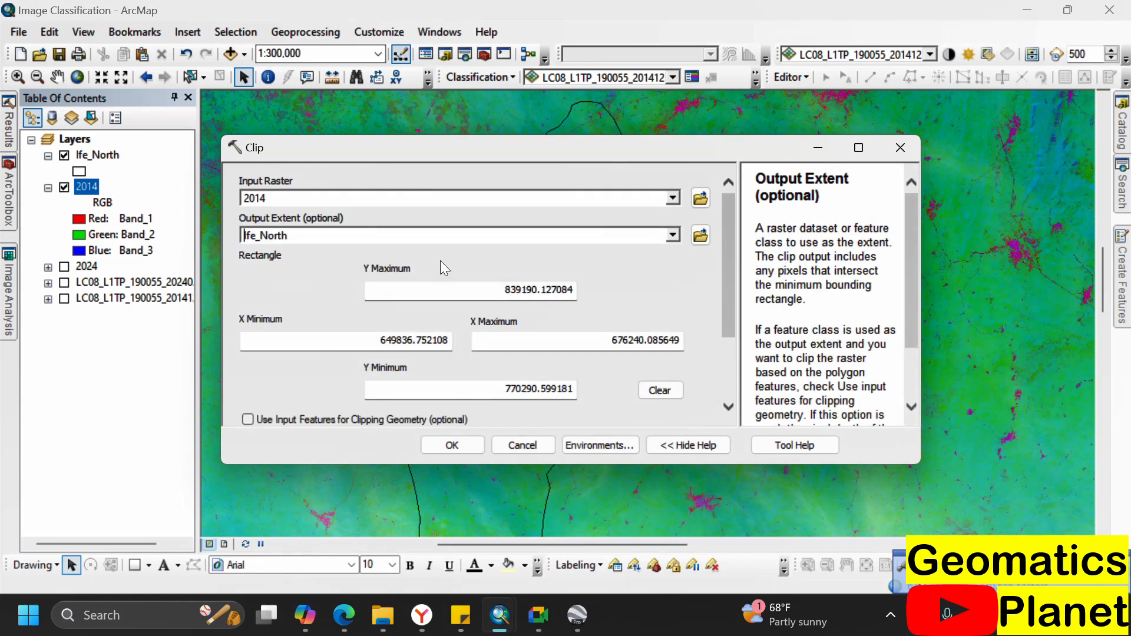
pyautogui.moveTo(730, 307); pyautogui.dragTo(729, 390)
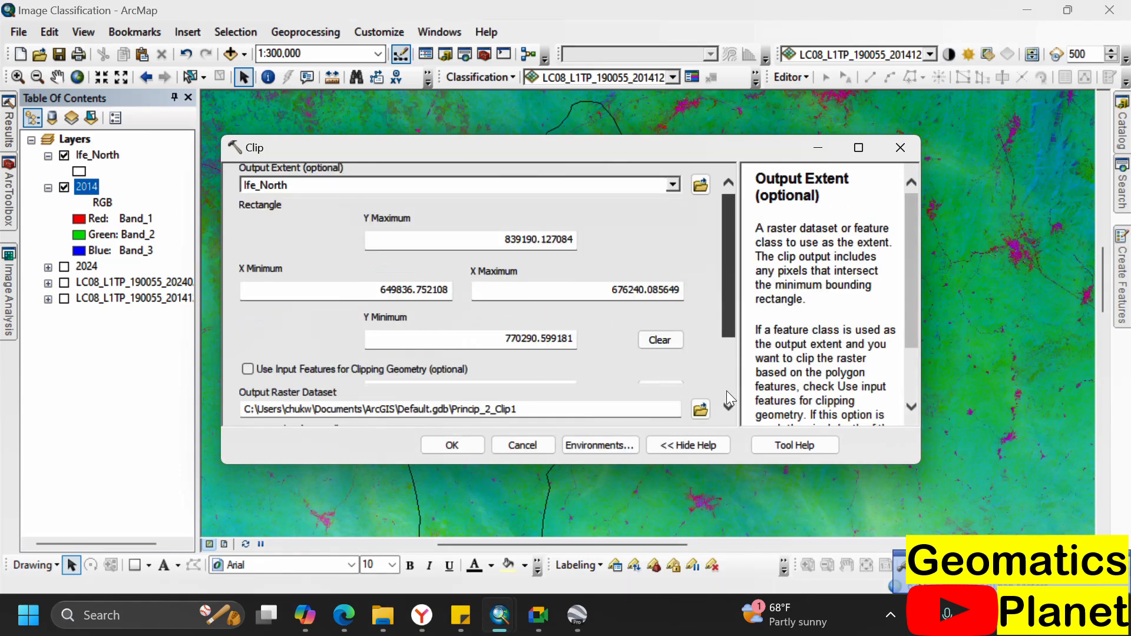
pyautogui.click(304, 315)
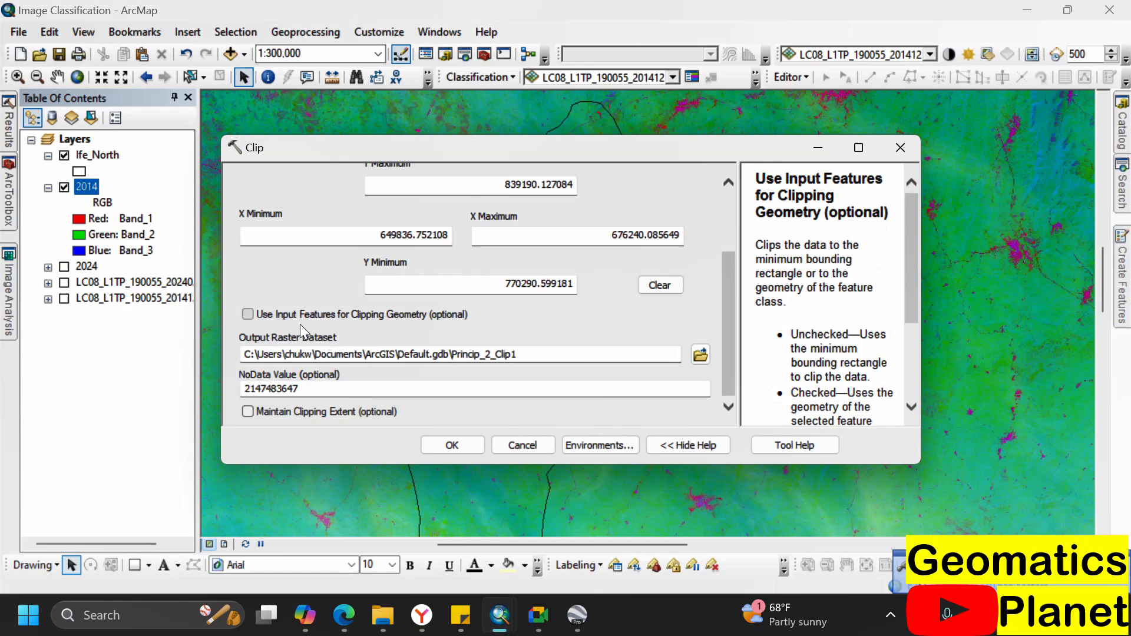
pyautogui.click(330, 411)
pyautogui.click(446, 446)
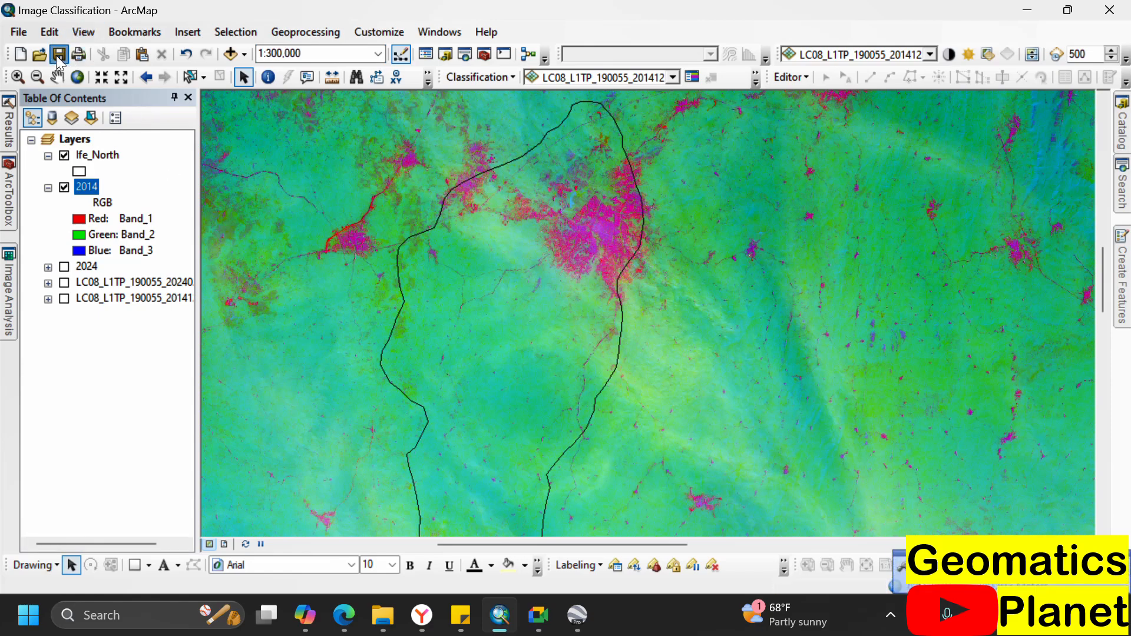
# - Rename the 2014 raster layer as Y2014
pyautogui.click(88, 187)
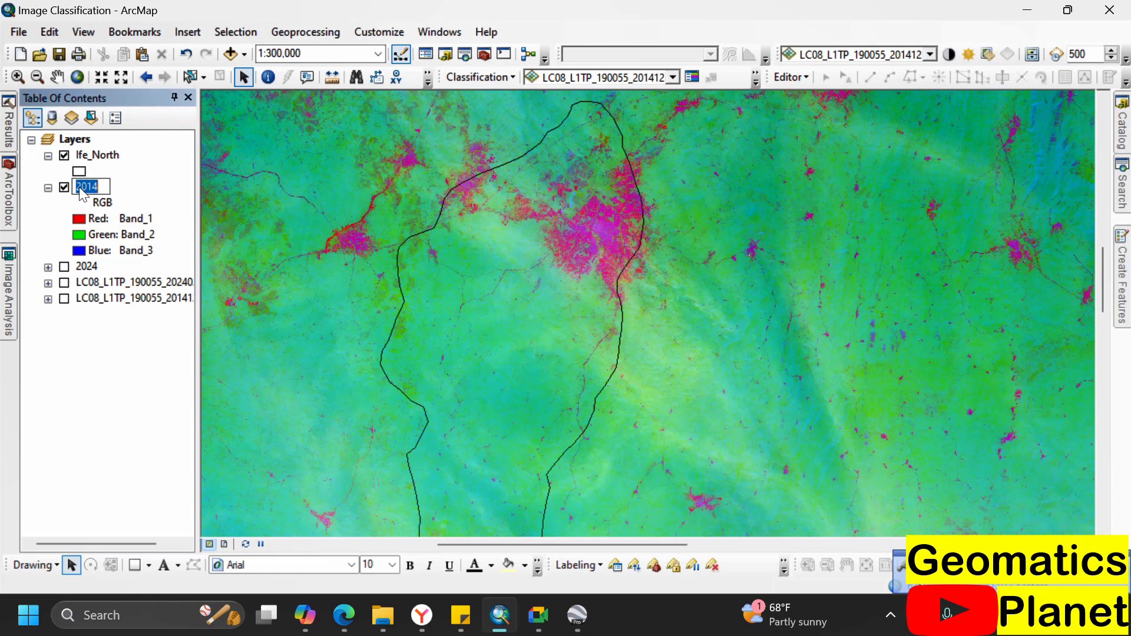
pyautogui.click(79, 186)
pyautogui.write('Y')
pyautogui.press('Return')
# - Try to clip the Y2014 raster to Ife_North, using input features for clipping geometry and maintaining the clipping extent
pyautogui.moveTo(9, 195)
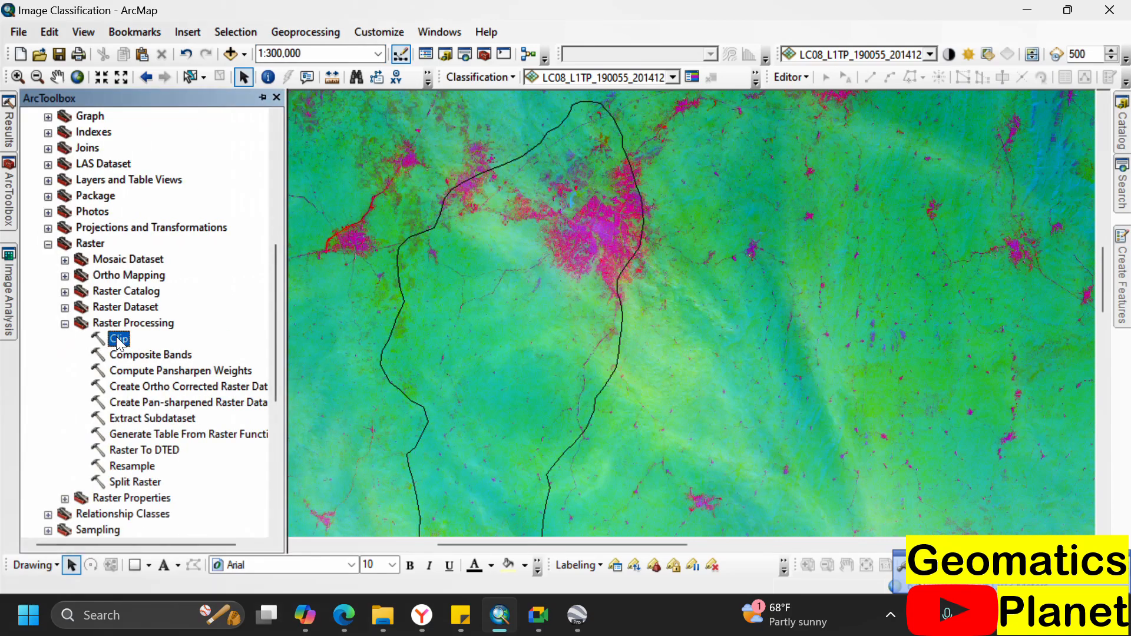
pyautogui.doubleClick(120, 339)
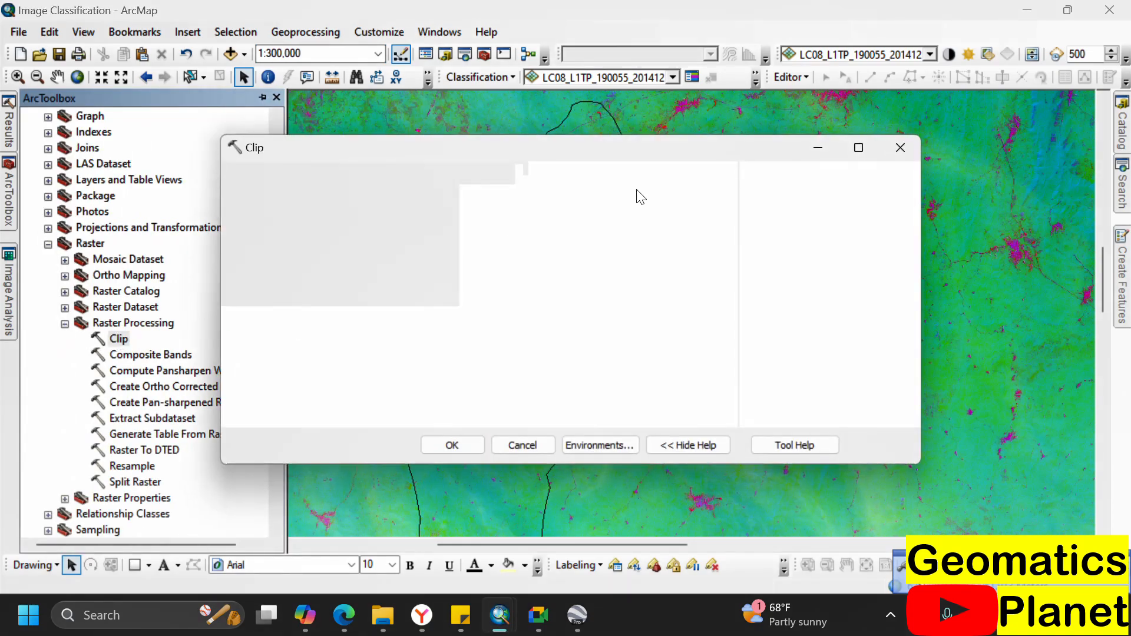
pyautogui.click(673, 198)
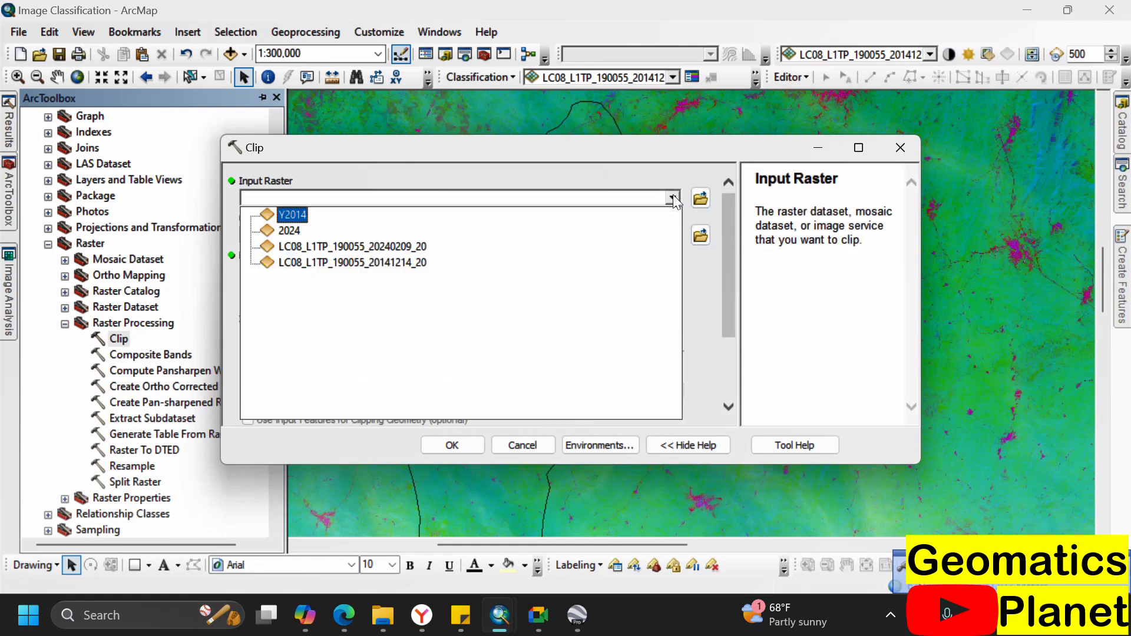
pyautogui.click(292, 214)
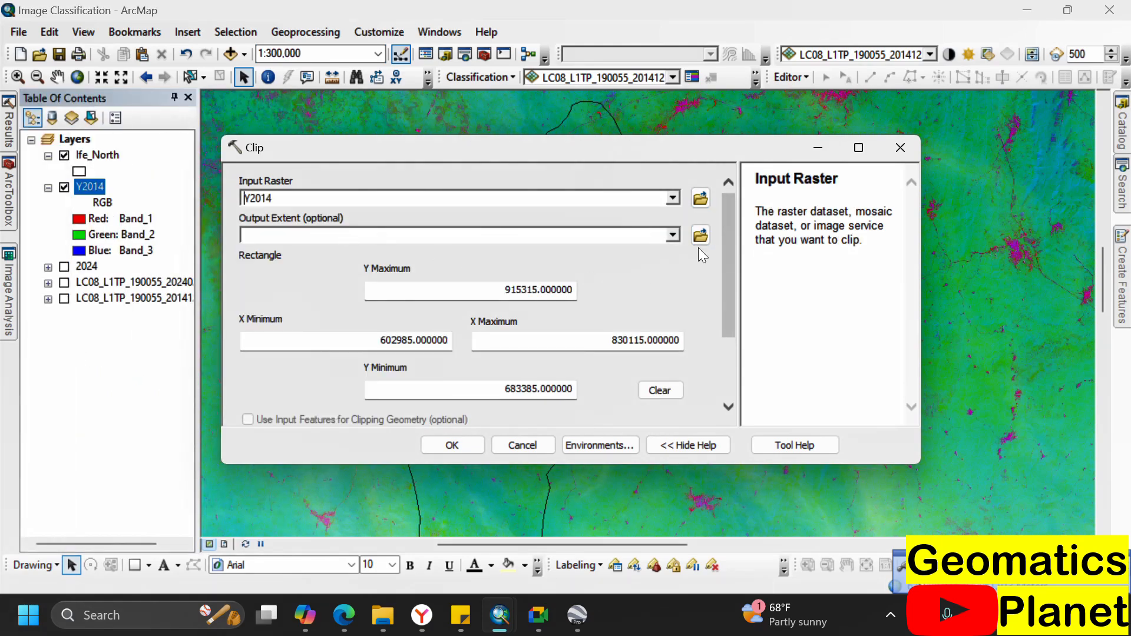
pyautogui.click(672, 236)
pyautogui.click(291, 257)
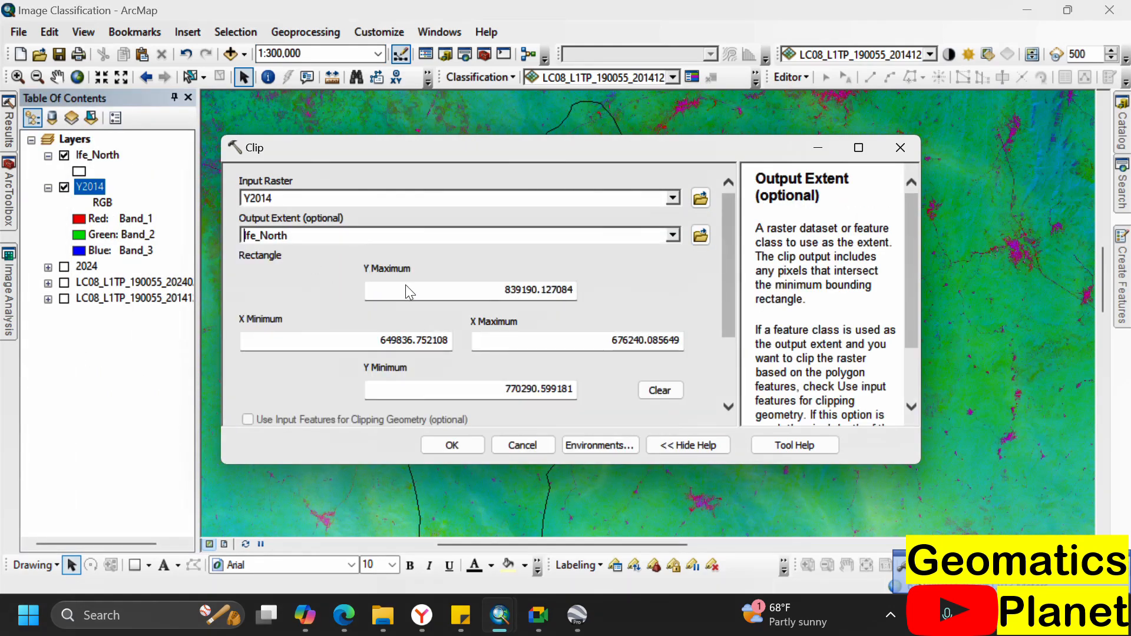
pyautogui.click(321, 418)
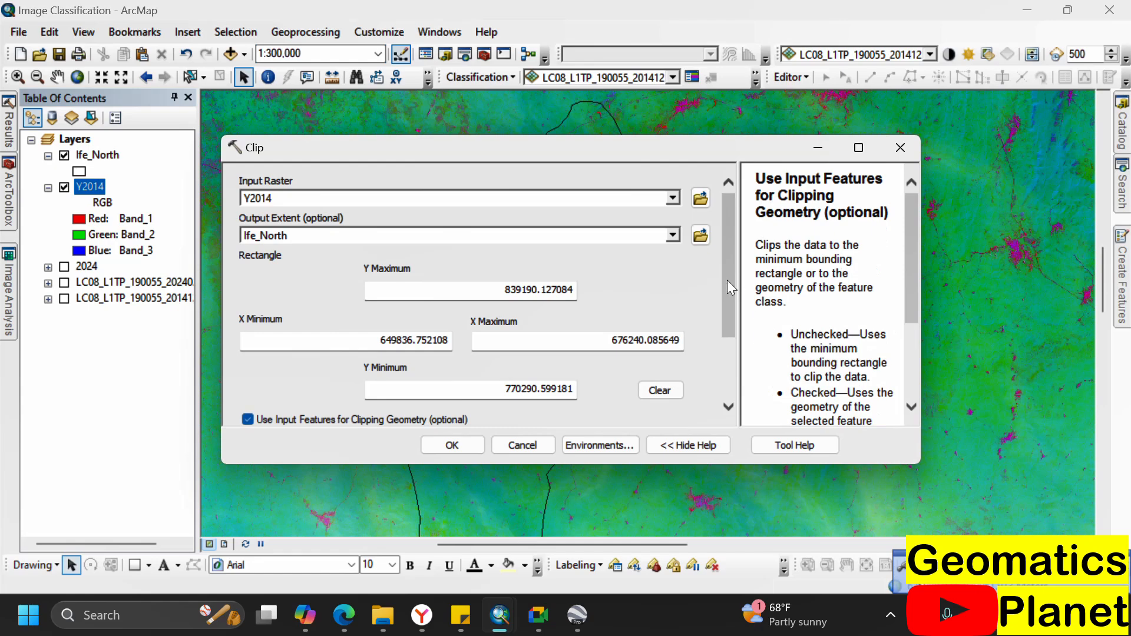
pyautogui.scroll(-3, 649, 371)
pyautogui.click(247, 412)
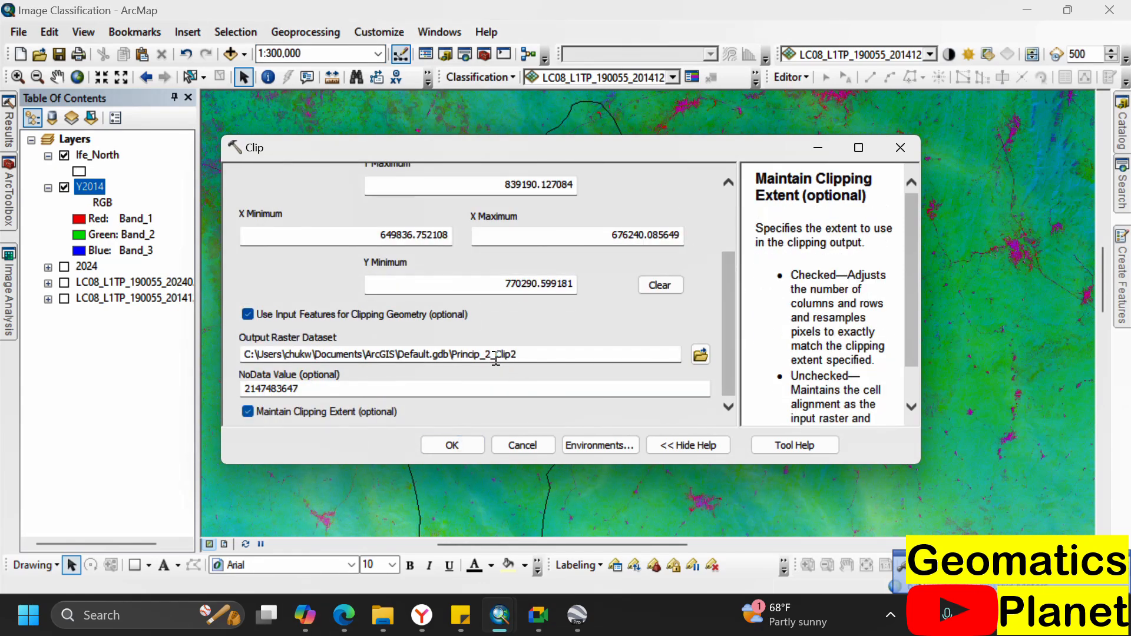
pyautogui.click(452, 444)
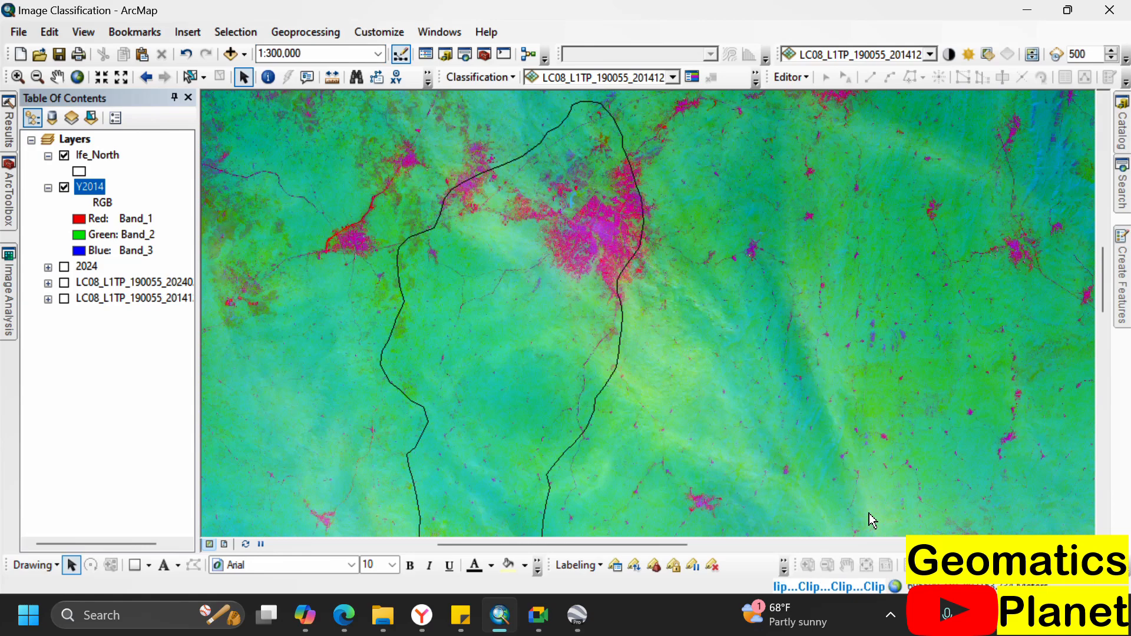
# - Collapse the Data Management Tools and open Extract by Mask from the Extraction toolset of the Spatial Analyst Tools
pyautogui.moveTo(9, 205)
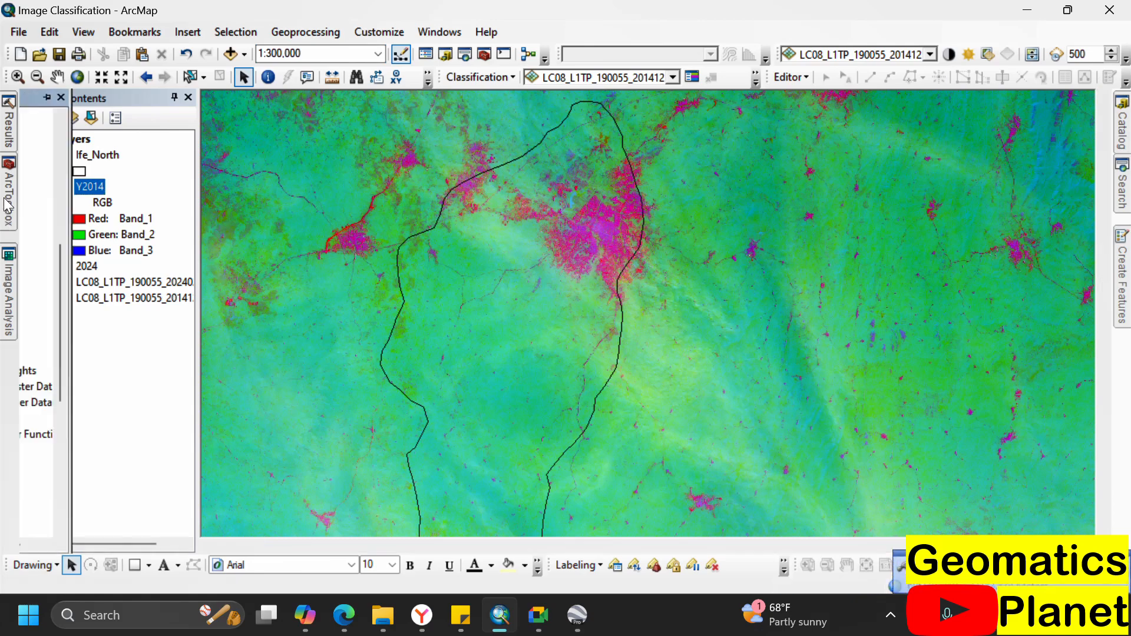
pyautogui.click(65, 324)
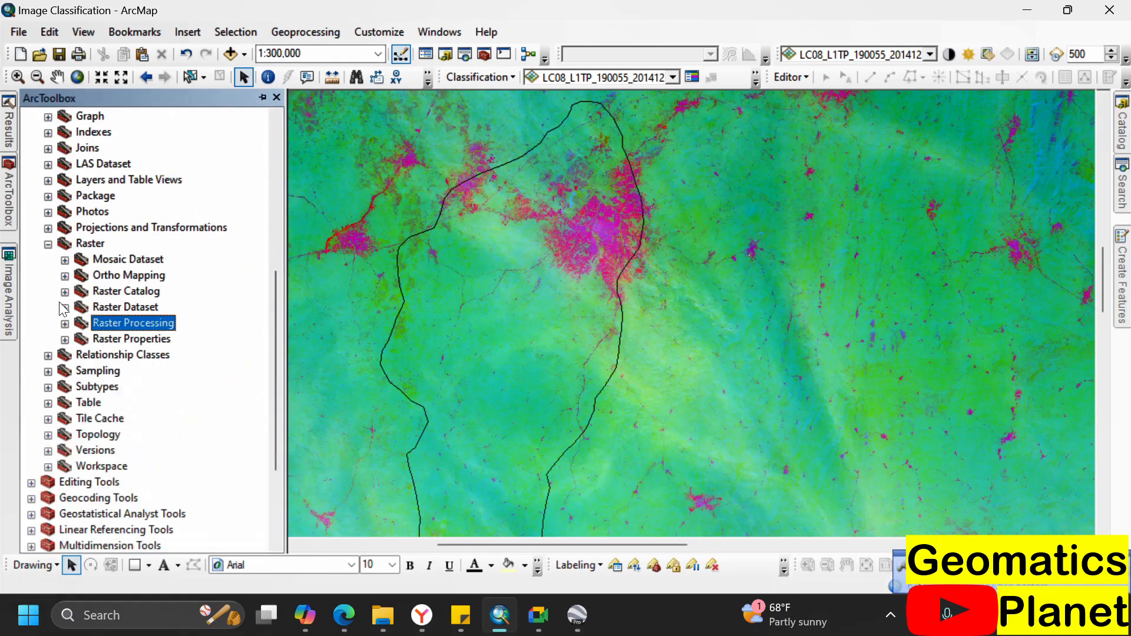
pyautogui.click(48, 244)
pyautogui.scroll(6, 43, 179)
pyautogui.click(31, 212)
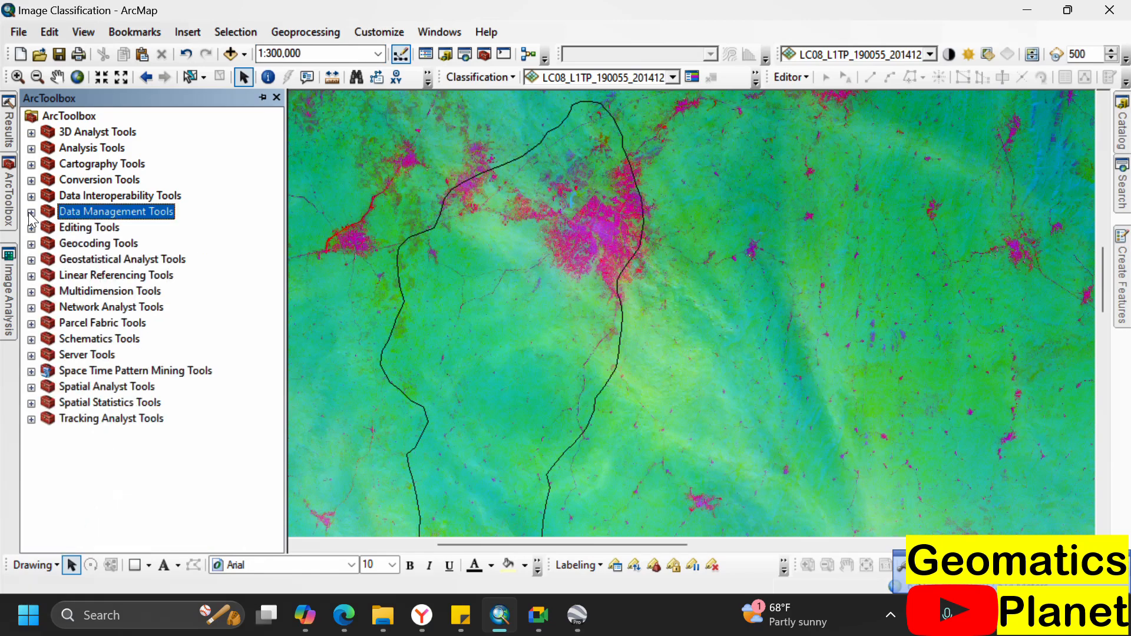
pyautogui.click(31, 388)
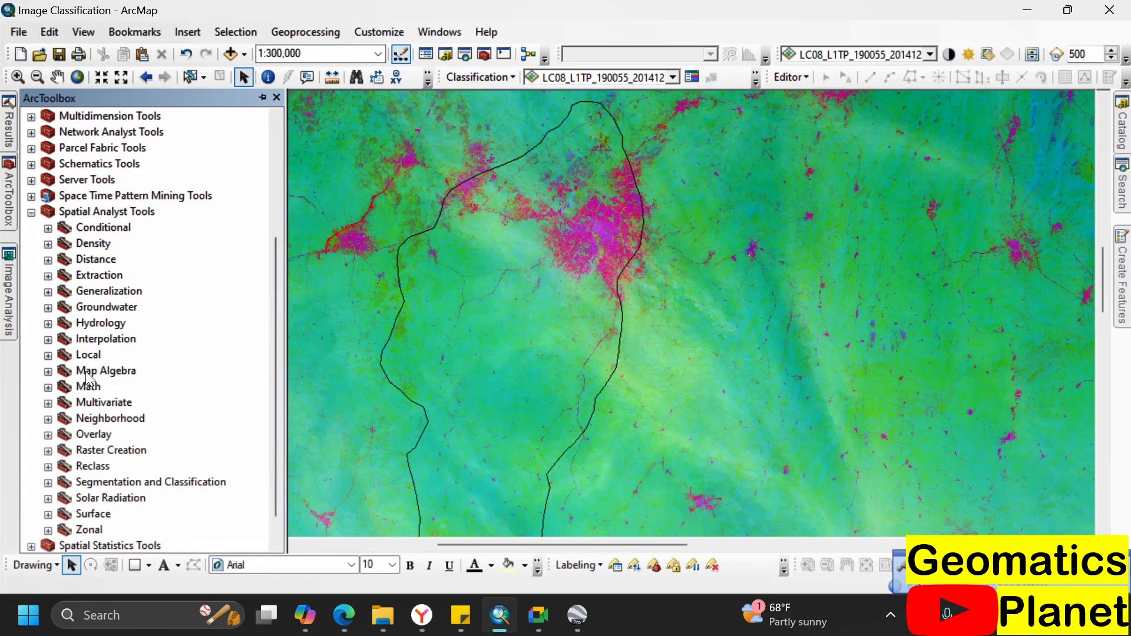
pyautogui.click(48, 275)
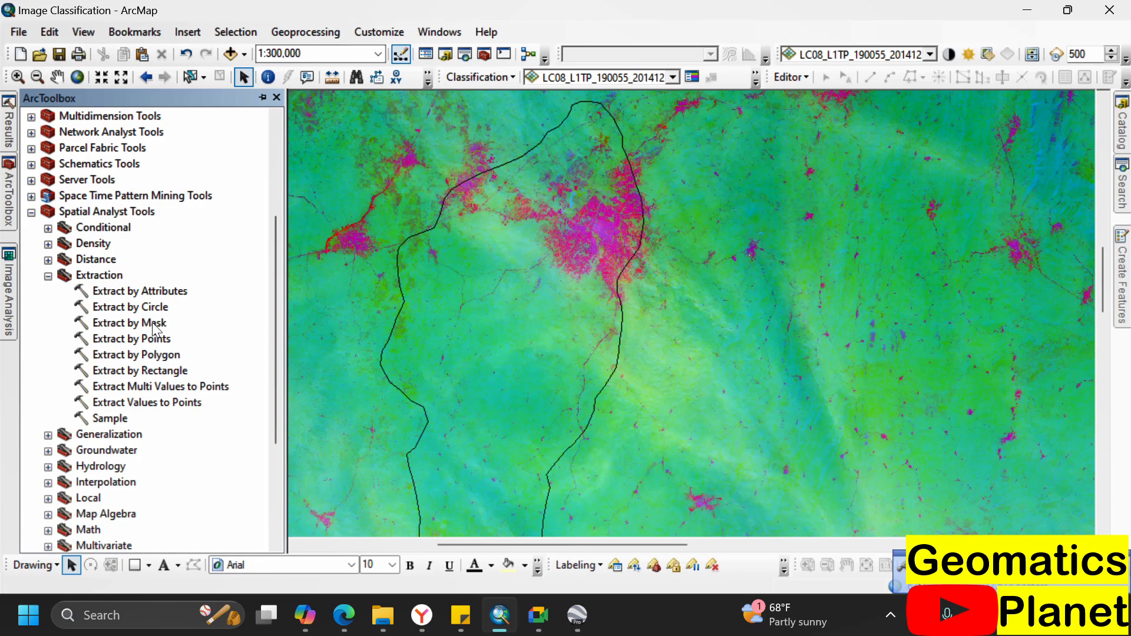
pyautogui.doubleClick(152, 322)
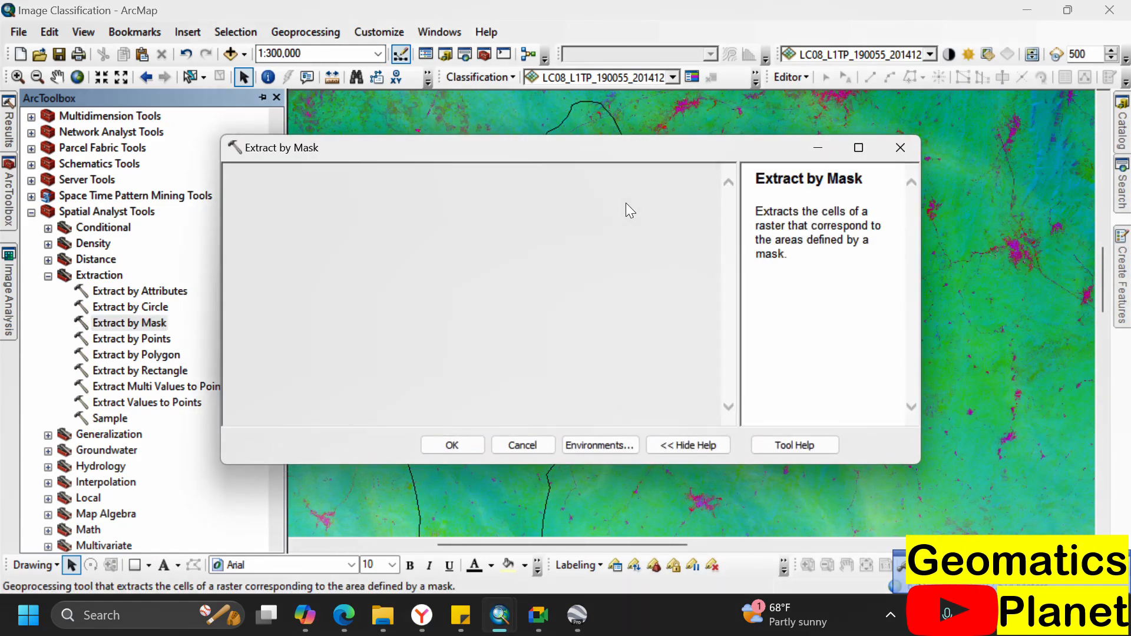
# - Extract the Y2014 raster using Ife_North as the mask, keeping the default output raster, and hide the Y2014 layer
pyautogui.click(673, 198)
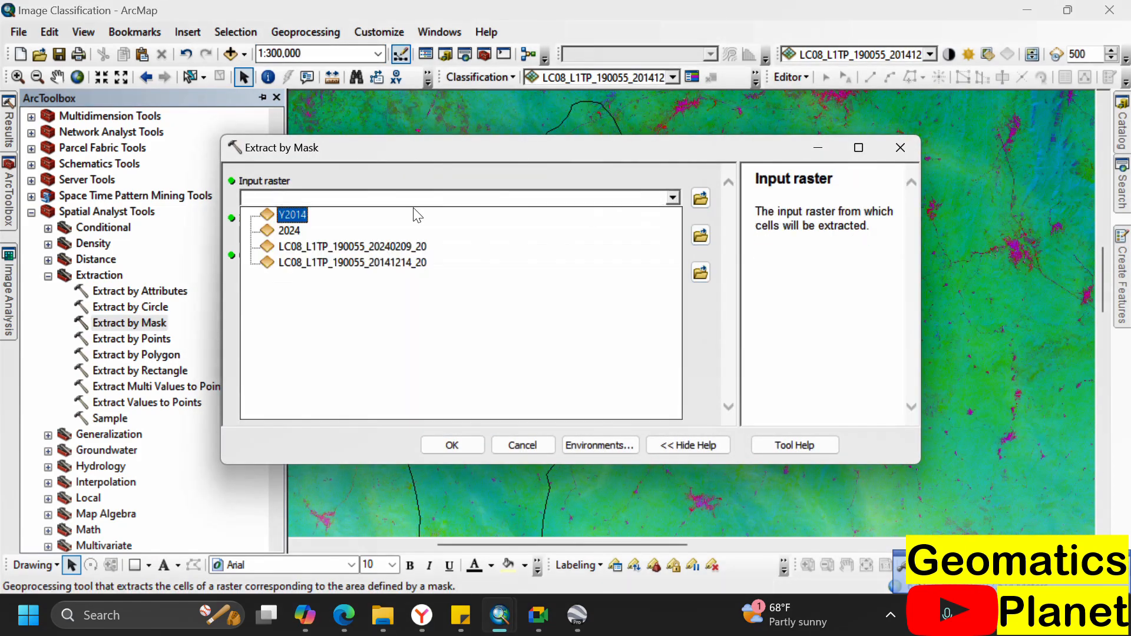
pyautogui.click(296, 215)
pyautogui.click(673, 235)
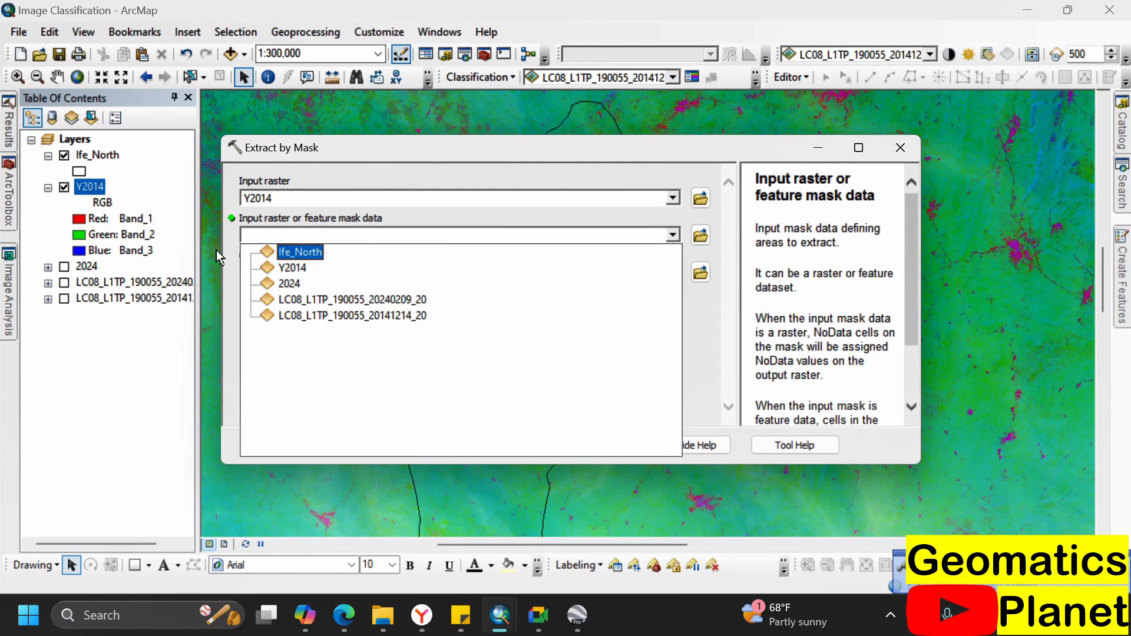
pyautogui.click(290, 252)
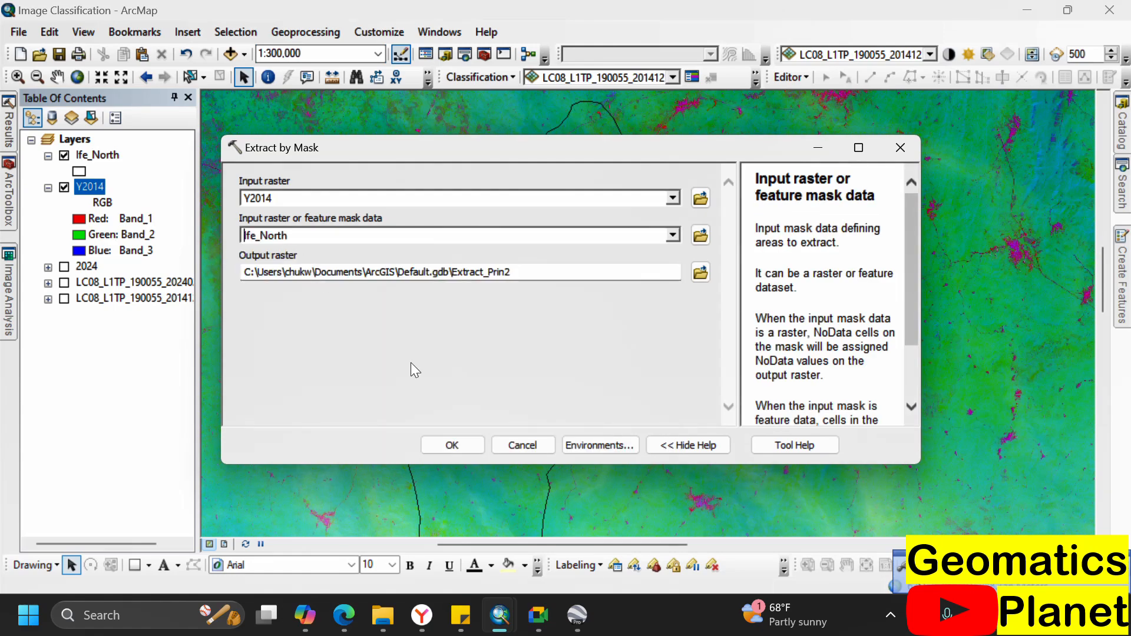
pyautogui.click(448, 443)
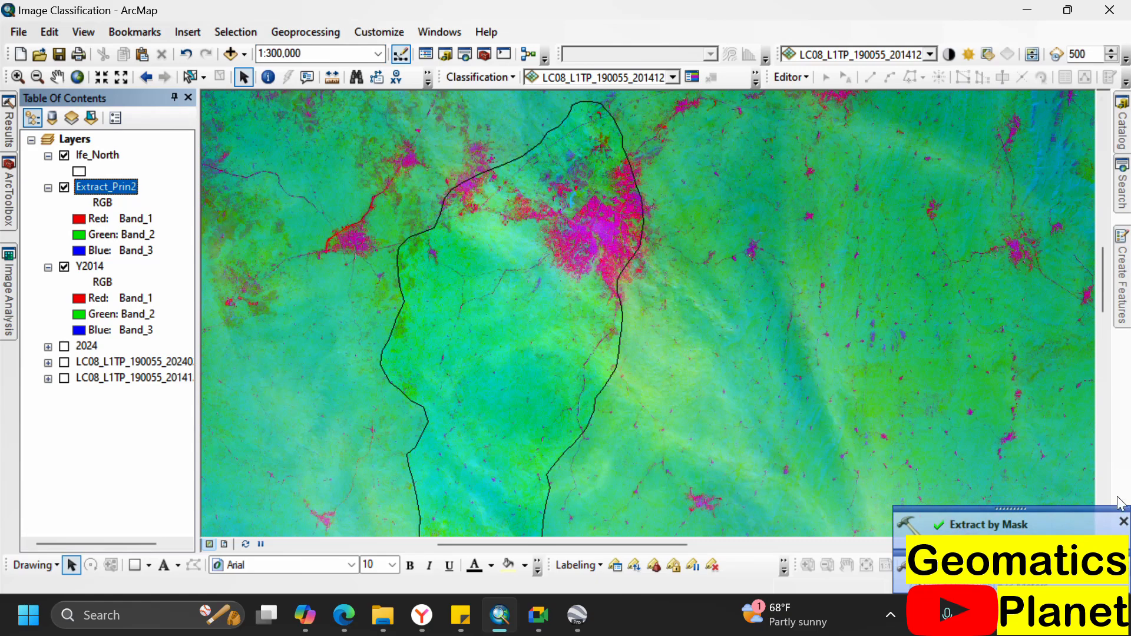
pyautogui.click(1125, 523)
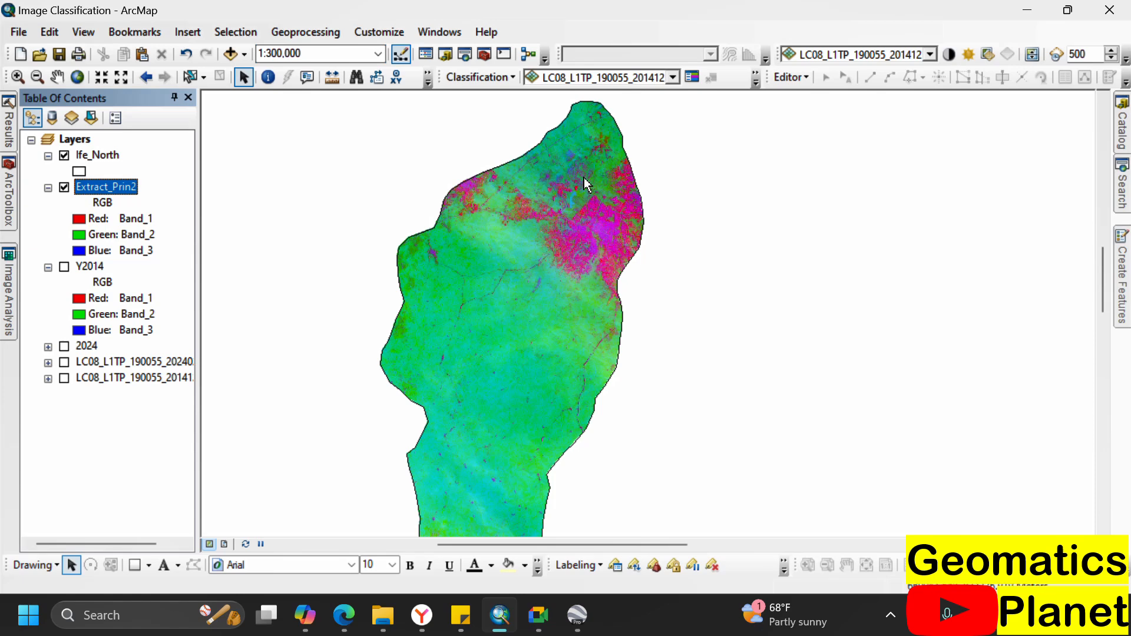
pyautogui.scroll(-2, 584, 178)
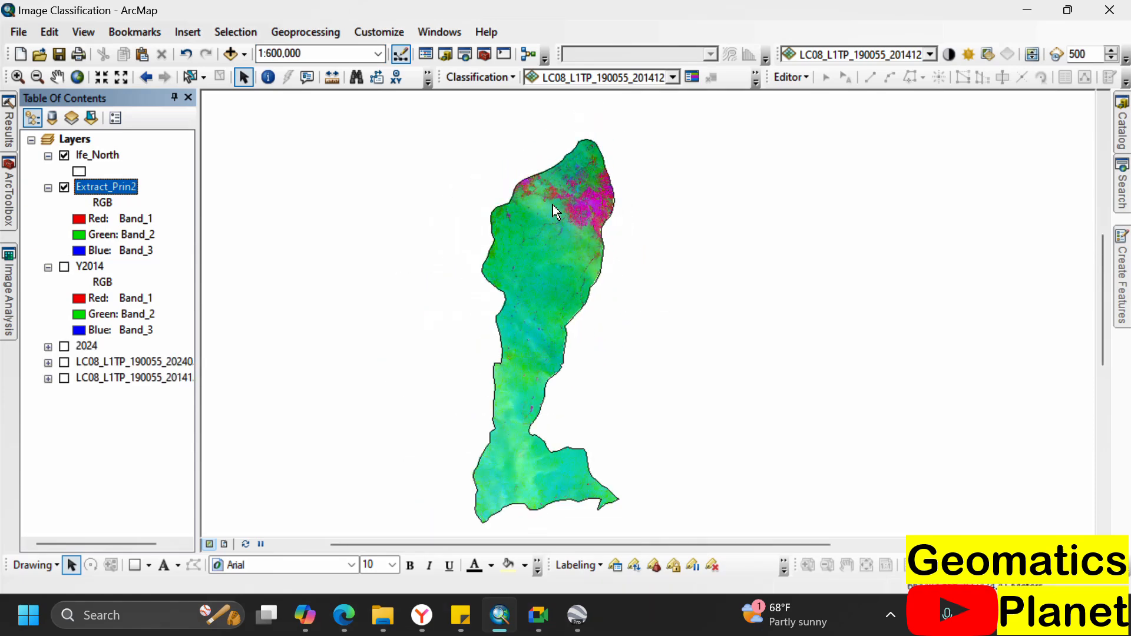
# - Open the raster data export settings for the extracted 2014 layer
pyautogui.rightClick(97, 186)
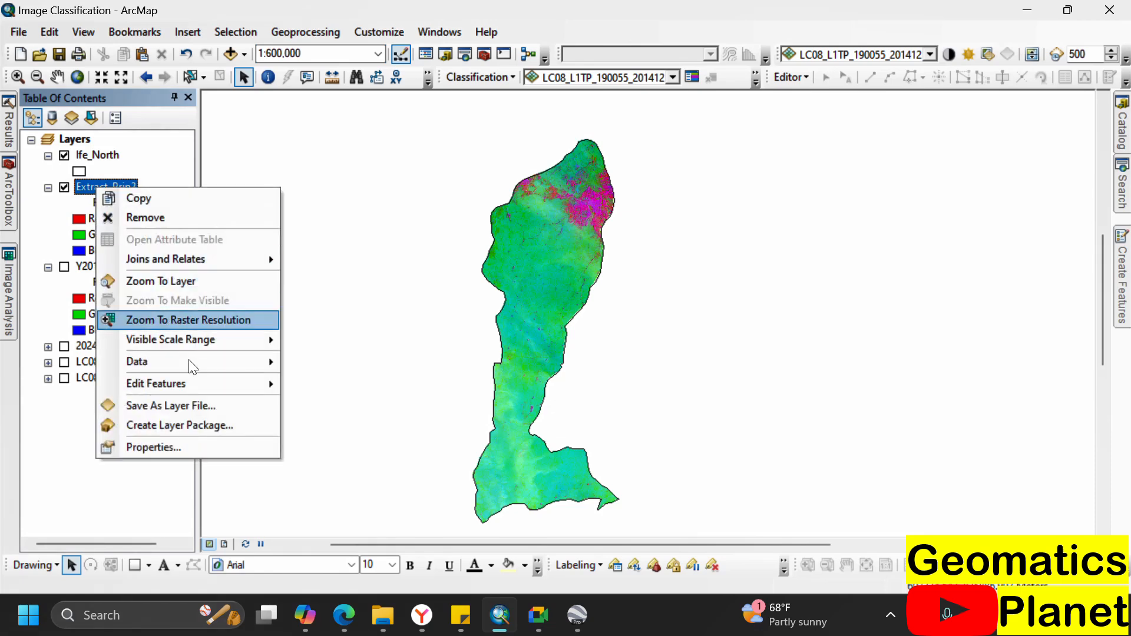
pyautogui.moveTo(269, 356)
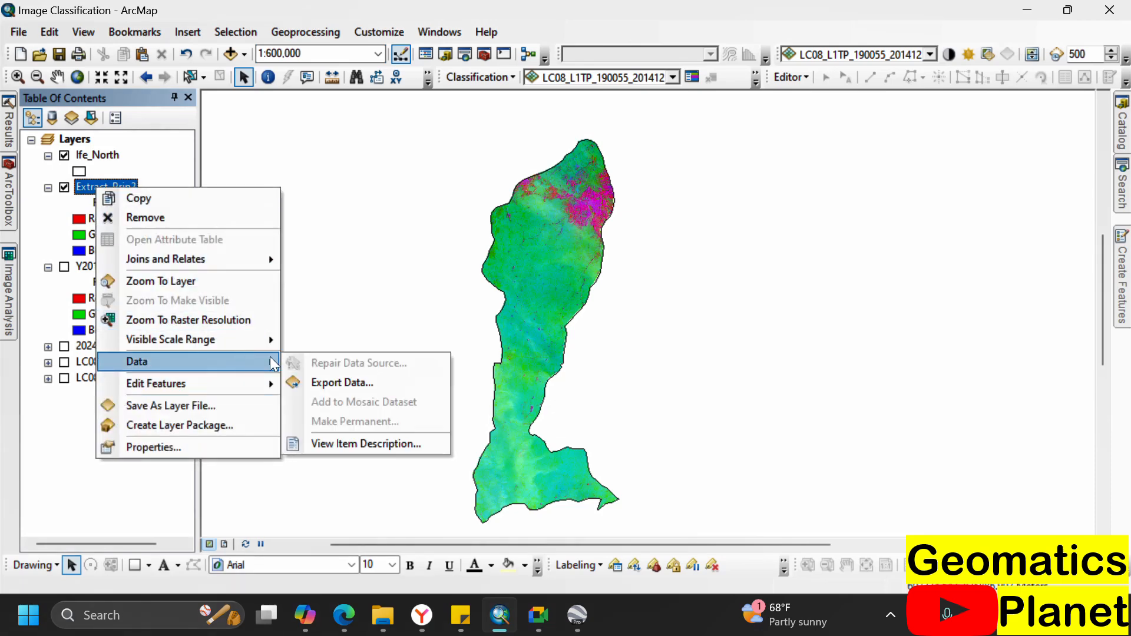
pyautogui.click(317, 384)
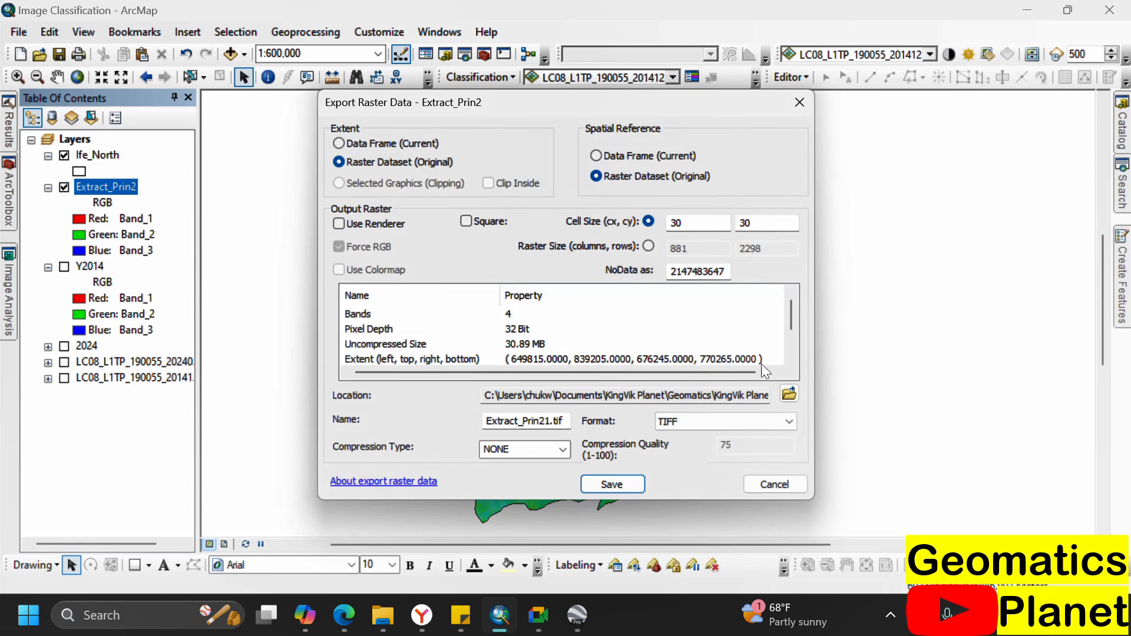
pyautogui.click(740, 399)
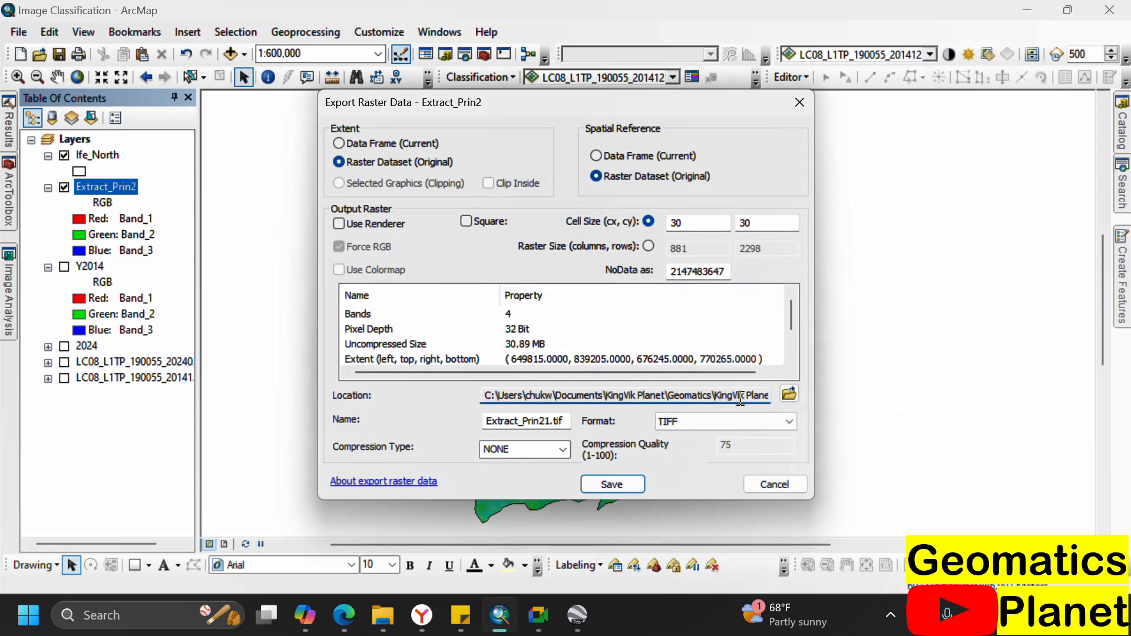
# - Browse for the export location through the Geomatics and KingVik Planet folders to the LCLU folder inside the project's Data folder
pyautogui.click(789, 395)
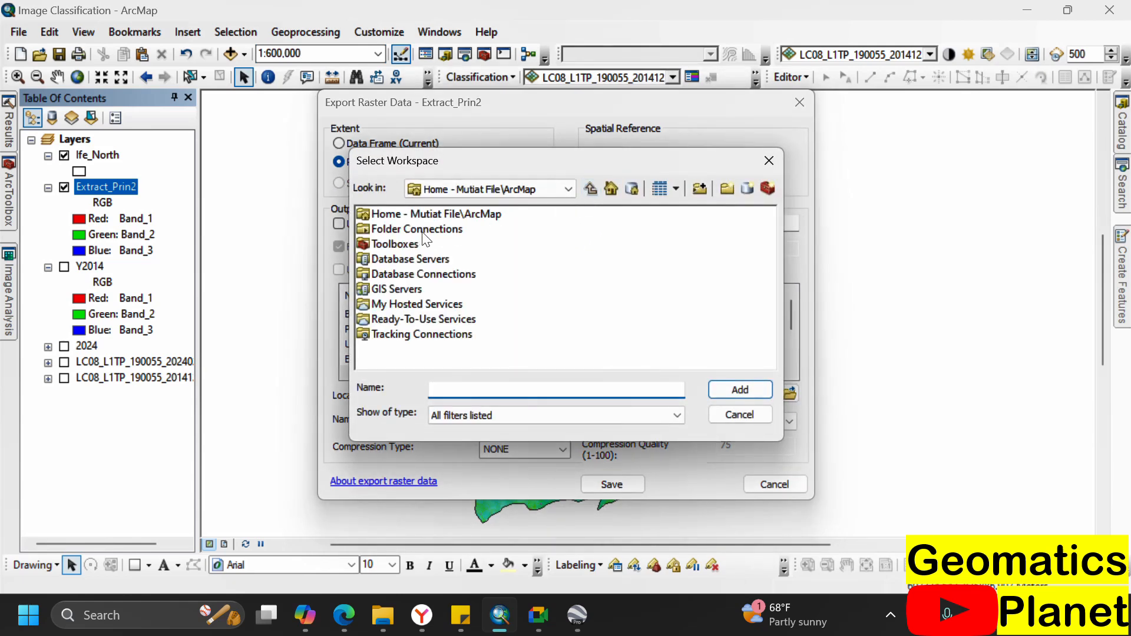
pyautogui.doubleClick(422, 231)
pyautogui.doubleClick(604, 271)
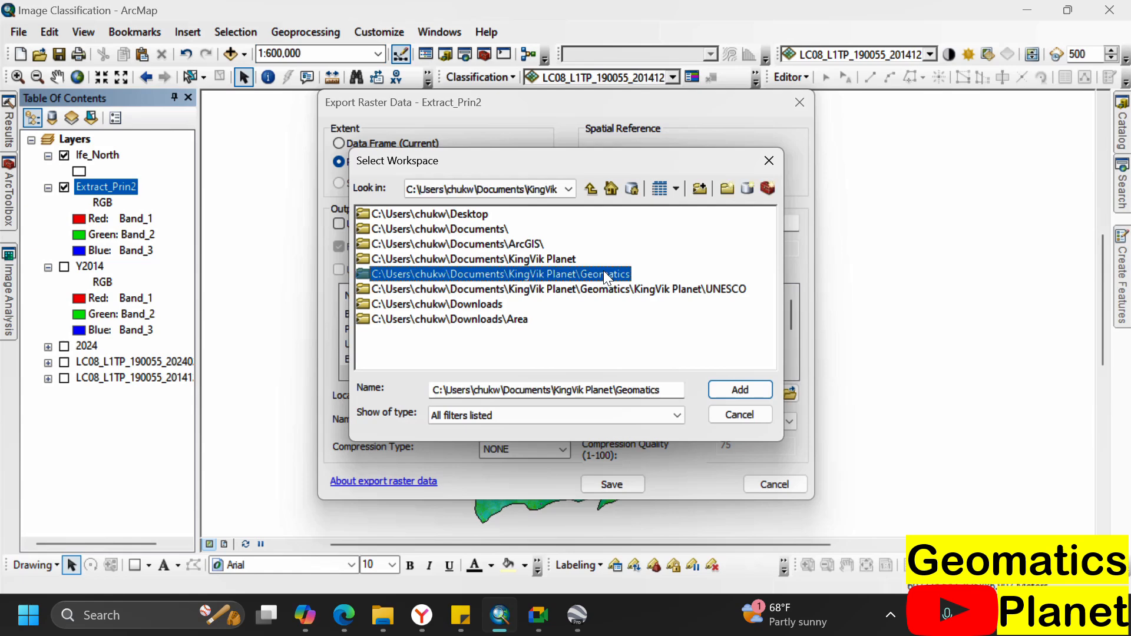
pyautogui.hscroll(10, 563, 273)
pyautogui.hscroll(-5, 563, 272)
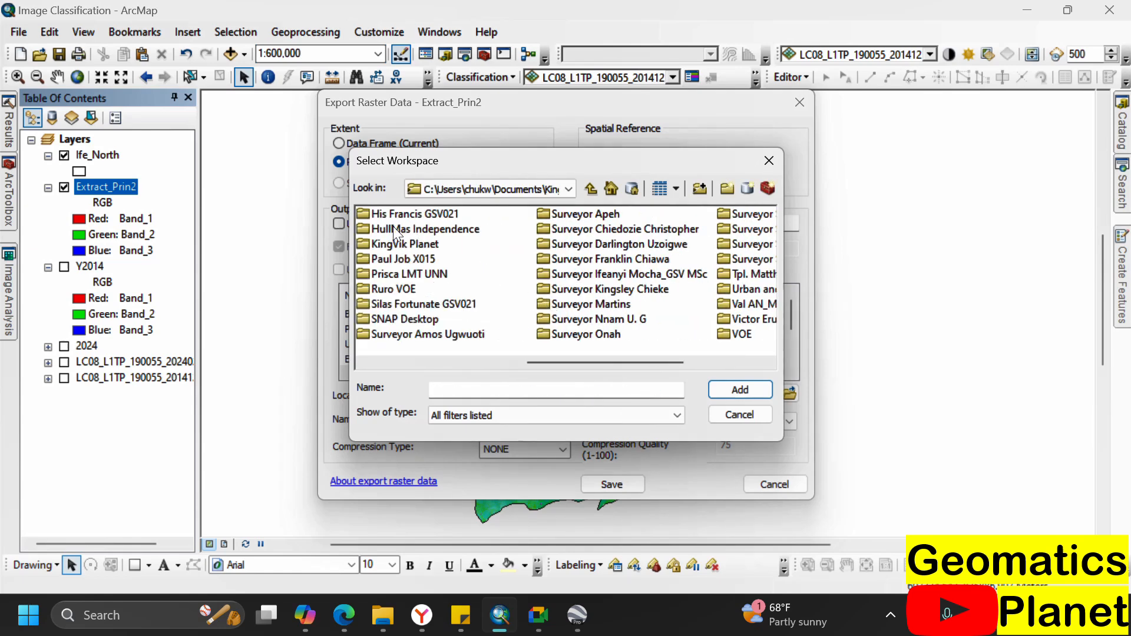
pyautogui.hscroll(-3, 465, 319)
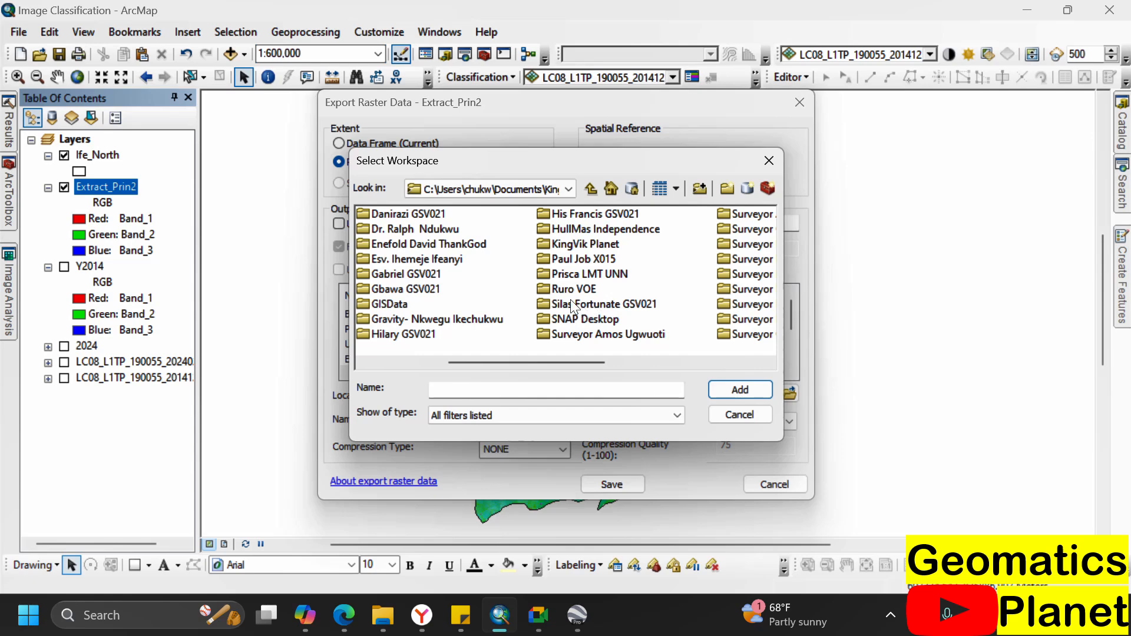
pyautogui.hscroll(-3, 518, 300)
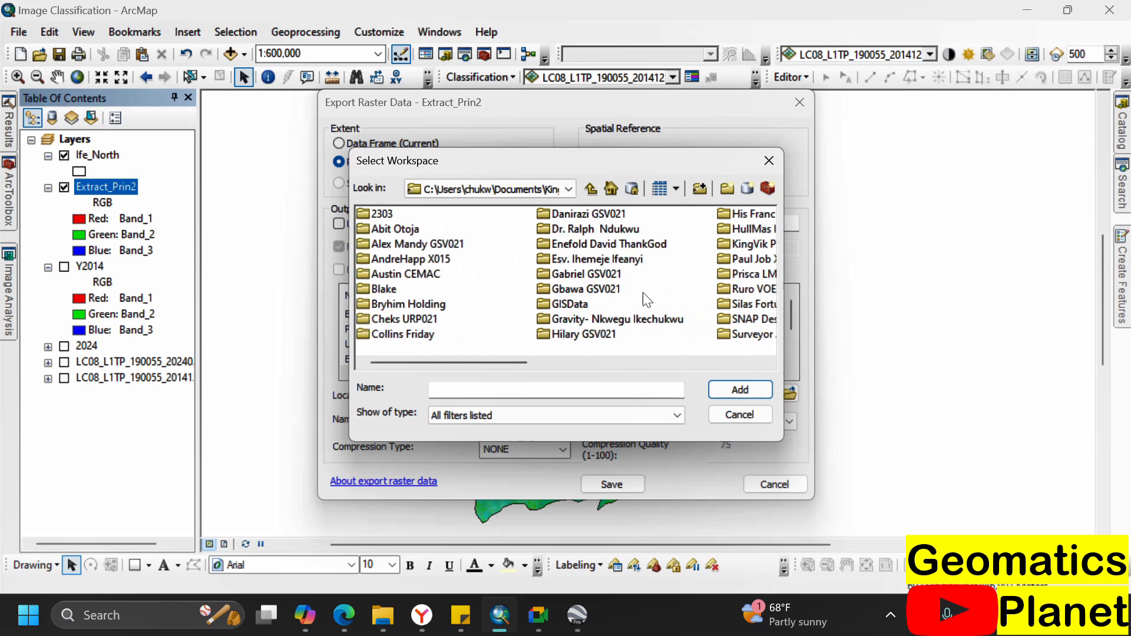
pyautogui.doubleClick(758, 246)
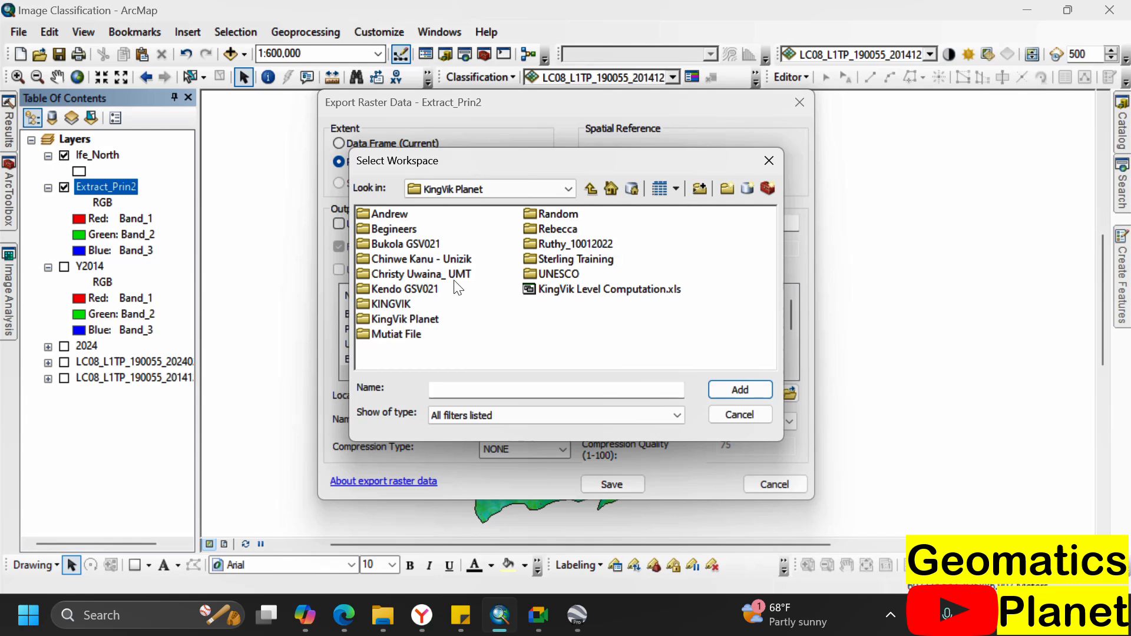
pyautogui.doubleClick(389, 336)
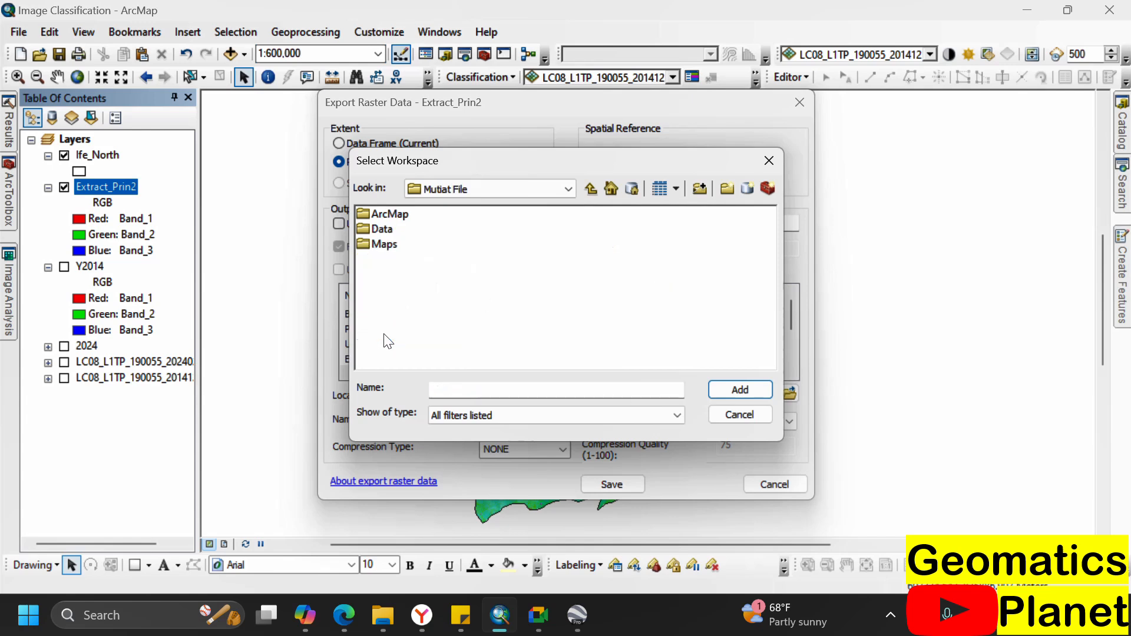
pyautogui.doubleClick(385, 230)
pyautogui.doubleClick(388, 228)
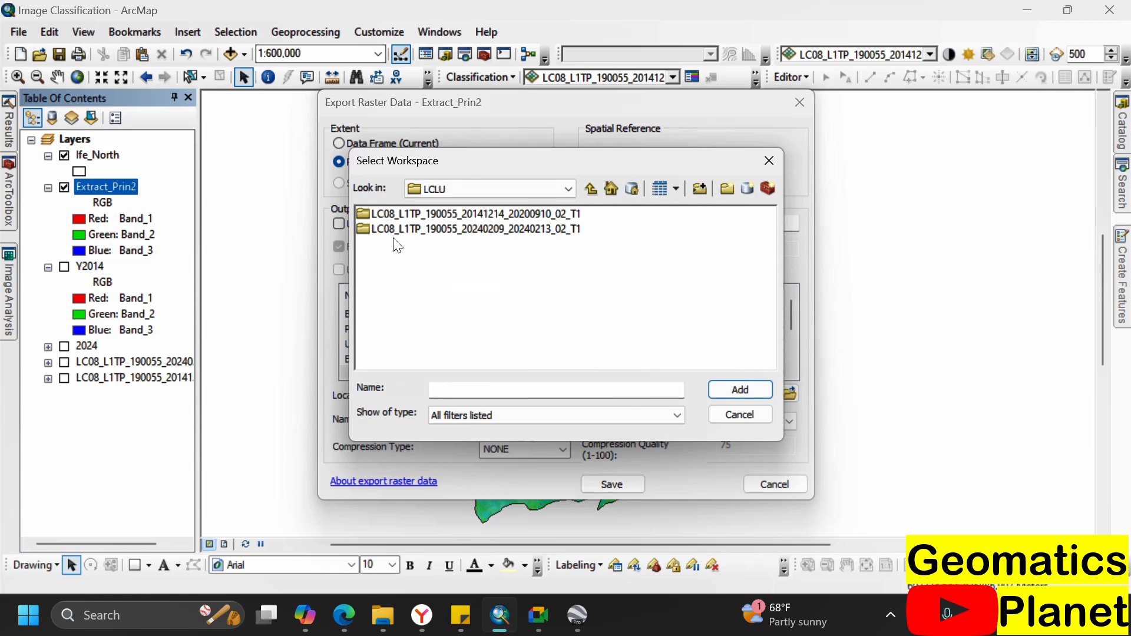
# - Try to add Year2014 as the workspace name inside the LCLU folder, and clear the name
pyautogui.click(486, 388)
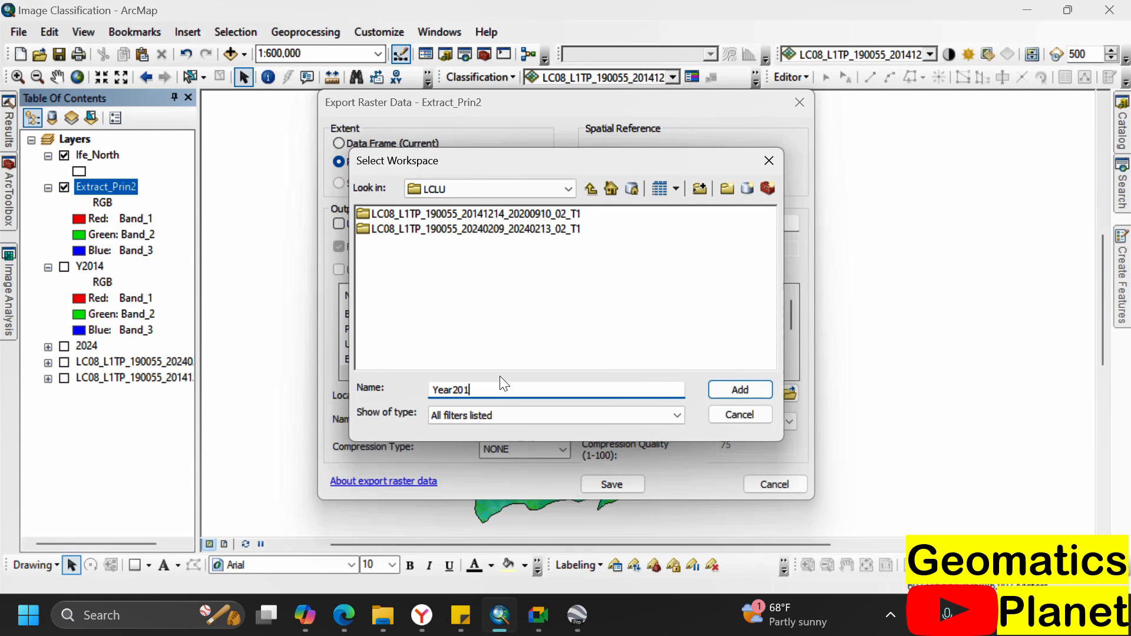
pyautogui.write('Year2014')
pyautogui.click(719, 390)
pyautogui.click(652, 361)
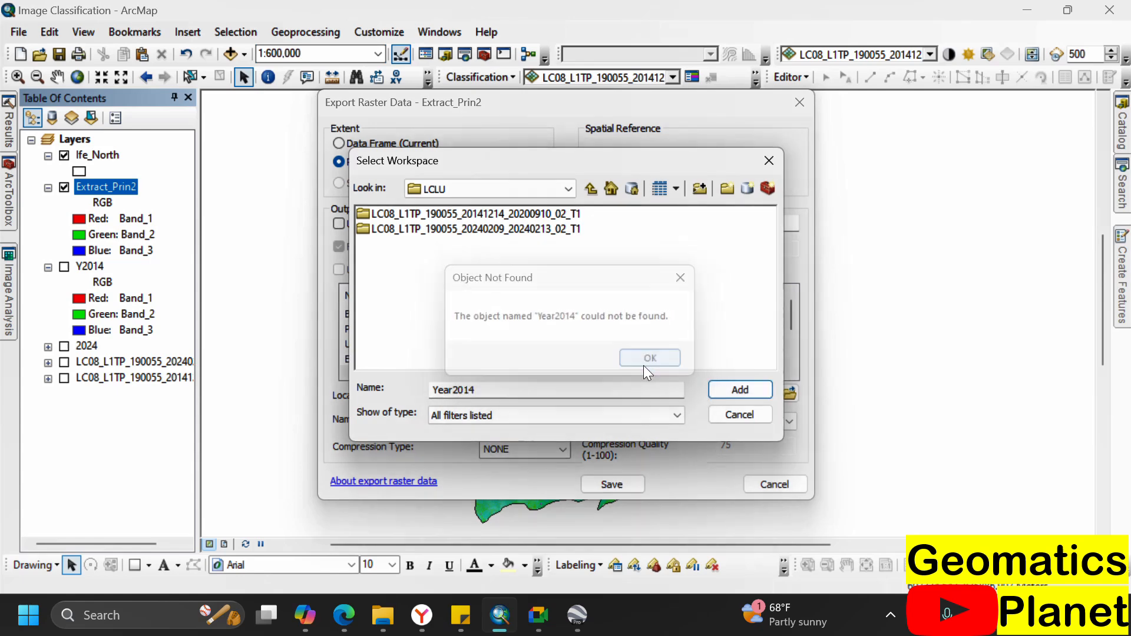
pyautogui.moveTo(530, 390); pyautogui.dragTo(366, 366)
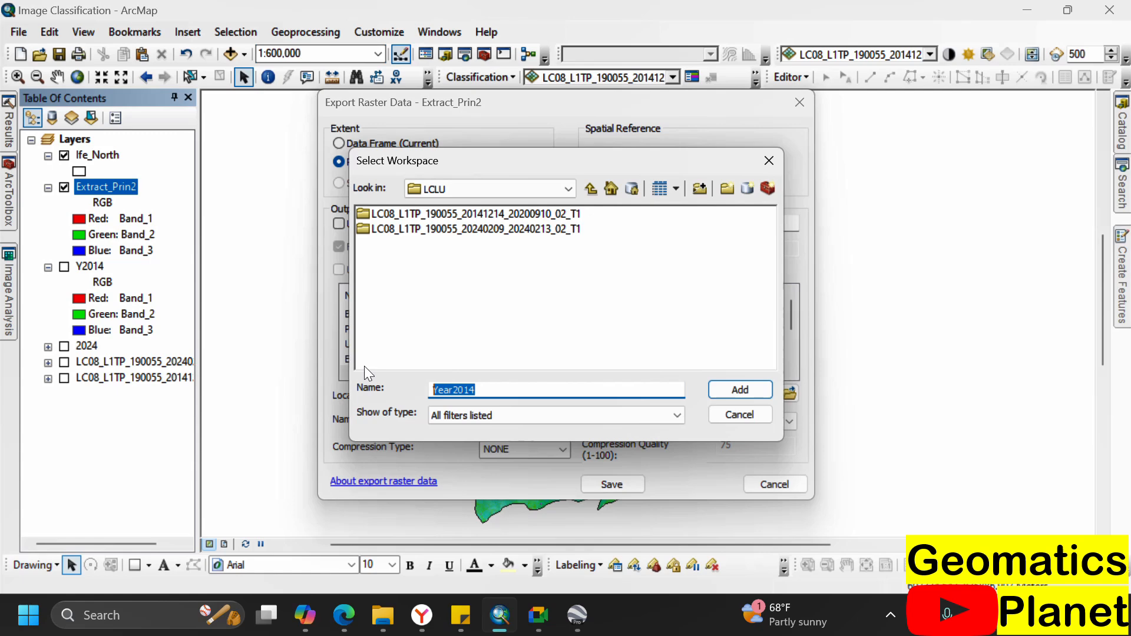
pyautogui.press('BackSpace')
# - Set the LCLU folder inside the Data folder as the export location
pyautogui.click(591, 189)
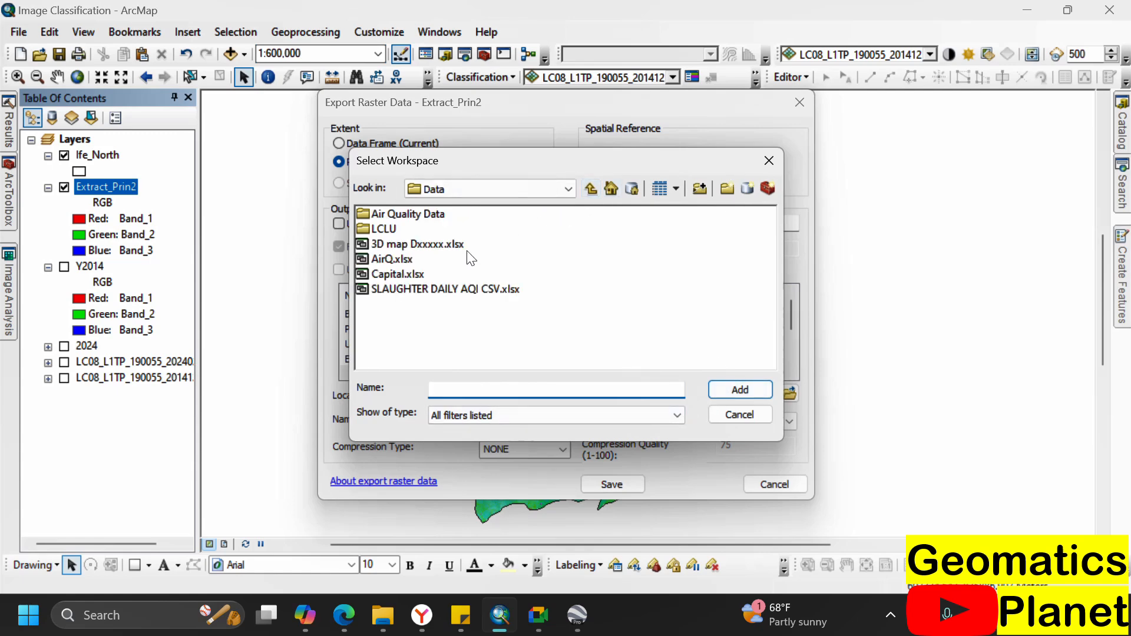
pyautogui.click(384, 229)
pyautogui.click(714, 390)
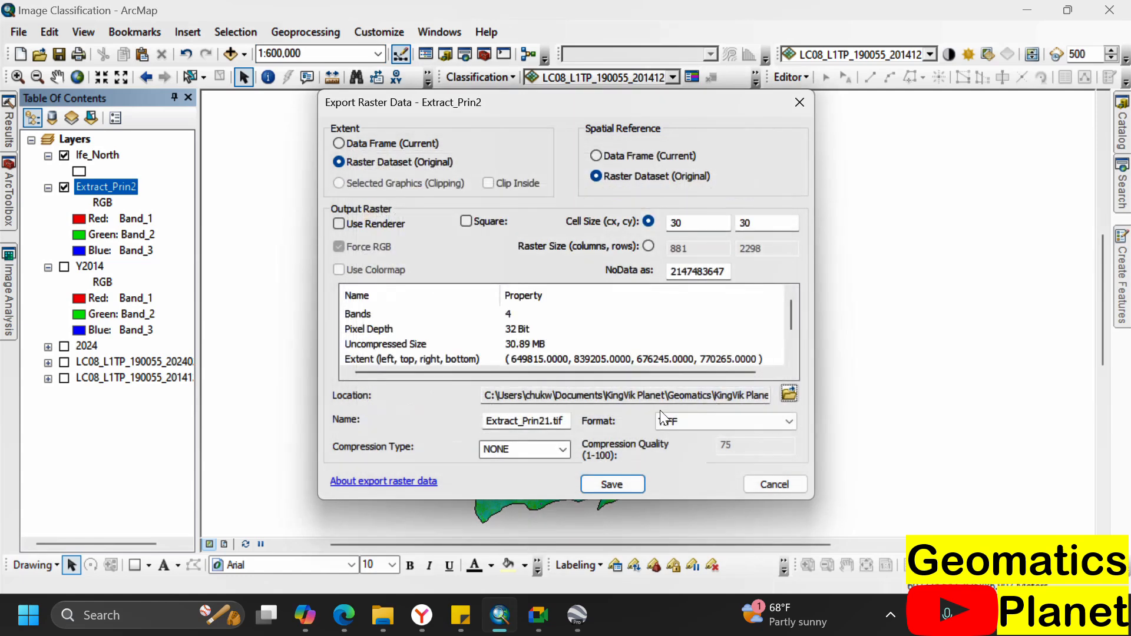
# - Name the output raster Year2014.tif, export it in TIFF format, and add it to the map
pyautogui.click(551, 422)
pyautogui.press('BackSpace')
pyautogui.press('BackSpace')
pyautogui.press('BackSpace')
pyautogui.press('BackSpace')
pyautogui.press('BackSpace')
pyautogui.press('BackSpace')
pyautogui.press('BackSpace')
pyautogui.press('BackSpace')
pyautogui.press('BackSpace')
pyautogui.press('BackSpace')
pyautogui.press('BackSpace')
pyautogui.press('BackSpace')
pyautogui.press('BackSpace')
pyautogui.press('BackSpace')
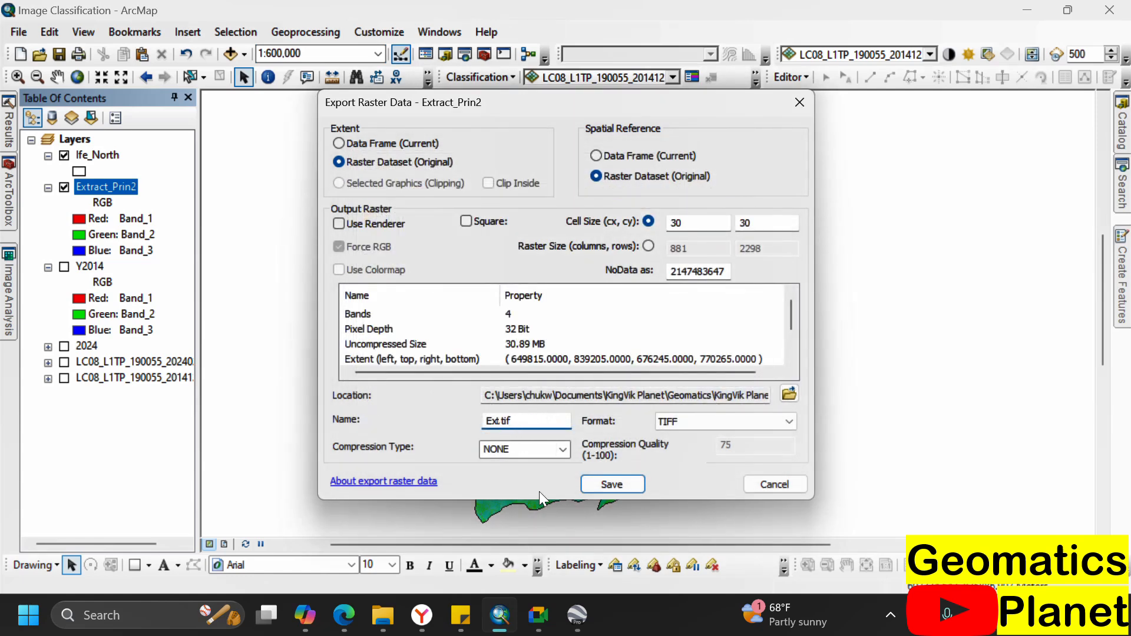
pyautogui.write('Year2014')
pyautogui.click(609, 485)
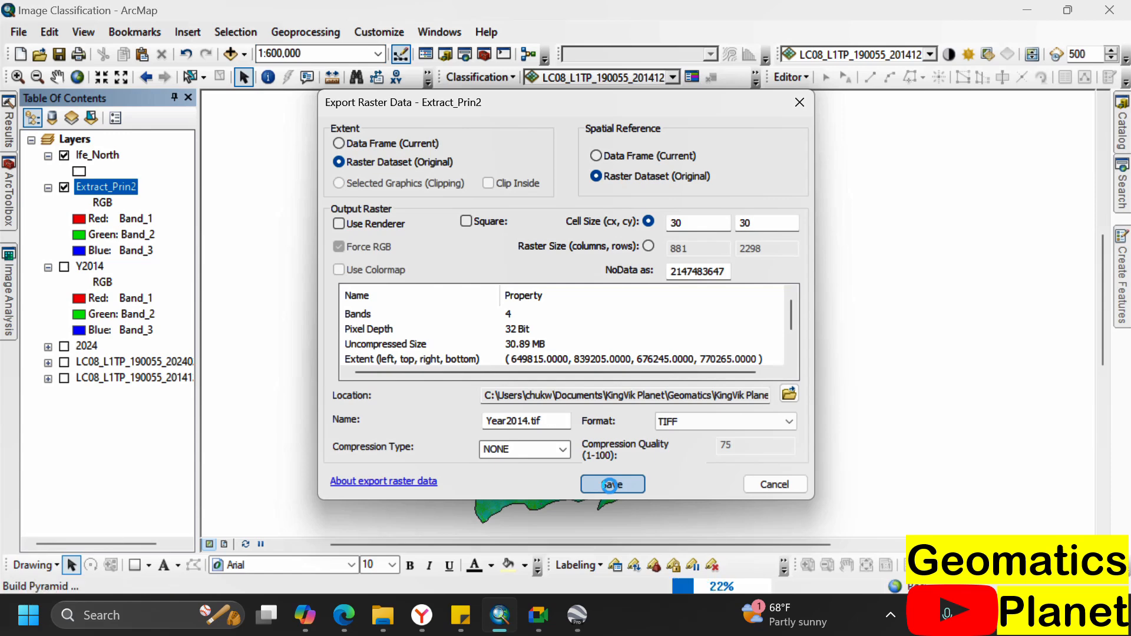
pyautogui.click(611, 369)
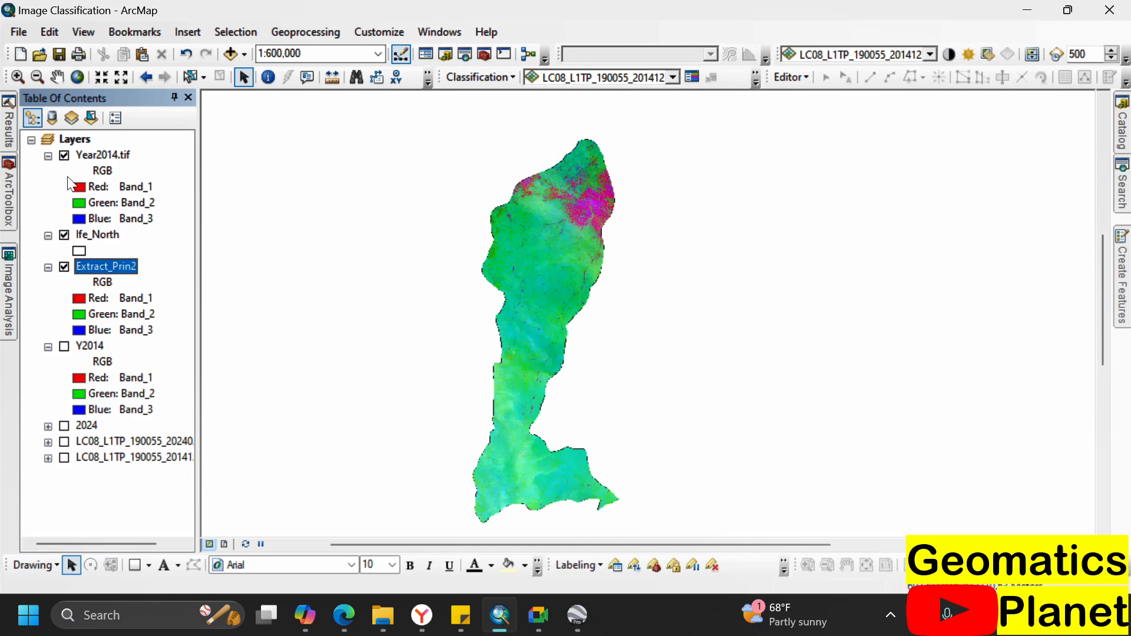
# - Hide the Year2014.tif layer and remove the Extract_Prin2 layer from the map
pyautogui.click(64, 157)
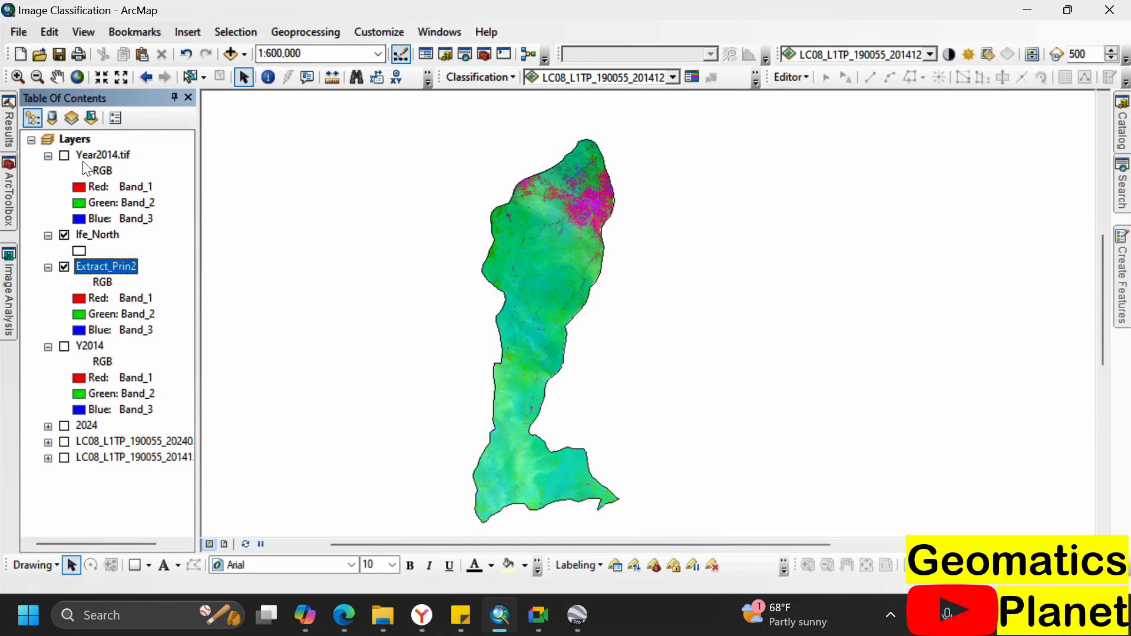
pyautogui.rightClick(112, 268)
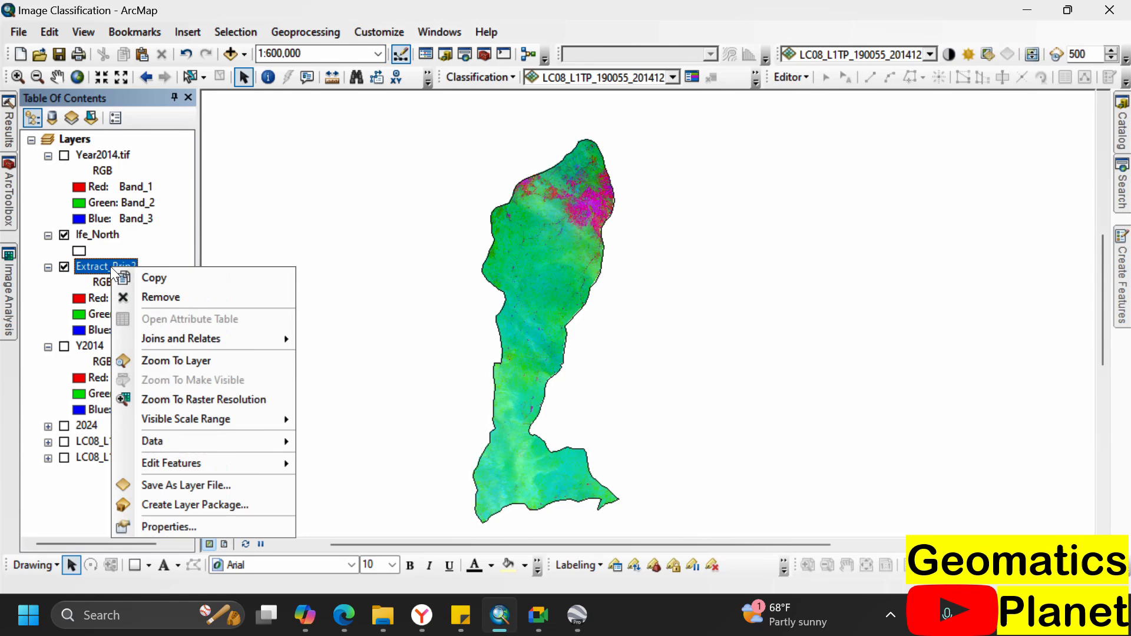
pyautogui.click(121, 296)
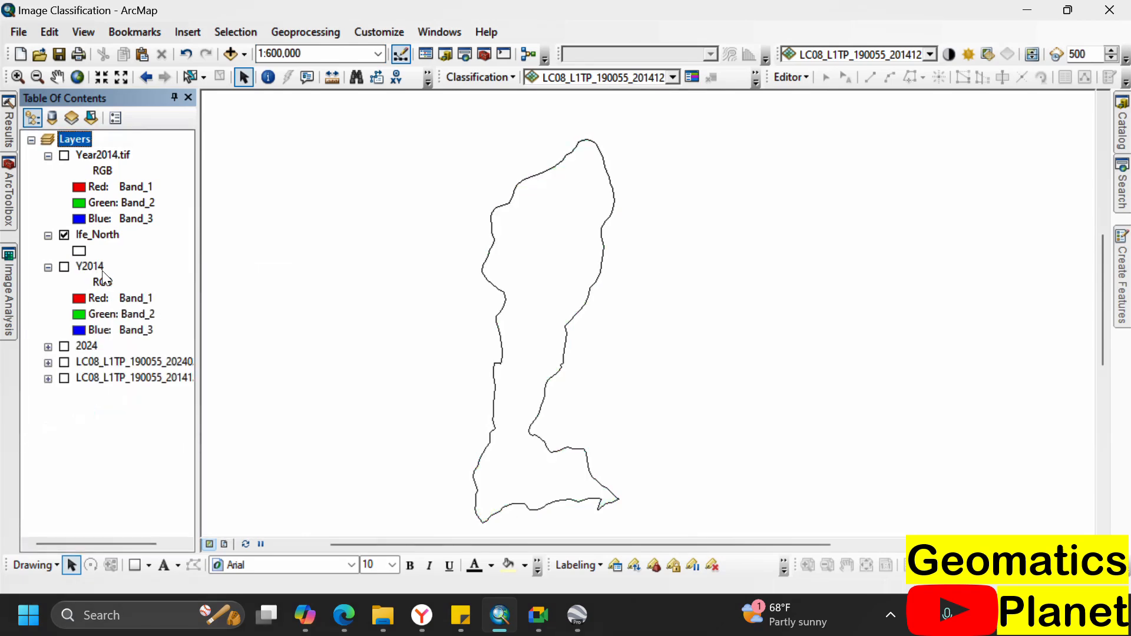
# - Extract the 2024 raster with Extract by Mask, using Ife_North as the mask and keeping the default output raster
pyautogui.click(9, 212)
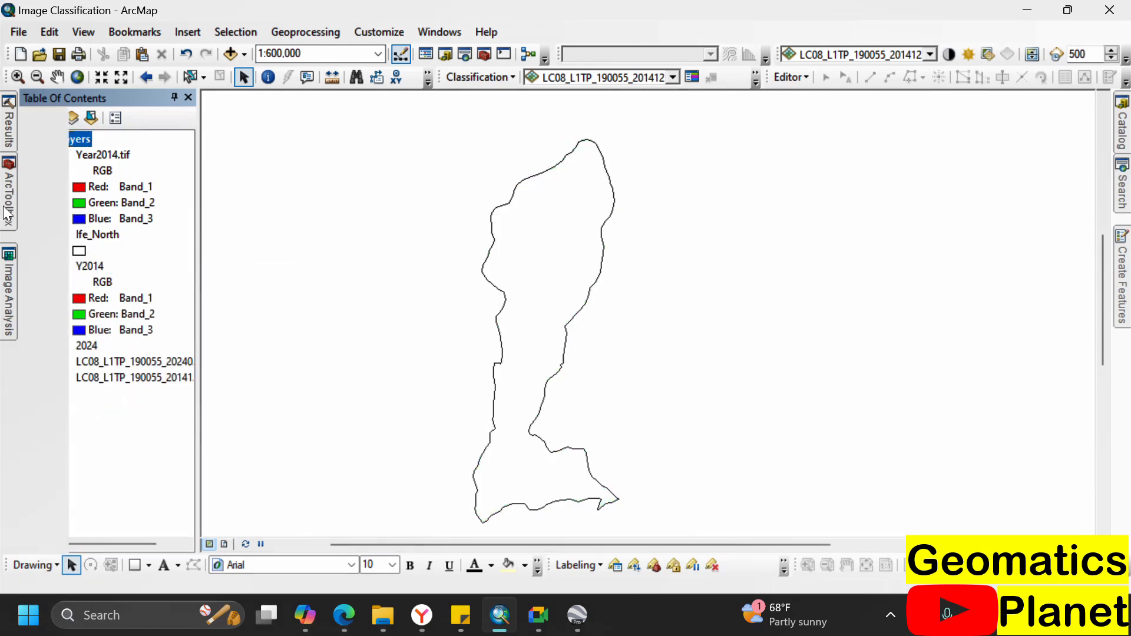
pyautogui.doubleClick(107, 325)
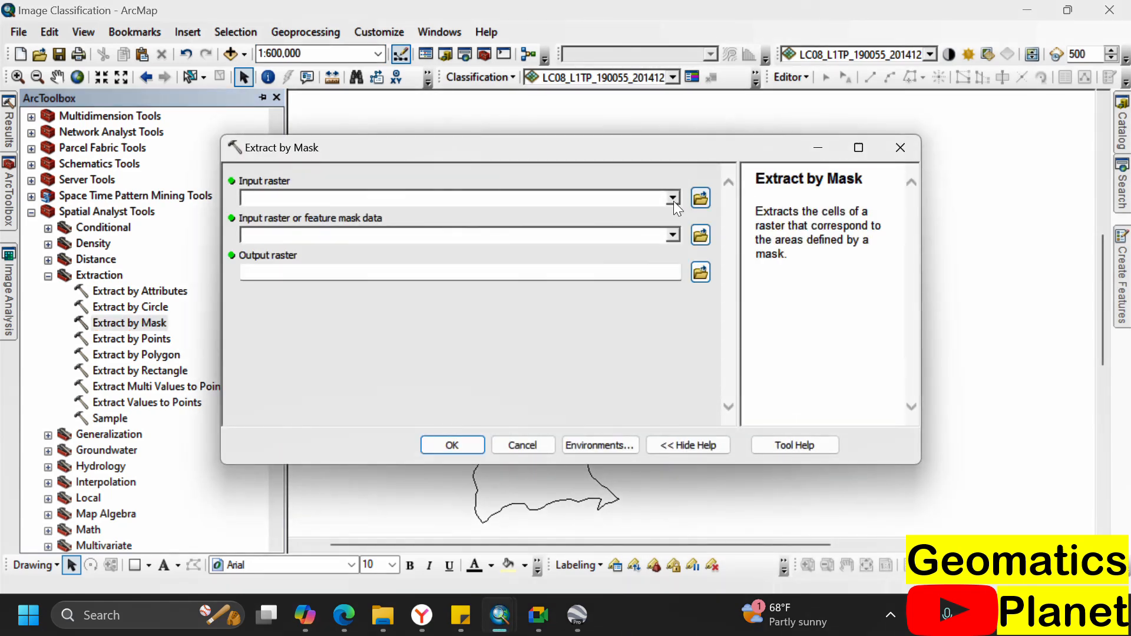
pyautogui.click(673, 198)
pyautogui.click(289, 247)
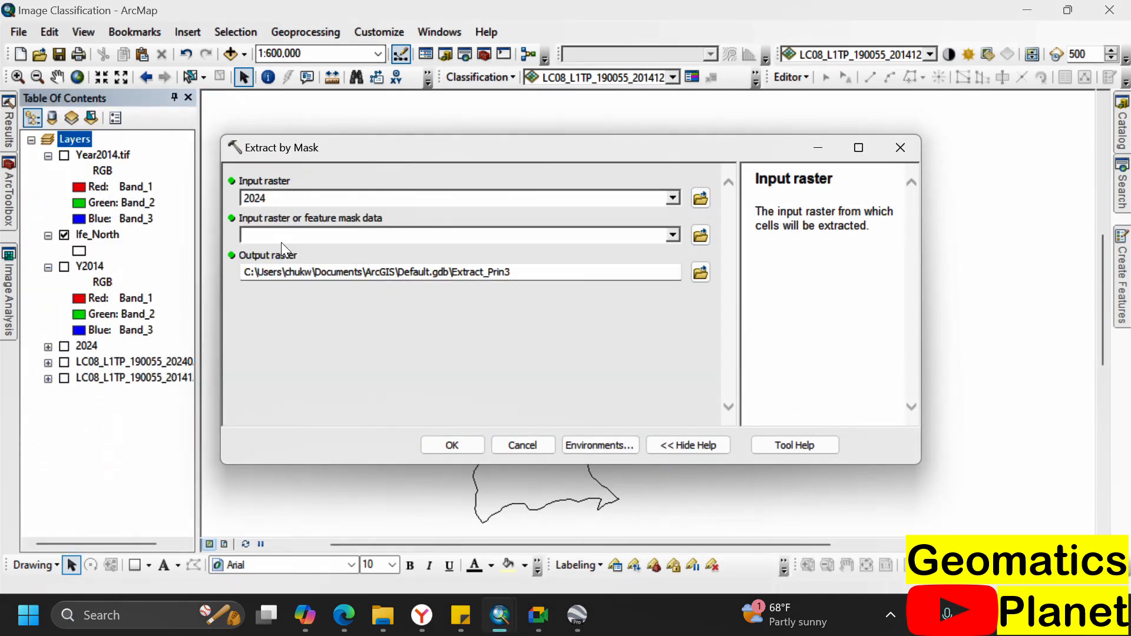
pyautogui.click(672, 235)
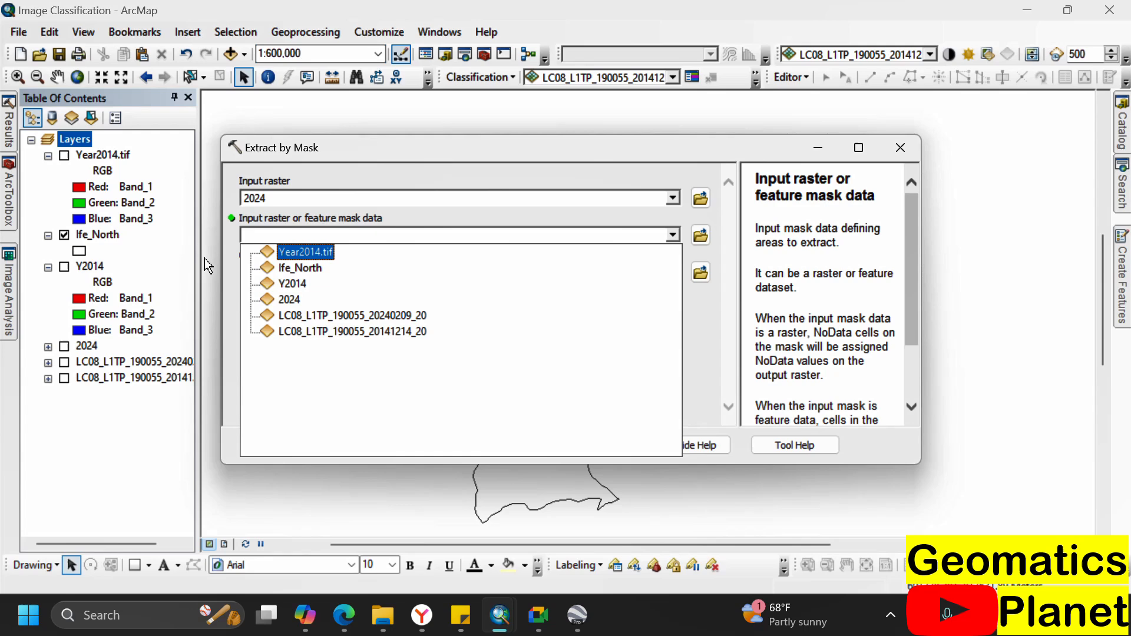
pyautogui.click(267, 268)
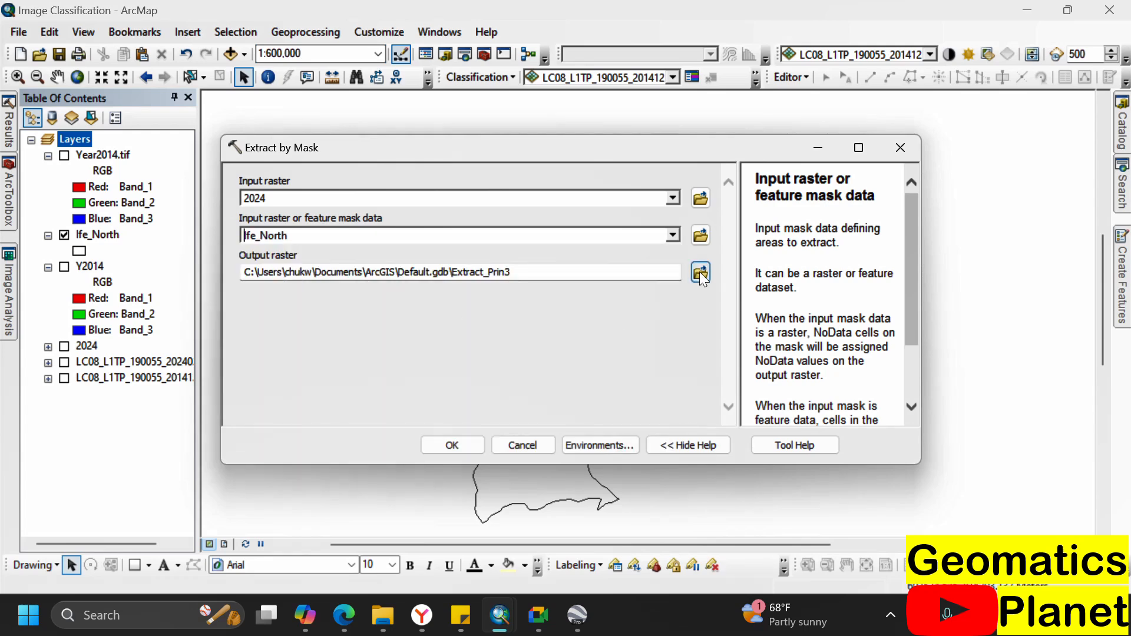
pyautogui.click(465, 447)
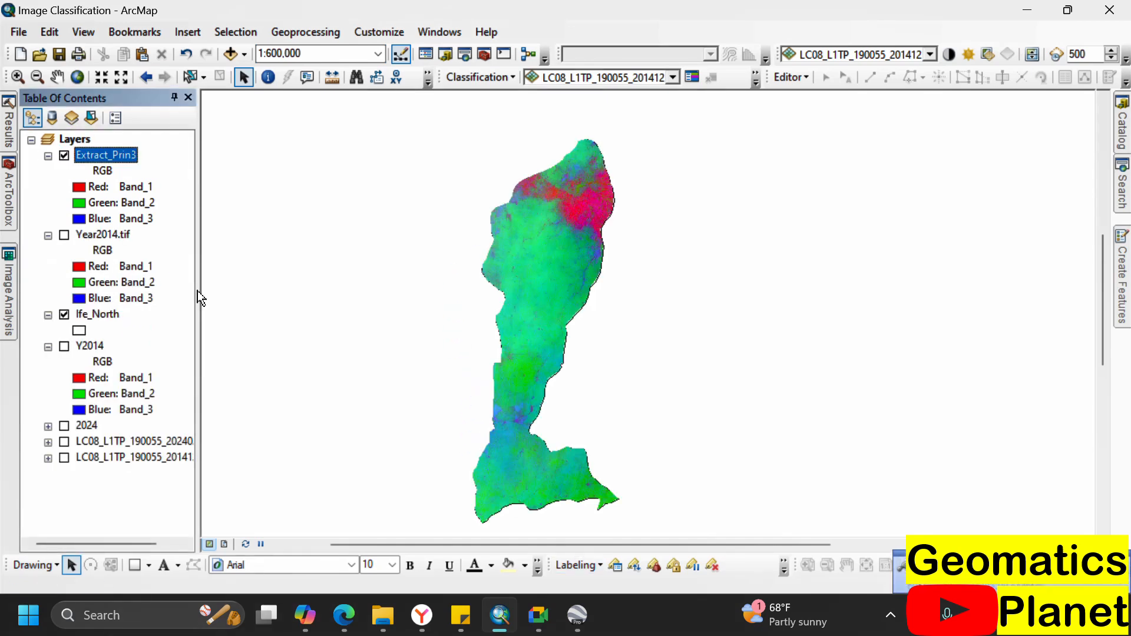
# - Export the Extract_Prin3 raster to the LCLU folder as Year2024.tif in TIFF format and add it to the map
pyautogui.rightClick(109, 156)
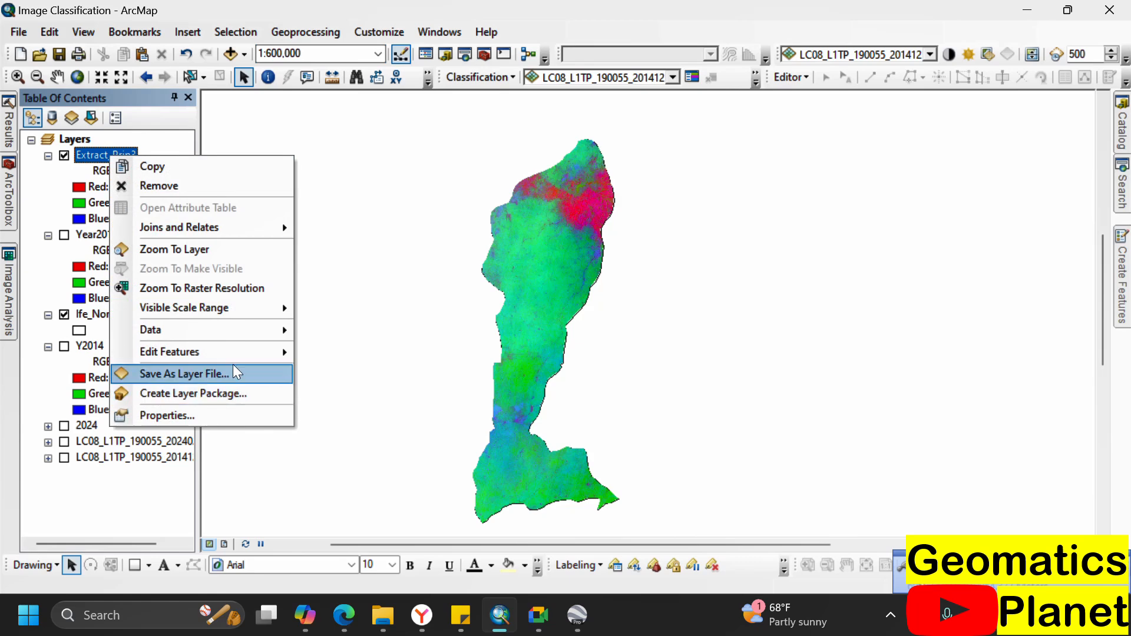
pyautogui.moveTo(270, 352)
pyautogui.moveTo(274, 330)
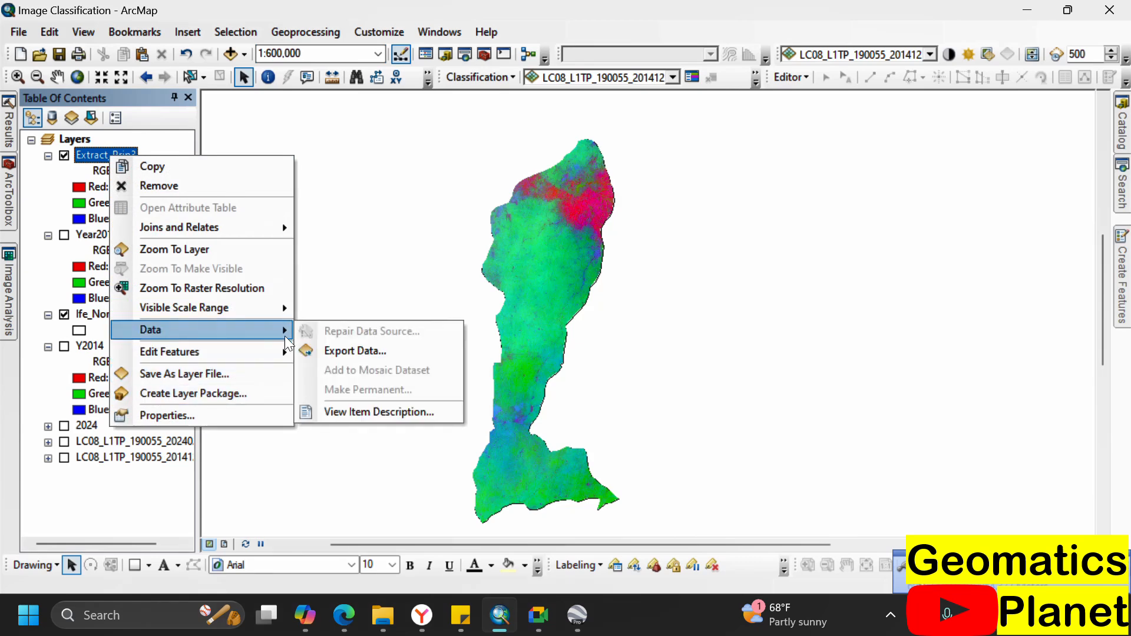
pyautogui.click(349, 352)
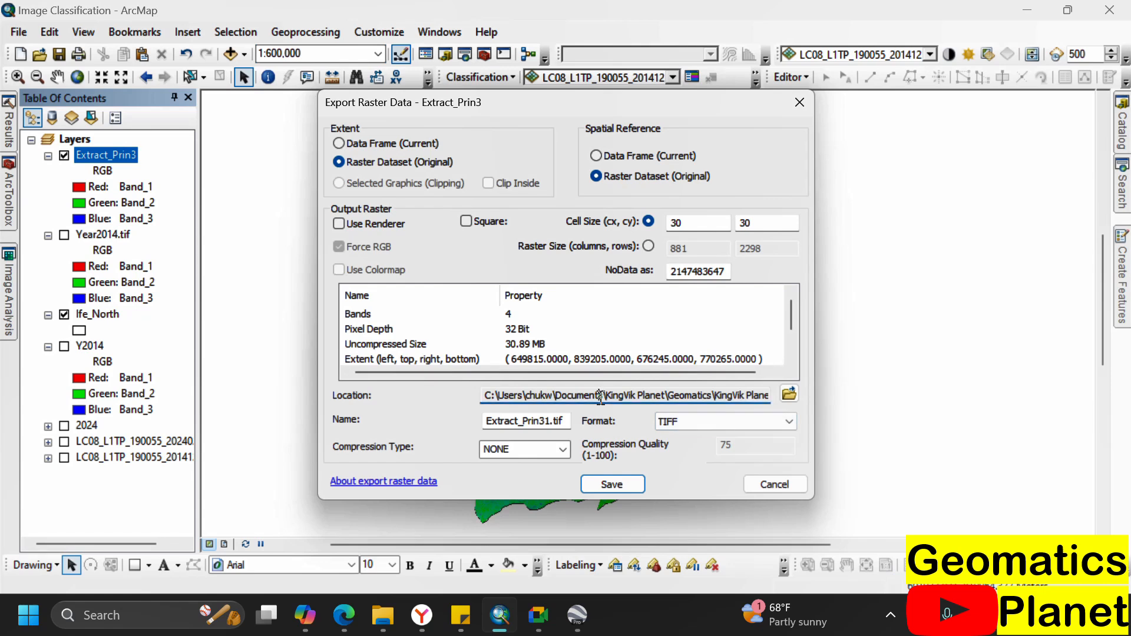
pyautogui.press('End')
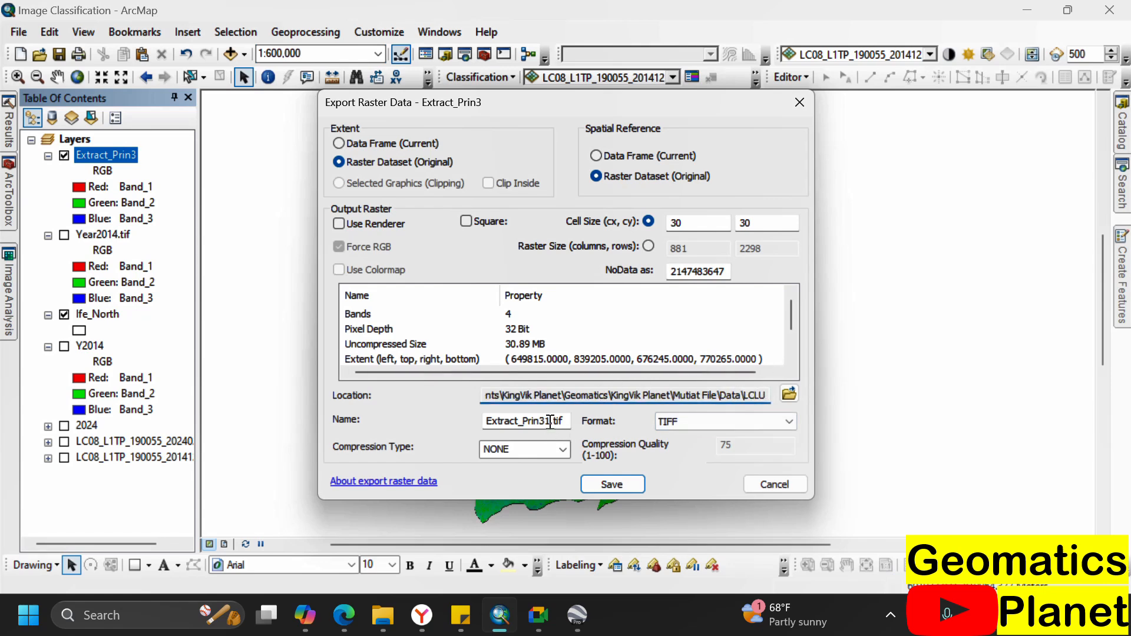
pyautogui.moveTo(550, 422); pyautogui.dragTo(466, 431)
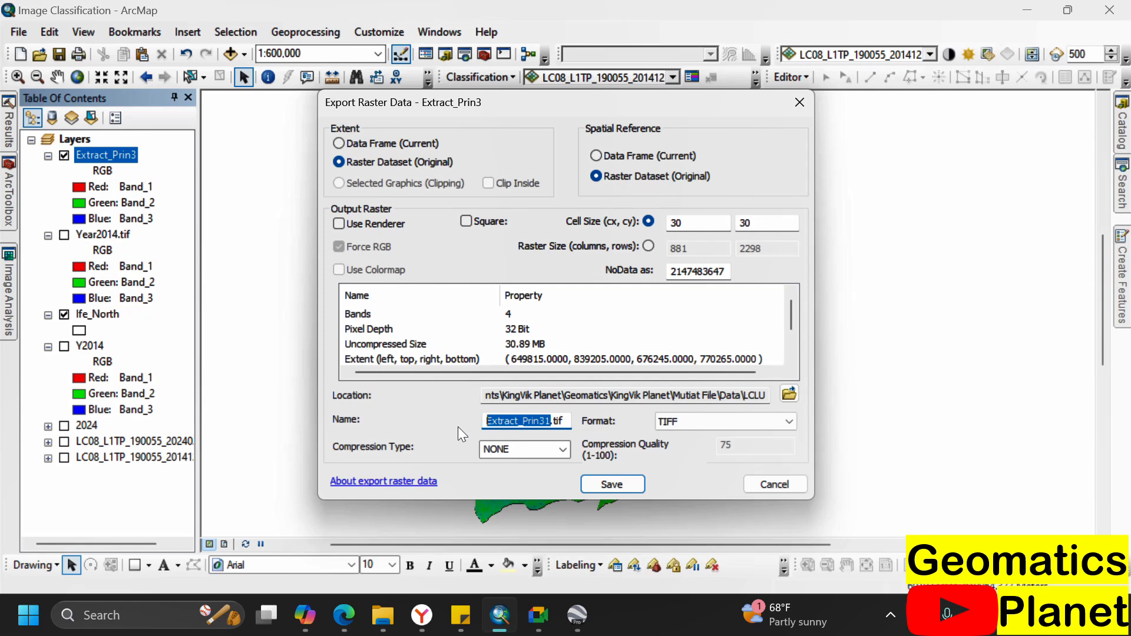
pyautogui.write('Year2014')
pyautogui.click(525, 421)
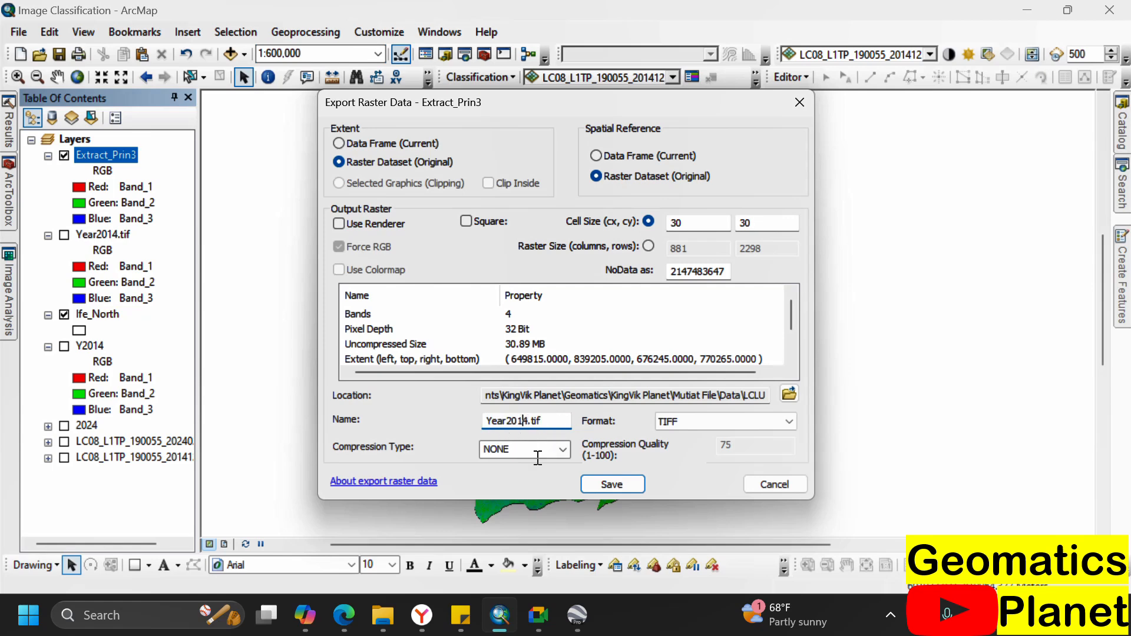
pyautogui.press('BackSpace')
pyautogui.write('2')
pyautogui.click(592, 485)
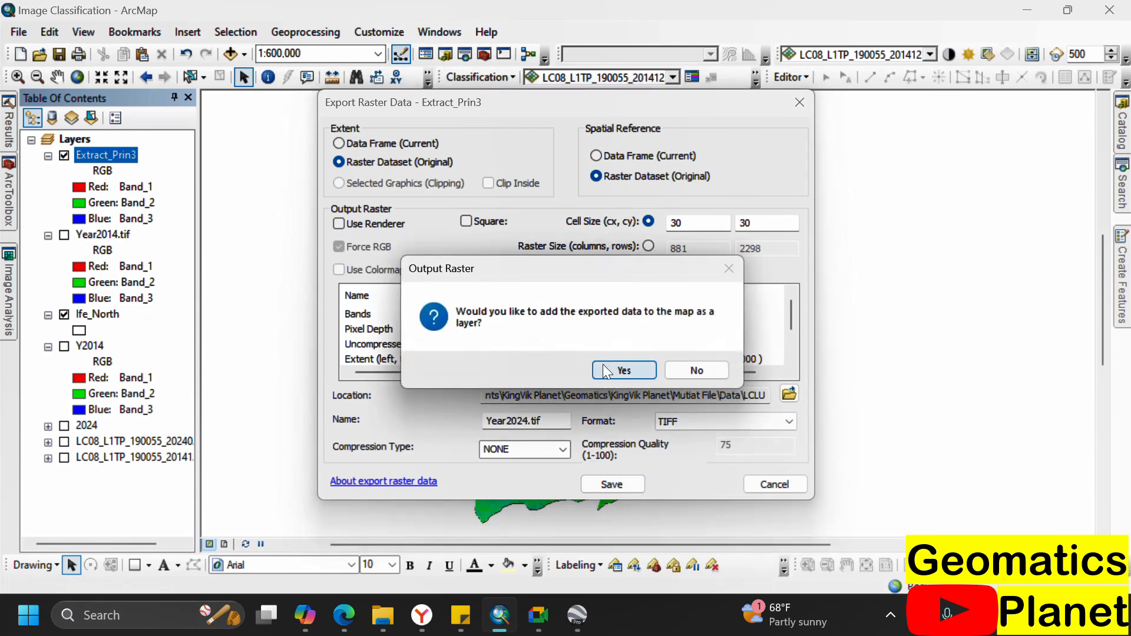
pyautogui.click(602, 371)
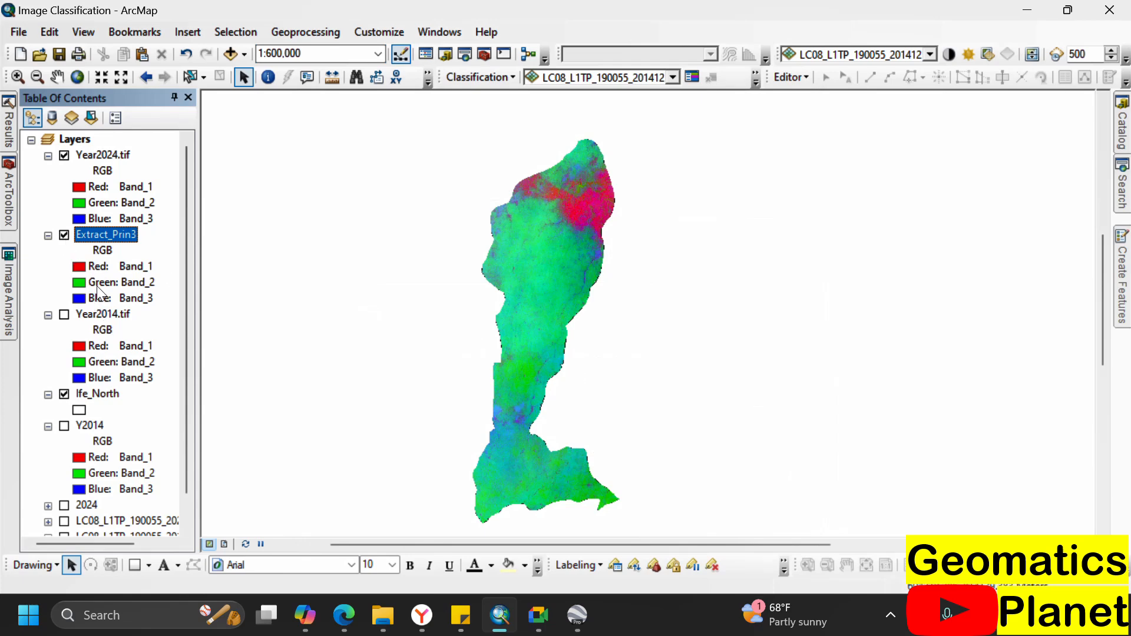
# - Collapse the Y2014 layer's legend and remove the Extract_Prin3 layer from the map
pyautogui.click(95, 425)
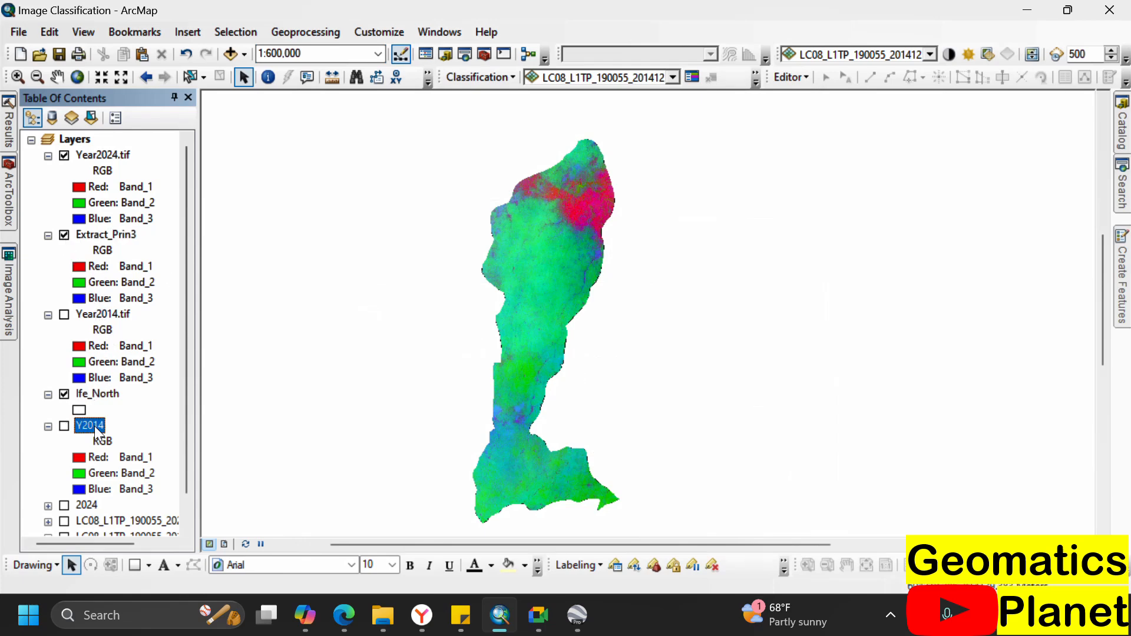
pyautogui.scroll(-1, 94, 426)
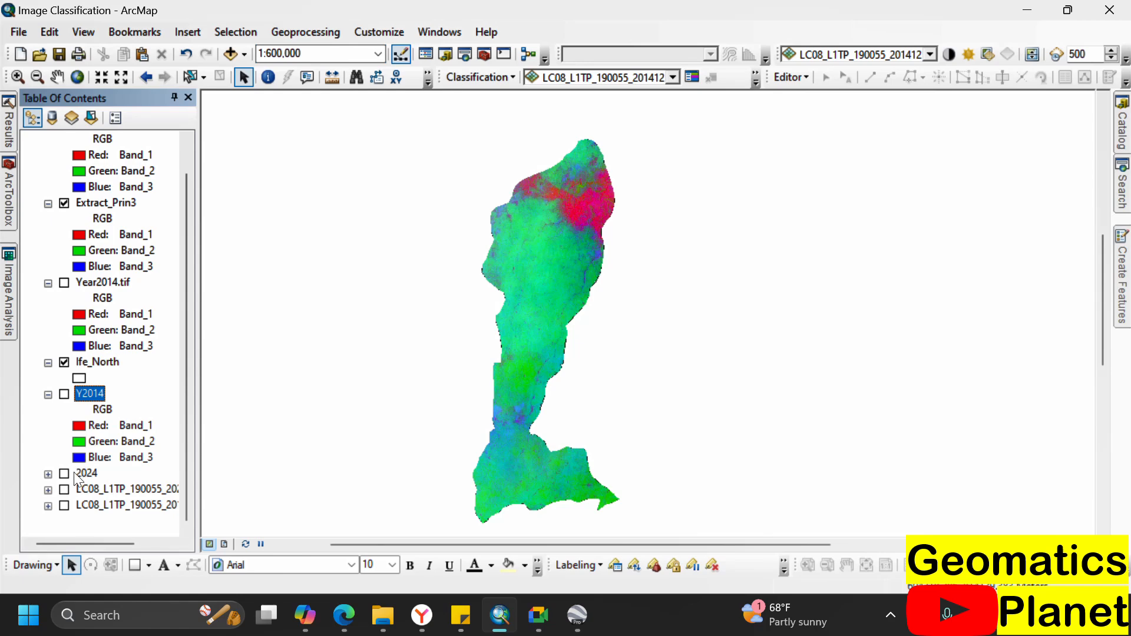
pyautogui.click(48, 395)
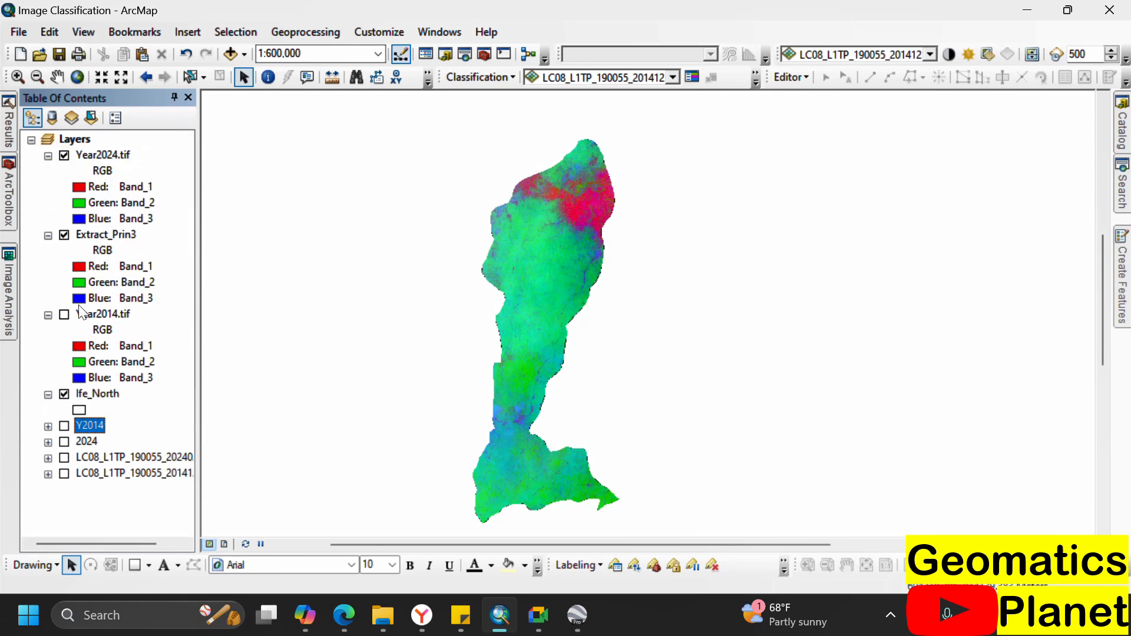
pyautogui.rightClick(96, 233)
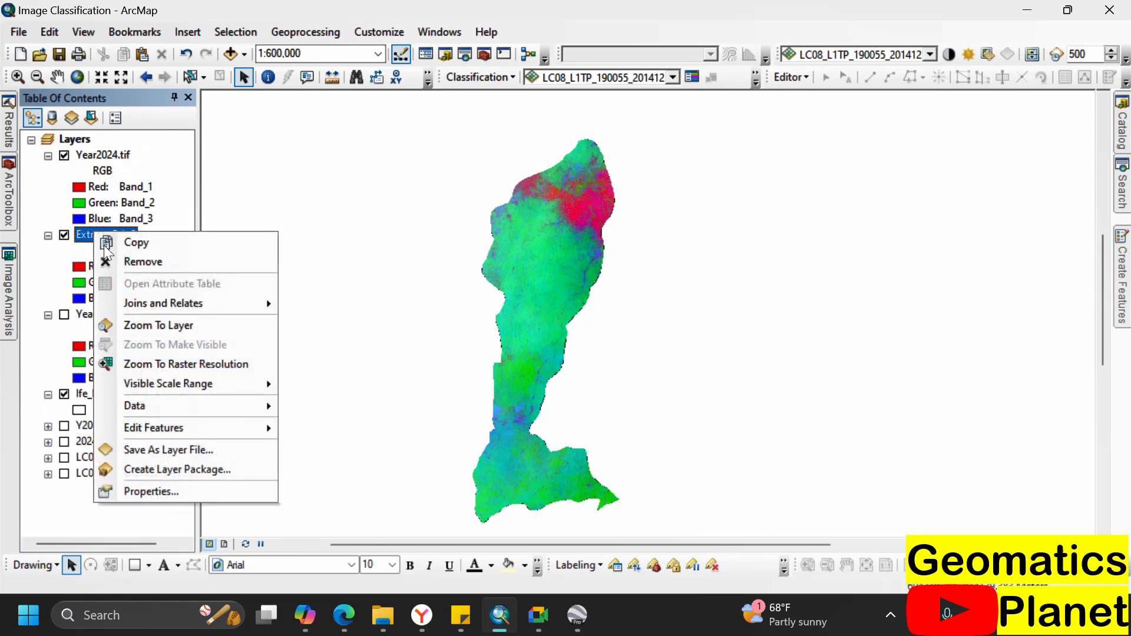
pyautogui.click(111, 263)
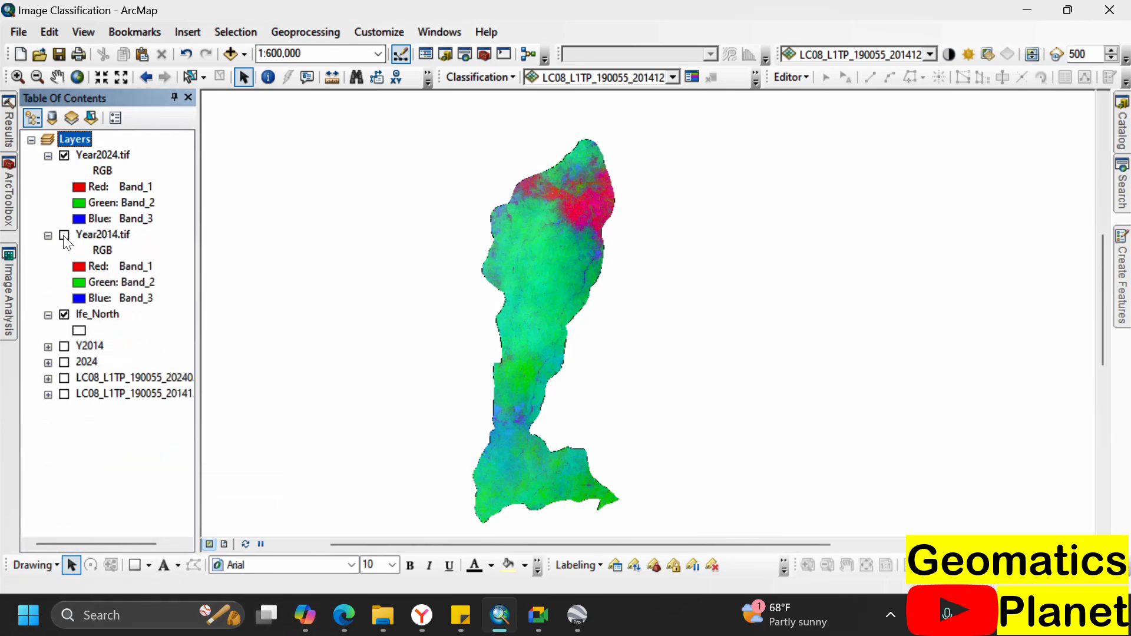
# - Place Year2024.tif below a visible Year2014.tif in the layer order and collapse both layers' legends
pyautogui.moveTo(98, 154); pyautogui.dragTo(98, 302)
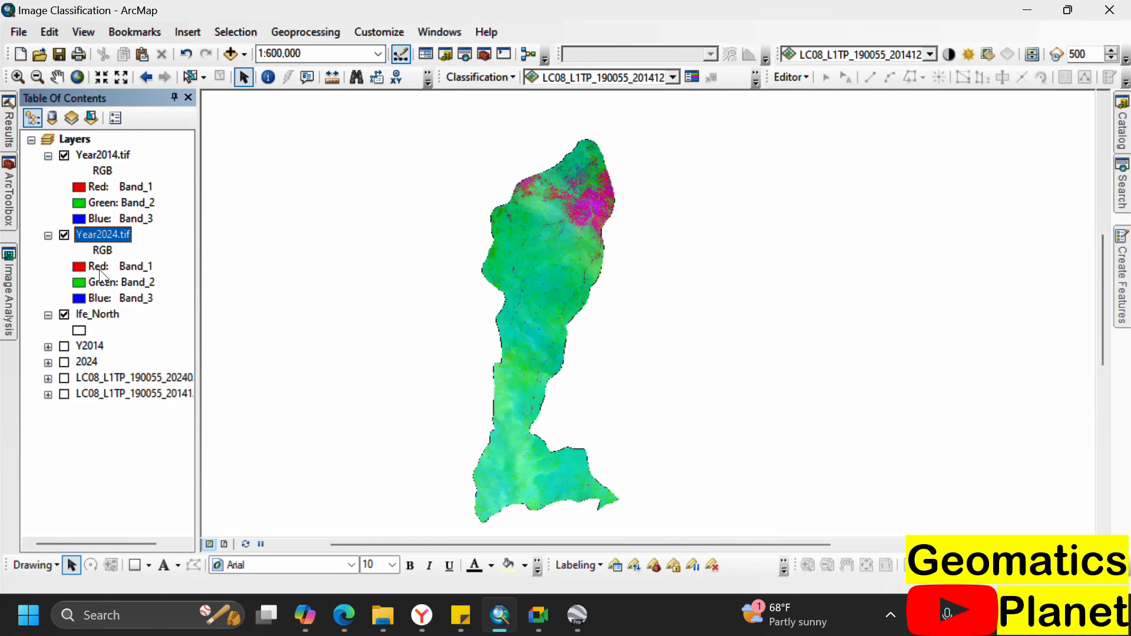
pyautogui.click(48, 156)
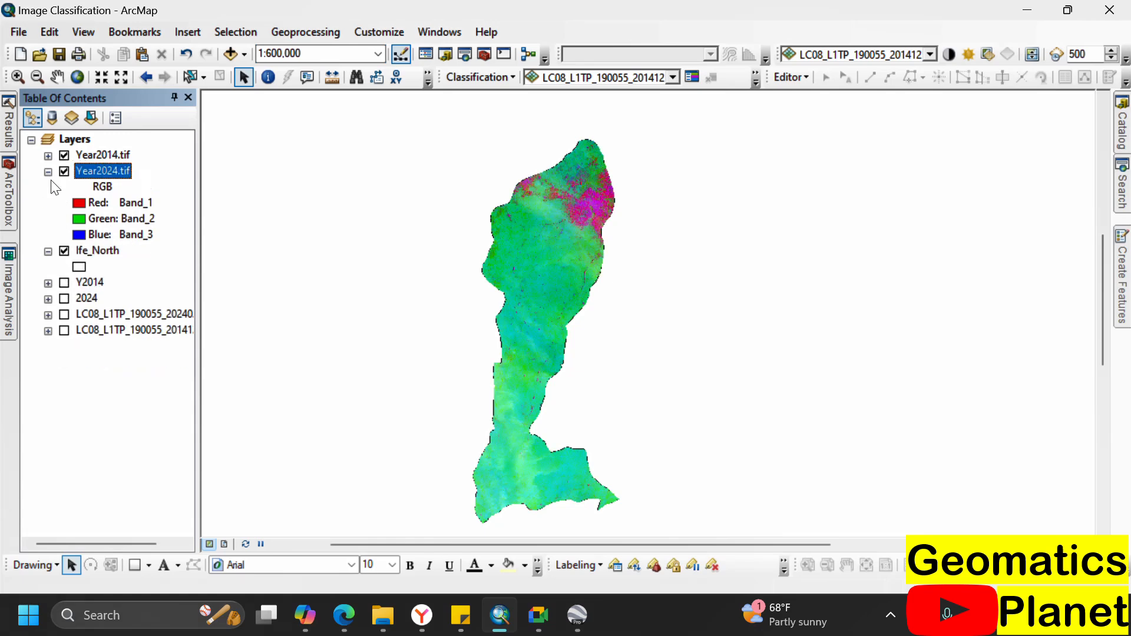
pyautogui.click(48, 172)
# - Toggle the Year2014.tif layer's visibility to compare it with the Year2024.tif image beneath
pyautogui.click(63, 171)
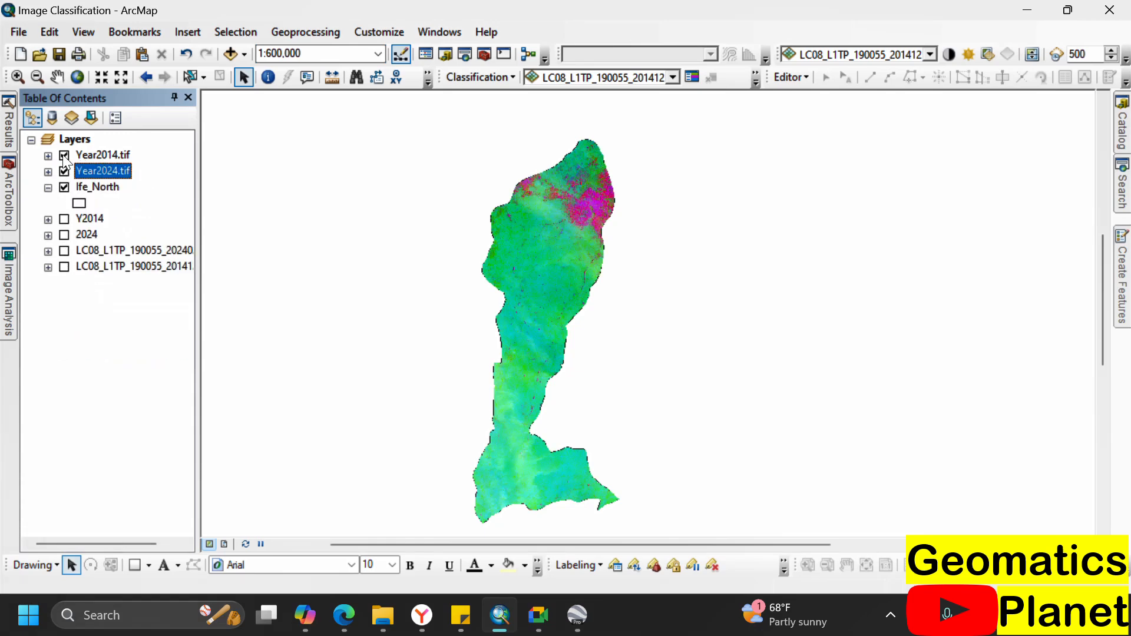
pyautogui.click(64, 156)
pyautogui.click(65, 157)
pyautogui.click(64, 157)
pyautogui.click(65, 156)
pyautogui.click(64, 157)
# - Set up Iso Cluster Unsupervised Classification with Year2014.tif as the only input raster and 5 classes
pyautogui.click(483, 82)
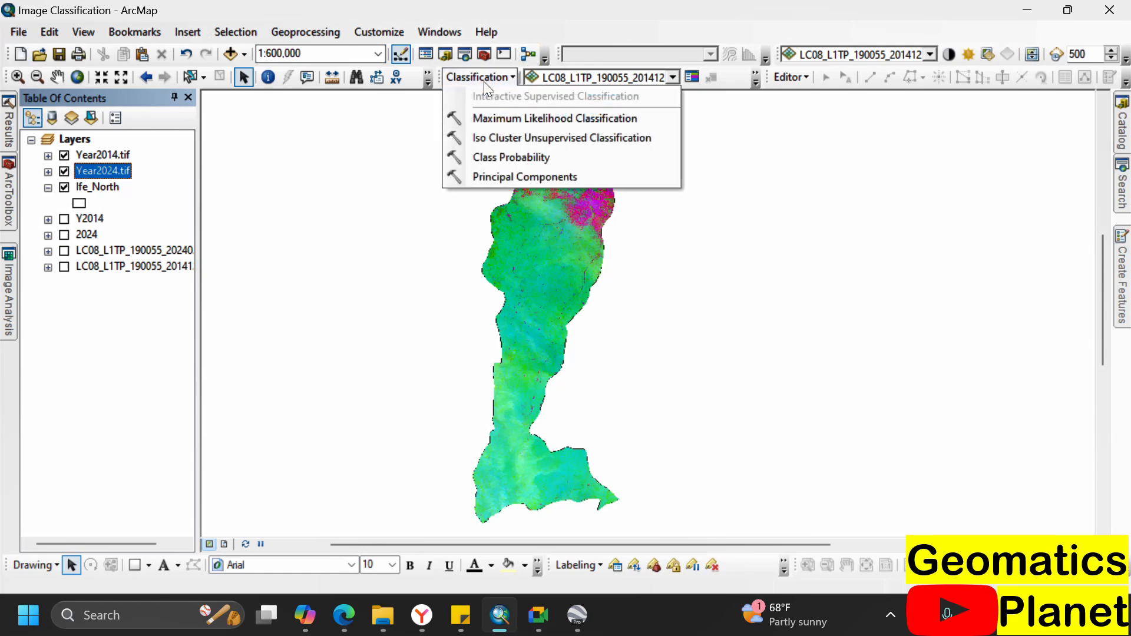
pyautogui.click(505, 144)
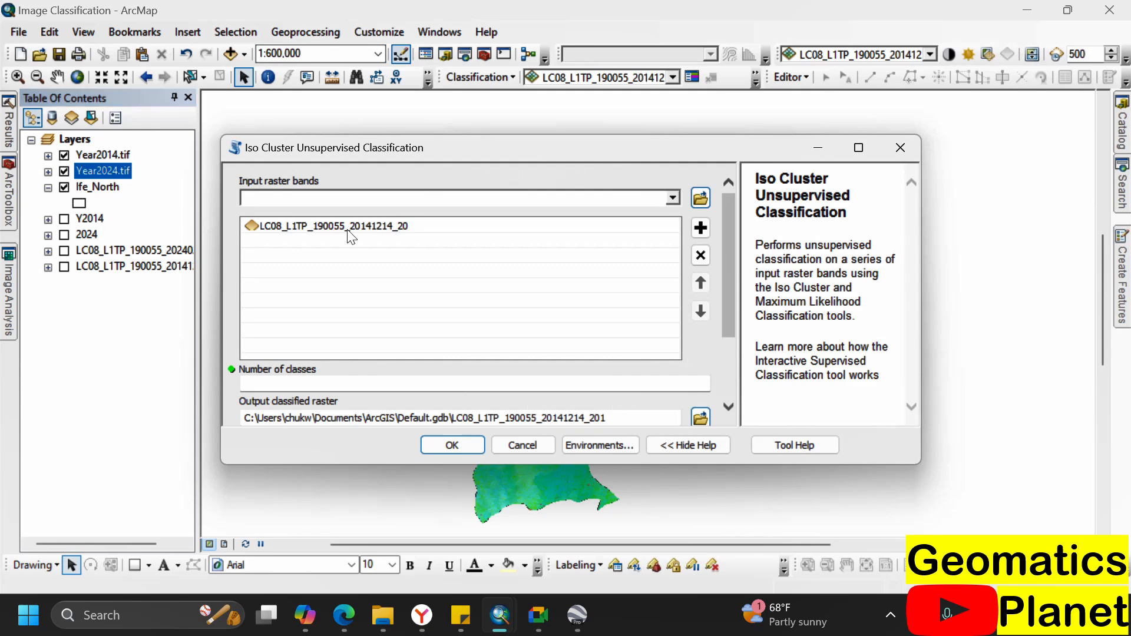
pyautogui.click(673, 197)
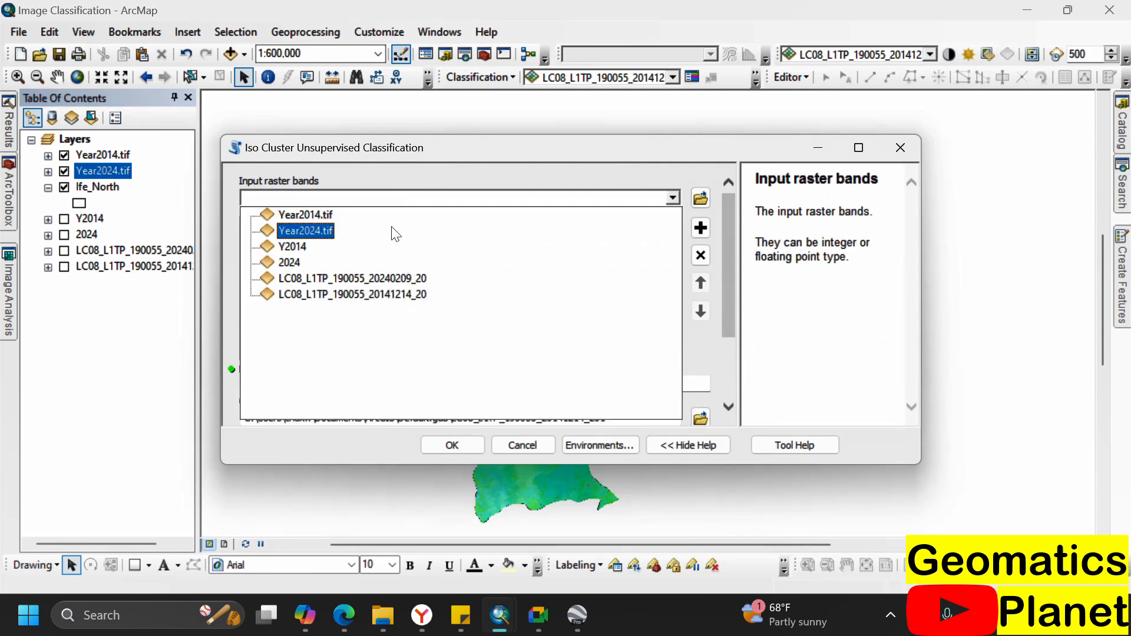
pyautogui.click(323, 214)
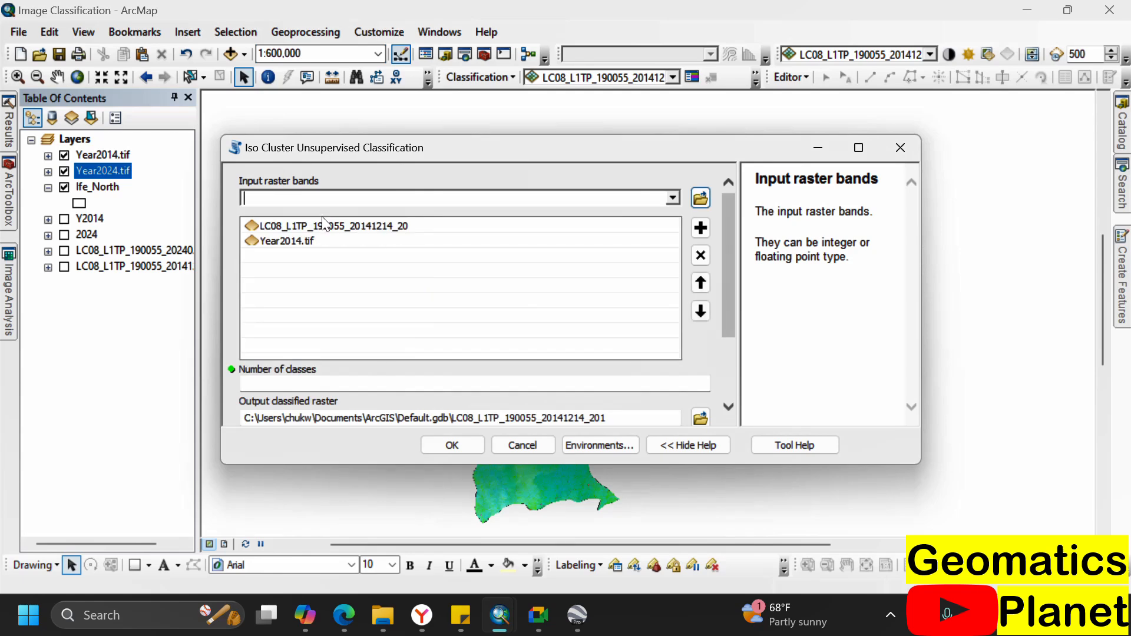
pyautogui.click(325, 227)
pyautogui.click(700, 255)
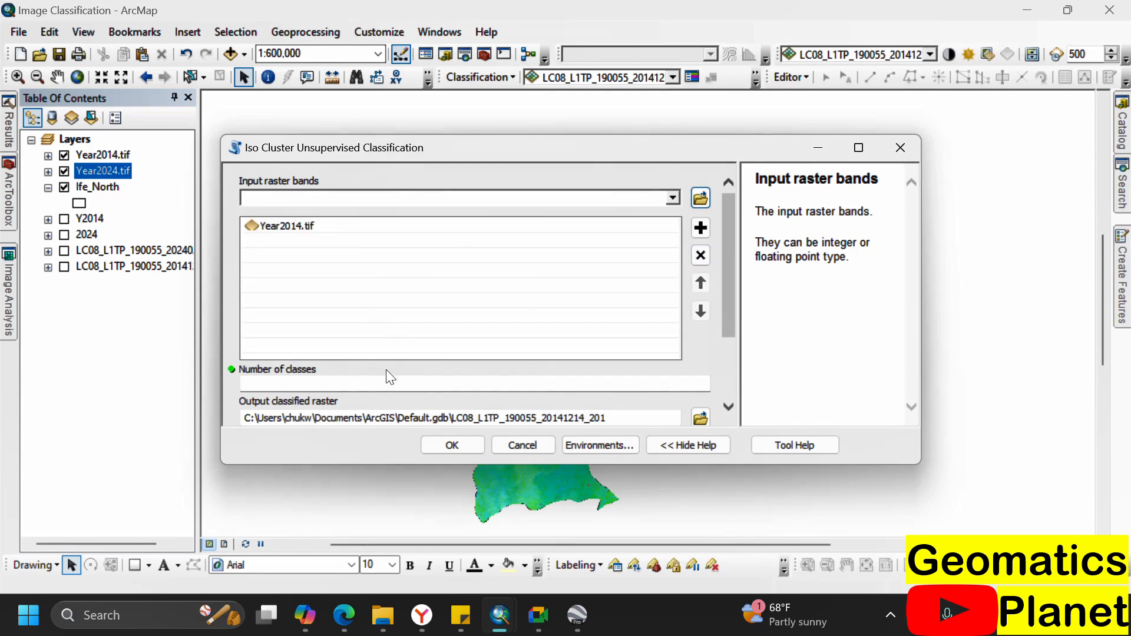
pyautogui.click(383, 398)
pyautogui.click(378, 386)
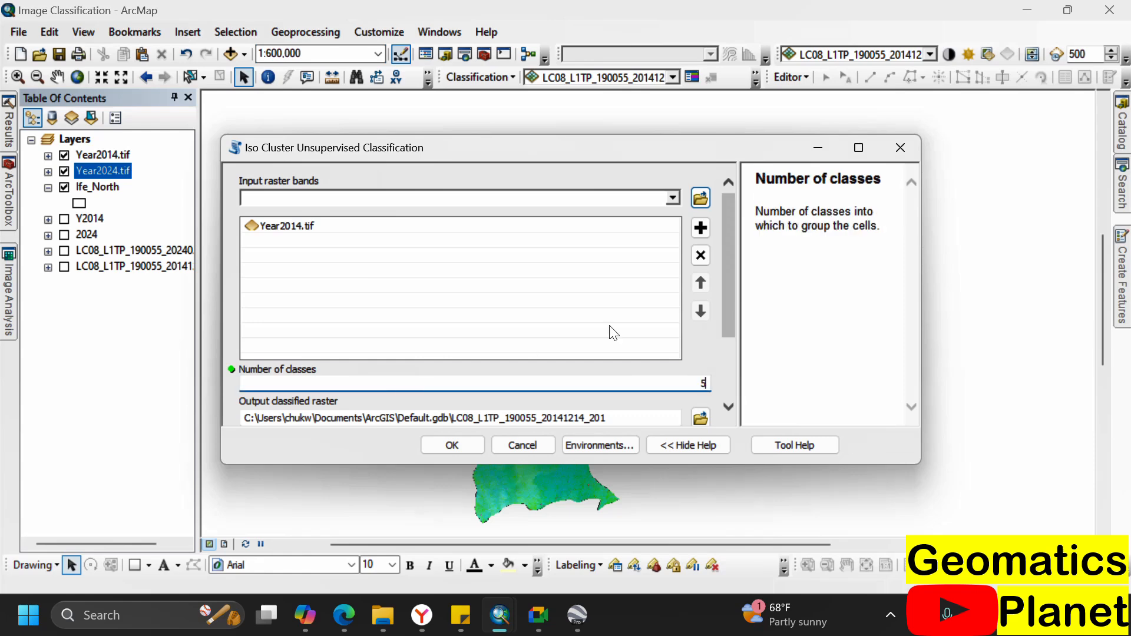
# - Set the output signature file to 2014sign.gsg in the ArcMap folder and run the classification with the default output raster
pyautogui.moveTo(727, 277); pyautogui.dragTo(726, 366)
pyautogui.moveTo(730, 406); pyautogui.dragTo(730, 410)
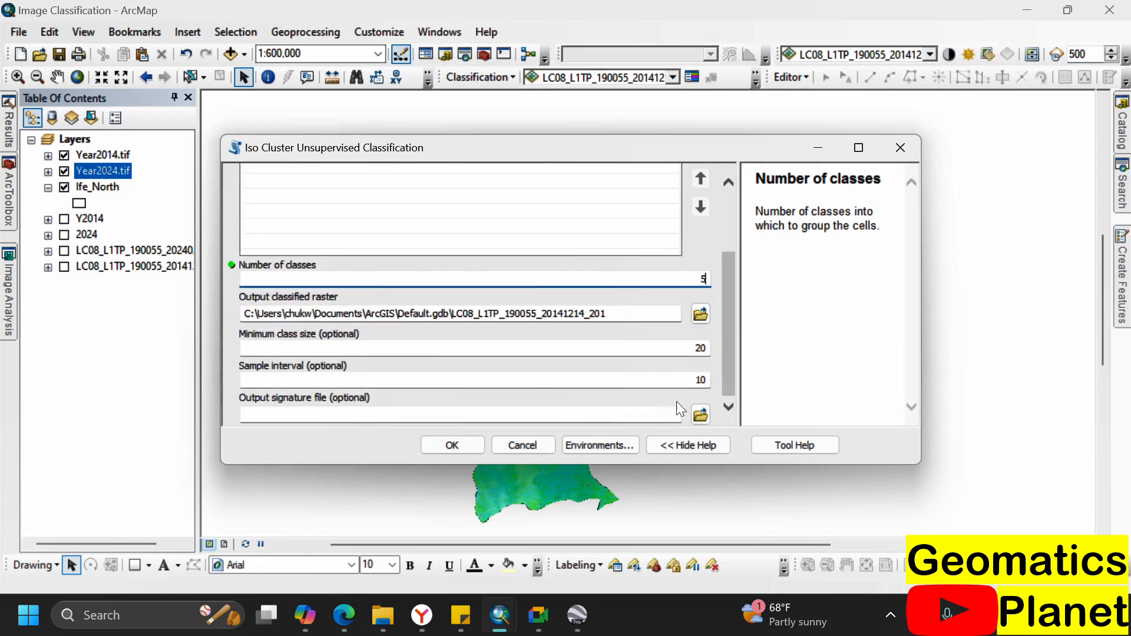
pyautogui.click(700, 414)
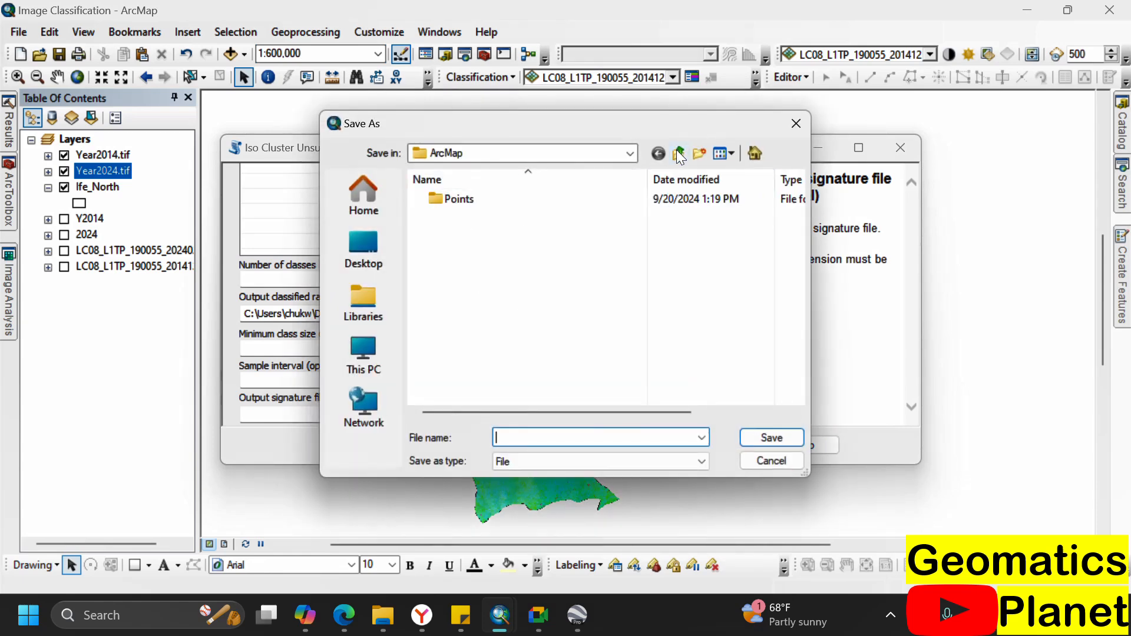
pyautogui.click(757, 149)
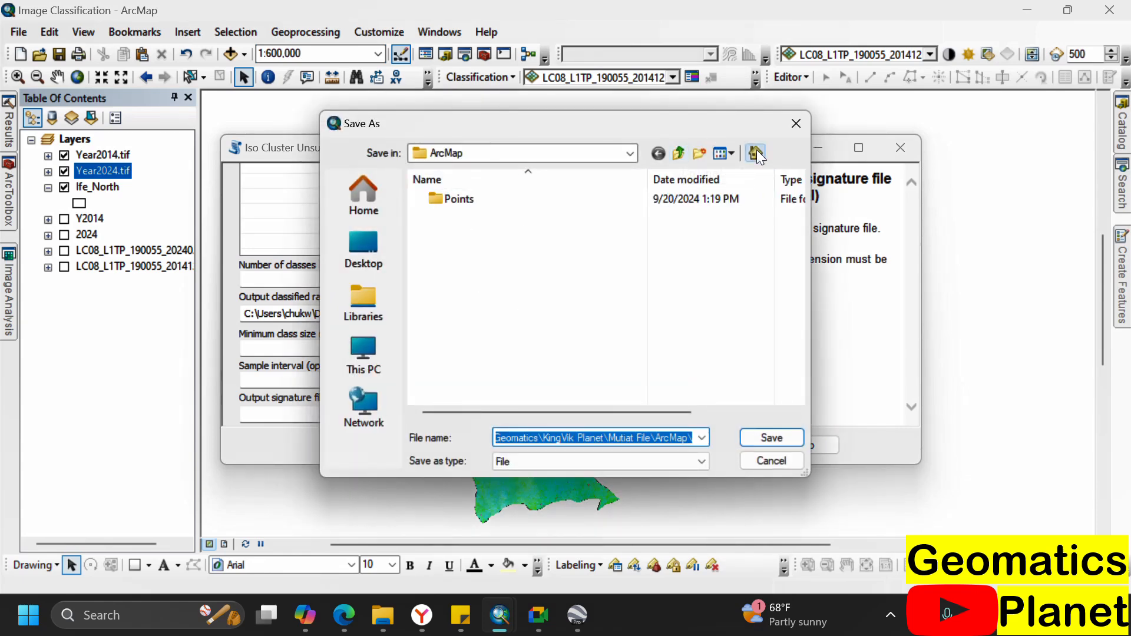
pyautogui.click(517, 437)
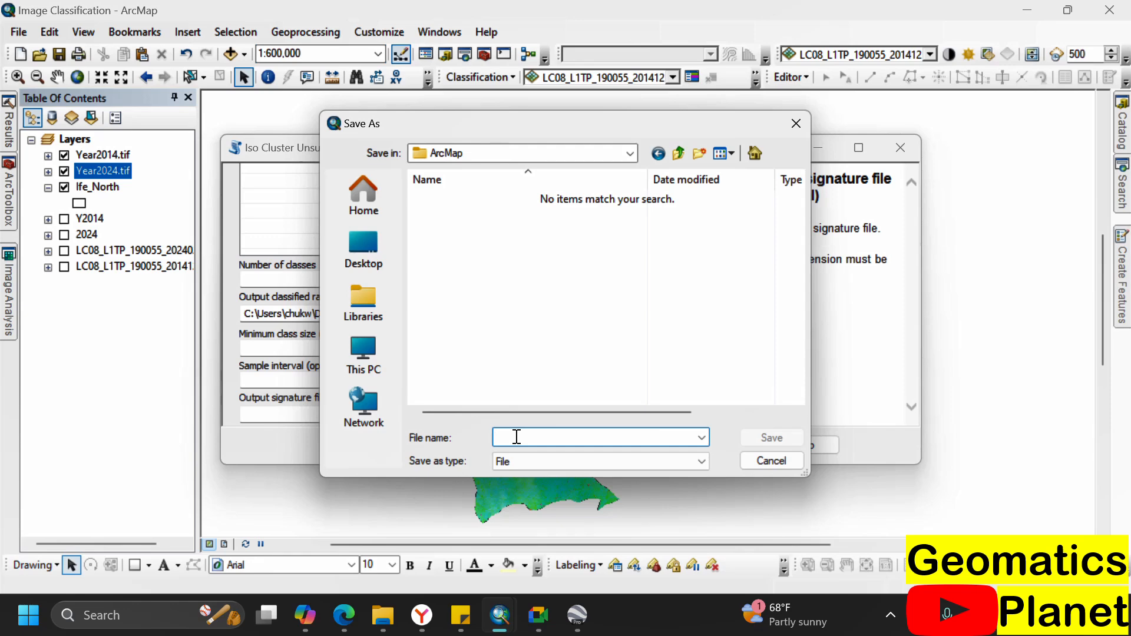
pyautogui.write('20')
pyautogui.click(748, 439)
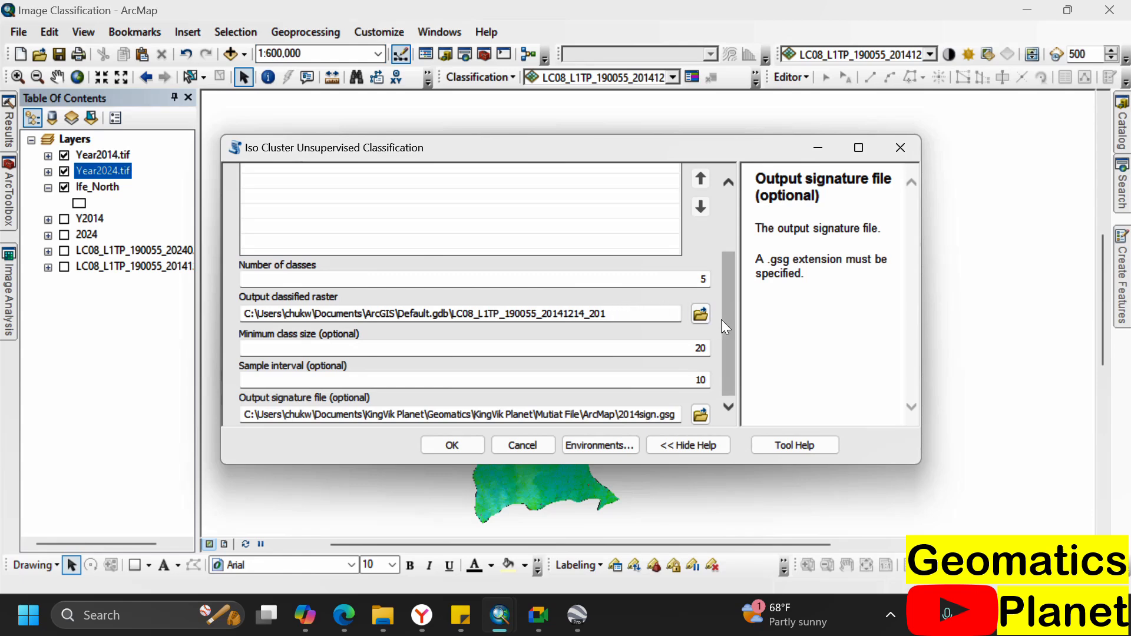
pyautogui.moveTo(725, 327); pyautogui.dragTo(714, 216)
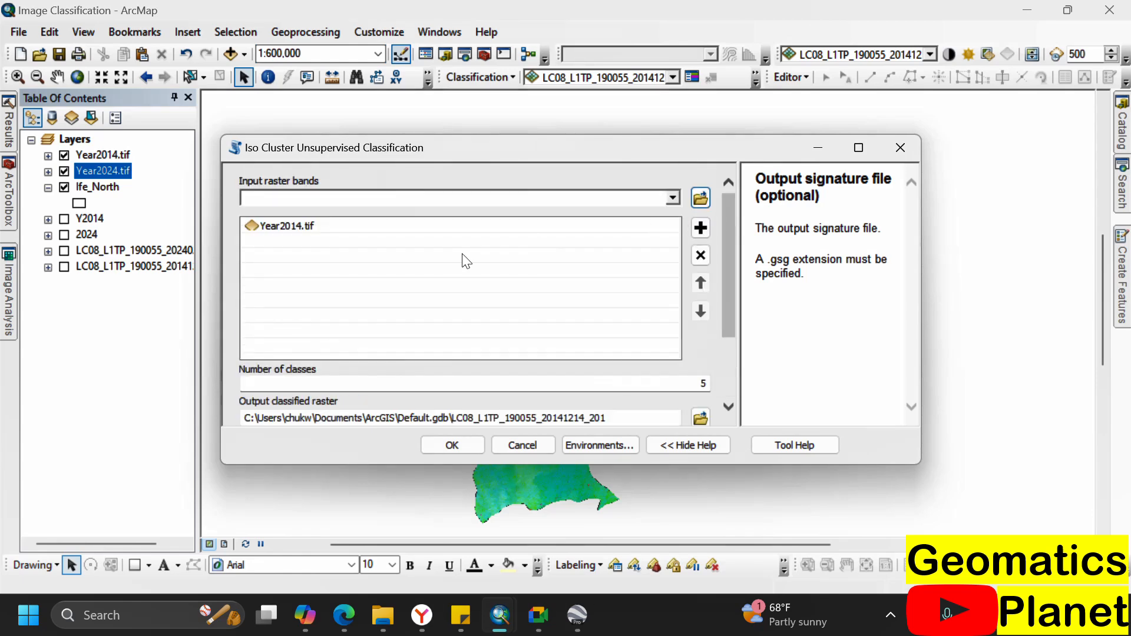
pyautogui.click(452, 445)
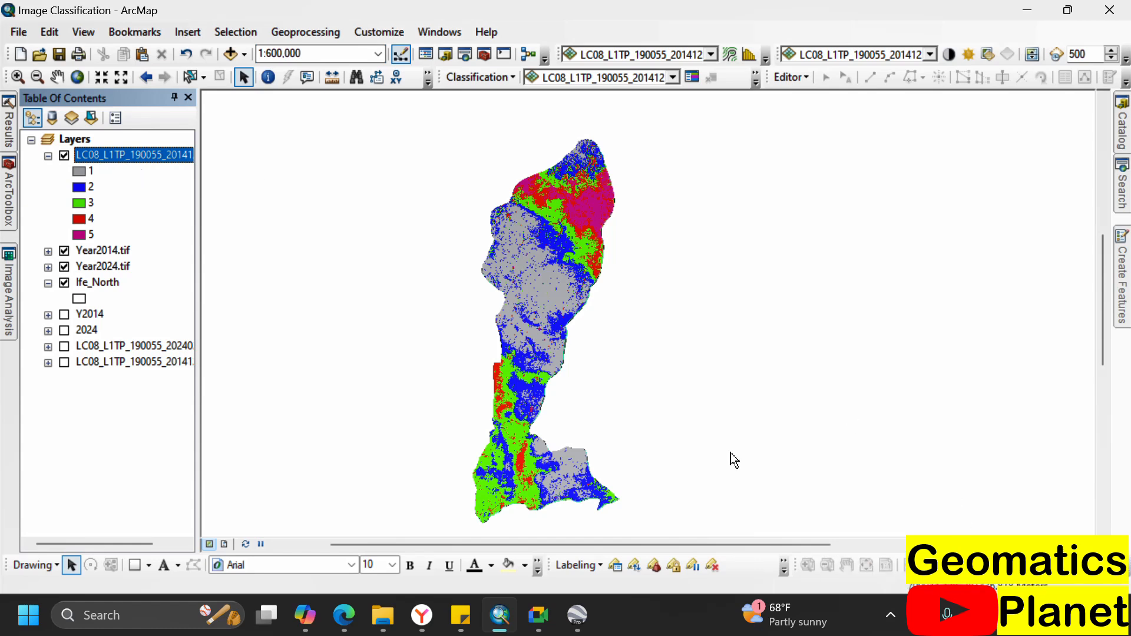
# - Compare the classified 2014 raster with the Year2014.tif image, leaving the classified layer hidden and its legend collapsed
pyautogui.click(63, 157)
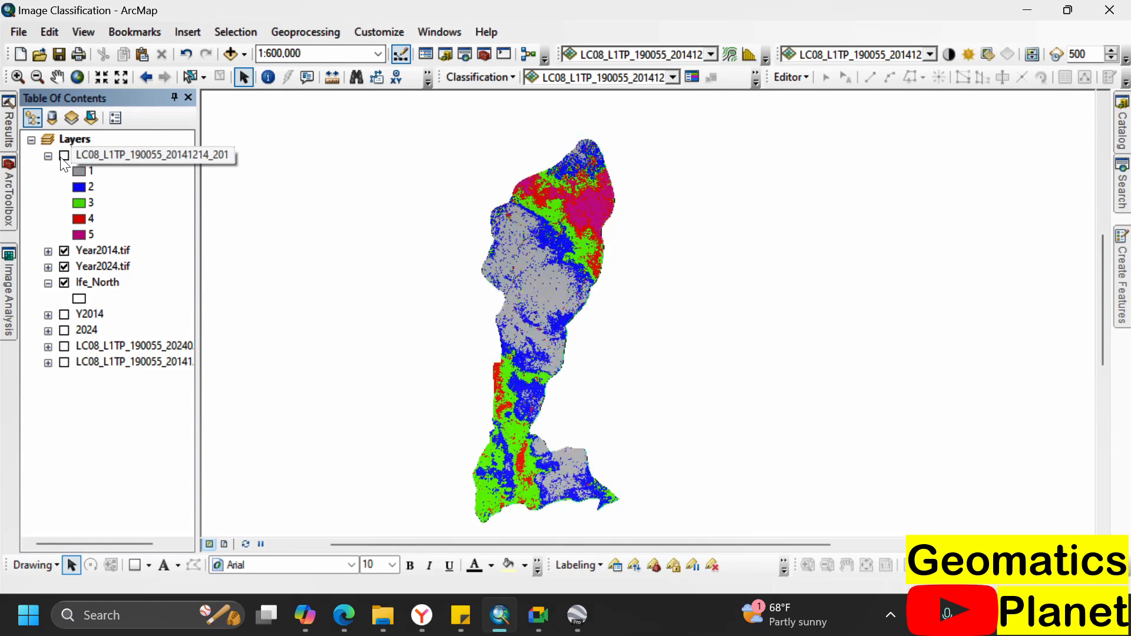
pyautogui.click(63, 157)
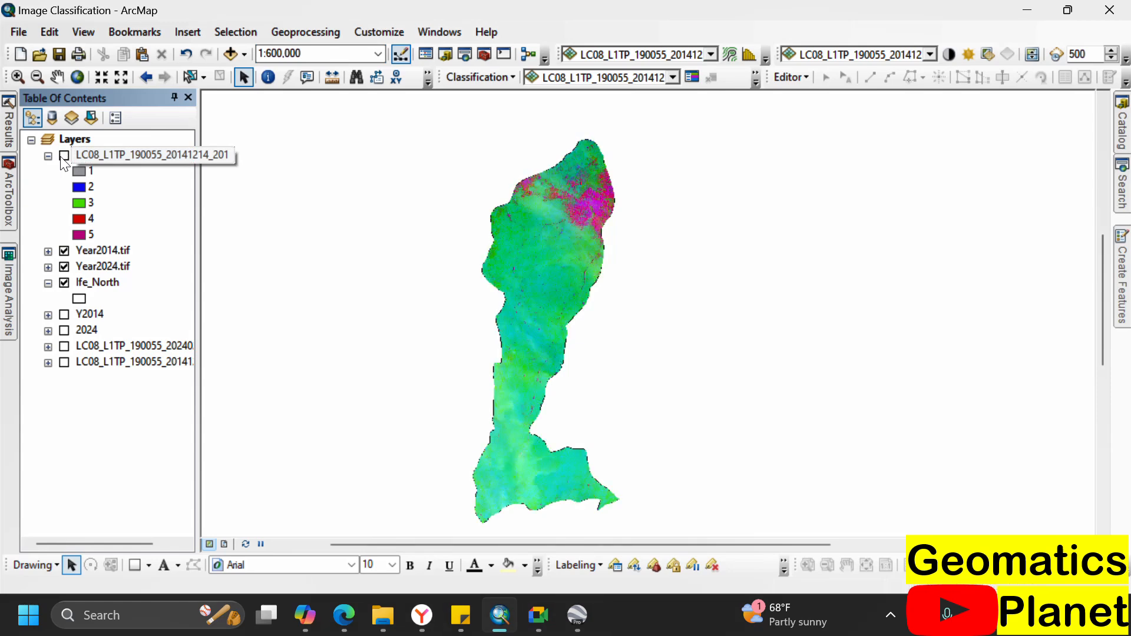
pyautogui.click(63, 157)
pyautogui.click(63, 157)
pyautogui.click(97, 158)
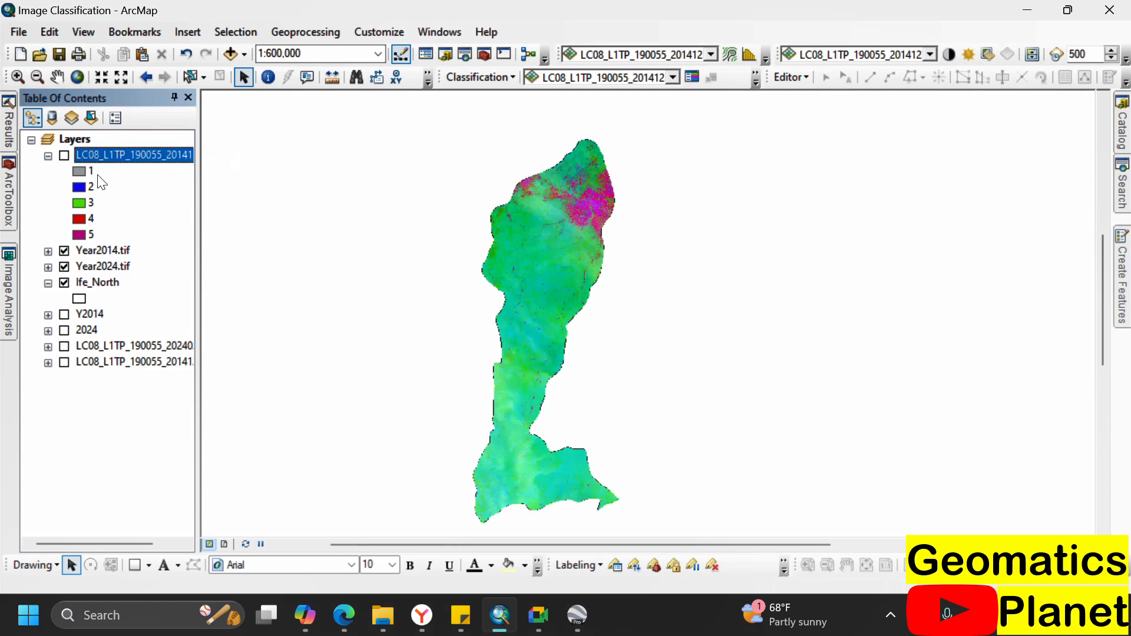
pyautogui.click(48, 155)
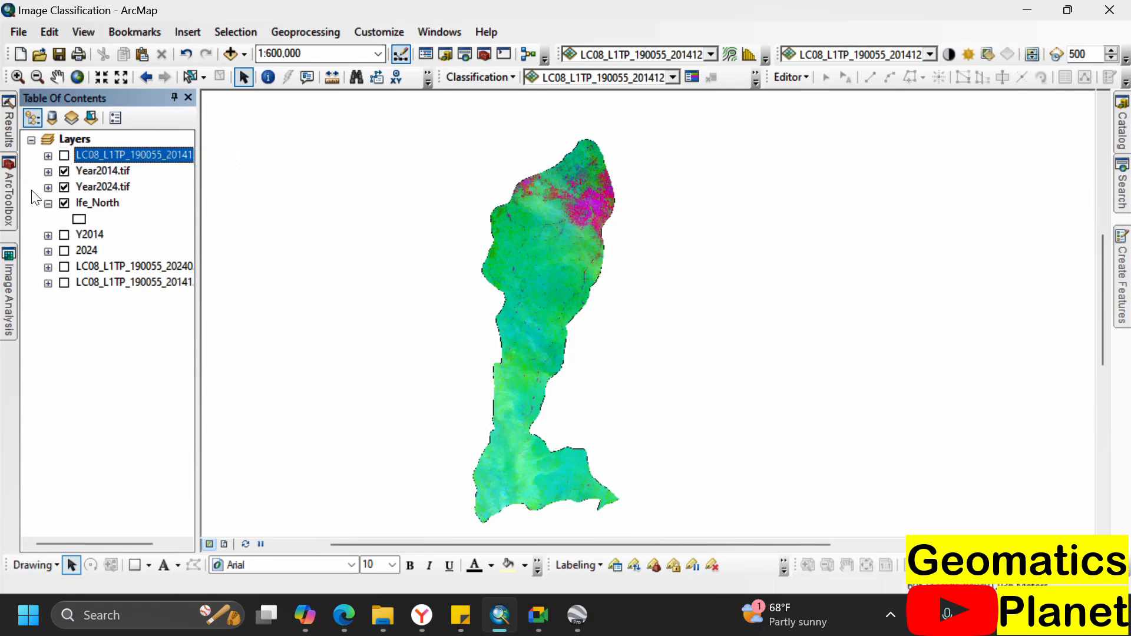
# - Locate the Iso Cluster Unsupervised Classification tool in the Multivariate toolset of Spatial Analyst Tools, collapsing the Extraction toolset
pyautogui.click(10, 192)
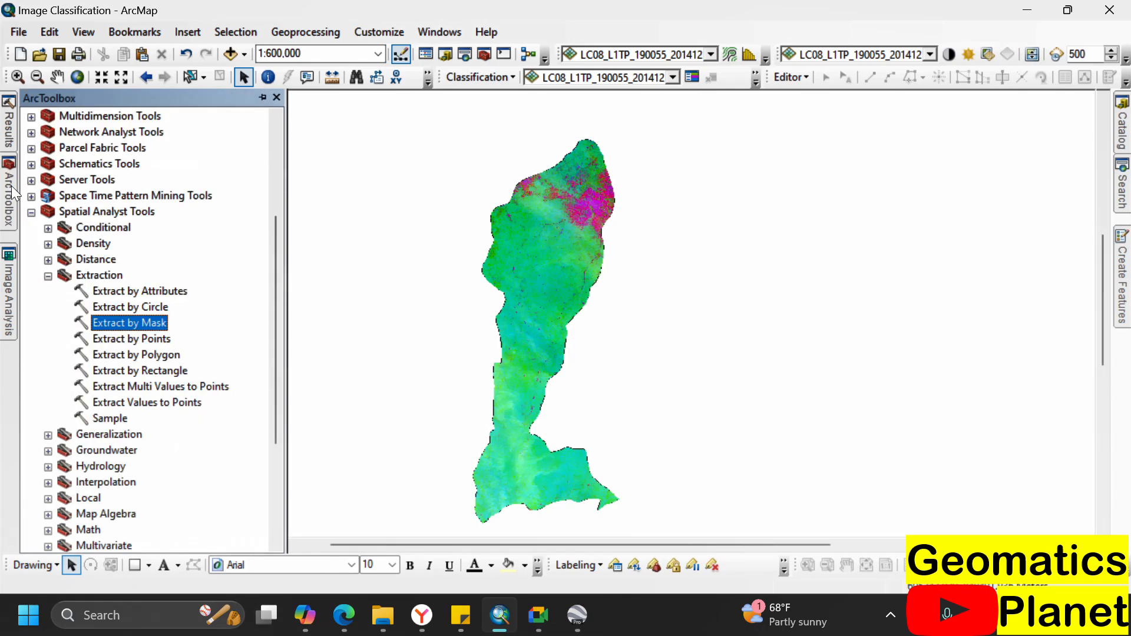
pyautogui.click(48, 276)
pyautogui.scroll(-1, 72, 456)
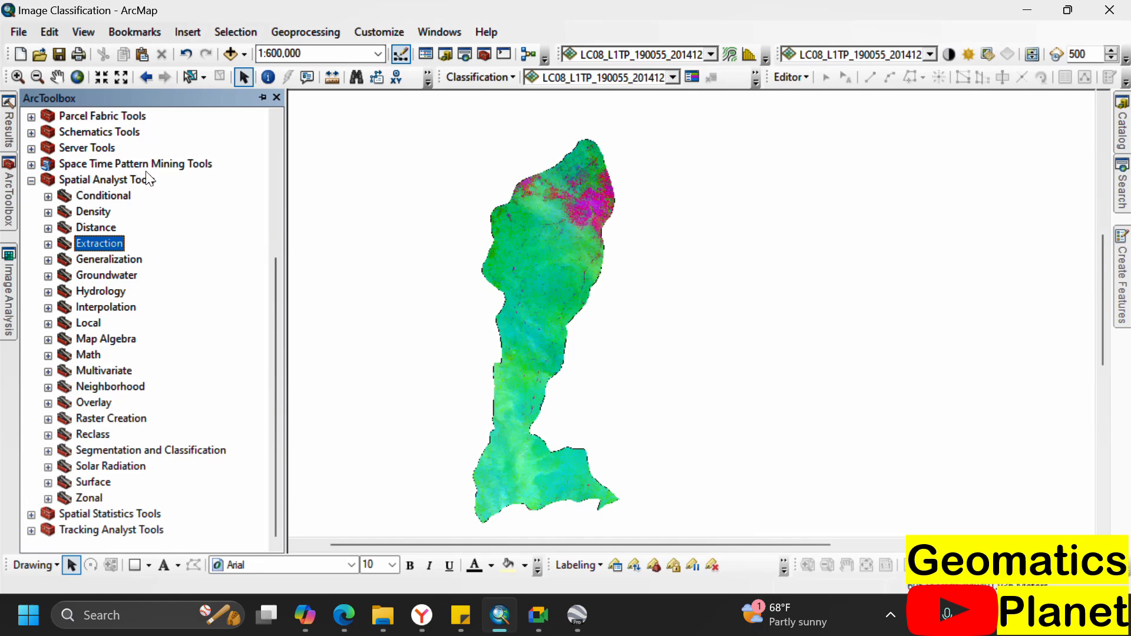
pyautogui.click(48, 371)
pyautogui.click(129, 481)
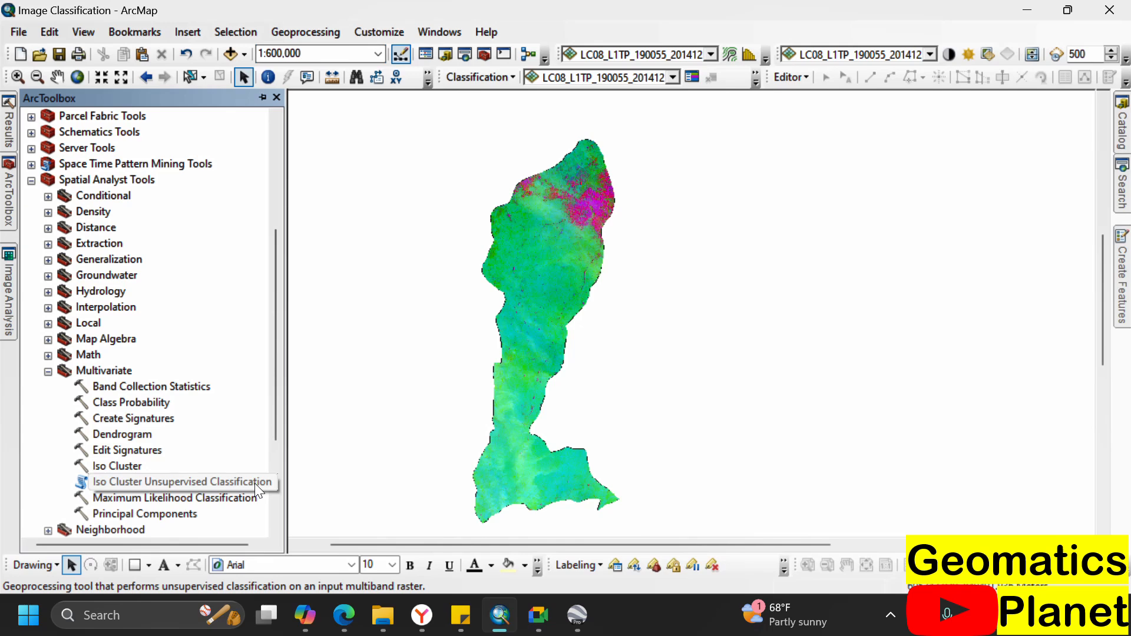
# - Set up Iso Cluster Unsupervised Classification with Year2024.tif as the only input raster and 5 classes
pyautogui.click(496, 81)
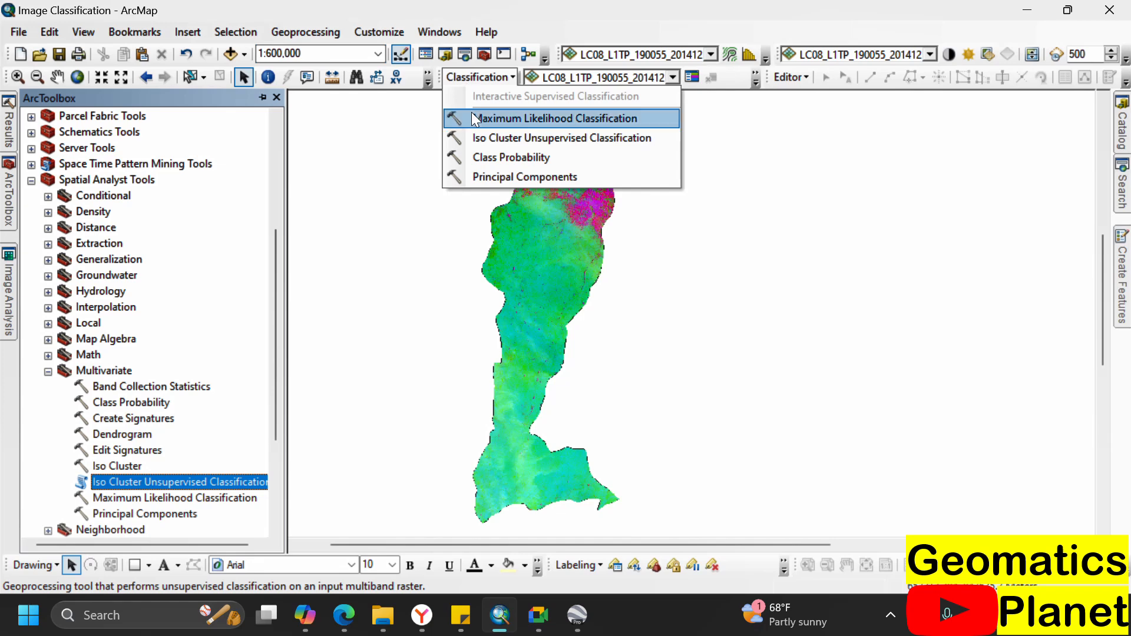
pyautogui.click(479, 143)
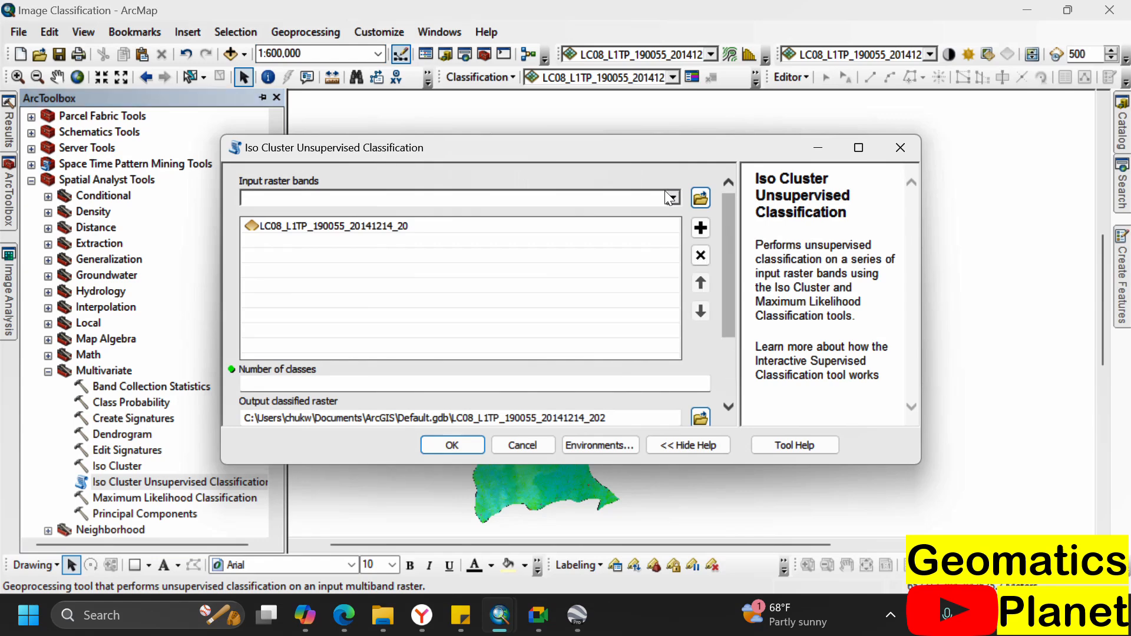
pyautogui.click(669, 196)
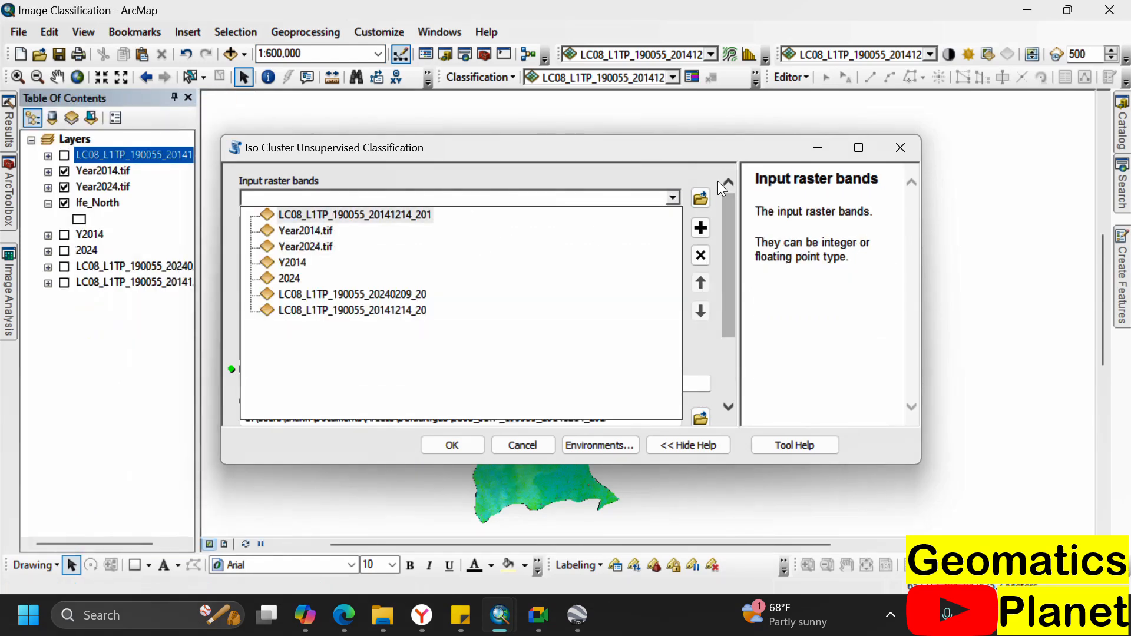
pyautogui.click(729, 268)
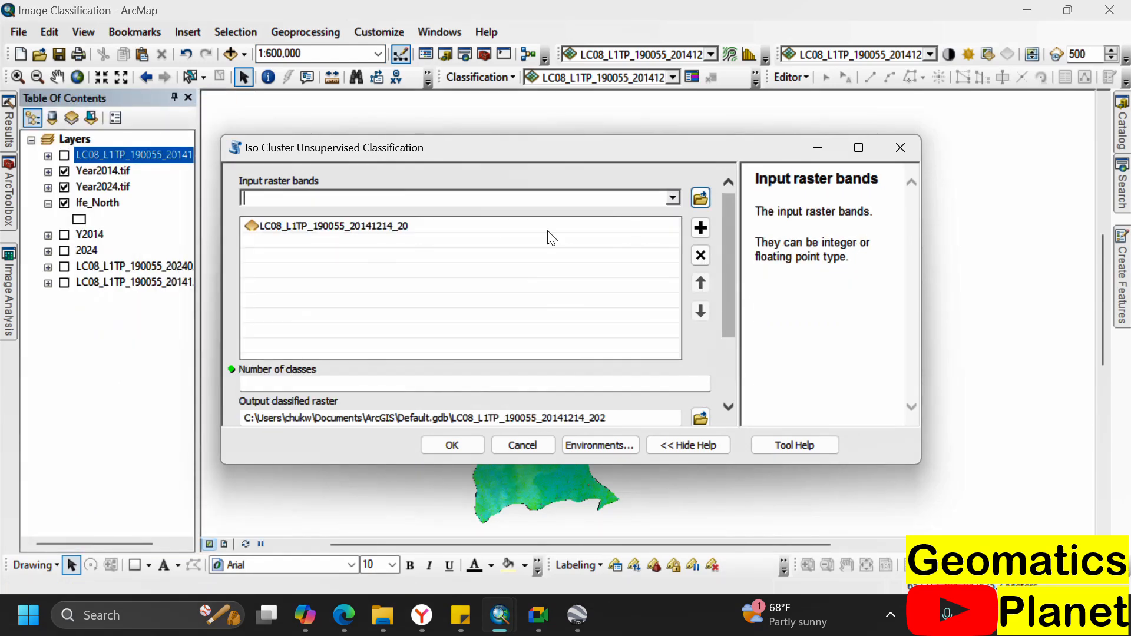
pyautogui.click(463, 230)
pyautogui.click(700, 256)
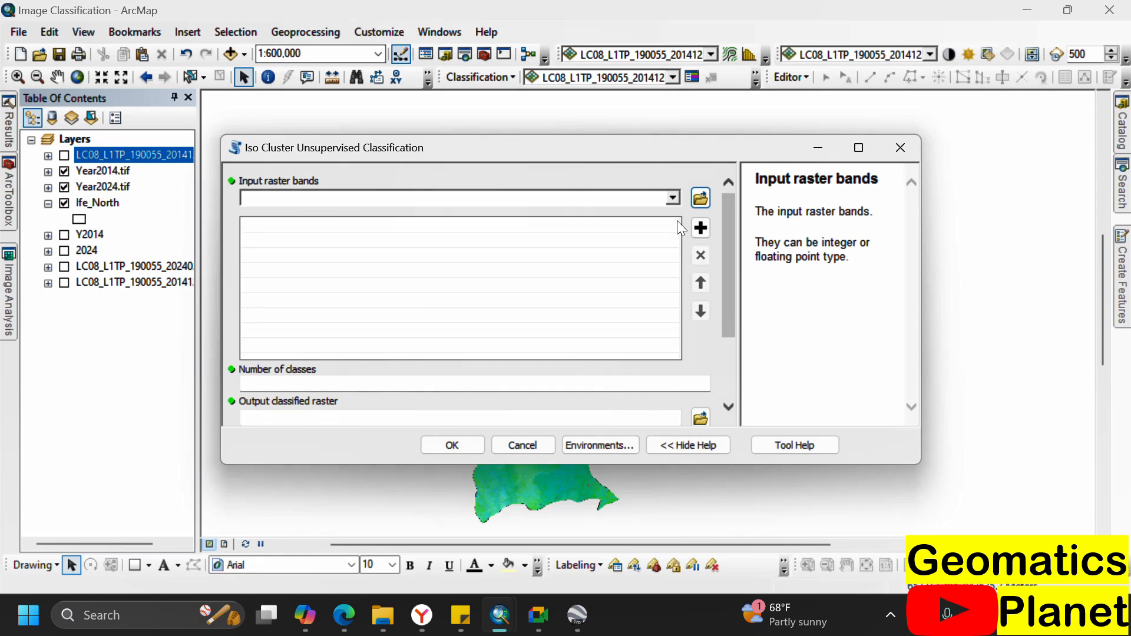
pyautogui.click(673, 198)
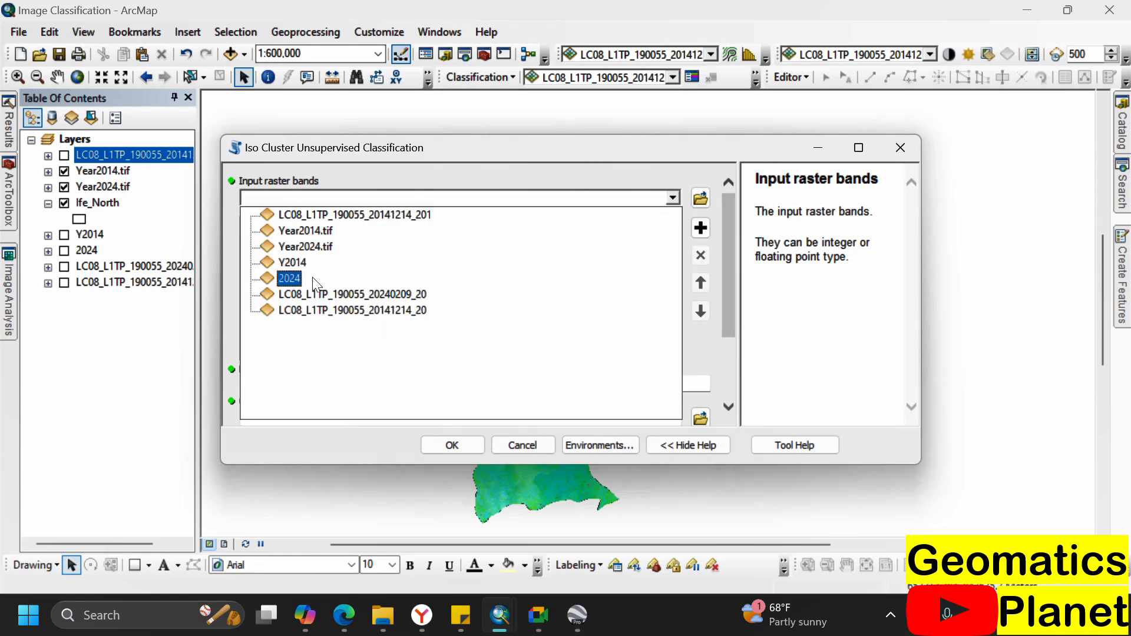
pyautogui.click(312, 245)
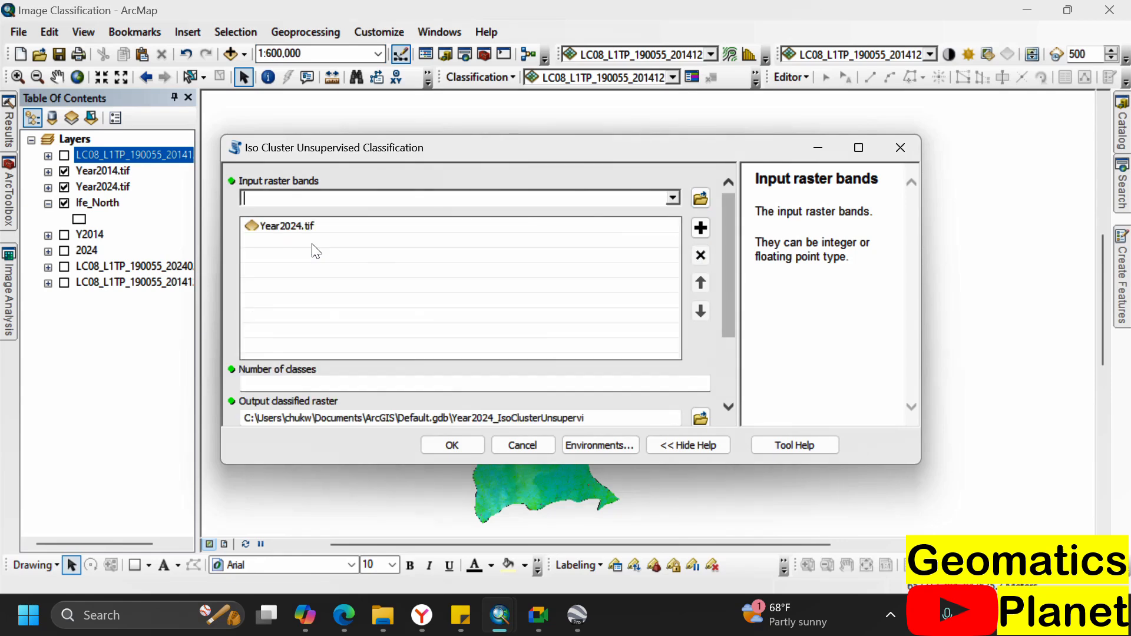
pyautogui.click(505, 380)
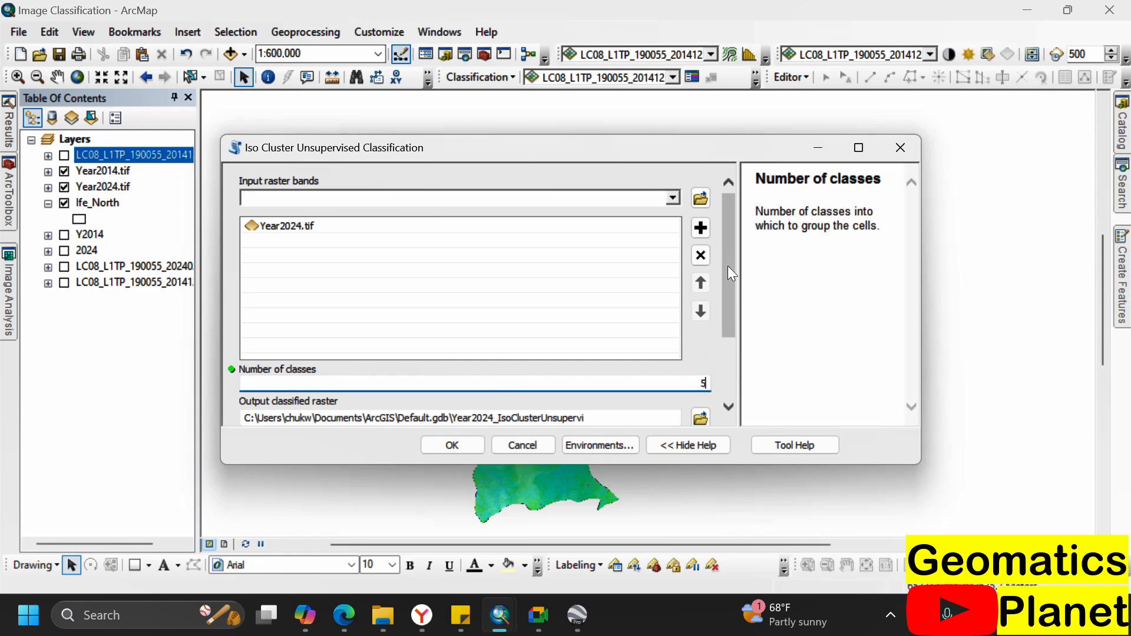
# - Set the output signature file to 2024sign.gsg in the ArcMap folder and run the classification with the default output raster
pyautogui.moveTo(727, 267); pyautogui.dragTo(724, 401)
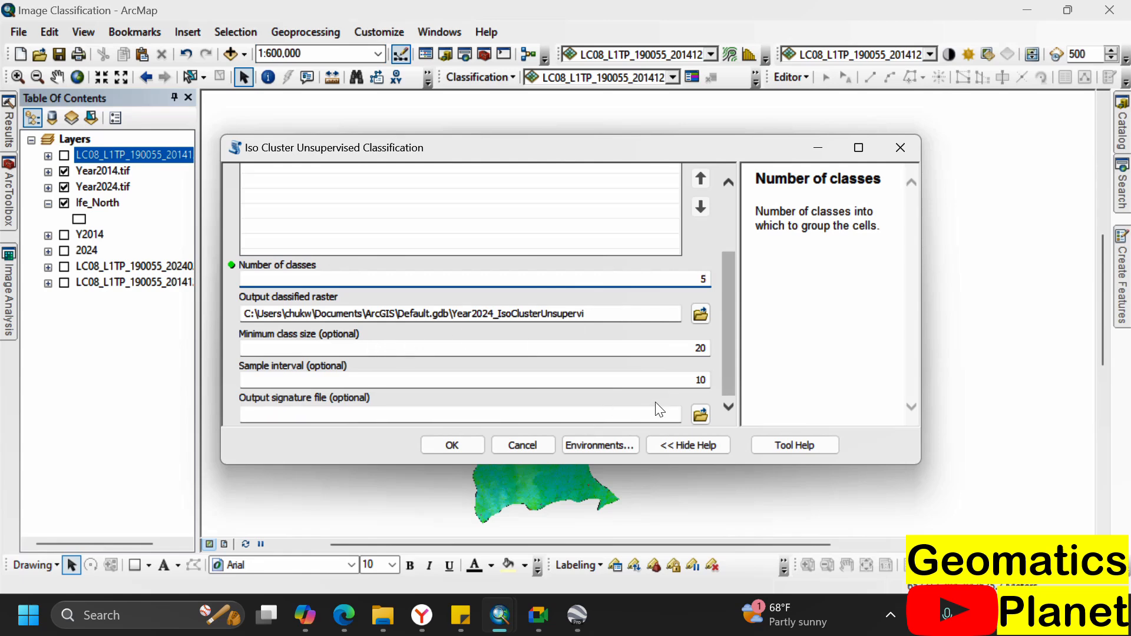
pyautogui.click(700, 415)
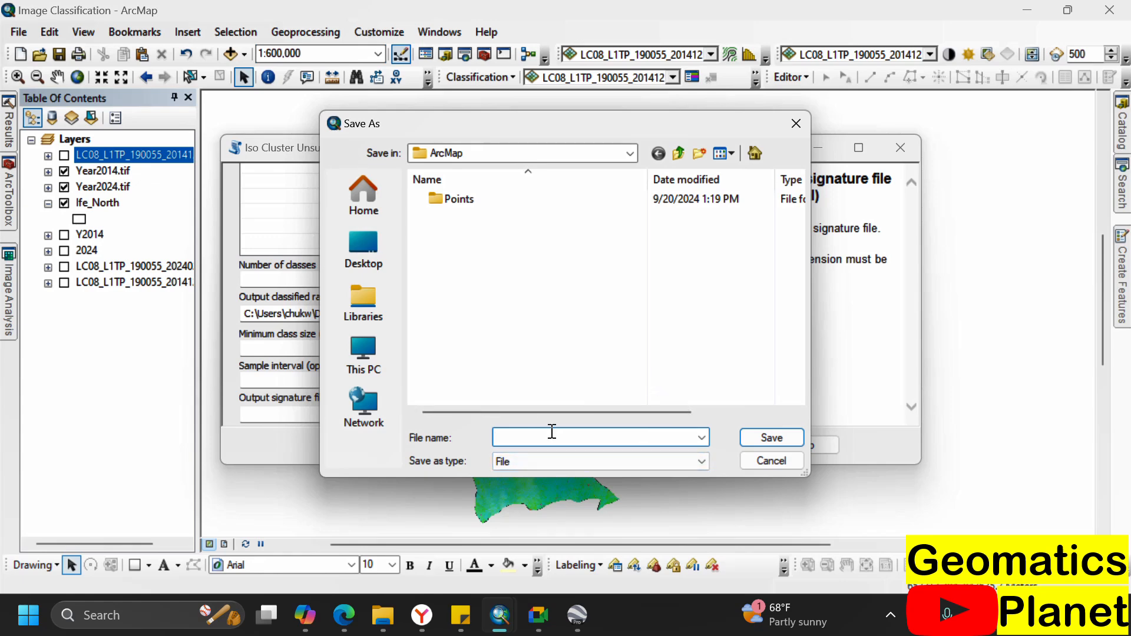
pyautogui.write('2024sign')
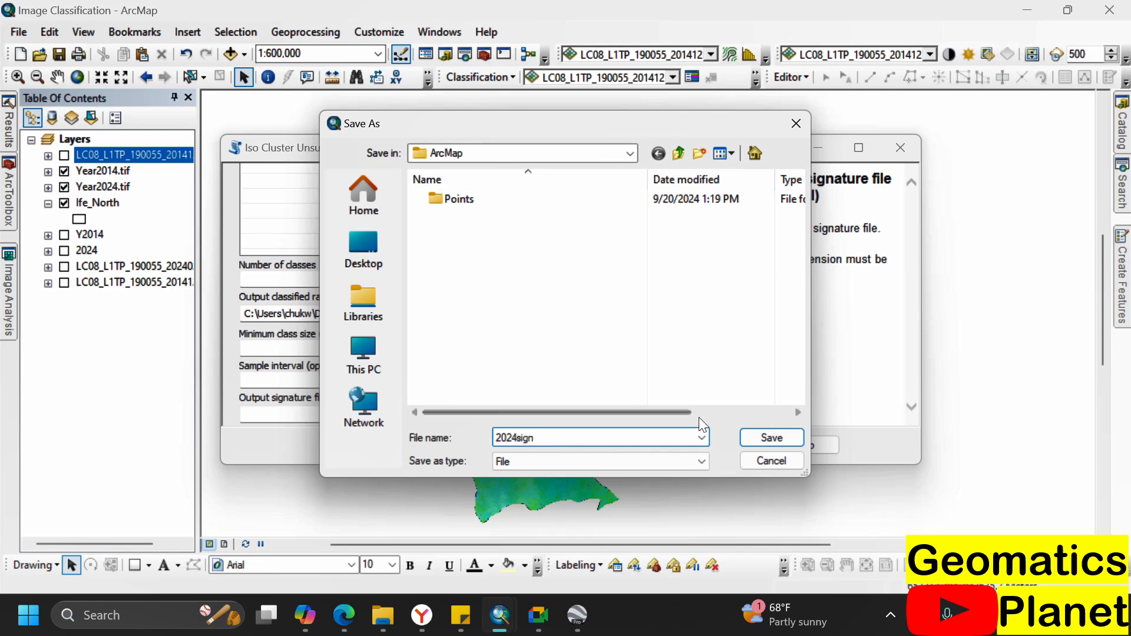
pyautogui.click(770, 433)
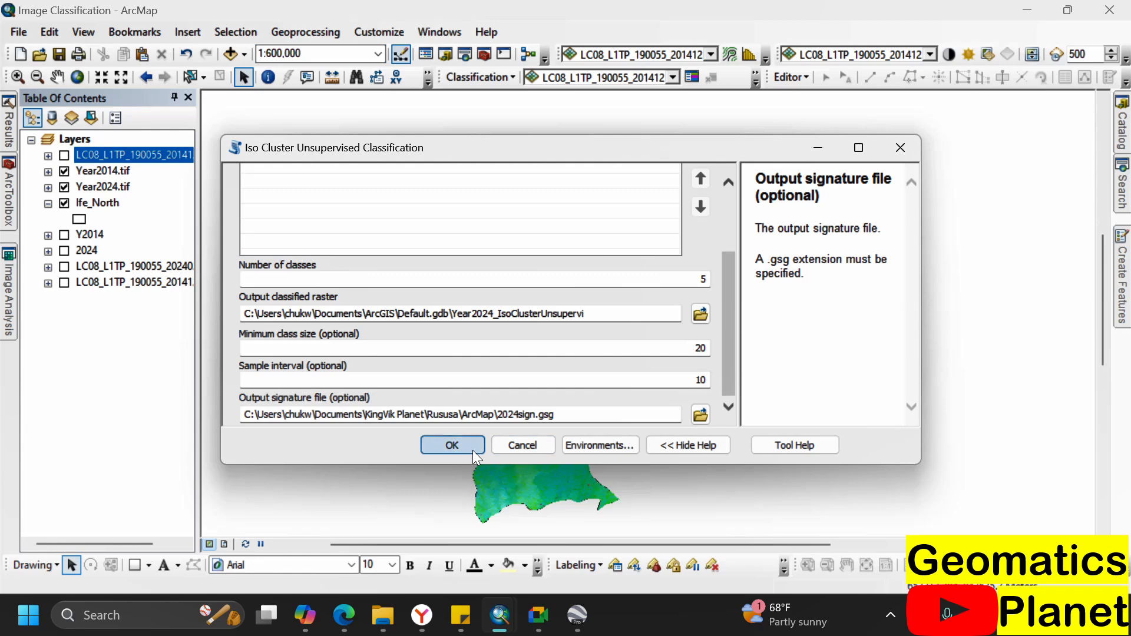
pyautogui.click(452, 445)
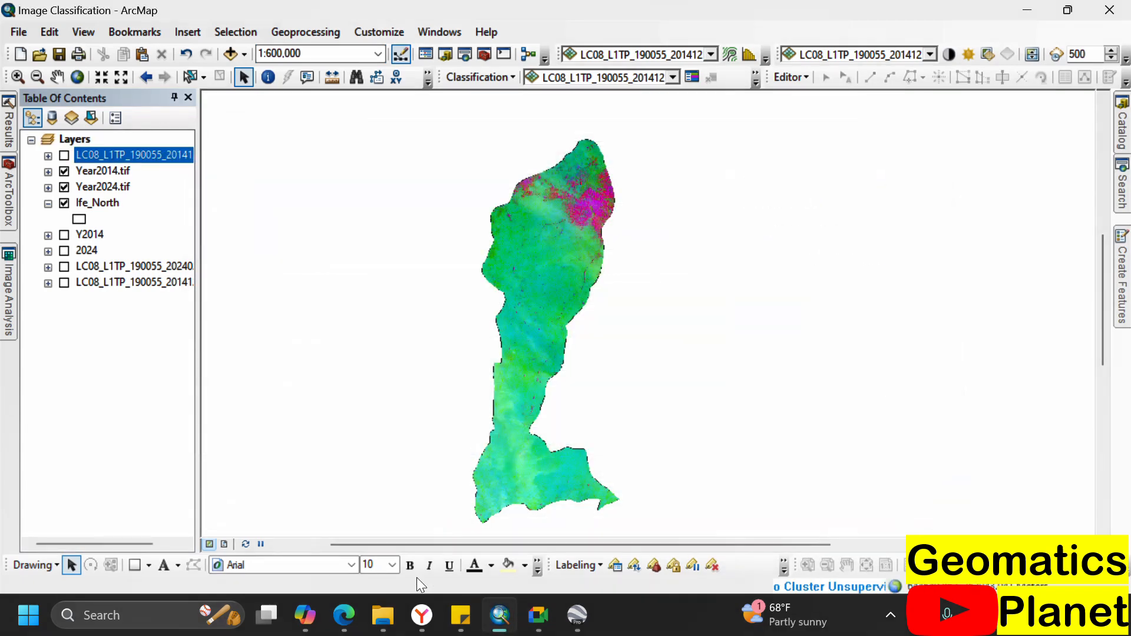
# - Switch to File Explorer, browse to the project's ArcMap folder beside the Data folder and find the 2014sign.gsg signature file
pyautogui.click(385, 616)
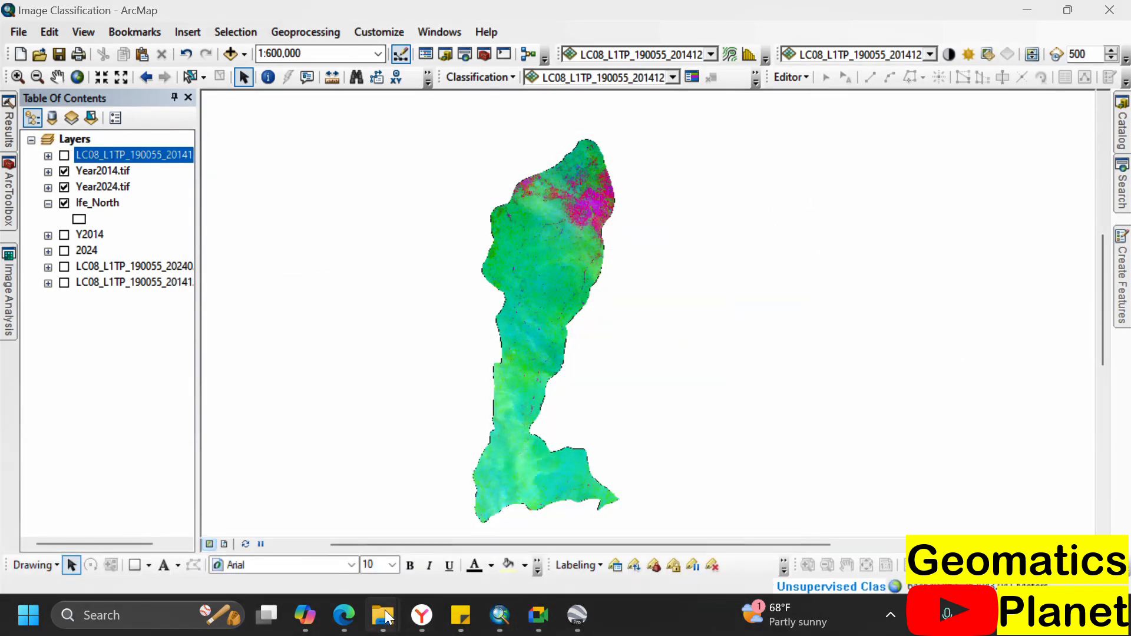
pyautogui.moveTo(383, 615)
pyautogui.click(482, 528)
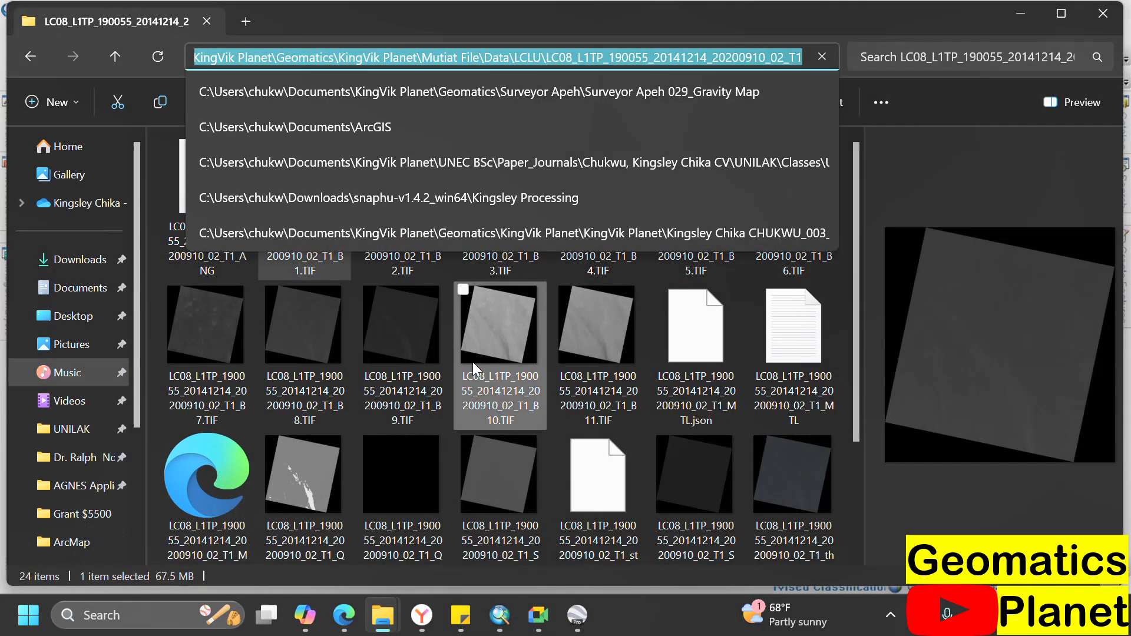
pyautogui.click(472, 393)
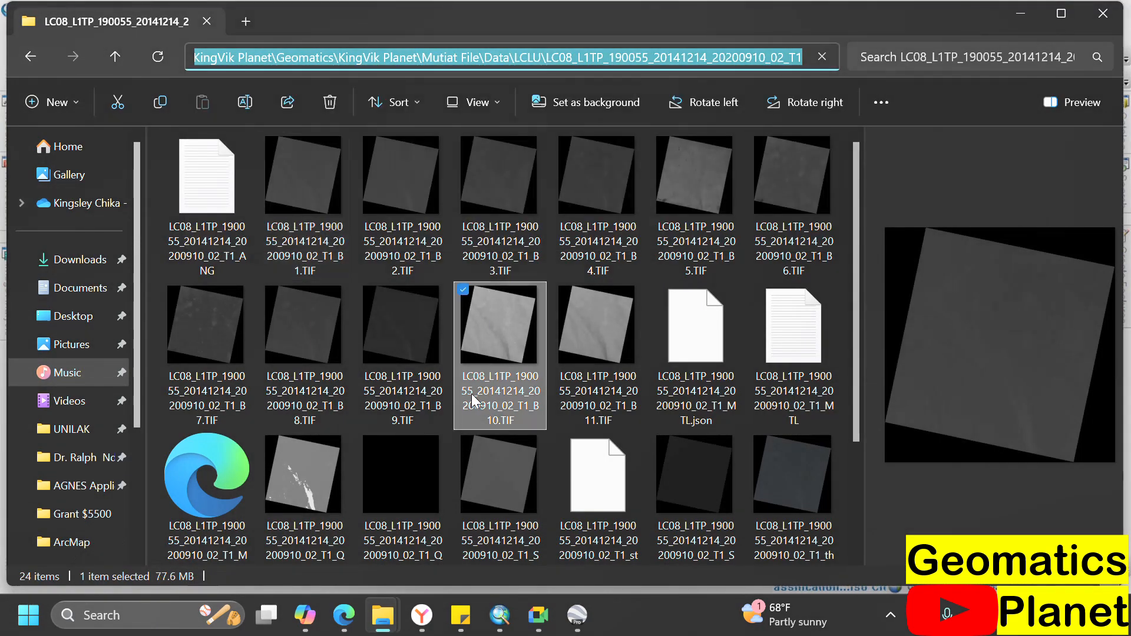
pyautogui.click(427, 57)
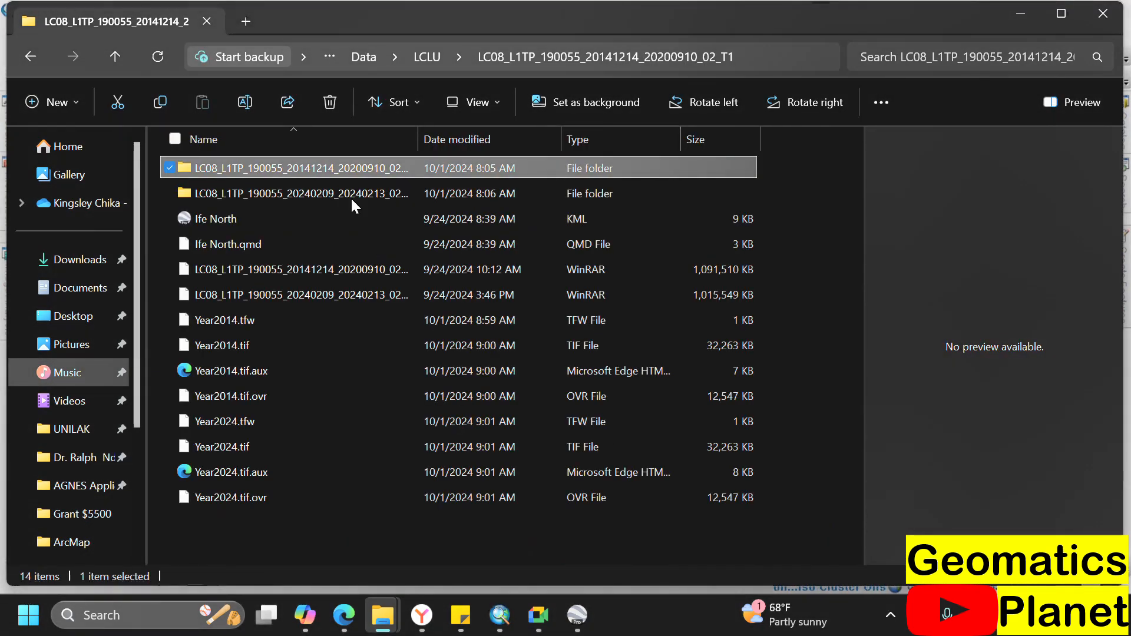
pyautogui.doubleClick(311, 182)
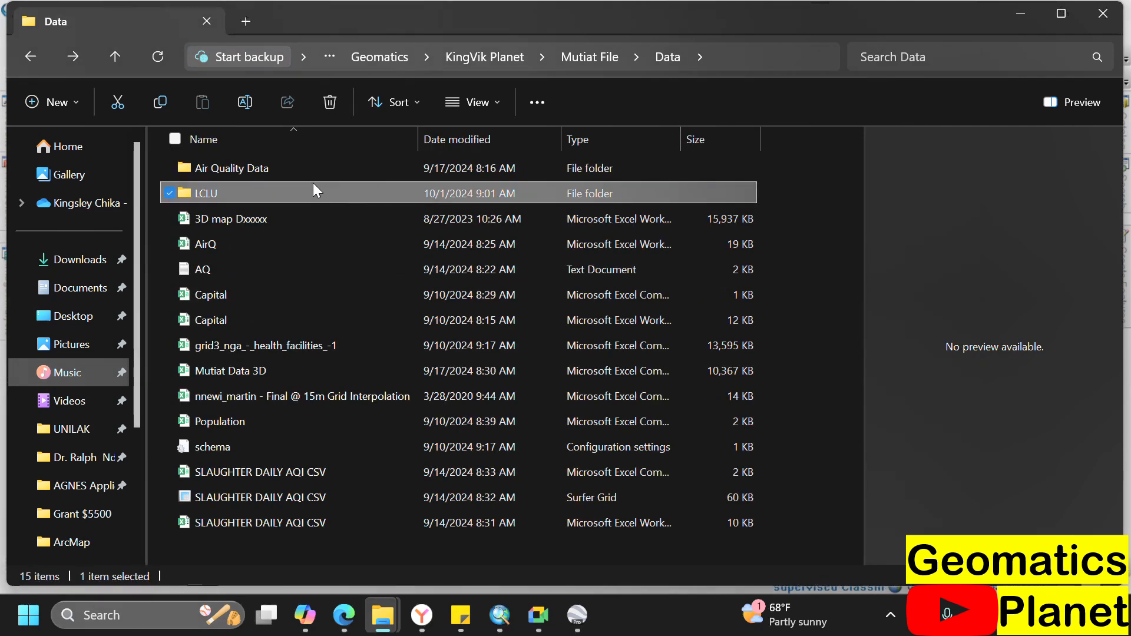
pyautogui.press('BackSpace')
pyautogui.press('BackSpace')
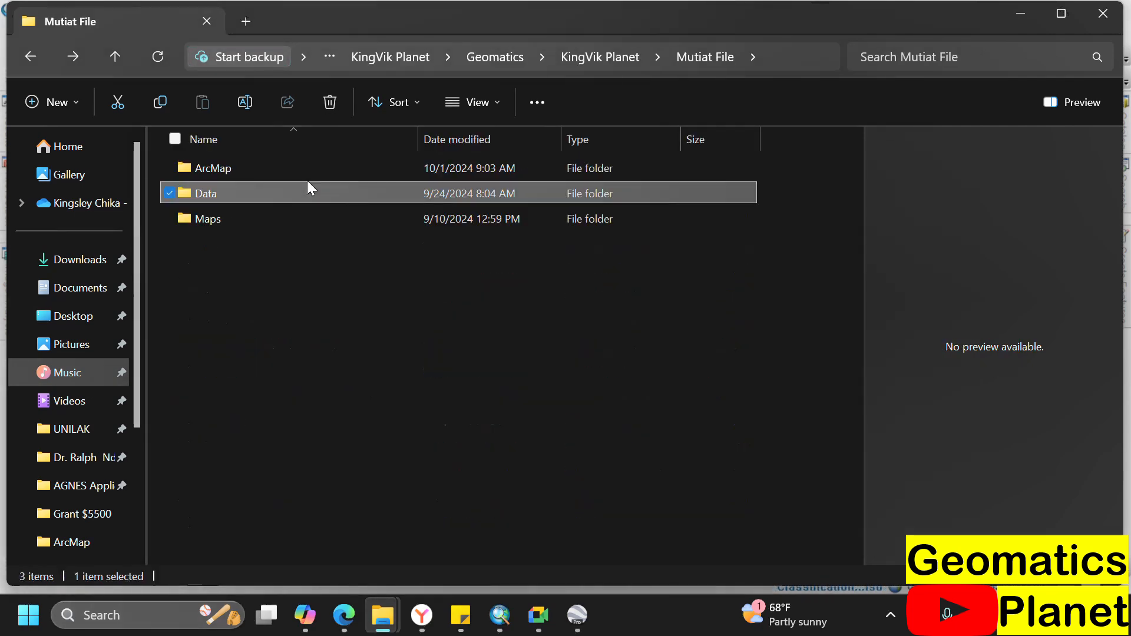
pyautogui.doubleClick(305, 169)
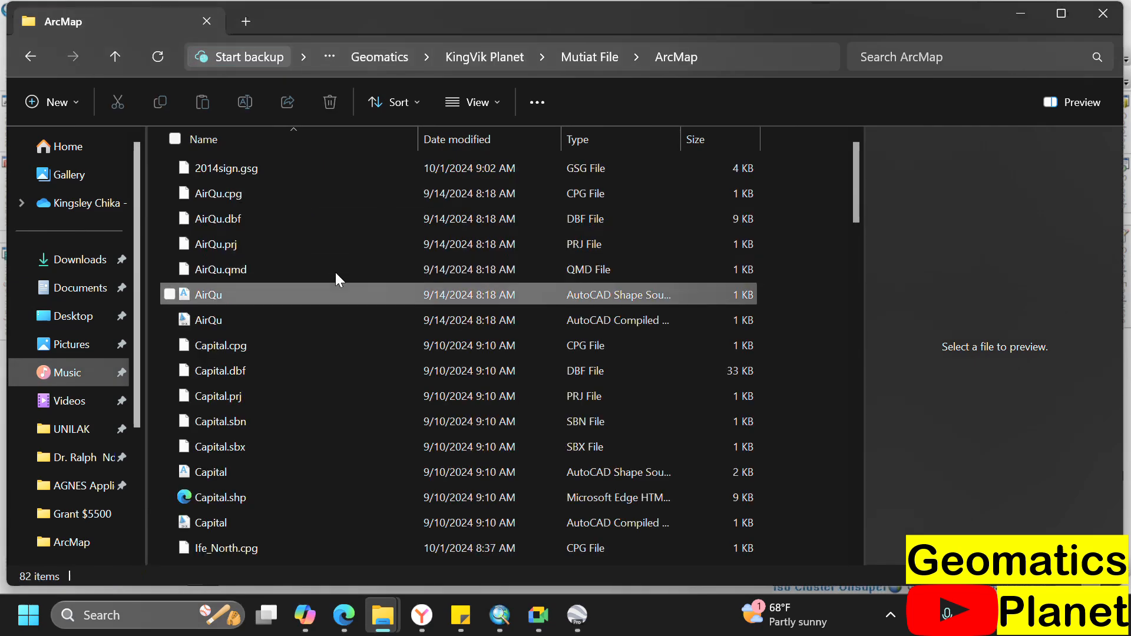
pyautogui.click(275, 171)
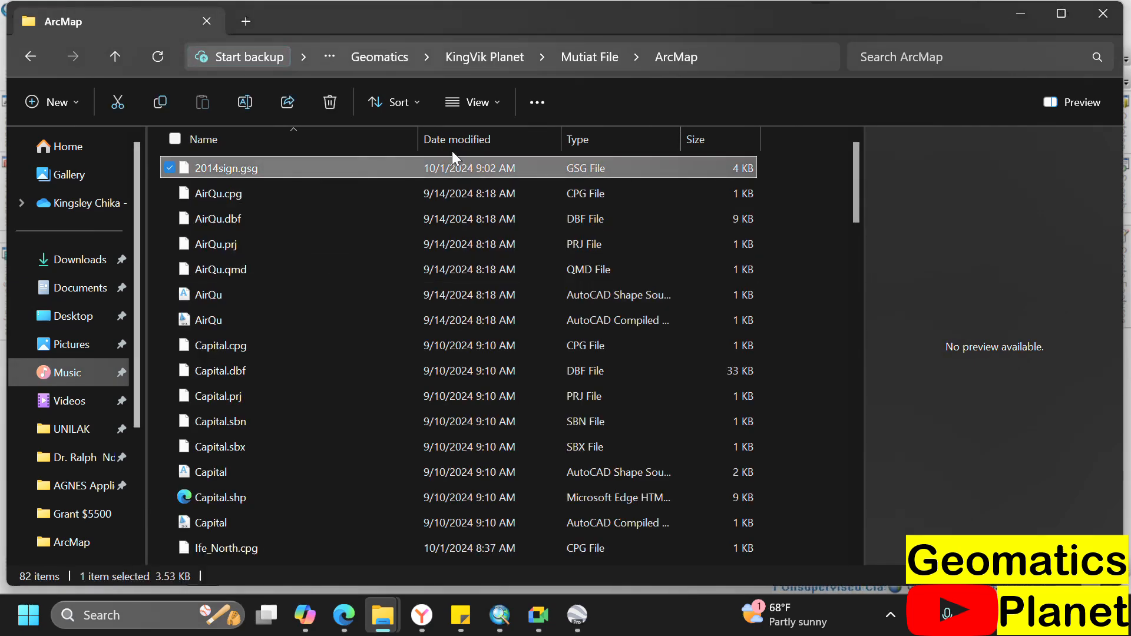
pyautogui.scroll(-15, 328, 490)
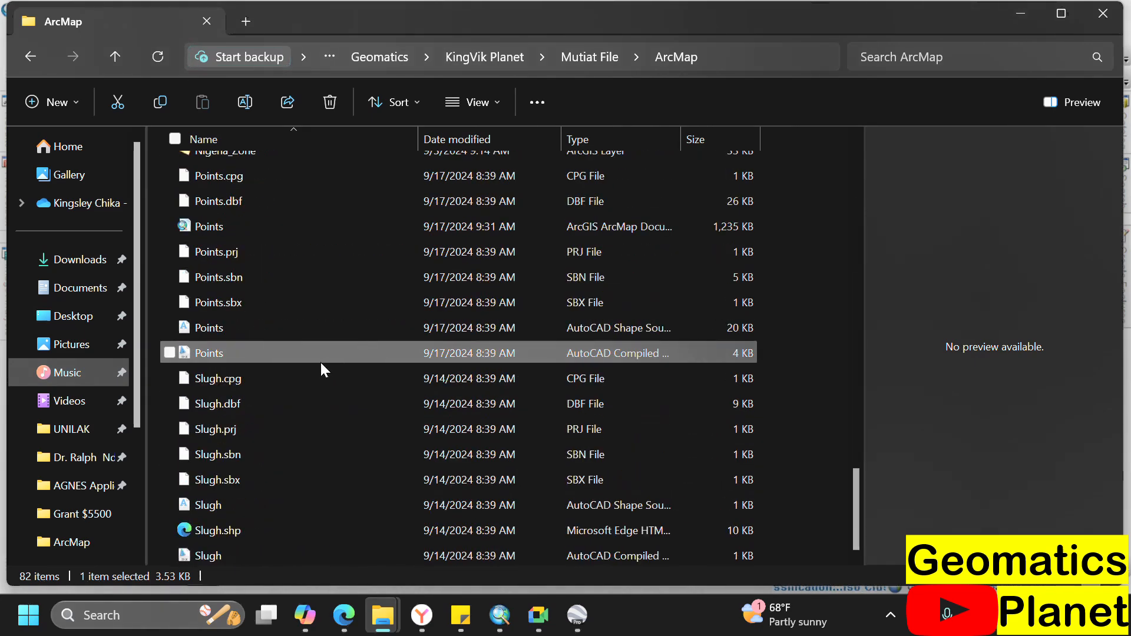
pyautogui.scroll(15, 323, 365)
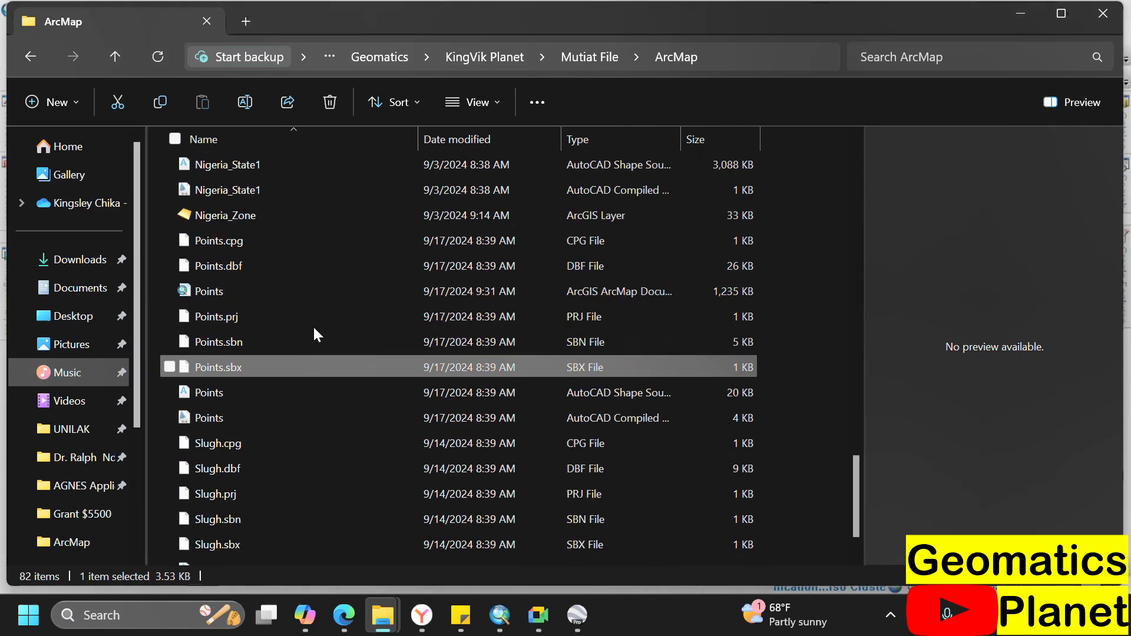
# - Open the 2014sign.gsg signature file in Notepad, using that program just once
pyautogui.rightClick(352, 168)
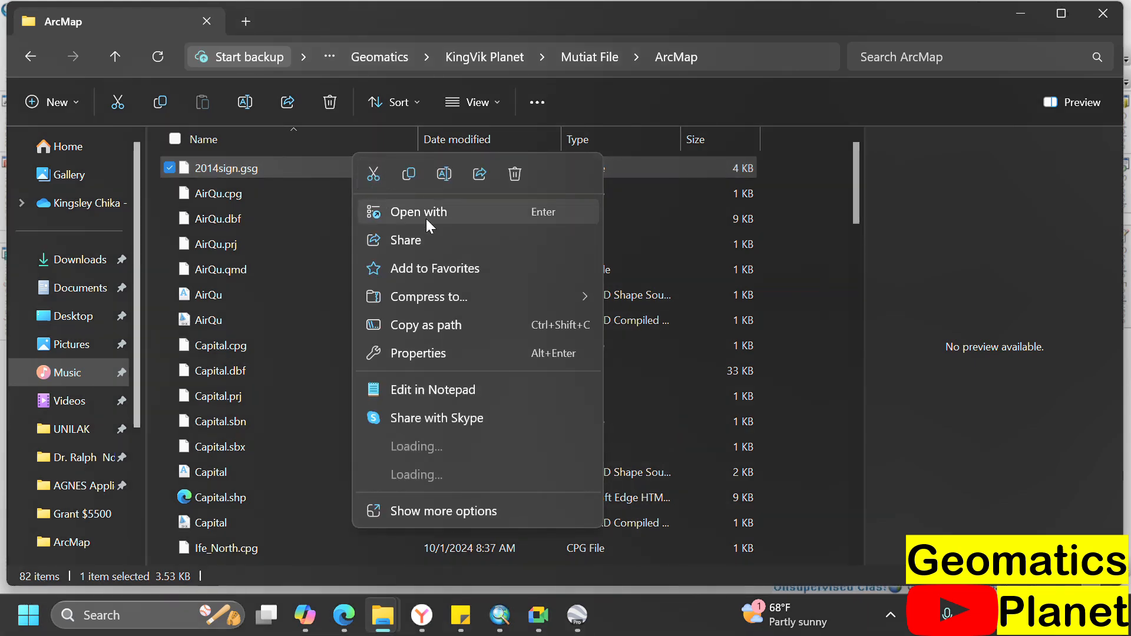
pyautogui.click(427, 218)
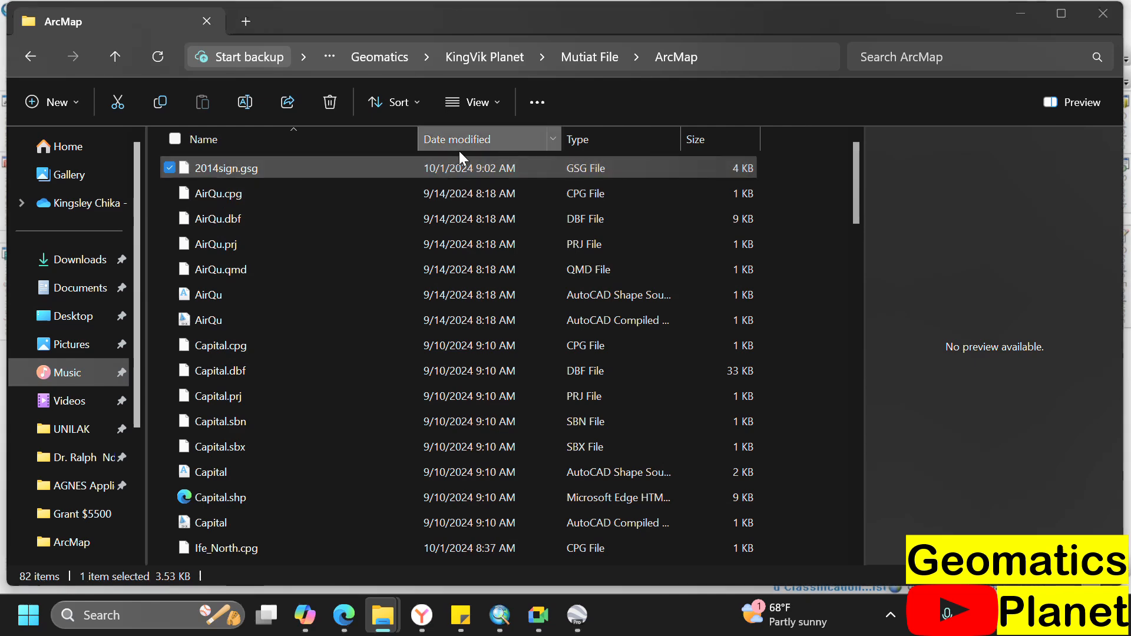
pyautogui.doubleClick(345, 168)
pyautogui.click(452, 197)
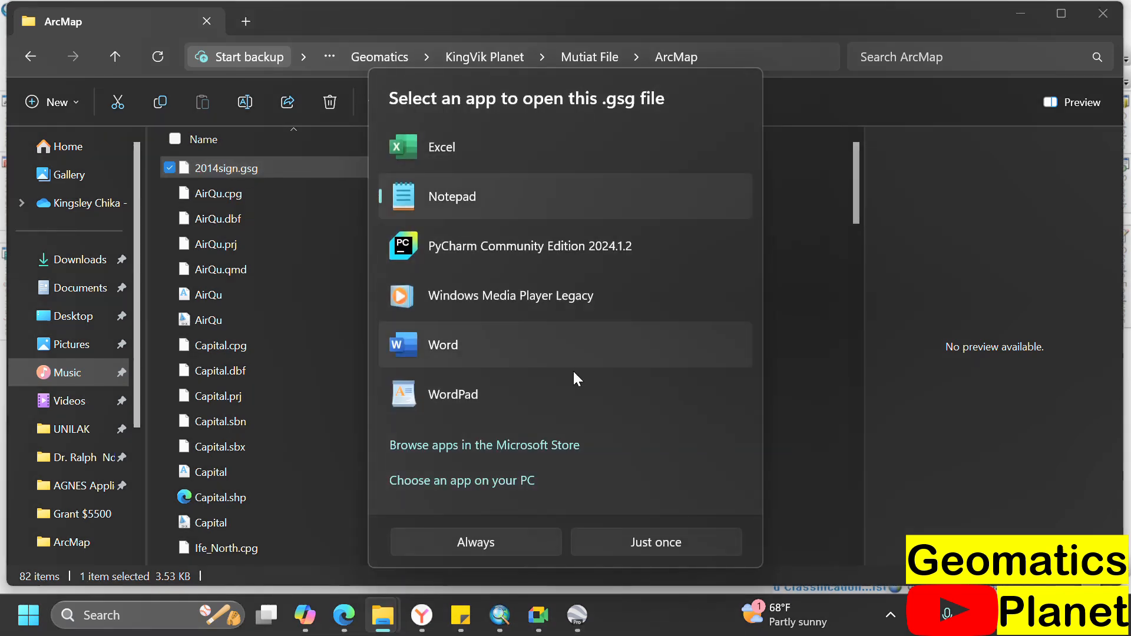
pyautogui.click(653, 531)
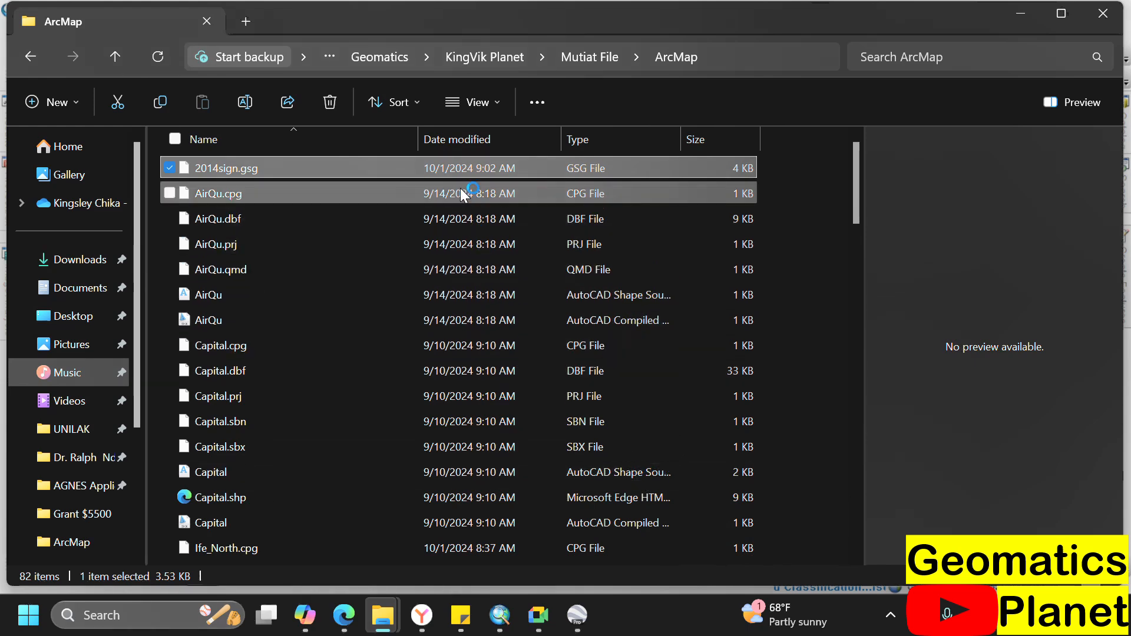
# - Check the 2024 classification in ArcMap and display the 2014 signature file in a maximized Notepad window
pyautogui.moveTo(585, 623)
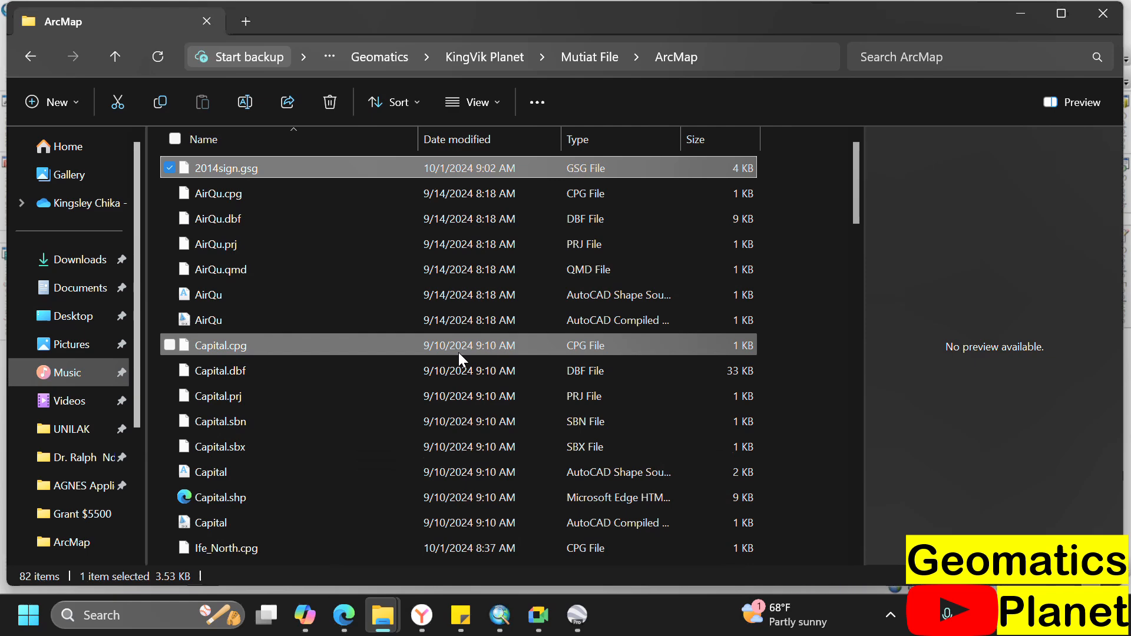
pyautogui.click(500, 616)
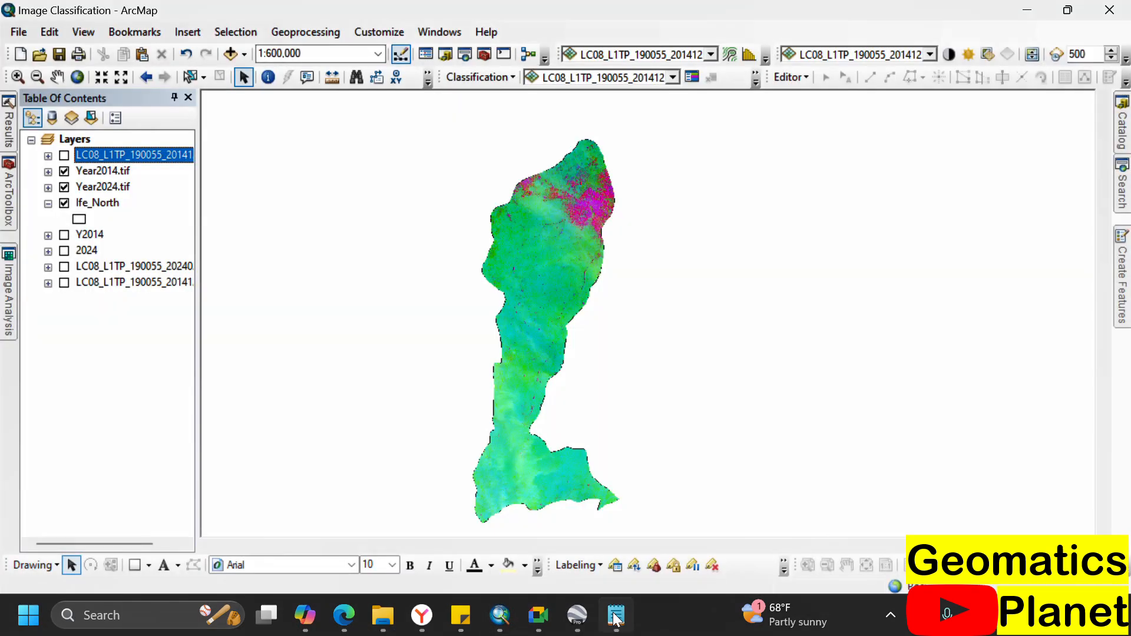
pyautogui.moveTo(613, 619)
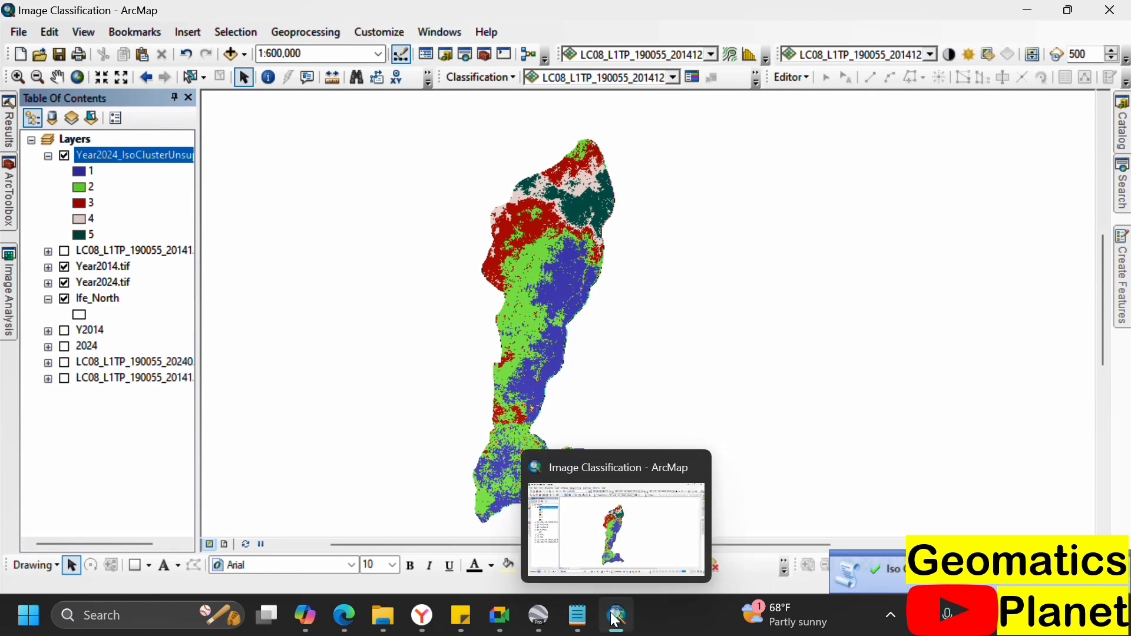
pyautogui.click(614, 618)
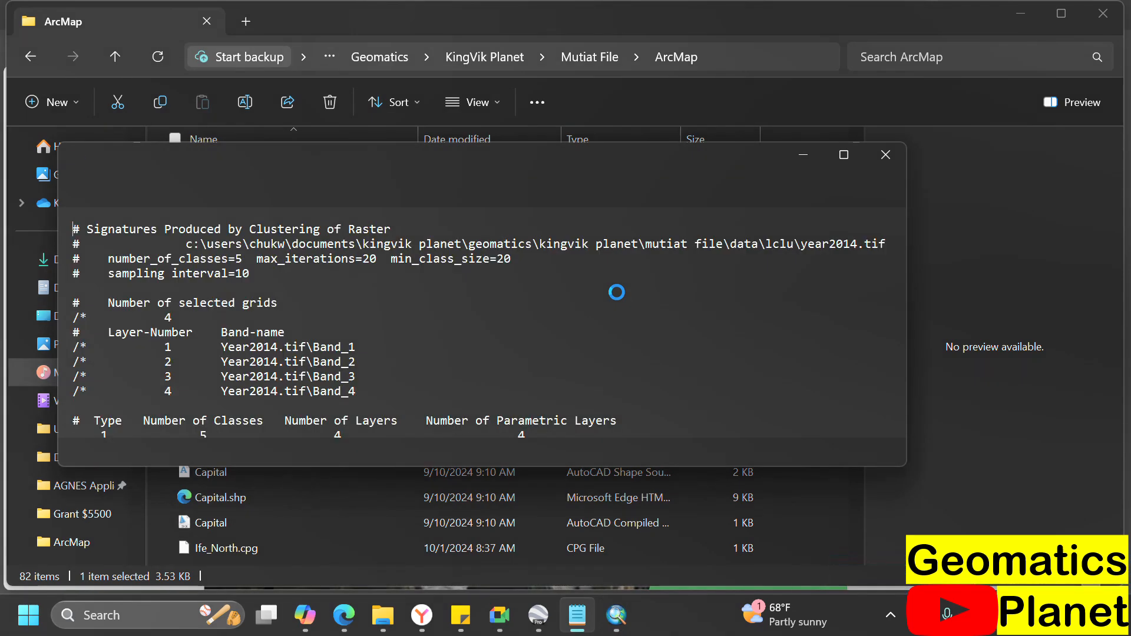
pyautogui.click(842, 155)
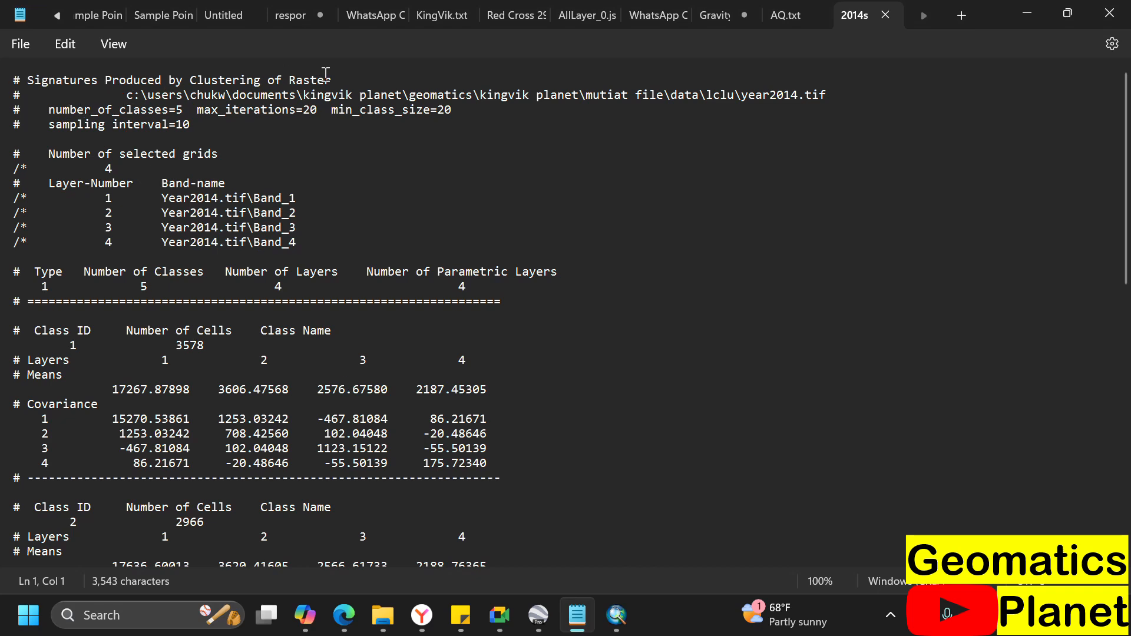
# - Examine the 2014 signature file's header: source raster path, class count, iterations, minimum class size, sampling interval and band list
pyautogui.moveTo(128, 96); pyautogui.dragTo(774, 112)
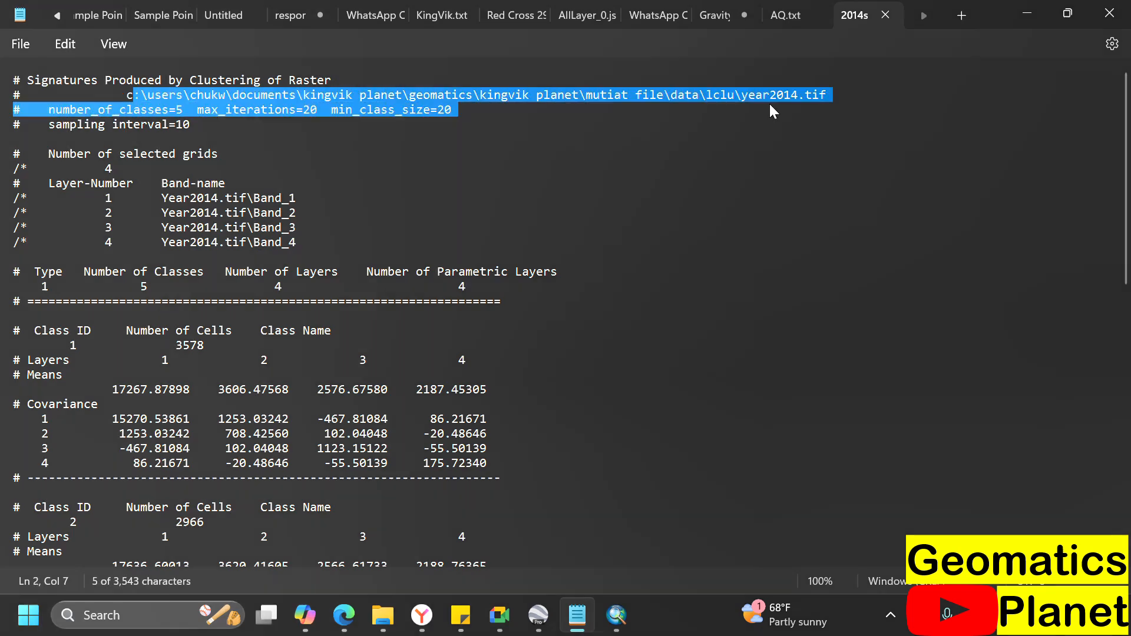
pyautogui.click(279, 158)
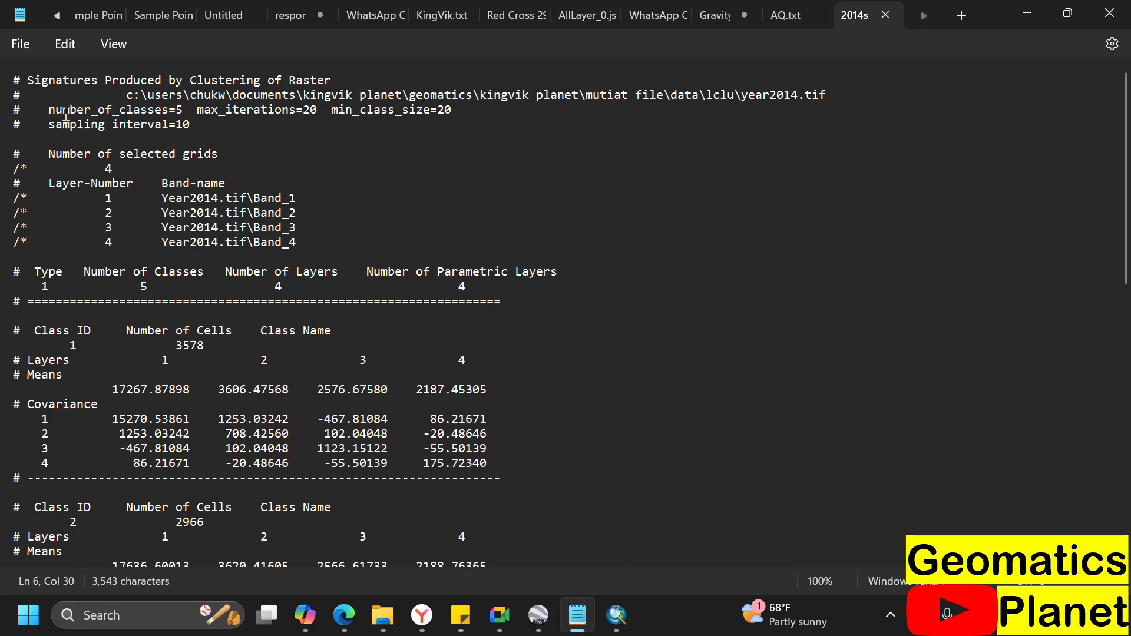
pyautogui.moveTo(52, 112); pyautogui.dragTo(183, 114)
pyautogui.click(250, 123)
pyautogui.click(317, 110)
pyautogui.keyDown('shift'); pyautogui.click(455, 109); pyautogui.keyUp('shift')
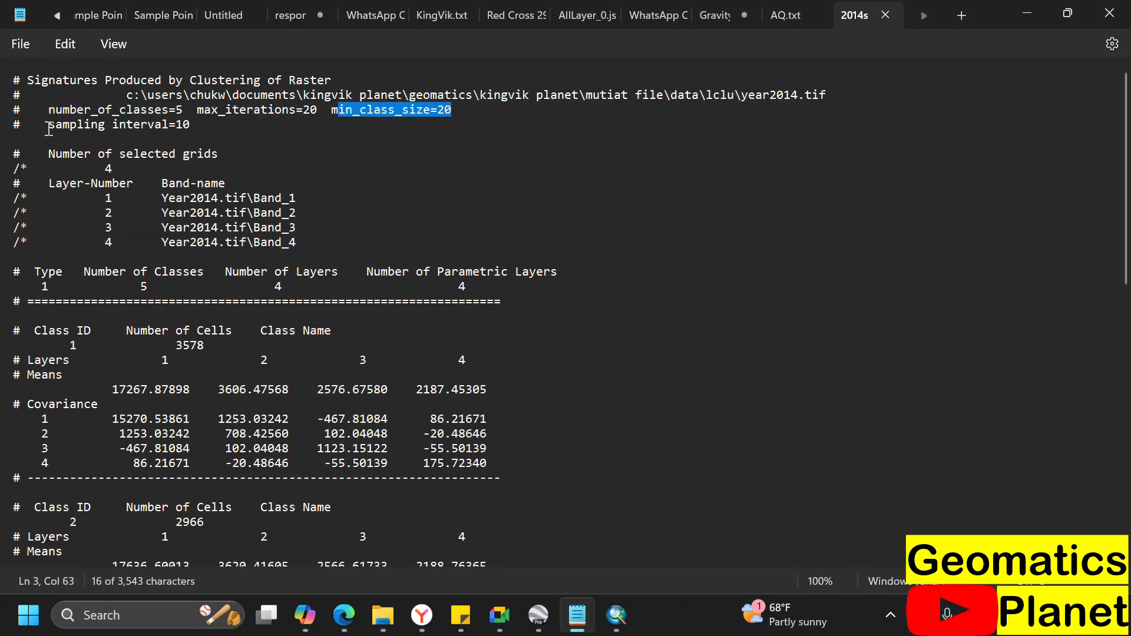
pyautogui.moveTo(49, 129); pyautogui.dragTo(213, 130)
pyautogui.click(120, 156)
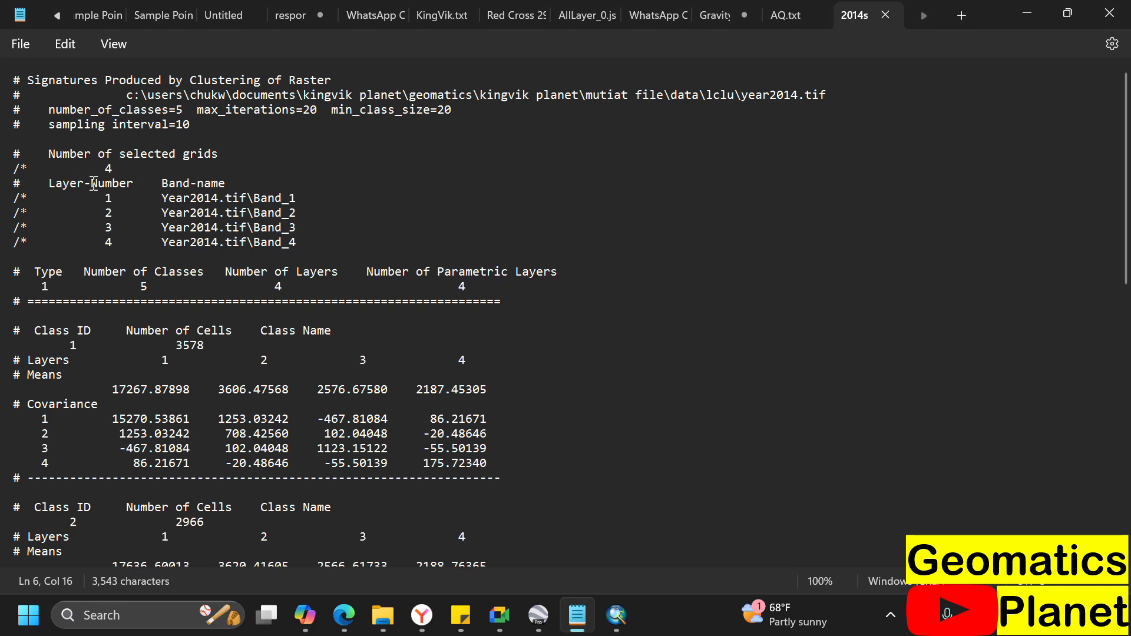
pyautogui.click(163, 198)
pyautogui.hotkey('shift', 'Home')
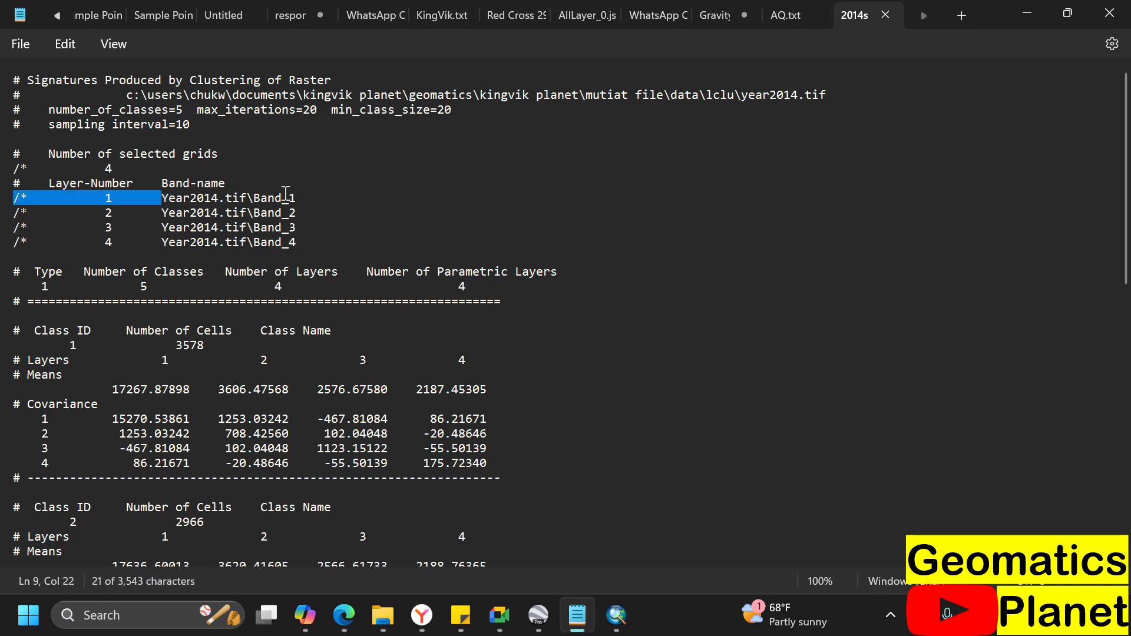
# - Read the class summary and the cell counts, layer means and covariances of all five classes in the 2014 signature file
pyautogui.scroll(-3, 65, 246)
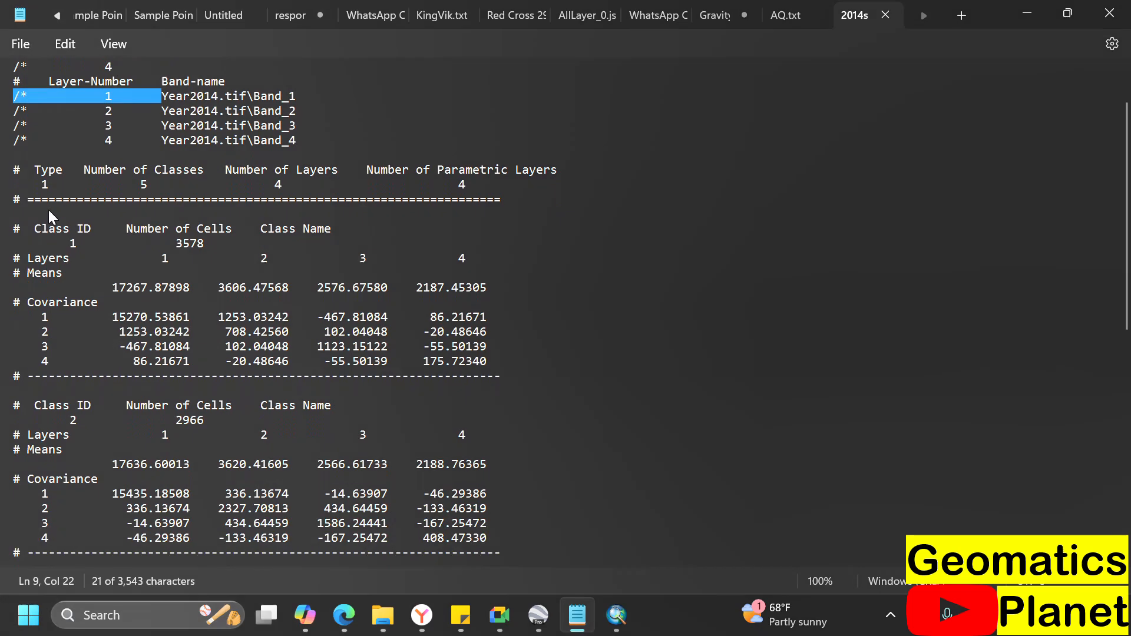
pyautogui.click(59, 186)
pyautogui.click(193, 179)
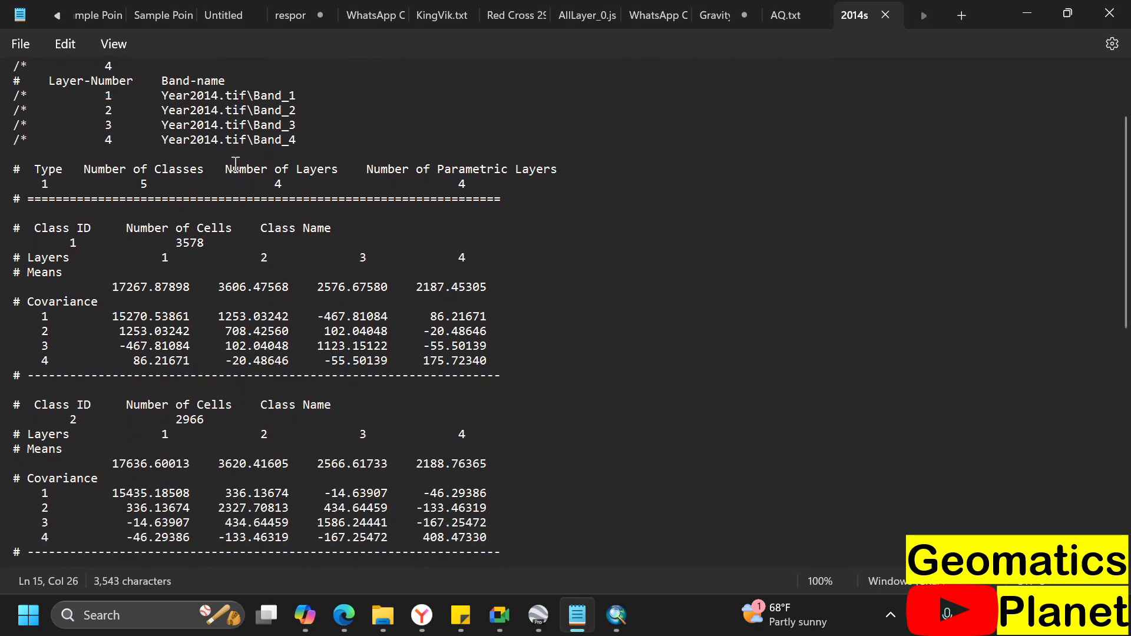
pyautogui.click(341, 159)
pyautogui.scroll(-4, 326, 290)
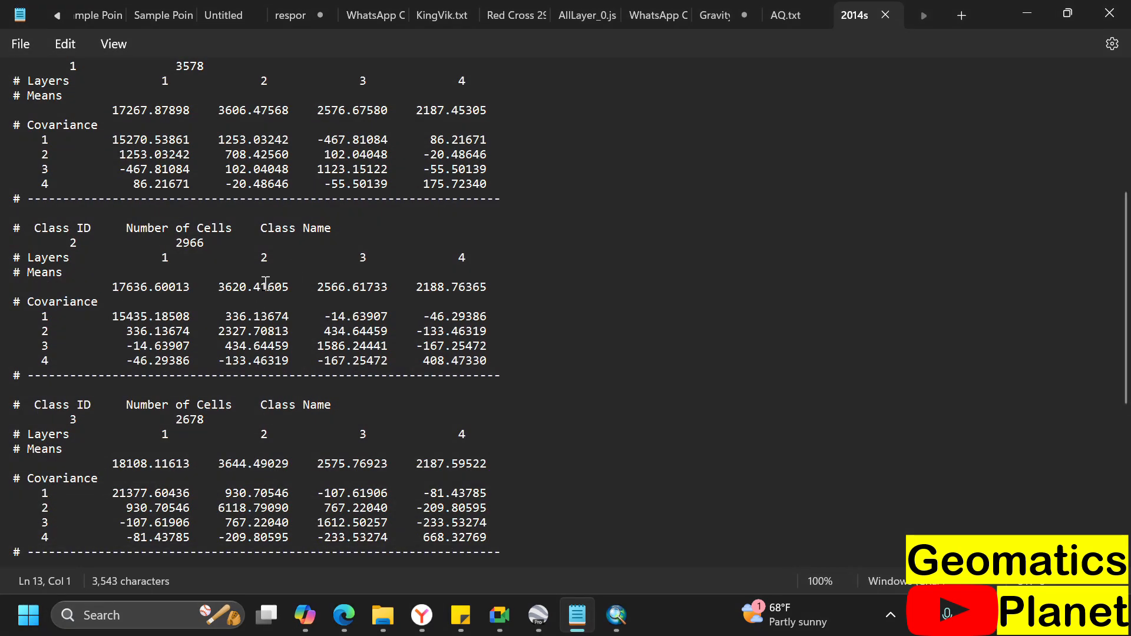
pyautogui.scroll(-2, 491, 302)
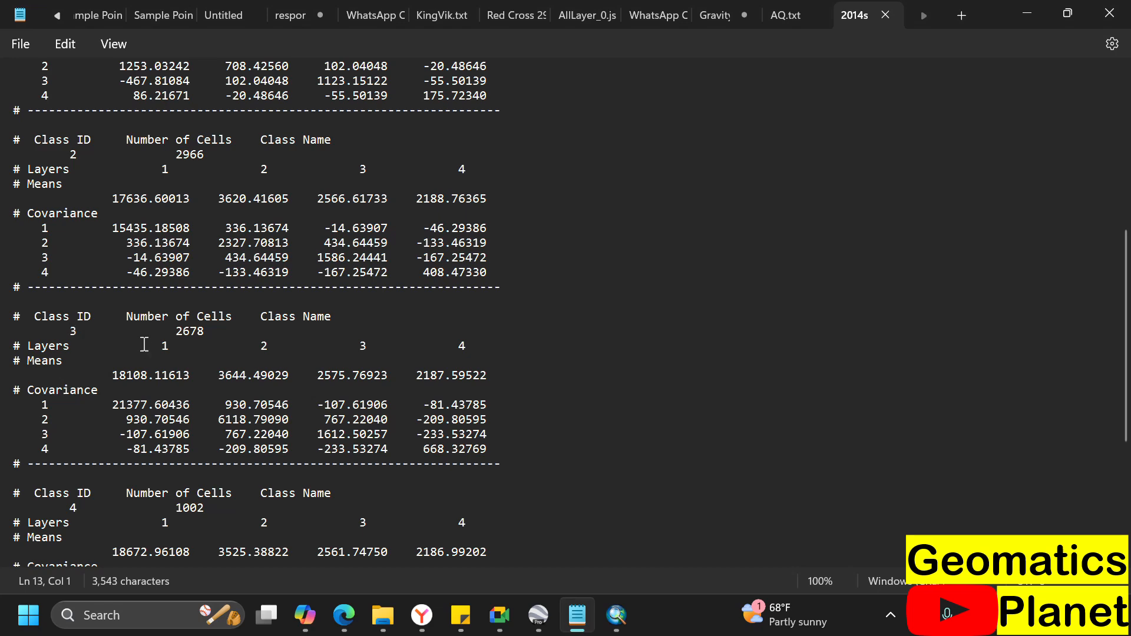
pyautogui.scroll(-4, 144, 344)
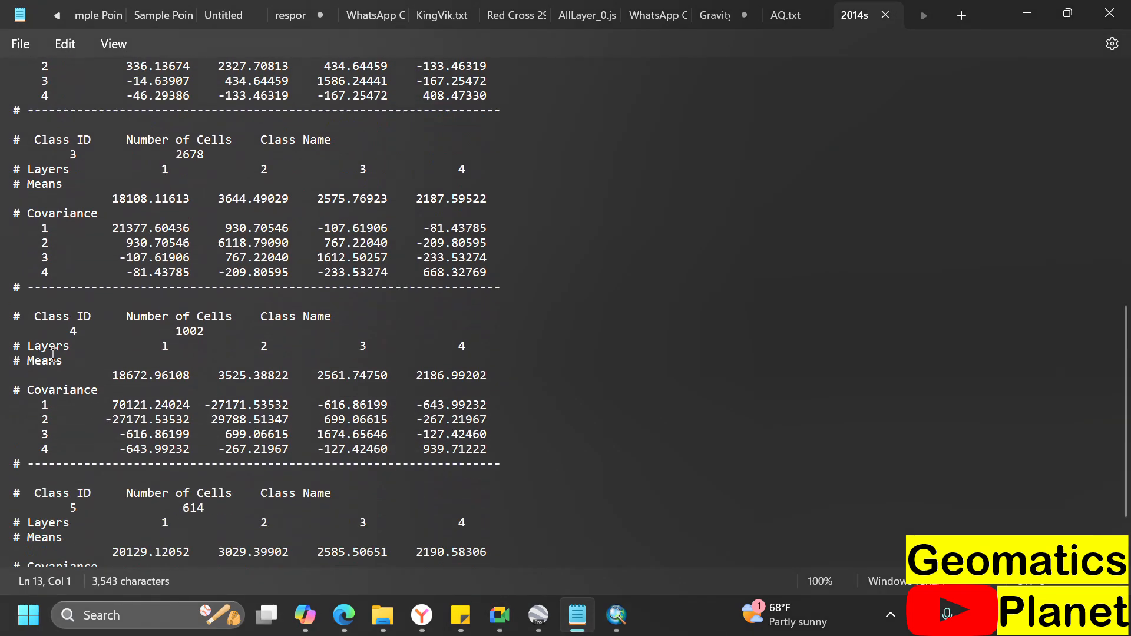
pyautogui.scroll(-2, 412, 354)
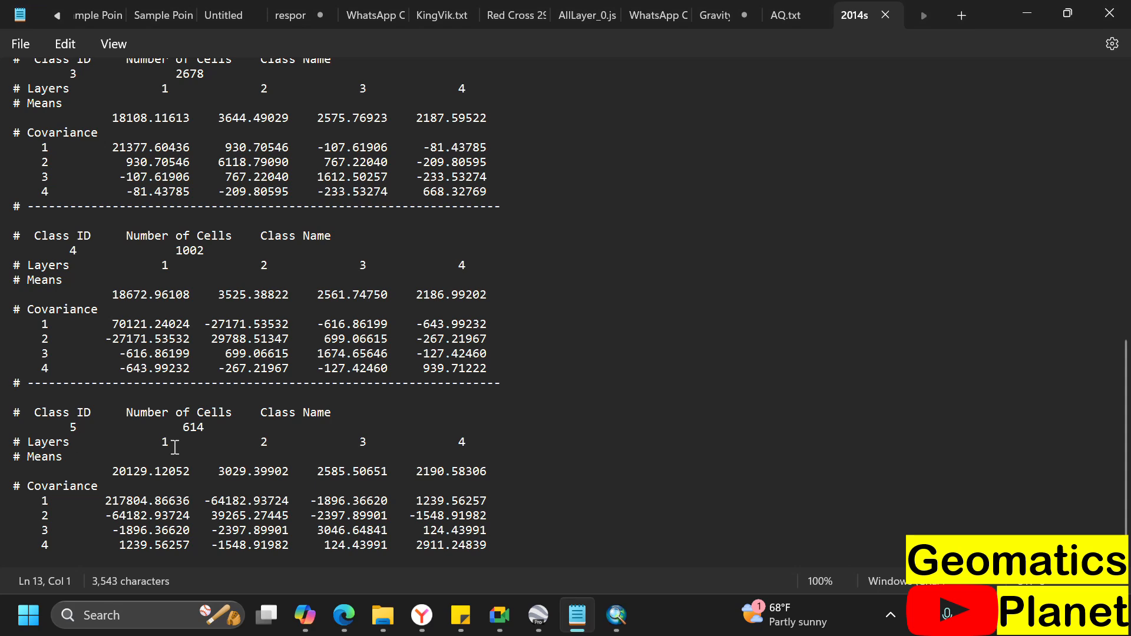
pyautogui.moveTo(153, 446); pyautogui.dragTo(183, 443)
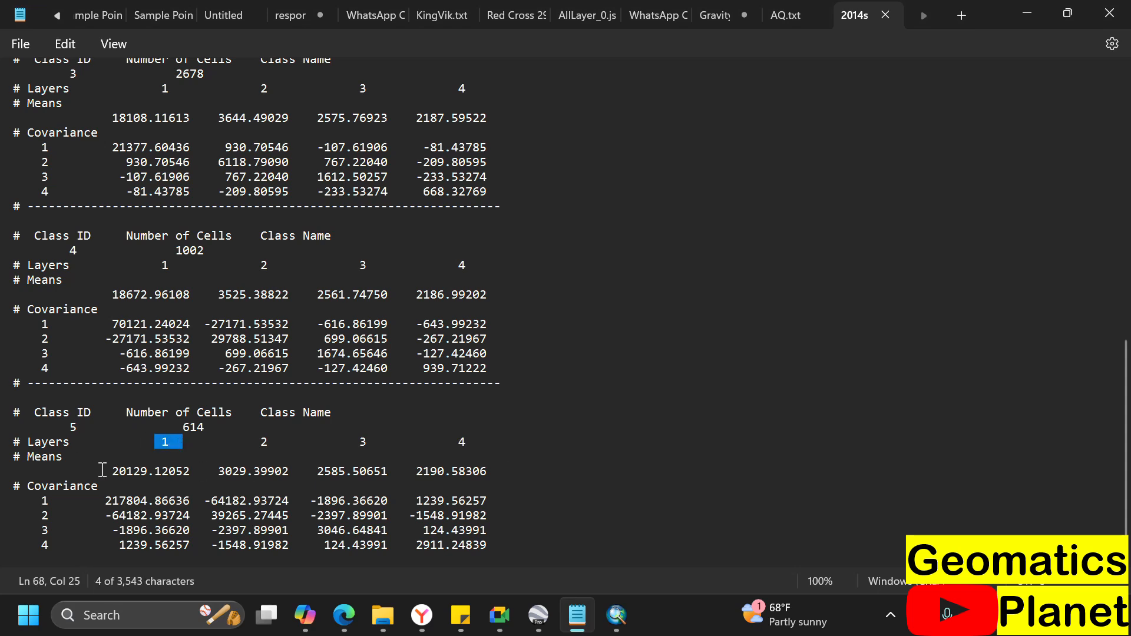
pyautogui.moveTo(99, 471); pyautogui.dragTo(517, 505)
pyautogui.moveTo(6, 506); pyautogui.dragTo(187, 490)
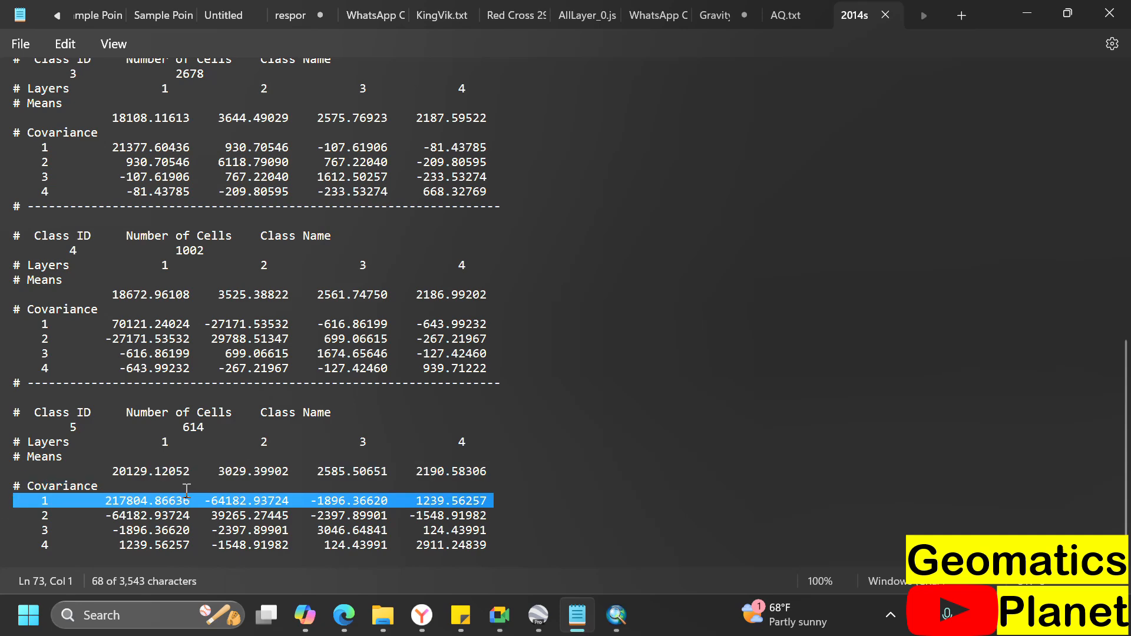
pyautogui.scroll(14, 246, 457)
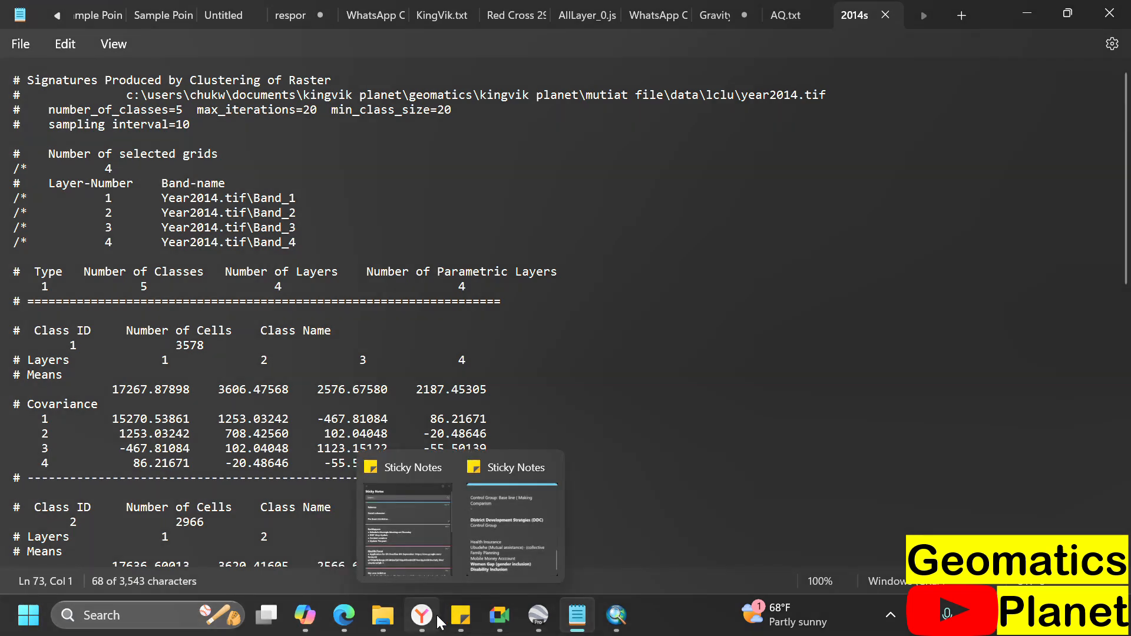
# - Switch to the ArcMap folder in File Explorer and look through its files for the 2024 signature file
pyautogui.moveTo(438, 620)
pyautogui.moveTo(383, 617)
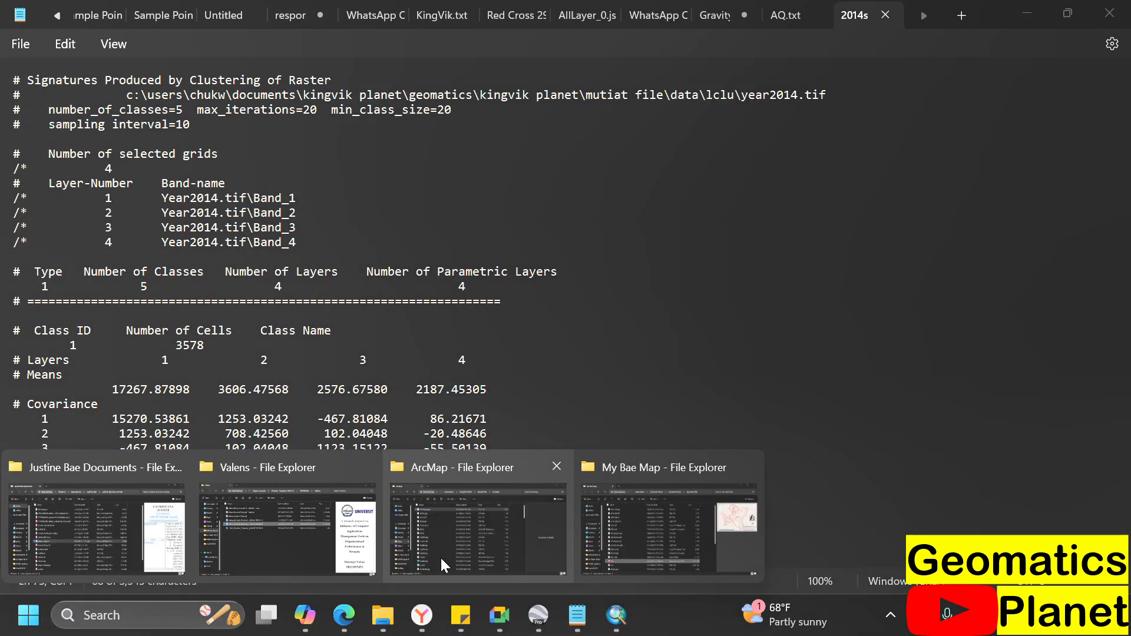
pyautogui.click(462, 529)
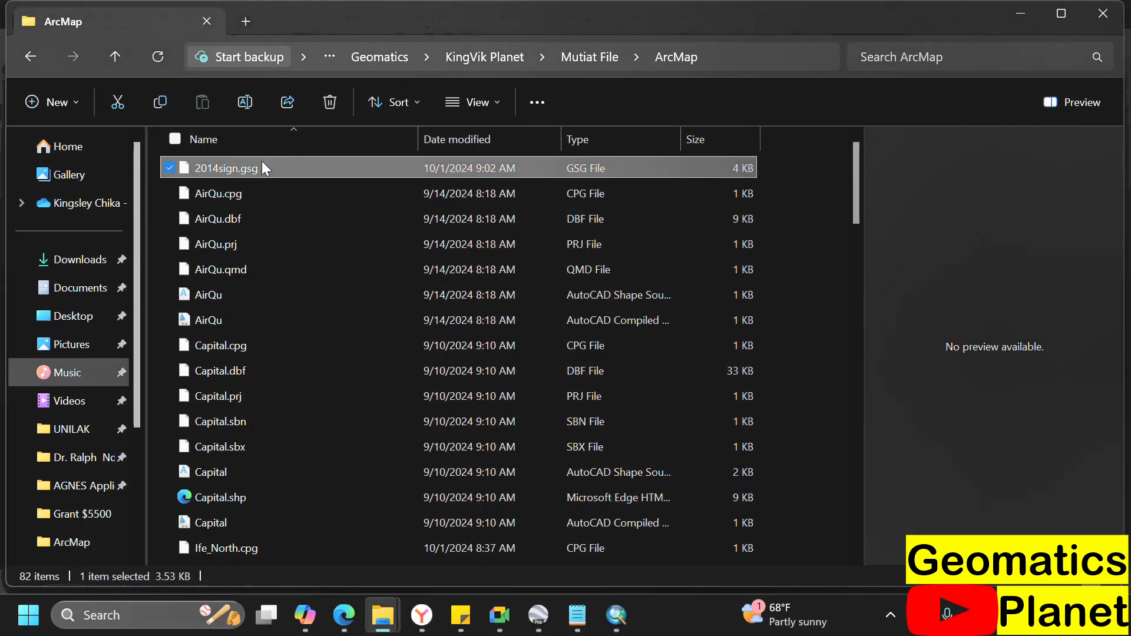
pyautogui.scroll(-12, 285, 343)
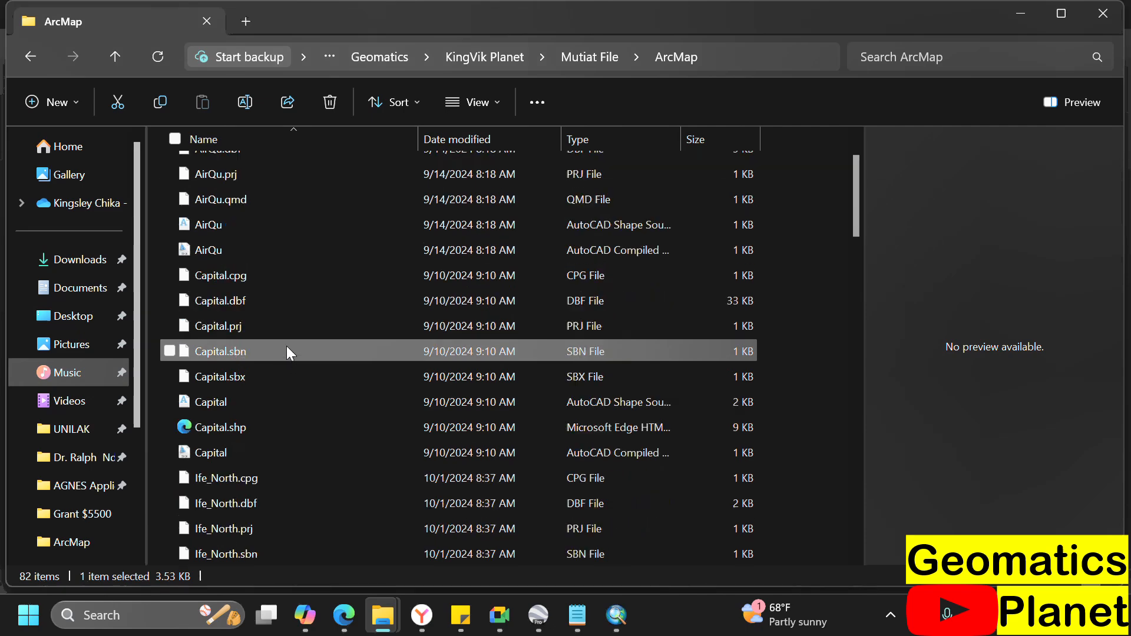
pyautogui.scroll(-8, 295, 306)
pyautogui.scroll(14, 313, 327)
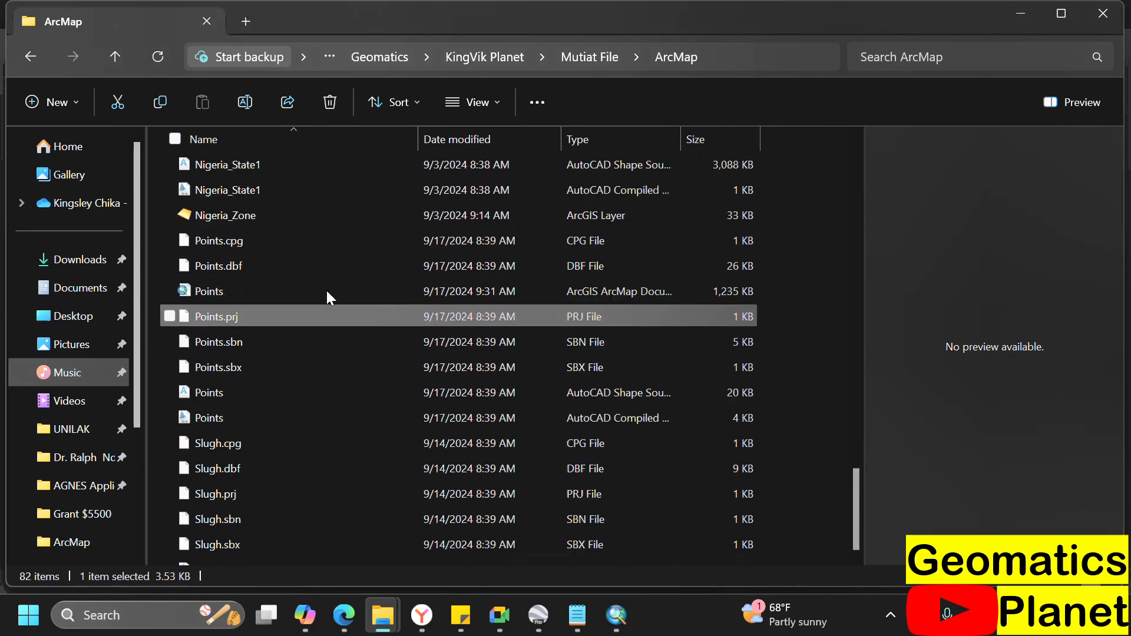
pyautogui.scroll(10, 277, 204)
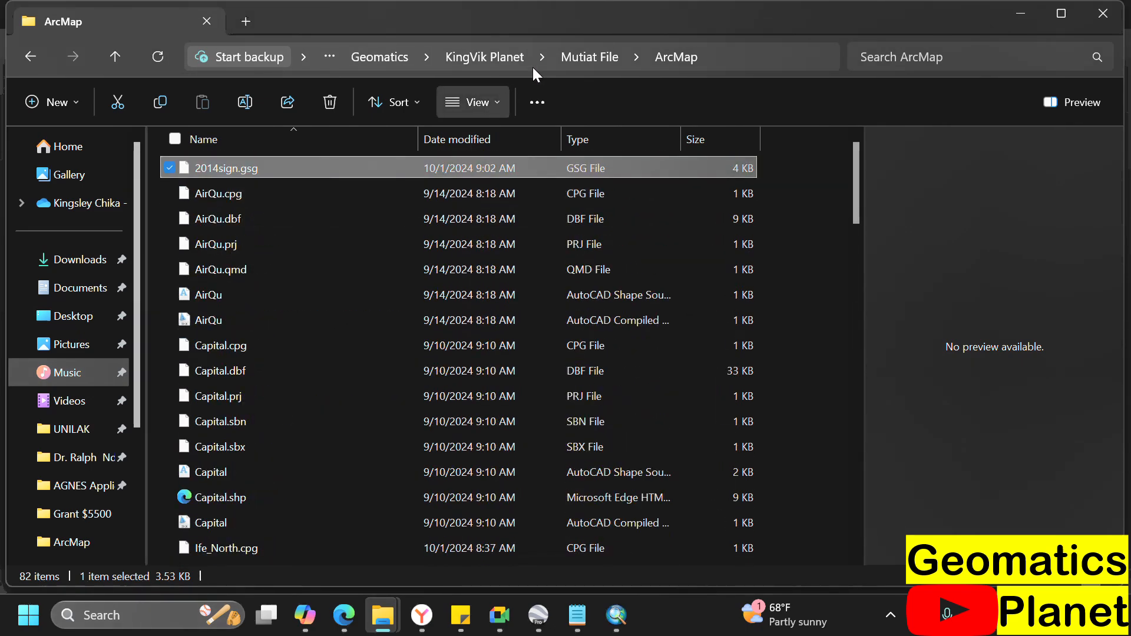
# - Check the Maps and Data folders of Mutiat File for the 2024 signature file, and search the ArcMap folder again
pyautogui.click(575, 62)
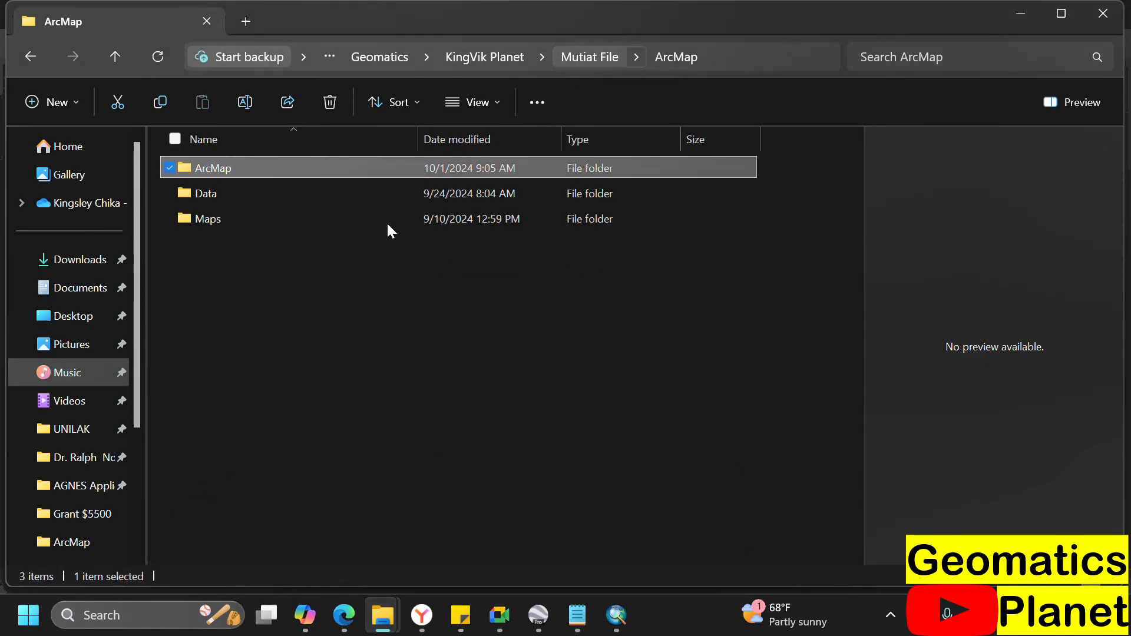
pyautogui.click(235, 214)
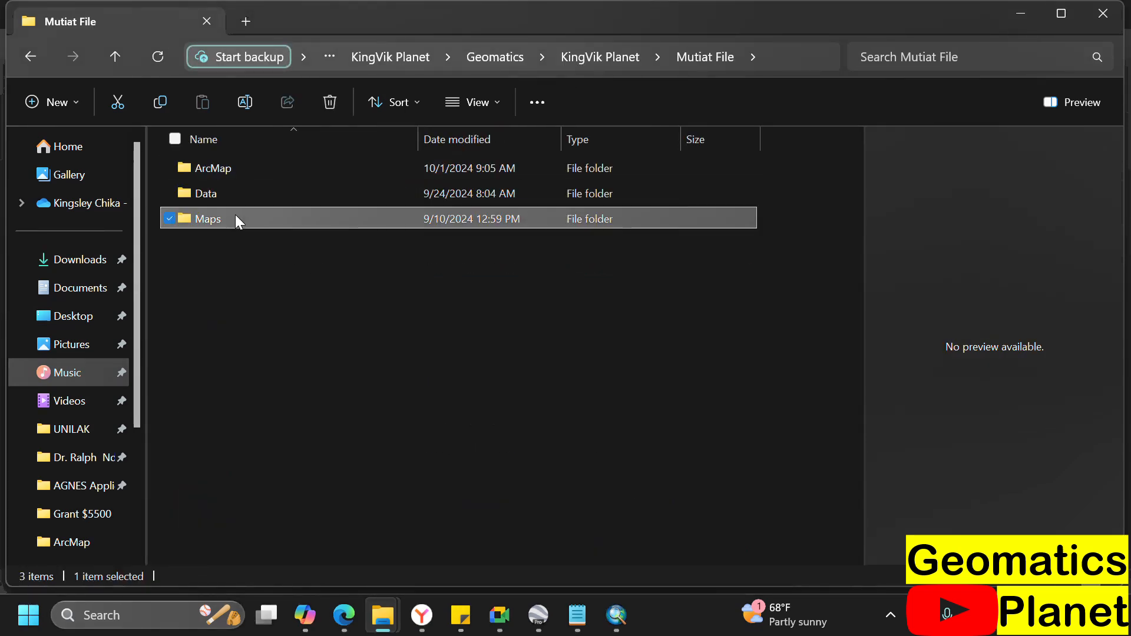
pyautogui.doubleClick(242, 213)
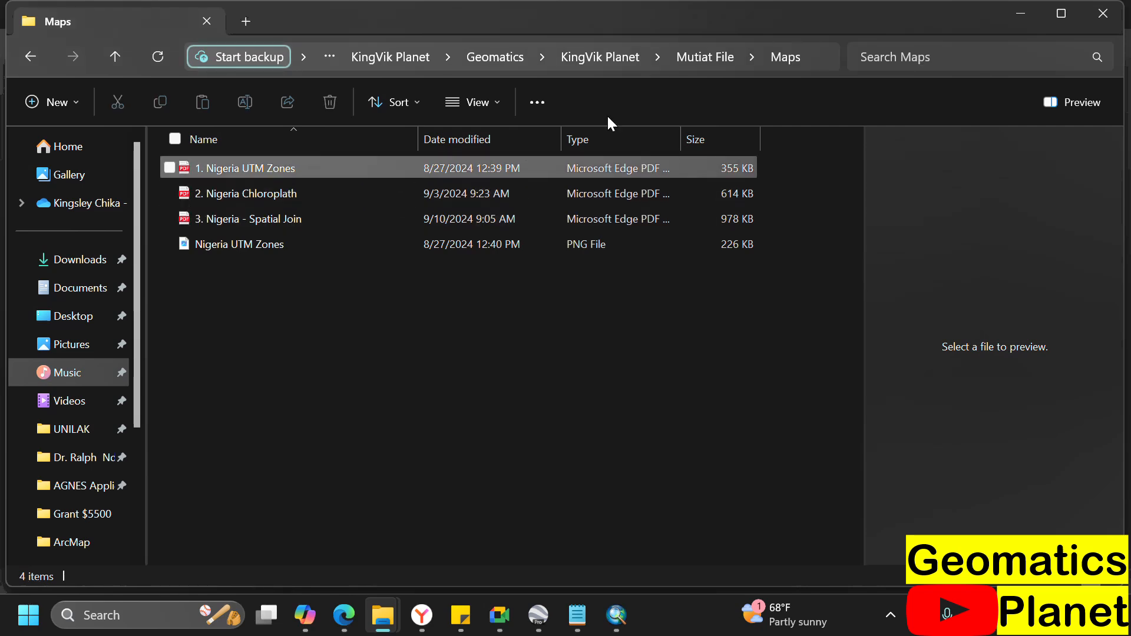
pyautogui.click(705, 57)
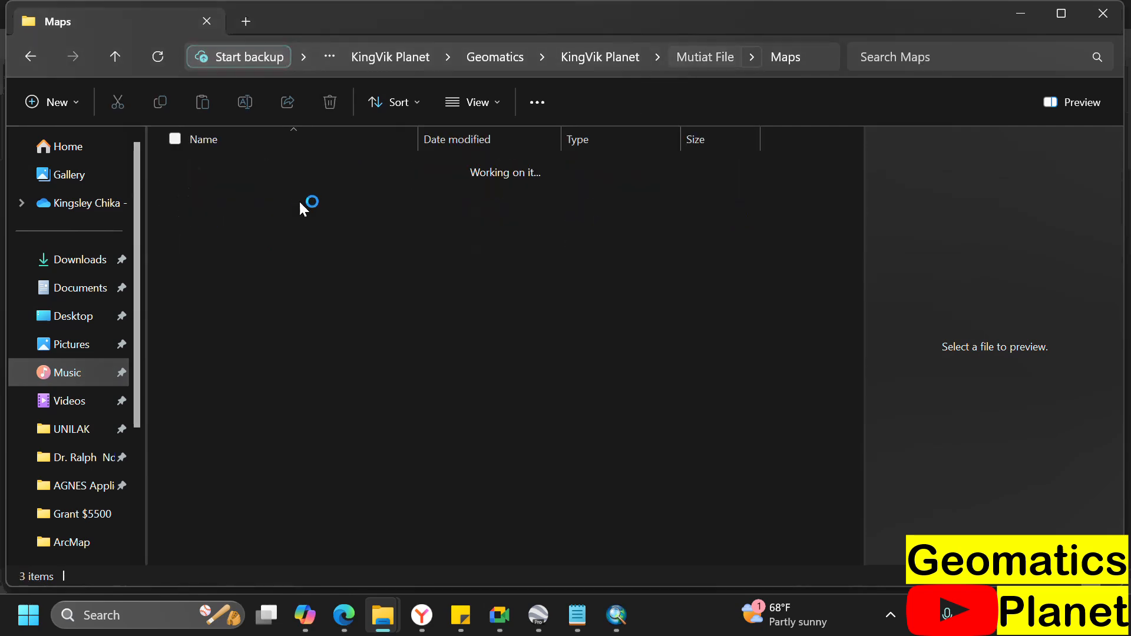
pyautogui.click(291, 189)
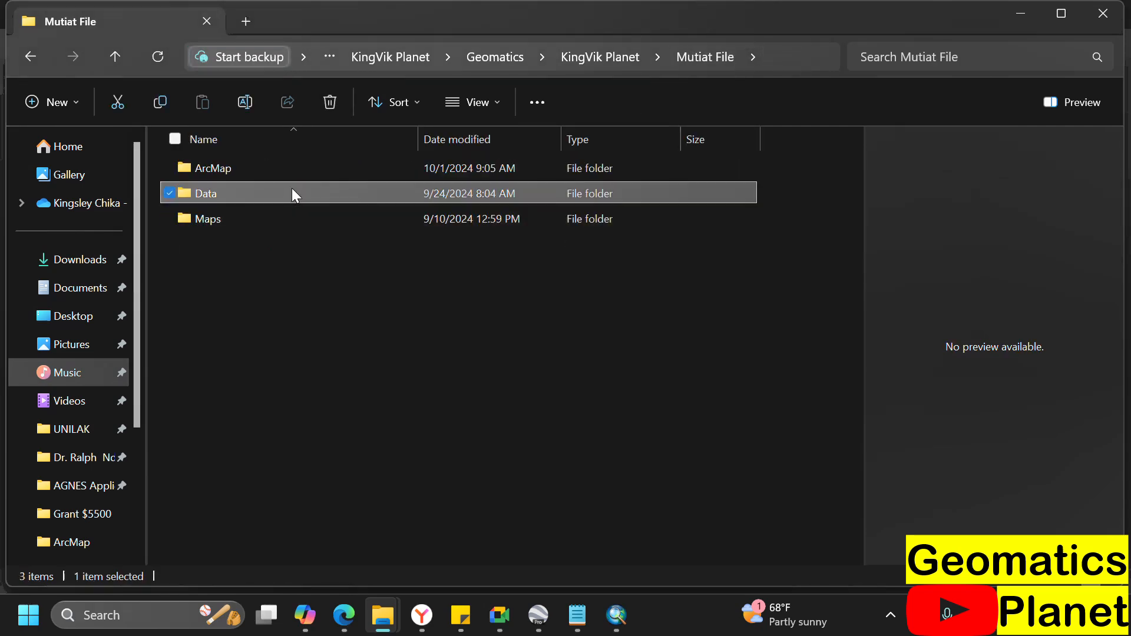
pyautogui.doubleClick(292, 189)
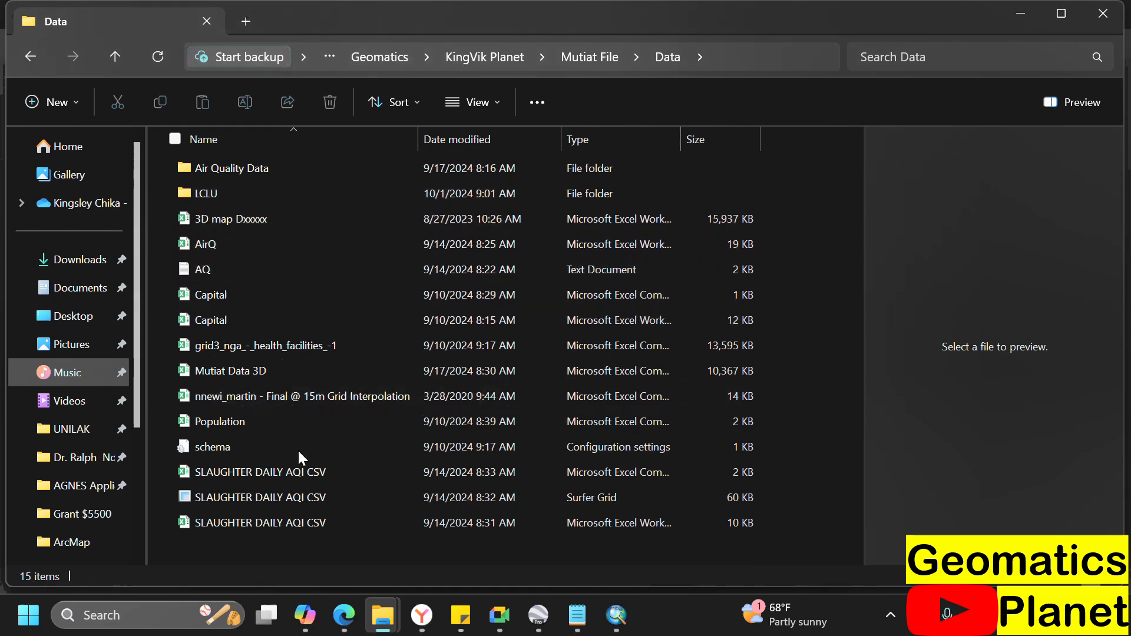
pyautogui.click(601, 59)
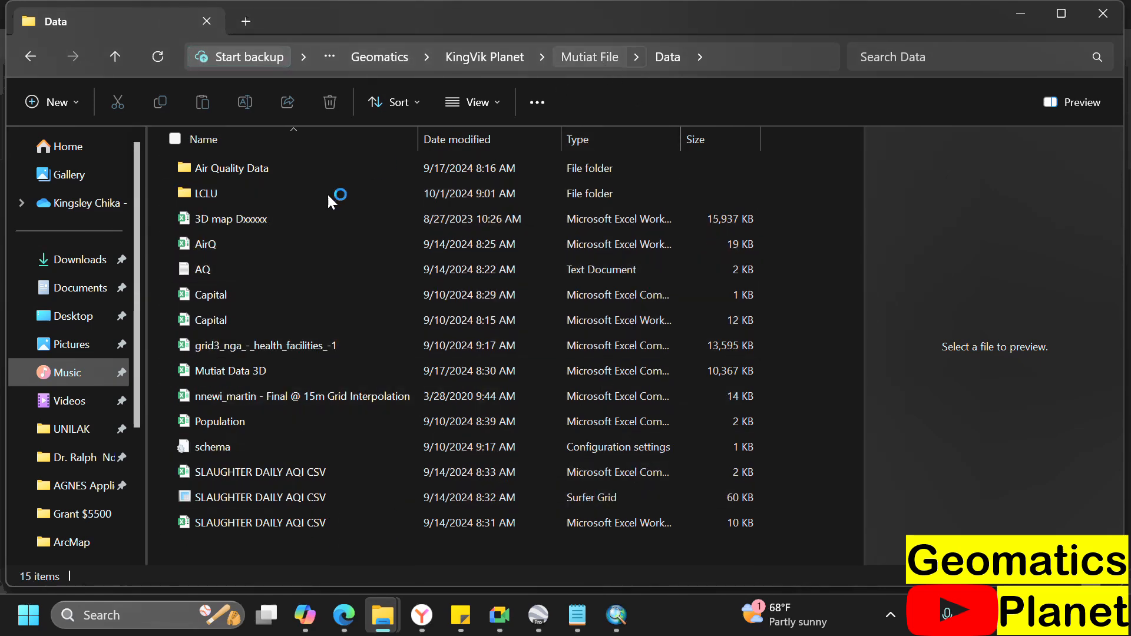
pyautogui.click(282, 172)
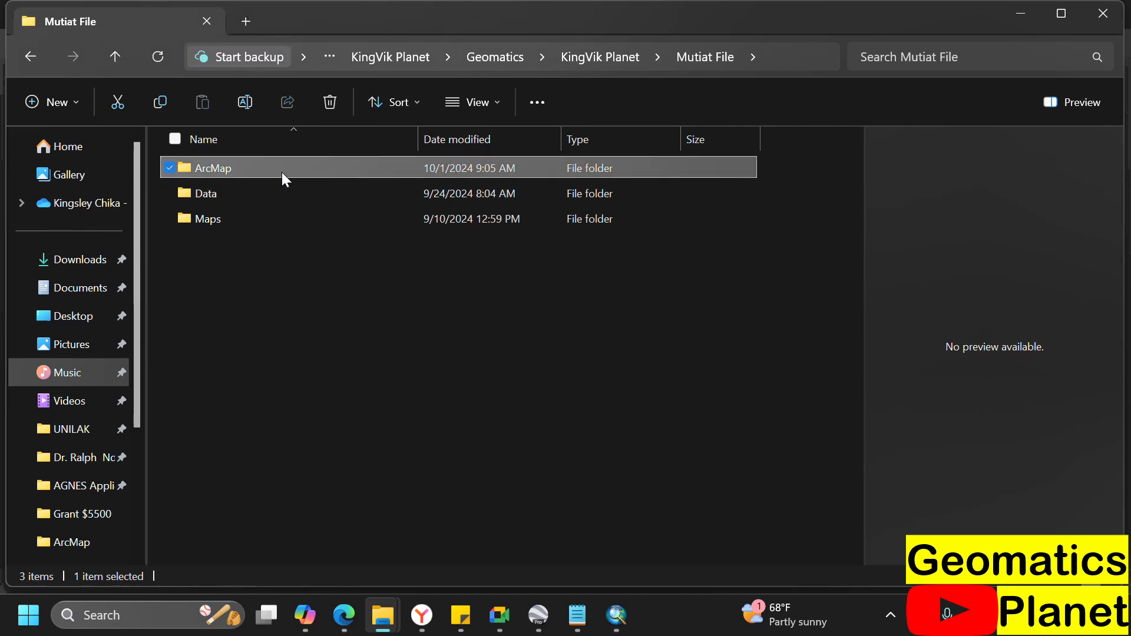
pyautogui.doubleClick(282, 172)
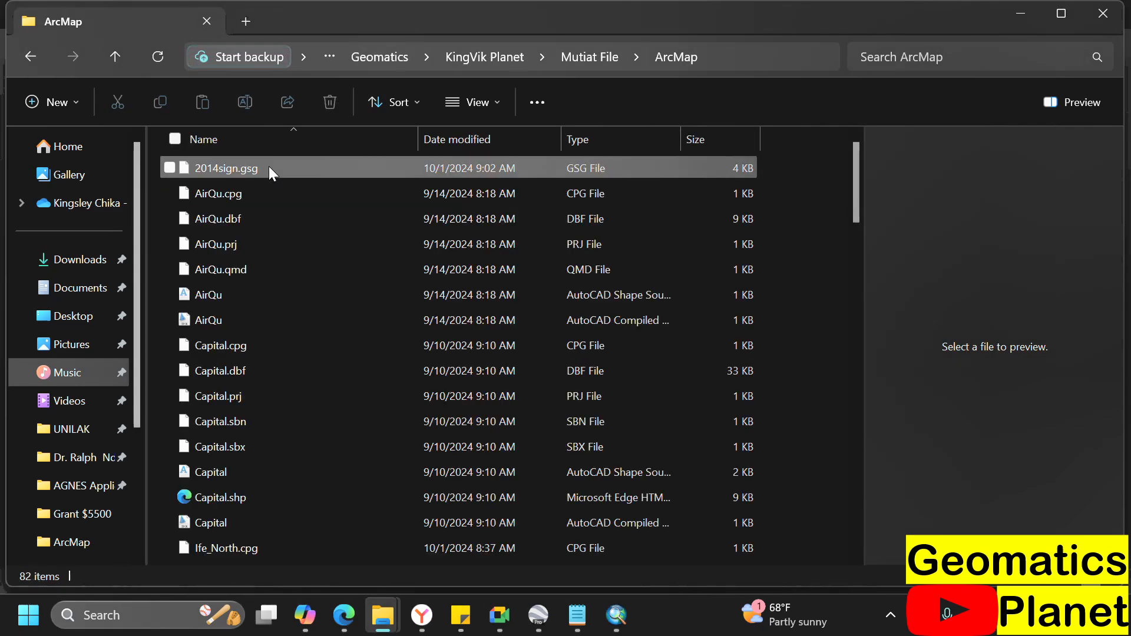
pyautogui.scroll(-10, 293, 376)
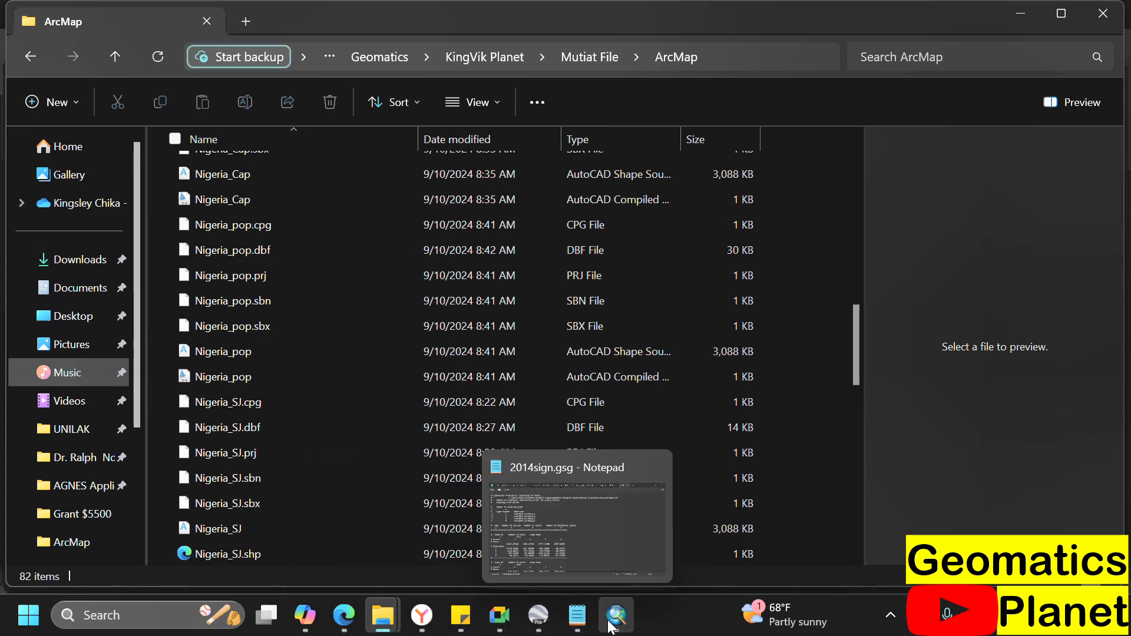
# - Switch to ArcMap, copy the location of the 2024sign.gsg output from the latest classification result, and head back to File Explorer
pyautogui.click(610, 625)
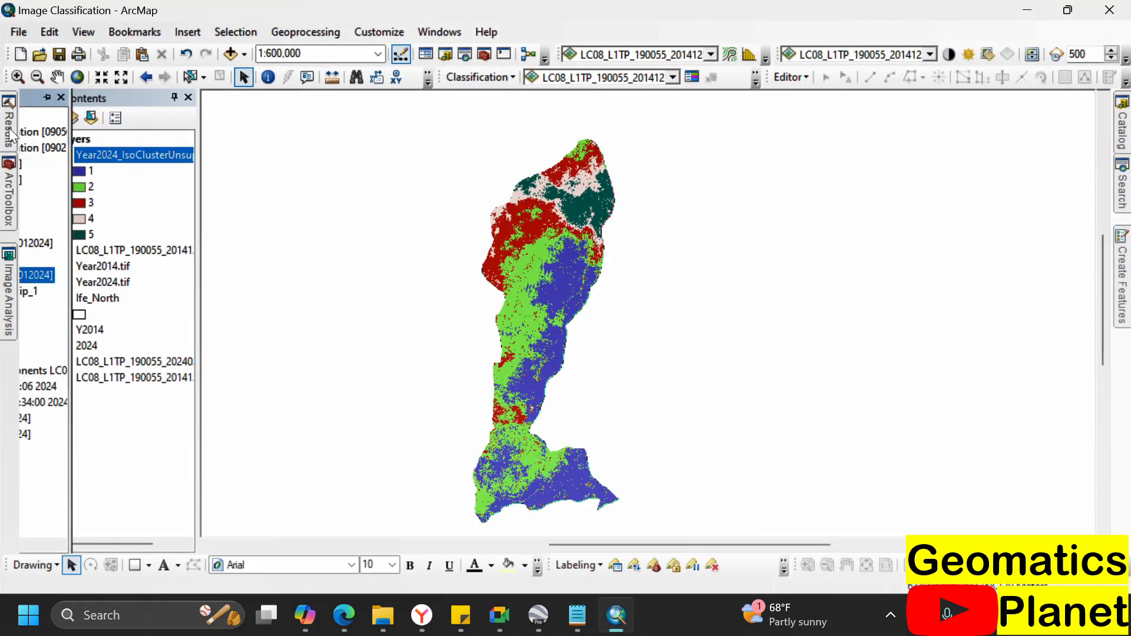
pyautogui.click(48, 132)
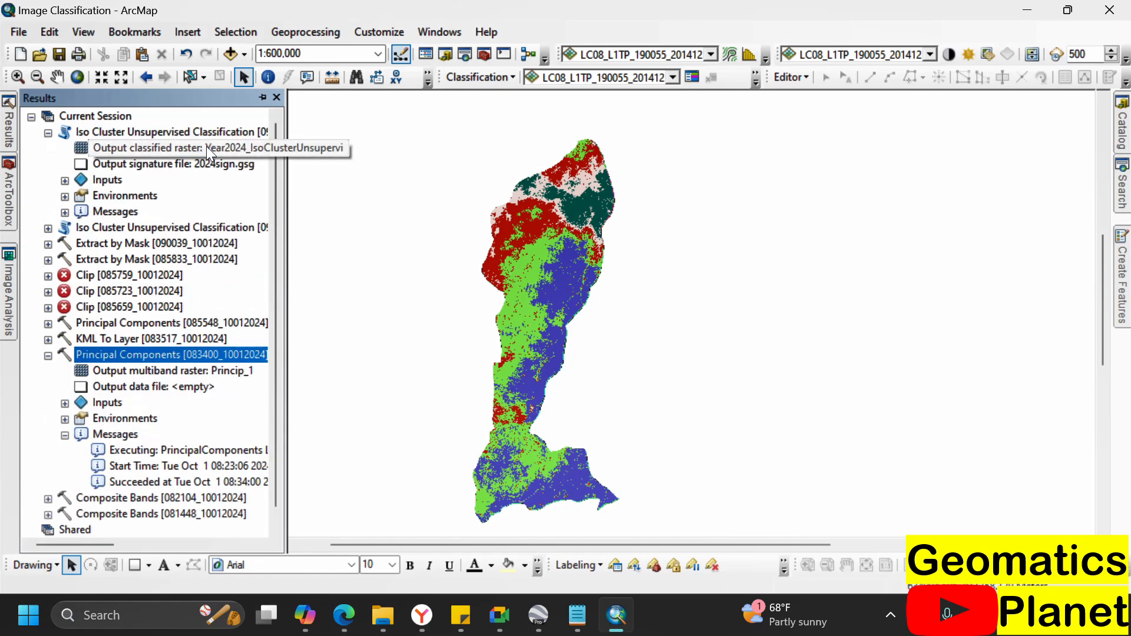
pyautogui.click(191, 165)
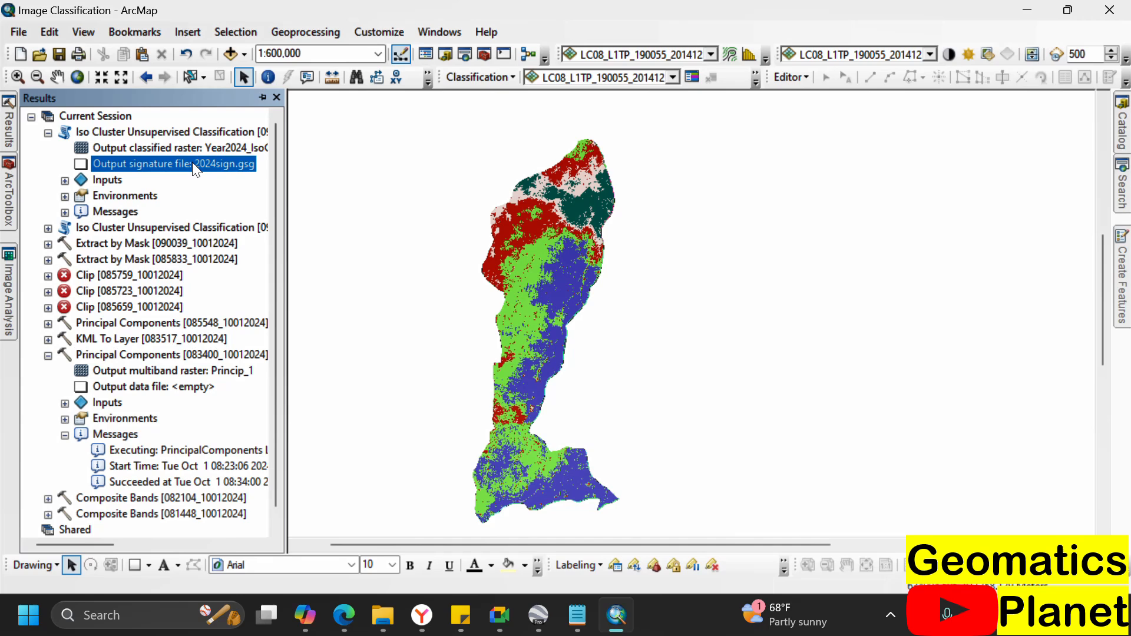
pyautogui.rightClick(193, 162)
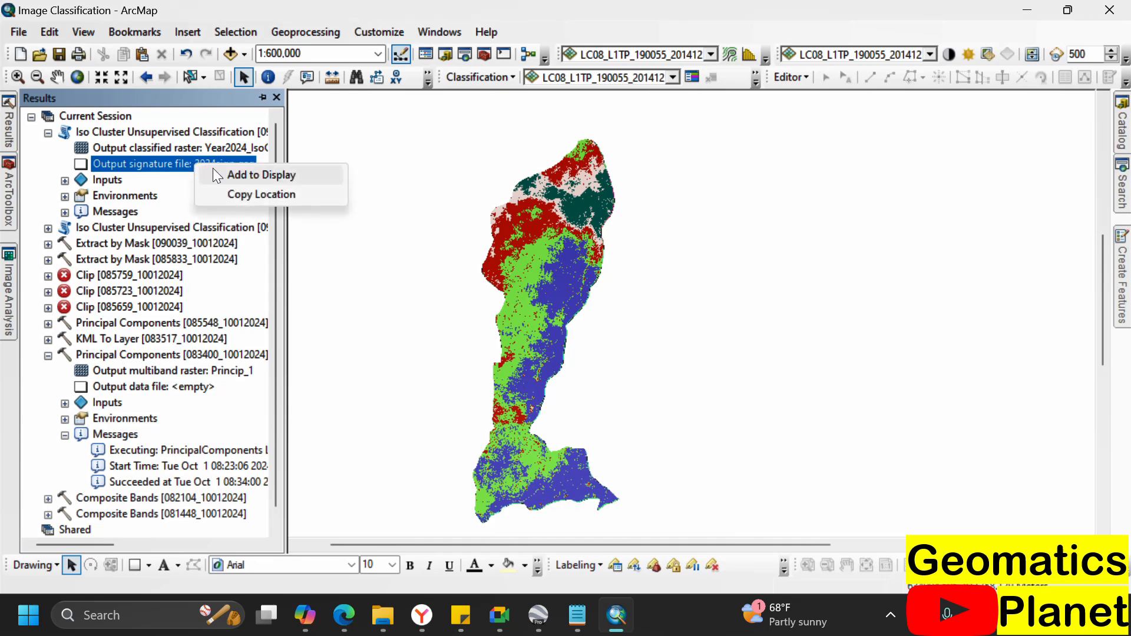
pyautogui.click(231, 194)
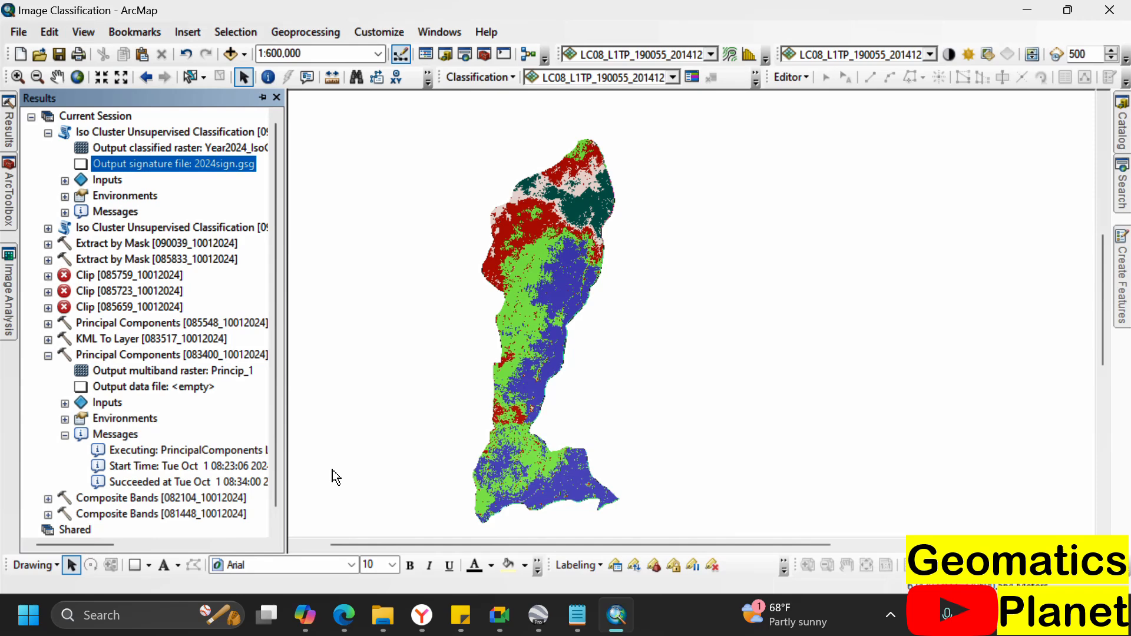
pyautogui.click(380, 612)
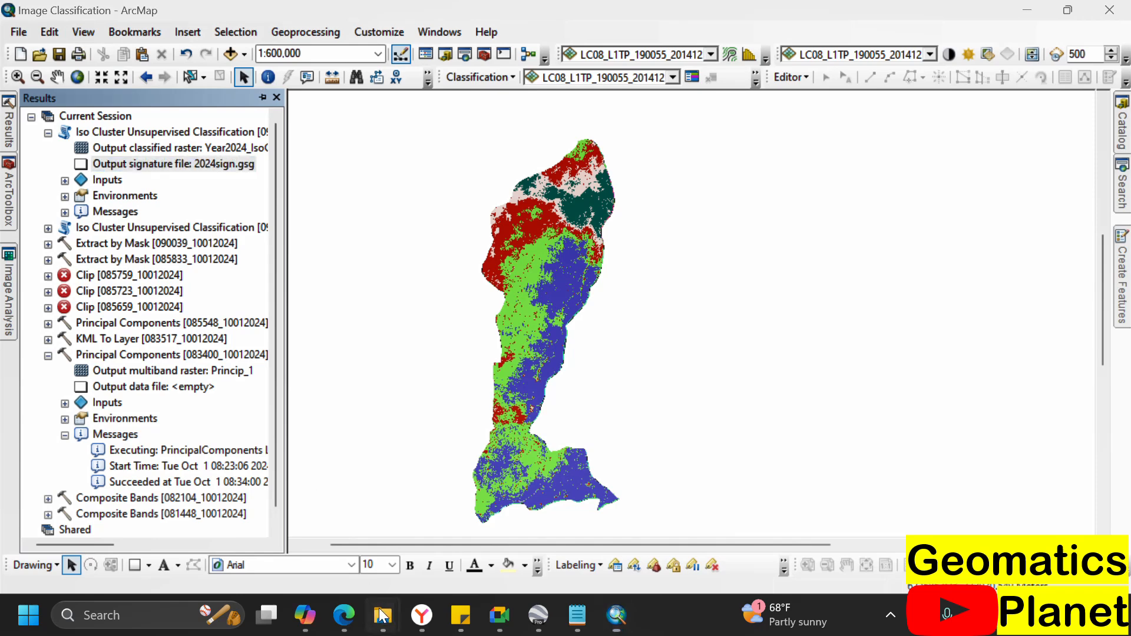
pyautogui.click(460, 476)
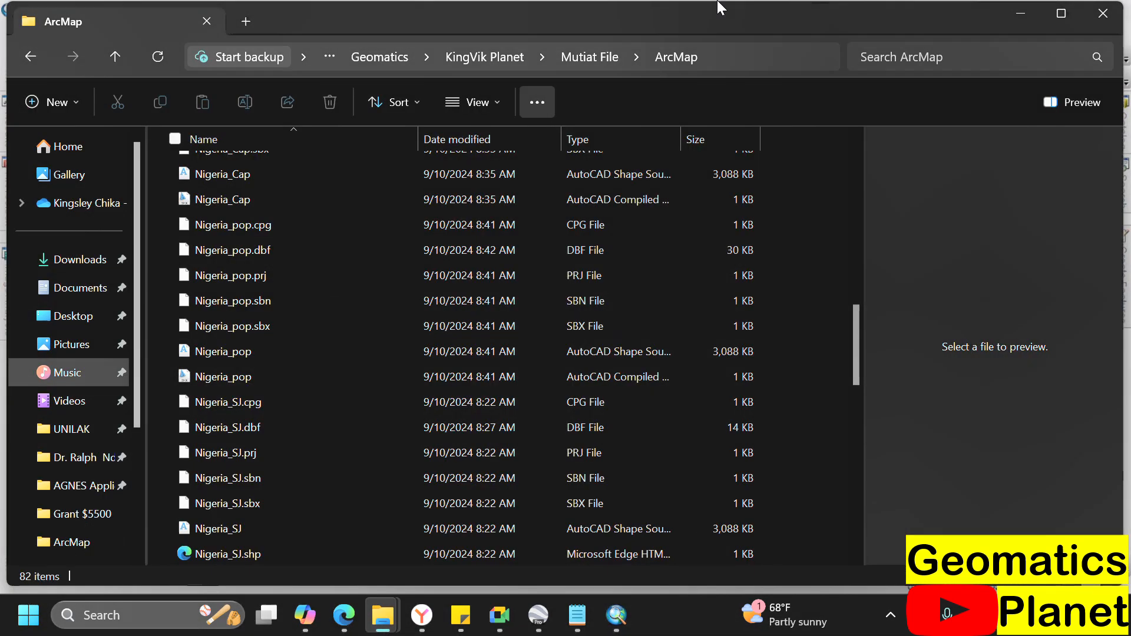
pyautogui.click(788, 54)
pyautogui.hotkey('ctrl', 'v')
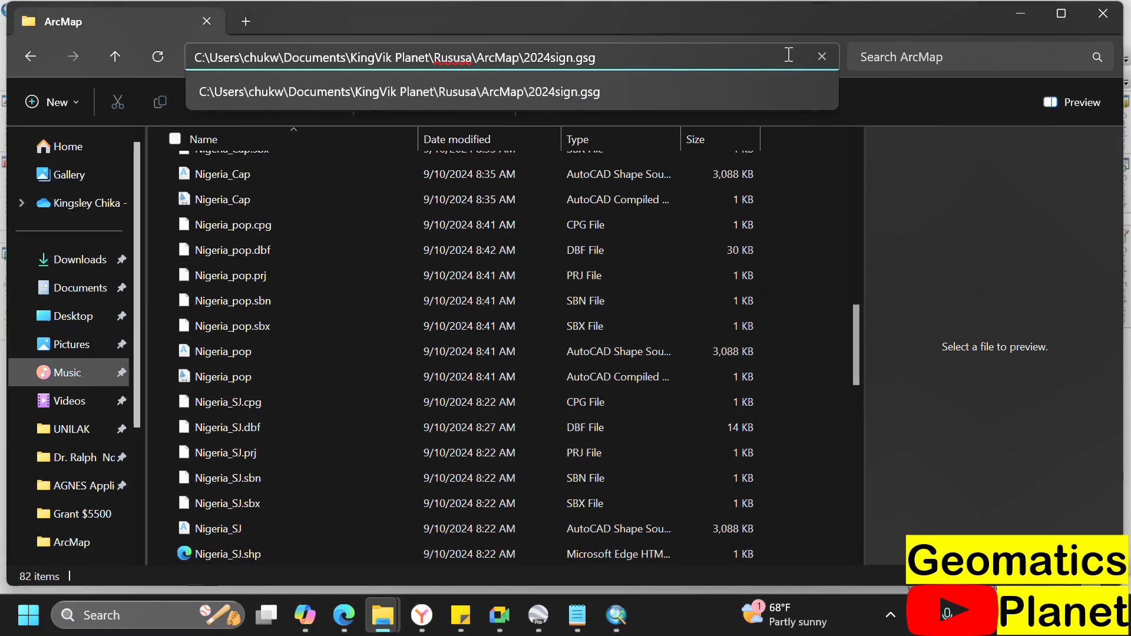
pyautogui.press('Return')
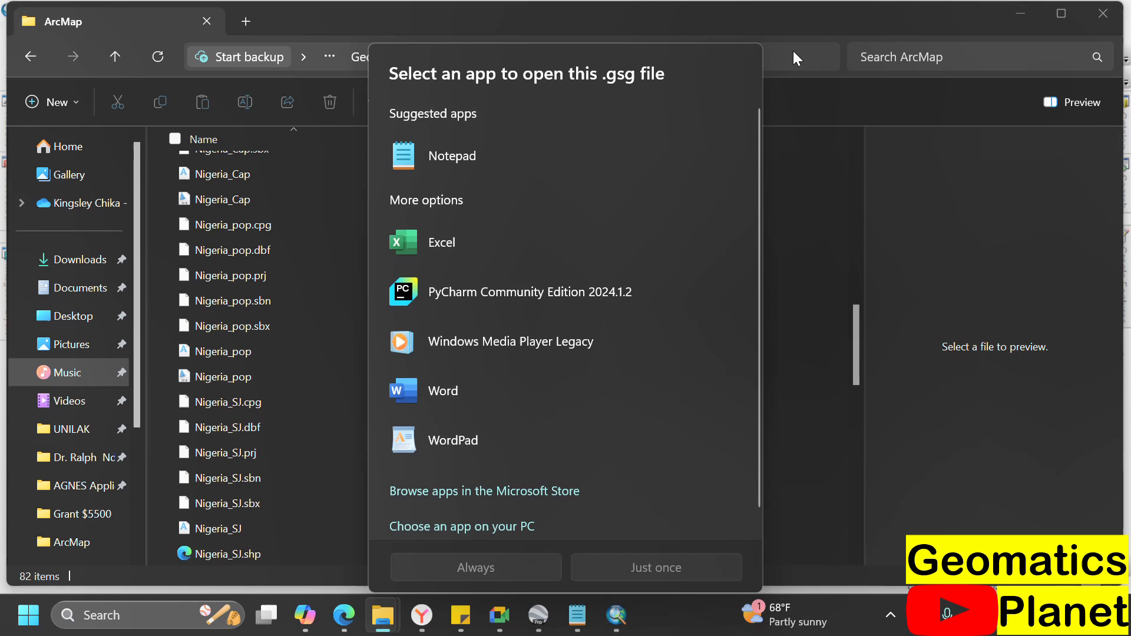
pyautogui.click(804, 47)
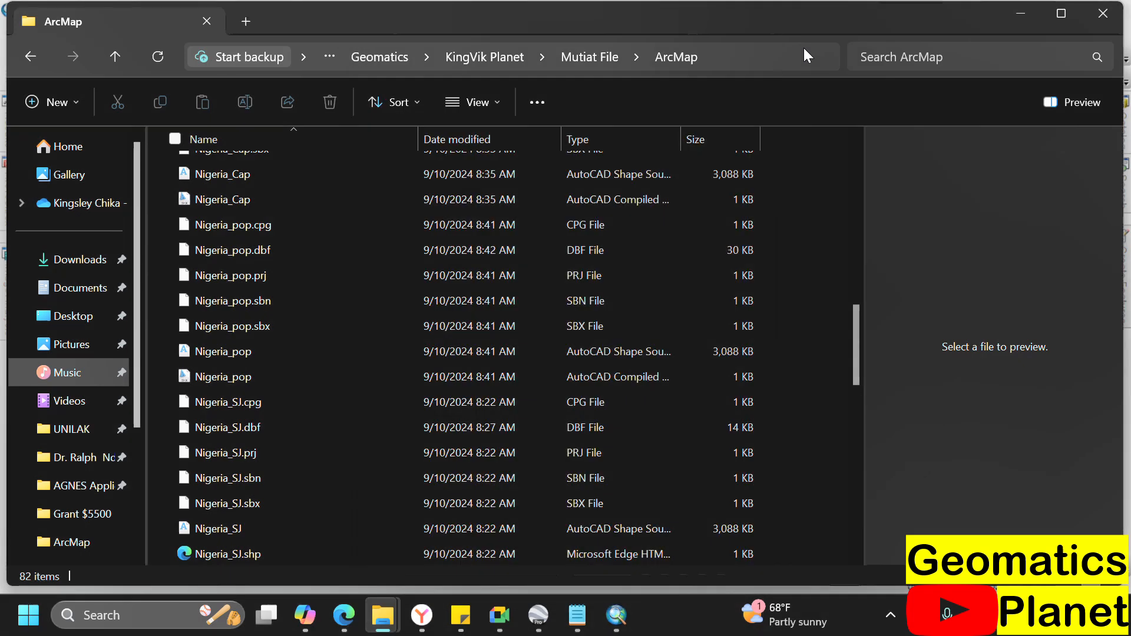
# - Go to the Rususa\ArcMap folder in File Explorer using the copied signature file path without its file name
pyautogui.click(804, 48)
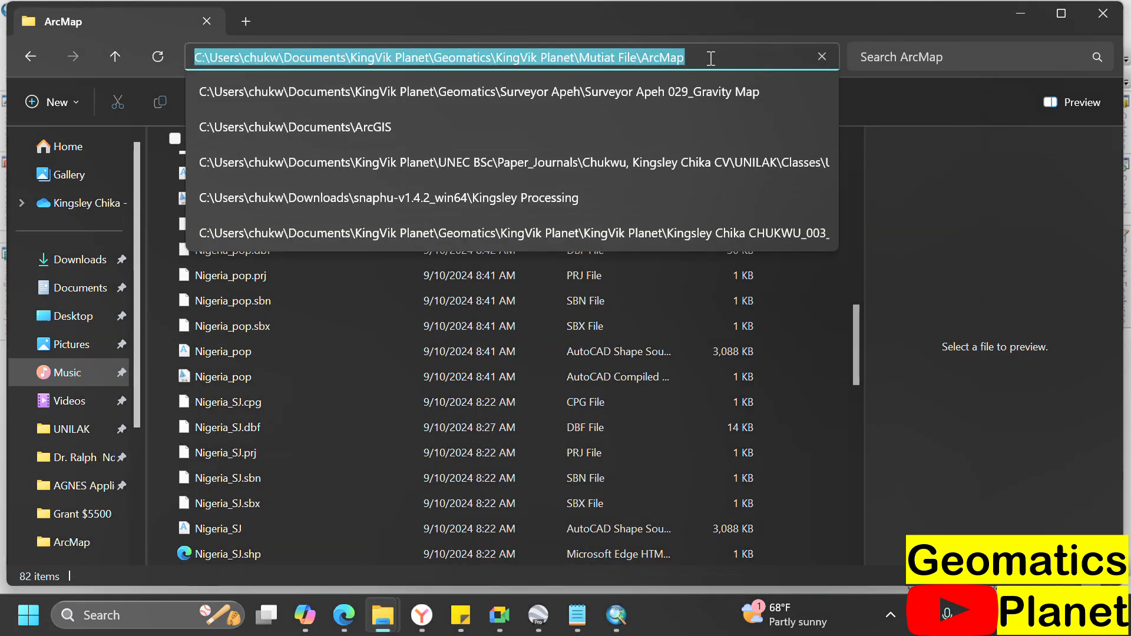
pyautogui.hotkey('ctrl', 'v')
pyautogui.press('BackSpace')
pyautogui.press('BackSpace')
pyautogui.press('BackSpace')
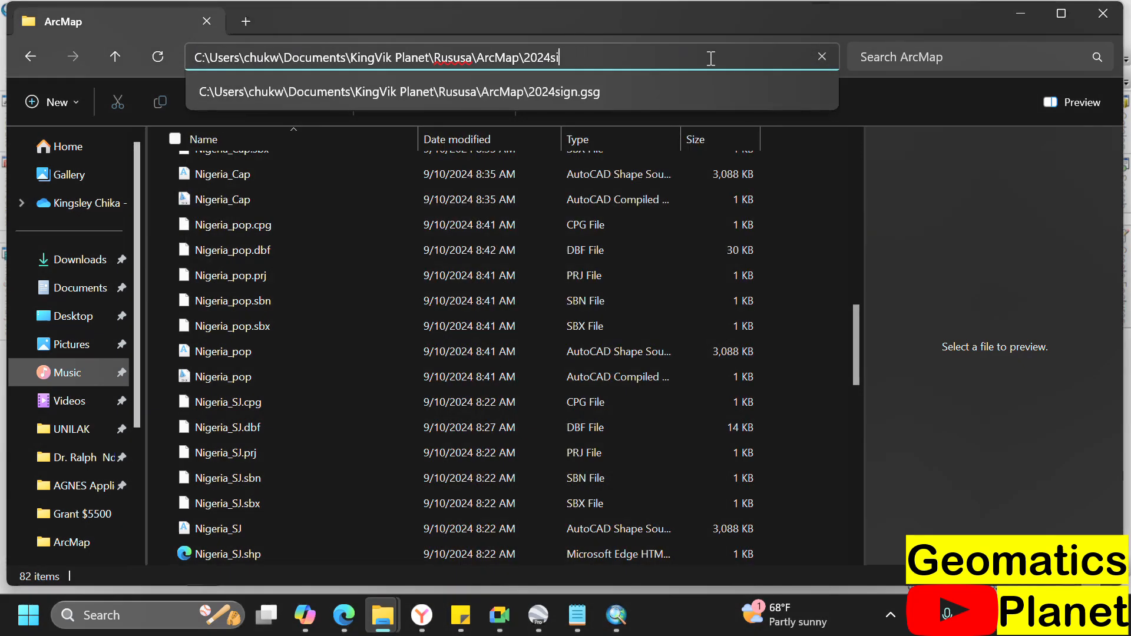
pyautogui.press('BackSpace')
pyautogui.press('BackSpace')
pyautogui.press('BackSpace')
pyautogui.press('BackSpace')
pyautogui.press('BackSpace')
pyautogui.press('BackSpace')
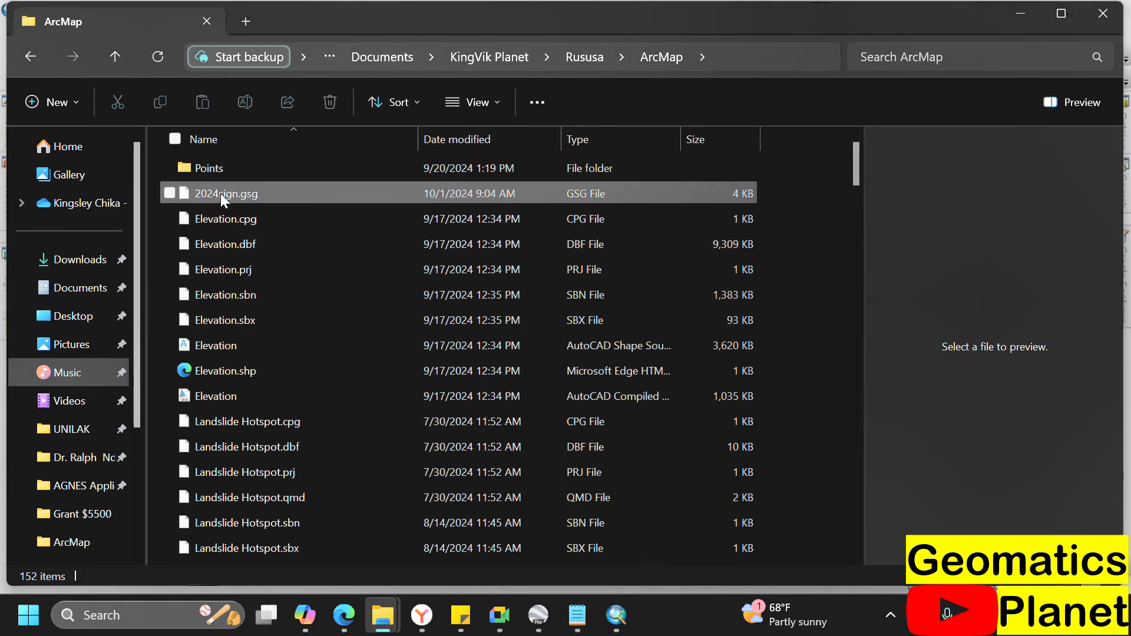
# - Move 2024sign.gsg from the Rususa ArcMap folder into the ArcMap folder of Mutiat File
pyautogui.click(170, 194)
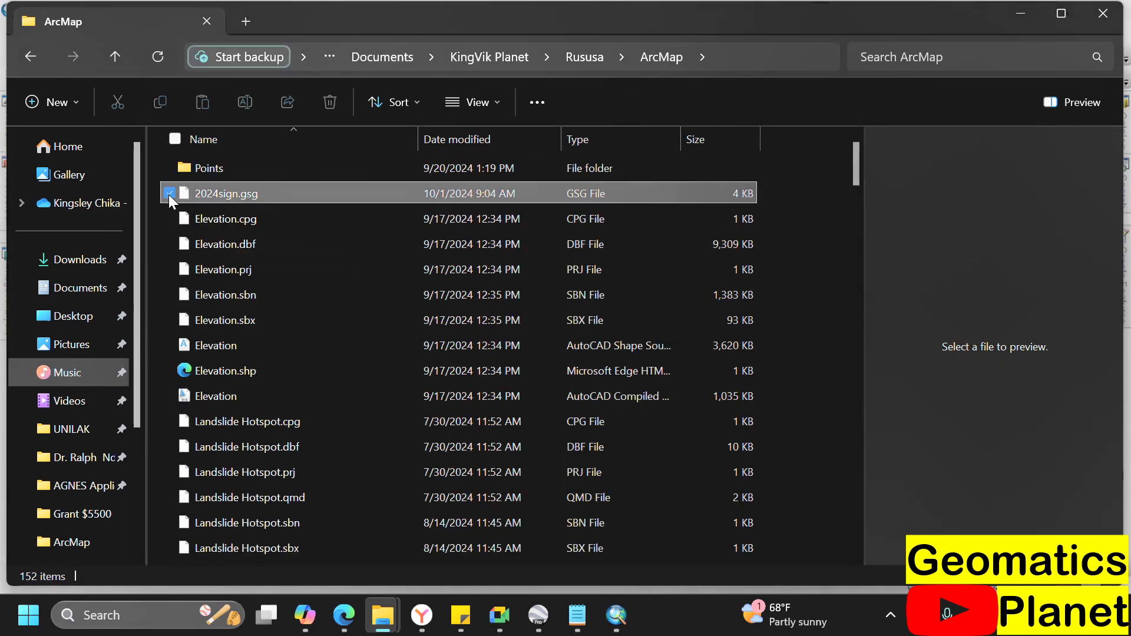
pyautogui.click(116, 102)
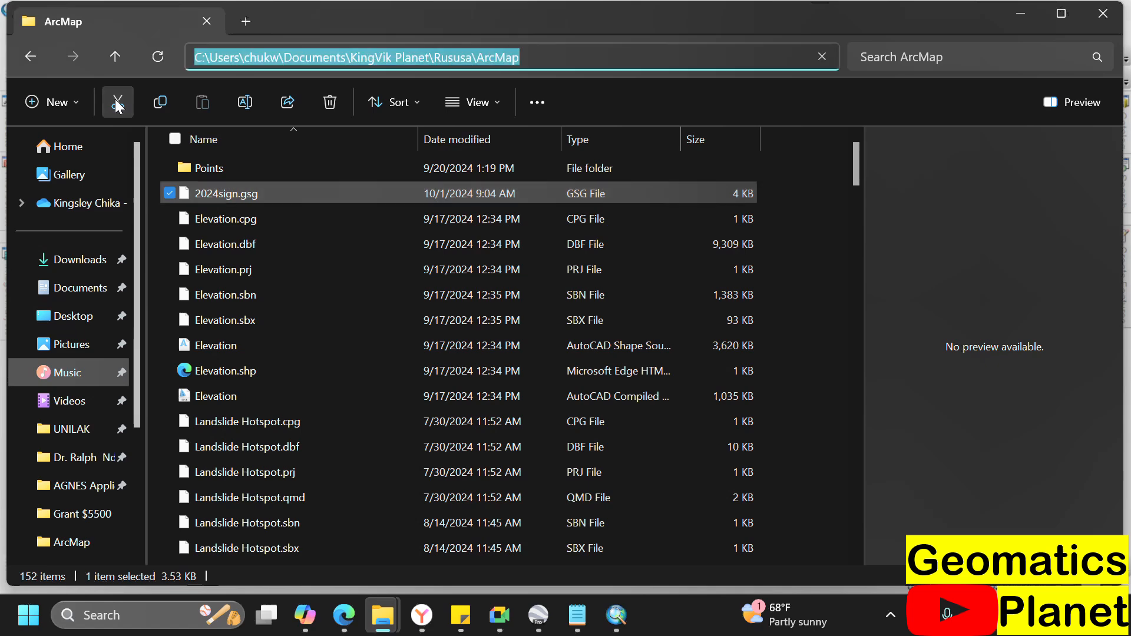
pyautogui.click(30, 57)
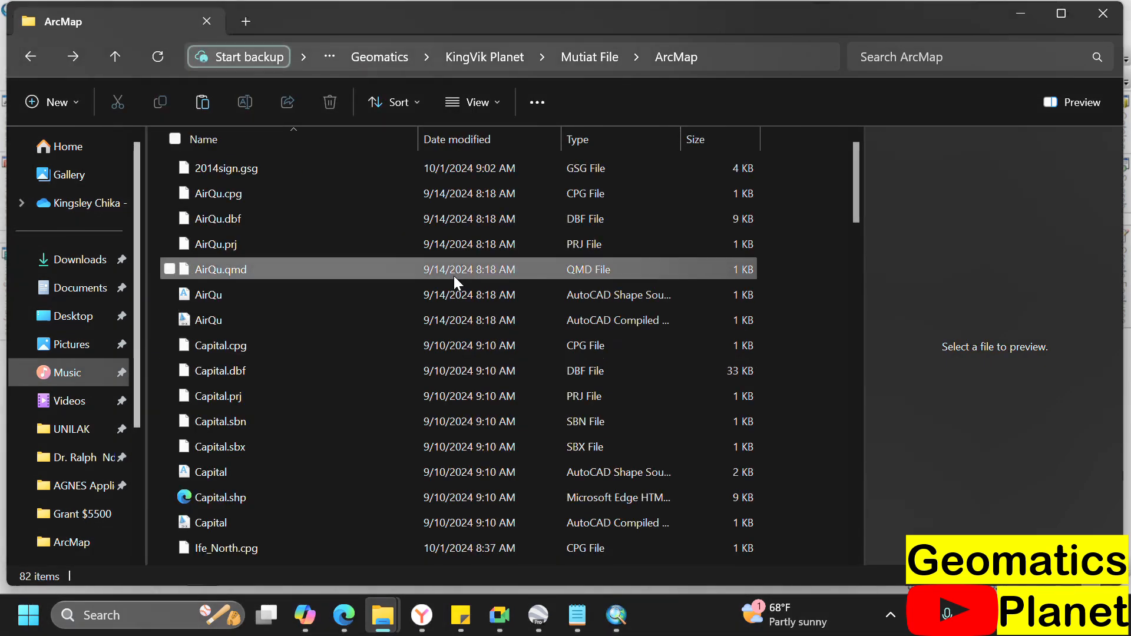
pyautogui.hotkey('ctrl', 'v')
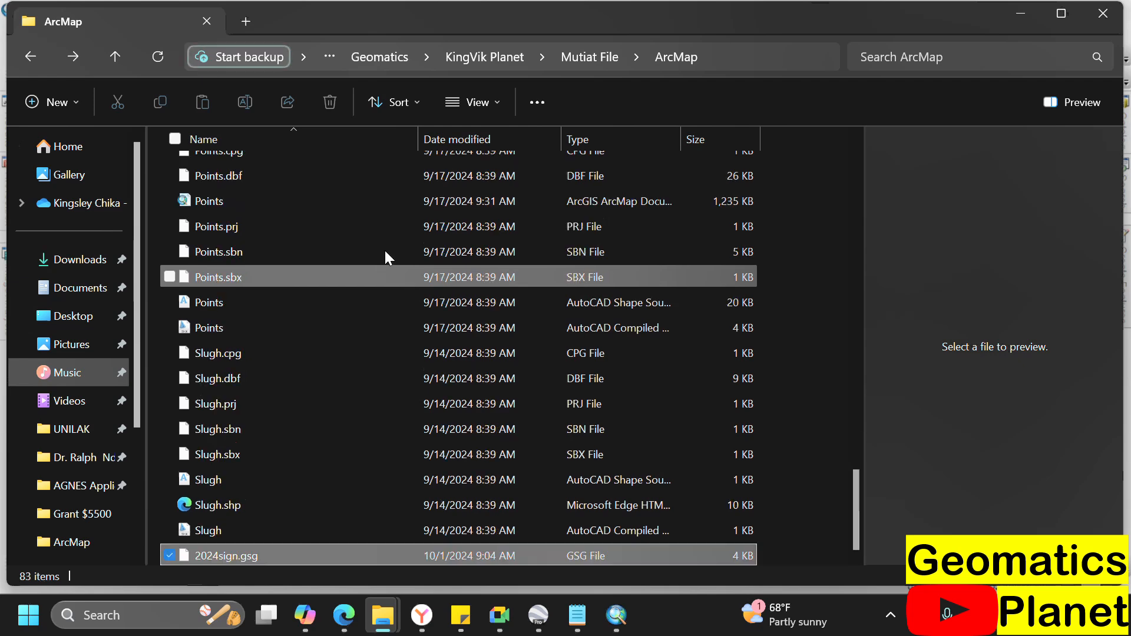
# - Open 2024sign.gsg in Notepad, read its class statistics, and compare them with the 2014 signature file
pyautogui.rightClick(282, 557)
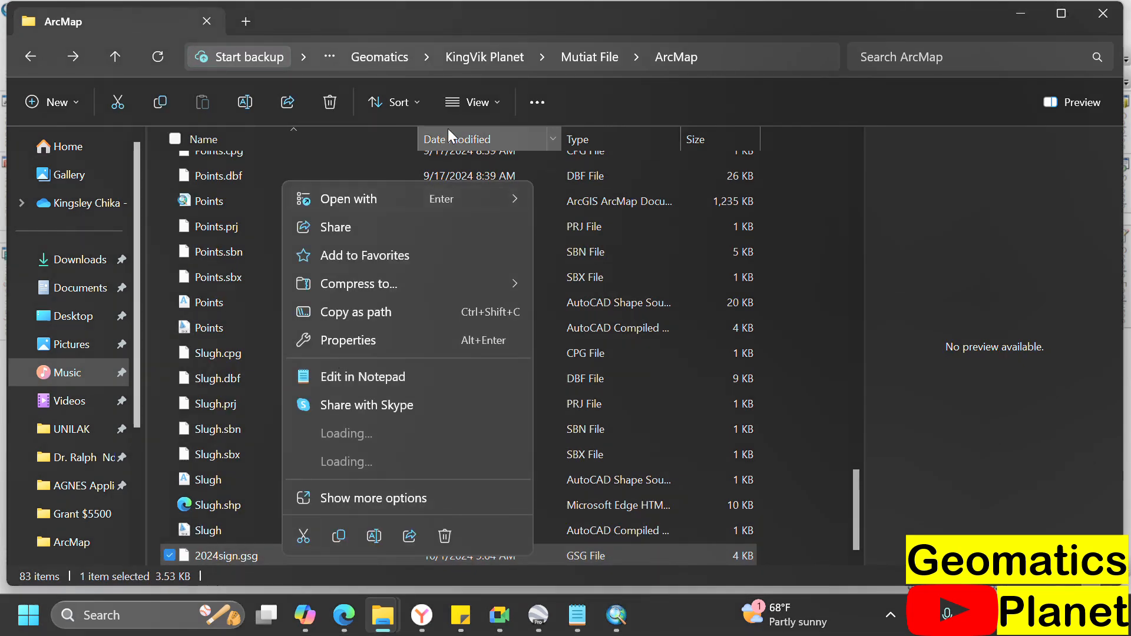
pyautogui.click(363, 382)
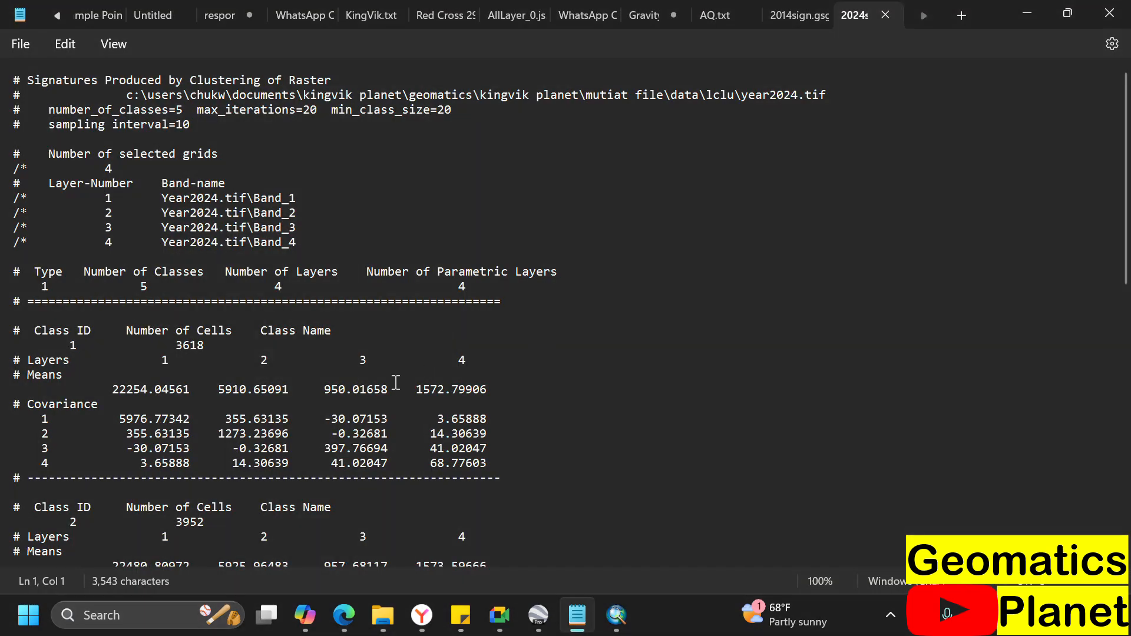
pyautogui.scroll(-12, 394, 380)
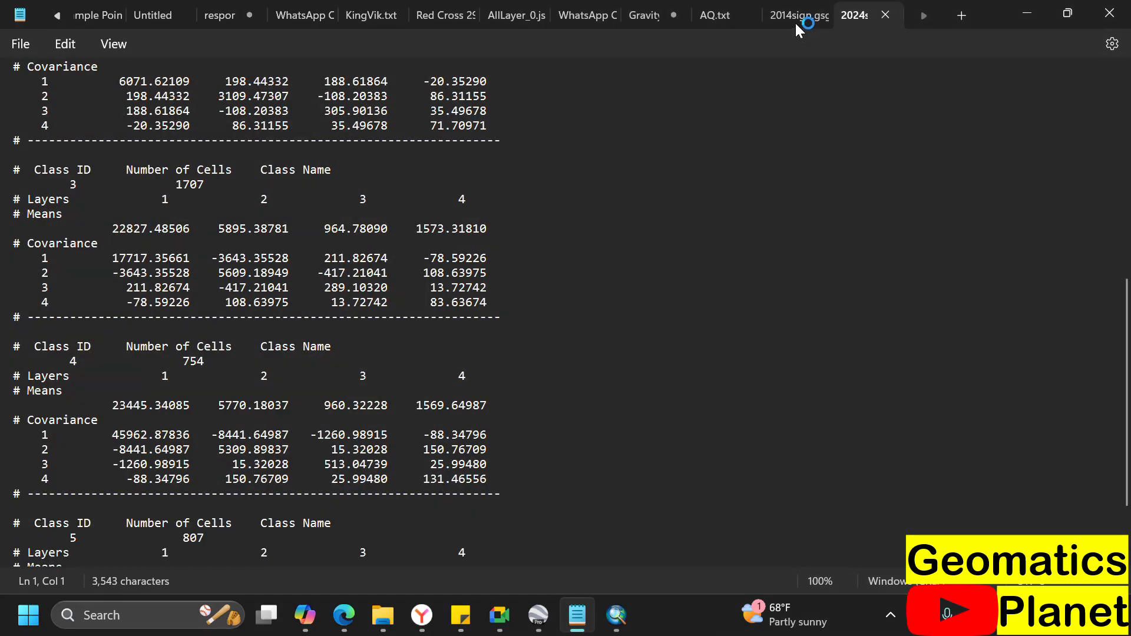
pyautogui.click(794, 17)
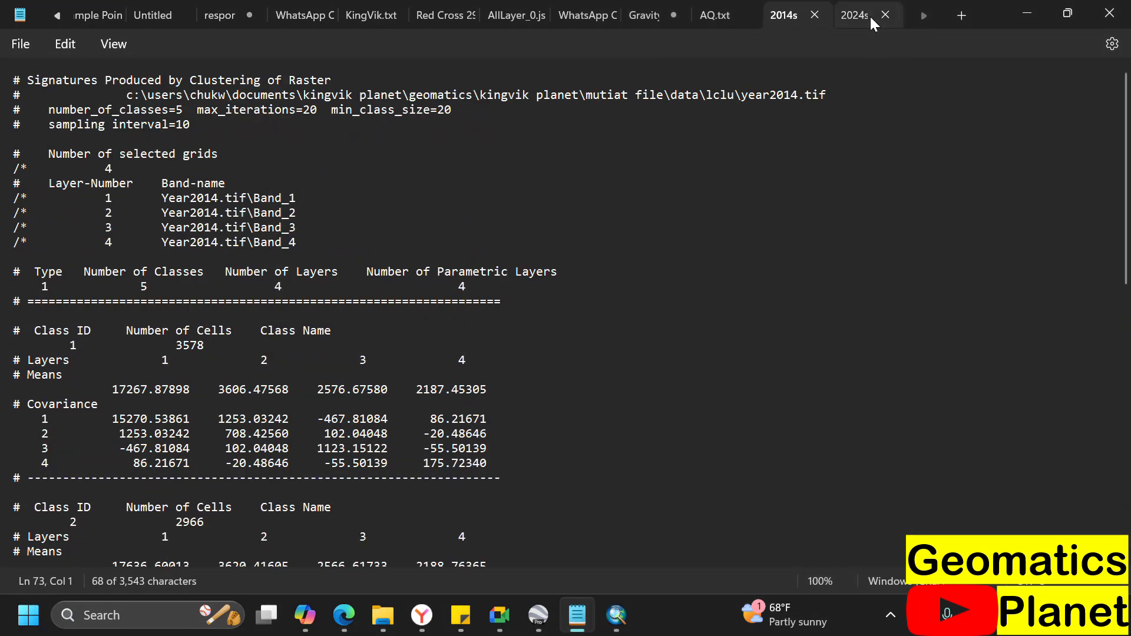
# - Switch to ArcMap and compare the northern part of the 2024 classification with the imagery beneath it, including layer LC08_L1TP_190055_20141214_201
pyautogui.click(624, 603)
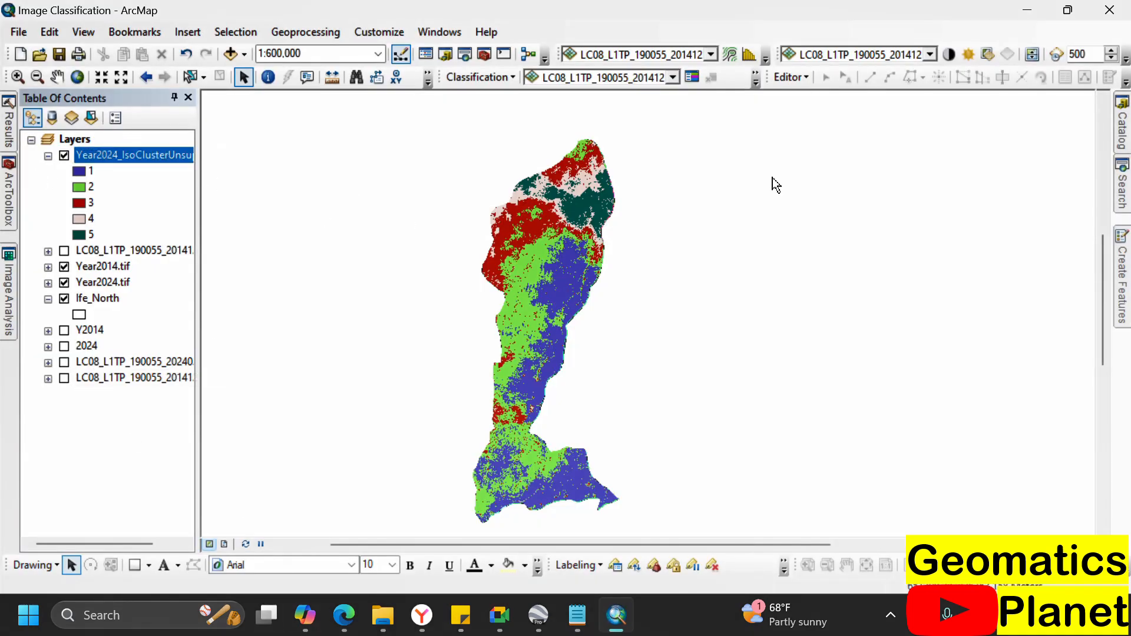
pyautogui.scroll(3, 500, 258)
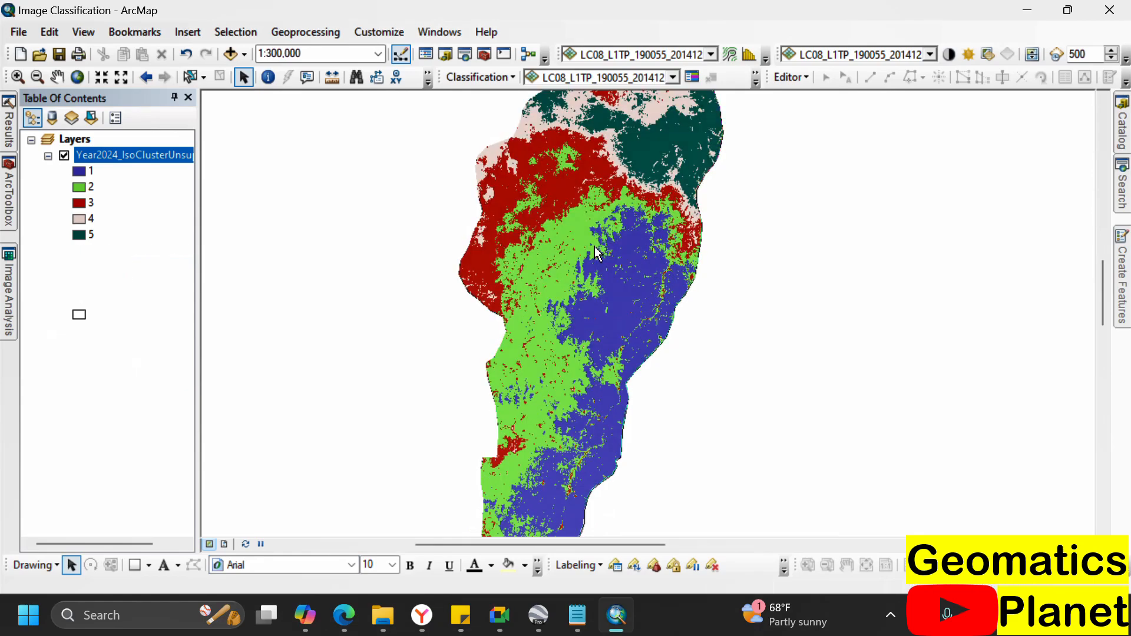
pyautogui.scroll(2, 575, 360)
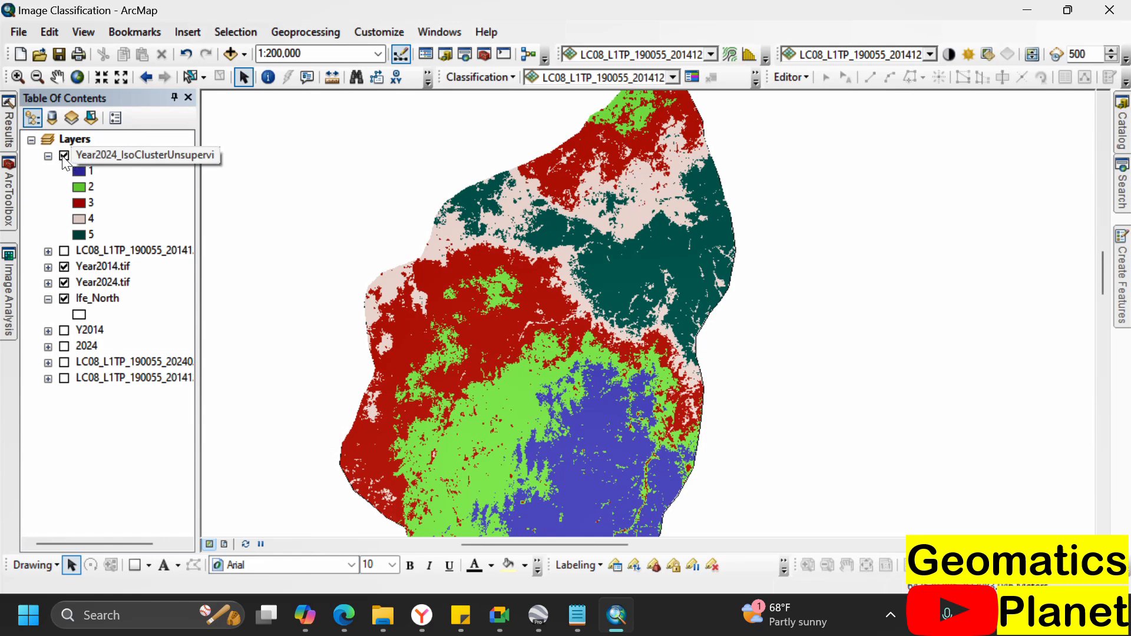
pyautogui.click(64, 156)
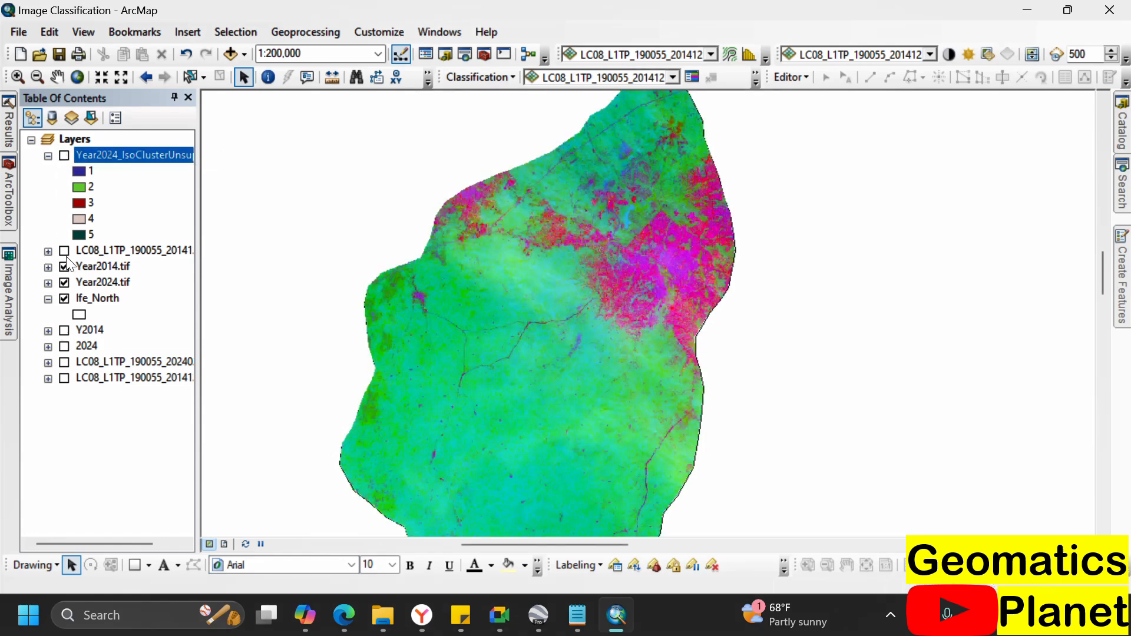
pyautogui.click(64, 252)
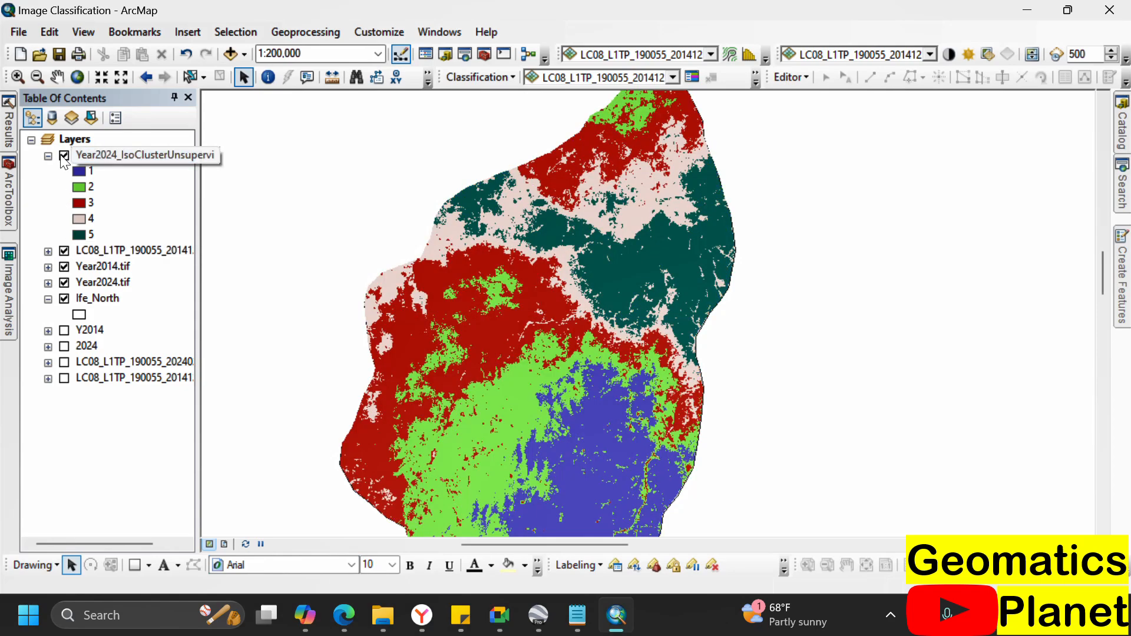
pyautogui.click(65, 156)
pyautogui.click(64, 156)
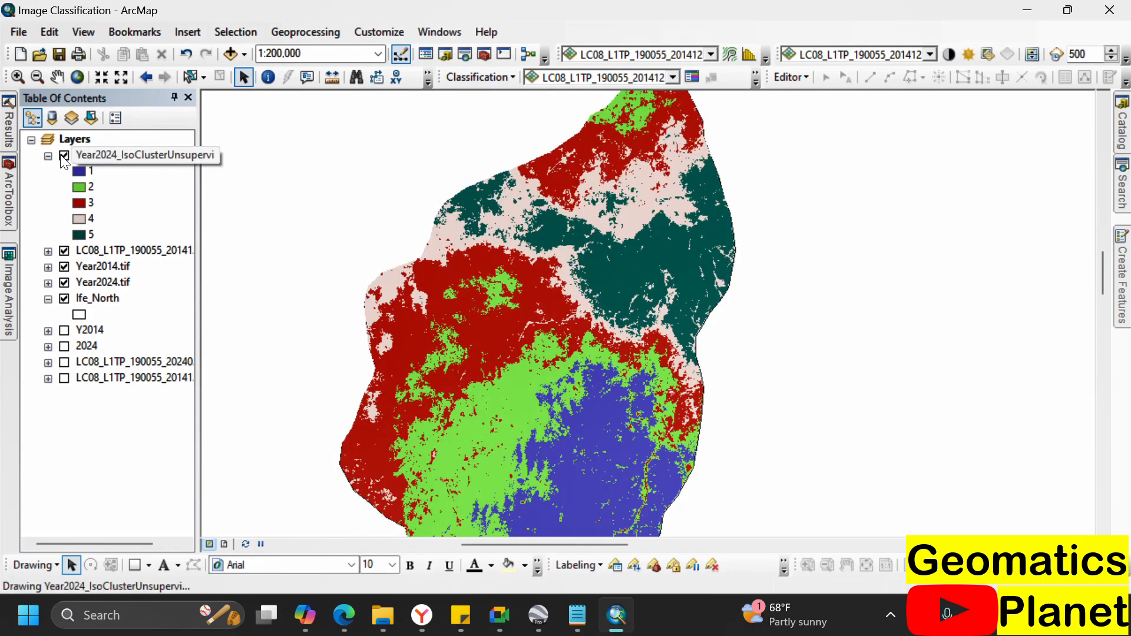
pyautogui.click(65, 158)
pyautogui.click(64, 157)
pyautogui.click(64, 157)
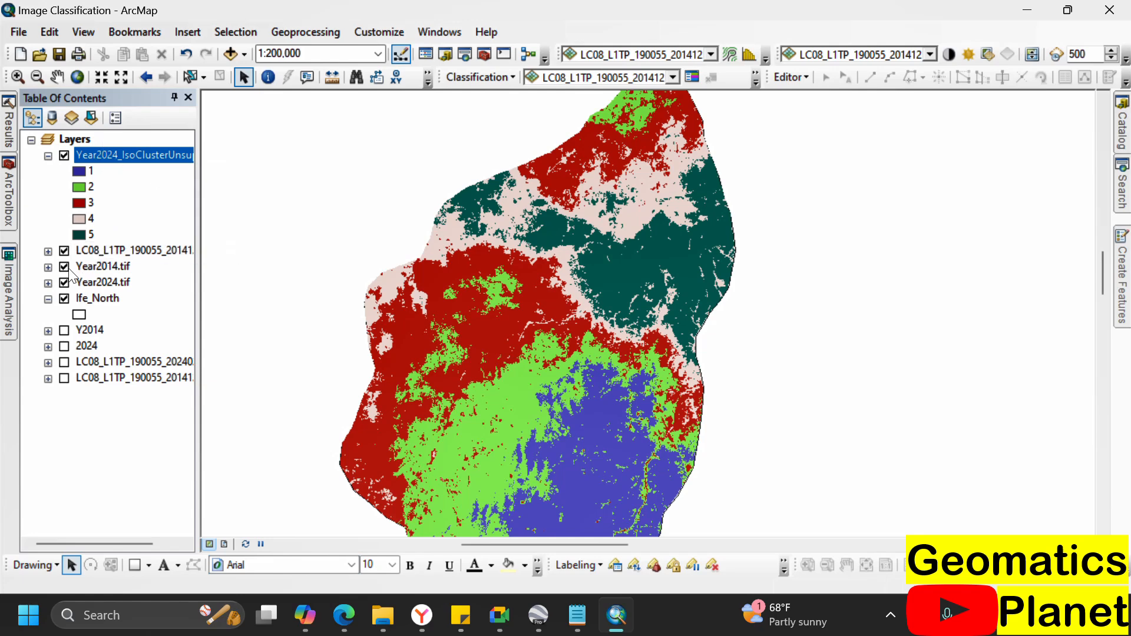
# - Hide LC08_L1TP_190055_20141214_201, Year2014.tif and Year2024.tif, and show the LC08_L1TP_190055_20141214_20 image beneath the classification
pyautogui.click(62, 251)
pyautogui.click(62, 267)
pyautogui.click(64, 284)
pyautogui.click(65, 330)
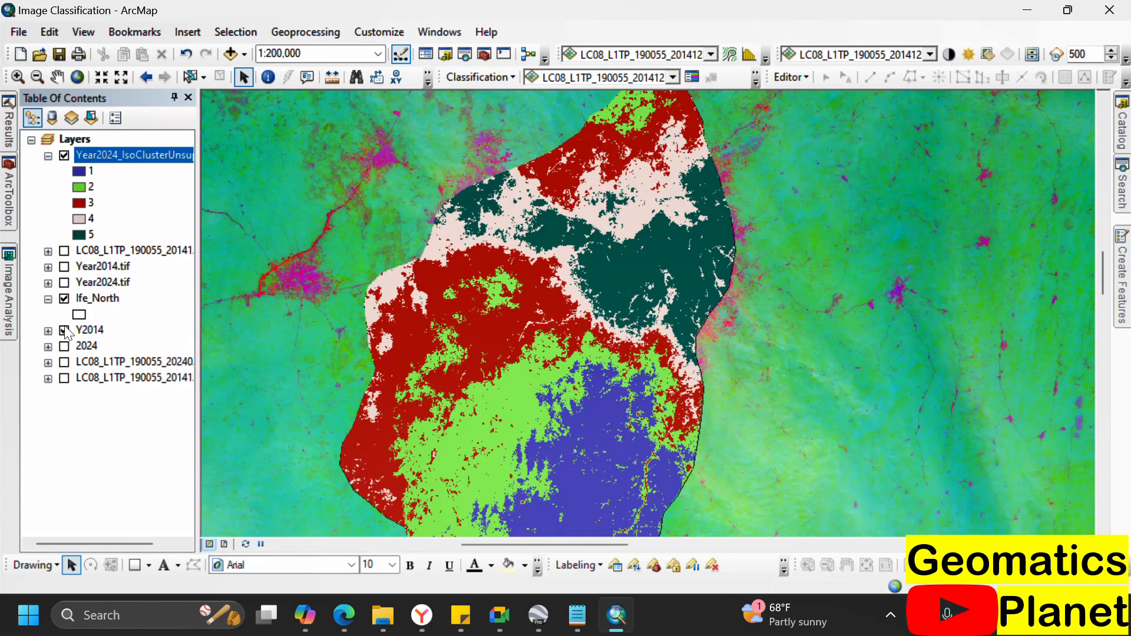
pyautogui.click(65, 331)
pyautogui.click(64, 330)
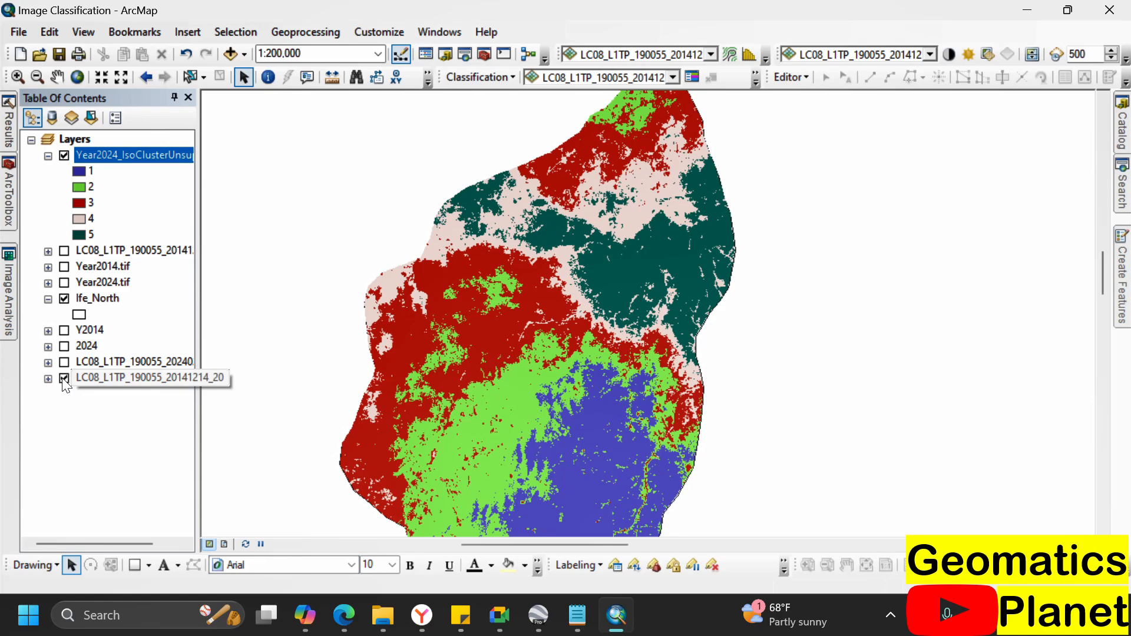
# - Compare the classified northern area at 1:63,360 with the natural-colour 2014 Landsat image underneath
pyautogui.scroll(4, 591, 142)
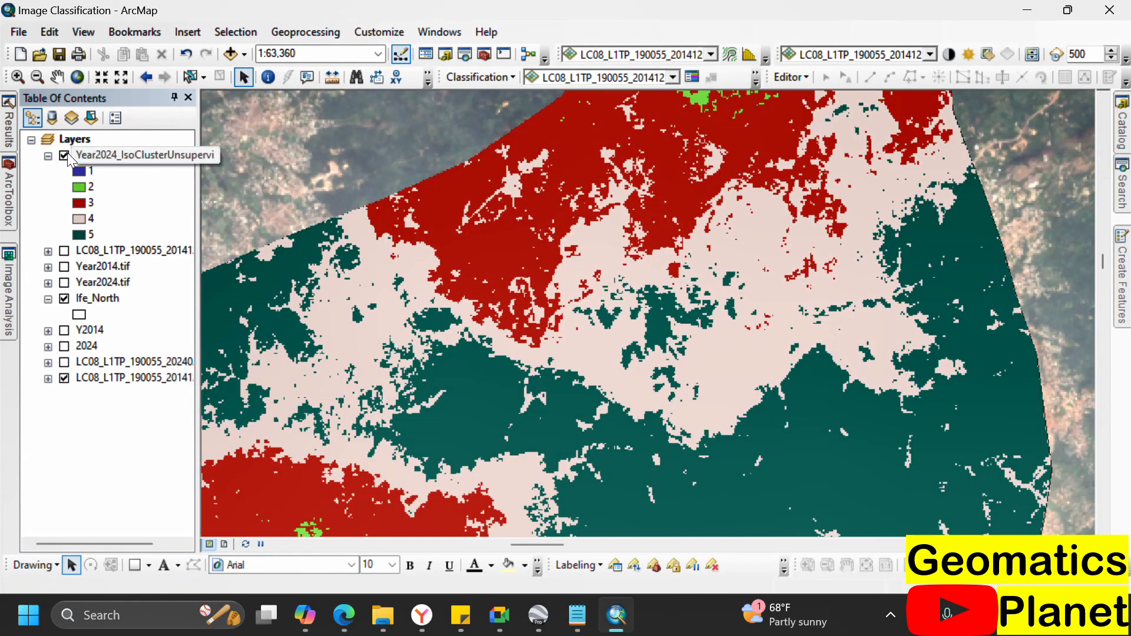
pyautogui.click(66, 155)
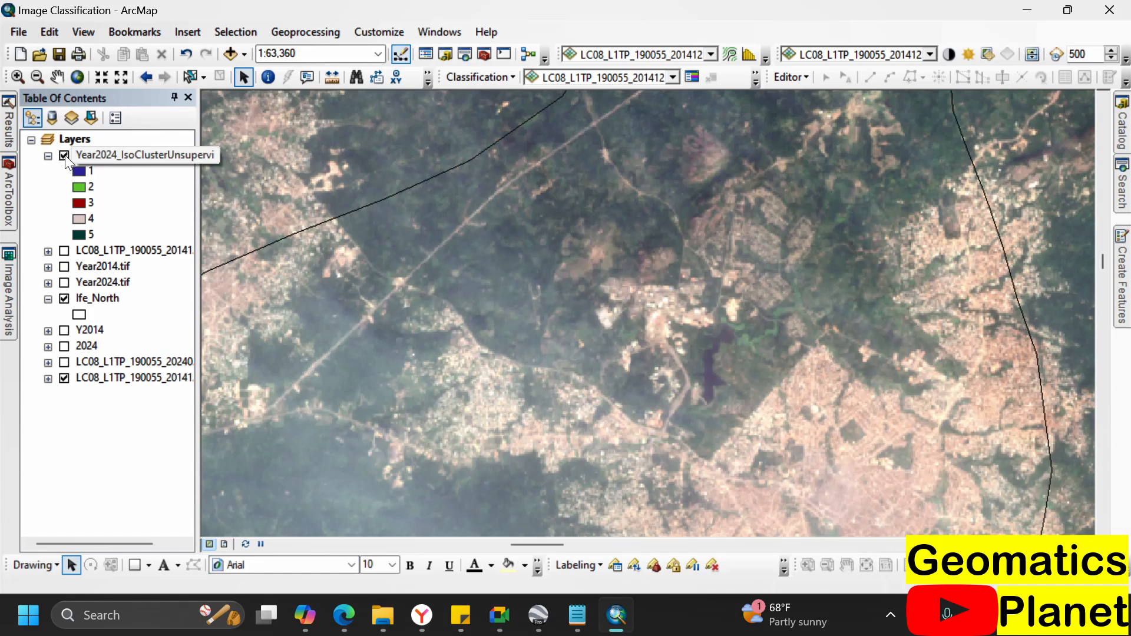
pyautogui.click(64, 154)
pyautogui.click(65, 156)
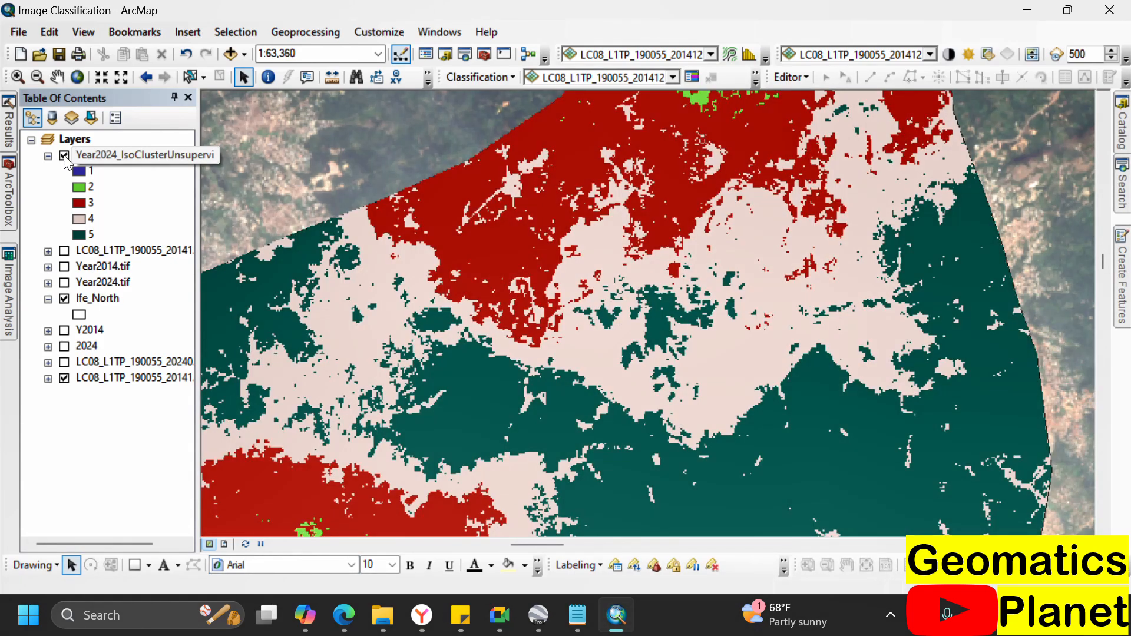
# - Set Year2024_IsoClusterUnsupervi as the image classification layer, and show the 2024 Landsat image LC08_L1TP_190055_20240209_20 in place of the 2014 one
pyautogui.click(189, 155)
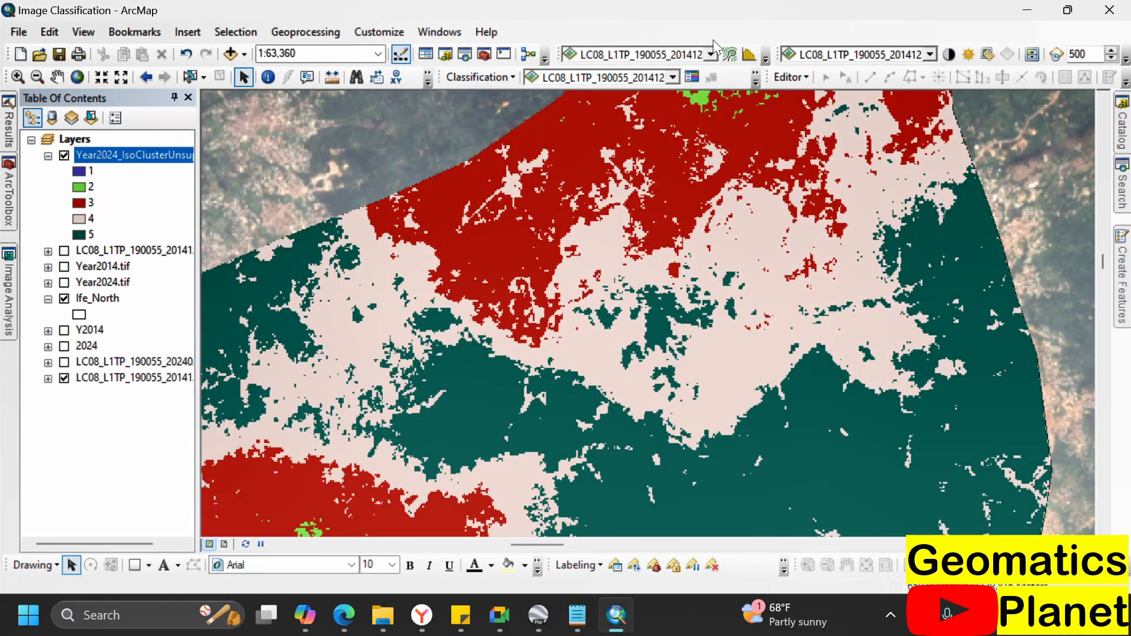
pyautogui.click(671, 77)
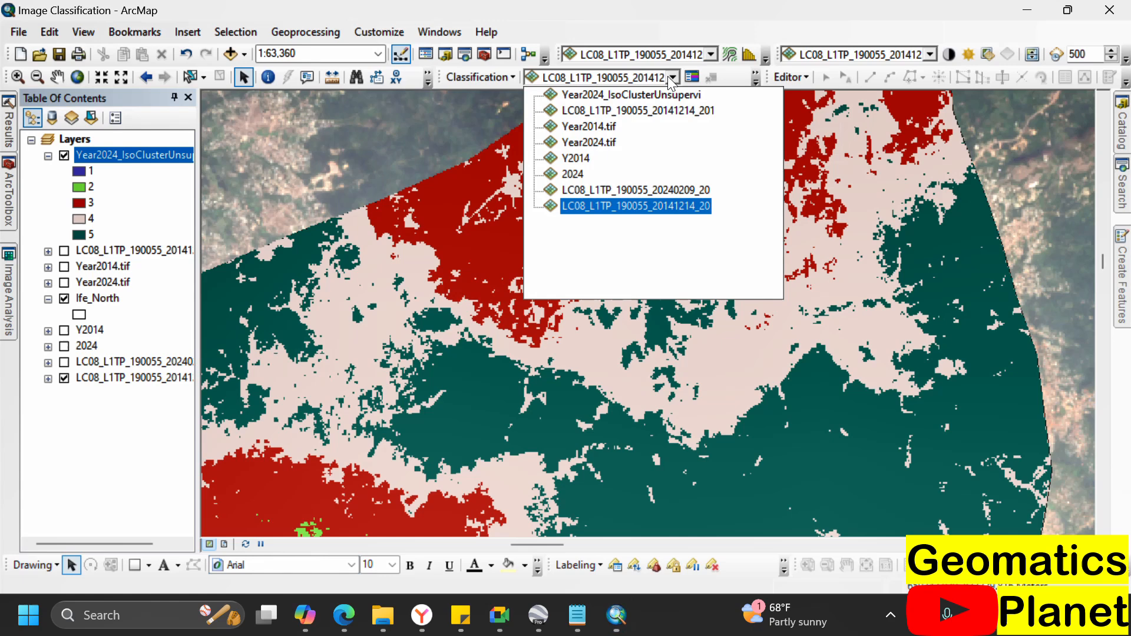
pyautogui.click(622, 95)
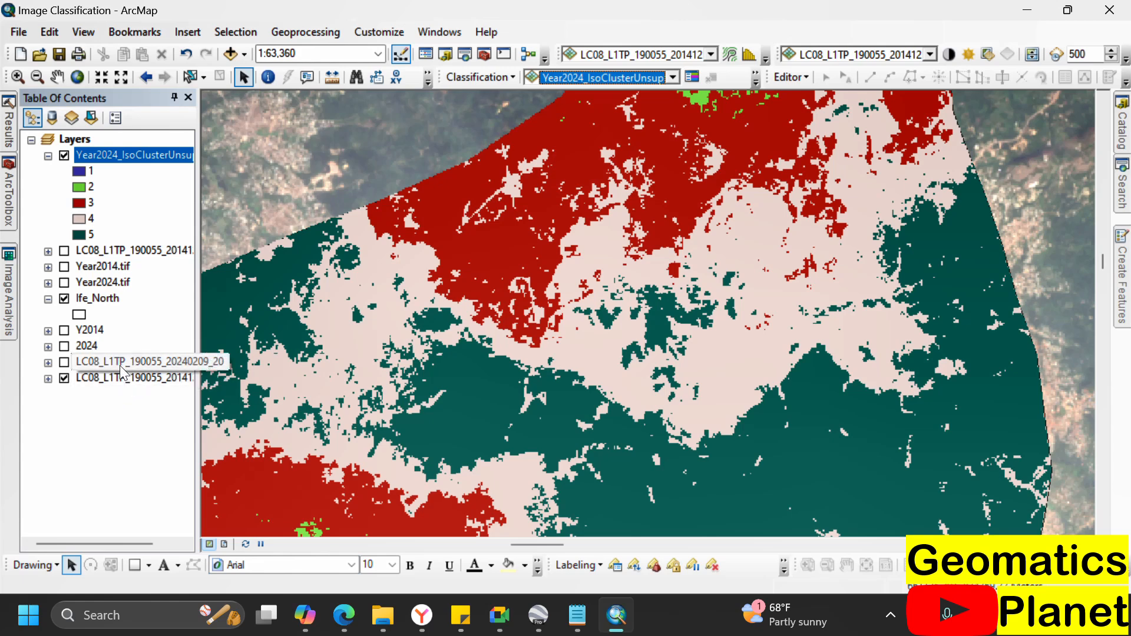
pyautogui.click(62, 380)
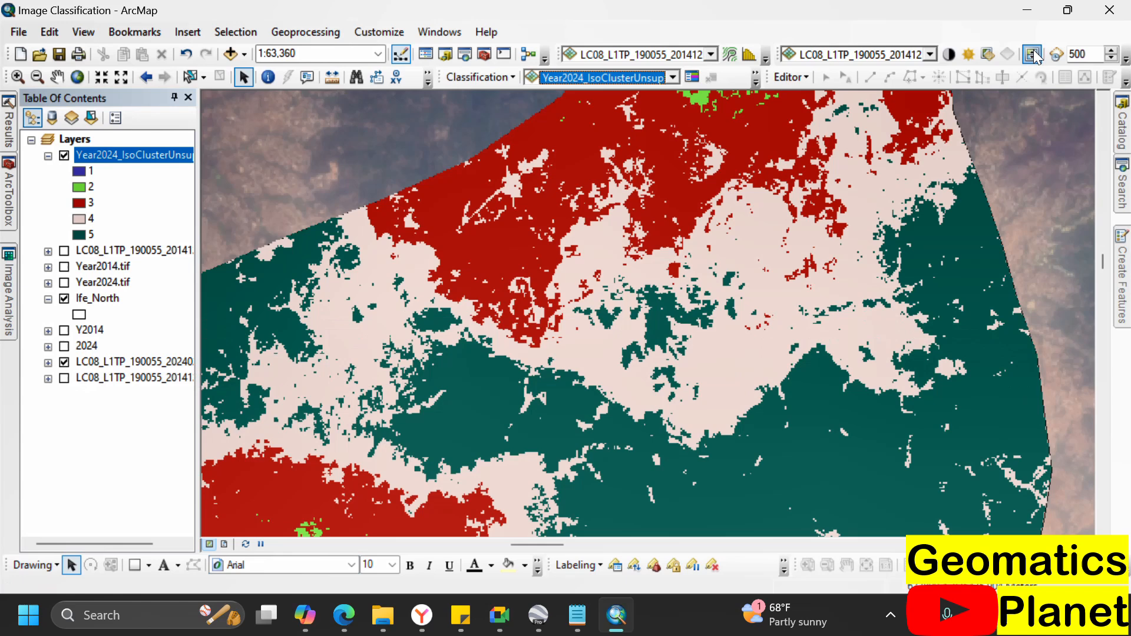
# - Swipe the Year2024_IsoClusterUnsupervi layer across the map to compare it with the 2024 Landsat image, and return to element selection
pyautogui.click(1032, 54)
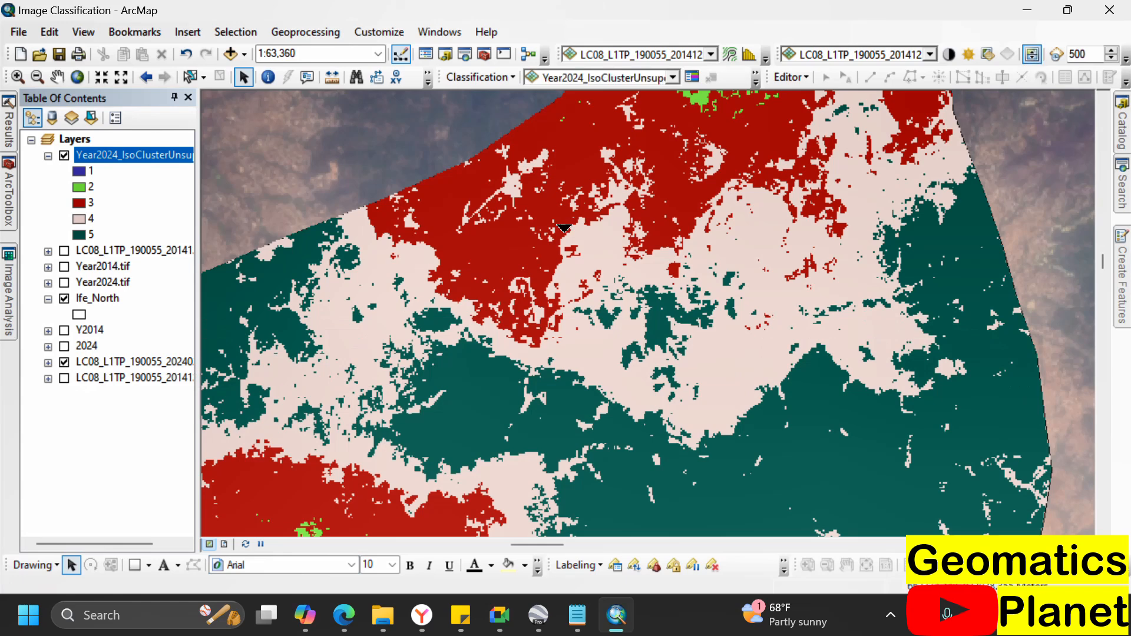
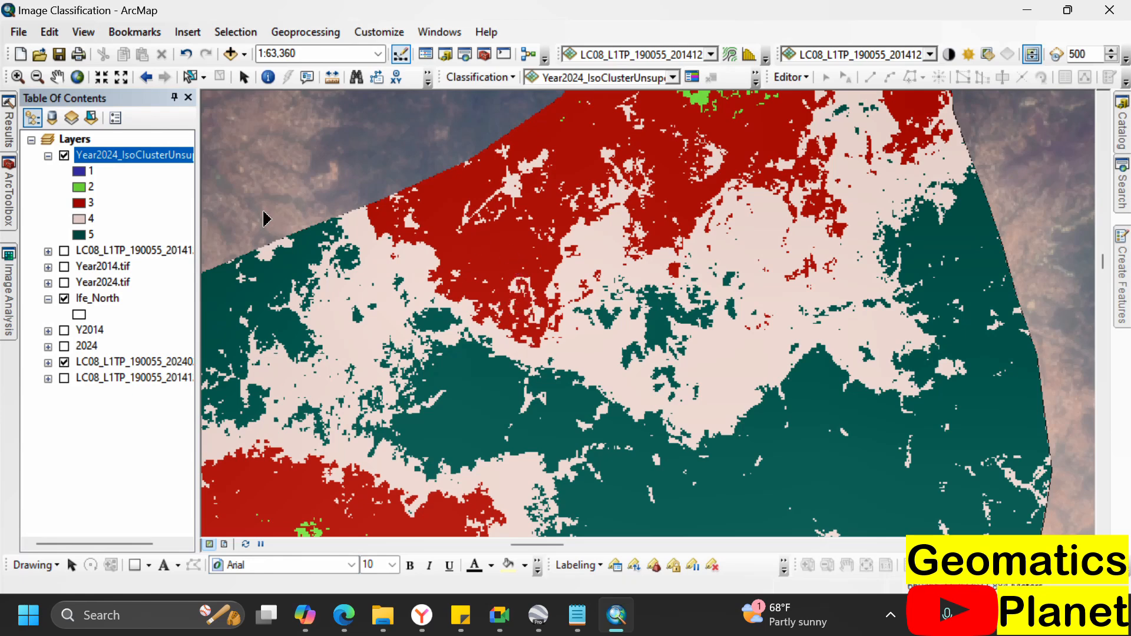
pyautogui.click(673, 77)
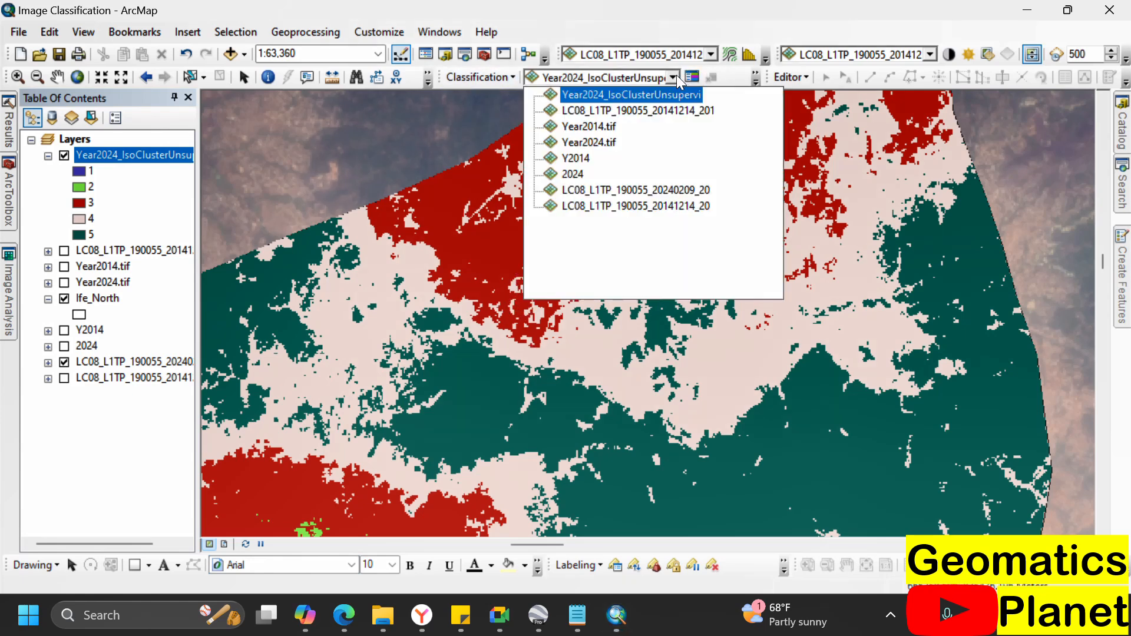
pyautogui.click(642, 96)
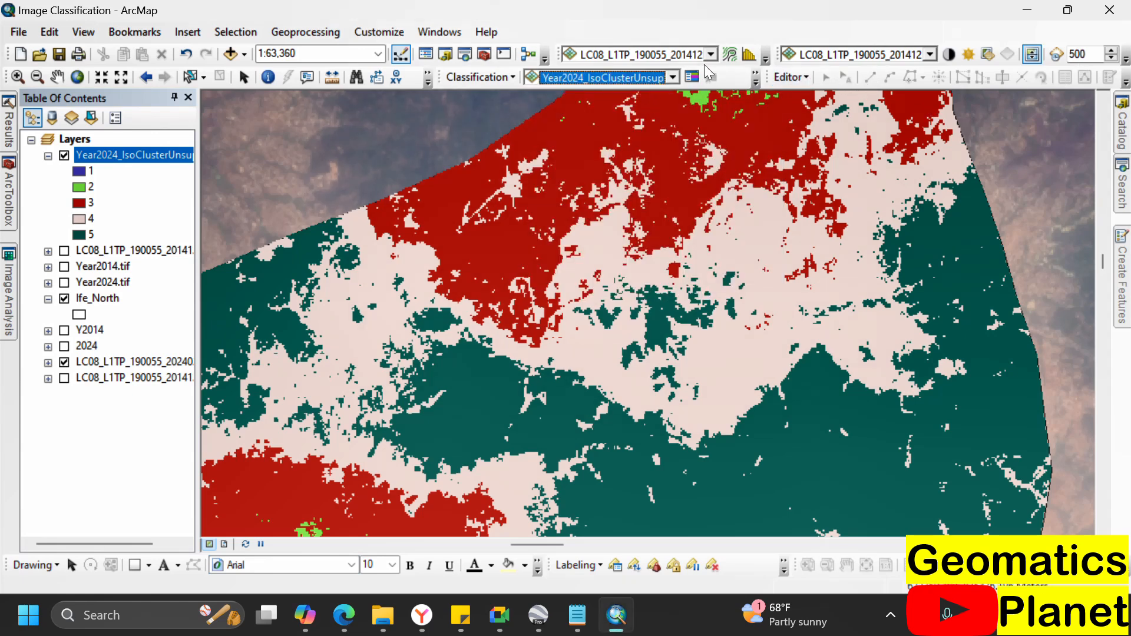
pyautogui.click(931, 54)
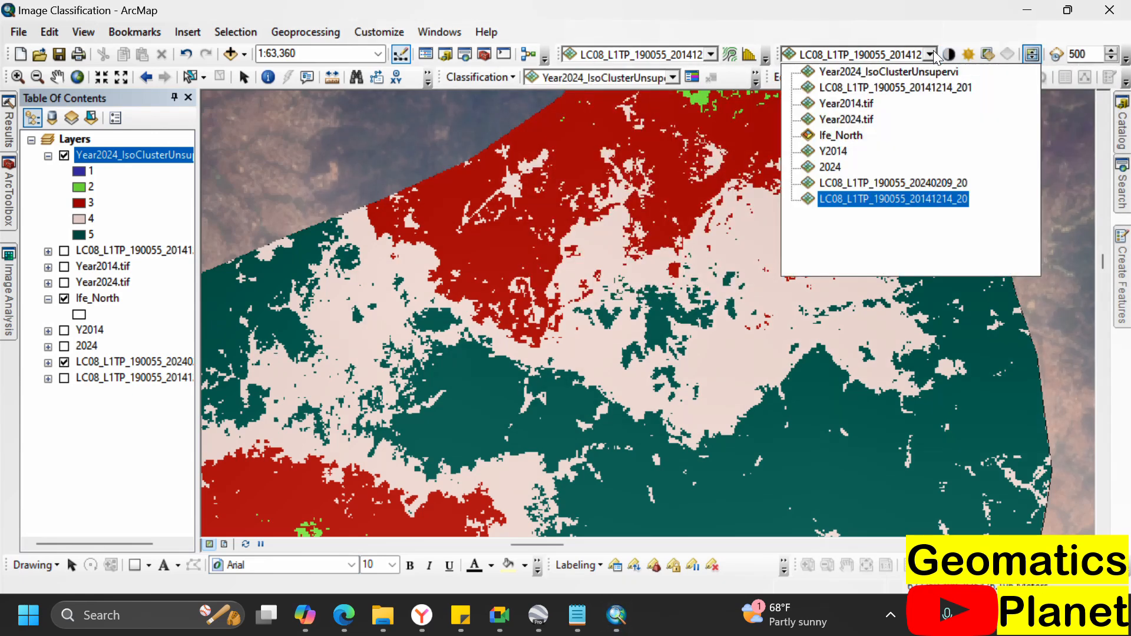
pyautogui.click(916, 72)
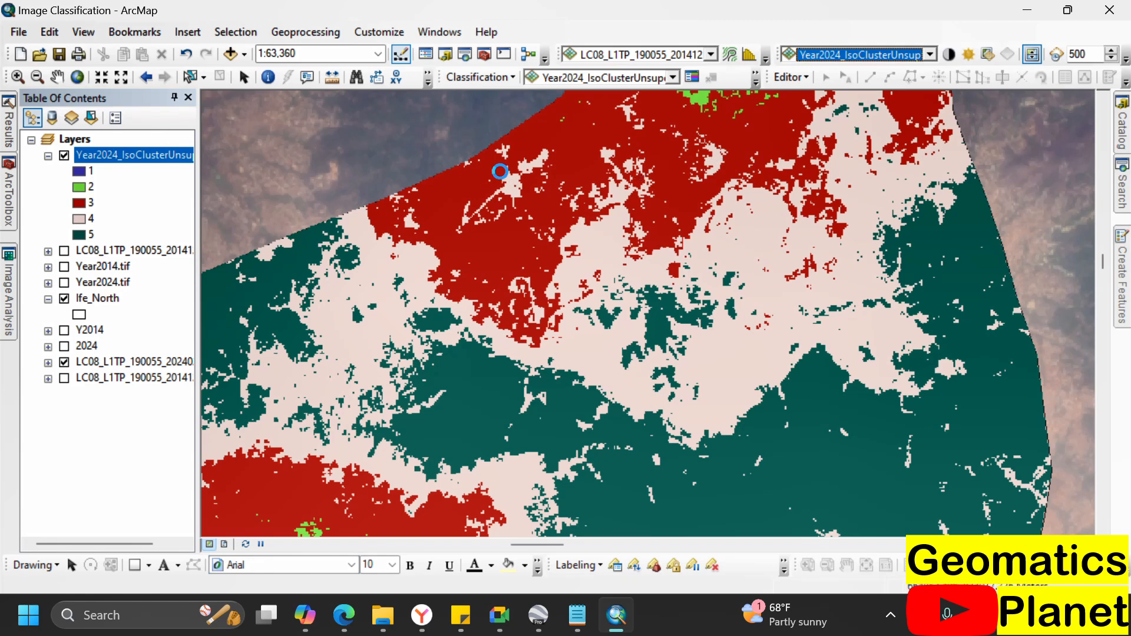
pyautogui.moveTo(529, 222); pyautogui.dragTo(925, 234)
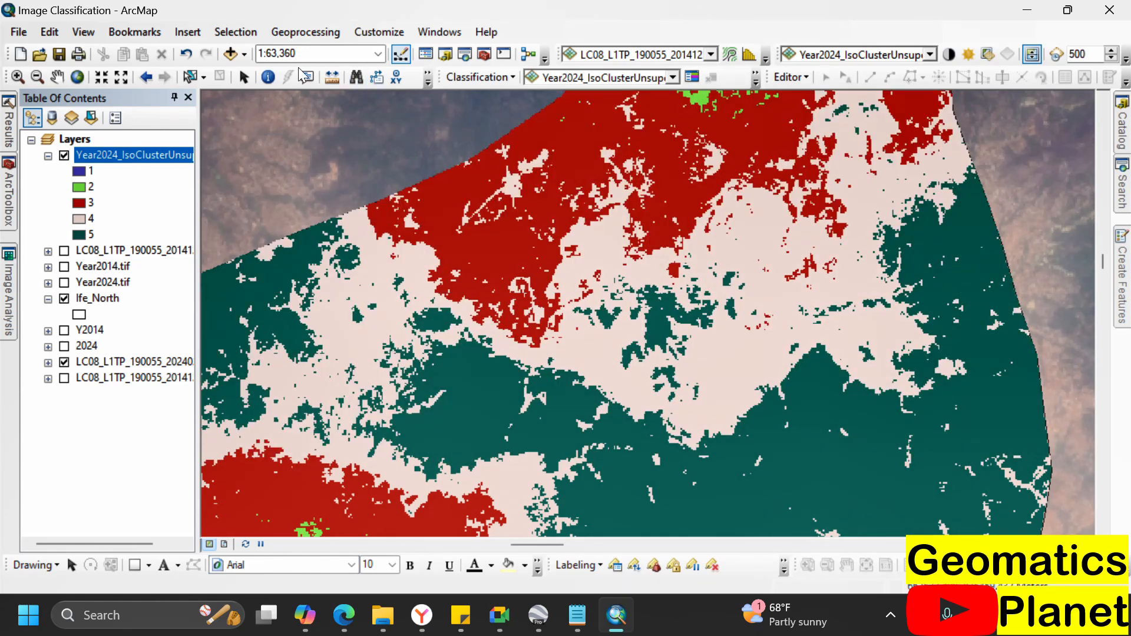
pyautogui.click(244, 77)
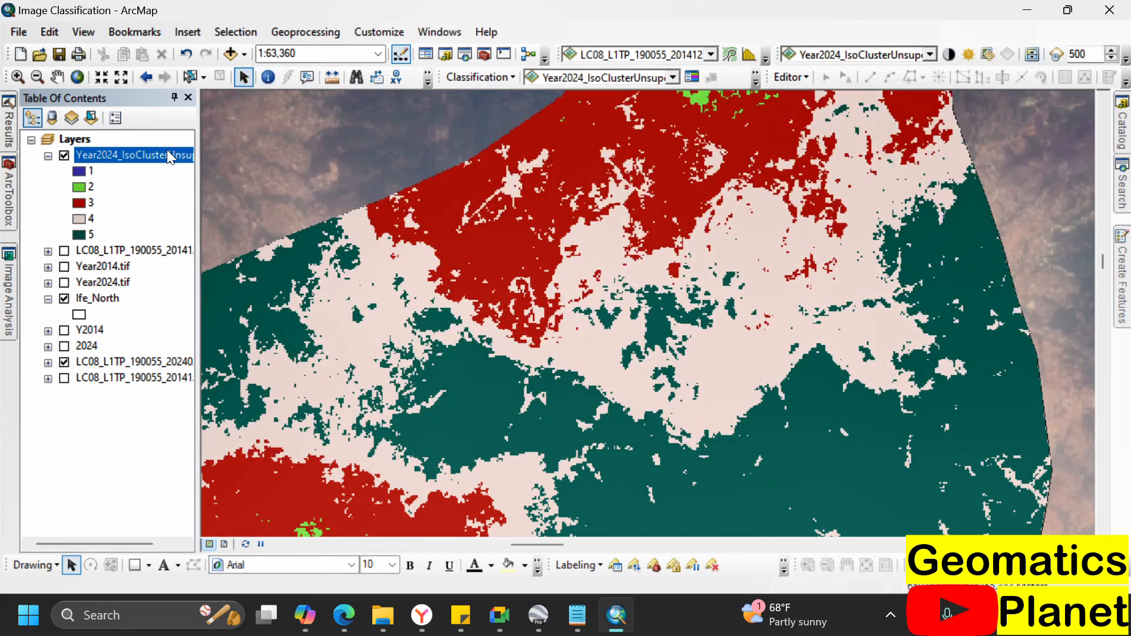
pyautogui.click(103, 156)
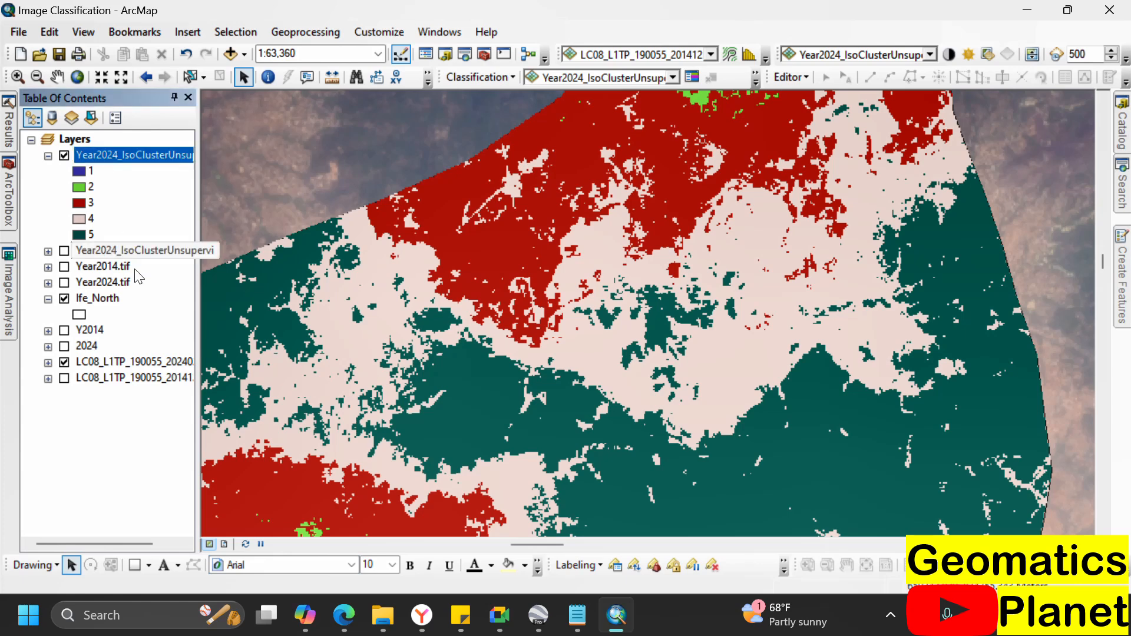
# - Add a text field named Class to the attribute table of the Year2024 IsoCluster classification layer
pyautogui.rightClick(128, 157)
pyautogui.click(160, 205)
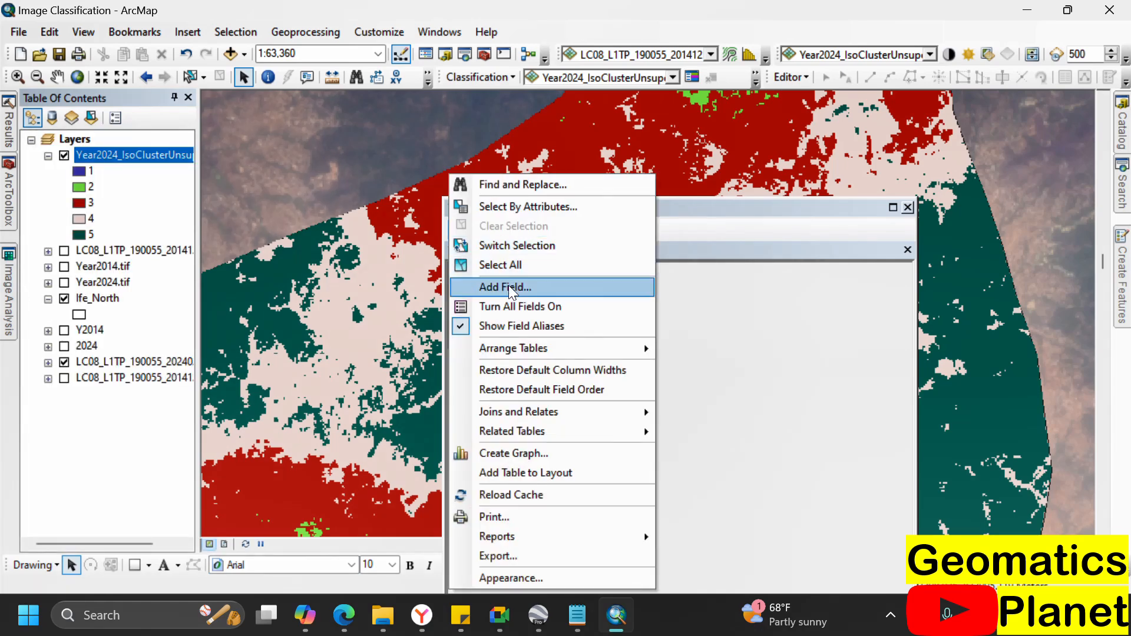
pyautogui.click(511, 287)
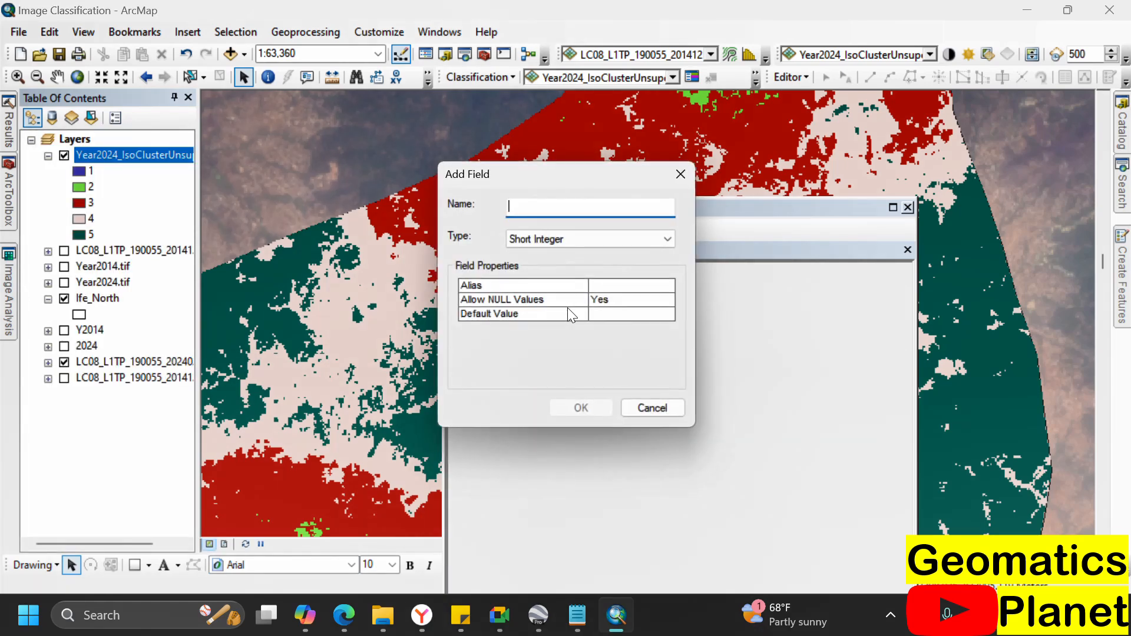
pyautogui.write('Class')
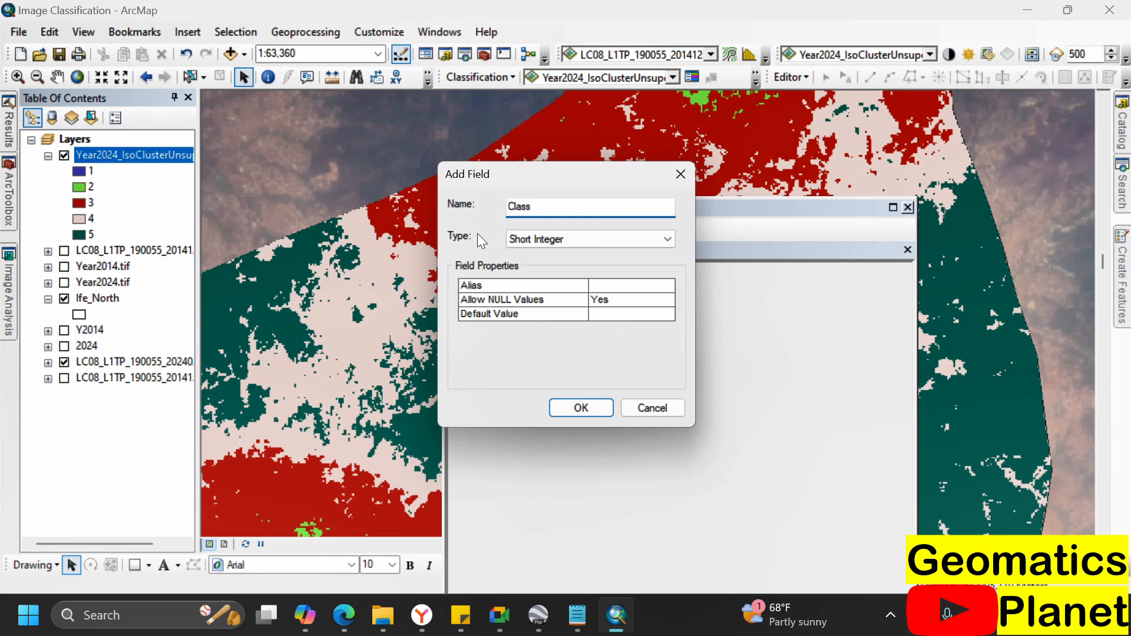
pyautogui.click(534, 242)
pyautogui.click(583, 303)
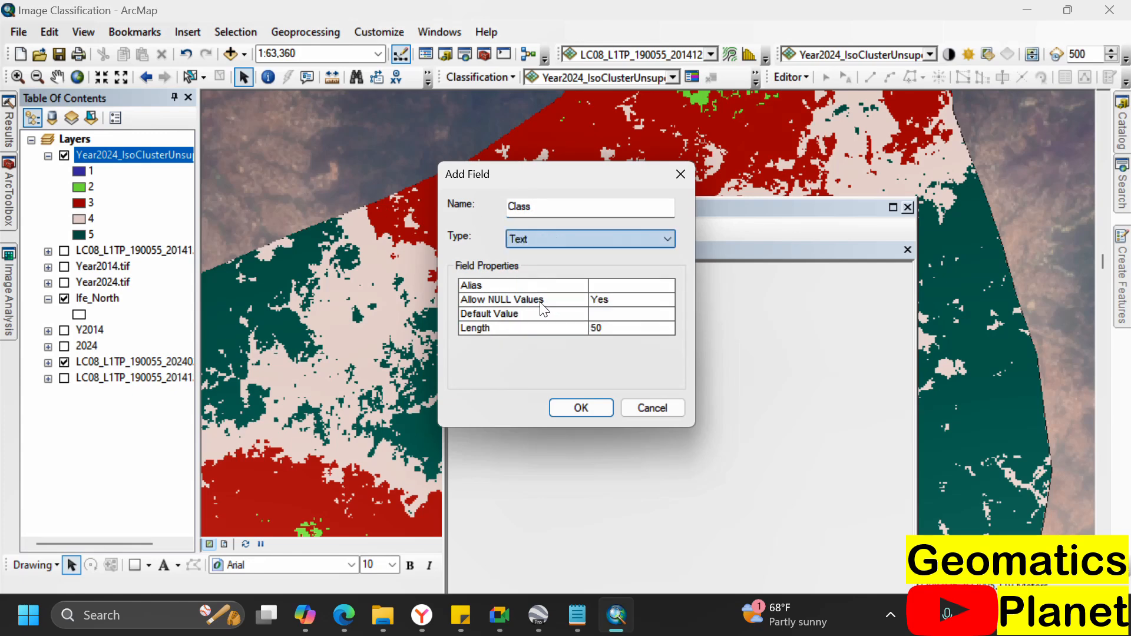
pyautogui.click(595, 406)
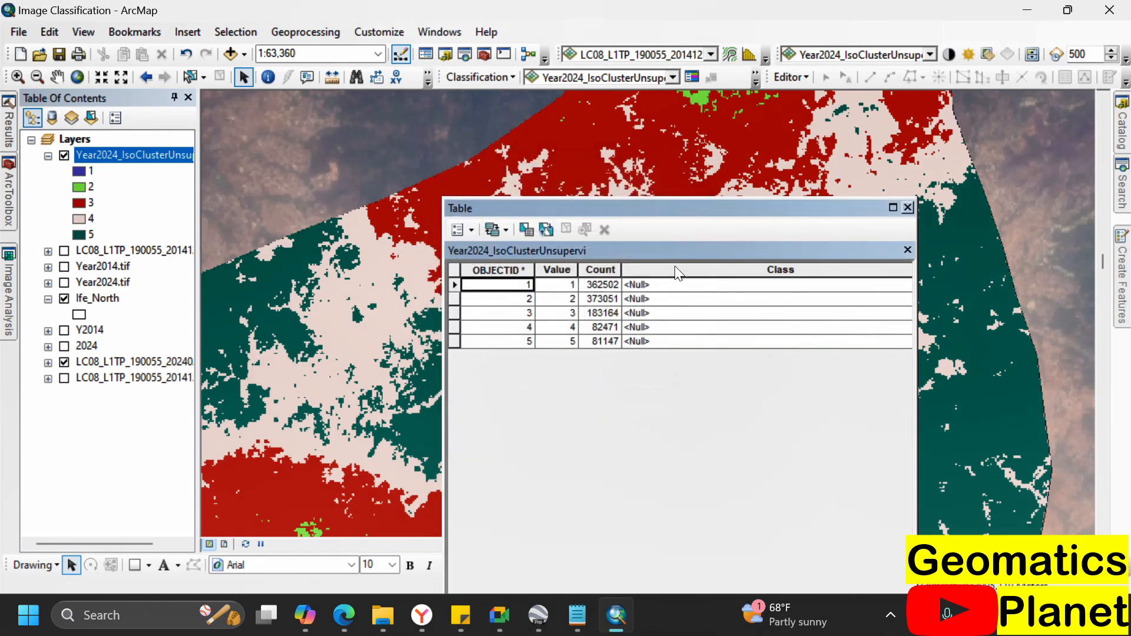
# - Move the attribute table off the classified area and start an edit session on the Year2024 classification layer, continuing past the spatial reference warning
pyautogui.moveTo(692, 200); pyautogui.dragTo(494, 168)
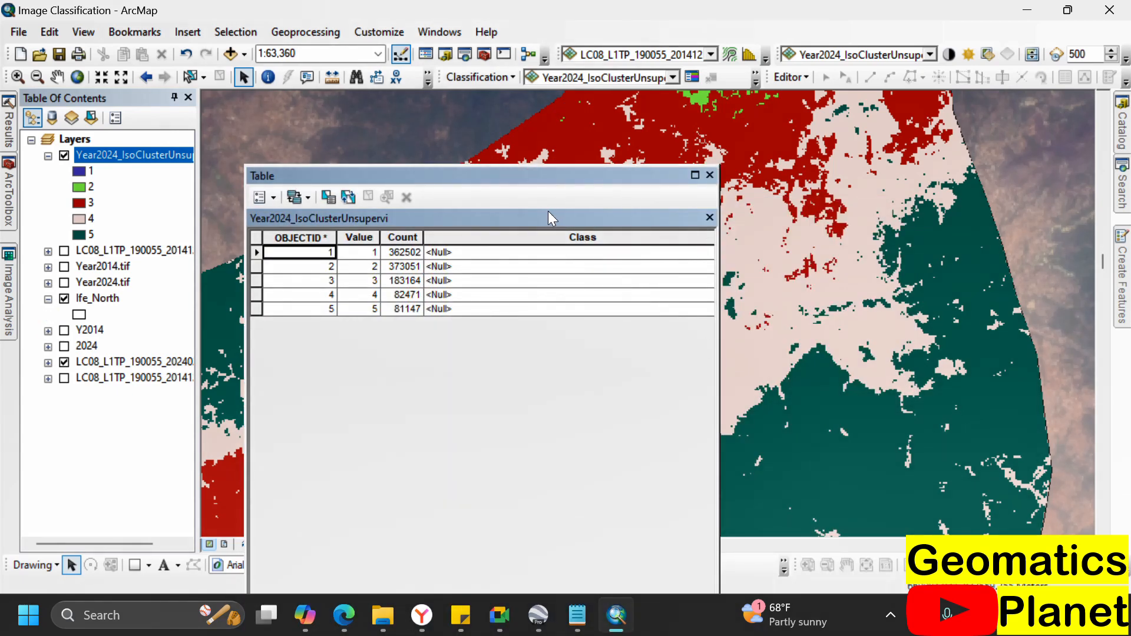
pyautogui.moveTo(556, 180); pyautogui.dragTo(787, 388)
pyautogui.scroll(4, 687, 271)
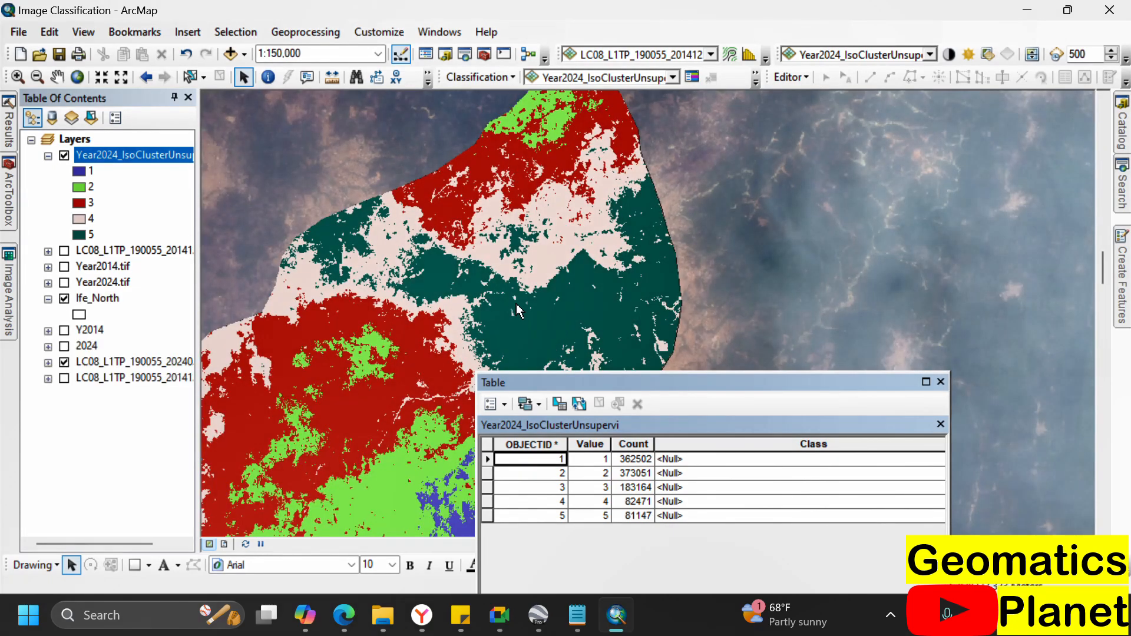
pyautogui.scroll(-3, 632, 305)
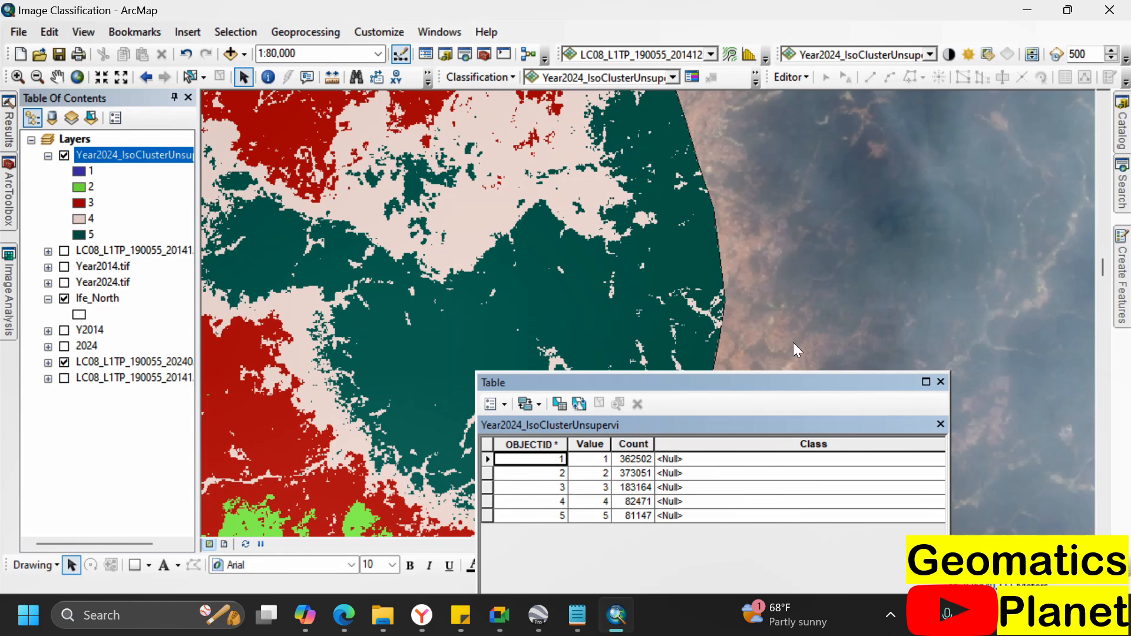
pyautogui.rightClick(122, 155)
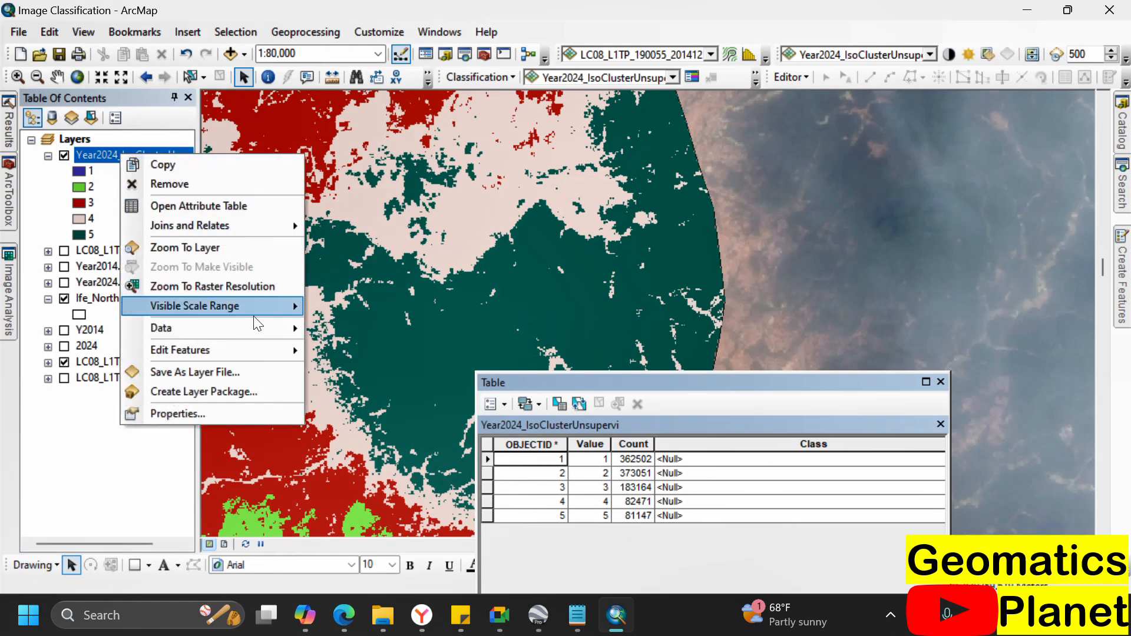
pyautogui.moveTo(287, 352)
pyautogui.click(356, 352)
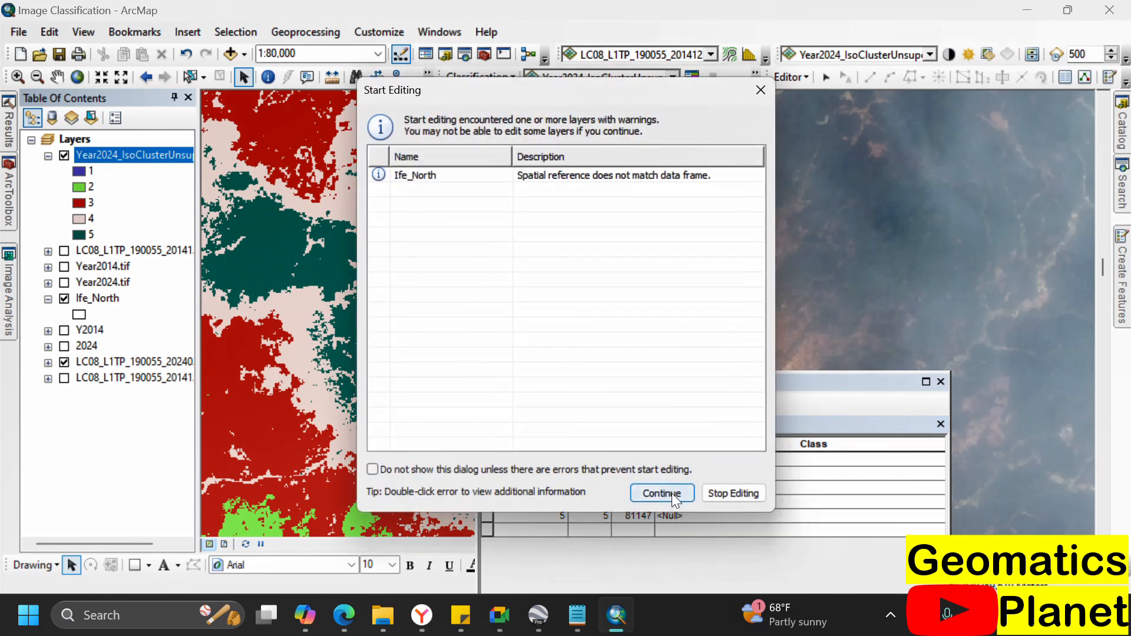
pyautogui.click(661, 493)
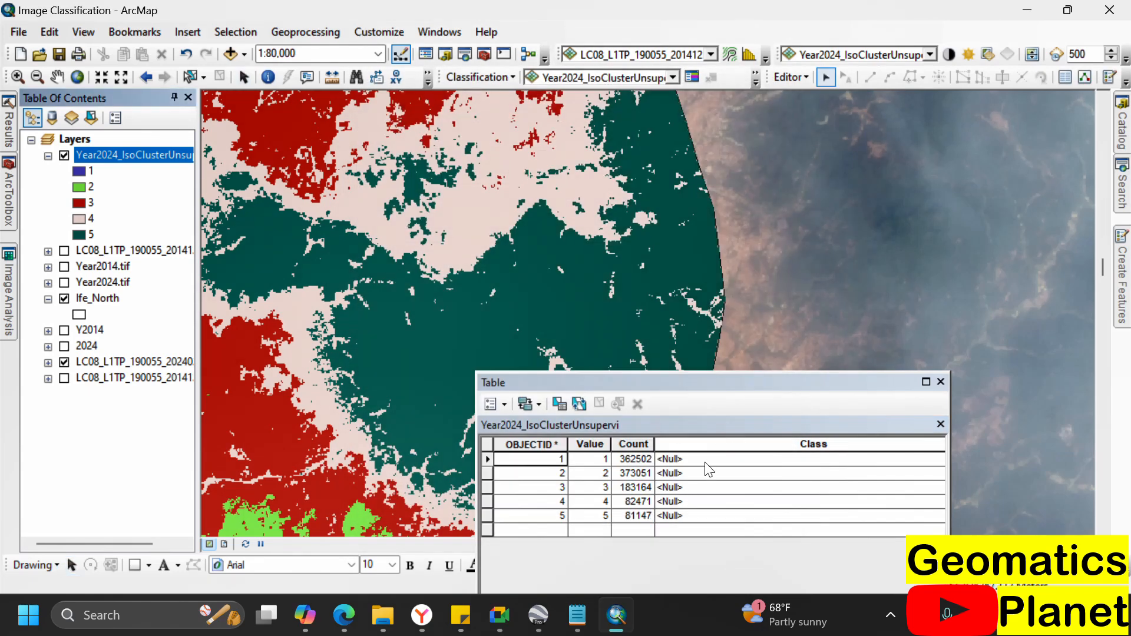
pyautogui.click(711, 460)
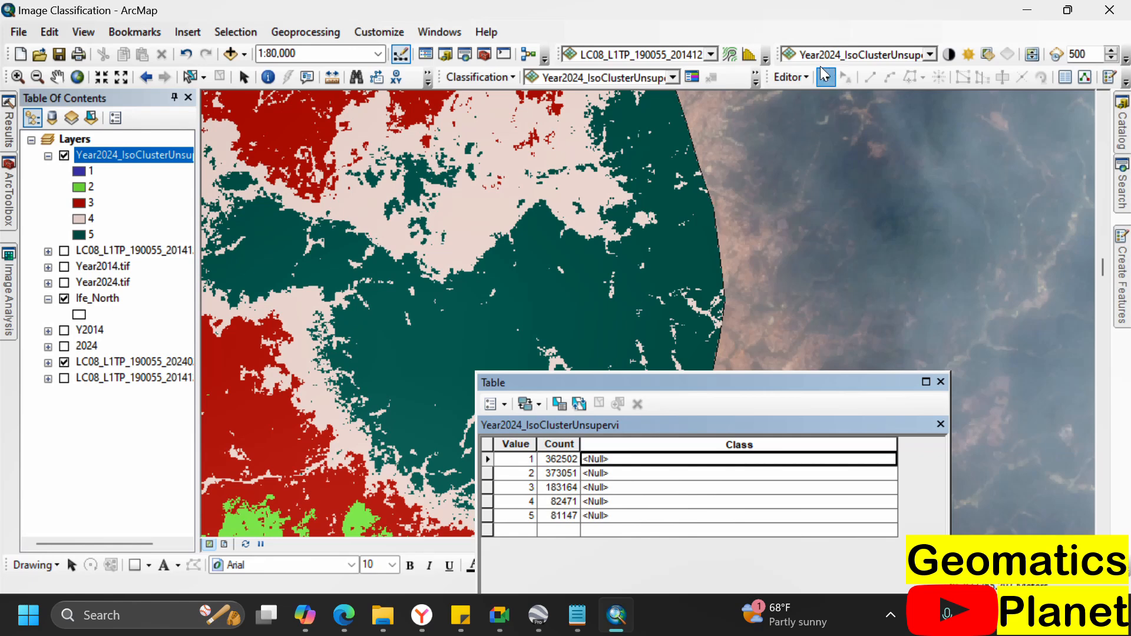
# - Compare the classification with the underlying imagery using Swipe and label the Value 5 row as Built Up Area in the Class field
pyautogui.click(1032, 56)
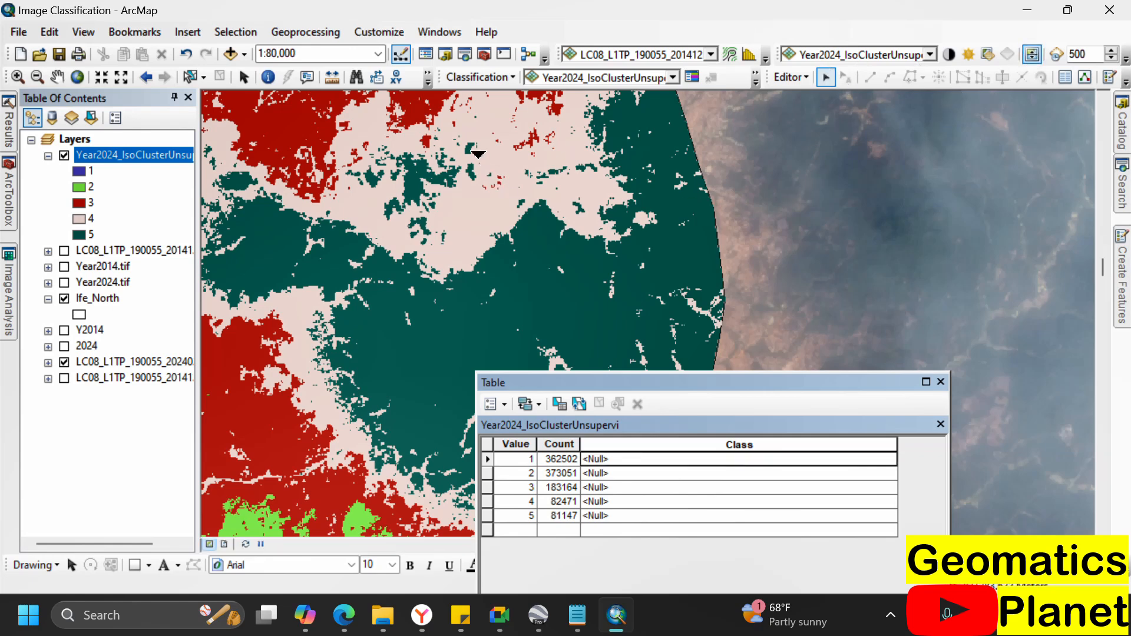
pyautogui.moveTo(501, 187); pyautogui.dragTo(472, 245)
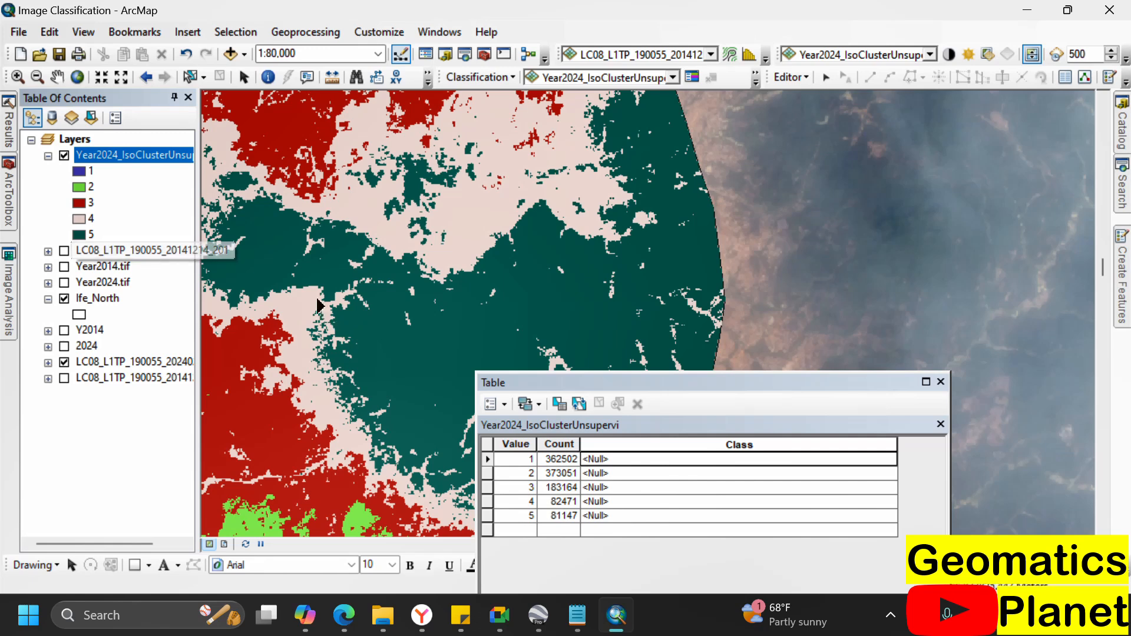
pyautogui.moveTo(820, 382); pyautogui.dragTo(897, 201)
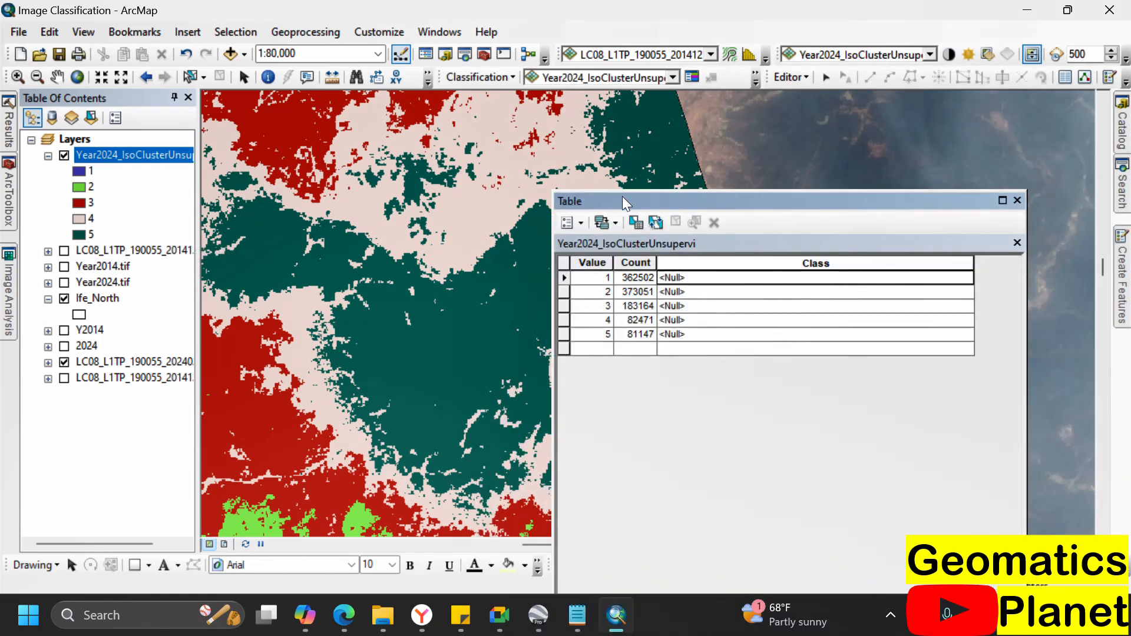
pyautogui.click(563, 337)
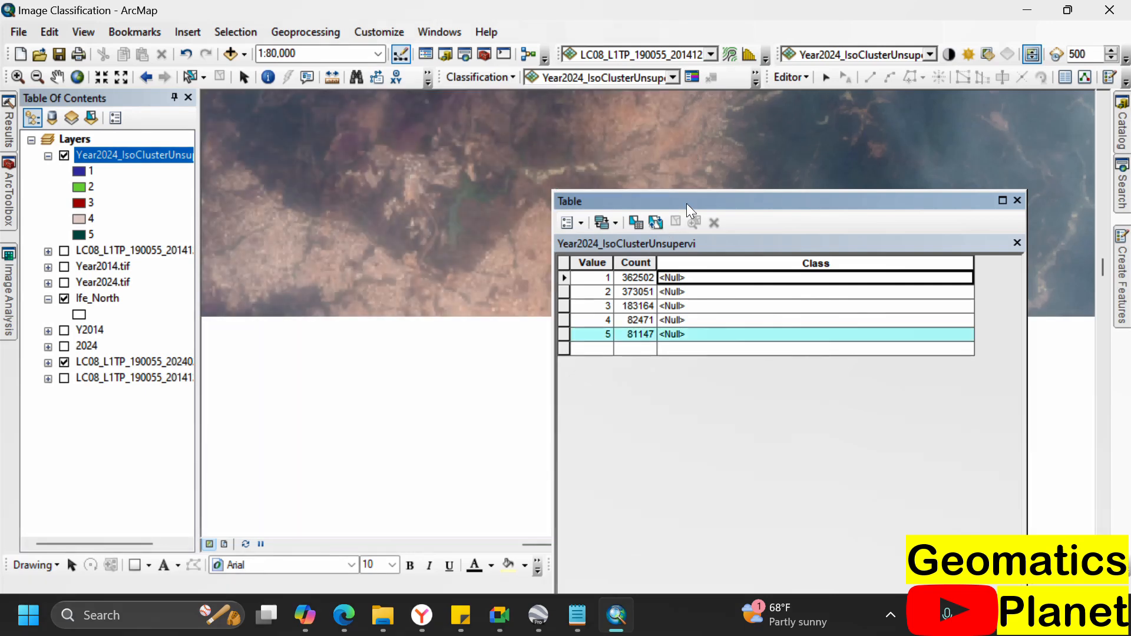
pyautogui.click(719, 338)
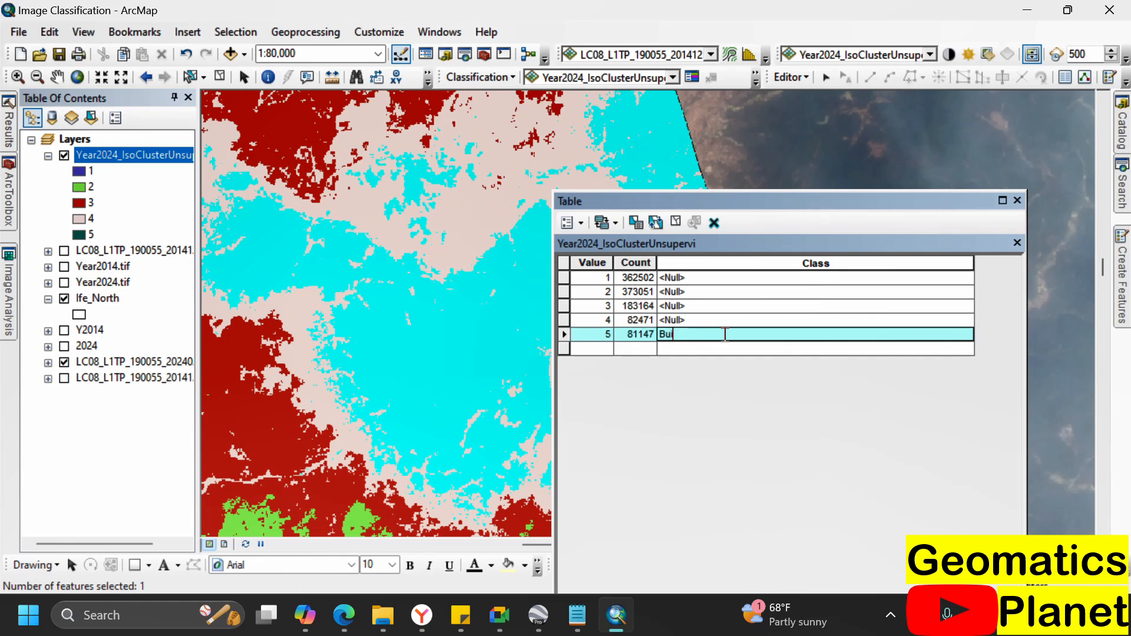
pyautogui.write('Built Up Area')
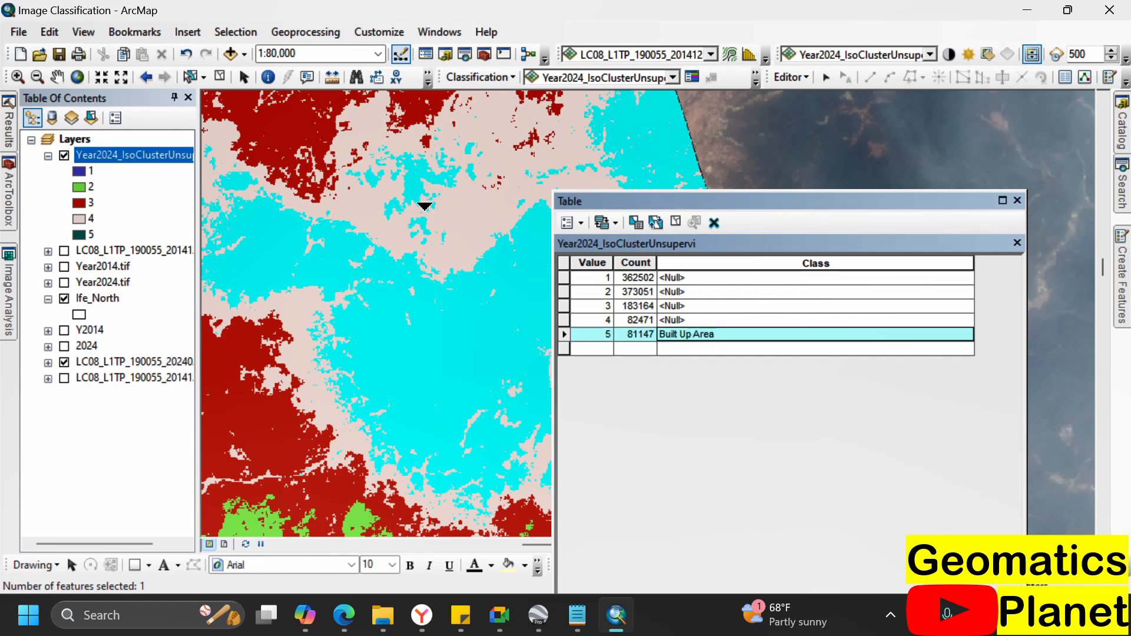
# - Select the Value 4 row, swipe its areas against the satellite imagery, and enter Wetland as its Class
pyautogui.click(567, 319)
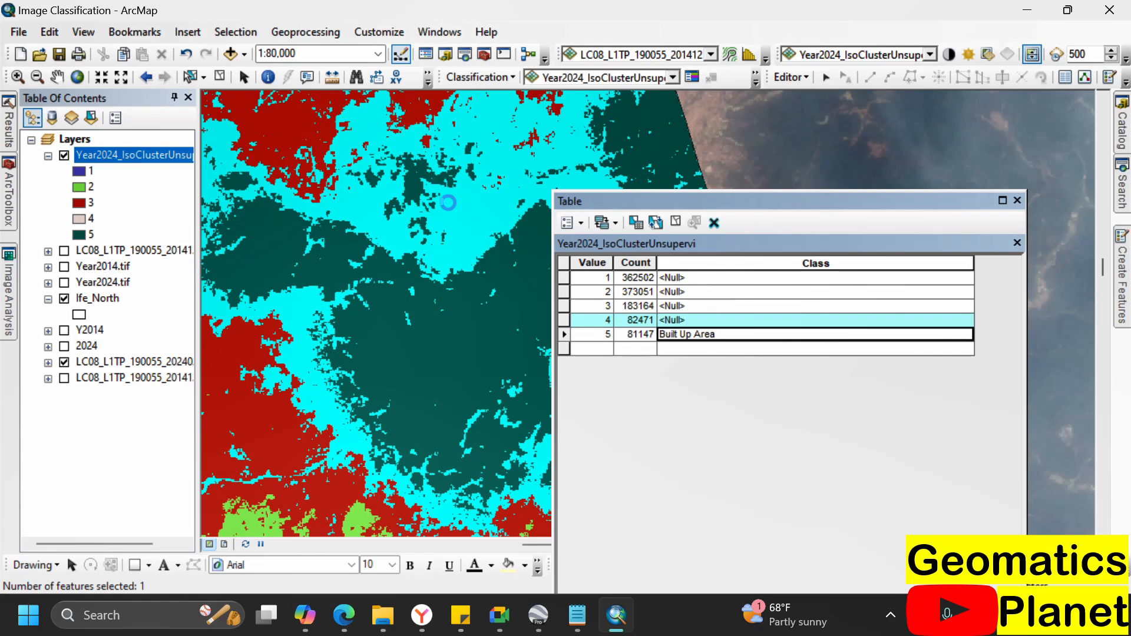
pyautogui.moveTo(454, 236); pyautogui.dragTo(377, 74)
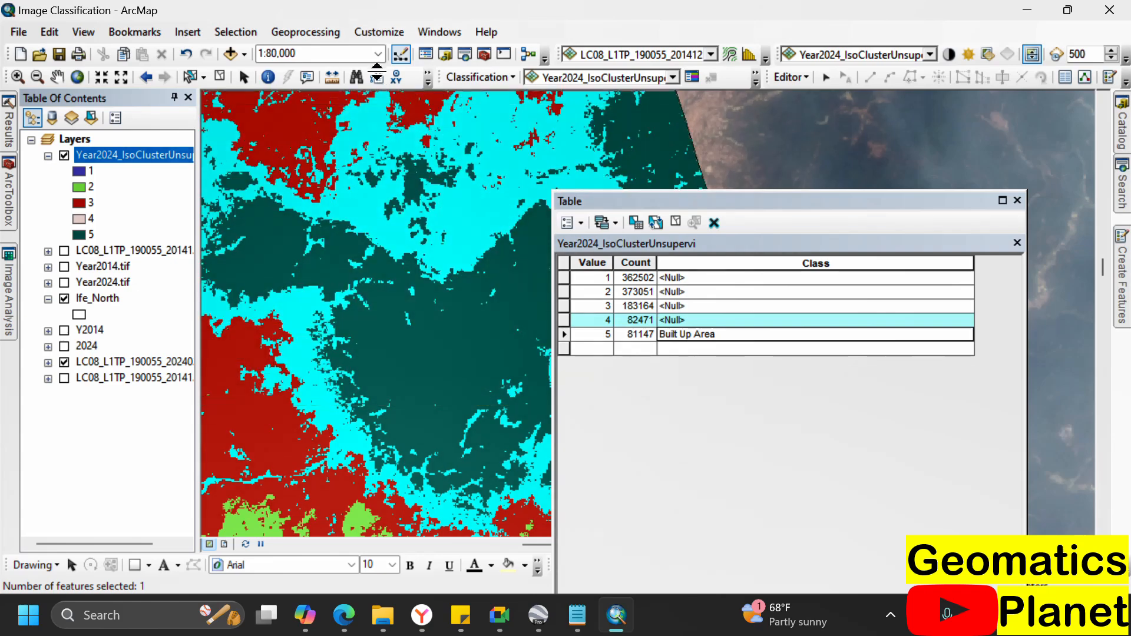
pyautogui.scroll(4, 318, 299)
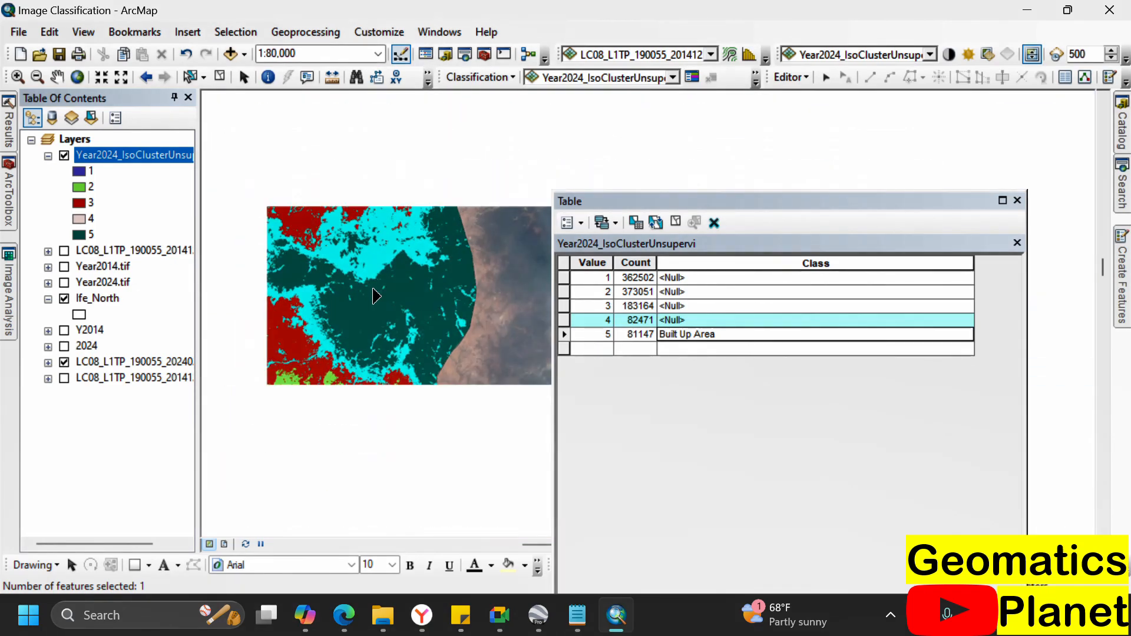
pyautogui.scroll(-4, 401, 369)
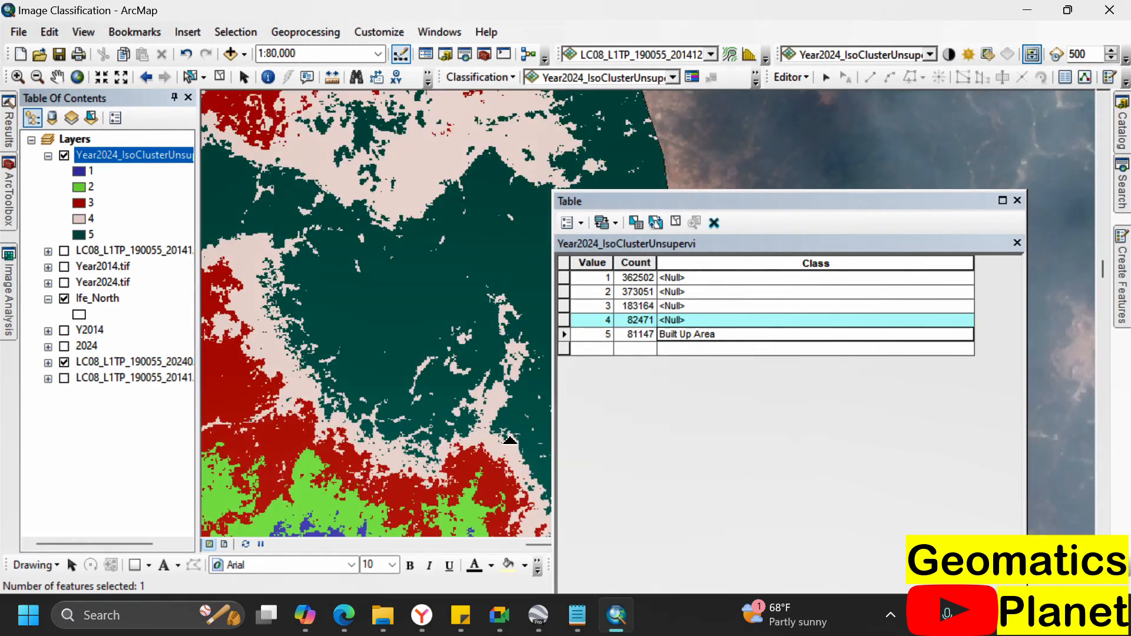
pyautogui.moveTo(500, 308); pyautogui.dragTo(481, 91)
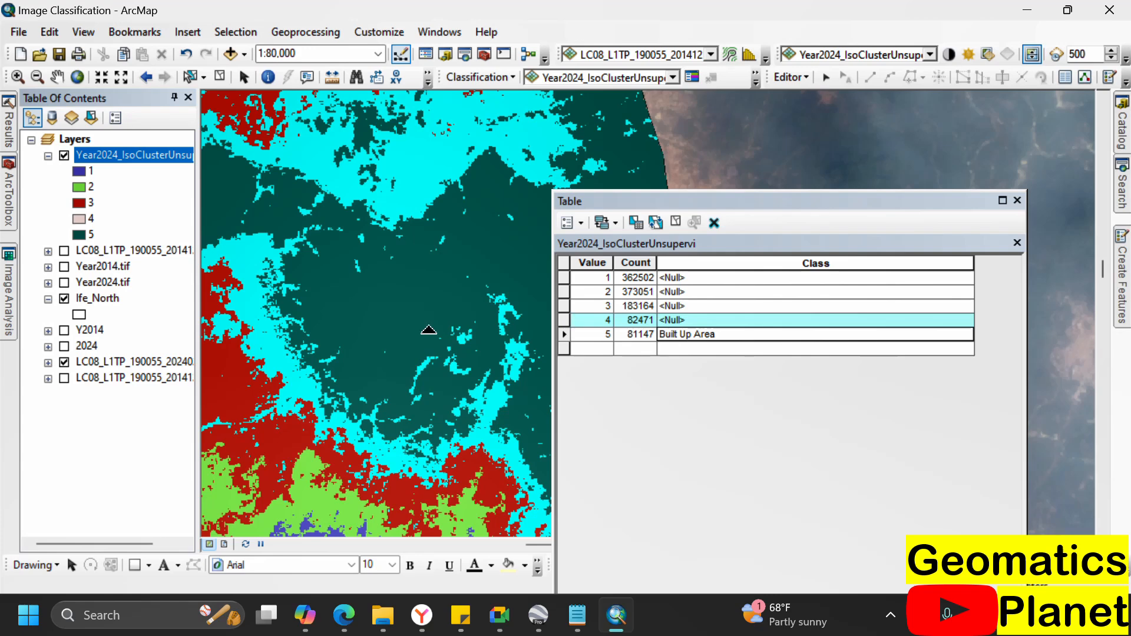
pyautogui.moveTo(277, 362); pyautogui.dragTo(404, 412)
pyautogui.scroll(-3, 413, 389)
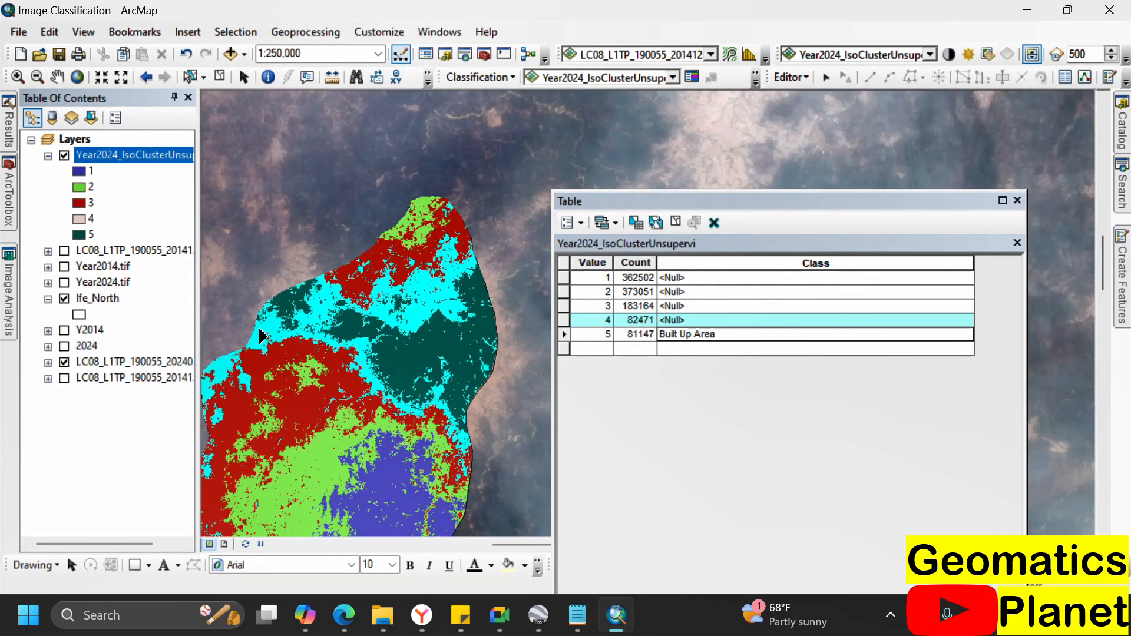
pyautogui.moveTo(279, 338); pyautogui.dragTo(417, 333)
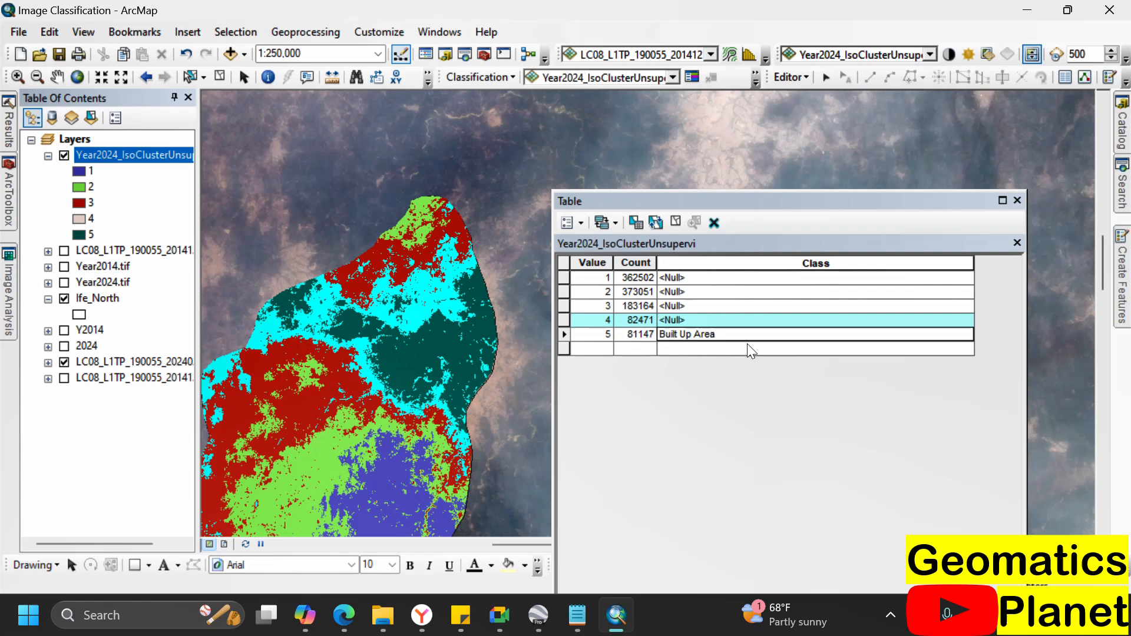
pyautogui.click(727, 320)
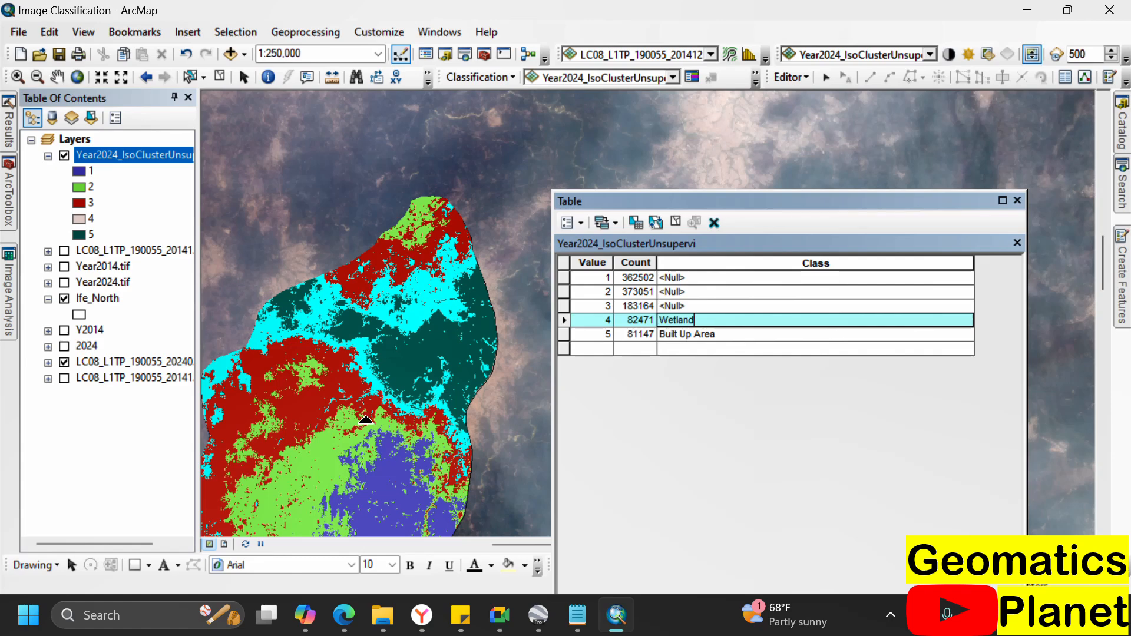
# - Select the Value 3 row and swipe its highlighted areas against the satellite imagery to examine their land cover
pyautogui.scroll(-3, 384, 272)
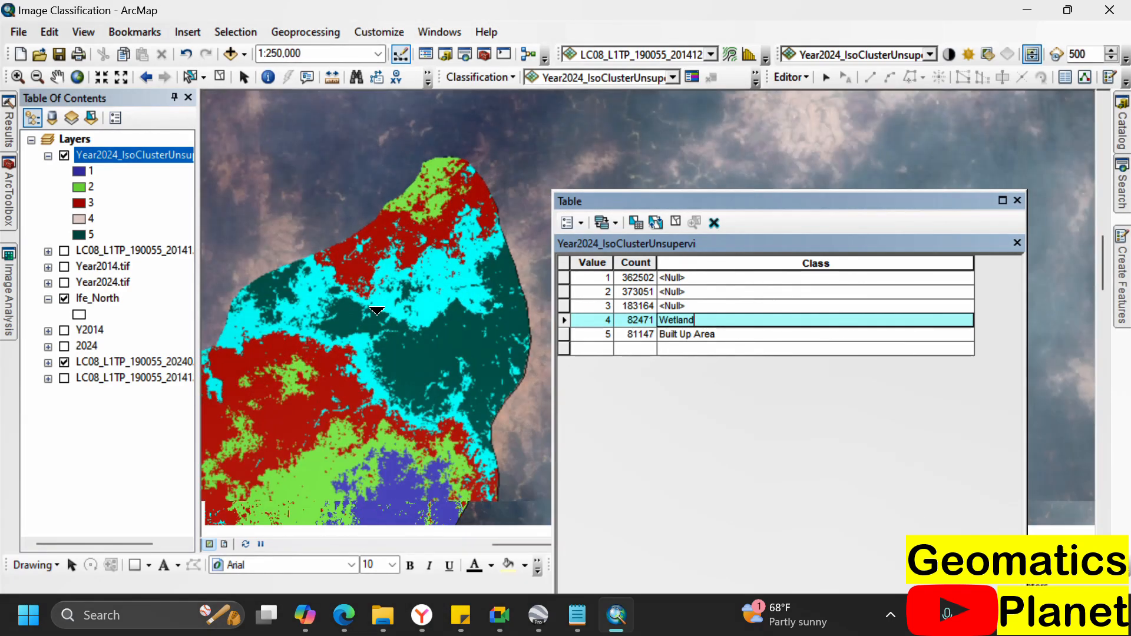
pyautogui.scroll(-3, 425, 236)
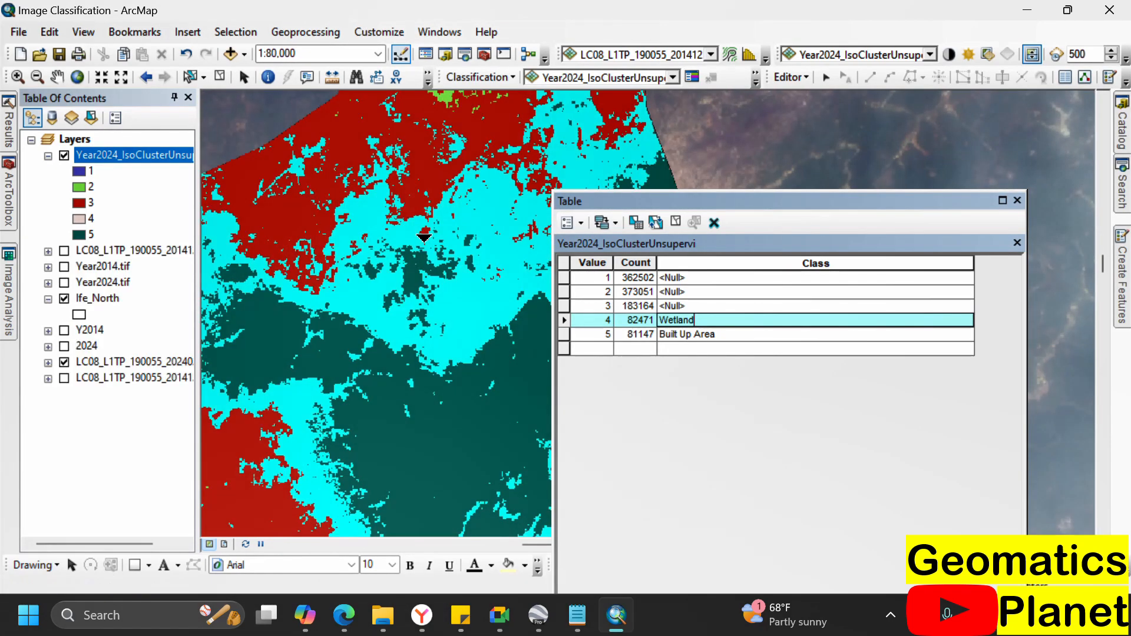
pyautogui.click(566, 303)
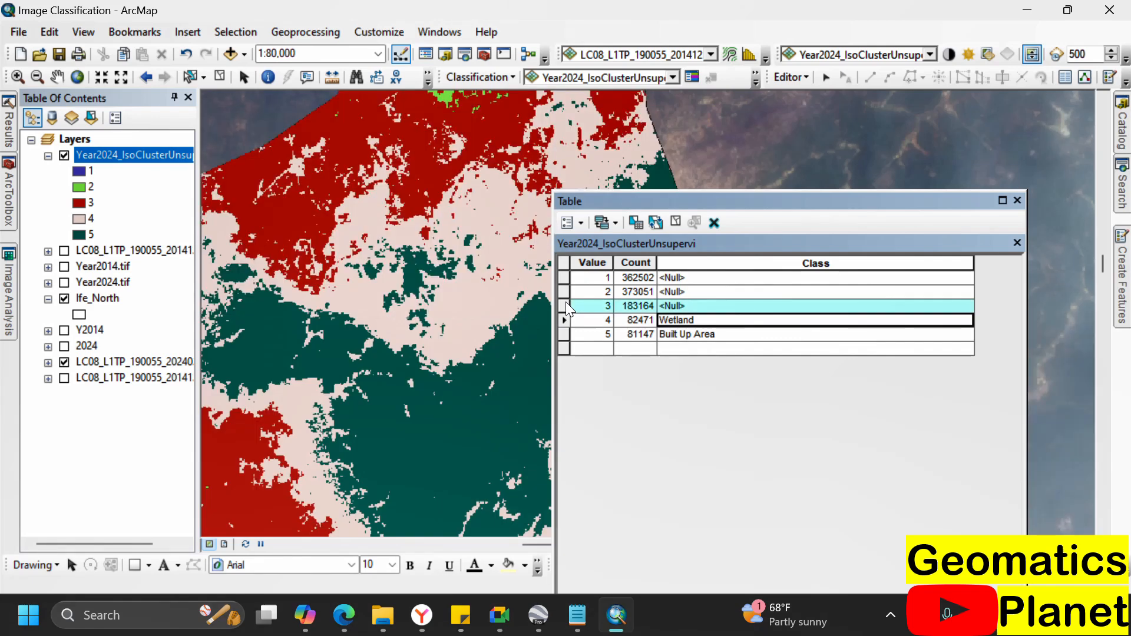
pyautogui.scroll(1, 406, 187)
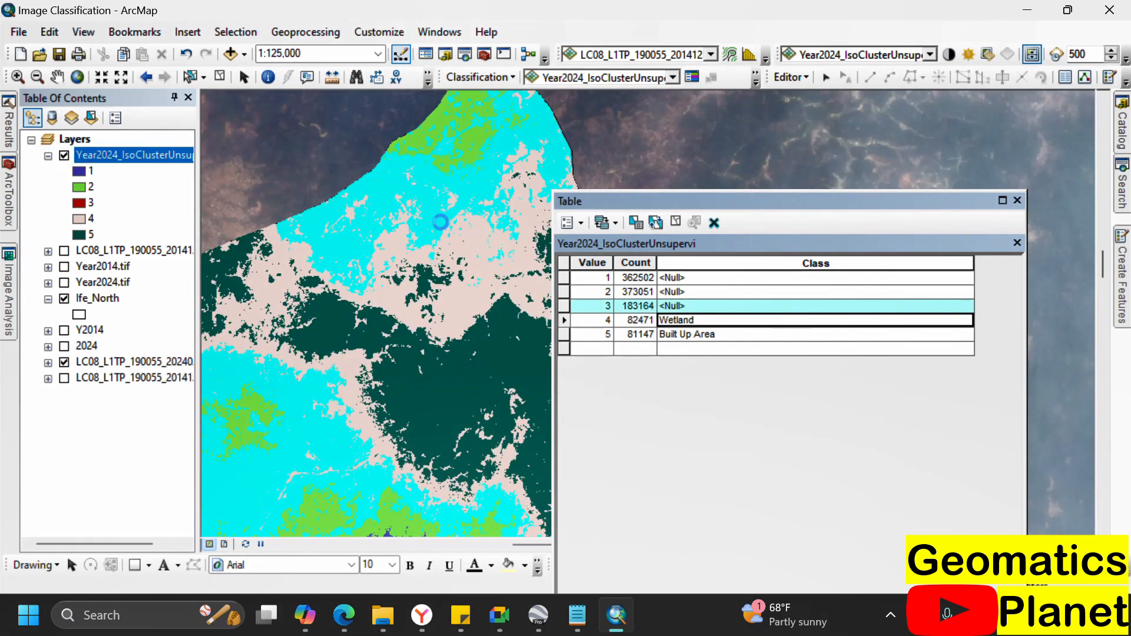
pyautogui.moveTo(470, 210); pyautogui.dragTo(389, 122)
pyautogui.scroll(-2, 399, 186)
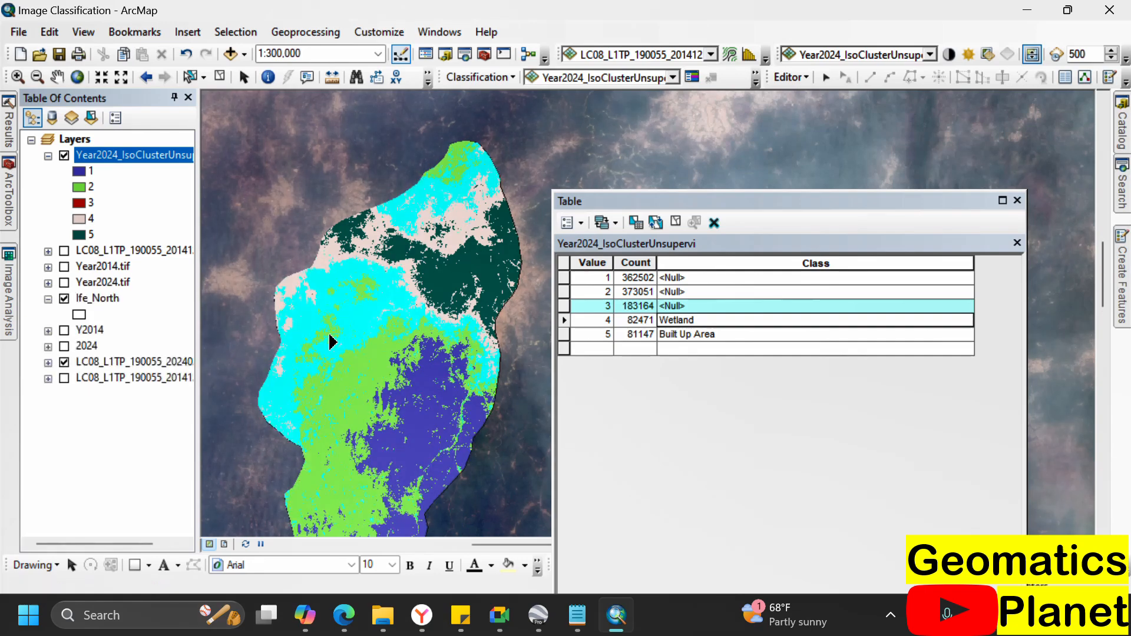
pyautogui.scroll(5, 313, 365)
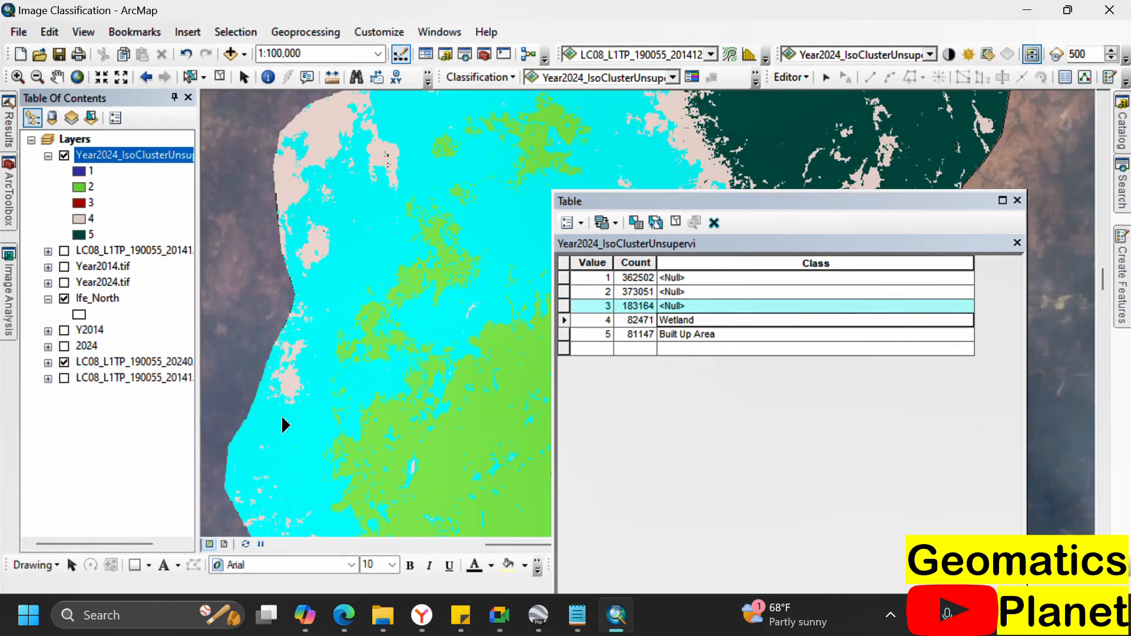
pyautogui.moveTo(278, 419); pyautogui.dragTo(284, 517)
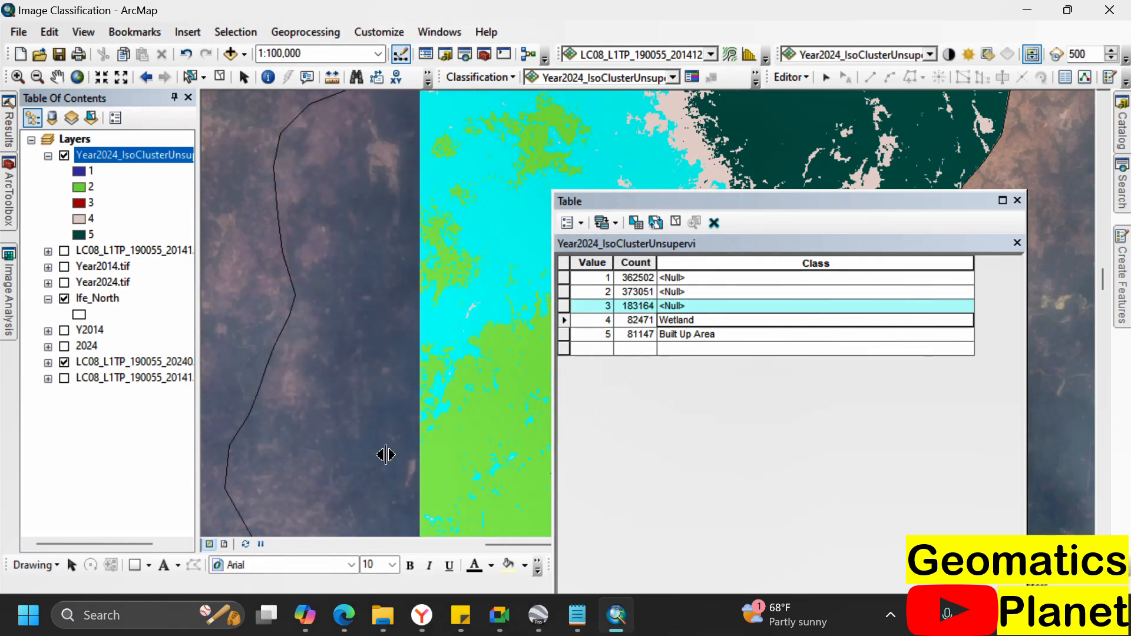
# - Switch to Google Earth Pro and examine the land cover around Obafemi Awolowo University and the countryside southwest of it
pyautogui.click(538, 615)
pyautogui.scroll(-5, 656, 306)
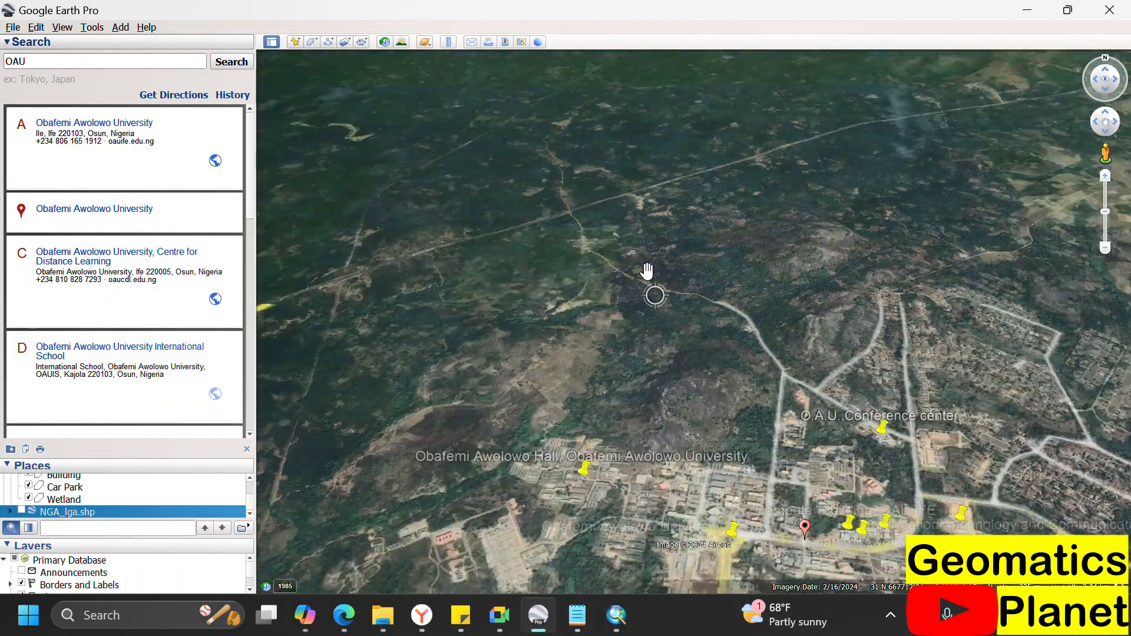
pyautogui.scroll(-3, 645, 284)
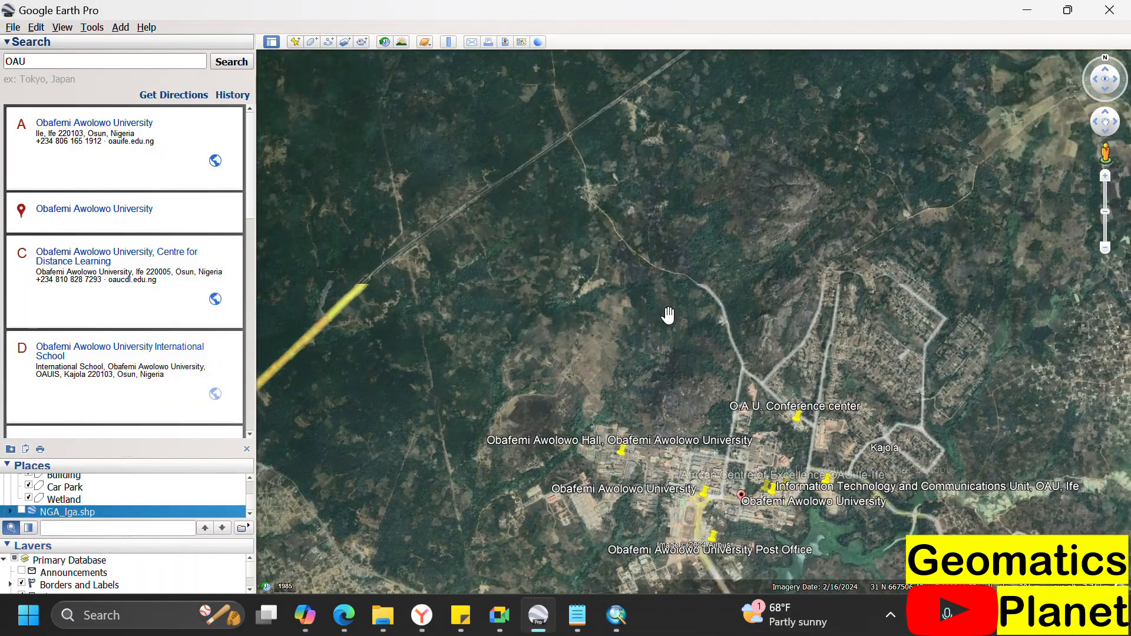
pyautogui.scroll(-3, 659, 203)
pyautogui.scroll(5, 571, 447)
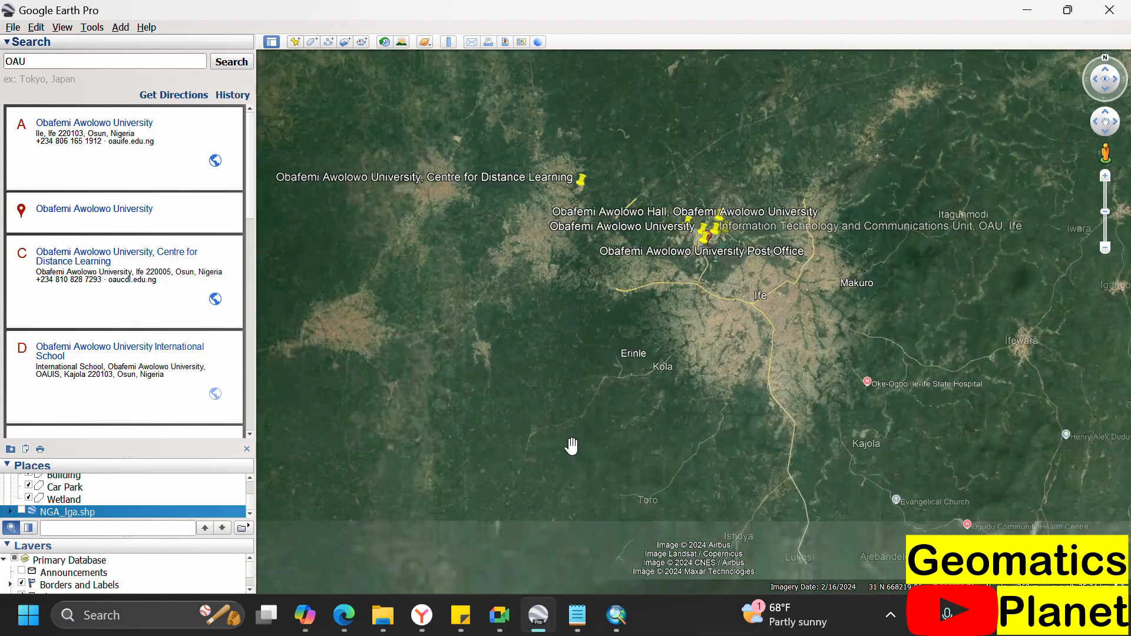
pyautogui.scroll(-5, 717, 363)
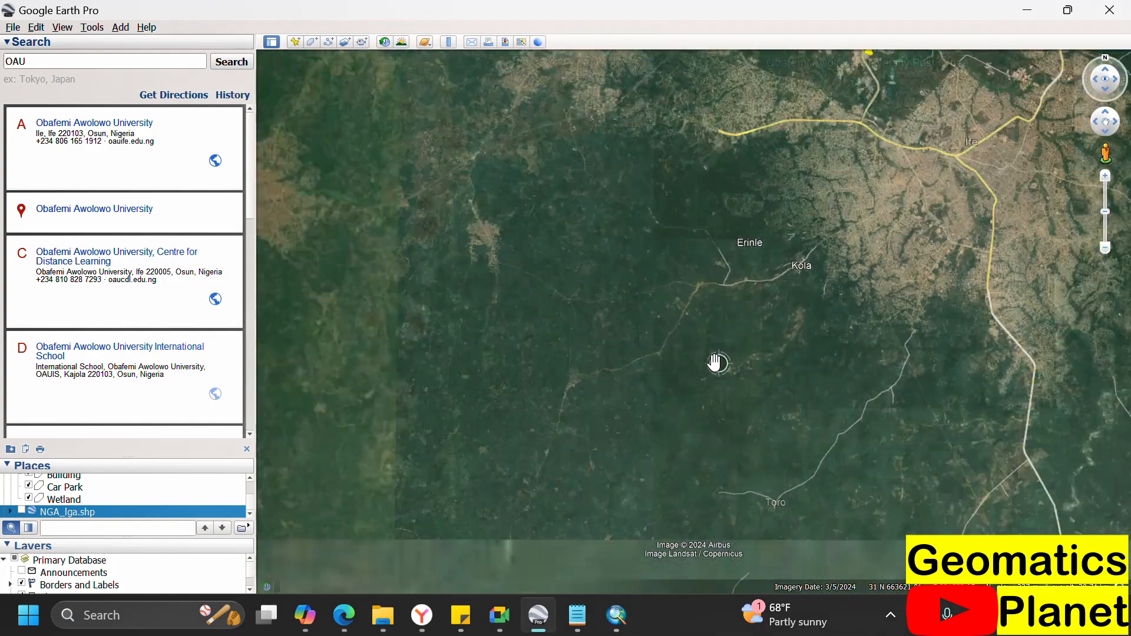
pyautogui.scroll(3, 491, 296)
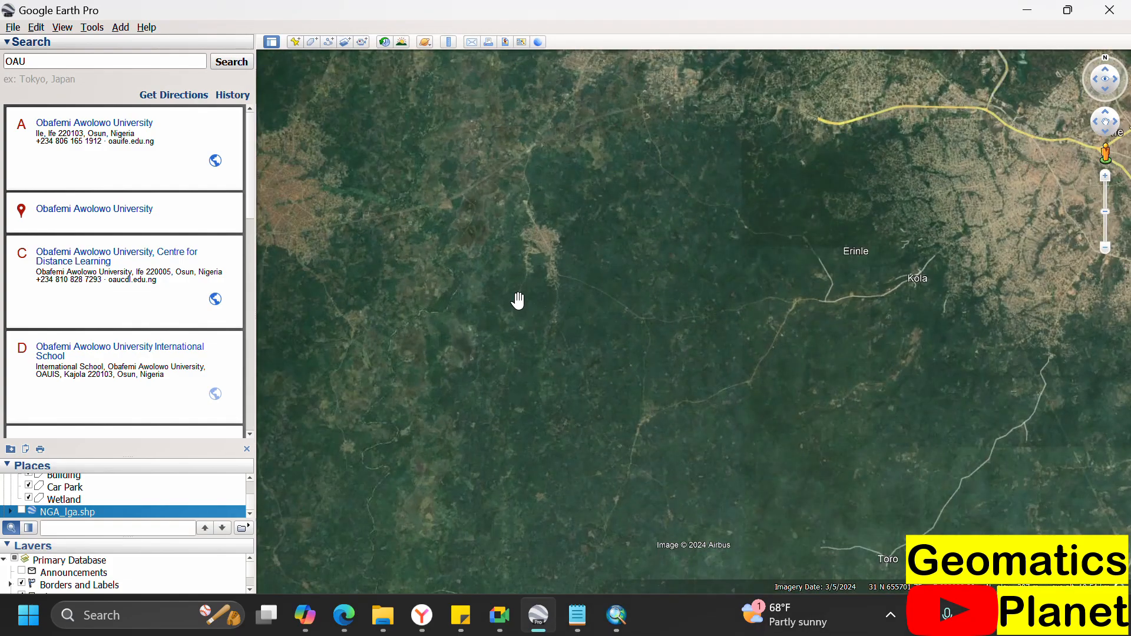
pyautogui.scroll(2, 518, 299)
pyautogui.scroll(2, 505, 311)
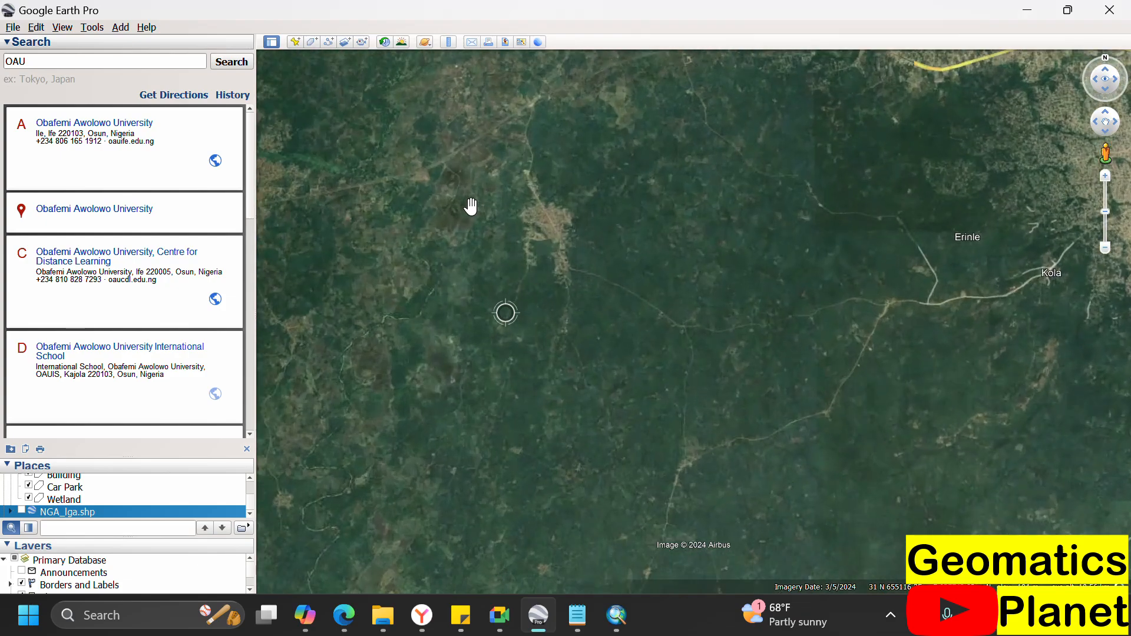
pyautogui.moveTo(470, 207); pyautogui.dragTo(607, 458)
pyautogui.scroll(3, 517, 250)
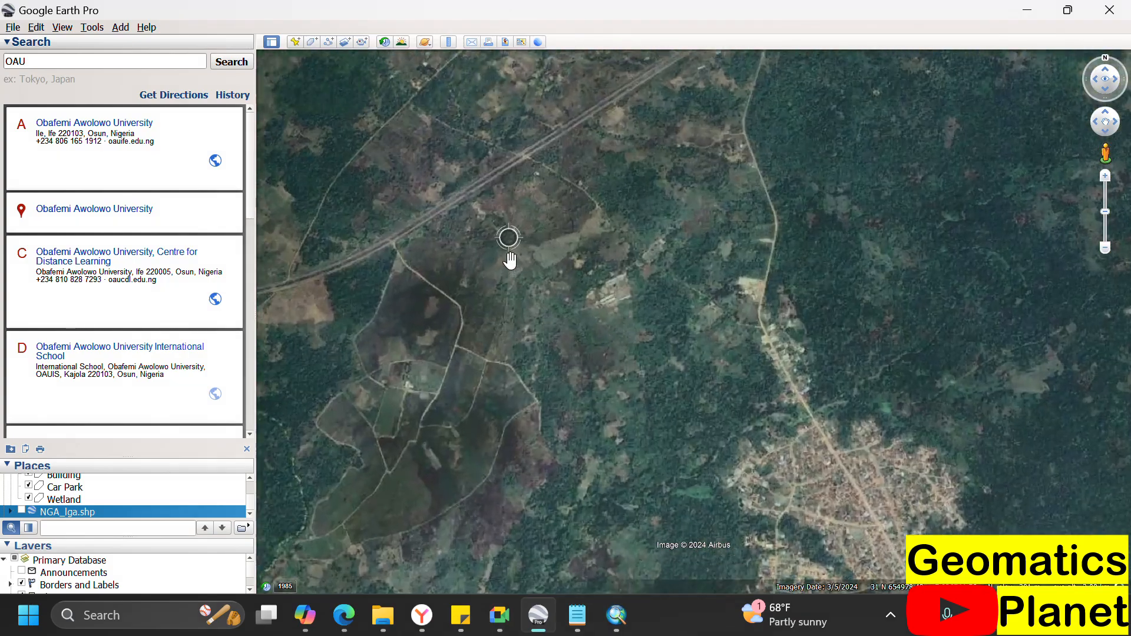
pyautogui.scroll(-4, 448, 421)
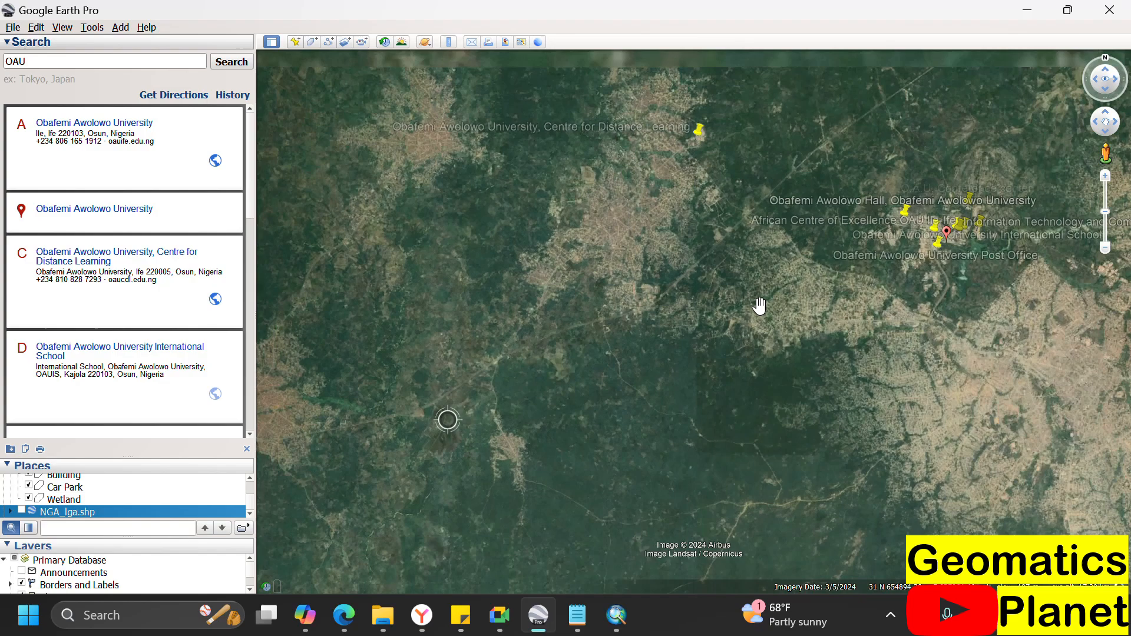
# - Examine the rocky hill and burnt ground north of the O.A.U. Conference center in the satellite imagery
pyautogui.moveTo(806, 240); pyautogui.dragTo(583, 351)
pyautogui.scroll(3, 622, 288)
pyautogui.scroll(4, 805, 295)
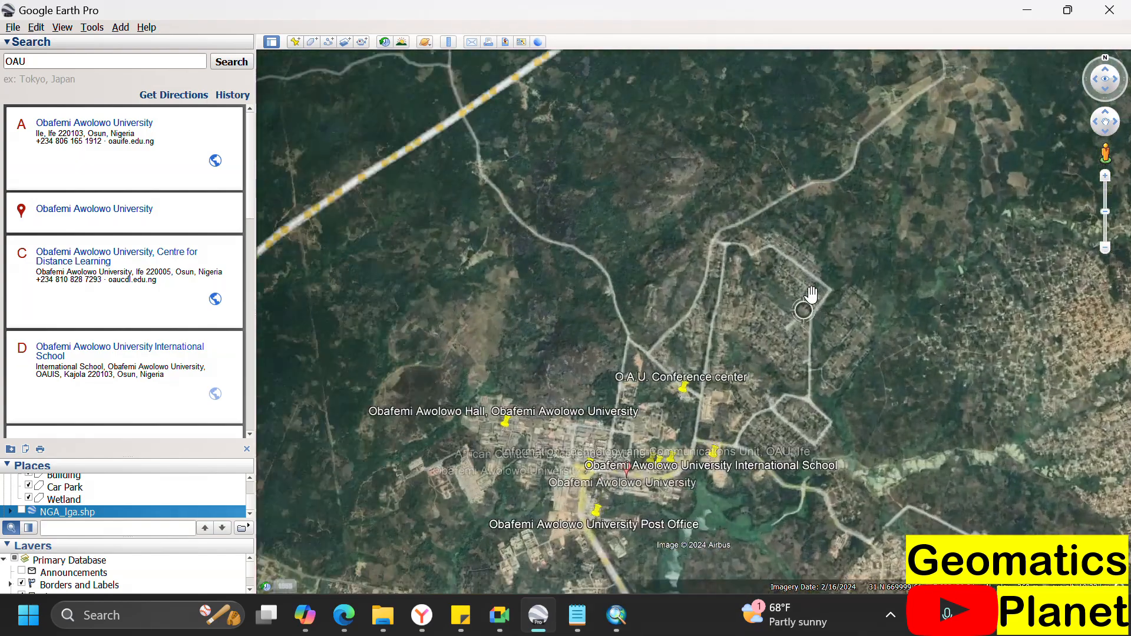
pyautogui.moveTo(619, 276); pyautogui.dragTo(750, 295)
pyautogui.scroll(2, 680, 296)
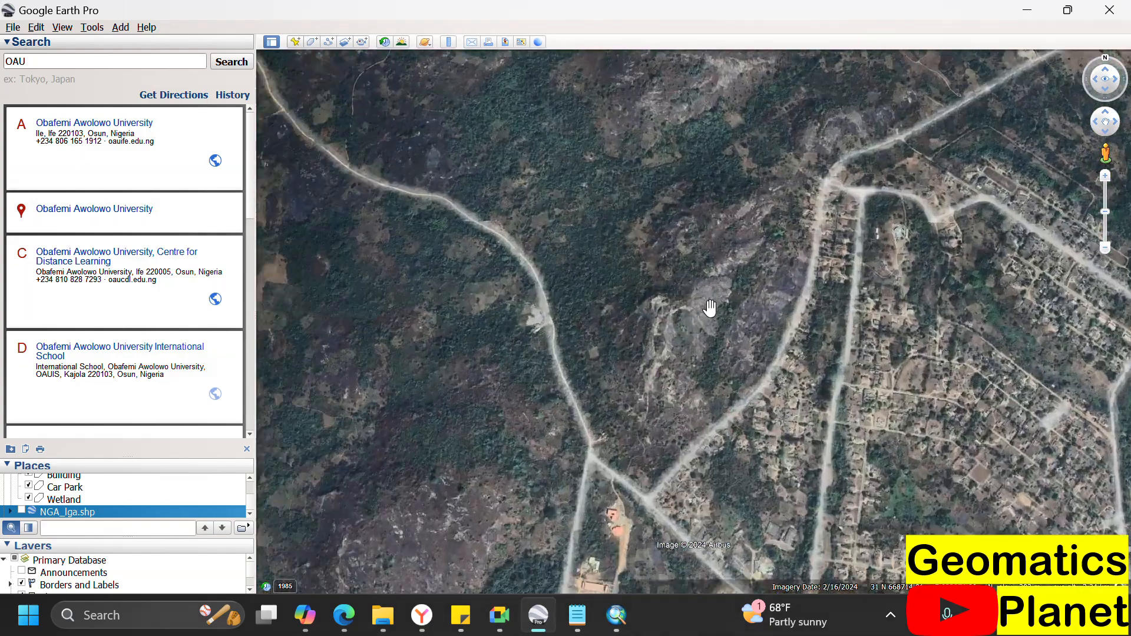
pyautogui.scroll(2, 677, 324)
pyautogui.scroll(4, 699, 285)
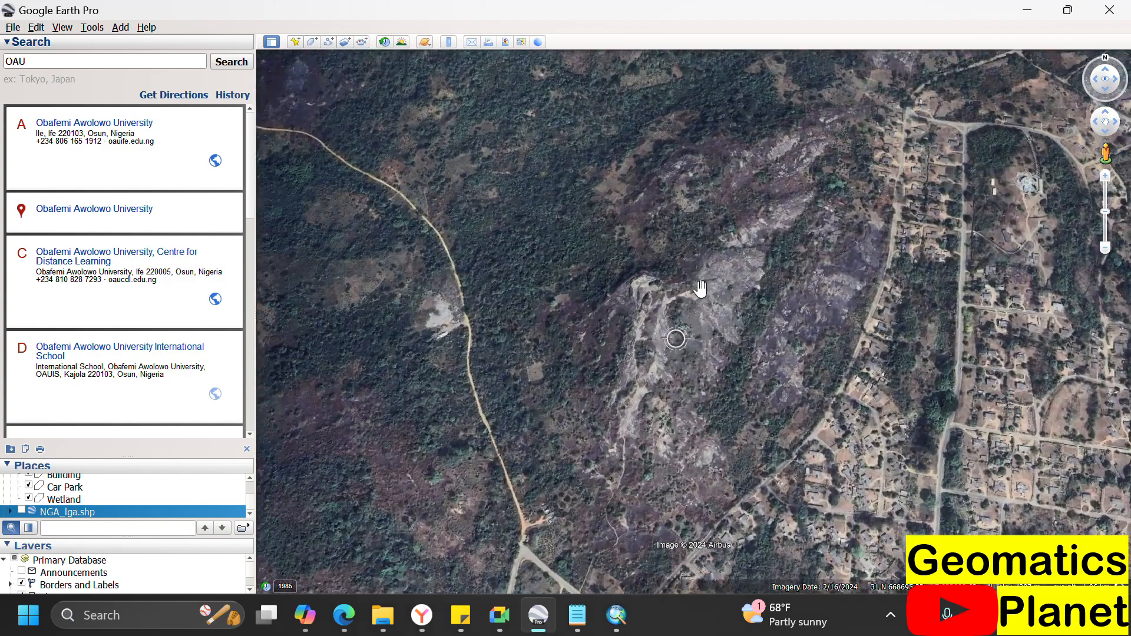
pyautogui.scroll(-3, 704, 271)
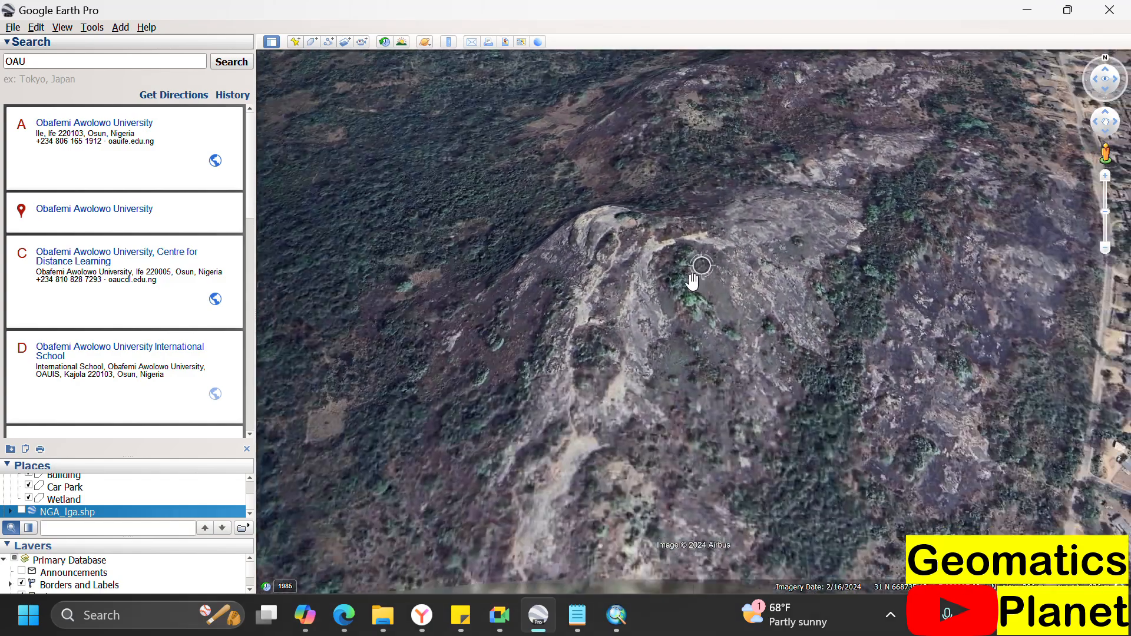
# - Switch back to ArcMap and enter Bare Soil as the Class of the Value 3 row
pyautogui.click(617, 615)
pyautogui.click(713, 308)
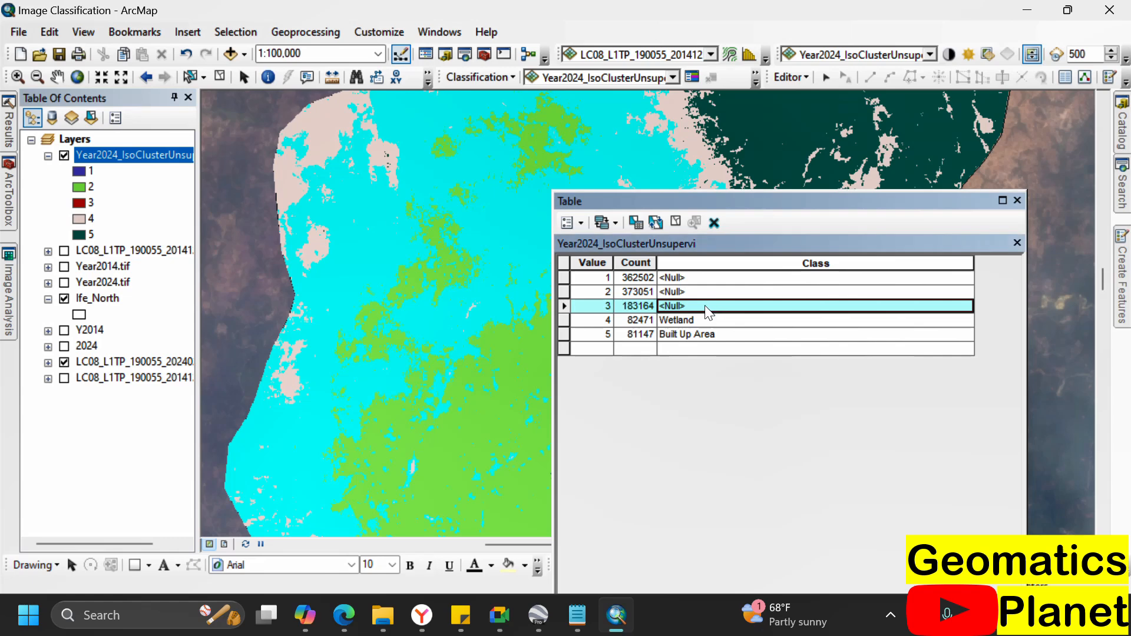
pyautogui.click(707, 306)
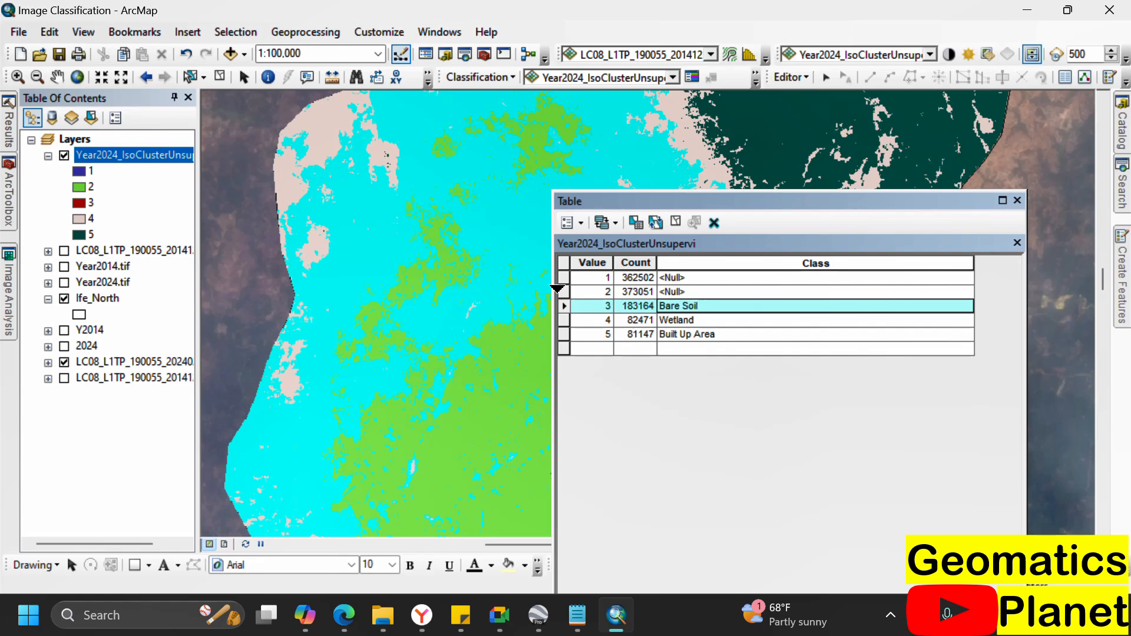
# - Select the Value 2 row and swipe its highlighted areas in southern Ife North against the satellite imagery
pyautogui.click(562, 292)
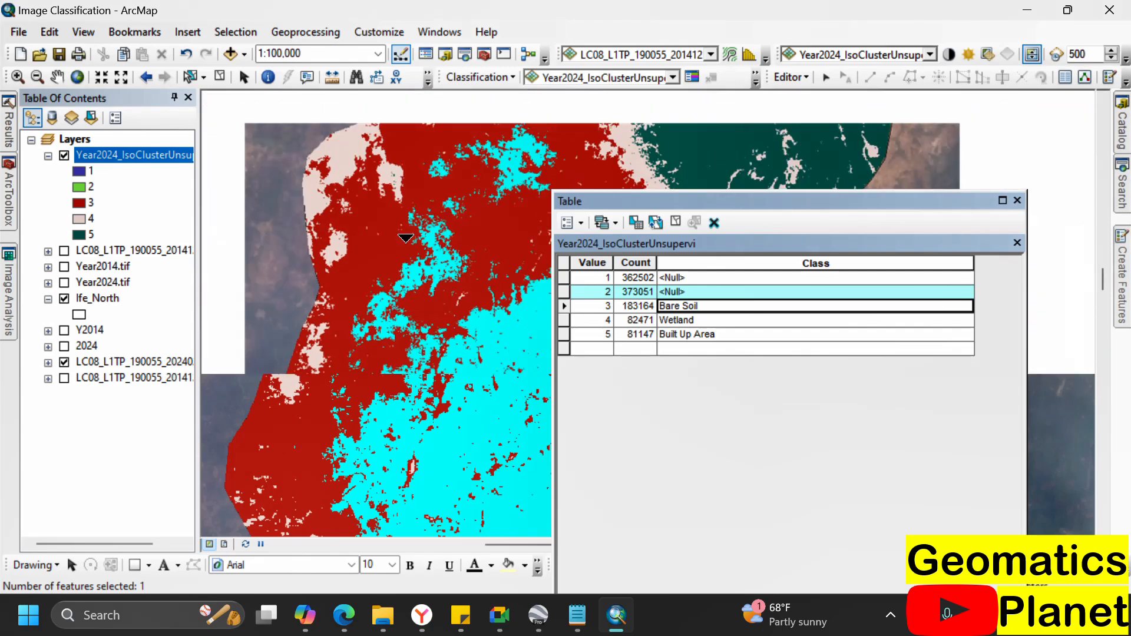
pyautogui.scroll(3, 406, 230)
pyautogui.scroll(1, 406, 230)
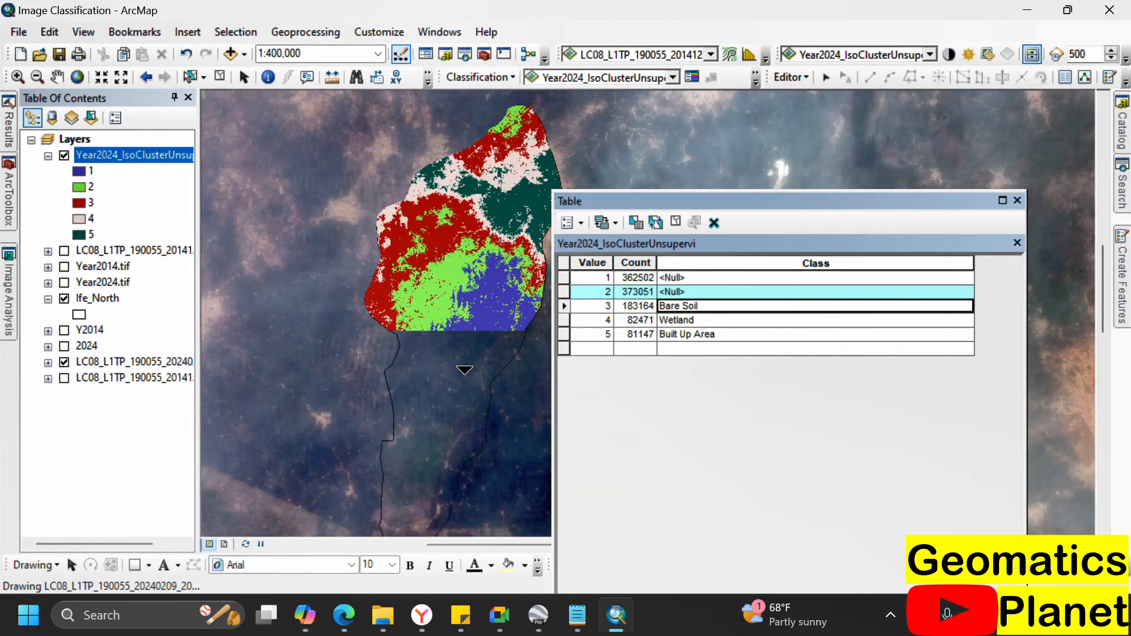
pyautogui.scroll(-1, 463, 370)
pyautogui.scroll(-4, 428, 448)
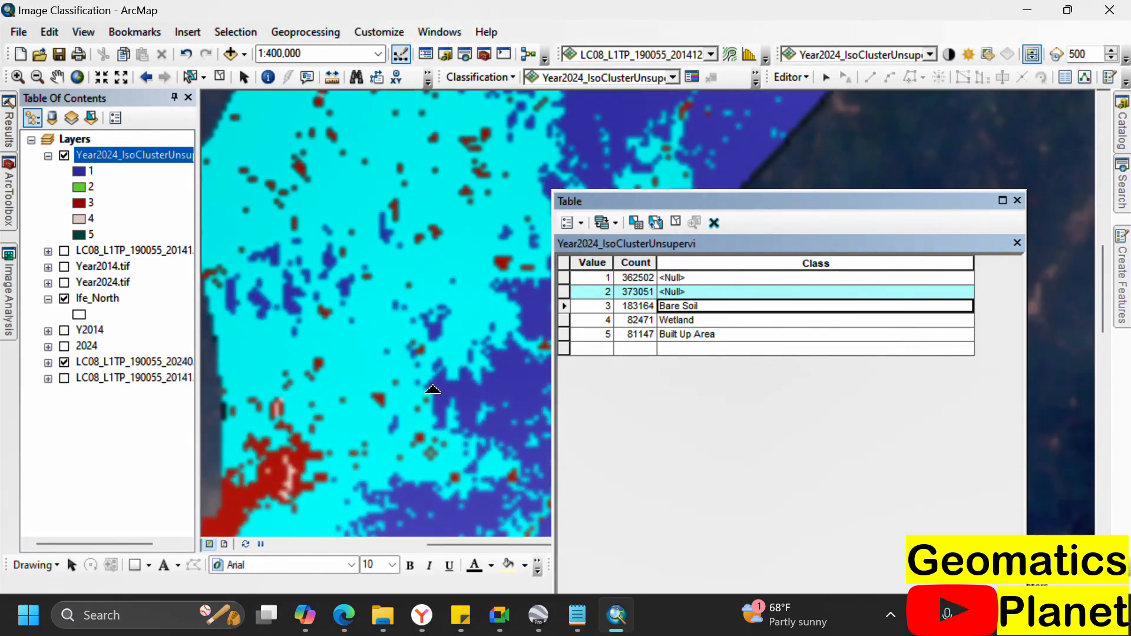
pyautogui.moveTo(345, 296); pyautogui.dragTo(415, 463)
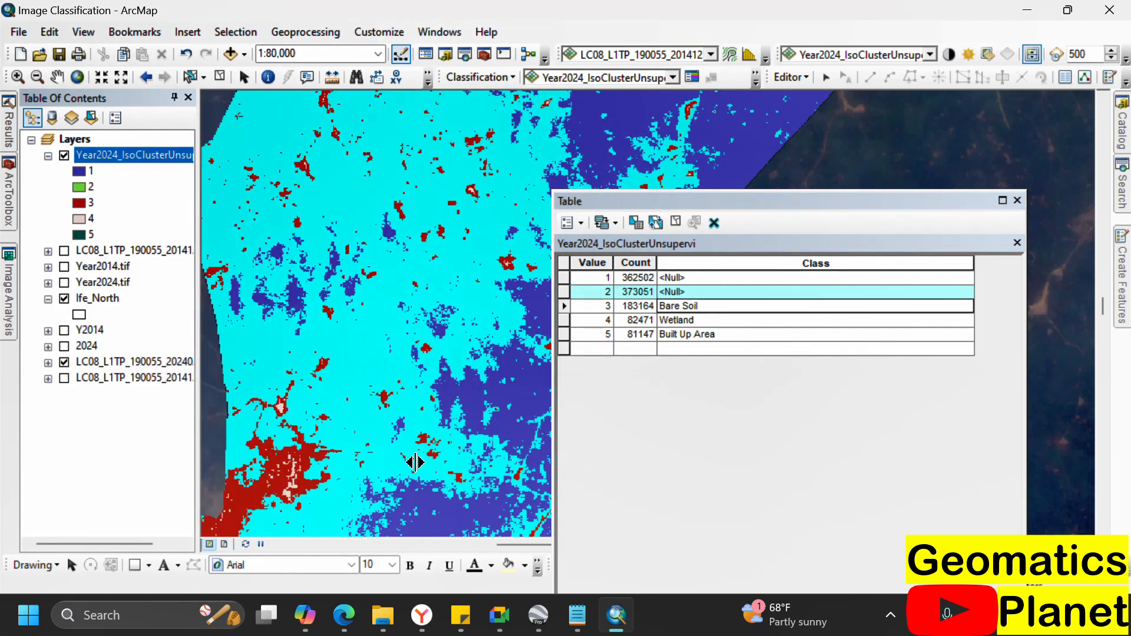
pyautogui.scroll(-5, 360, 416)
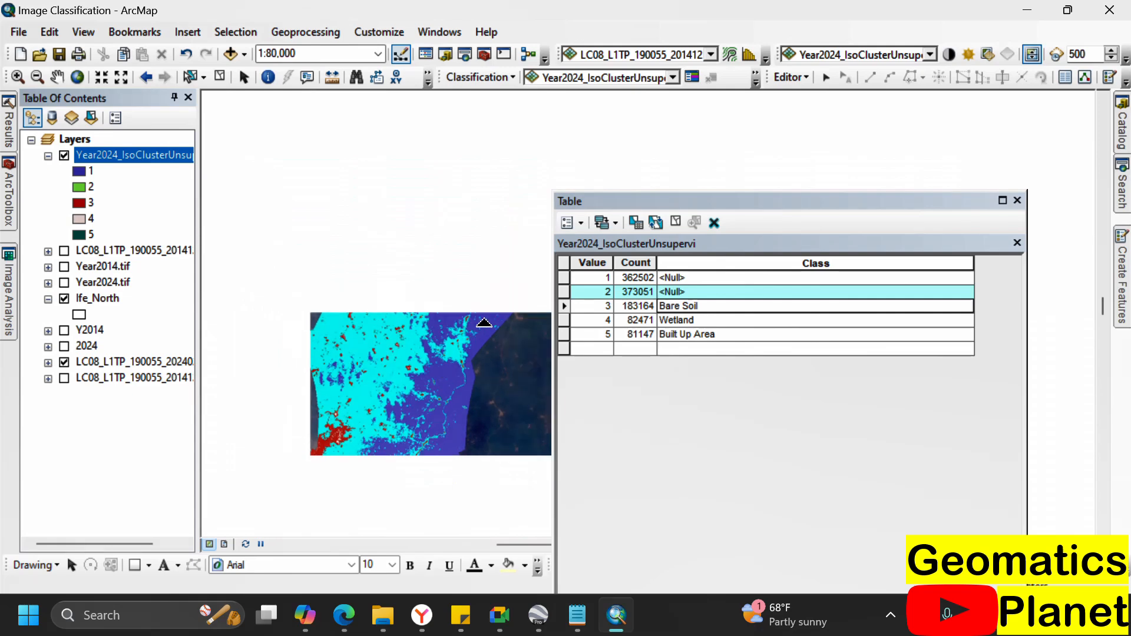
pyautogui.scroll(3, 482, 329)
pyautogui.scroll(3, 481, 329)
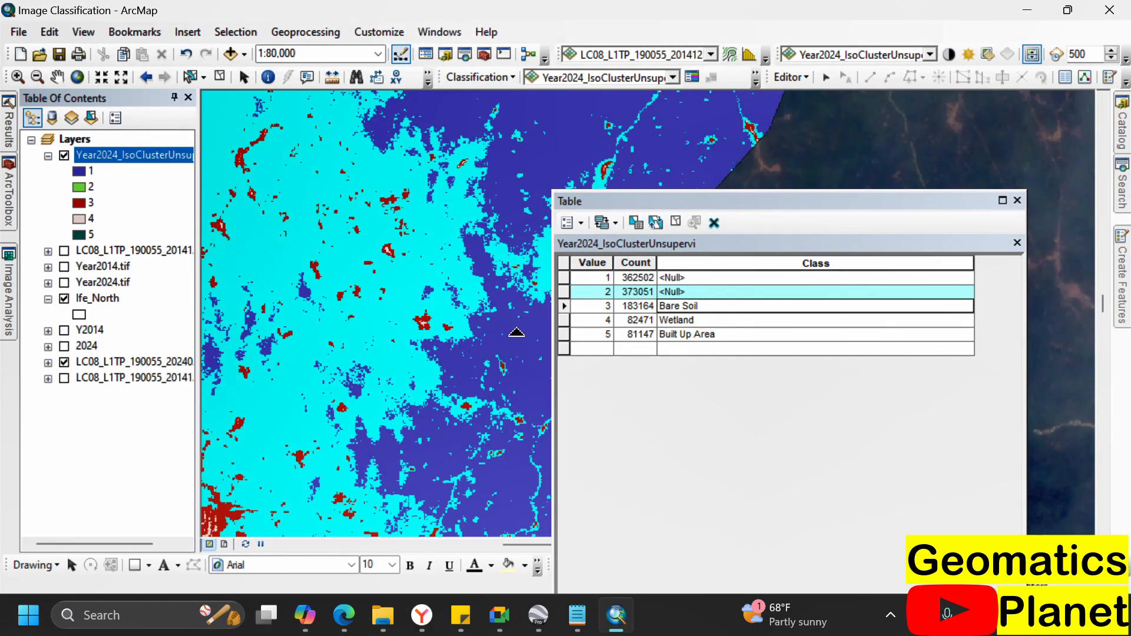
pyautogui.moveTo(510, 126); pyautogui.dragTo(558, 487)
# - Switch to Google Earth Pro and examine the vegetation cover in the countryside south of Ife
pyautogui.click(537, 620)
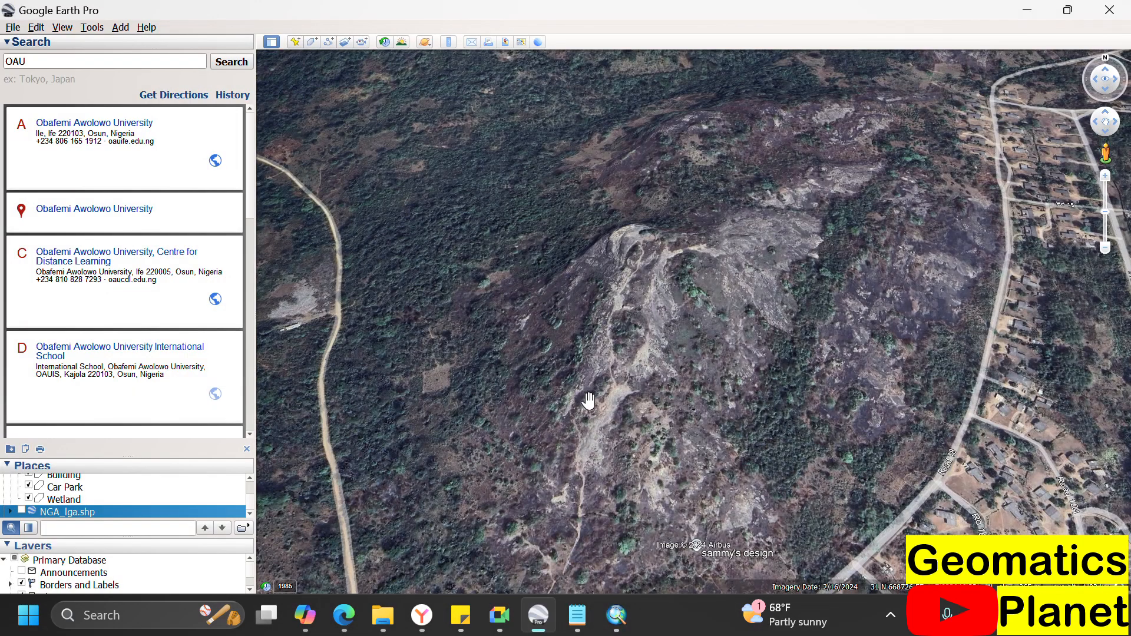
pyautogui.scroll(-4, 597, 305)
pyautogui.scroll(-3, 619, 224)
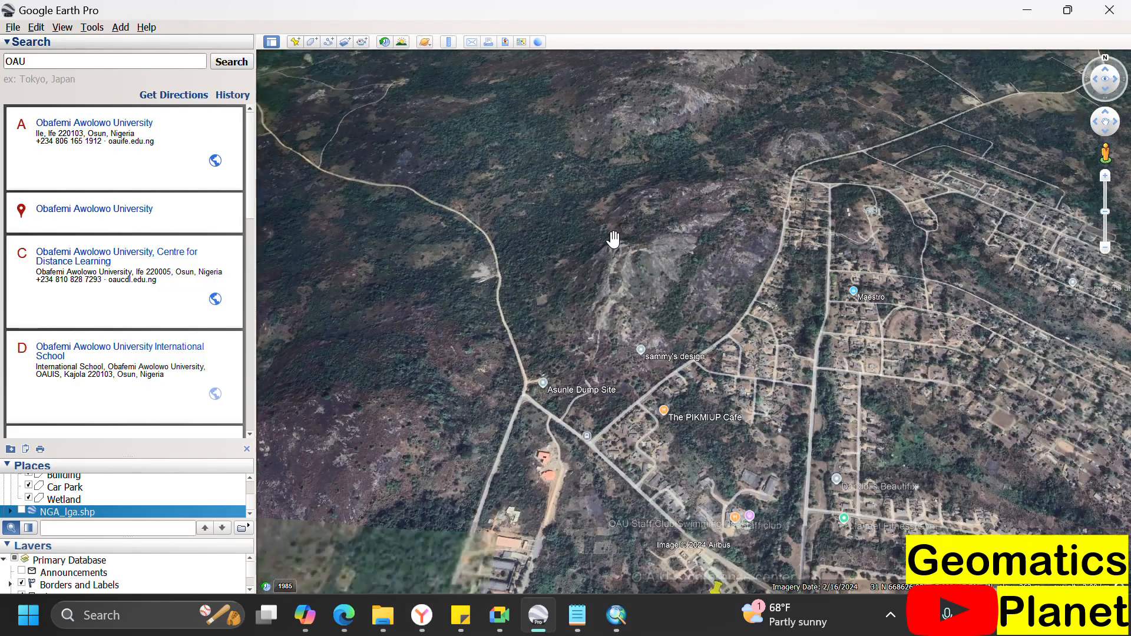
pyautogui.scroll(-2, 608, 242)
pyautogui.scroll(-5, 601, 76)
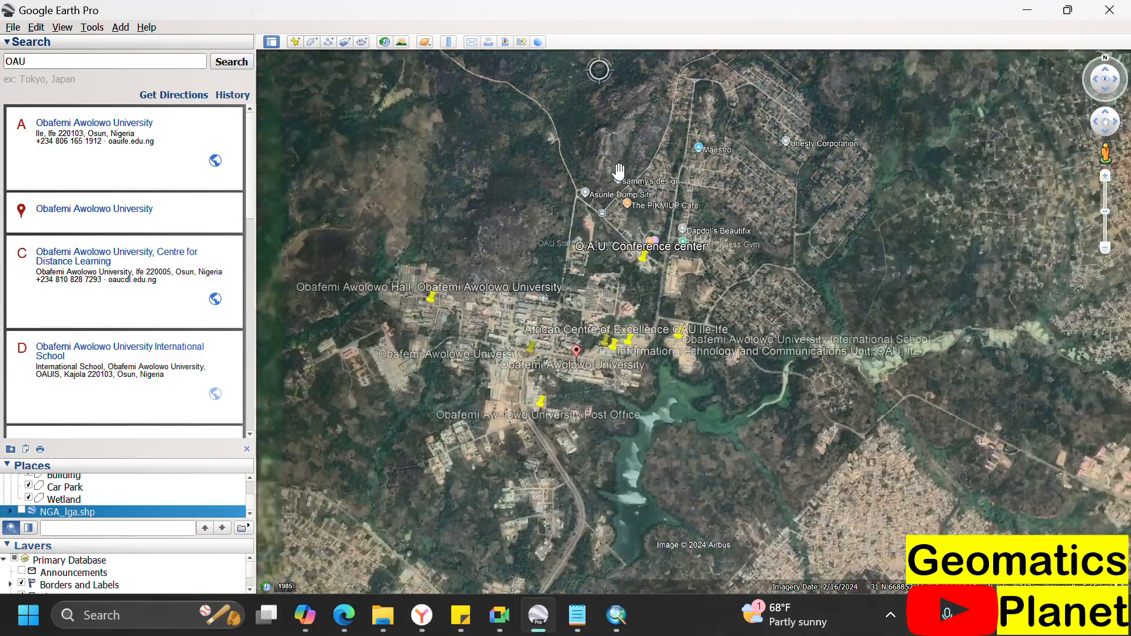
pyautogui.scroll(-2, 640, 86)
pyautogui.scroll(3, 515, 471)
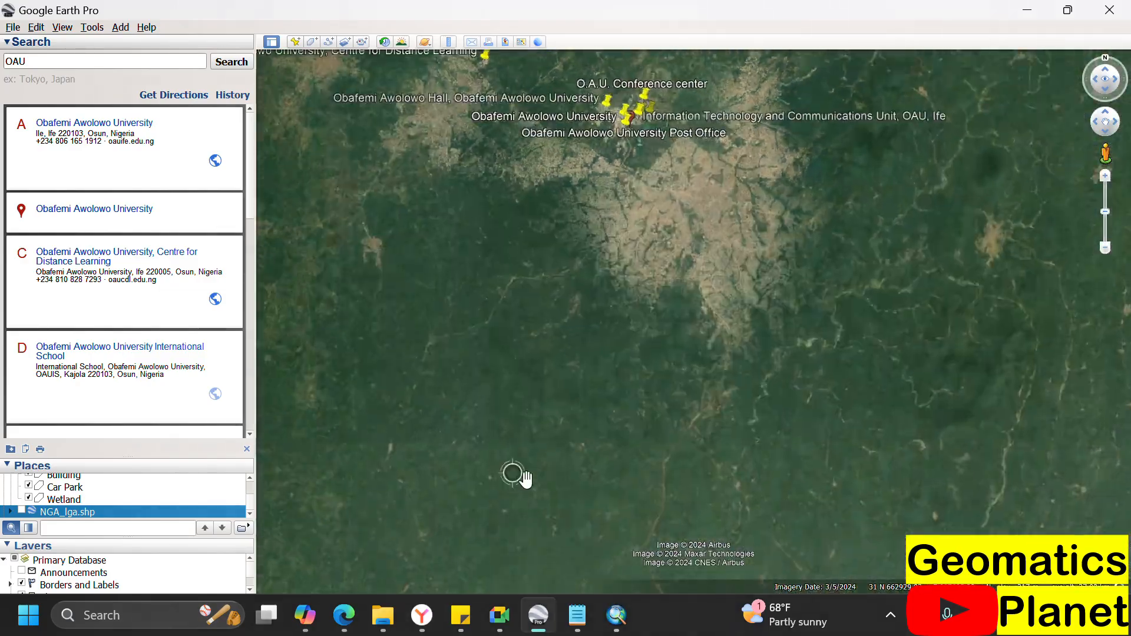
pyautogui.scroll(2, 748, 400)
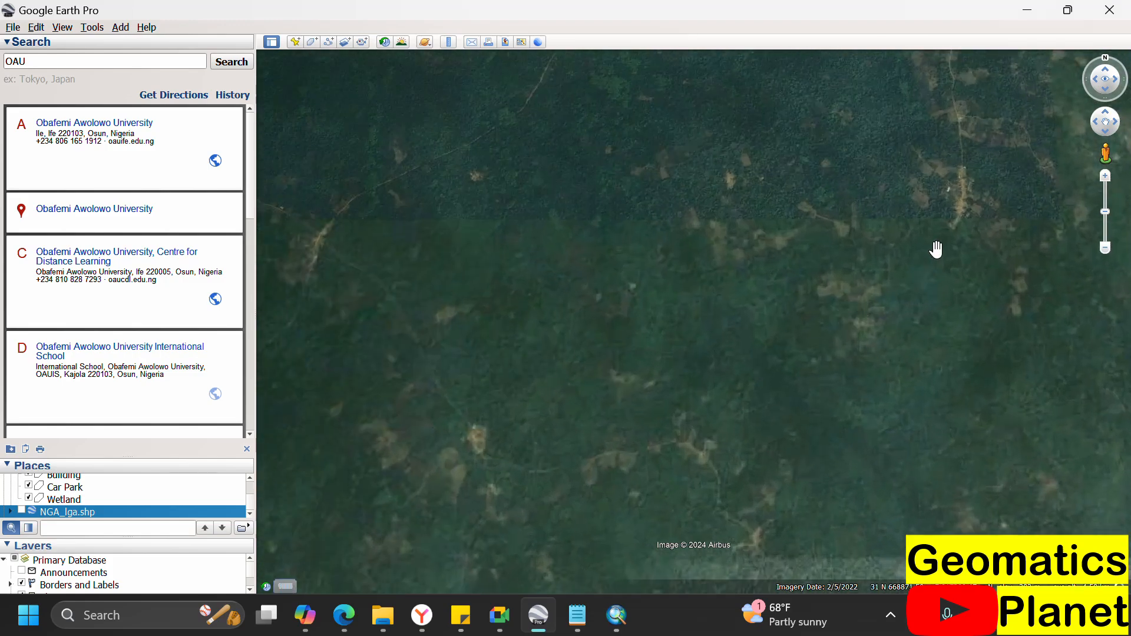
pyautogui.scroll(-2, 916, 214)
pyautogui.scroll(-2, 1018, 265)
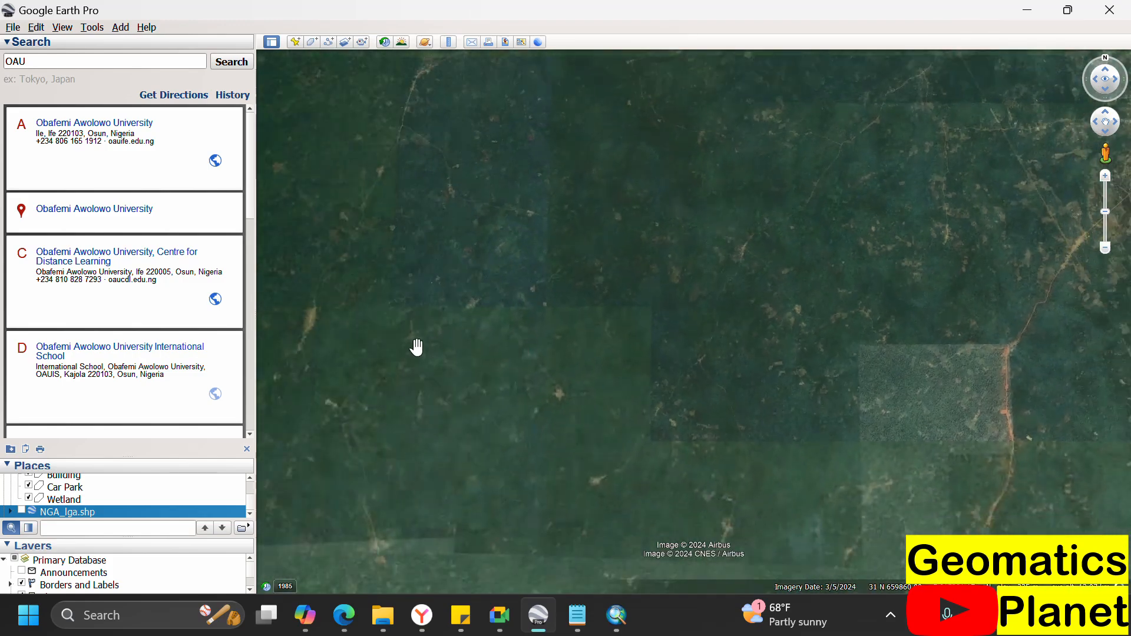
pyautogui.scroll(-2, 353, 354)
pyautogui.scroll(-2, 848, 210)
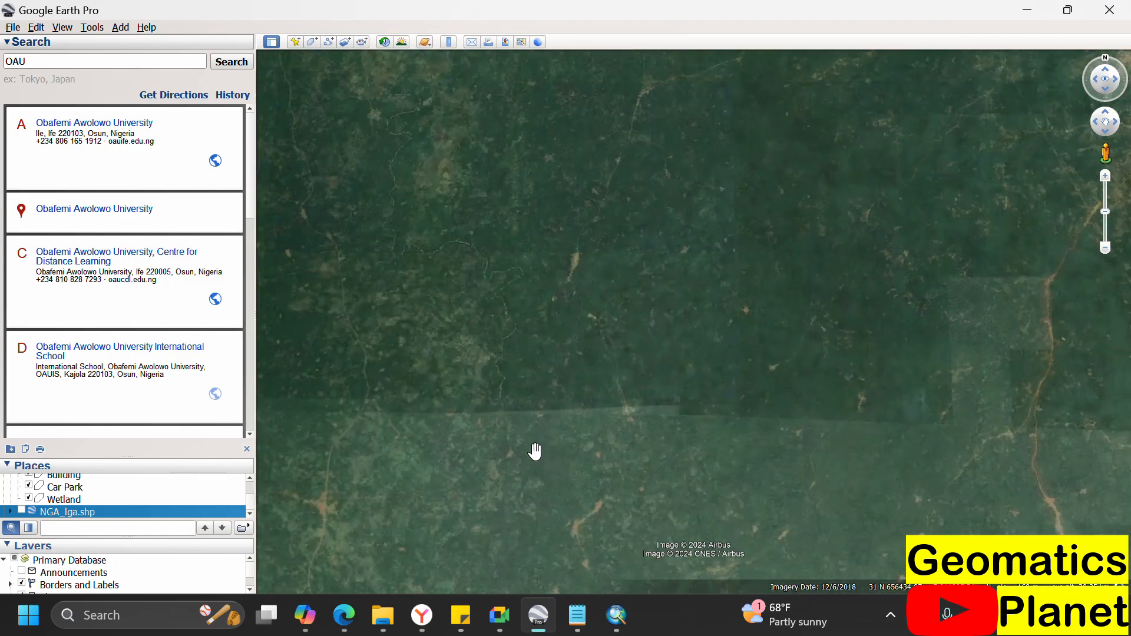
pyautogui.scroll(-2, 702, 250)
pyautogui.scroll(5, 624, 447)
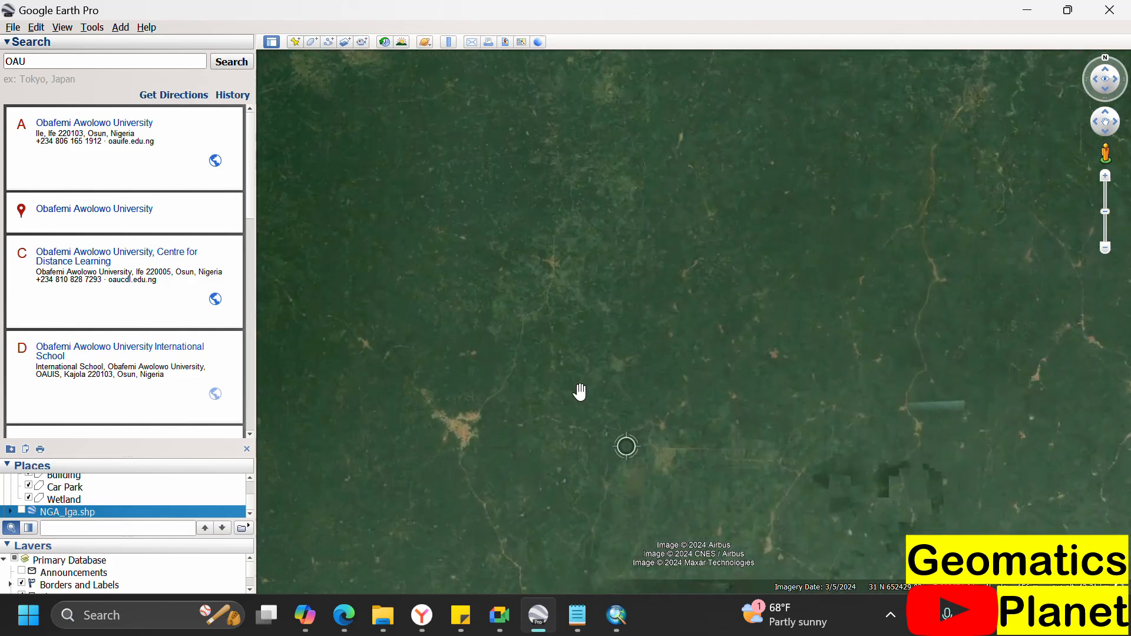
# - Switch back to ArcMap and enter Shrubs as the Class for Value 2 and Forest for Value 1
pyautogui.click(599, 624)
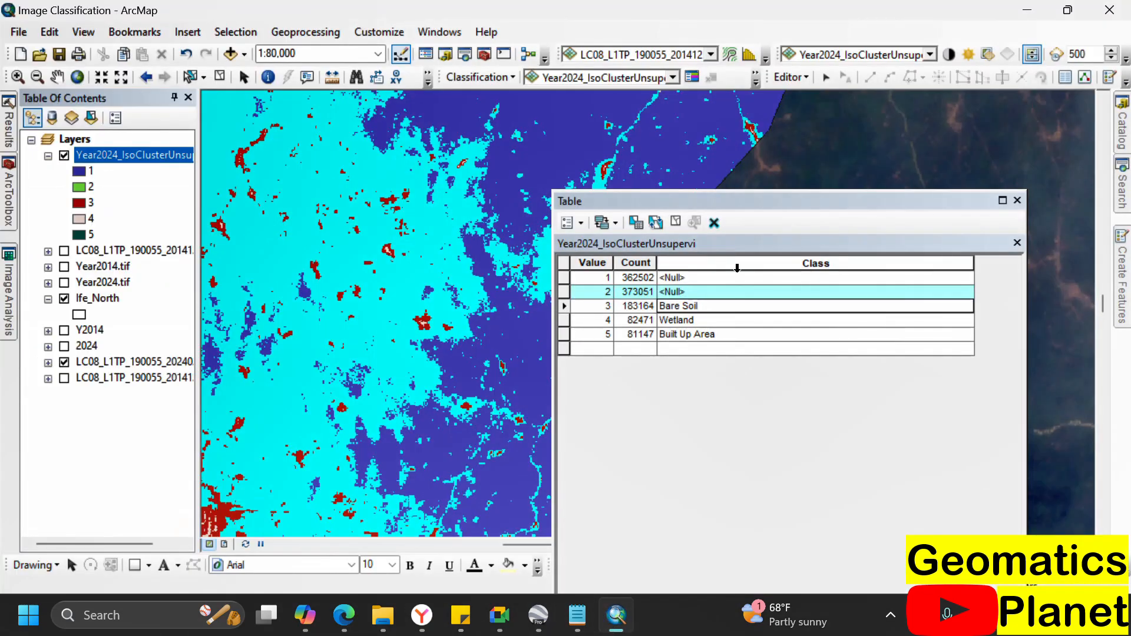
pyautogui.click(721, 296)
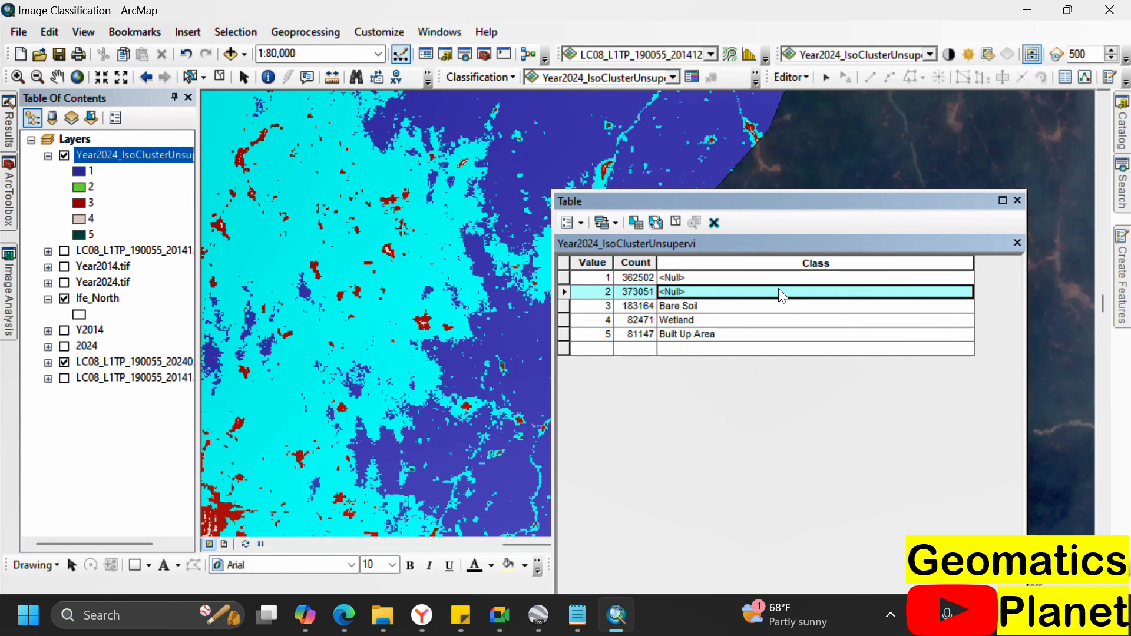
pyautogui.click(763, 291)
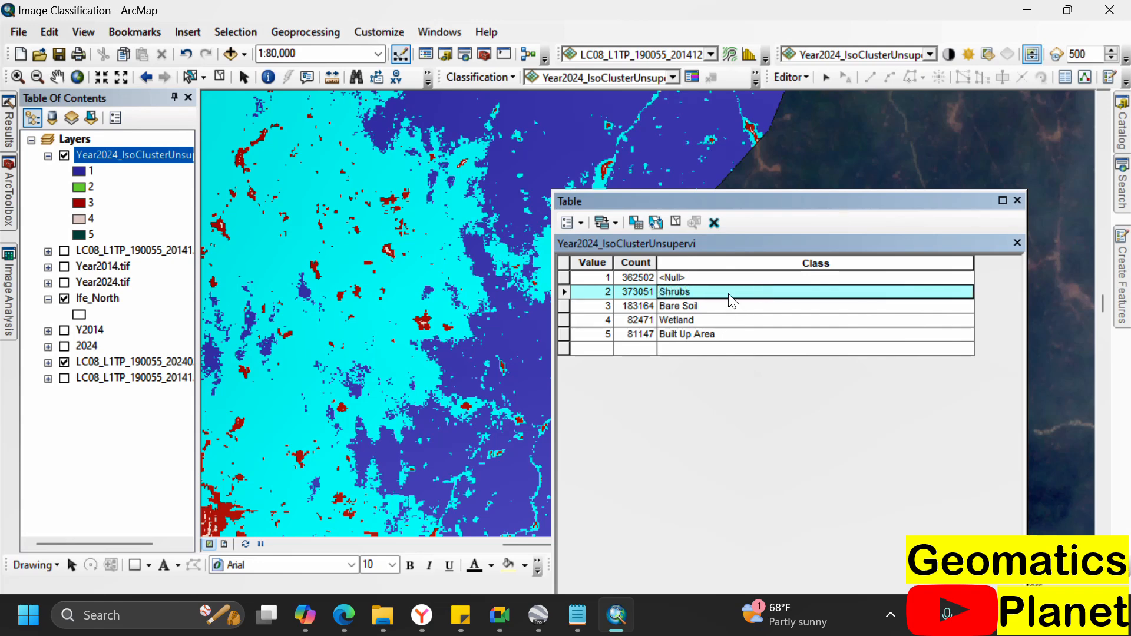
pyautogui.click(693, 274)
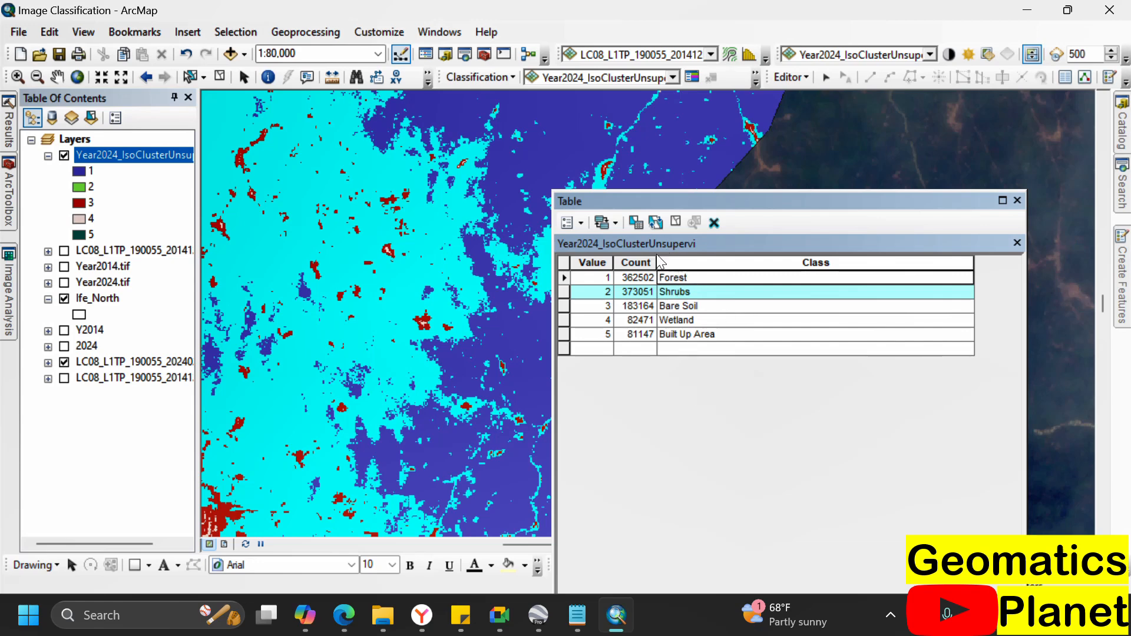
# - Narrow the Class column of the 2024 classification table, then stop editing and save the edits
pyautogui.moveTo(978, 267); pyautogui.dragTo(730, 277)
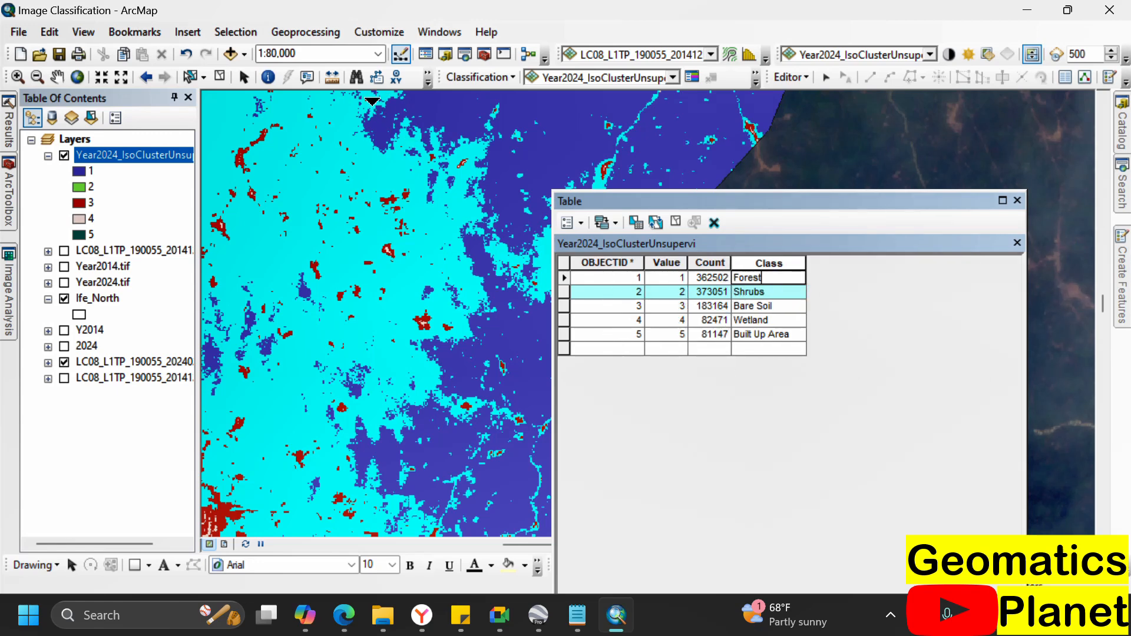
pyautogui.click(794, 79)
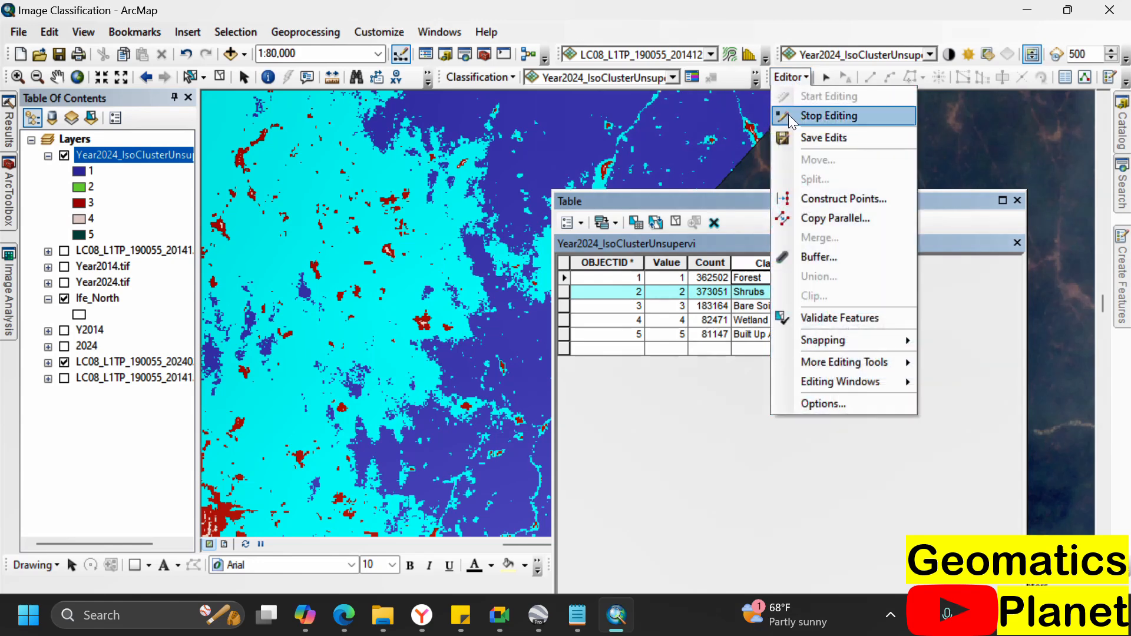
pyautogui.click(789, 115)
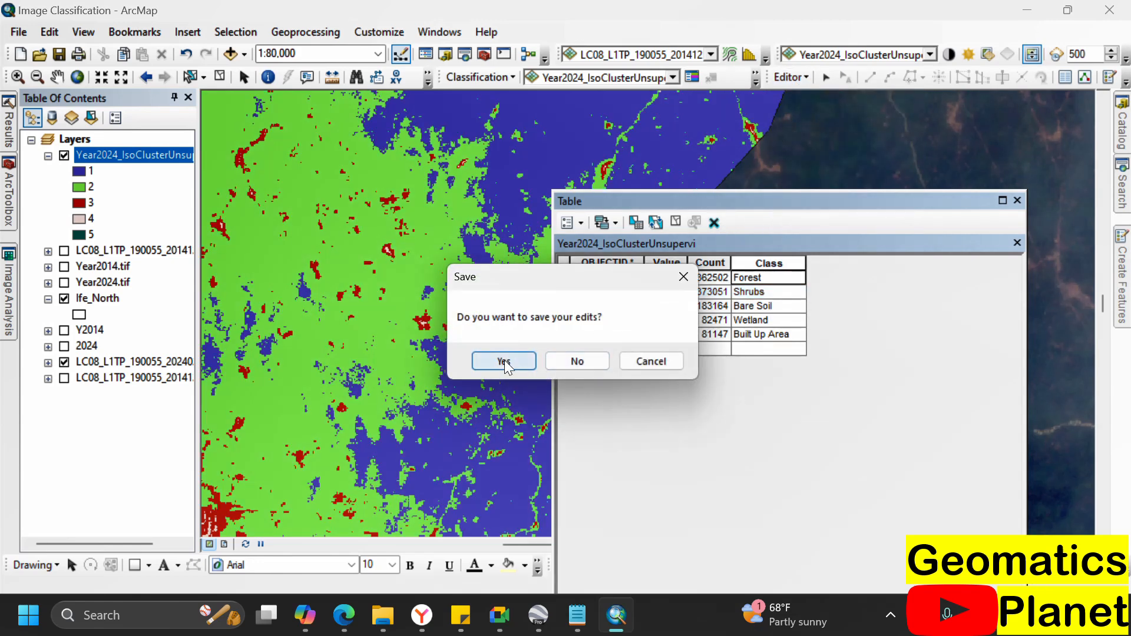
pyautogui.click(504, 362)
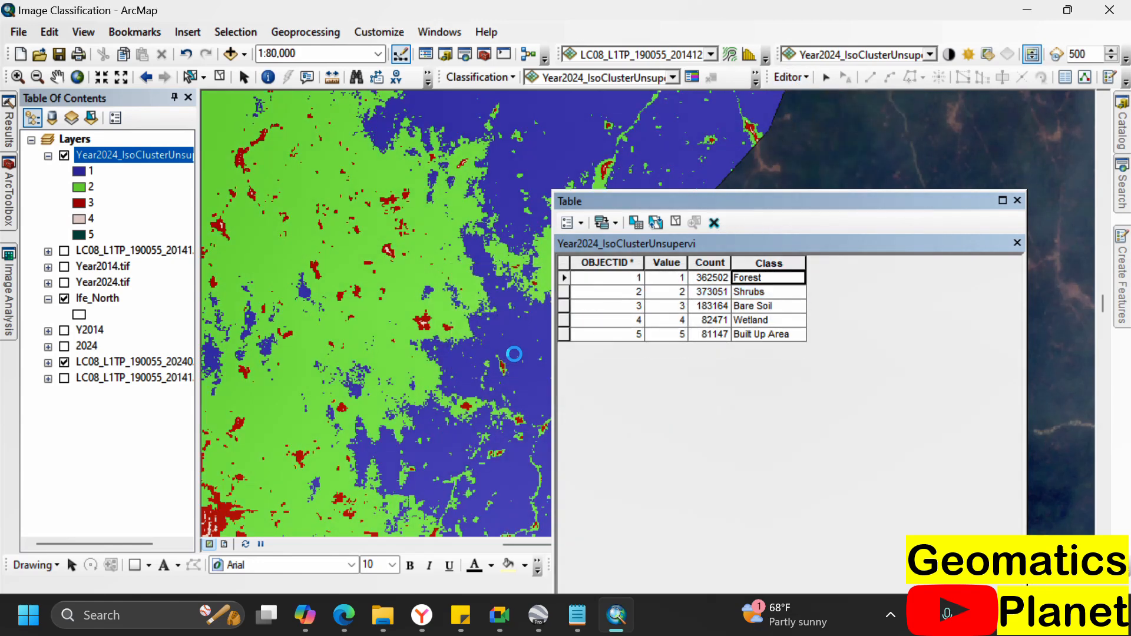
# - Display only the 2014 classification over the 2014 Landsat image and activate Swipe for LC08_L1TP_190055_20141214_201
pyautogui.scroll(5, 433, 267)
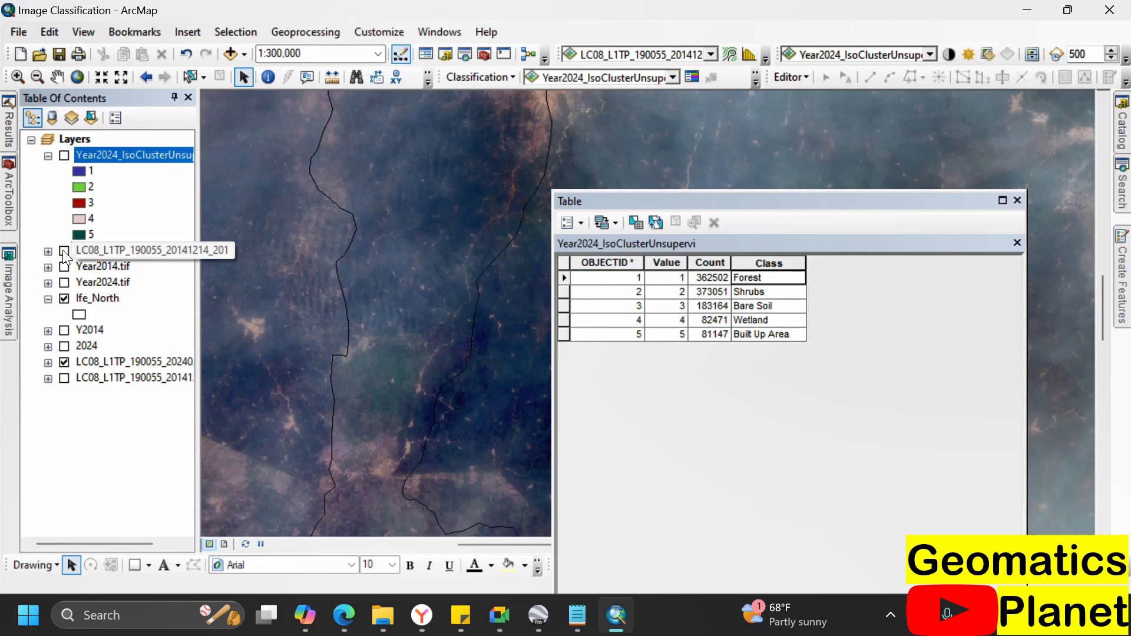
pyautogui.click(64, 251)
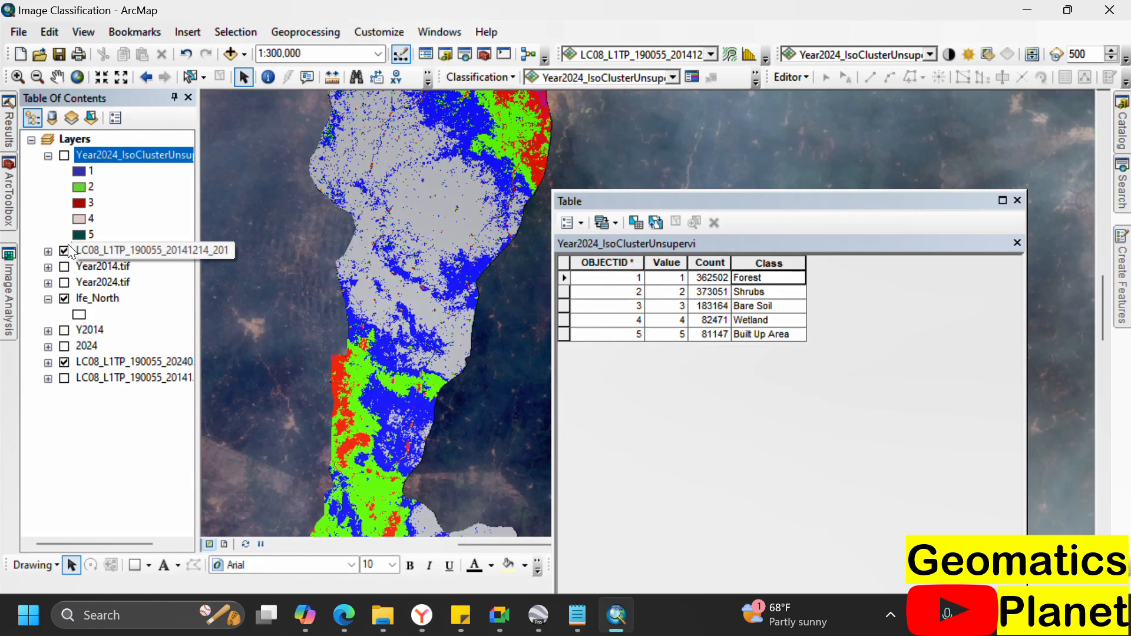
pyautogui.click(866, 53)
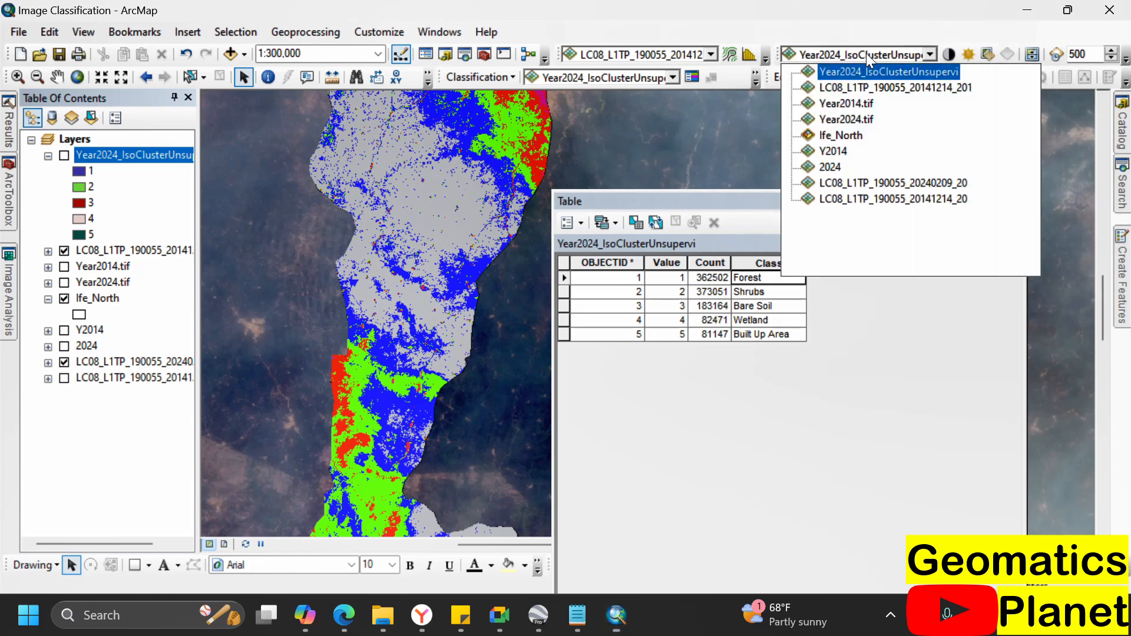
pyautogui.click(851, 86)
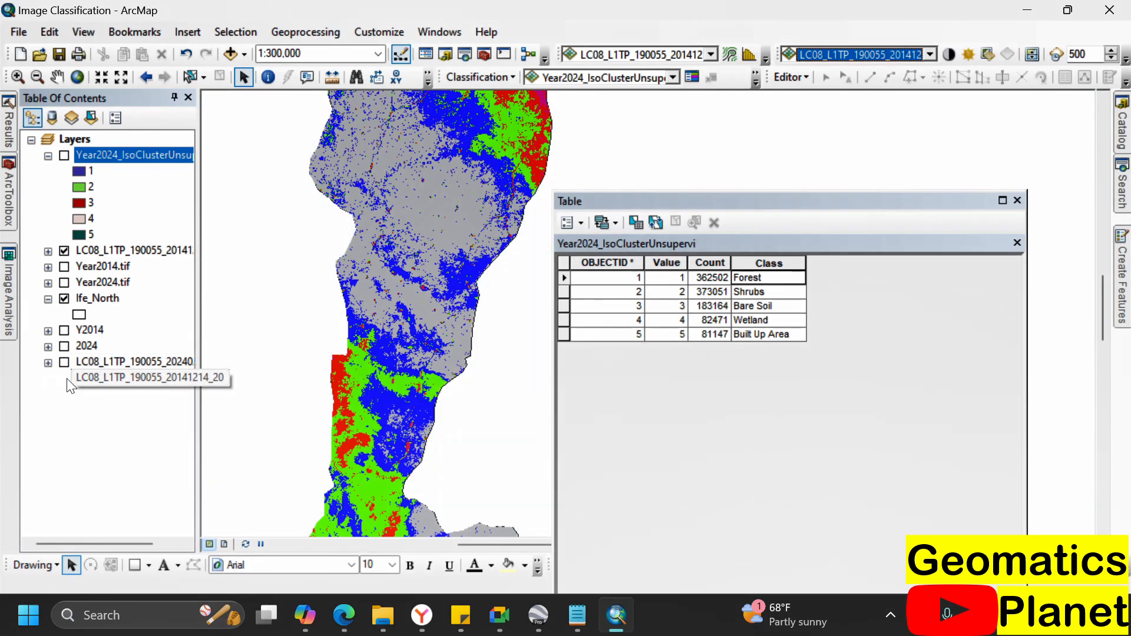
pyautogui.click(65, 379)
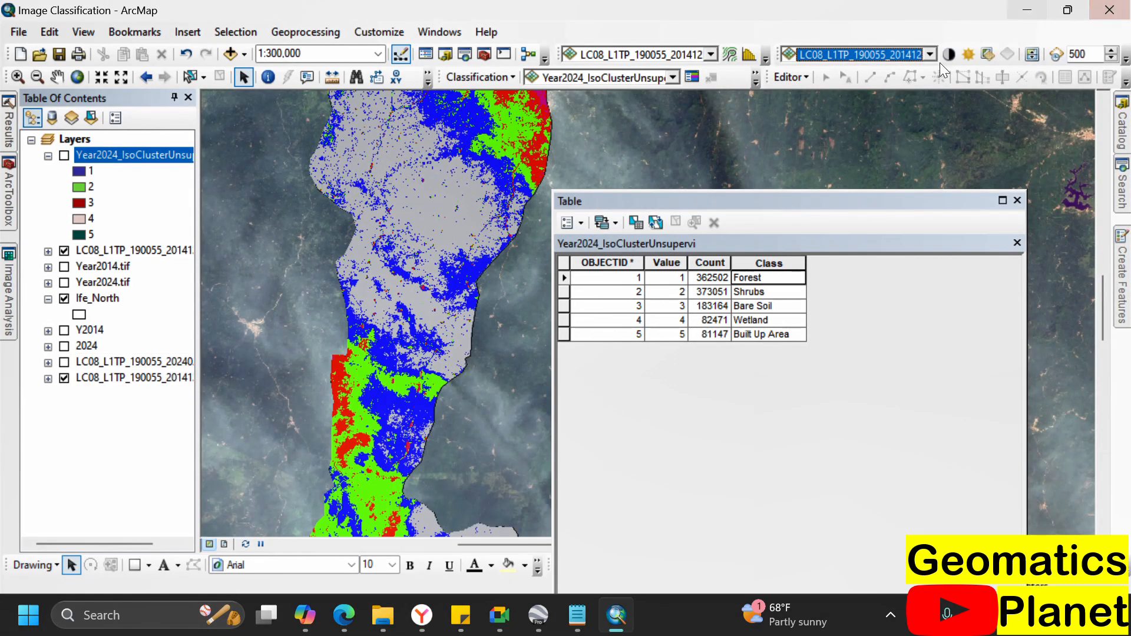
pyautogui.click(1032, 54)
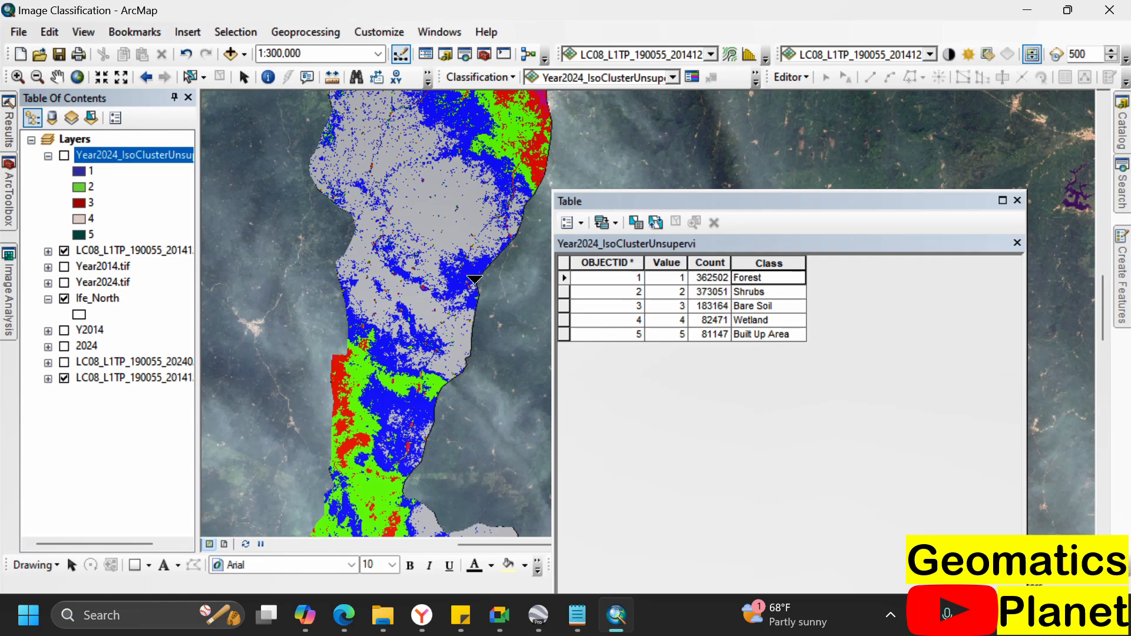
# - Add a Text field named Class to the attribute table of the LC08_L1TP_190055_20141214_201 classification
pyautogui.rightClick(97, 250)
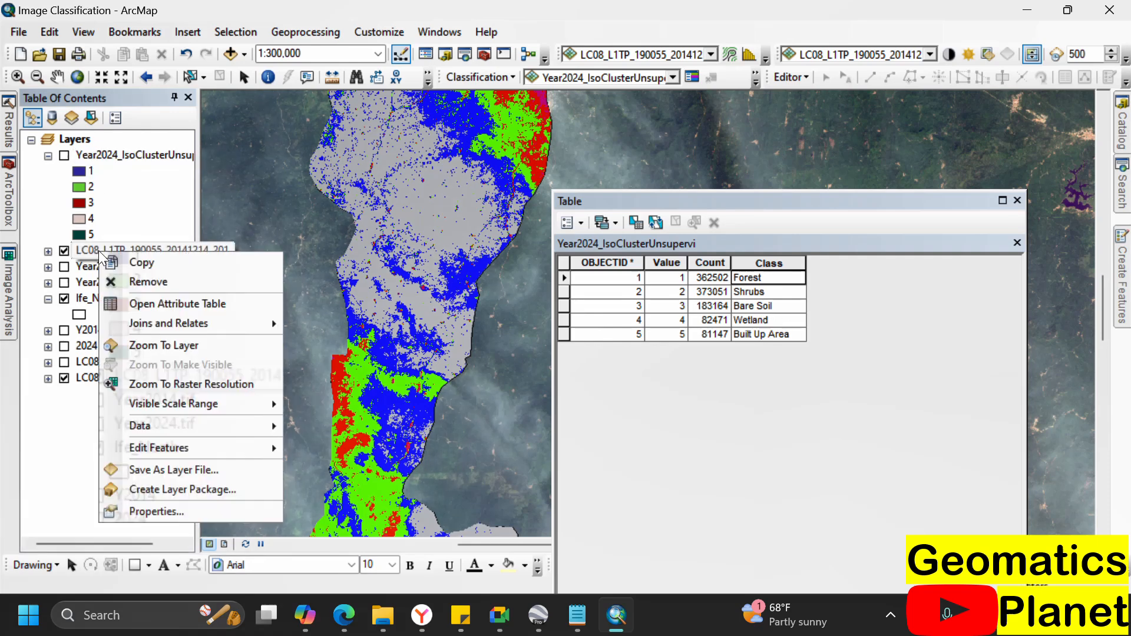
pyautogui.click(139, 300)
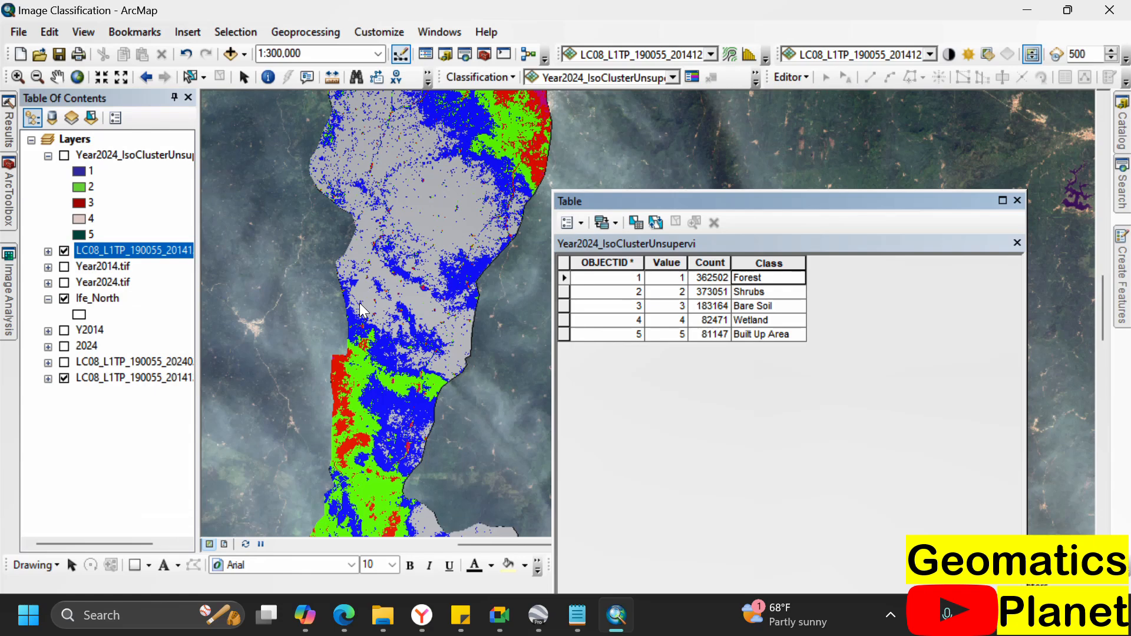
pyautogui.click(584, 221)
pyautogui.click(596, 289)
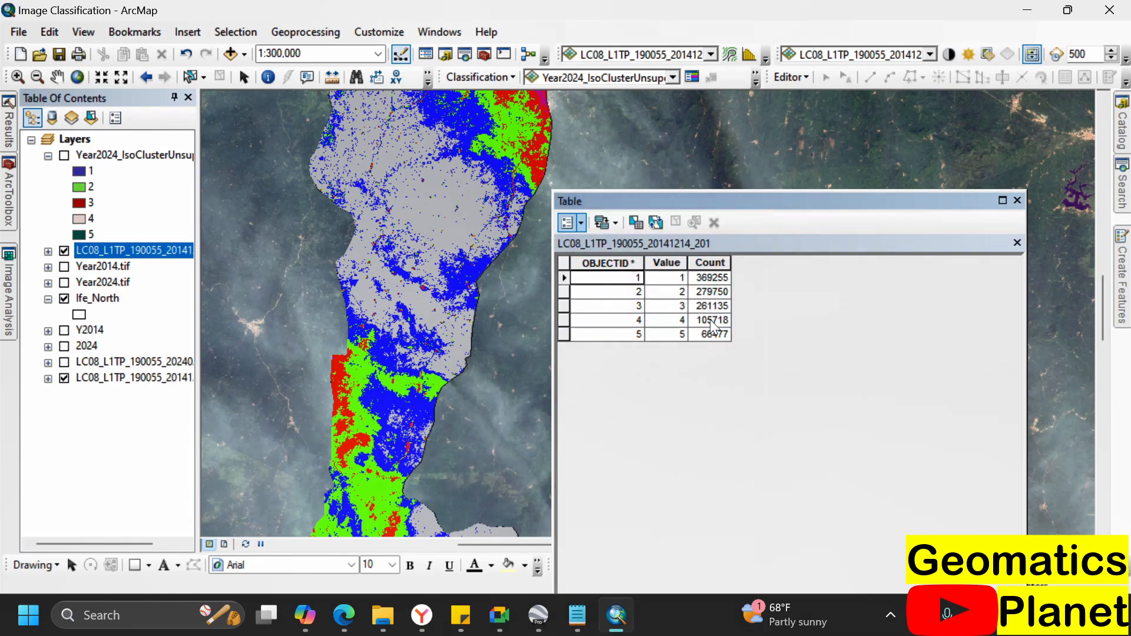
pyautogui.write('CL')
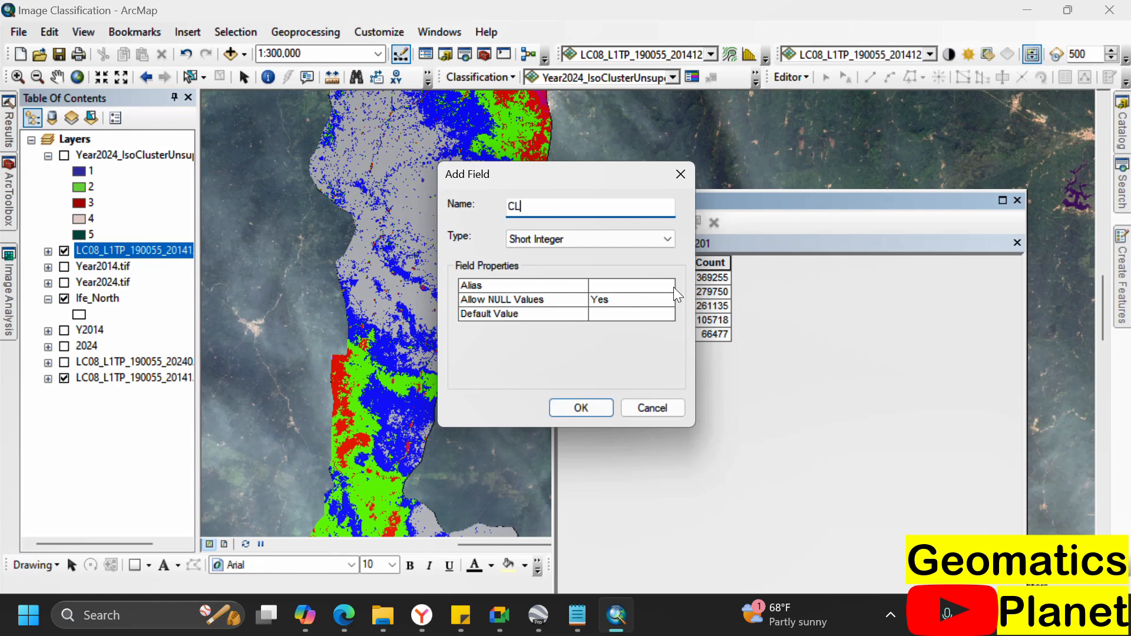
pyautogui.write('ass')
pyautogui.press('BackSpace')
pyautogui.press('BackSpace')
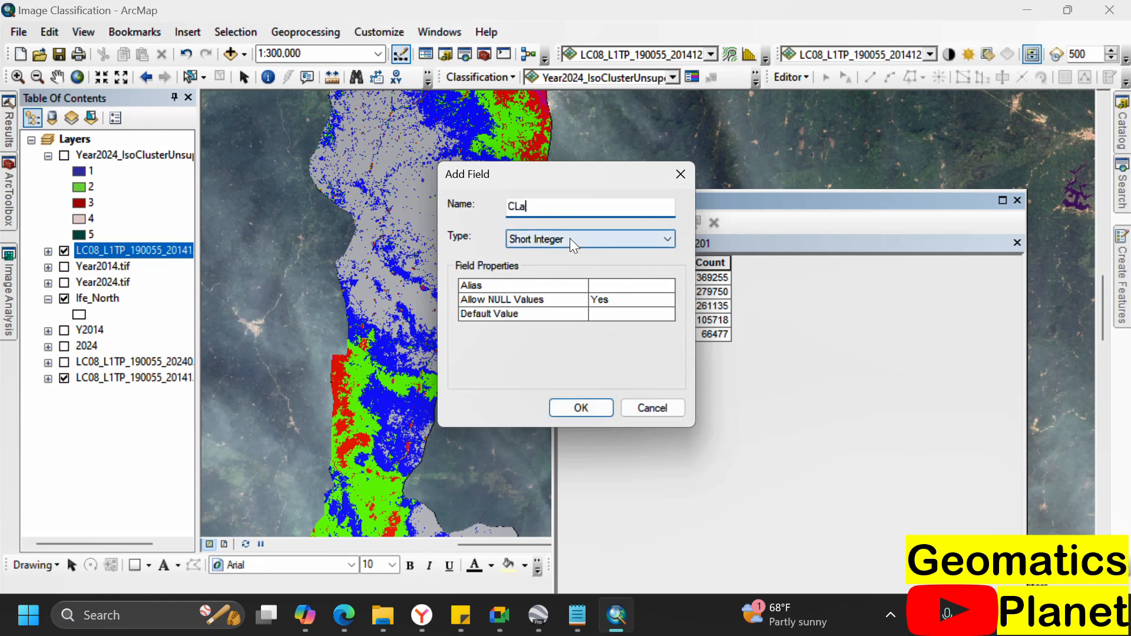
pyautogui.press('BackSpace')
pyautogui.press('BackSpace')
pyautogui.write('lasss')
pyautogui.press('BackSpace')
pyautogui.click(602, 243)
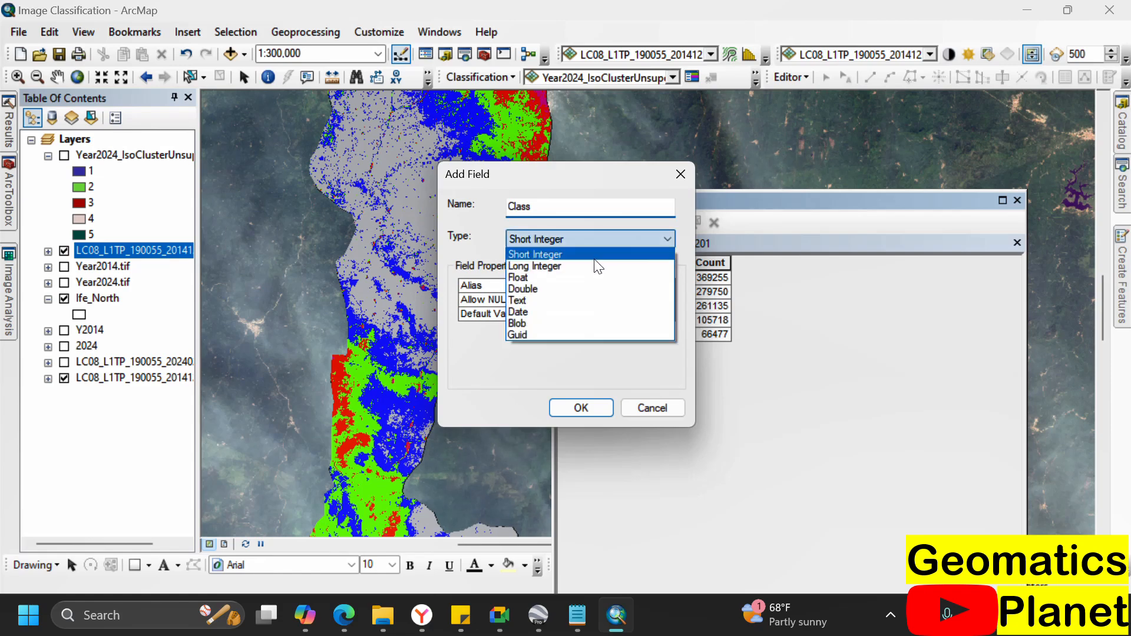
pyautogui.click(564, 299)
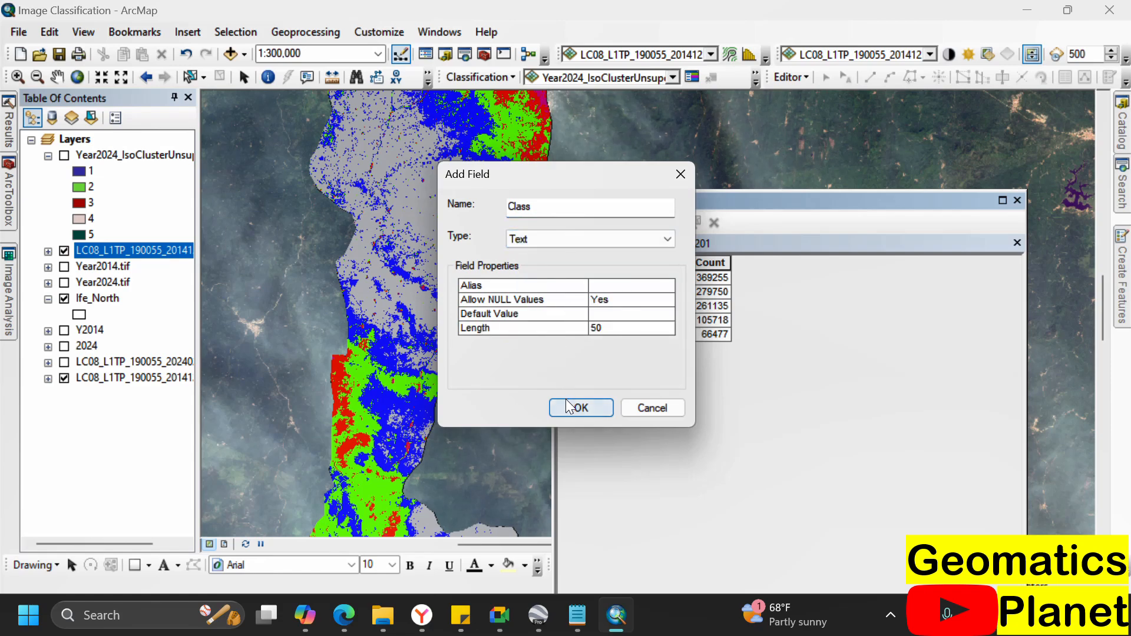
pyautogui.click(568, 408)
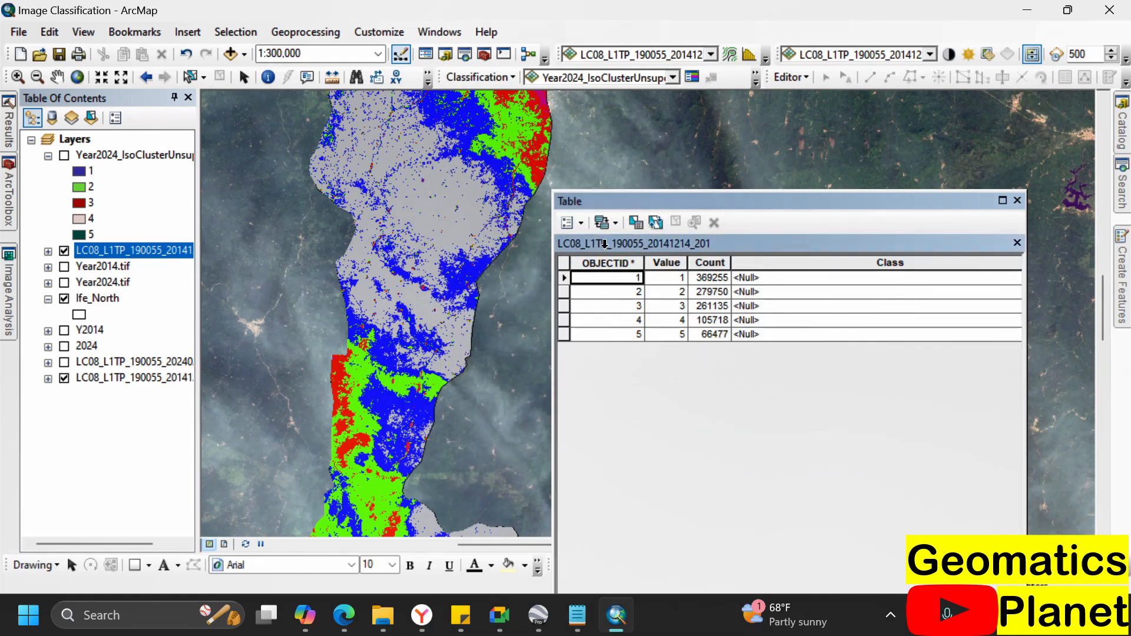
# - Swipe the 2014 classification against the 2014 Landsat image across central and northern Ife North to compare the classes
pyautogui.scroll(-5, 446, 218)
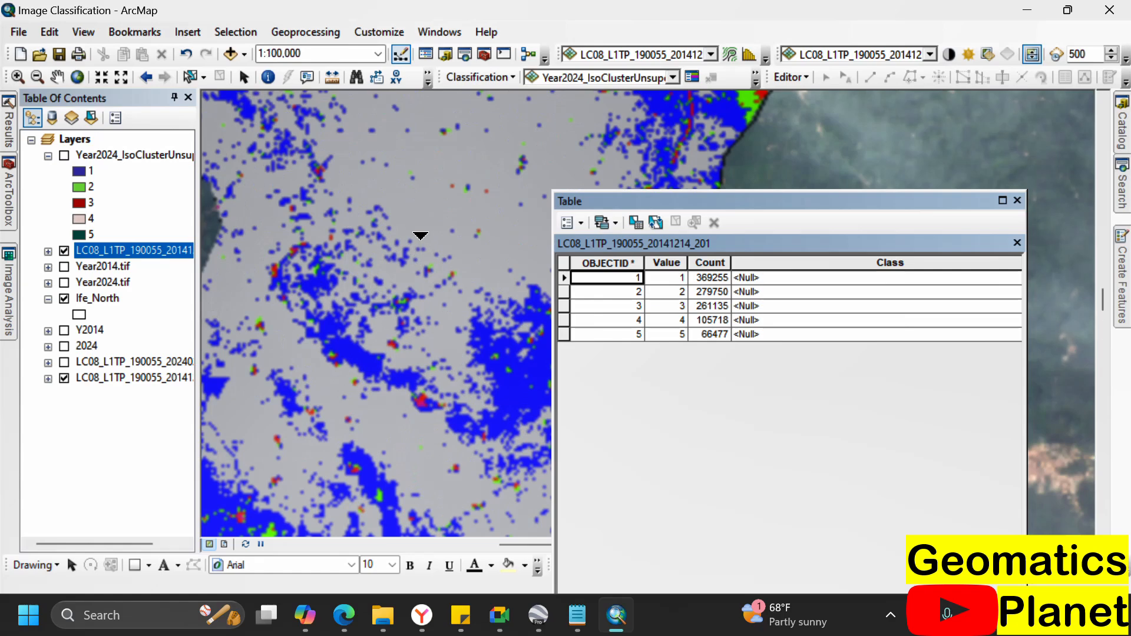
pyautogui.moveTo(412, 176); pyautogui.dragTo(496, 341)
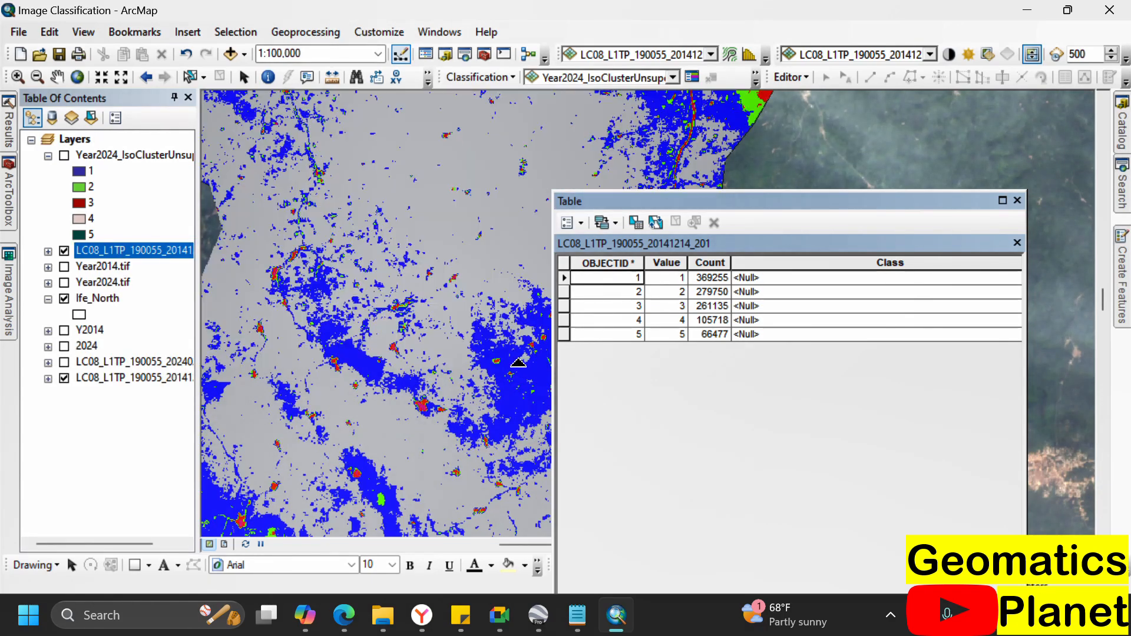
pyautogui.scroll(3, 471, 375)
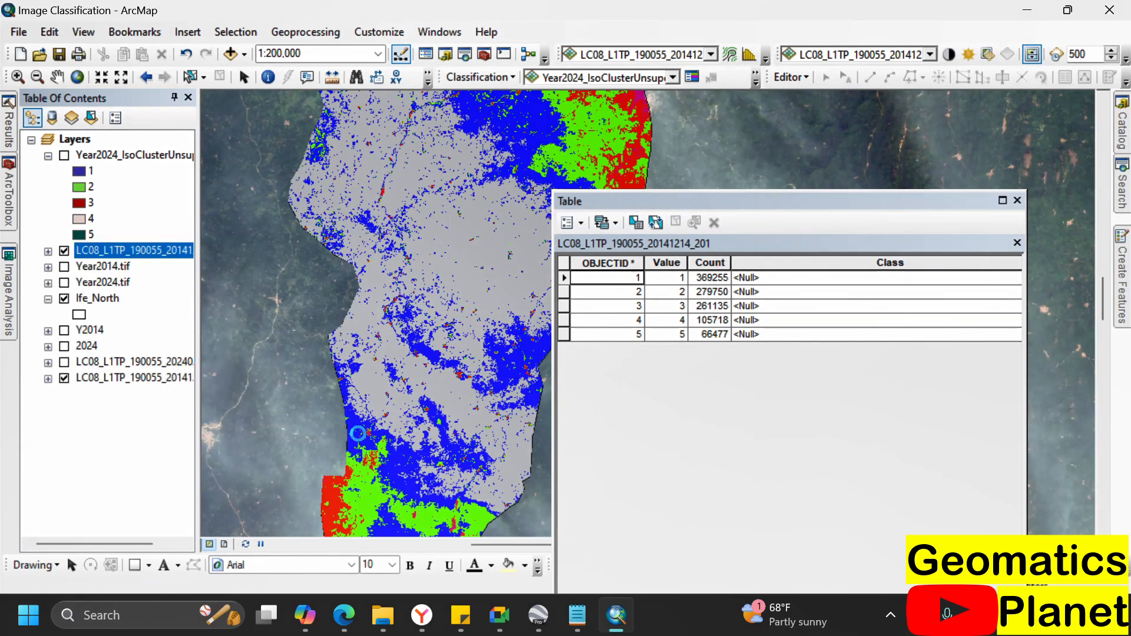
pyautogui.moveTo(366, 434); pyautogui.dragTo(419, 222)
pyautogui.moveTo(431, 383); pyautogui.dragTo(419, 435)
pyautogui.scroll(2, 407, 426)
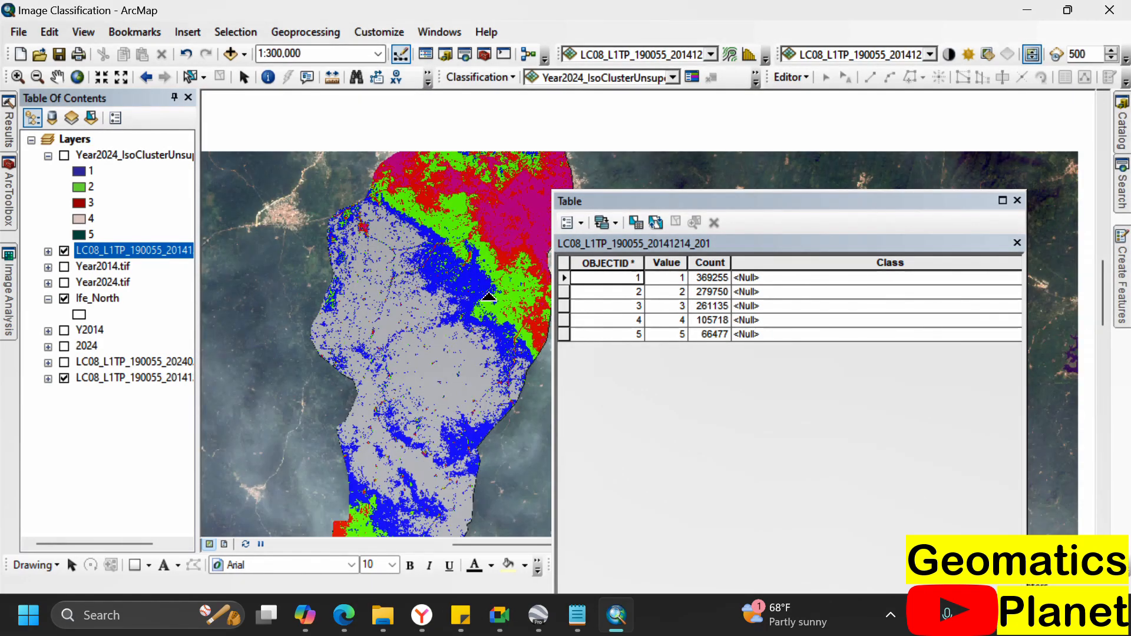
pyautogui.scroll(-1, 489, 298)
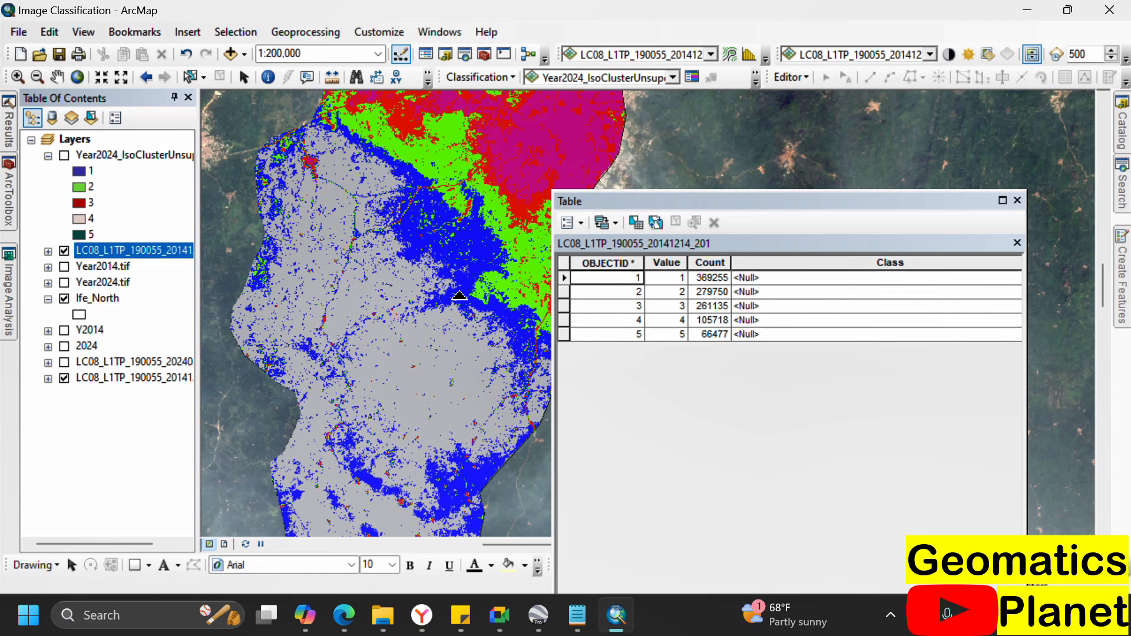
pyautogui.scroll(1, 452, 188)
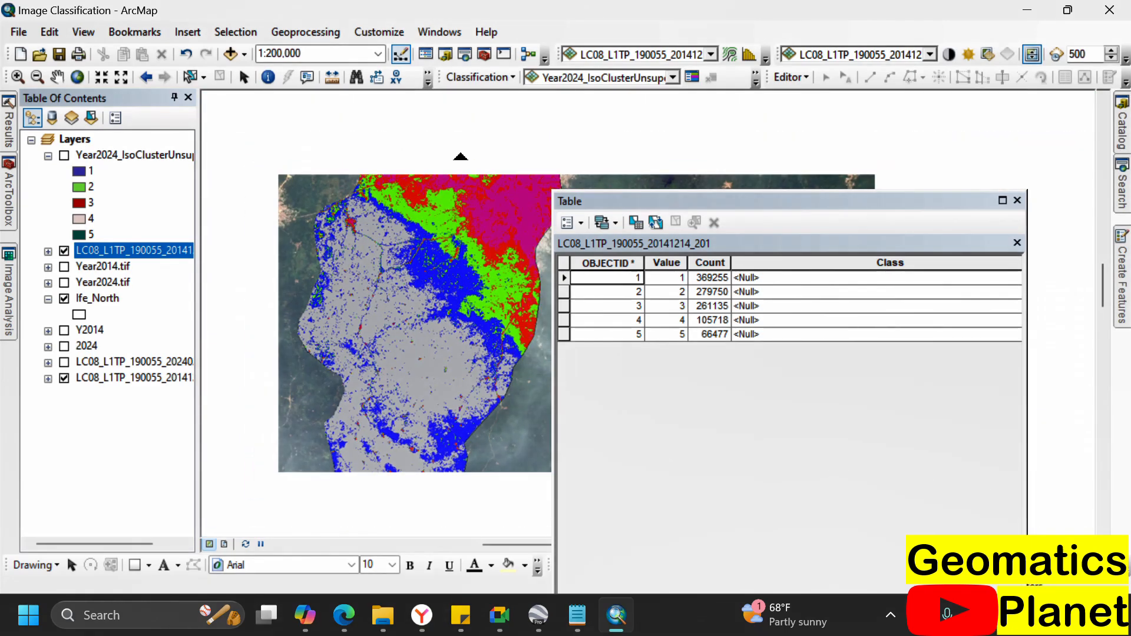
pyautogui.scroll(-2, 478, 133)
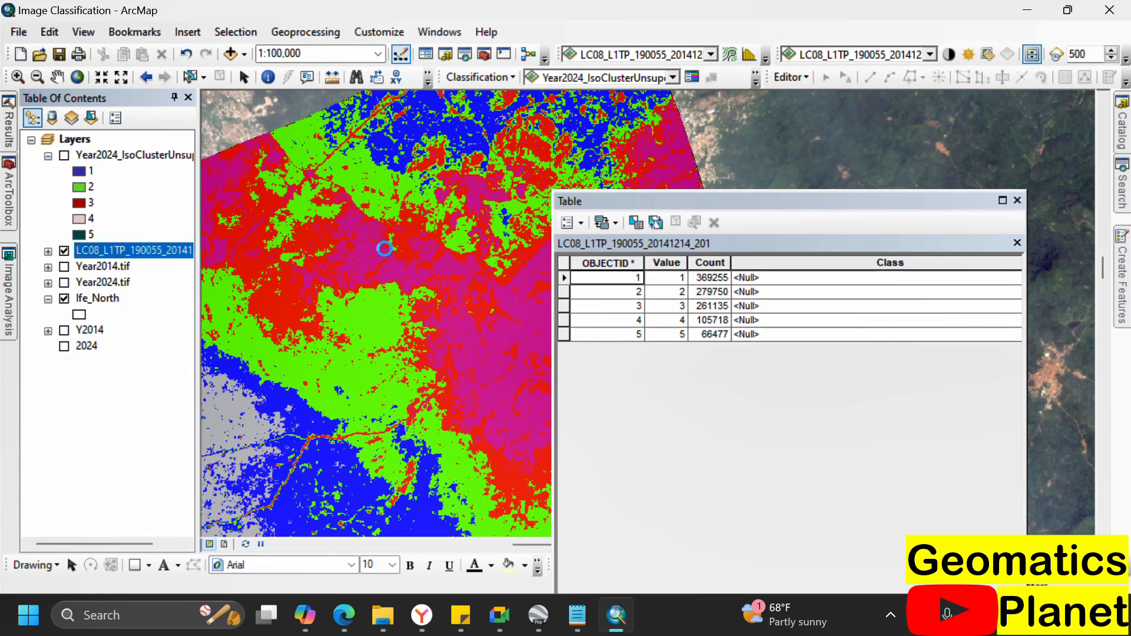
pyautogui.moveTo(379, 245); pyautogui.dragTo(395, 319)
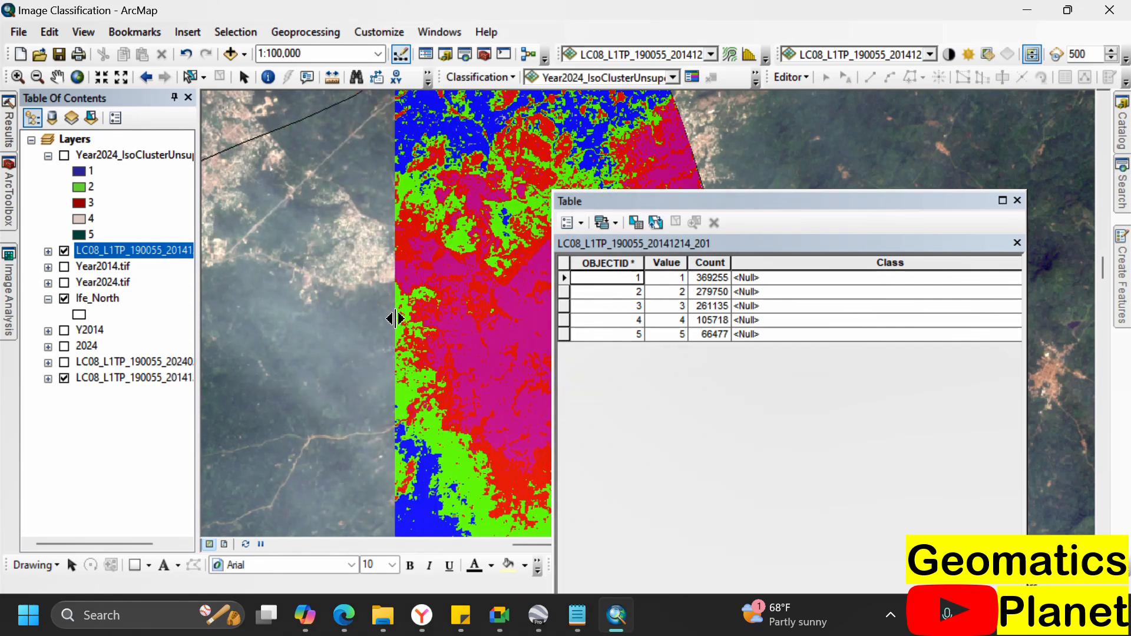
pyautogui.moveTo(394, 319); pyautogui.dragTo(394, 319)
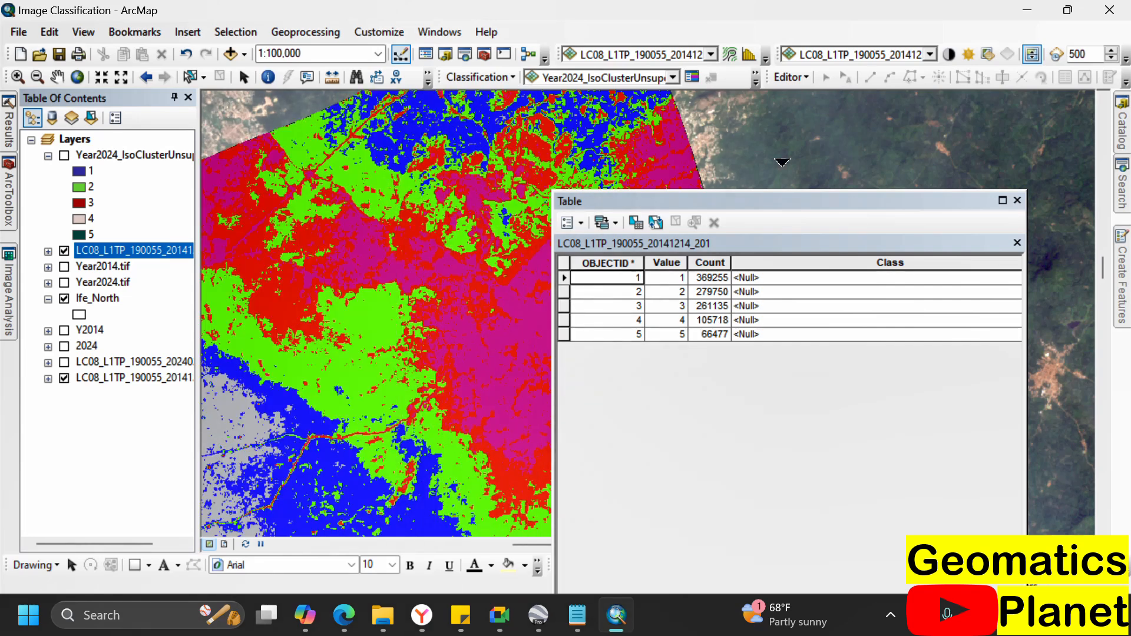
pyautogui.rightClick(704, 23)
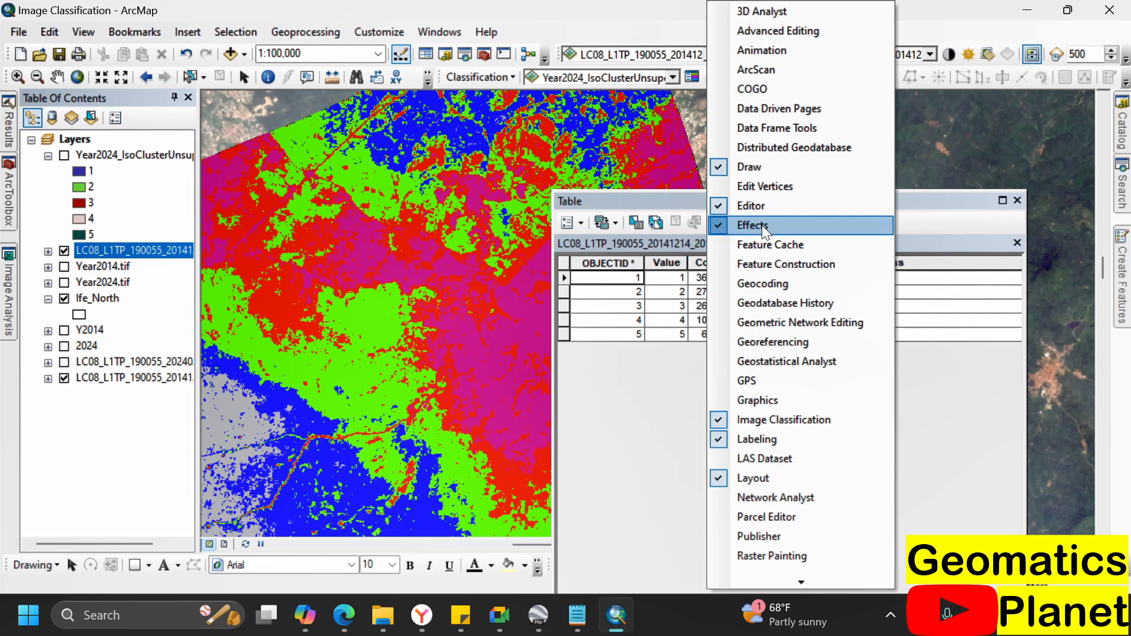
pyautogui.click(588, 31)
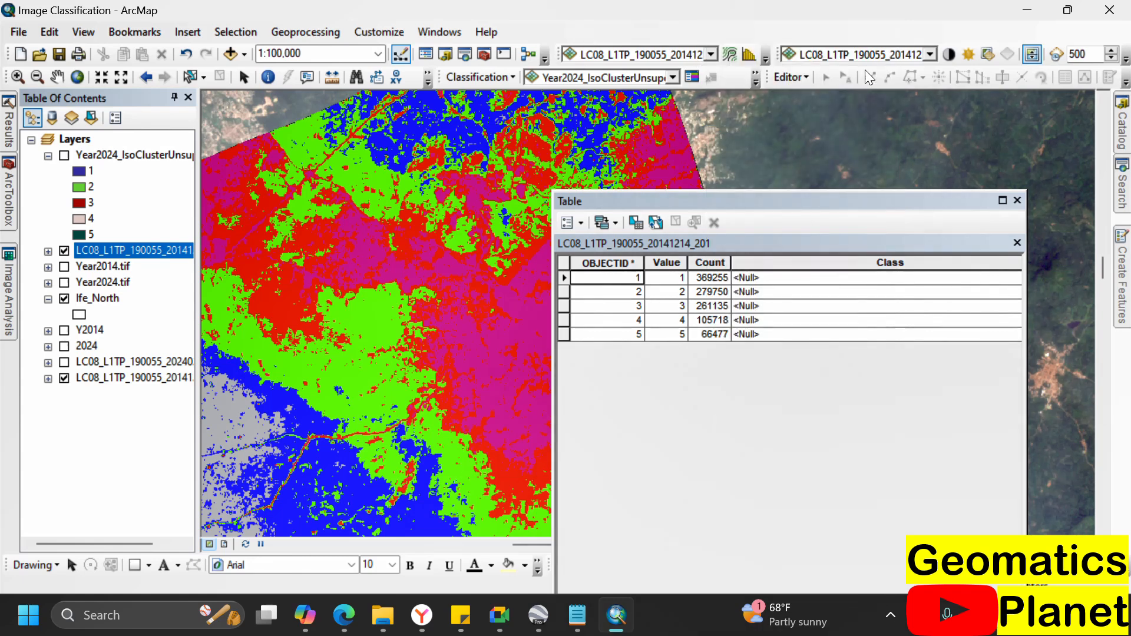
pyautogui.click(931, 54)
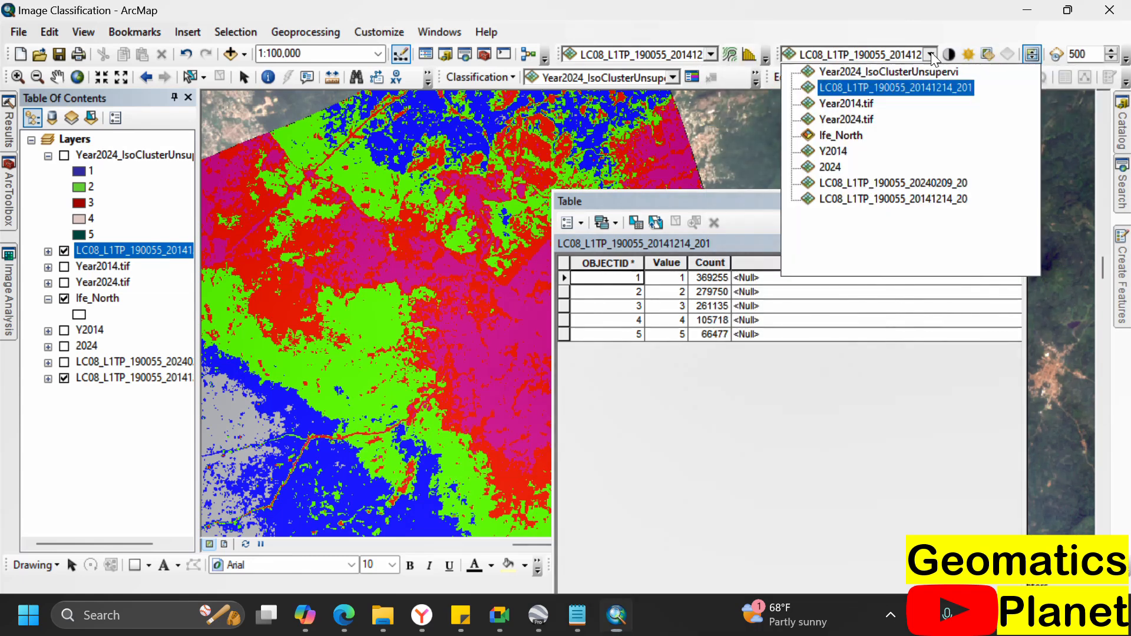
pyautogui.click(904, 86)
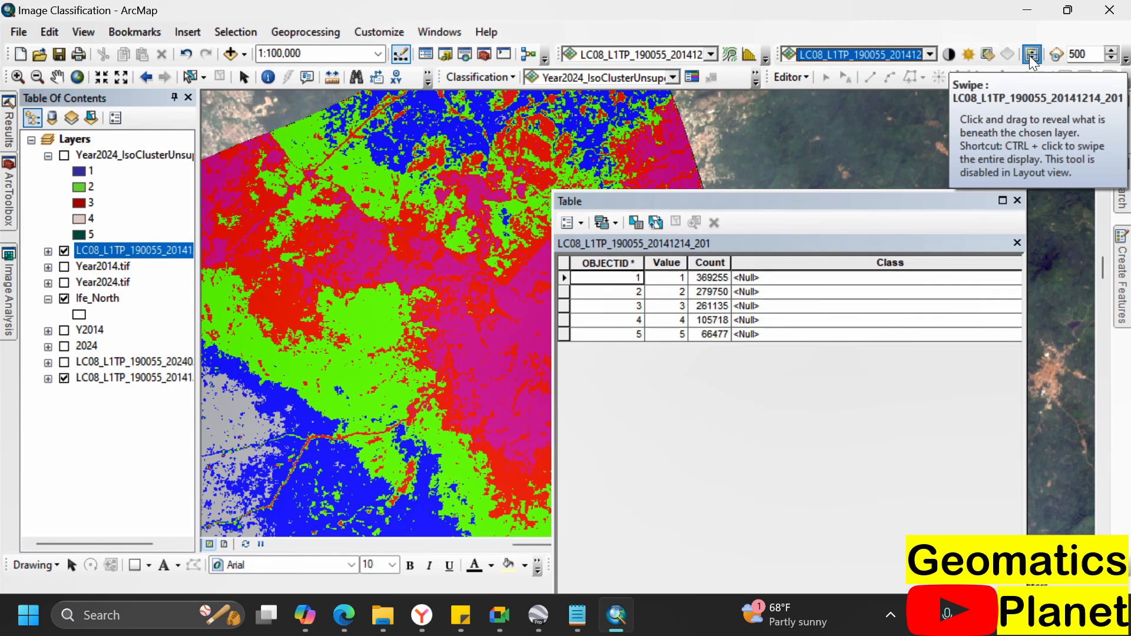
# - Start an edit session on the LC08_L1TP_190055_20141214_201 classification and select its Value 5 row
pyautogui.rightClick(153, 250)
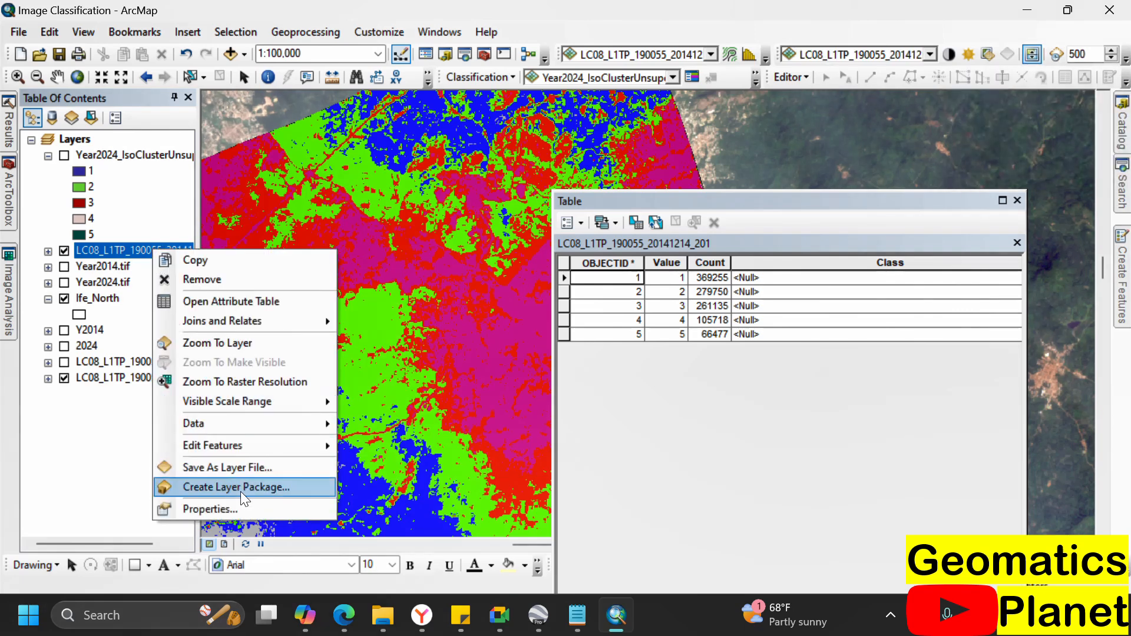
pyautogui.moveTo(307, 445)
pyautogui.click(407, 445)
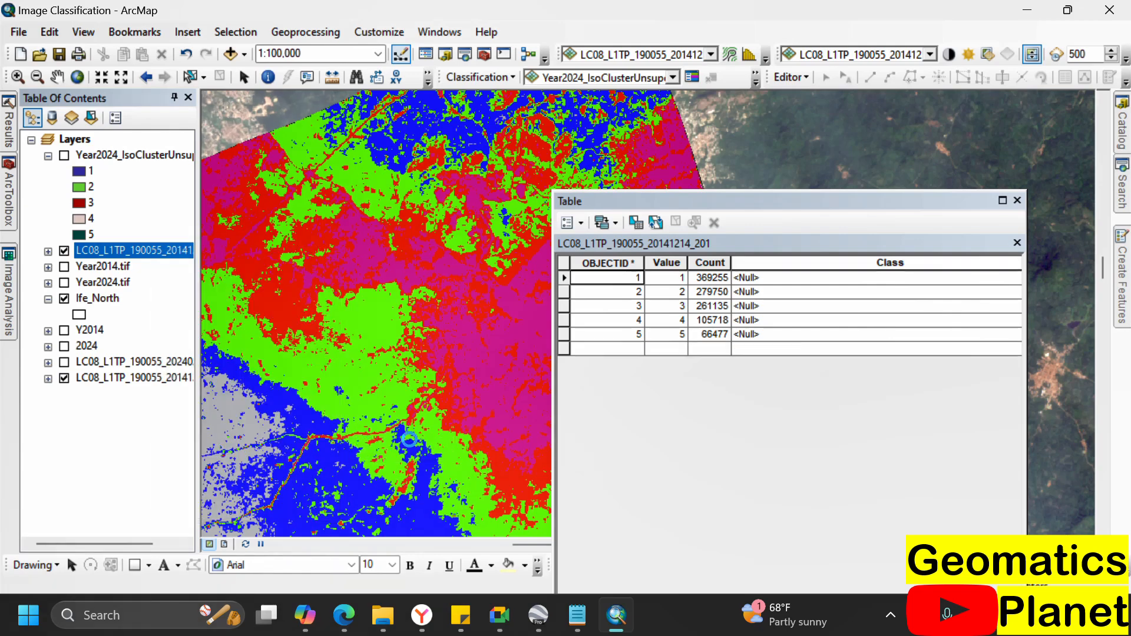
pyautogui.click(654, 493)
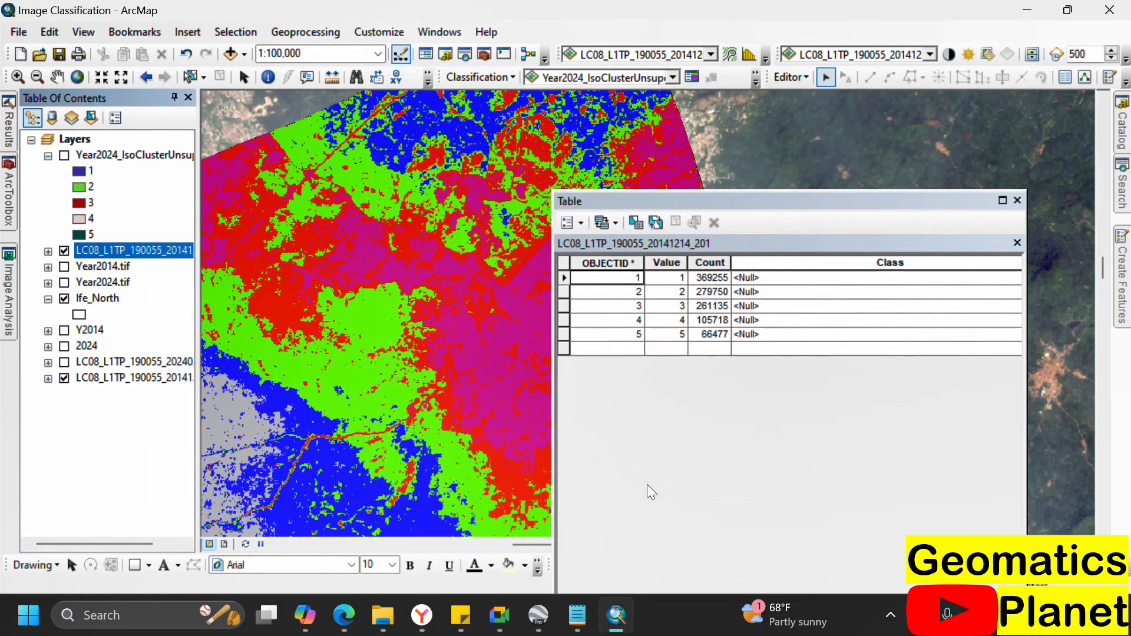
pyautogui.click(565, 337)
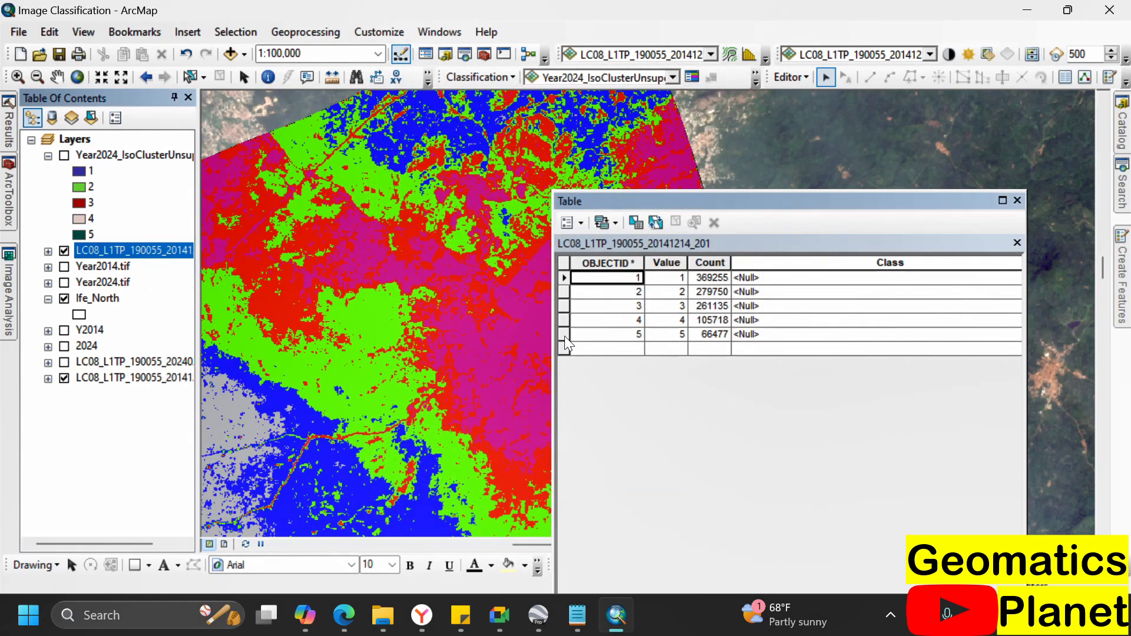
# - Enter Built Up Area as the Class of the Value 5 row in the 2014 classification
pyautogui.click(565, 337)
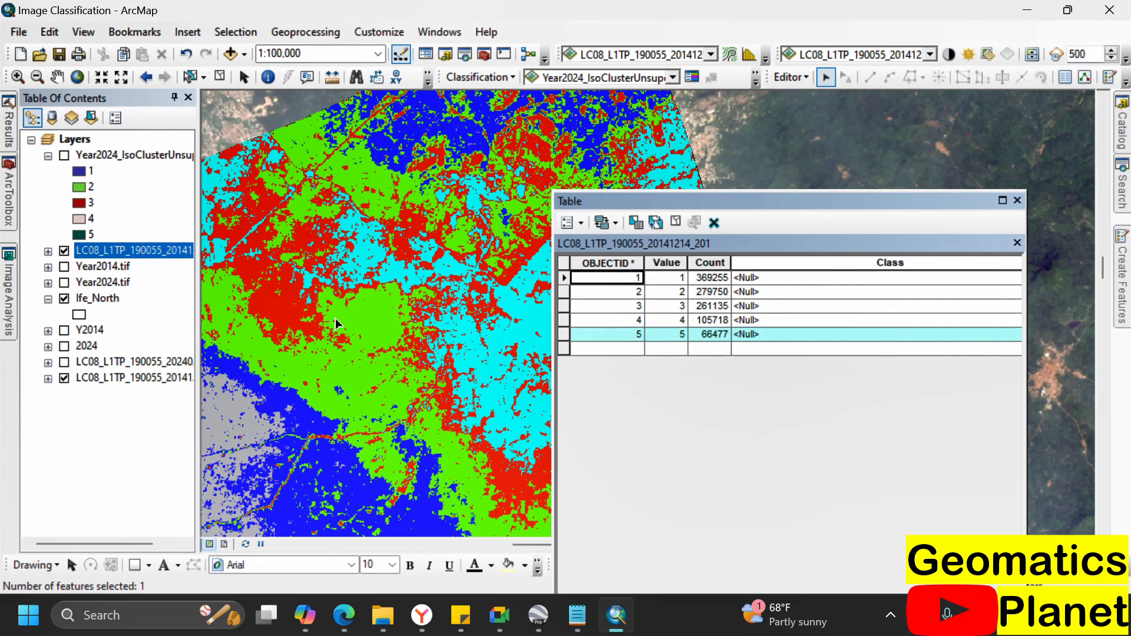
pyautogui.scroll(1, 336, 323)
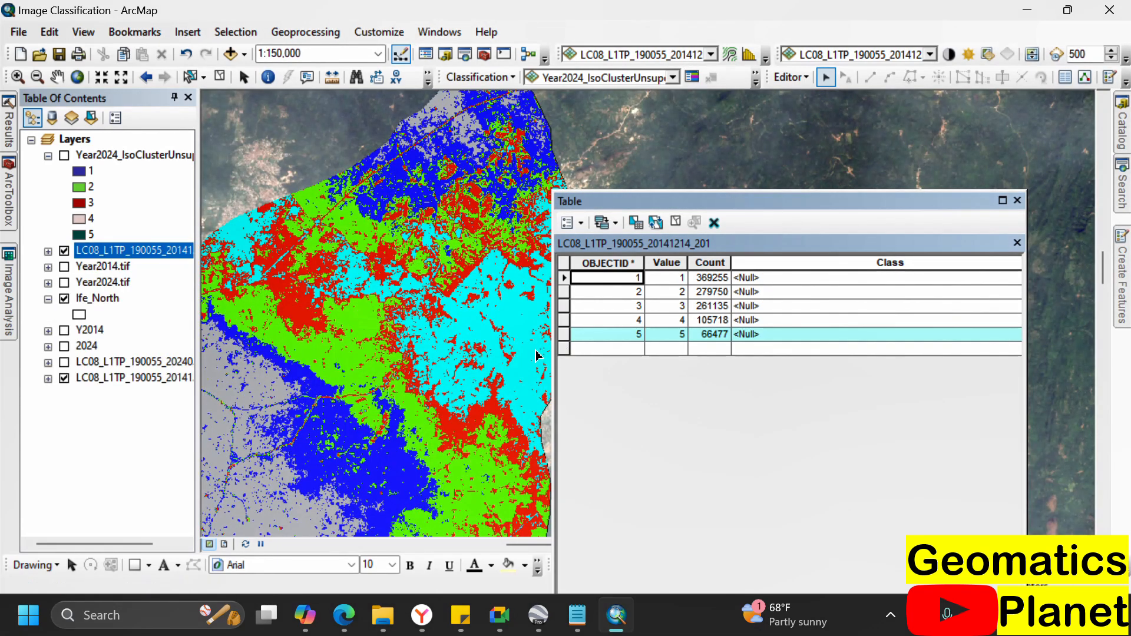
pyautogui.click(770, 337)
pyautogui.click(770, 336)
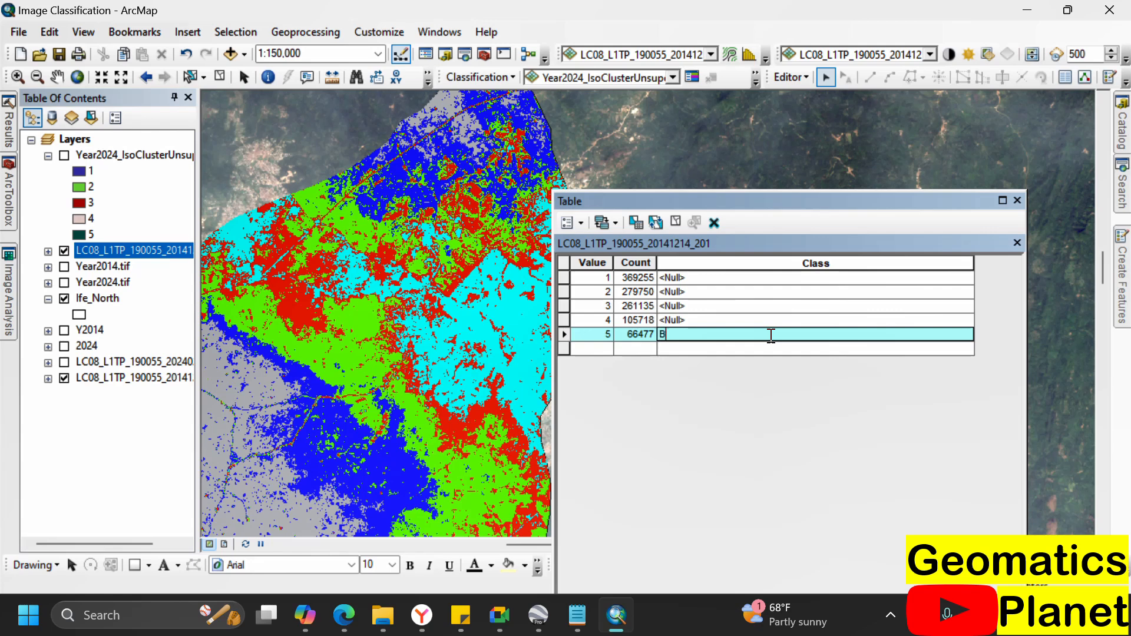
pyautogui.write('Built Up Area')
pyautogui.click(462, 190)
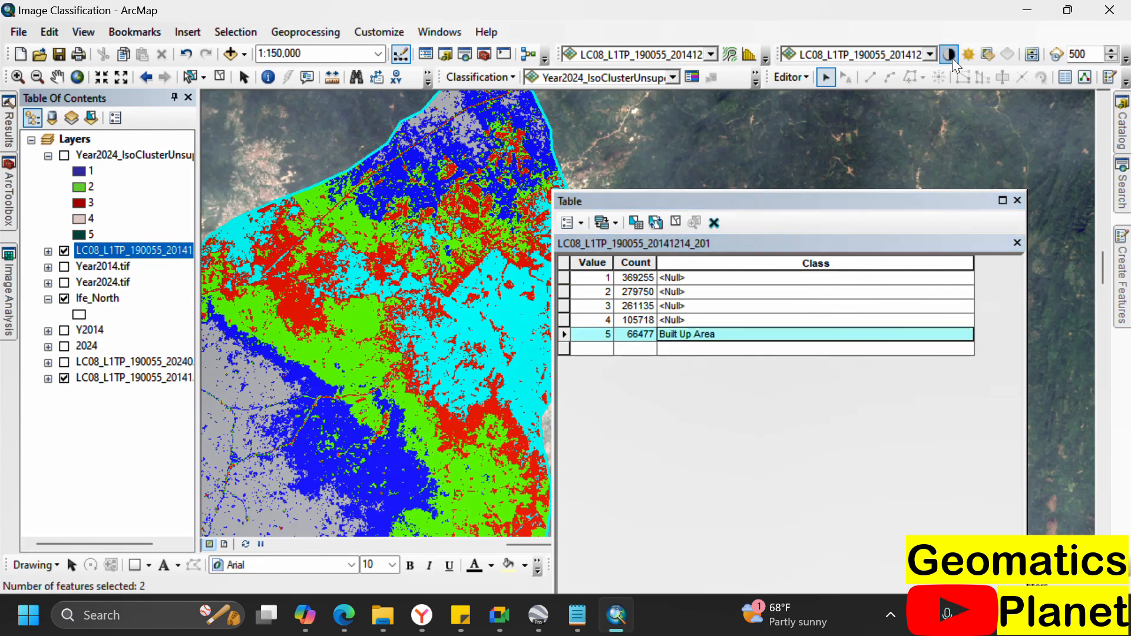
# - Swipe the 2014 classification against the Landsat image and enter Wetland as the Class of the Value 4 row
pyautogui.click(1033, 56)
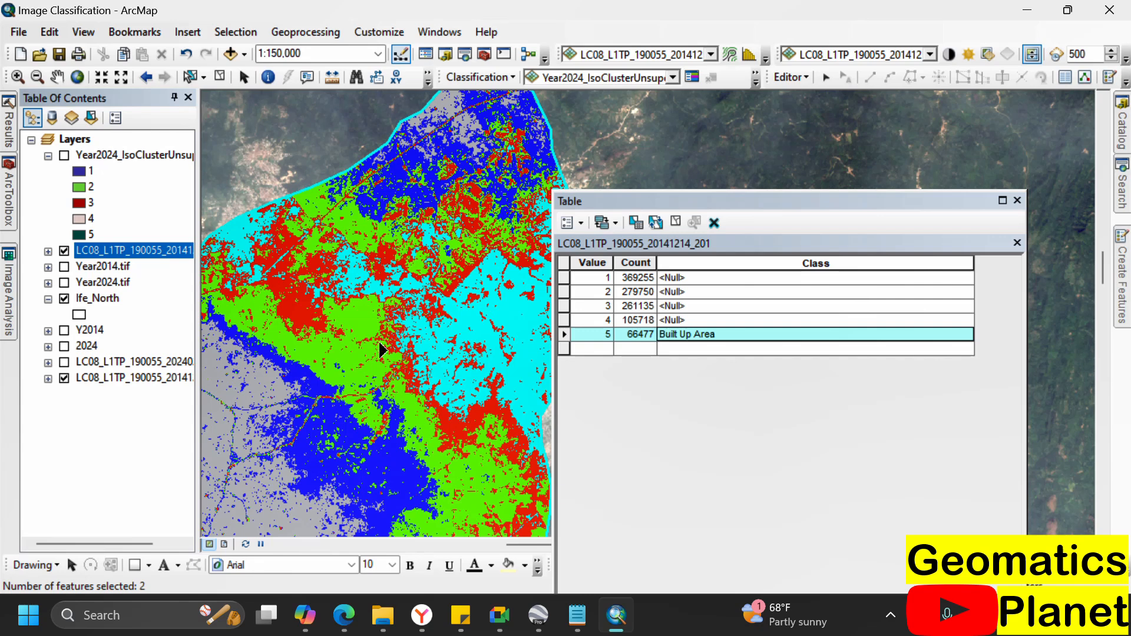
pyautogui.moveTo(328, 377); pyautogui.dragTo(212, 389)
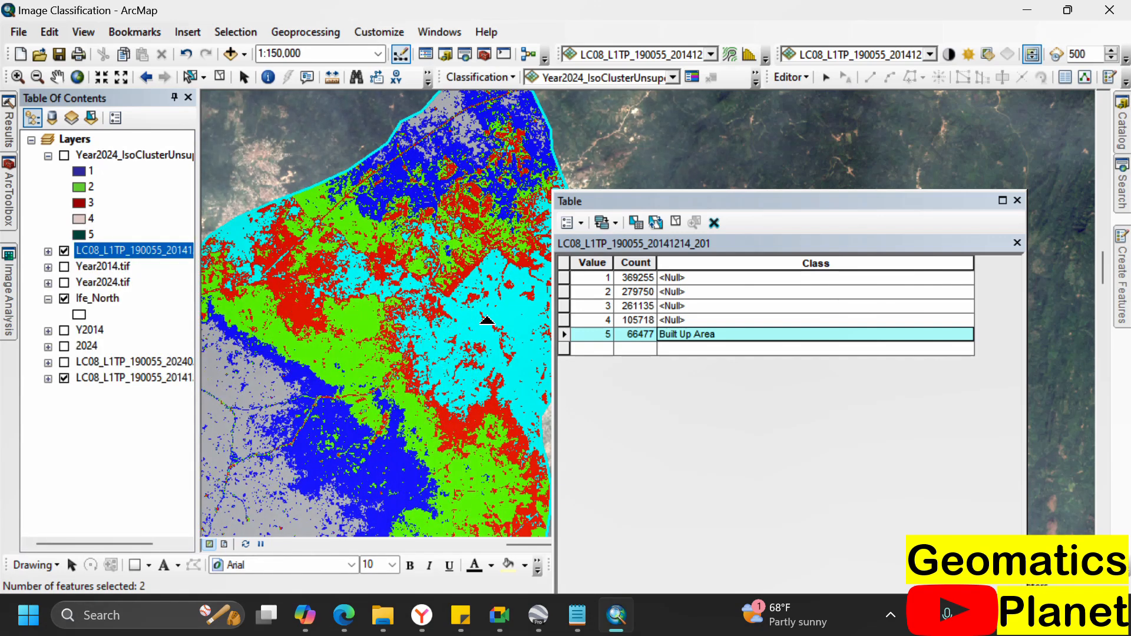
pyautogui.click(563, 320)
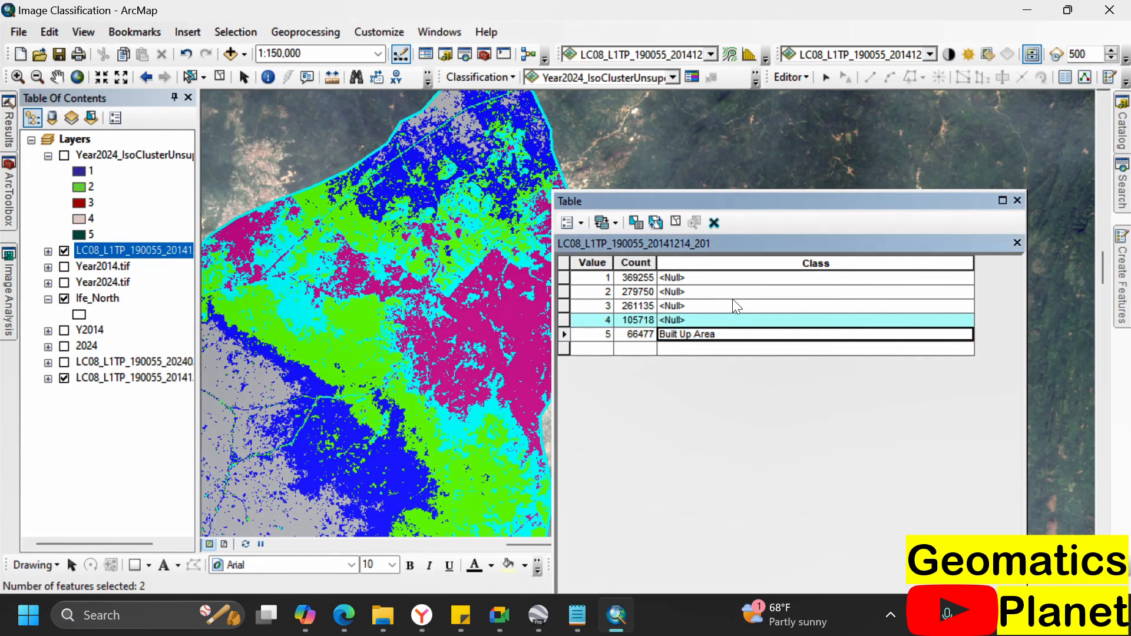
pyautogui.click(728, 320)
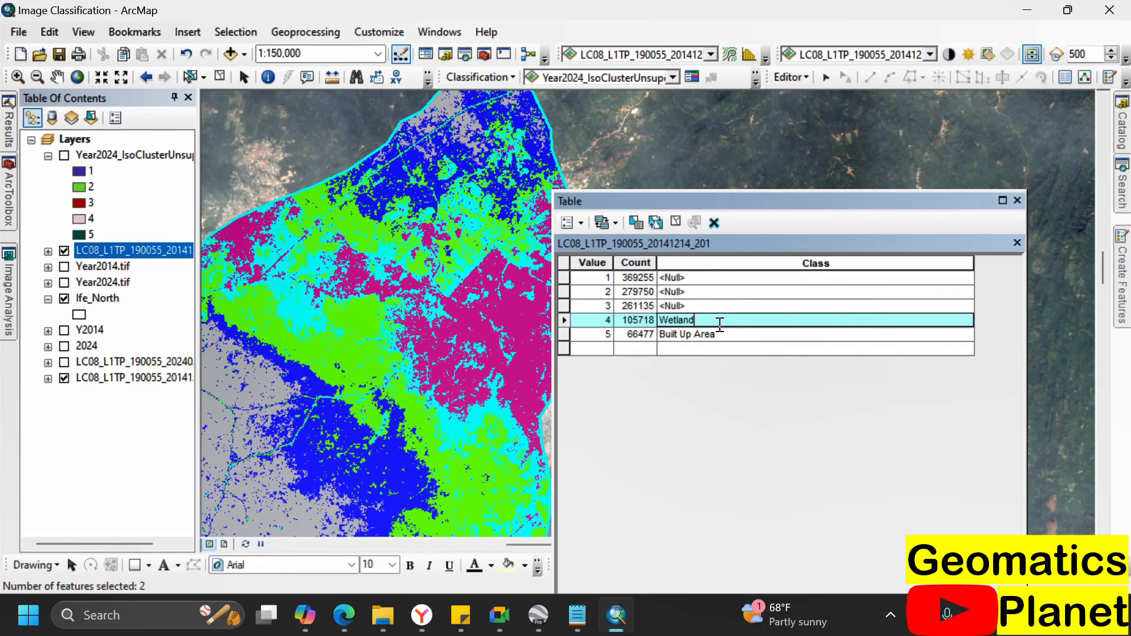
# - Highlight the Value 3 class of the 2014 classification on the map and open the Year2024_IsoClusterUnsupervi attribute table for reference
pyautogui.click(564, 306)
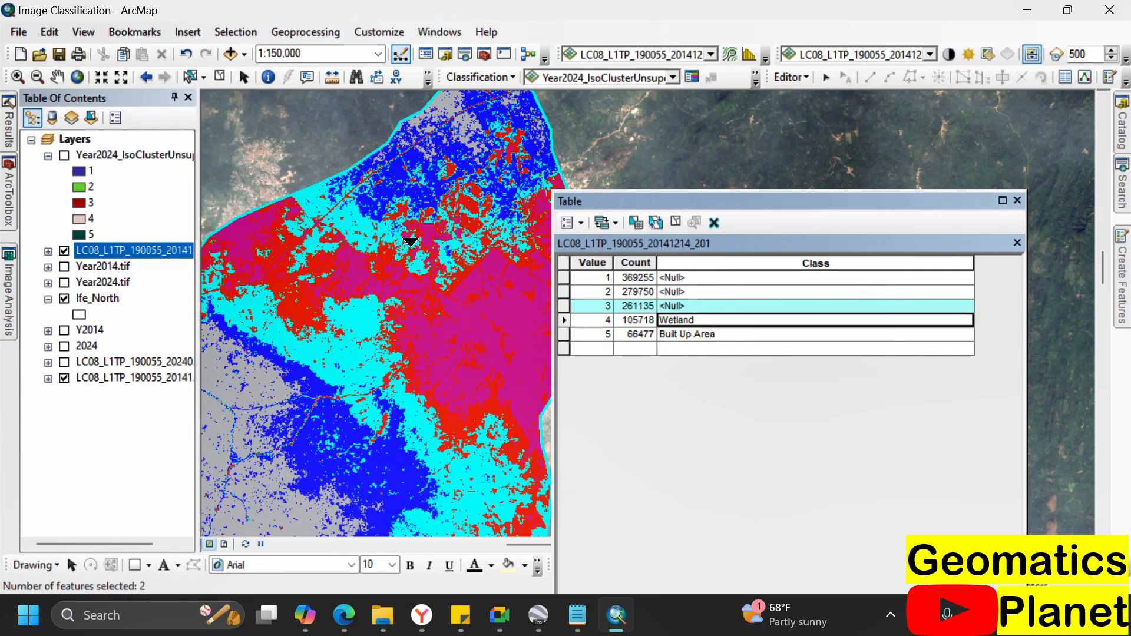
pyautogui.scroll(2, 538, 306)
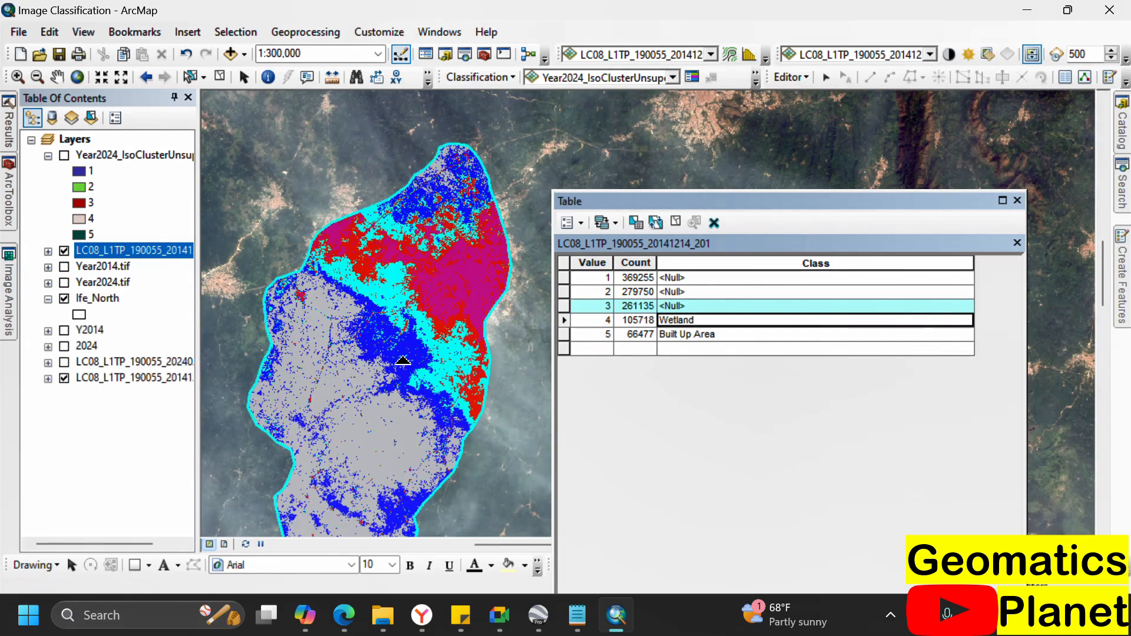
pyautogui.scroll(-3, 398, 361)
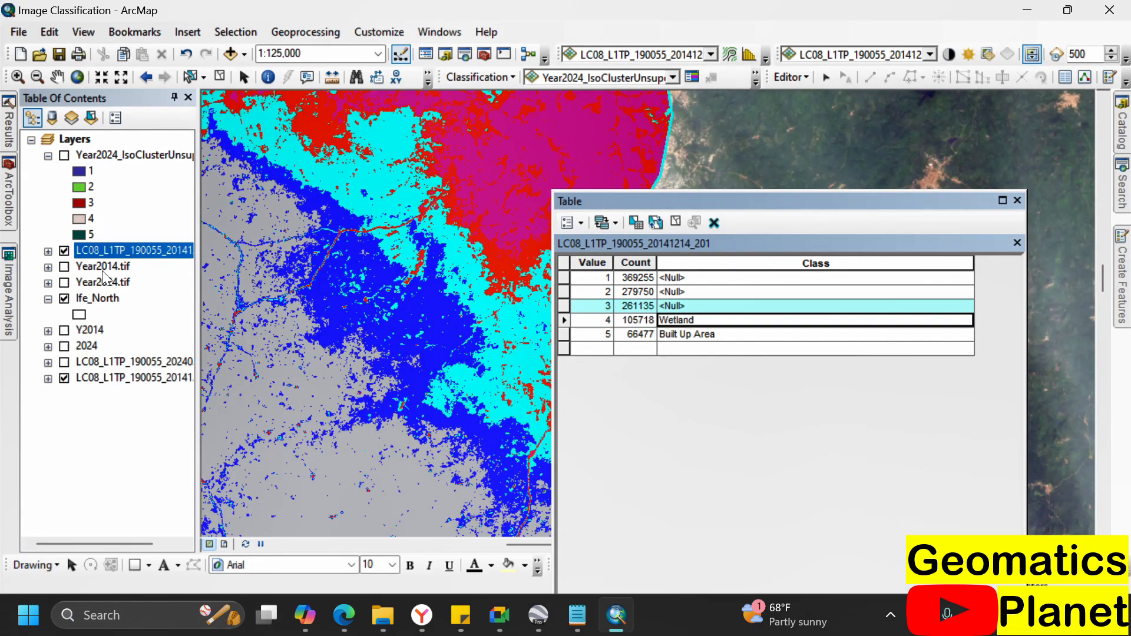
pyautogui.rightClick(106, 156)
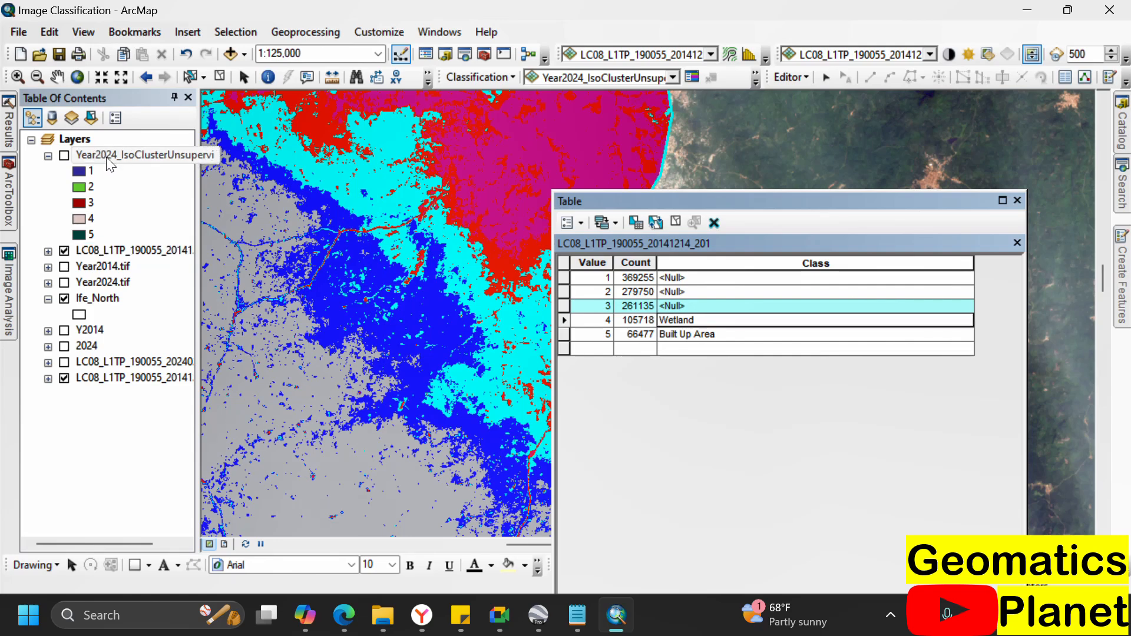
pyautogui.click(139, 210)
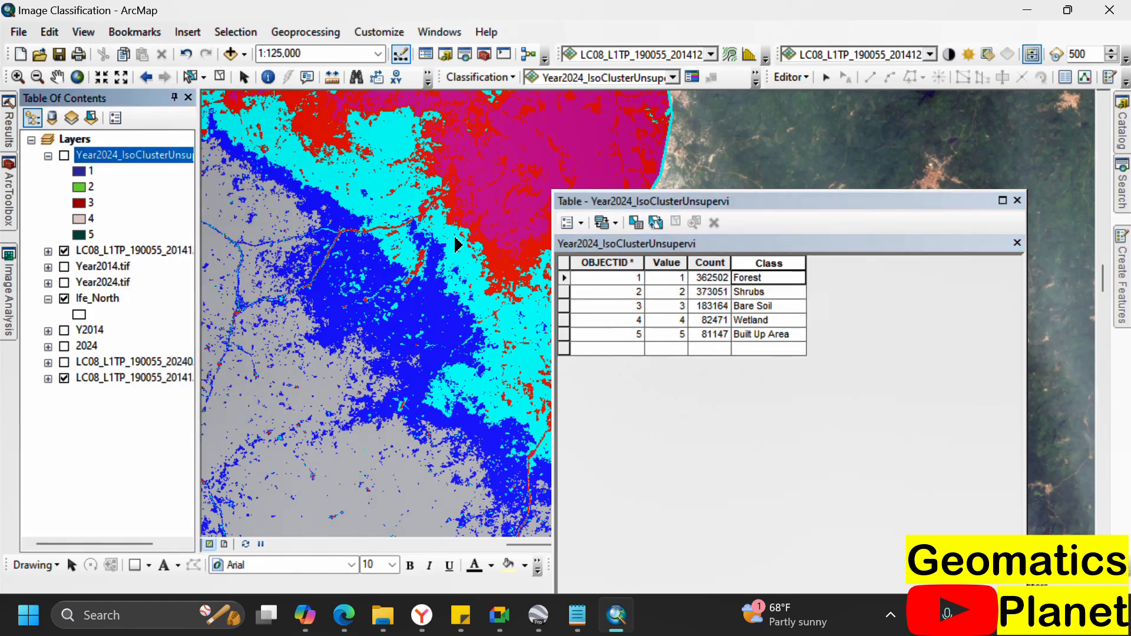
pyautogui.scroll(-2, 360, 245)
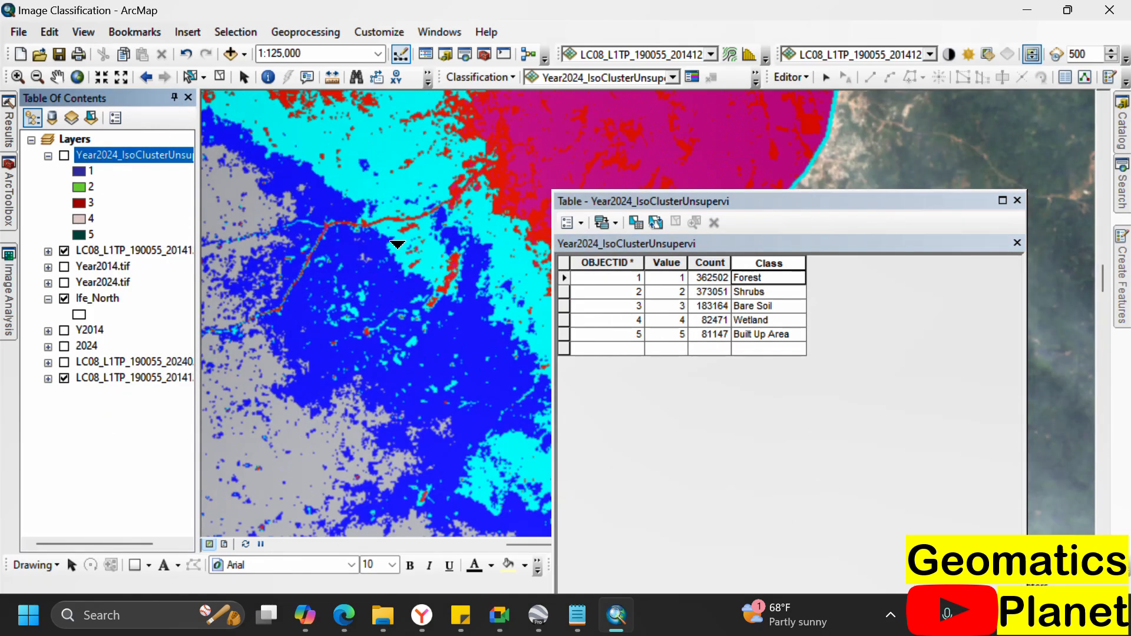
pyautogui.scroll(-2, 516, 262)
# - Copy the Bare Soil class name from the 2024 table into the Value 3 row of the 2014 classification
pyautogui.click(780, 306)
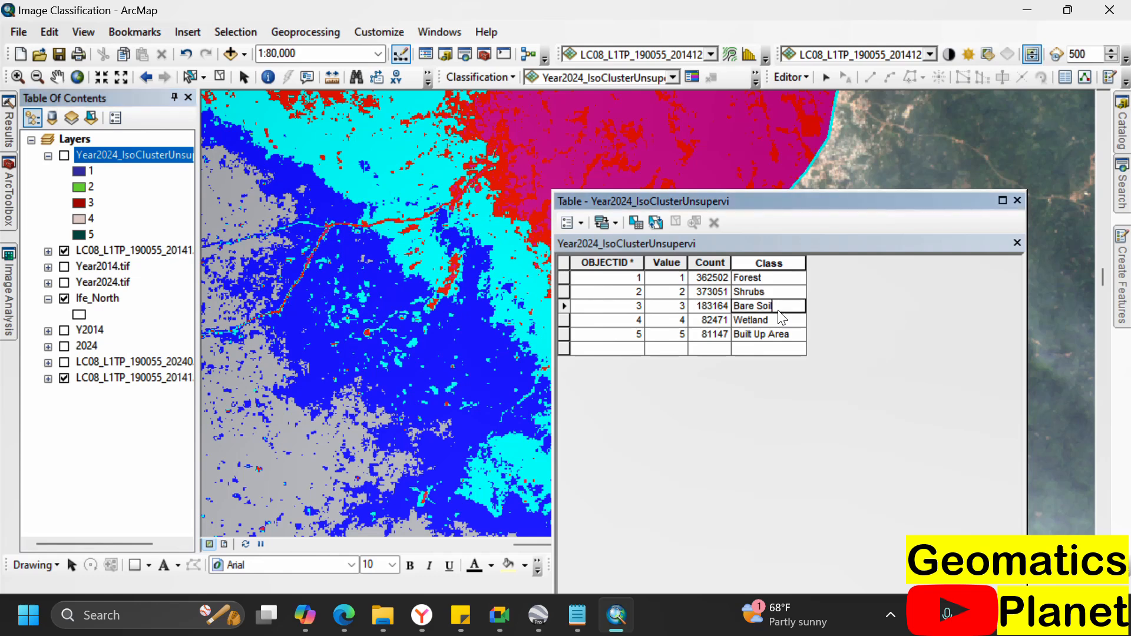
pyautogui.moveTo(779, 307); pyautogui.dragTo(724, 313)
pyautogui.hotkey('ctrl', 'c')
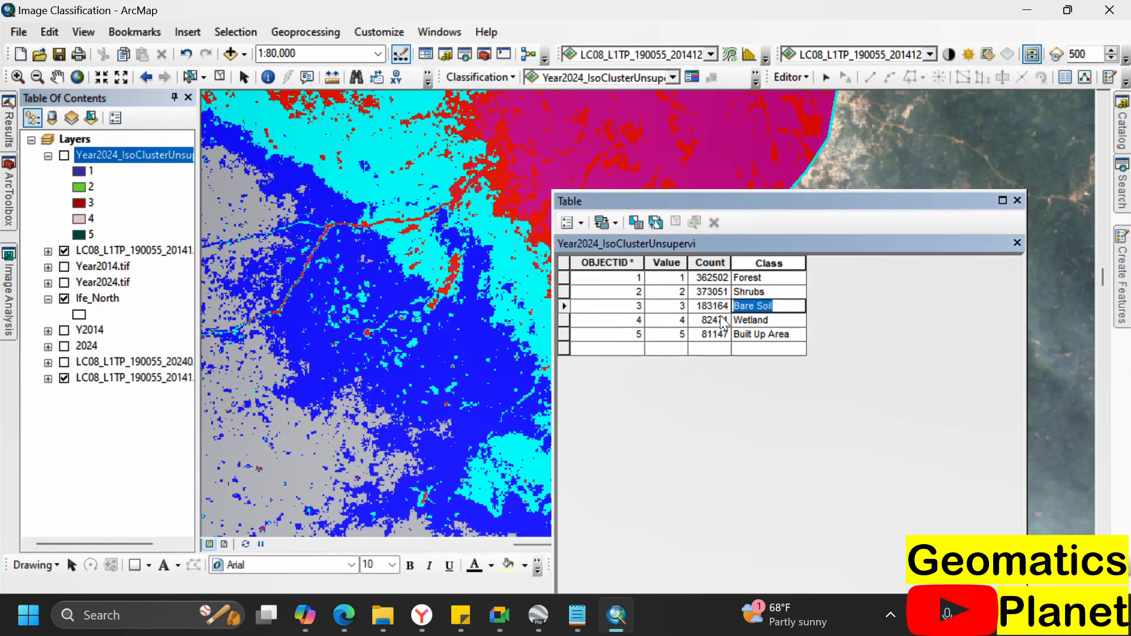
pyautogui.rightClick(118, 250)
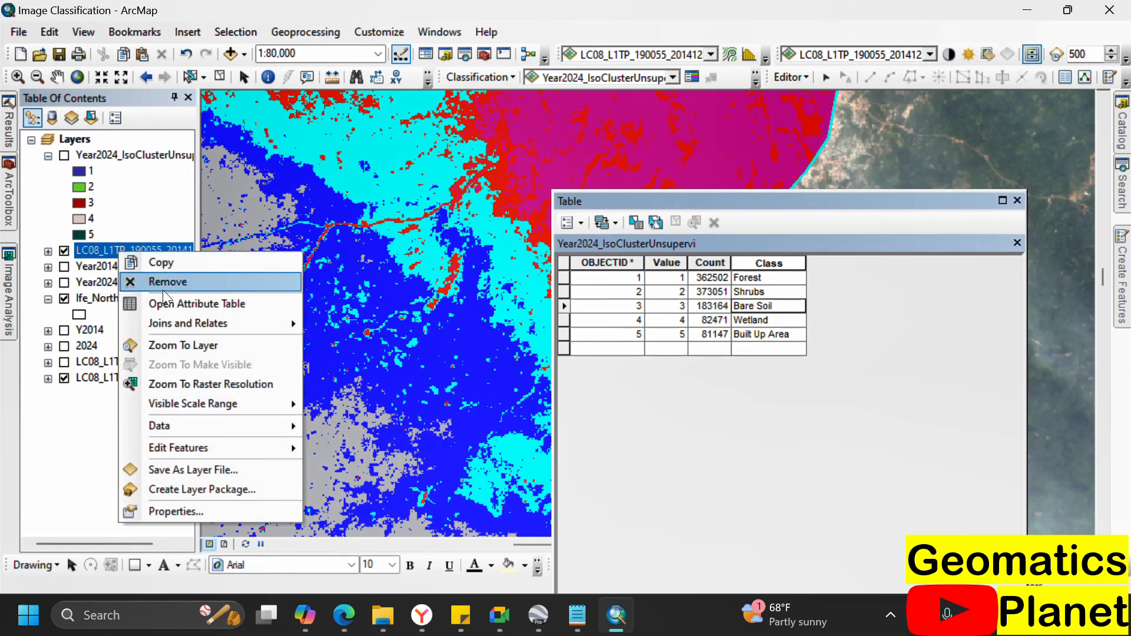
pyautogui.click(177, 303)
pyautogui.click(772, 319)
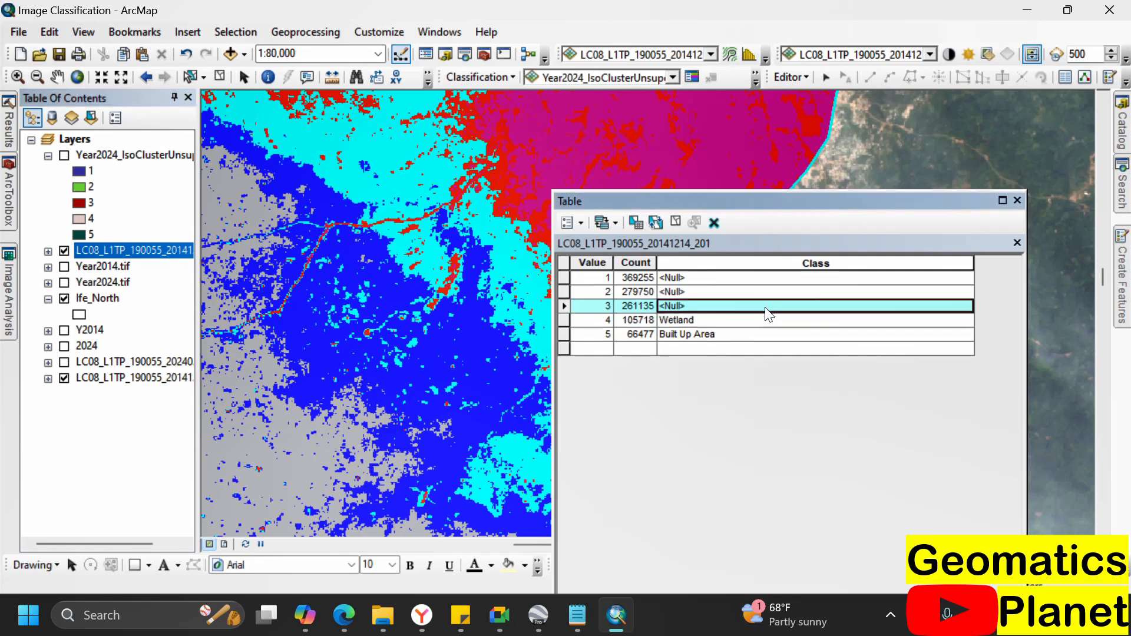
pyautogui.click(763, 305)
pyautogui.hotkey('ctrl', 'v')
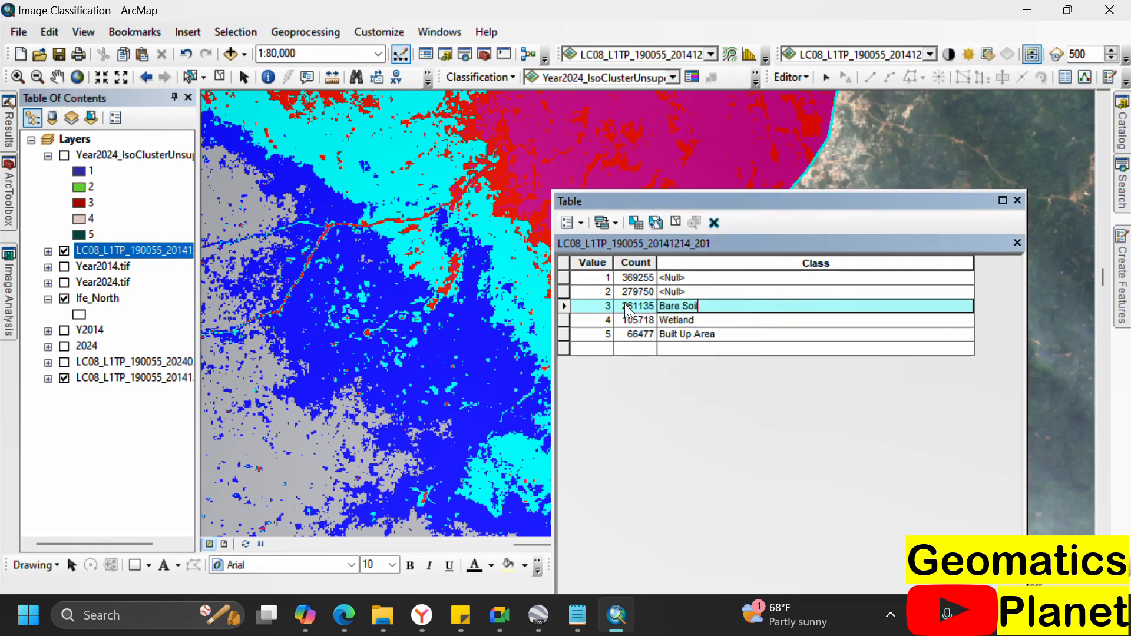
# - Highlight the Value 2 class of the 2014 classification across Ife North and reopen the 2024 classification's attribute table
pyautogui.click(564, 292)
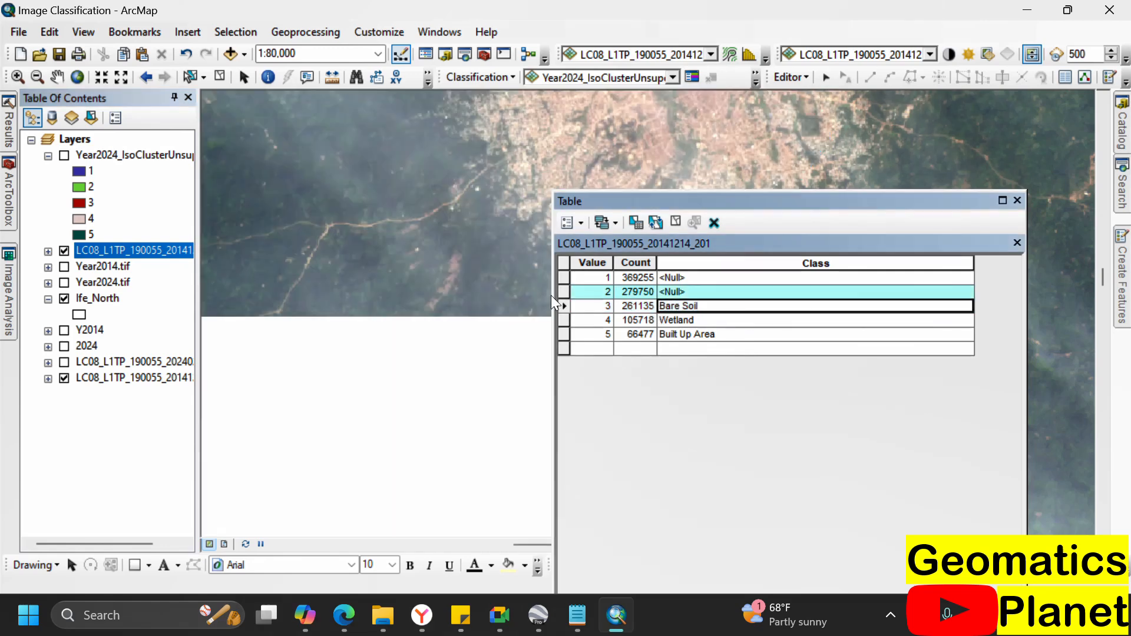
pyautogui.scroll(3, 475, 301)
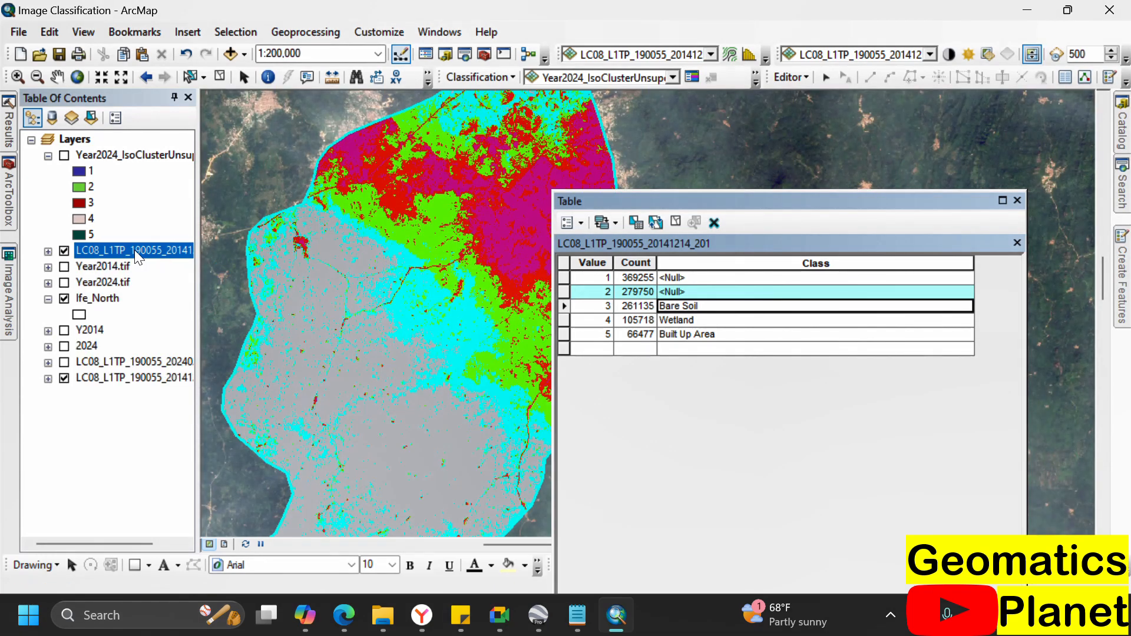
pyautogui.rightClick(134, 250)
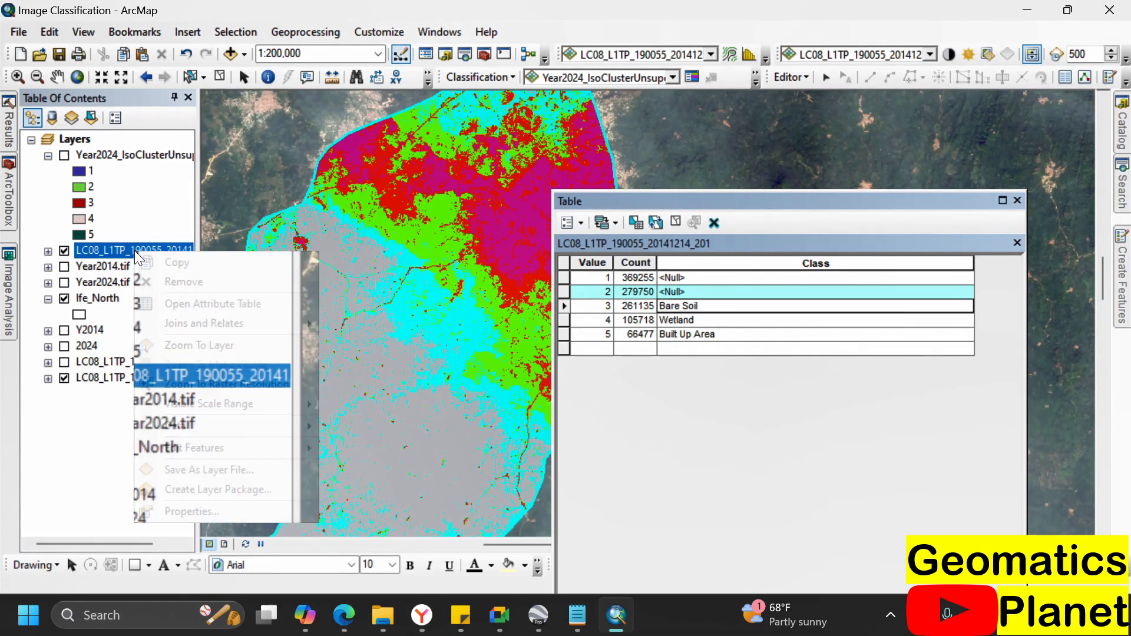
pyautogui.click(171, 302)
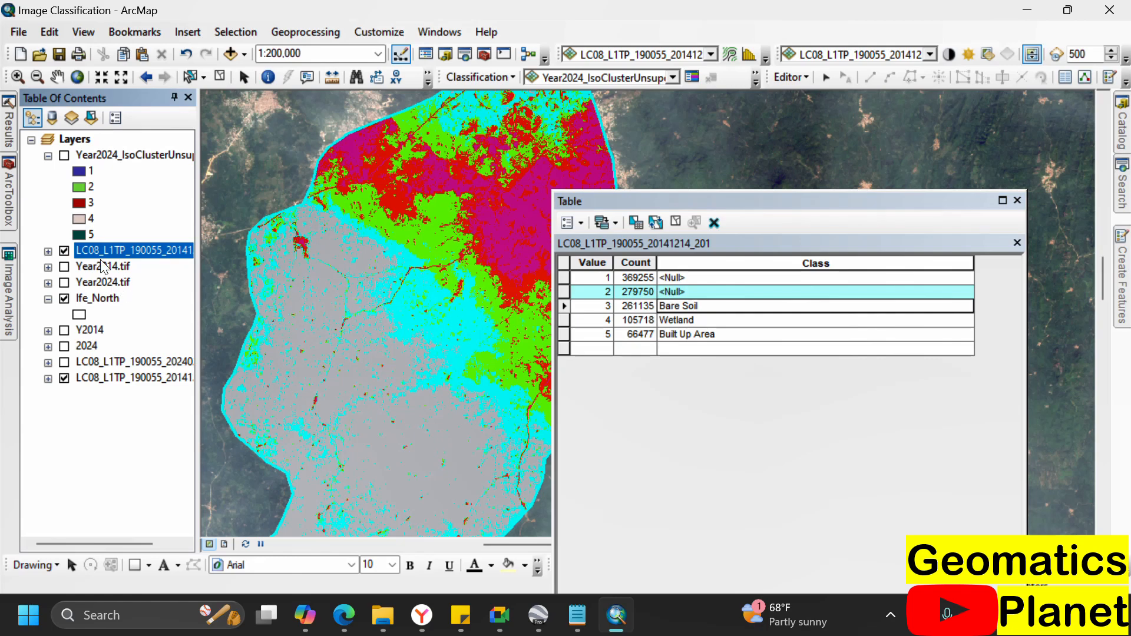
pyautogui.rightClick(141, 154)
pyautogui.click(174, 208)
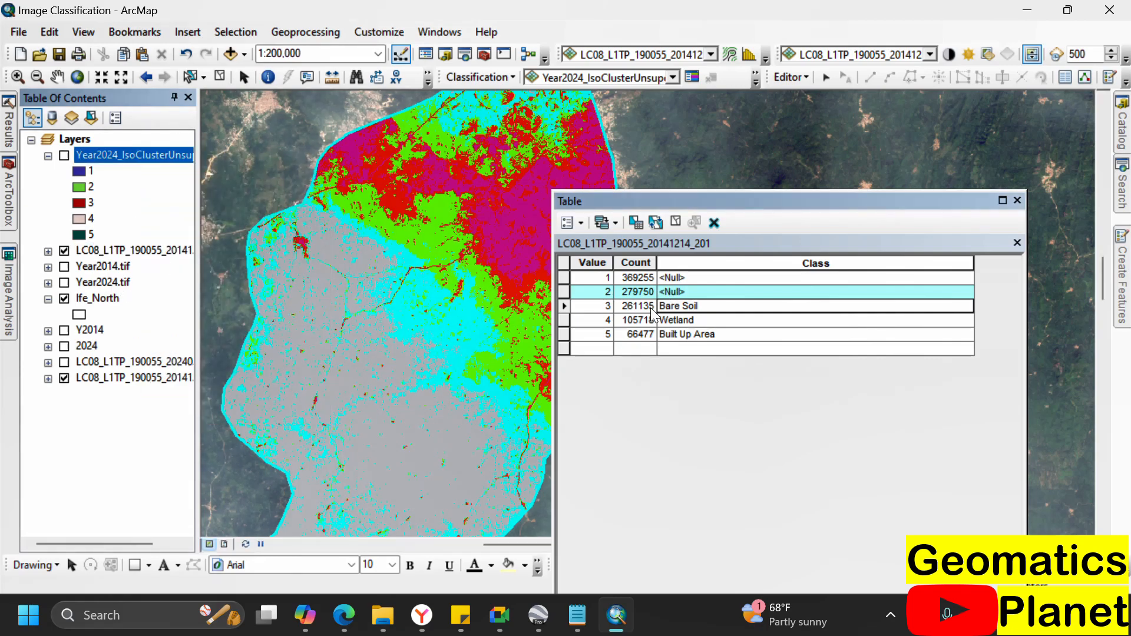
# - Copy the Shrubs class name from the 2024 table into the Value 2 row of the 2014 classification
pyautogui.click(772, 292)
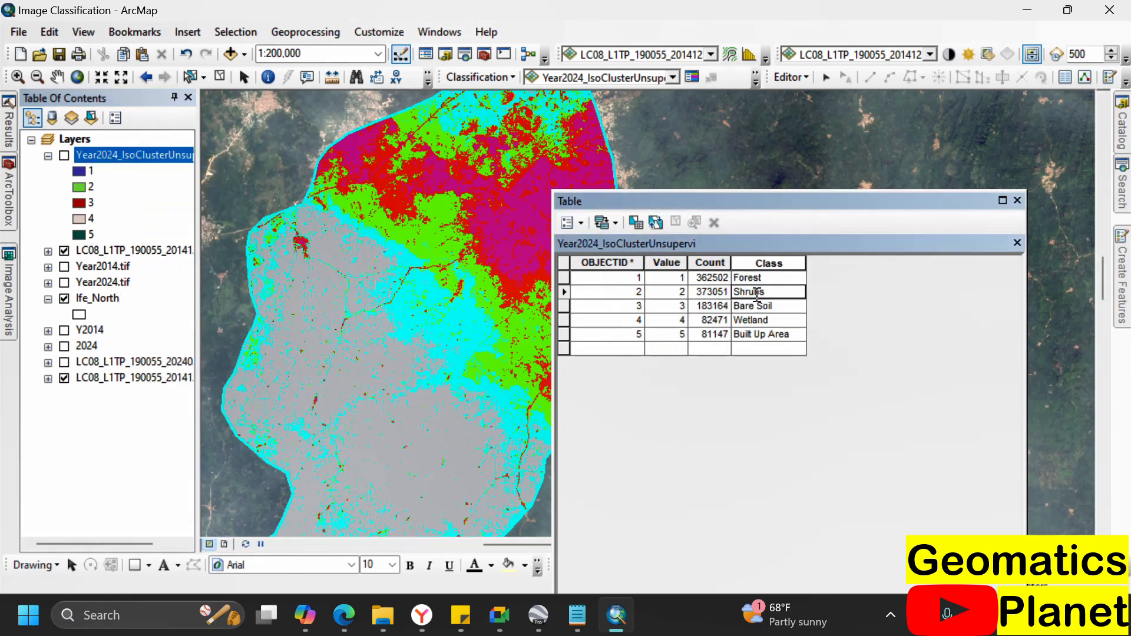
pyautogui.click(757, 293)
pyautogui.hotkey('ctrl', 'c')
pyautogui.rightClick(121, 251)
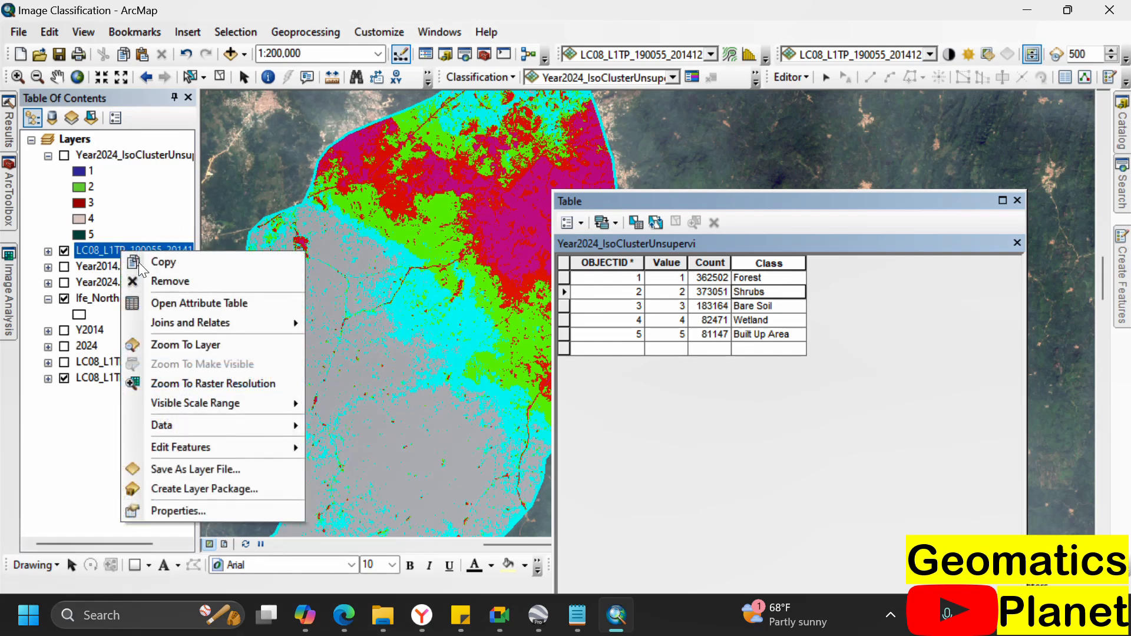
pyautogui.click(165, 303)
pyautogui.click(739, 292)
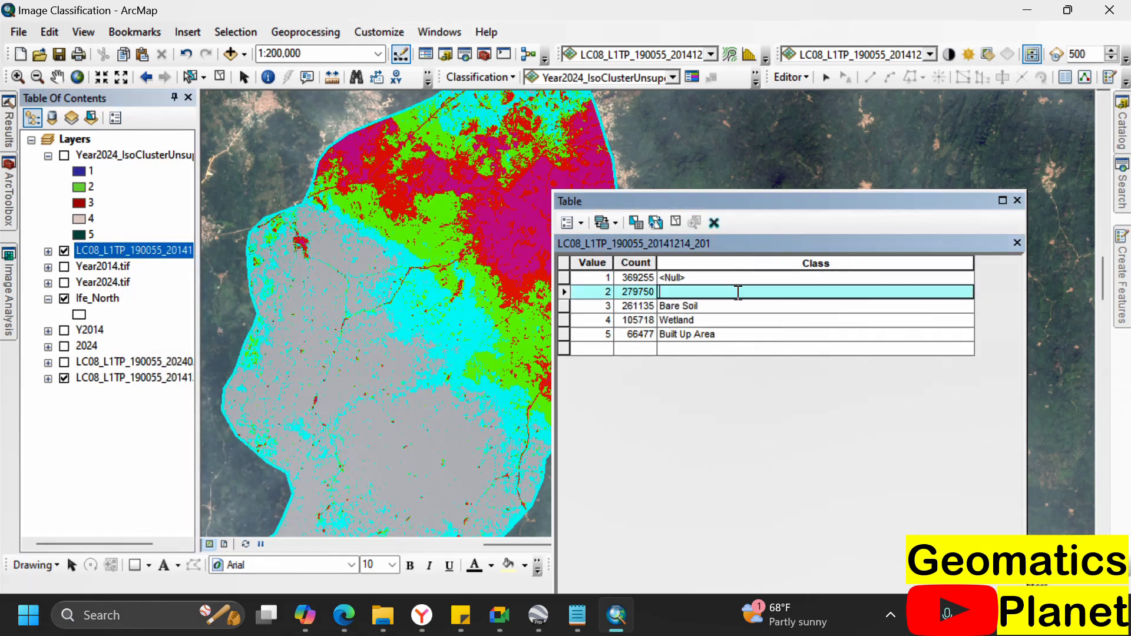
pyautogui.hotkey('ctrl', 'v')
# - Enter Forest as the Class of the Value 1 row, then stop editing and save the edits
pyautogui.click(715, 278)
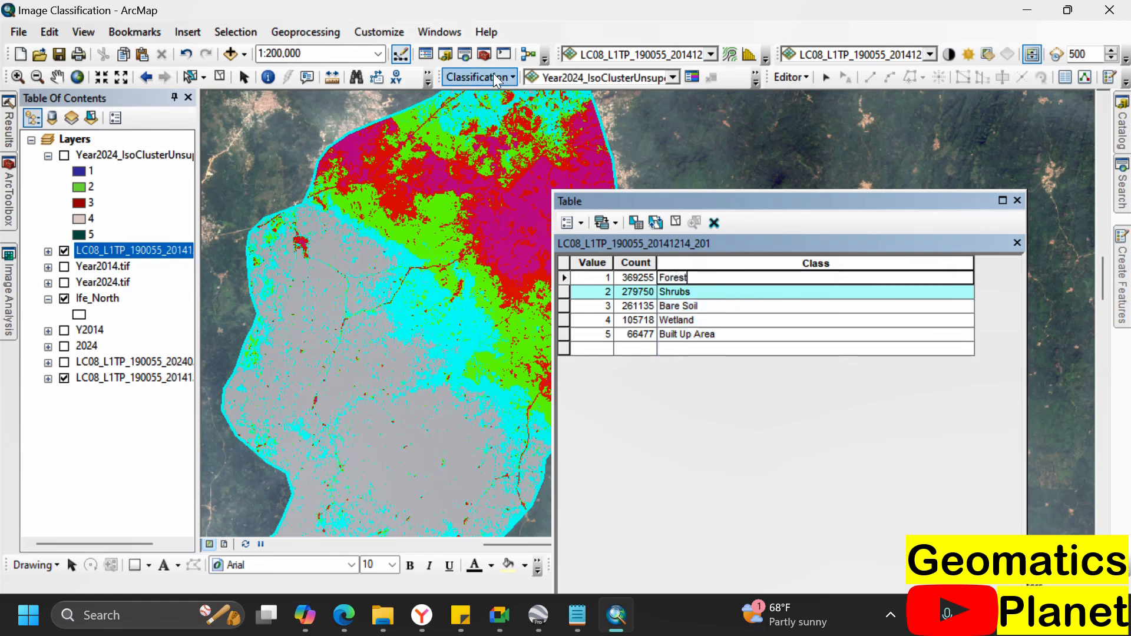
pyautogui.click(786, 75)
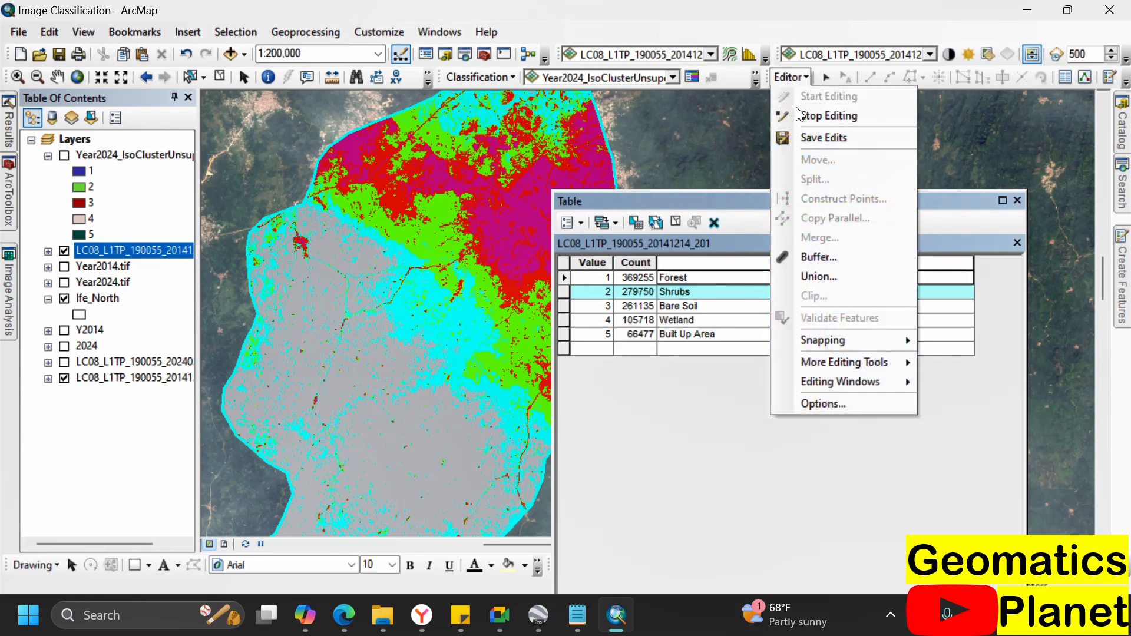
pyautogui.click(795, 114)
pyautogui.click(502, 360)
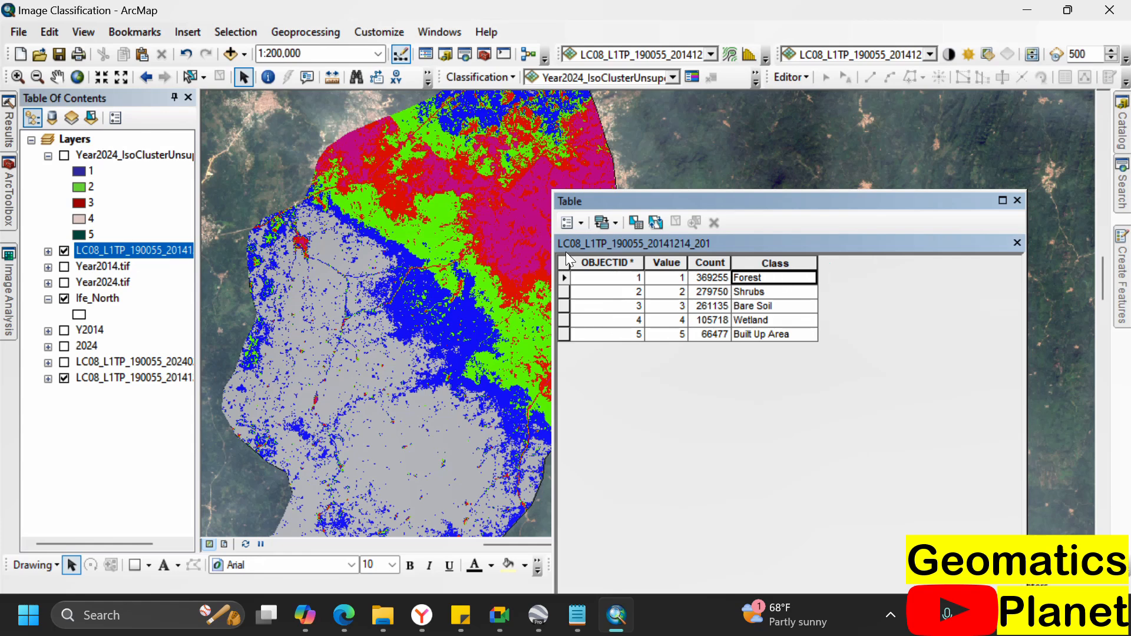
# - Export the 2024 unsupervised classification as UN_Year20241.tif in TIFF format, add it to the map, and remove the original layer
pyautogui.rightClick(135, 154)
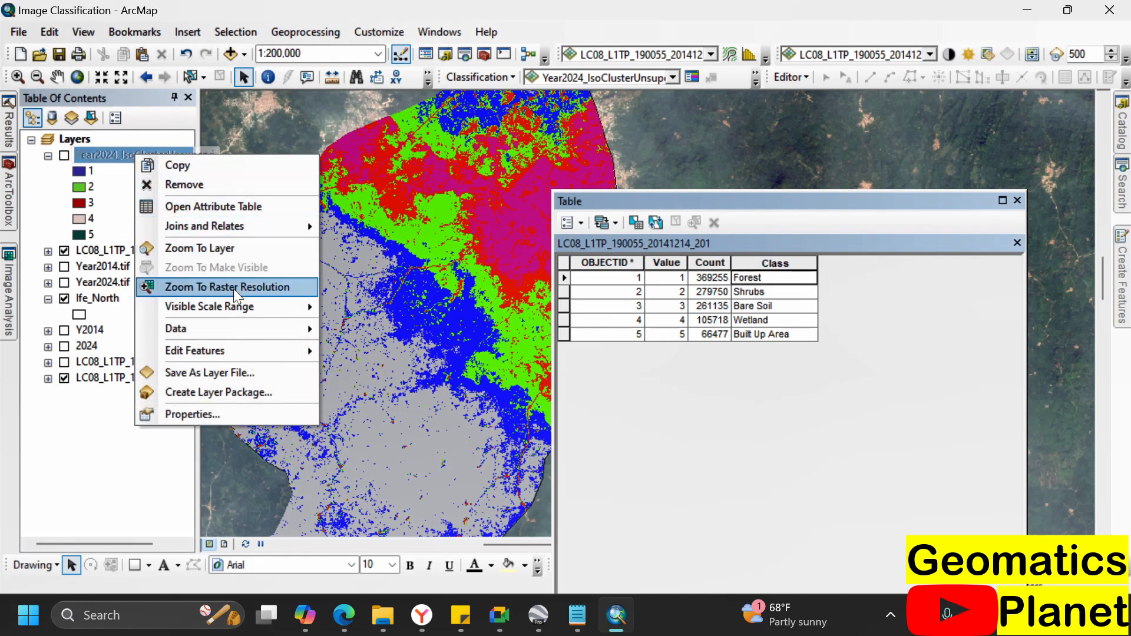
pyautogui.click(177, 166)
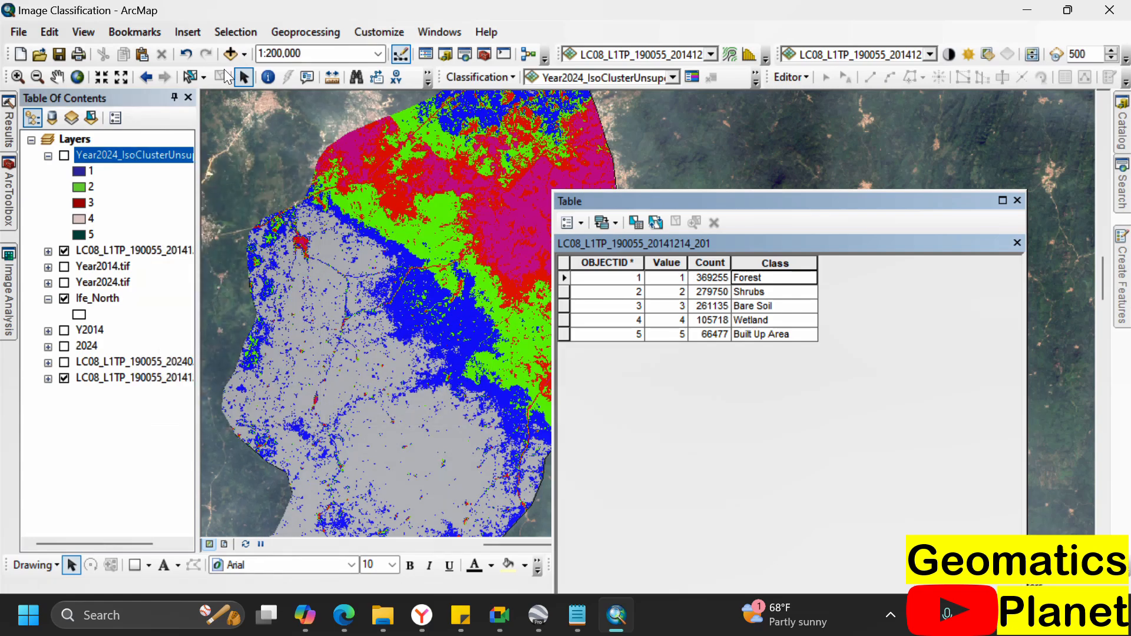
pyautogui.rightClick(118, 152)
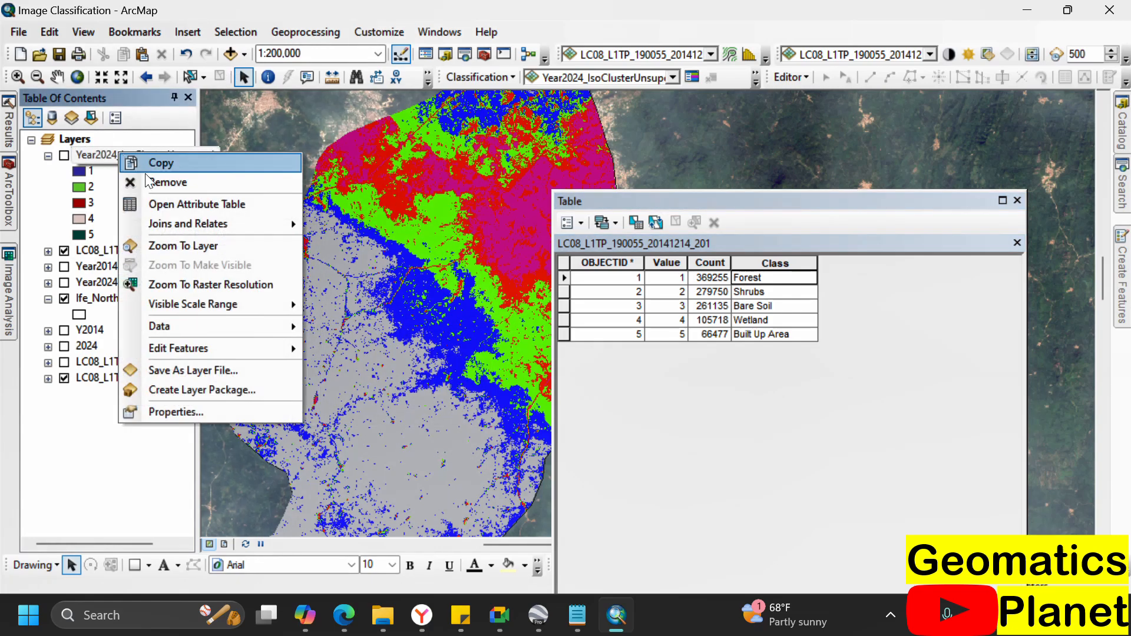
pyautogui.click(333, 348)
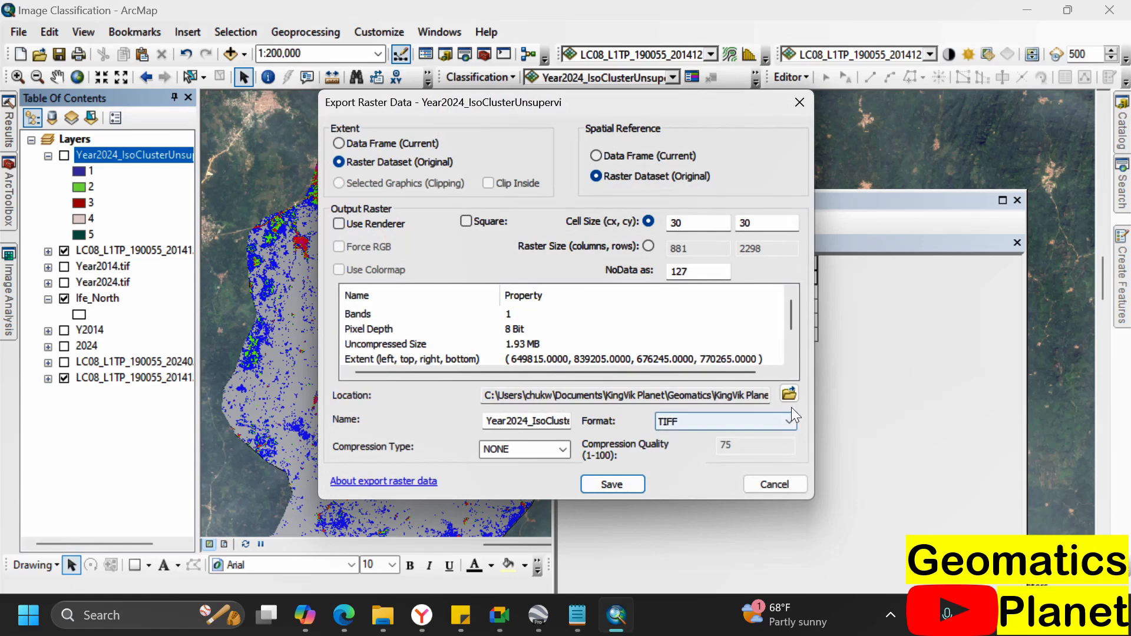
pyautogui.click(789, 394)
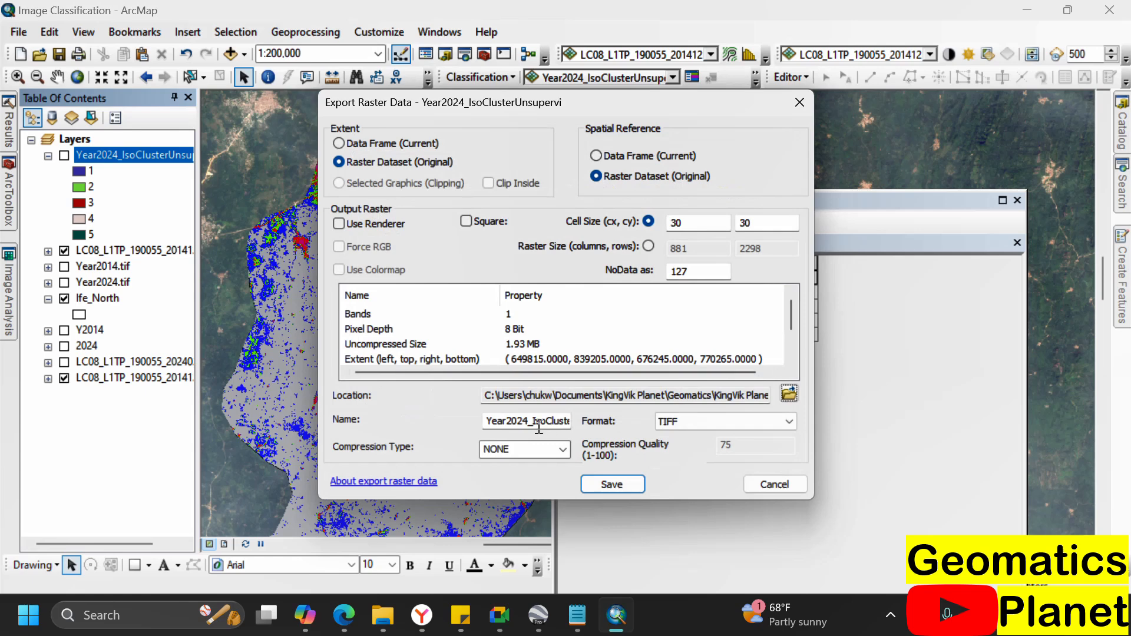
pyautogui.click(528, 422)
pyautogui.click(488, 421)
pyautogui.write('UN')
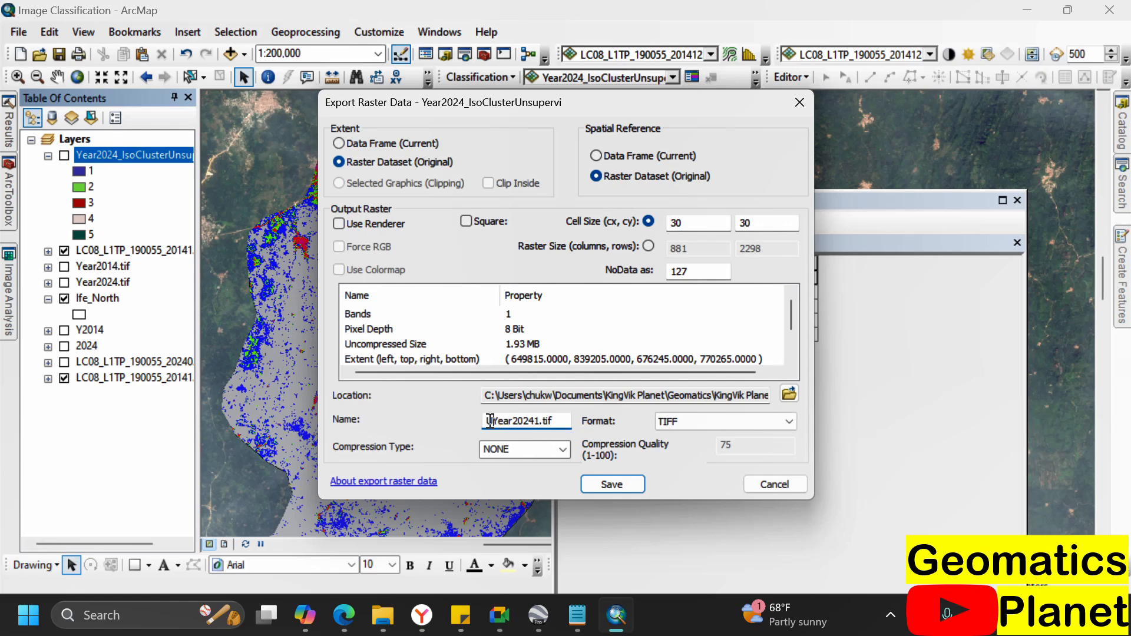
pyautogui.write('_')
pyautogui.click(616, 483)
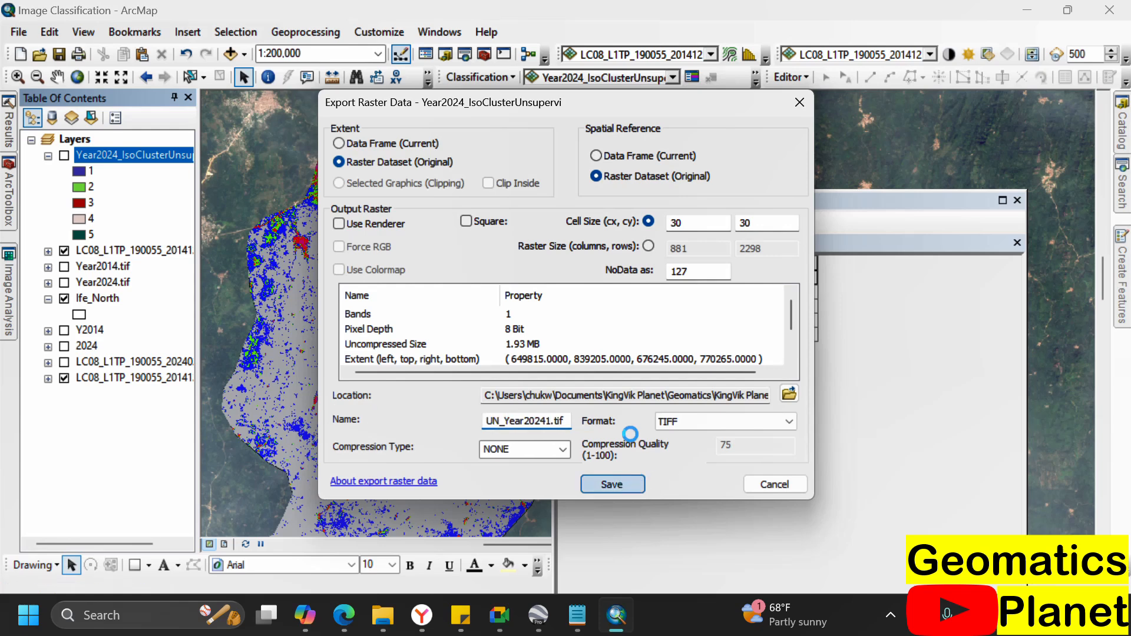
pyautogui.click(624, 369)
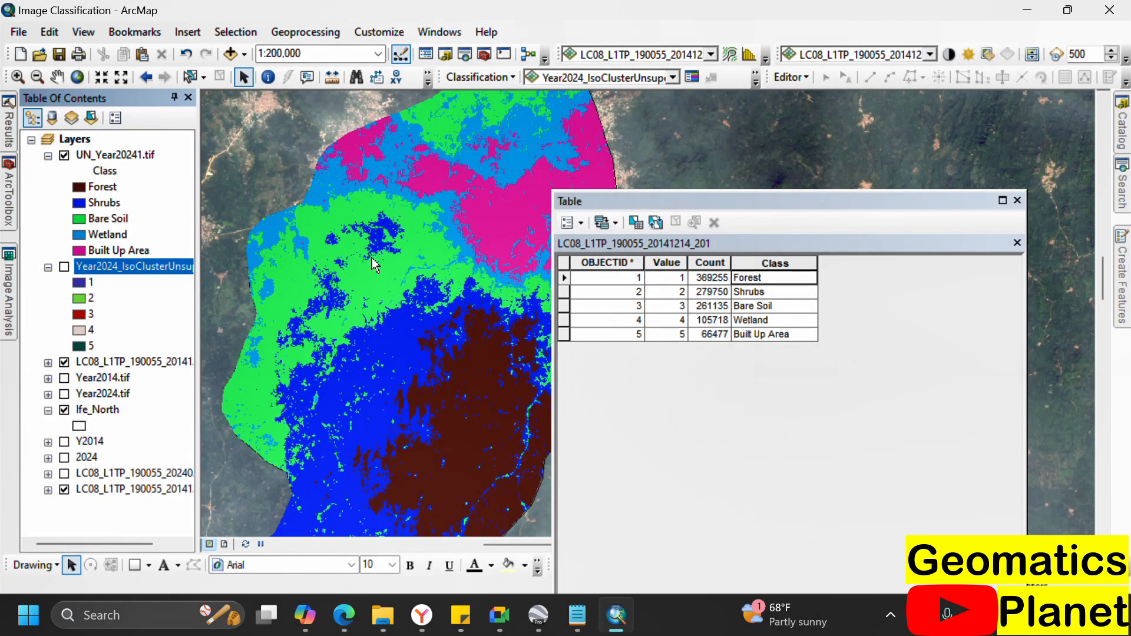
pyautogui.rightClick(105, 267)
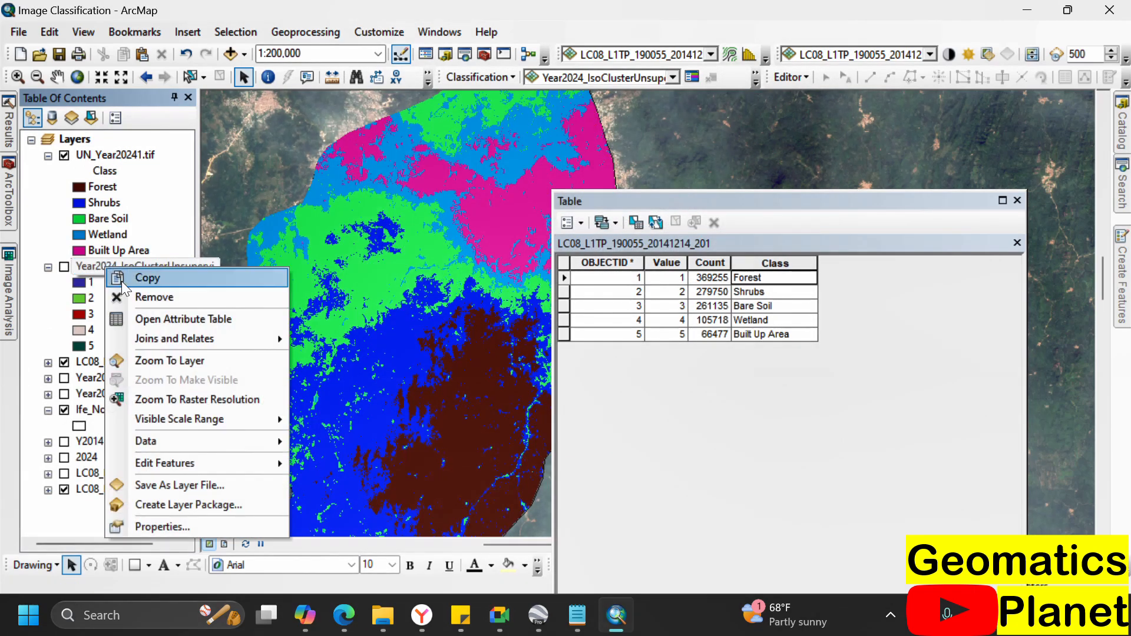
pyautogui.click(133, 299)
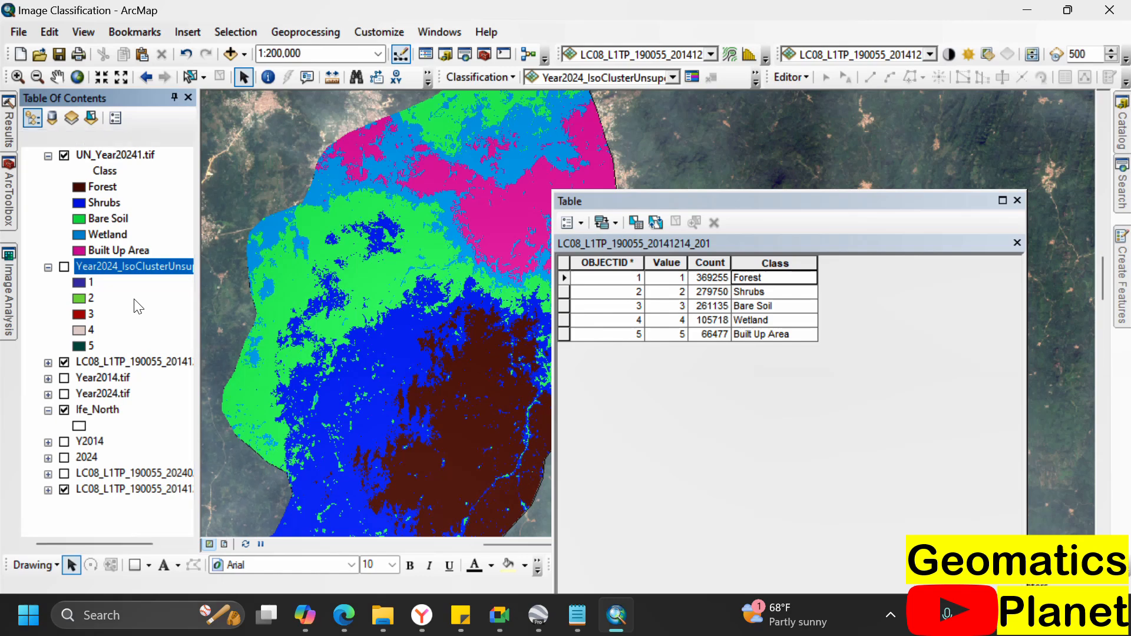
# - Export the 2014 unsupervised classification as UN_Year2014.tif in TIFF format and add it to the map
pyautogui.rightClick(104, 271)
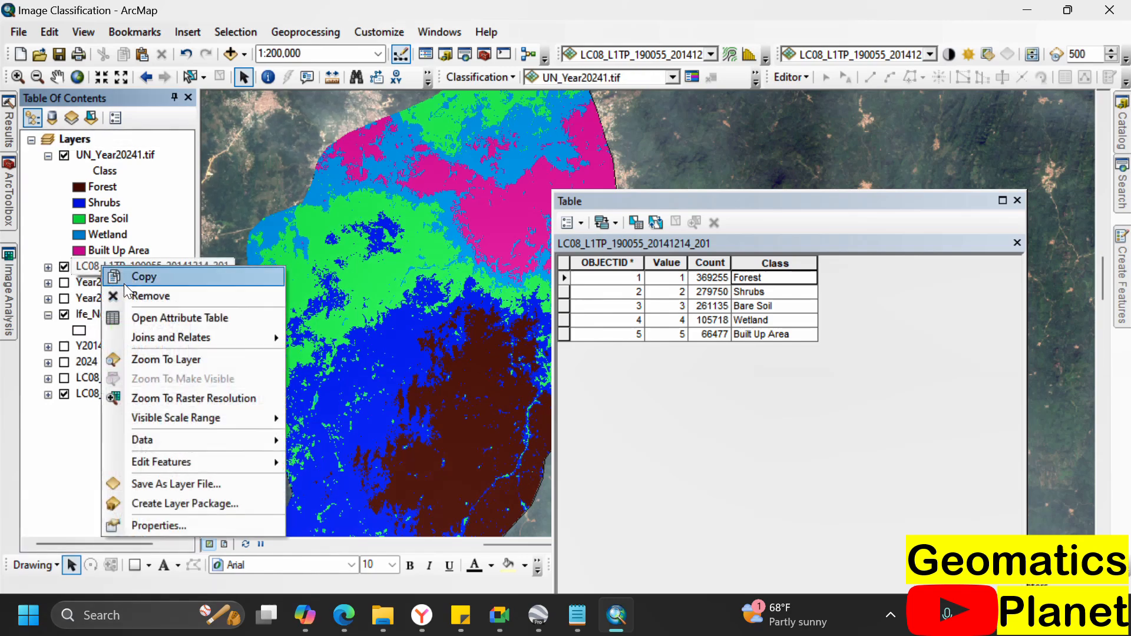
pyautogui.moveTo(277, 440)
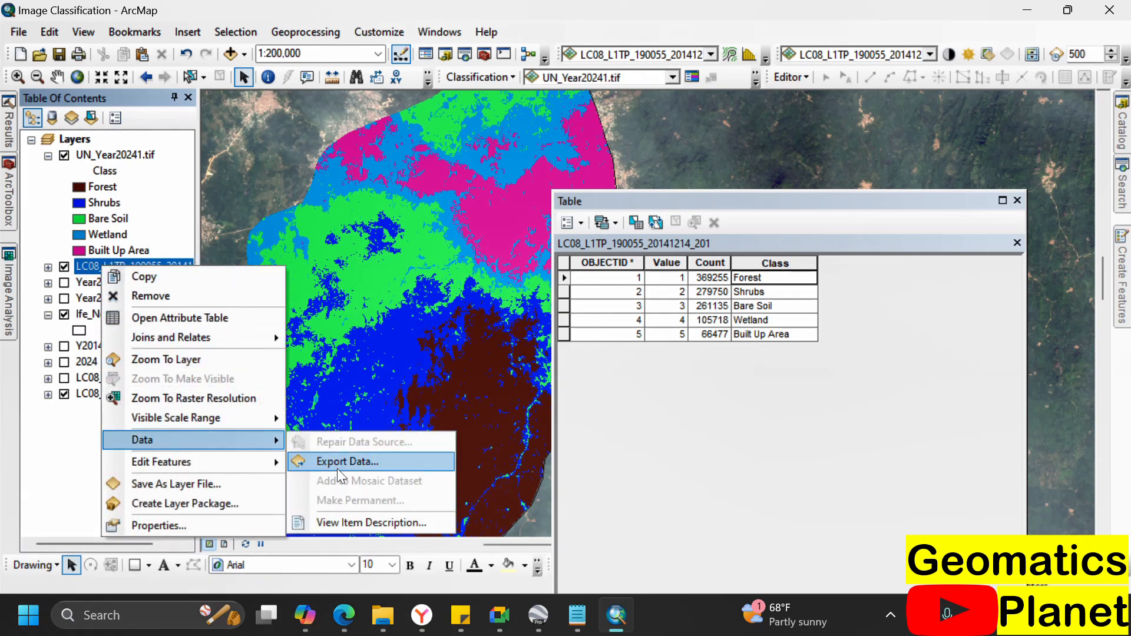
pyautogui.click(339, 463)
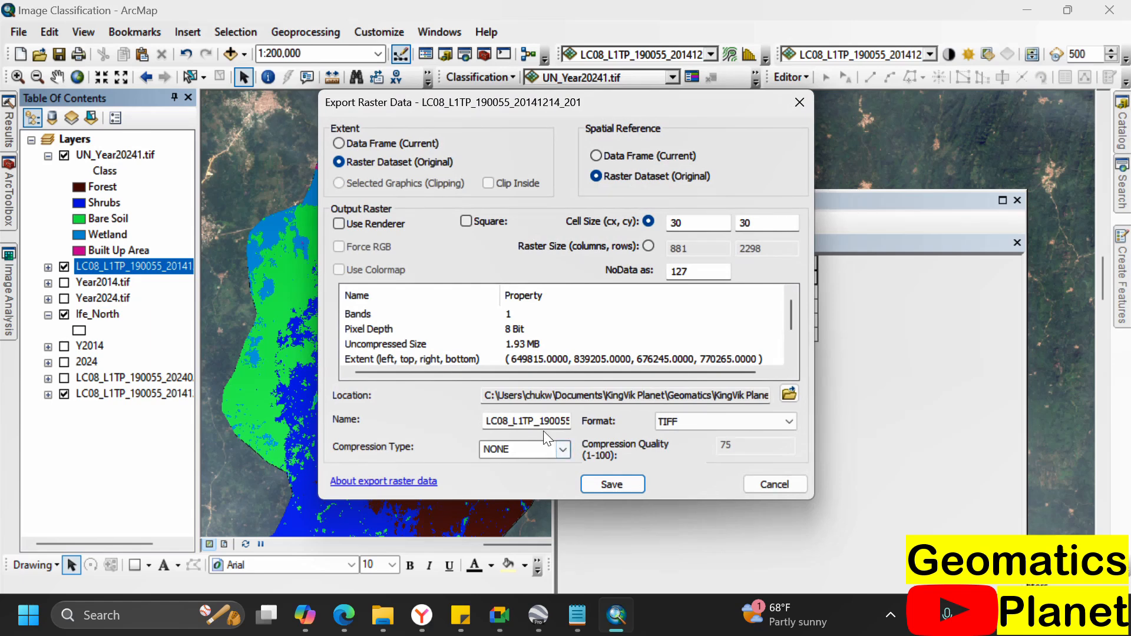
pyautogui.click(543, 431)
pyautogui.press('BackSpace')
pyautogui.press('BackSpace')
pyautogui.press('BackSpace')
pyautogui.press('BackSpace')
pyautogui.press('BackSpace')
pyautogui.press('BackSpace')
pyautogui.press('BackSpace')
pyautogui.press('BackSpace')
pyautogui.press('BackSpace')
pyautogui.press('BackSpace')
pyautogui.press('BackSpace')
pyautogui.press('BackSpace')
pyautogui.press('BackSpace')
pyautogui.press('BackSpace')
pyautogui.press('BackSpace')
pyautogui.press('BackSpace')
pyautogui.press('BackSpace')
pyautogui.press('BackSpace')
pyautogui.press('BackSpace')
pyautogui.press('BackSpace')
pyautogui.press('BackSpace')
pyautogui.press('BackSpace')
pyautogui.press('BackSpace')
pyautogui.press('BackSpace')
pyautogui.press('BackSpace')
pyautogui.press('BackSpace')
pyautogui.press('BackSpace')
pyautogui.press('BackSpace')
pyautogui.press('BackSpace')
pyautogui.press('BackSpace')
pyautogui.write('UN_')
pyautogui.write('Year2014')
pyautogui.click(627, 479)
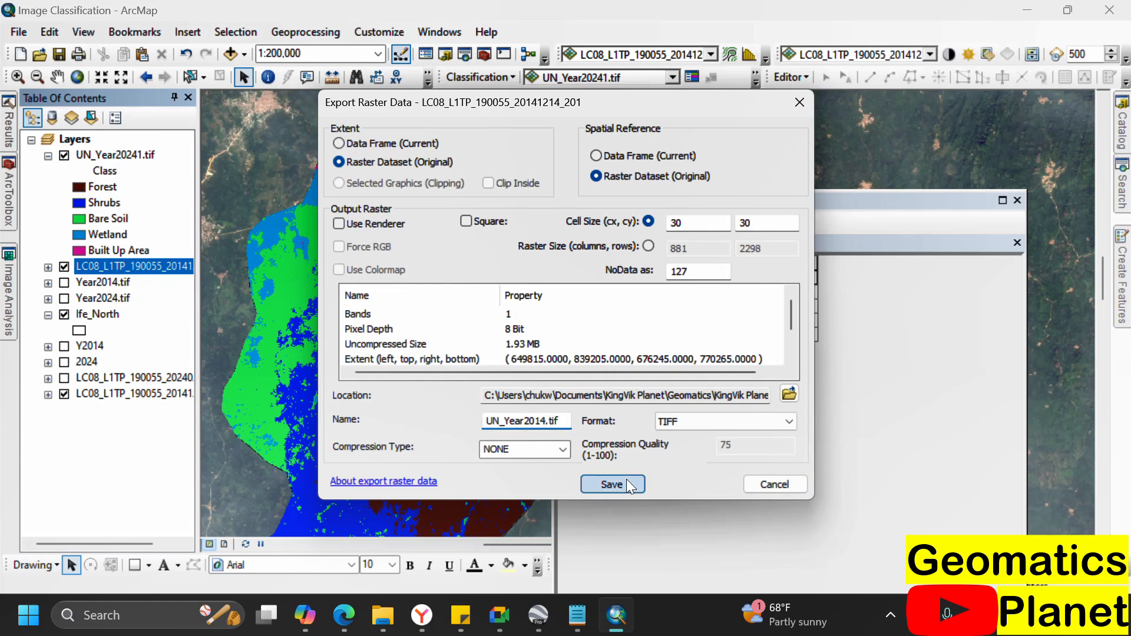
pyautogui.click(610, 376)
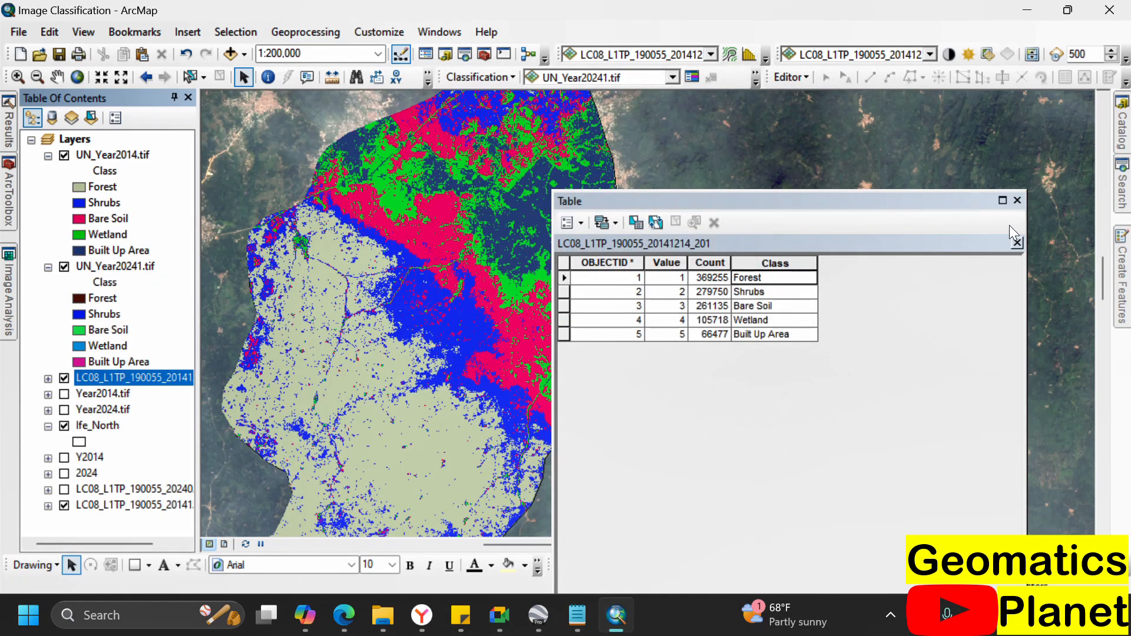
# - Close the attribute table and remove the original 2014 classification layer from the map
pyautogui.click(1017, 201)
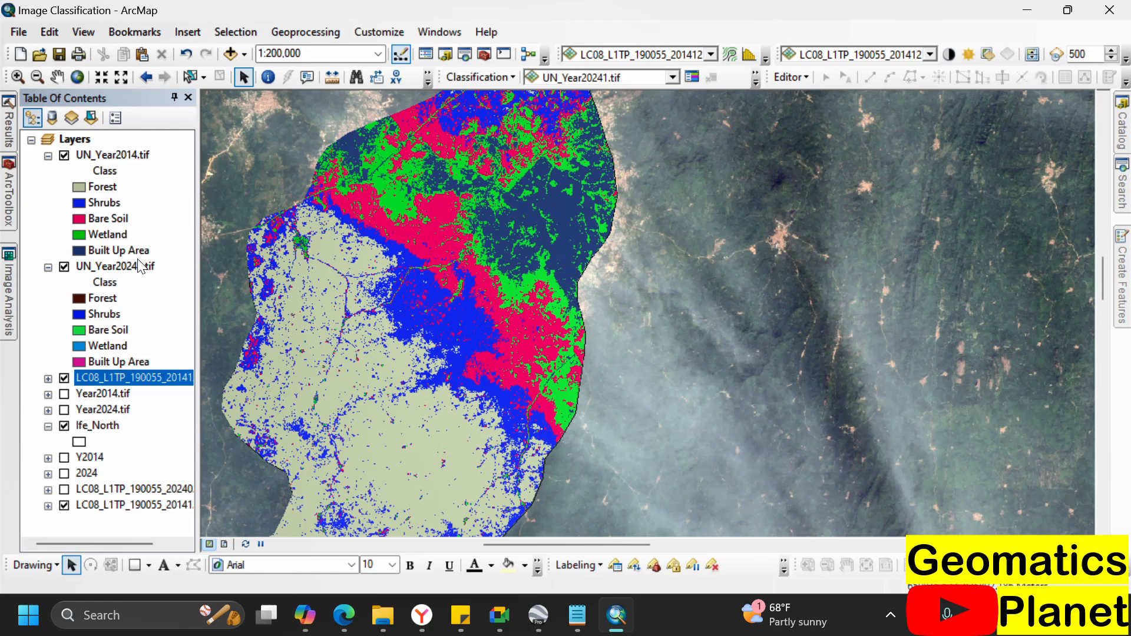
pyautogui.rightClick(108, 377)
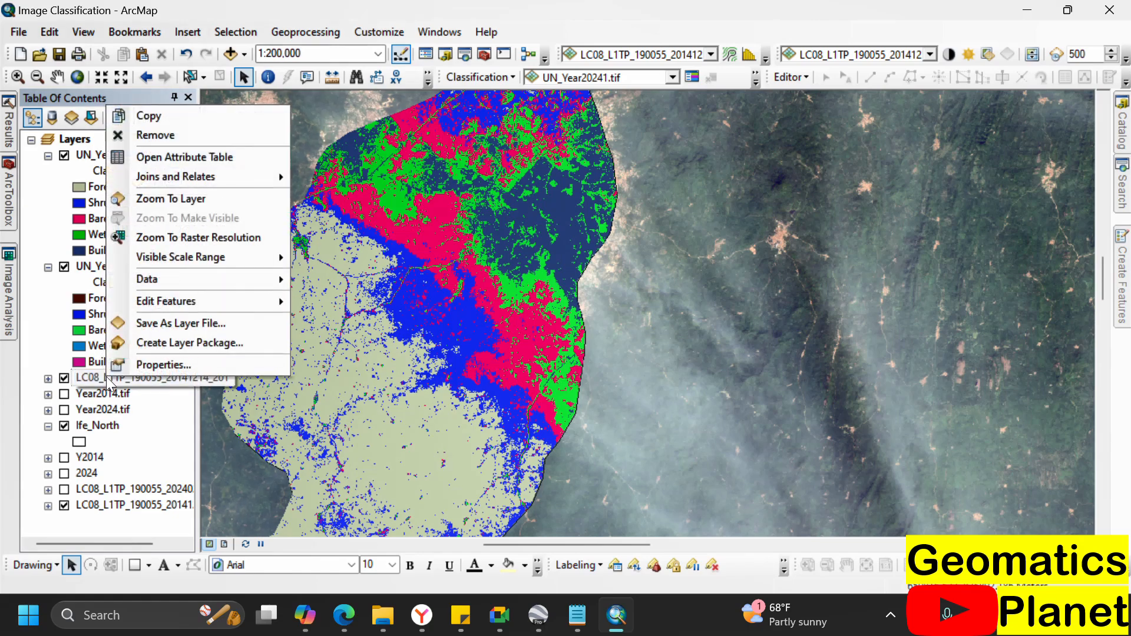
pyautogui.click(150, 136)
# - Rename the exported 2024 classification layer as UN_Year2024.tif
pyautogui.click(124, 155)
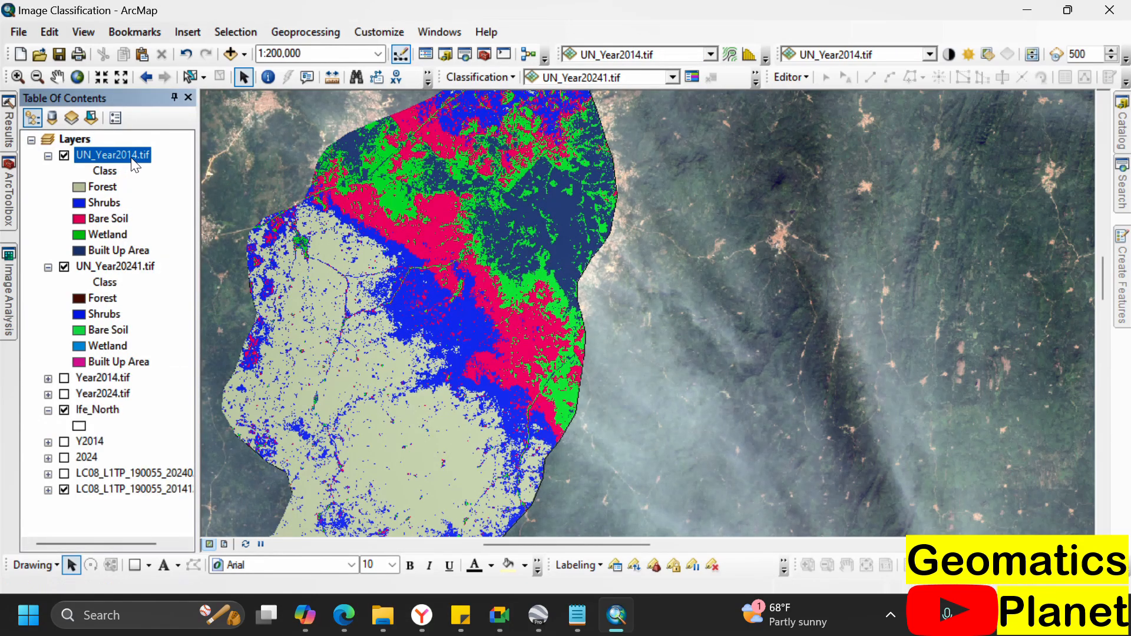
pyautogui.click(135, 157)
pyautogui.click(131, 264)
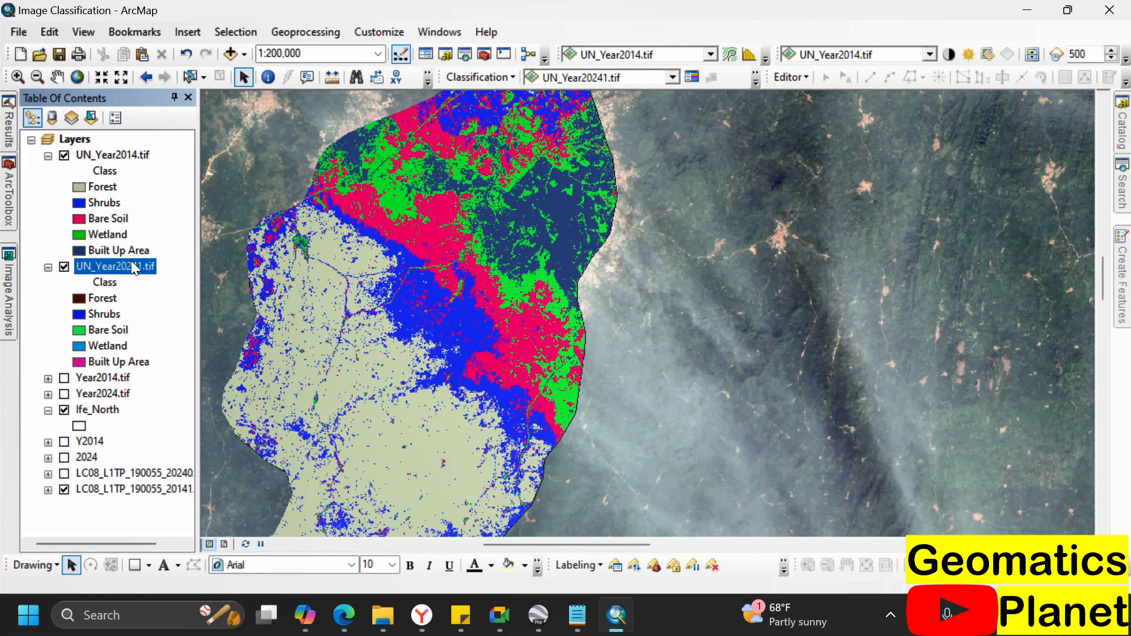
pyautogui.click(139, 265)
pyautogui.click(141, 265)
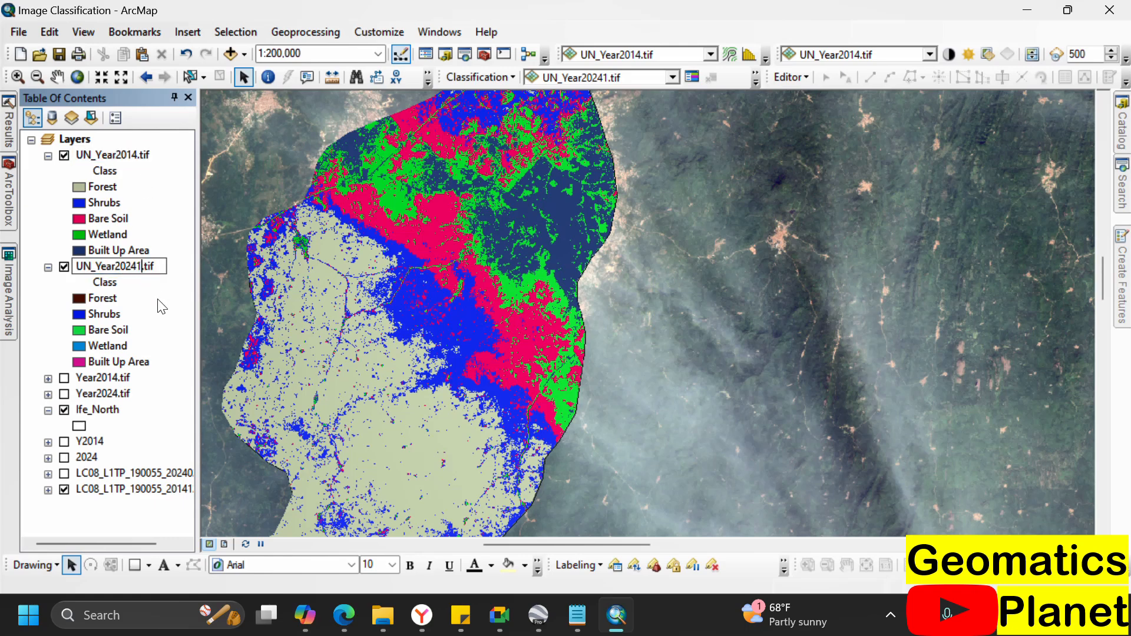
pyautogui.press('BackSpace')
pyautogui.press('Return')
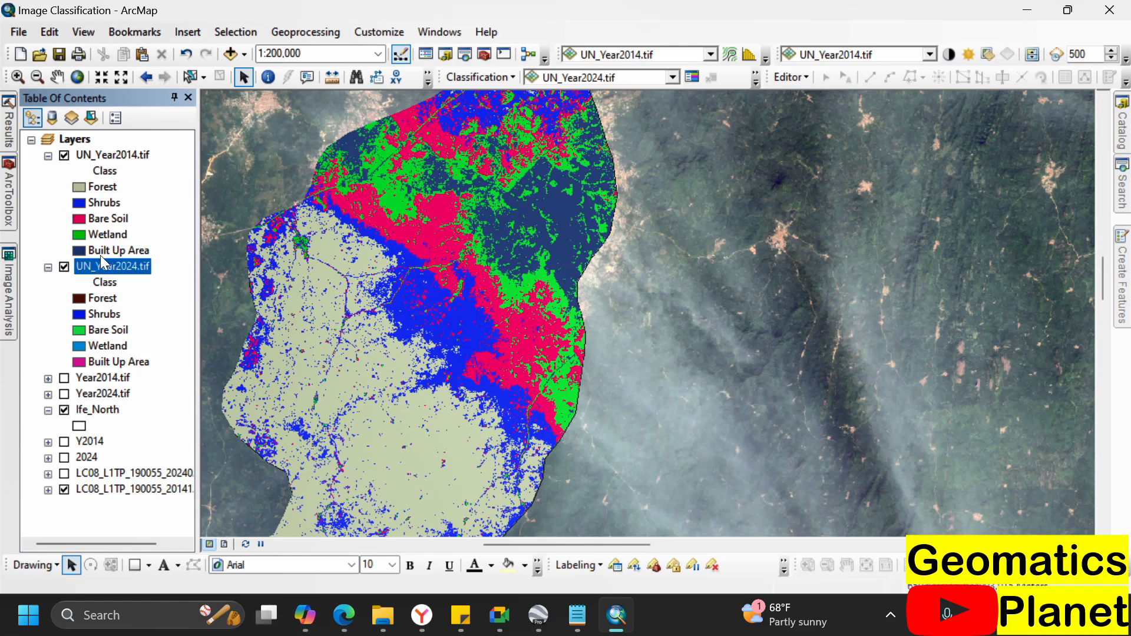
# - Collapse all layers and display only the UN_Year2014.tif and UN_Year2024.tif classifications
pyautogui.rightClick(81, 142)
pyautogui.click(159, 356)
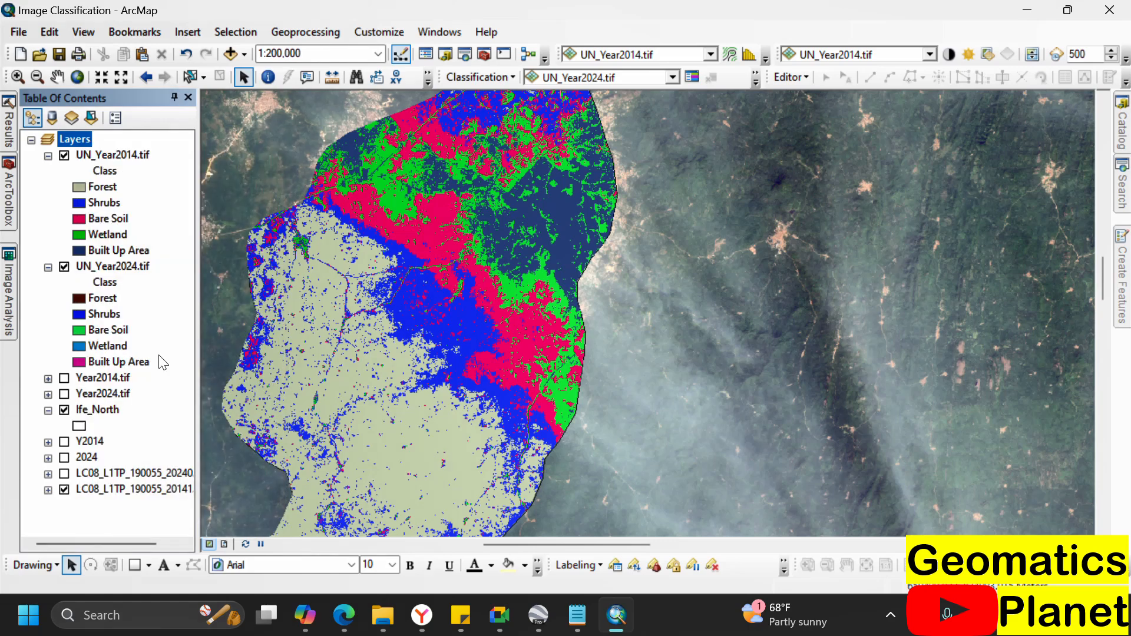
pyautogui.click(64, 172)
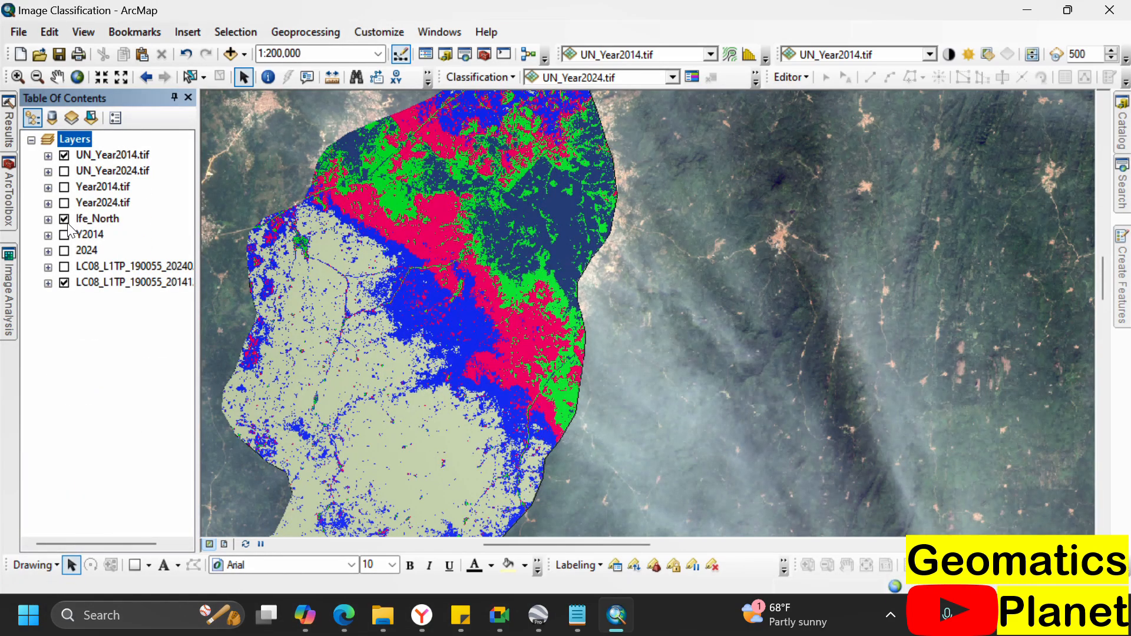
pyautogui.click(64, 218)
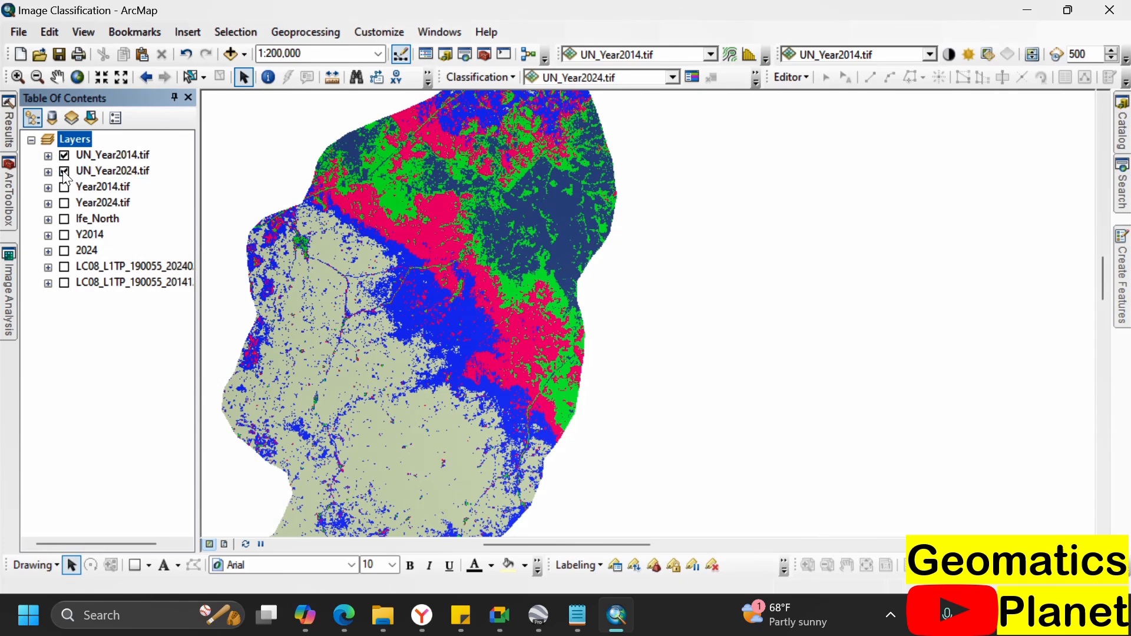
# - Compare the 2014 and 2024 classifications by switching the visibility of the UN_Year2014.tif layer off and on
pyautogui.click(64, 155)
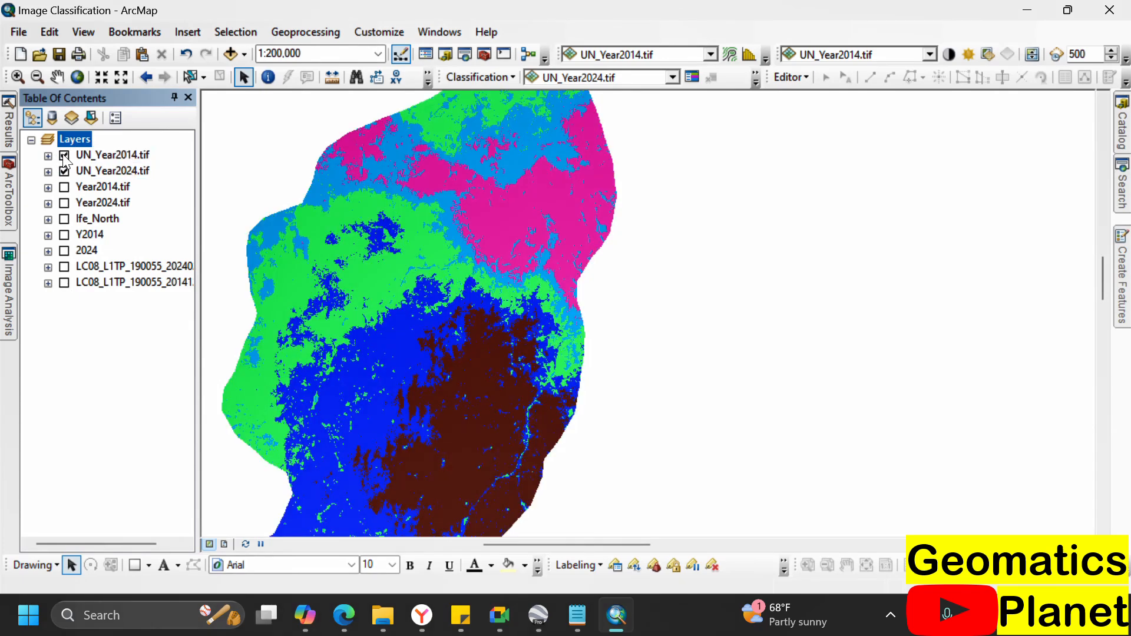
pyautogui.click(64, 156)
pyautogui.click(64, 155)
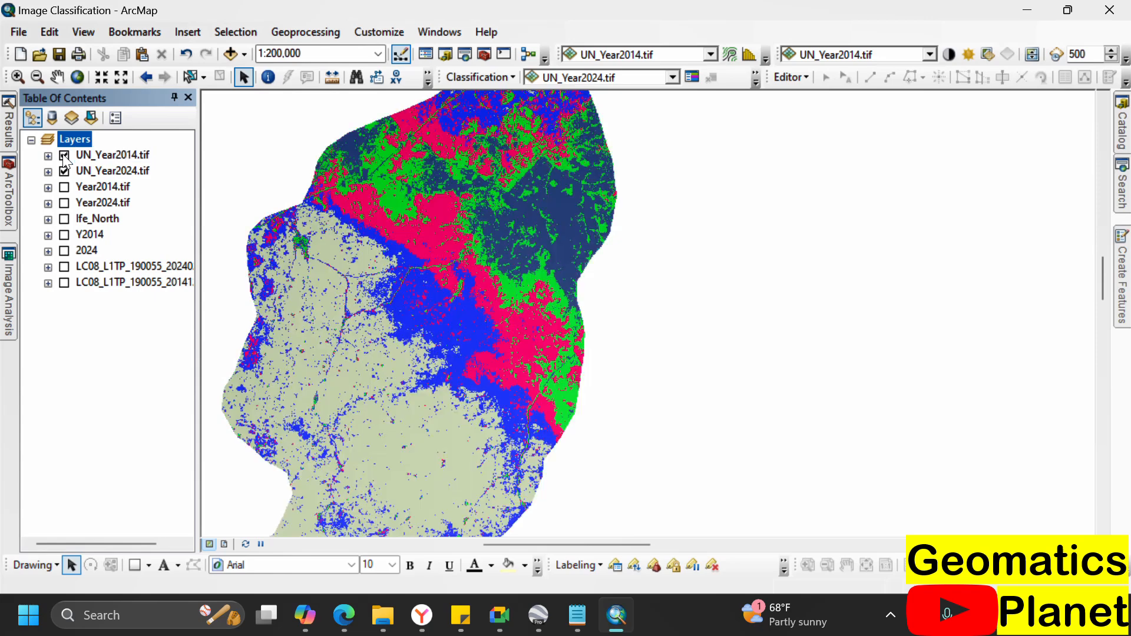
pyautogui.click(64, 155)
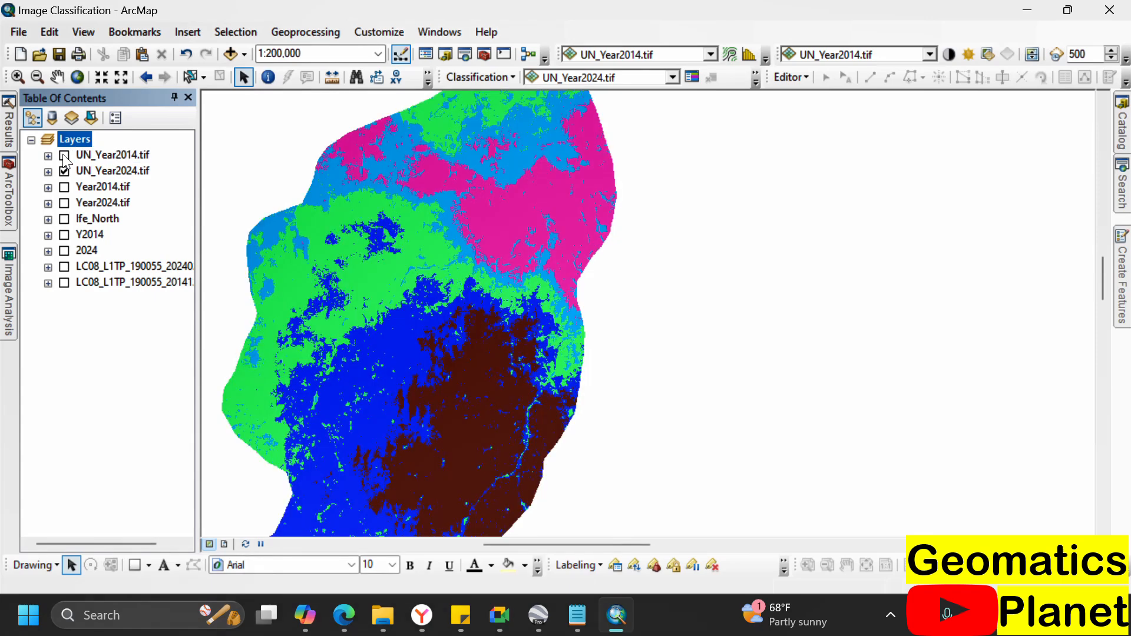
pyautogui.click(64, 156)
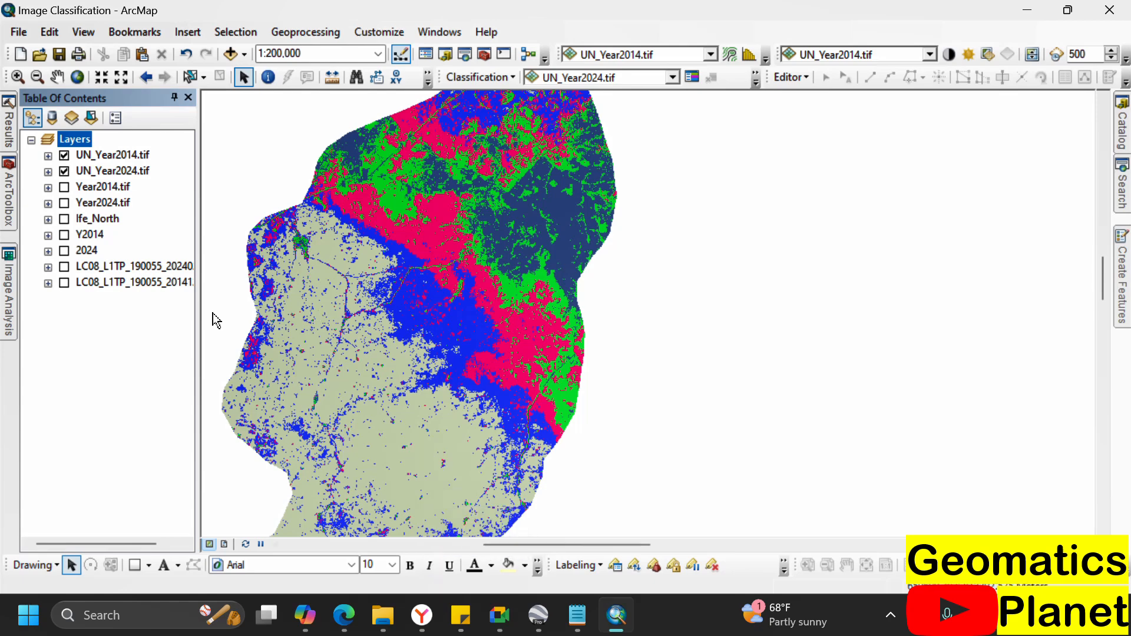
# - Expand the UN_Year2024.tif legend and set the Forest class fill color to dark green
pyautogui.click(47, 171)
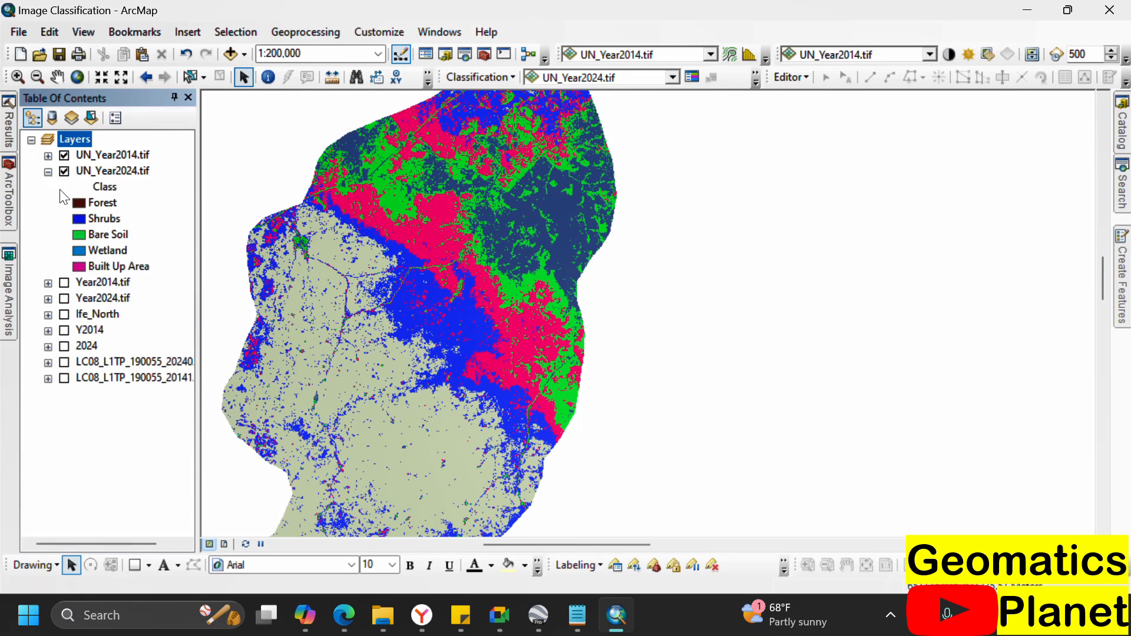
pyautogui.doubleClick(78, 203)
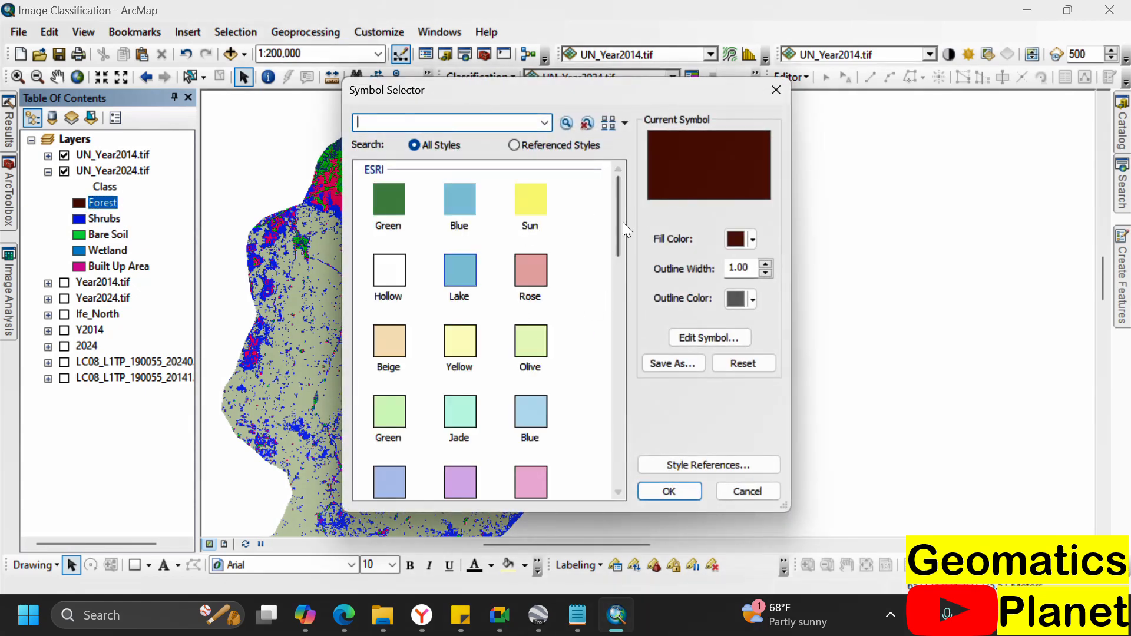
pyautogui.click(753, 238)
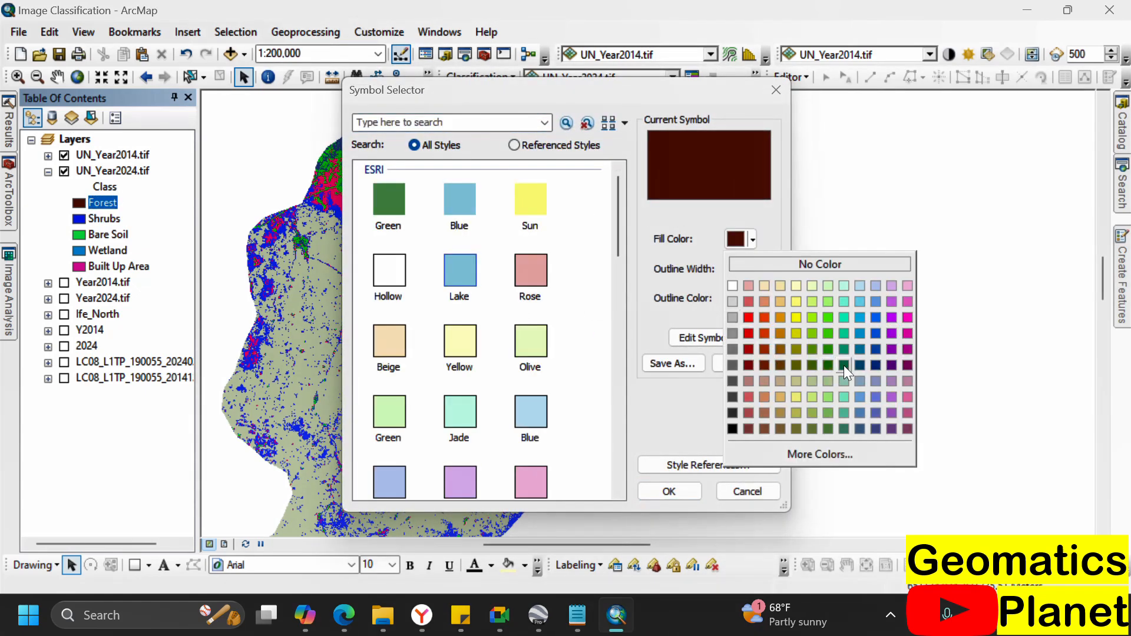
pyautogui.click(860, 365)
pyautogui.click(737, 238)
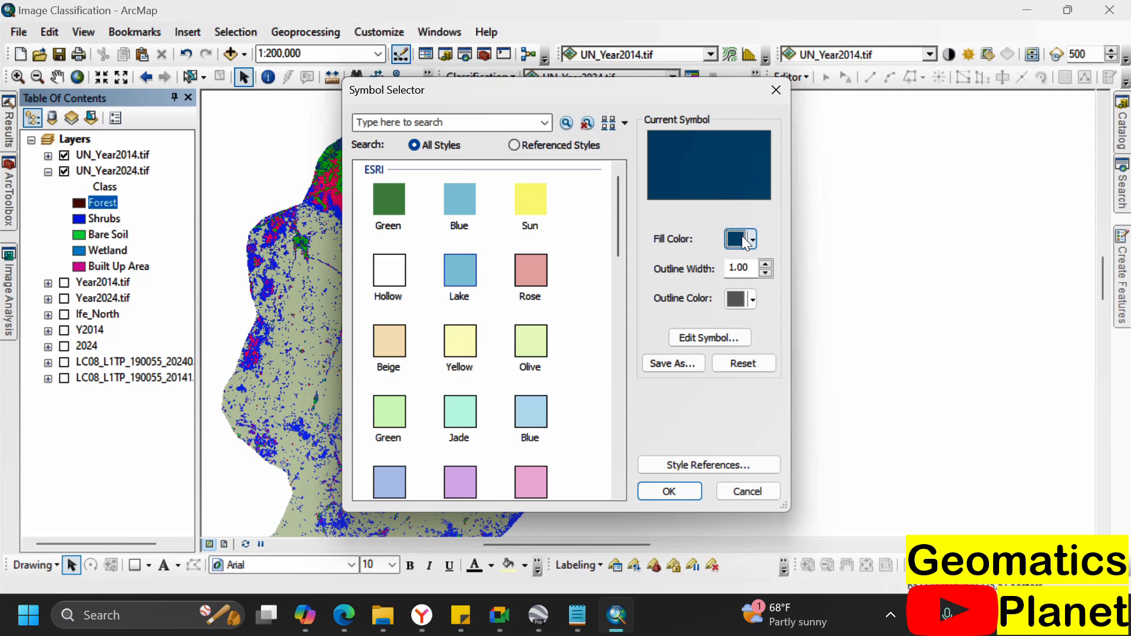
pyautogui.click(842, 365)
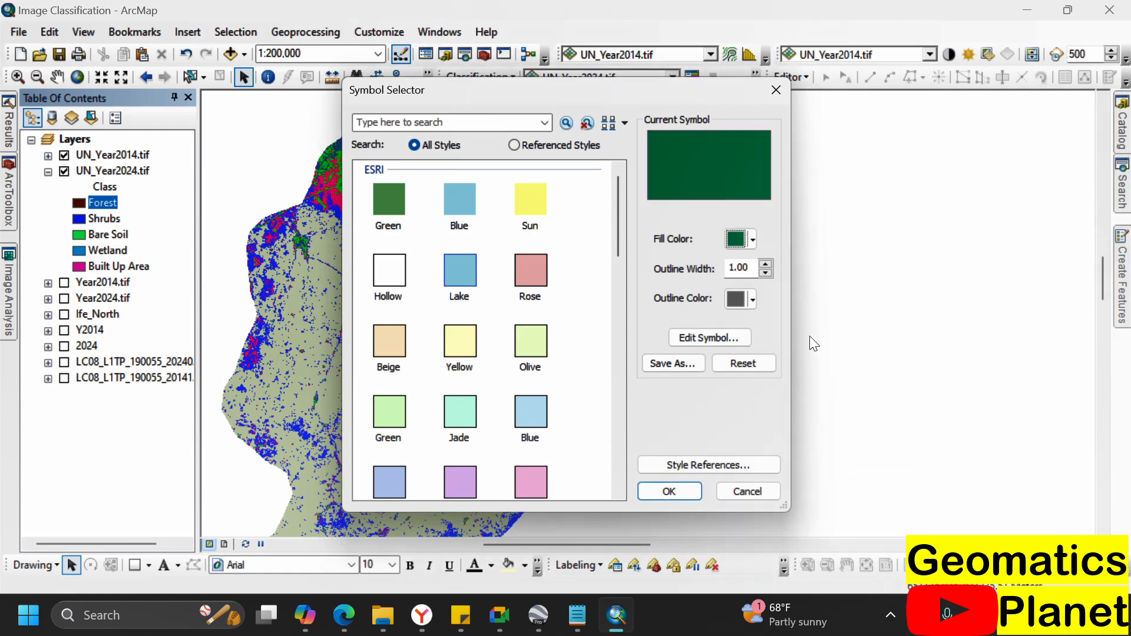
pyautogui.click(680, 493)
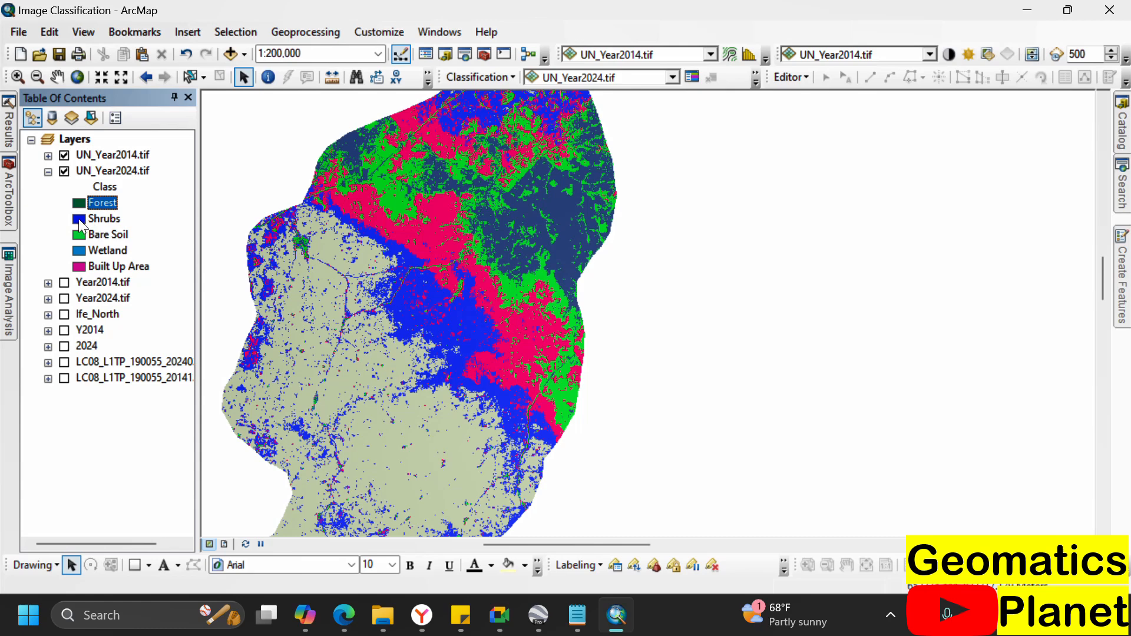
# - Set the fill color of the Shrubs class in UN_Year2024.tif to medium green
pyautogui.doubleClick(78, 219)
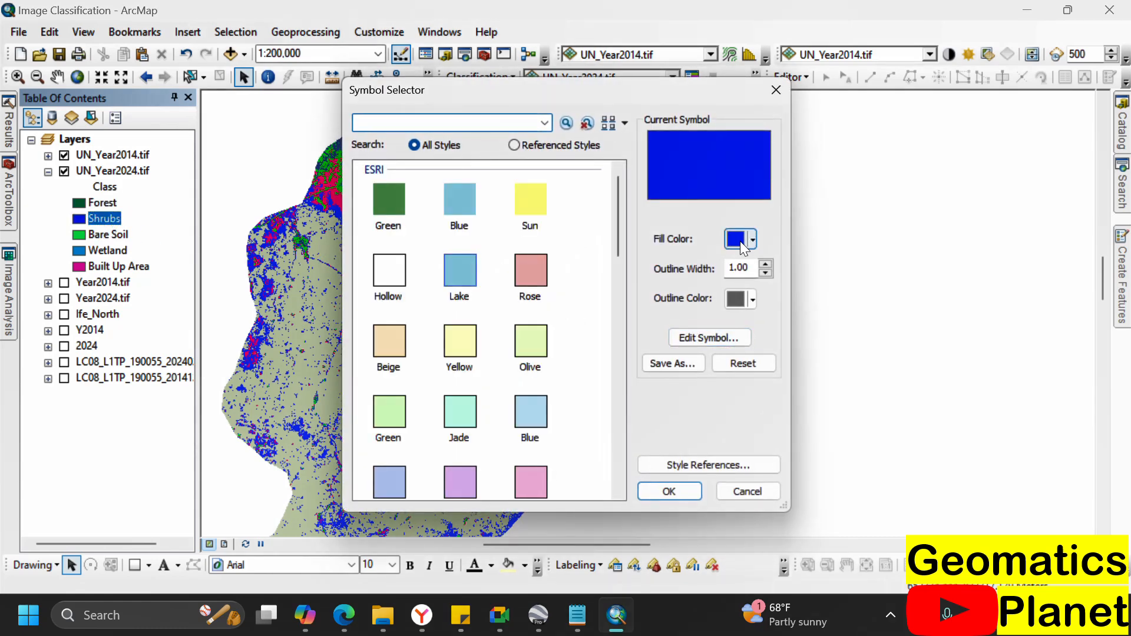
pyautogui.click(741, 240)
pyautogui.click(828, 334)
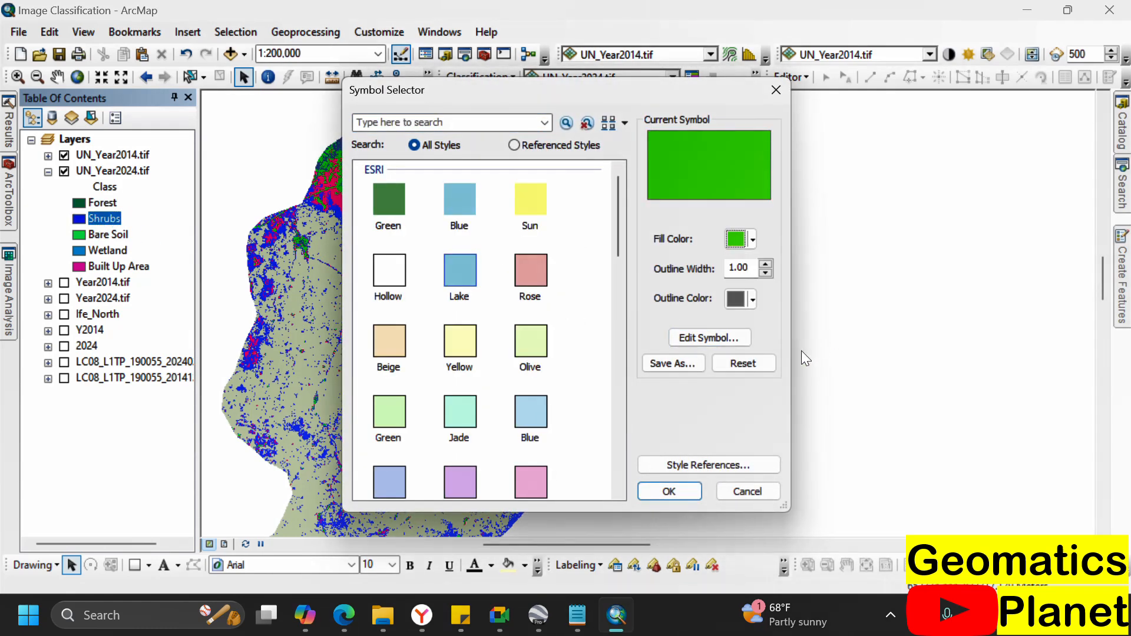
pyautogui.click(670, 493)
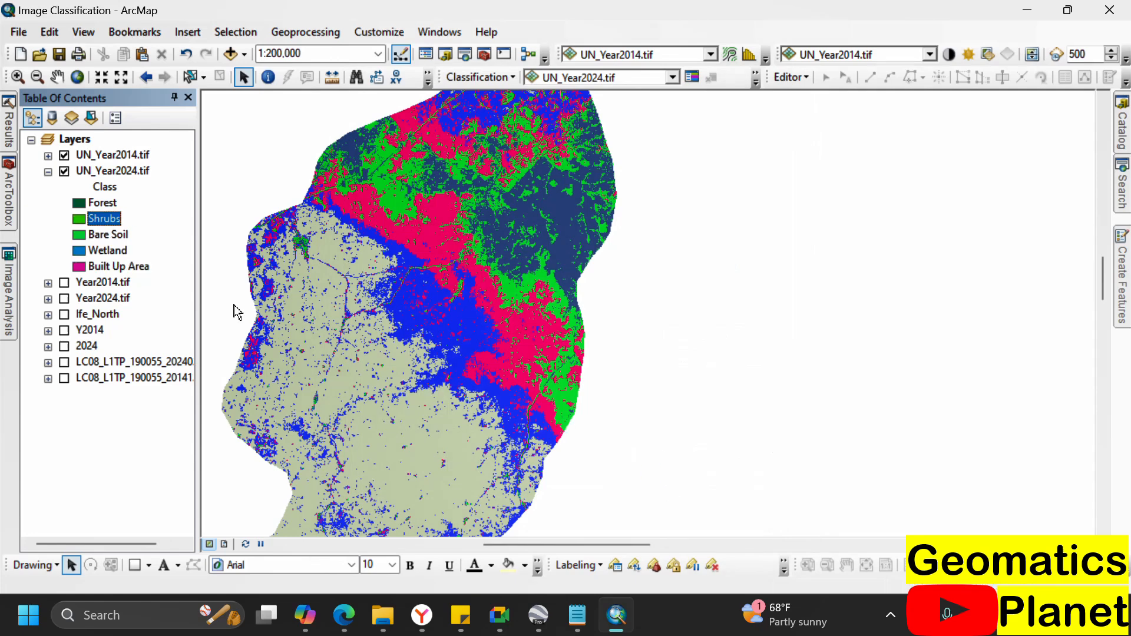
# - Set the Bare Soil class fill in UN_Year2024.tif to orange-brown and keep the Wetland class blue
pyautogui.doubleClick(79, 236)
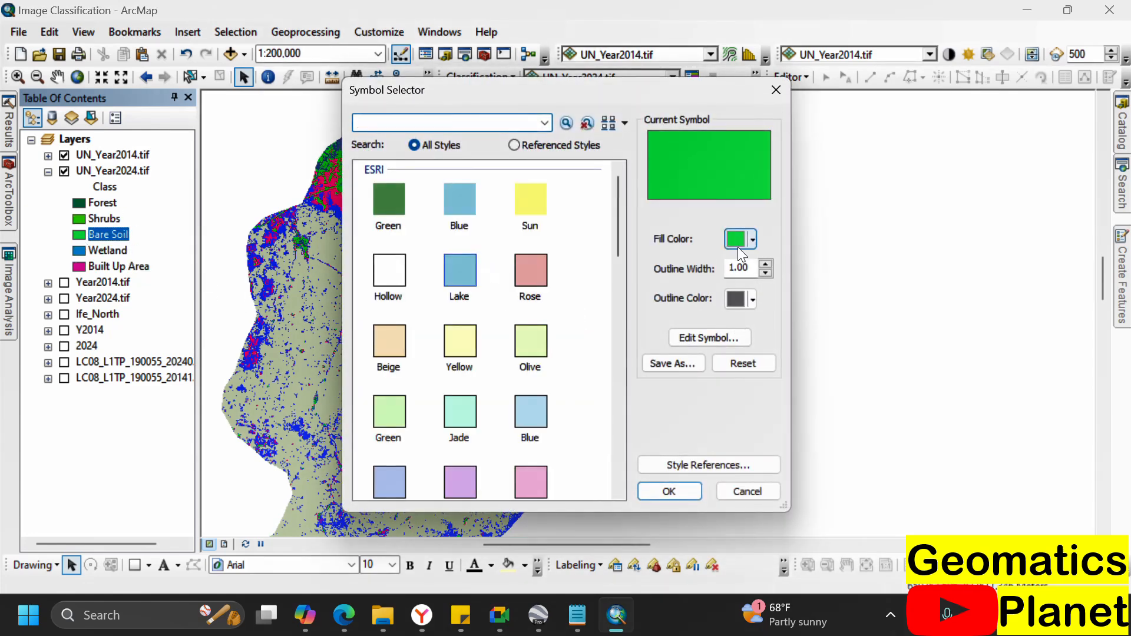
pyautogui.click(741, 243)
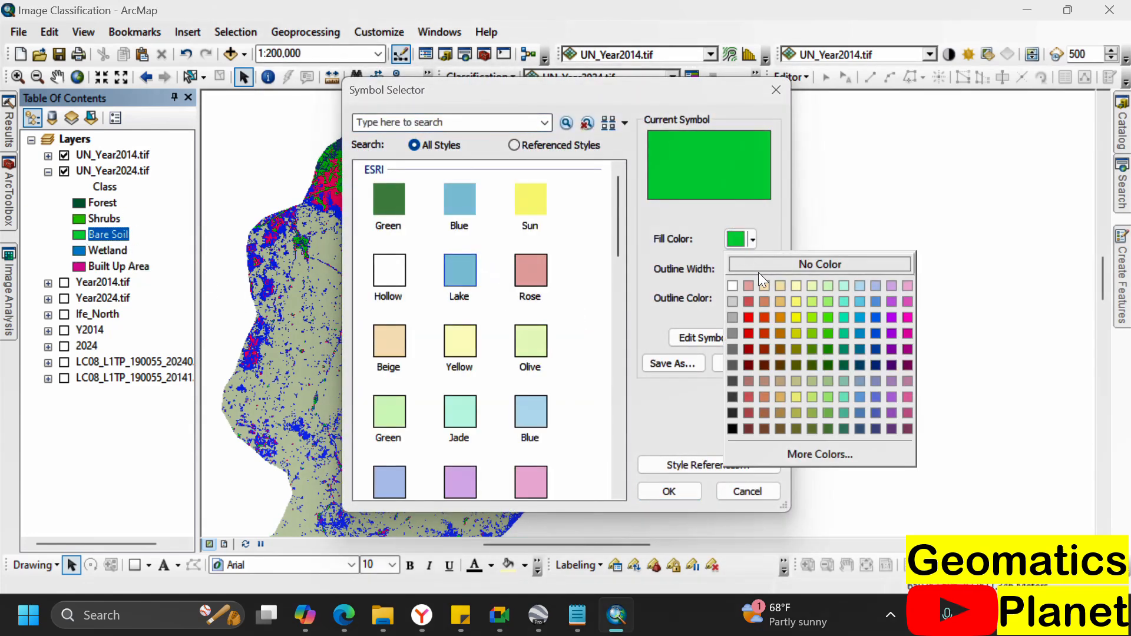
pyautogui.click(780, 318)
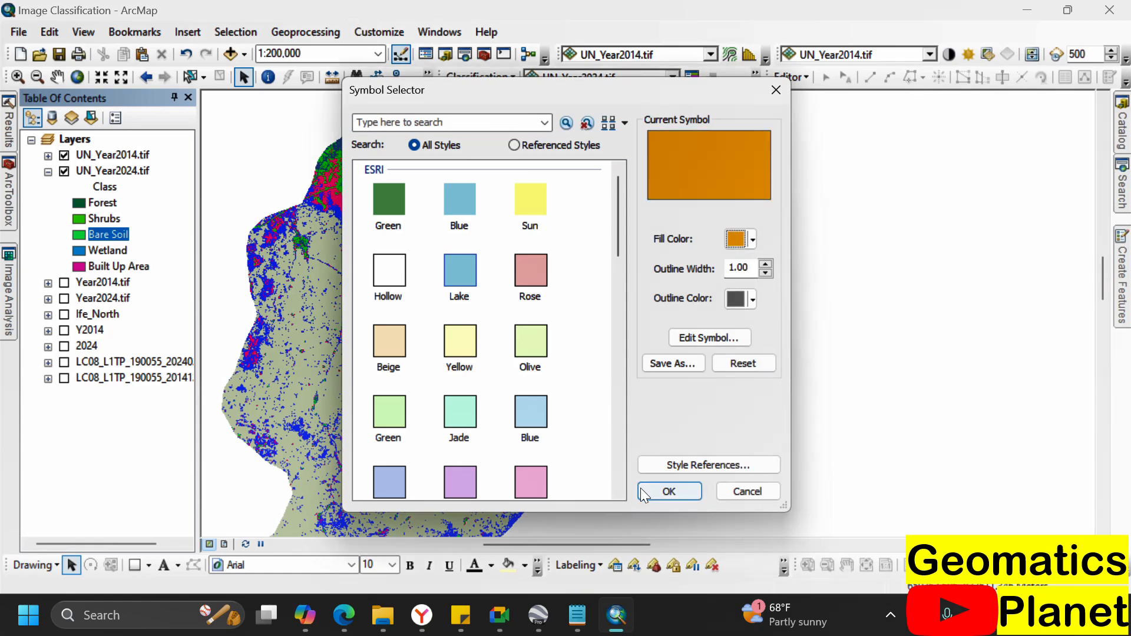
pyautogui.click(669, 491)
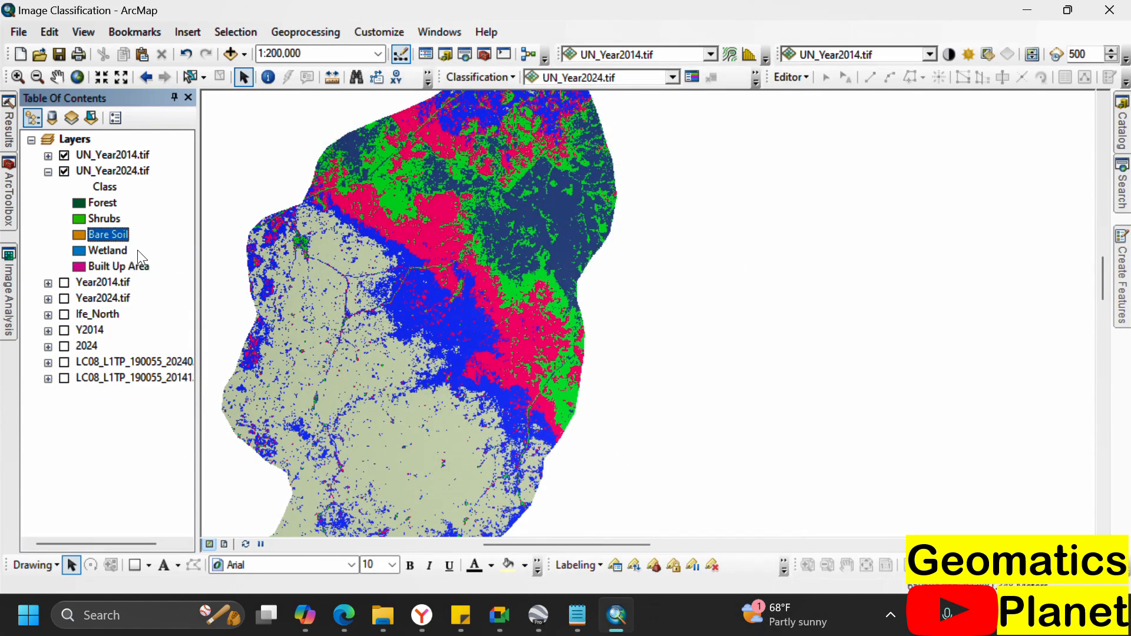
pyautogui.click(79, 250)
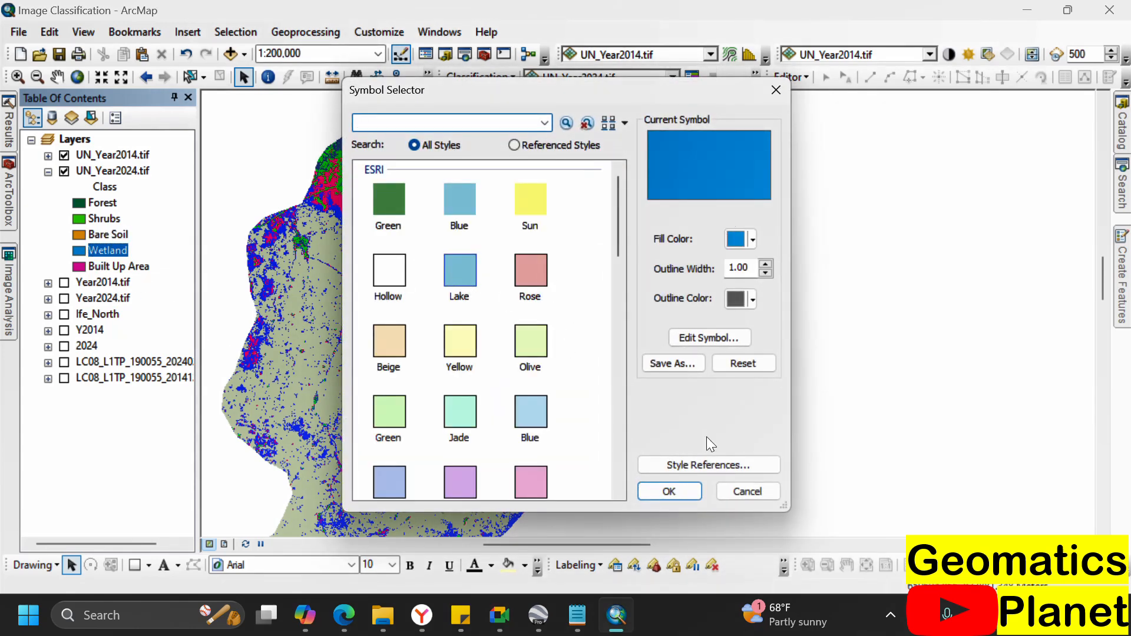
pyautogui.click(688, 493)
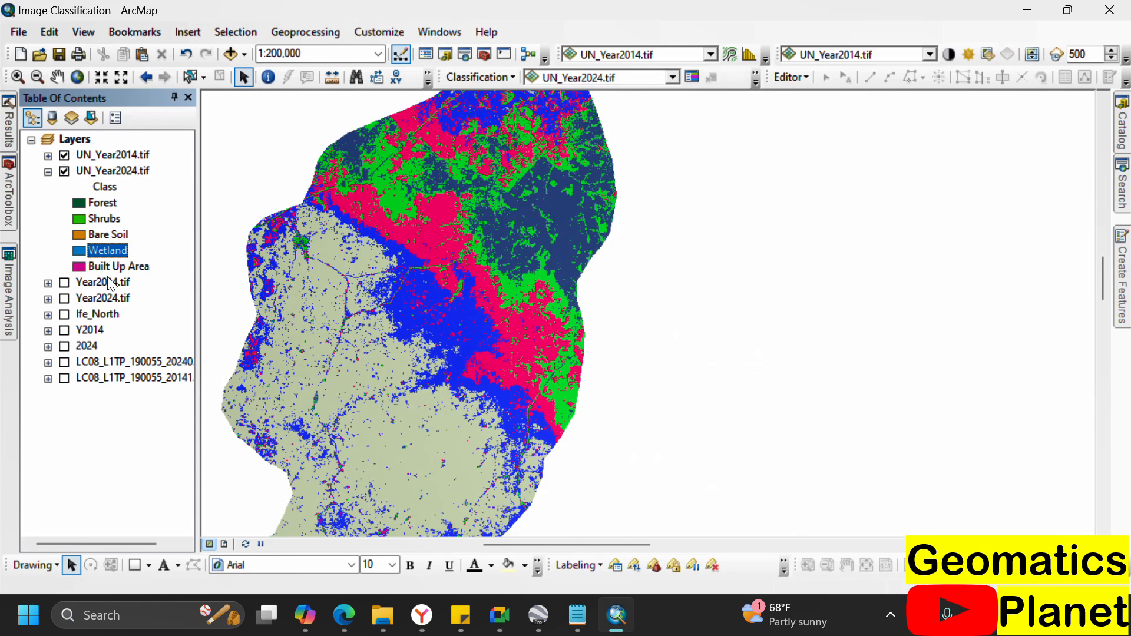
# - Set the Built Up Area class fill in UN_Year2024.tif to red and hide the UN_Year2014.tif layer
pyautogui.click(79, 267)
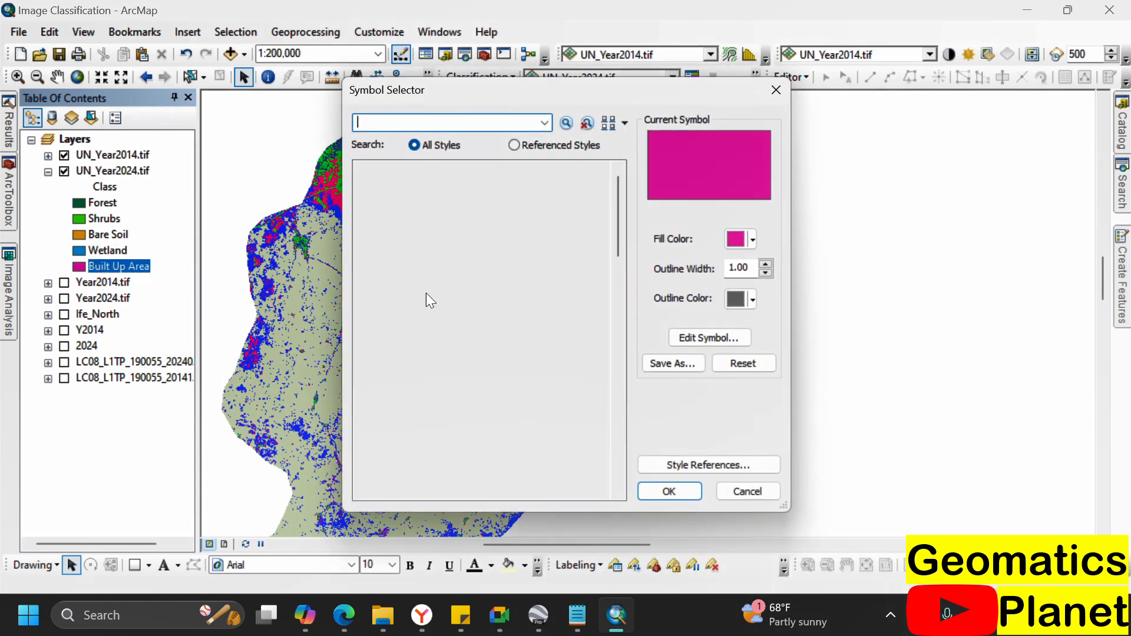
pyautogui.click(740, 239)
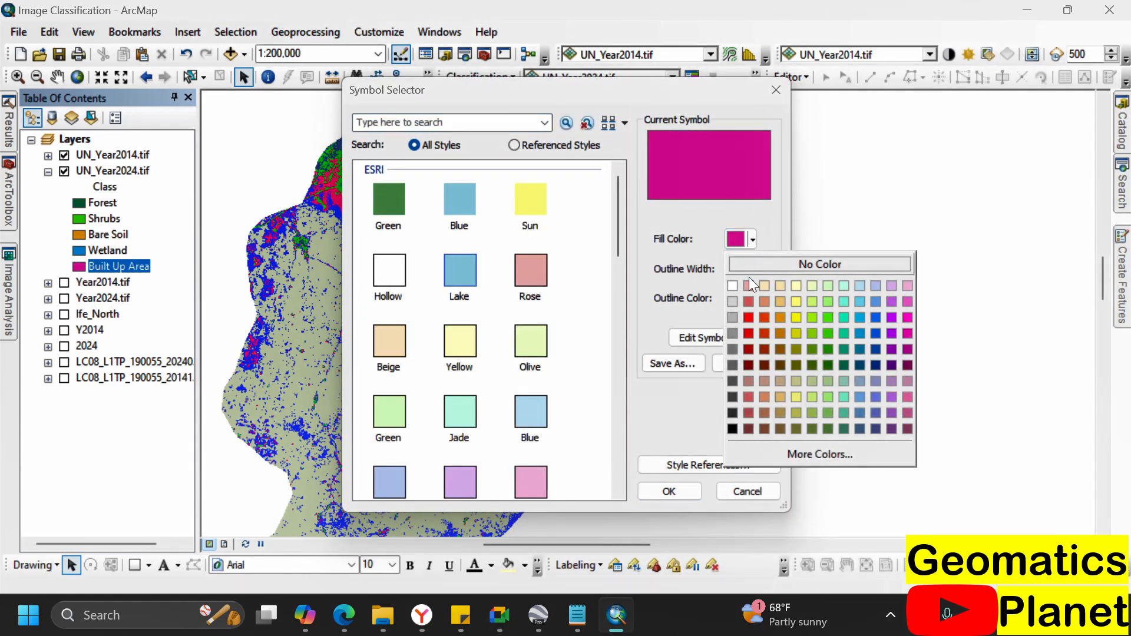
pyautogui.click(749, 317)
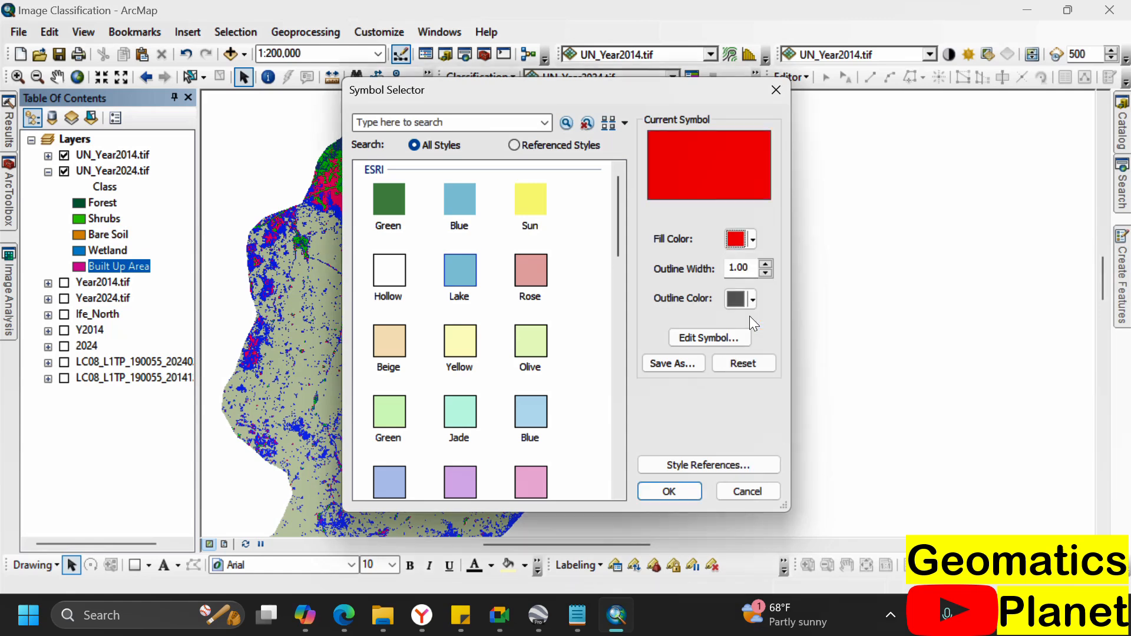
pyautogui.click(646, 491)
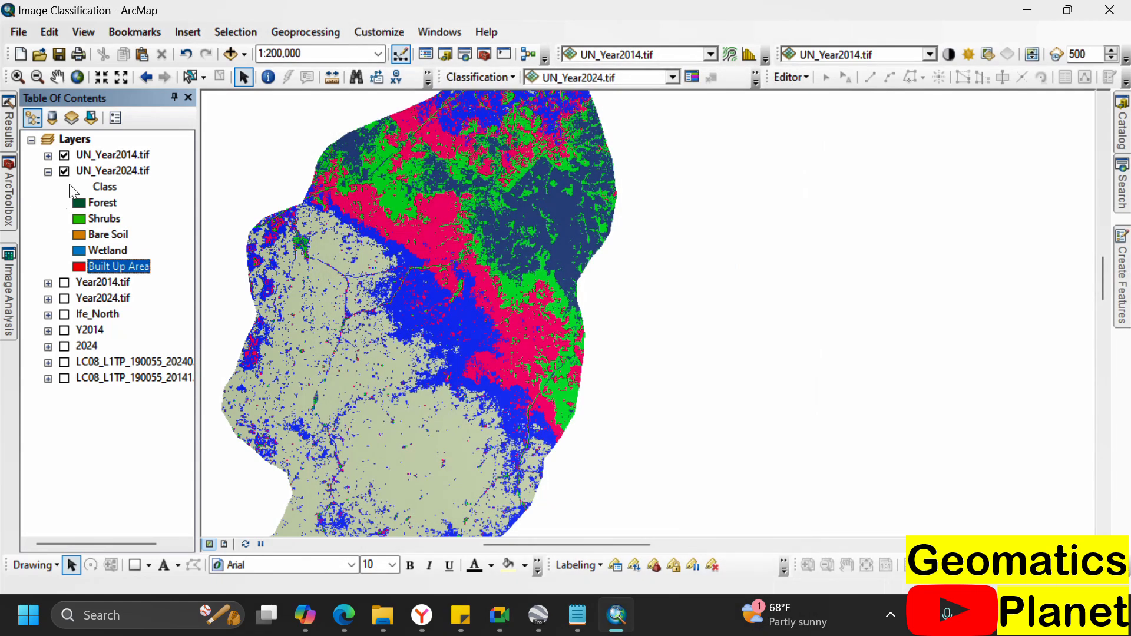
pyautogui.click(64, 155)
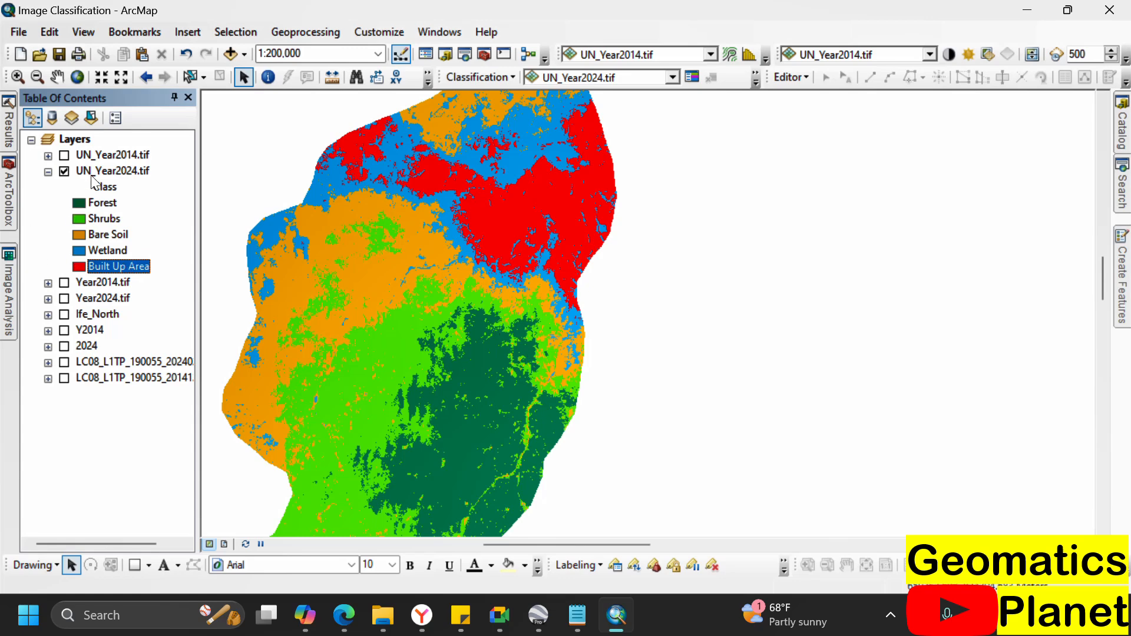
# - Open the symbology properties of UN_Year2024.tif and start saving its unique values symbology to a file
pyautogui.rightClick(110, 169)
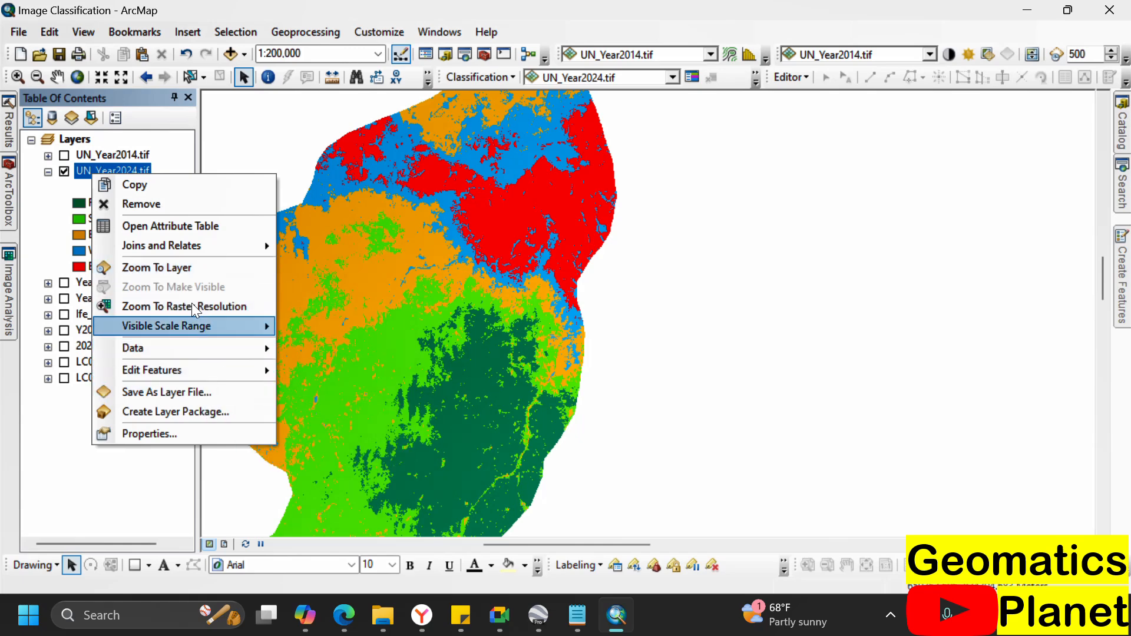
pyautogui.click(164, 433)
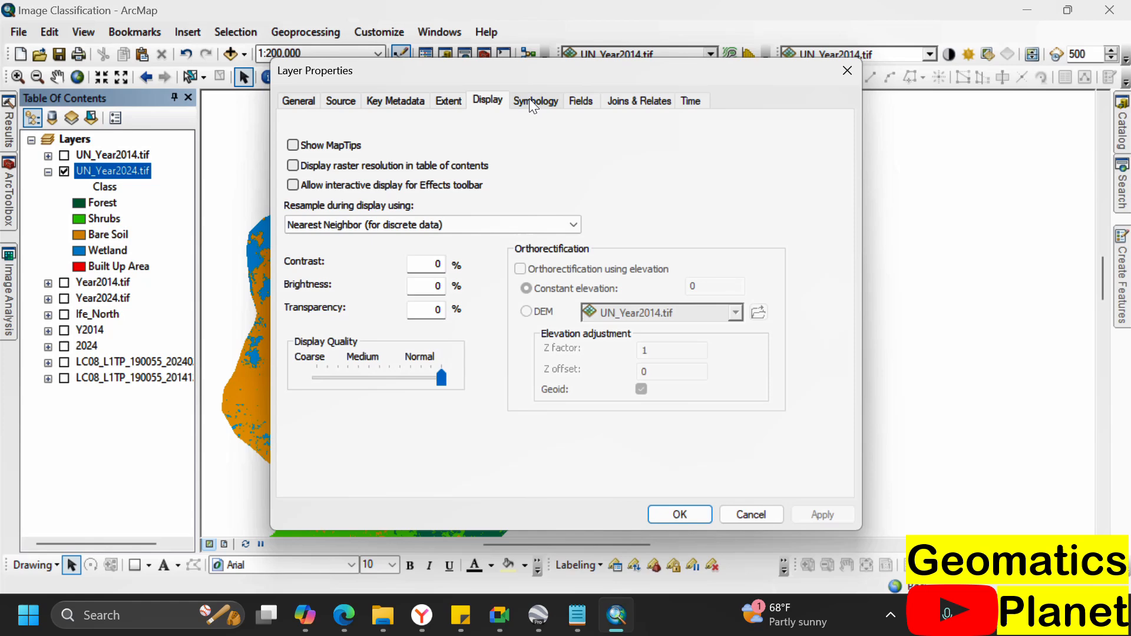
pyautogui.click(533, 102)
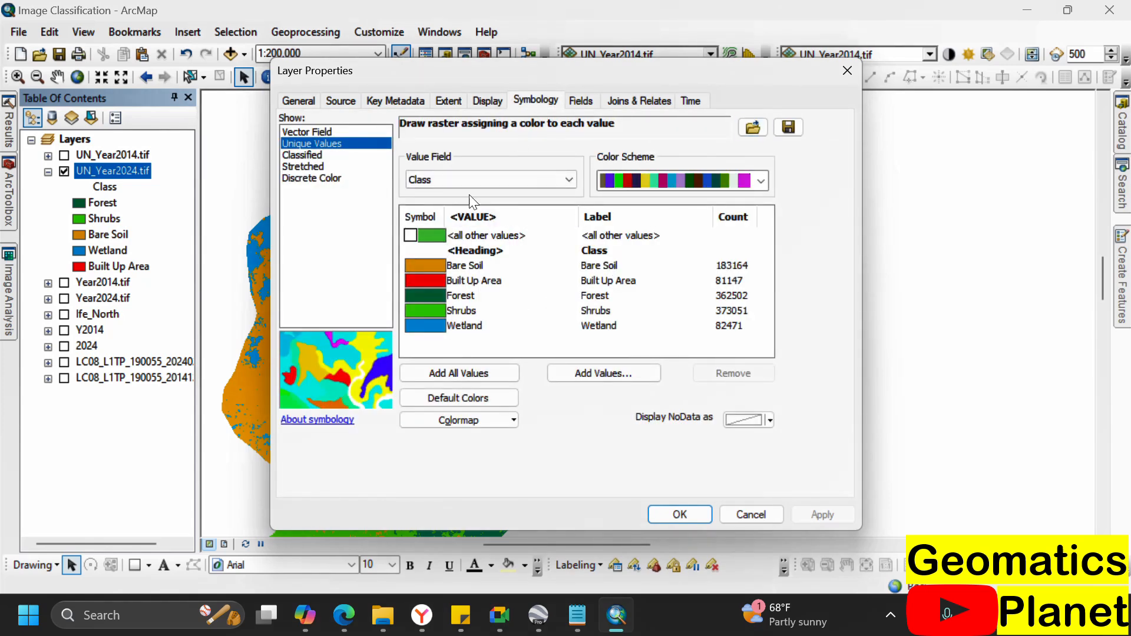
pyautogui.click(788, 128)
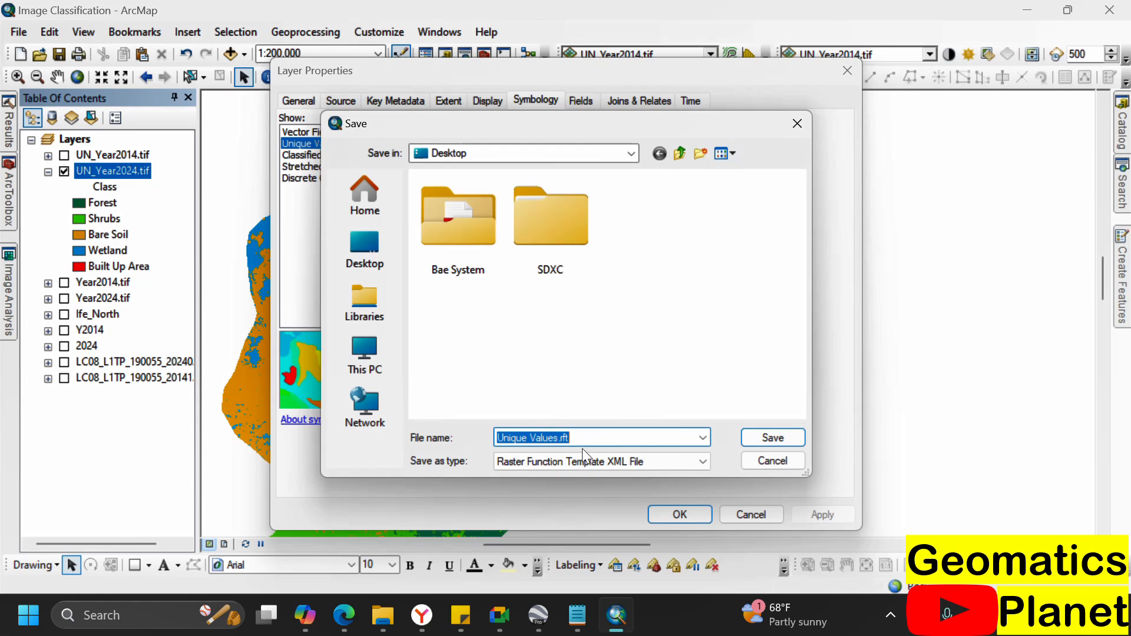
# - Choose the project's ArcMap folder, within Documents, KingVik Planet, Geomatics, KingVik Planet, as the save location
pyautogui.click(679, 153)
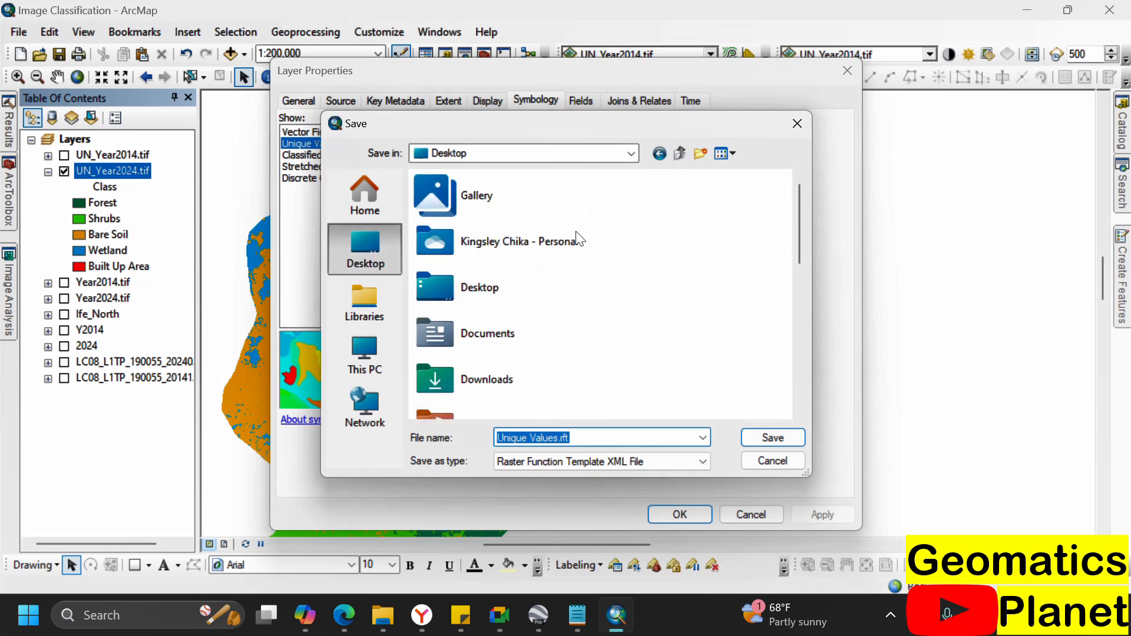
pyautogui.scroll(-3, 448, 280)
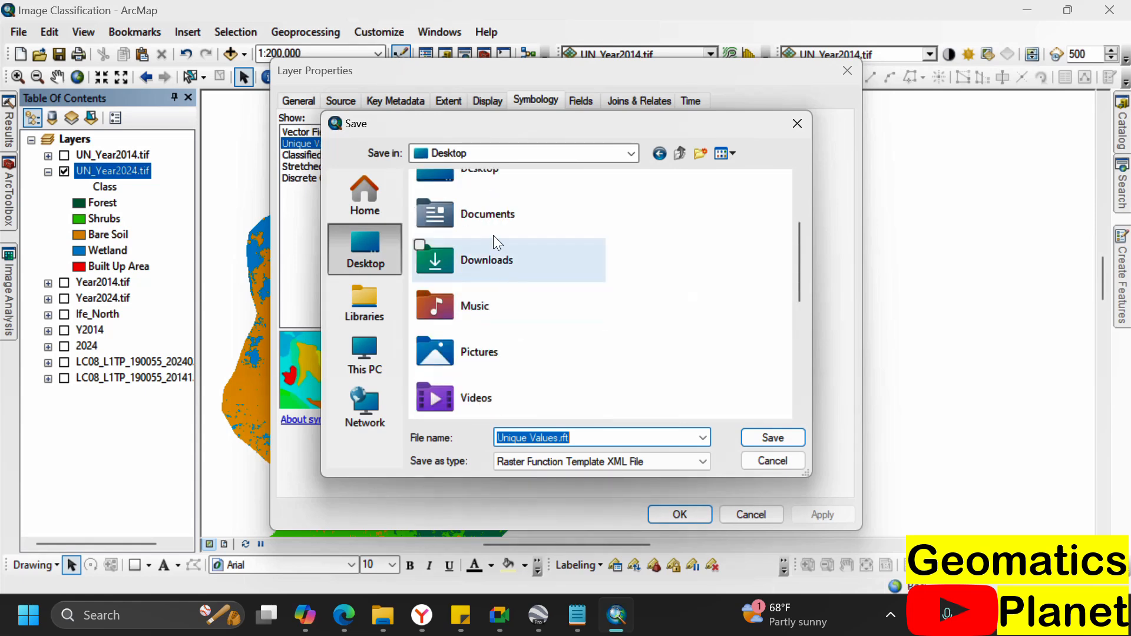
pyautogui.doubleClick(487, 217)
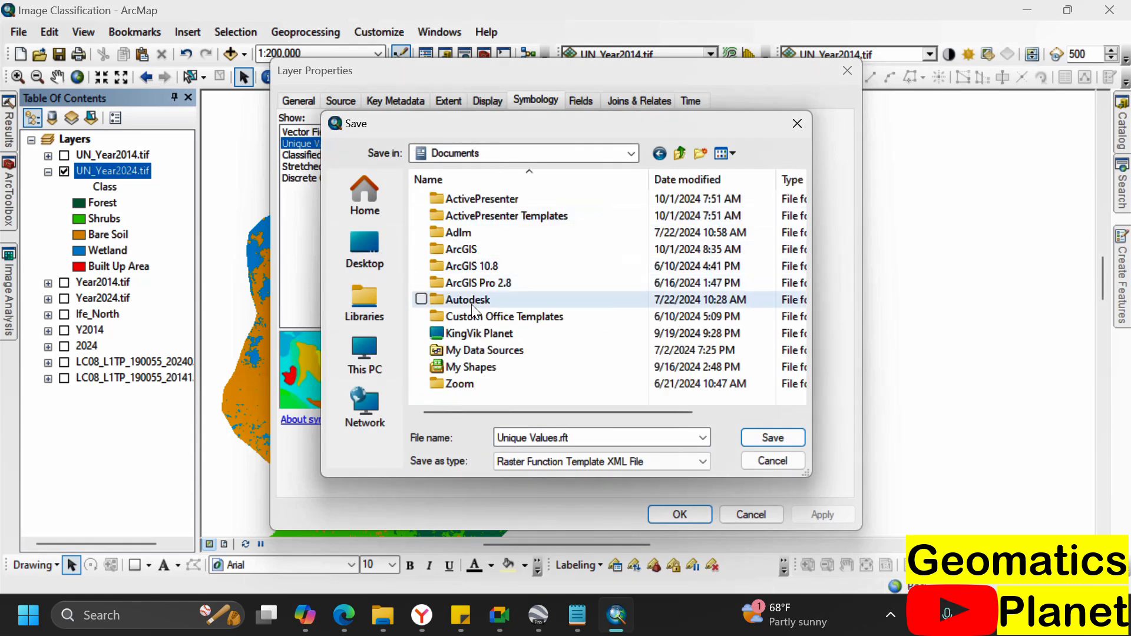
pyautogui.doubleClick(465, 333)
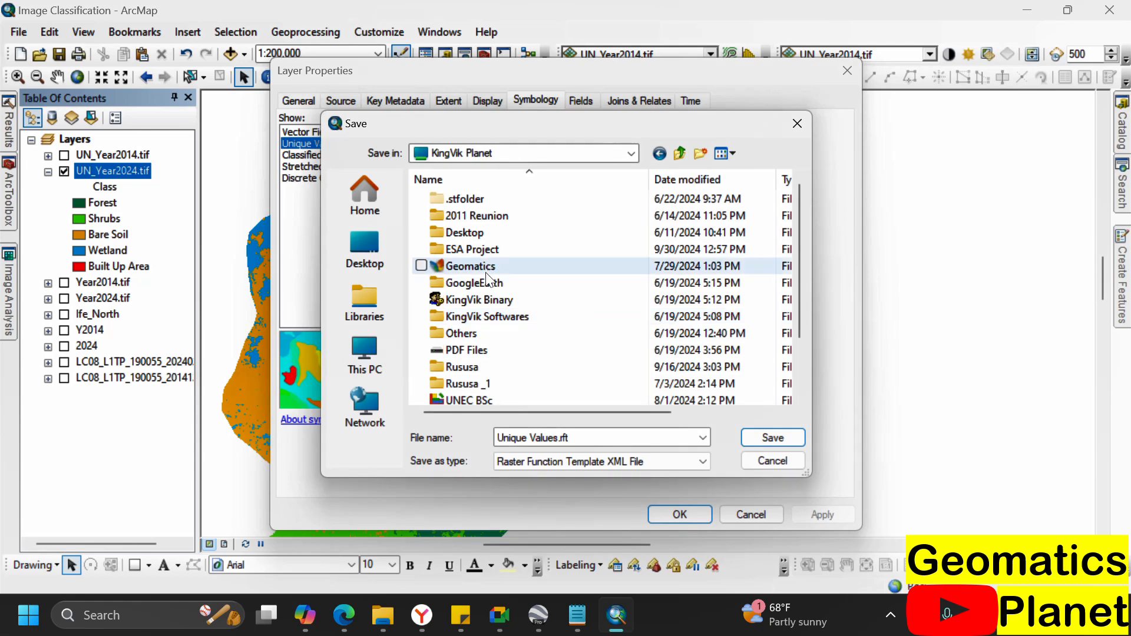
pyautogui.doubleClick(487, 267)
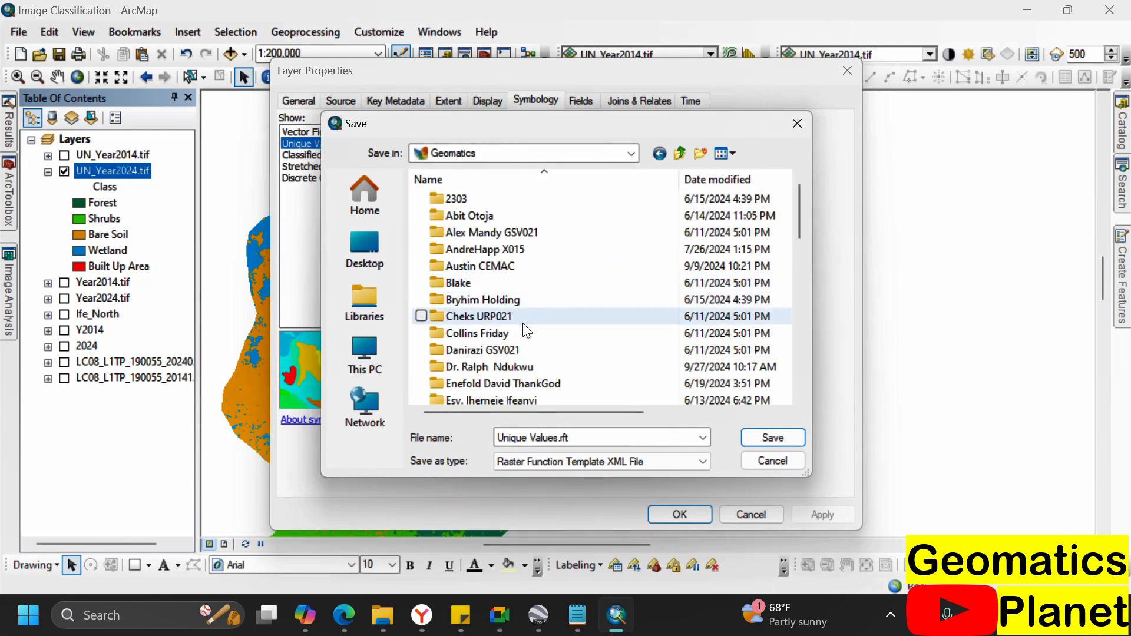
pyautogui.click(522, 317)
pyautogui.scroll(-6, 522, 317)
pyautogui.click(485, 198)
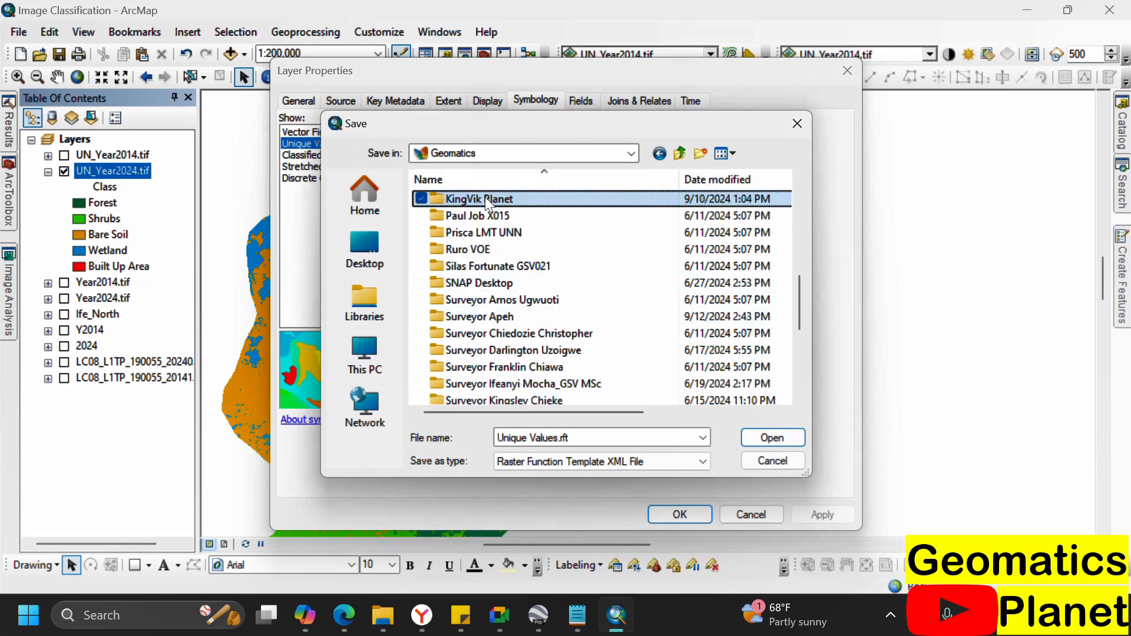
pyautogui.doubleClick(486, 198)
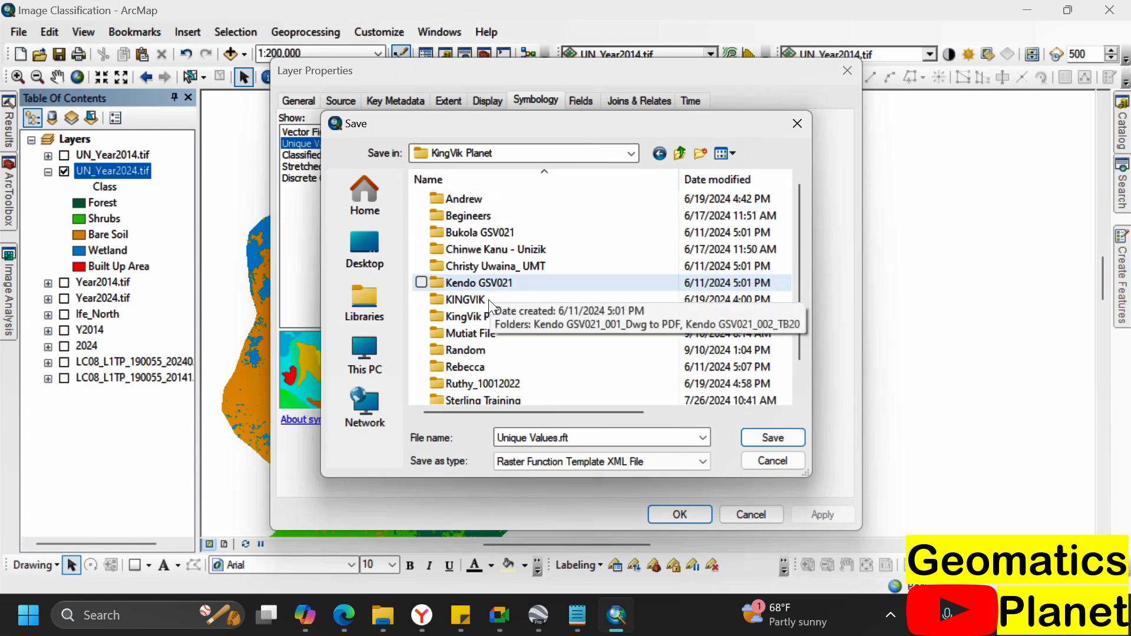
pyautogui.doubleClick(492, 334)
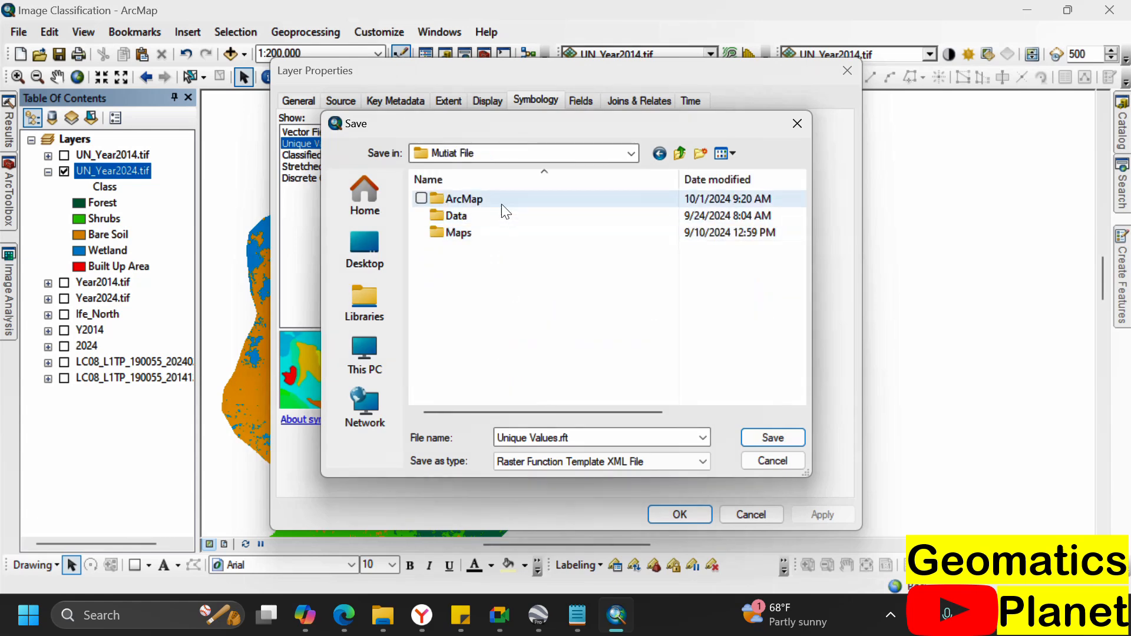
pyautogui.doubleClick(500, 204)
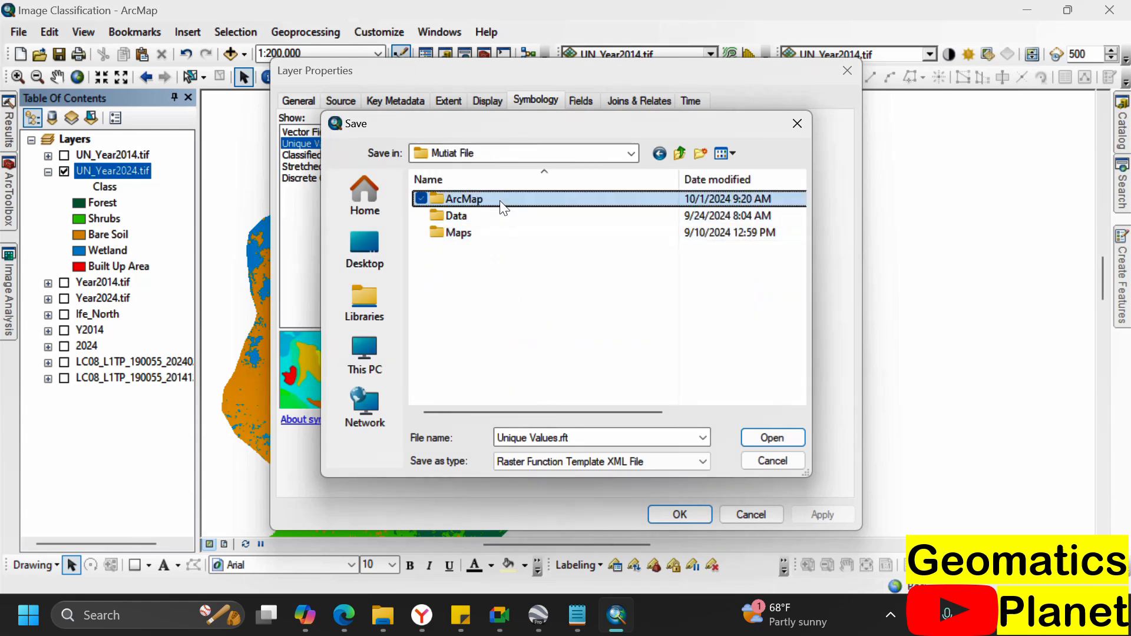
# - Save the symbology as a raster function template named Layer2024 and accept the layer properties
pyautogui.doubleClick(559, 437)
pyautogui.click(559, 438)
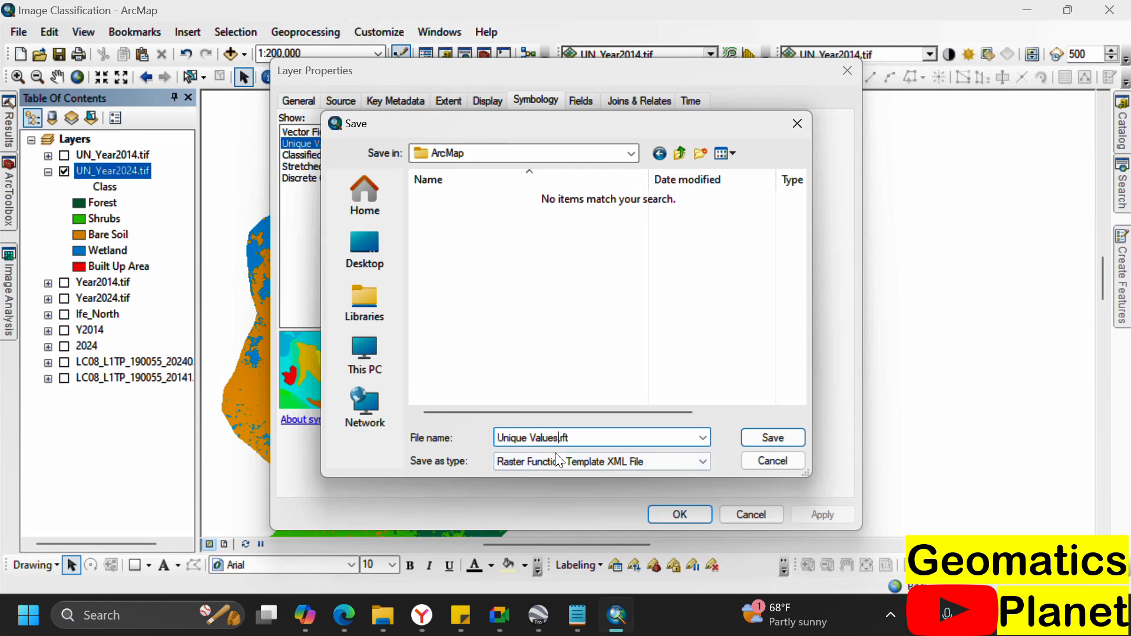
pyautogui.press('BackSpace')
pyautogui.press('BackSpace')
pyautogui.press('BackSpace')
pyautogui.press('BackSpace')
pyautogui.press('BackSpace')
pyautogui.press('BackSpace')
pyautogui.press('BackSpace')
pyautogui.press('BackSpace')
pyautogui.press('BackSpace')
pyautogui.press('BackSpace')
pyautogui.press('BackSpace')
pyautogui.press('BackSpace')
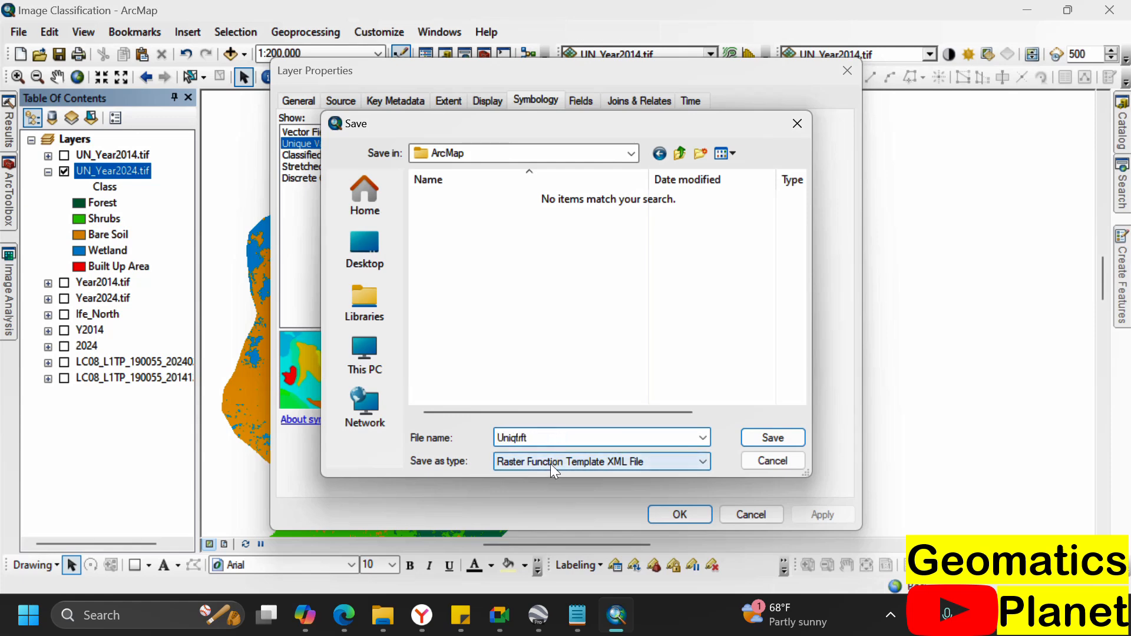
pyautogui.write('Layer2024')
pyautogui.click(771, 438)
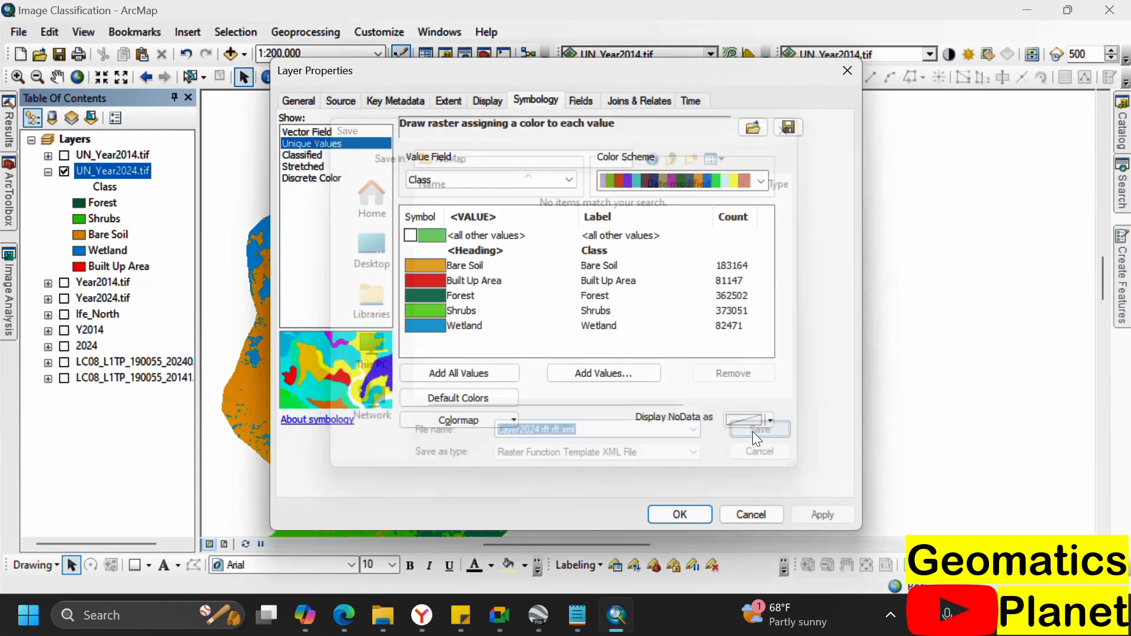
pyautogui.click(678, 514)
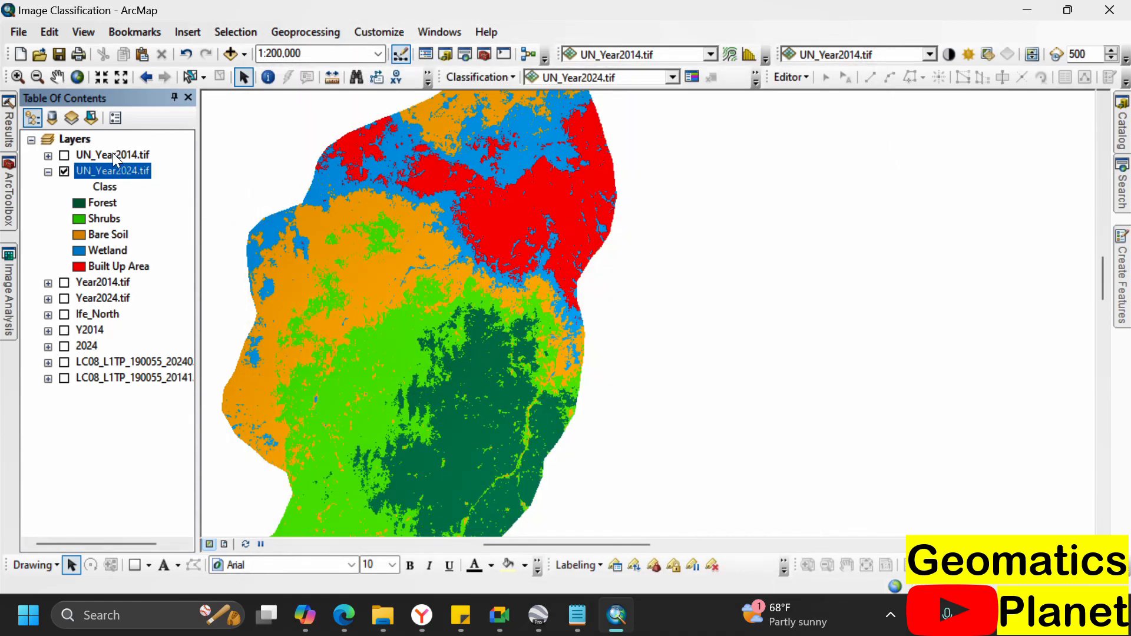
# - Show the UN_Year2014.tif layer and import the symbology of UN_Year2024.tif into it, accepting the layer properties
pyautogui.click(65, 155)
pyautogui.click(88, 154)
pyautogui.rightClick(87, 154)
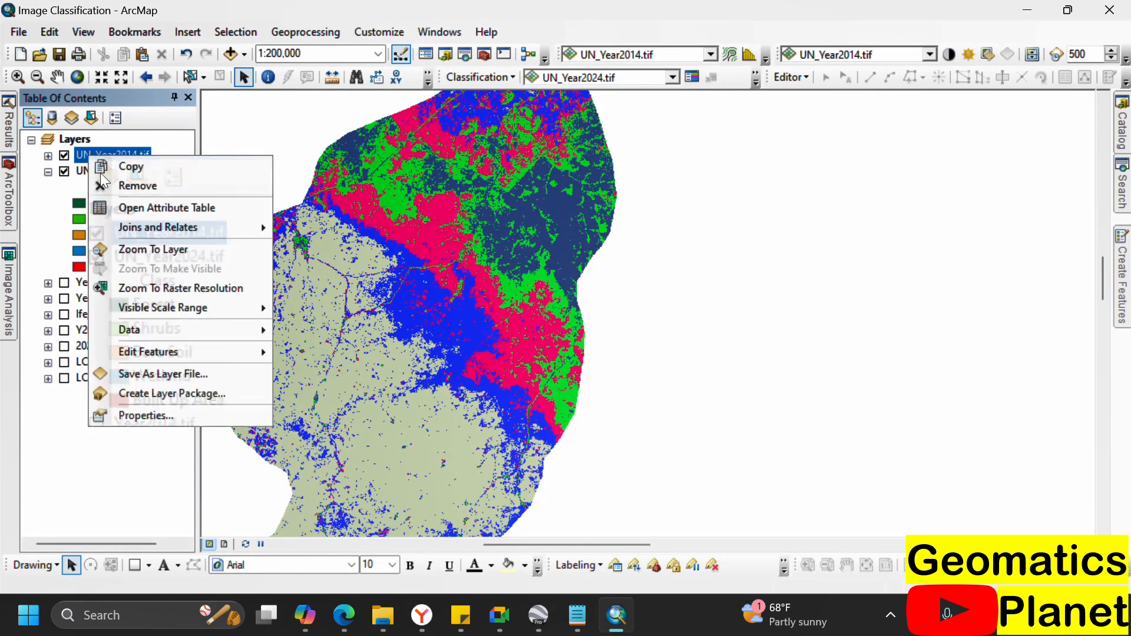
pyautogui.click(148, 415)
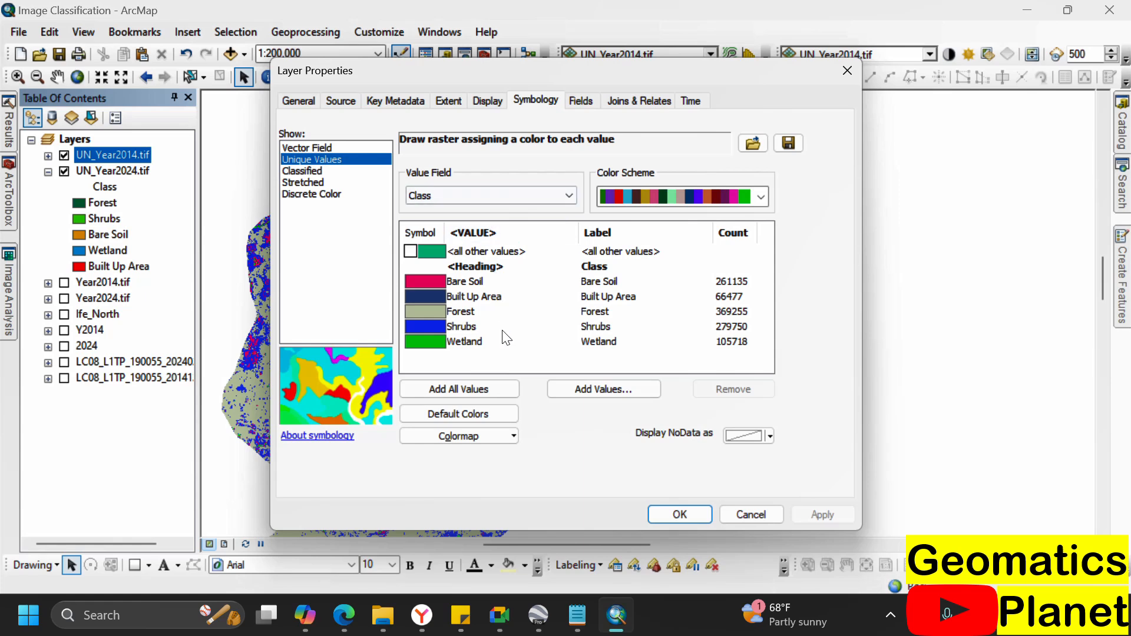
pyautogui.click(751, 141)
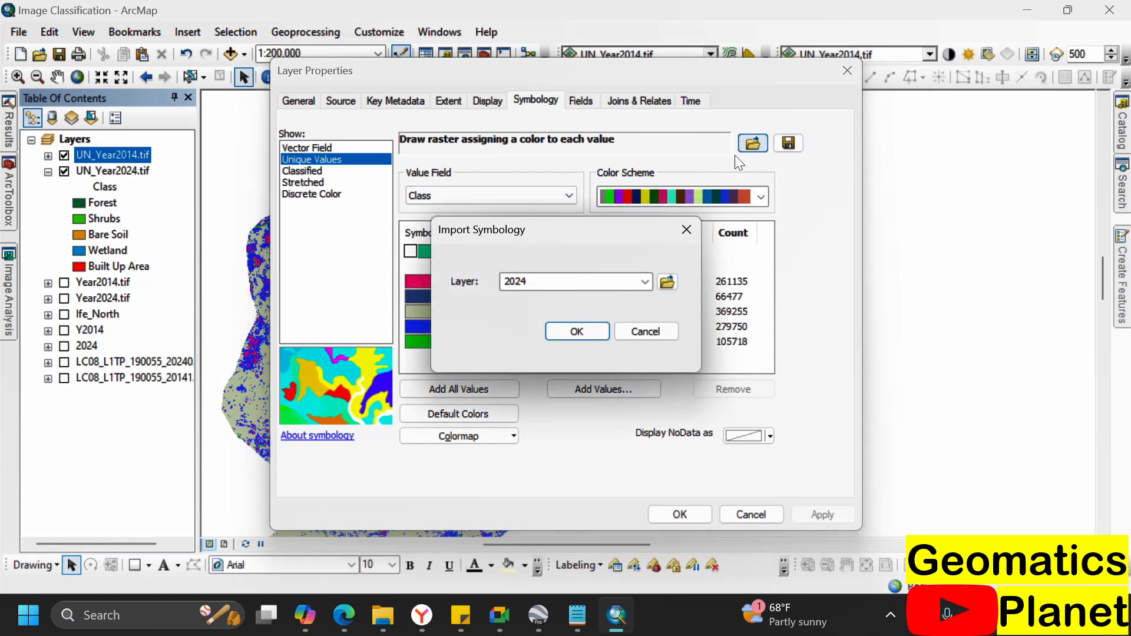
pyautogui.click(644, 283)
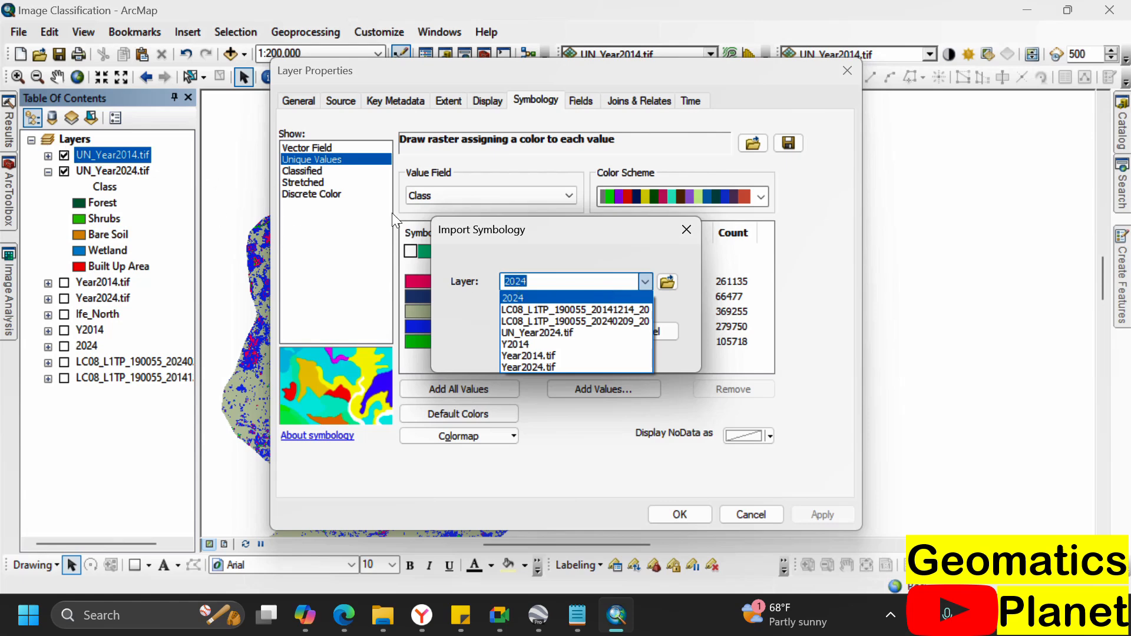
pyautogui.click(535, 334)
pyautogui.click(566, 332)
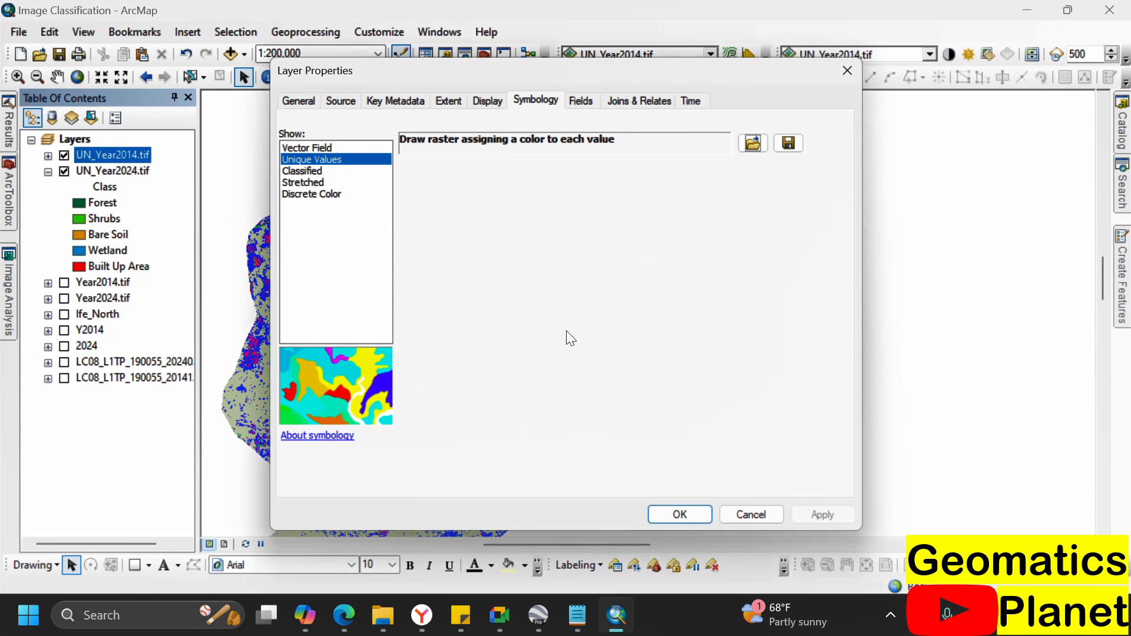
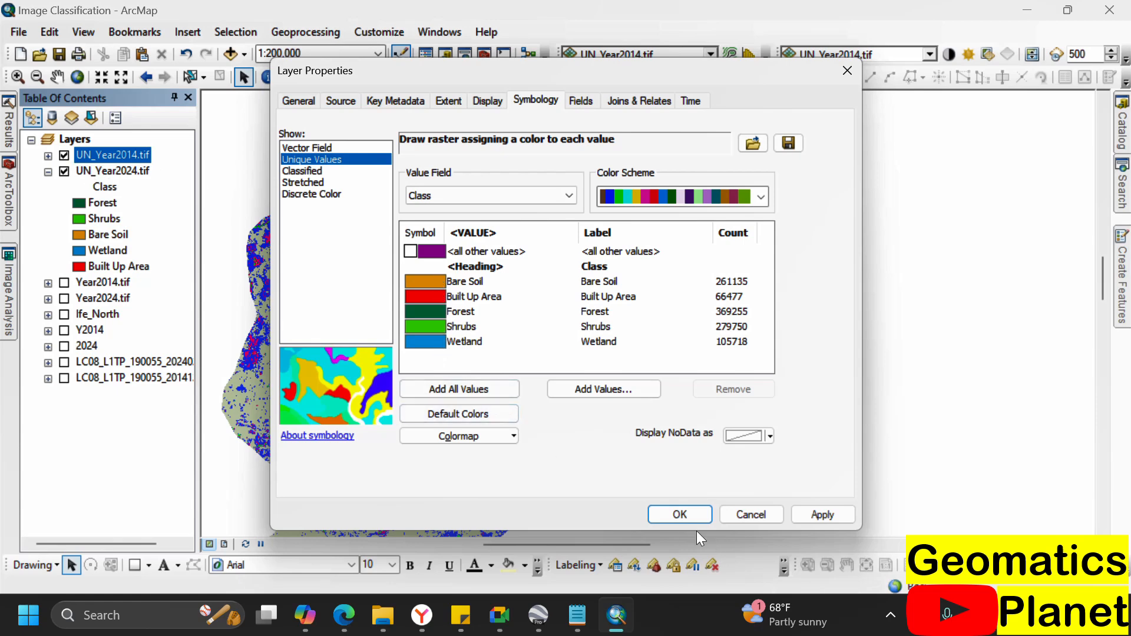
pyautogui.click(687, 519)
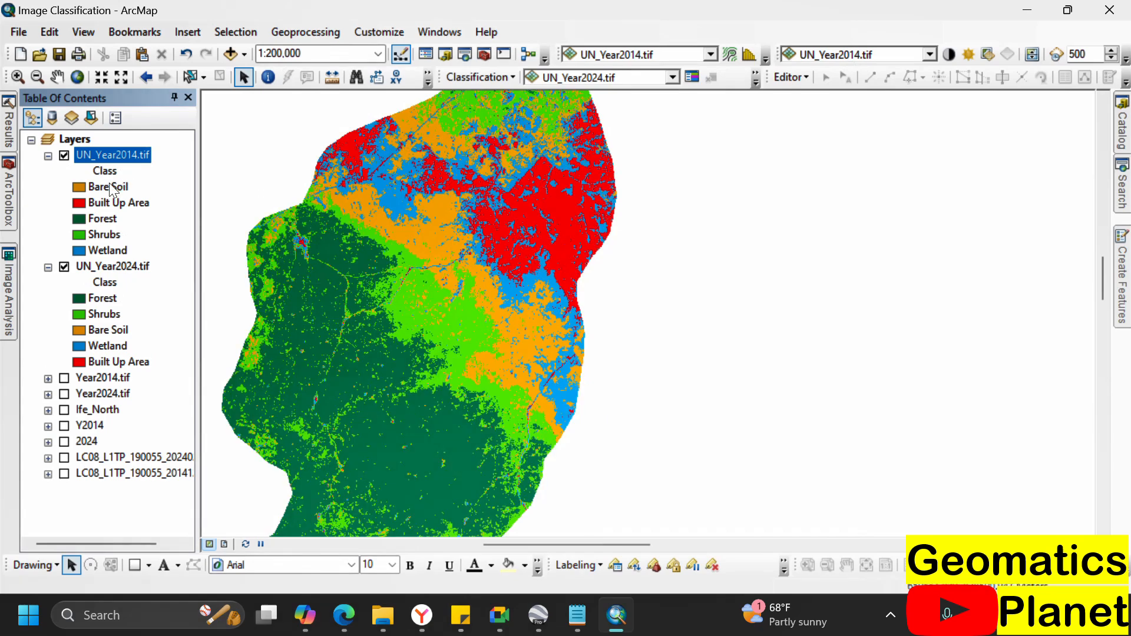
# - Toggle the visibility of UN_Year2014.tif and UN_Year2024.tif to compare the two classifications on the map
pyautogui.click(64, 267)
pyautogui.click(64, 156)
pyautogui.click(65, 267)
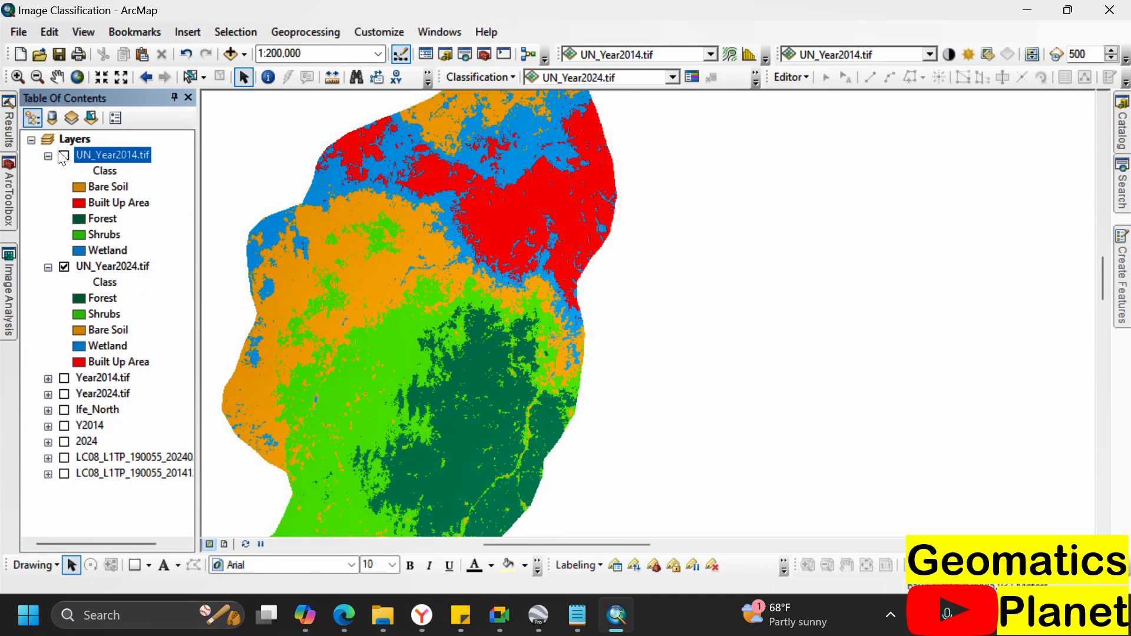
pyautogui.click(64, 156)
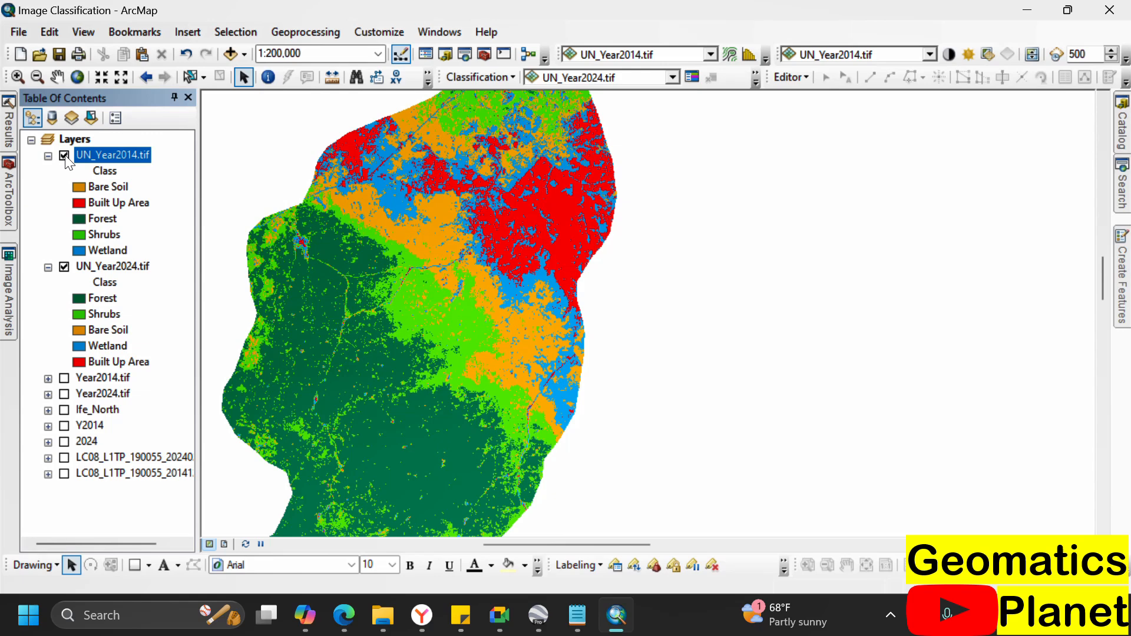
pyautogui.scroll(-1, 701, 396)
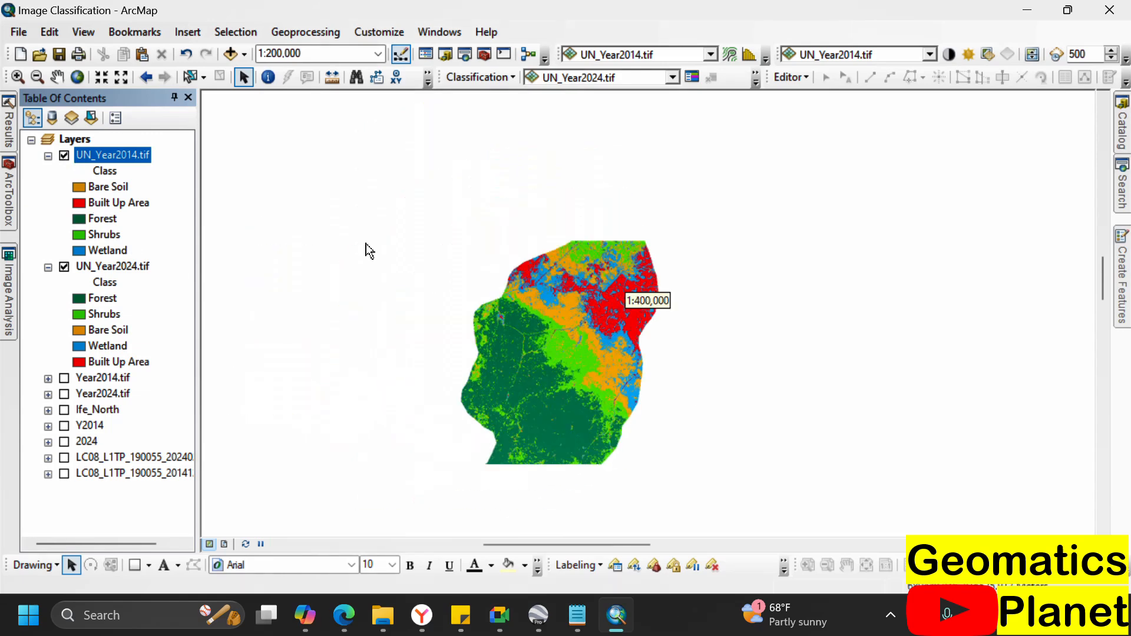
# - Collapse the legends of UN_Year2014.tif, UN_Year2024.tif and Year2014.tif in the layer list
pyautogui.click(49, 377)
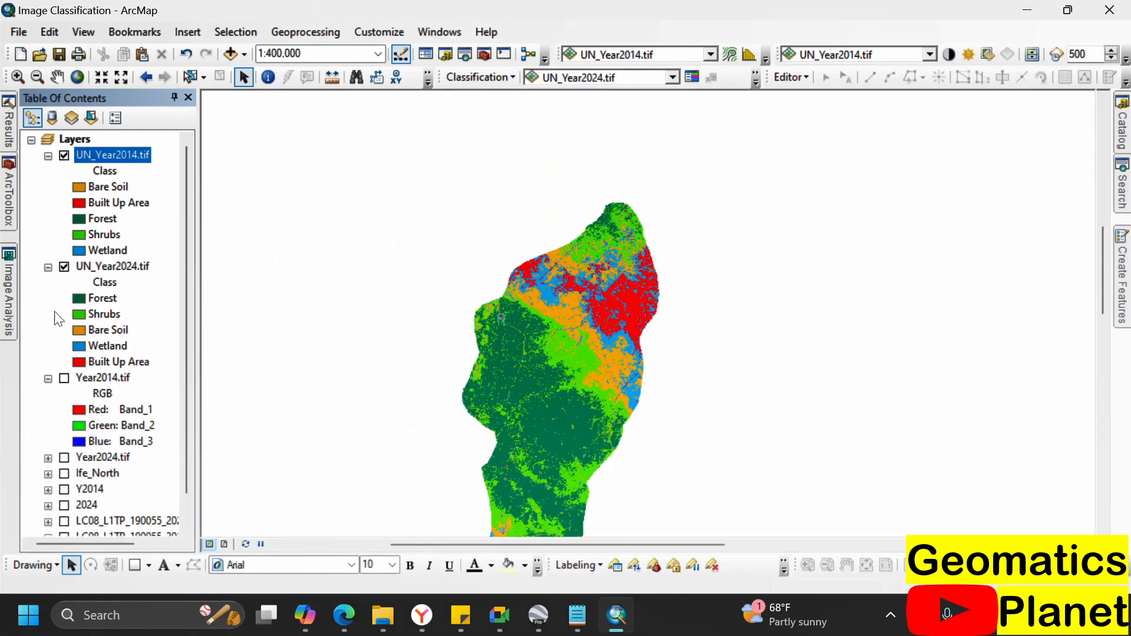
pyautogui.click(48, 266)
pyautogui.click(50, 156)
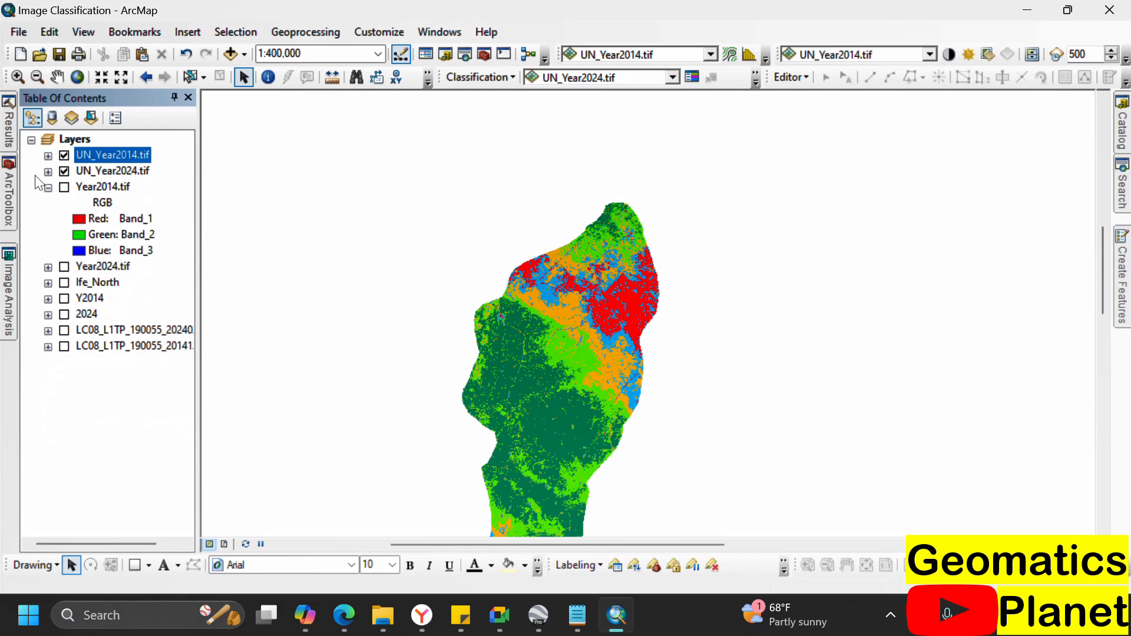
pyautogui.click(49, 187)
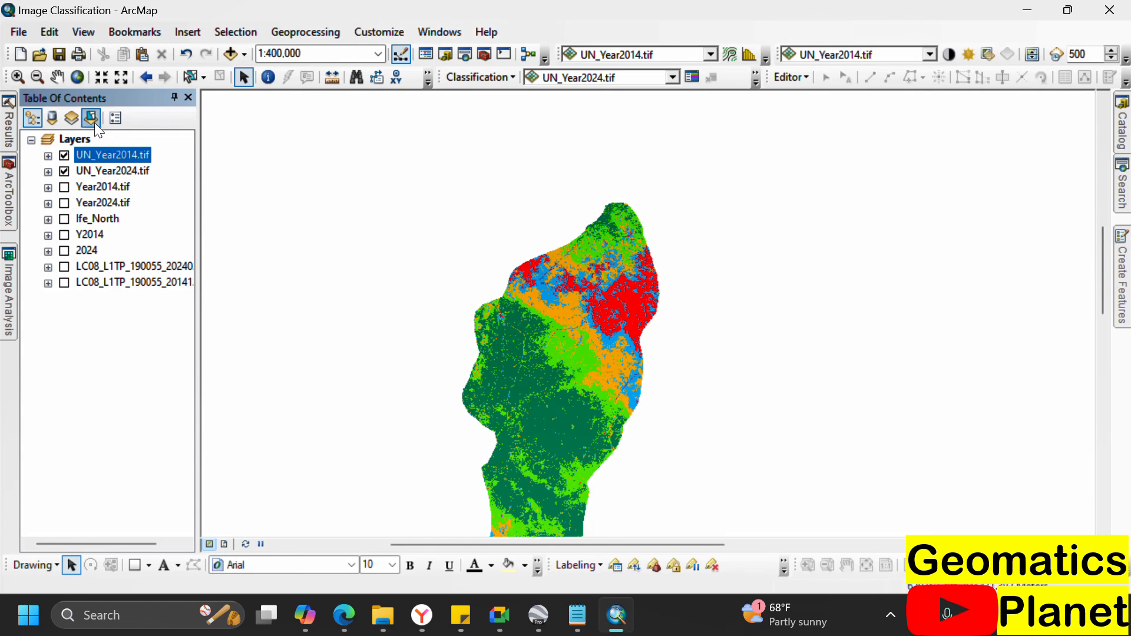
# - Insert a second data frame into the map document and name it 2024
pyautogui.click(80, 137)
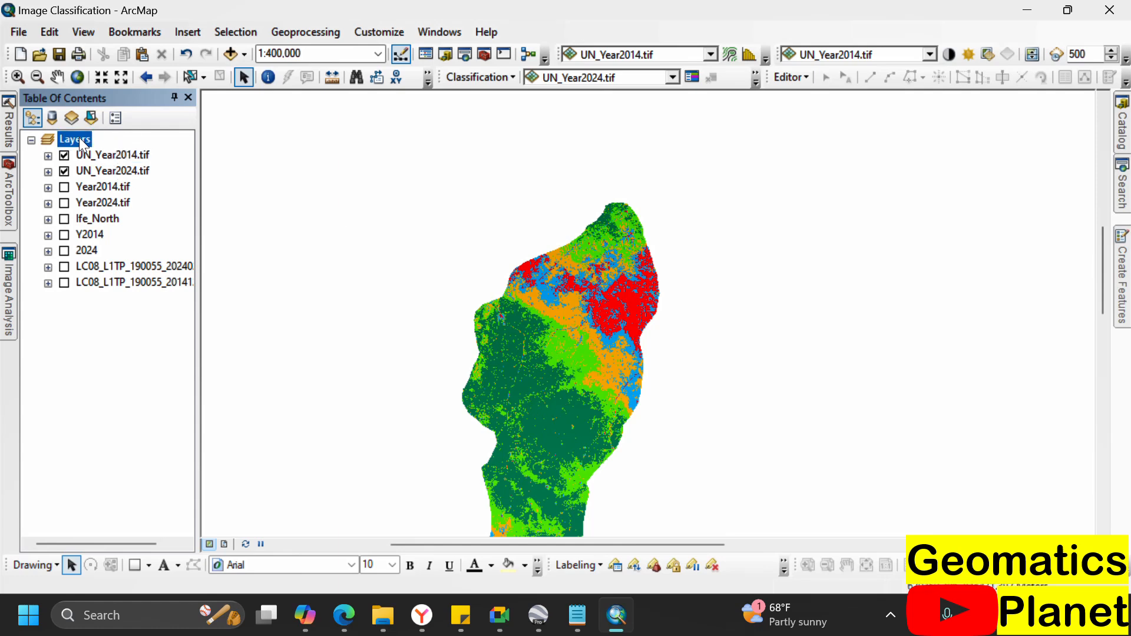
pyautogui.rightClick(79, 136)
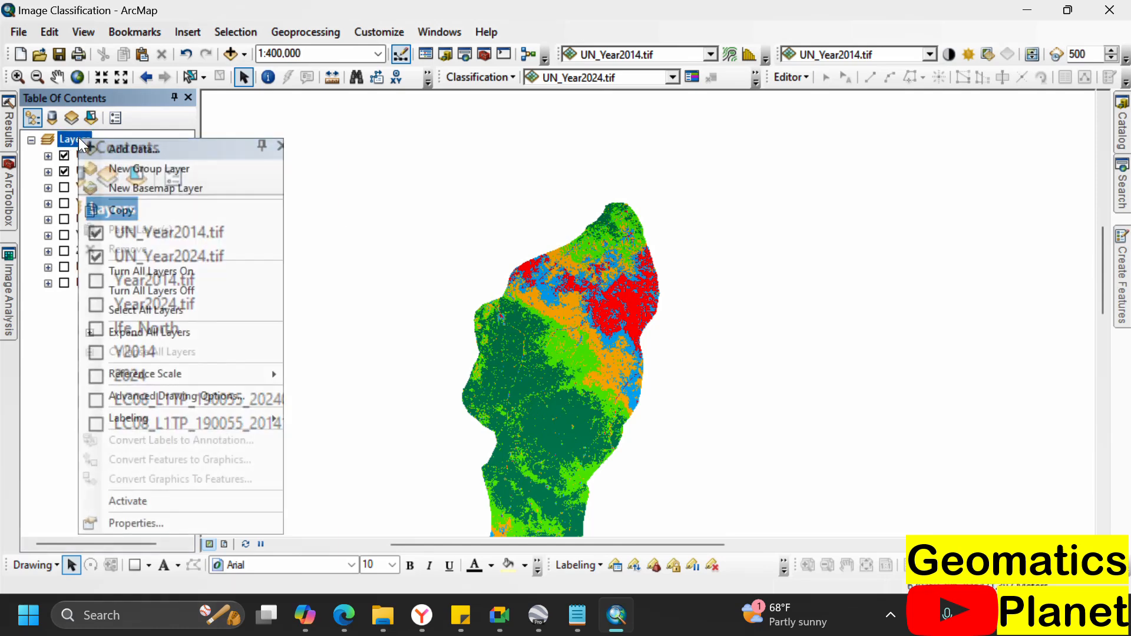
pyautogui.click(188, 30)
pyautogui.click(192, 51)
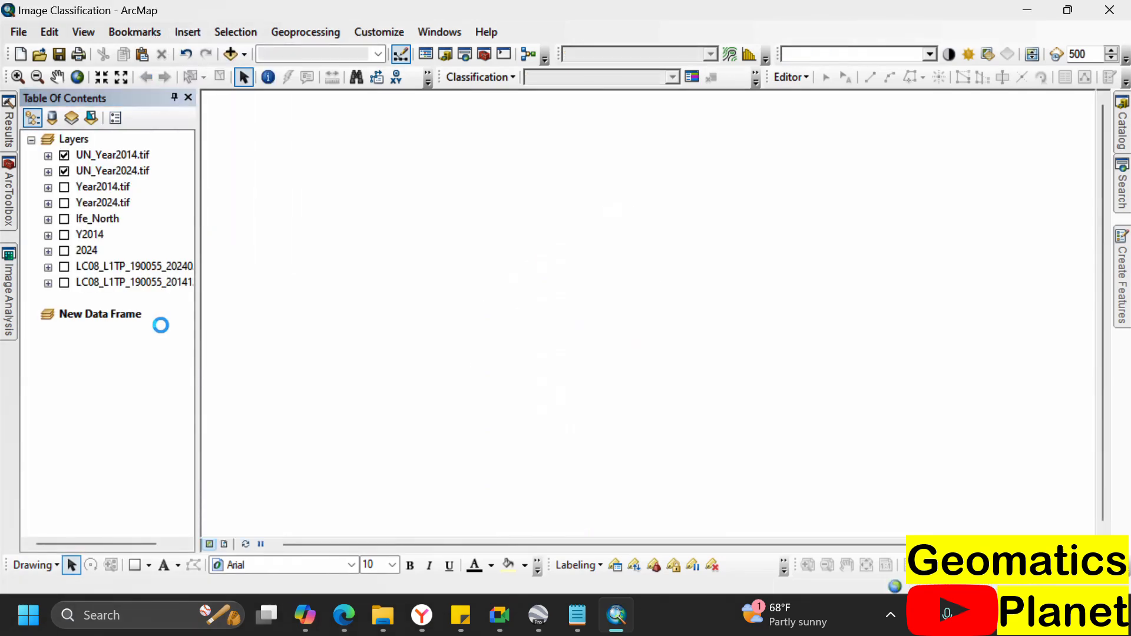
pyautogui.click(121, 318)
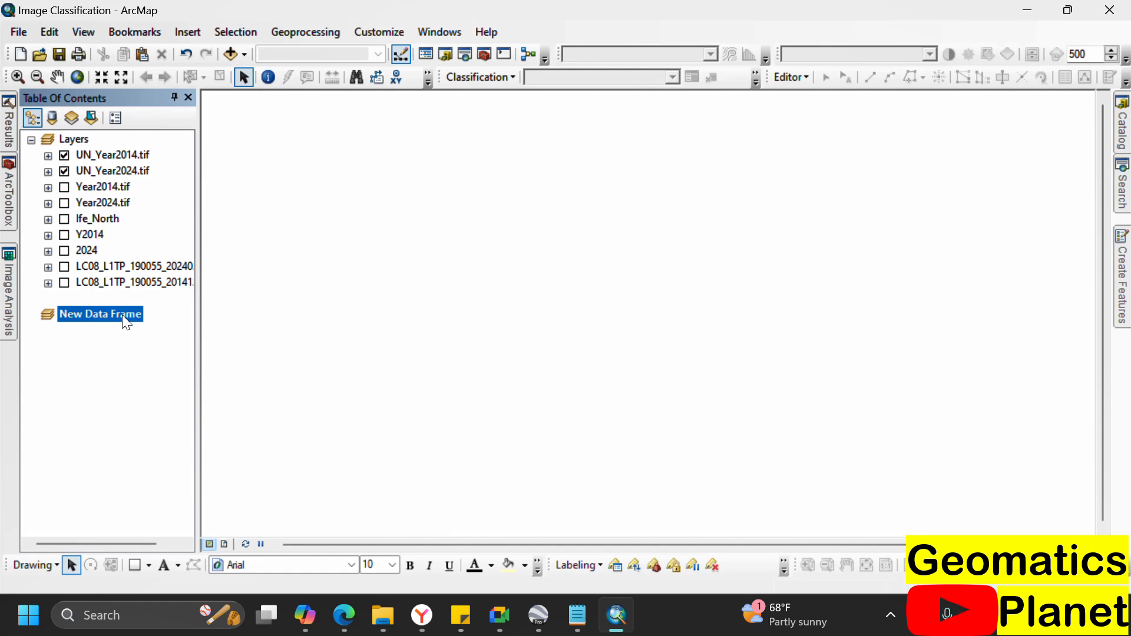
pyautogui.click(126, 313)
pyautogui.write('2024')
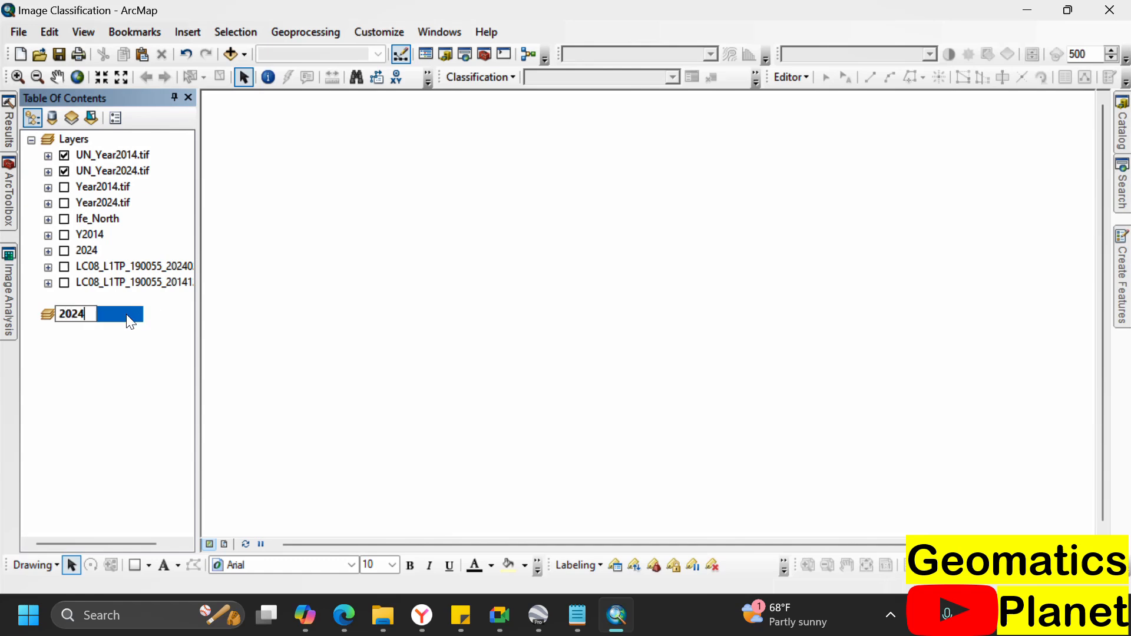
pyautogui.press('Return')
# - Rename the original Layers data frame as 2014
pyautogui.click(79, 139)
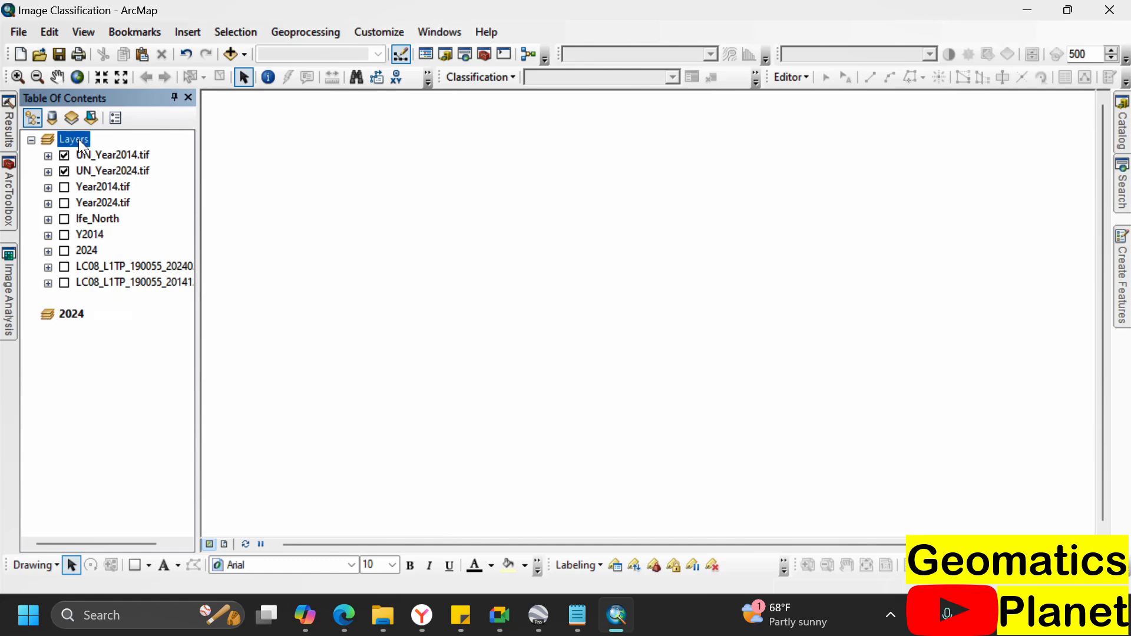
pyautogui.click(79, 139)
pyautogui.write('2014')
pyautogui.press('Return')
# - Switch to the page layout view and set the paper to A4 size in landscape orientation
pyautogui.click(225, 544)
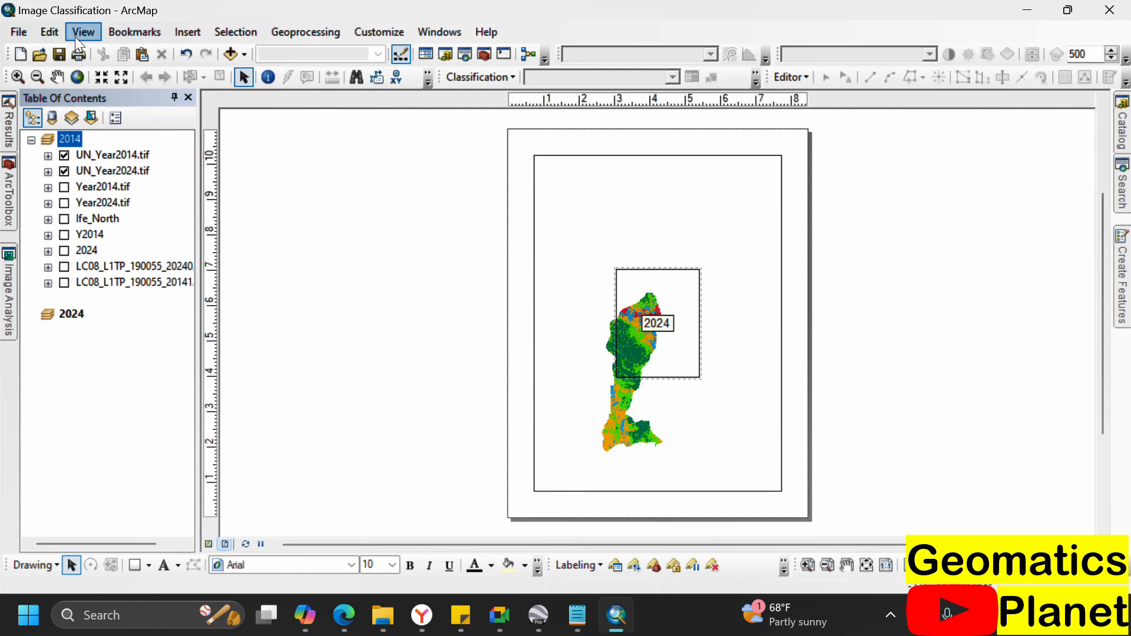
pyautogui.click(51, 30)
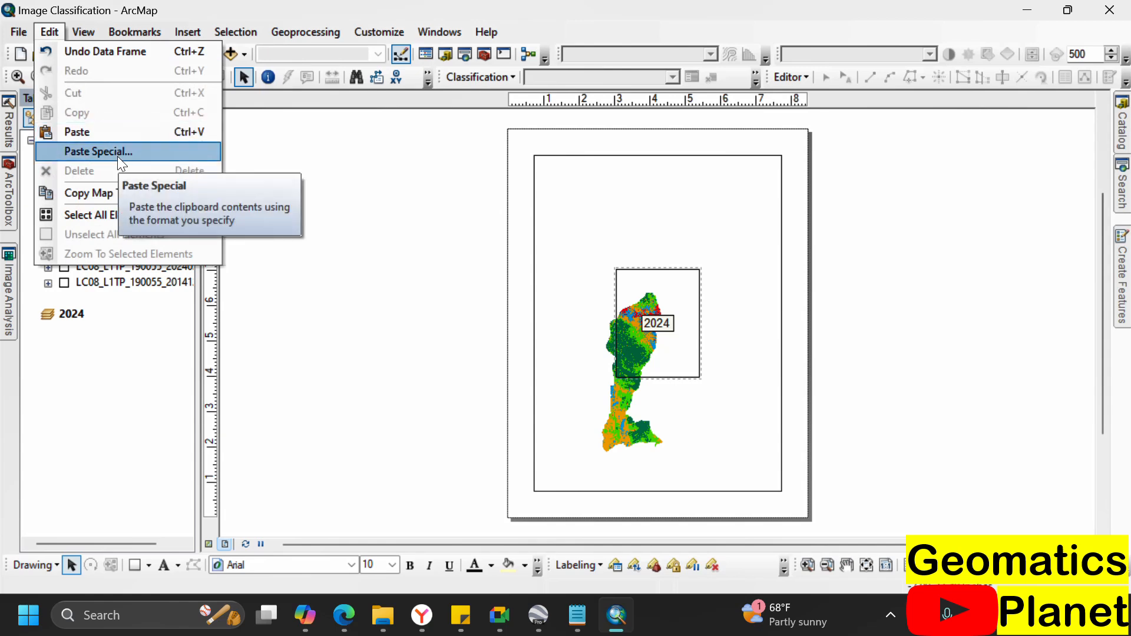
pyautogui.click(47, 34)
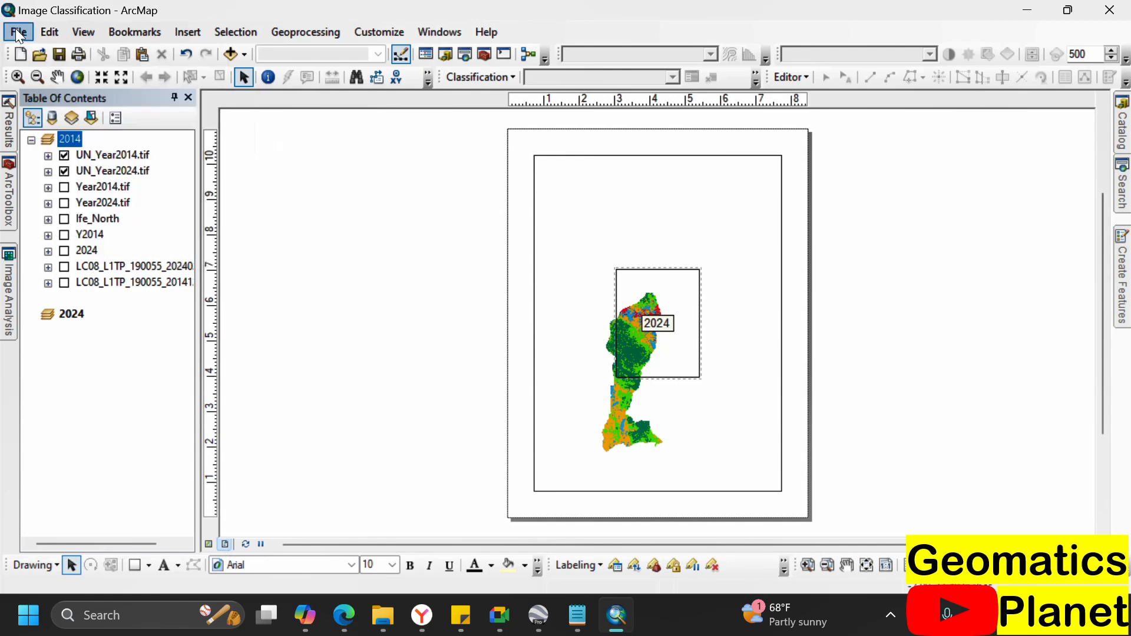
pyautogui.click(20, 29)
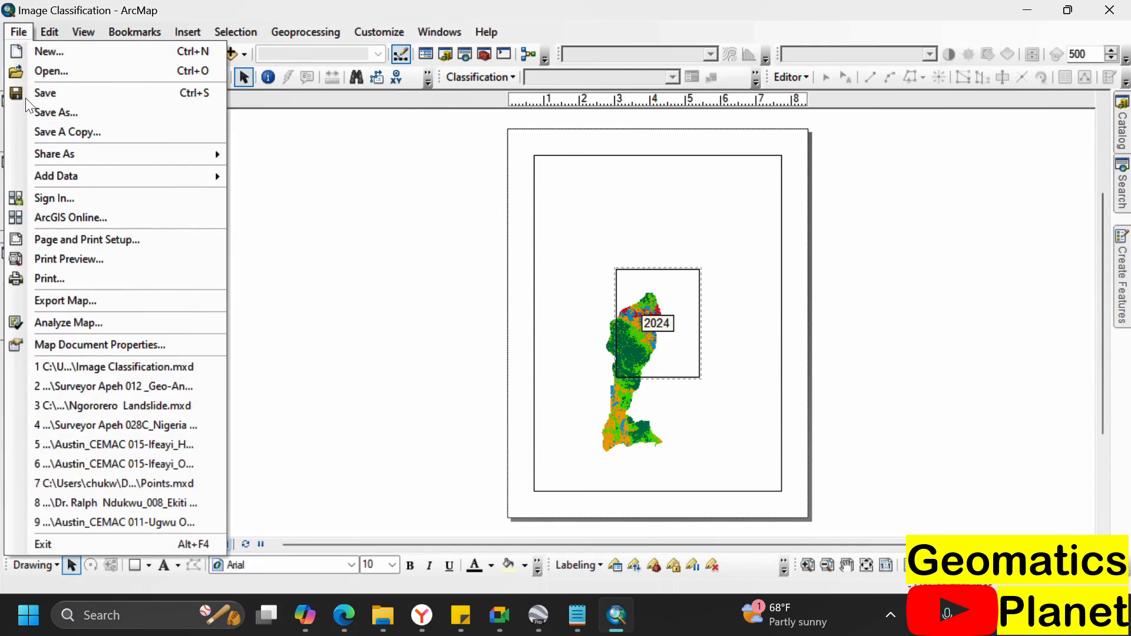
pyautogui.click(158, 240)
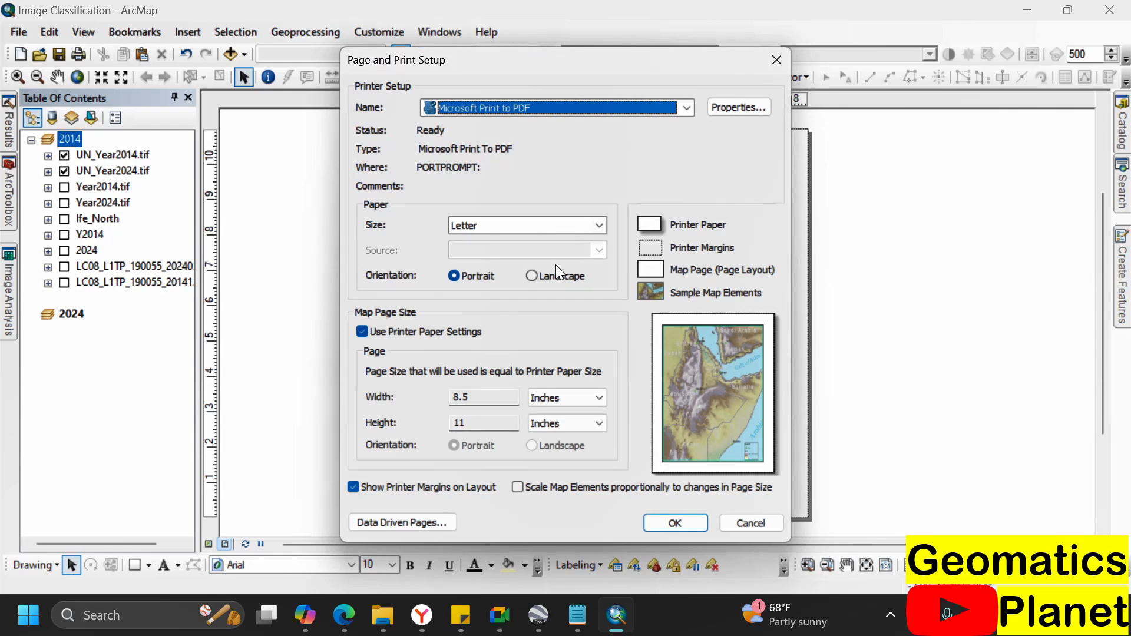
pyautogui.click(545, 277)
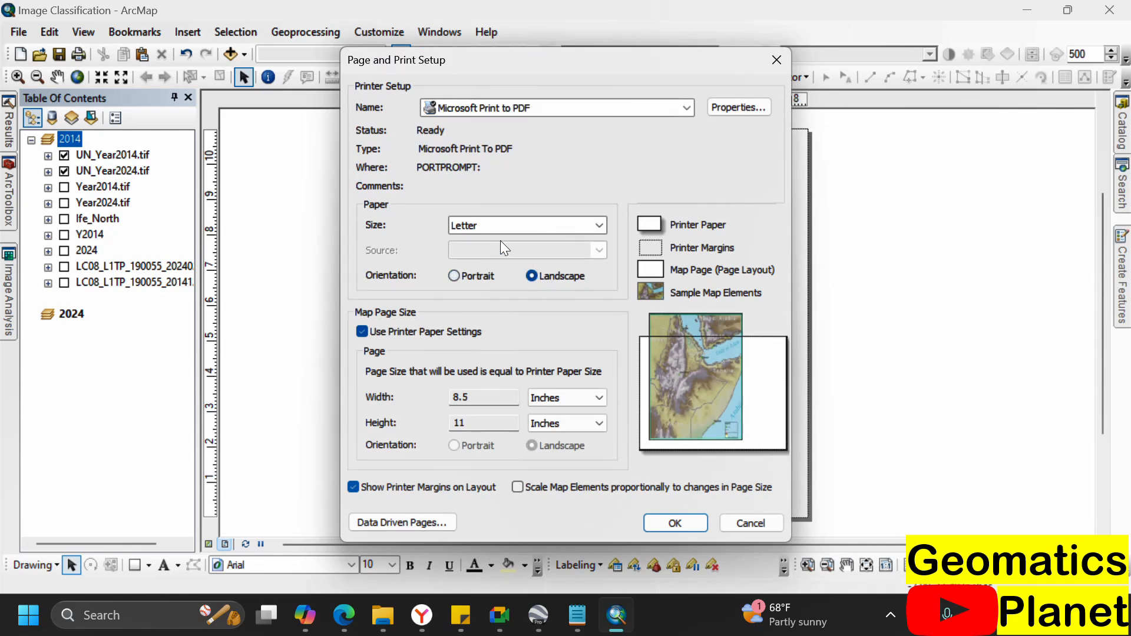
pyautogui.click(577, 225)
pyautogui.scroll(1, 512, 260)
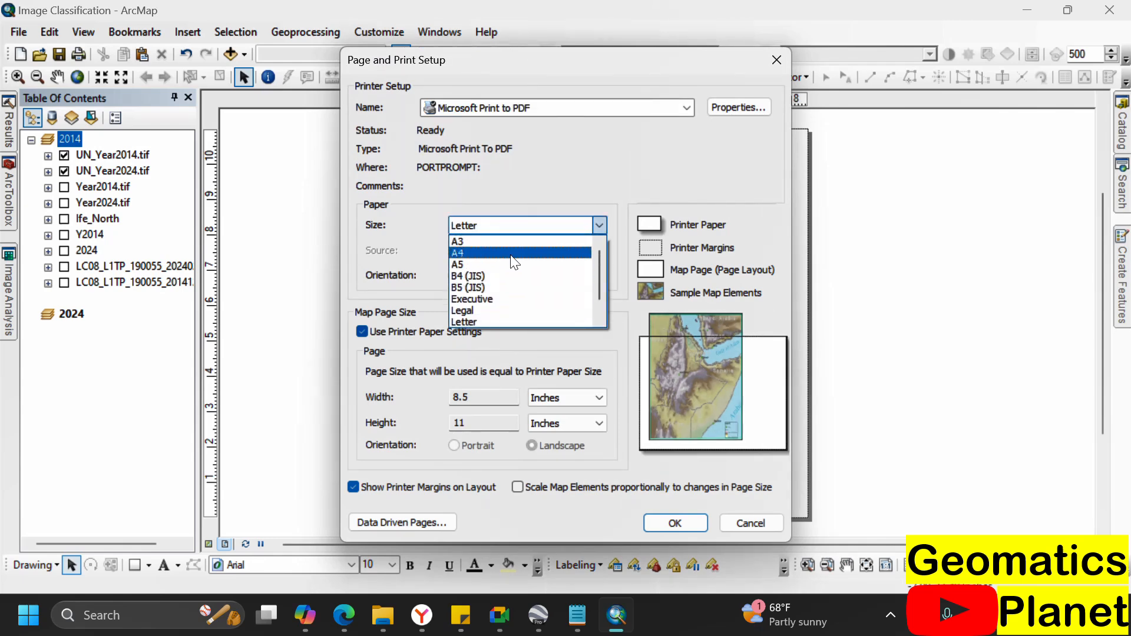
pyautogui.click(496, 255)
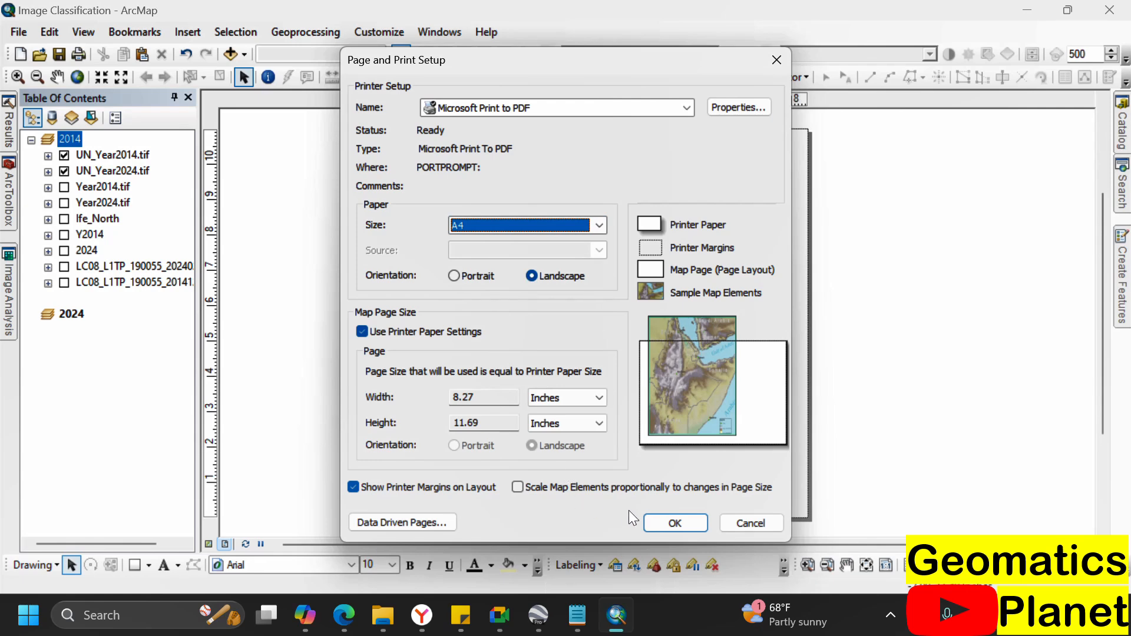
pyautogui.click(649, 519)
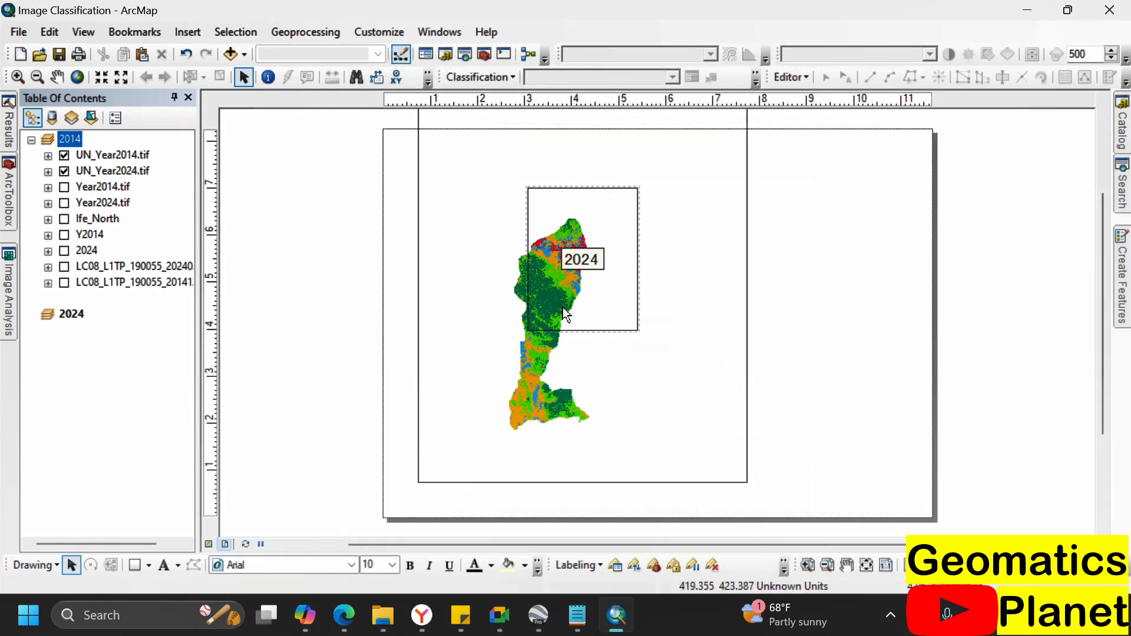
# - Add vertical guides at about 0.1 and 0.4 inches and horizontal guides at about 8.2 and 7.9 inches near the page's upper-left corner
pyautogui.scroll(5, 529, 217)
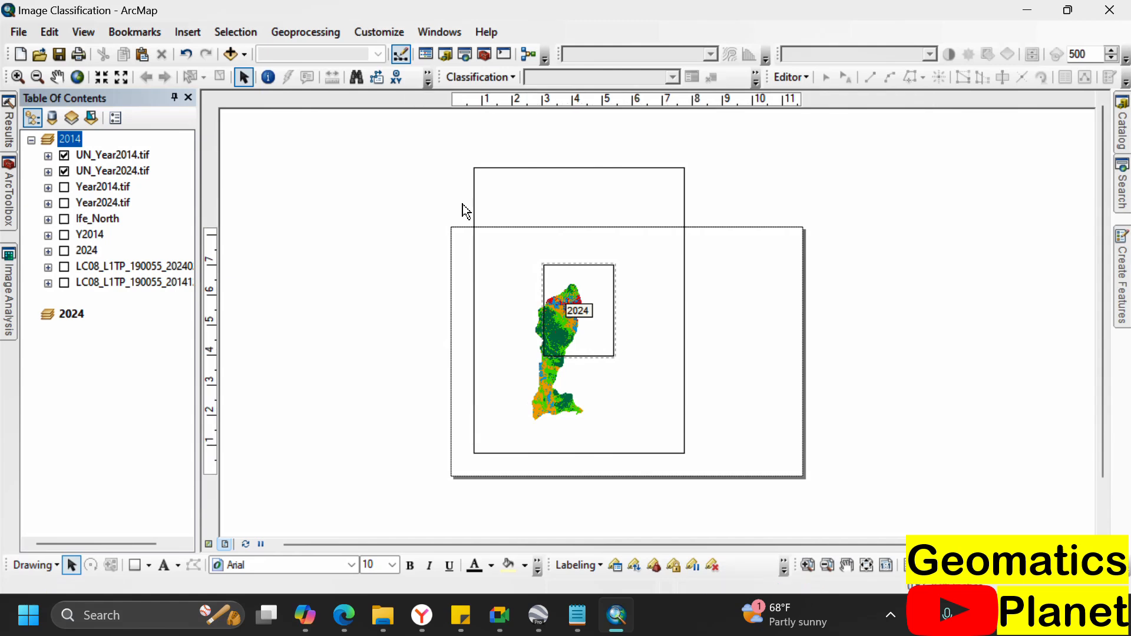
pyautogui.scroll(4, 431, 338)
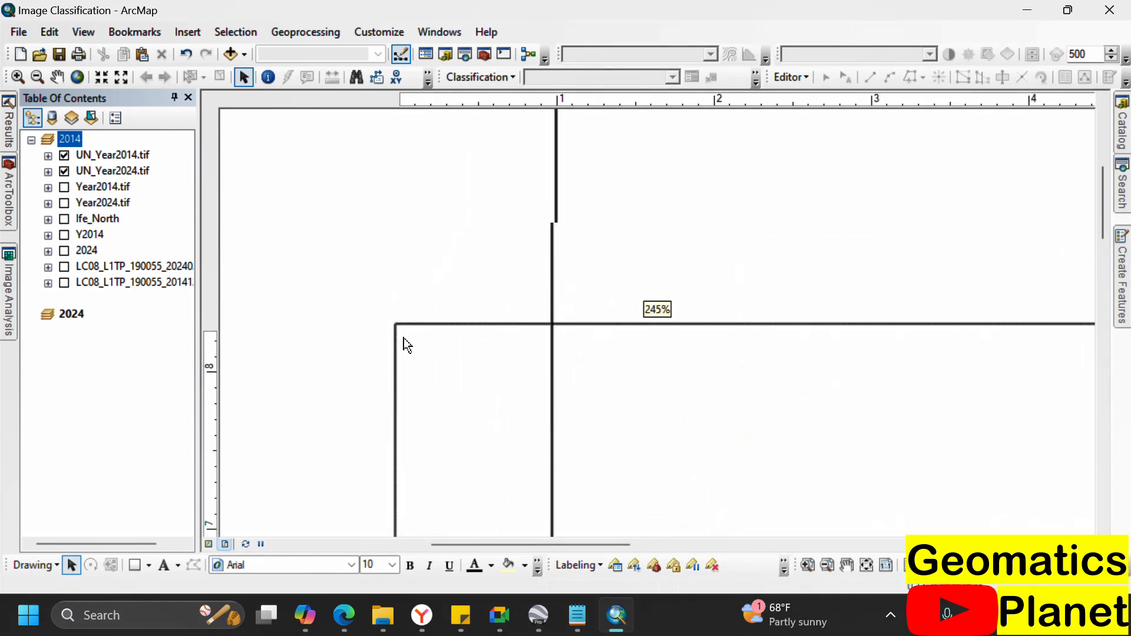
pyautogui.scroll(3, 416, 344)
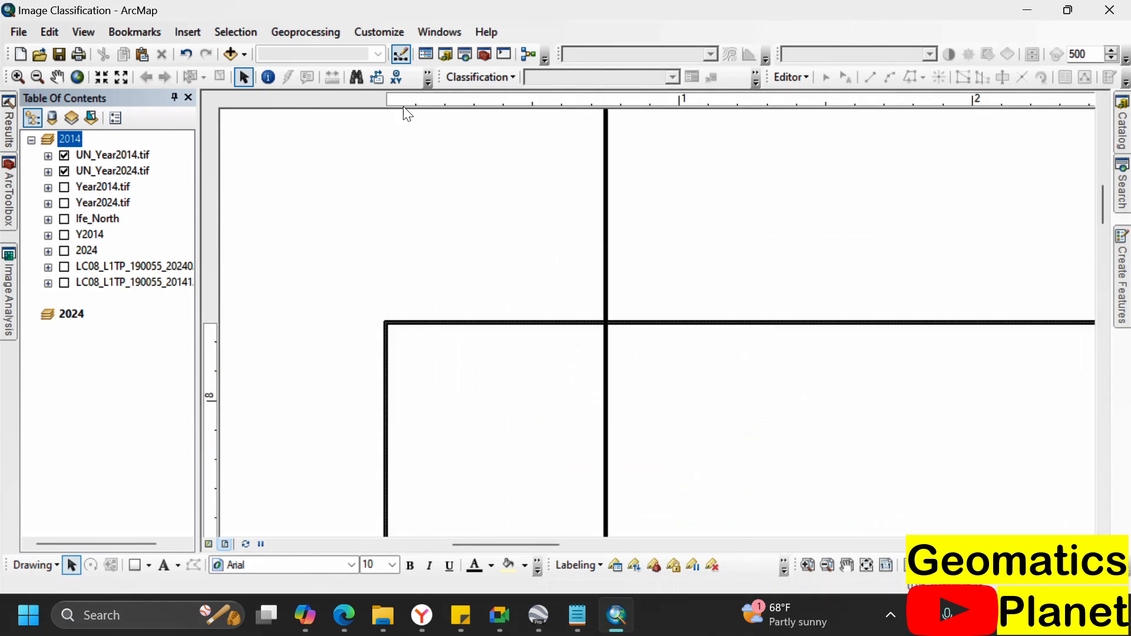
pyautogui.click(419, 103)
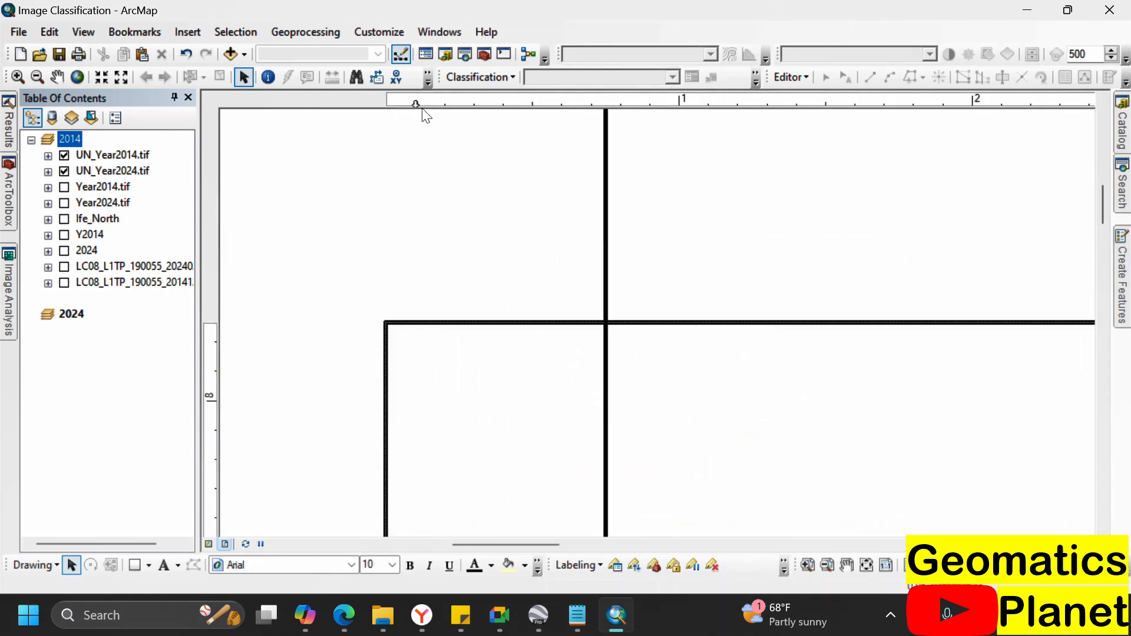
pyautogui.click(504, 105)
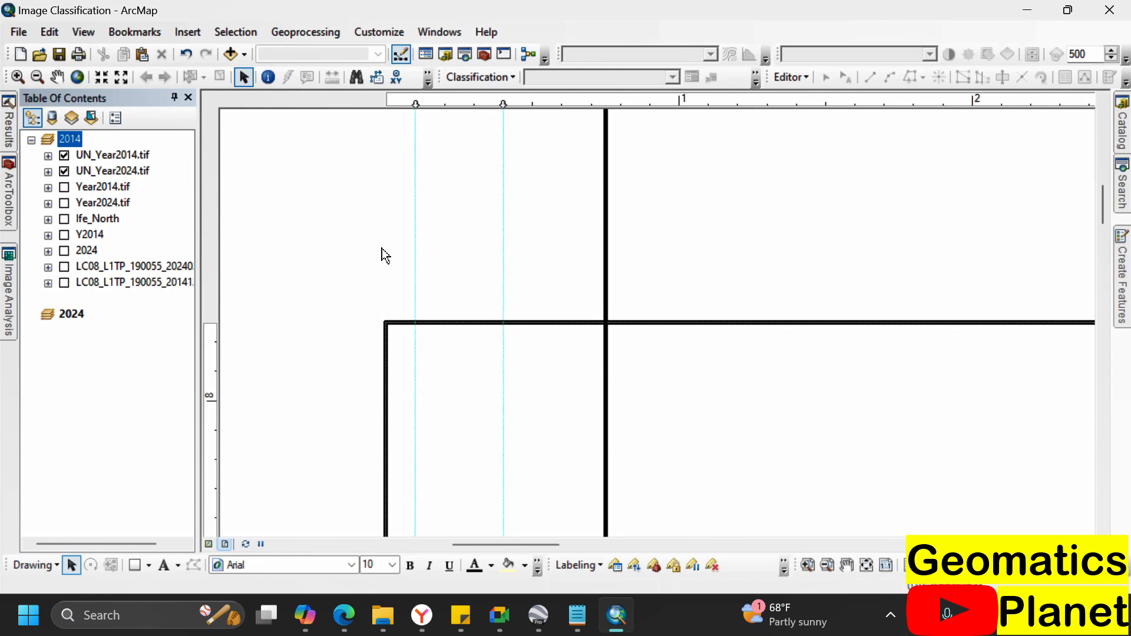
pyautogui.click(217, 341)
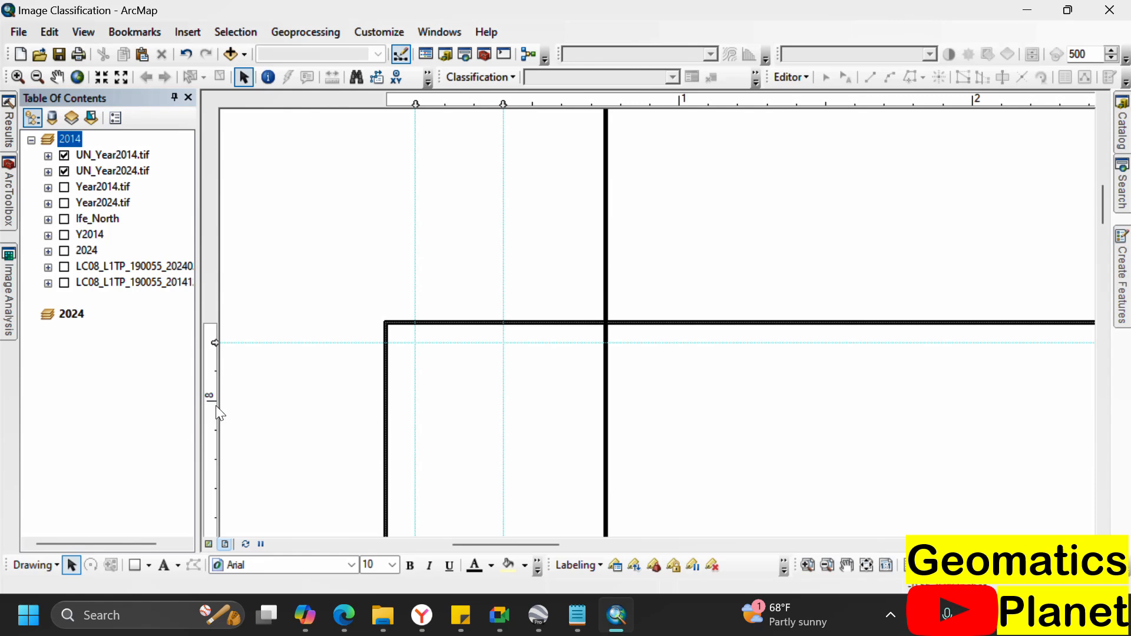
pyautogui.click(216, 431)
pyautogui.scroll(-3, 356, 258)
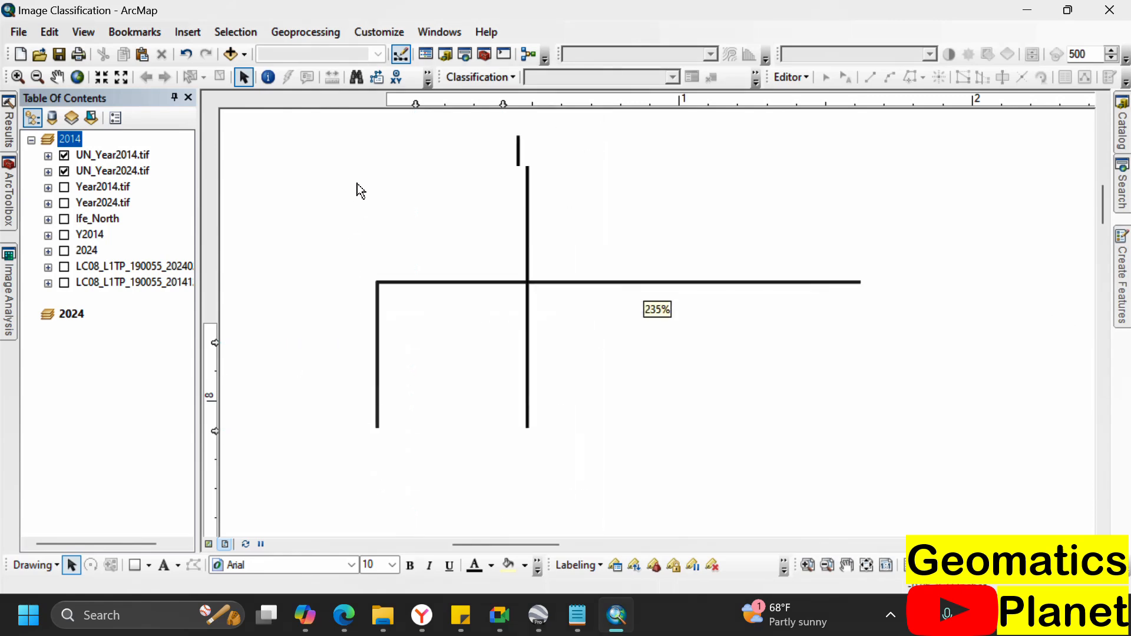
# - Move the 2024 data frame toward the page's right edge and align the 2014 frame with the inner guides at the upper-left corner
pyautogui.scroll(-3, 518, 277)
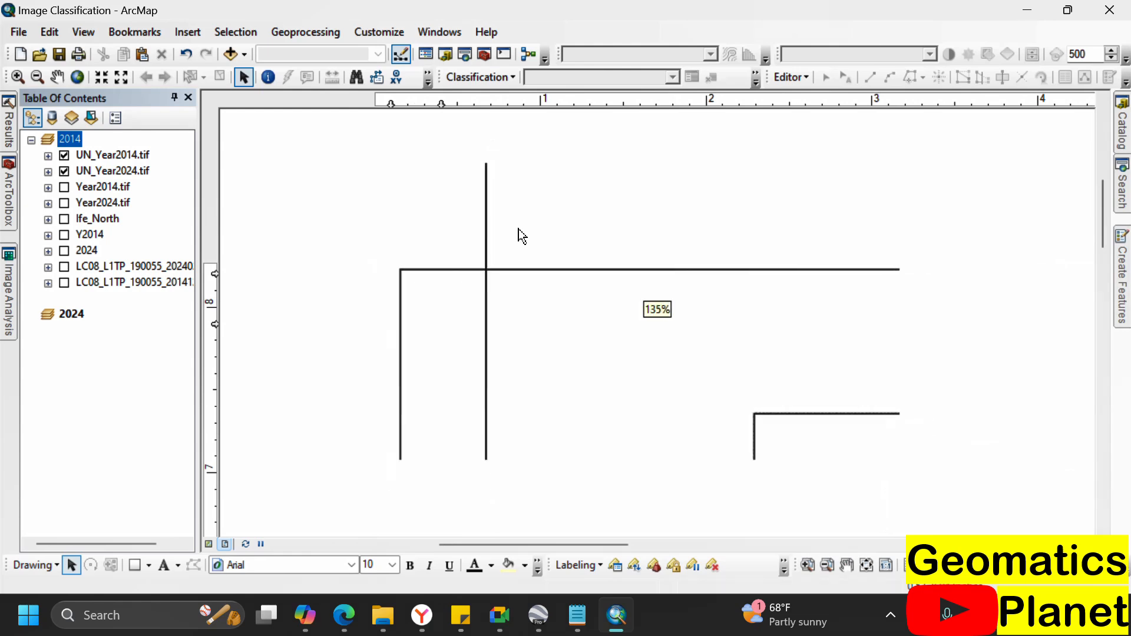
pyautogui.scroll(-2, 519, 229)
pyautogui.scroll(-3, 436, 241)
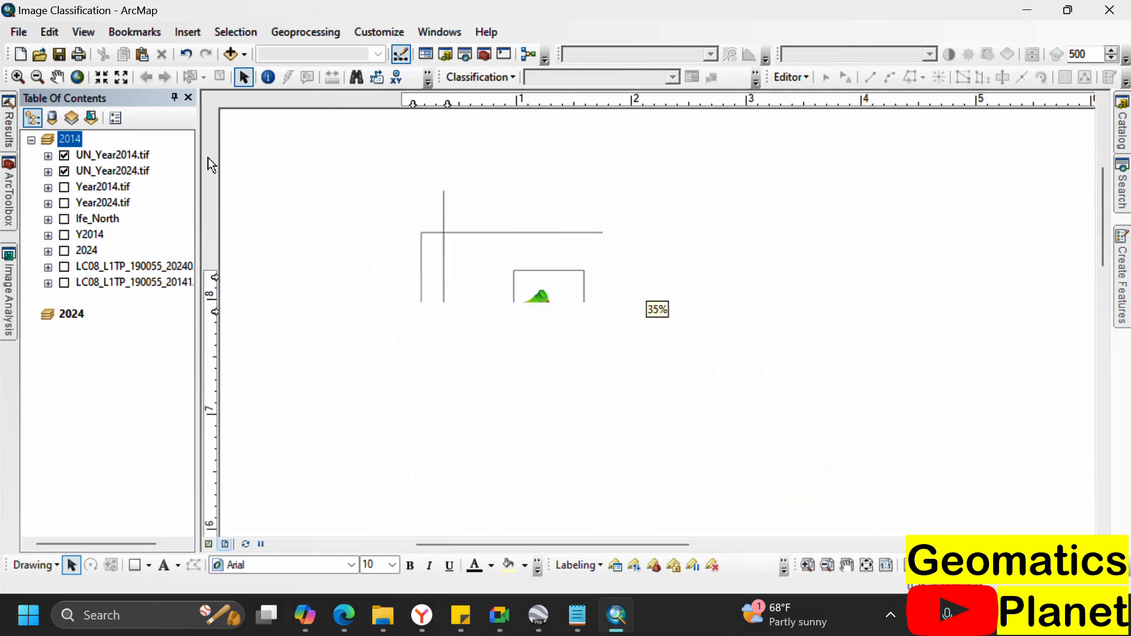
pyautogui.click(561, 317)
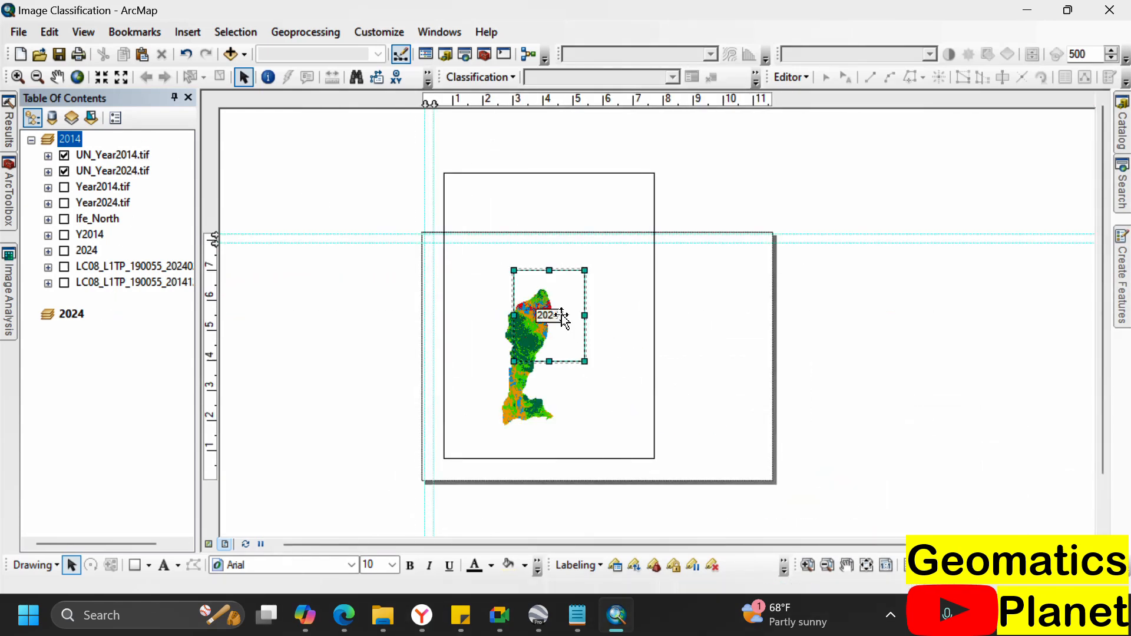
pyautogui.moveTo(562, 317); pyautogui.dragTo(759, 338)
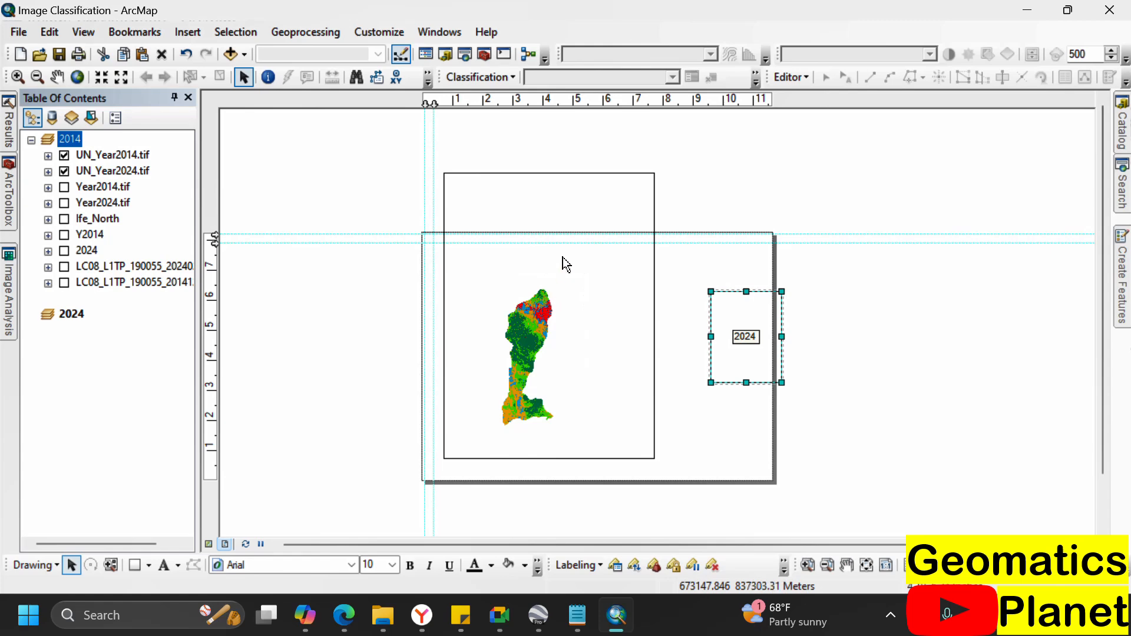
pyautogui.click(490, 184)
pyautogui.moveTo(513, 207); pyautogui.dragTo(498, 274)
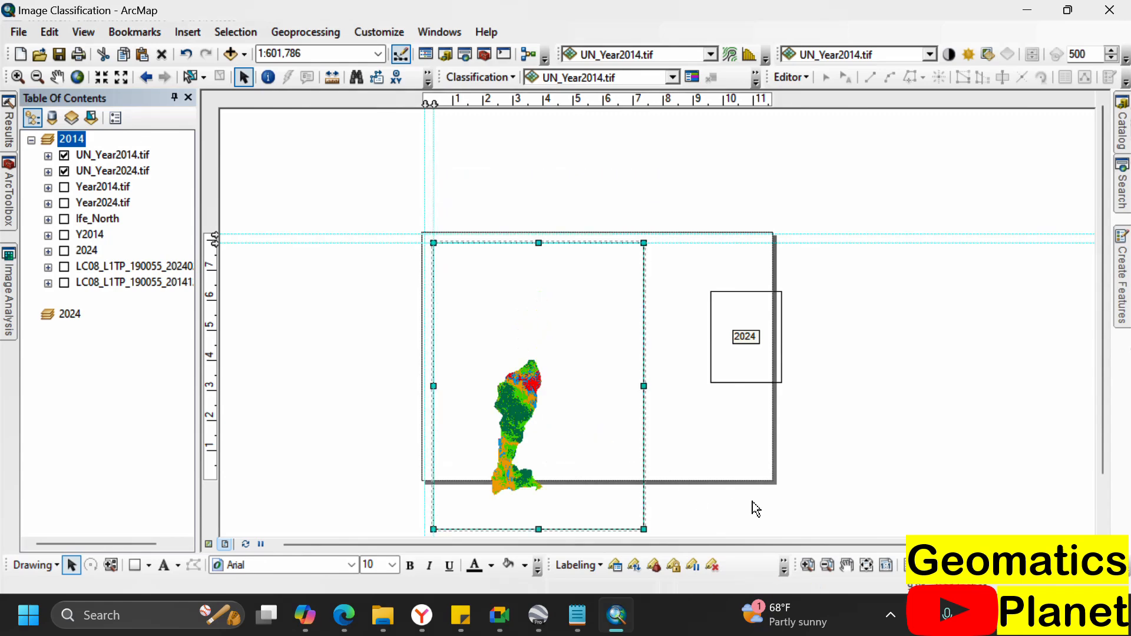
# - Add vertical guides at about 11.6 and 11.3 inches and horizontal guides at about 0.1 and 0.4 inches near the page's lower-right corner
pyautogui.scroll(-3, 785, 504)
pyautogui.scroll(-6, 760, 454)
pyautogui.scroll(3, 542, 299)
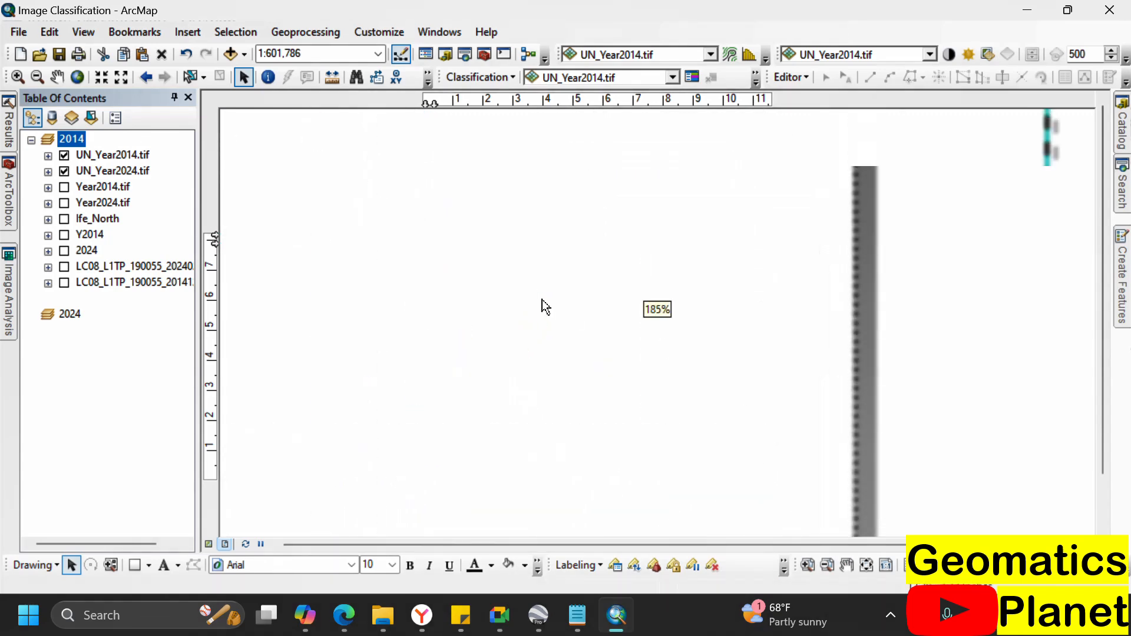
pyautogui.scroll(-2, 521, 274)
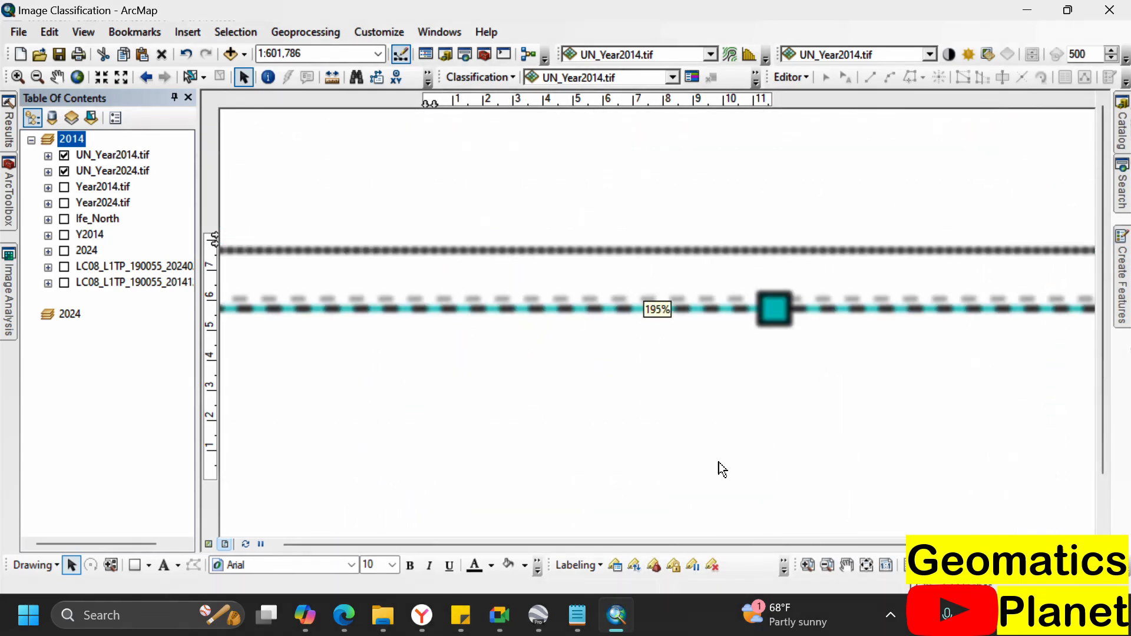
pyautogui.click(860, 562)
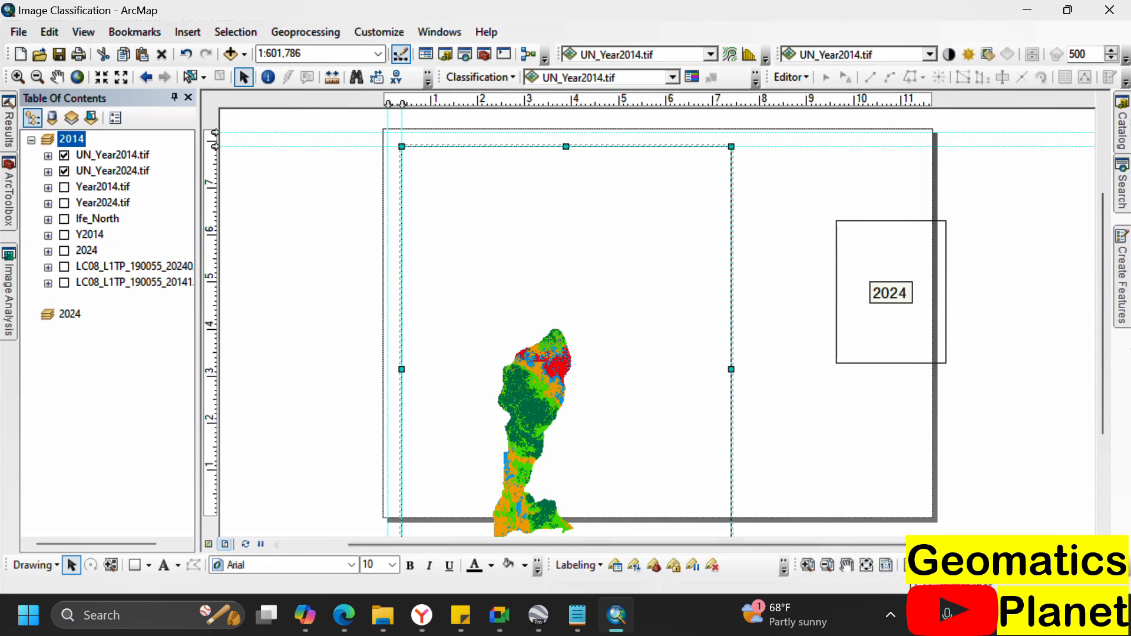
pyautogui.scroll(-4, 945, 521)
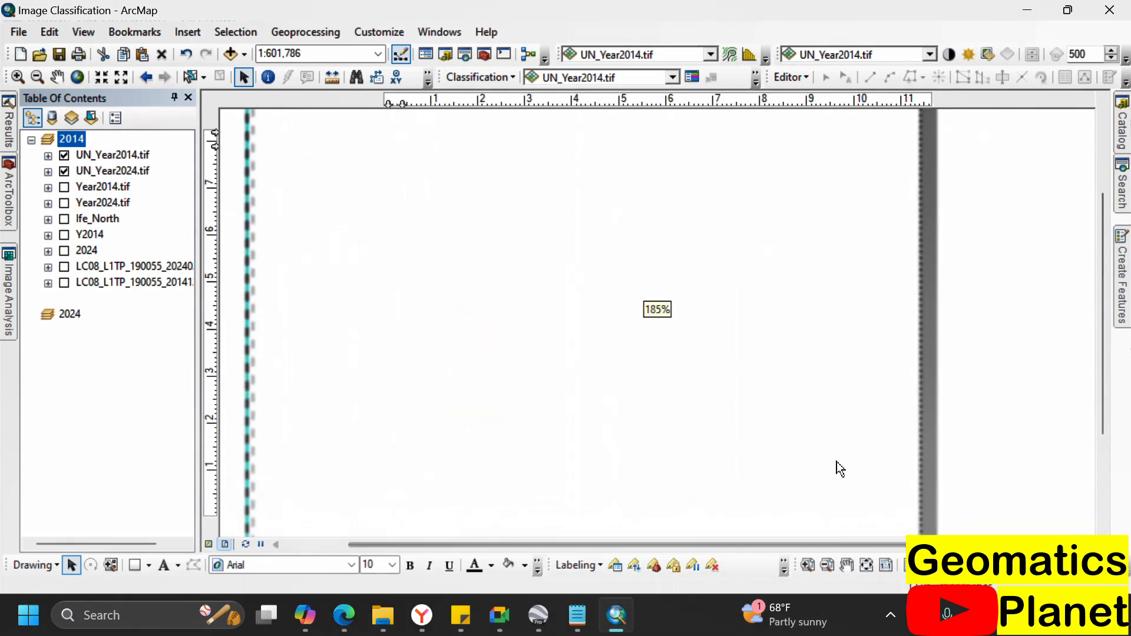
pyautogui.scroll(2, 729, 386)
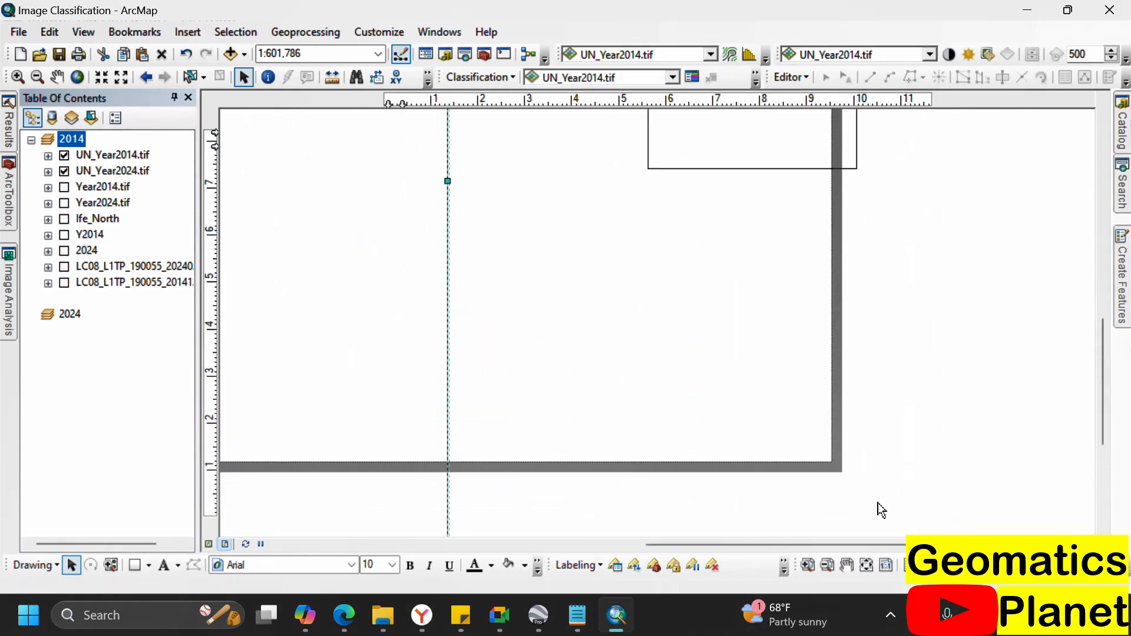
pyautogui.scroll(-3, 863, 508)
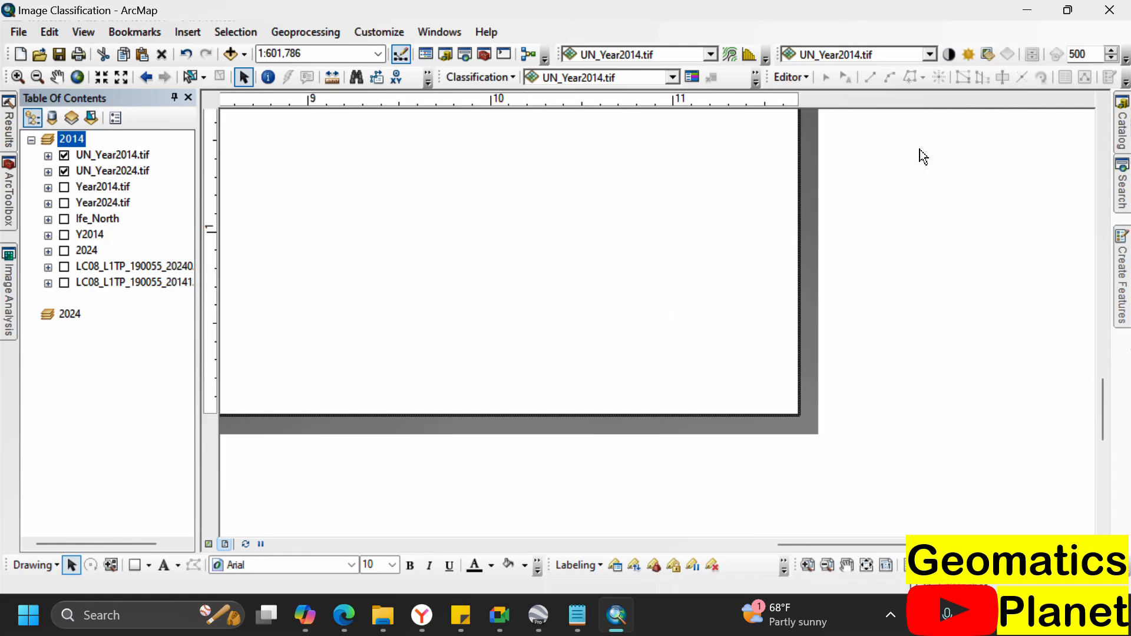
pyautogui.click(783, 103)
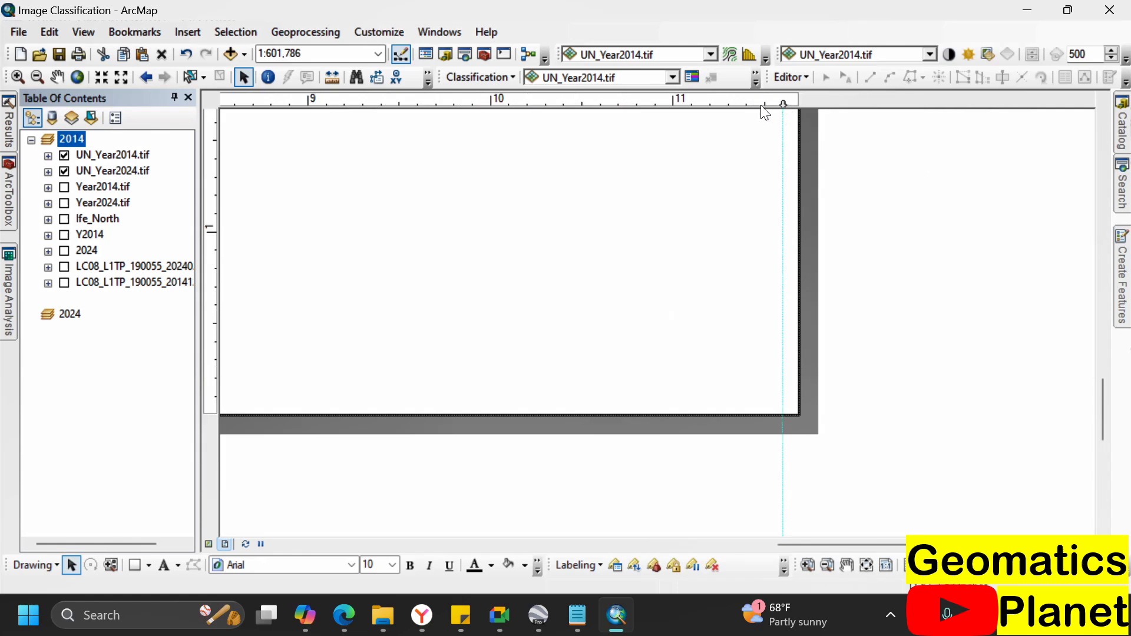
pyautogui.click(728, 105)
pyautogui.click(216, 397)
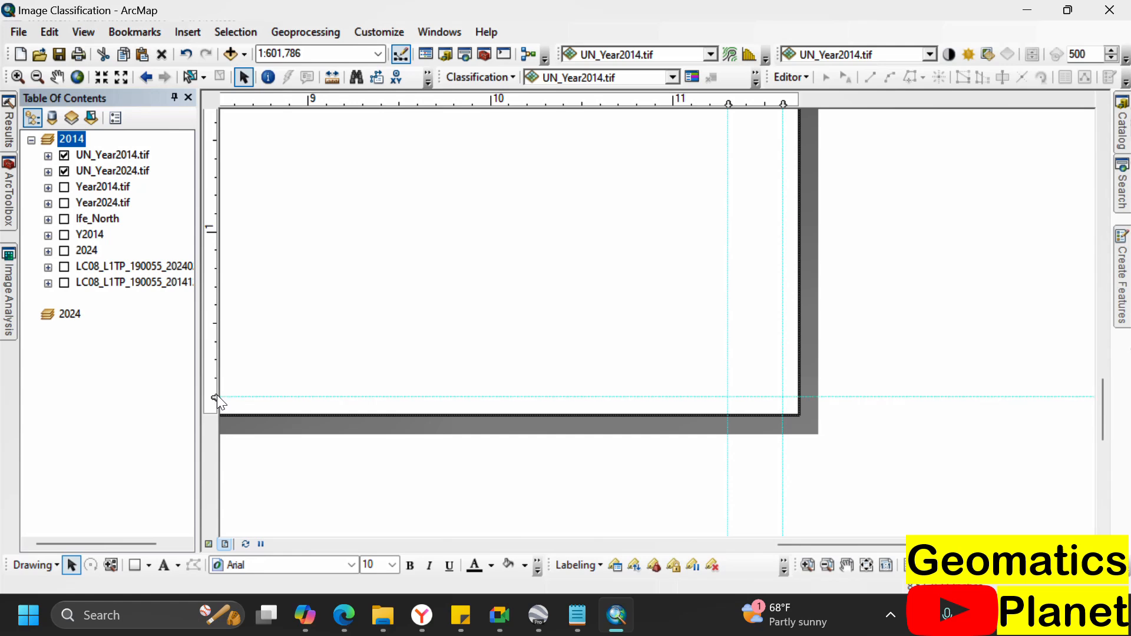
pyautogui.click(214, 342)
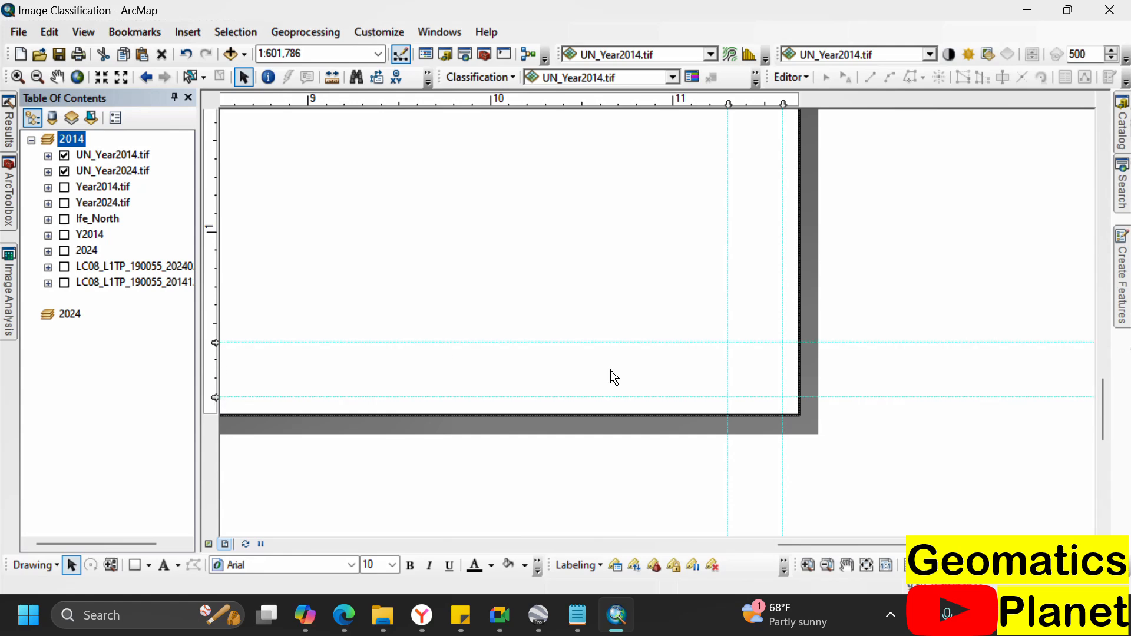
# - Move the 2024 data frame so its lower-right corner snaps to the inner guides at the page's lower-right corner
pyautogui.scroll(-3, 834, 439)
pyautogui.scroll(4, 649, 218)
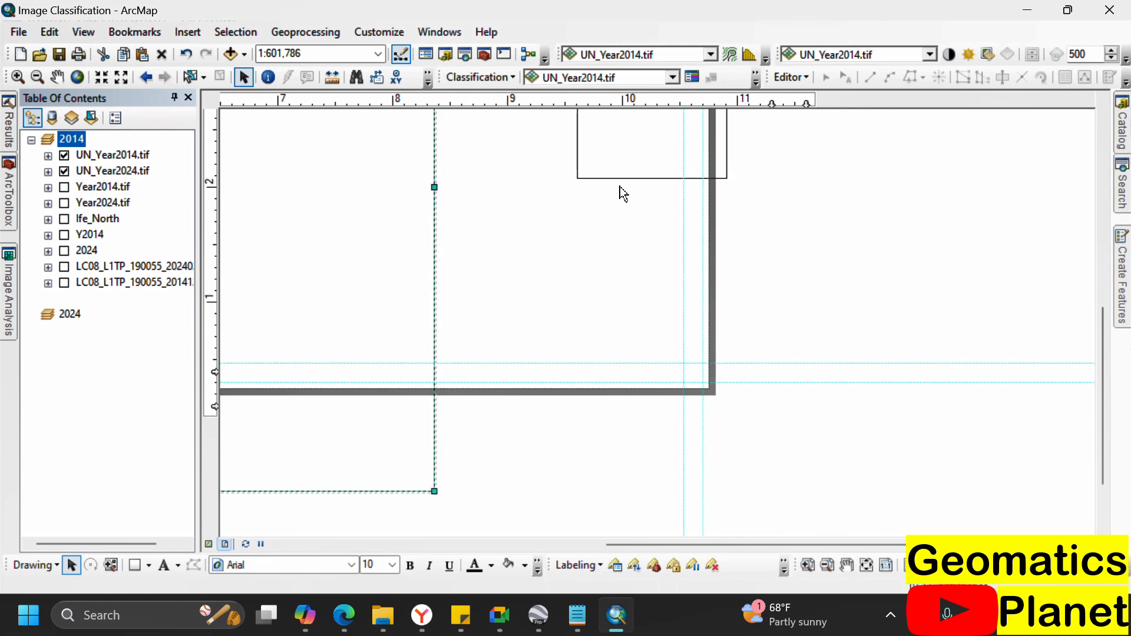
pyautogui.click(646, 160)
pyautogui.moveTo(645, 156); pyautogui.dragTo(604, 336)
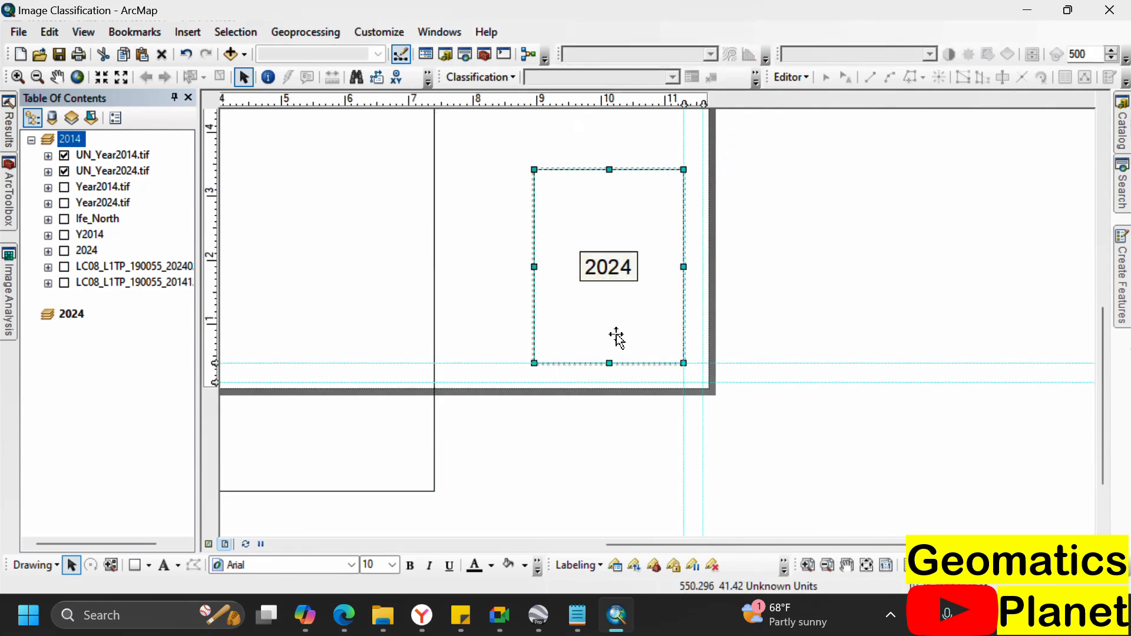
# - Add three vertical guides around the middle of the page at about 6.0, 6.3 and 5.7 inches
pyautogui.scroll(2, 706, 439)
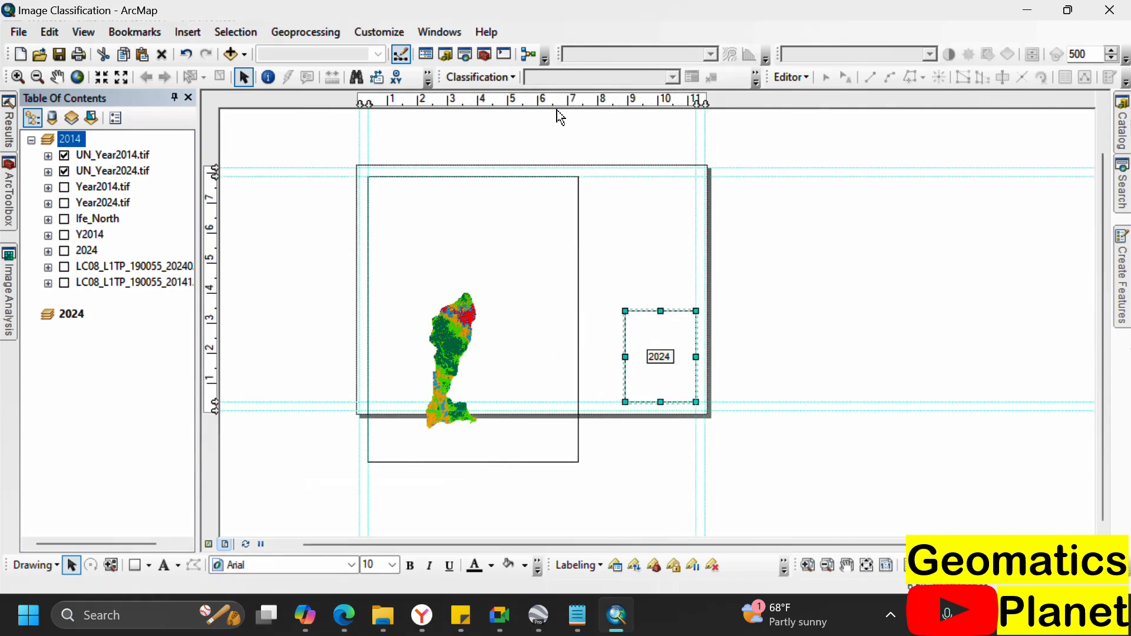
pyautogui.scroll(-3, 530, 156)
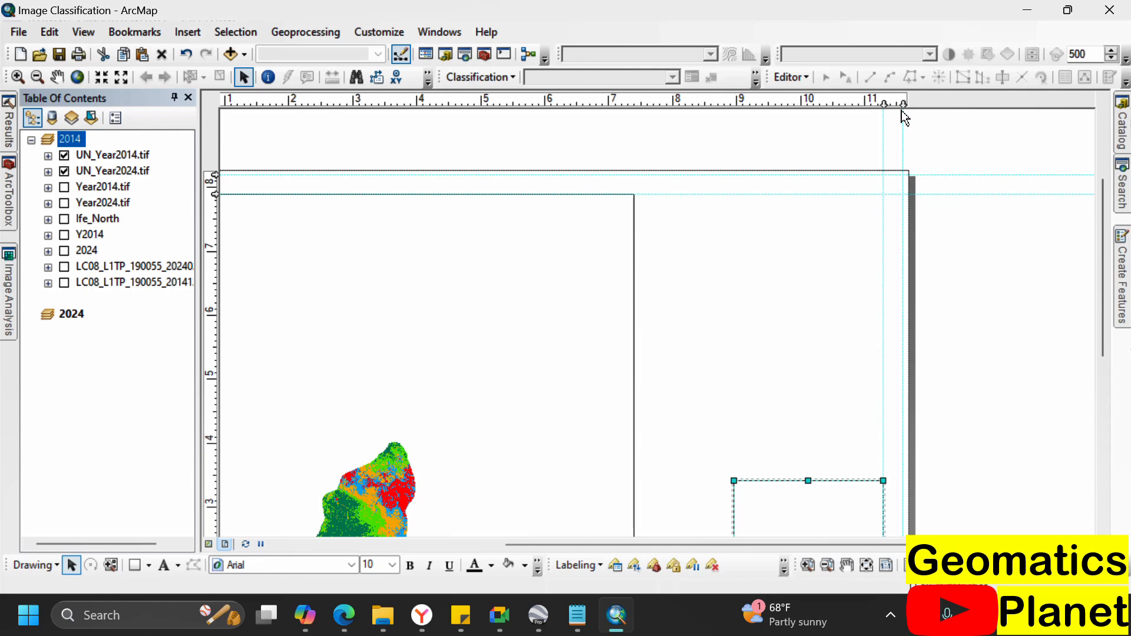
pyautogui.scroll(1, 627, 183)
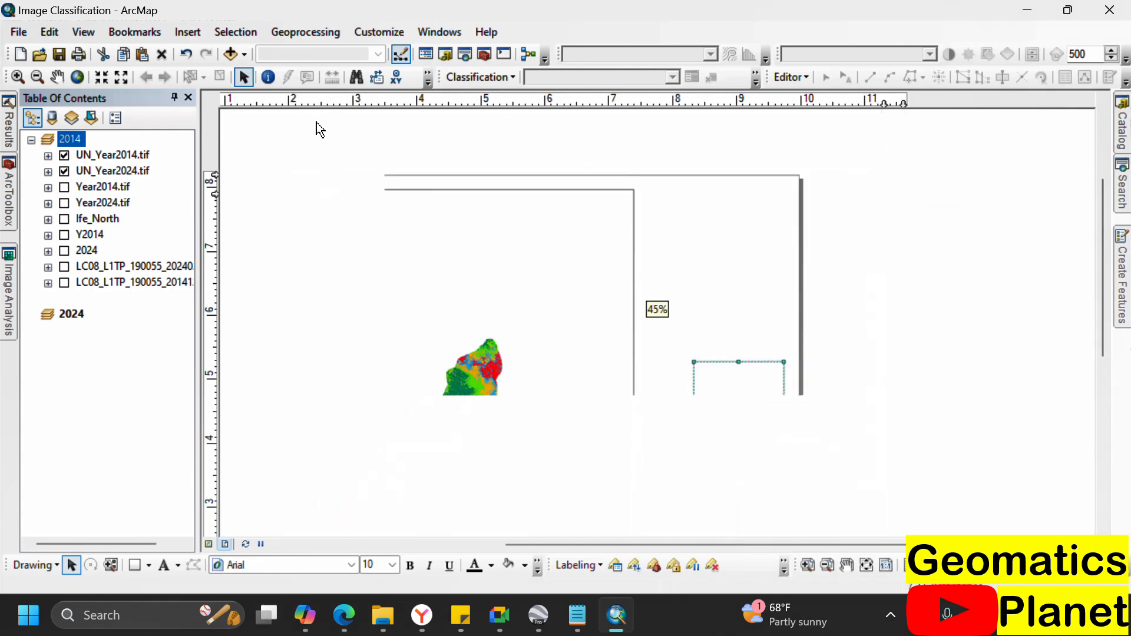
pyautogui.scroll(-4, 569, 141)
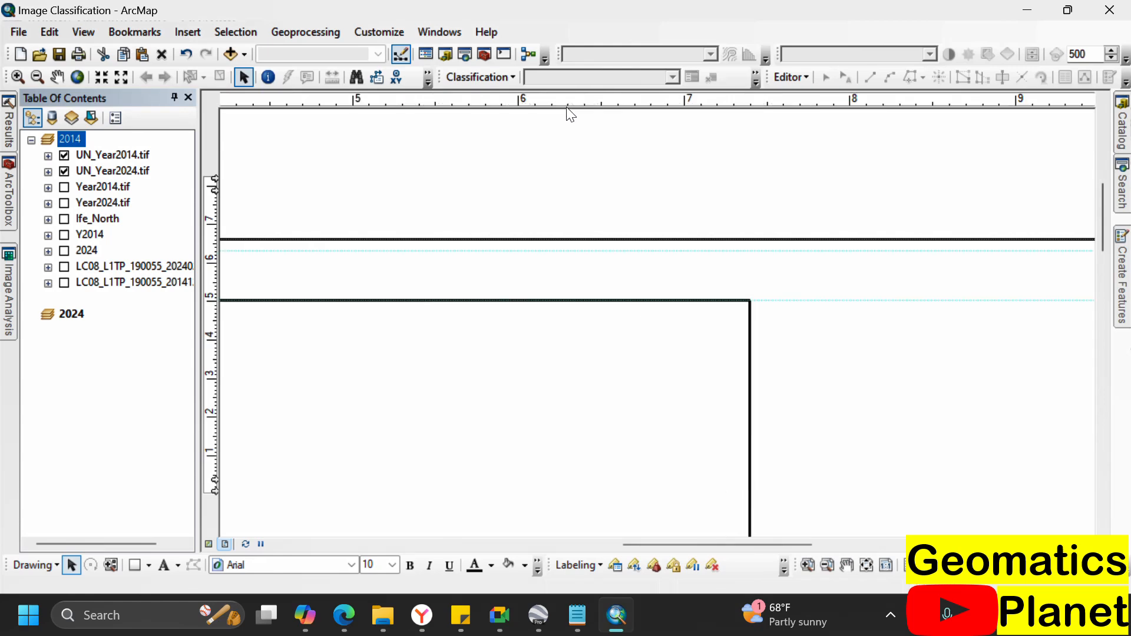
pyautogui.click(518, 104)
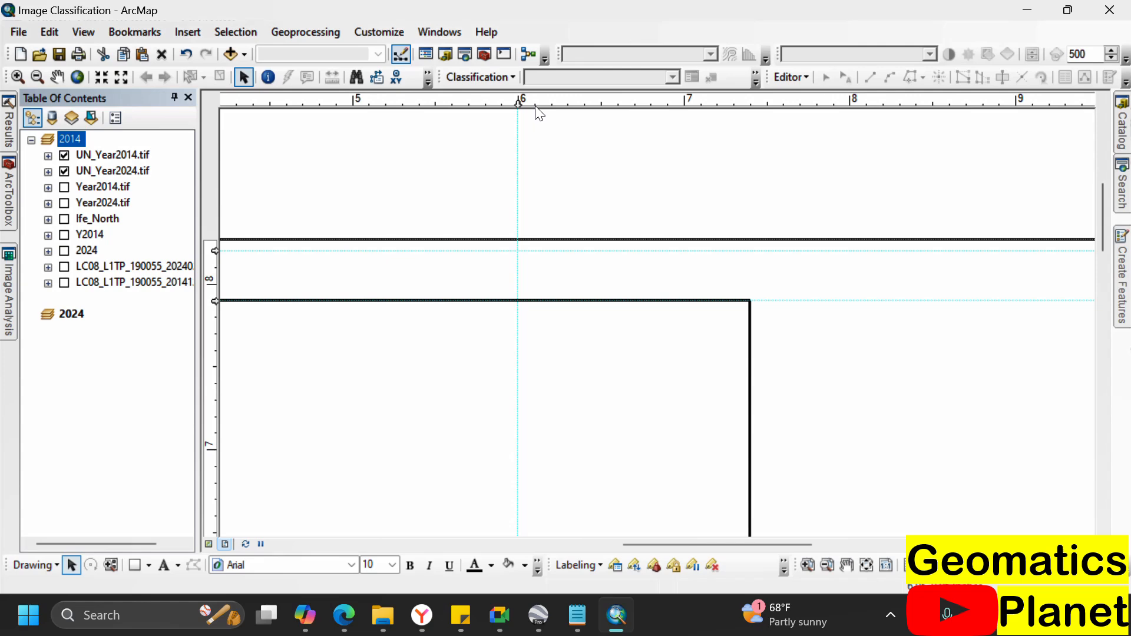
pyautogui.click(568, 104)
pyautogui.click(469, 105)
# - Resize the 2014 data frame so its right edge meets the 5.7-inch guide and its bottom edge meets the 0.4-inch guide
pyautogui.scroll(-3, 672, 250)
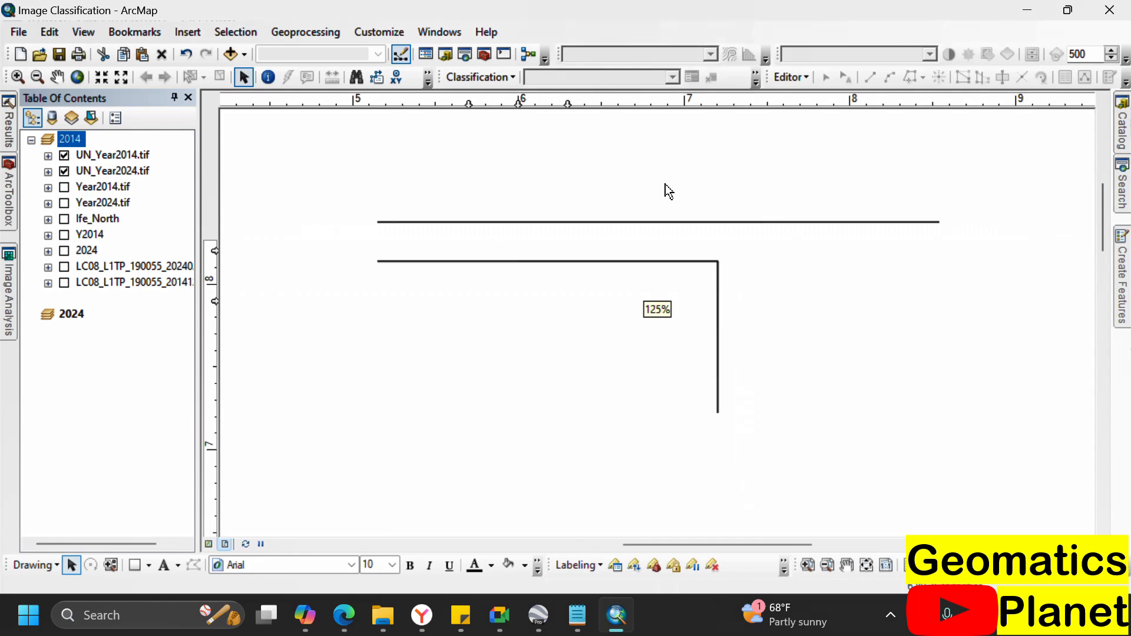
pyautogui.click(716, 286)
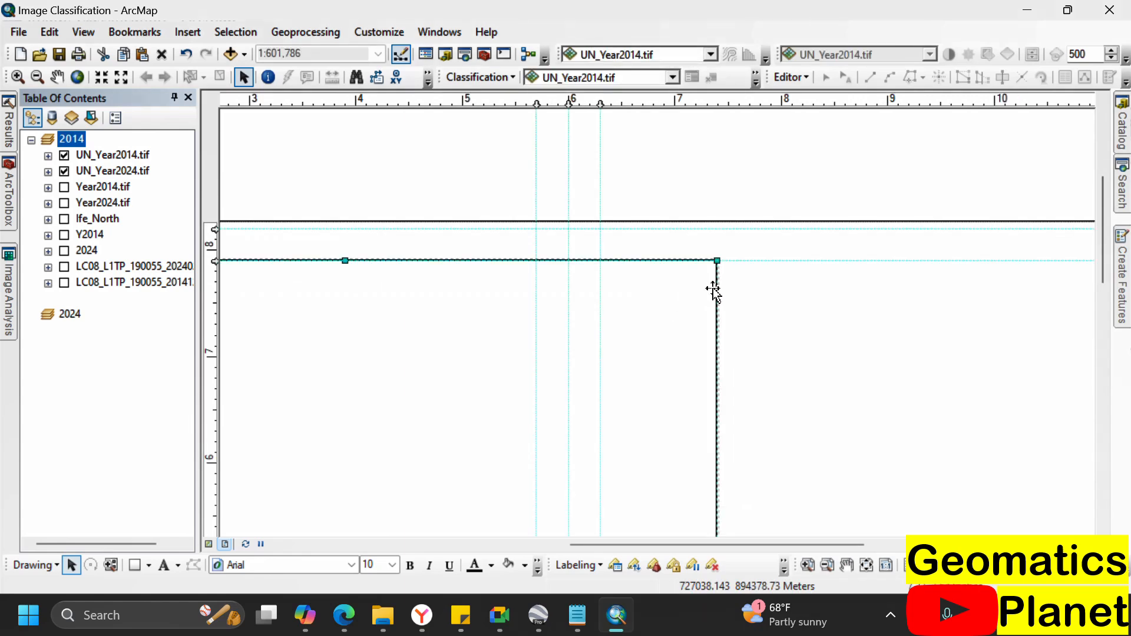
pyautogui.moveTo(717, 265); pyautogui.dragTo(540, 264)
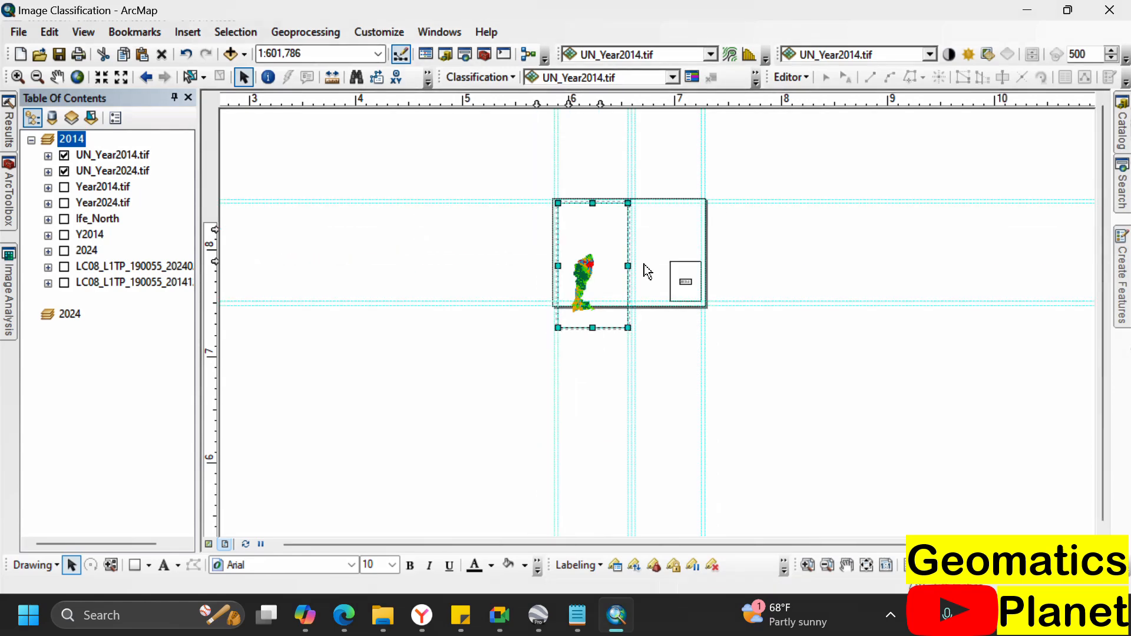
pyautogui.scroll(-5, 614, 383)
pyautogui.scroll(3, 493, 422)
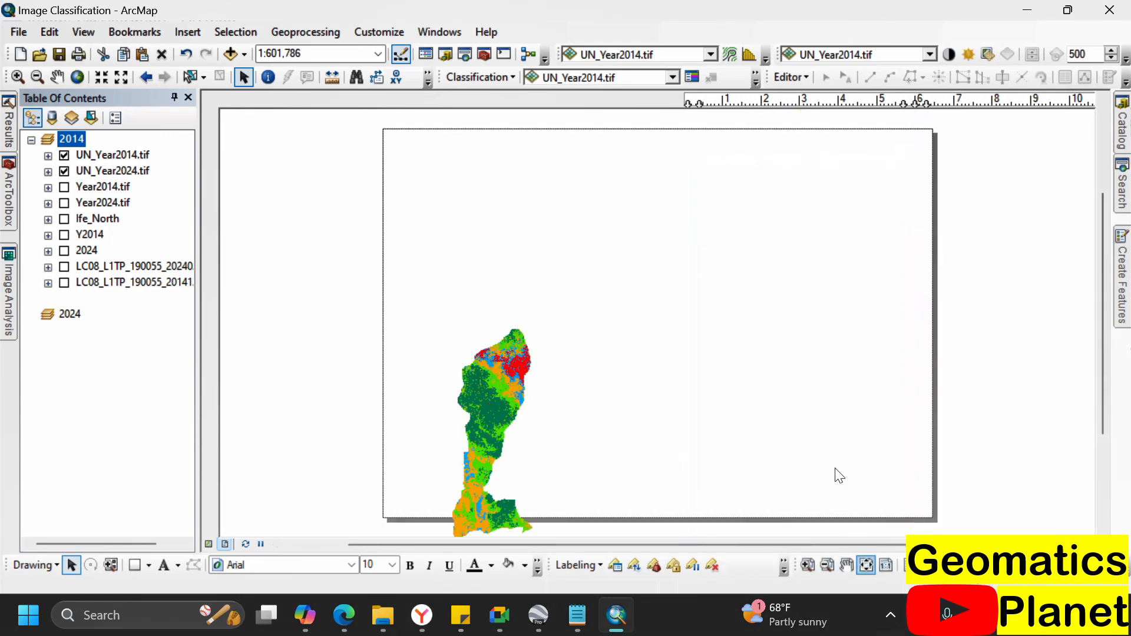
pyautogui.scroll(2, 657, 383)
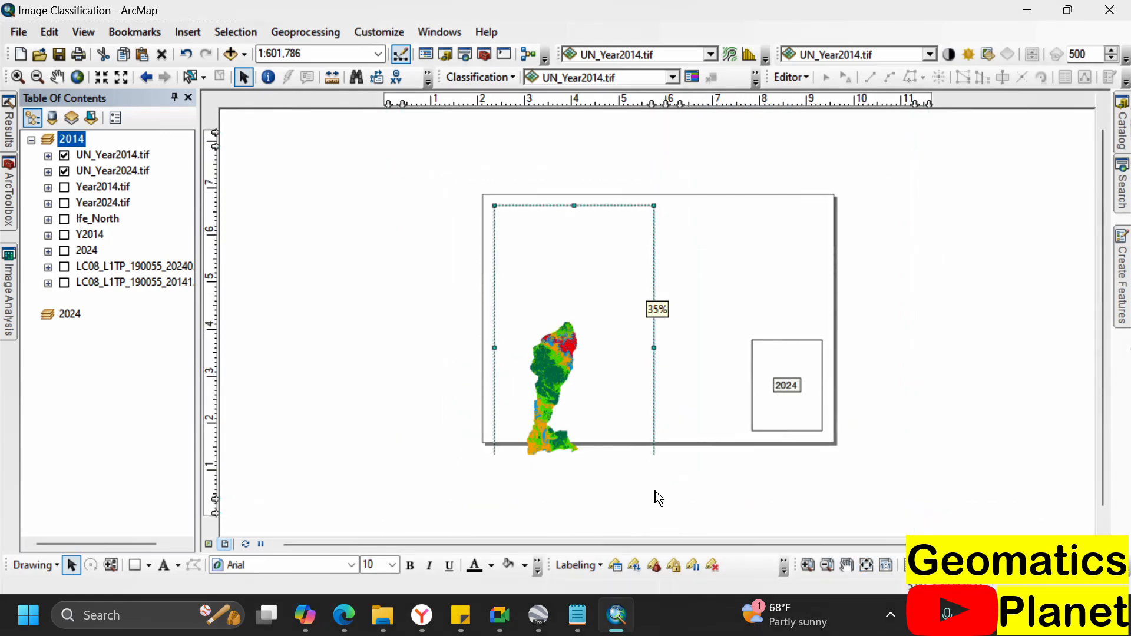
pyautogui.moveTo(652, 489); pyautogui.dragTo(672, 433)
# - Enlarge the 2024 data frame so its upper-left corner meets the 6.3-inch vertical guide and the inner upper horizontal guide
pyautogui.click(768, 356)
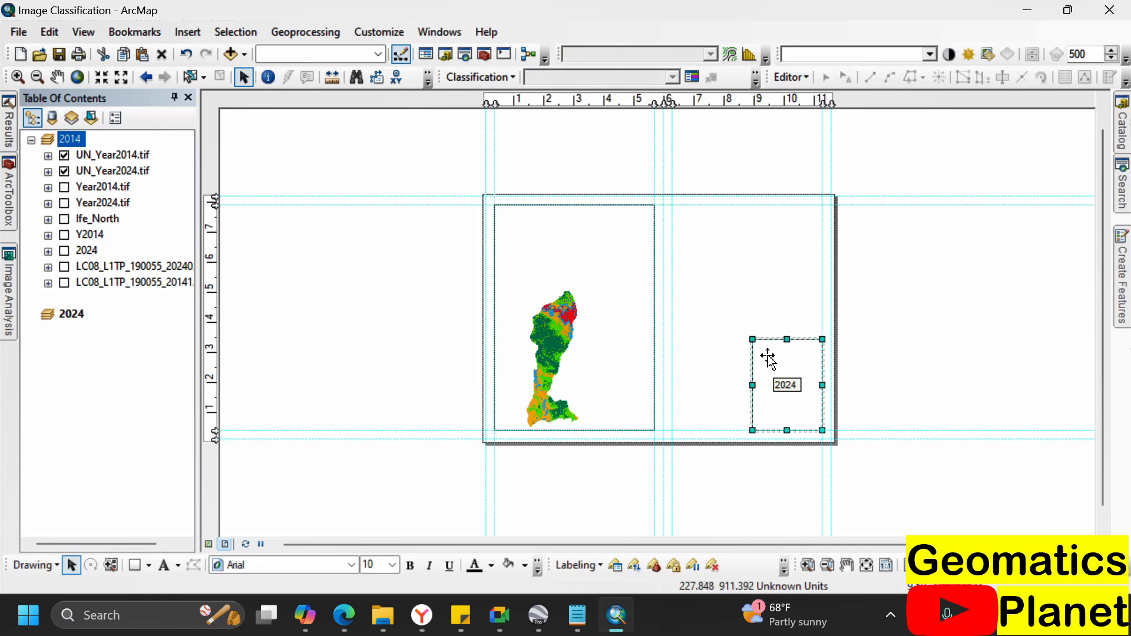
pyautogui.moveTo(751, 338); pyautogui.dragTo(665, 218)
pyautogui.moveTo(670, 207); pyautogui.dragTo(673, 205)
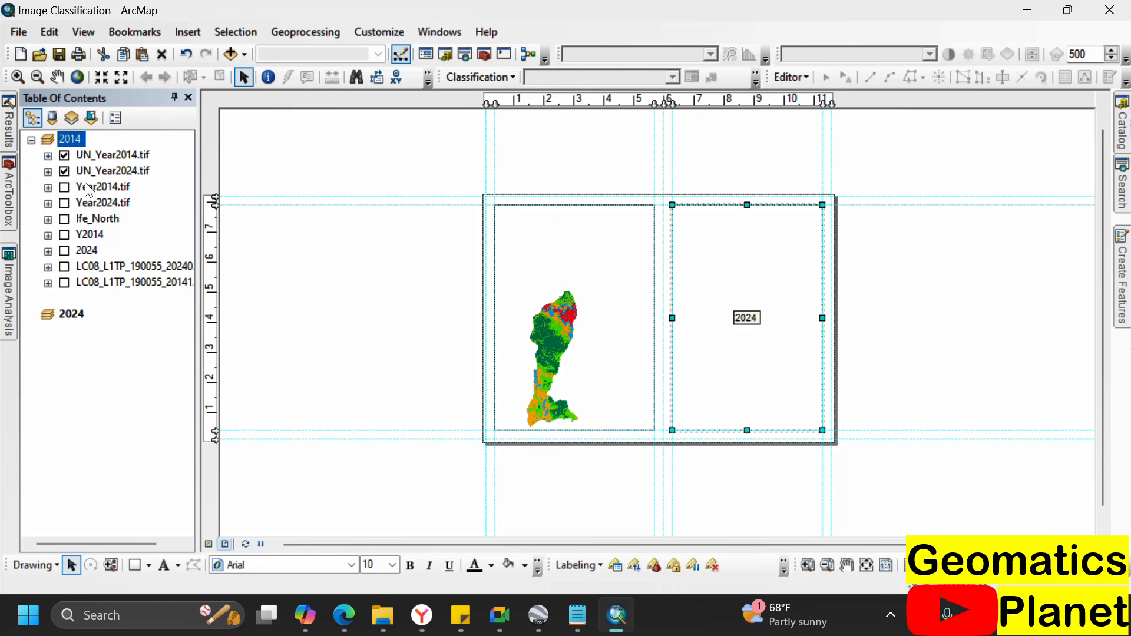
# - Zoom the 2014 data frame to the extent of the UN_Year2014.tif layer
pyautogui.rightClick(114, 157)
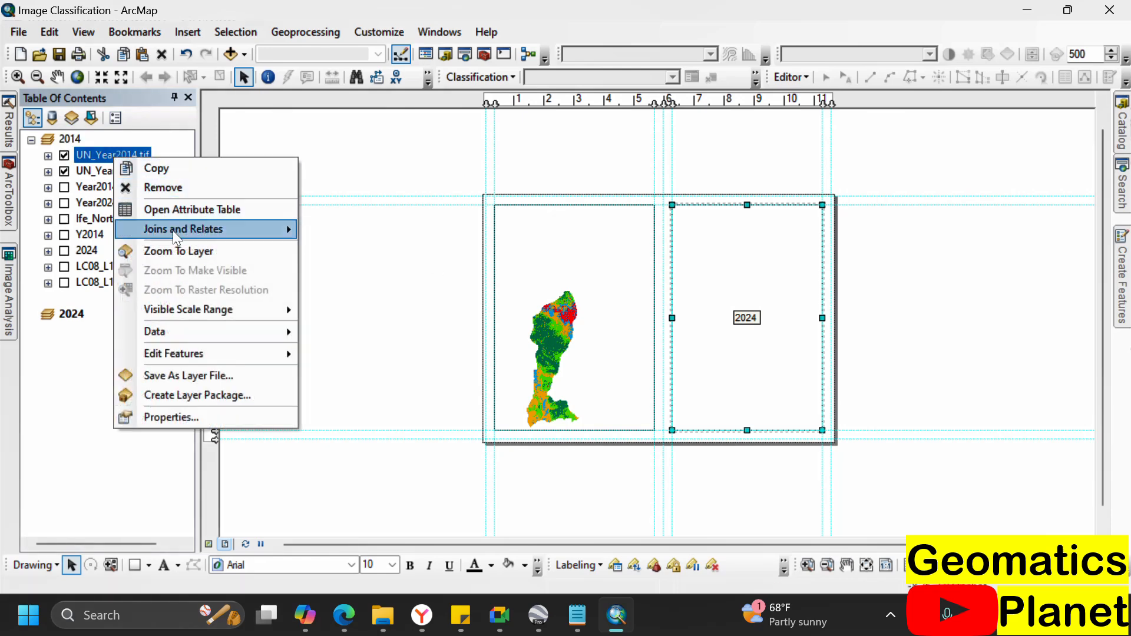
pyautogui.click(180, 253)
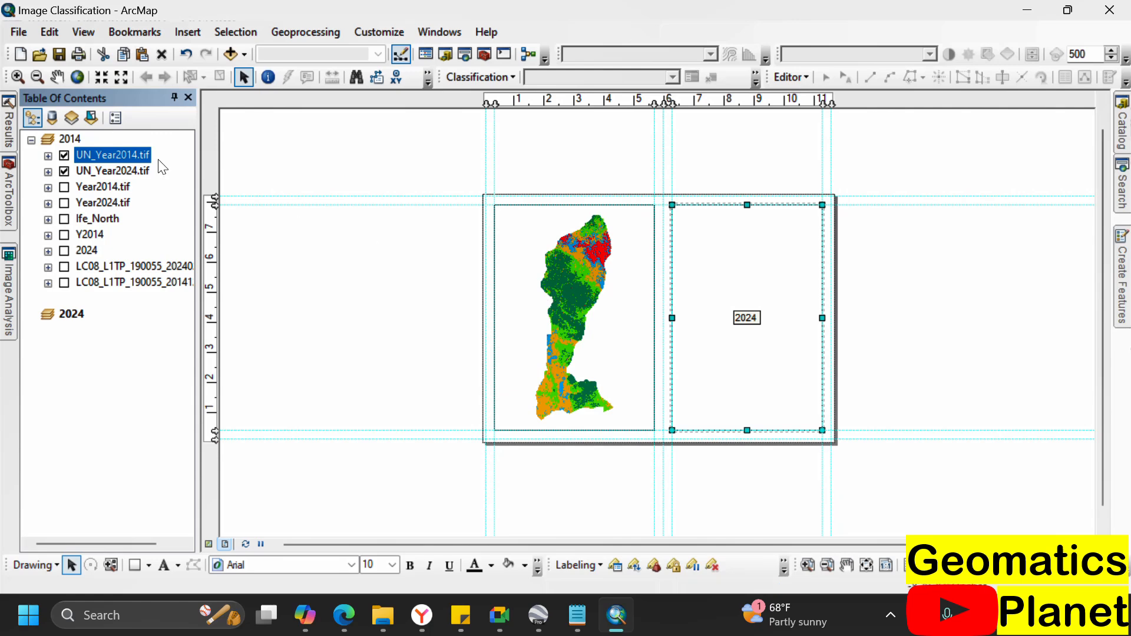
pyautogui.click(70, 139)
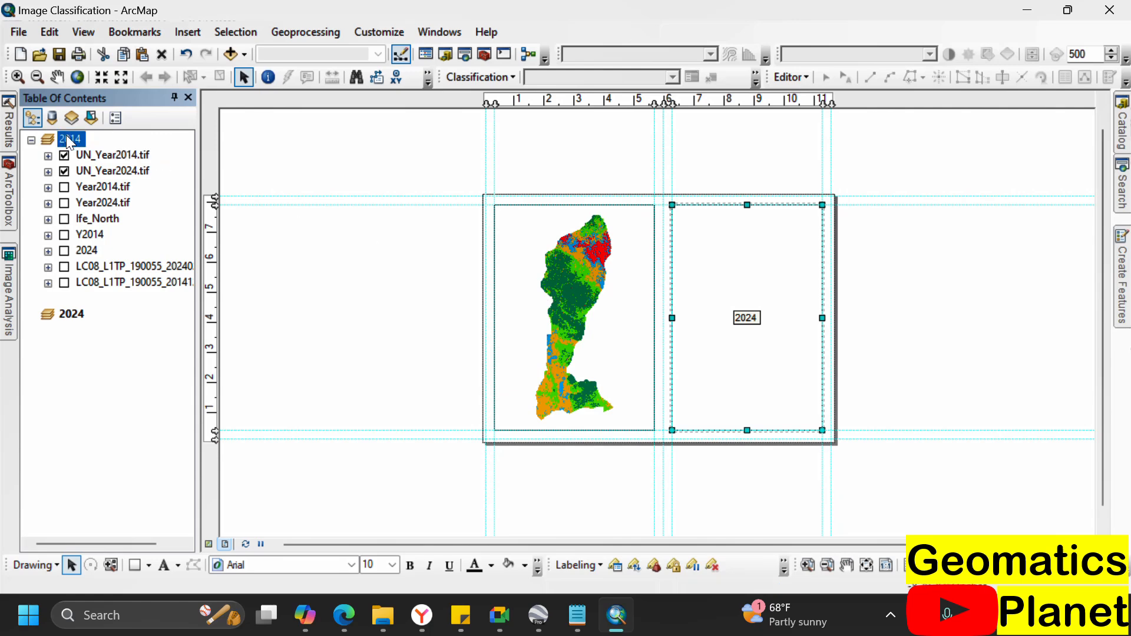
# - Set the map scale of the 2014 data frame to 1:380,000
pyautogui.click(545, 300)
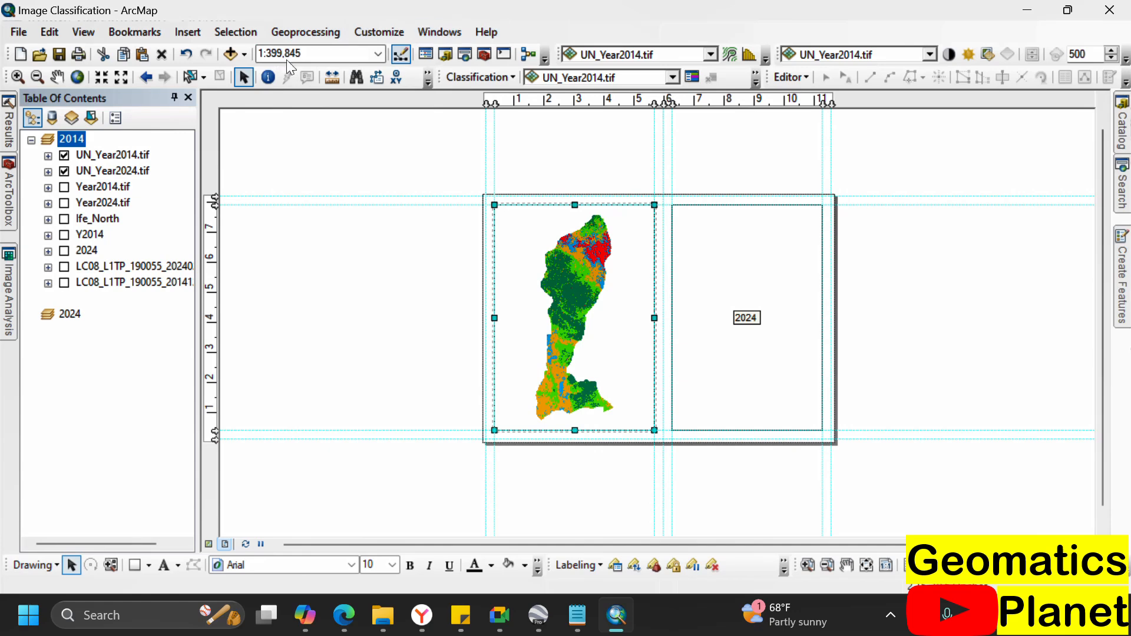
pyautogui.click(274, 54)
pyautogui.click(293, 55)
pyautogui.moveTo(274, 54); pyautogui.dragTo(346, 47)
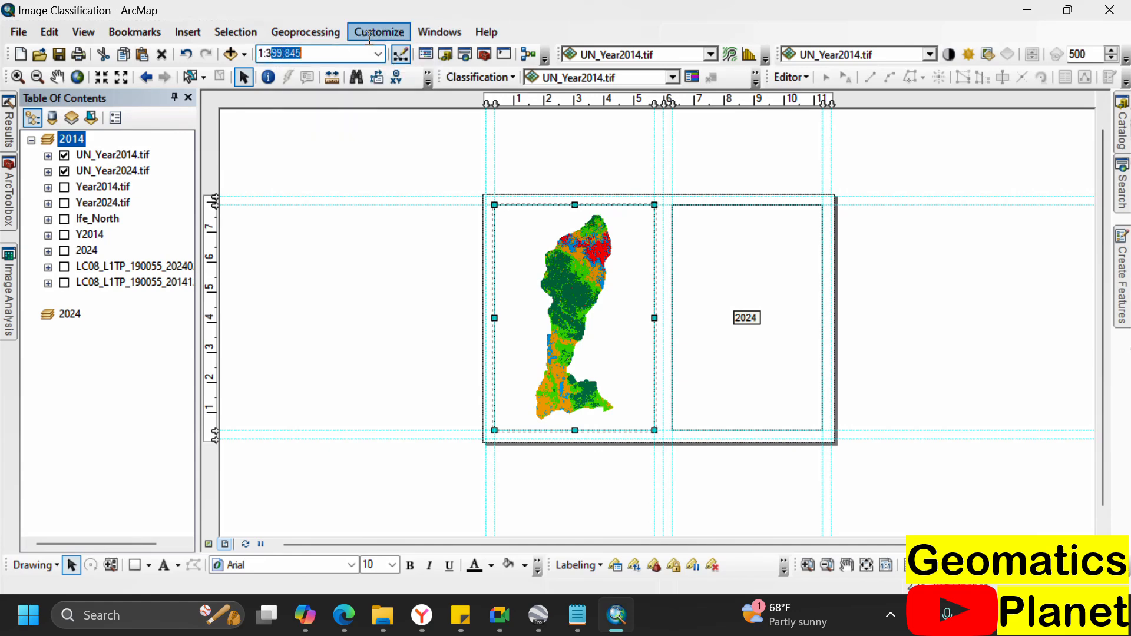
pyautogui.write('80000')
pyautogui.press('Return')
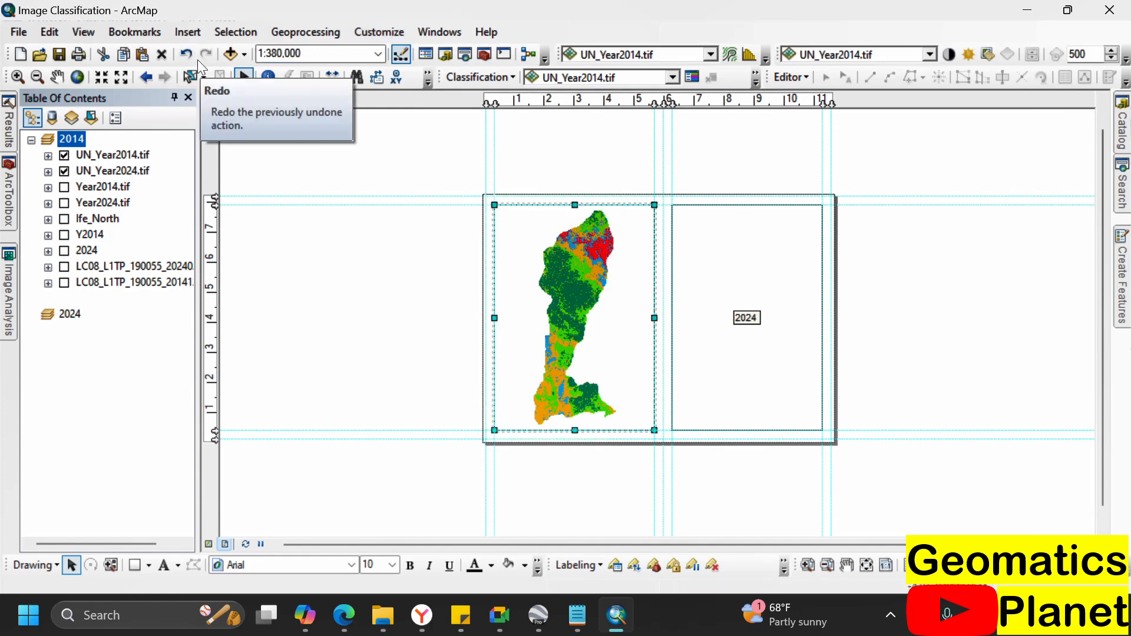
# - Move the UN_Year2024.tif layer from the 2014 data frame into the 2024 data frame
pyautogui.click(316, 53)
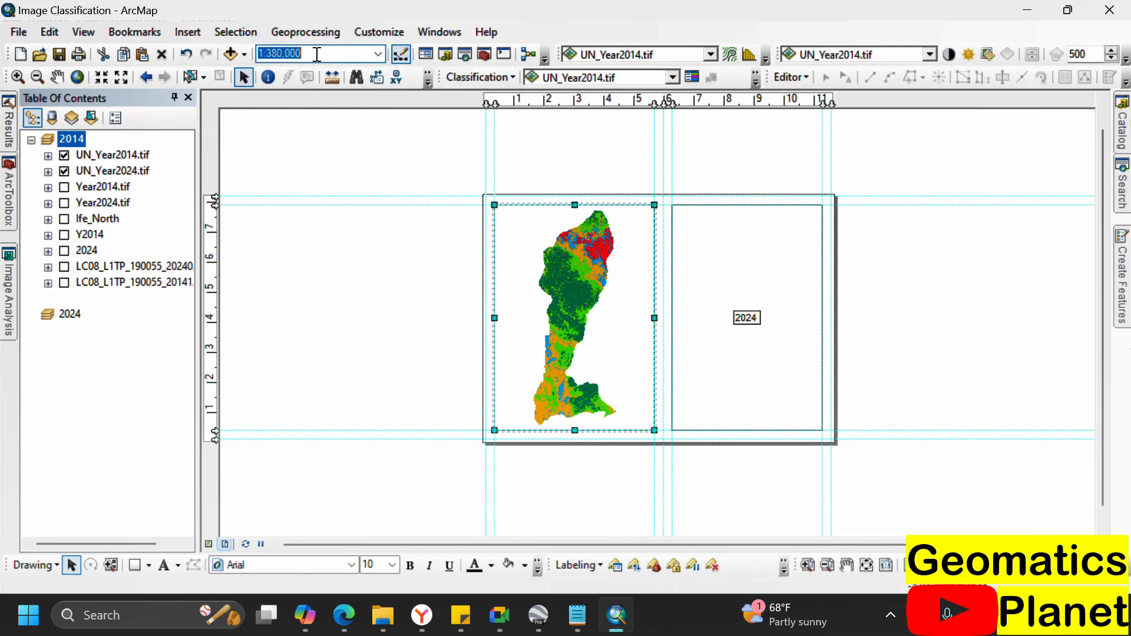
pyautogui.click(685, 250)
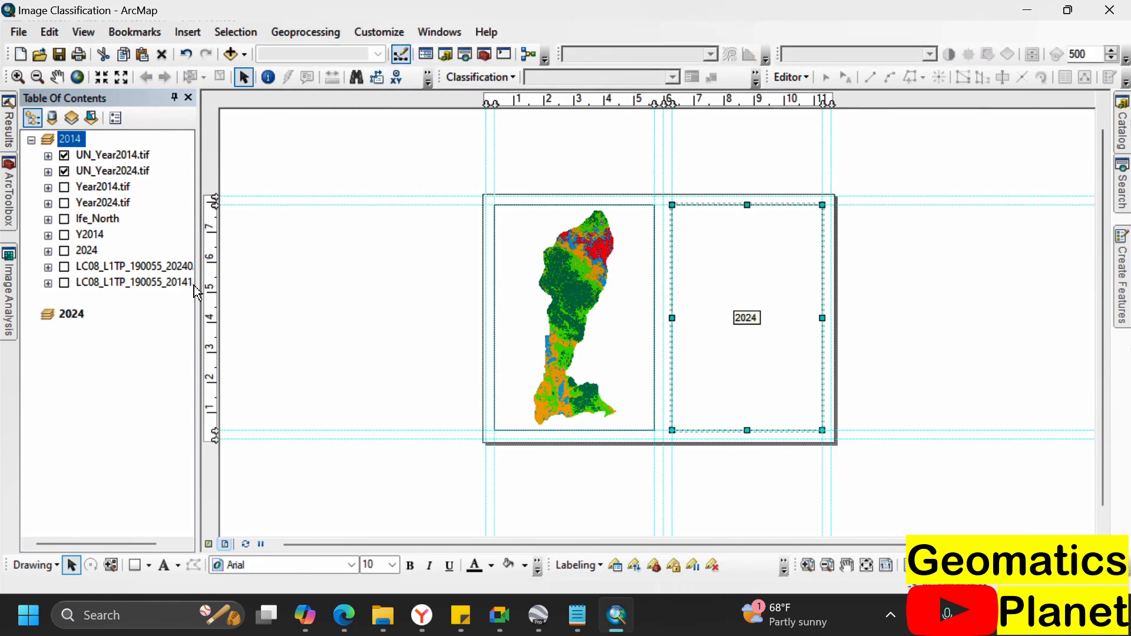
pyautogui.click(112, 172)
pyautogui.moveTo(125, 177)
pyautogui.mouseDown()
pyautogui.moveTo(121, 344)
pyautogui.moveTo(127, 329)
pyautogui.mouseUp()
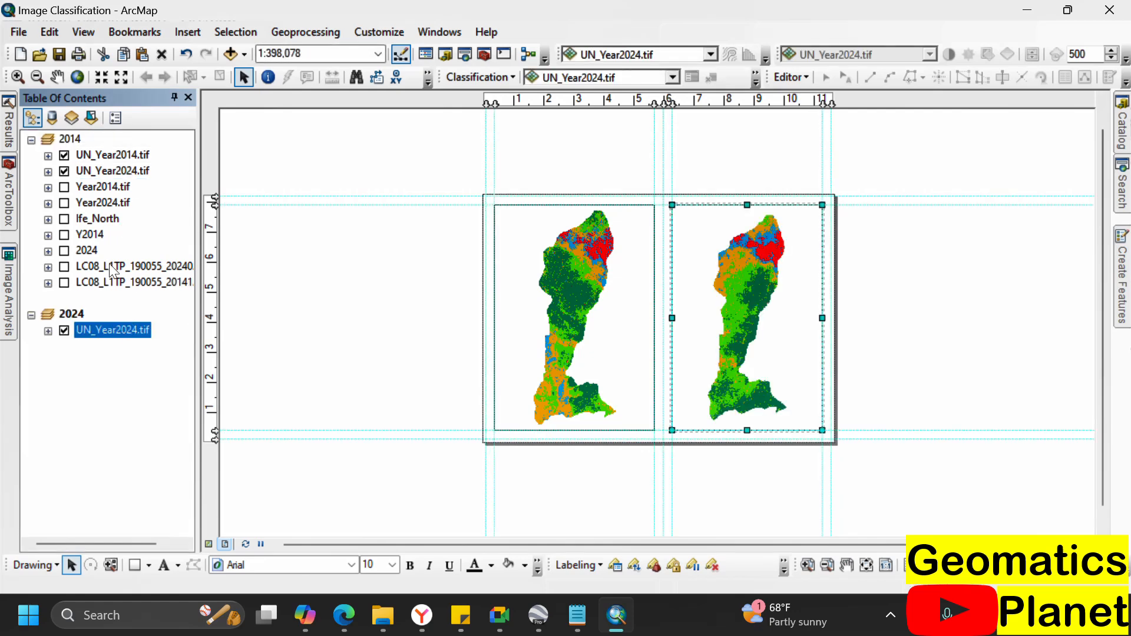
# - Set the map scale of the 2024 data frame to 1:380,000
pyautogui.click(317, 53)
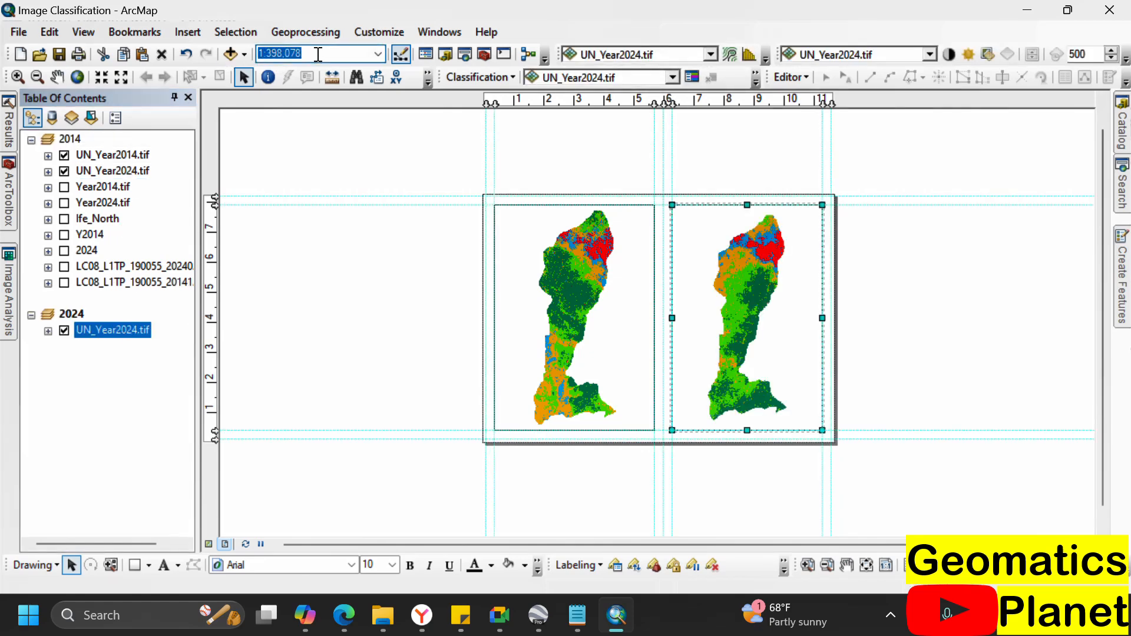
pyautogui.write('1:380,000')
pyautogui.press('Return')
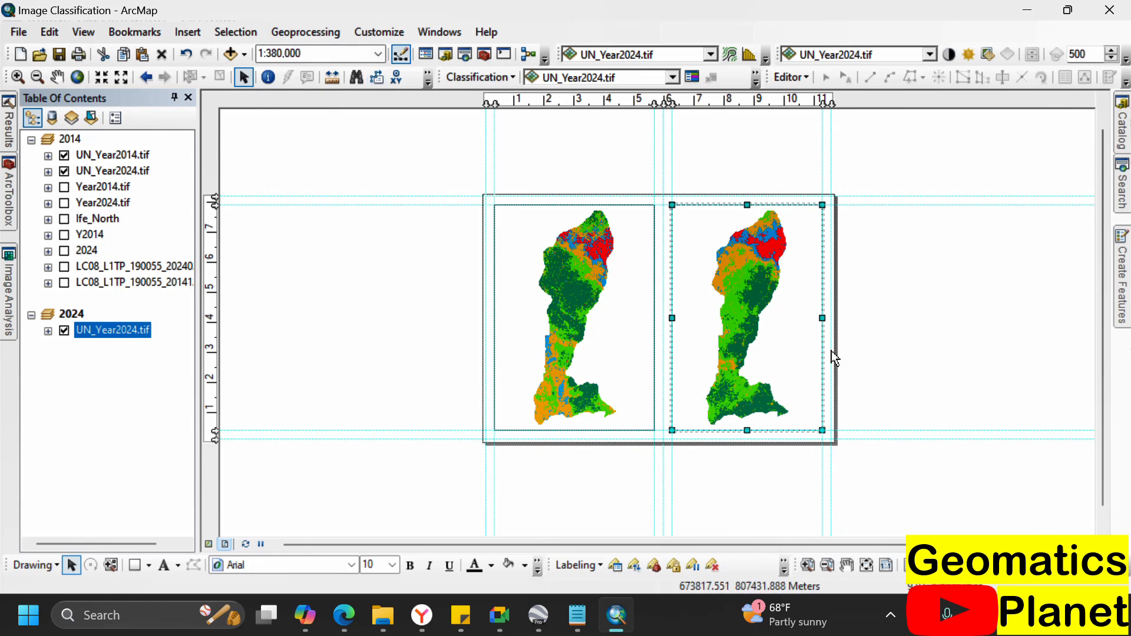
pyautogui.scroll(1, 837, 358)
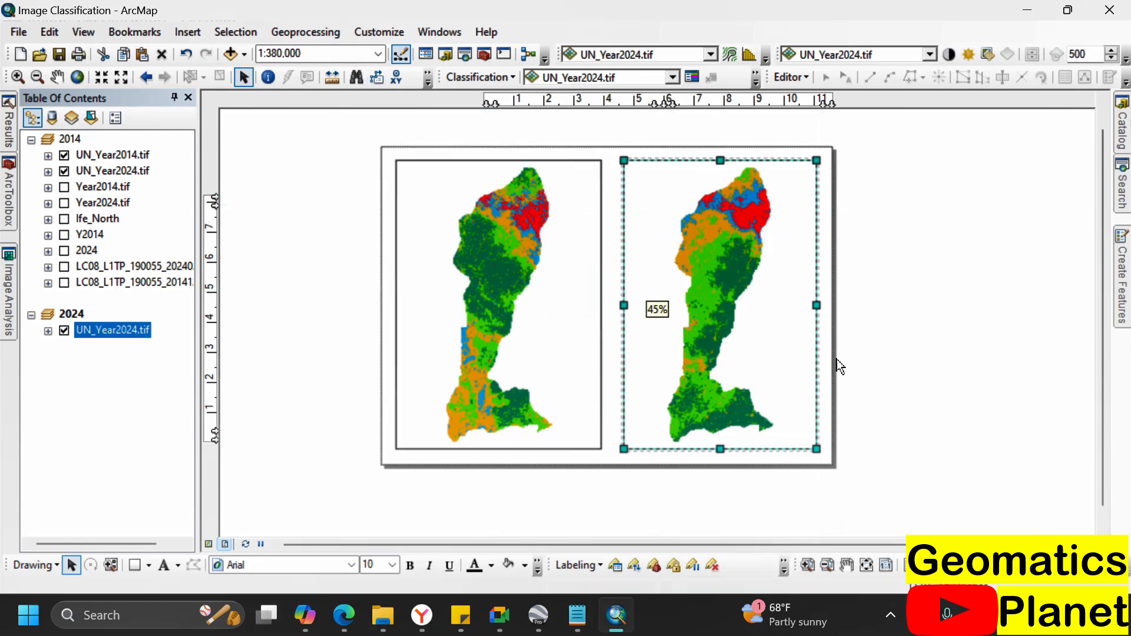
pyautogui.click(932, 285)
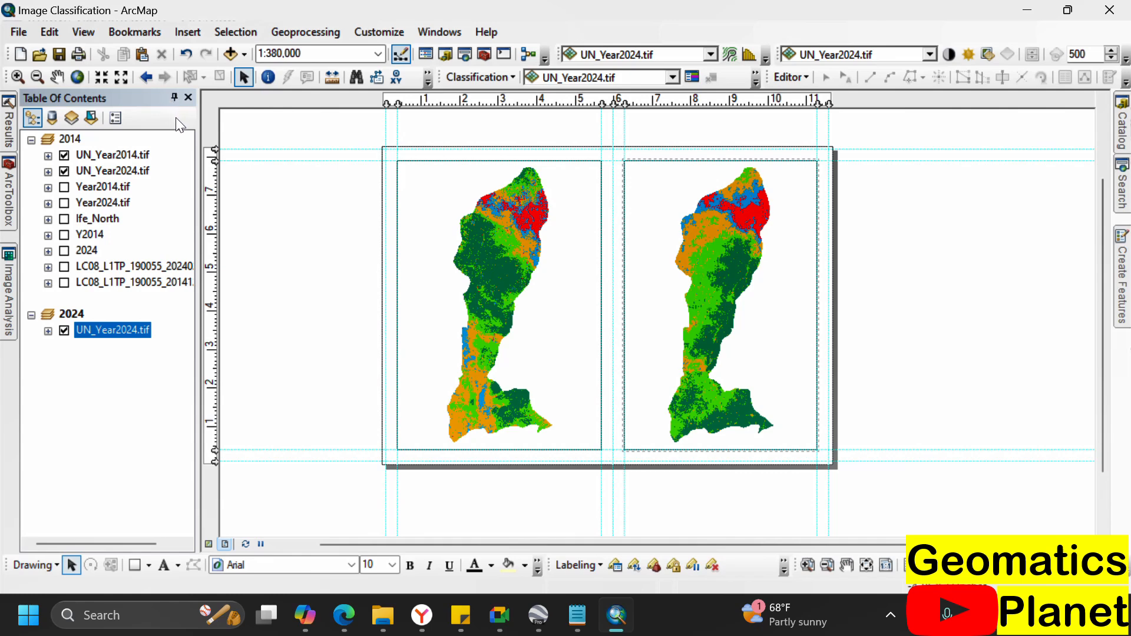
# - Add a graticule of meridians and parallels to the 2024 data frame with the wizard's default settings
pyautogui.click(76, 326)
pyautogui.rightClick(70, 315)
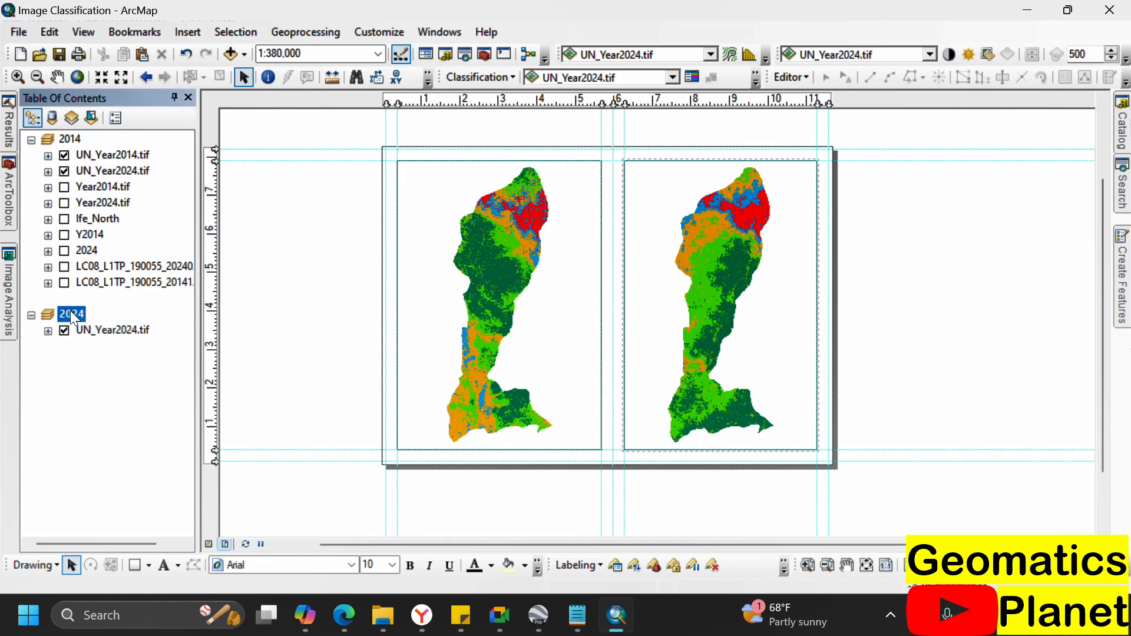
pyautogui.click(122, 386)
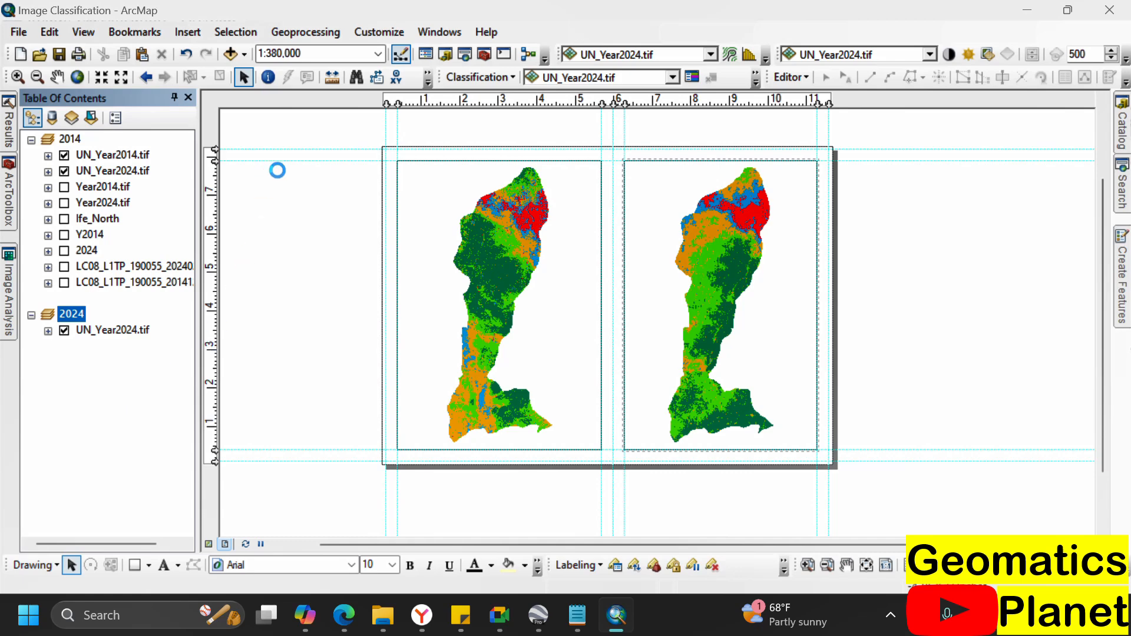
pyautogui.click(577, 66)
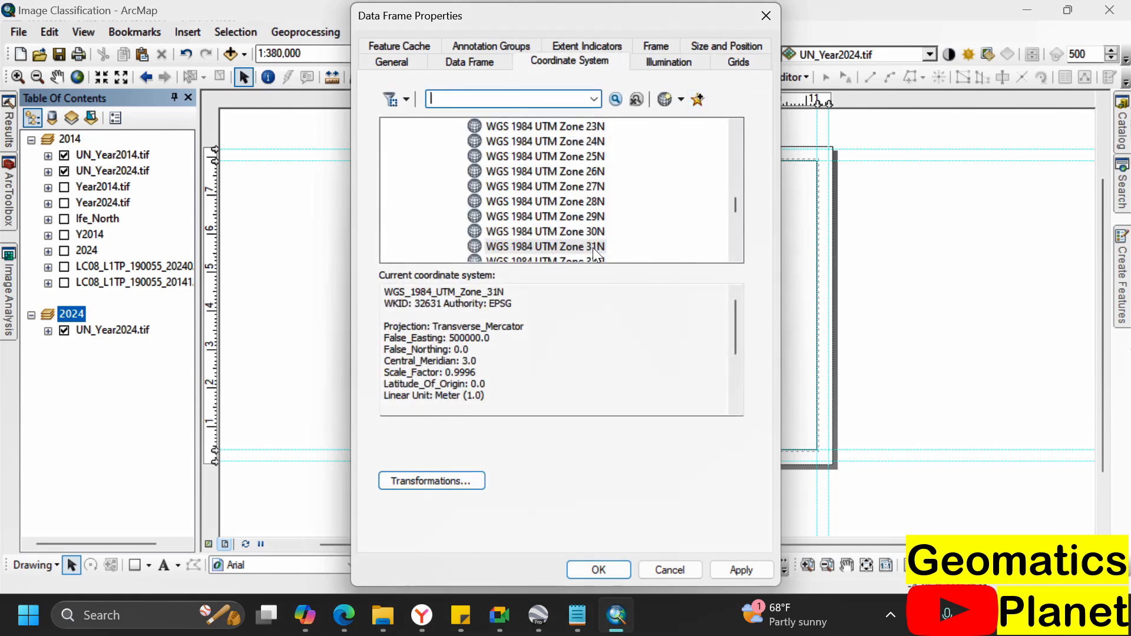
pyautogui.click(731, 61)
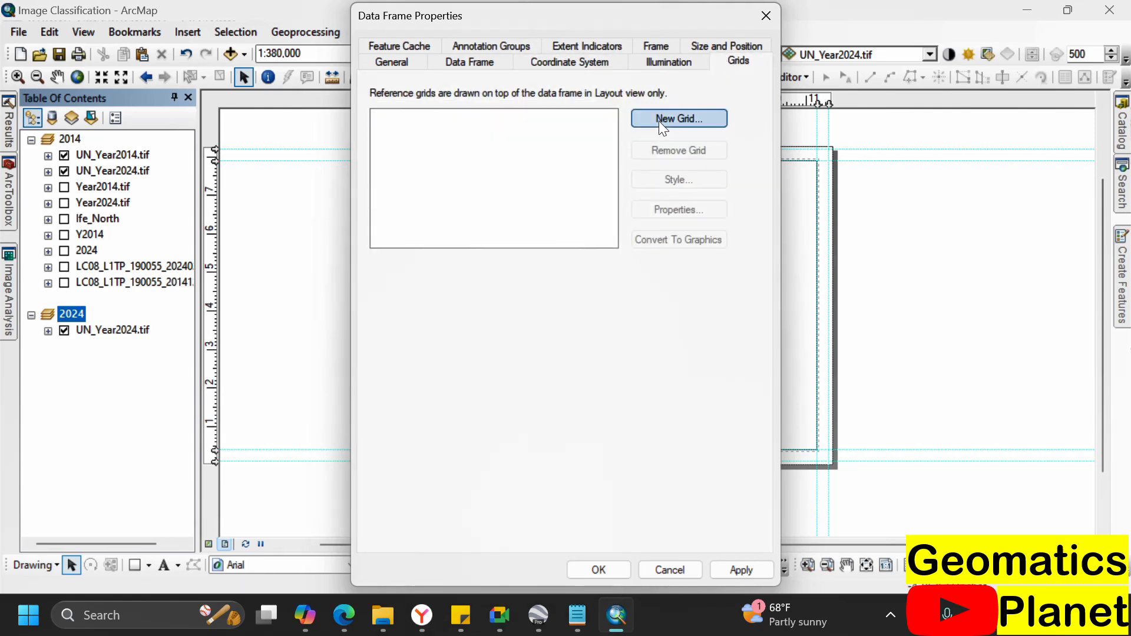
pyautogui.click(659, 121)
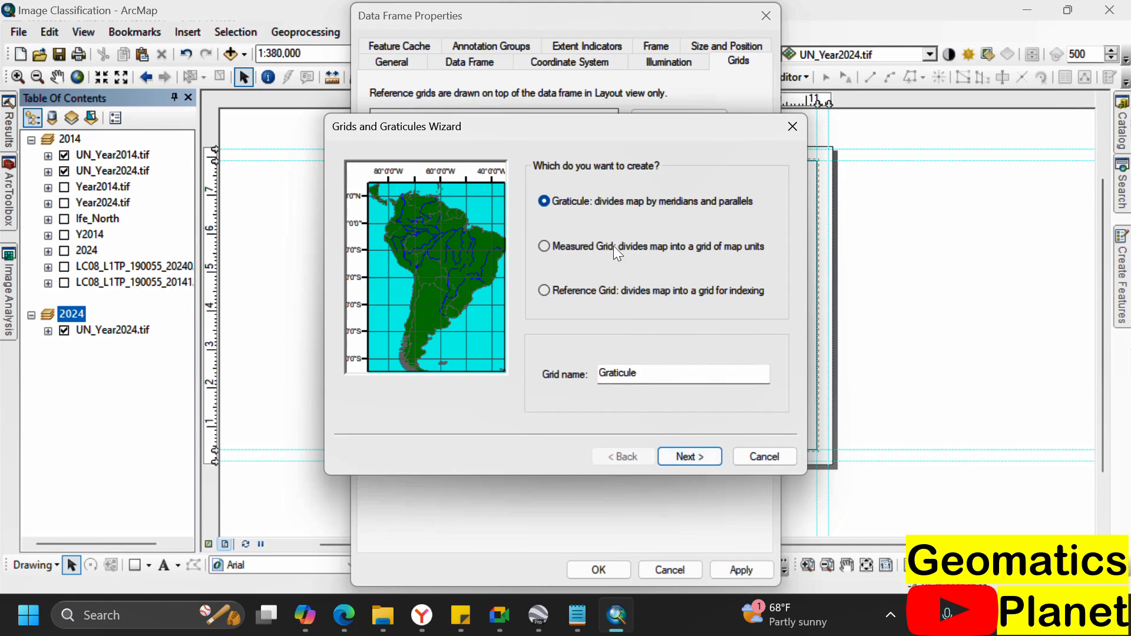
pyautogui.click(681, 452)
pyautogui.click(681, 453)
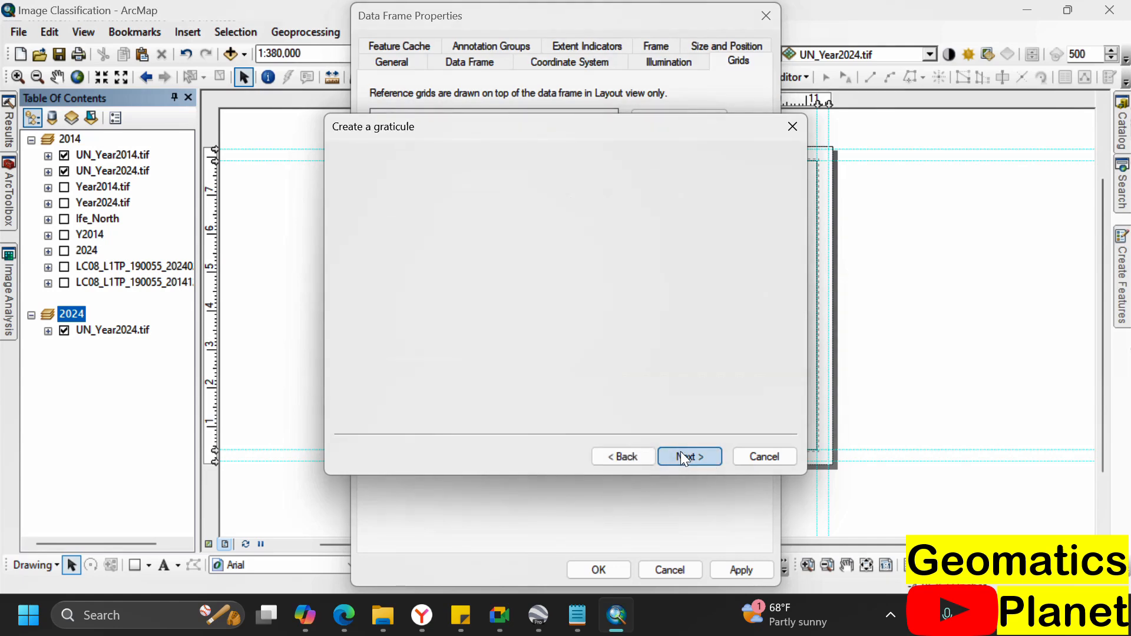
pyautogui.click(681, 453)
pyautogui.click(681, 452)
pyautogui.click(733, 569)
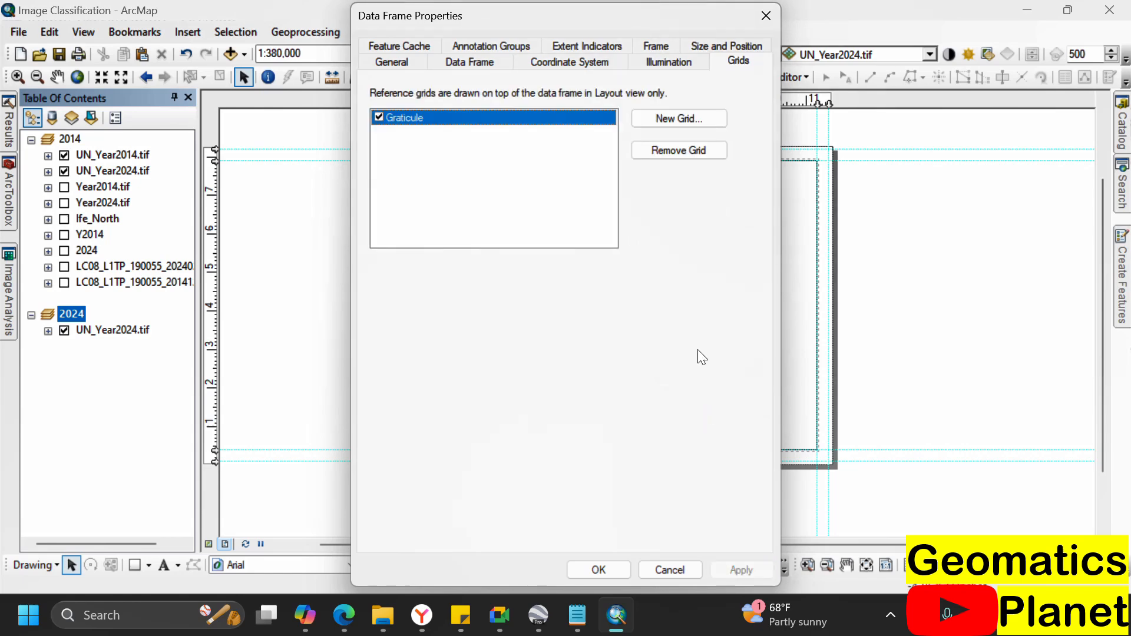
# - Set the 2024 graticule's X axis interval to 0 degrees, 10 minutes, 0 seconds
pyautogui.moveTo(720, 23); pyautogui.dragTo(492, 22)
pyautogui.click(447, 209)
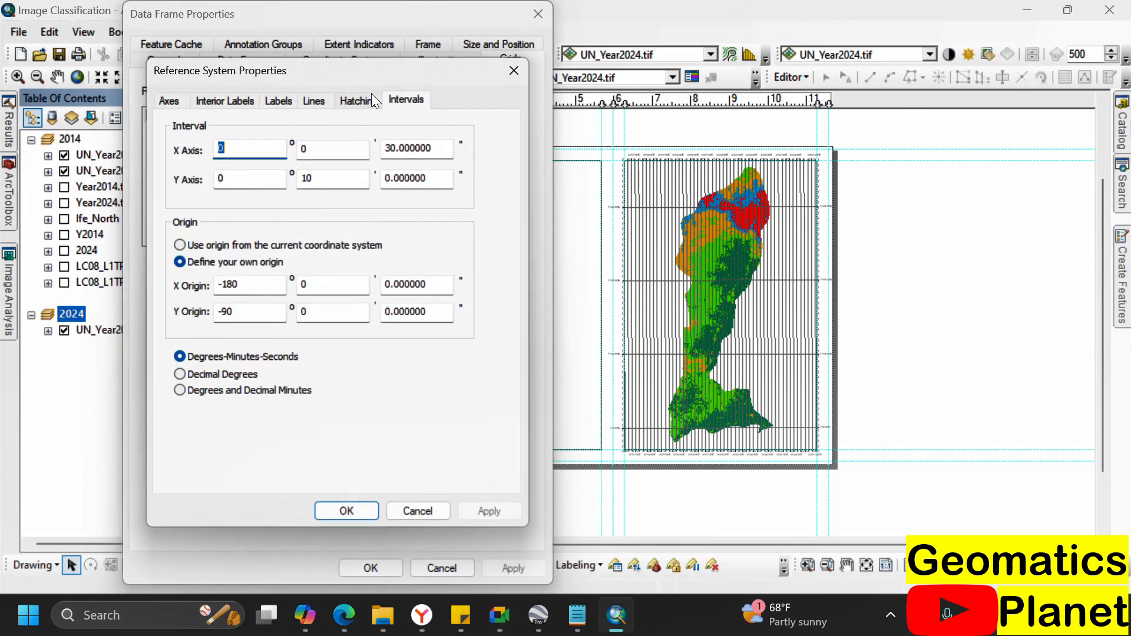
pyautogui.click(368, 101)
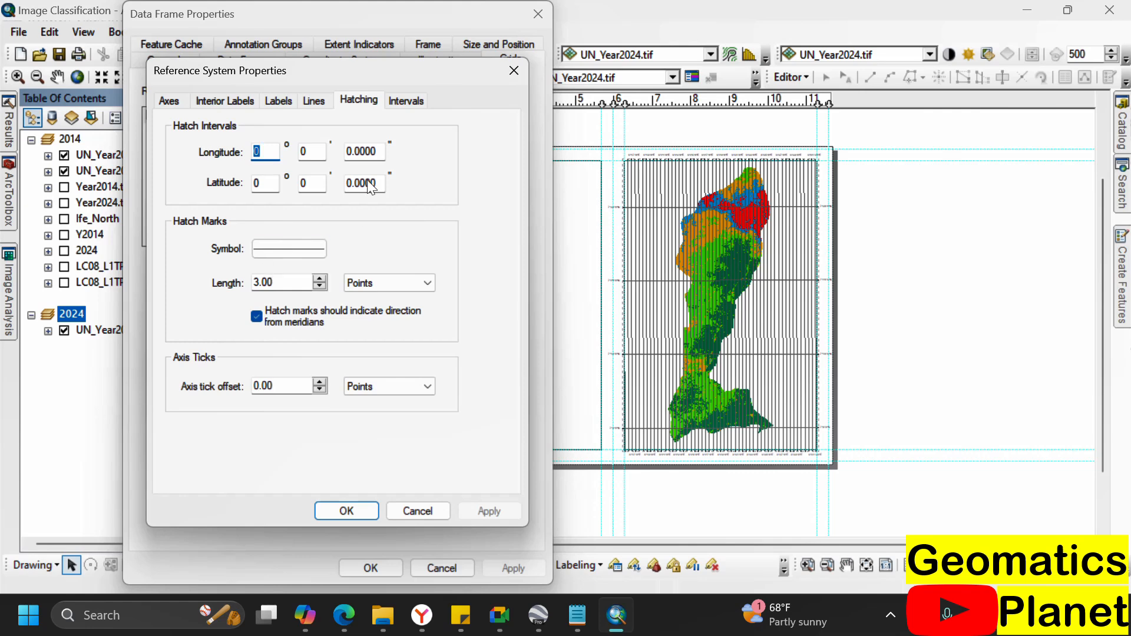
pyautogui.click(394, 100)
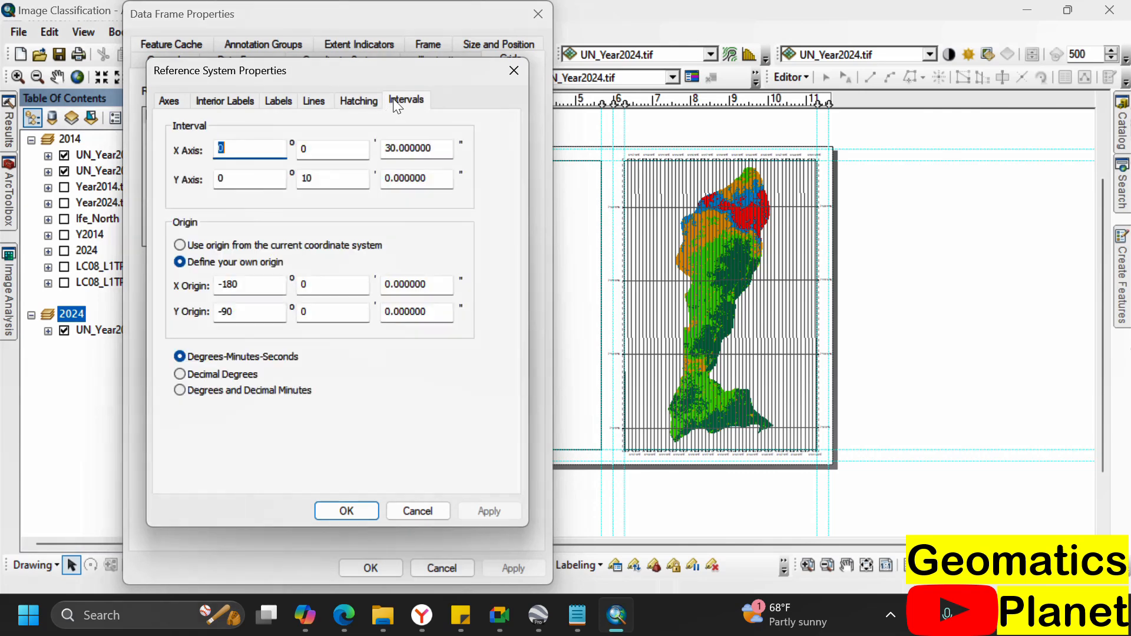
pyautogui.click(316, 180)
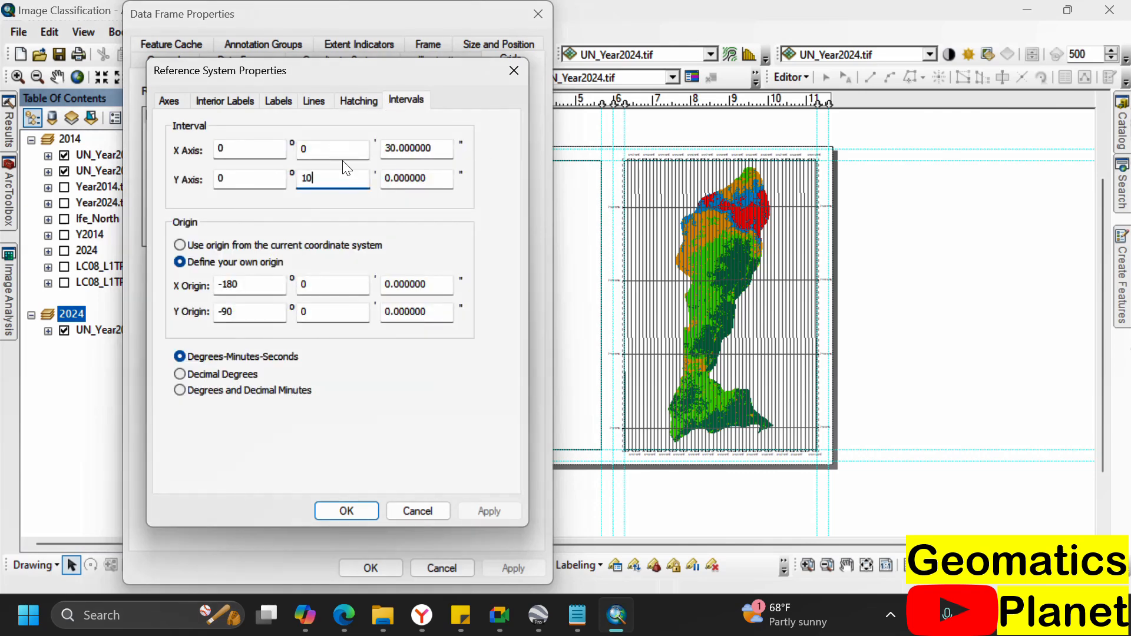
pyautogui.doubleClick(322, 151)
pyautogui.write('10')
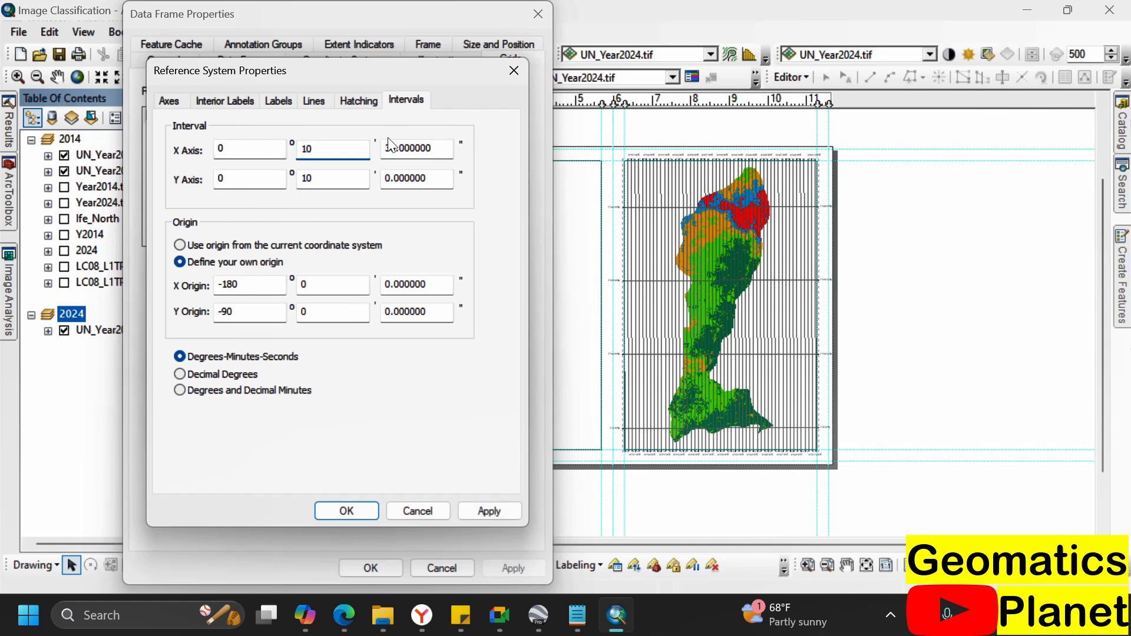
pyautogui.click(389, 148)
# - Set the 2024 graticule's label font to Arial Rounded MT Bold at size 12
pyautogui.click(185, 101)
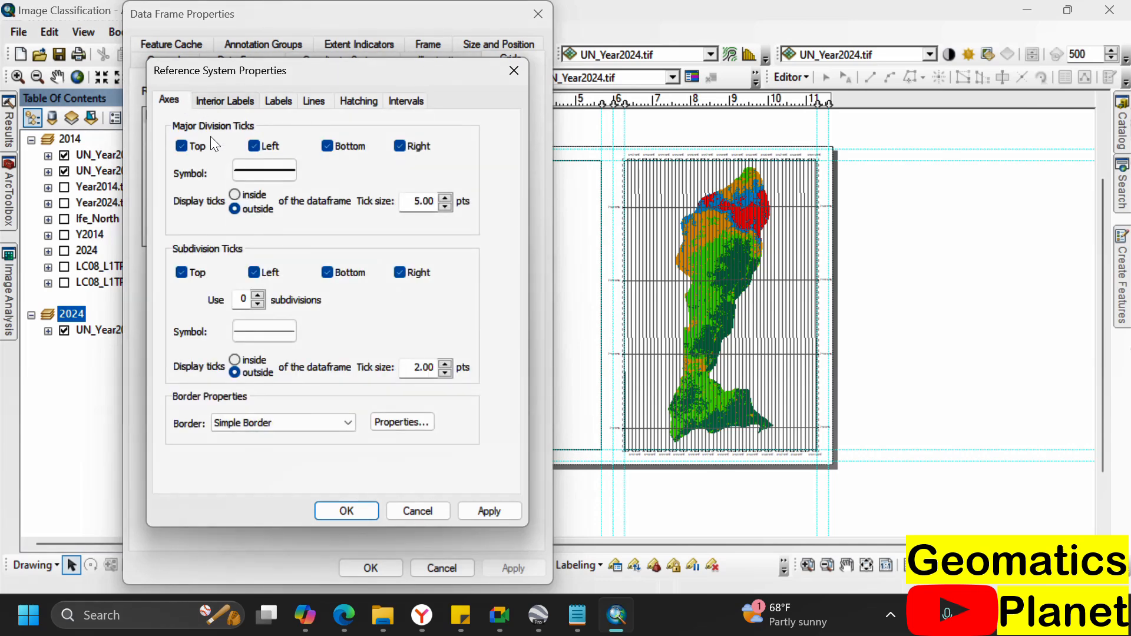
pyautogui.click(229, 101)
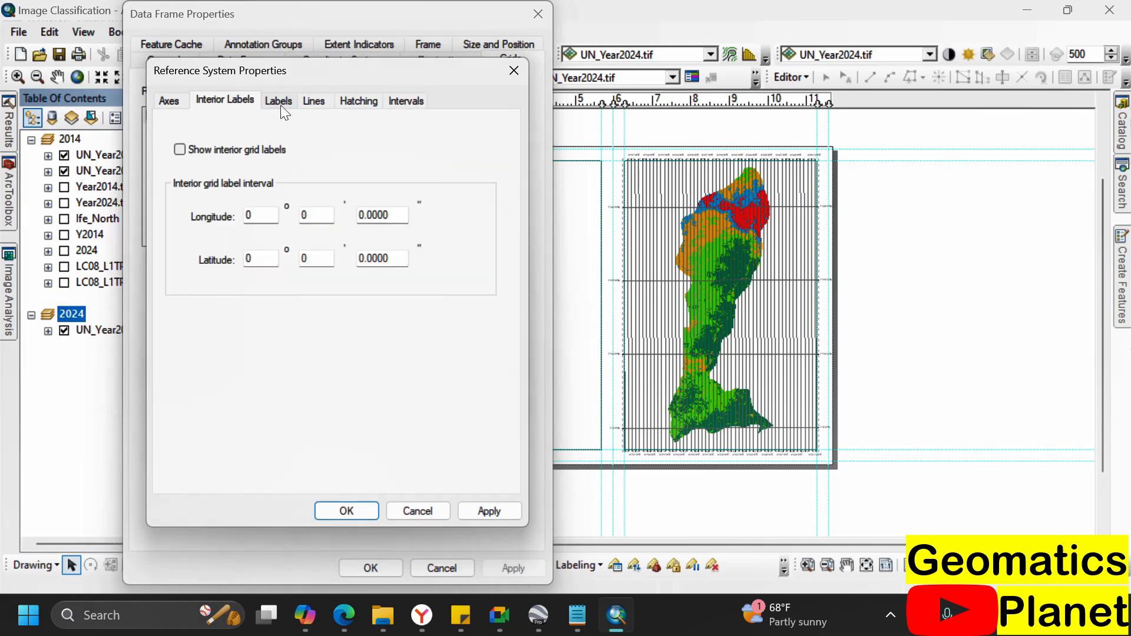
pyautogui.click(279, 101)
pyautogui.click(416, 249)
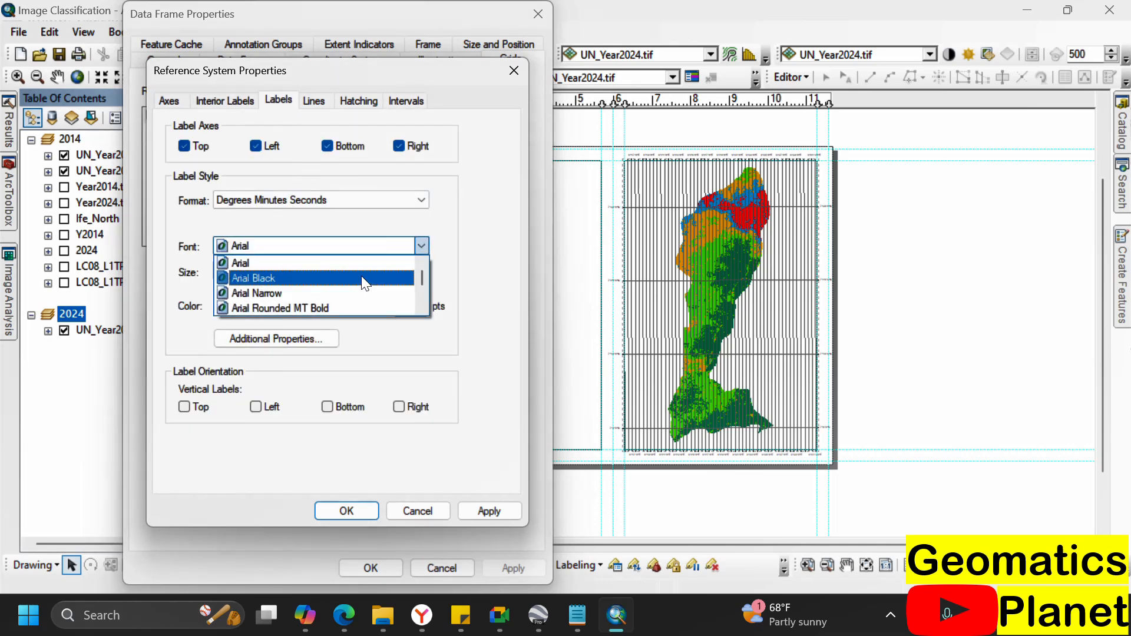
pyautogui.click(342, 308)
pyautogui.click(269, 271)
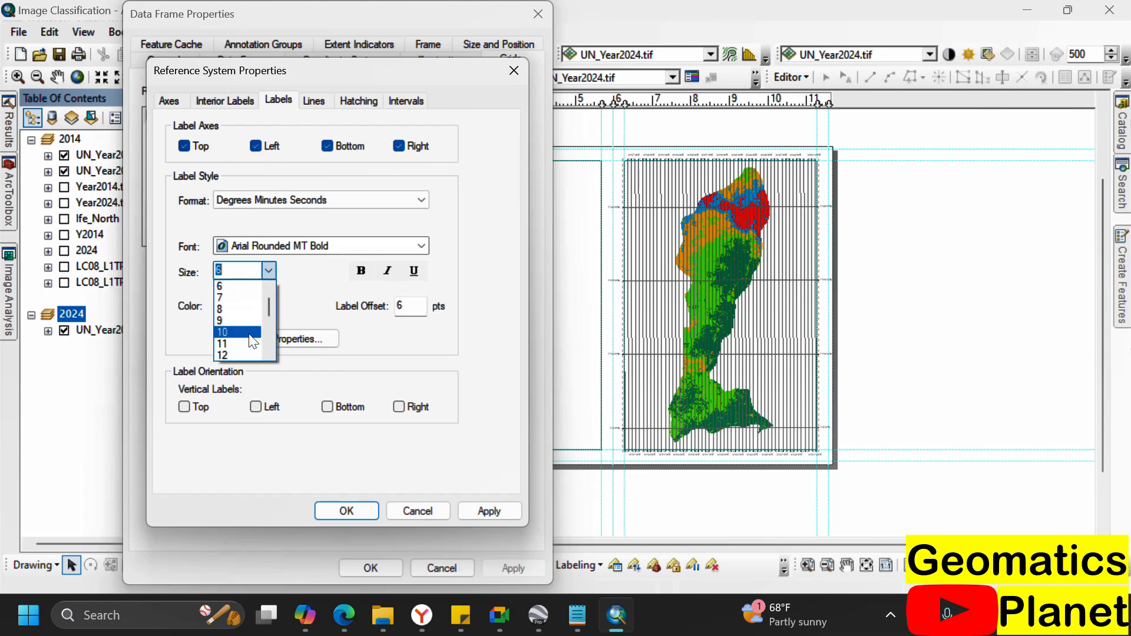
pyautogui.click(246, 351)
# - Orient the 2024 graticule's left and right labels vertically and apply the graticule settings to the data frame
pyautogui.click(254, 407)
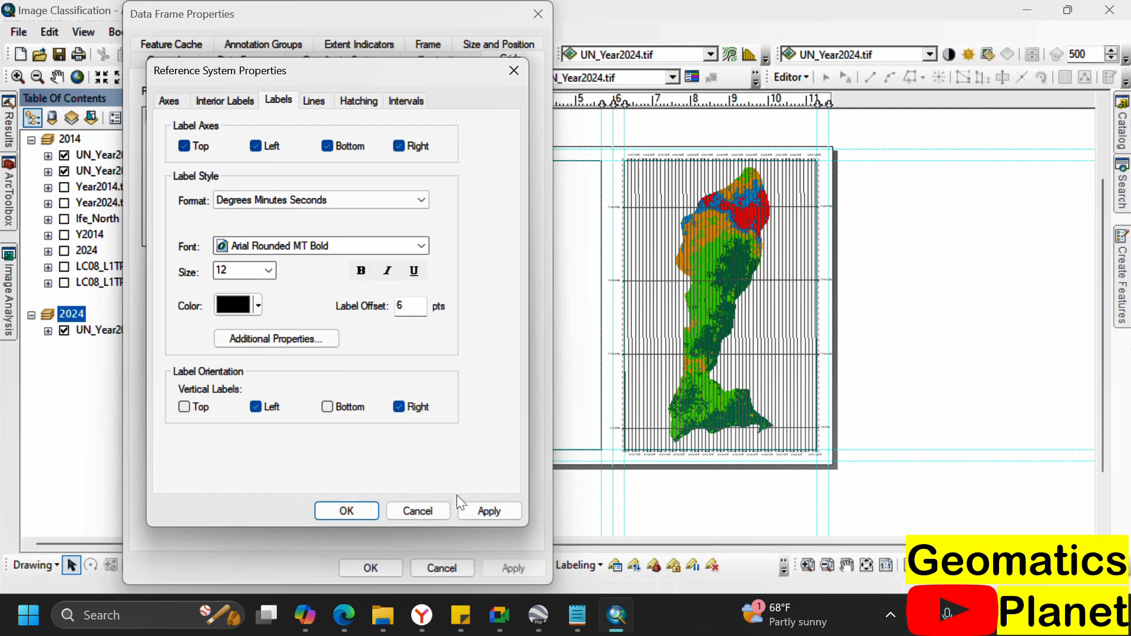
pyautogui.click(487, 510)
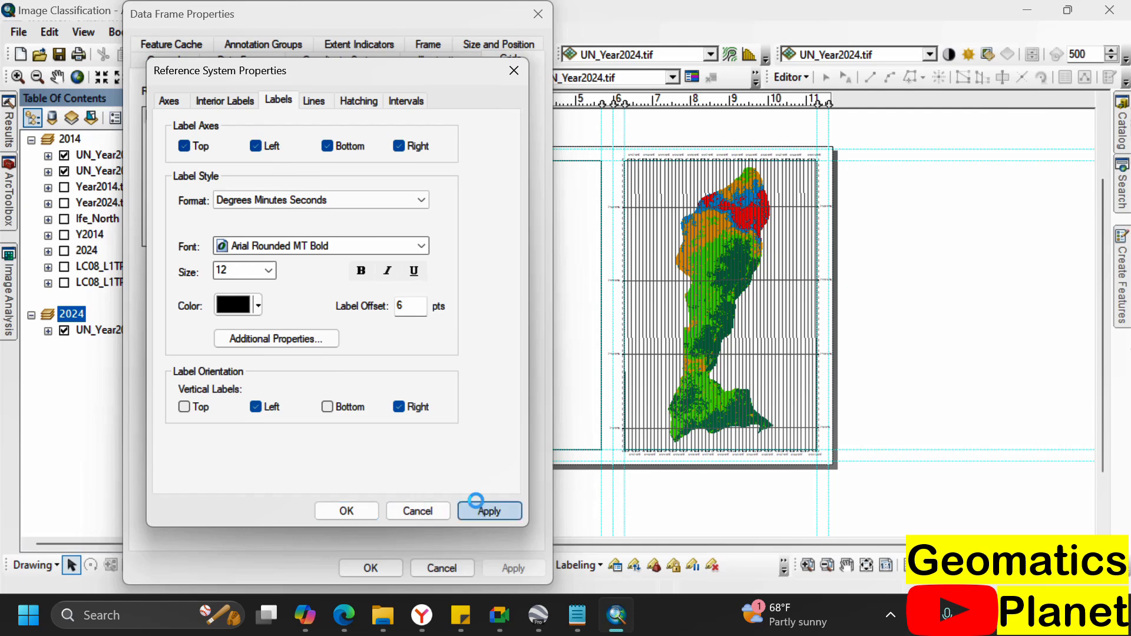
pyautogui.click(363, 97)
pyautogui.click(360, 510)
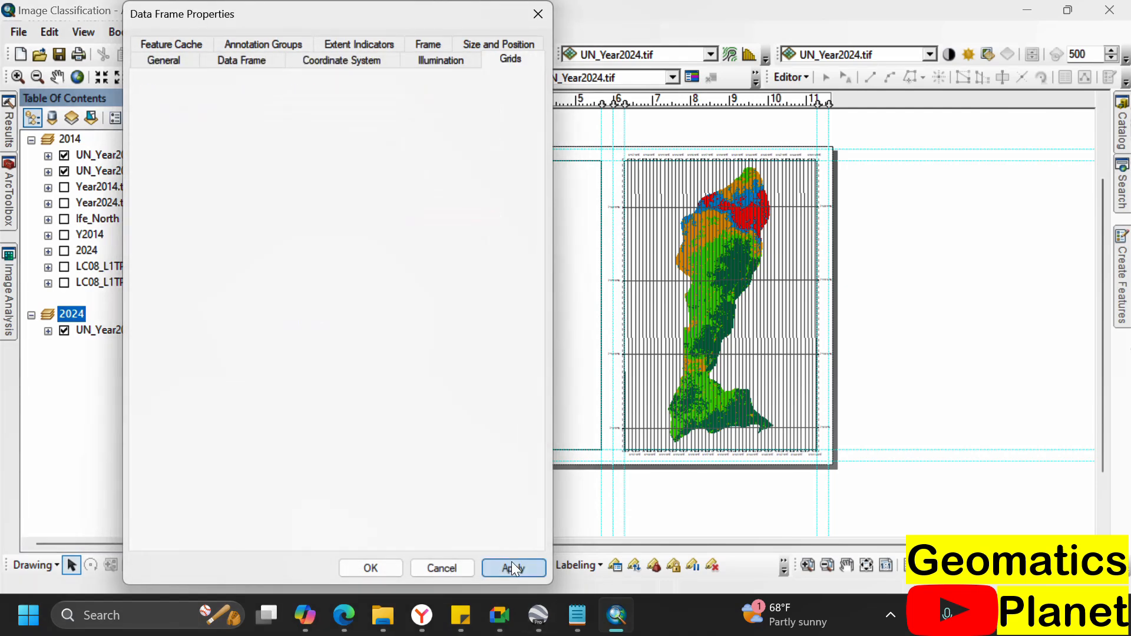
pyautogui.click(511, 564)
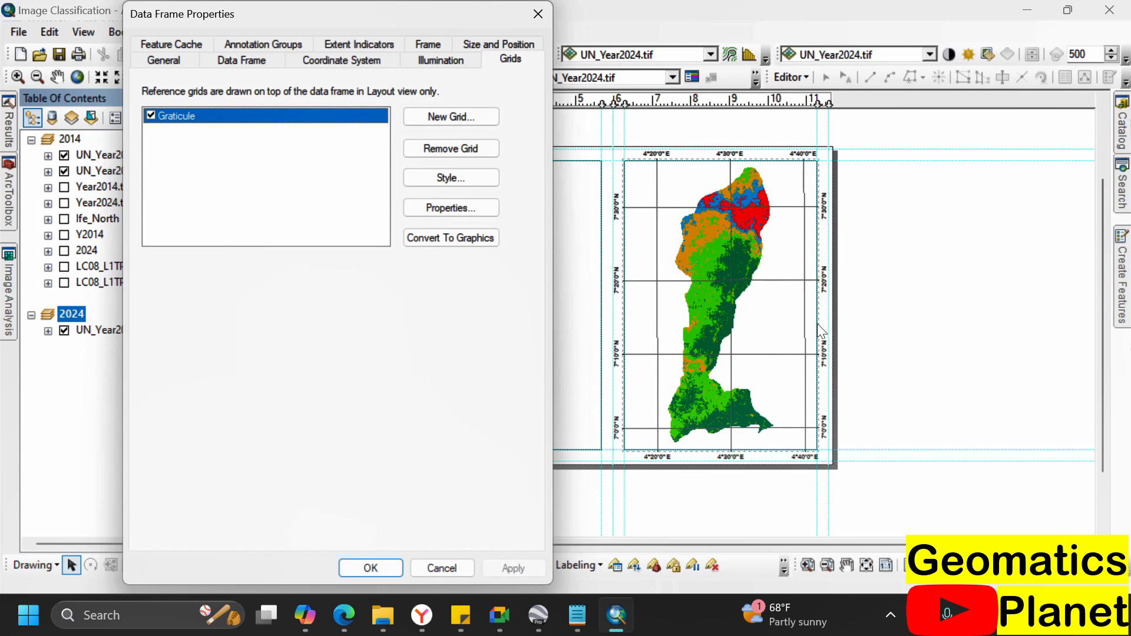
# - Show the 2024 graticule as a grid of ticks instead of lines
pyautogui.click(450, 202)
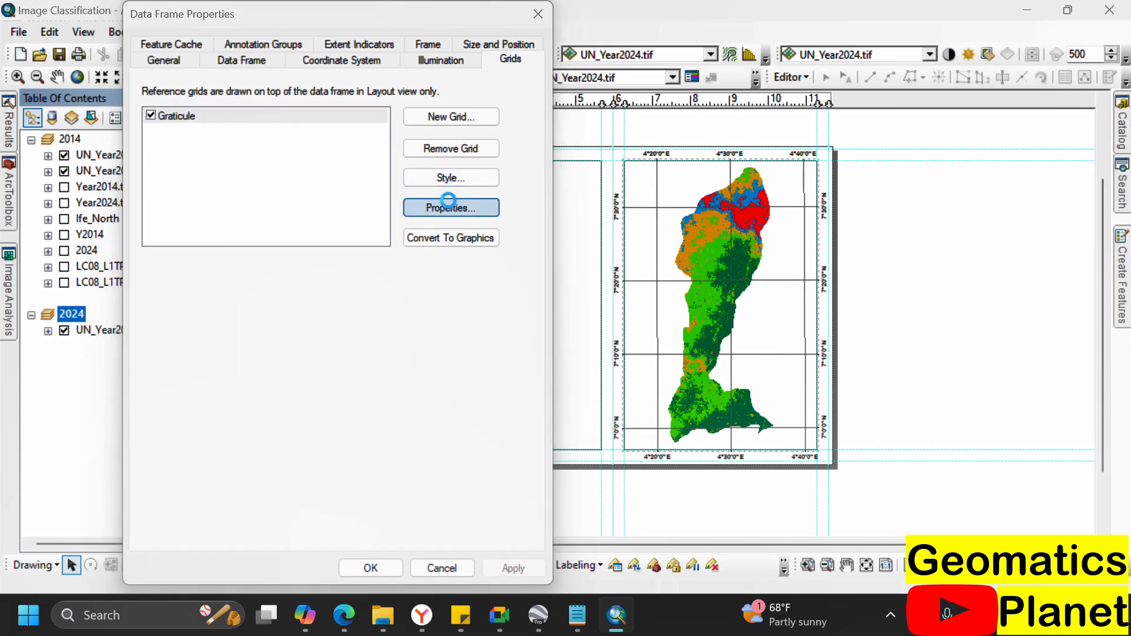
pyautogui.click(324, 104)
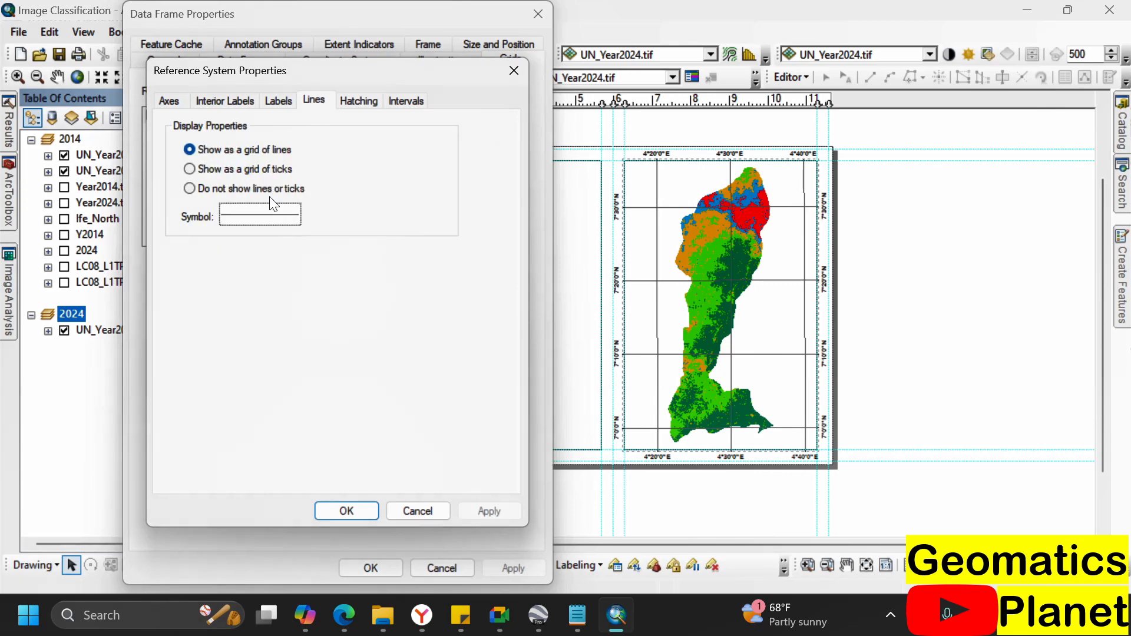
pyautogui.click(227, 189)
pyautogui.click(238, 171)
pyautogui.click(360, 514)
pyautogui.click(378, 567)
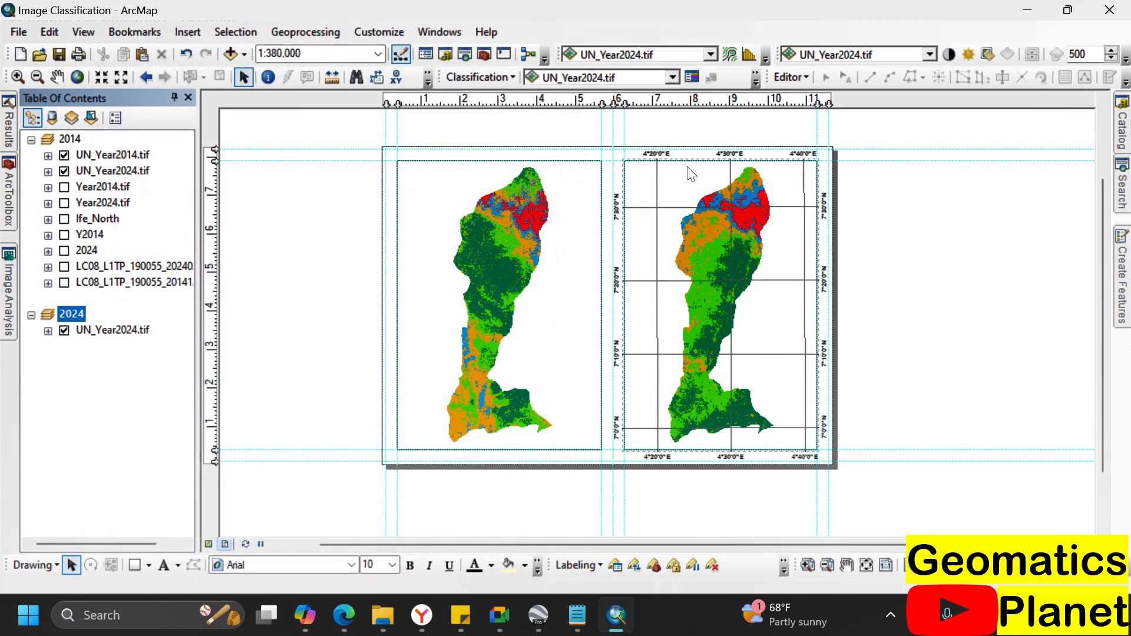
pyautogui.scroll(-4, 693, 159)
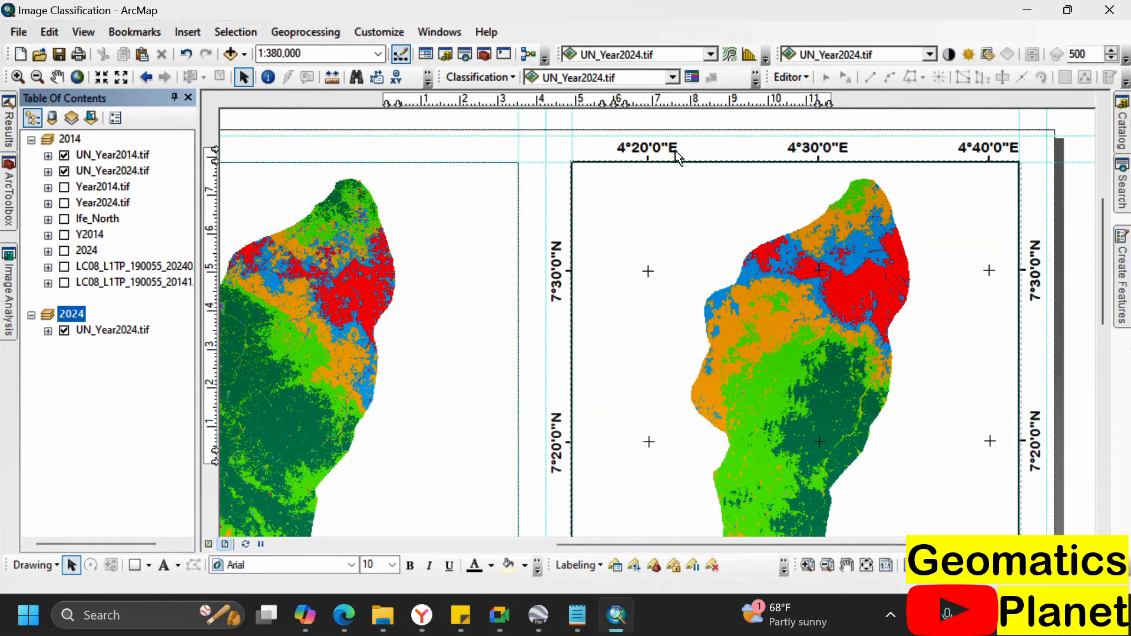
# - Add a new graticule to the 2014 data frame using the default creation options
pyautogui.click(340, 278)
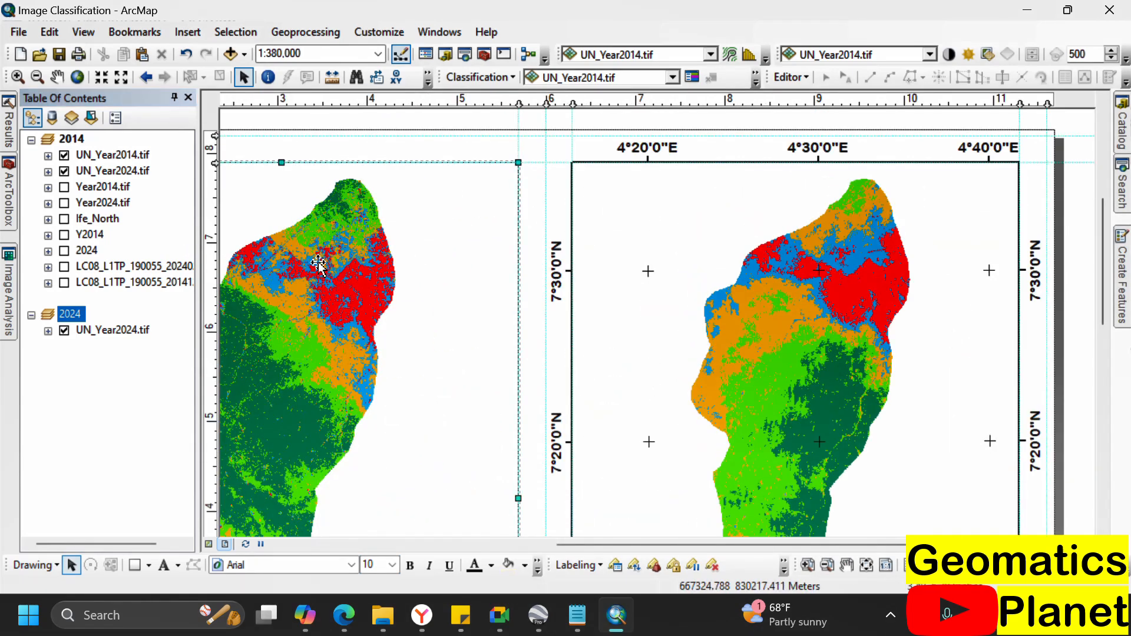
pyautogui.rightClick(67, 140)
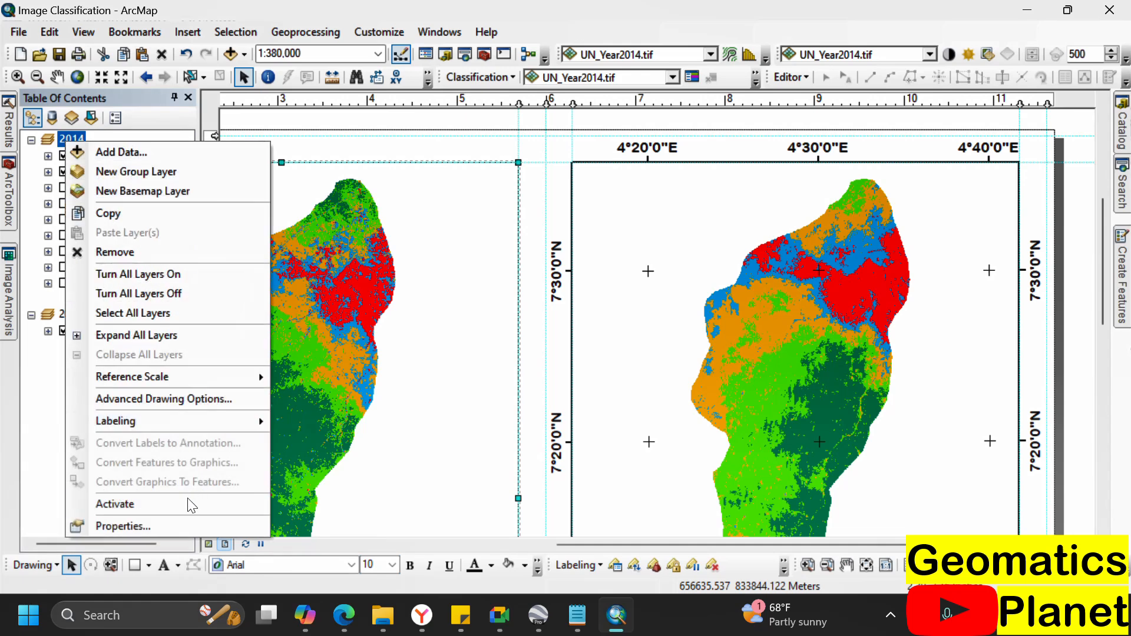
pyautogui.click(182, 525)
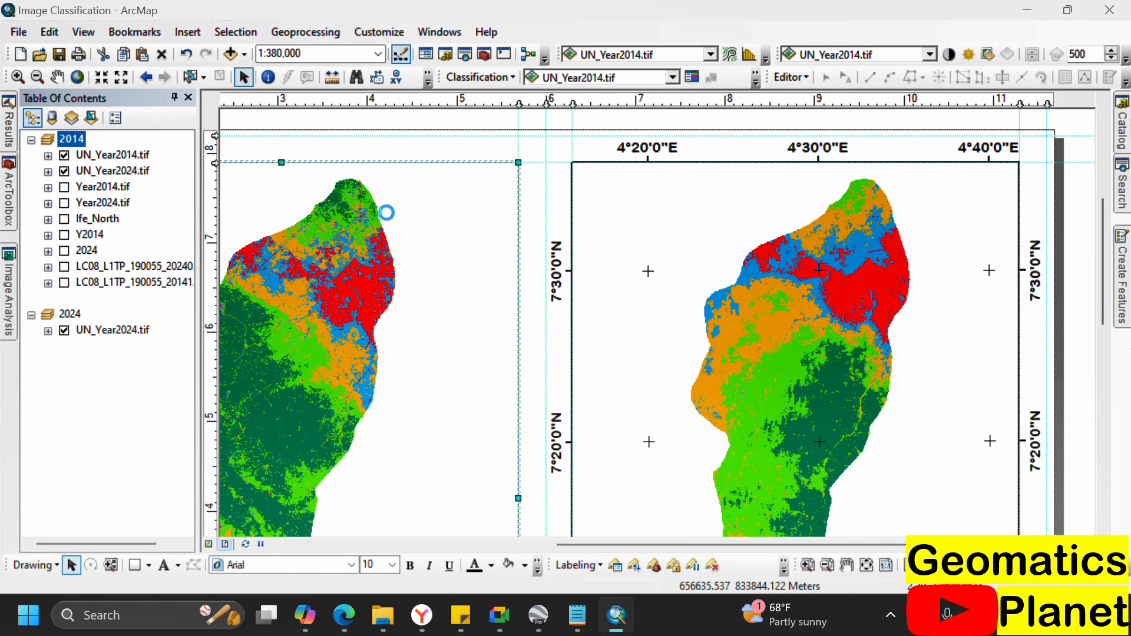
pyautogui.click(710, 141)
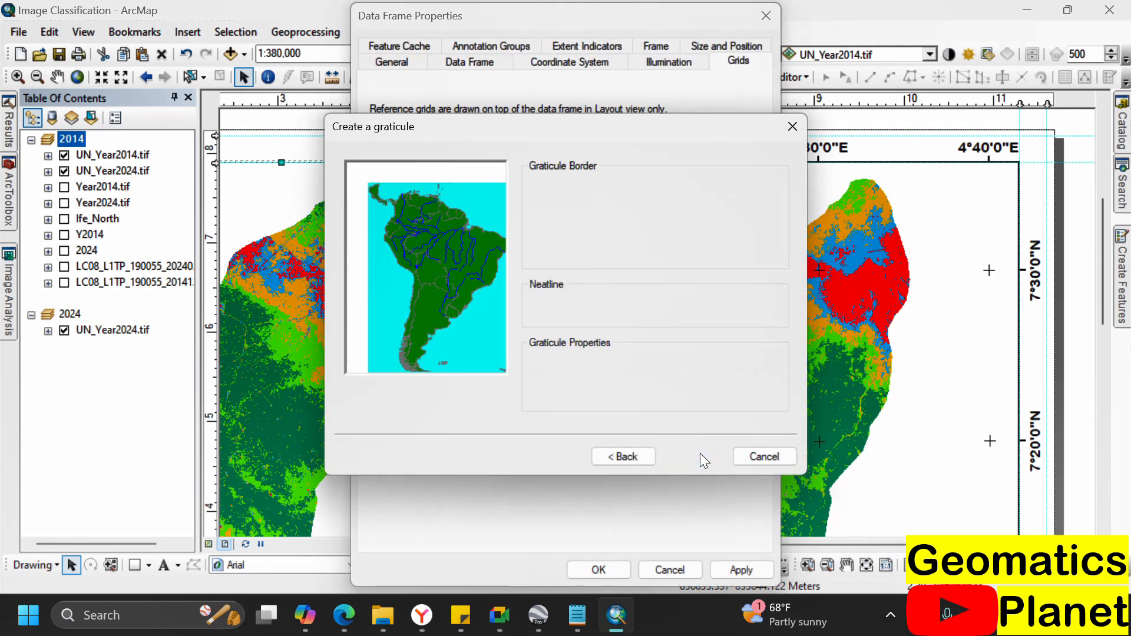
pyautogui.click(699, 454)
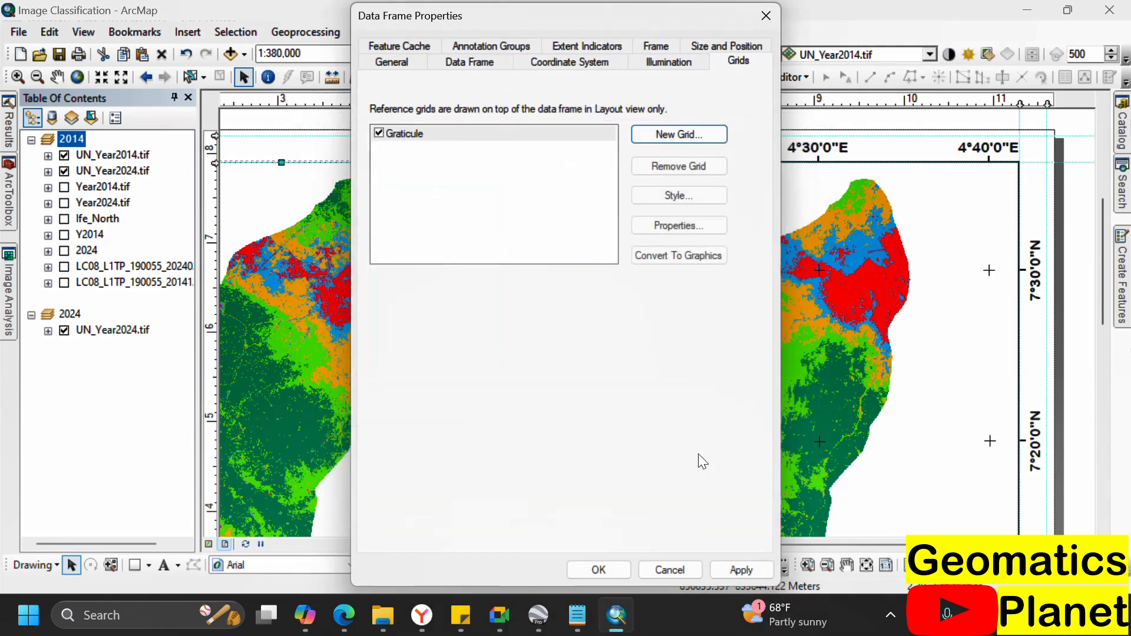
# - Show the 2014 graticule as a grid of ticks and set its X axis interval to 0 degrees, 10 minutes, 0 seconds
pyautogui.click(674, 227)
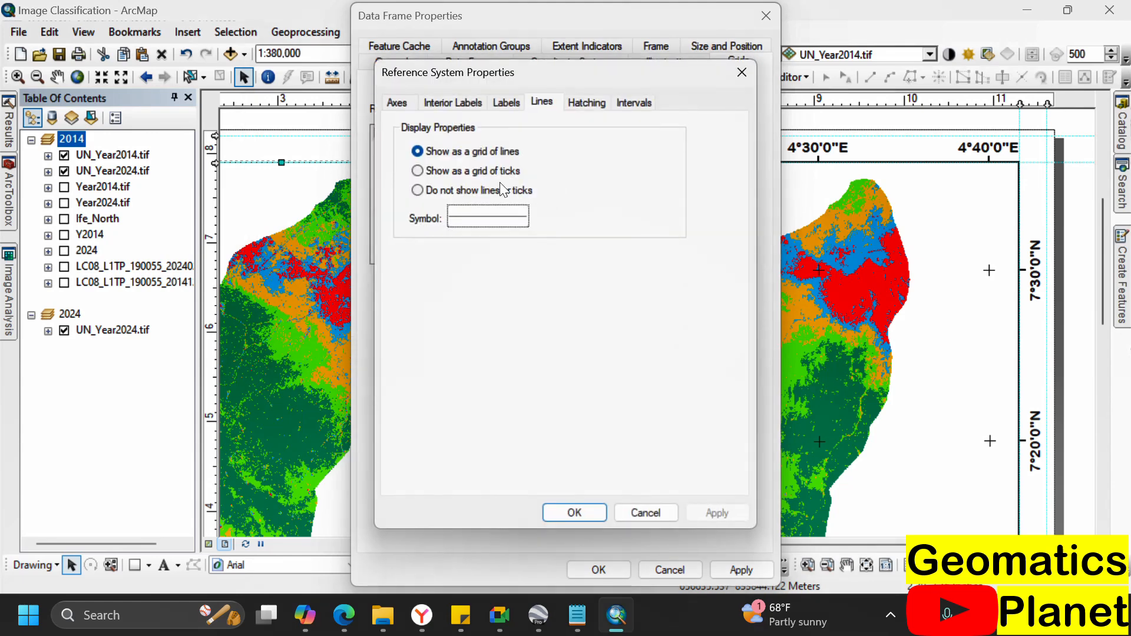
pyautogui.click(482, 171)
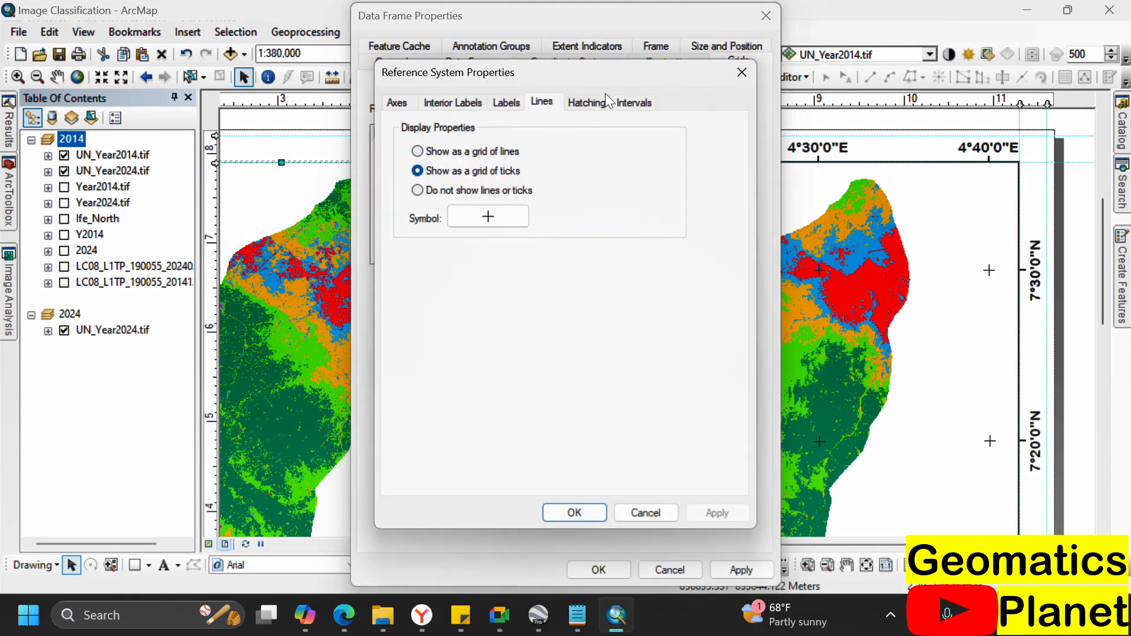
pyautogui.click(634, 103)
pyautogui.press('Tab')
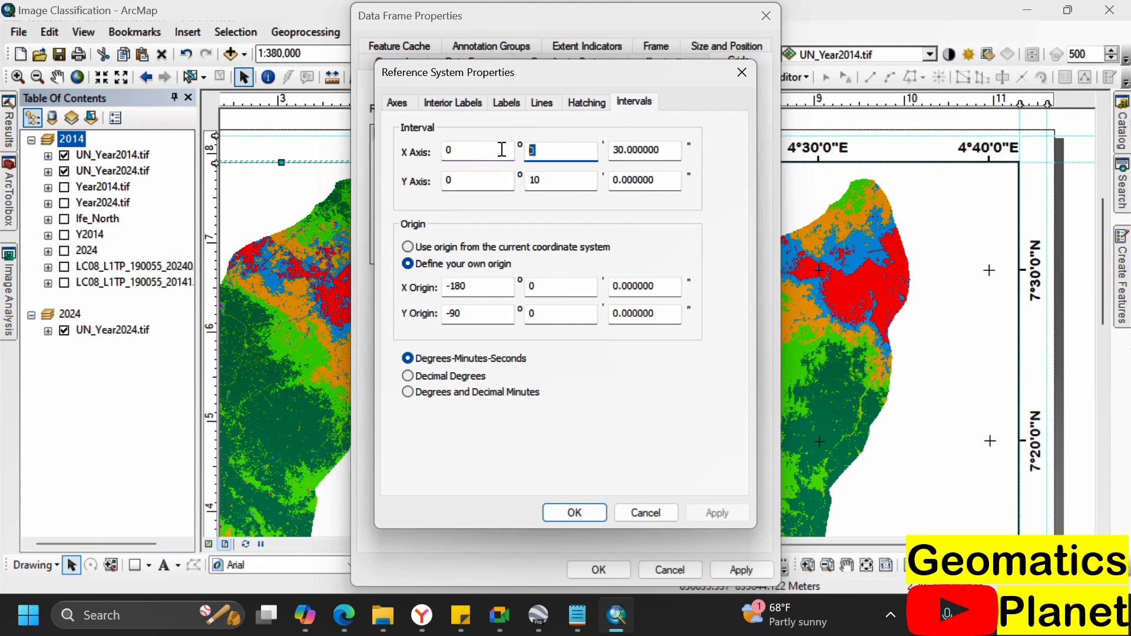
pyautogui.write('10')
pyautogui.click(623, 151)
pyautogui.press('BackSpace')
pyautogui.press('BackSpace')
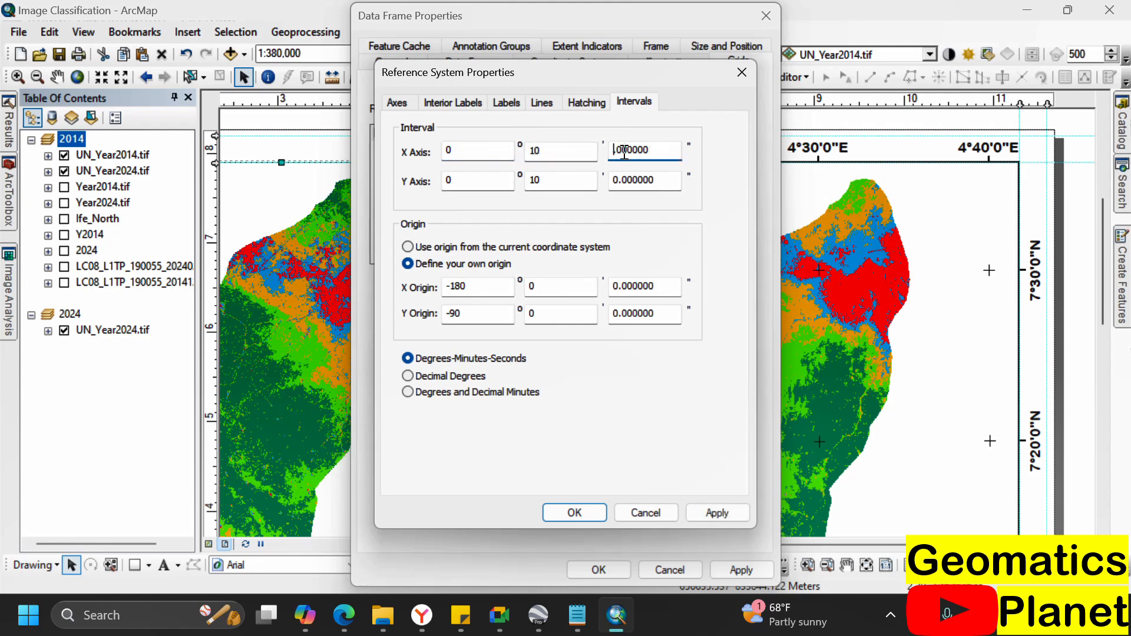
pyautogui.write('0')
# - Set the 2014 graticule's label font to Arial Rounded MT Bold at size 12
pyautogui.click(454, 102)
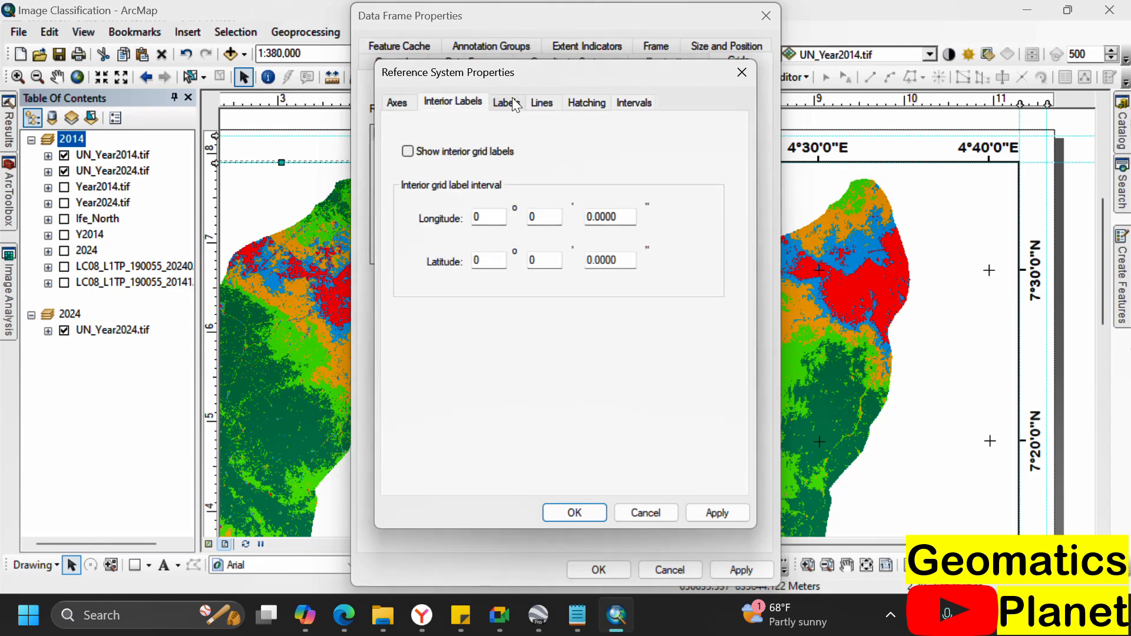
pyautogui.click(507, 101)
pyautogui.click(501, 272)
pyautogui.click(494, 326)
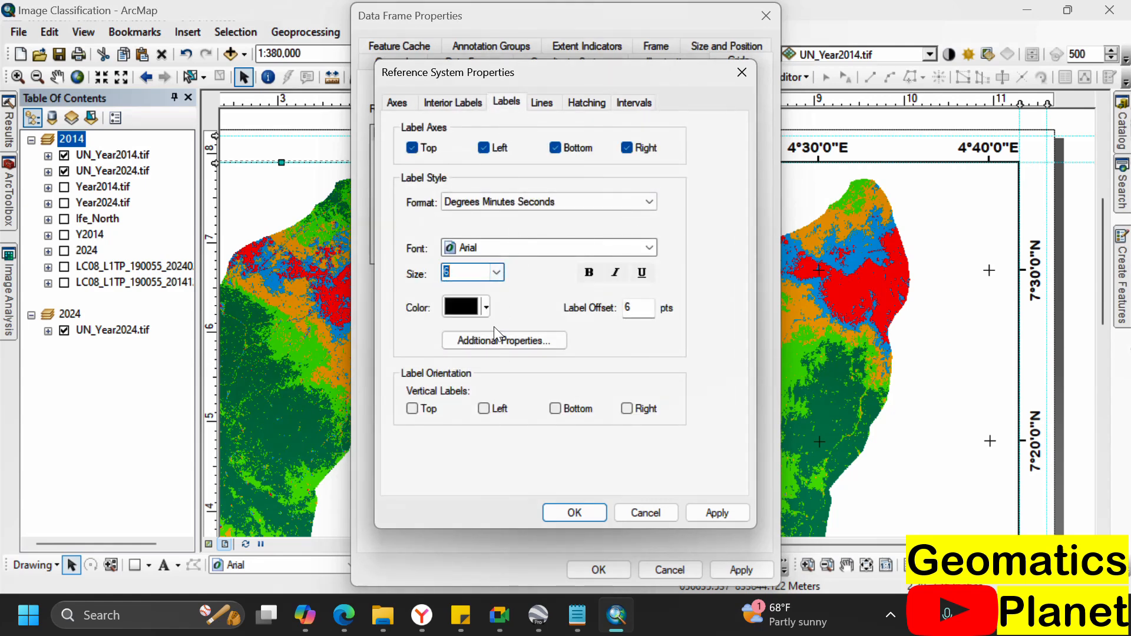
pyautogui.click(496, 274)
pyautogui.click(489, 354)
pyautogui.click(650, 245)
pyautogui.click(507, 306)
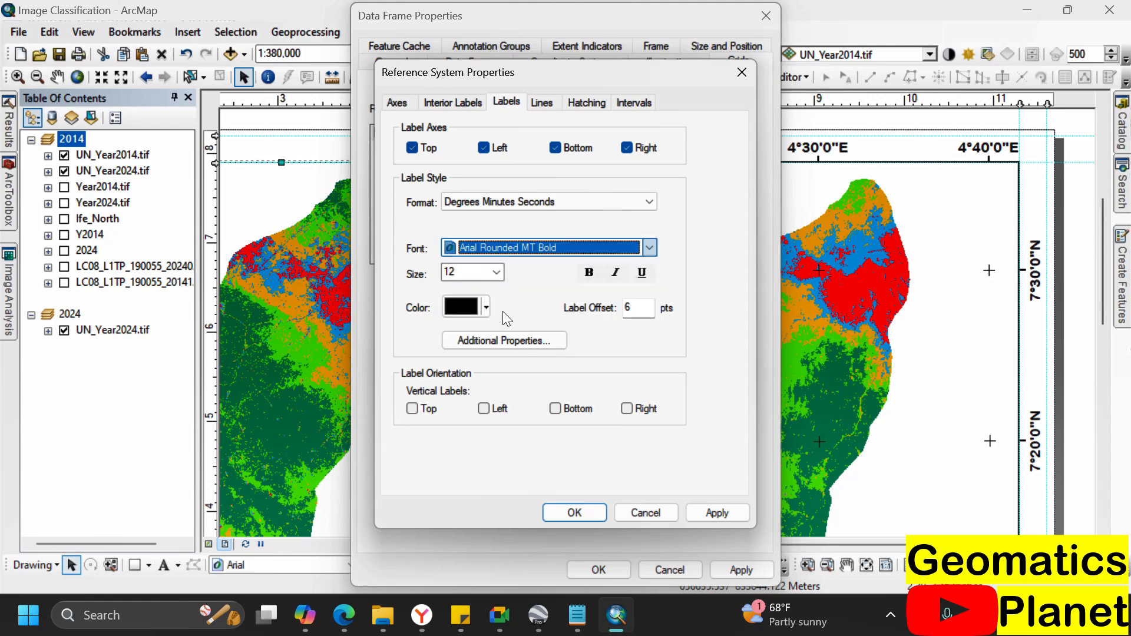
# - Orient the 2014 graticule's left and right labels vertically and apply the graticule settings to the data frame
pyautogui.click(505, 403)
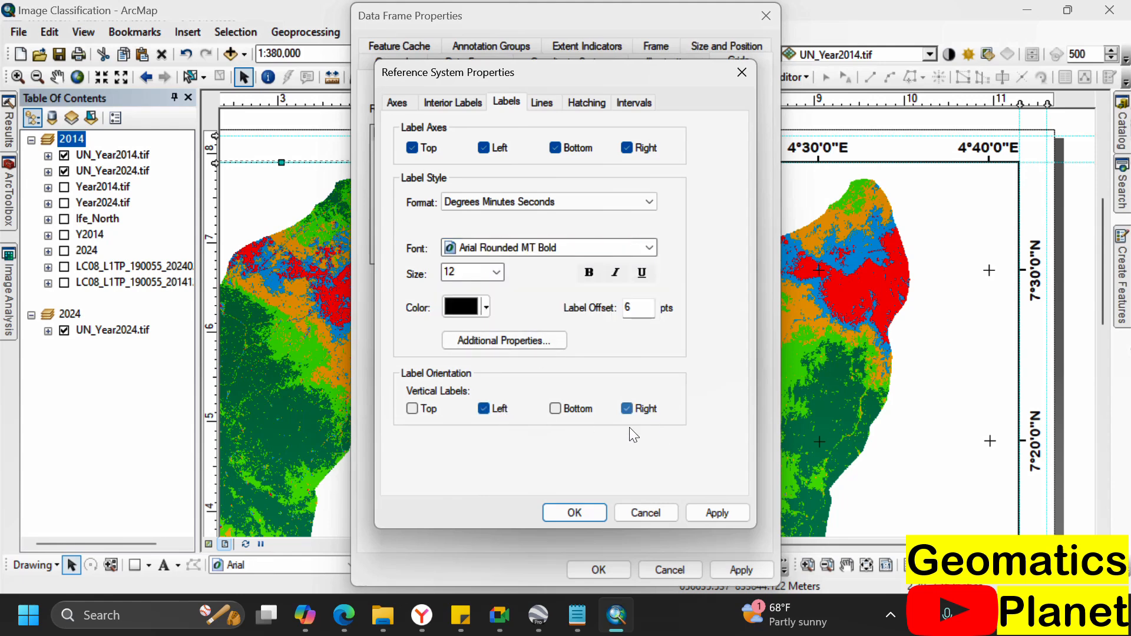
pyautogui.click(594, 510)
pyautogui.click(605, 566)
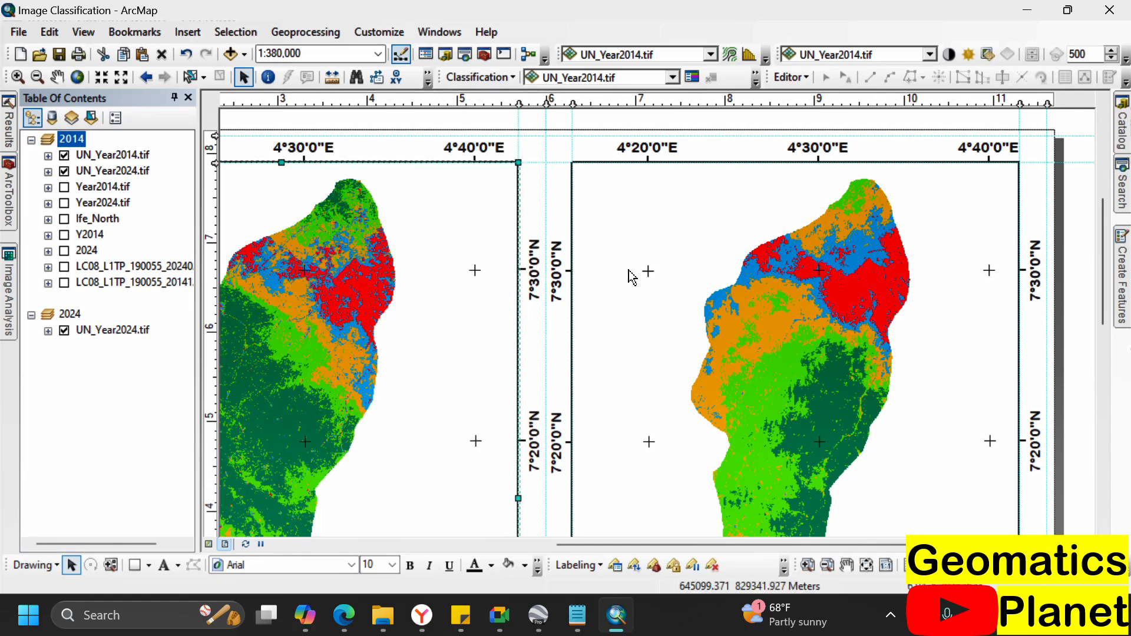
# - Insert an ESRI North 6 north arrow, enlarge it and place it in the upper-right area of the 2014 map
pyautogui.click(866, 565)
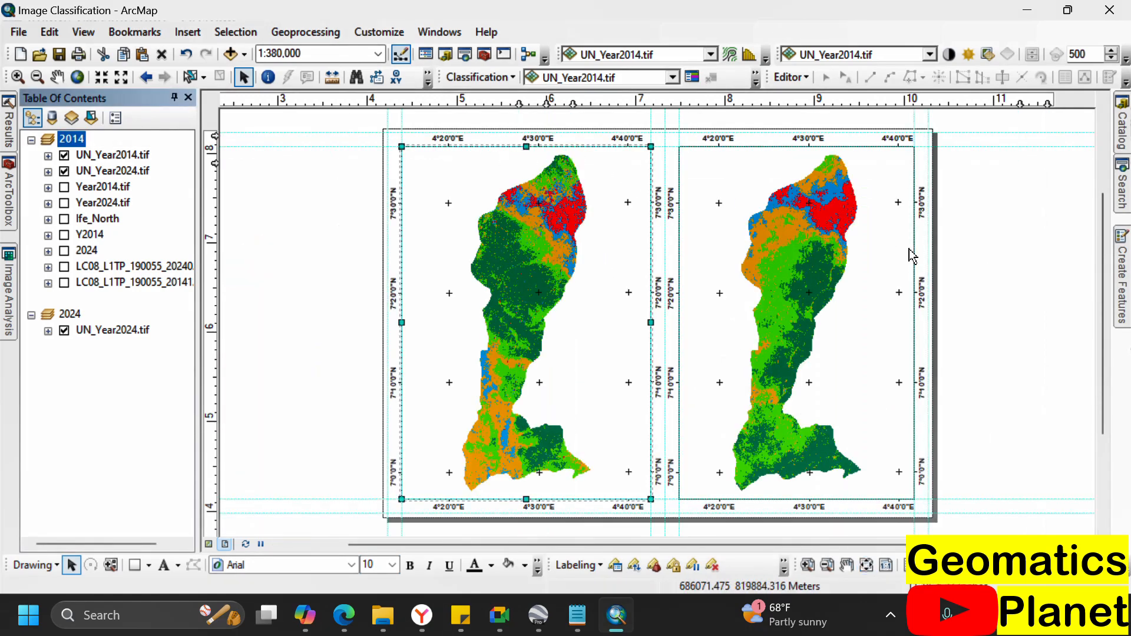
pyautogui.click(1002, 291)
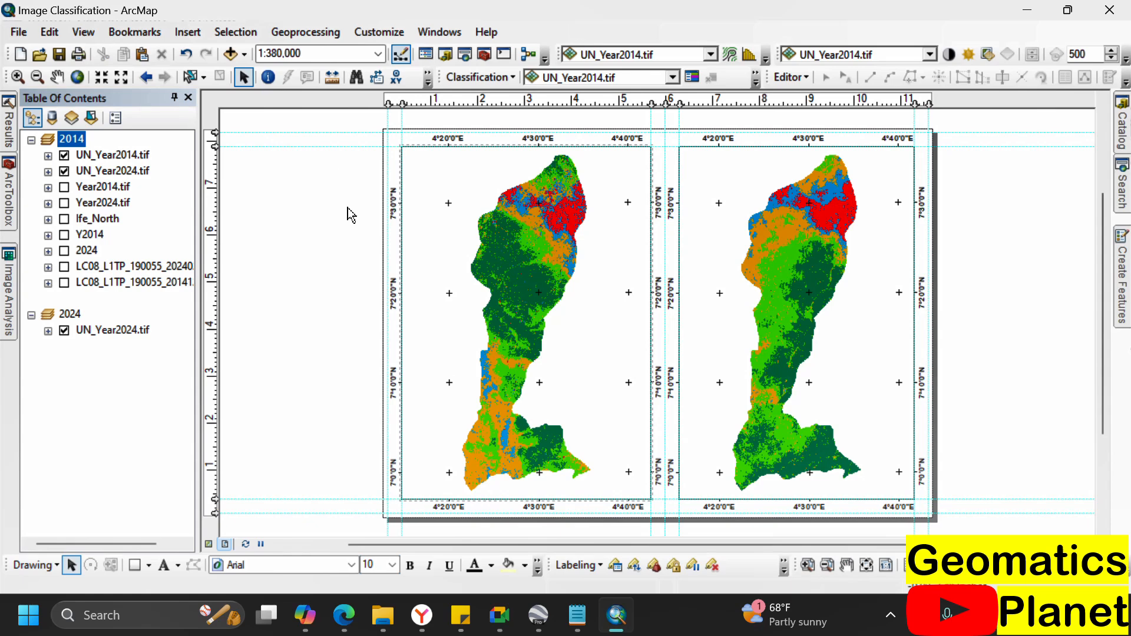
pyautogui.click(187, 32)
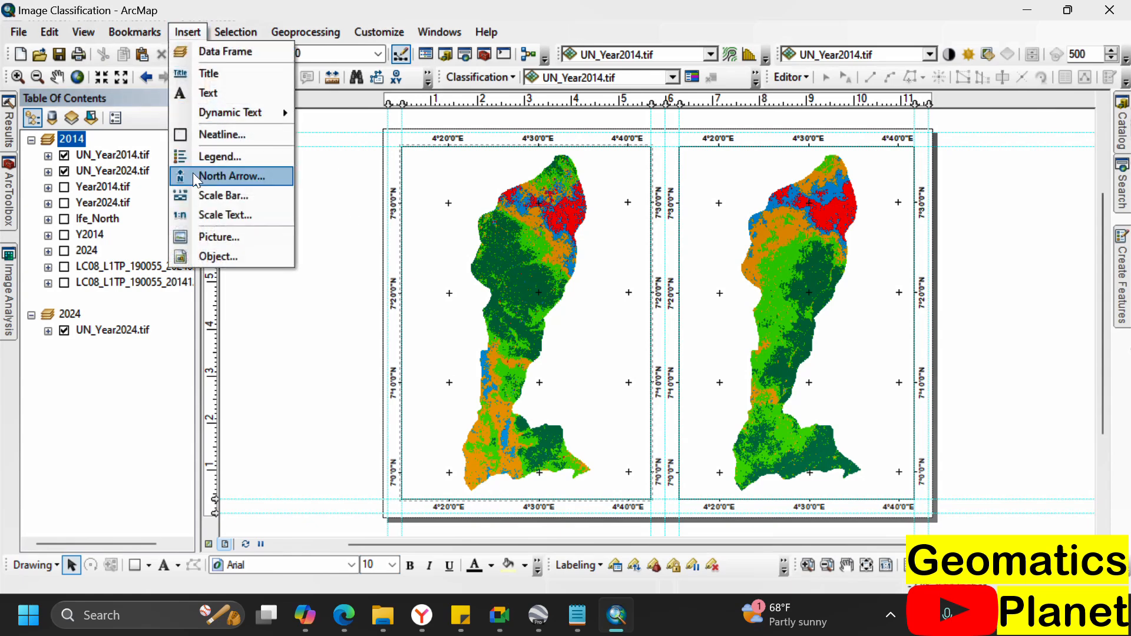
pyautogui.click(227, 176)
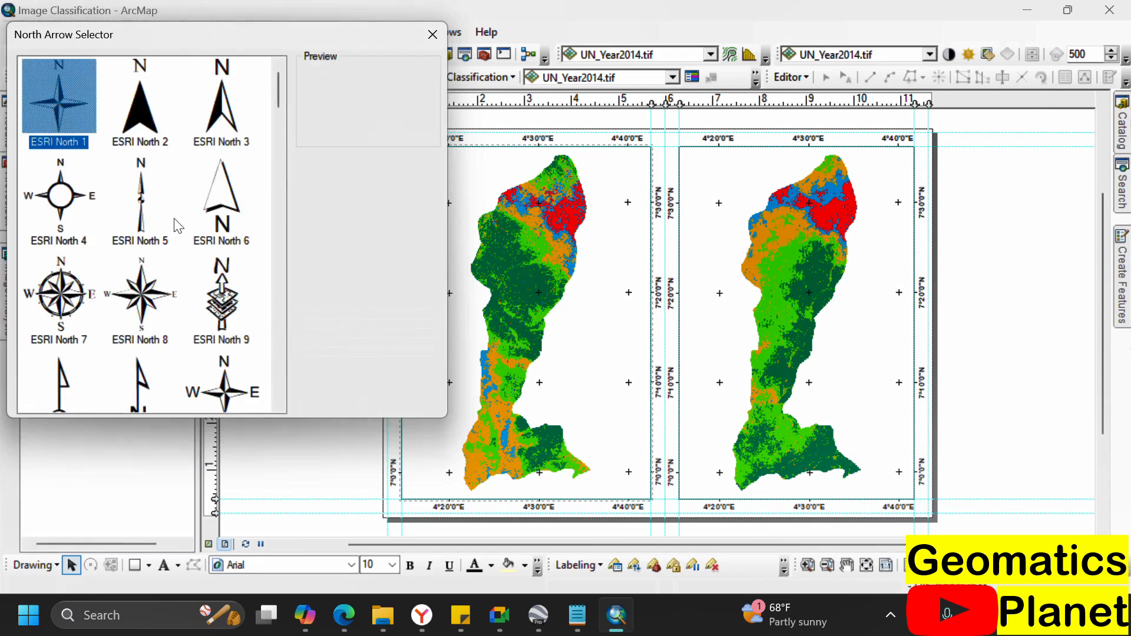
pyautogui.click(222, 195)
pyautogui.click(329, 403)
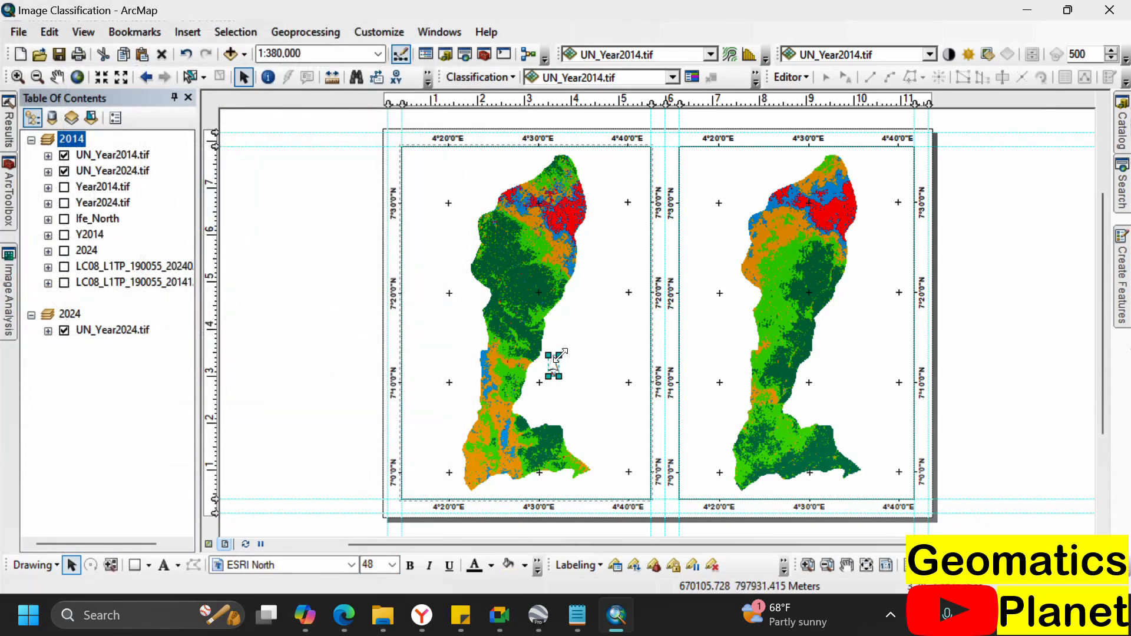
pyautogui.moveTo(558, 354); pyautogui.dragTo(622, 233)
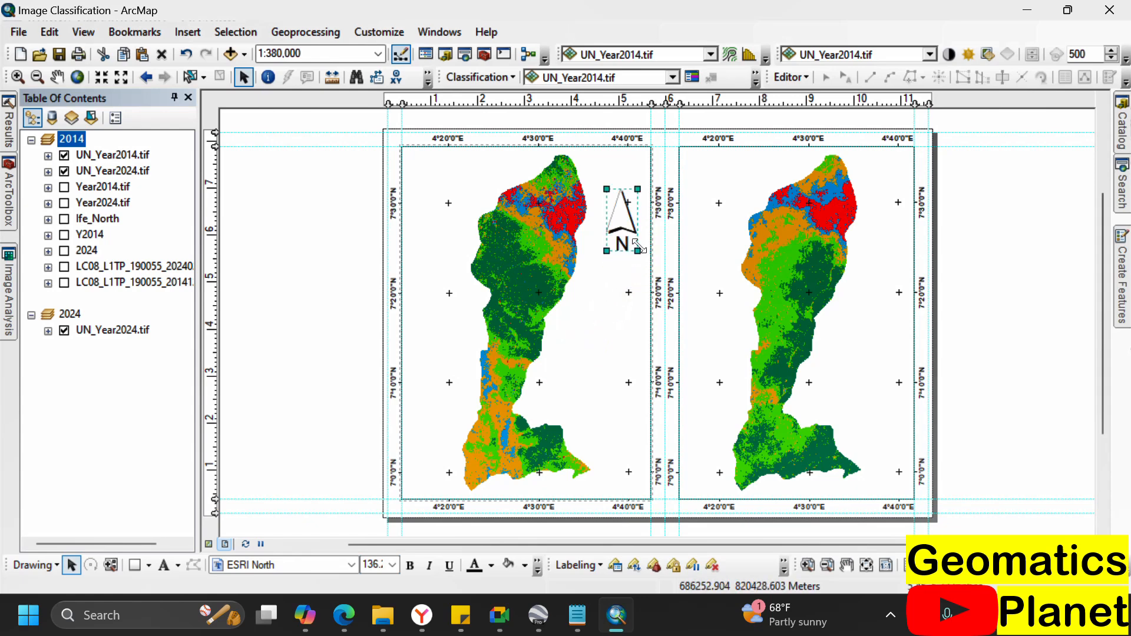
# - Paste a copy of the north arrow, move it to the 2024 map's upper-right area and shrink it to fit inside the frame
pyautogui.hotkey('ctrl', 'v')
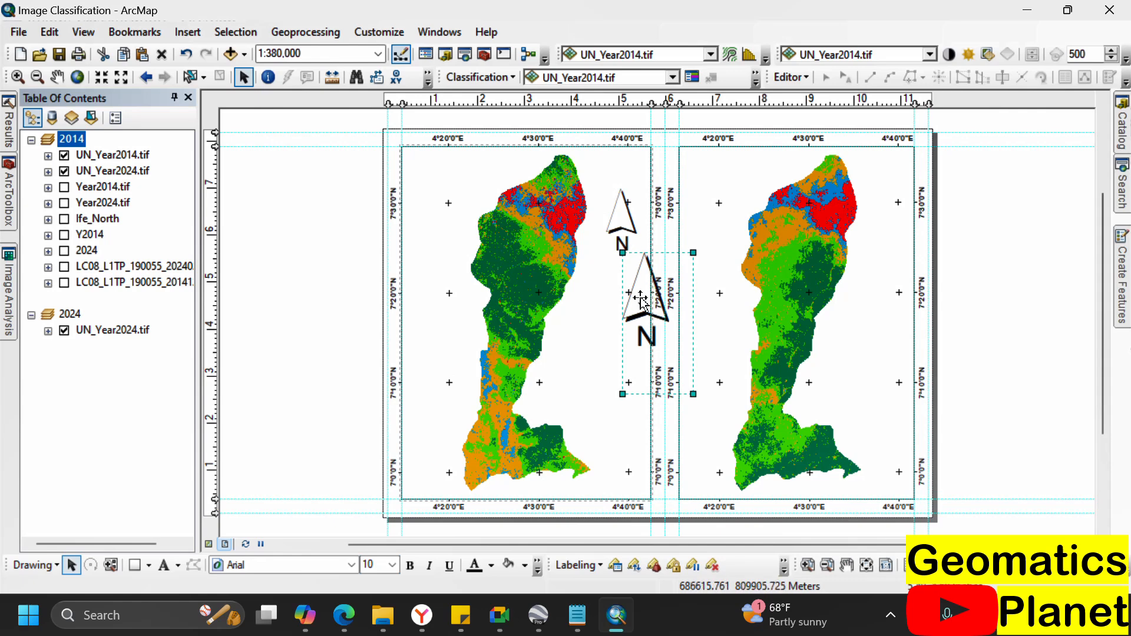
pyautogui.moveTo(641, 301); pyautogui.dragTo(877, 223)
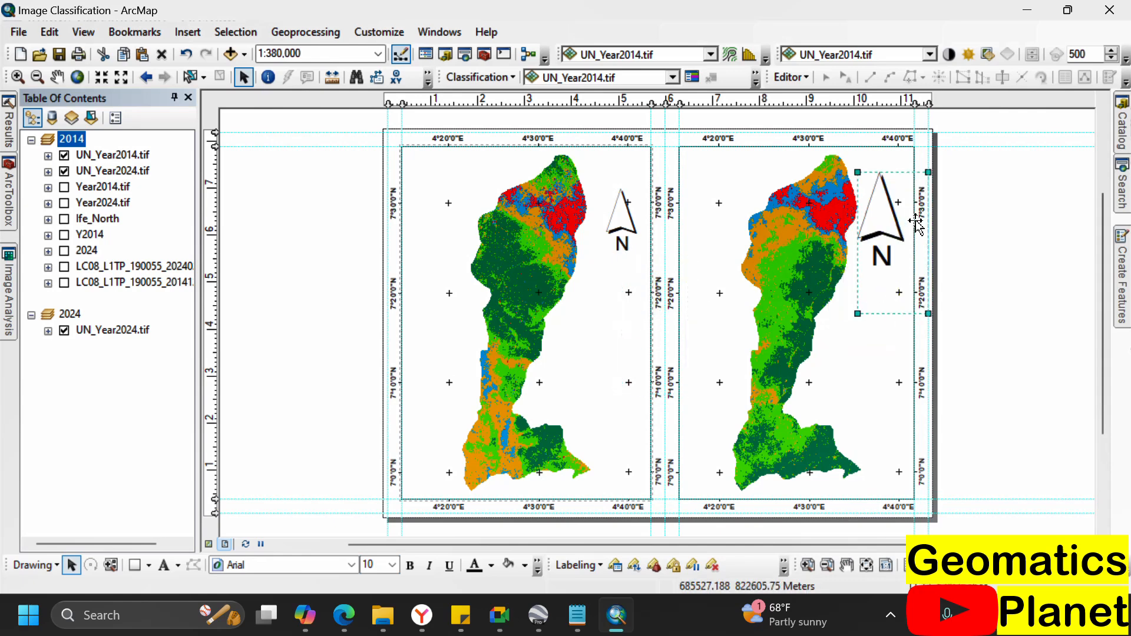
pyautogui.moveTo(930, 171); pyautogui.dragTo(905, 221)
pyautogui.moveTo(882, 294); pyautogui.dragTo(892, 252)
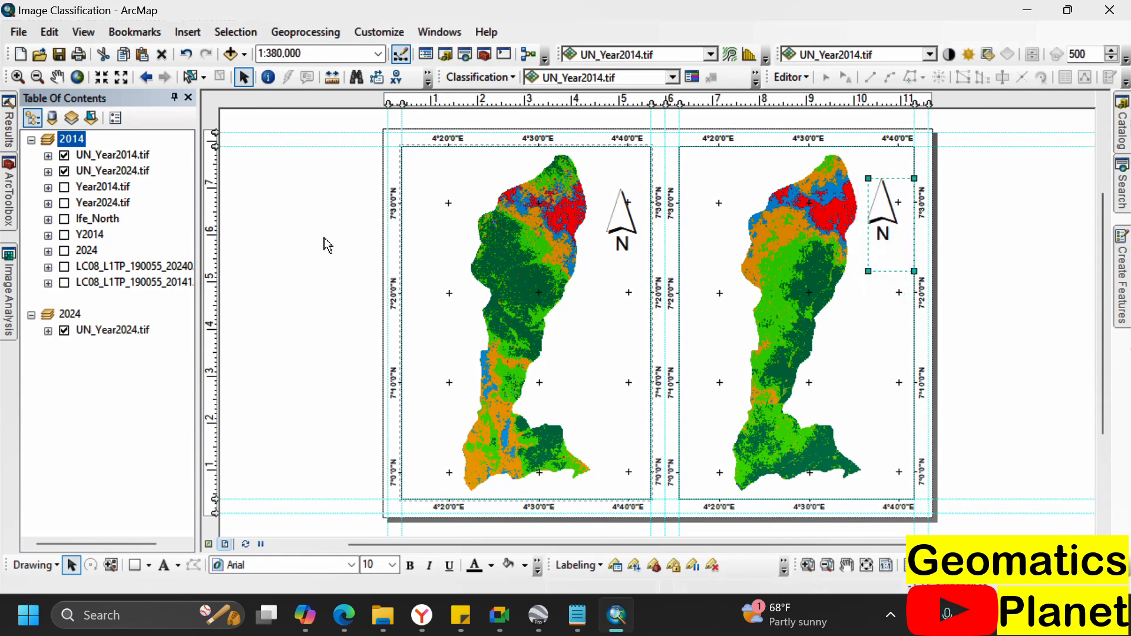
pyautogui.click(296, 210)
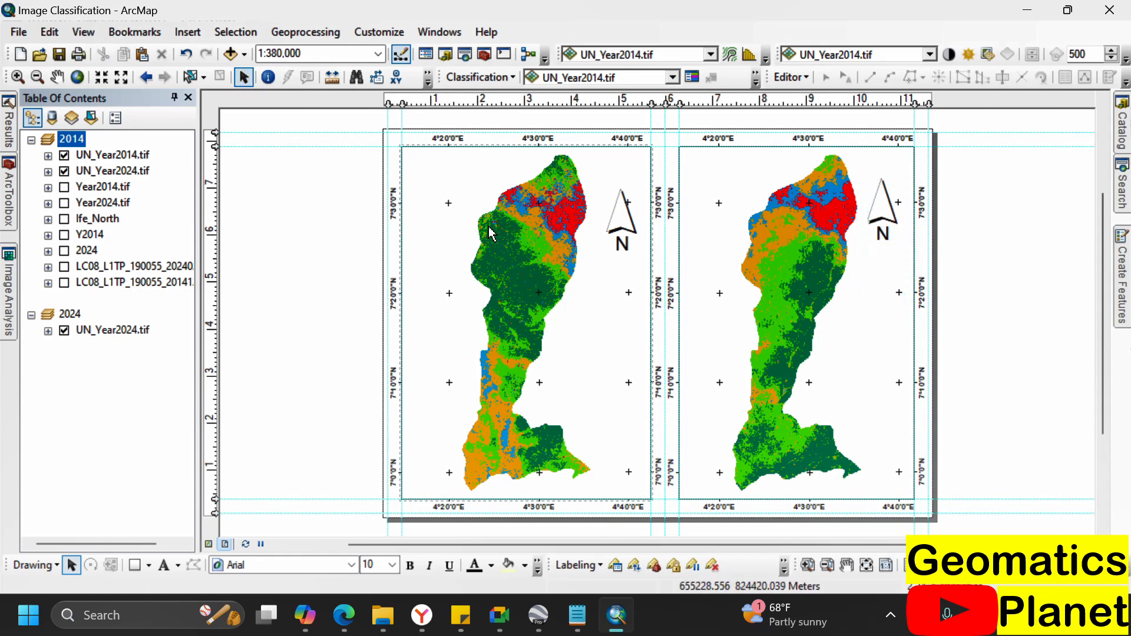
# - Insert a one-column legend for the 2014 data frame with UN_Year2014.tif as its only item, removing UN_Year2024.tif
pyautogui.click(231, 33)
pyautogui.click(229, 32)
pyautogui.click(187, 32)
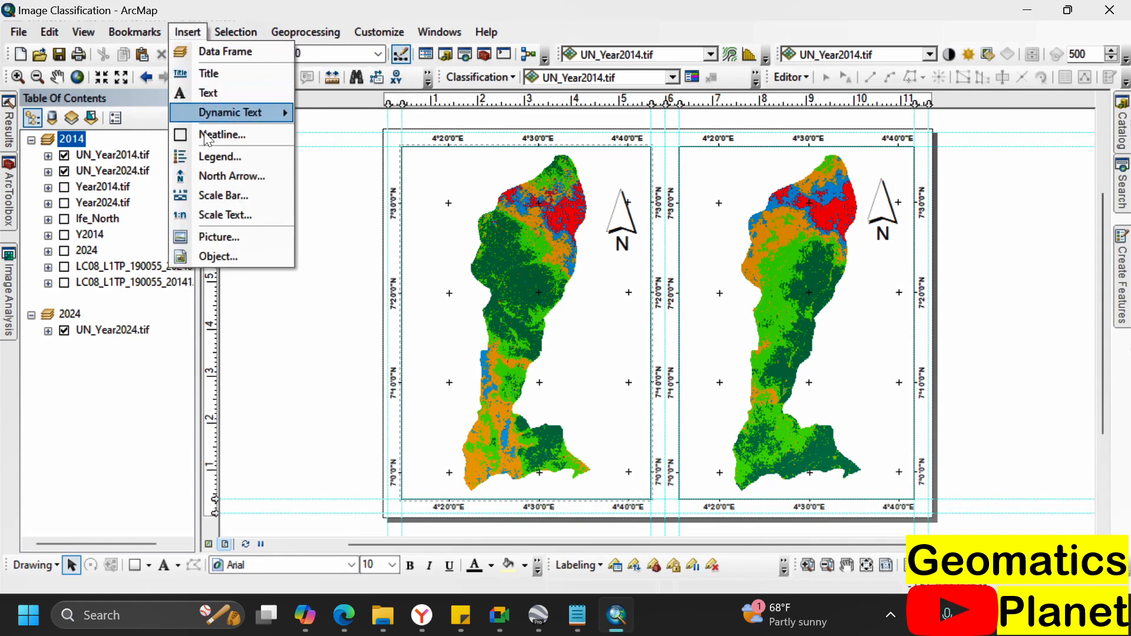
pyautogui.click(207, 157)
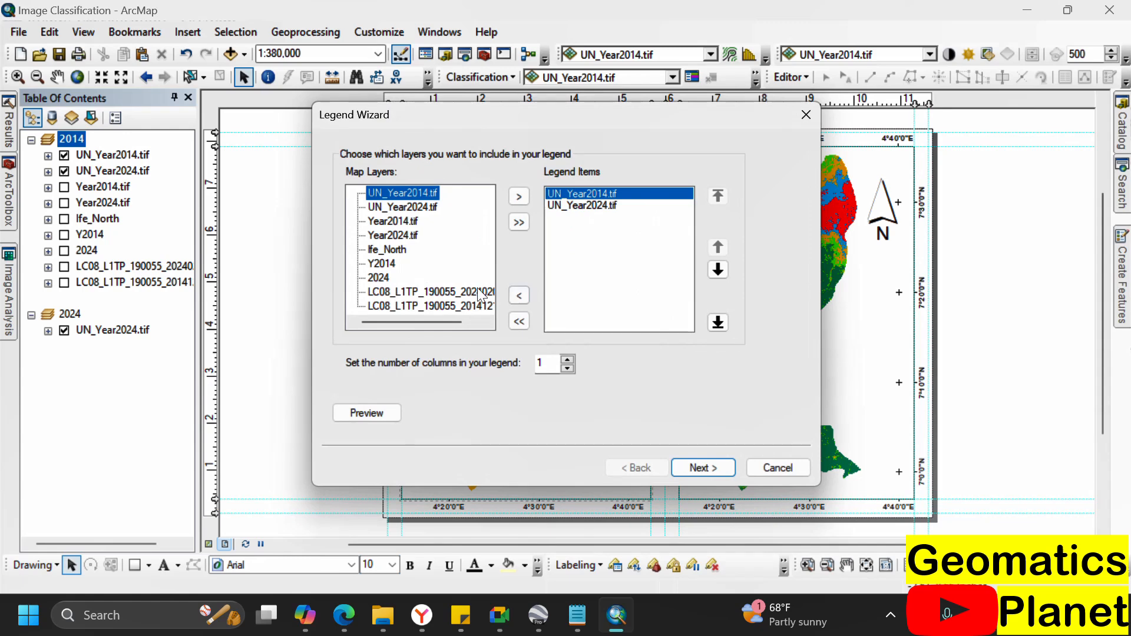
pyautogui.click(573, 207)
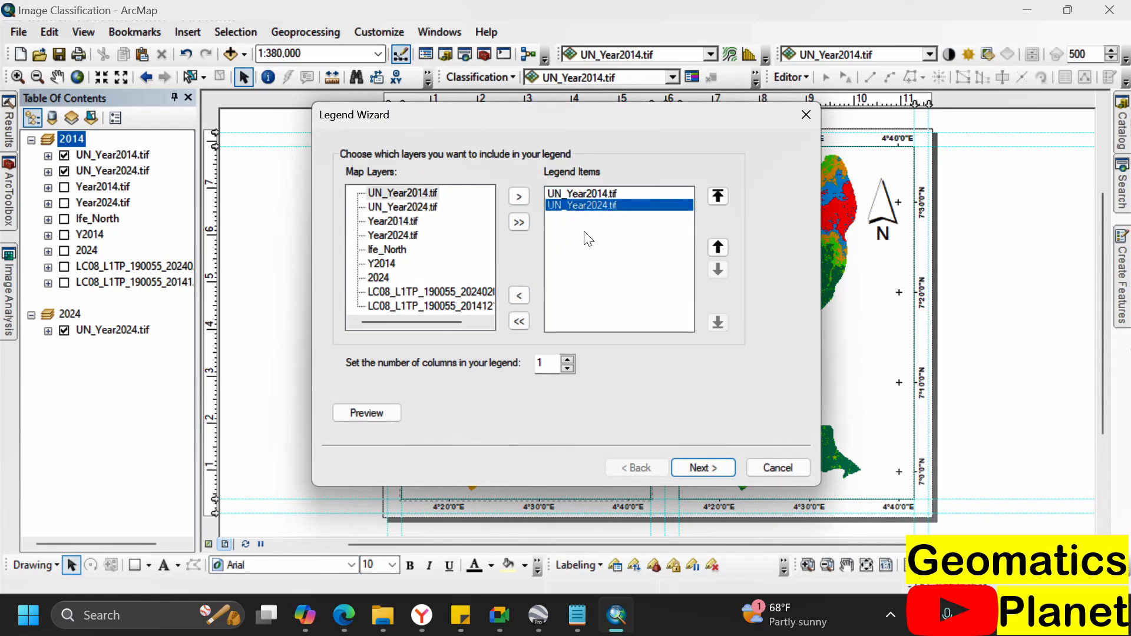
pyautogui.click(519, 296)
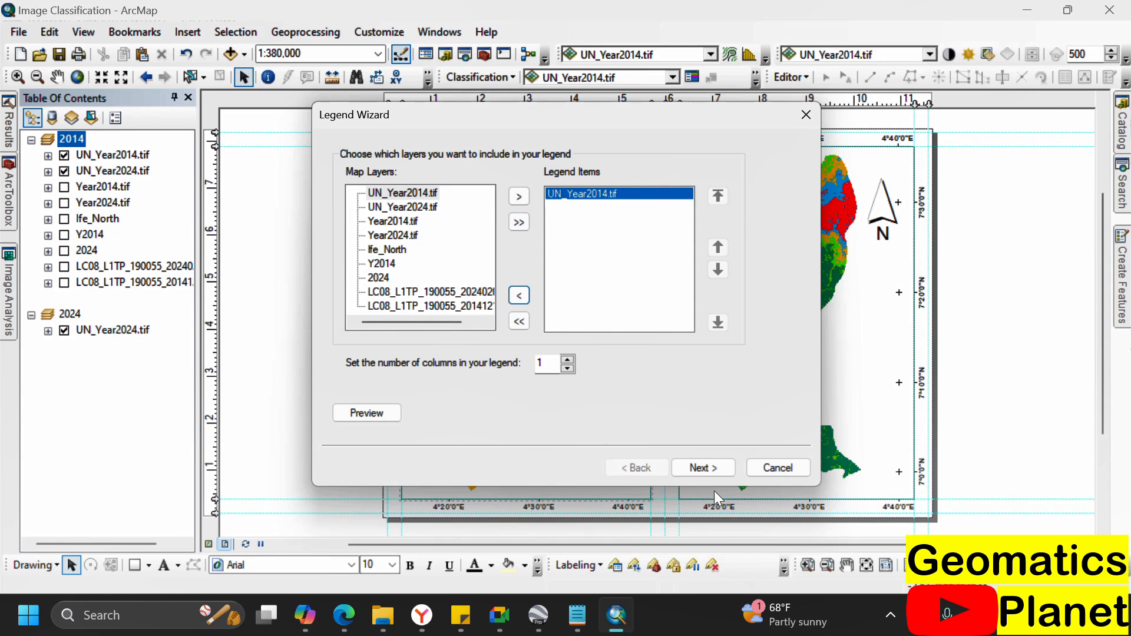
pyautogui.click(362, 413)
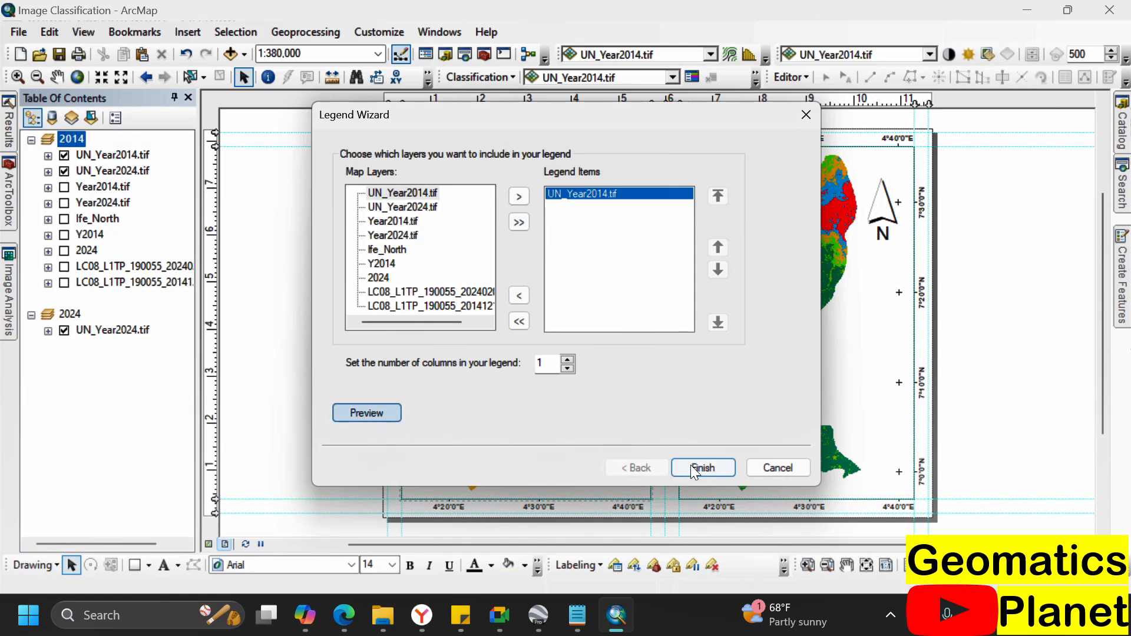
pyautogui.click(693, 467)
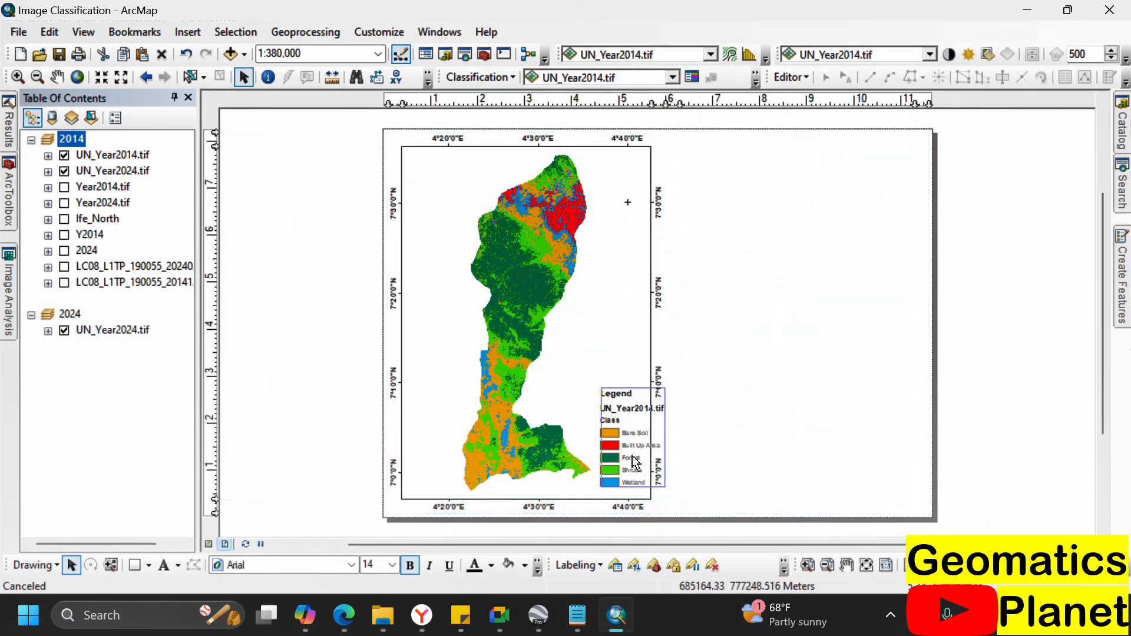
# - Place the legend in the 2014 frame's lower-right corner, and shift it right to overlap the gap between the two maps
pyautogui.moveTo(633, 459); pyautogui.dragTo(624, 465)
pyautogui.scroll(4, 632, 510)
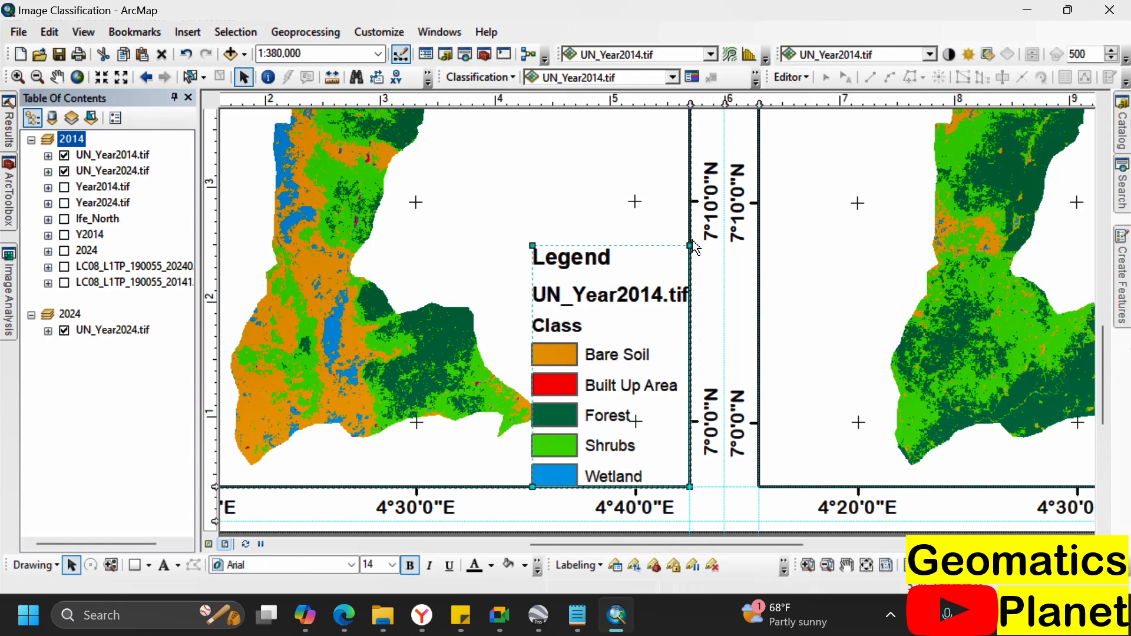
pyautogui.moveTo(637, 396); pyautogui.dragTo(757, 402)
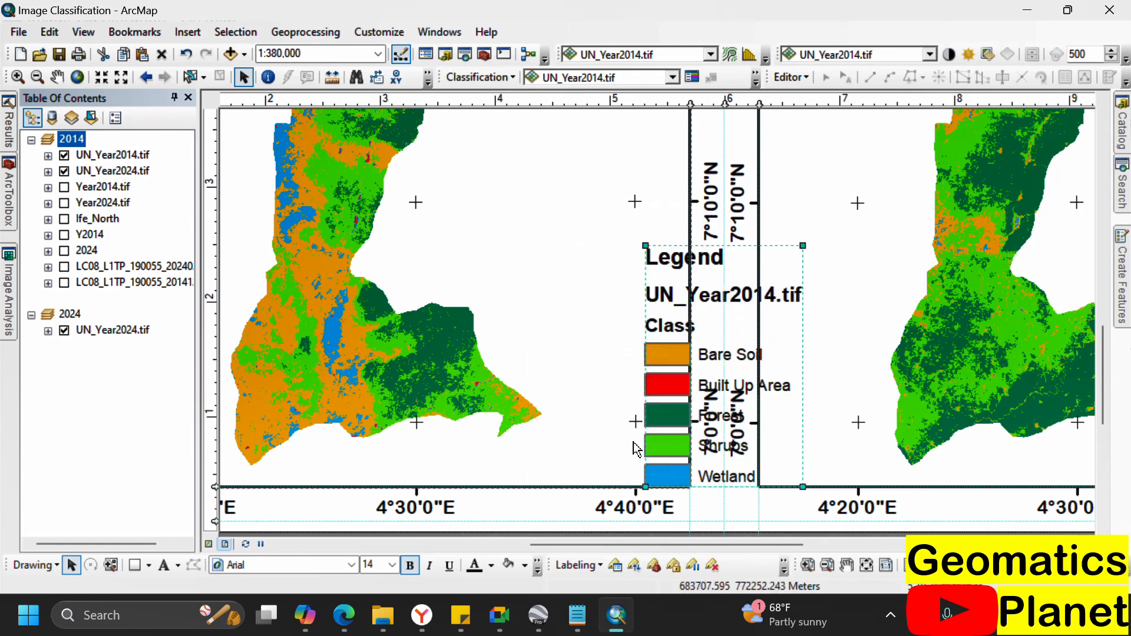
pyautogui.scroll(-2, 654, 431)
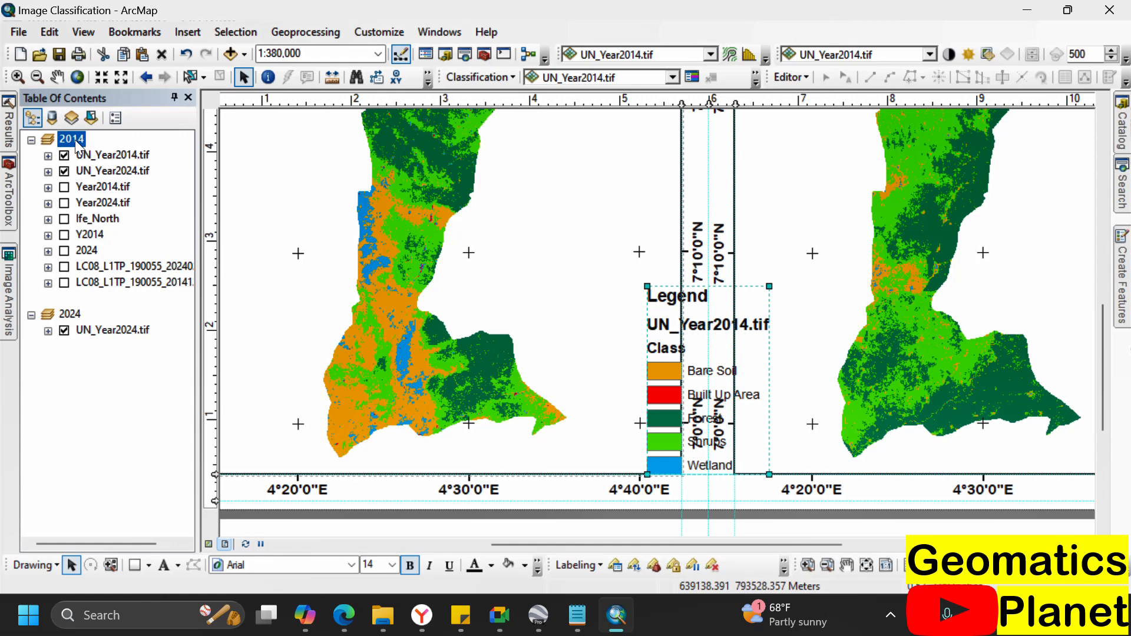
# - Turn off the right-axis graticule labels of the 2014 data frame, keeping the top, left and bottom labels
pyautogui.rightClick(74, 140)
pyautogui.click(178, 525)
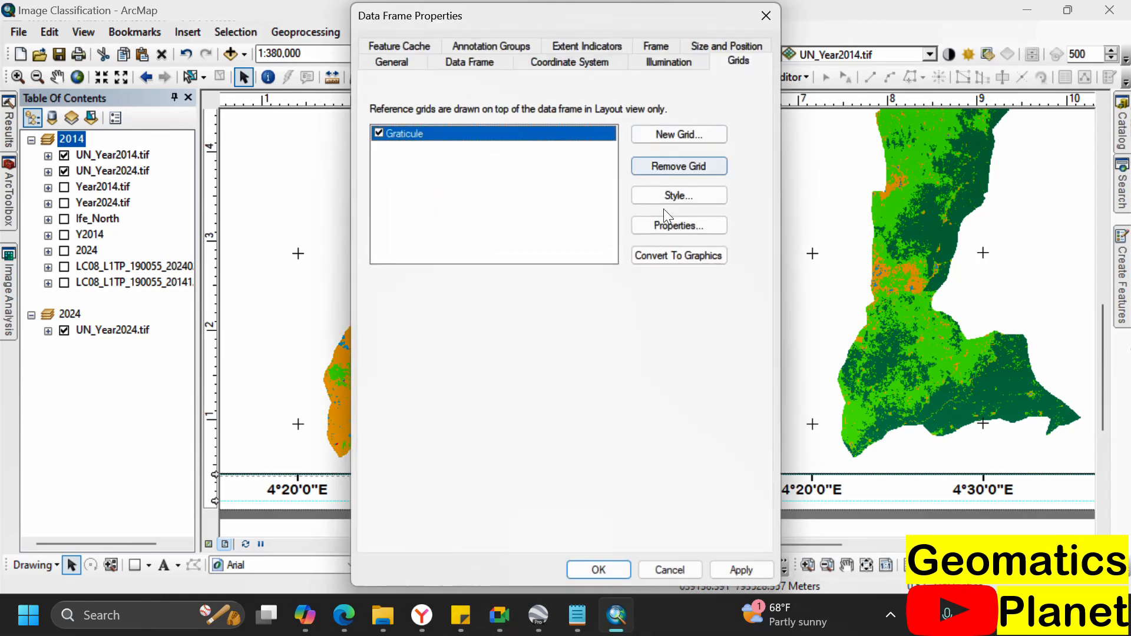
pyautogui.click(670, 229)
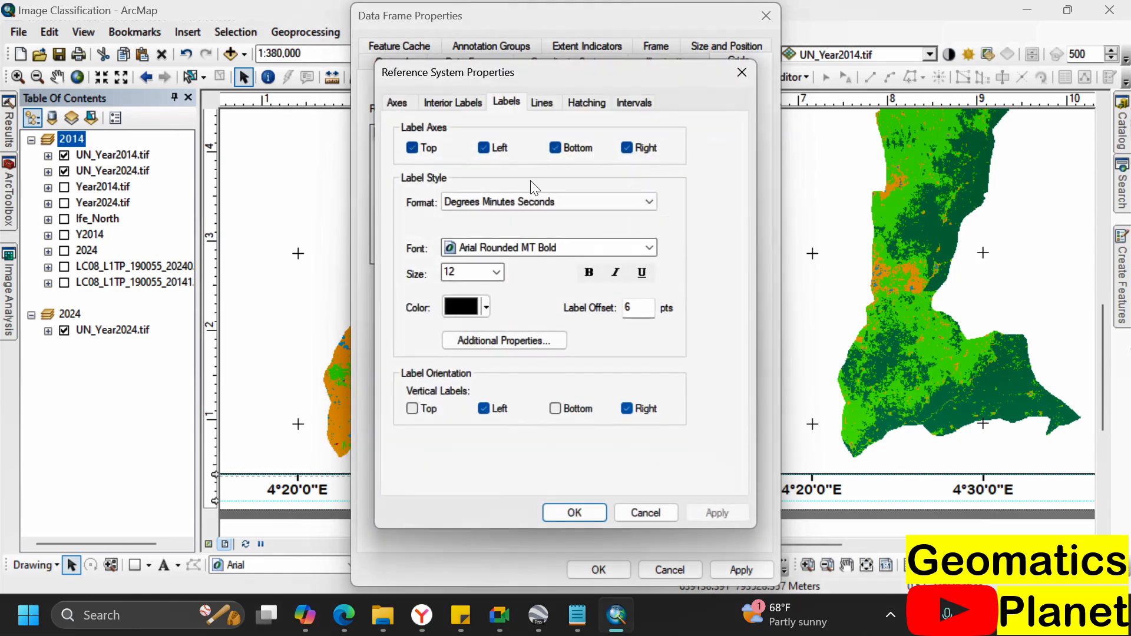
pyautogui.click(450, 102)
pyautogui.click(541, 101)
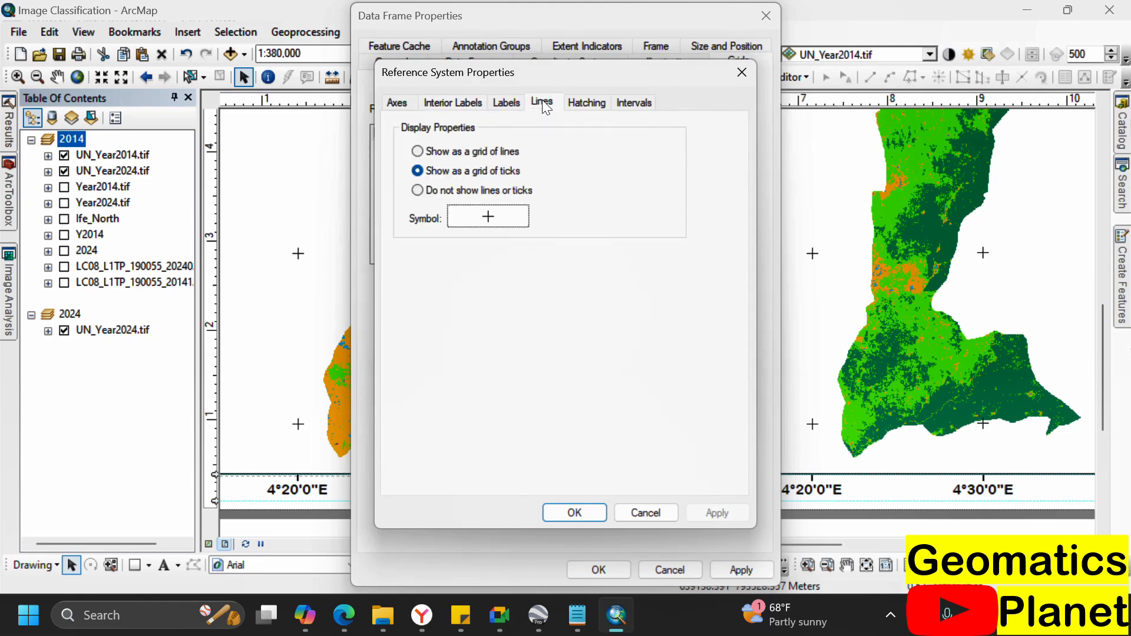
pyautogui.click(413, 103)
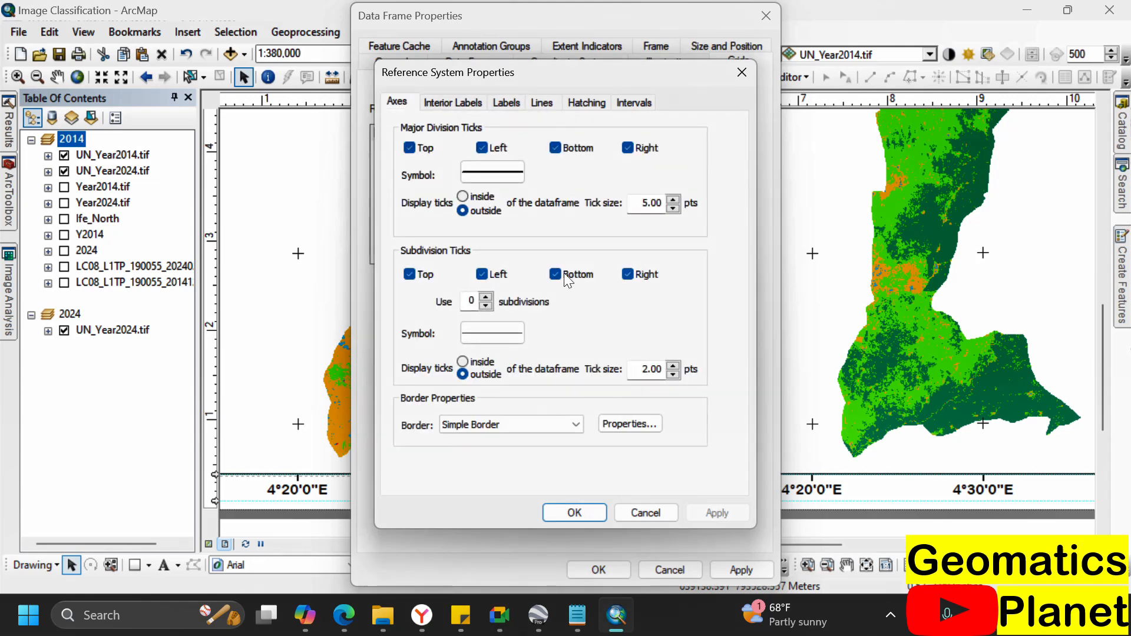
pyautogui.click(506, 102)
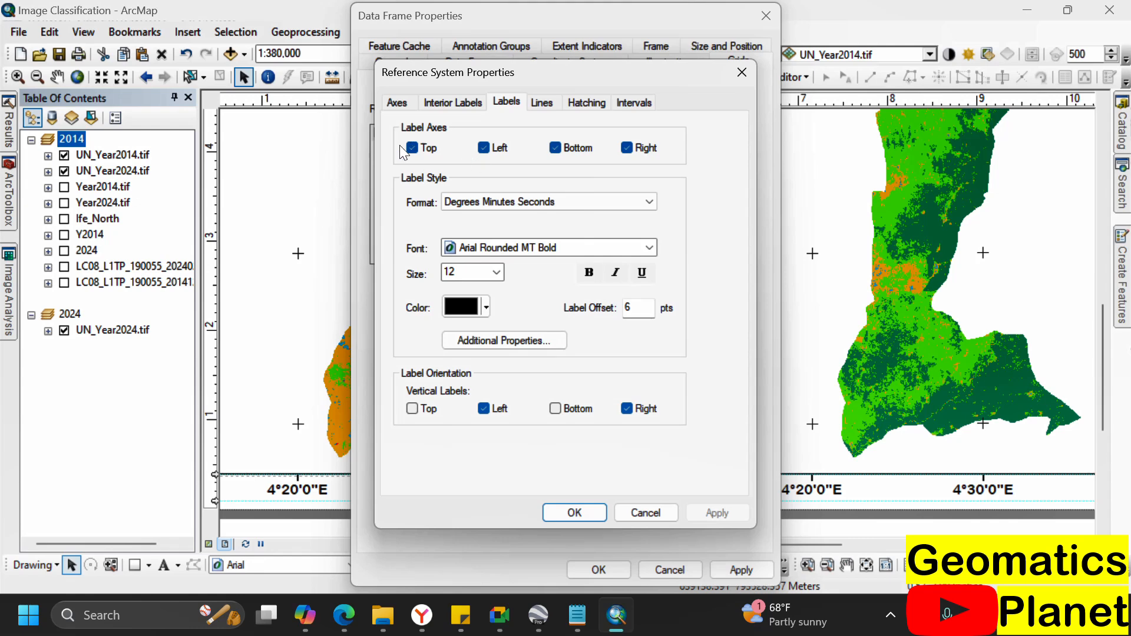
pyautogui.click(499, 147)
pyautogui.click(577, 514)
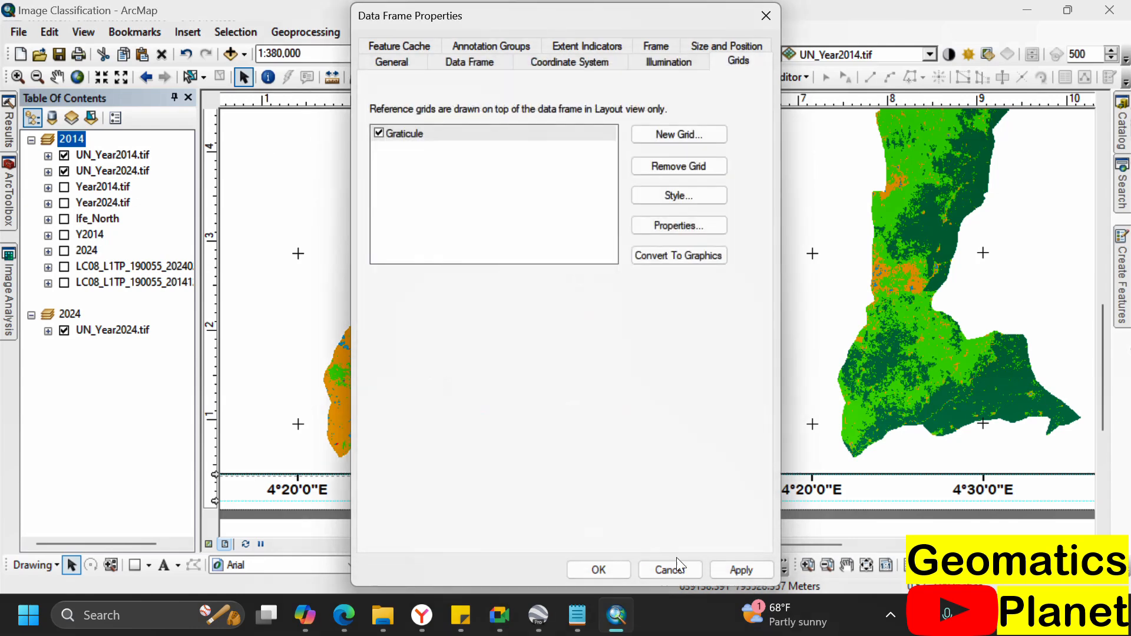
pyautogui.click(716, 569)
pyautogui.moveTo(706, 19); pyautogui.dragTo(674, 14)
pyautogui.click(610, 206)
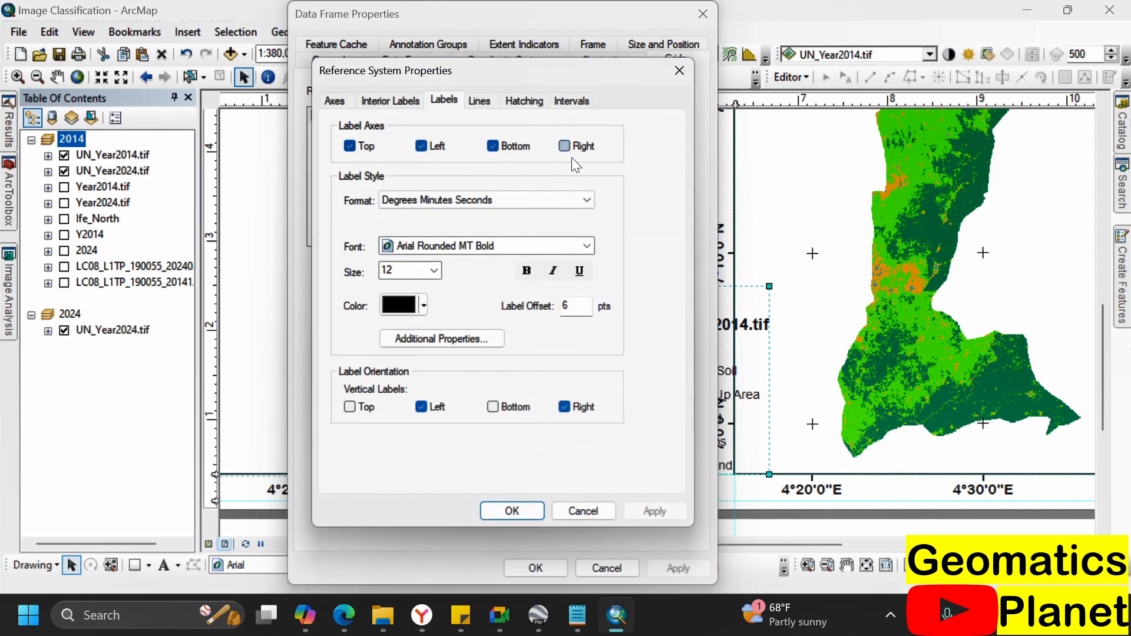
pyautogui.click(512, 510)
pyautogui.click(534, 568)
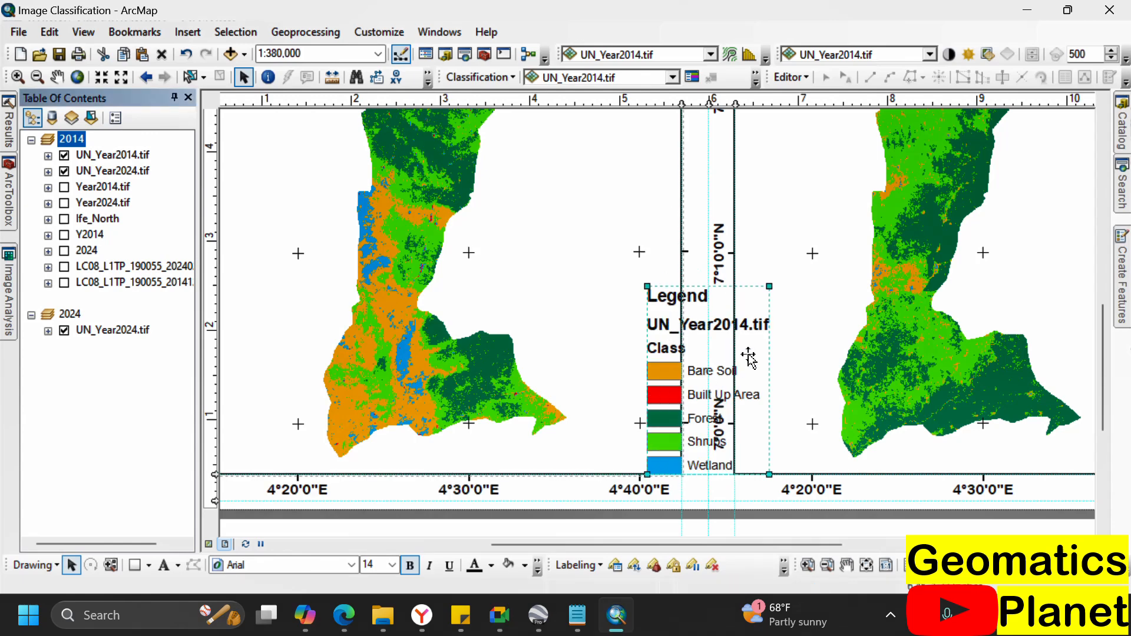
# - Turn off the left-axis graticule labels of the 2024 data frame
pyautogui.click(797, 253)
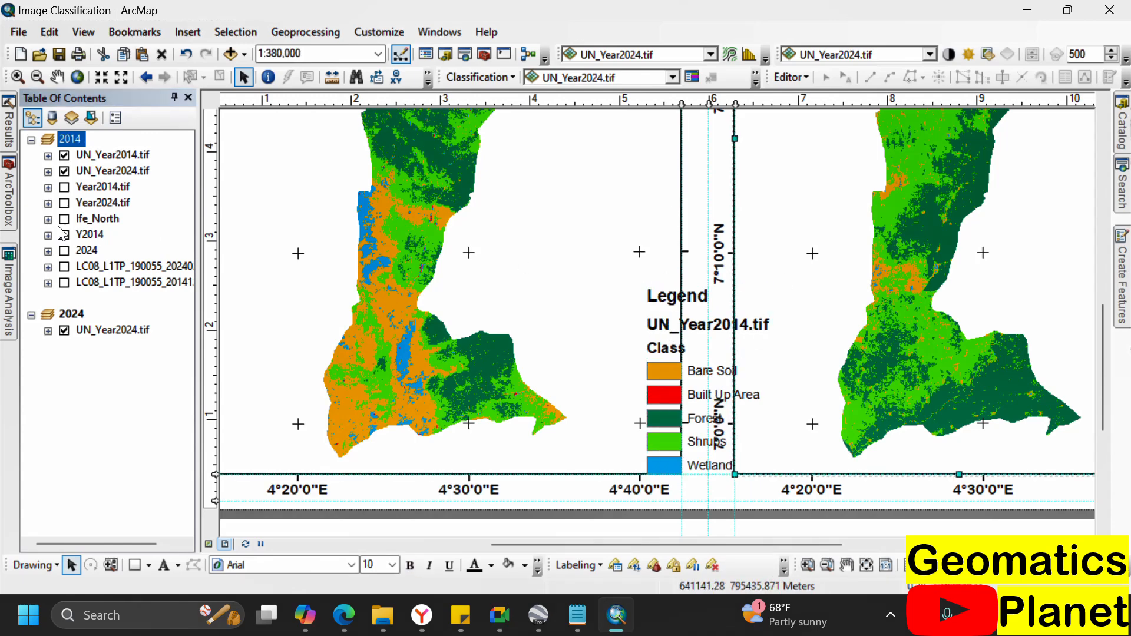
pyautogui.rightClick(92, 316)
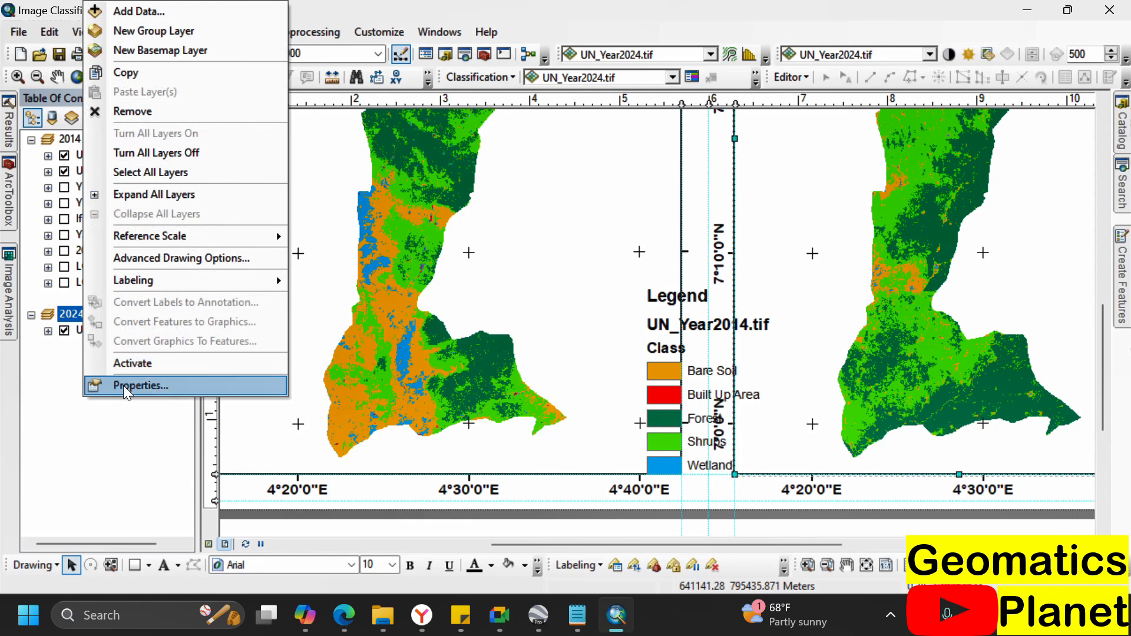
pyautogui.click(135, 382)
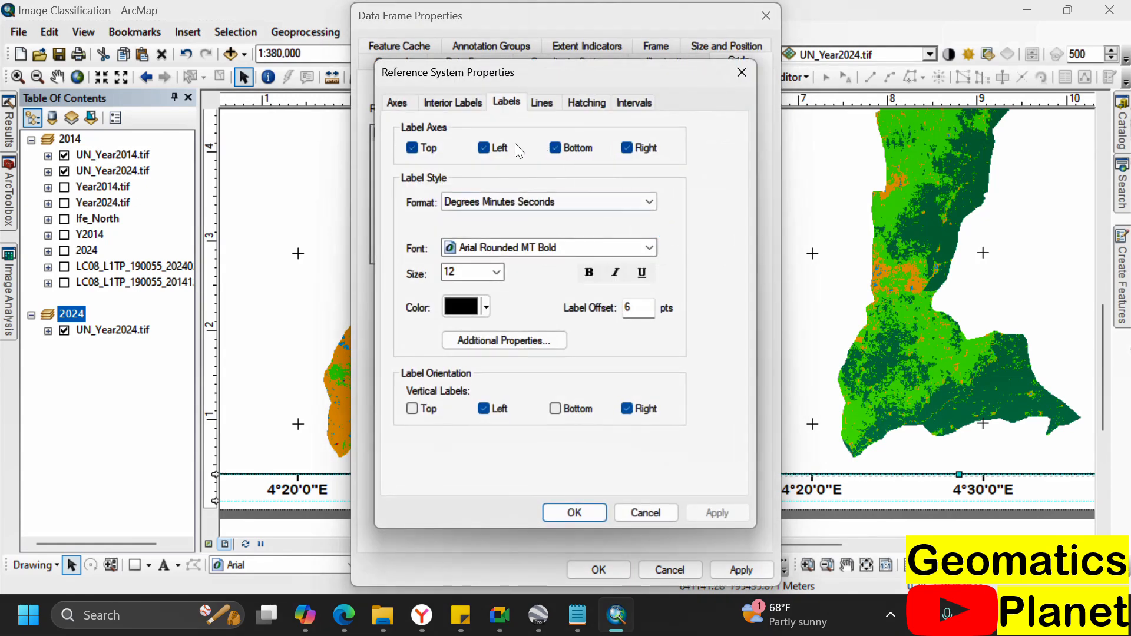
pyautogui.click(579, 513)
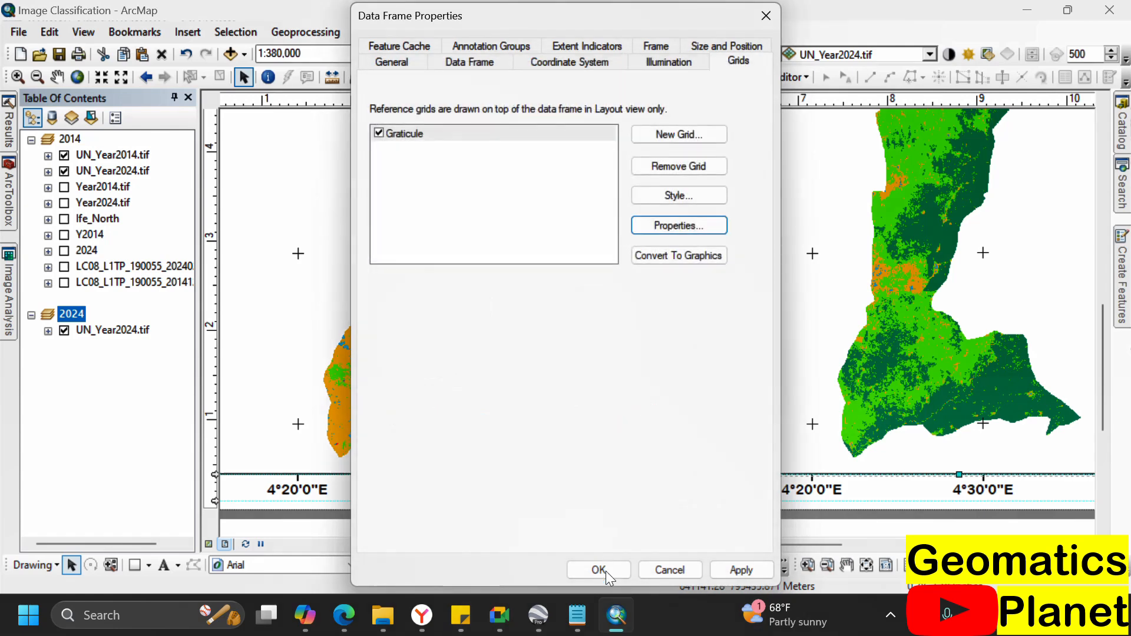
pyautogui.click(604, 570)
# - Give the legend a grey background and enlarge it, centred over the gap between the two maps
pyautogui.click(701, 318)
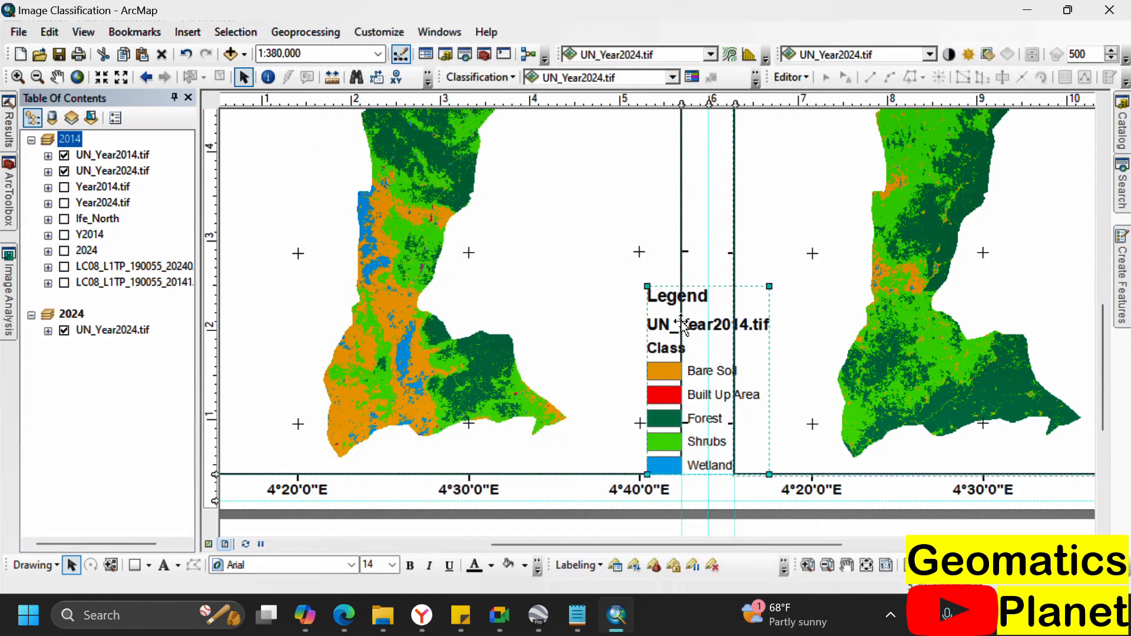
pyautogui.rightClick(683, 324)
pyautogui.click(719, 310)
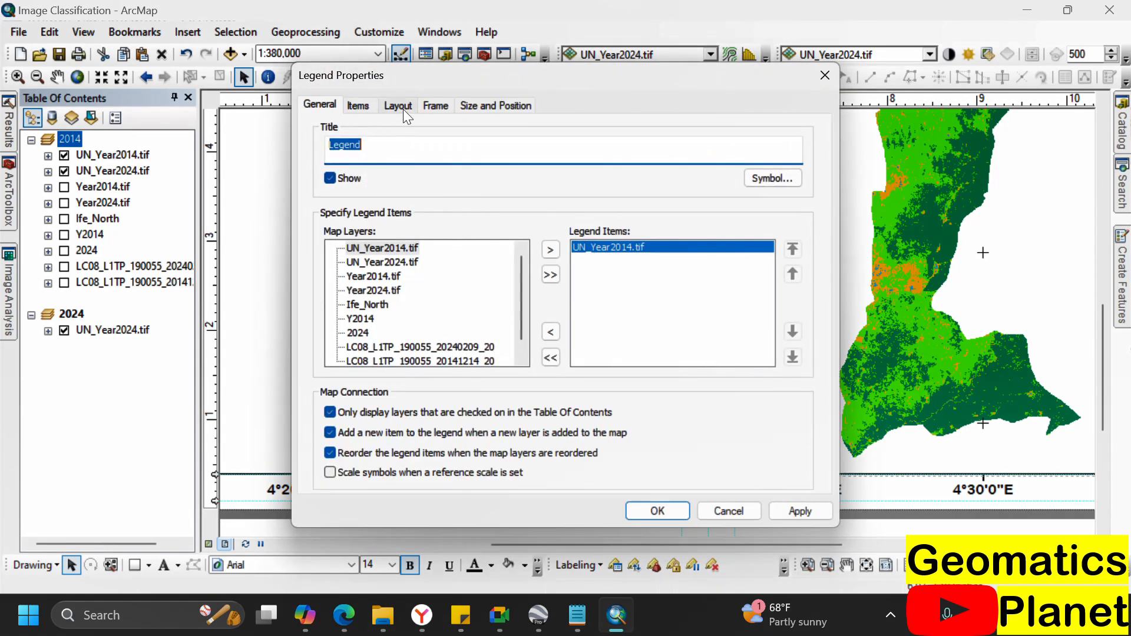
pyautogui.click(429, 108)
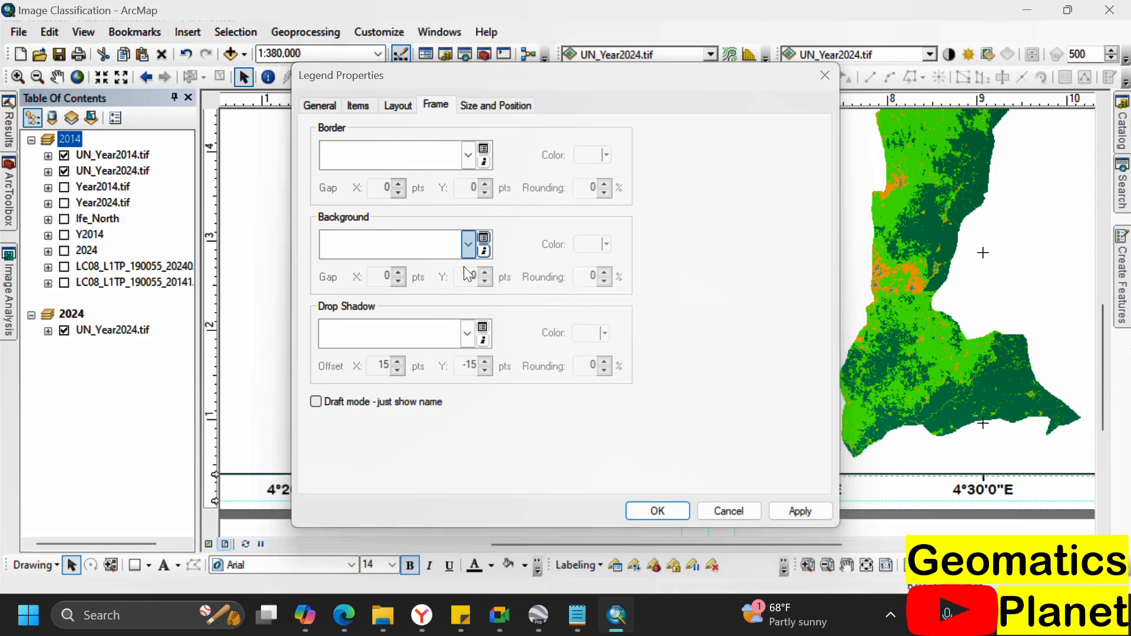
pyautogui.click(468, 244)
pyautogui.click(462, 367)
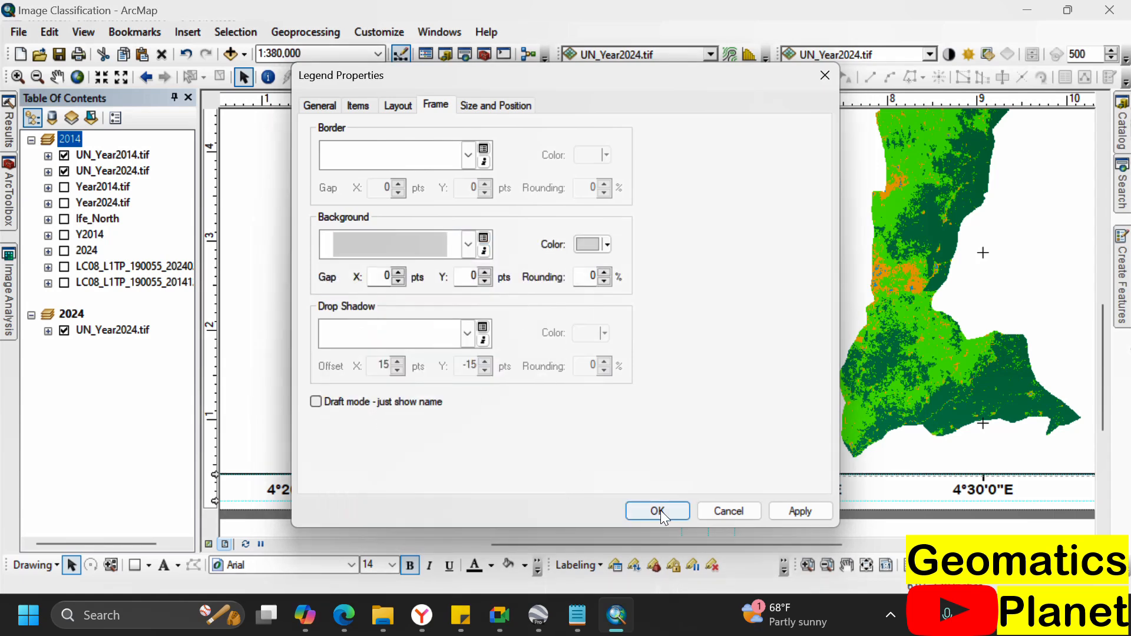
pyautogui.click(657, 511)
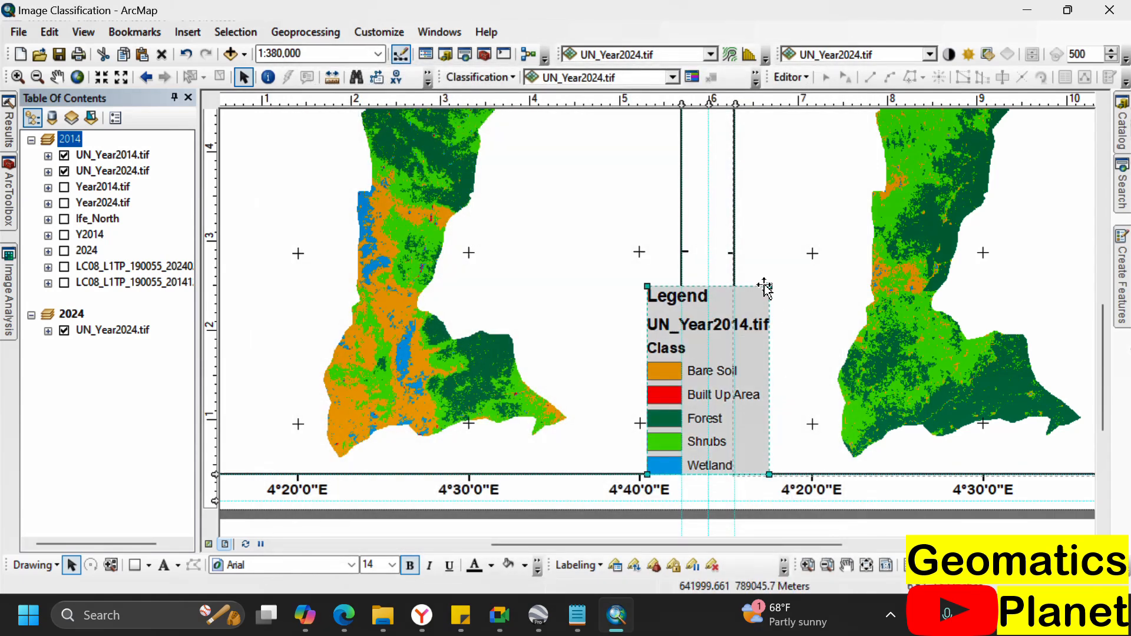
pyautogui.moveTo(769, 286); pyautogui.dragTo(807, 227)
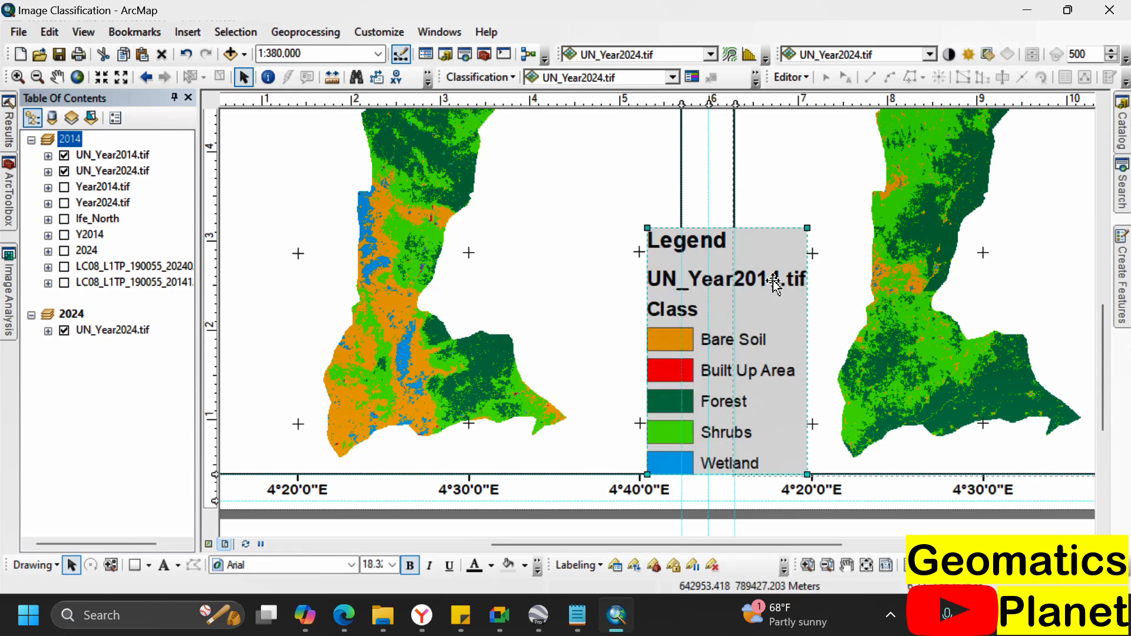
# - Hide the layer name and heading of the UN_Year2014.tif legend item, leaving only its class labels
pyautogui.rightClick(696, 282)
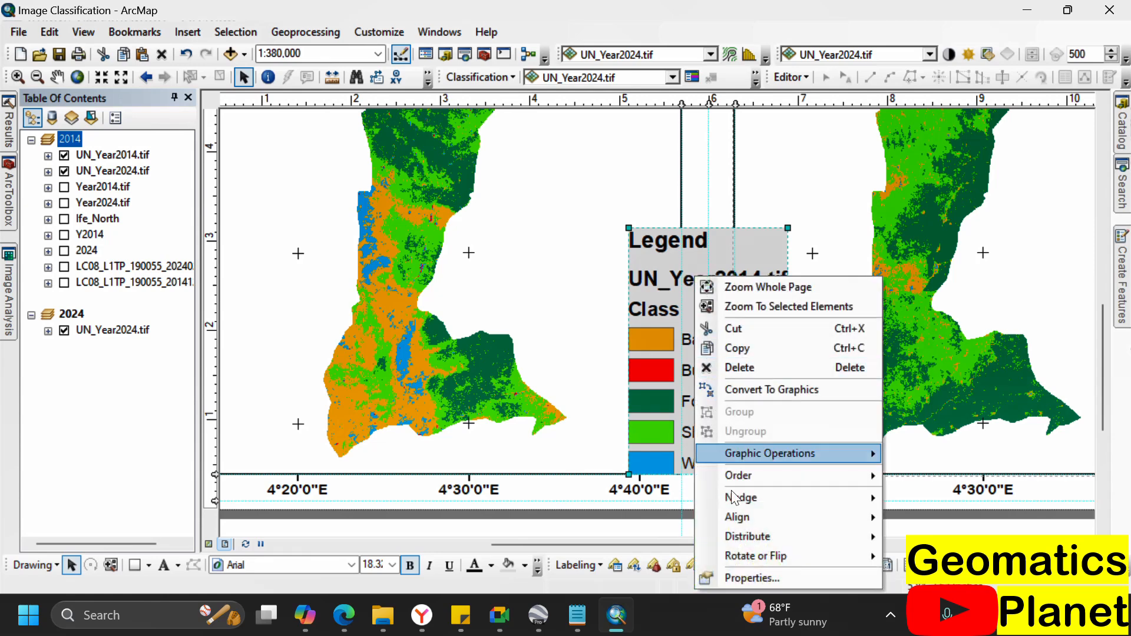
pyautogui.click(738, 578)
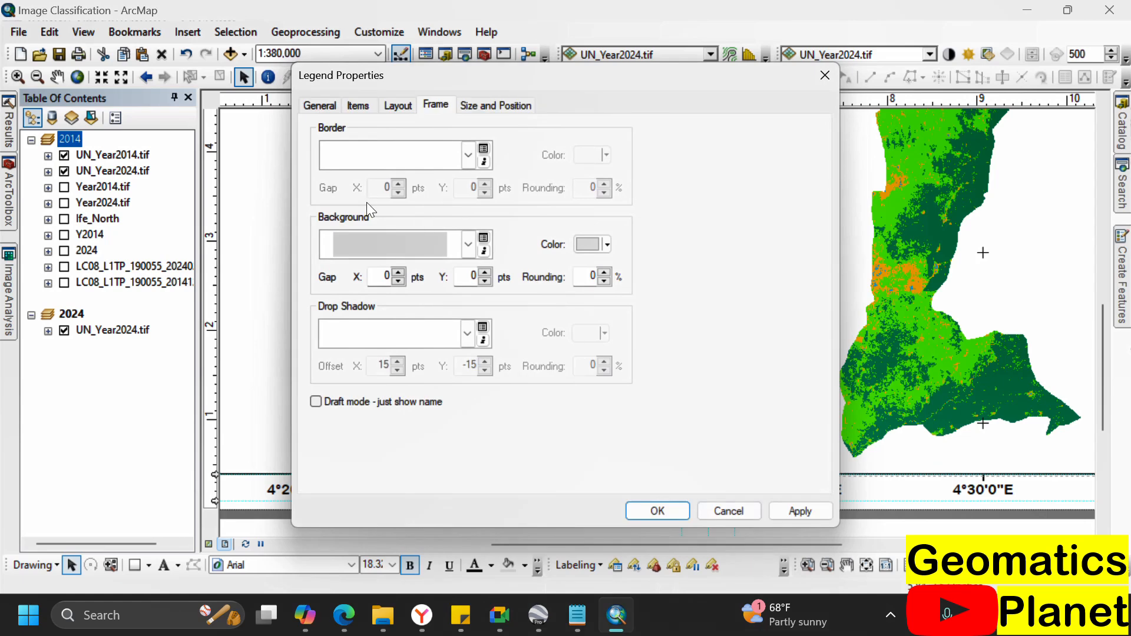
pyautogui.click(406, 104)
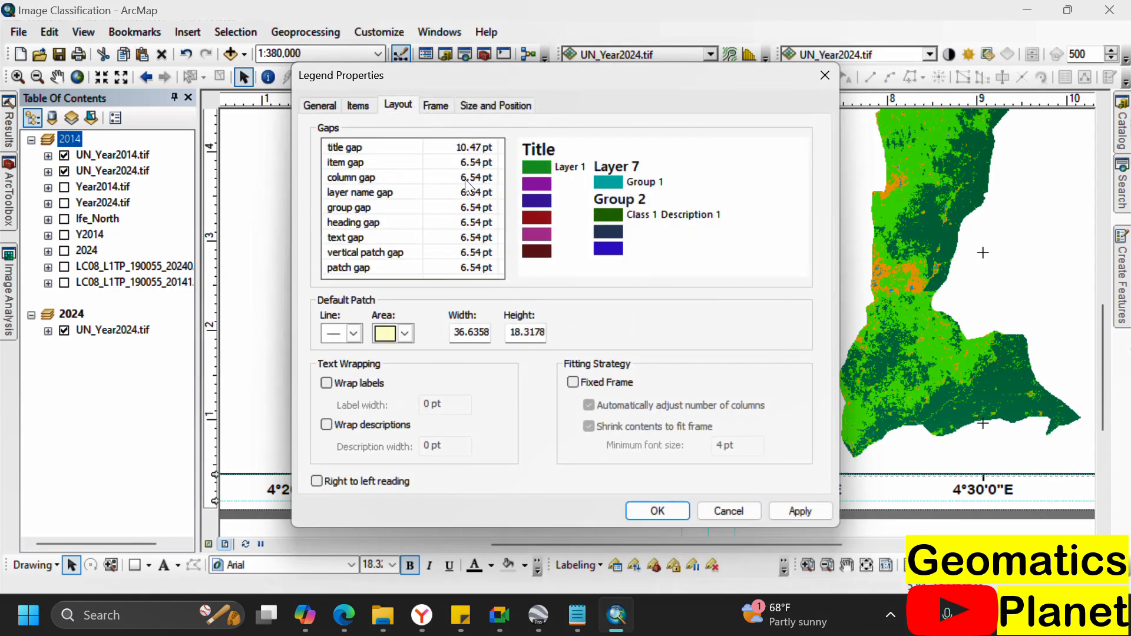
pyautogui.click(323, 106)
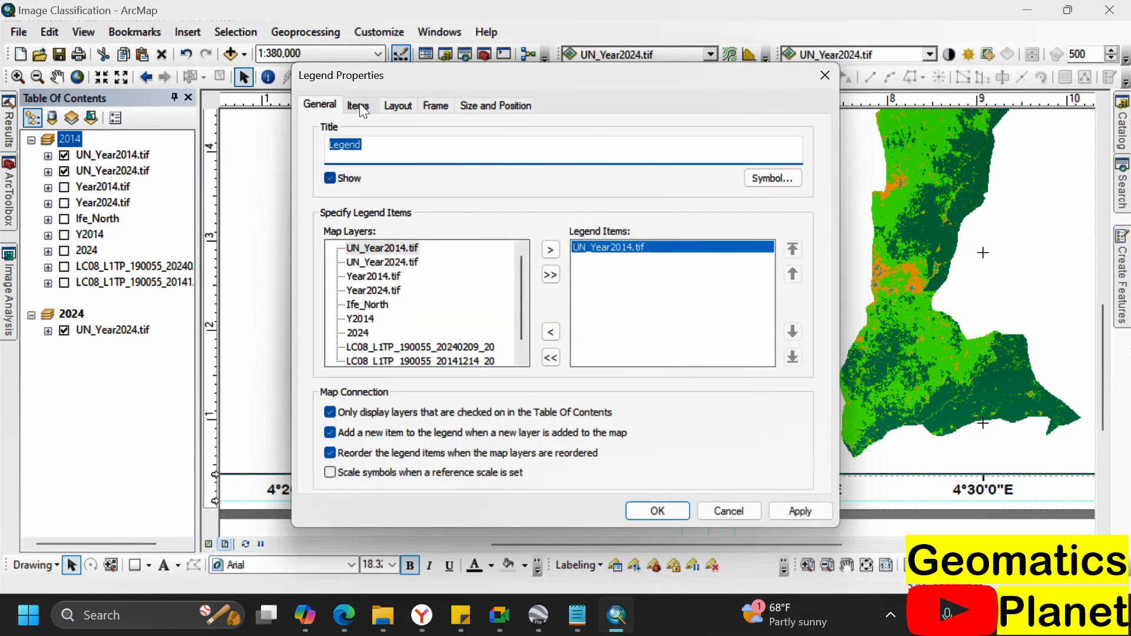
pyautogui.click(358, 104)
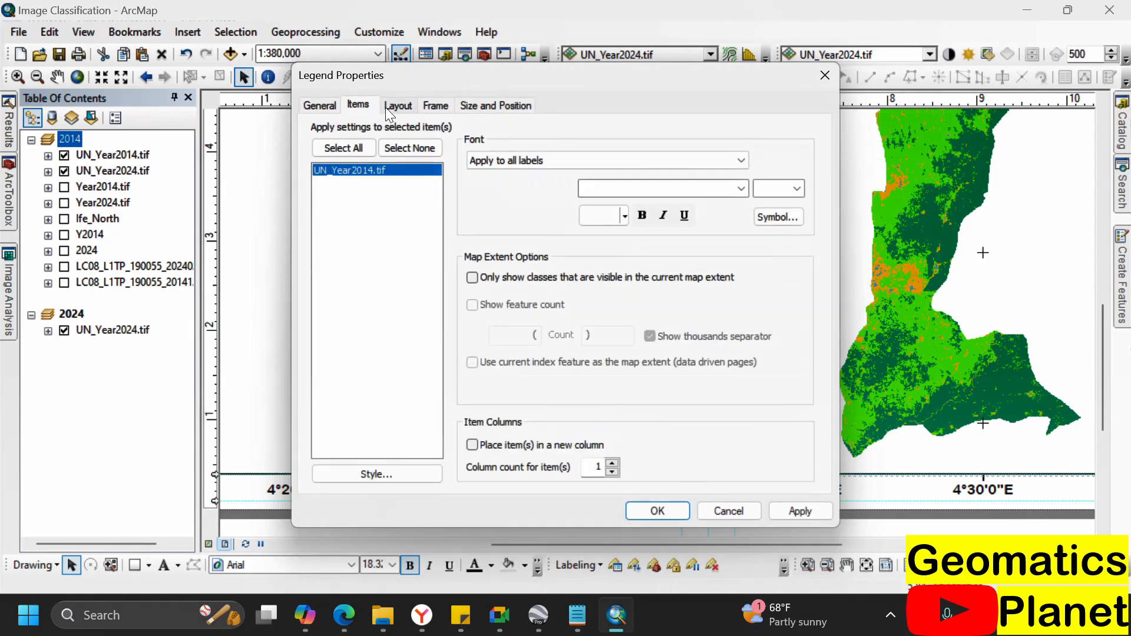
pyautogui.rightClick(365, 171)
pyautogui.click(394, 223)
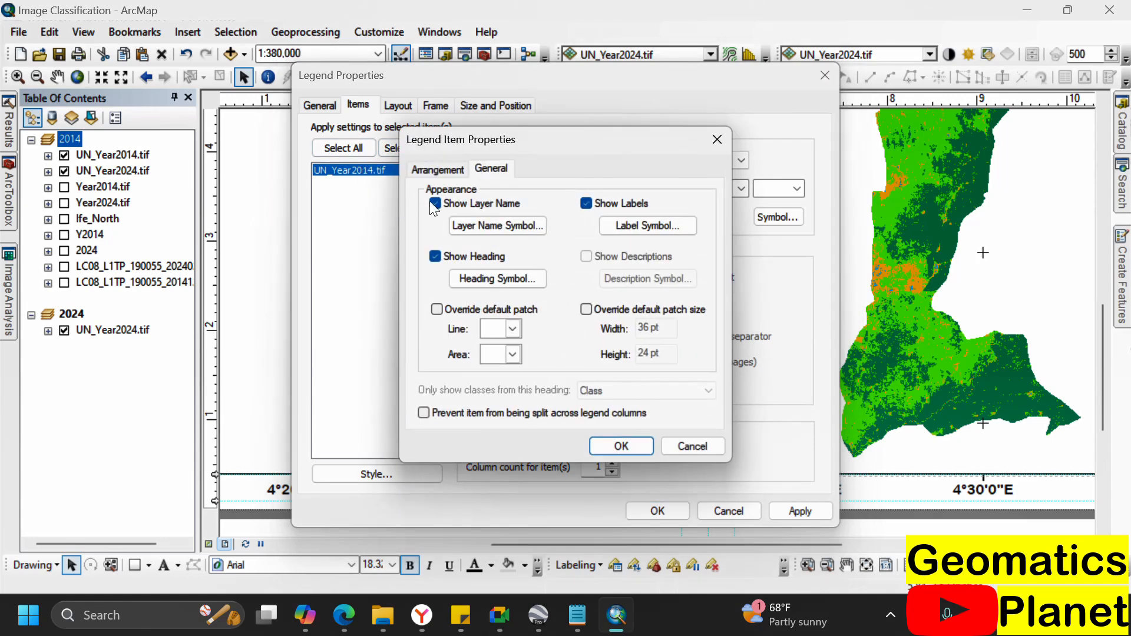
pyautogui.click(436, 257)
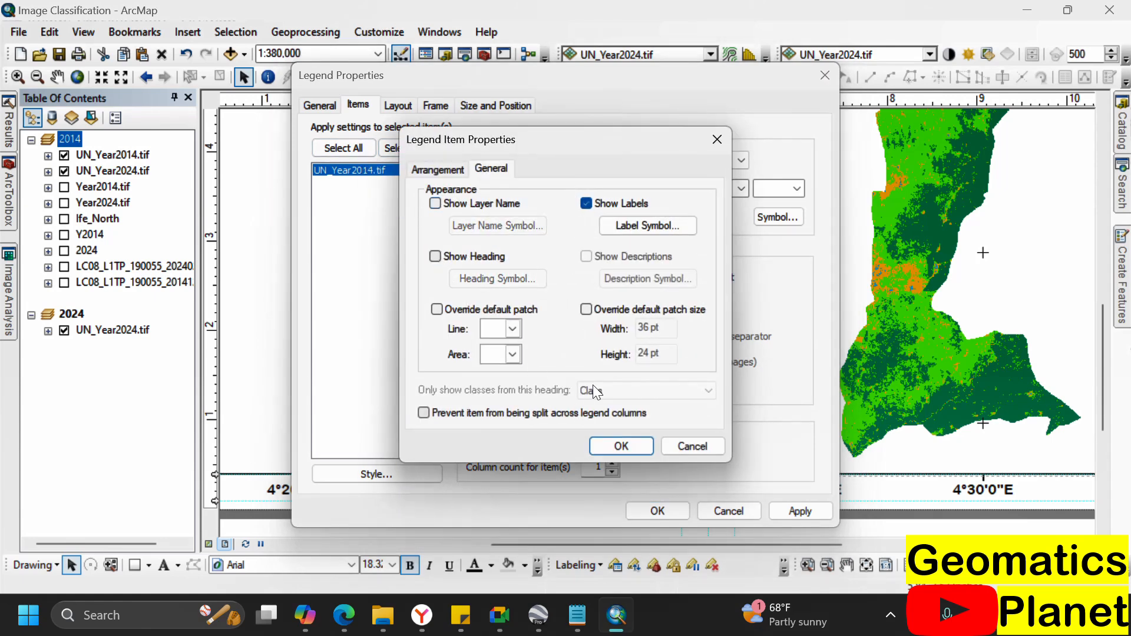
pyautogui.click(618, 446)
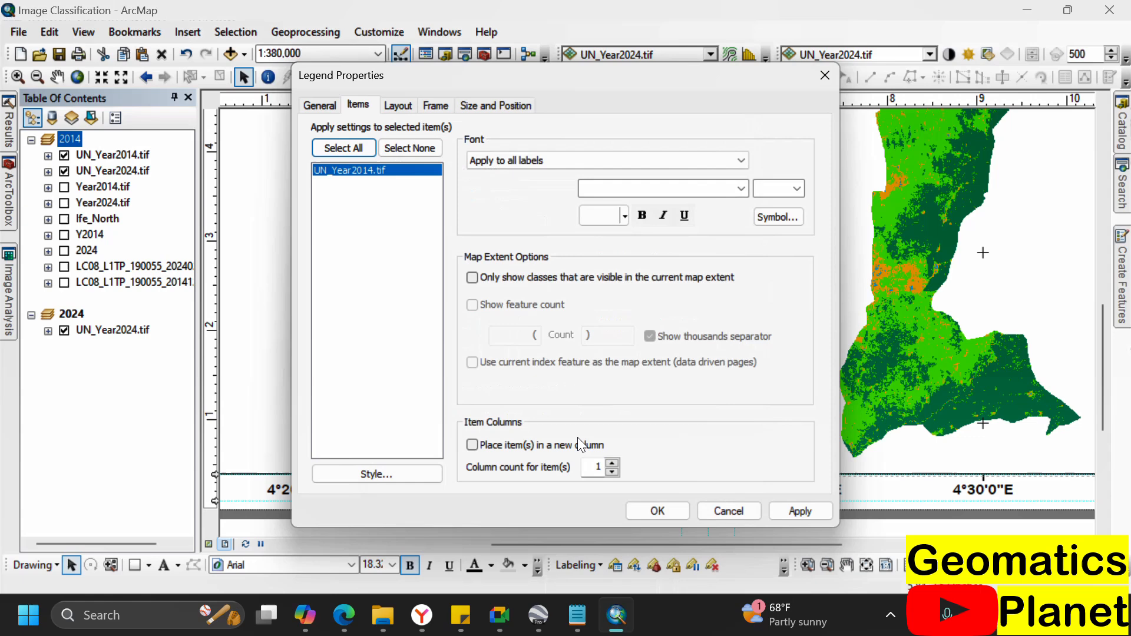
# - Change the legend's default area patch to Rounded Rectangle
pyautogui.click(391, 105)
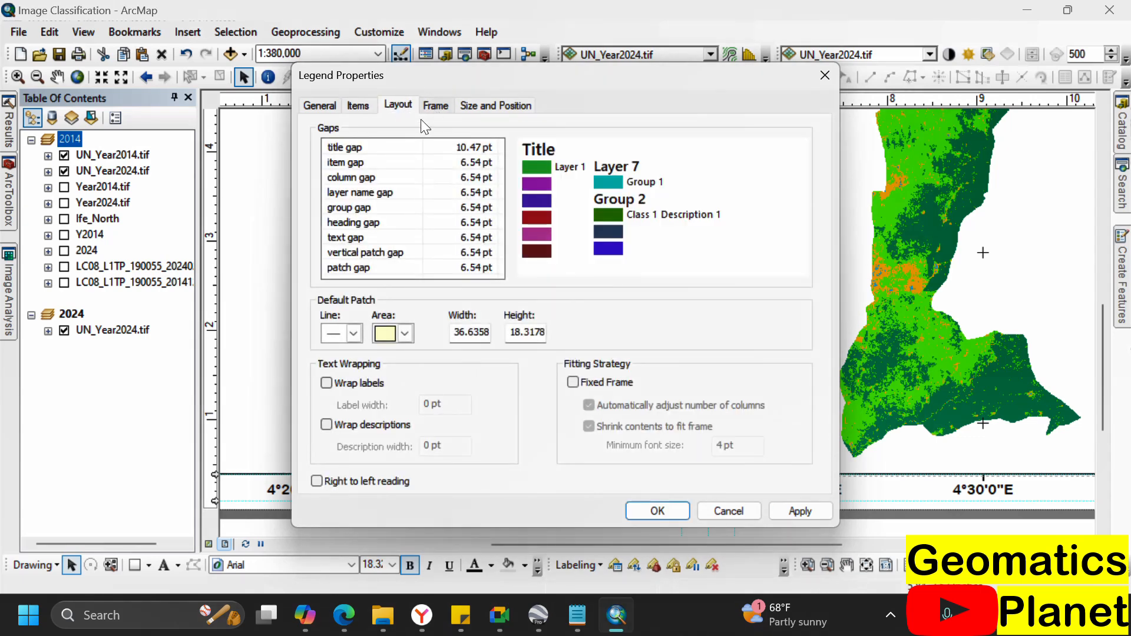
pyautogui.click(405, 334)
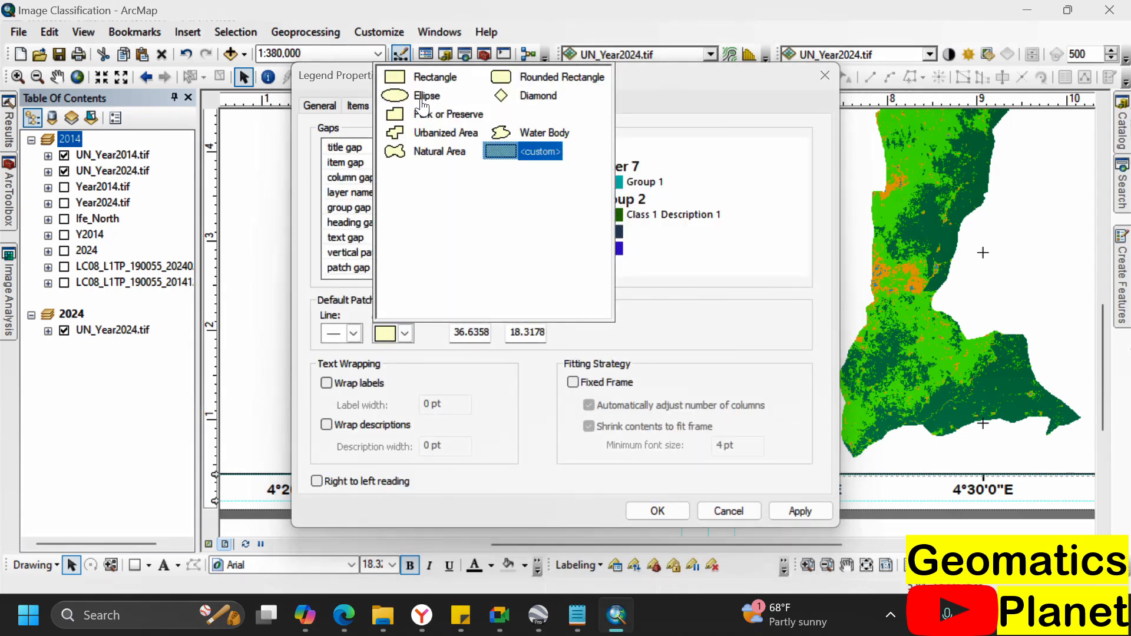
pyautogui.click(500, 86)
pyautogui.click(636, 511)
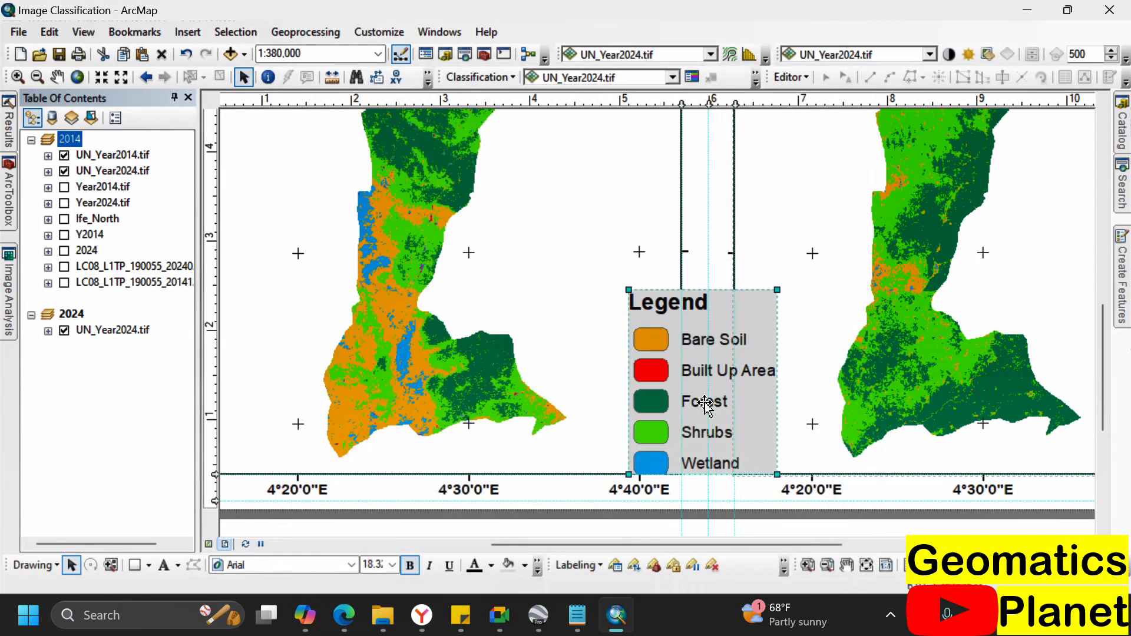
# - Insert the text "Year 2014" and place it near the upper-left corner of the 2014 map
pyautogui.click(648, 250)
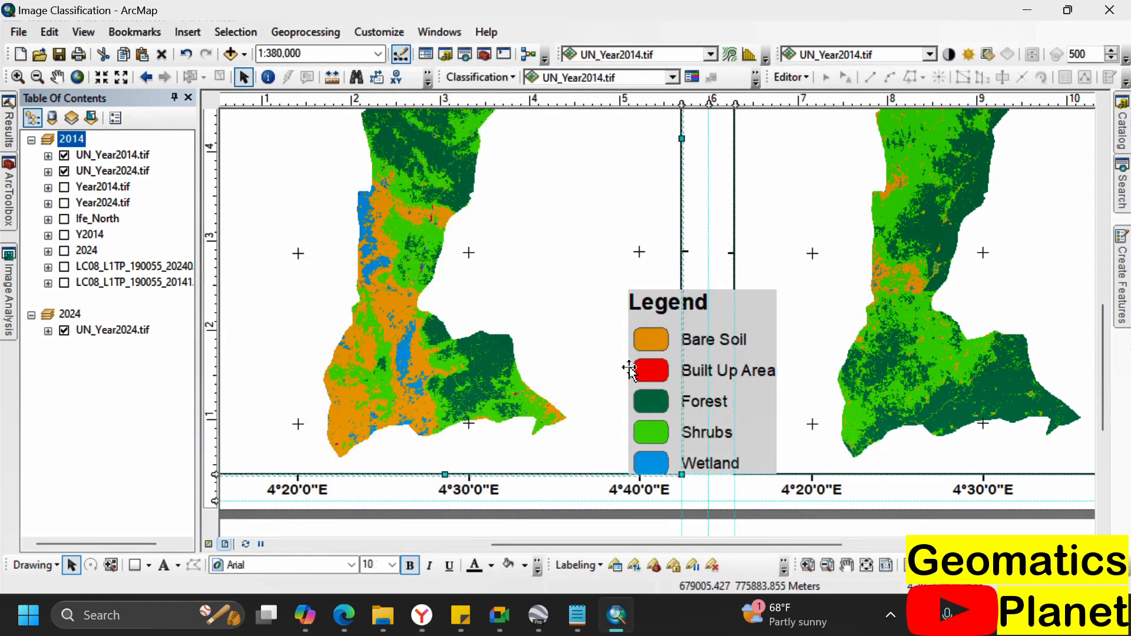
pyautogui.scroll(3, 670, 409)
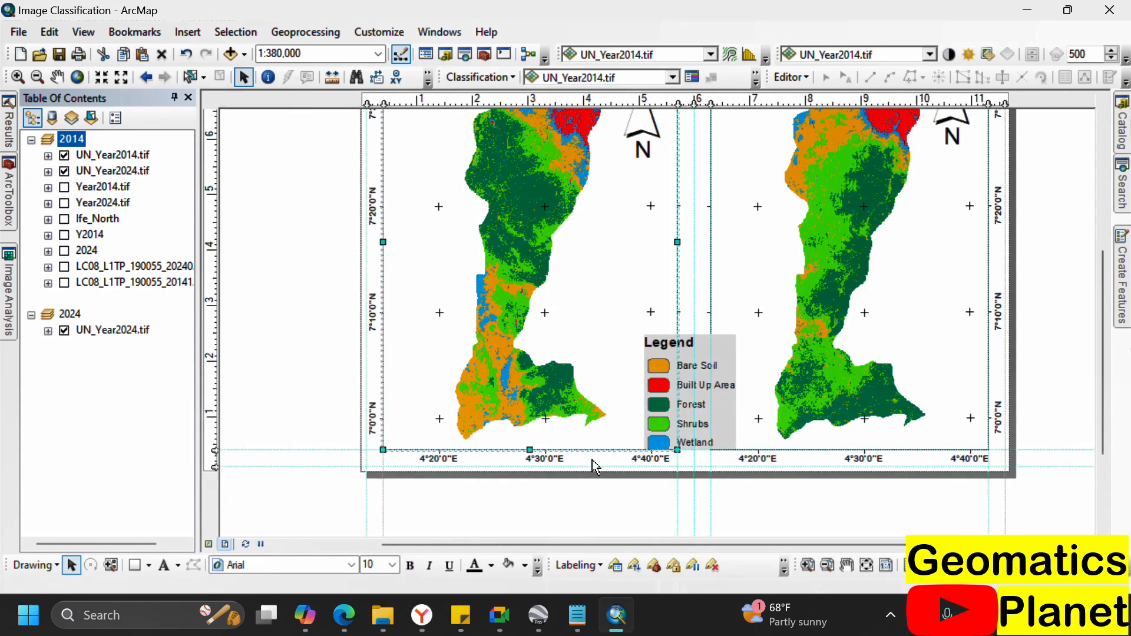
pyautogui.scroll(2, 587, 457)
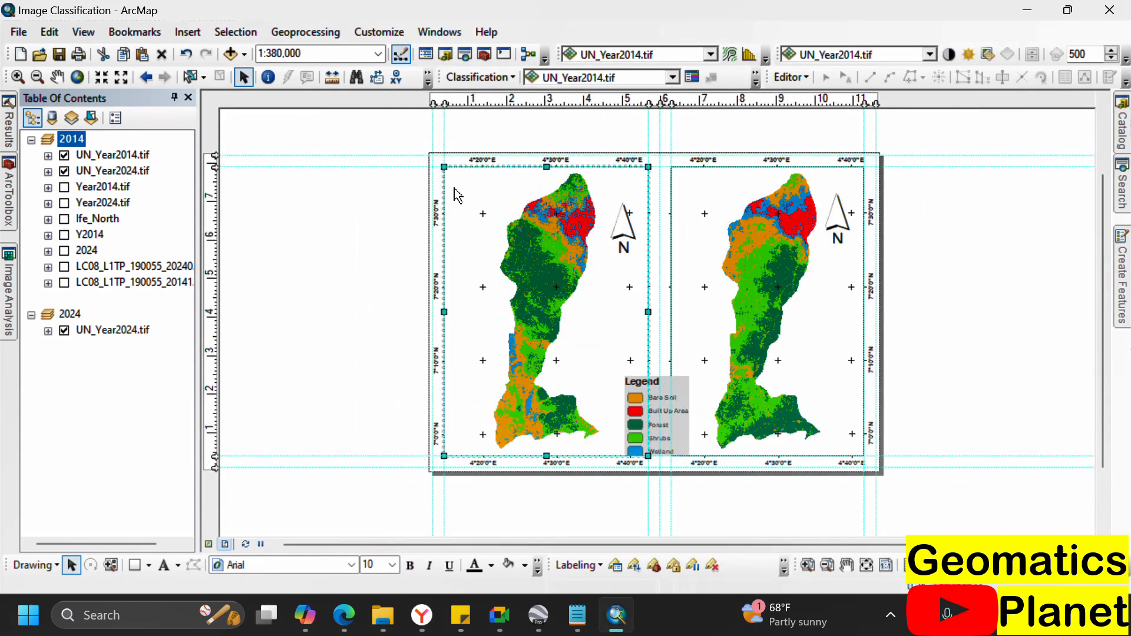
pyautogui.scroll(-2, 591, 239)
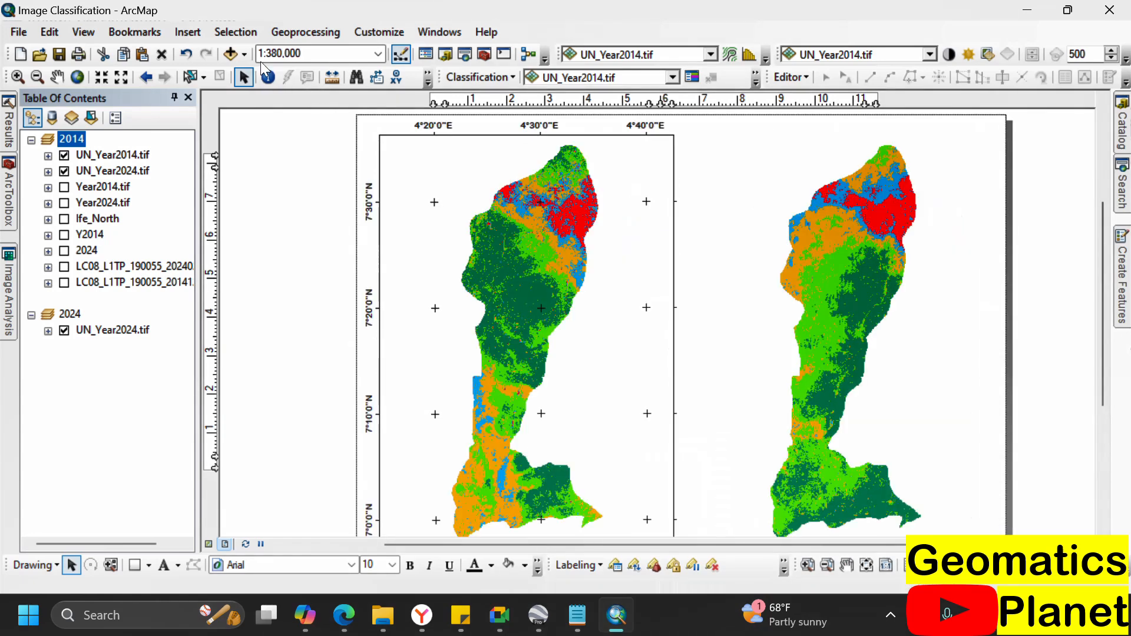
pyautogui.click(182, 33)
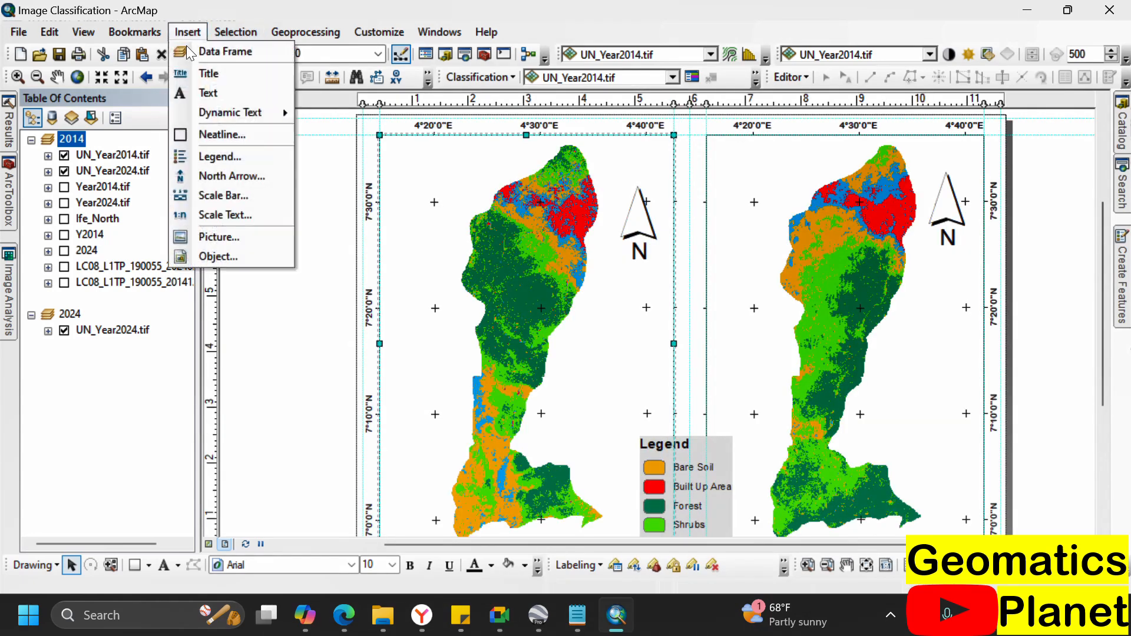
pyautogui.click(197, 92)
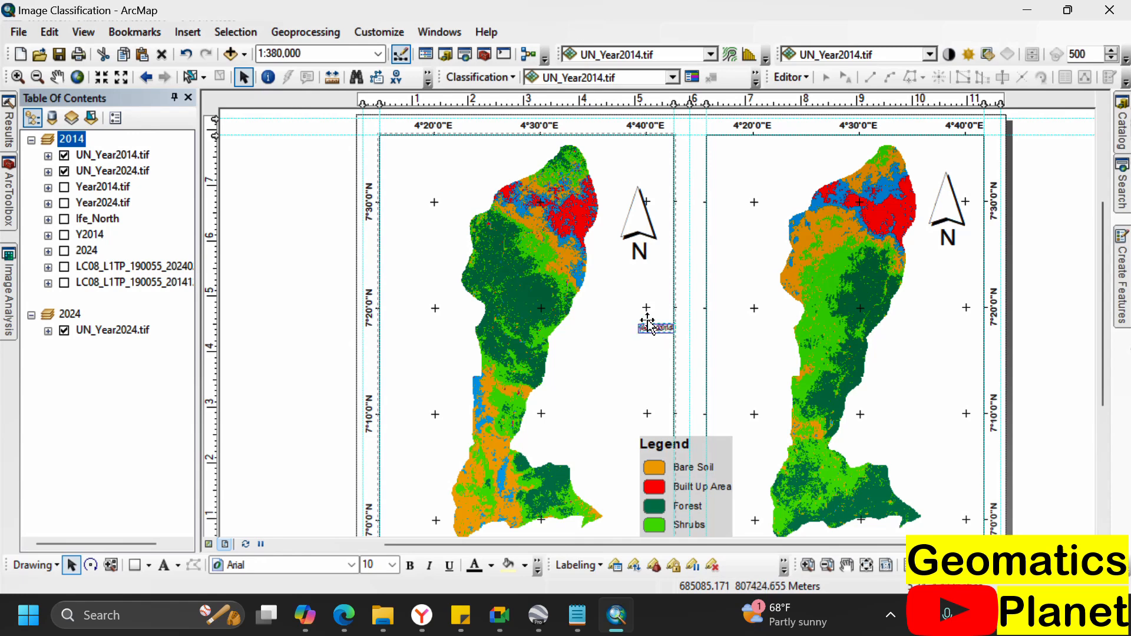
pyautogui.moveTo(654, 326); pyautogui.dragTo(411, 155)
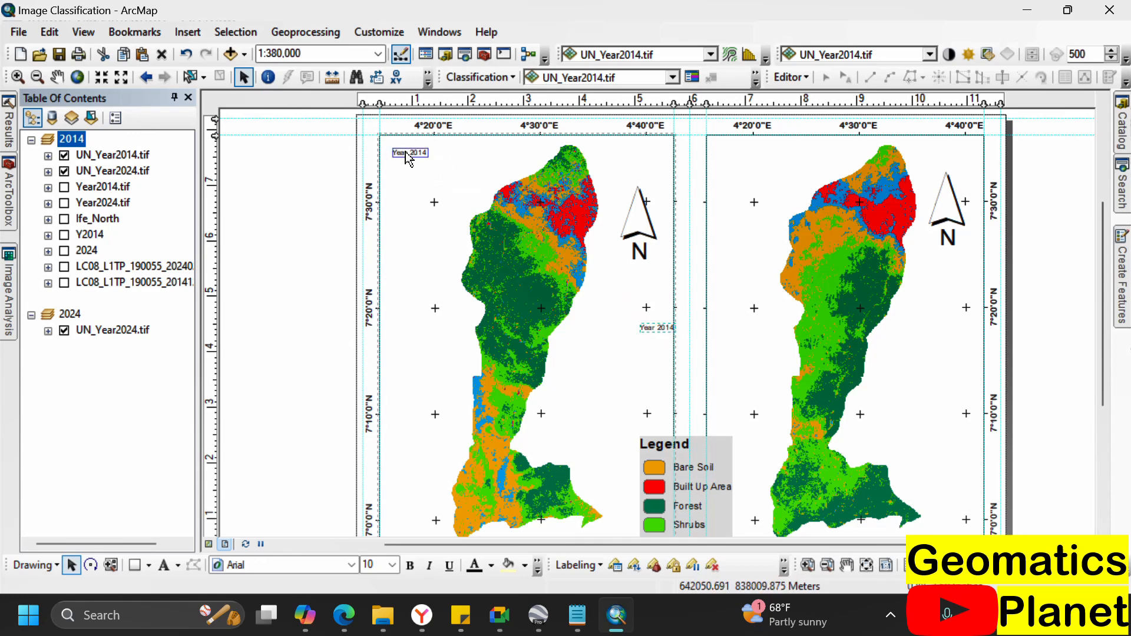
# - Format the "Year 2014" label as bold 18-point Arial Rounded MT Bold and fit it into the 2014 map frame's upper-left corner
pyautogui.click(349, 564)
pyautogui.click(308, 417)
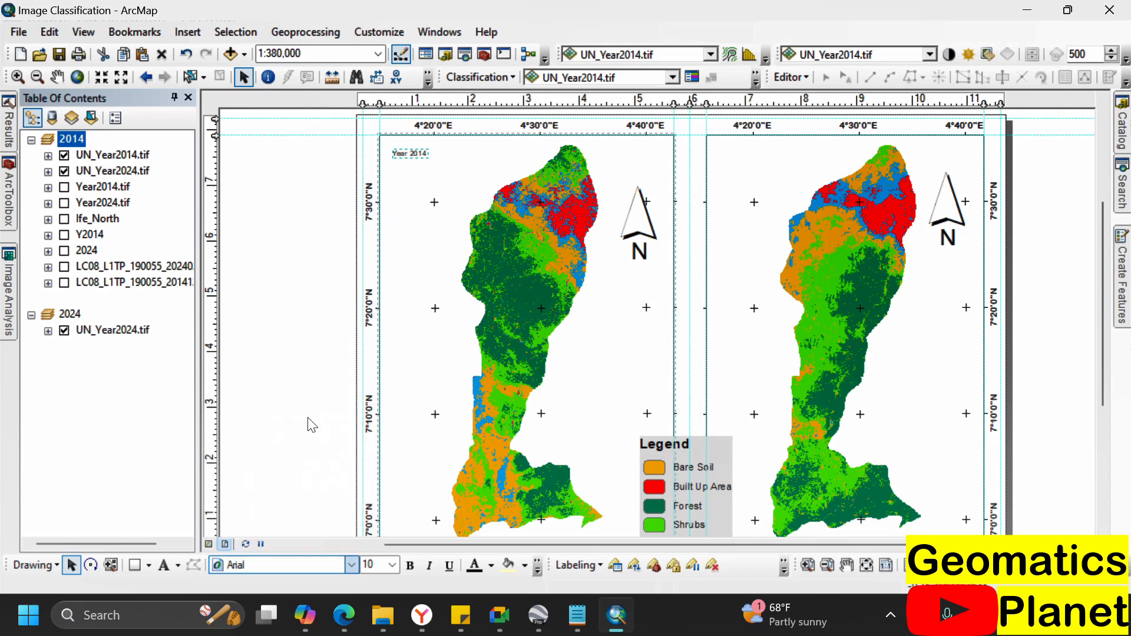
pyautogui.click(390, 566)
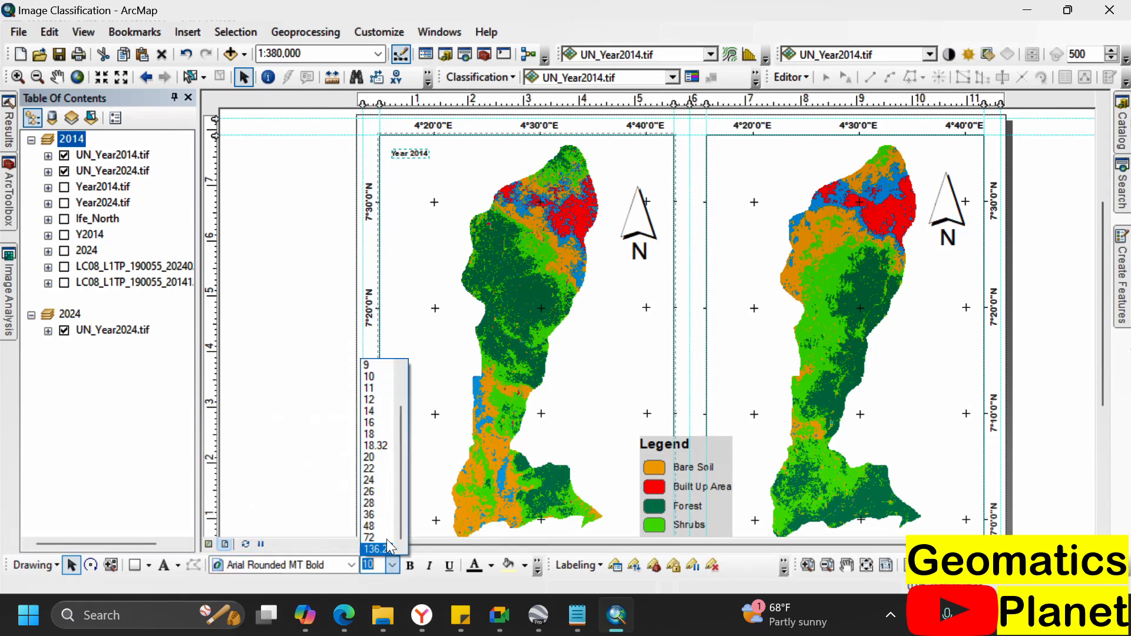
pyautogui.click(376, 434)
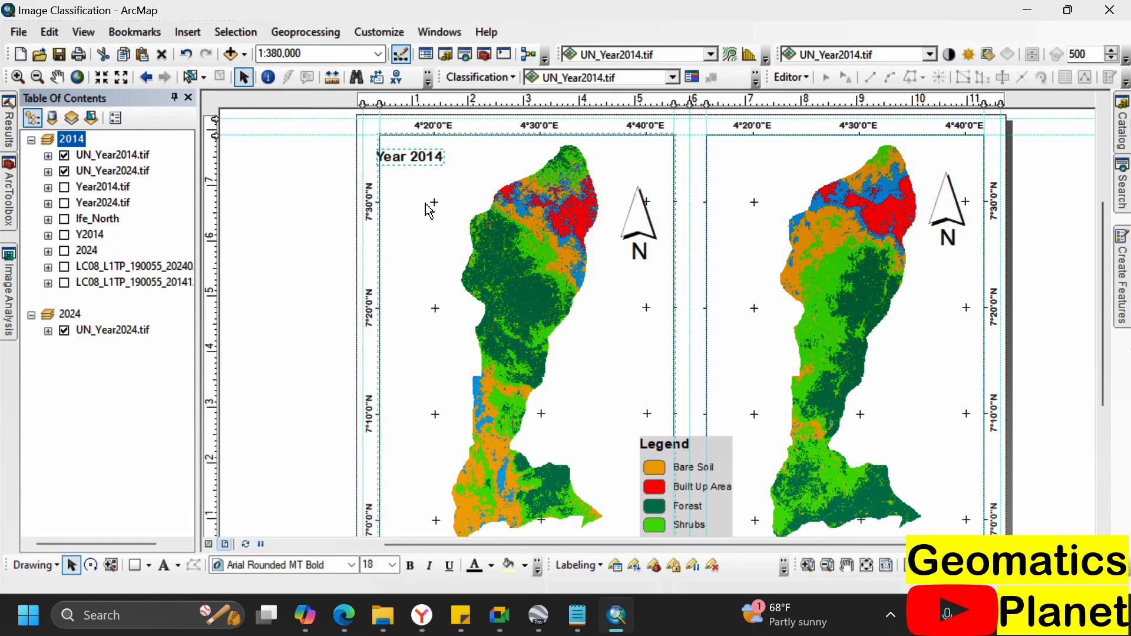
pyautogui.moveTo(427, 164); pyautogui.dragTo(436, 153)
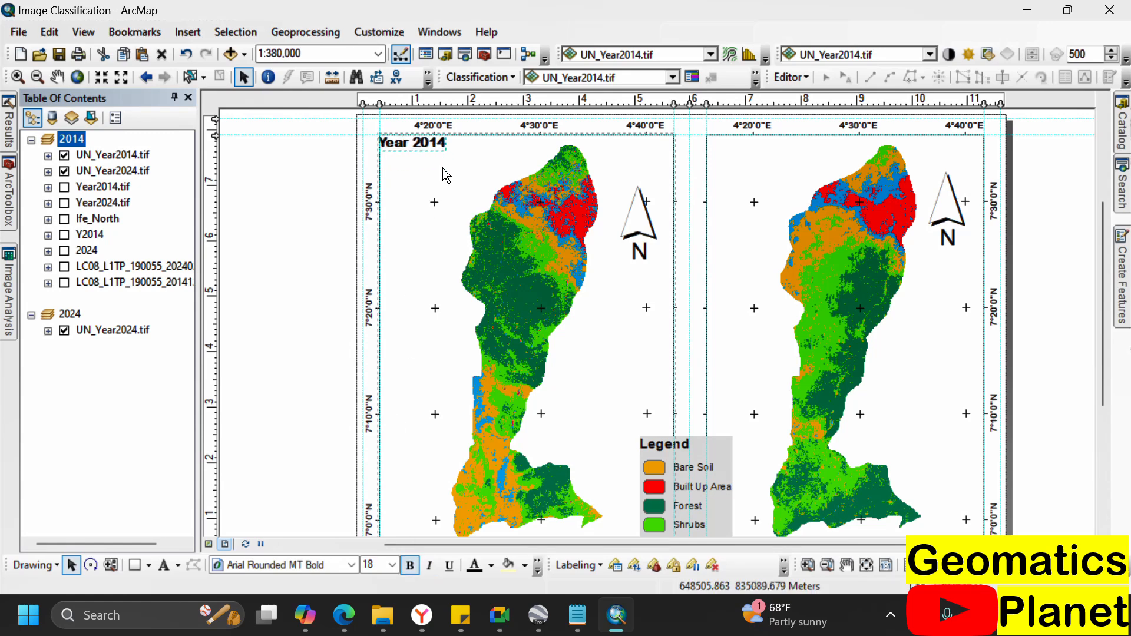
# - Duplicate the year label into the 2024 map frame's upper-left corner and change its text to "Year 2024"
pyautogui.hotkey('ctrl', 'v')
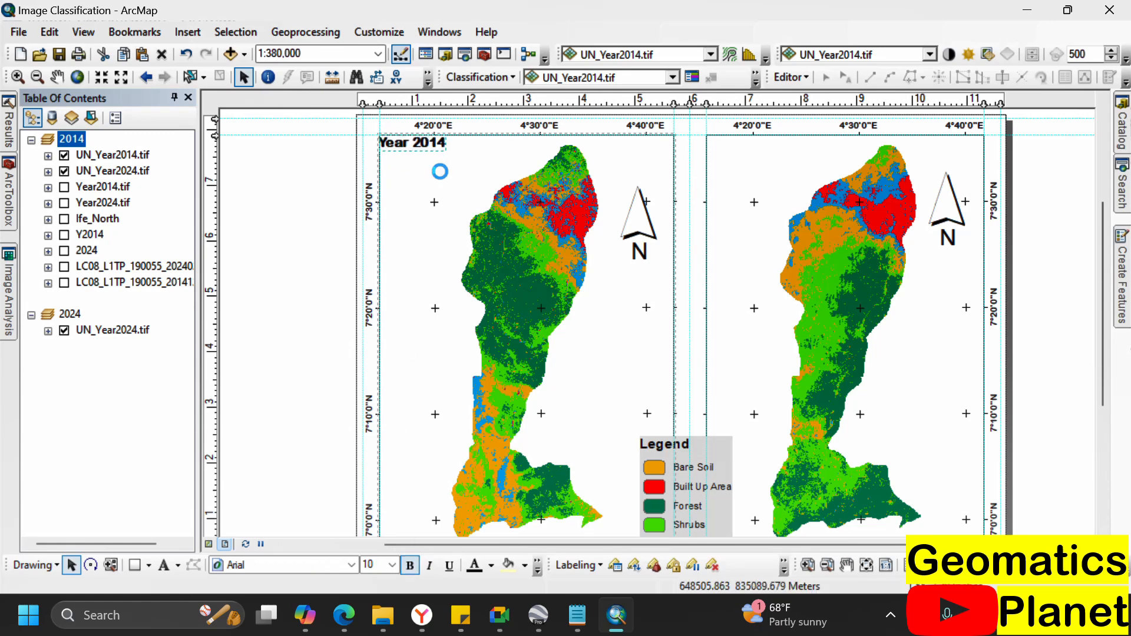
pyautogui.moveTo(448, 164); pyautogui.dragTo(762, 151)
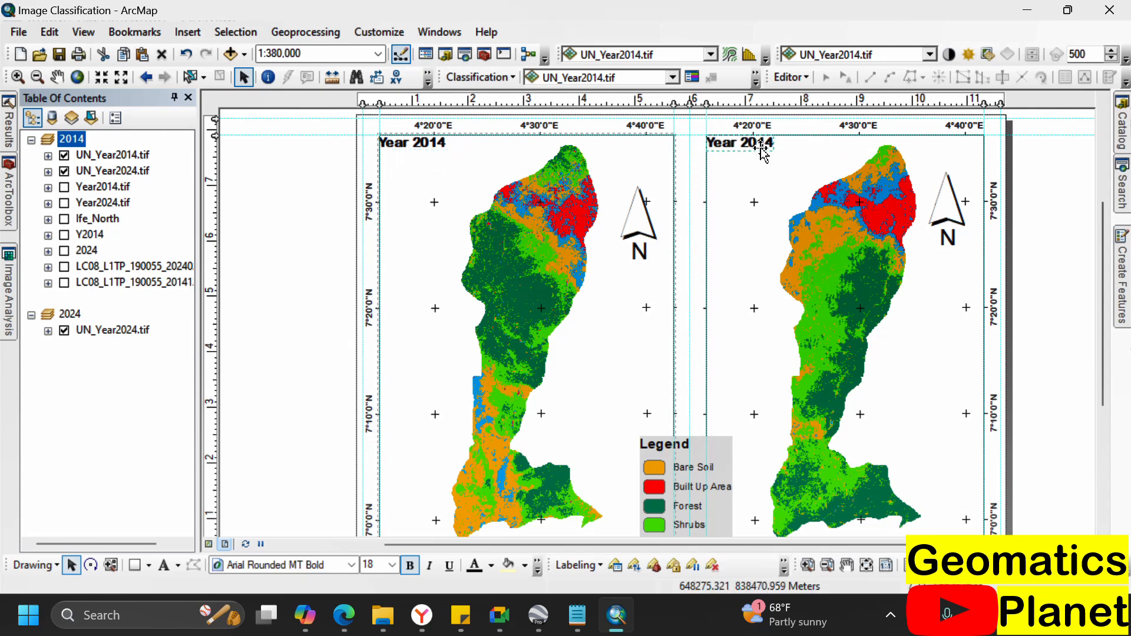
pyautogui.rightClick(760, 150)
pyautogui.click(801, 450)
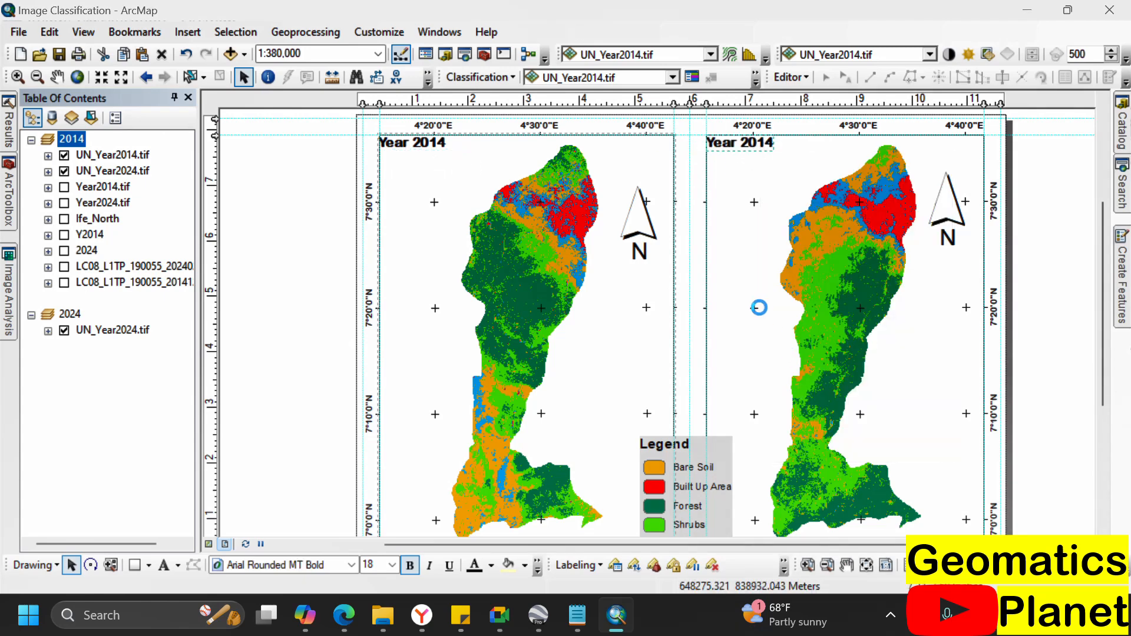
pyautogui.click(480, 209)
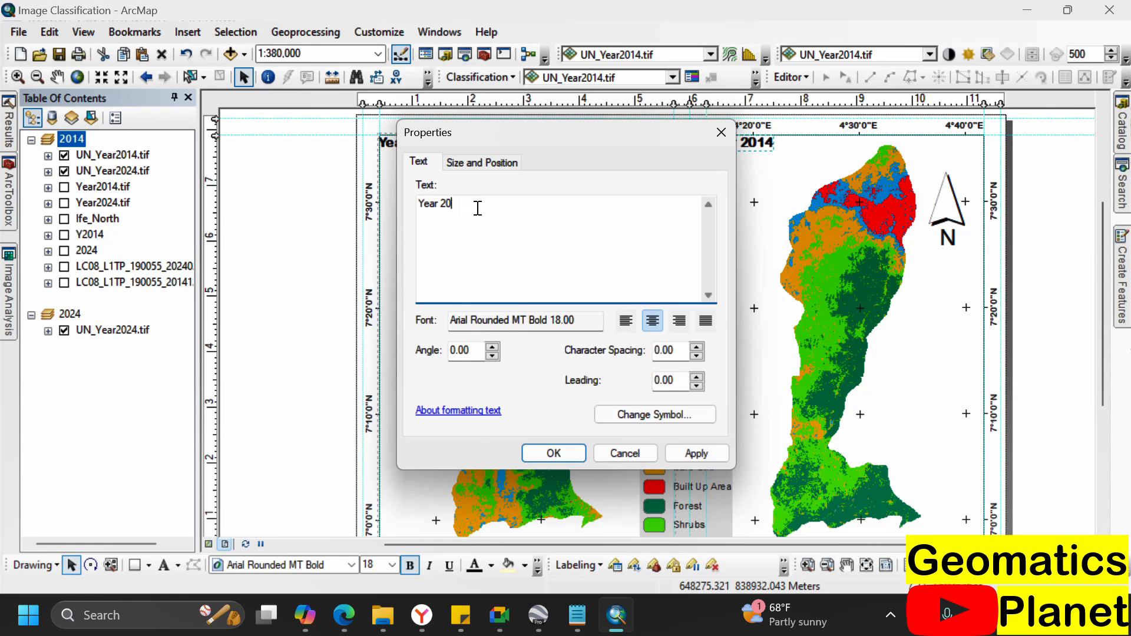
pyautogui.click(554, 453)
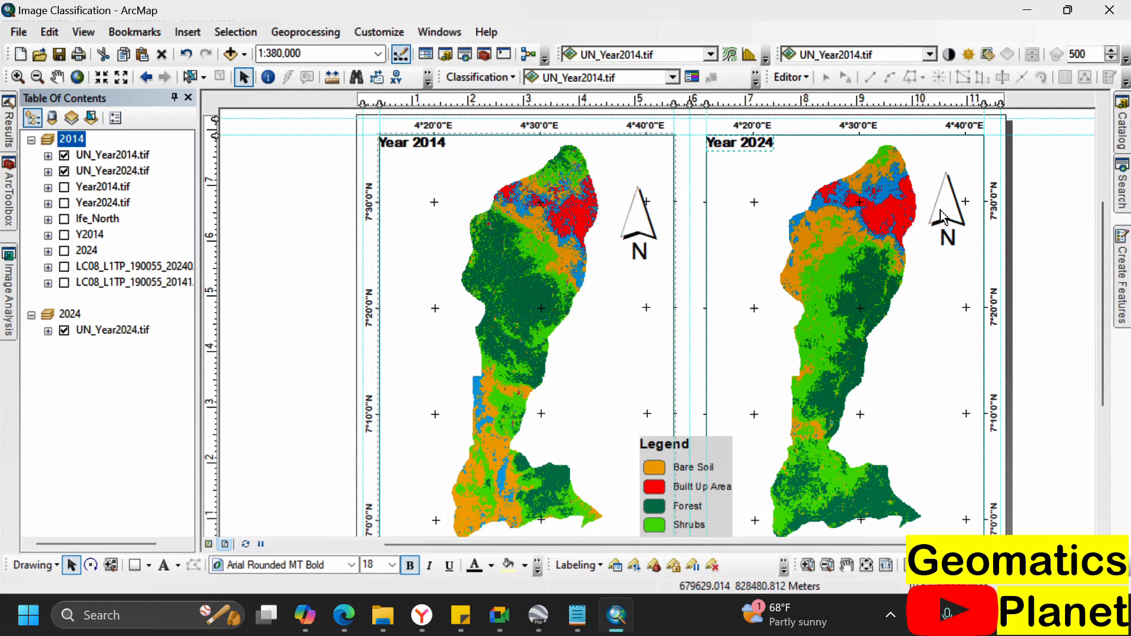
# - Move the 2014 map's north arrow over the gap between the two maps and select the 2024 map's north arrow
pyautogui.click(645, 225)
pyautogui.moveTo(645, 227); pyautogui.dragTo(693, 224)
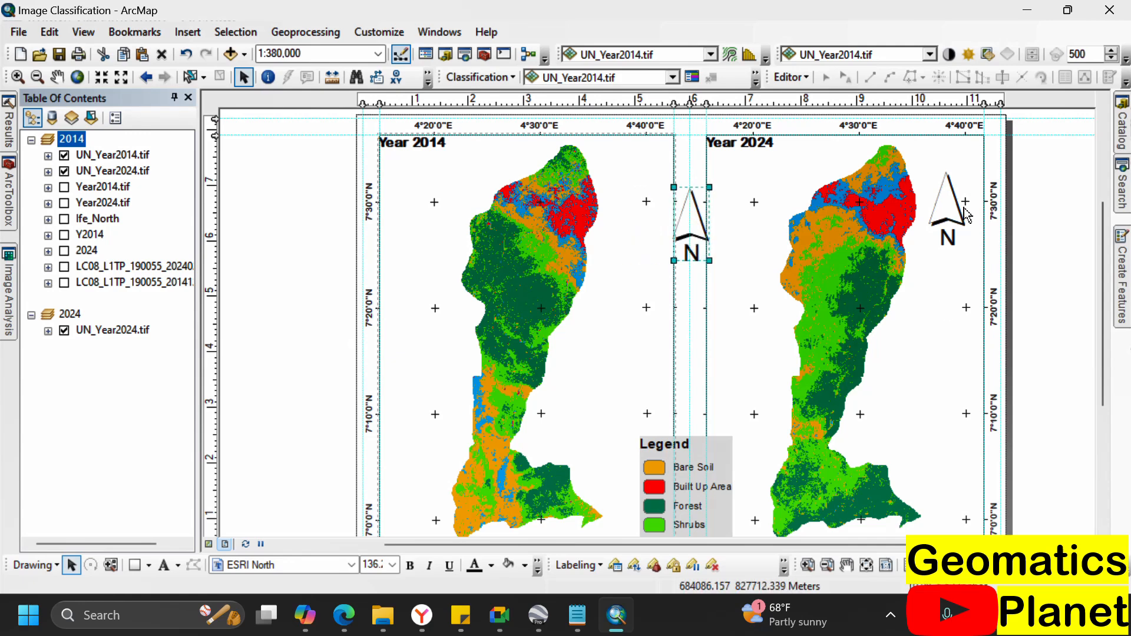
pyautogui.click(946, 210)
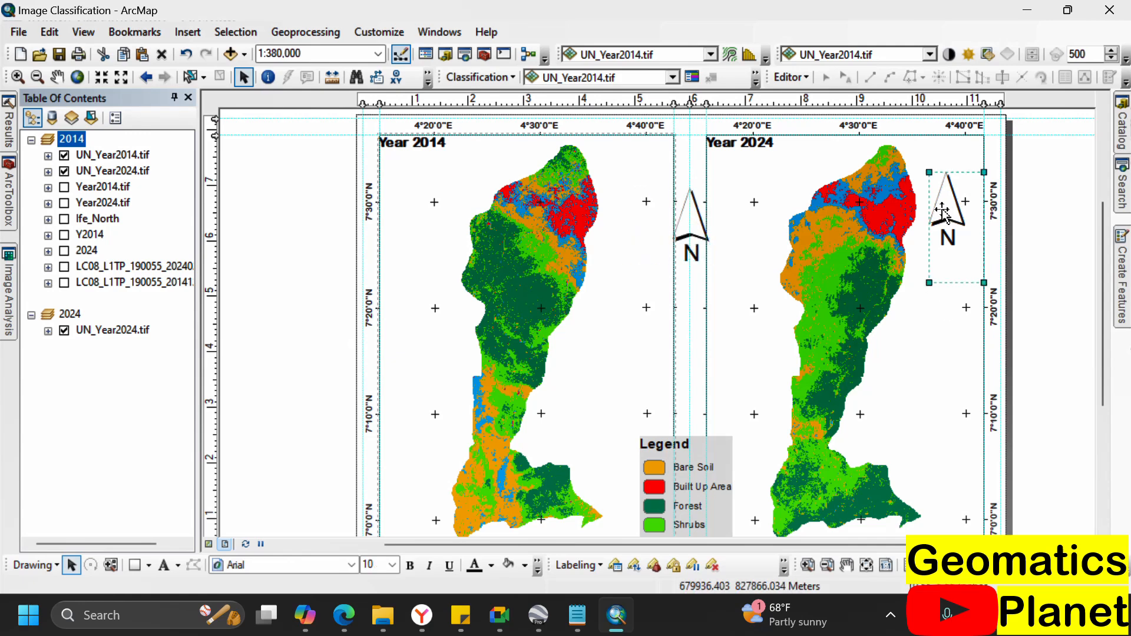
# - Delete the north arrow on the Year 2024 map in the layout
pyautogui.press('Delete')
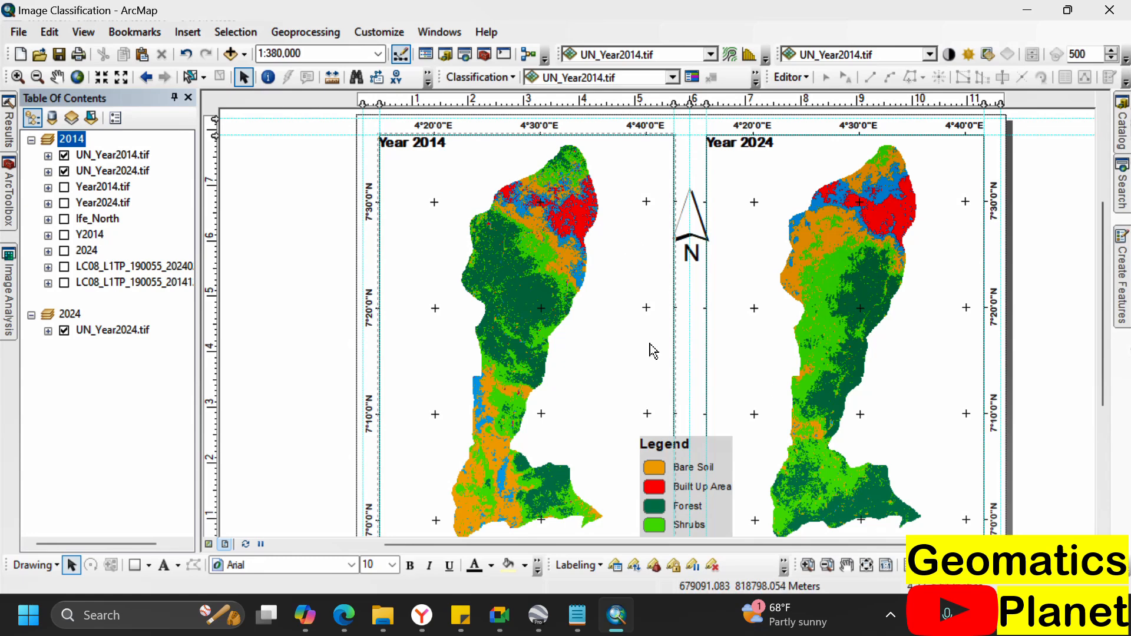
pyautogui.click(871, 567)
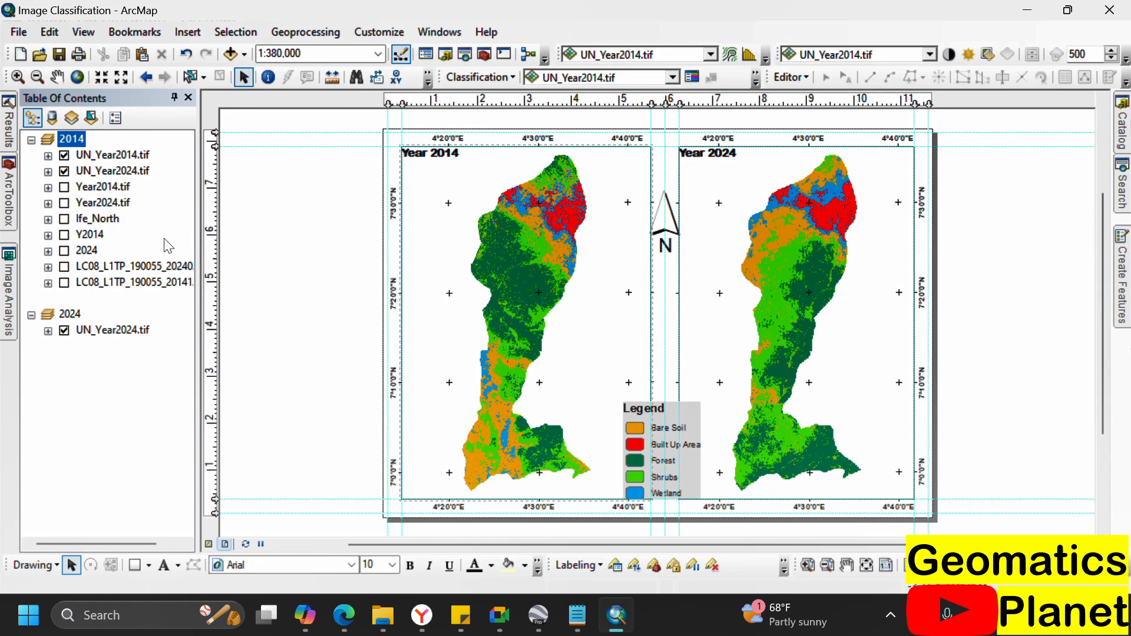
# - Find Excel in the system search and launch it
pyautogui.press('super')
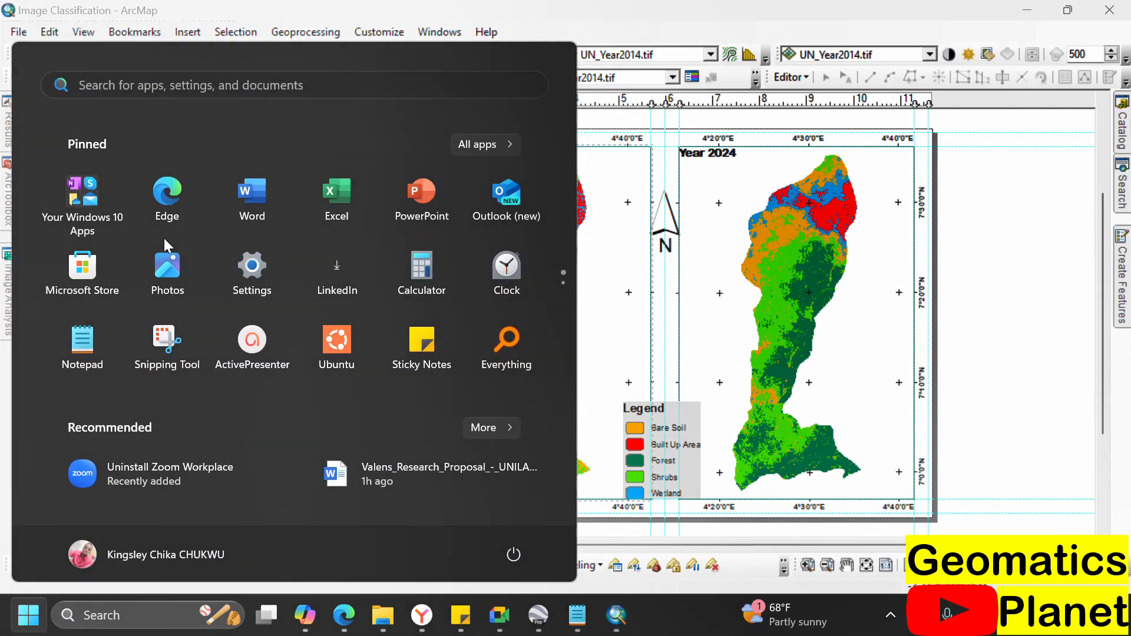
pyautogui.write('excel')
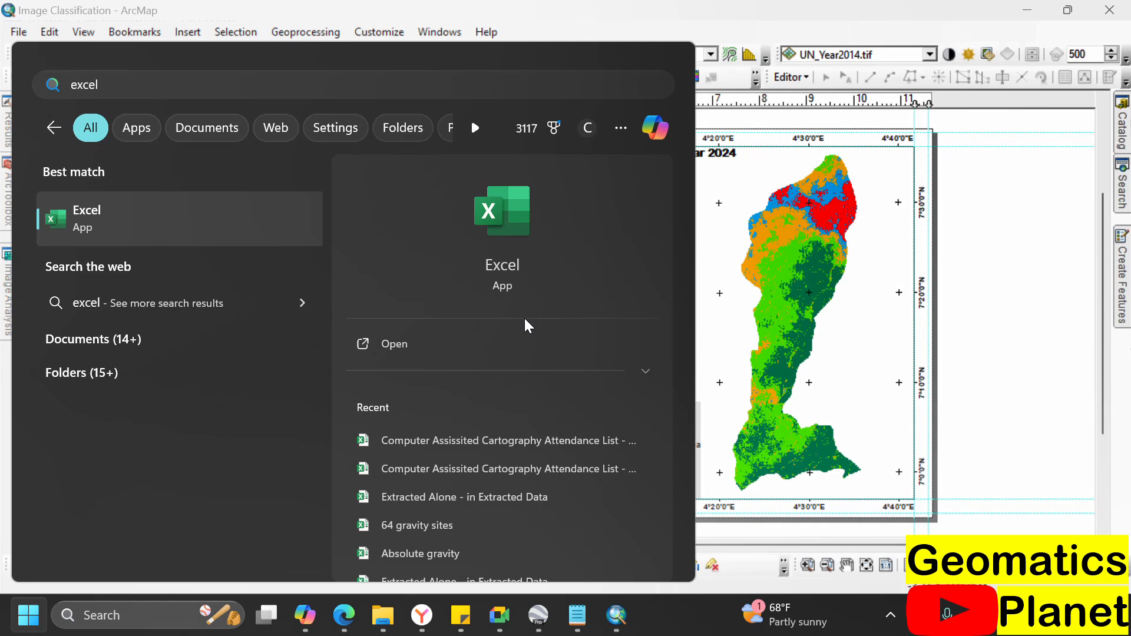
pyautogui.press('Escape')
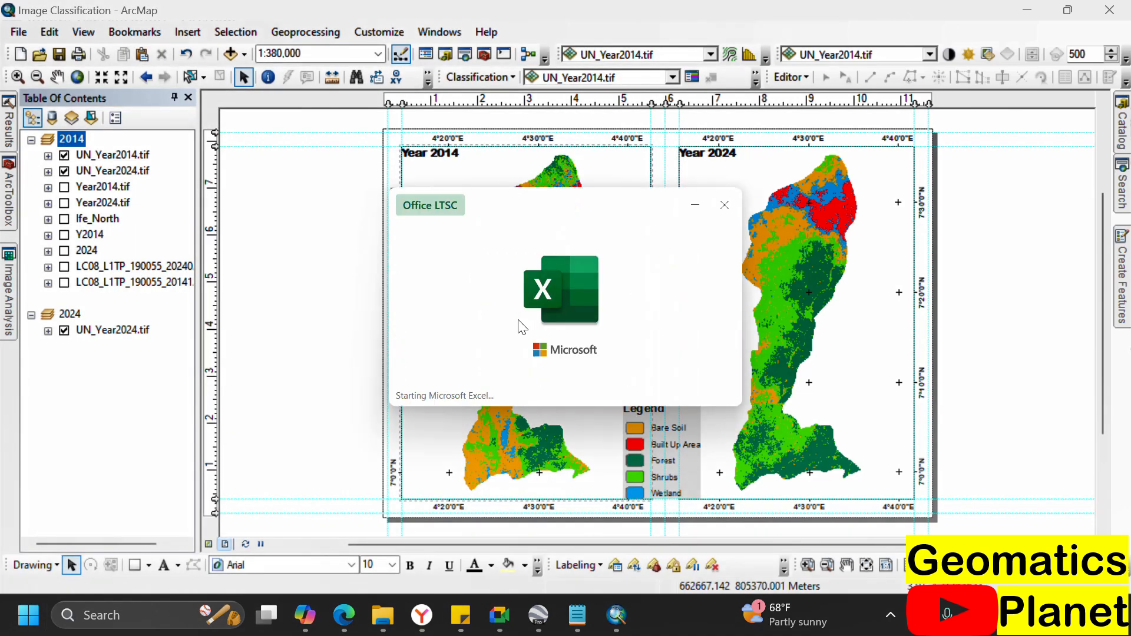
# - Open the attribute table of the UN_Year2014.tif layer in the 2014 data frame
pyautogui.click(109, 155)
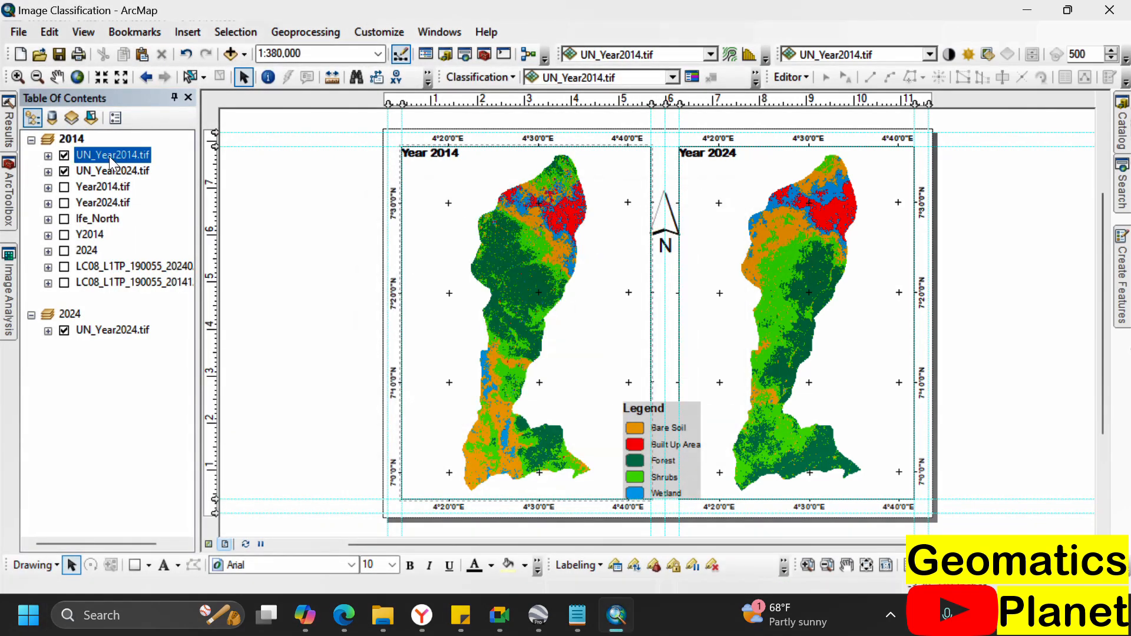
pyautogui.rightClick(110, 153)
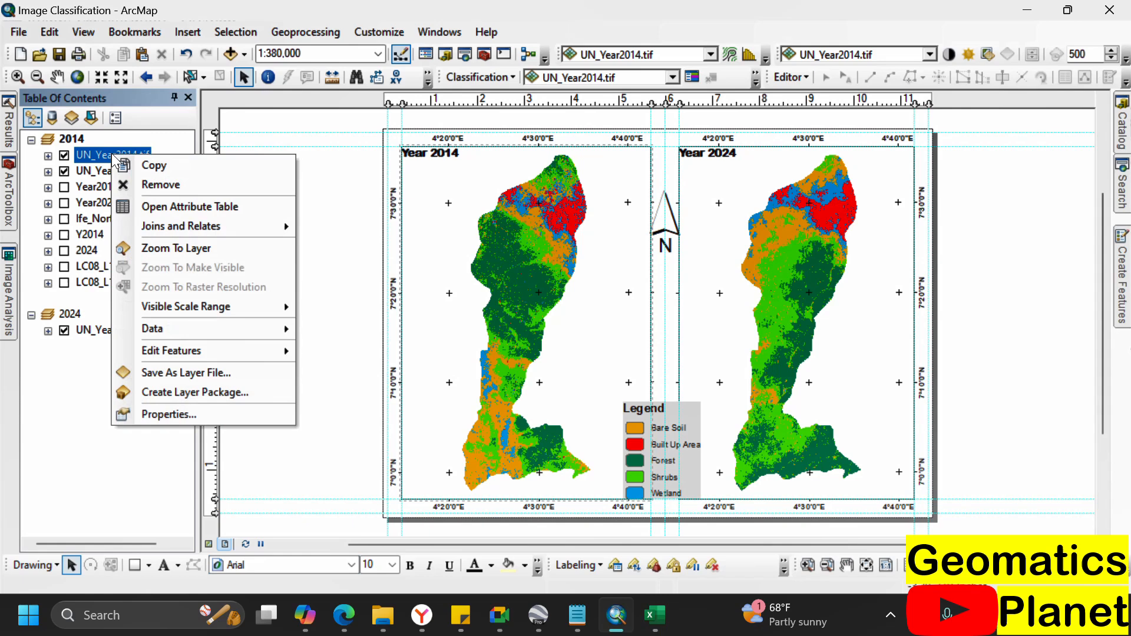
pyautogui.click(154, 210)
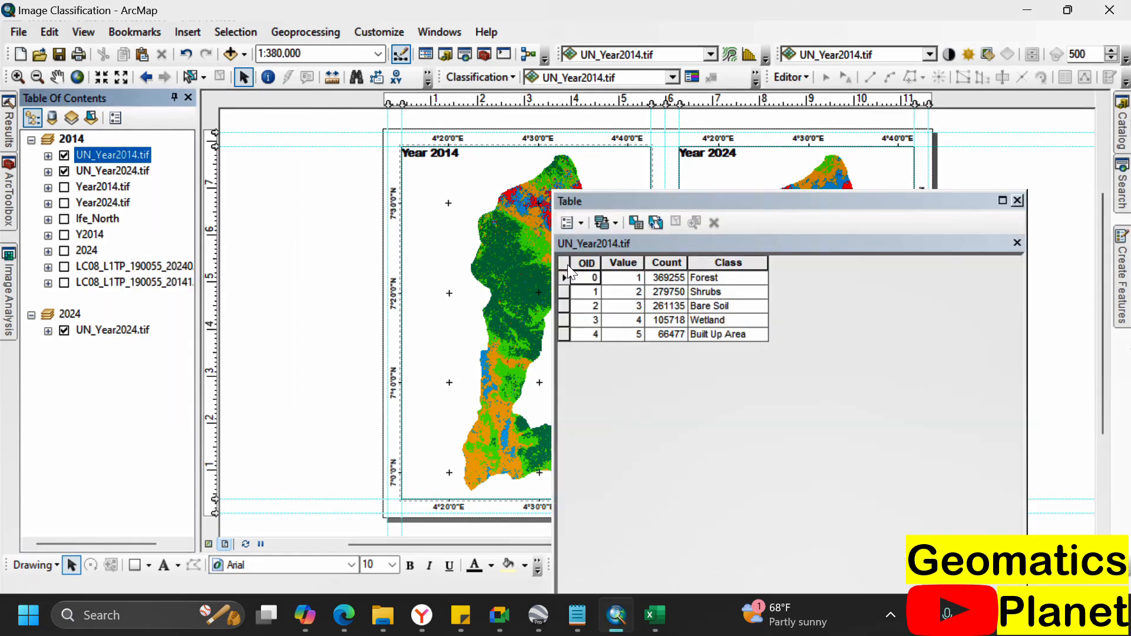
pyautogui.rightClick(133, 154)
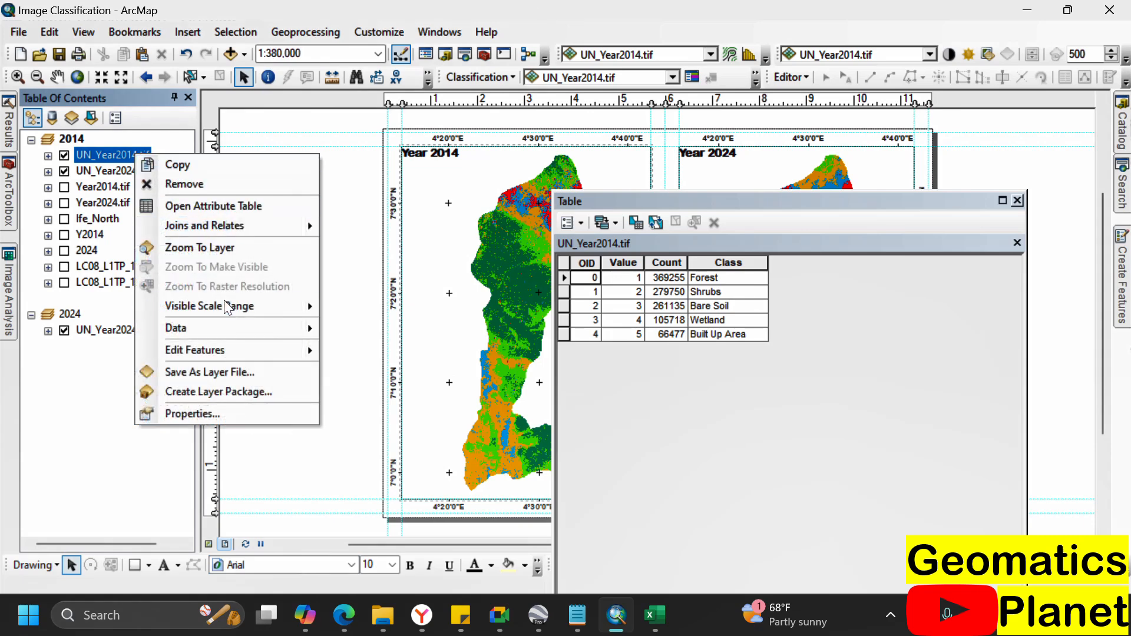
pyautogui.moveTo(284, 326)
pyautogui.click(562, 270)
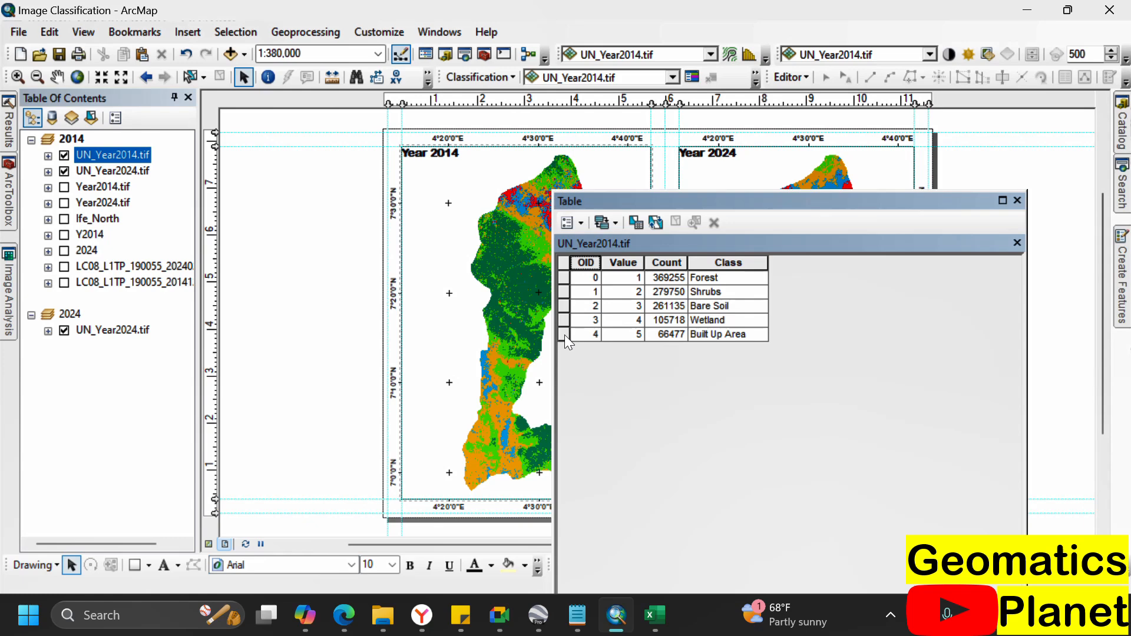
pyautogui.moveTo(564, 335); pyautogui.dragTo(557, 263)
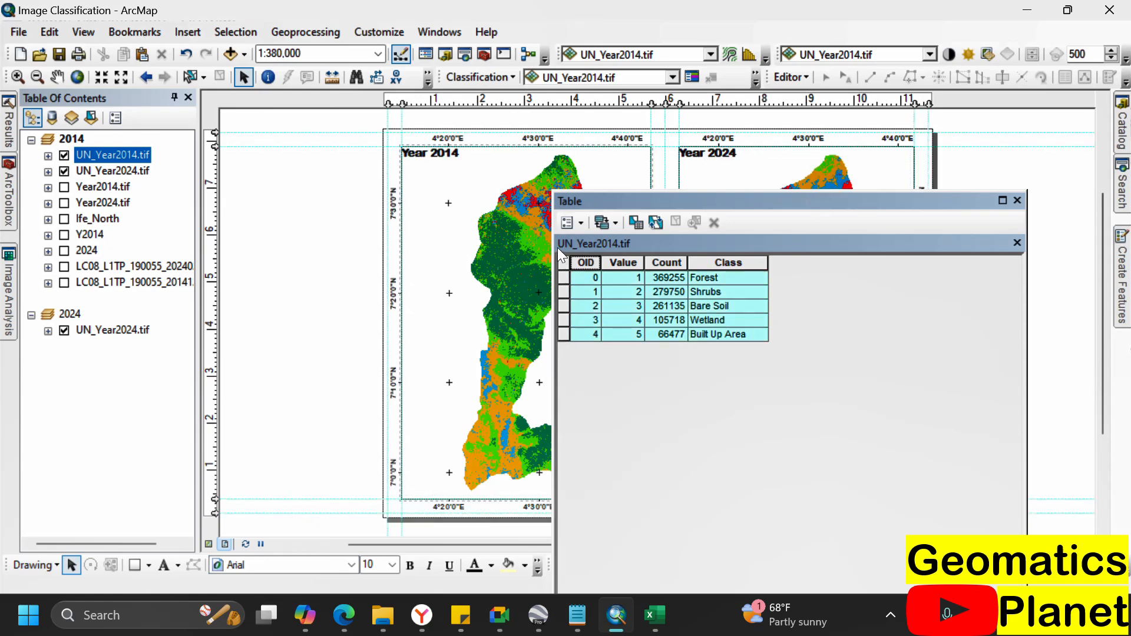
pyautogui.click(563, 250)
pyautogui.rightClick(107, 153)
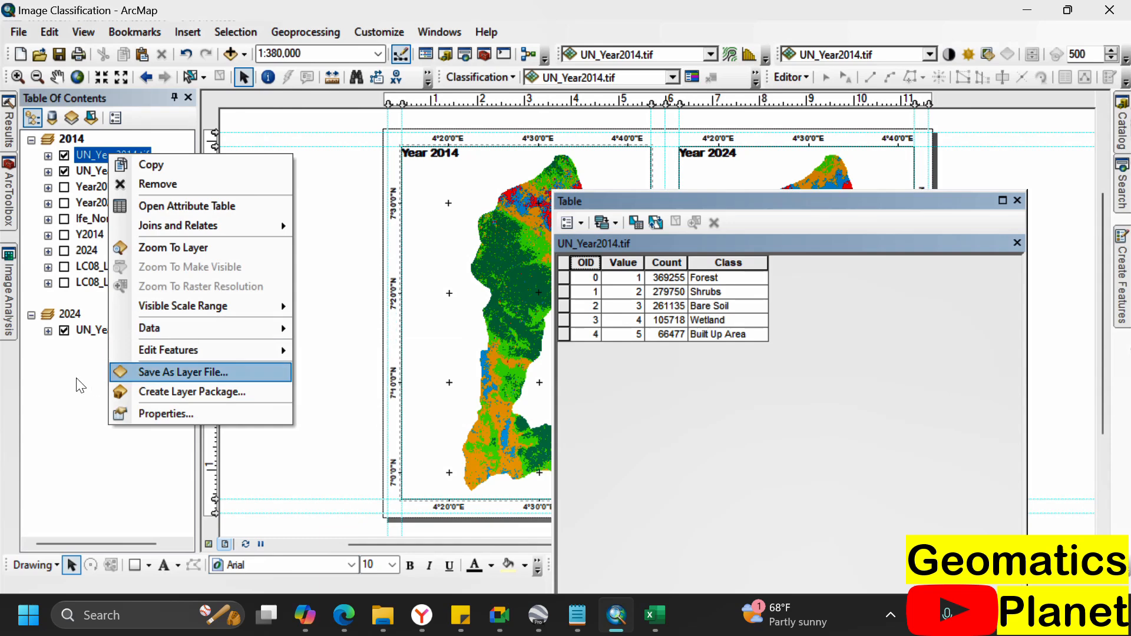
pyautogui.click(48, 251)
pyautogui.click(49, 251)
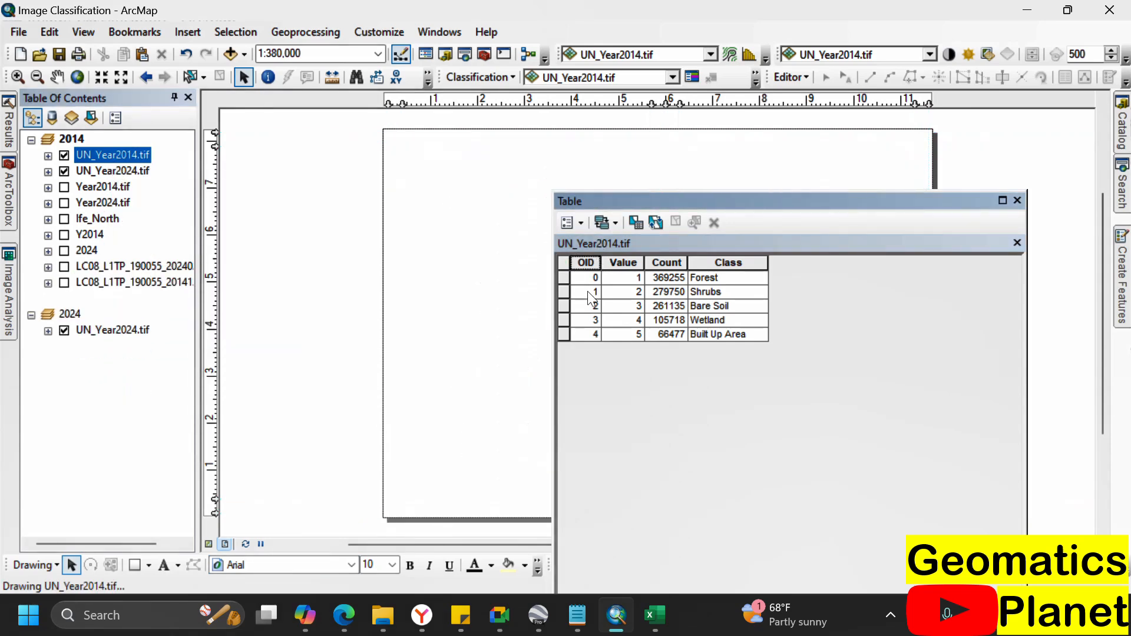
# - Select all class rows in the UN_Year2014.tif table and copy the Value cell of the Bare Soil row
pyautogui.moveTo(565, 278); pyautogui.dragTo(564, 335)
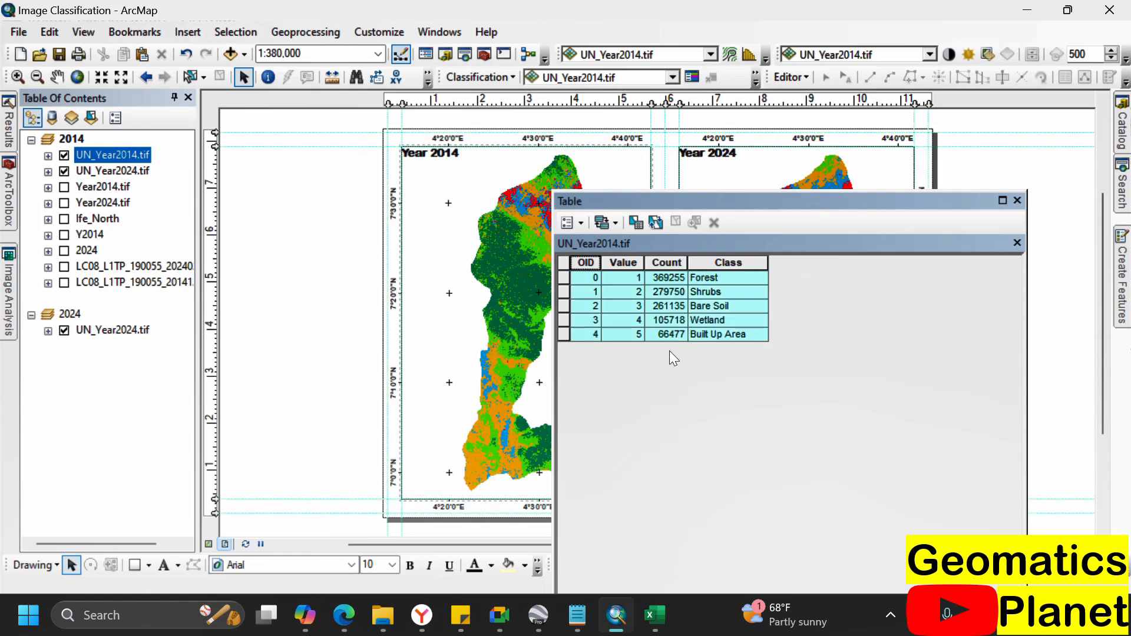
pyautogui.rightClick(638, 305)
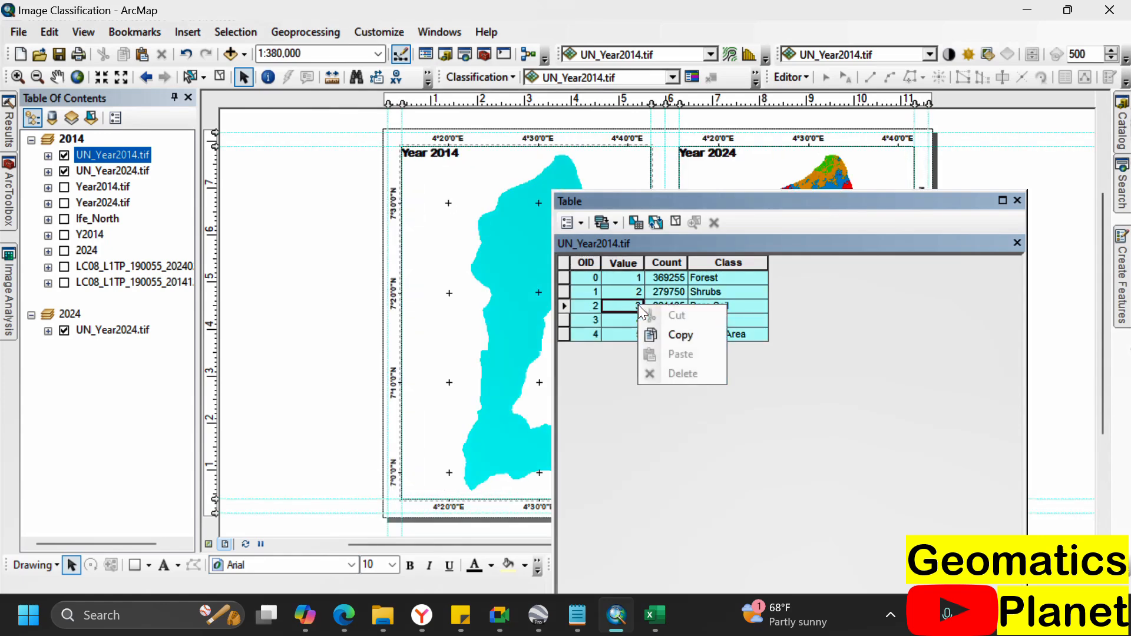
pyautogui.moveTo(565, 277); pyautogui.dragTo(564, 338)
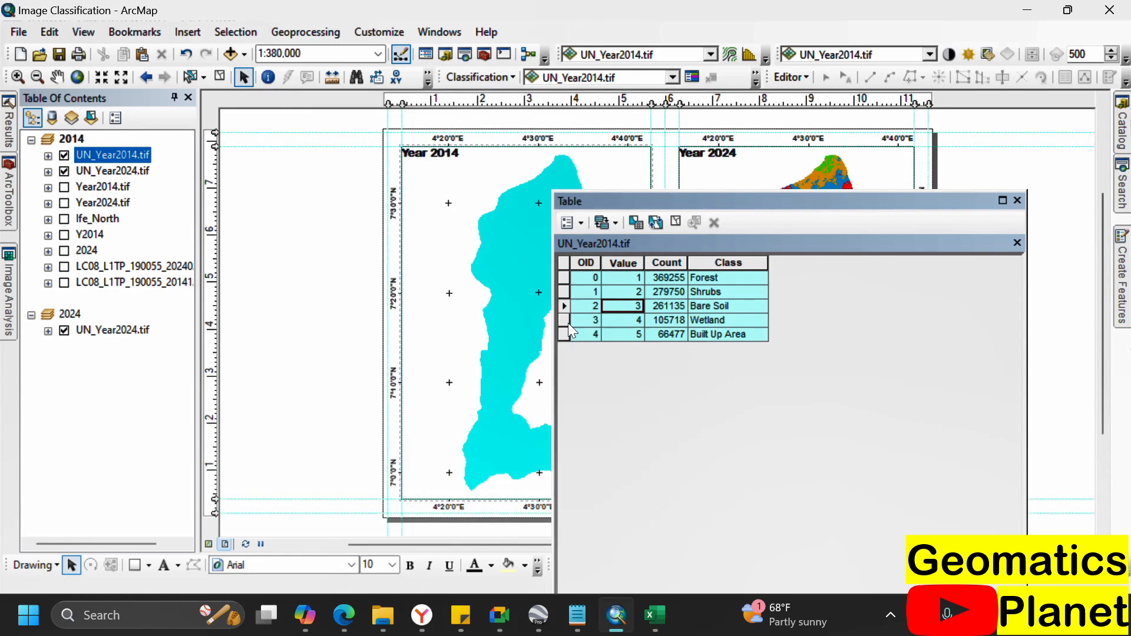
# - Switch to Excel, create a blank workbook and paste the copied table content into cell A1
pyautogui.click(657, 614)
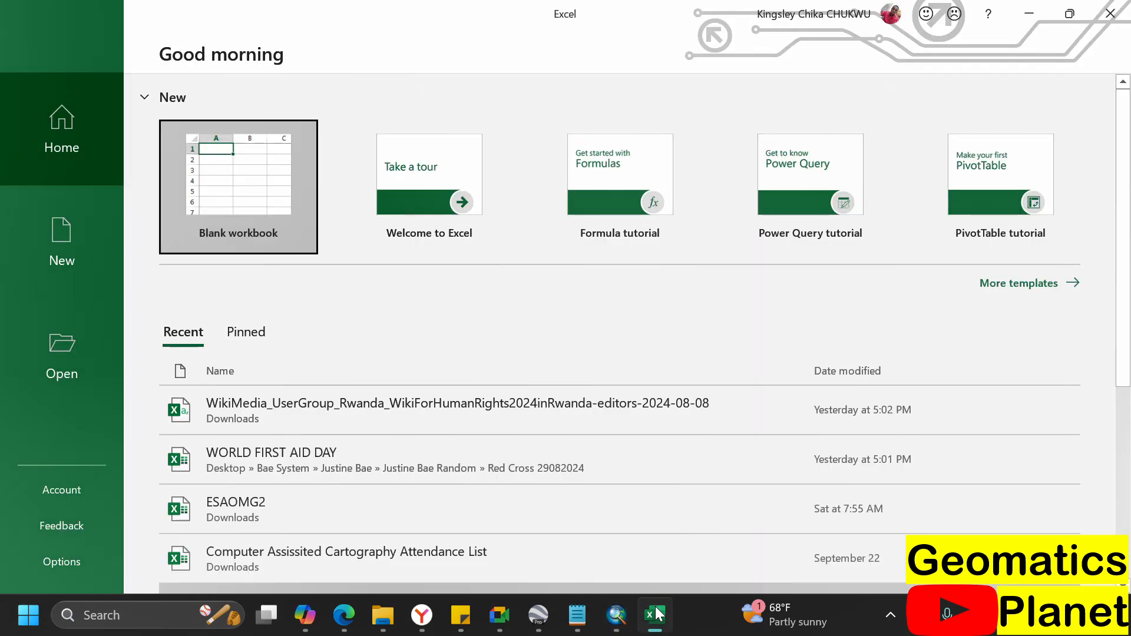
pyautogui.click(241, 190)
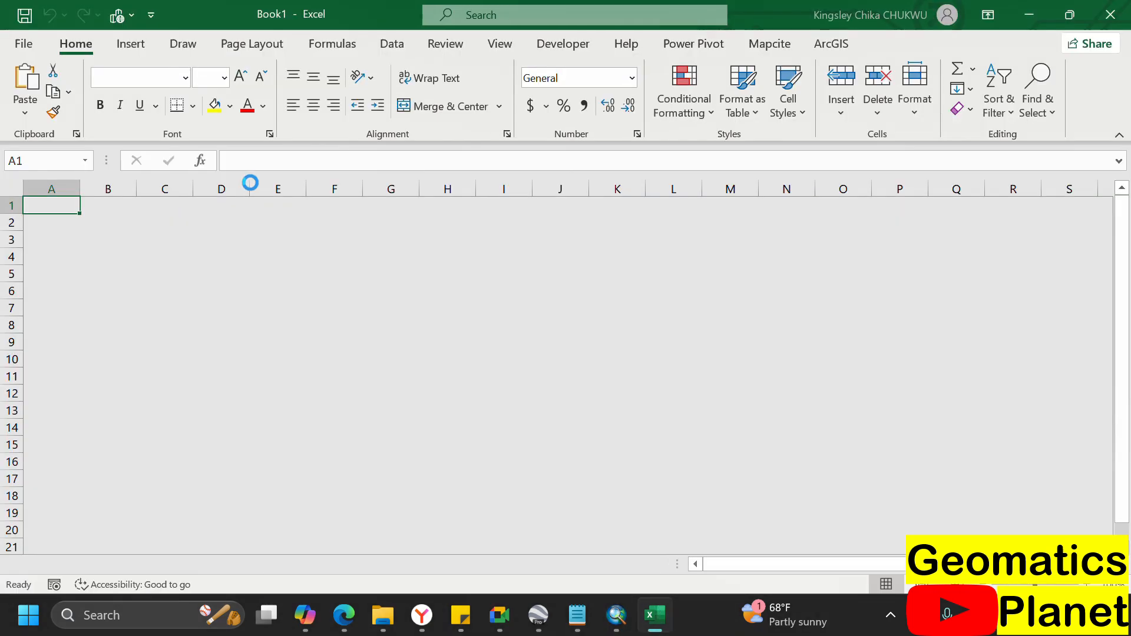
pyautogui.click(245, 187)
pyautogui.click(64, 208)
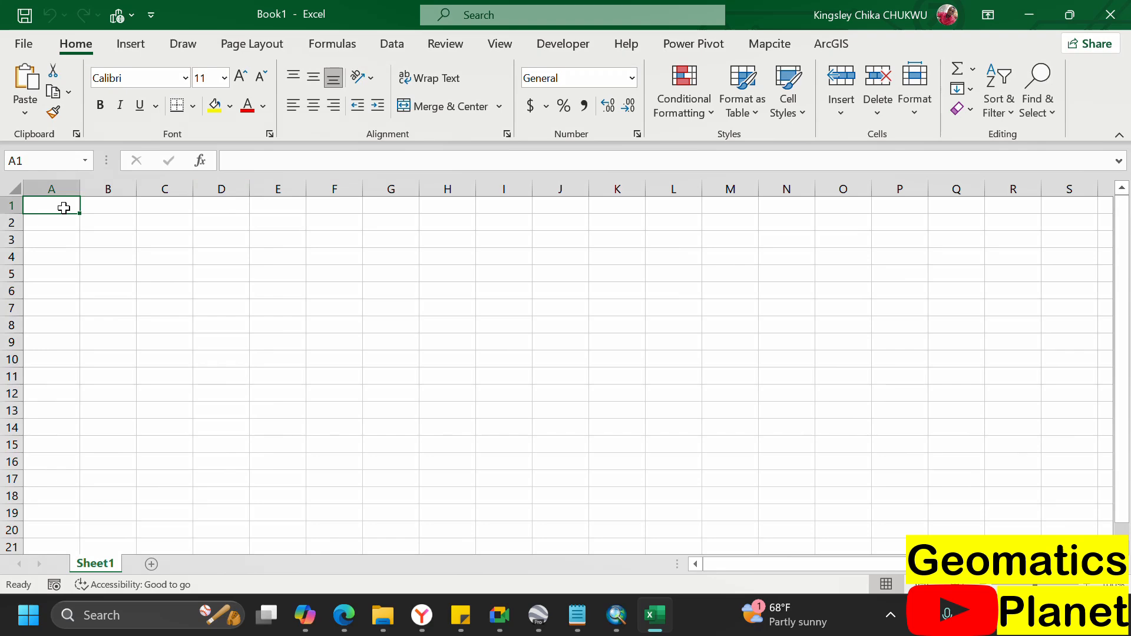
pyautogui.write('3')
pyautogui.click(128, 228)
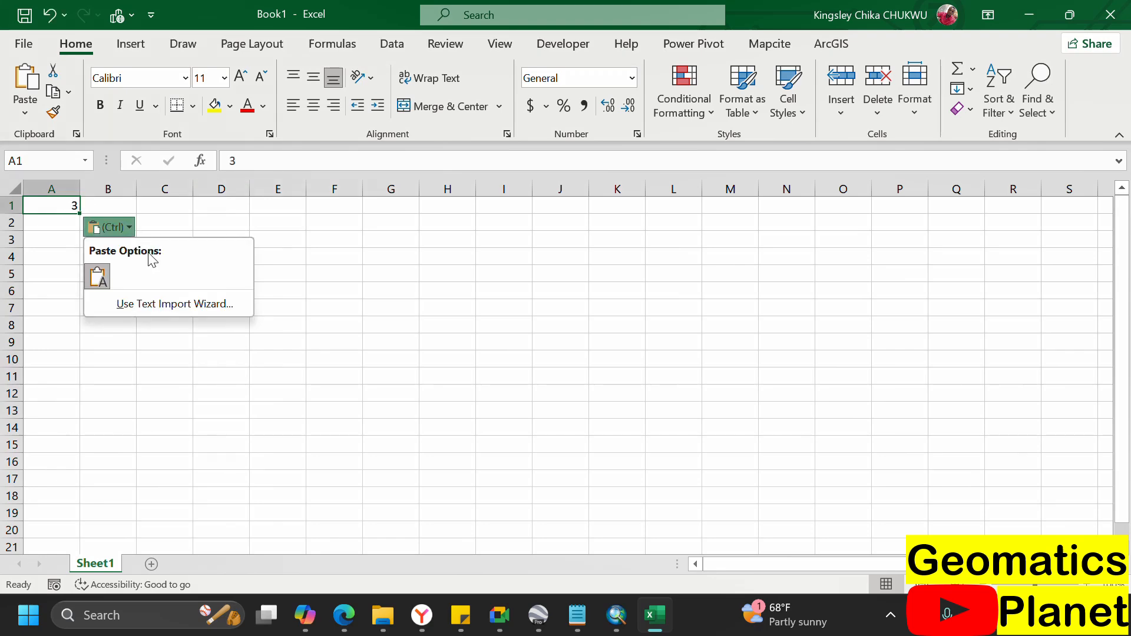
# - Switch back to ArcMap and examine the Ife_North selection options and the UN_Year2014.tif layer options for a way to copy records
pyautogui.moveTo(617, 615)
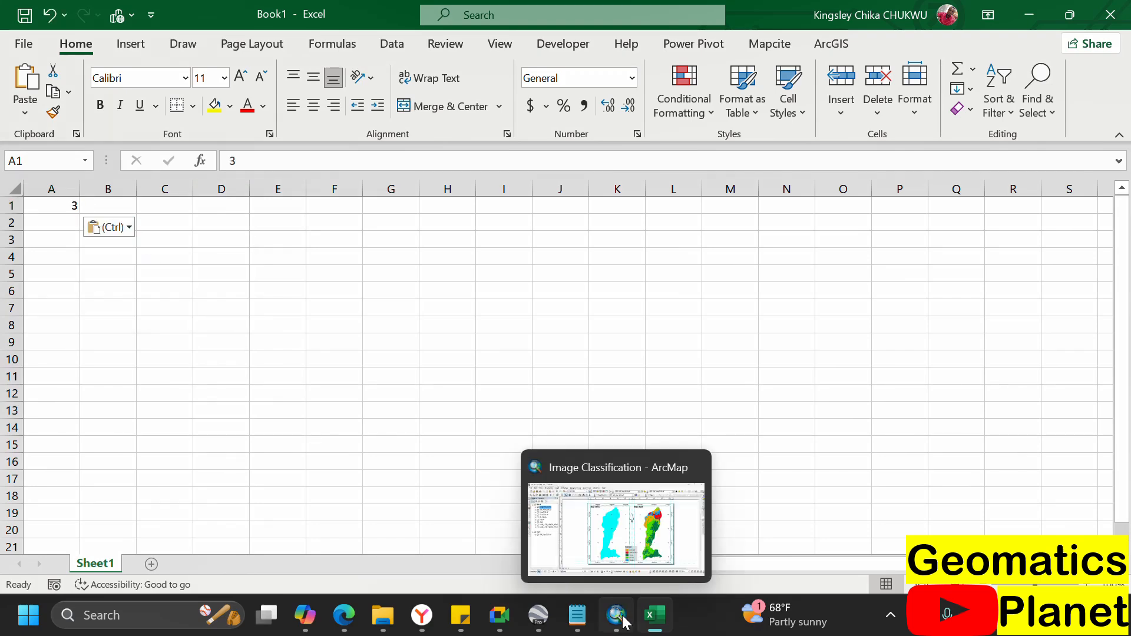
pyautogui.click(629, 556)
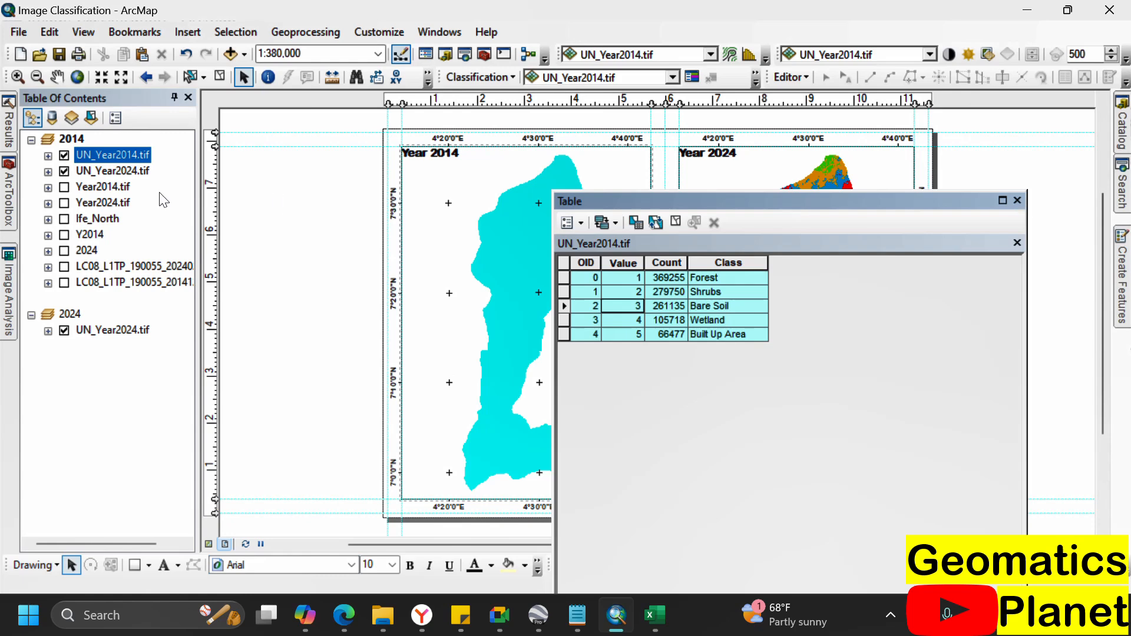
pyautogui.rightClick(93, 155)
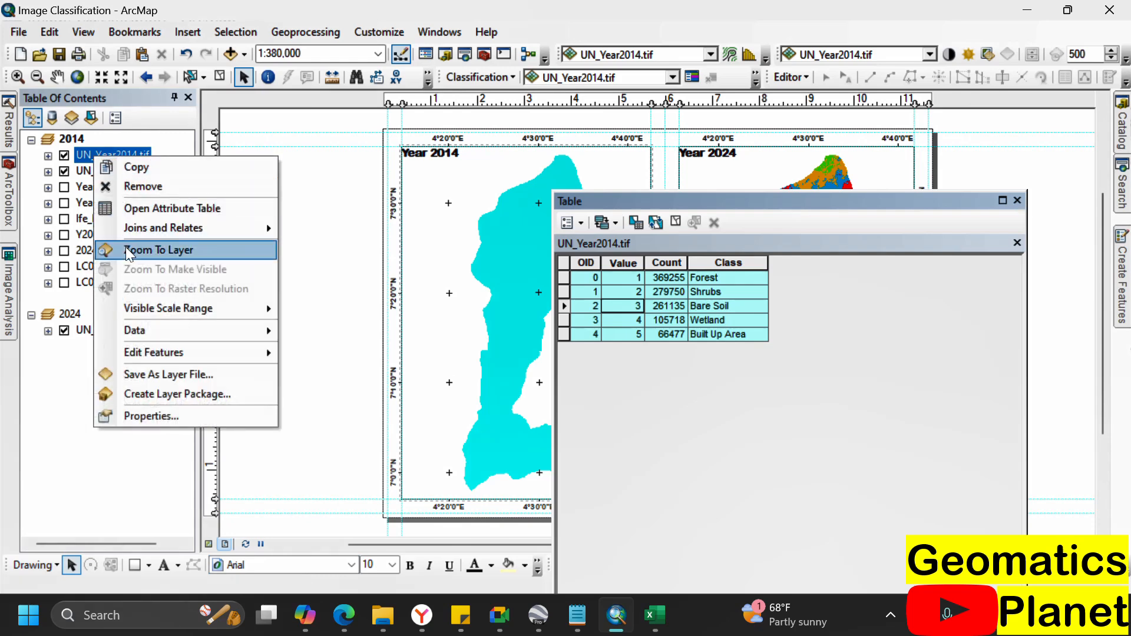
pyautogui.click(48, 236)
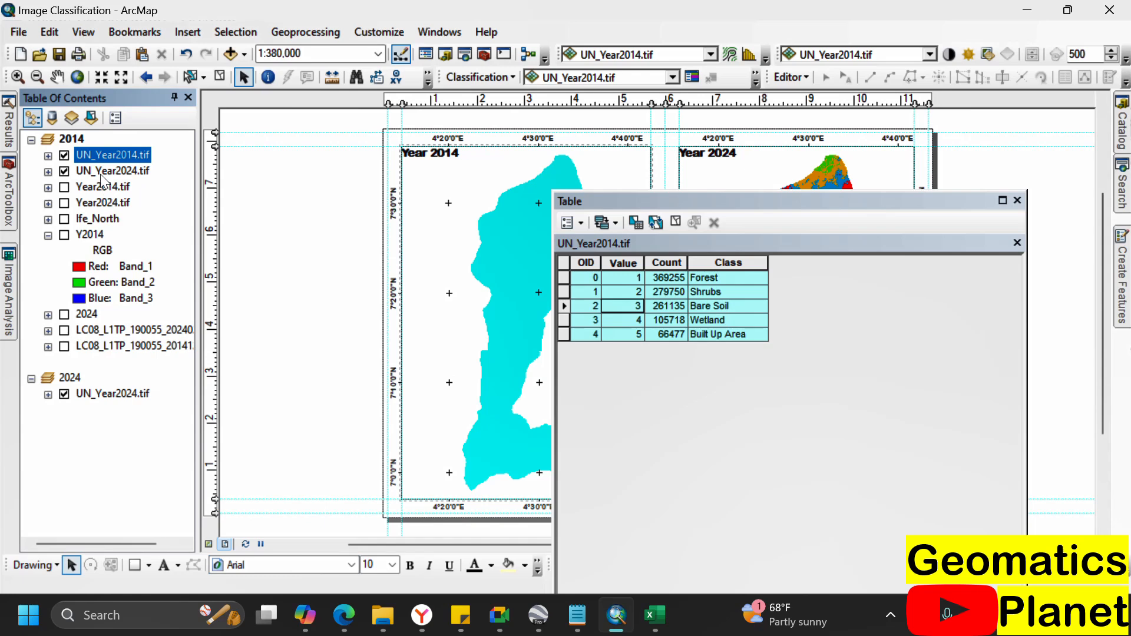
pyautogui.rightClick(94, 218)
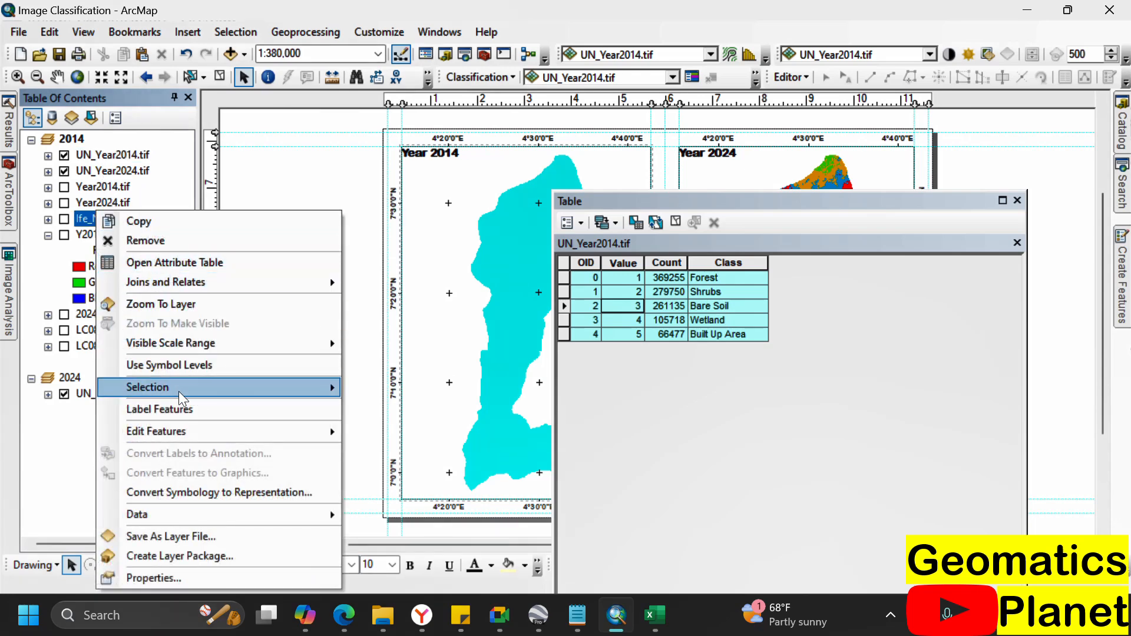
pyautogui.moveTo(197, 396)
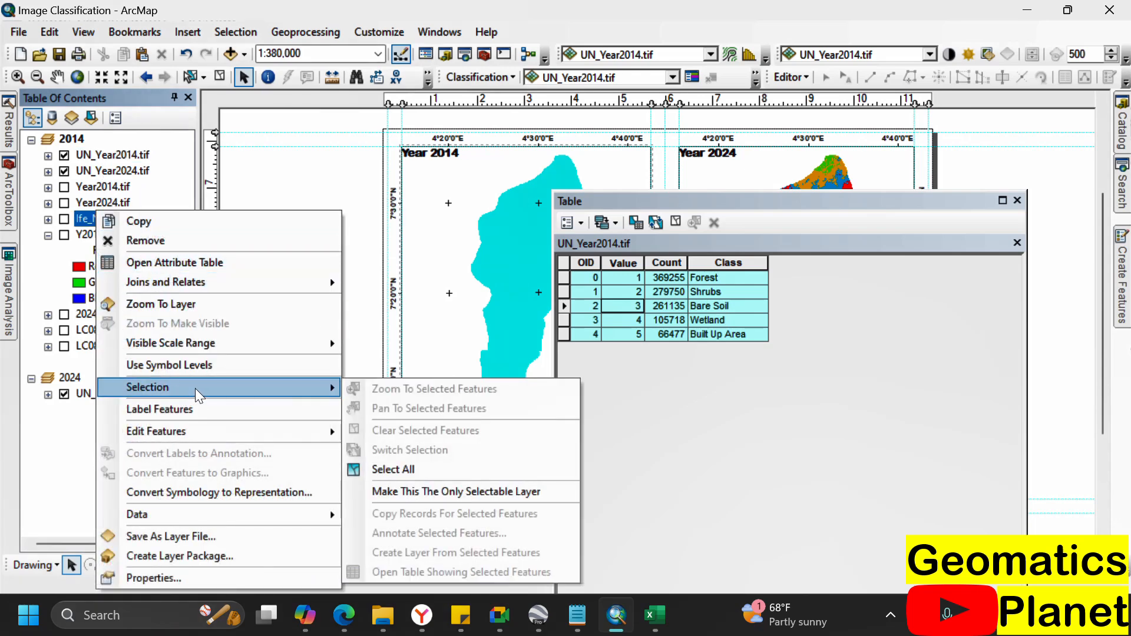
pyautogui.rightClick(105, 157)
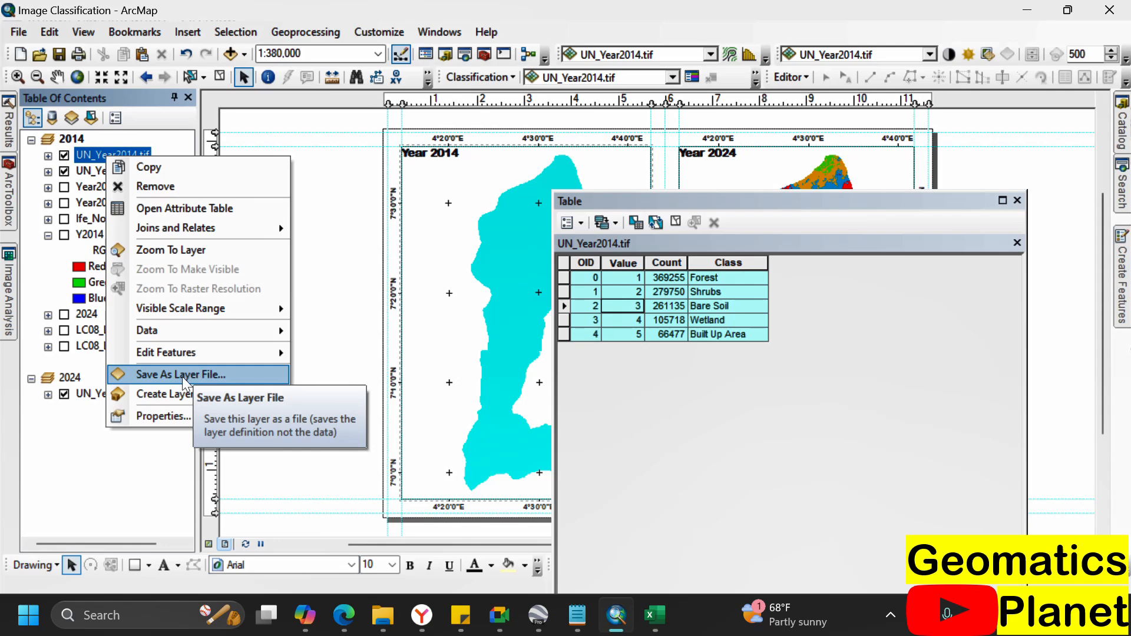
pyautogui.click(141, 450)
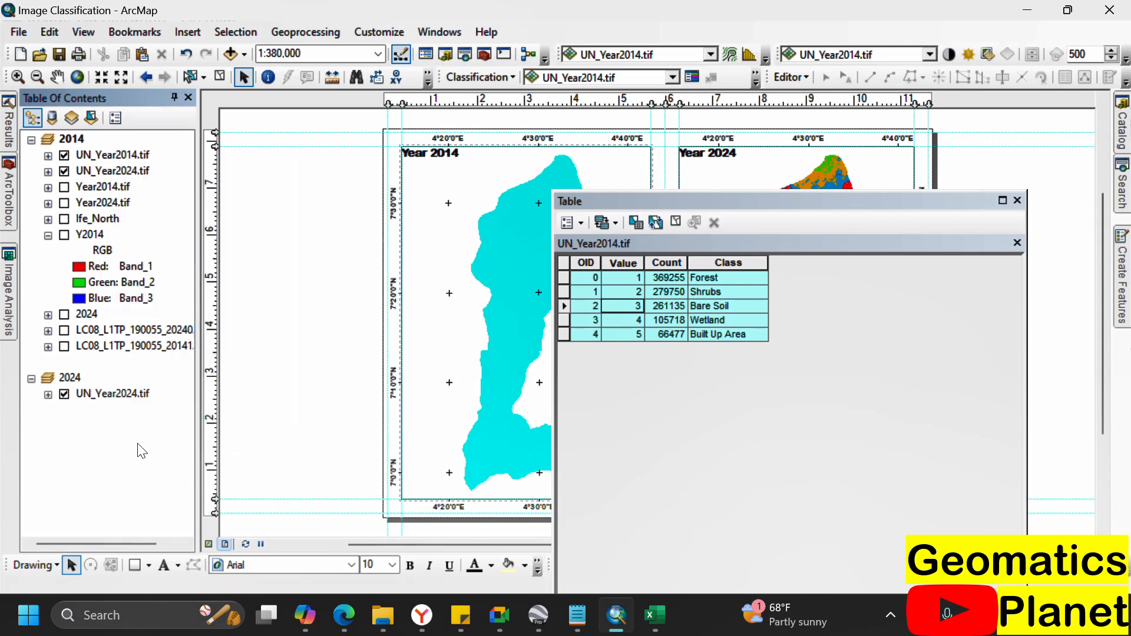
# - Try again to transfer all rows of the UN_Year2014.tif table into cell A1 of the Excel workbook
pyautogui.click(563, 278)
pyautogui.keyDown('shift'); pyautogui.click(567, 329); pyautogui.keyUp('shift')
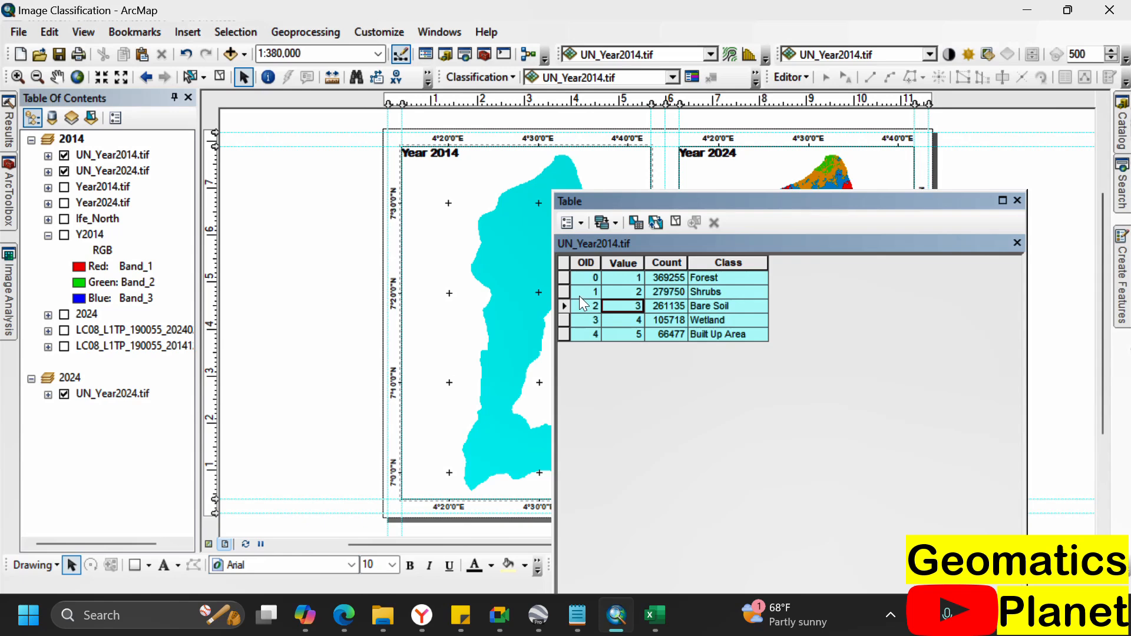
pyautogui.click(653, 613)
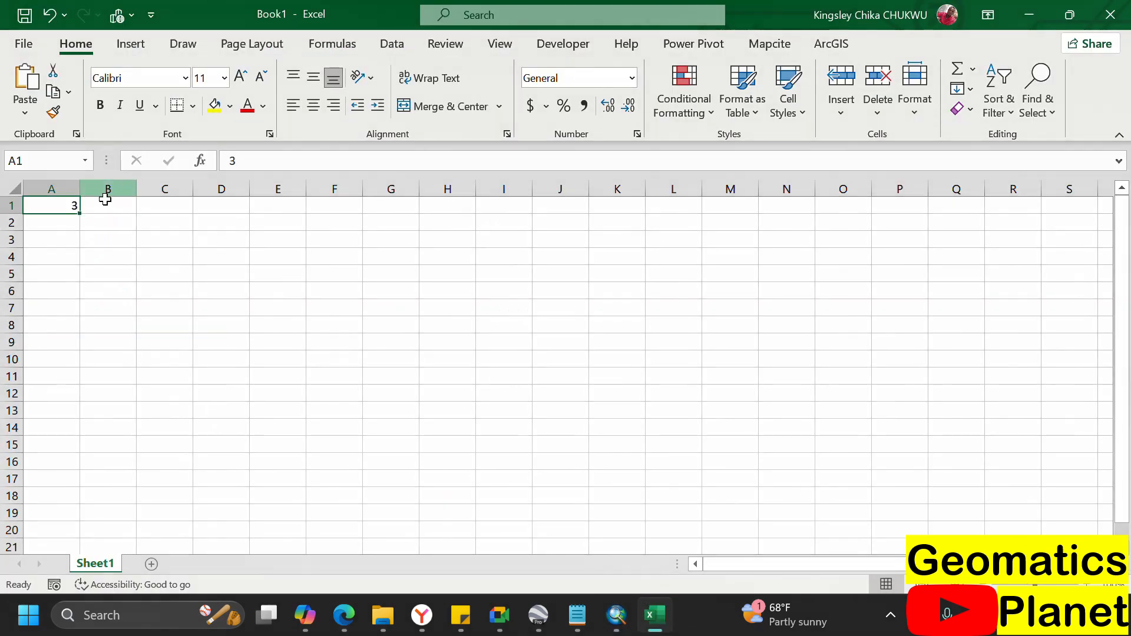
pyautogui.write('3')
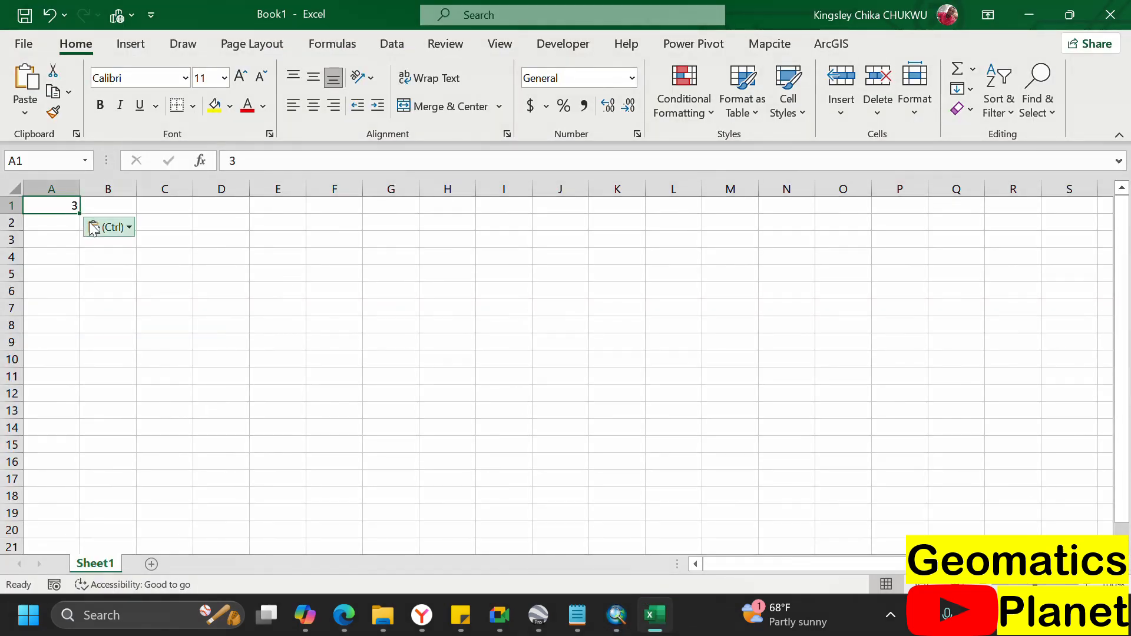
pyautogui.click(109, 228)
pyautogui.click(106, 277)
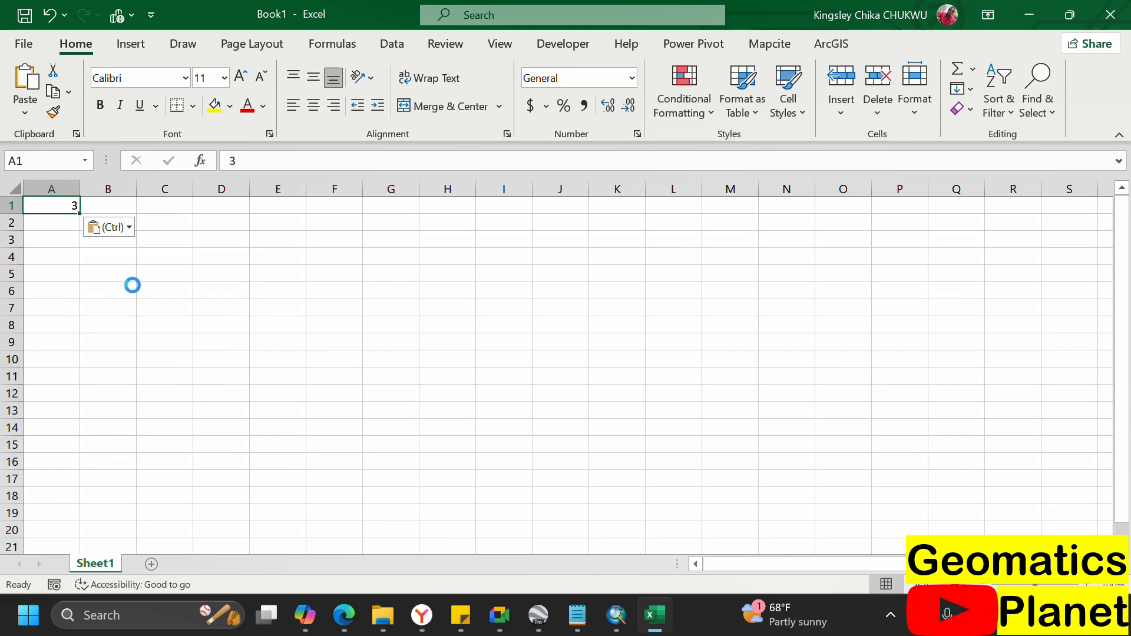
pyautogui.click(160, 295)
pyautogui.press('Escape')
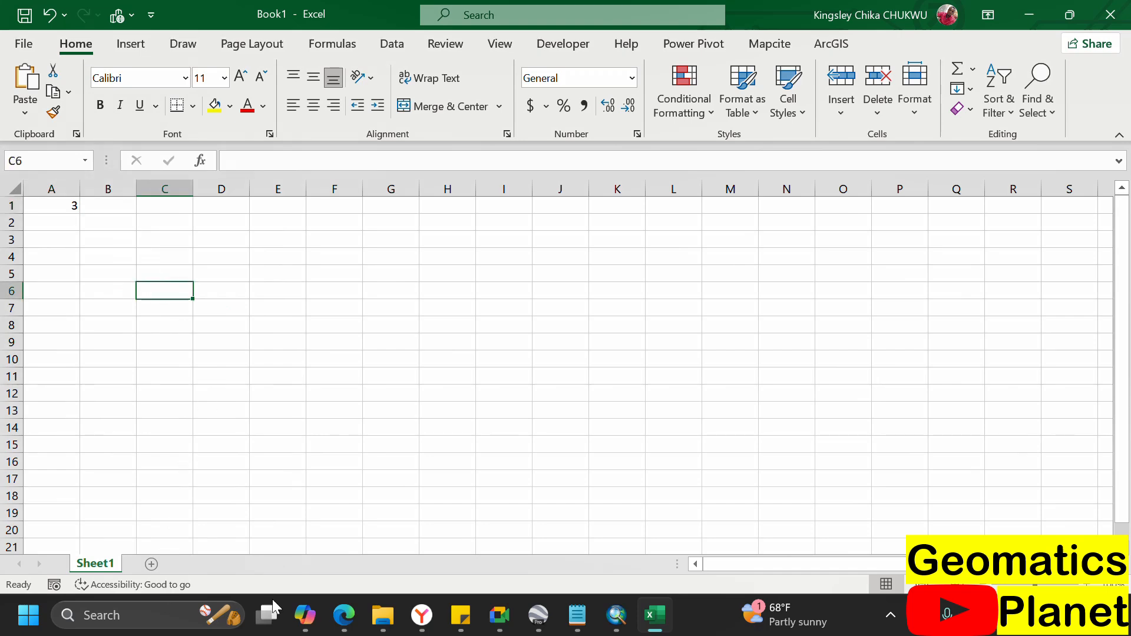
# - Switch to ArcMap and check the Ife_North selection commands and the UN_Year2014.tif layer options for a way to copy records
pyautogui.click(615, 615)
pyautogui.rightClick(90, 219)
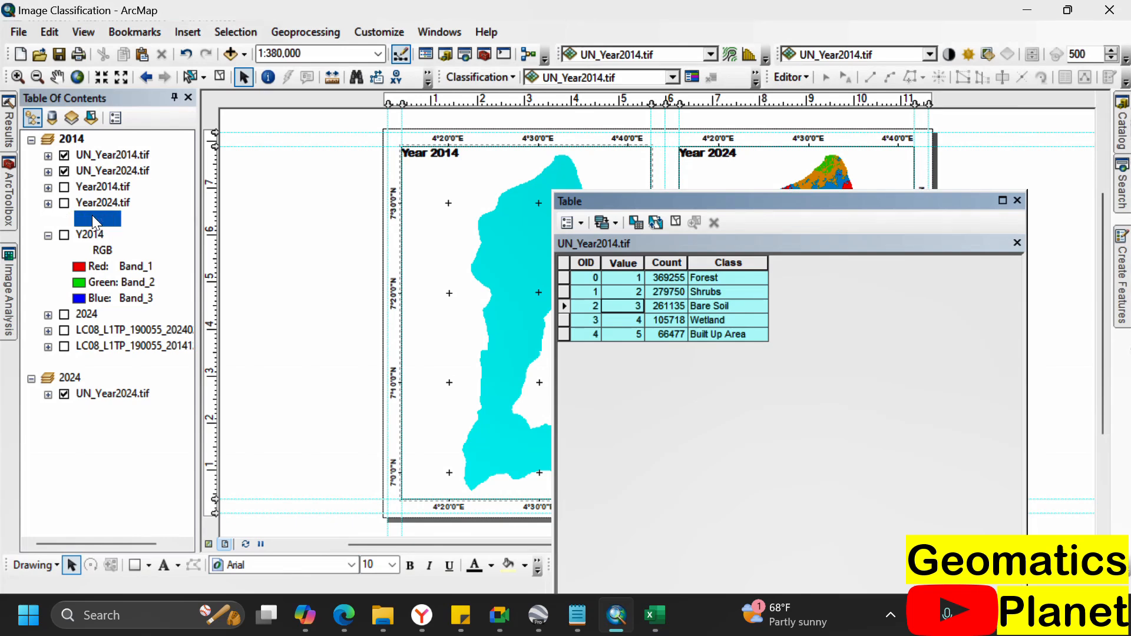
pyautogui.moveTo(194, 385)
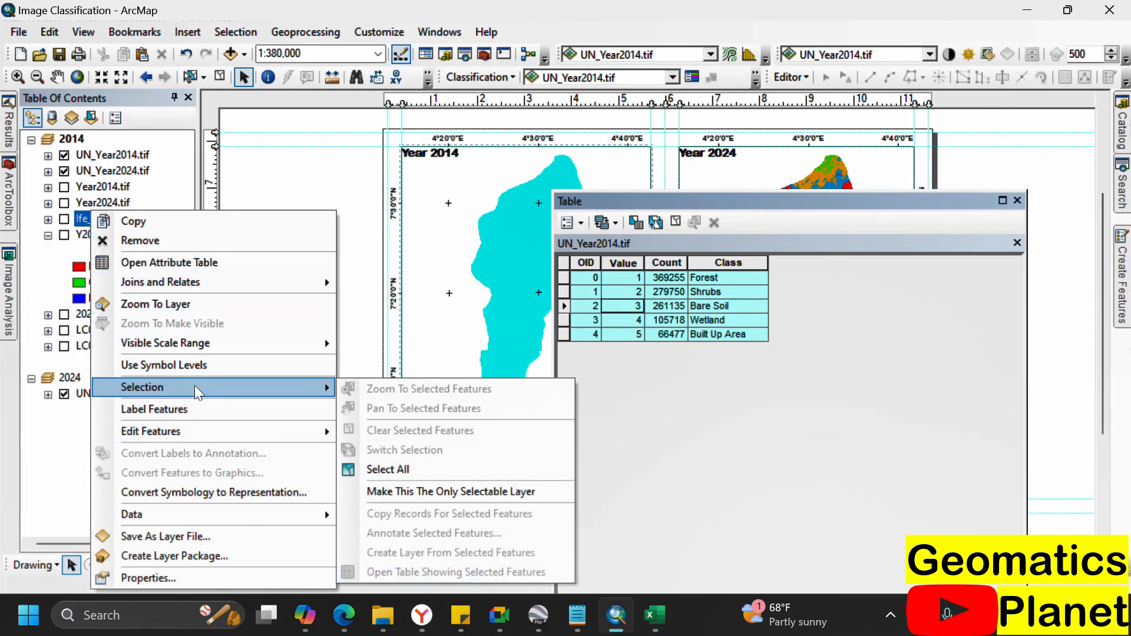
pyautogui.click(97, 157)
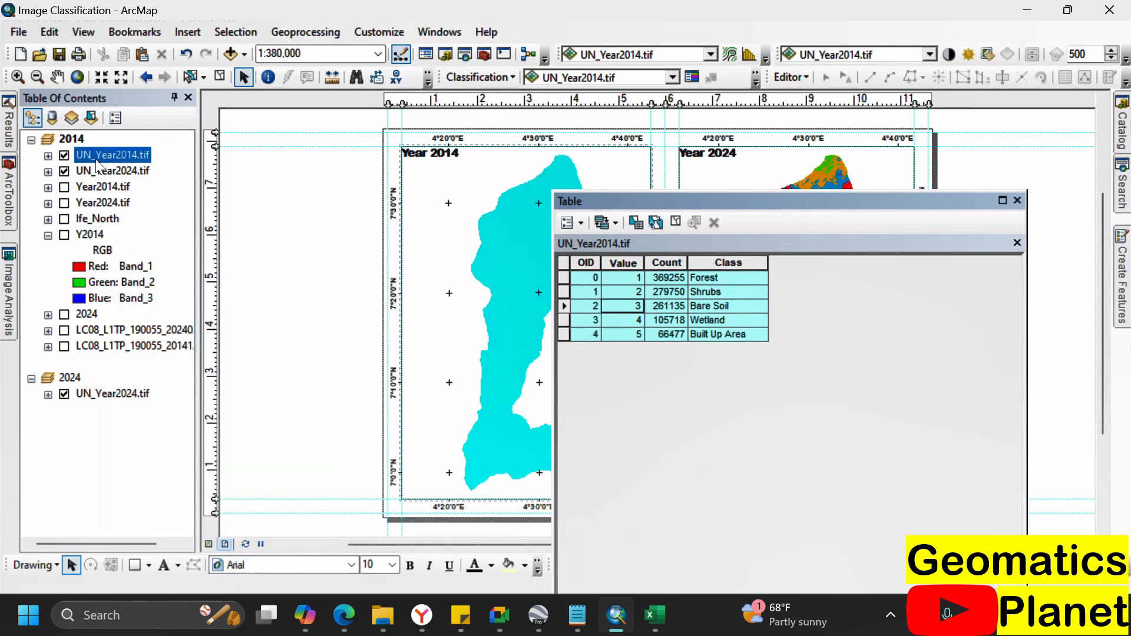
pyautogui.rightClick(96, 161)
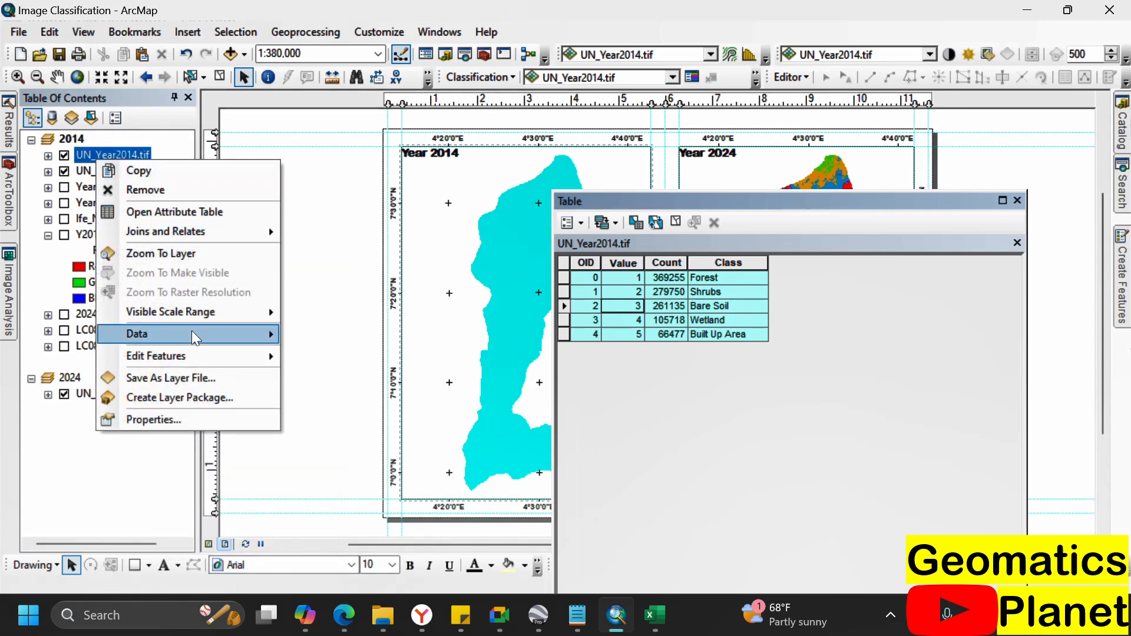
pyautogui.moveTo(192, 331)
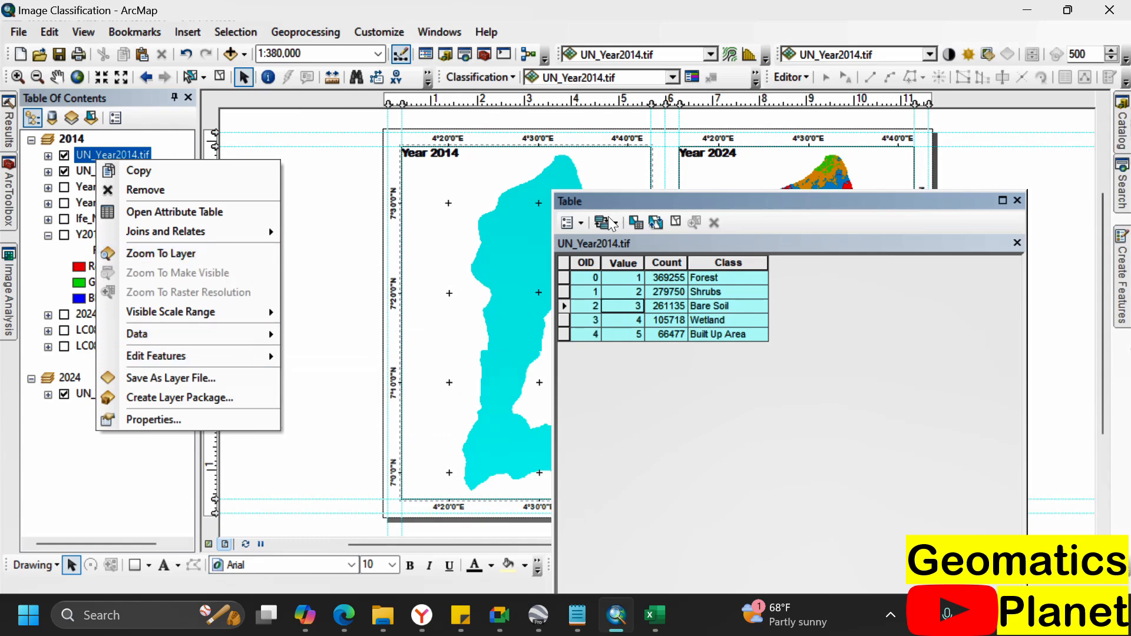
# - Export the selected records of the UN_Year2014.tif table to Export_Output.dbf and add the new table to the map
pyautogui.click(578, 227)
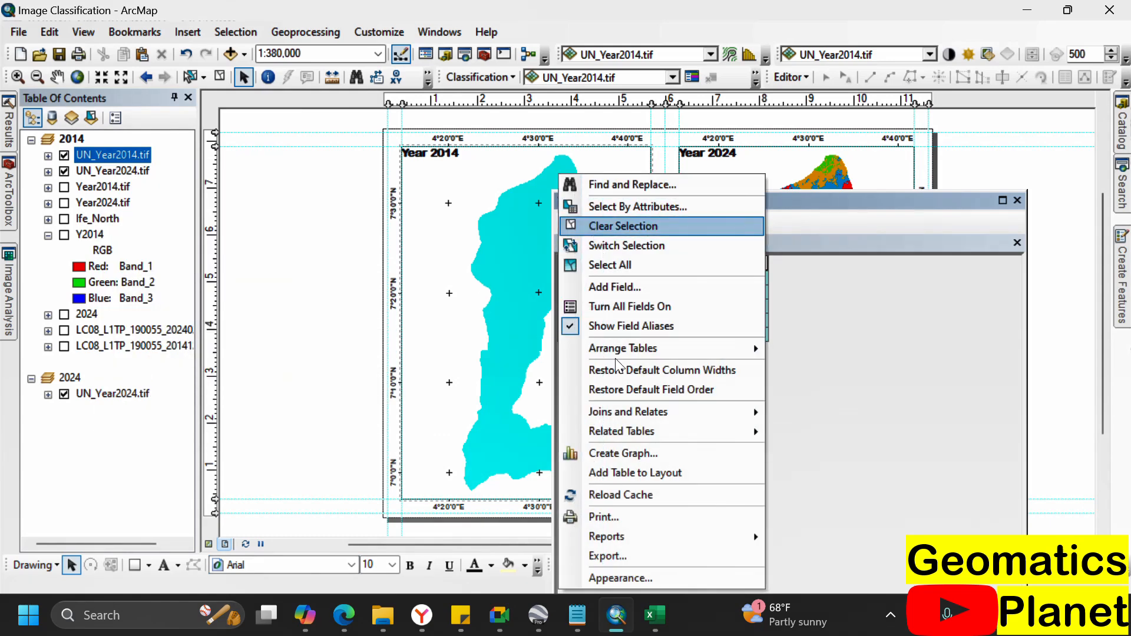
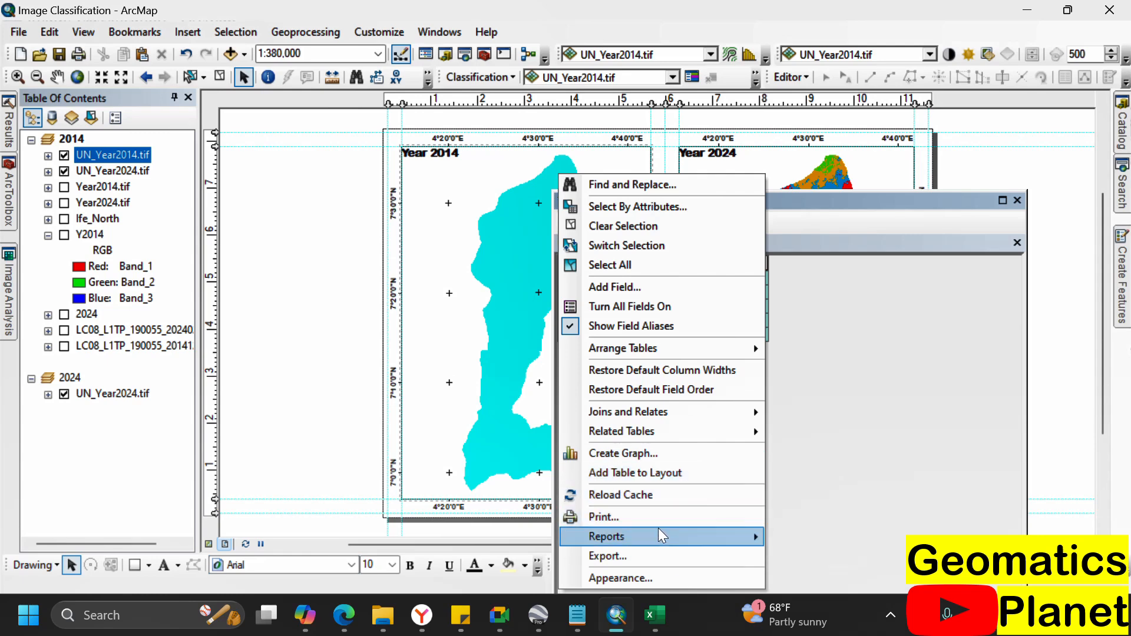
pyautogui.click(639, 556)
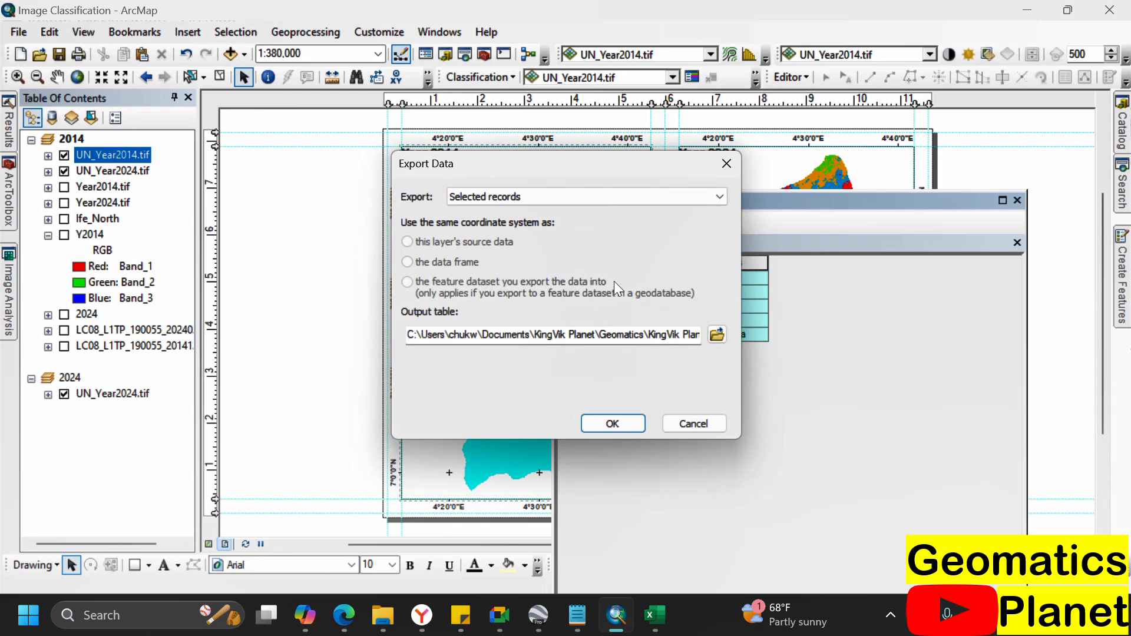
pyautogui.click(653, 334)
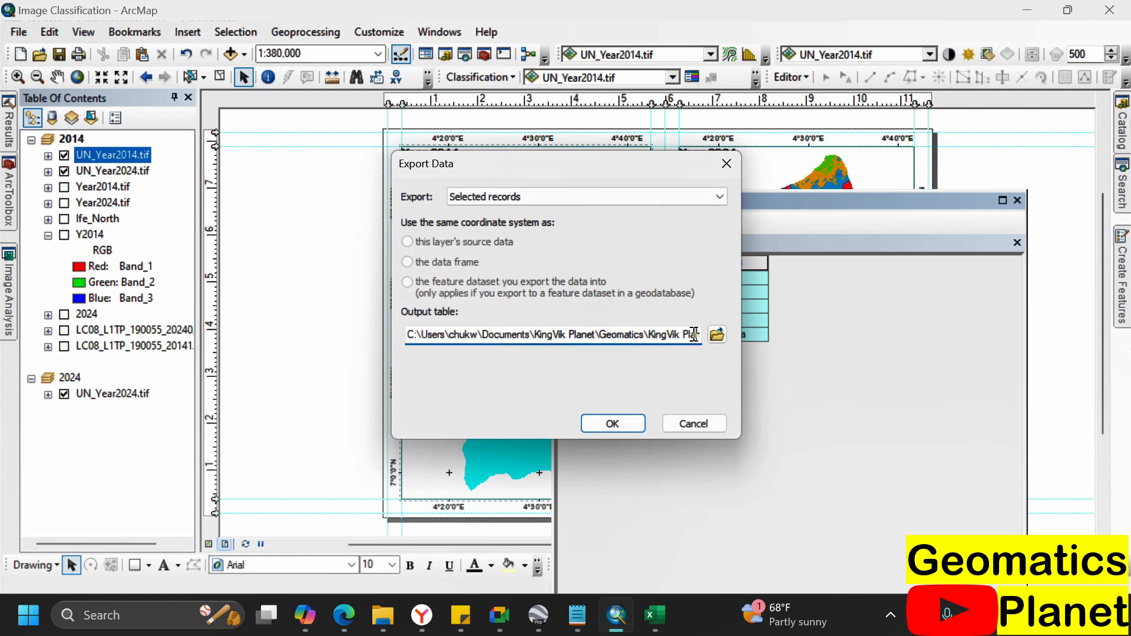
pyautogui.press('End')
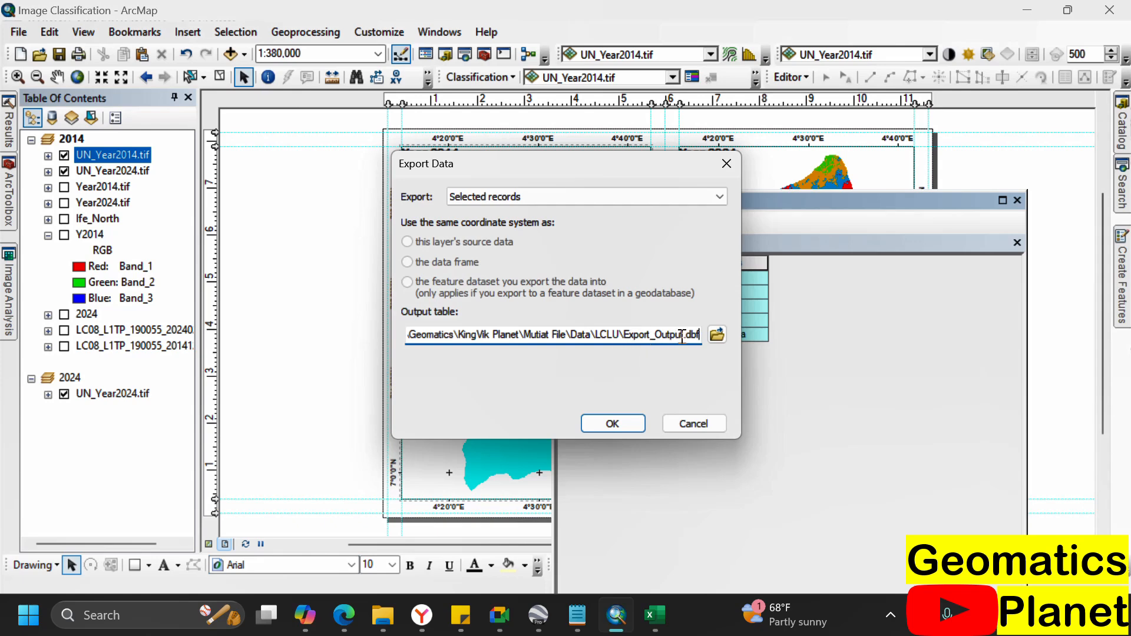
pyautogui.moveTo(682, 335); pyautogui.dragTo(650, 339)
pyautogui.click(636, 423)
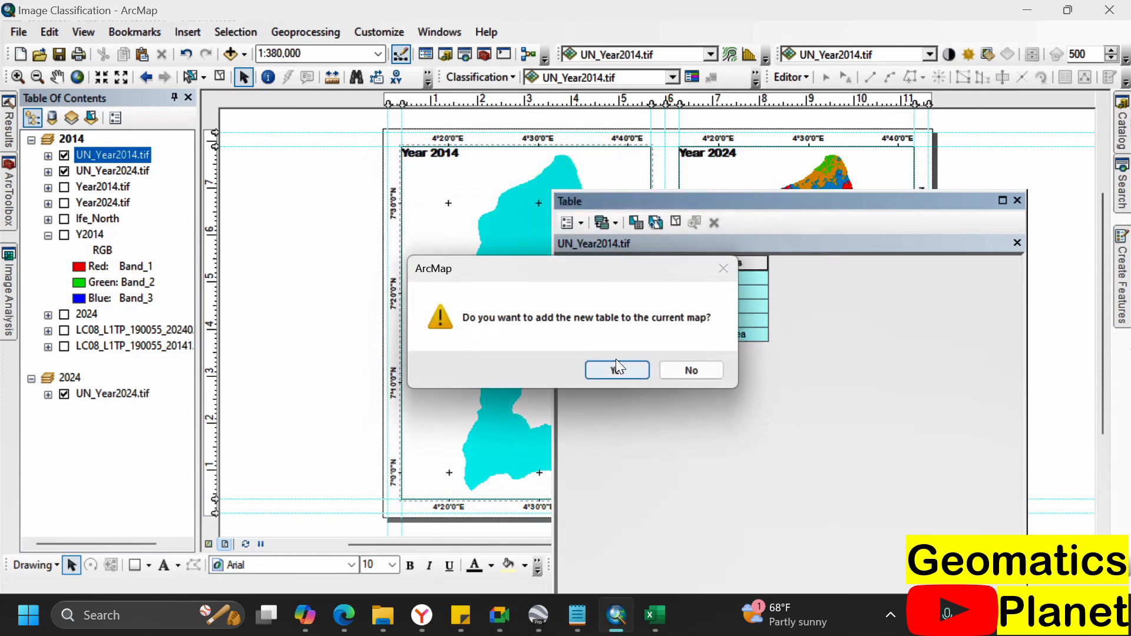
pyautogui.click(617, 372)
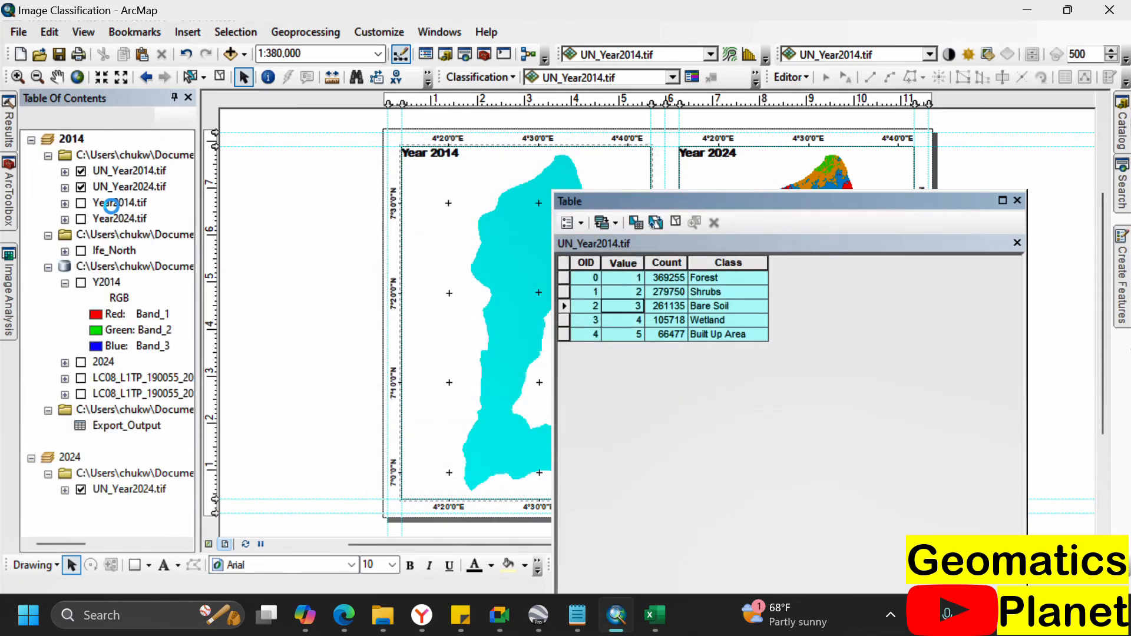
# - Open the exported Export_Output table and select its Forest row, followed by its Built Up Area row
pyautogui.click(113, 425)
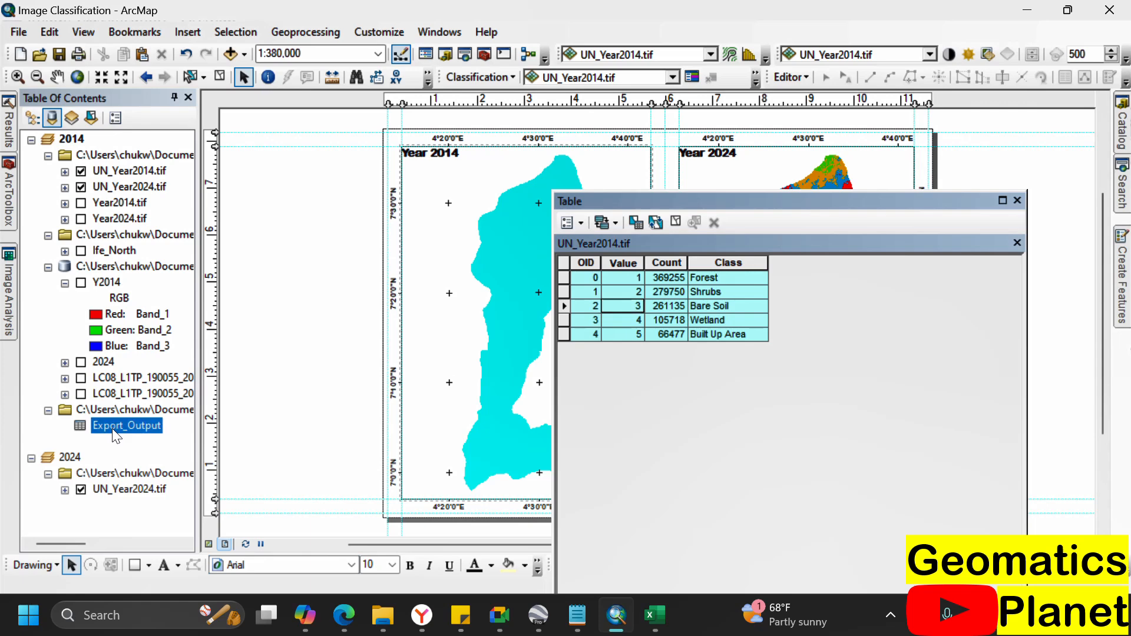
pyautogui.rightClick(113, 426)
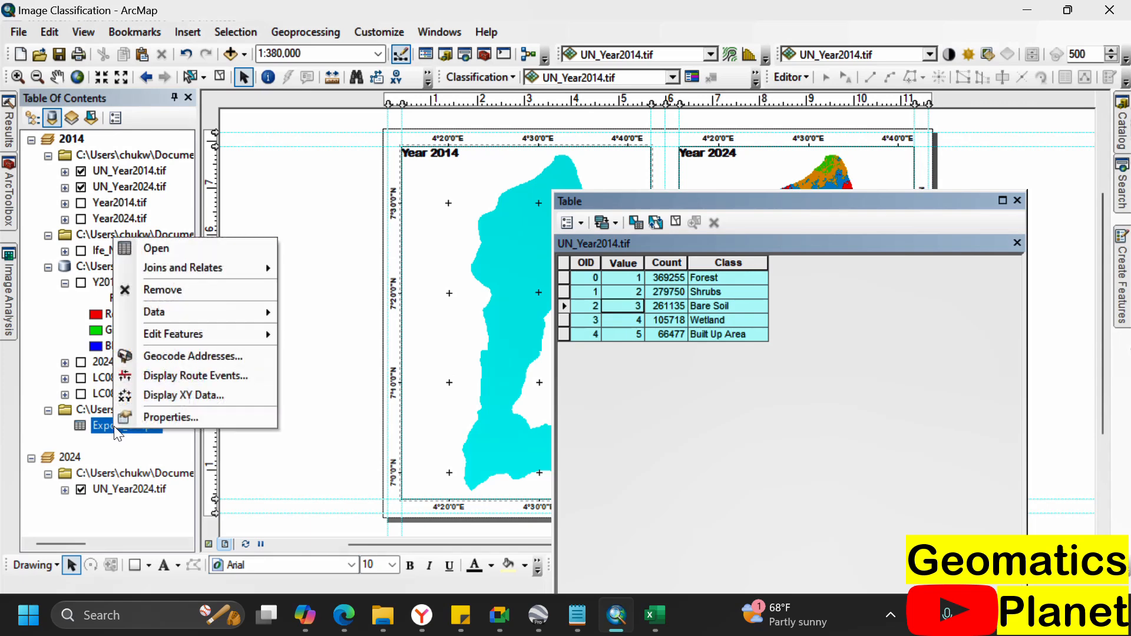
pyautogui.click(167, 247)
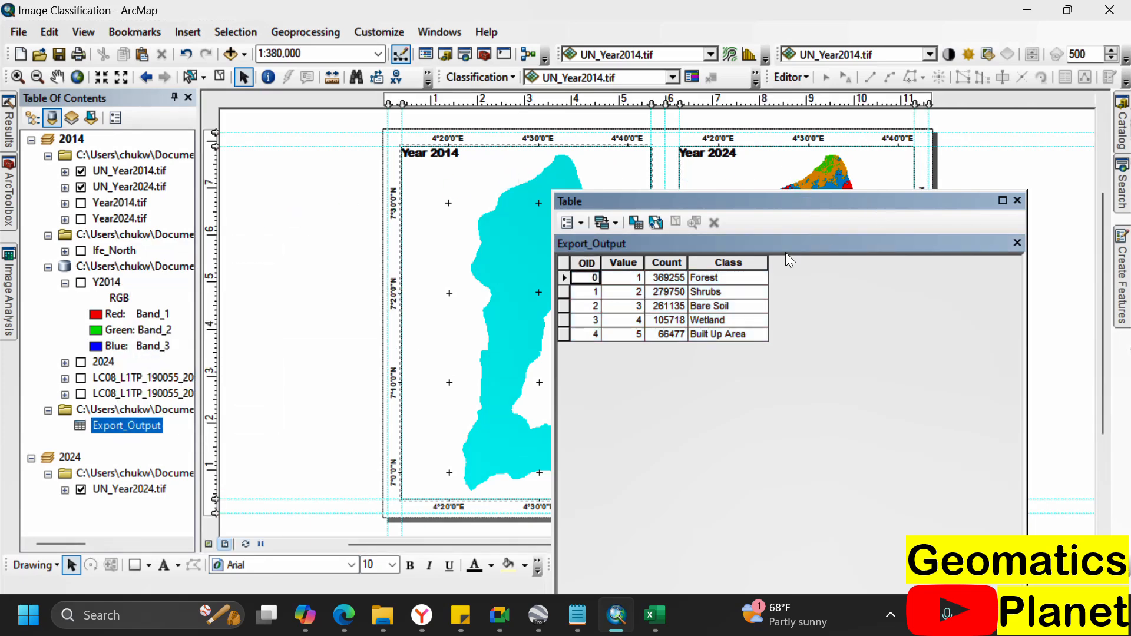
pyautogui.click(567, 267)
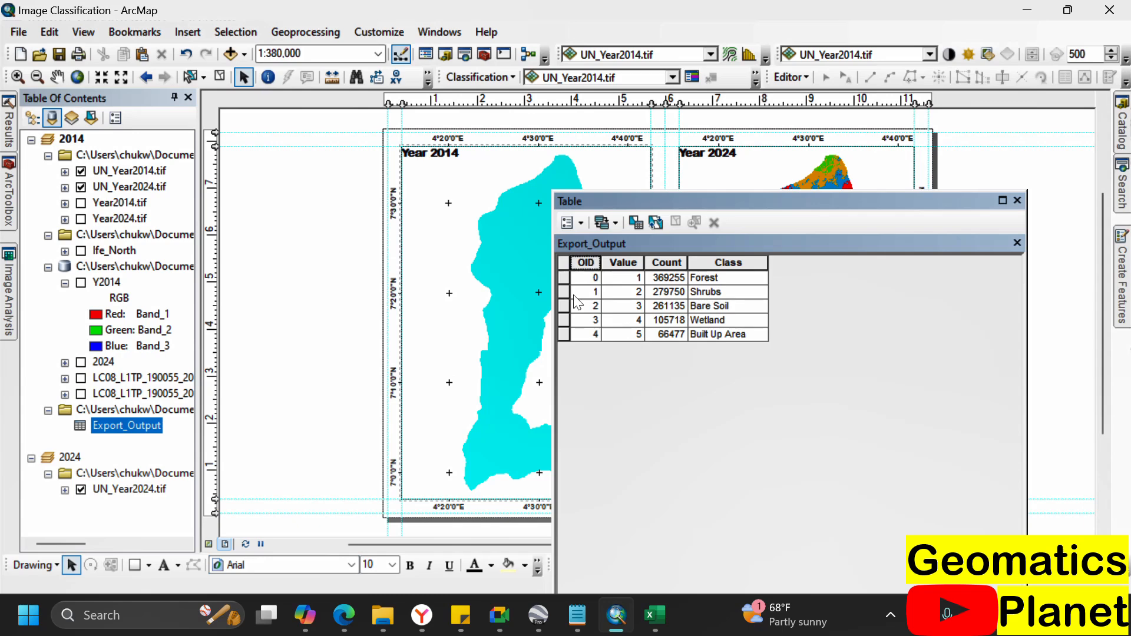
pyautogui.click(566, 280)
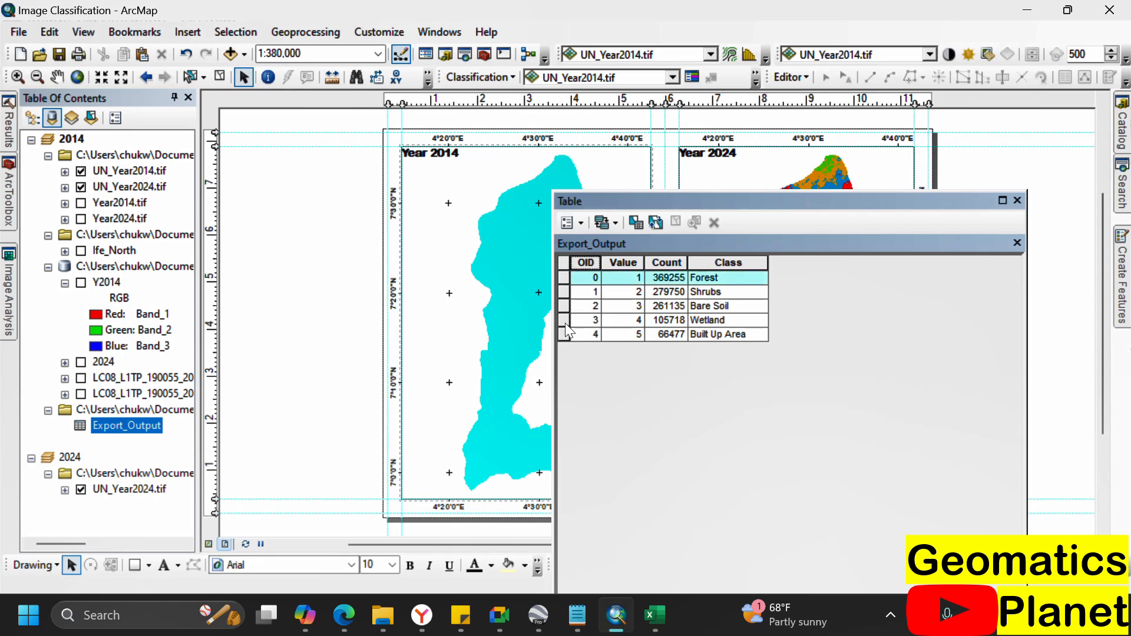
pyautogui.click(563, 334)
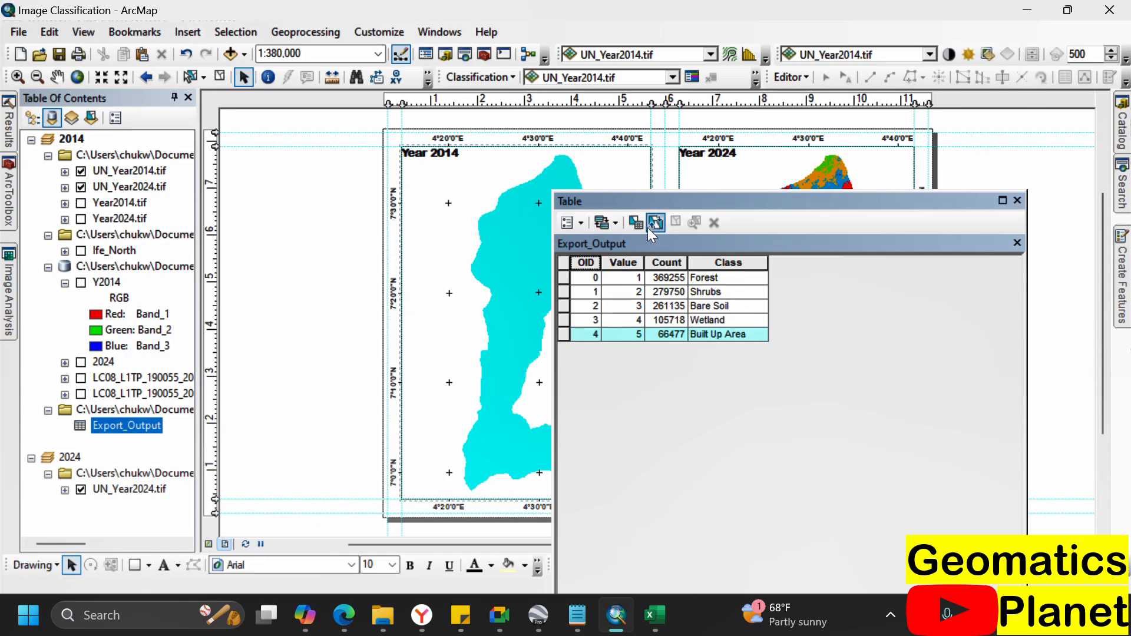
# - Remove Export_Output from the map, close its table window and list the layers by drawing order again
pyautogui.rightClick(124, 425)
pyautogui.moveTo(180, 307)
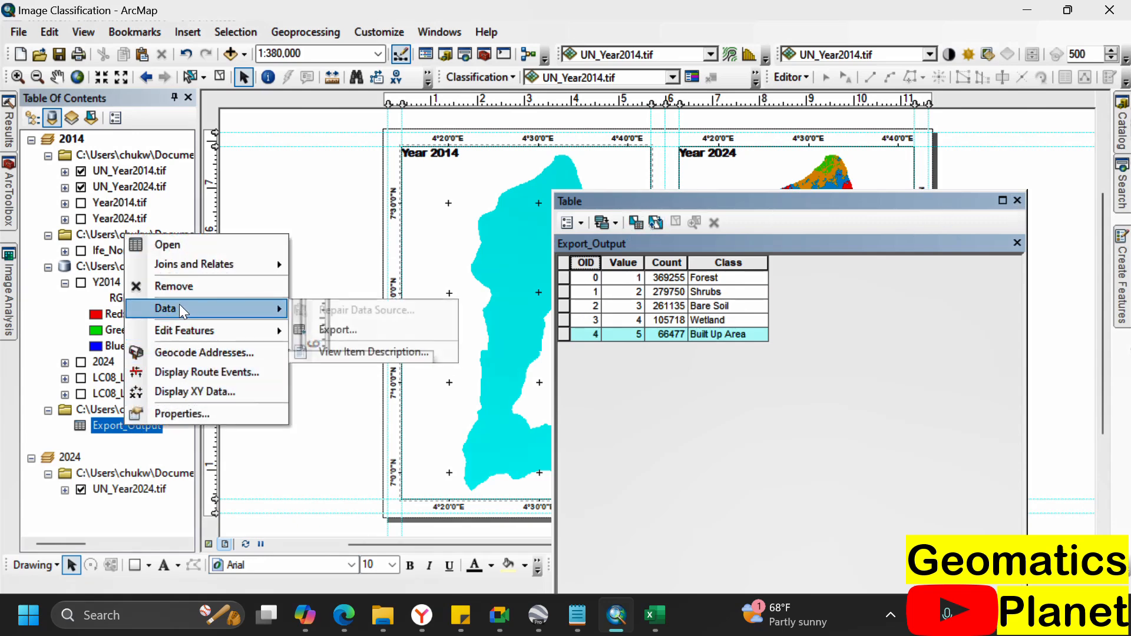
pyautogui.click(165, 287)
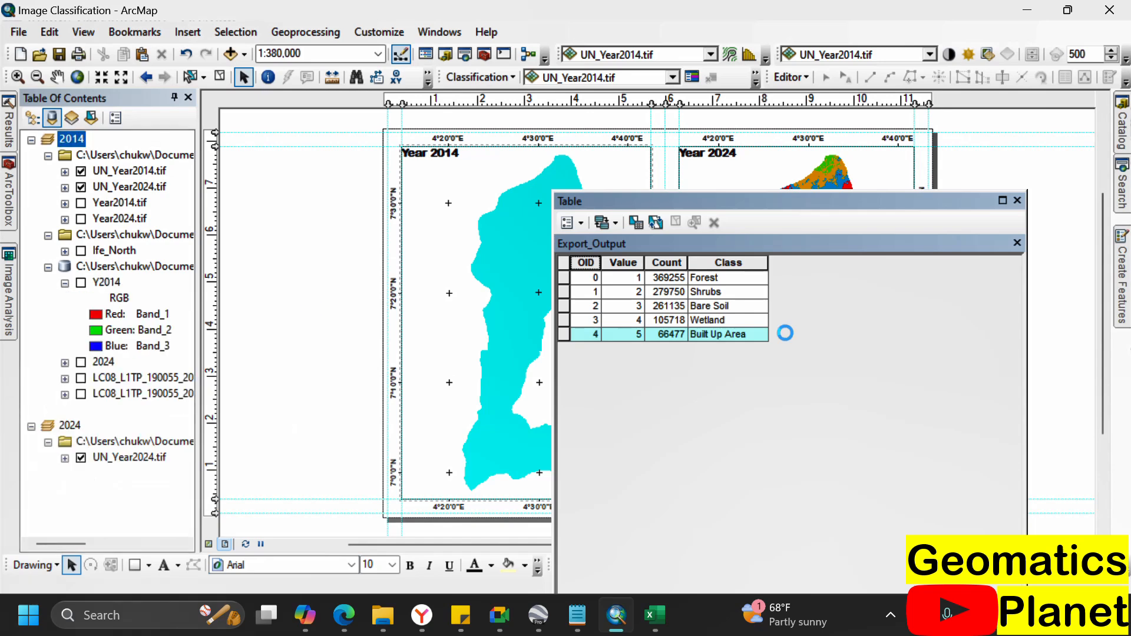
pyautogui.click(1018, 200)
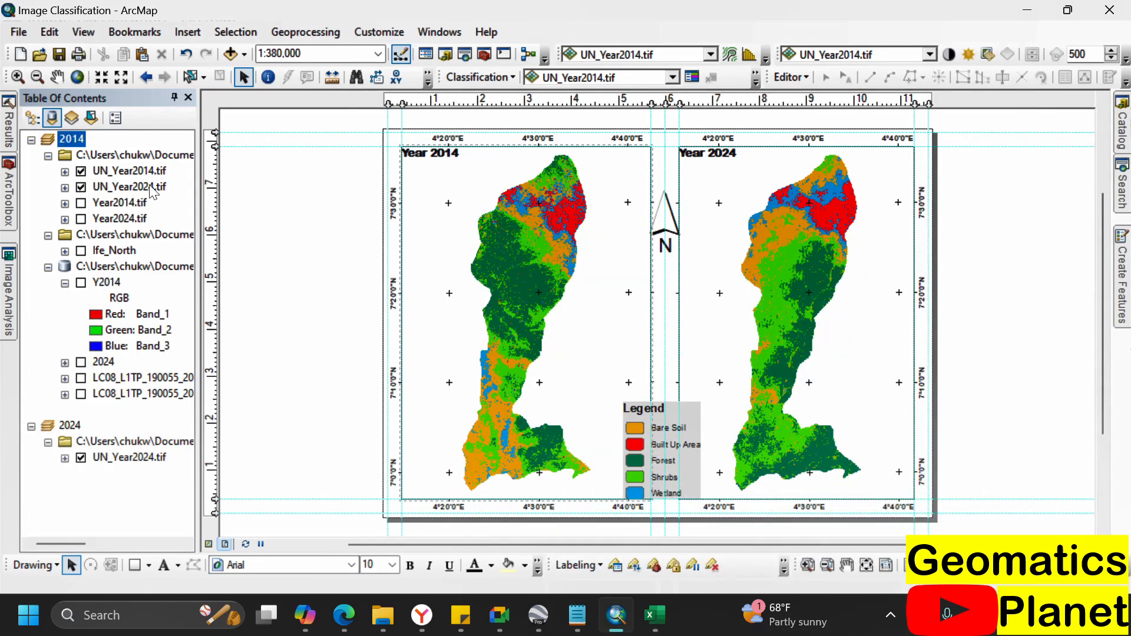
pyautogui.click(32, 118)
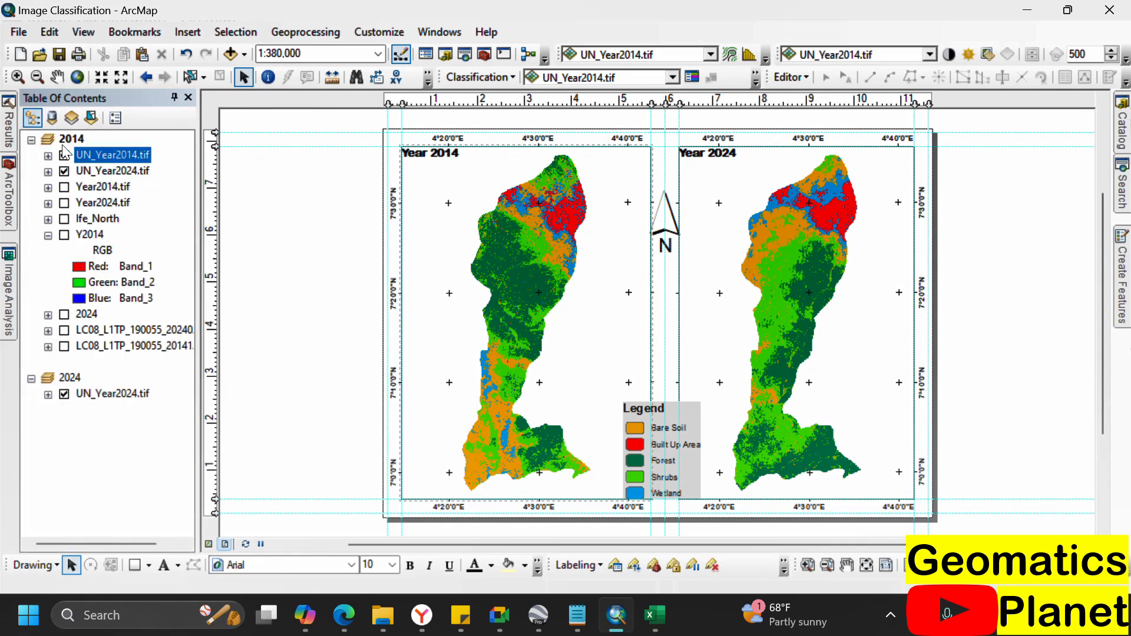
# - Open the UN_Year2014.tif attribute table and start creating a report
pyautogui.rightClick(94, 159)
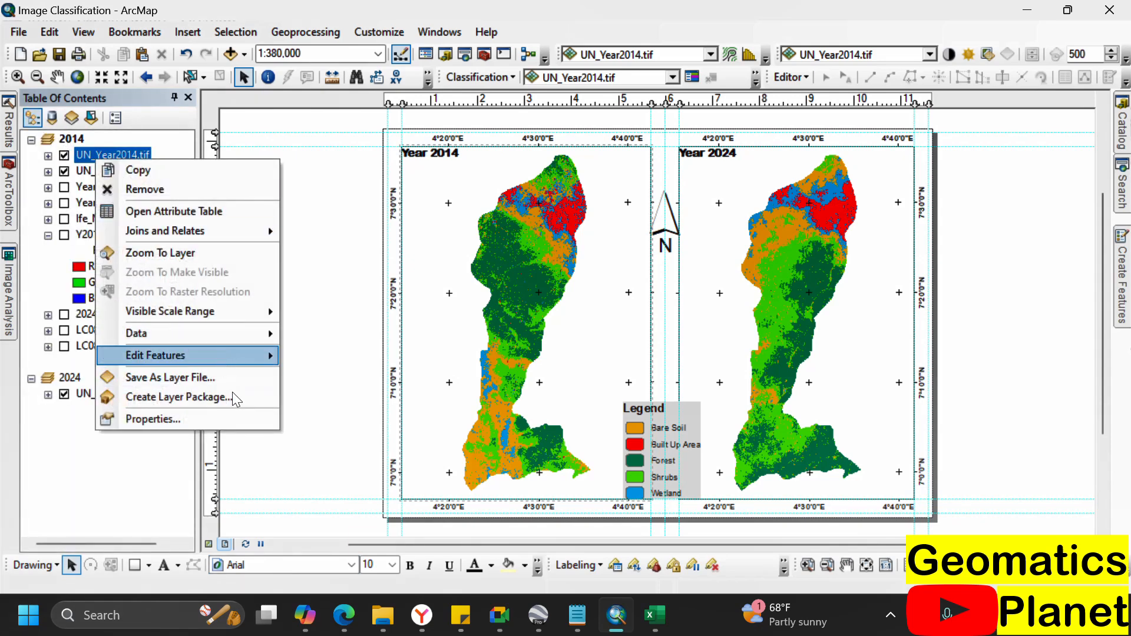
pyautogui.click(202, 212)
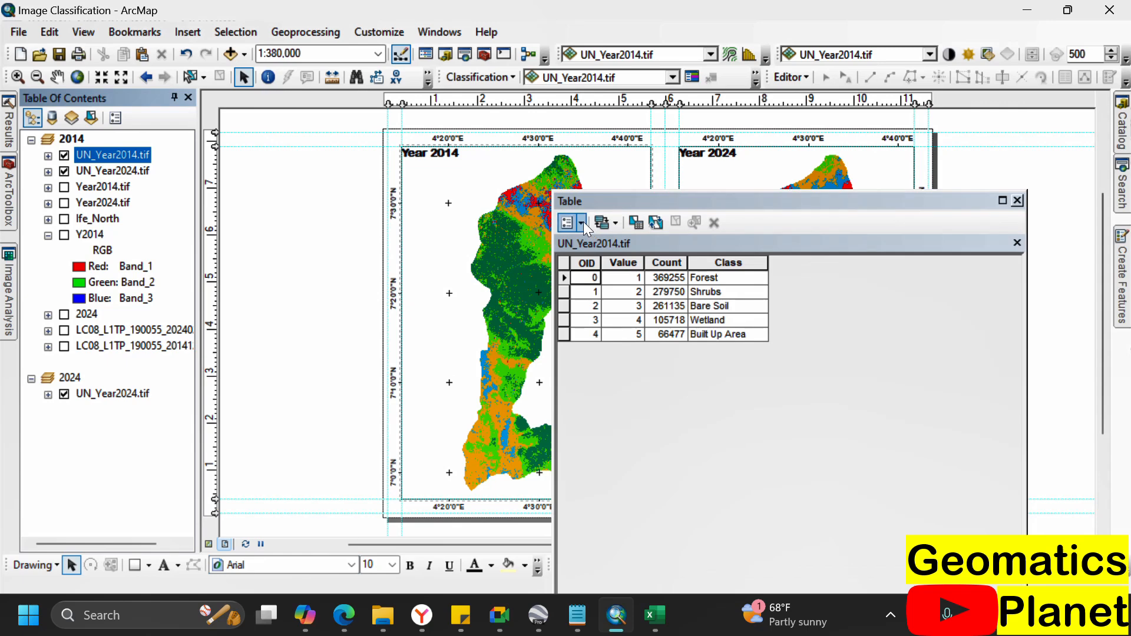
pyautogui.click(582, 223)
pyautogui.moveTo(641, 535)
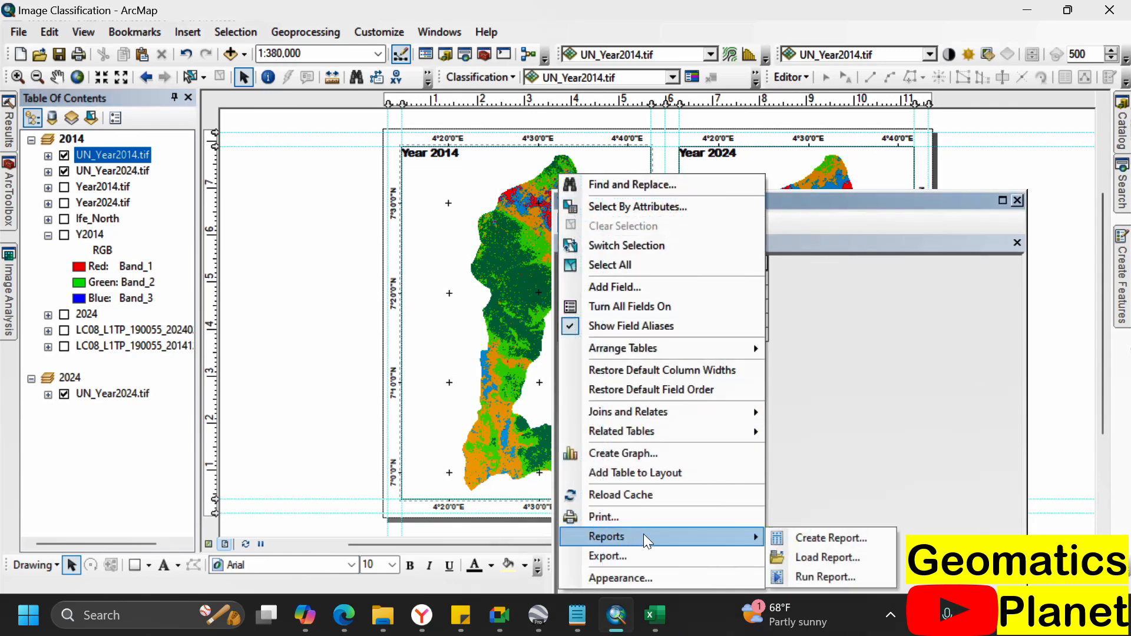
pyautogui.click(776, 536)
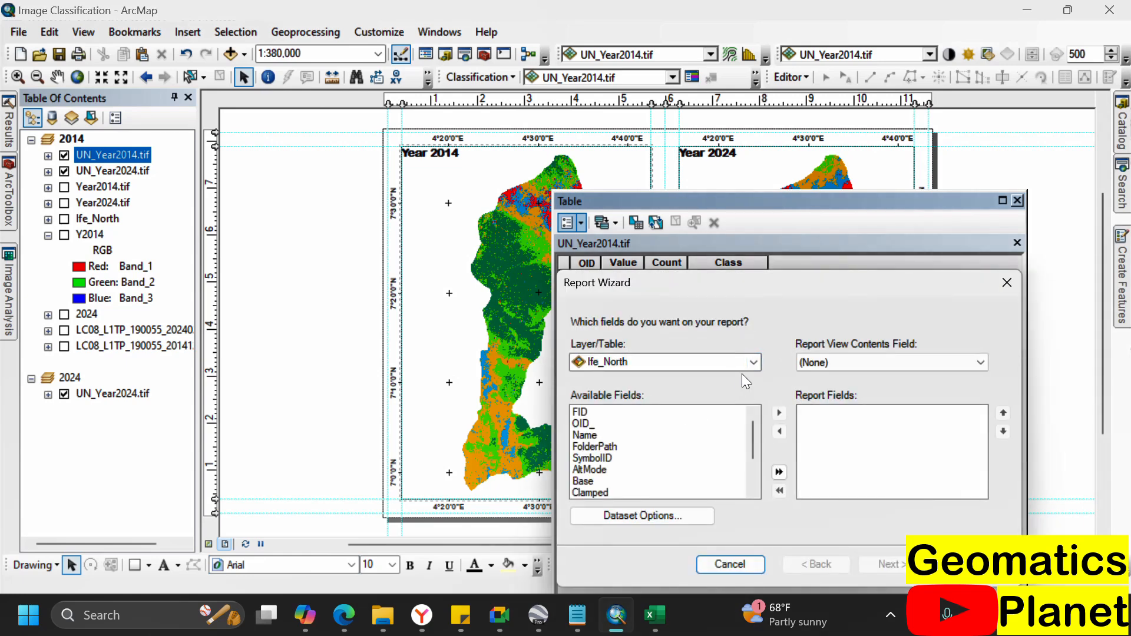
# - Check the Report Wizard's layer choices and available fields, and close the wizard without creating a report
pyautogui.click(753, 363)
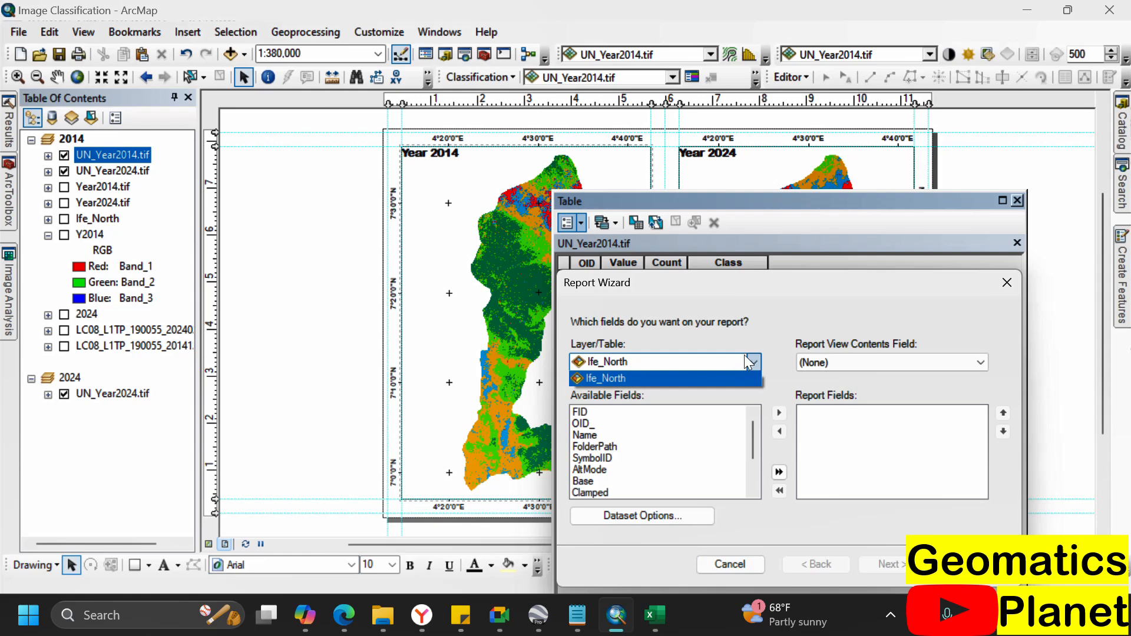
pyautogui.click(764, 335)
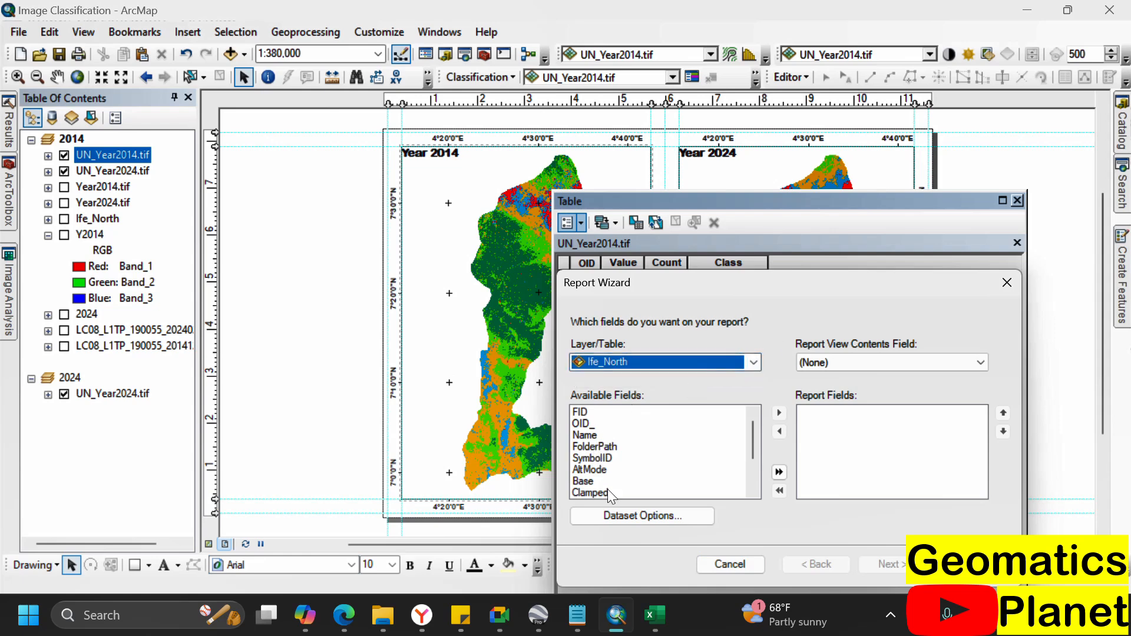
pyautogui.scroll(-2, 610, 490)
pyautogui.scroll(2, 624, 478)
pyautogui.click(740, 366)
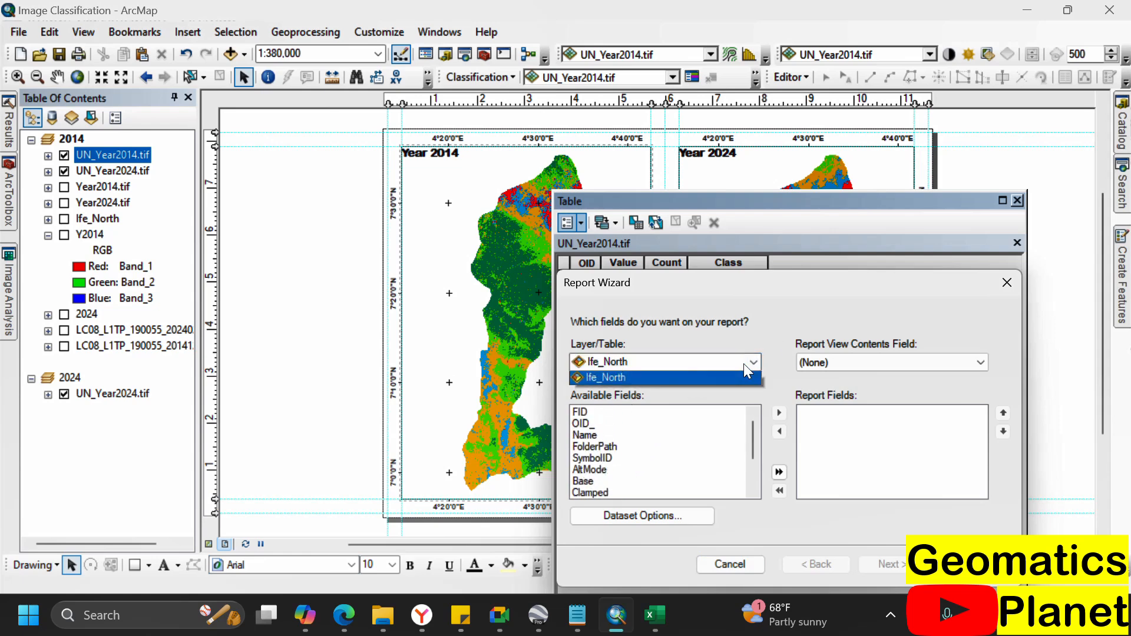
pyautogui.scroll(-2, 696, 472)
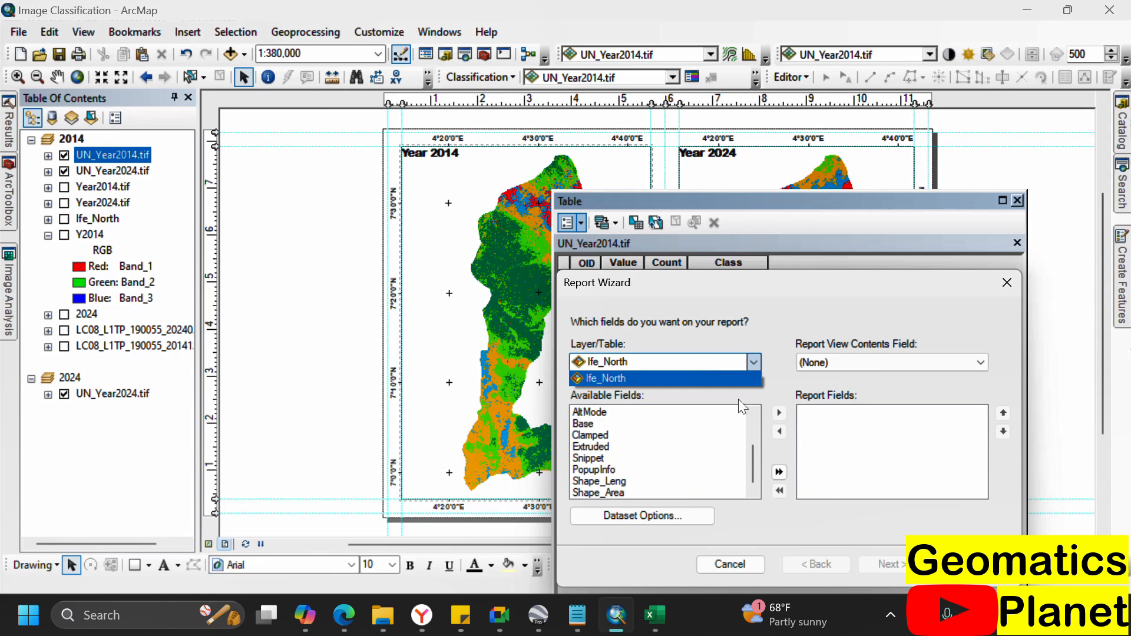
pyautogui.click(1005, 281)
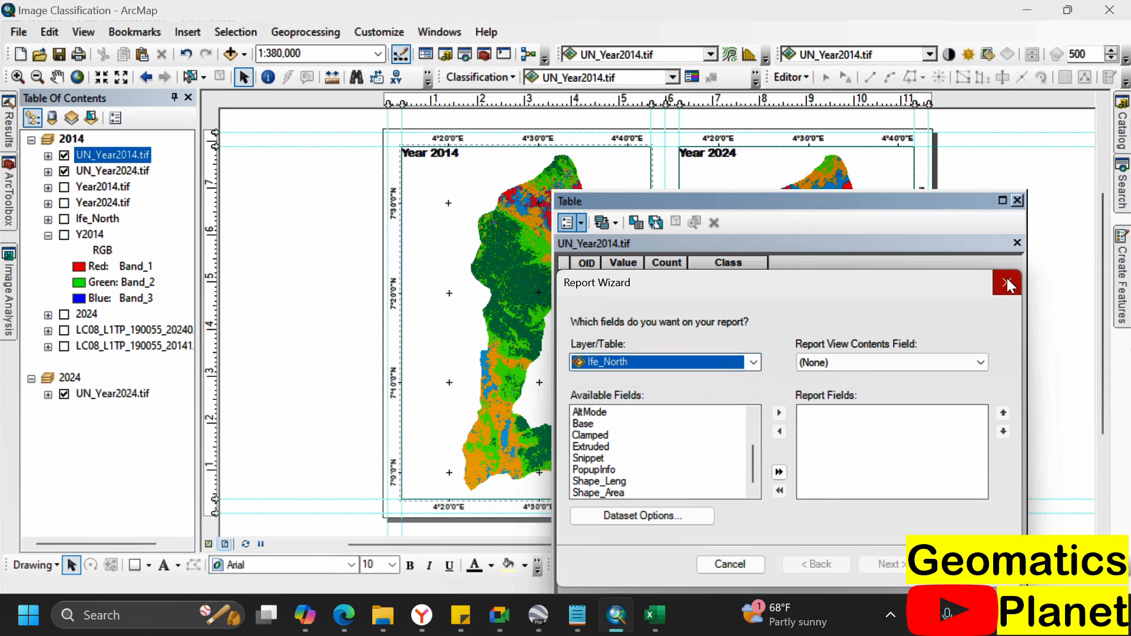
pyautogui.click(1006, 279)
# - Add the UN_Year2014.tif table to the layout, close the table window and move the table down over the legend and the Year 2024 map
pyautogui.click(579, 228)
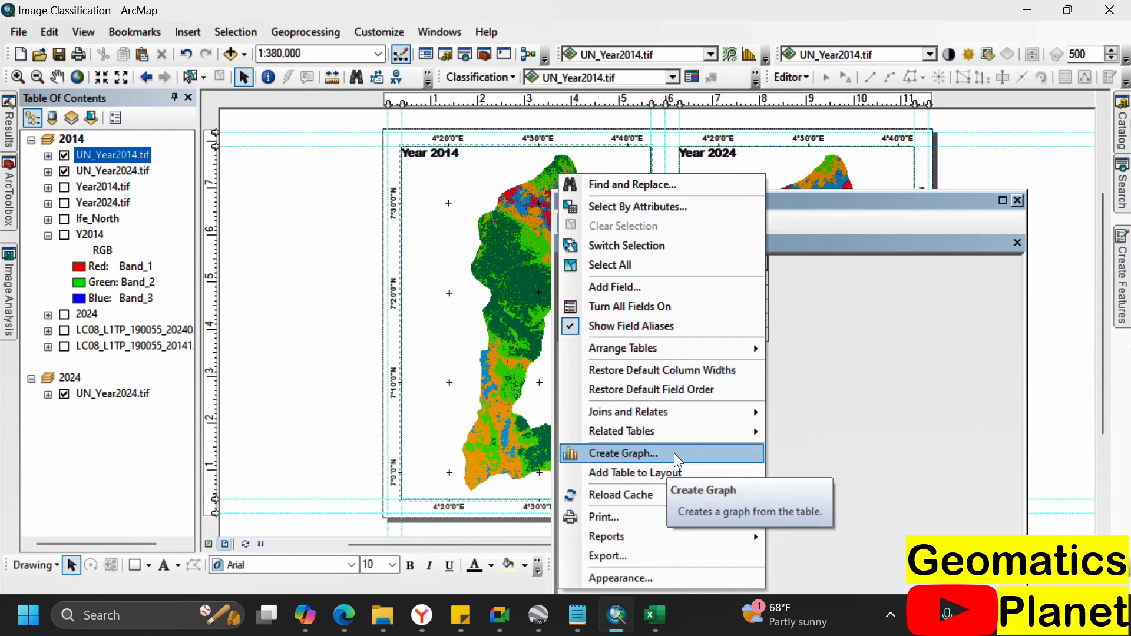
pyautogui.click(679, 468)
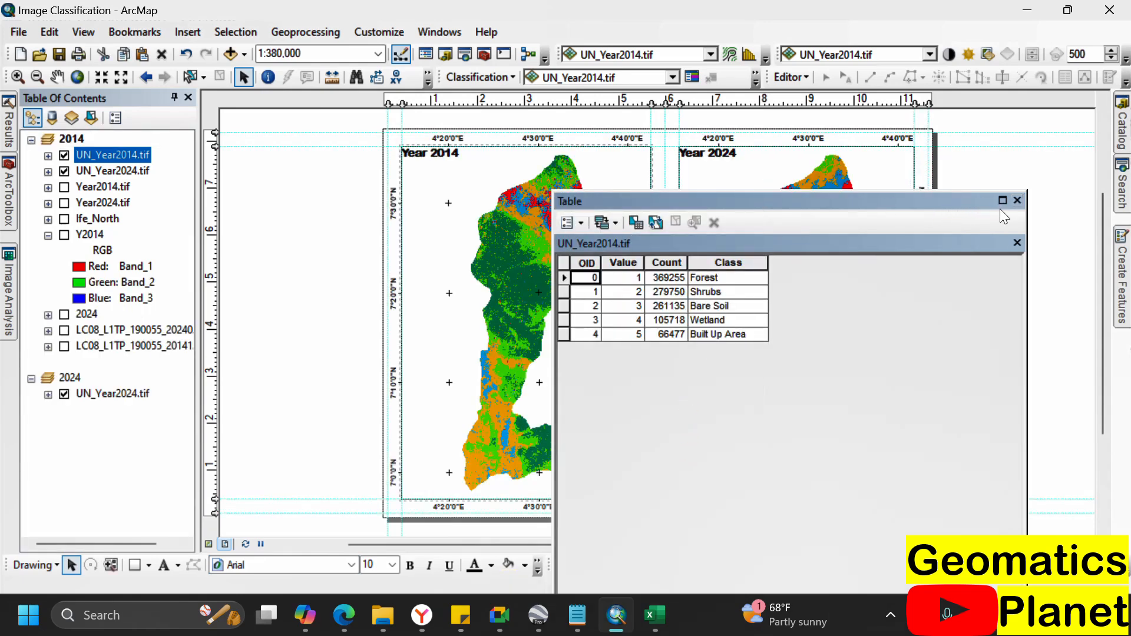
pyautogui.click(1017, 201)
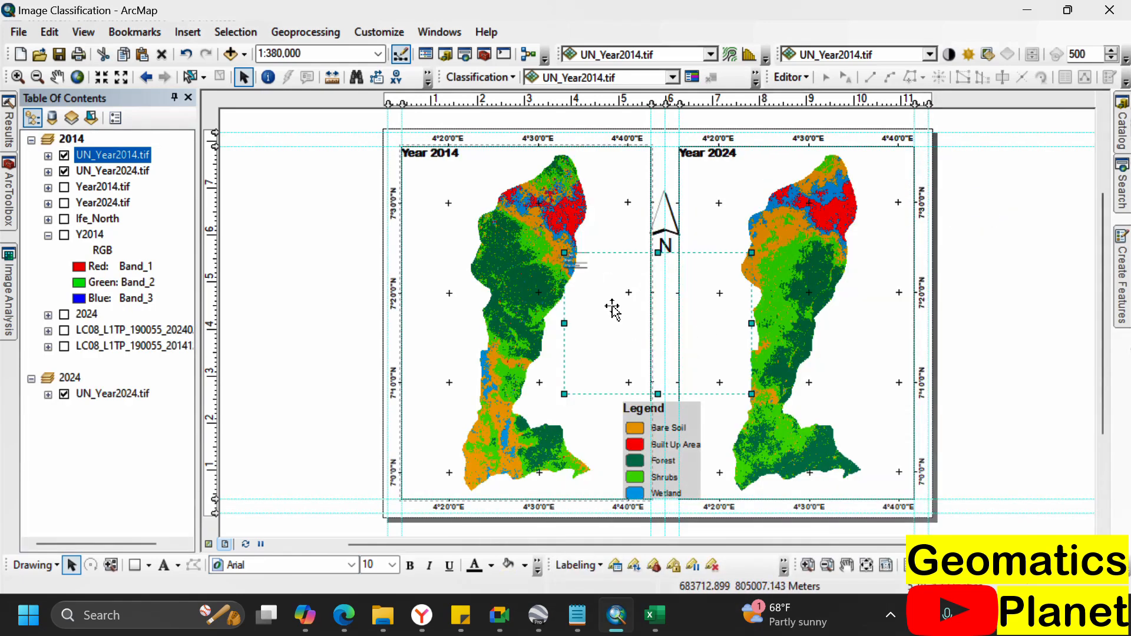
pyautogui.moveTo(546, 395); pyautogui.dragTo(655, 393)
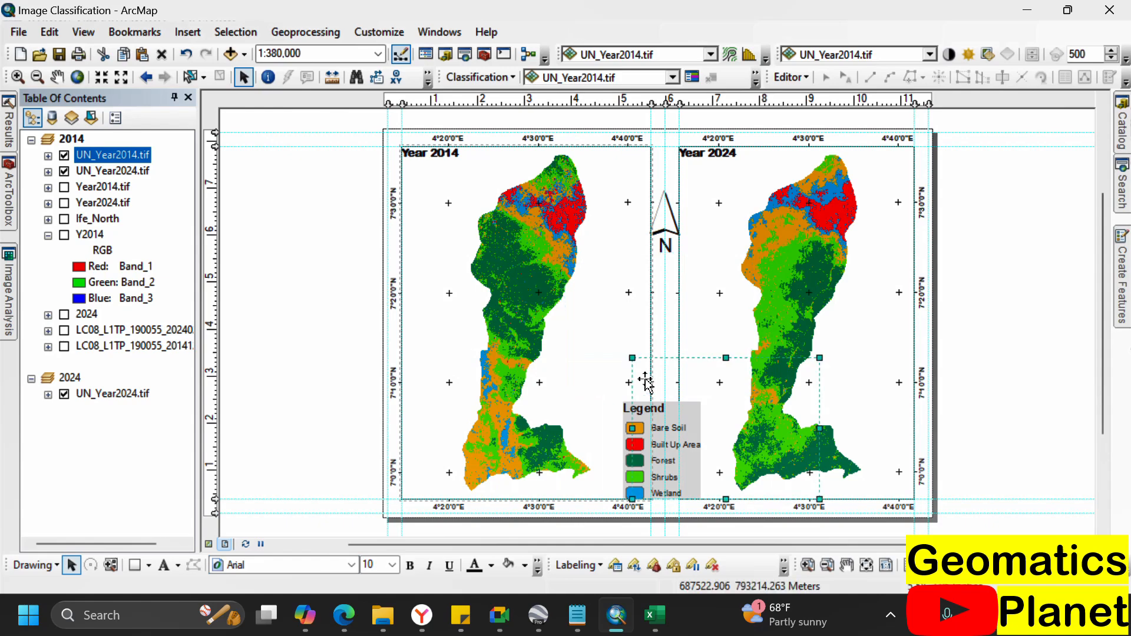
# - Move the UN_Year2014.tif table graphic around the layout to inspect it, and delete it from the layout
pyautogui.scroll(3, 639, 375)
pyautogui.scroll(-10, 639, 375)
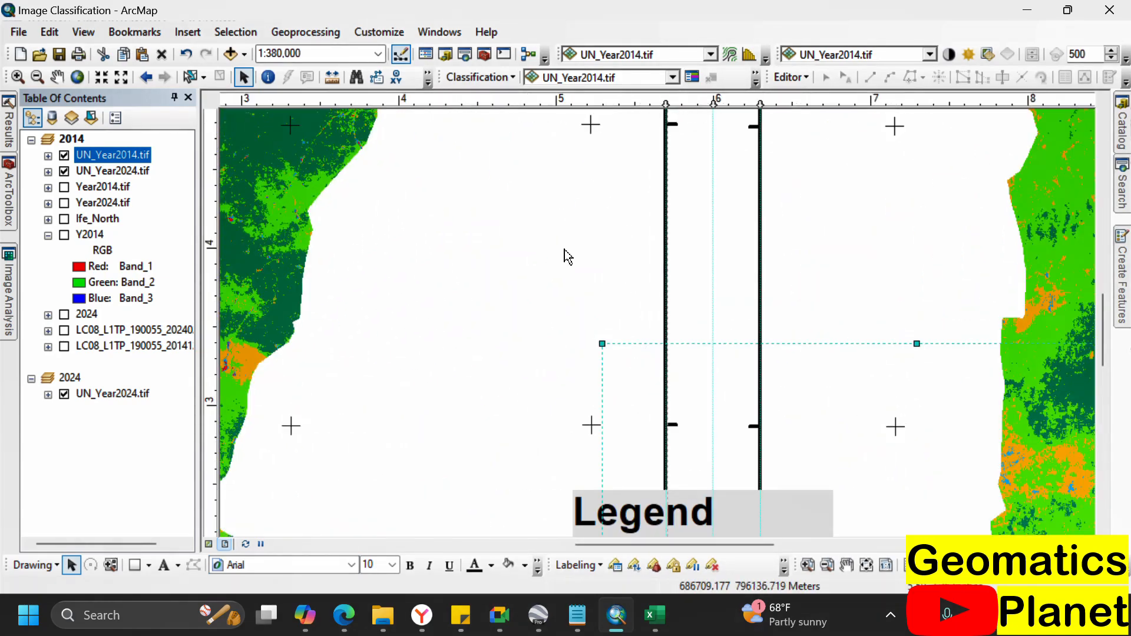
pyautogui.click(561, 266)
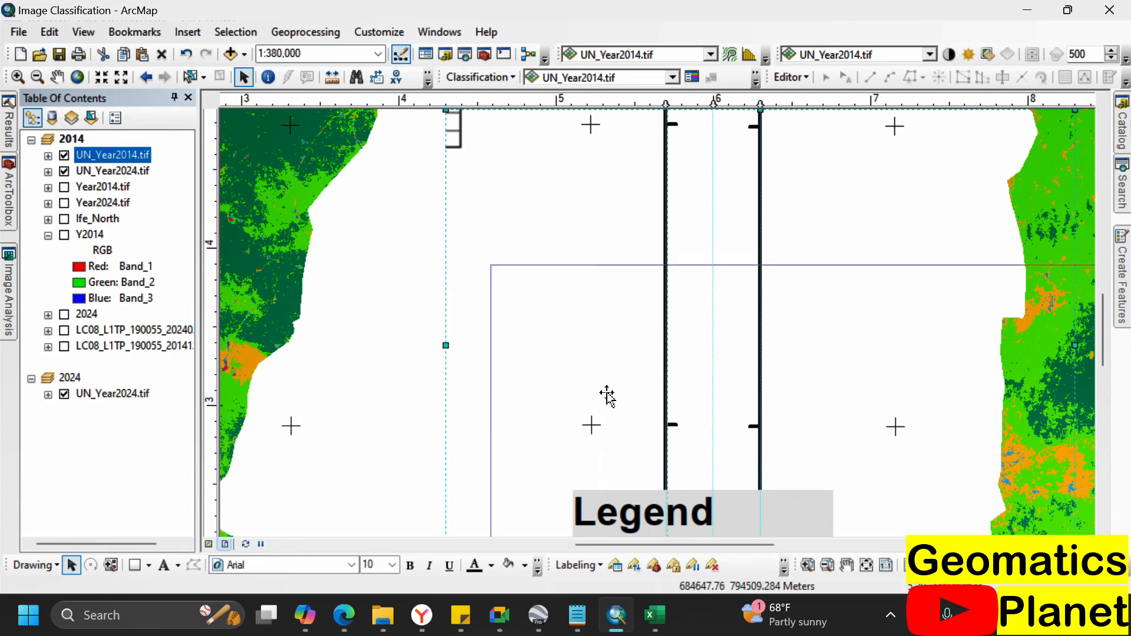
pyautogui.moveTo(661, 280); pyautogui.dragTo(437, 213)
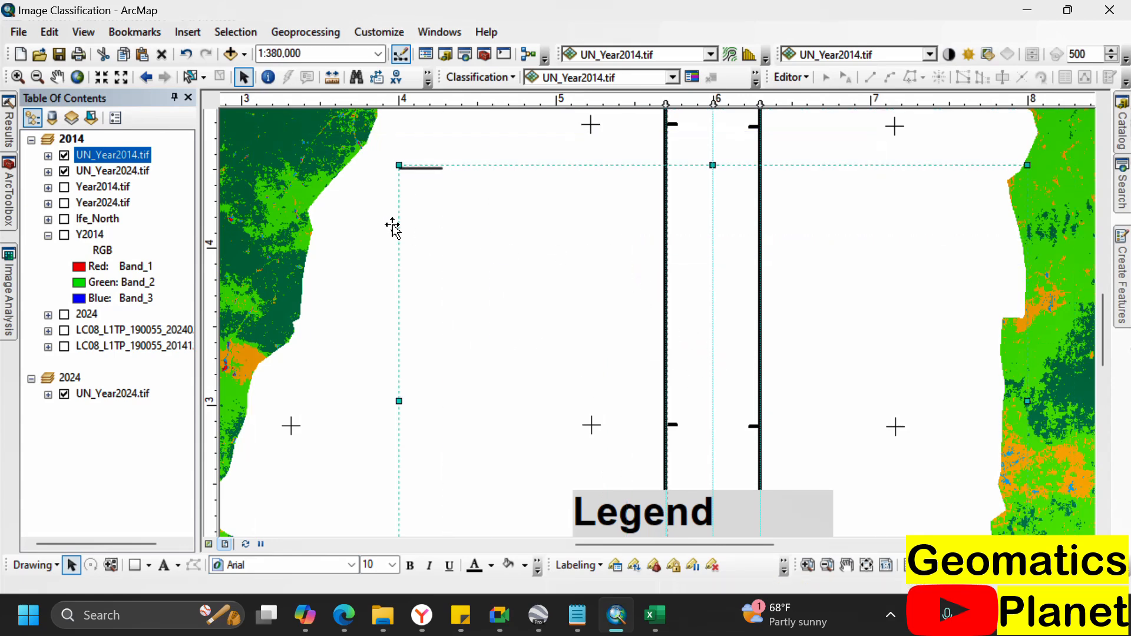
pyautogui.click(312, 148)
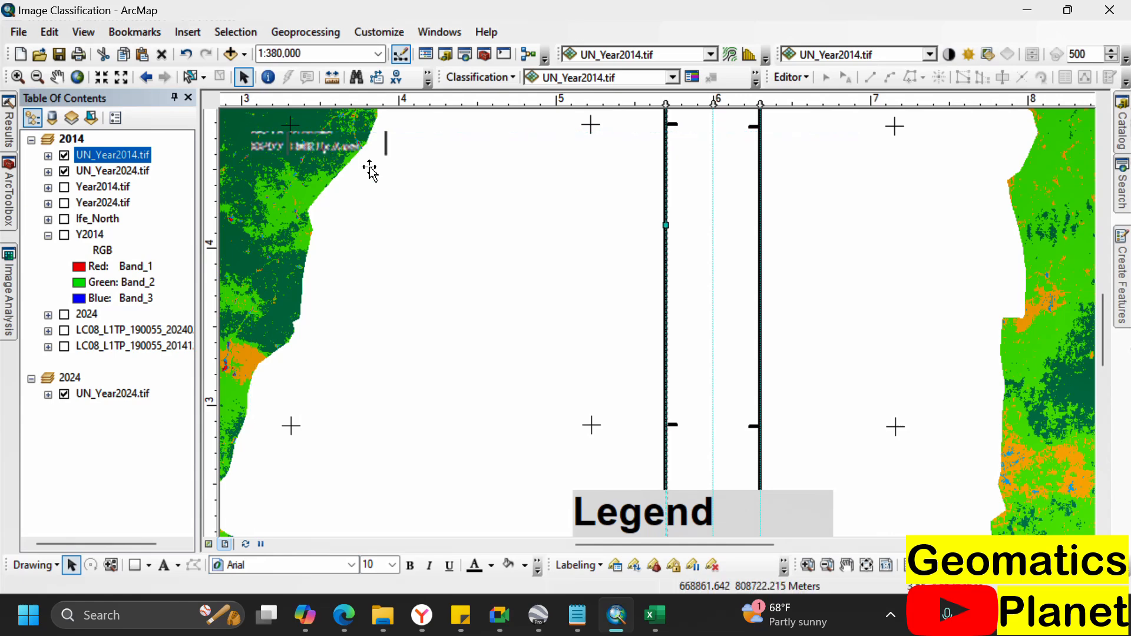
pyautogui.click(405, 194)
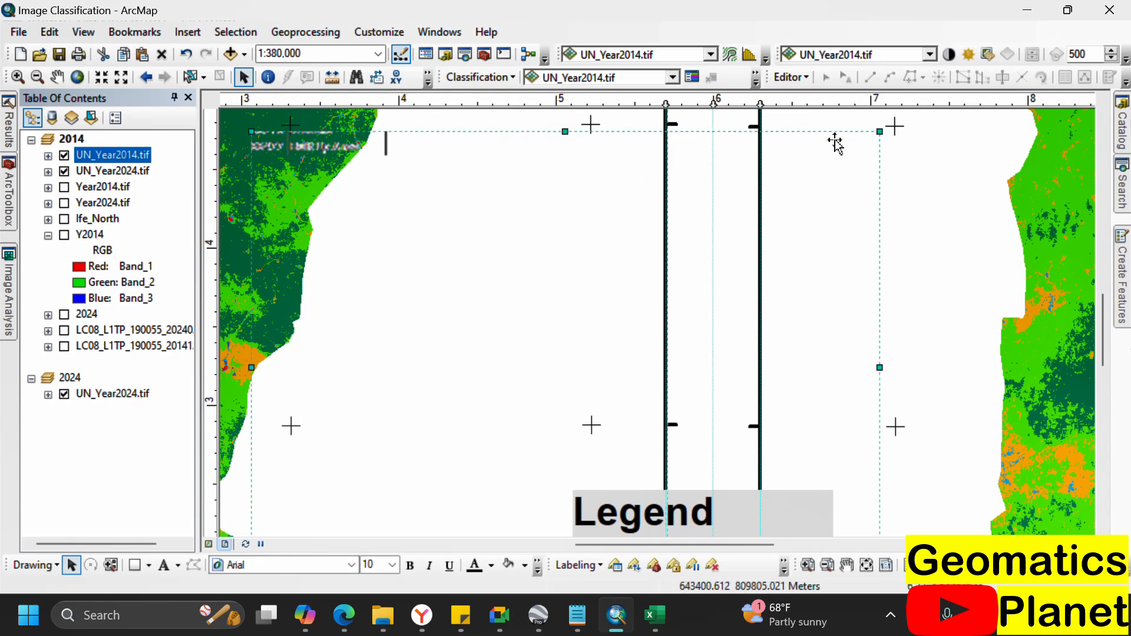
pyautogui.rightClick(570, 269)
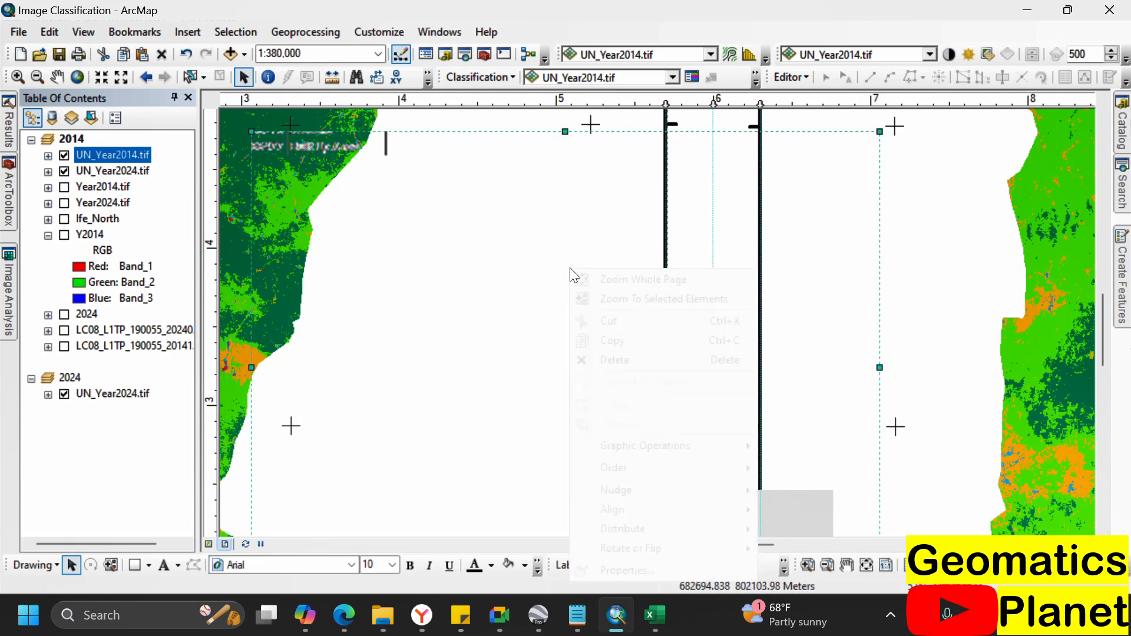
pyautogui.click(613, 360)
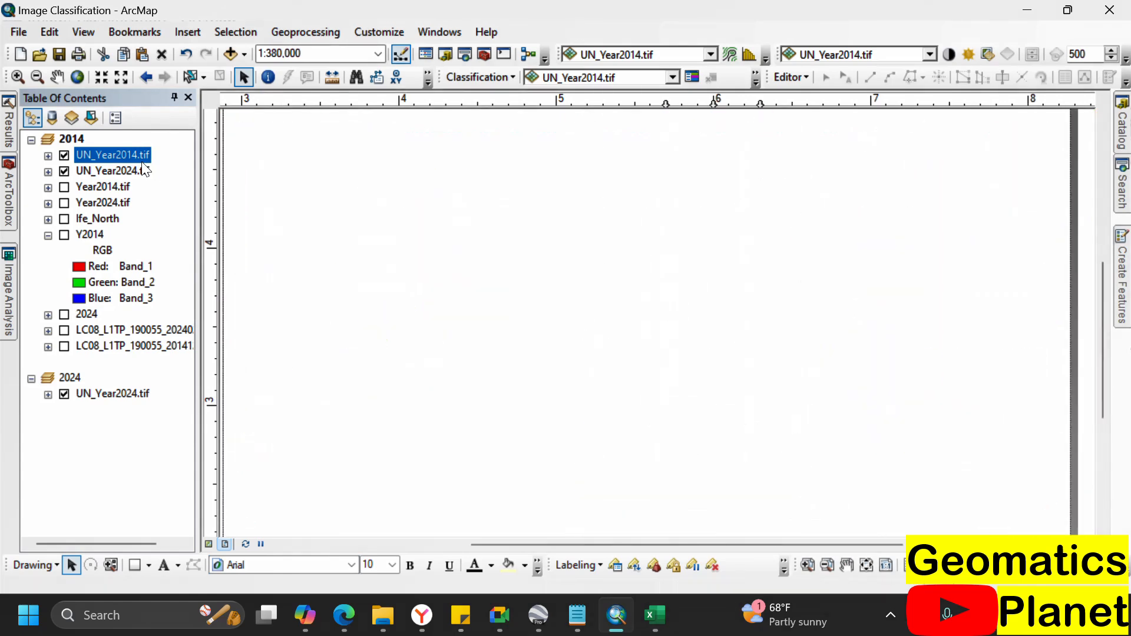
# - Open the attribute table of the UN_Year2014.tif layer
pyautogui.rightClick(137, 157)
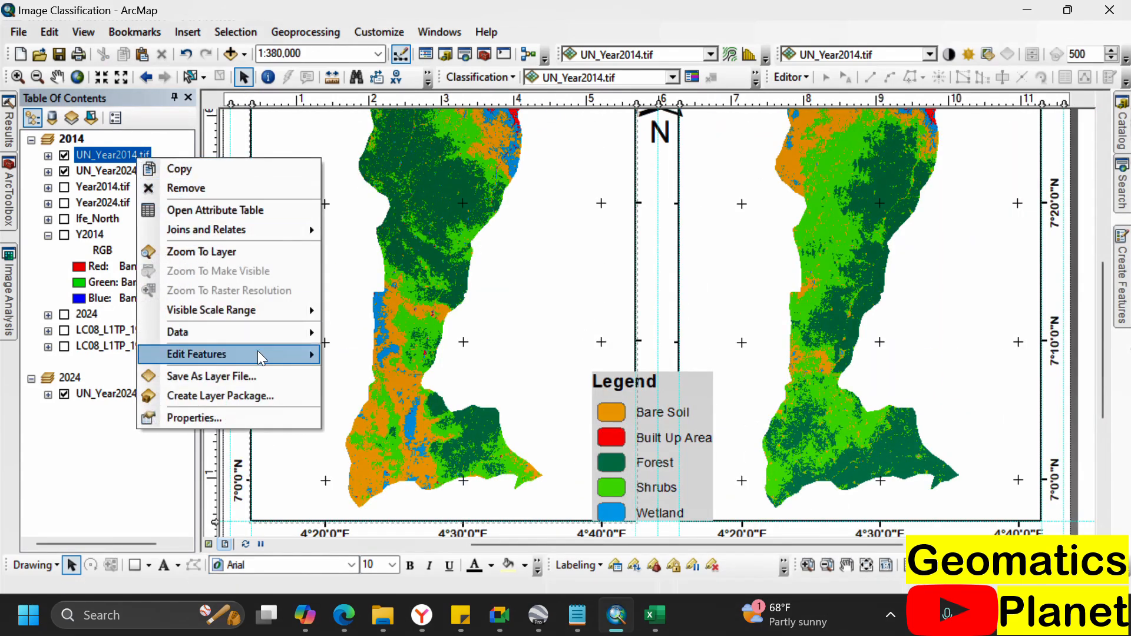
pyautogui.click(220, 210)
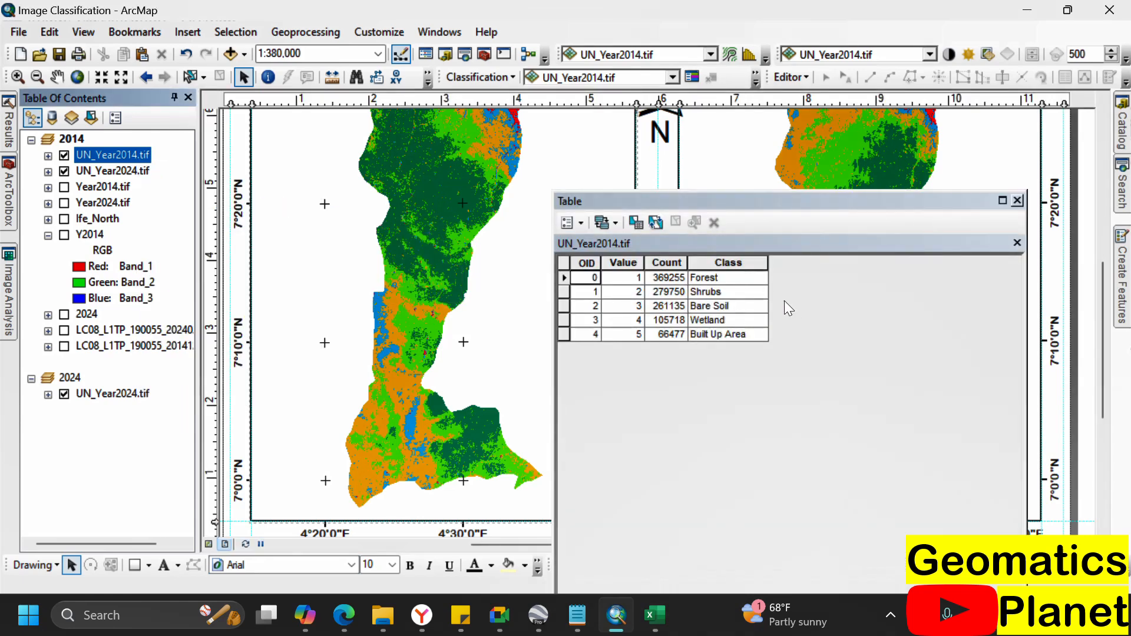
pyautogui.click(764, 334)
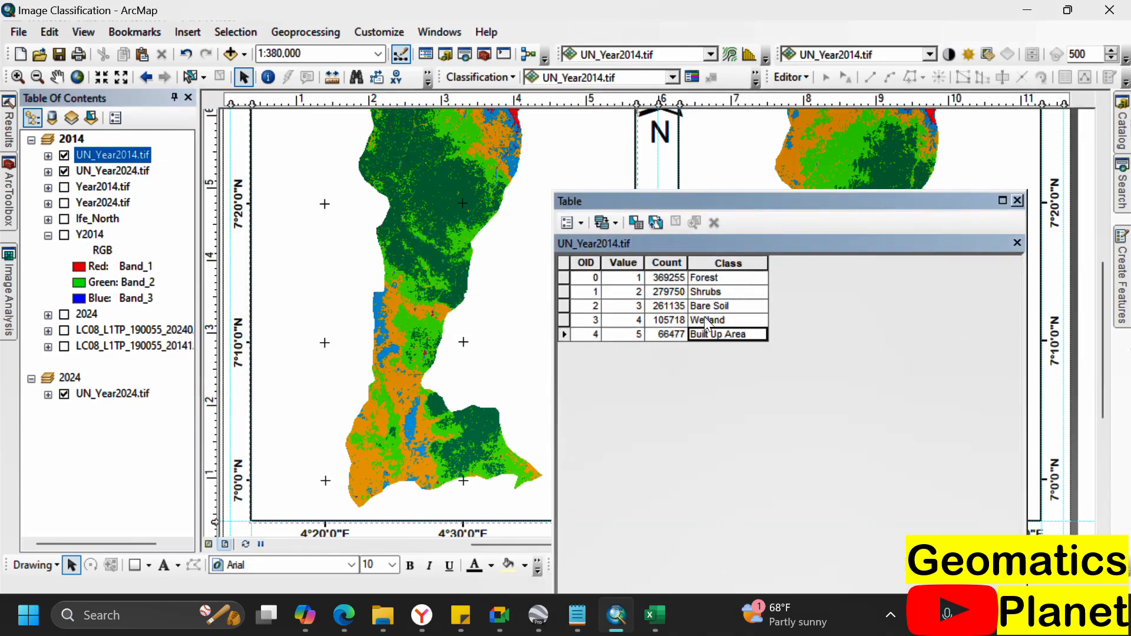
# - Copy the Forest count from the attribute table and enter 369255 in cell A2 of the Excel workbook Book1
pyautogui.click(671, 274)
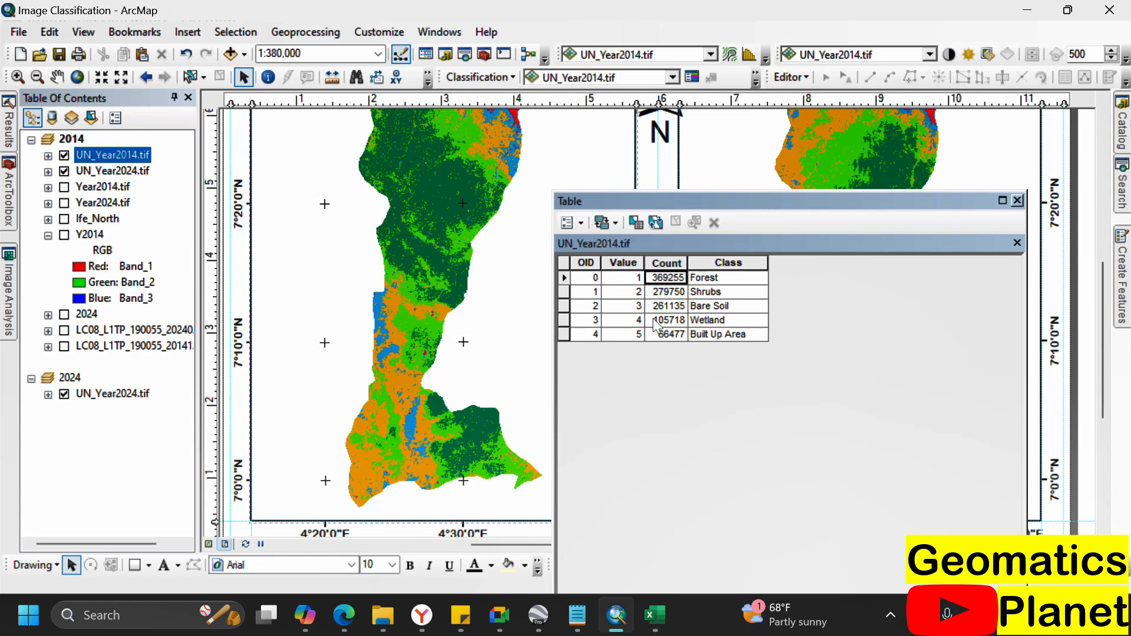
pyautogui.click(652, 614)
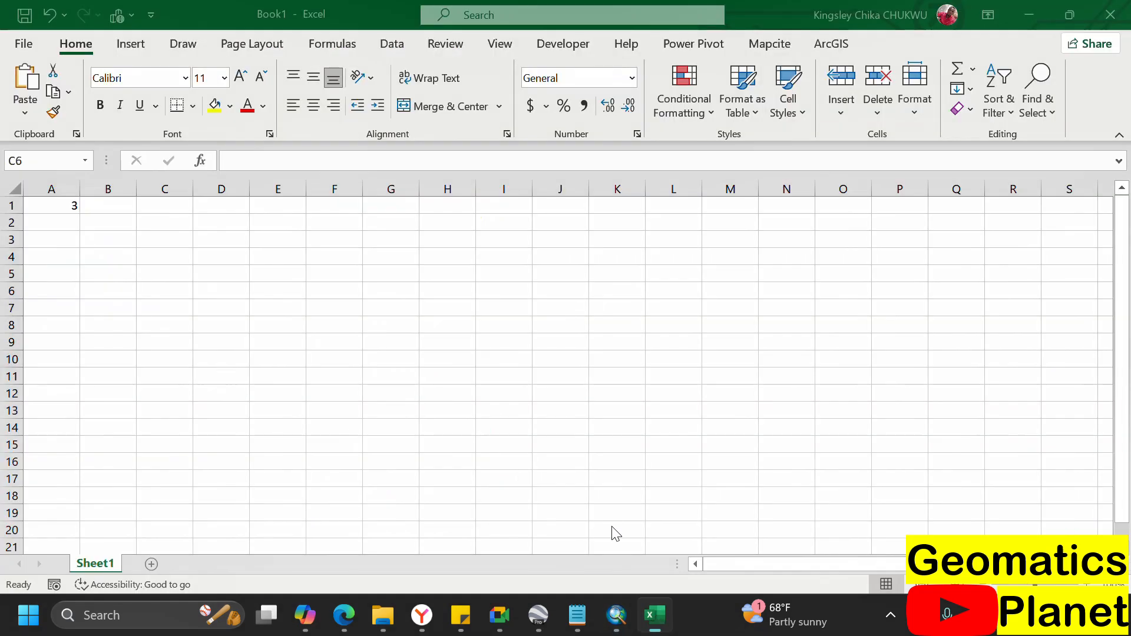
pyautogui.click(60, 206)
pyautogui.click(61, 224)
pyautogui.write('369255')
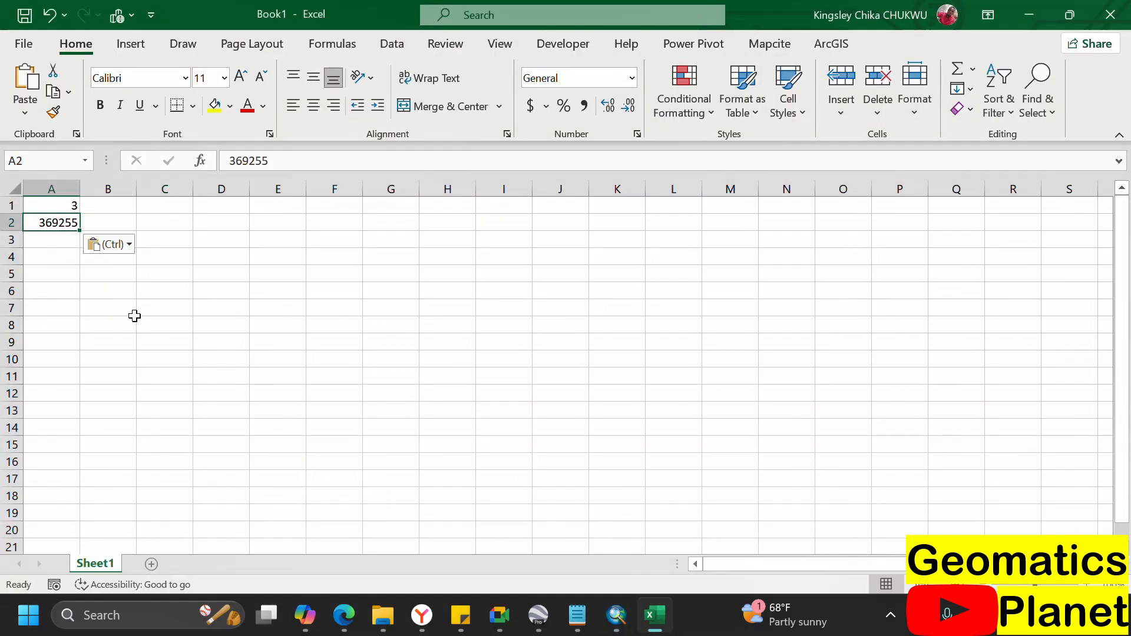
# - Try to transfer the whole Count column from the ArcMap attribute table into Excel, starting at cell A3
pyautogui.click(56, 205)
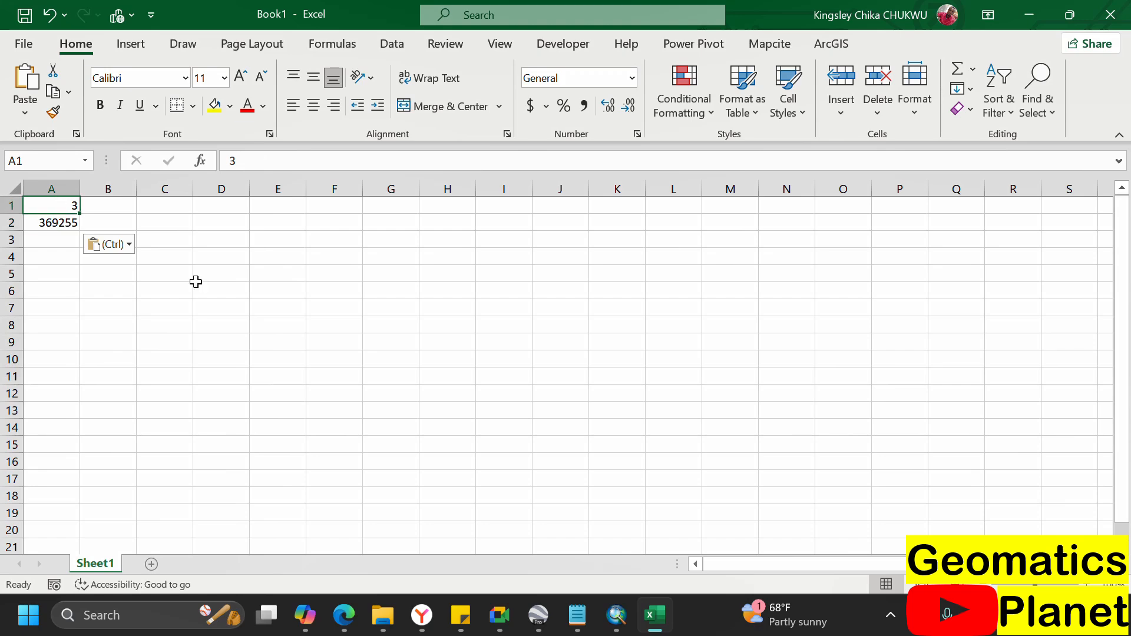
pyautogui.click(619, 614)
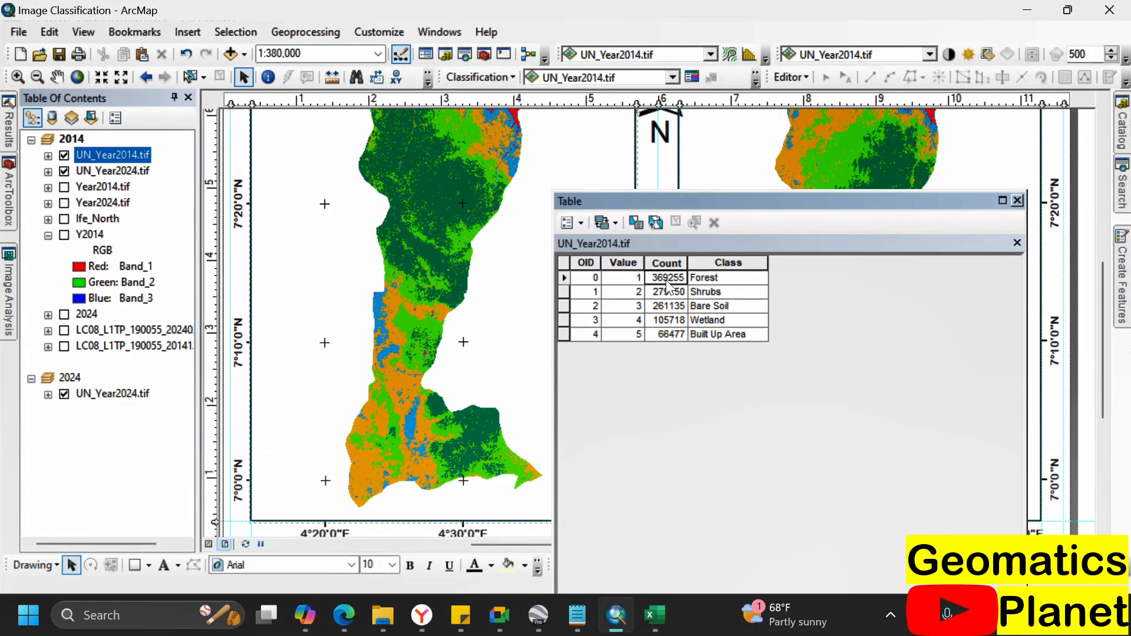
pyautogui.rightClick(672, 261)
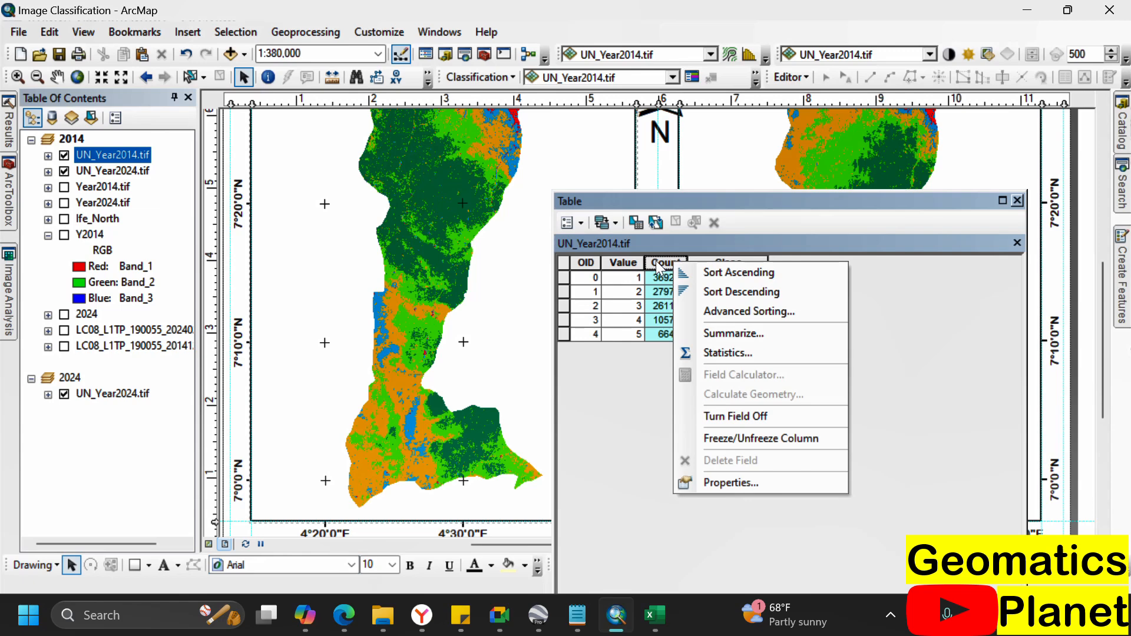
pyautogui.click(657, 262)
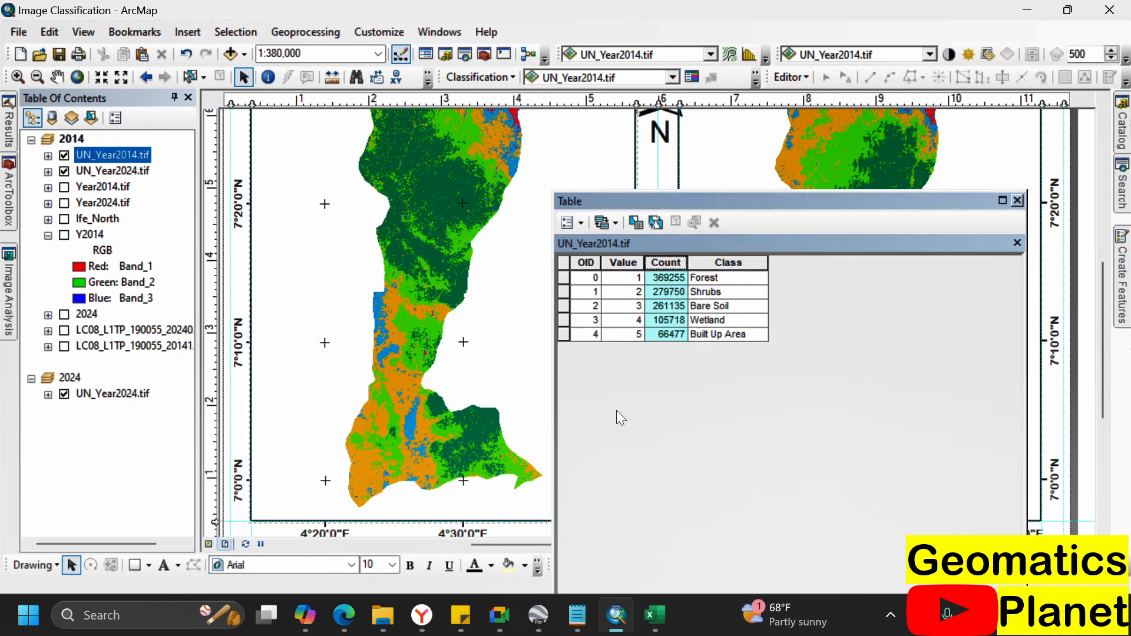
pyautogui.click(656, 616)
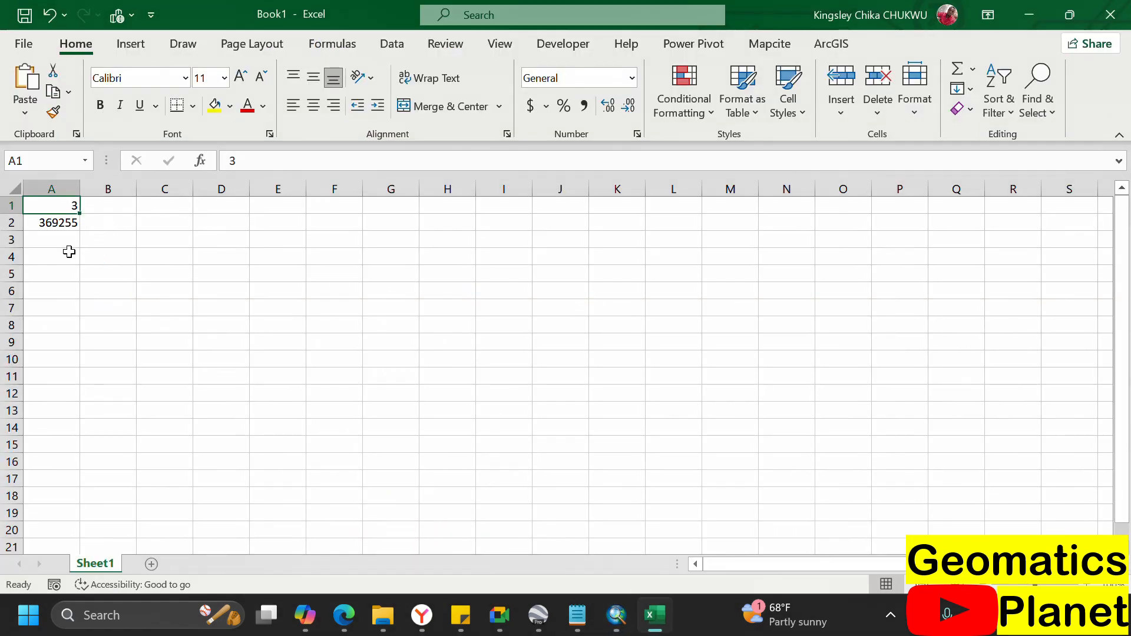
pyautogui.click(62, 240)
pyautogui.write('Count')
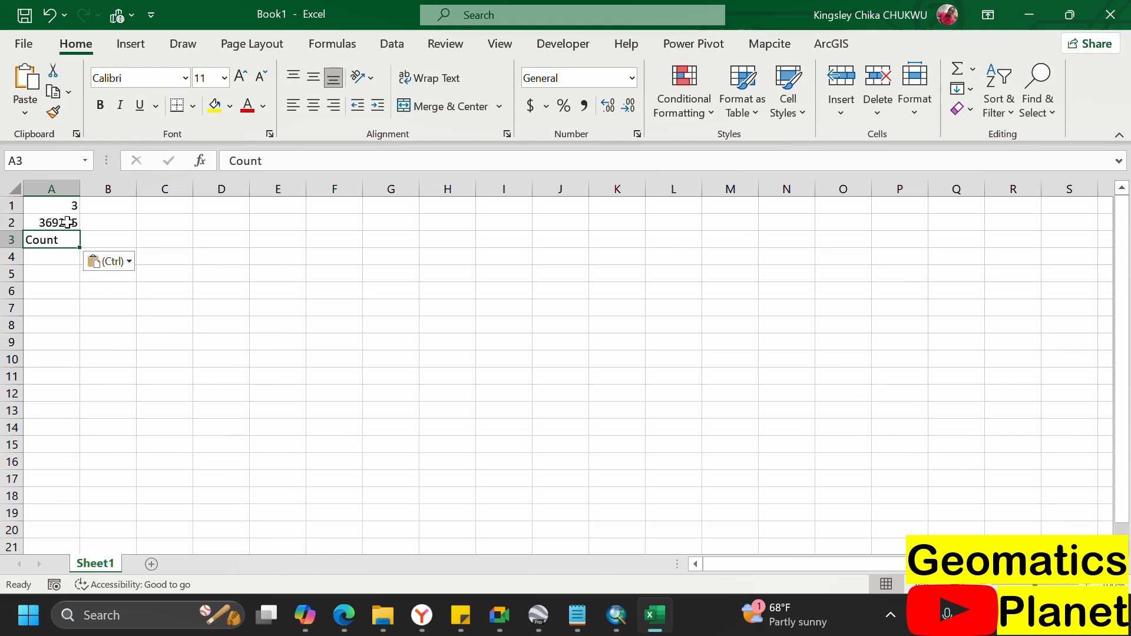
# - Replace the contents of cell A1 with the heading Count
pyautogui.click(53, 208)
pyautogui.click(60, 250)
pyautogui.click(55, 222)
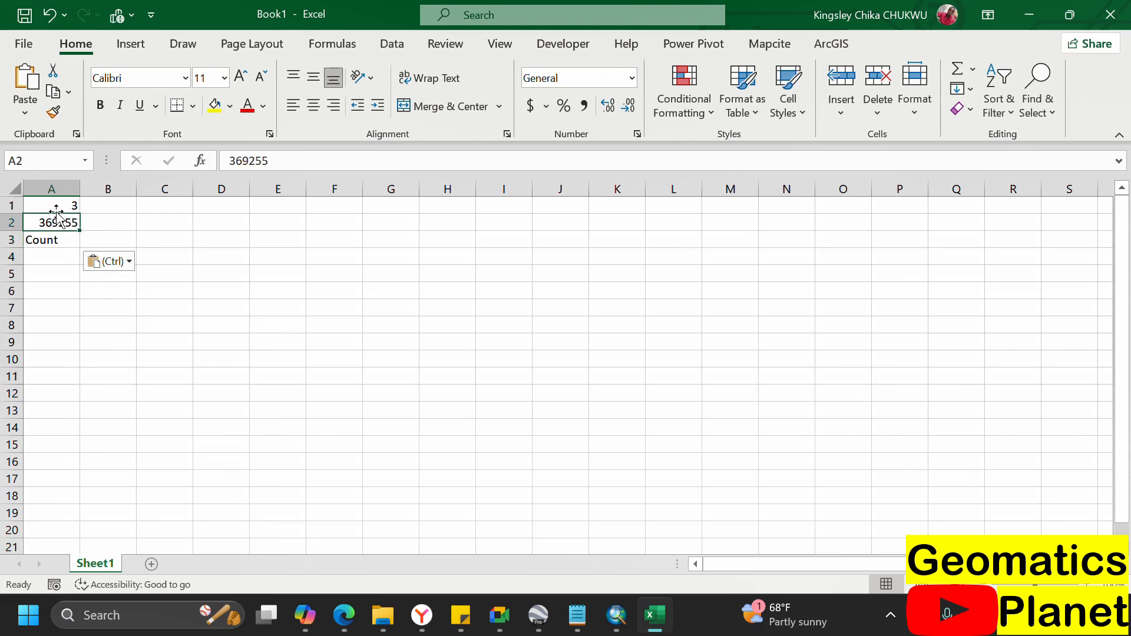
pyautogui.click(56, 207)
pyautogui.write('Count')
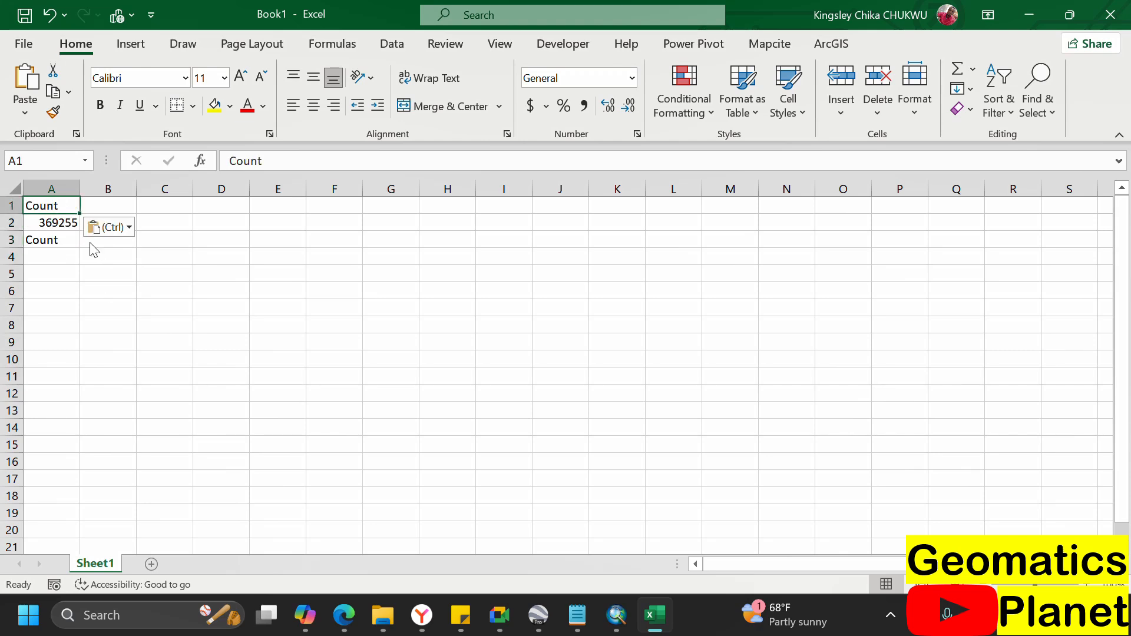
# - Copy the Shrubs count from the ArcMap attribute table and enter 279750 in cell A3 of the Excel sheet
pyautogui.click(59, 246)
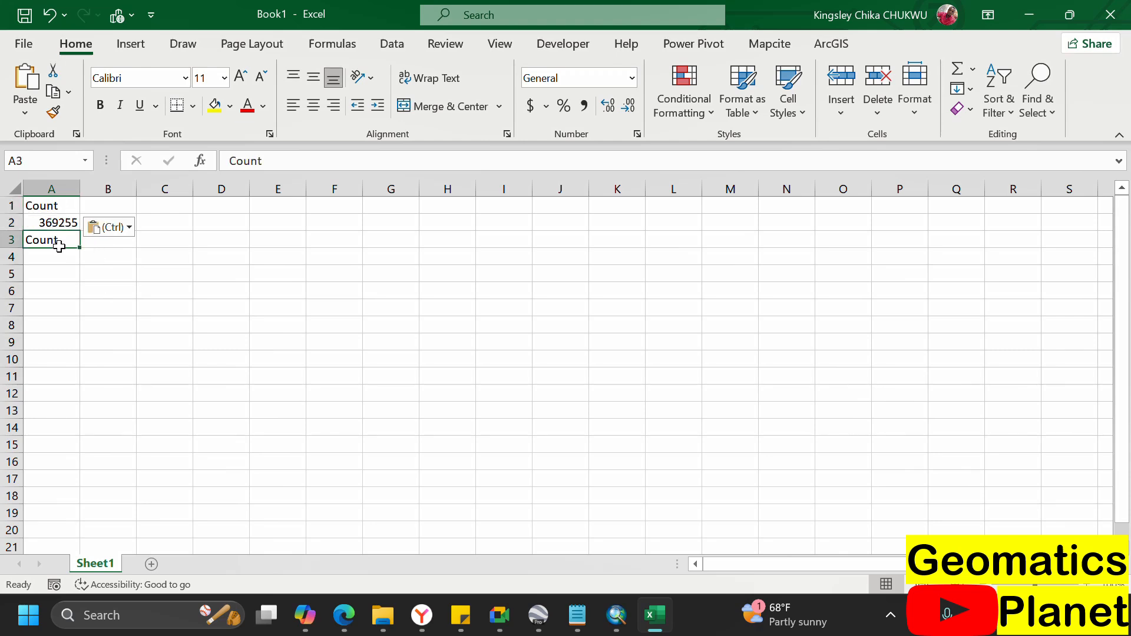
pyautogui.click(617, 615)
pyautogui.click(666, 291)
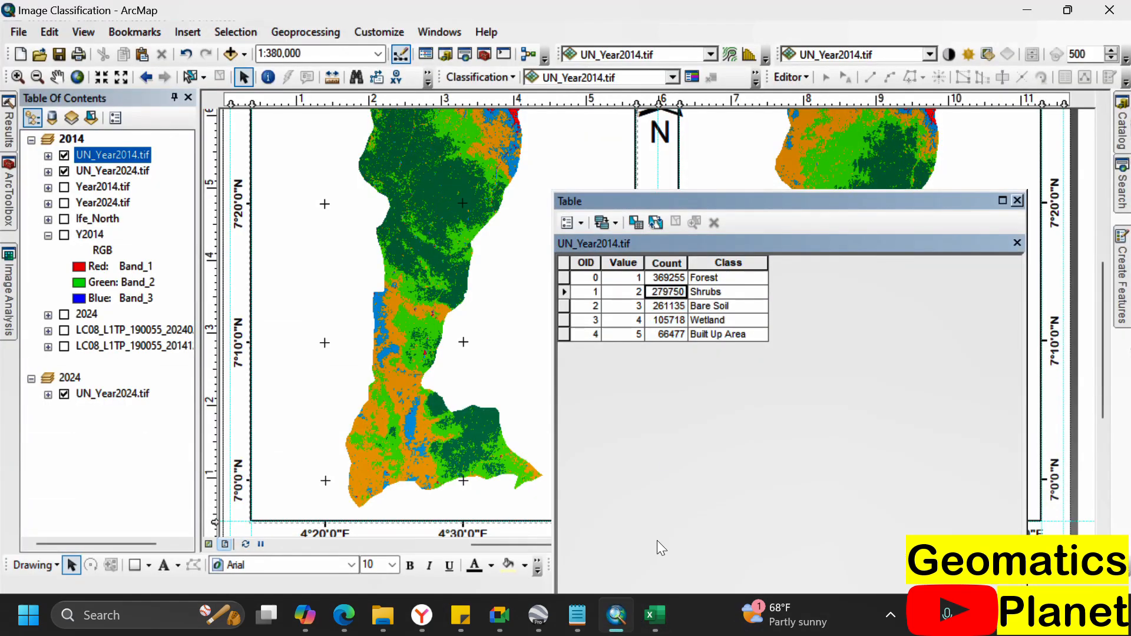
pyautogui.click(654, 624)
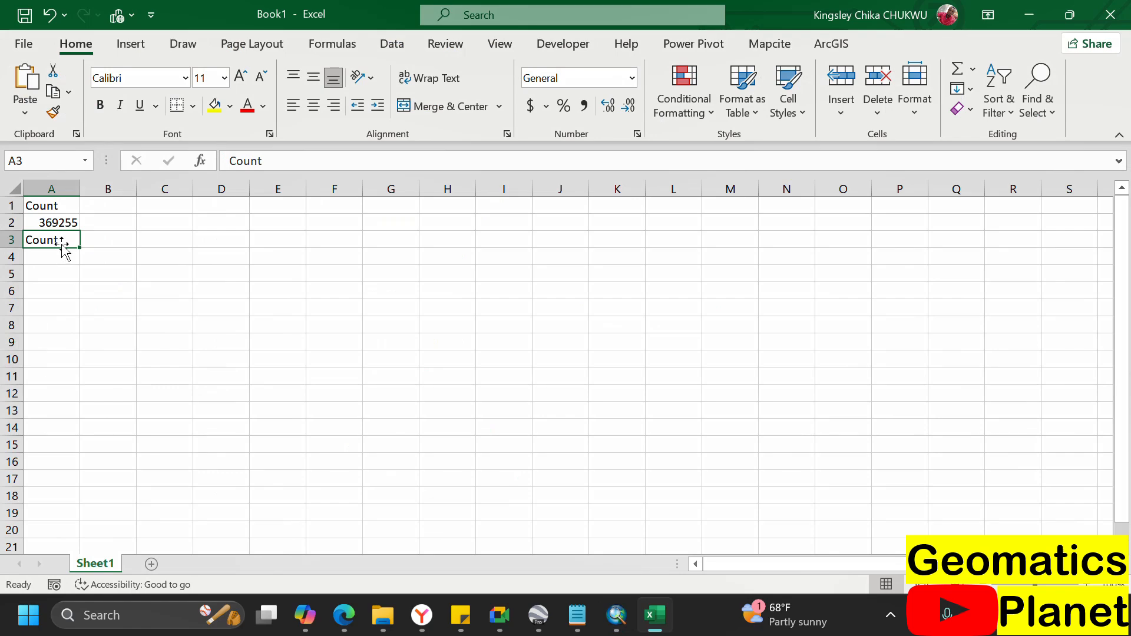
pyautogui.write('279750')
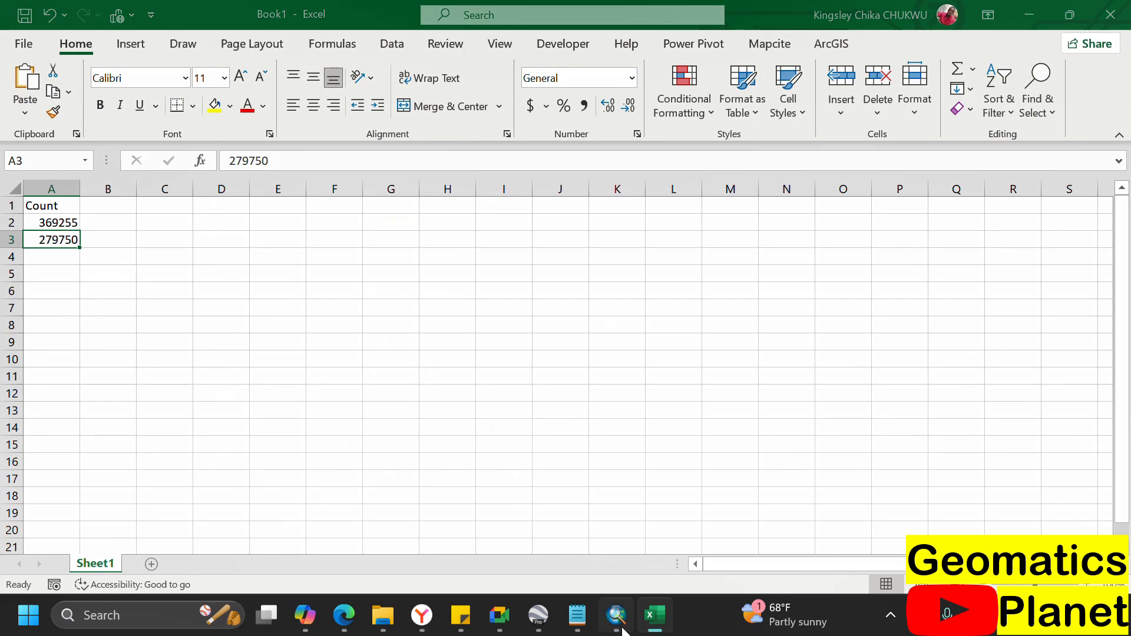
# - Copy the Bare Soil count from the ArcMap attribute table and enter 261135 in cell A4 of the Excel sheet
pyautogui.click(616, 615)
pyautogui.click(668, 308)
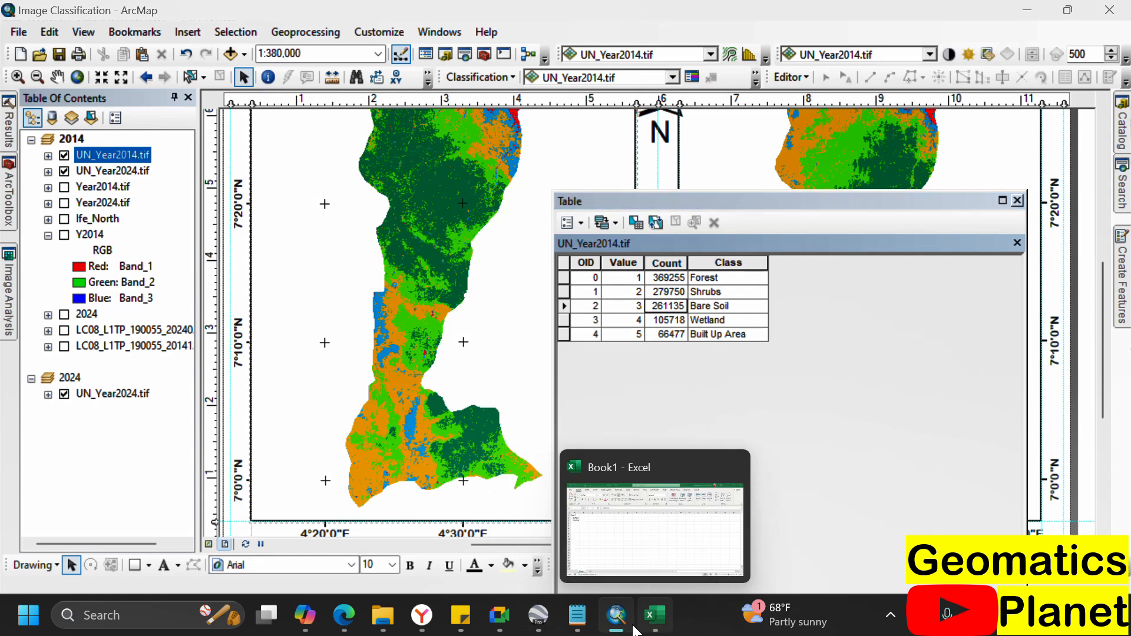
pyautogui.click(655, 615)
pyautogui.click(59, 258)
pyautogui.write('261135')
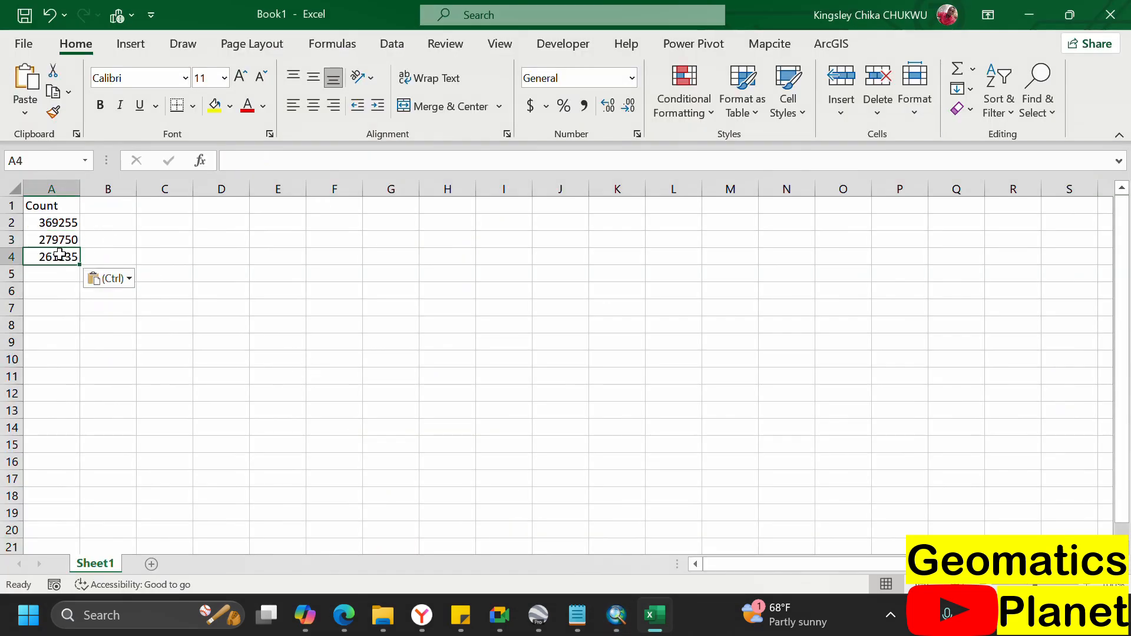
# - Copy the Wetland count from the ArcMap attribute table and enter 105718 in cell A5 of the Excel sheet
pyautogui.click(628, 626)
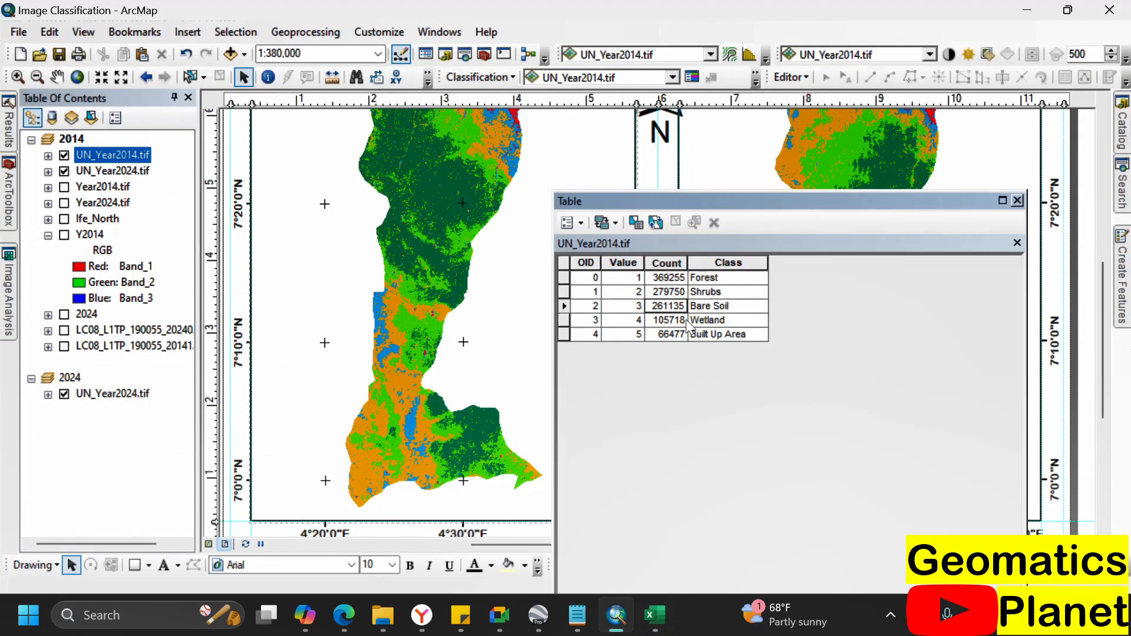
pyautogui.click(671, 321)
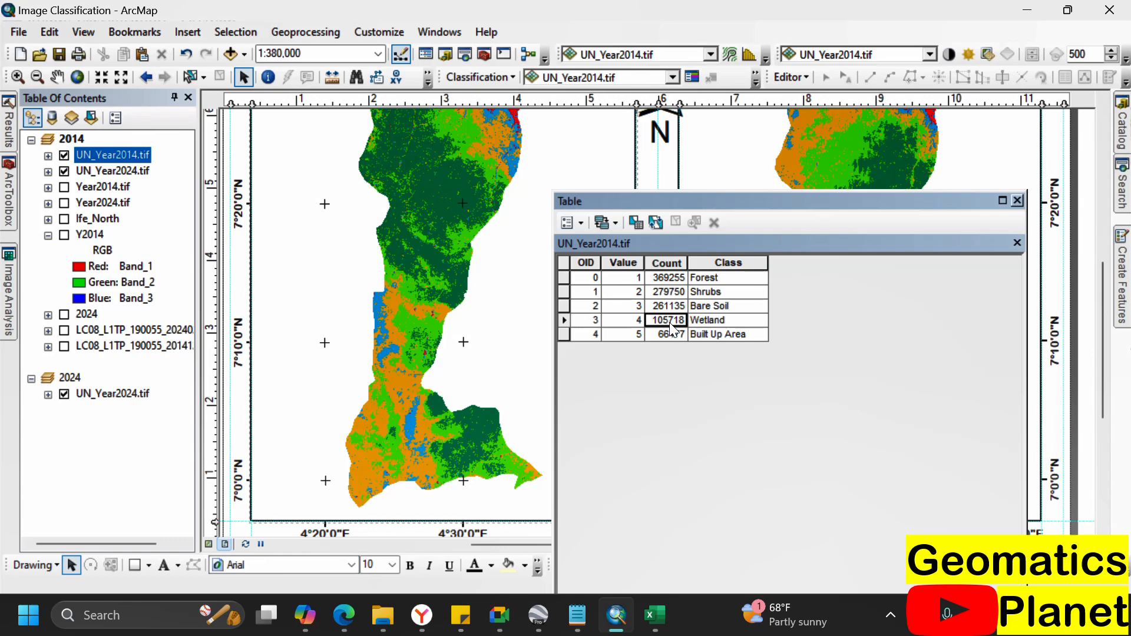
pyautogui.click(655, 615)
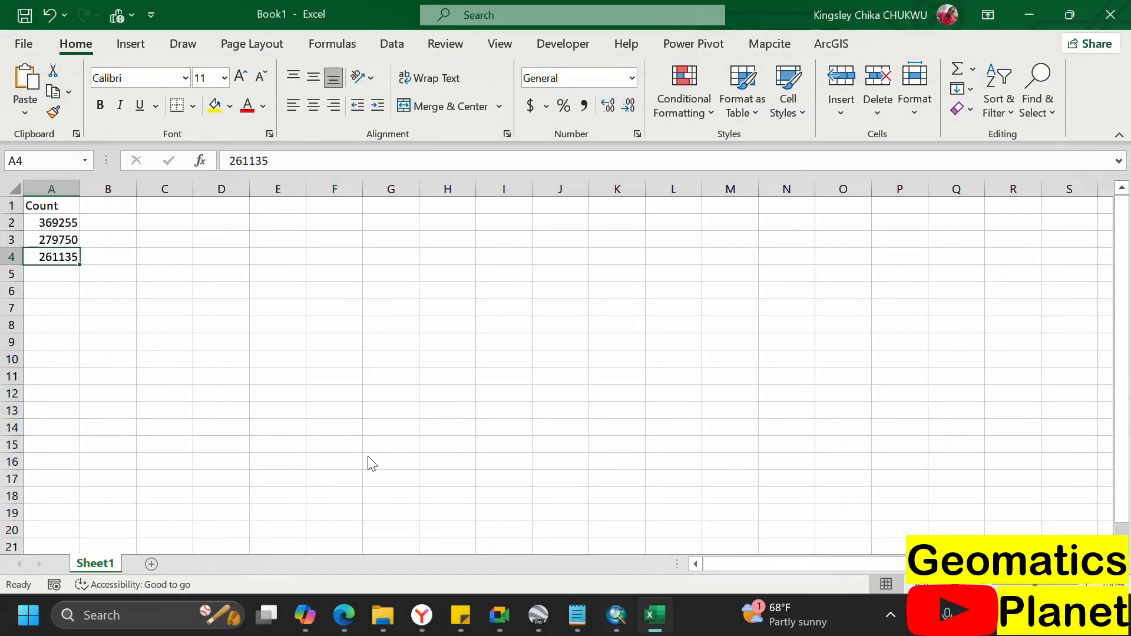
pyautogui.click(53, 275)
pyautogui.write('105718')
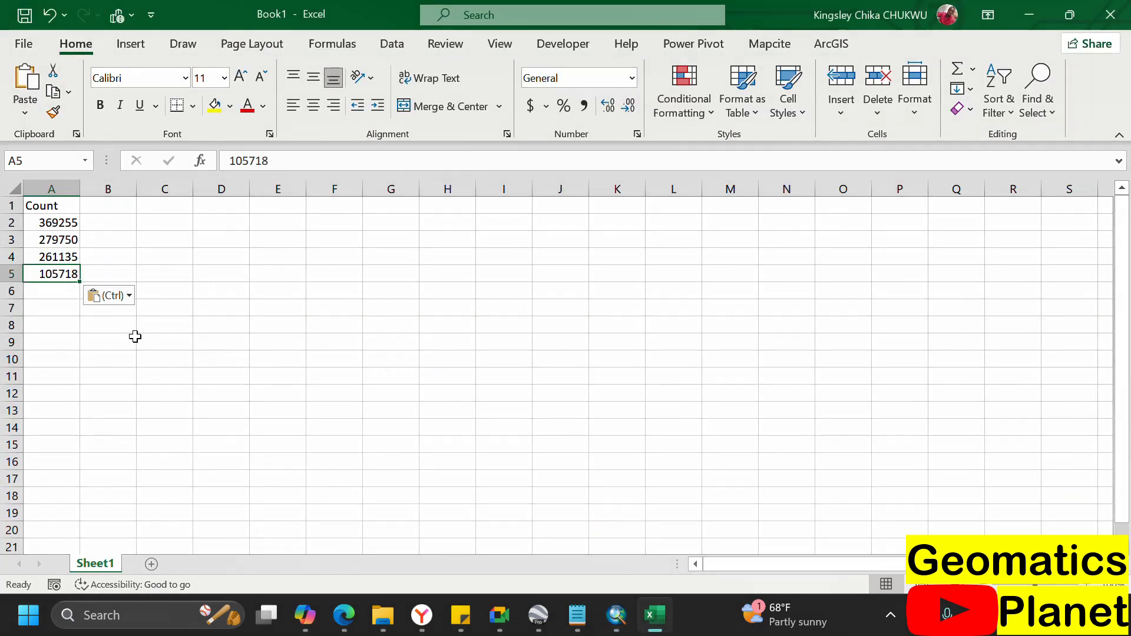
# - Copy the Built Up Area count from the ArcMap attribute table and enter 66477 in cell A6 of the Excel sheet
pyautogui.click(659, 617)
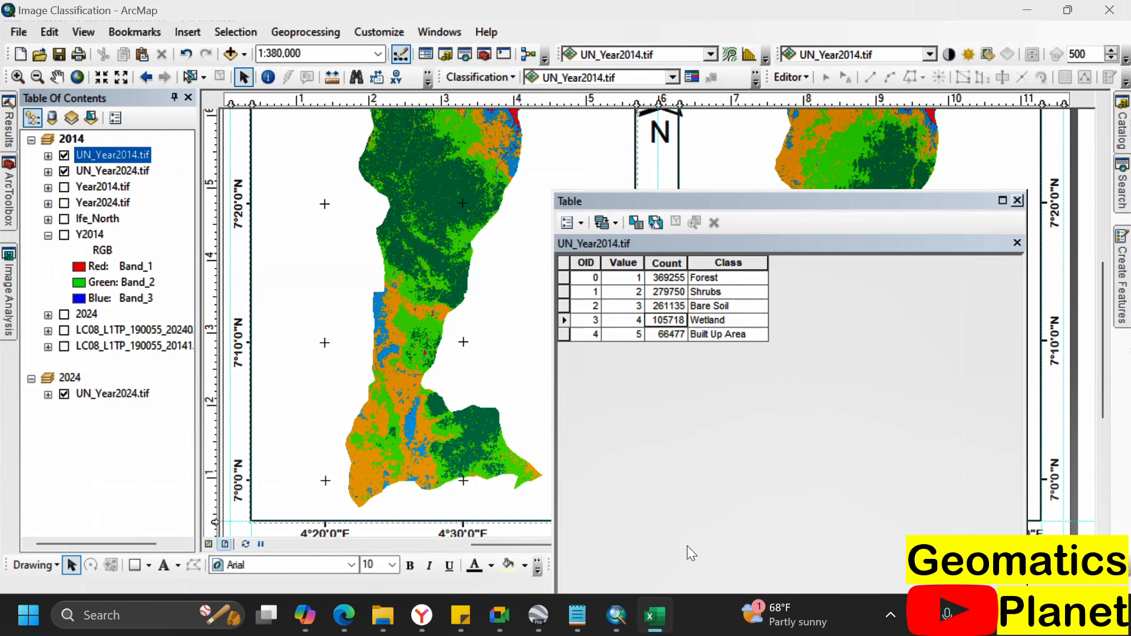
pyautogui.click(671, 334)
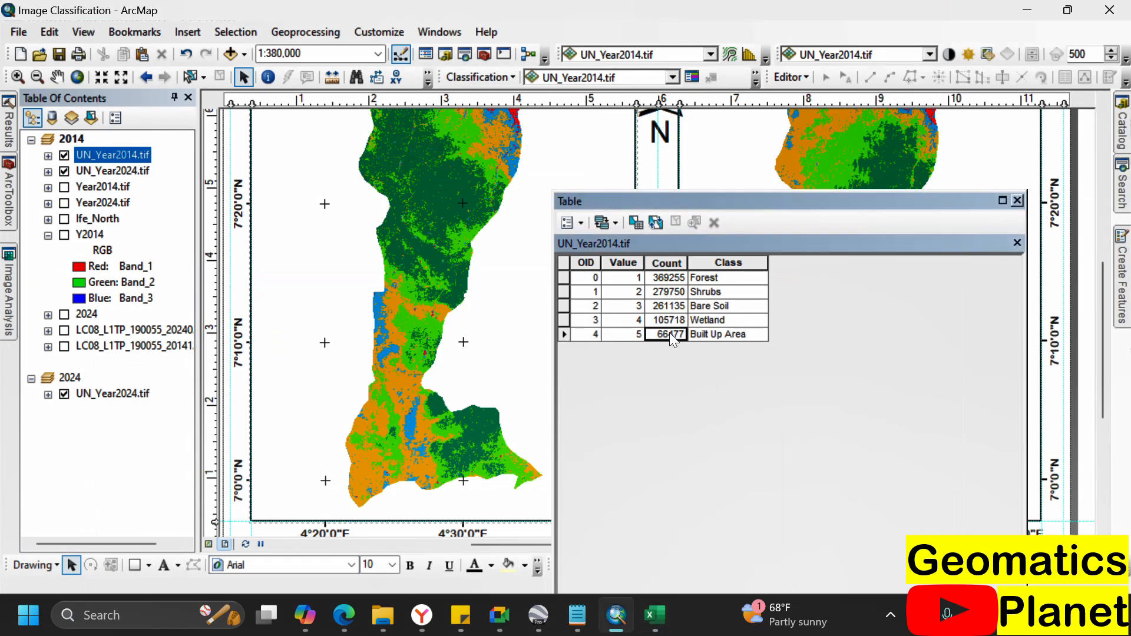
pyautogui.click(652, 629)
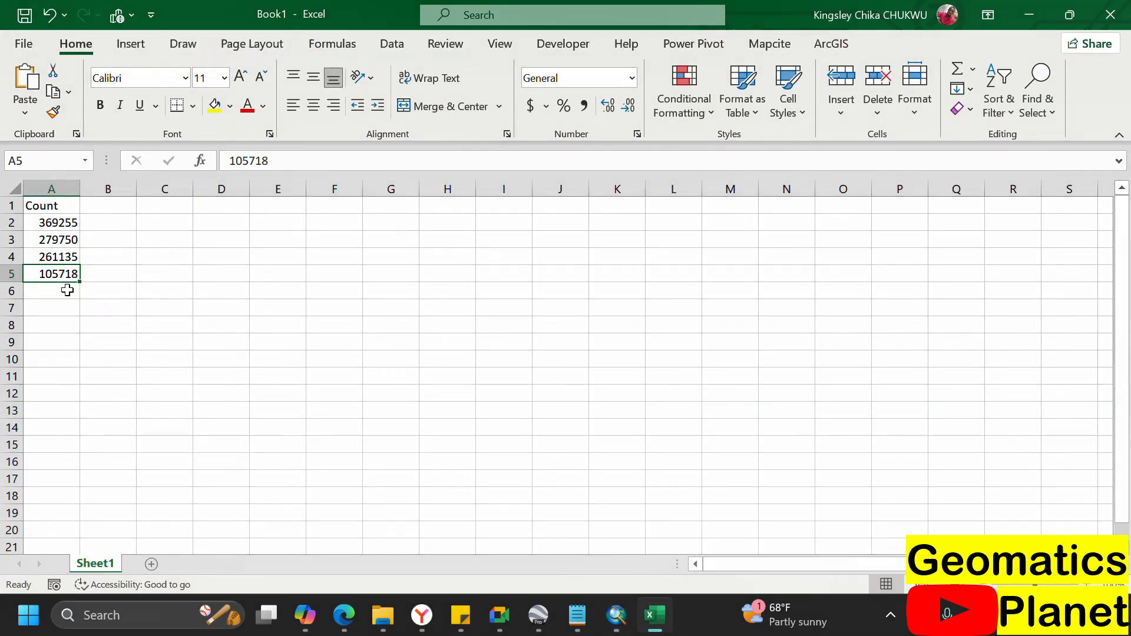
pyautogui.click(68, 290)
pyautogui.write('66477')
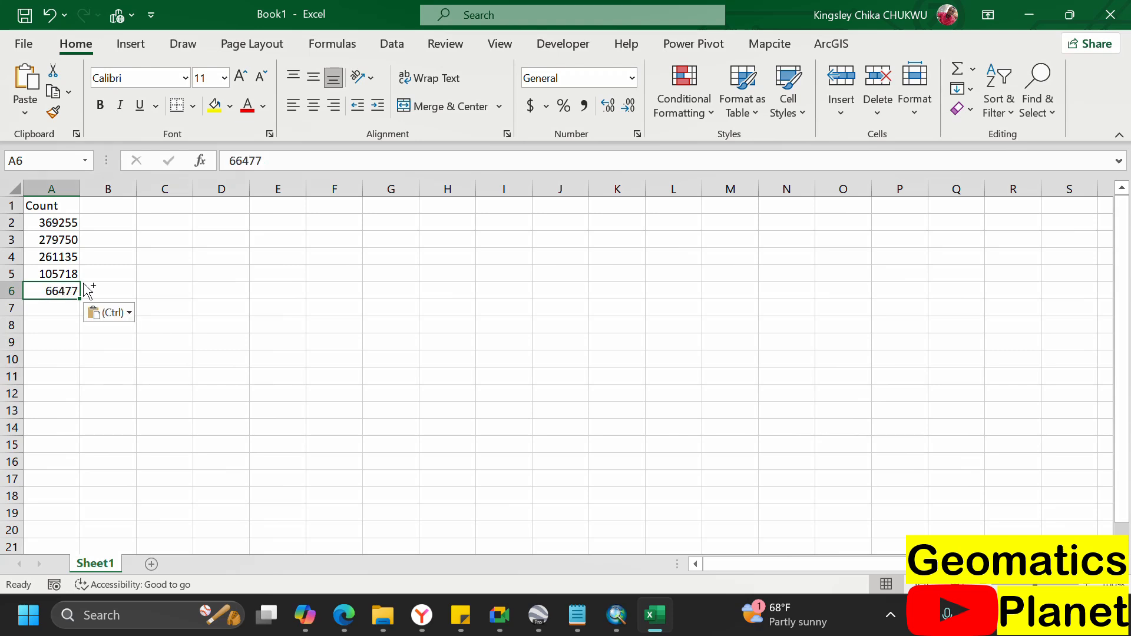
# - Enter the header Class in cell B1 of the Excel sheet
pyautogui.click(124, 206)
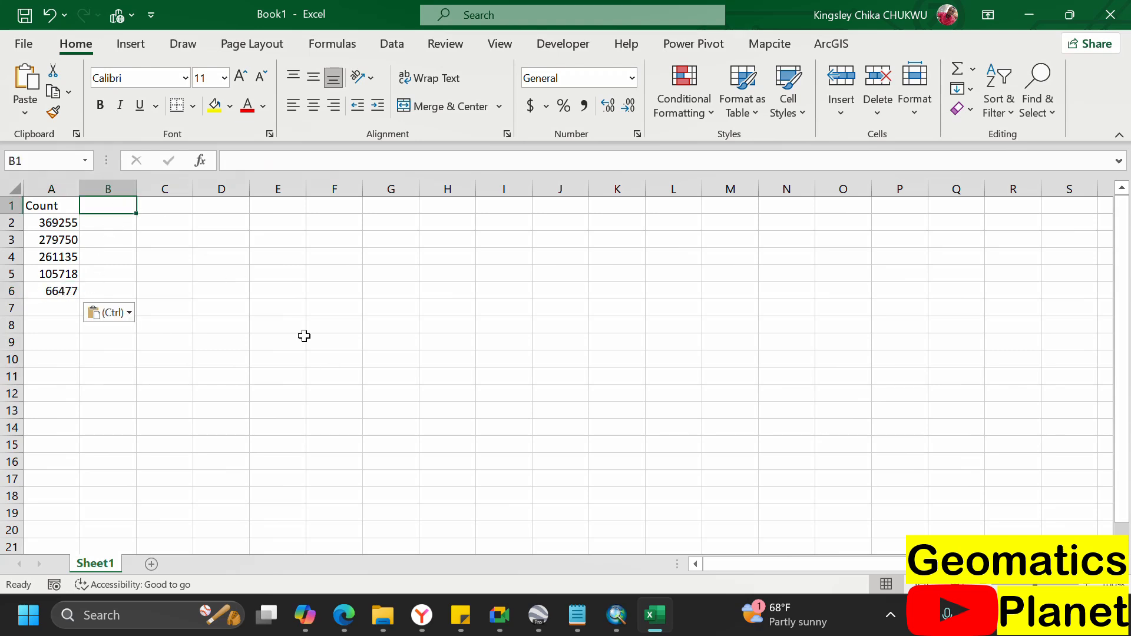
pyautogui.write('Class')
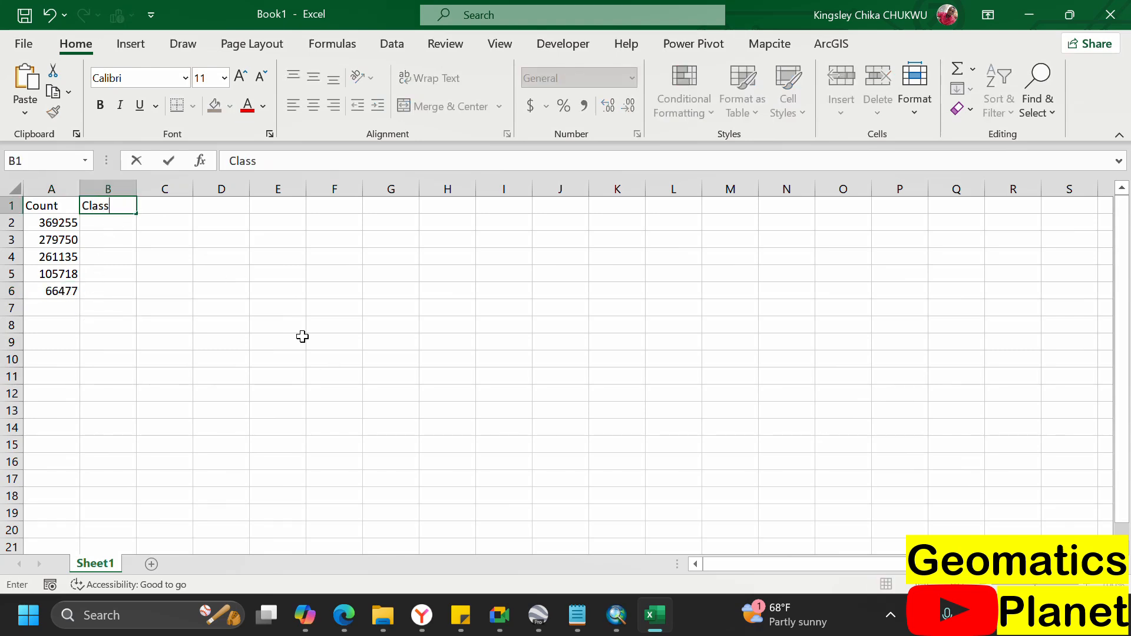
pyautogui.click(102, 222)
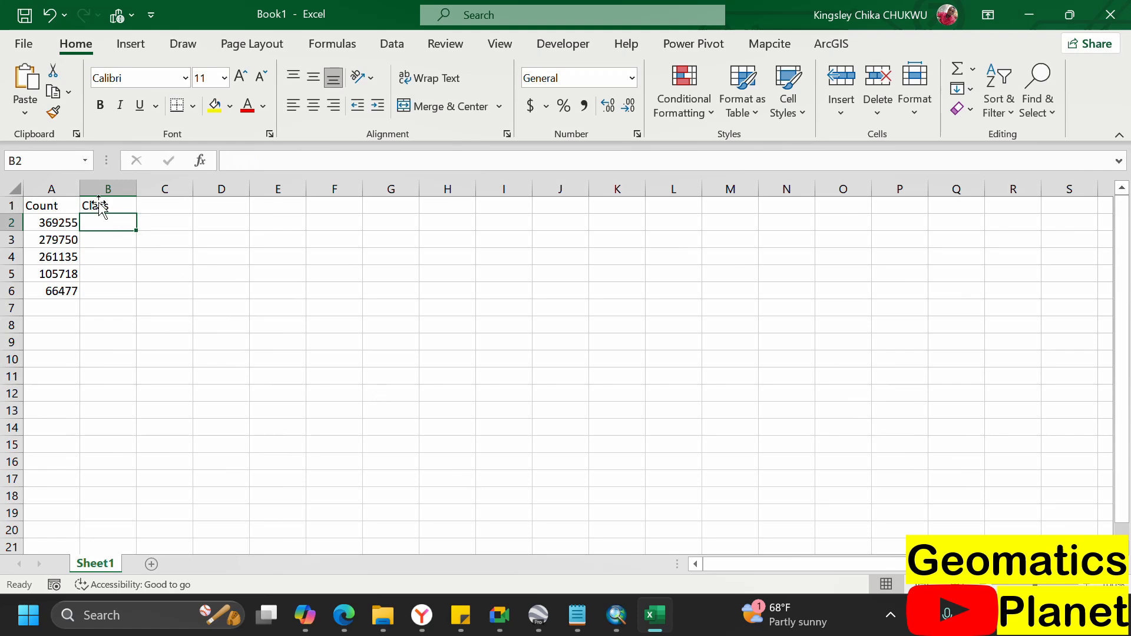
# - Check the layer's year in ArcMap and replace the Count header in cell A1 of the Excel sheet with Y2014
pyautogui.click(52, 208)
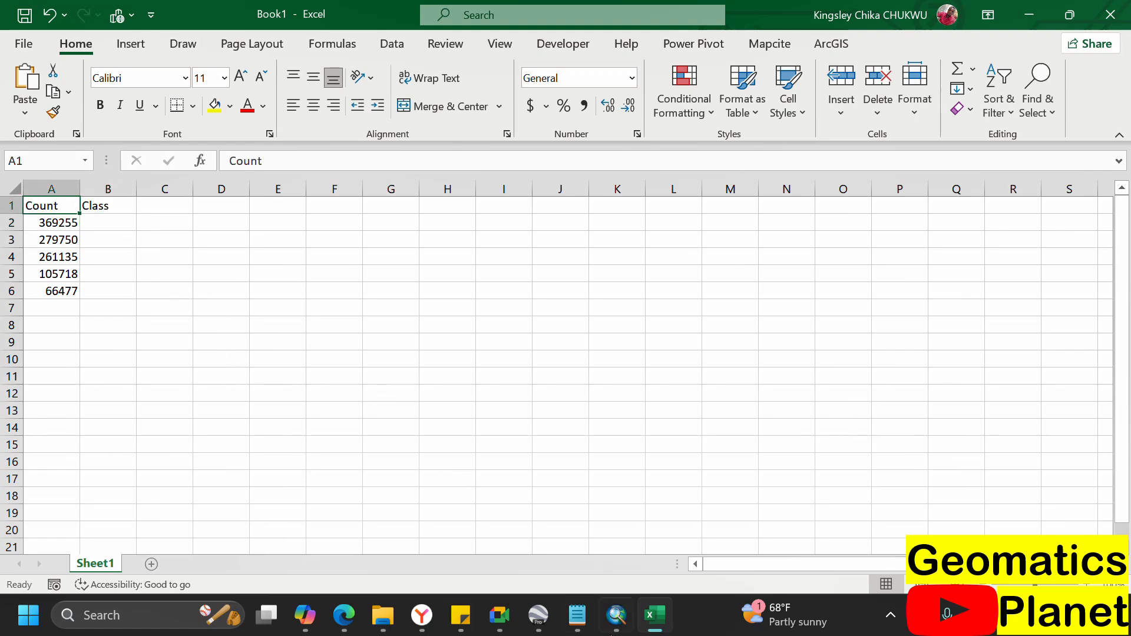
pyautogui.click(619, 629)
pyautogui.click(618, 632)
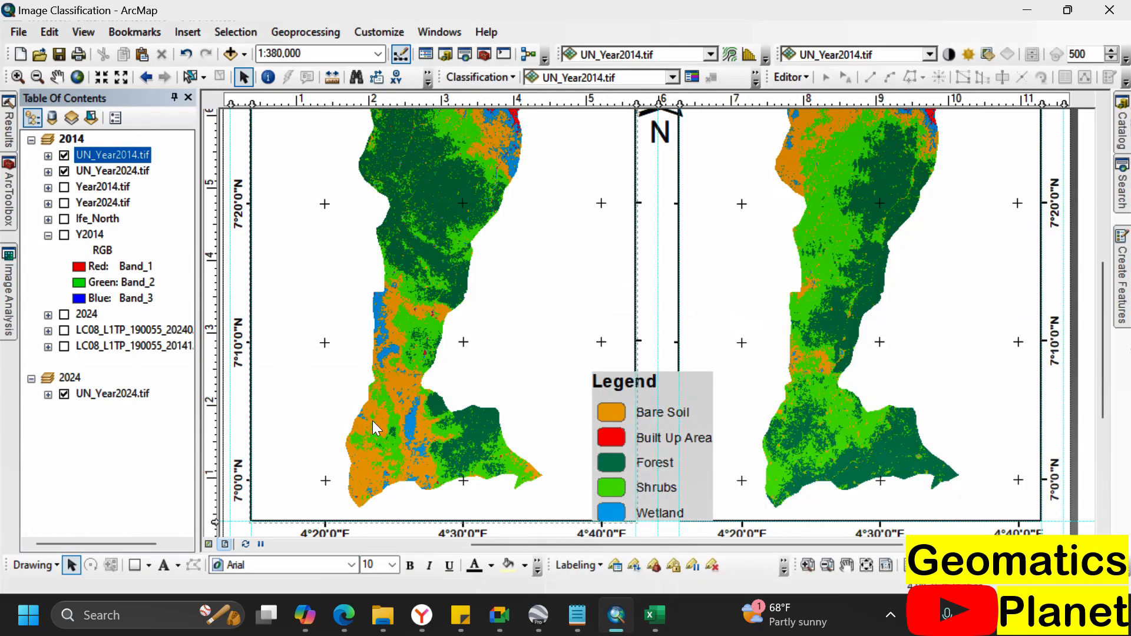
pyautogui.write('Y')
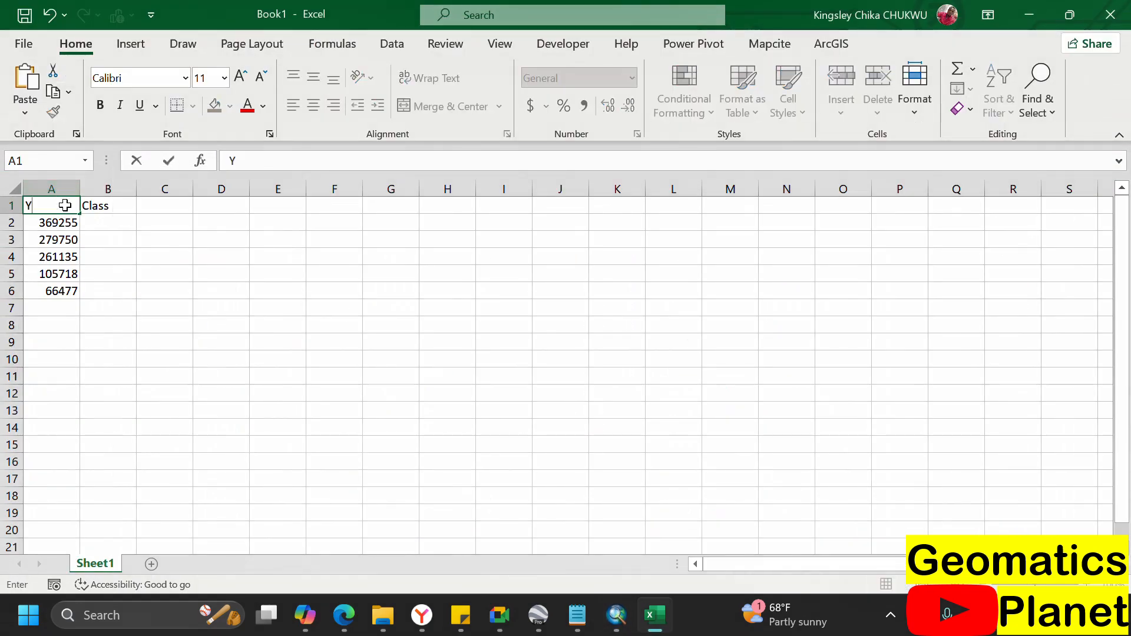
pyautogui.write('2014')
# - Insert a new column before the Class column and enter the header Y2024 in cell B1
pyautogui.click(106, 205)
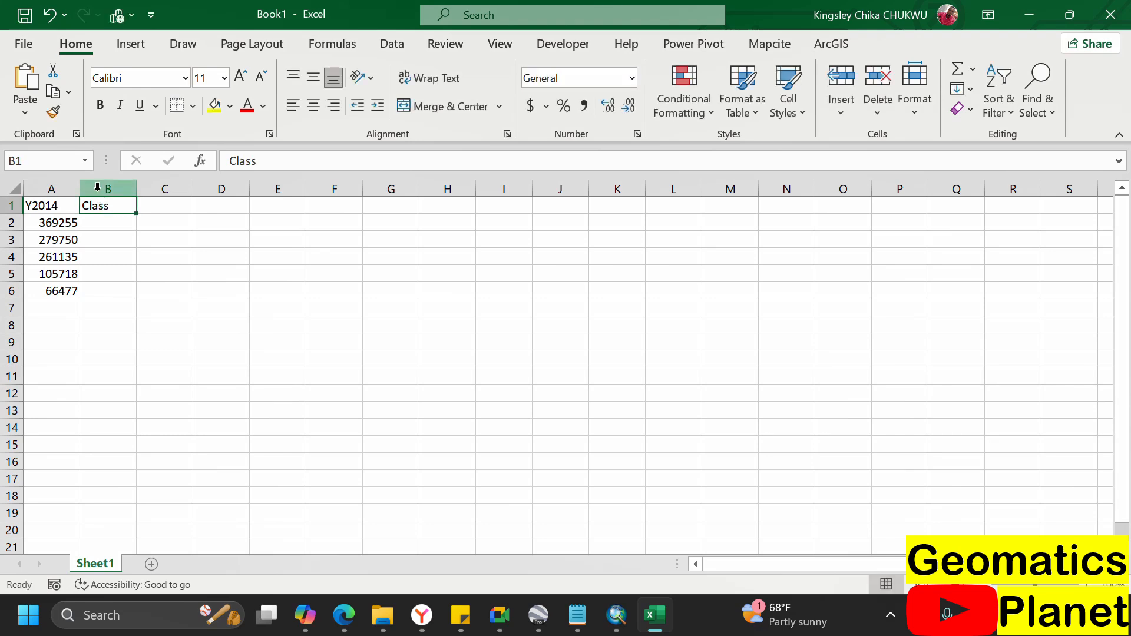
pyautogui.click(101, 189)
pyautogui.rightClick(99, 190)
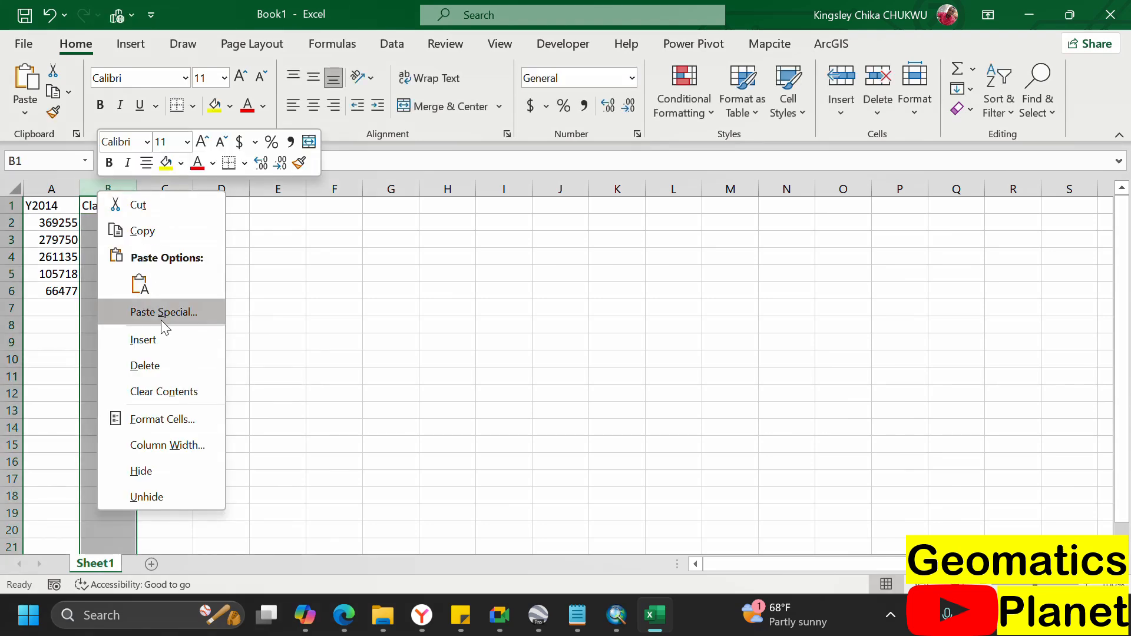
pyautogui.click(143, 340)
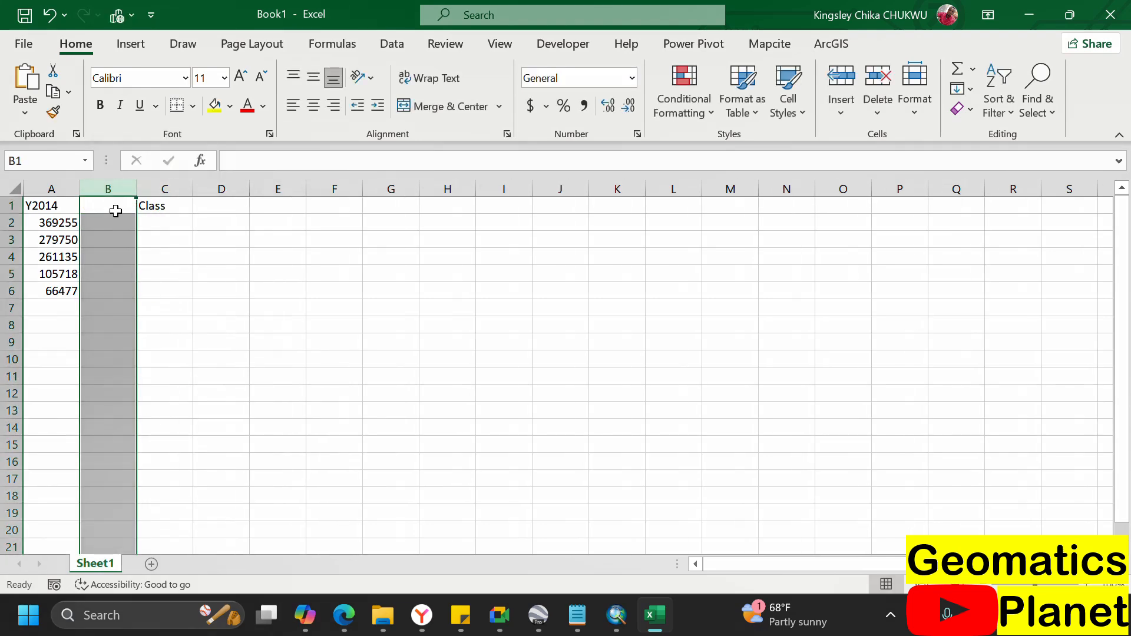
pyautogui.click(113, 207)
pyautogui.write('Y2')
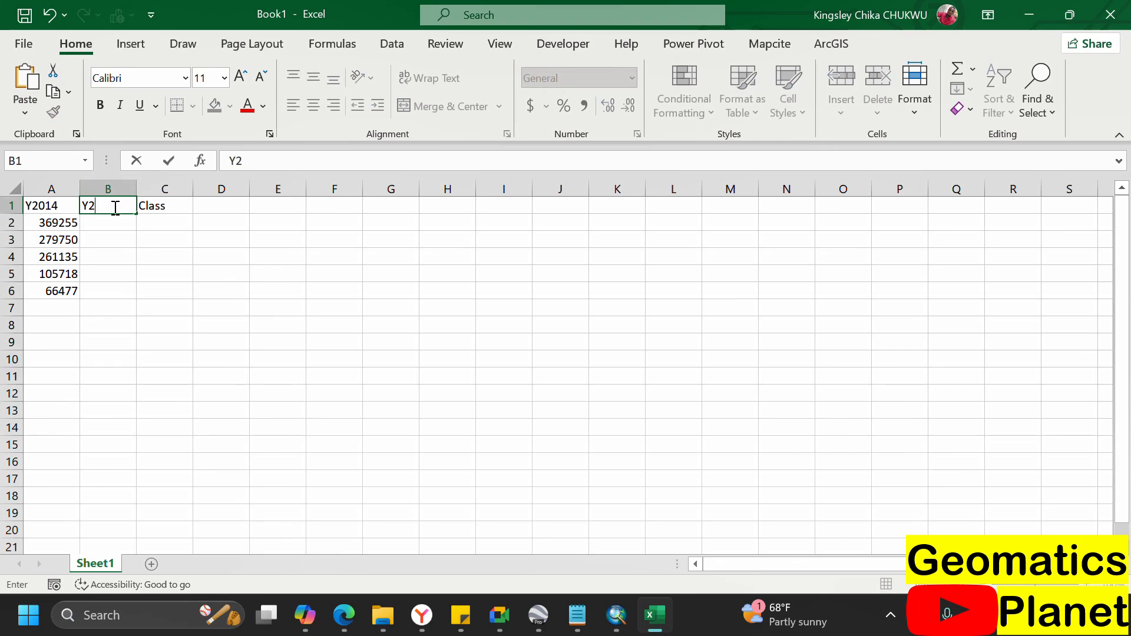
pyautogui.write('024')
pyautogui.click(124, 237)
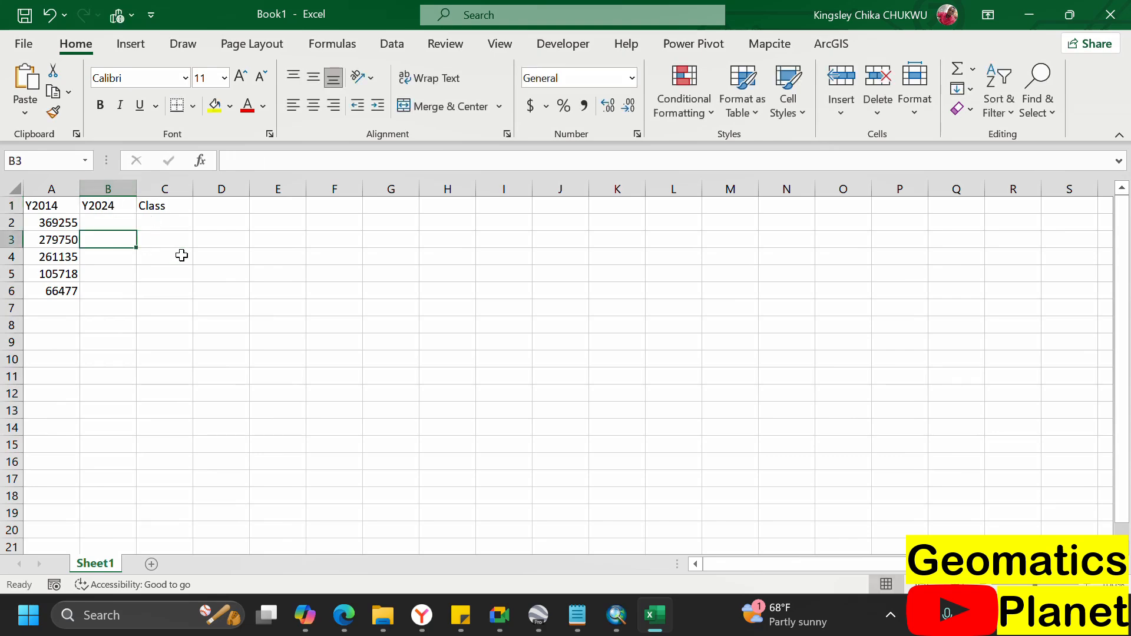
# - Open the attribute table of UN_Year2024.tif in ArcMap and enter its Forest count 362502 in cell B2 of the Excel sheet
pyautogui.click(620, 613)
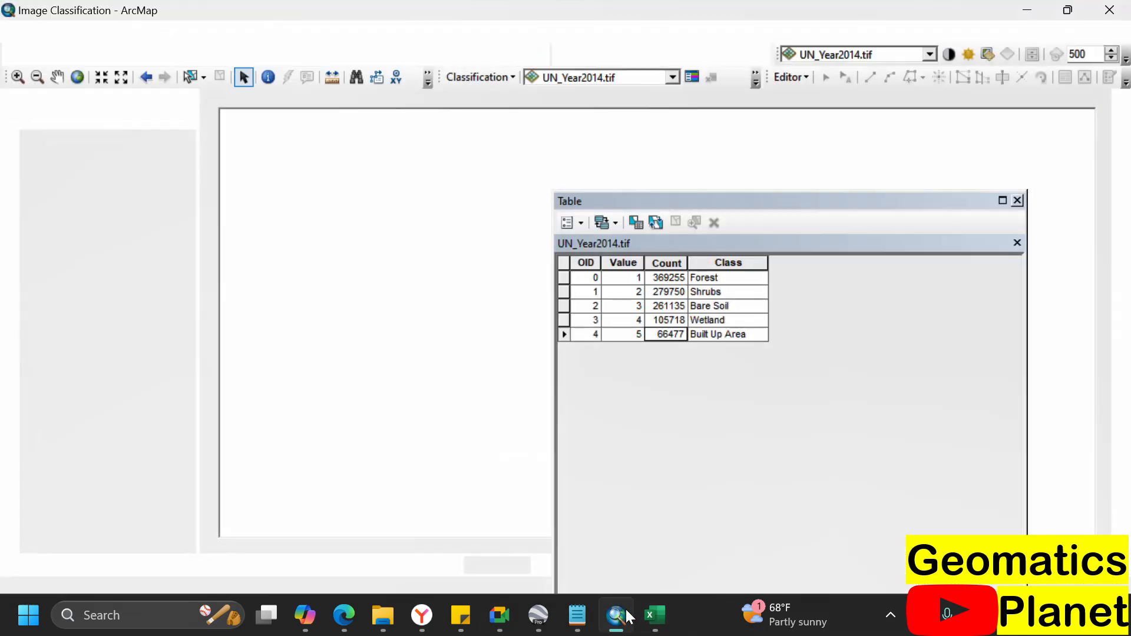
pyautogui.rightClick(118, 171)
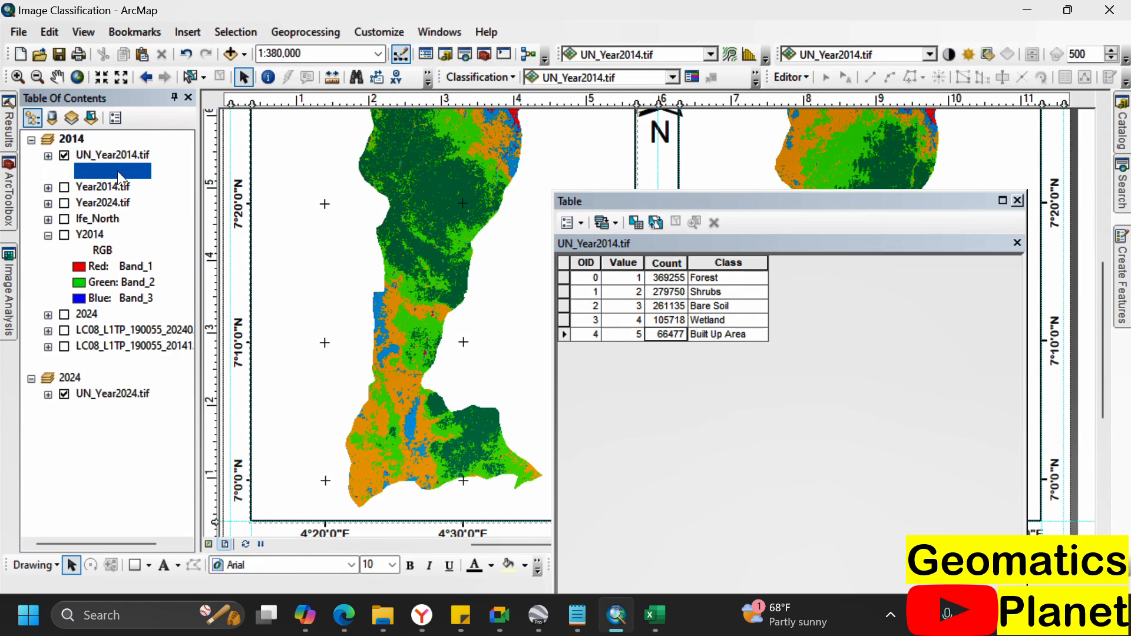
pyautogui.click(175, 224)
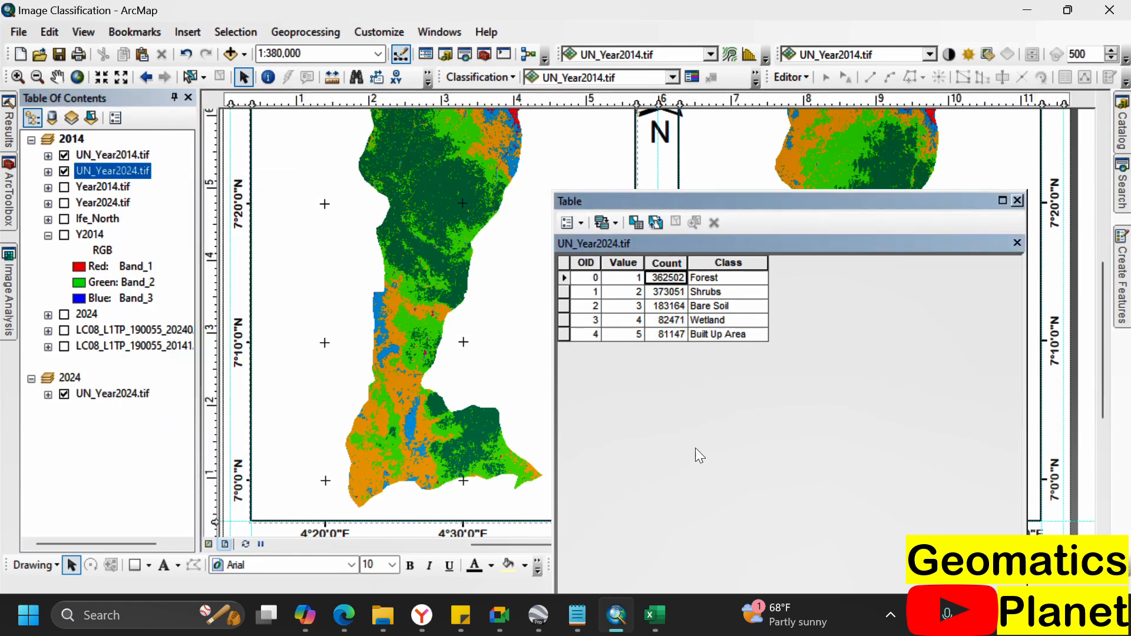
pyautogui.click(665, 625)
pyautogui.click(123, 223)
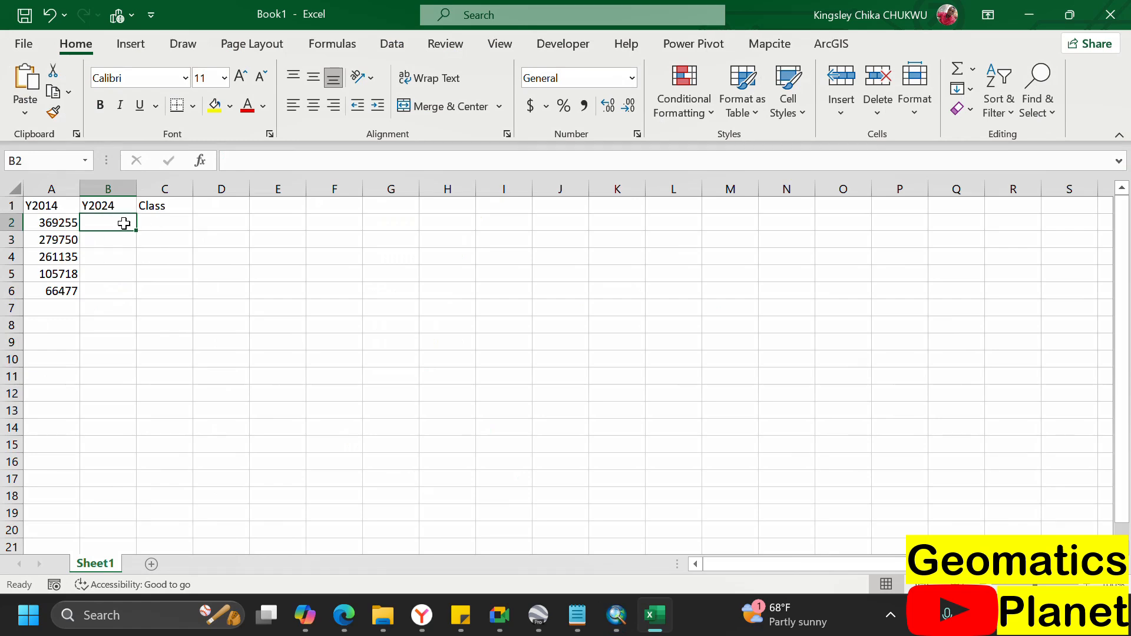
pyautogui.write('362502')
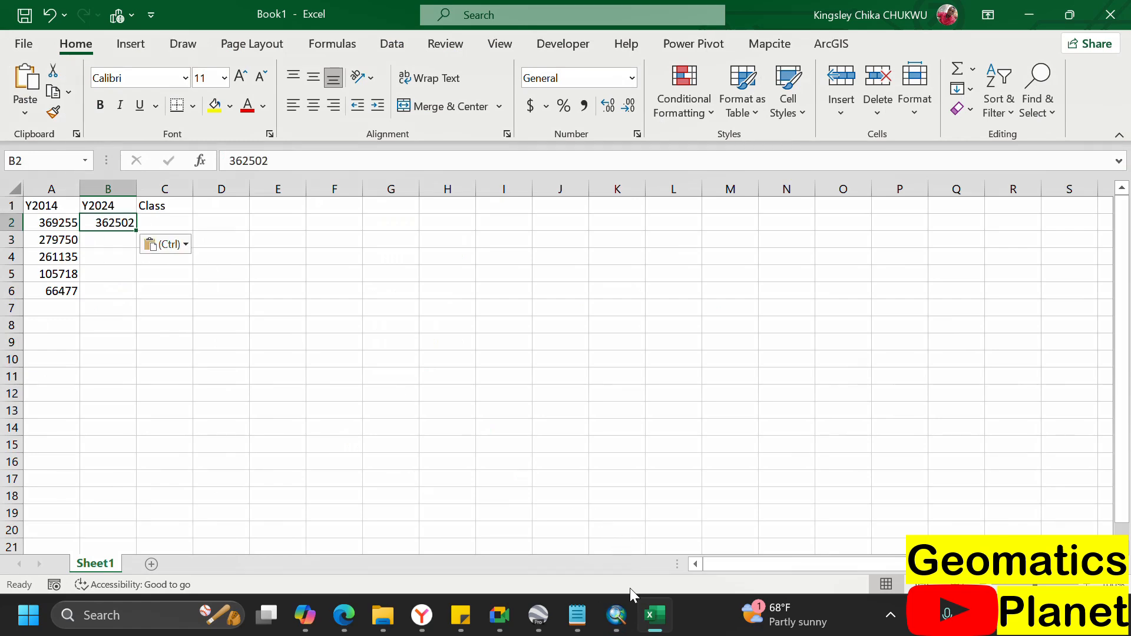
# - Copy the 2024 Shrubs count from the ArcMap attribute table and enter 373051 in cell B3 of the Excel sheet
pyautogui.click(616, 615)
pyautogui.click(658, 290)
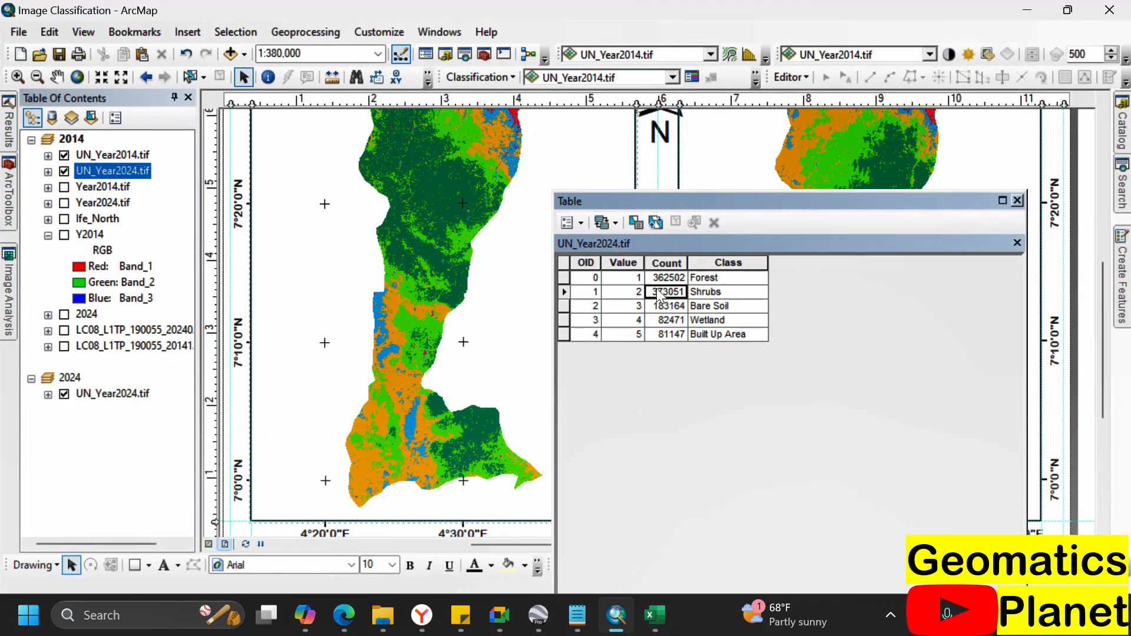
pyautogui.click(655, 615)
pyautogui.click(123, 242)
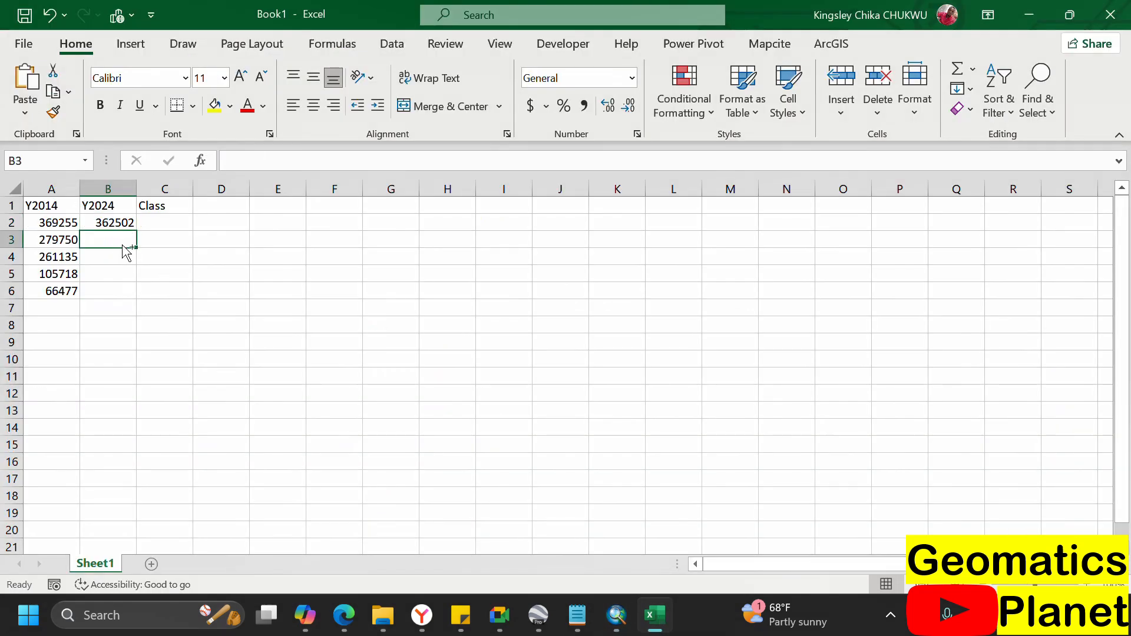
pyautogui.write('373051')
# - Copy the 2024 Bare Soil count from the ArcMap attribute table and enter 183164 in cell B4 of the Excel sheet
pyautogui.click(654, 617)
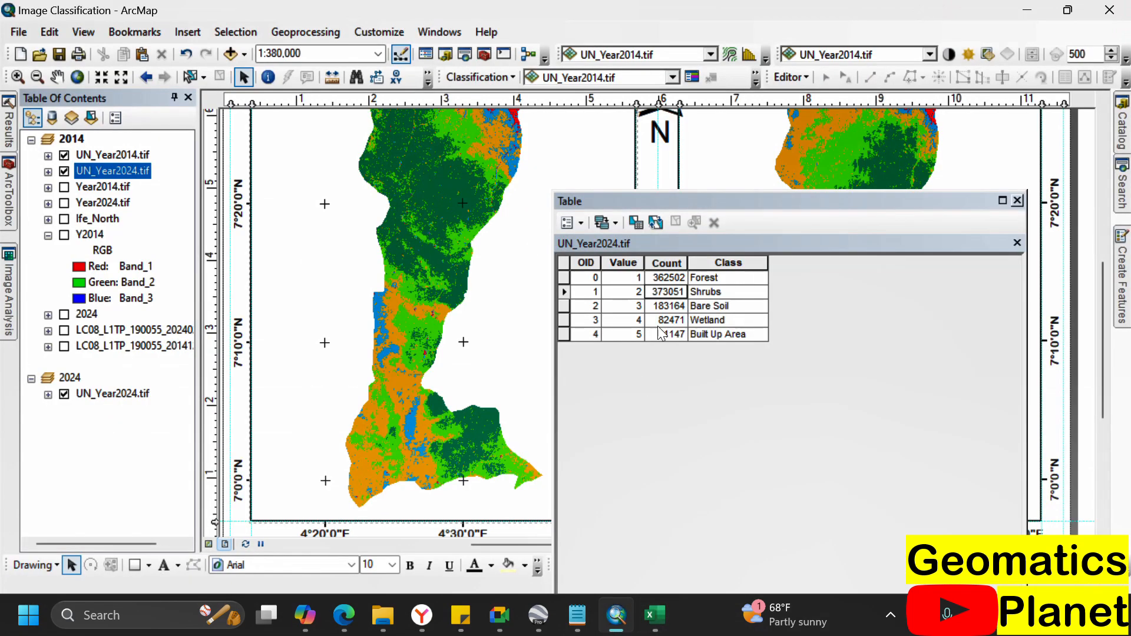
pyautogui.click(668, 307)
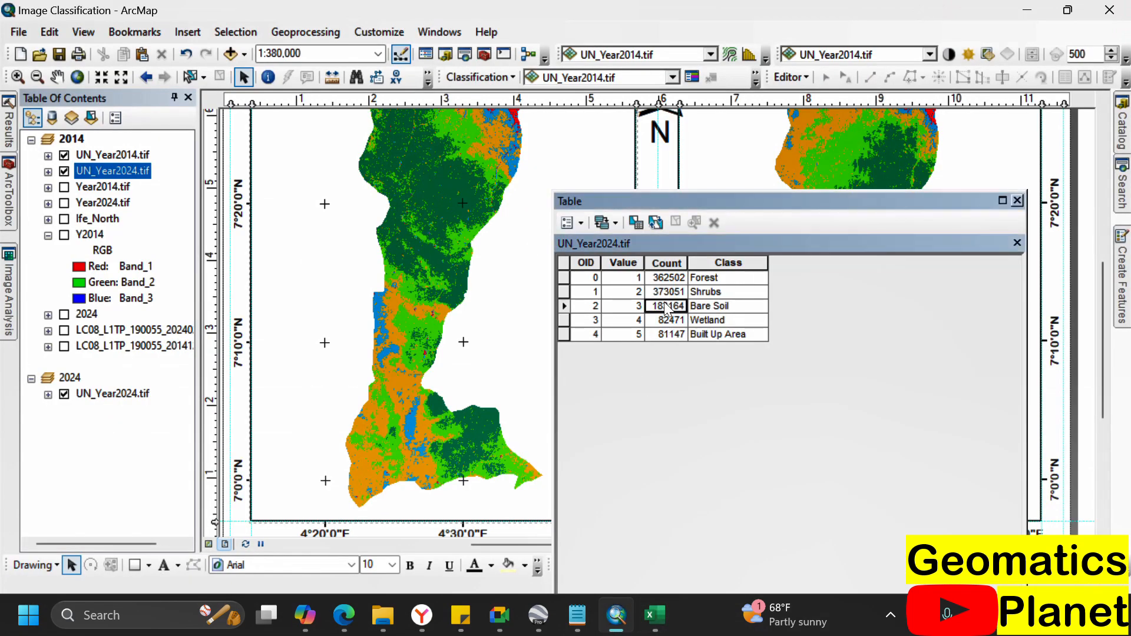
pyautogui.click(654, 617)
pyautogui.click(120, 256)
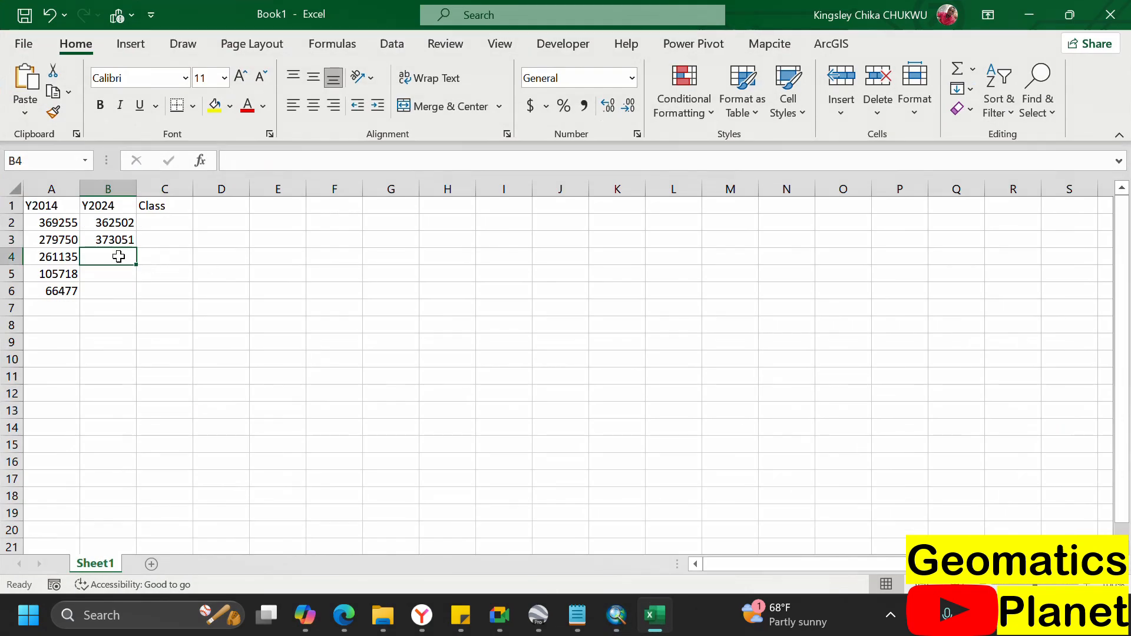
pyautogui.write('183164')
# - Copy the 2024 Wetland count from the ArcMap attribute table and enter 82471 in cell B5 of the Excel sheet
pyautogui.click(617, 615)
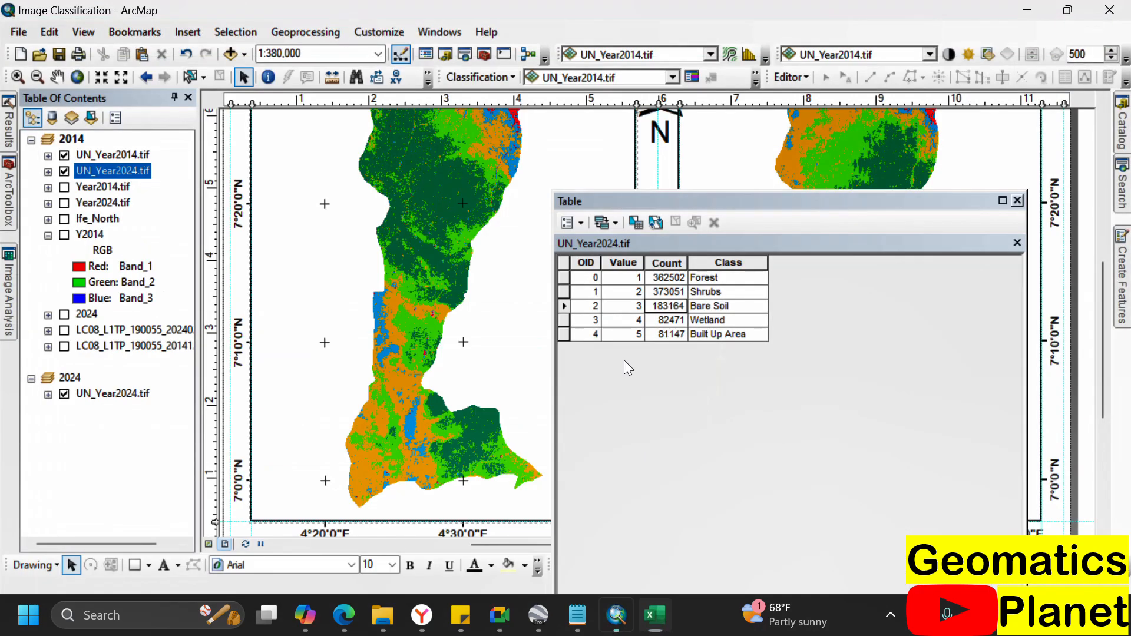
pyautogui.click(655, 320)
pyautogui.hotkey('ctrl', 'c')
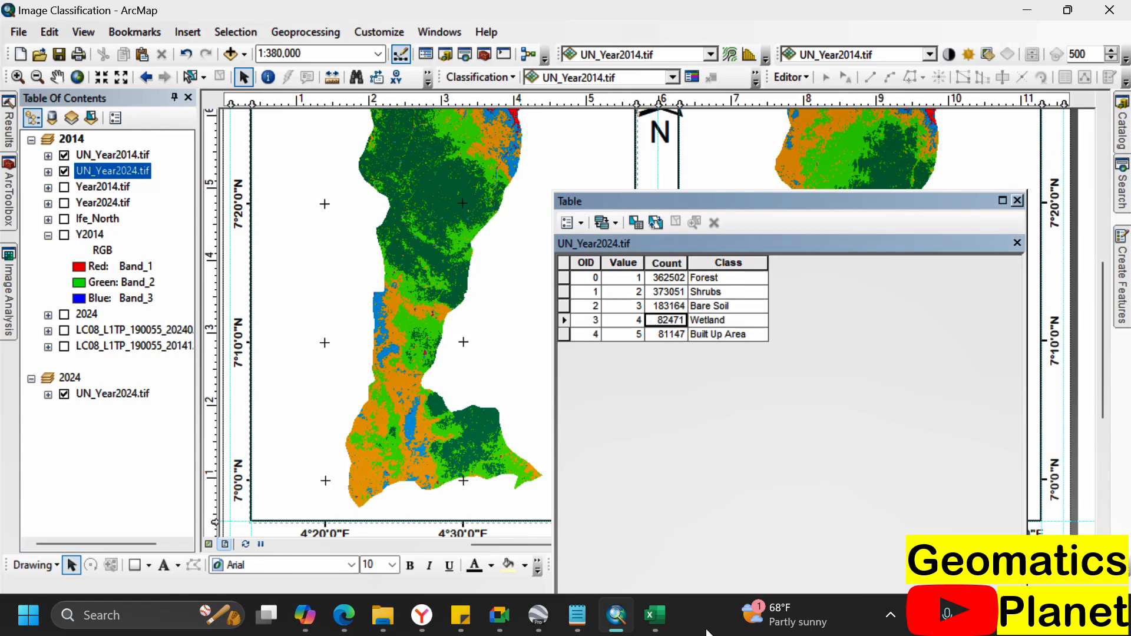
pyautogui.click(654, 616)
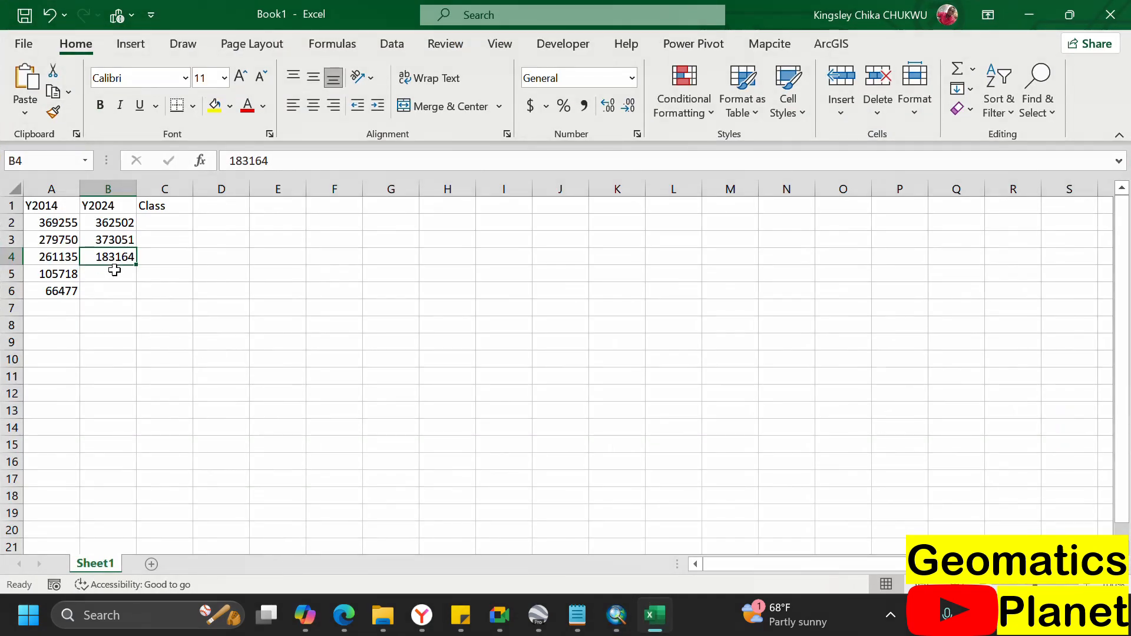
pyautogui.click(119, 272)
pyautogui.hotkey('ctrl', 'v')
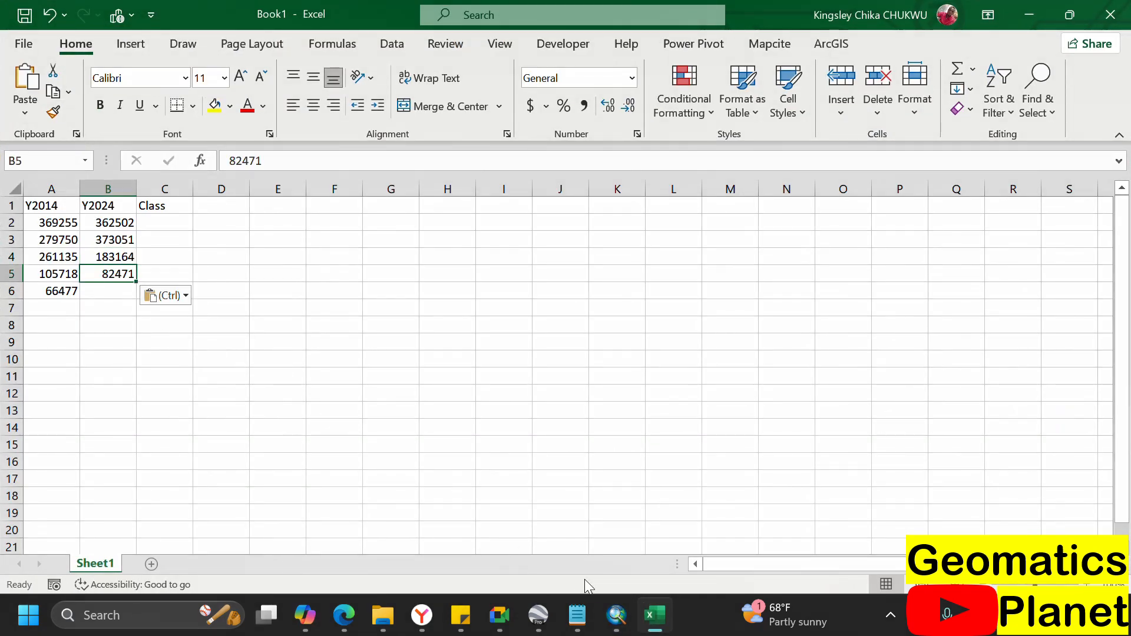
# - Copy the 2024 Built Up Area count from the ArcMap attribute table and enter 81147 in cell B6 of the Excel sheet
pyautogui.click(660, 619)
pyautogui.click(666, 336)
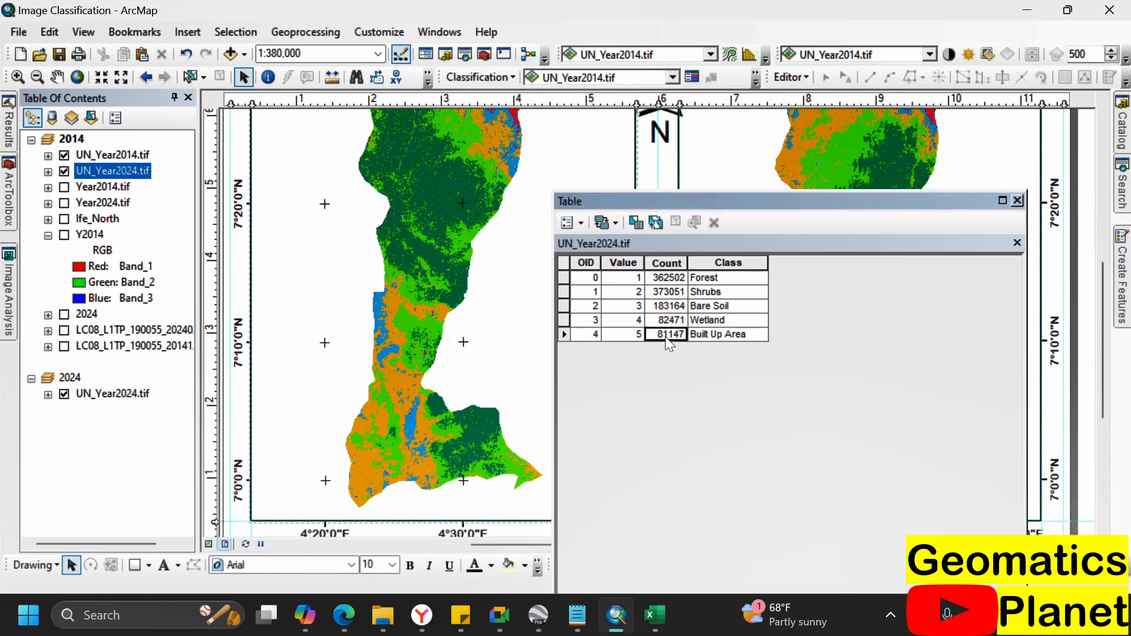
pyautogui.click(616, 617)
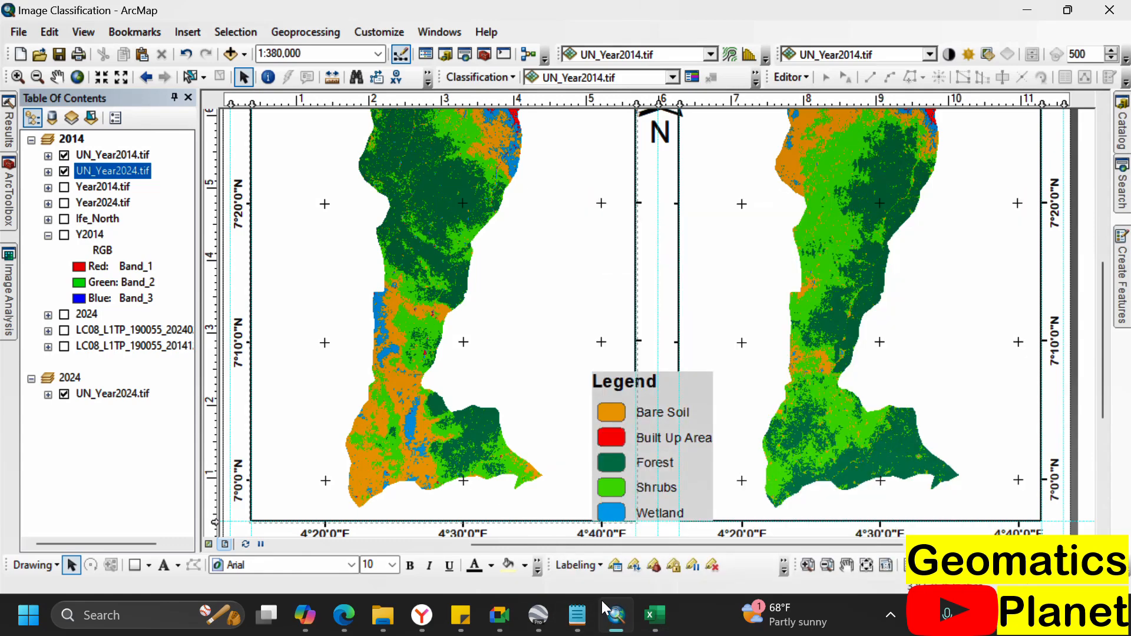
pyautogui.click(656, 618)
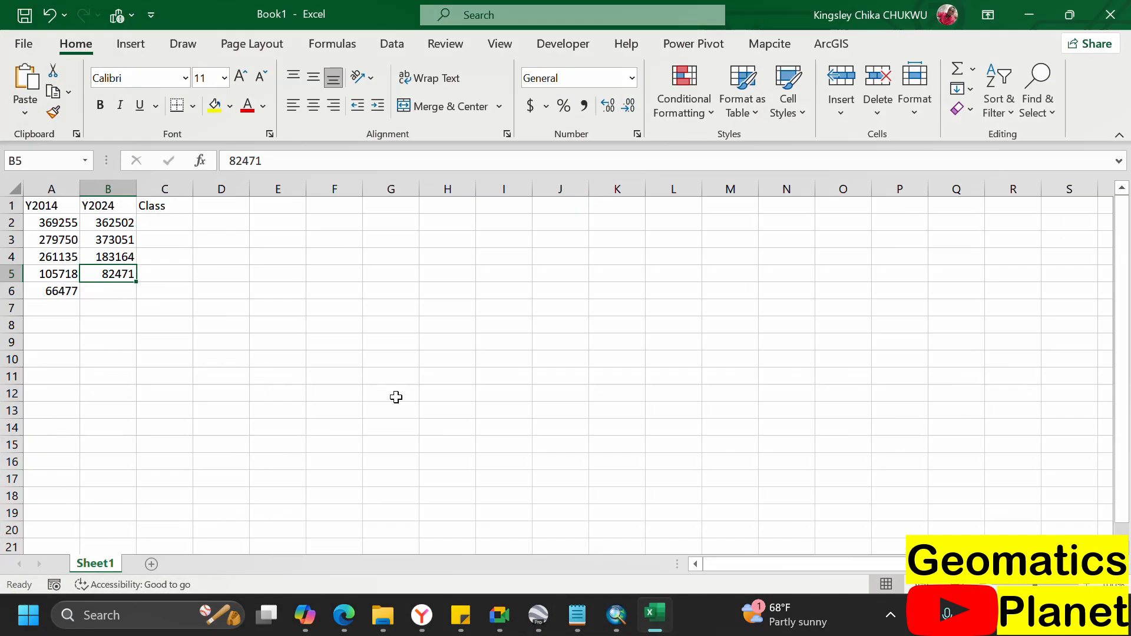
pyautogui.click(124, 289)
pyautogui.hotkey('ctrl', 'v')
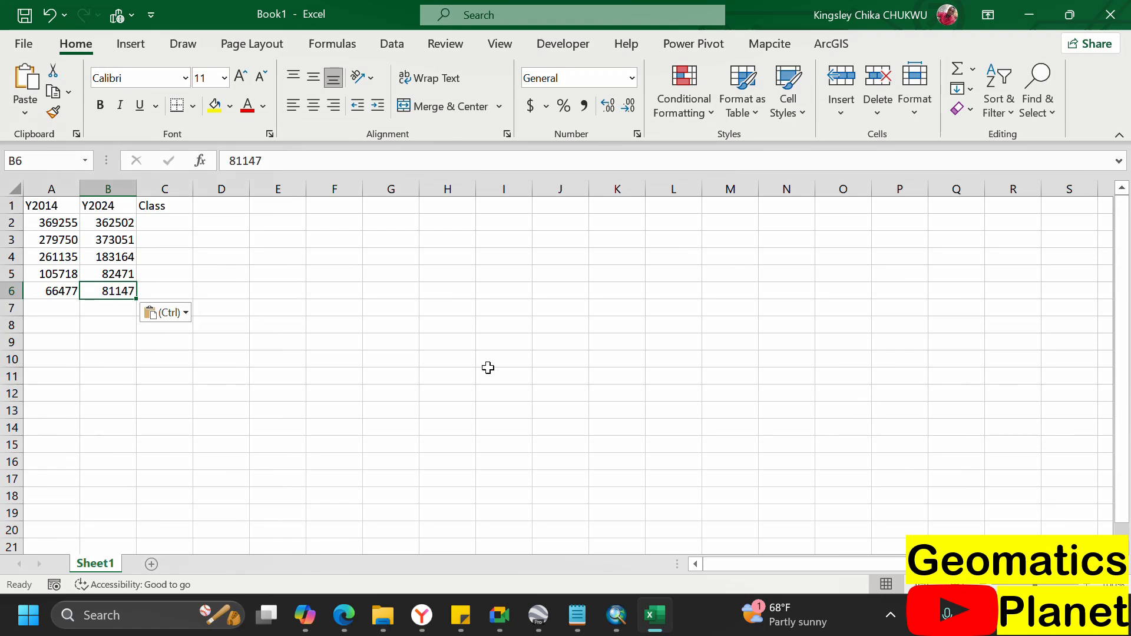
# - Copy the class name Forest from the ArcMap attribute table into cell C2 of the Excel sheet
pyautogui.click(177, 221)
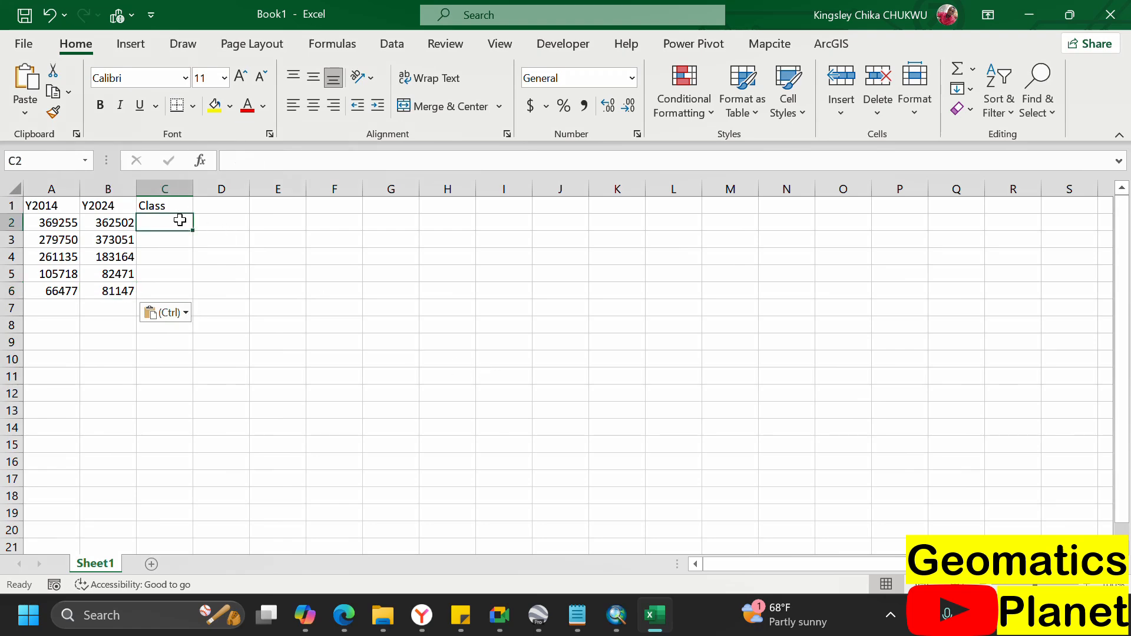
pyautogui.click(656, 617)
pyautogui.click(614, 623)
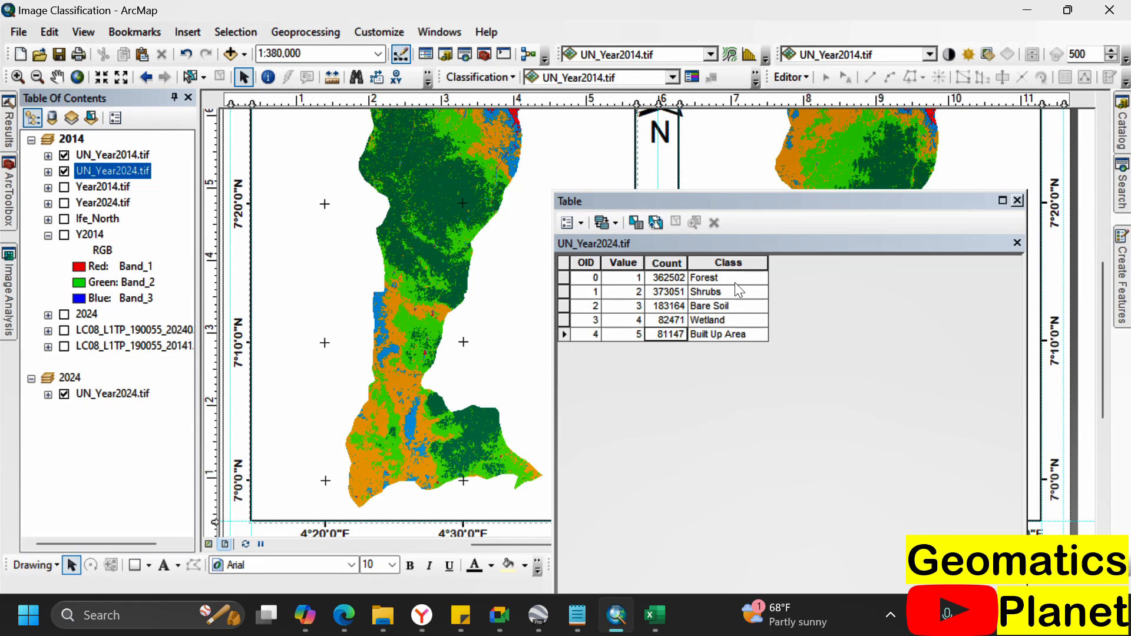
pyautogui.click(736, 278)
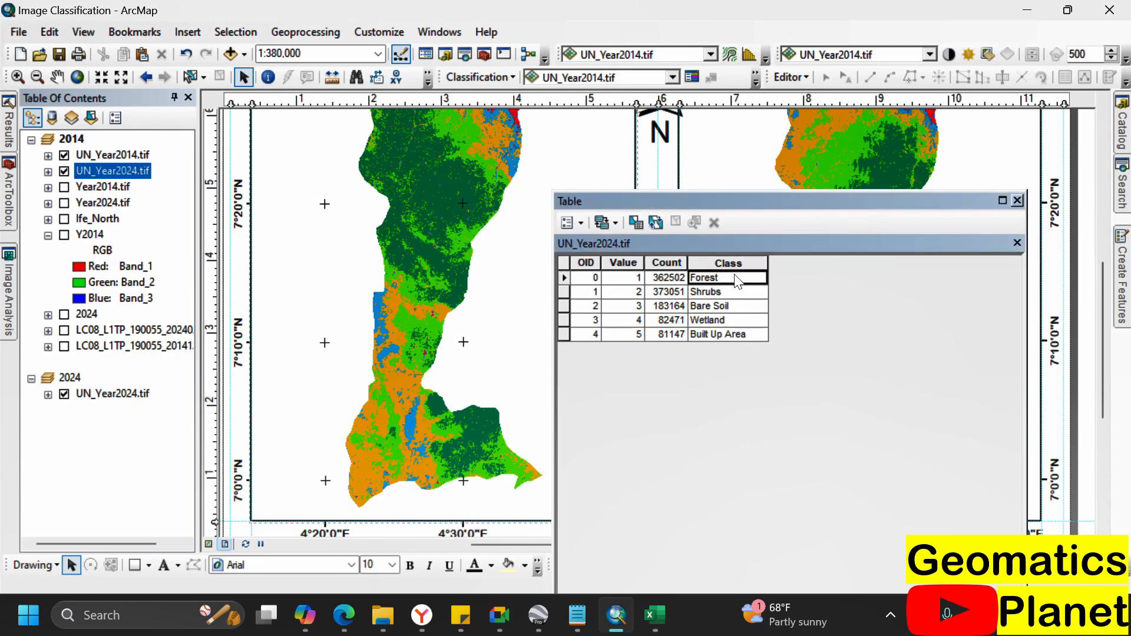
pyautogui.click(656, 617)
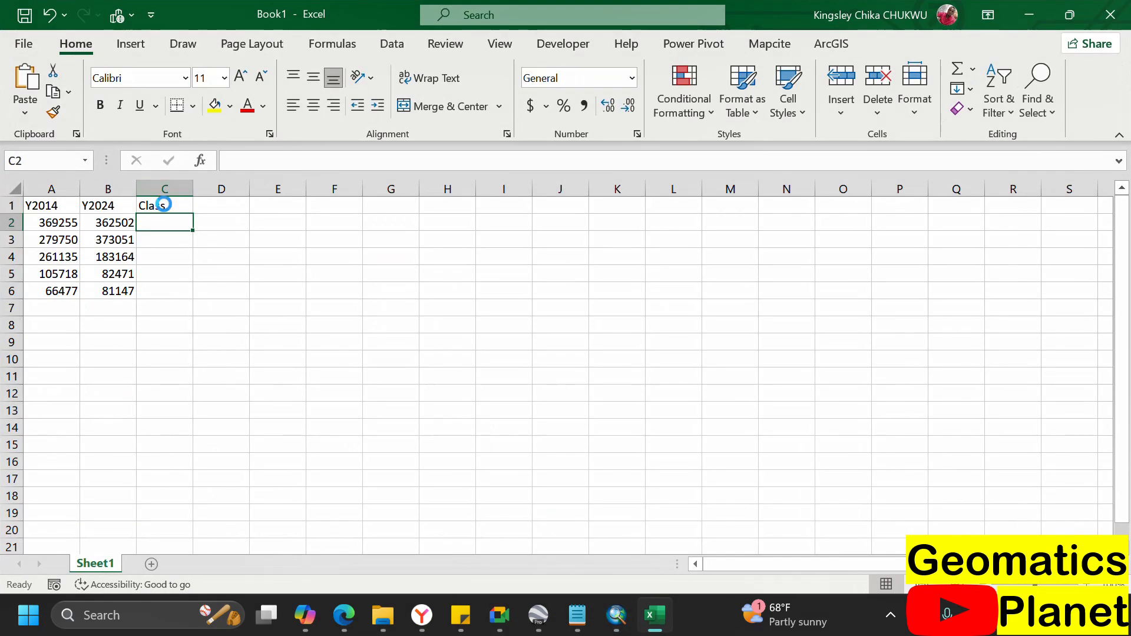
pyautogui.hotkey('ctrl', 'v')
# - Copy the class name Shrubs from the ArcMap attribute table into cell C3 of the Excel sheet
pyautogui.click(655, 615)
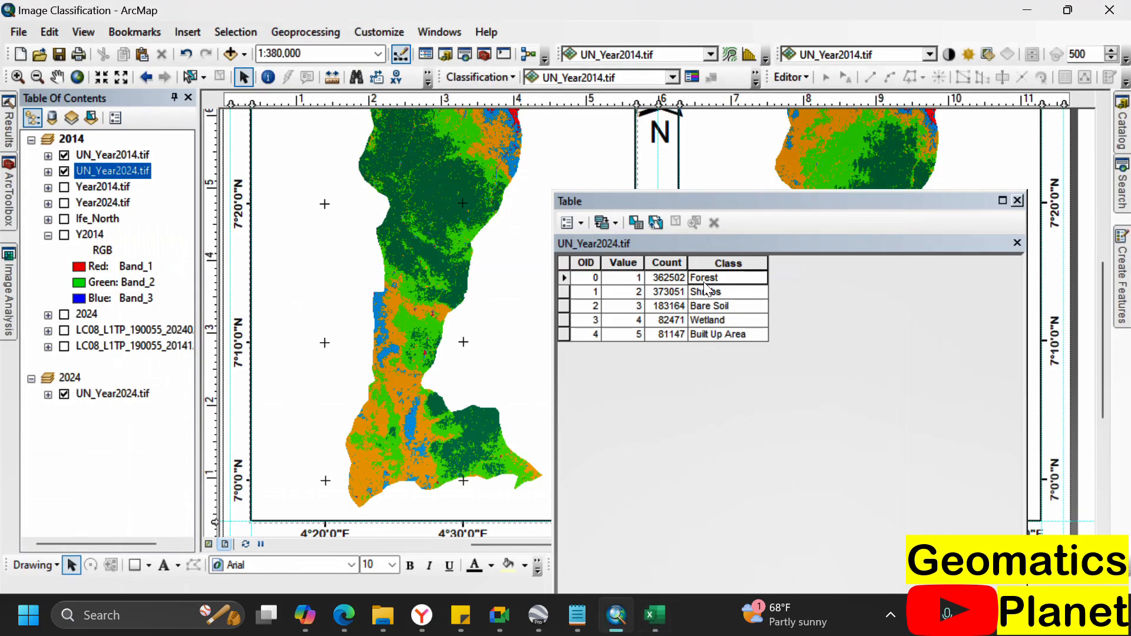
pyautogui.click(712, 292)
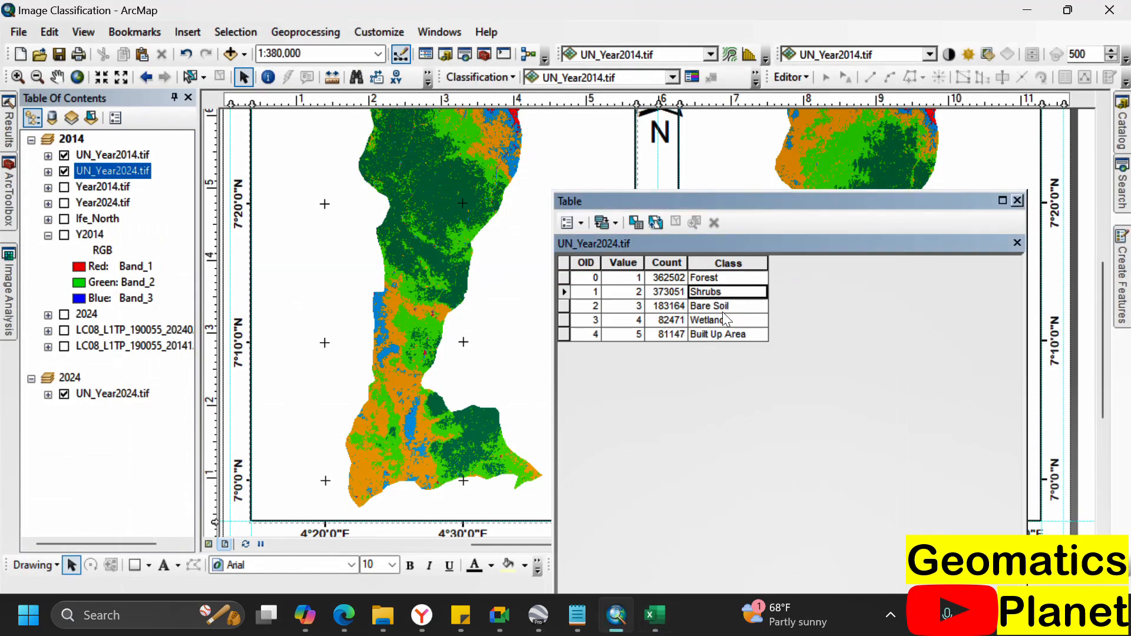
pyautogui.click(657, 616)
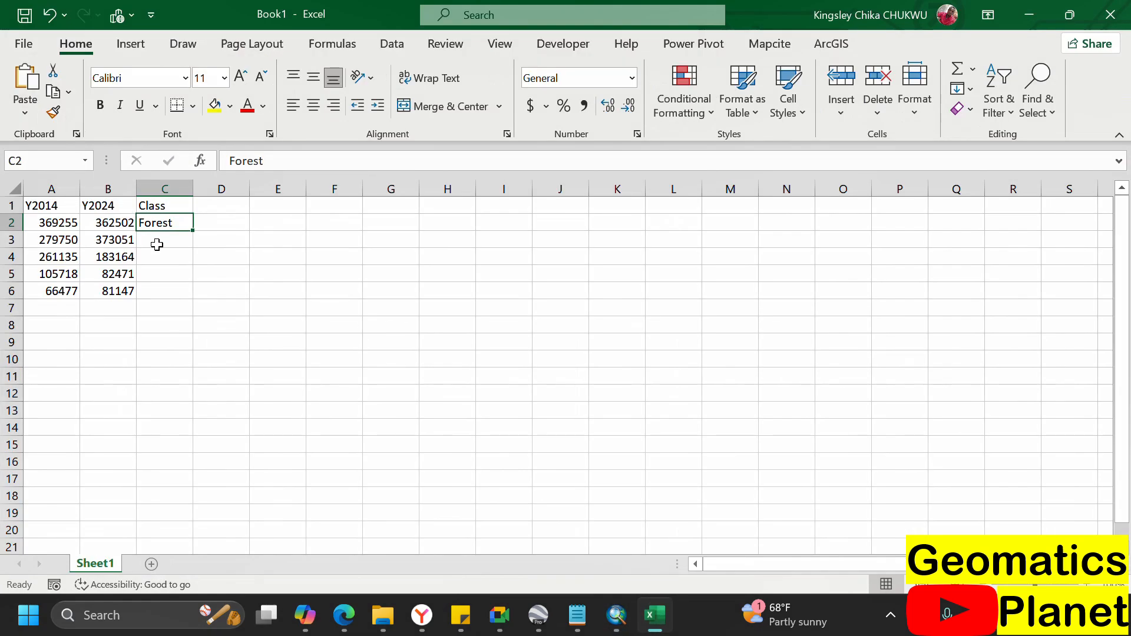
pyautogui.click(183, 244)
pyautogui.hotkey('ctrl', 'v')
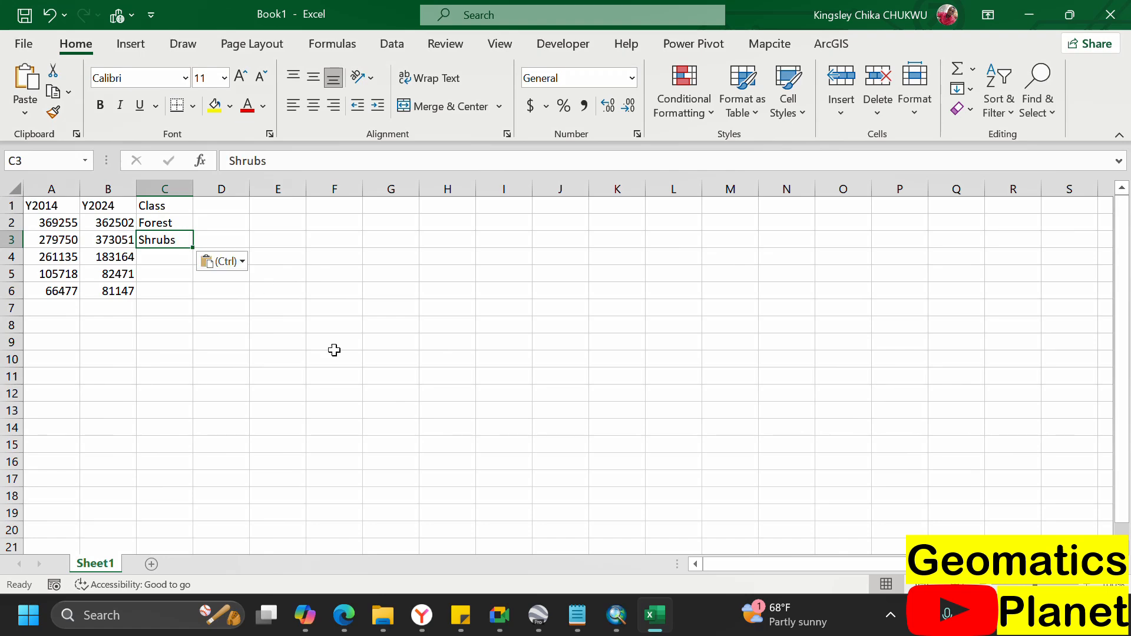
# - Copy the class name Bare Soil from the ArcMap attribute table into cell C4 of the Excel sheet
pyautogui.hotkey('alt', 'Tab')
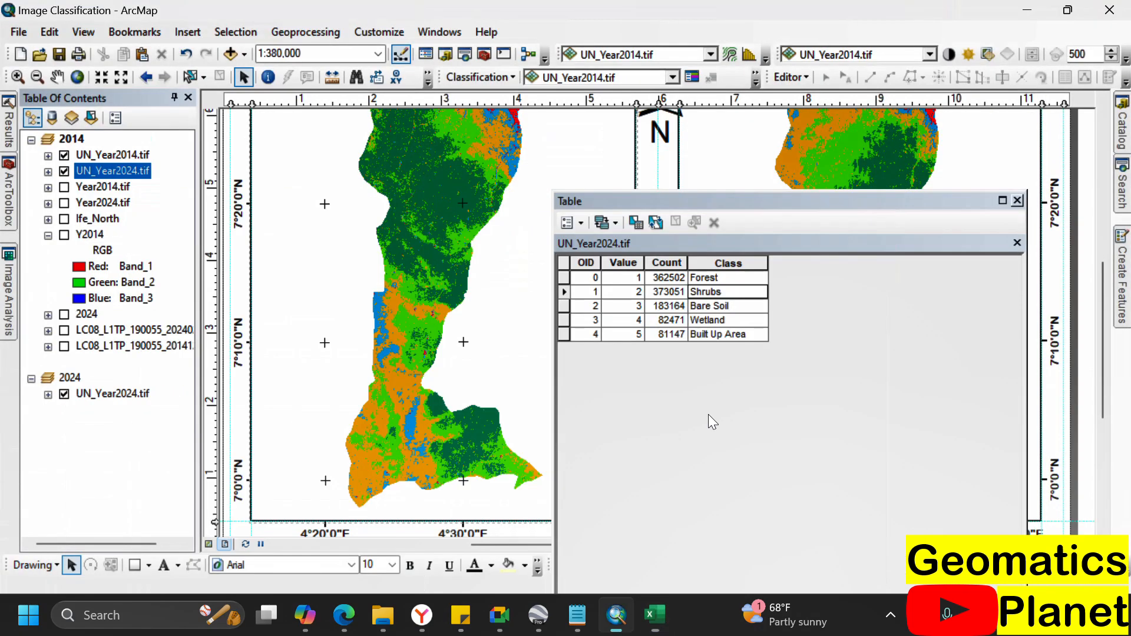
pyautogui.click(716, 307)
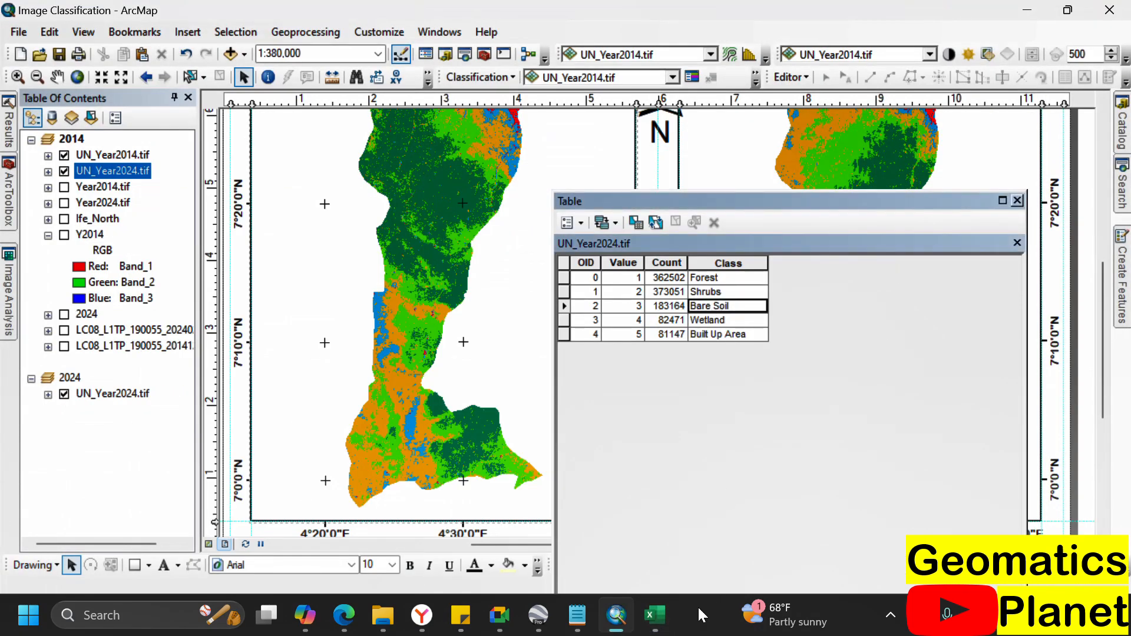
pyautogui.click(667, 627)
pyautogui.click(174, 261)
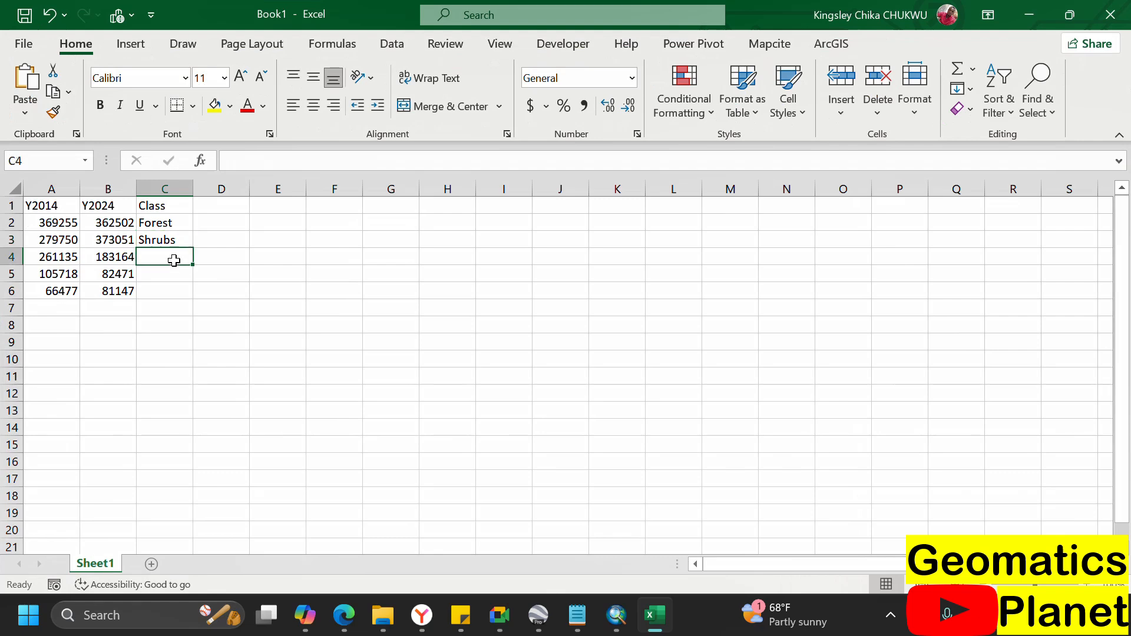
pyautogui.hotkey('ctrl', 'v')
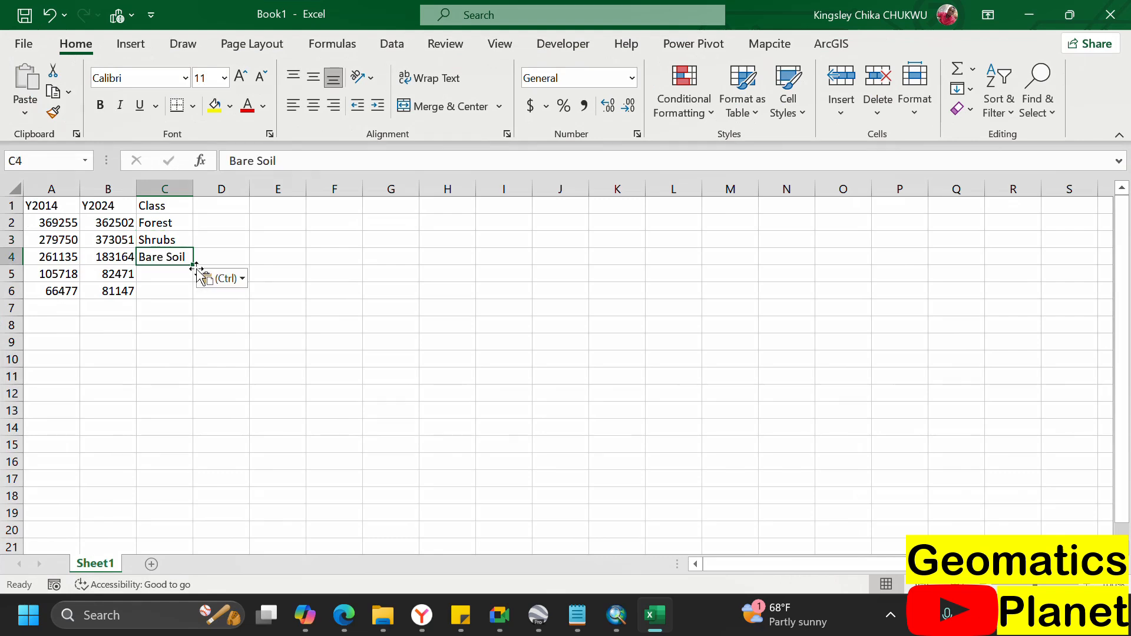
# - Copy the class name Wetland from the ArcMap attribute table into cell C5 of the Excel sheet
pyautogui.click(666, 616)
pyautogui.click(718, 320)
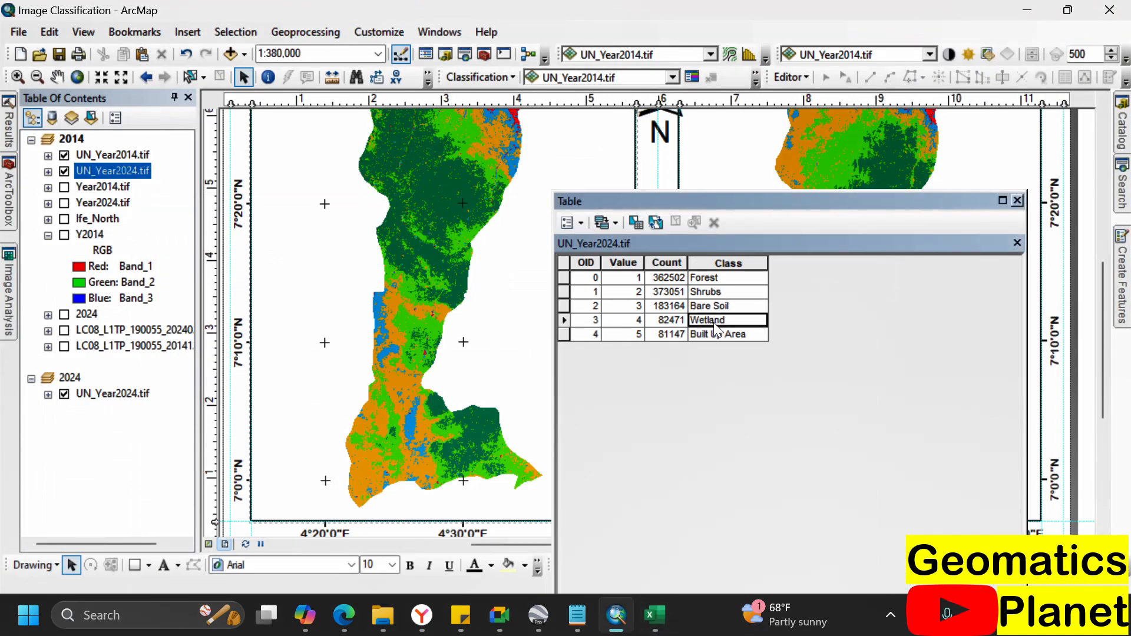
pyautogui.click(656, 615)
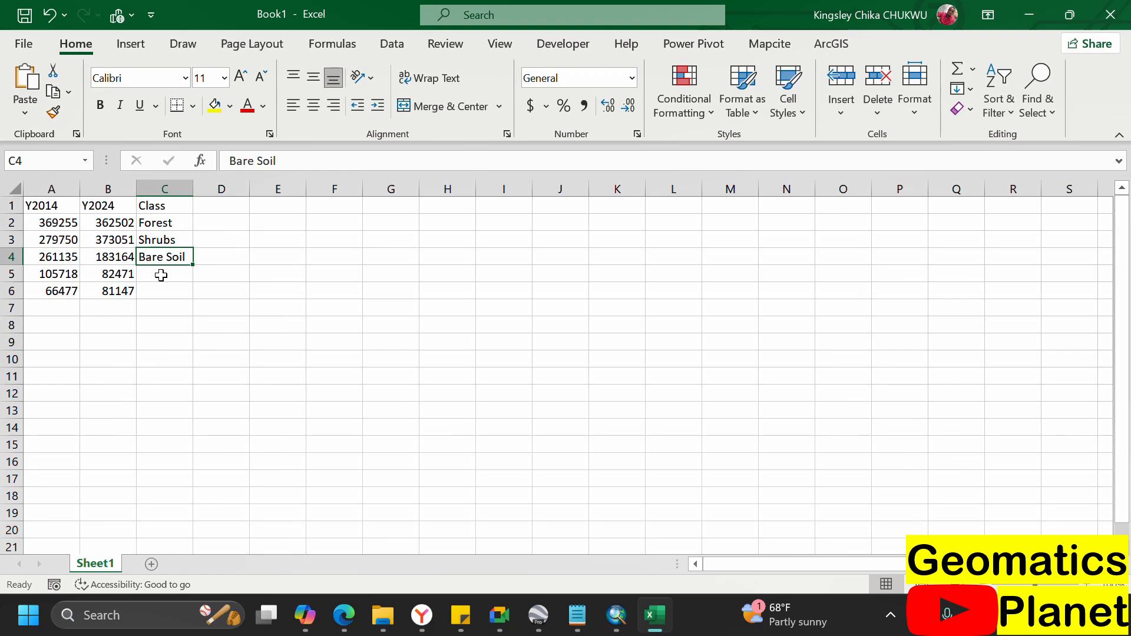
pyautogui.click(161, 276)
pyautogui.hotkey('ctrl', 'v')
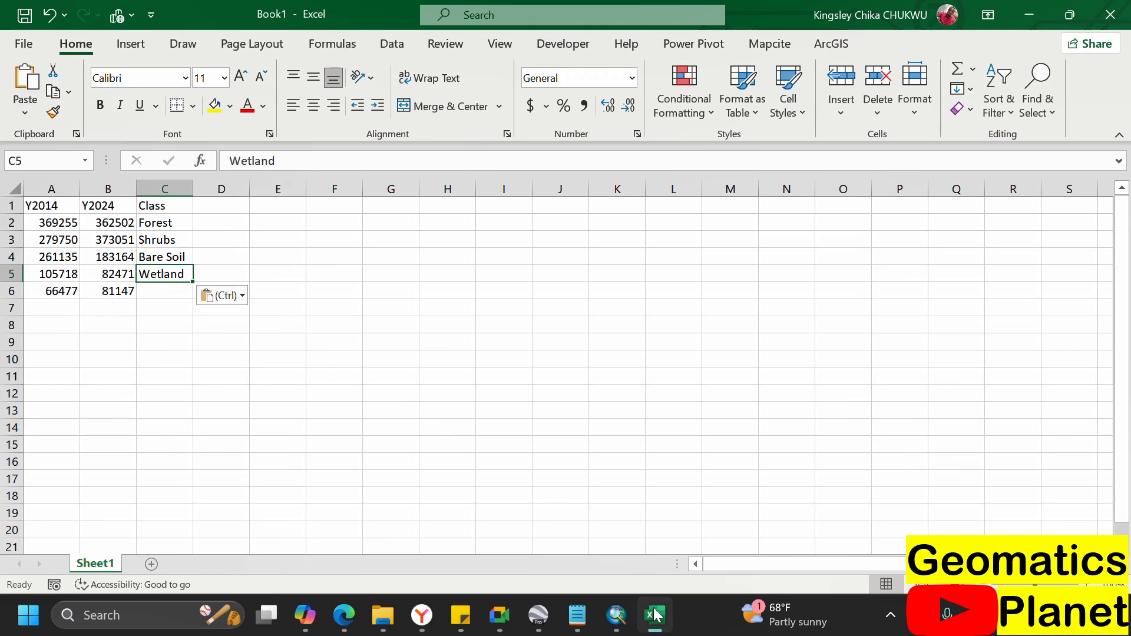
# - Copy the class name Built Up Area from the ArcMap attribute table into cell C6 of the Excel sheet
pyautogui.click(655, 615)
pyautogui.click(707, 333)
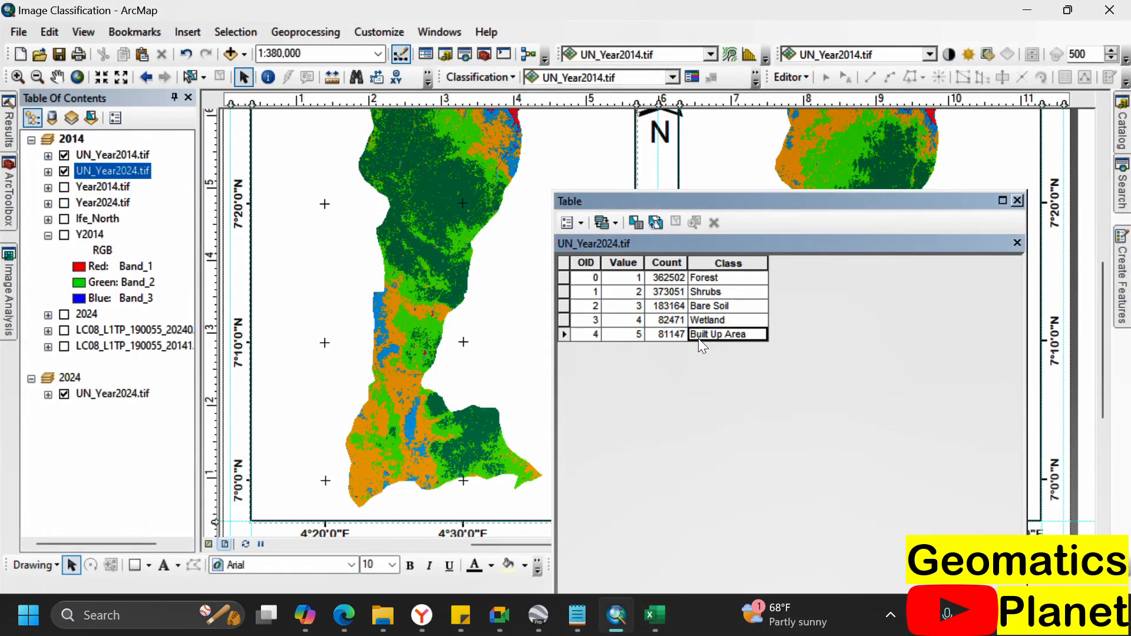
pyautogui.click(655, 613)
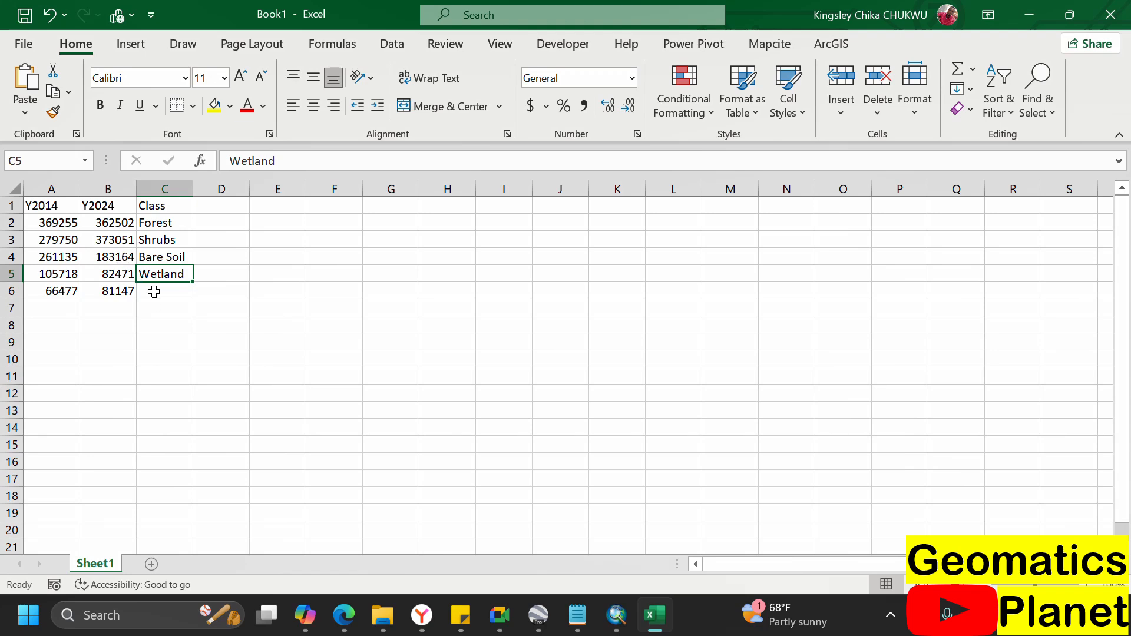
pyautogui.click(155, 291)
pyautogui.write('Built Up Area')
pyautogui.click(233, 254)
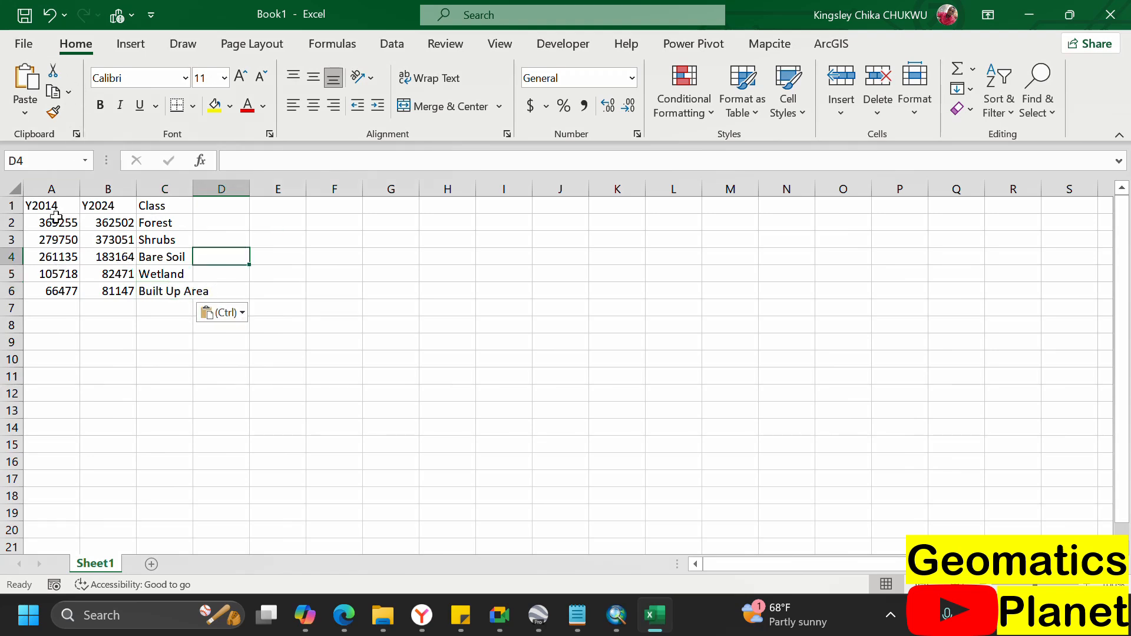
pyautogui.moveTo(52, 206); pyautogui.dragTo(186, 288)
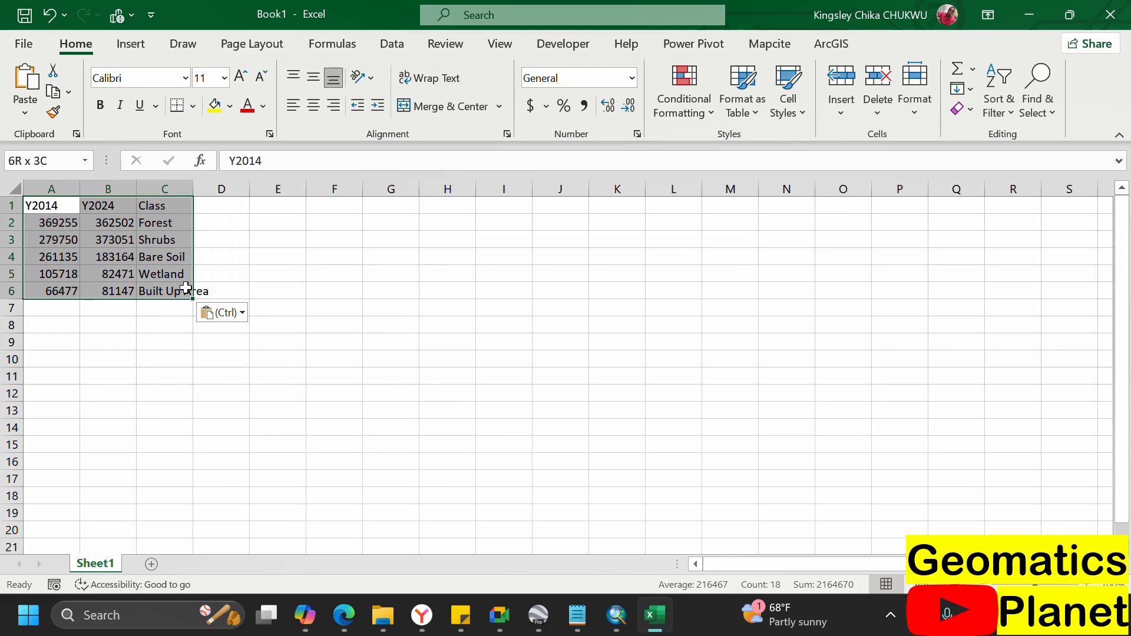
pyautogui.click(326, 277)
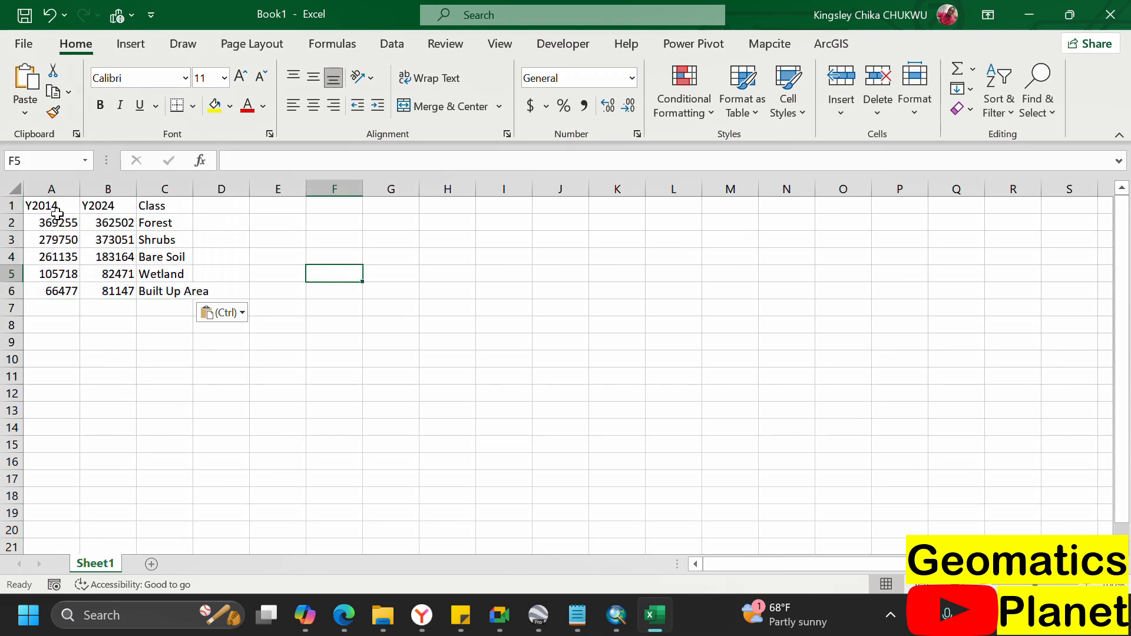
pyautogui.click(55, 205)
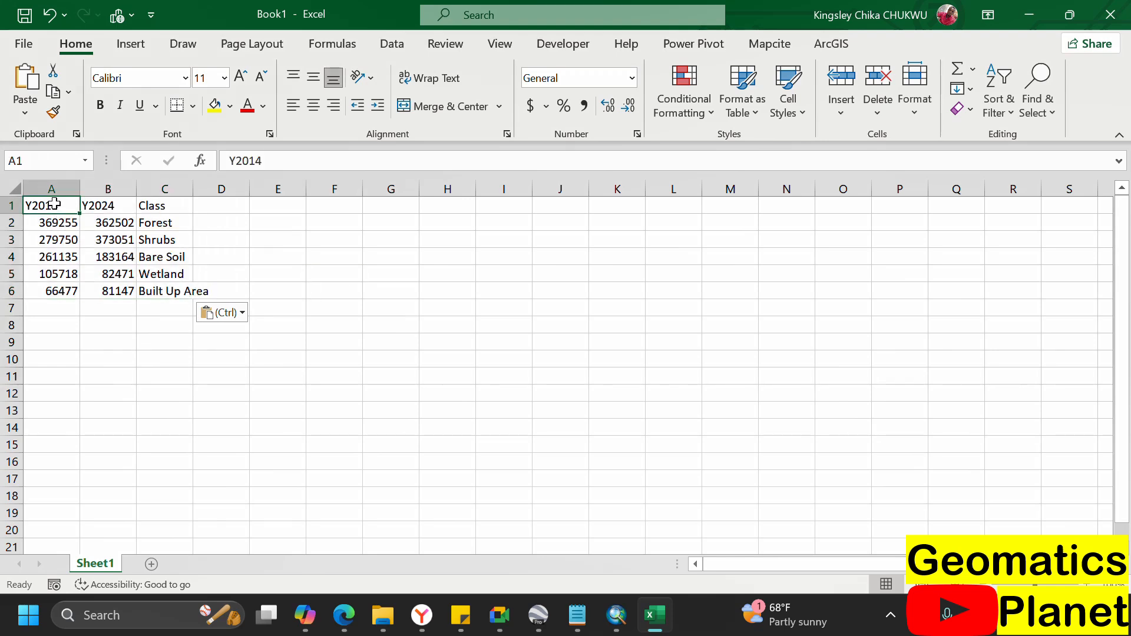
pyautogui.click(65, 274)
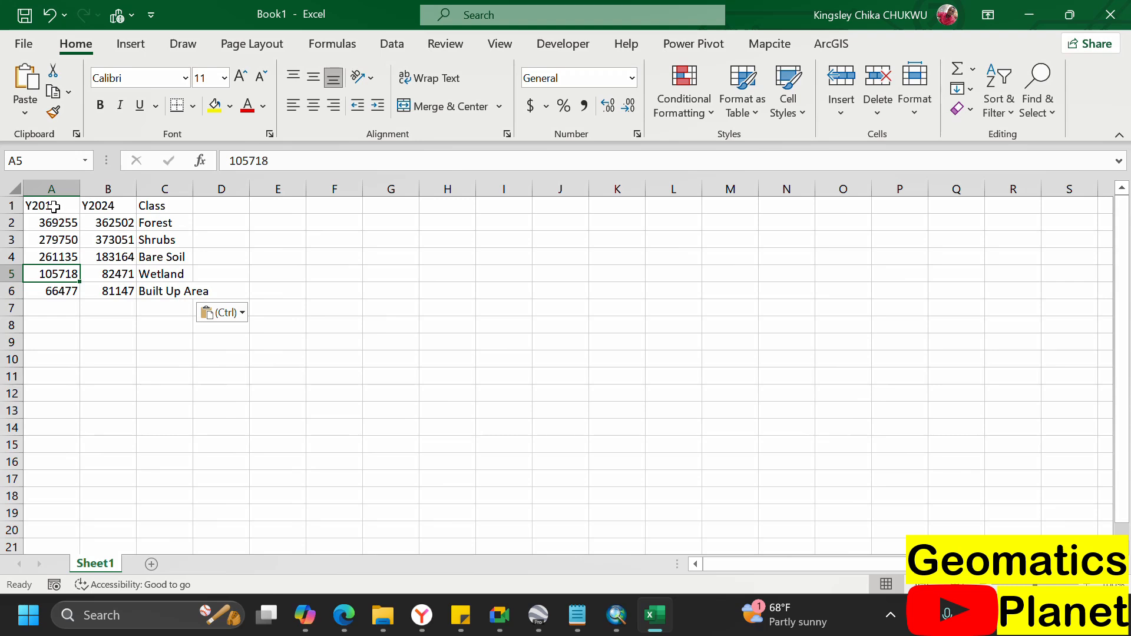
# - Try to add a % Total column for A1:B6 with Quick Analysis, declining to replace the existing data
pyautogui.moveTo(53, 206); pyautogui.dragTo(102, 294)
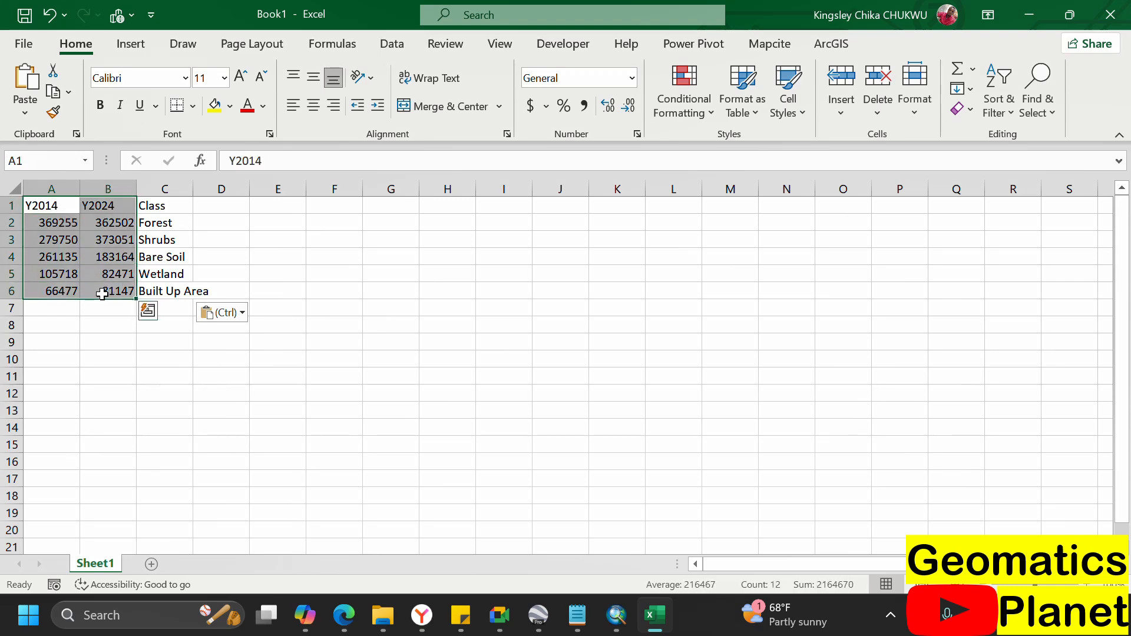
pyautogui.click(147, 311)
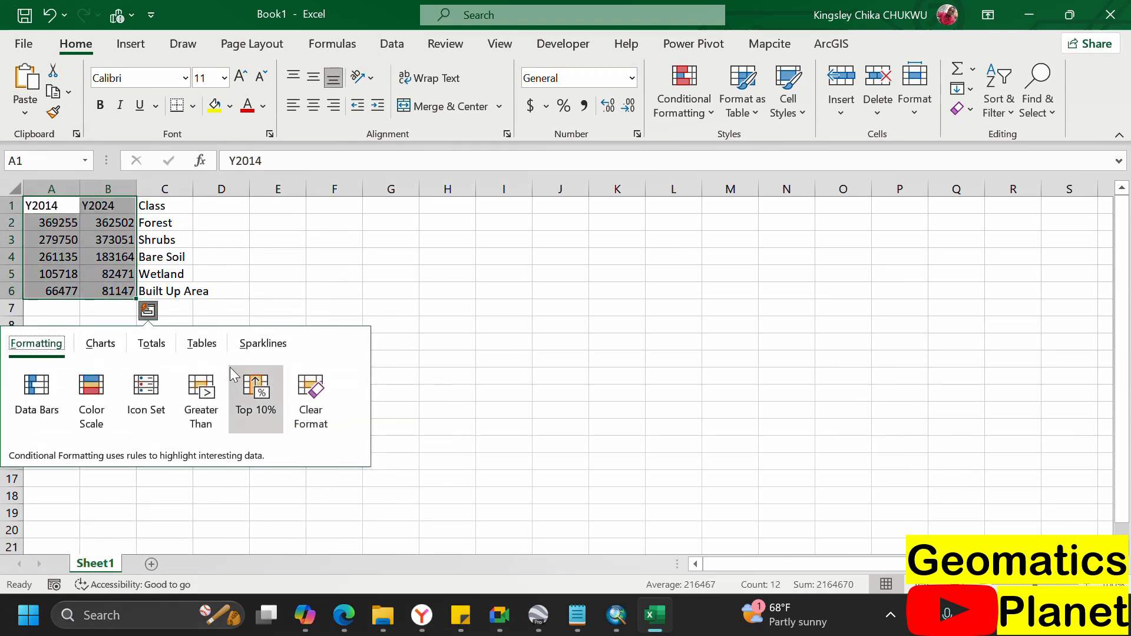
pyautogui.click(144, 344)
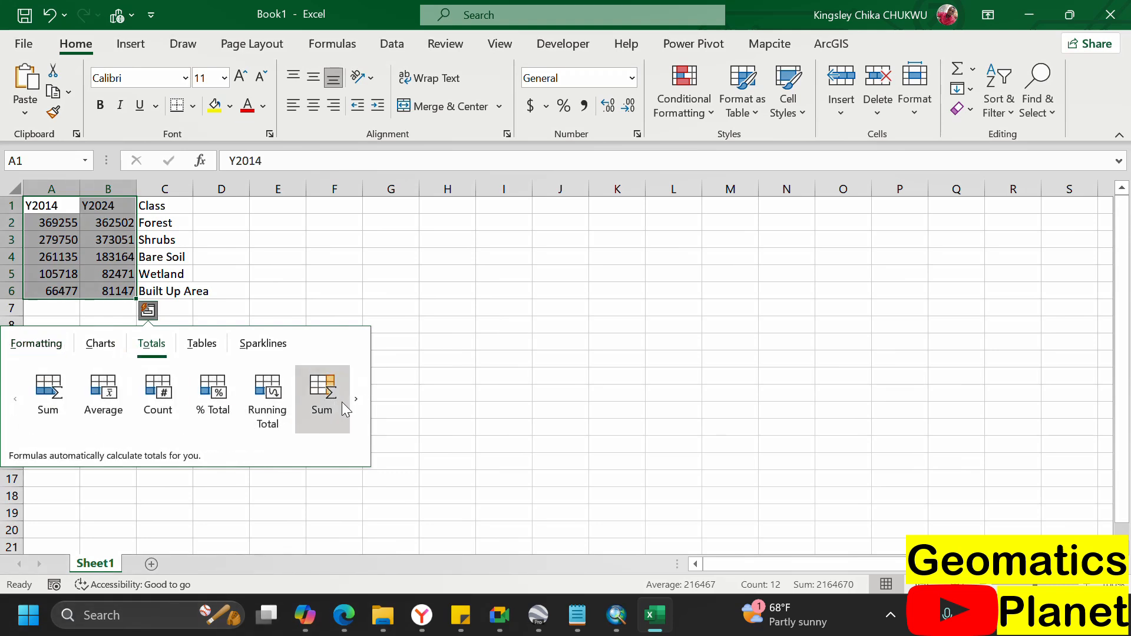
pyautogui.click(356, 399)
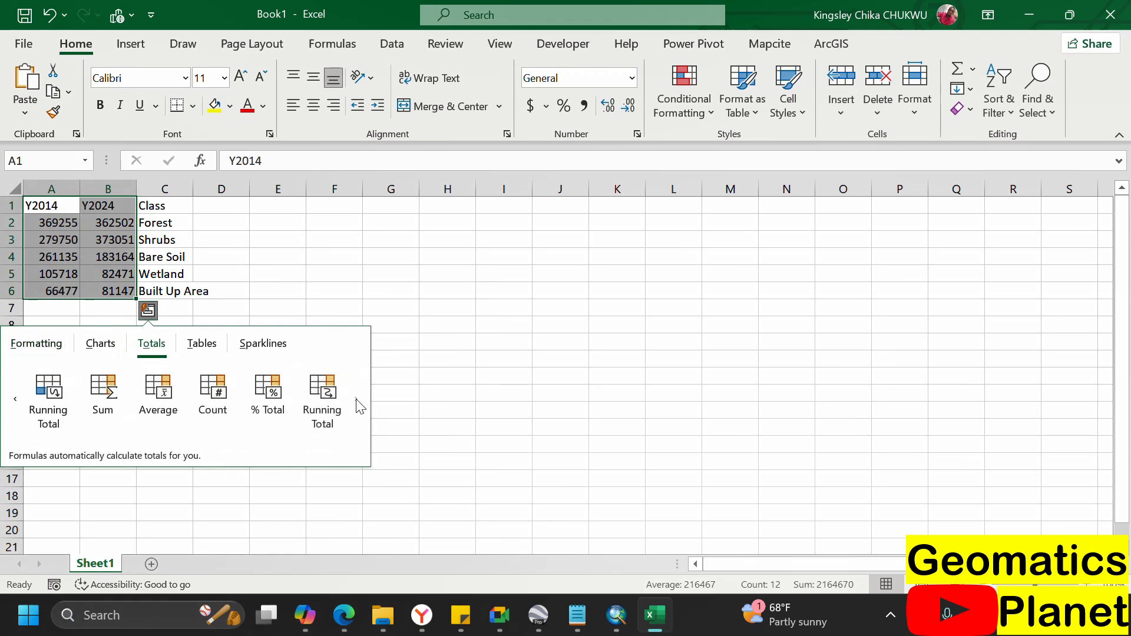
pyautogui.click(267, 407)
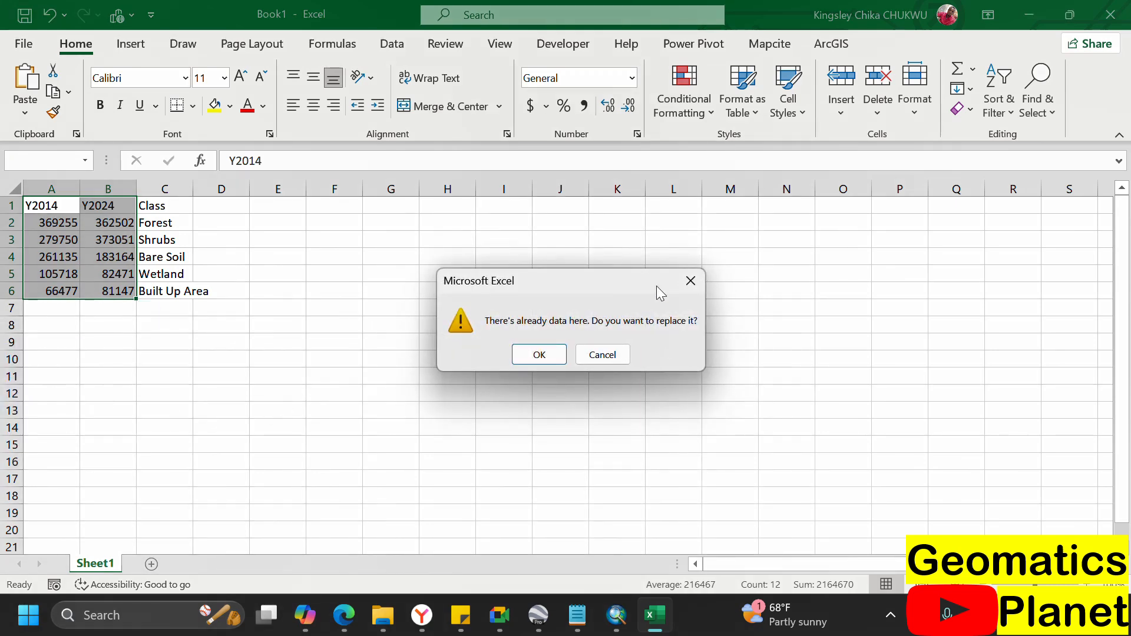
pyautogui.click(690, 281)
pyautogui.click(277, 239)
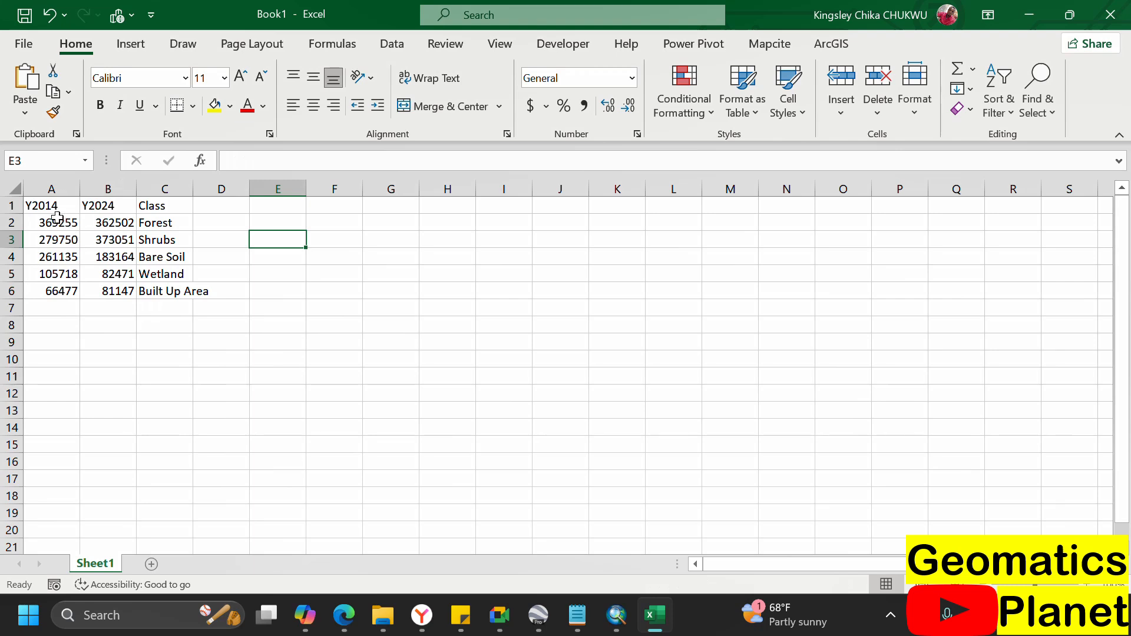
# - Try a Quick Analysis % Total column for the Y2014 counts in A1:A6, replacing the data in column B, and undo it
pyautogui.moveTo(57, 204); pyautogui.dragTo(56, 293)
pyautogui.click(57, 294)
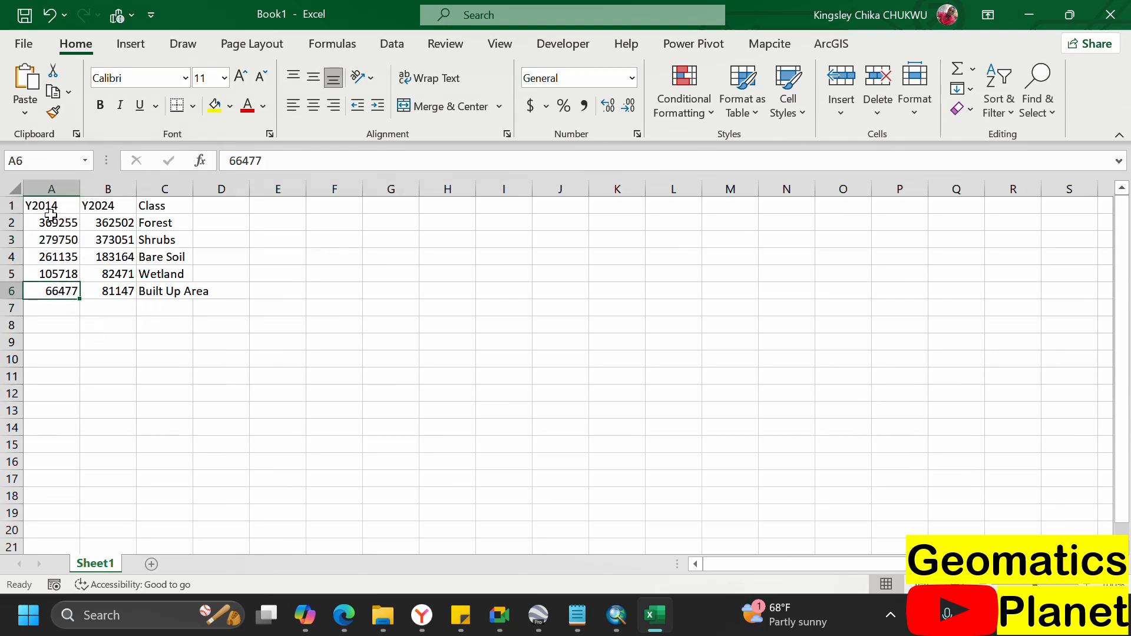
pyautogui.moveTo(52, 206); pyautogui.dragTo(71, 285)
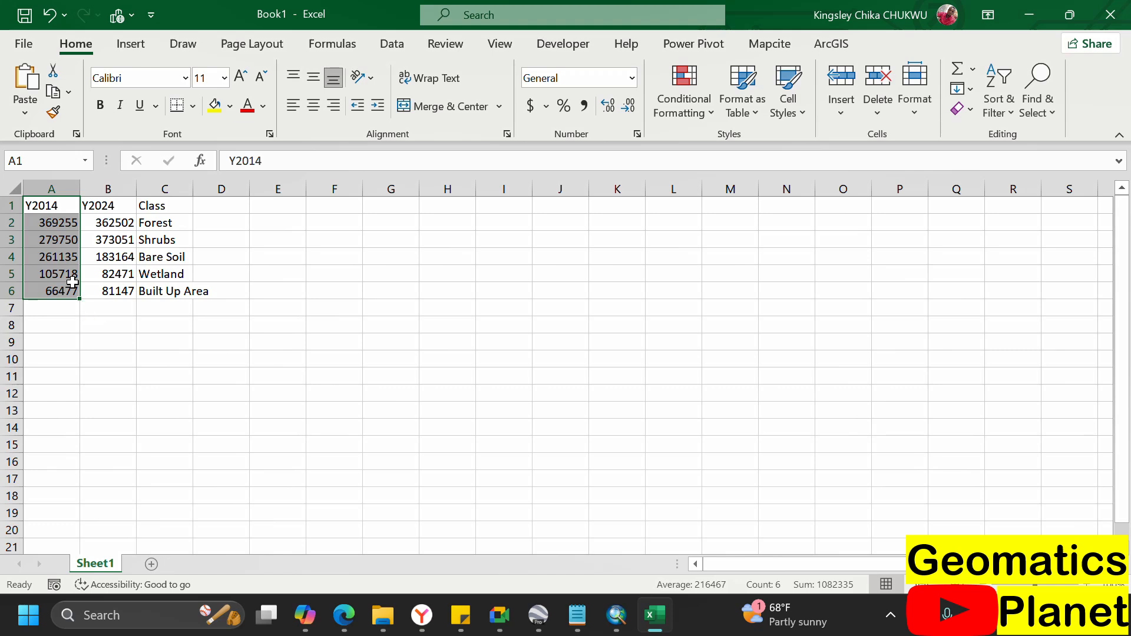
pyautogui.click(92, 310)
pyautogui.click(150, 350)
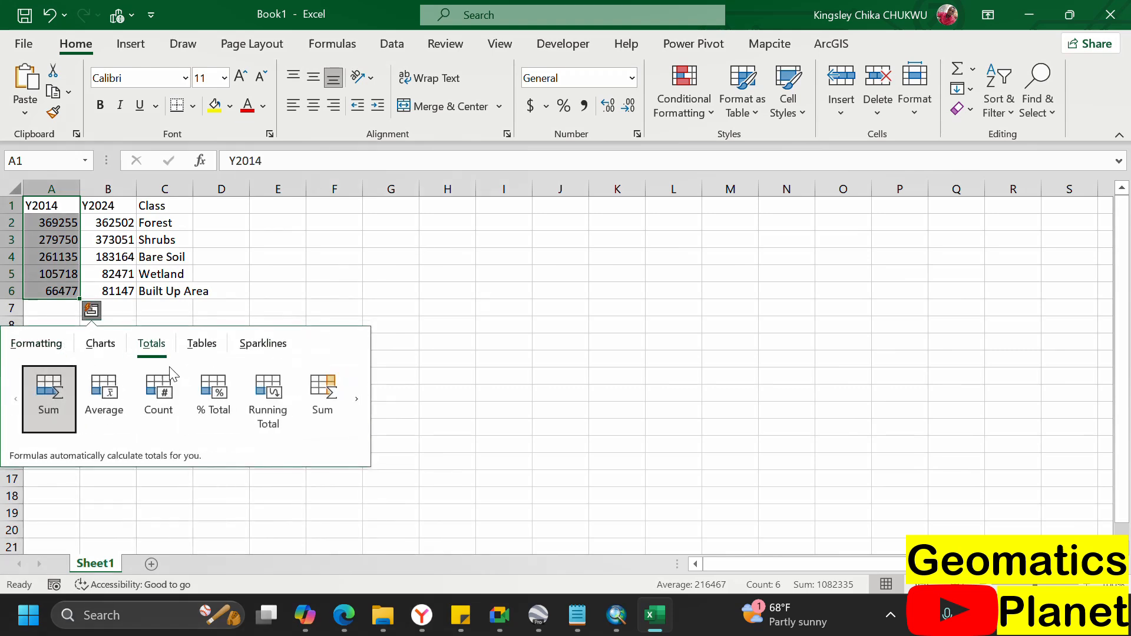
pyautogui.click(354, 400)
pyautogui.click(276, 397)
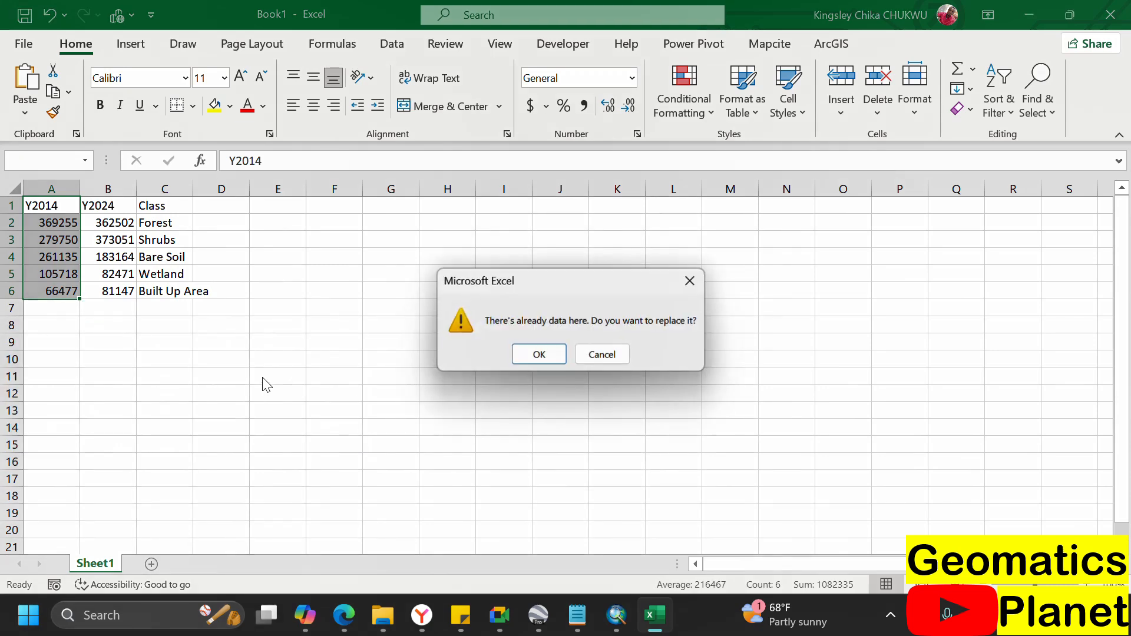
pyautogui.click(529, 351)
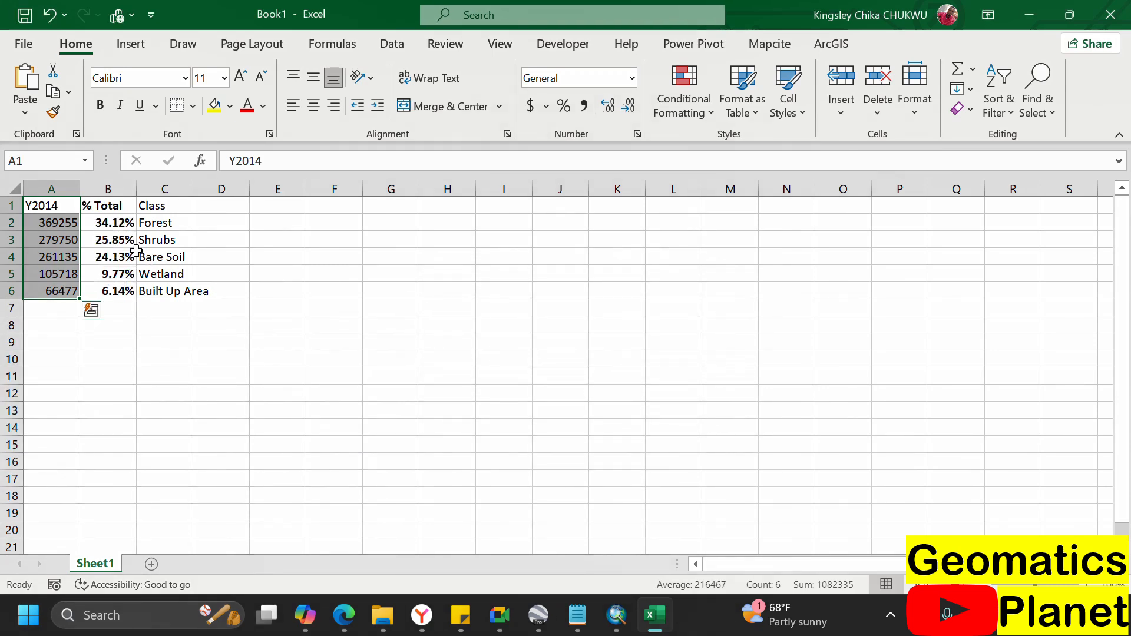
pyautogui.hotkey('ctrl', 'z')
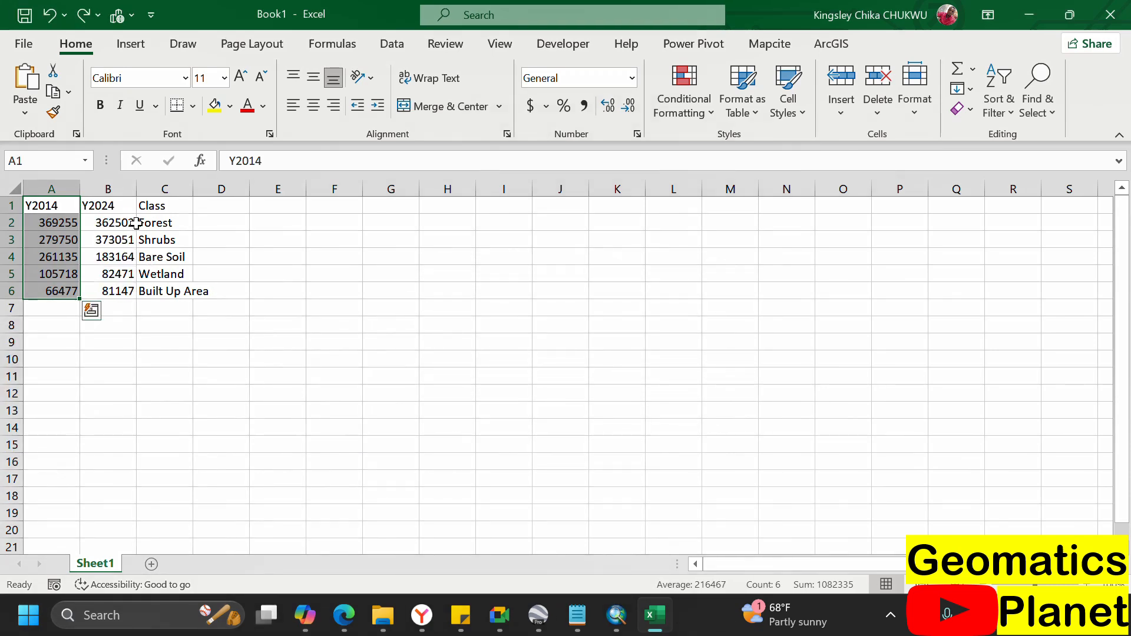
# - Insert an empty column between the Y2014 and Y2024 columns
pyautogui.click(224, 287)
pyautogui.click(88, 189)
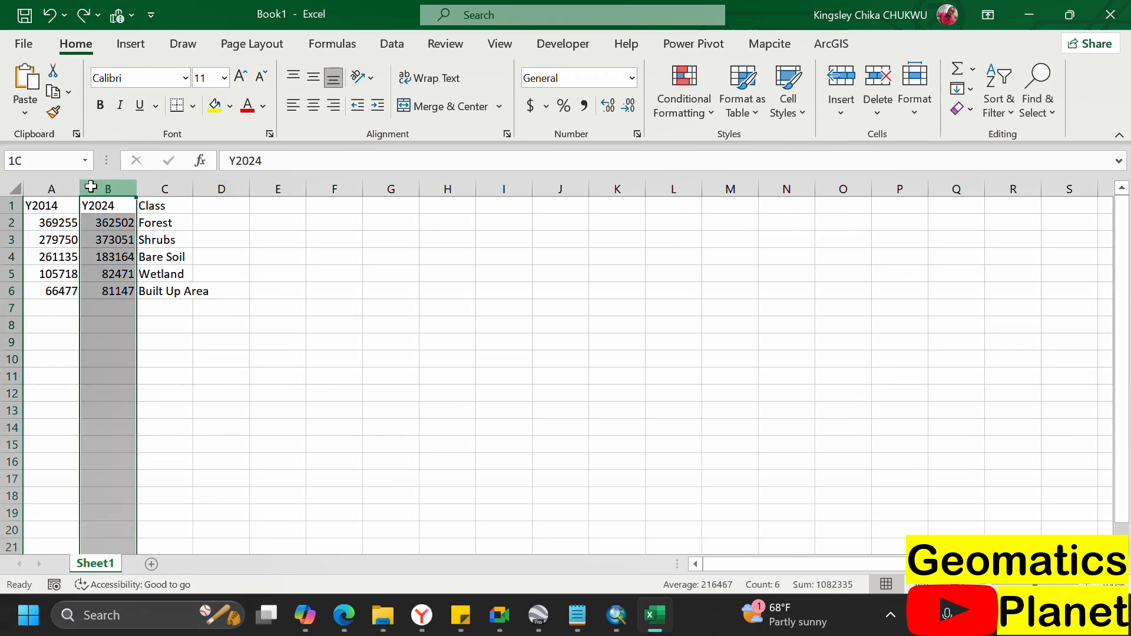
pyautogui.rightClick(93, 189)
pyautogui.click(139, 336)
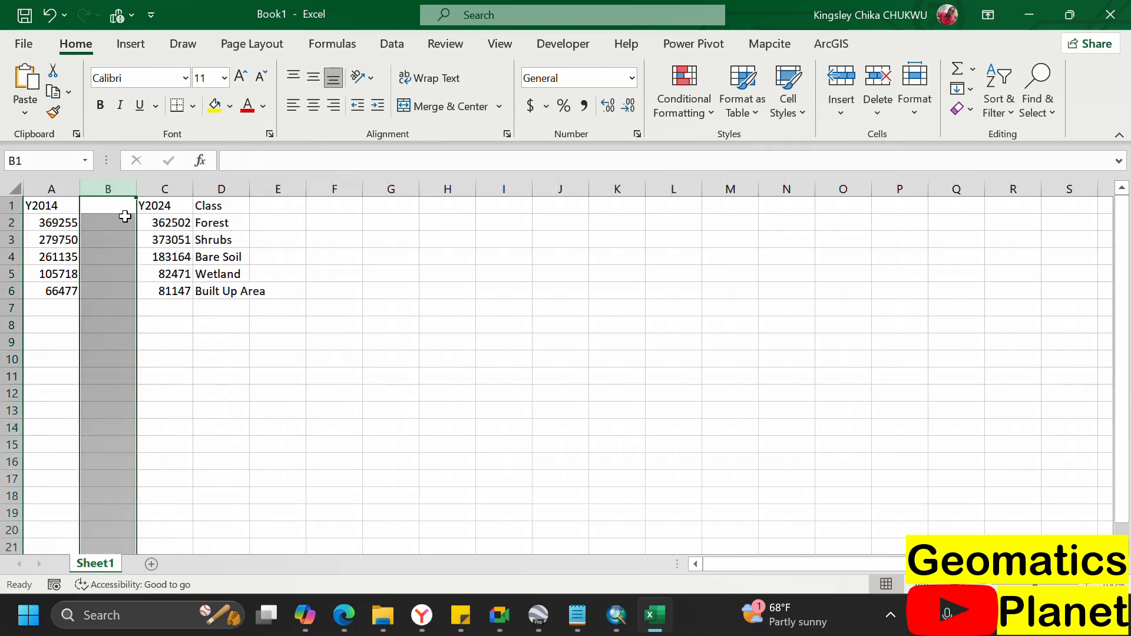
pyautogui.click(104, 223)
# - Add a Quick Analysis % Total column for the Y2014 counts in A1:A6, filling the empty column B
pyautogui.moveTo(50, 207); pyautogui.dragTo(66, 298)
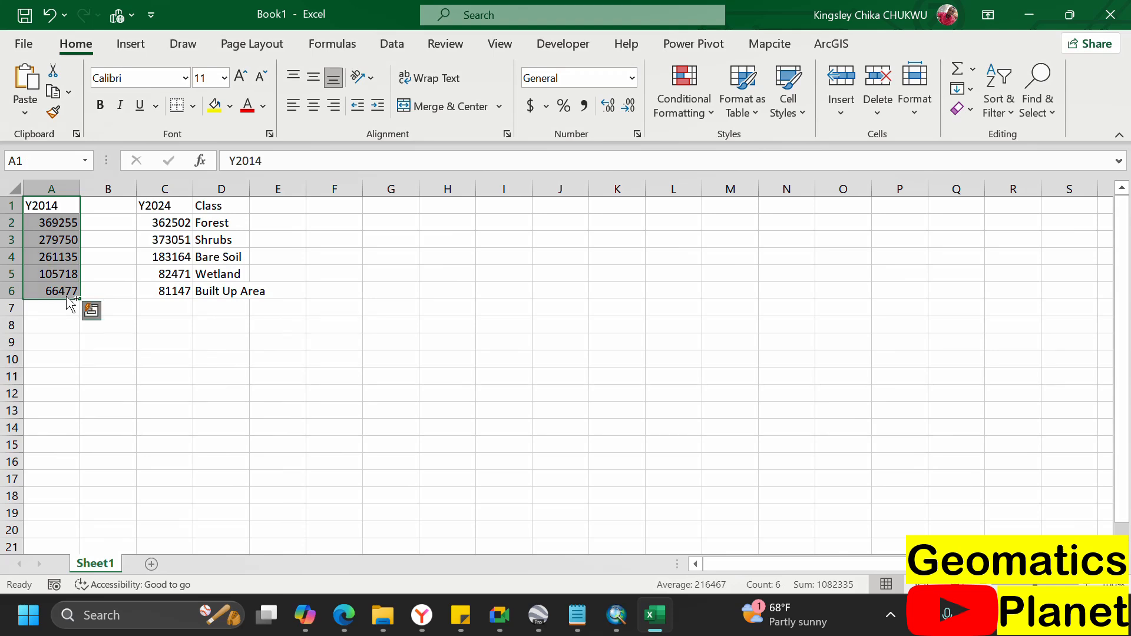
pyautogui.click(91, 310)
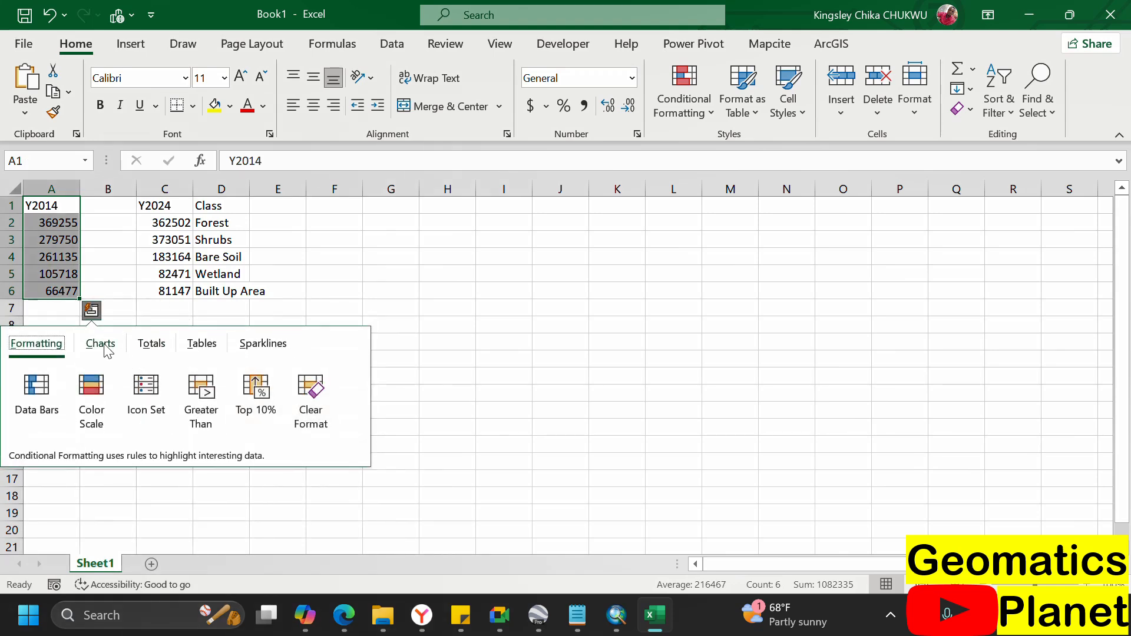
pyautogui.click(151, 343)
pyautogui.click(356, 399)
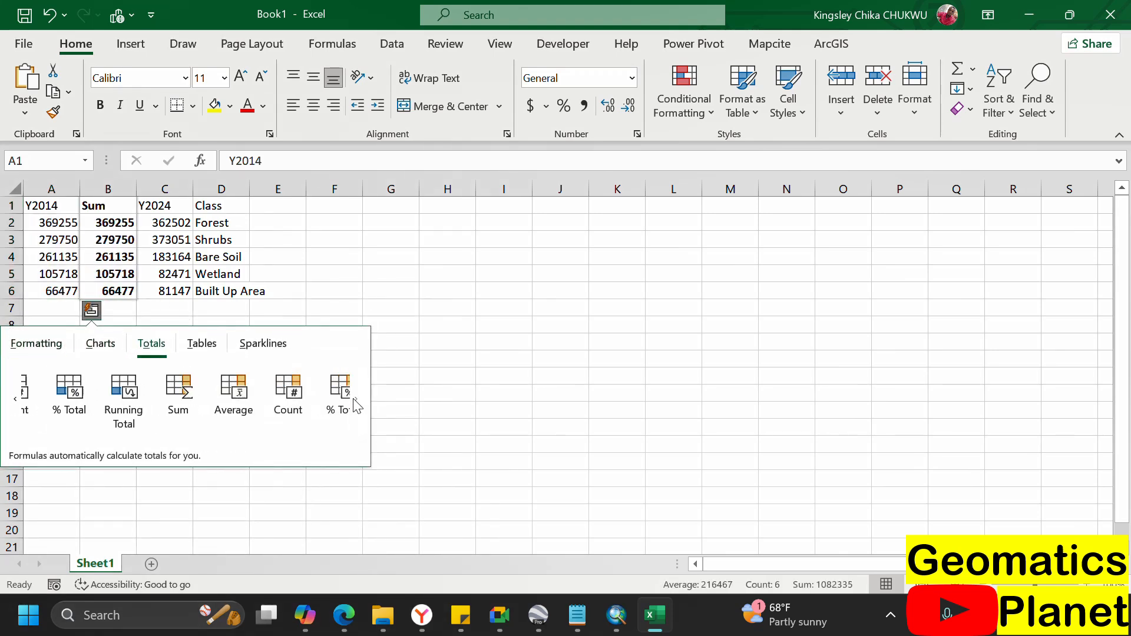
pyautogui.click(260, 399)
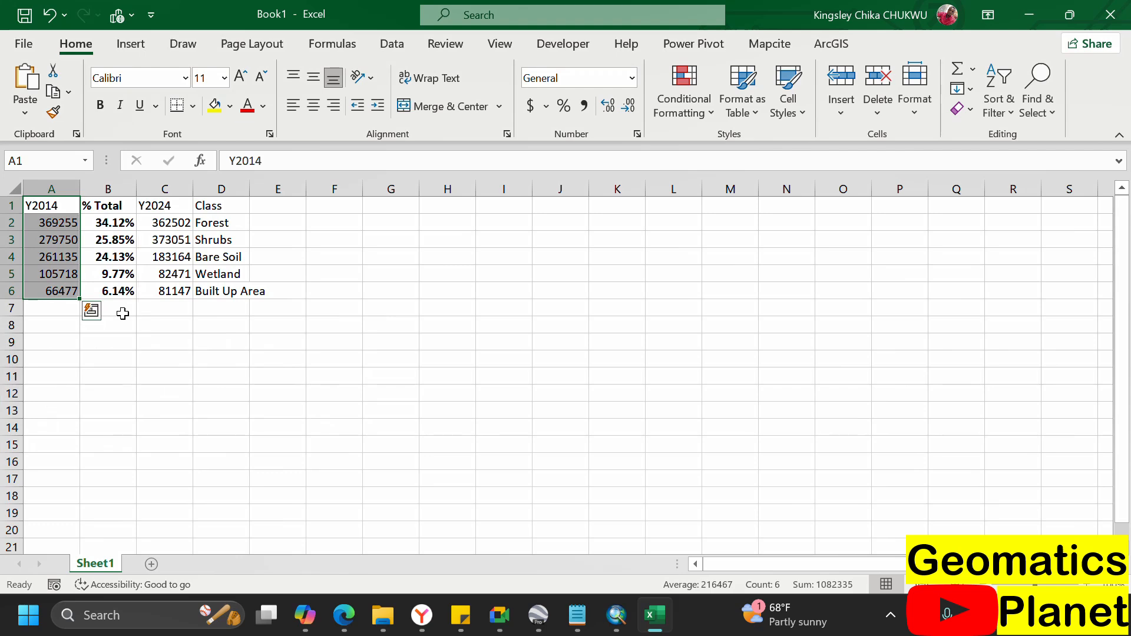
# - Insert an empty column D between the Y2024 and Class columns
pyautogui.click(206, 189)
pyautogui.rightClick(204, 190)
pyautogui.click(248, 338)
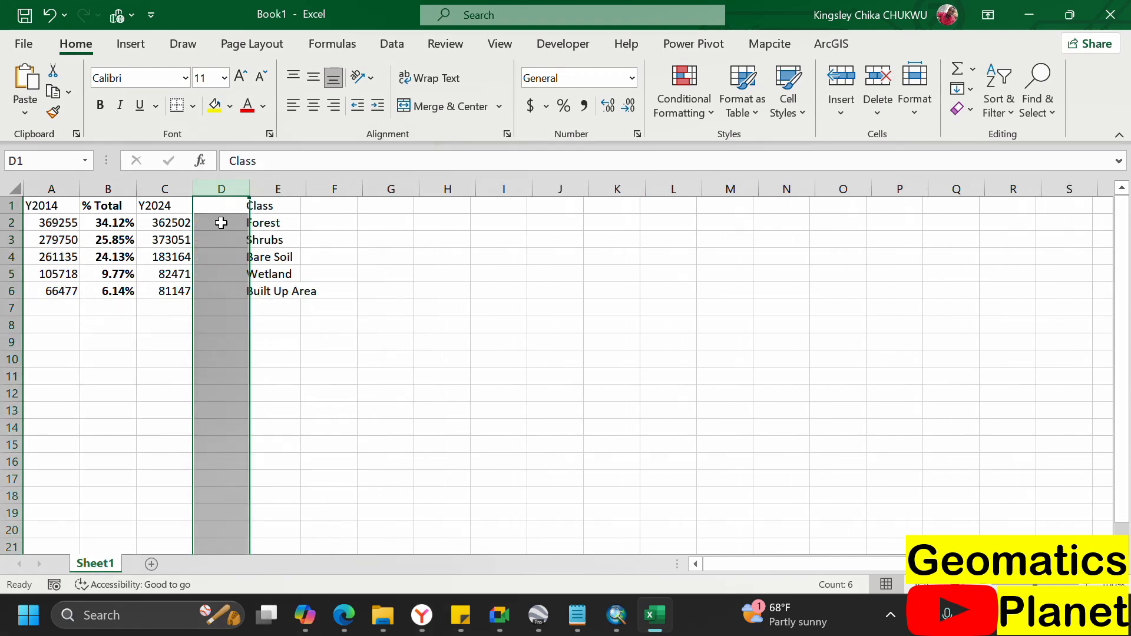
pyautogui.click(217, 208)
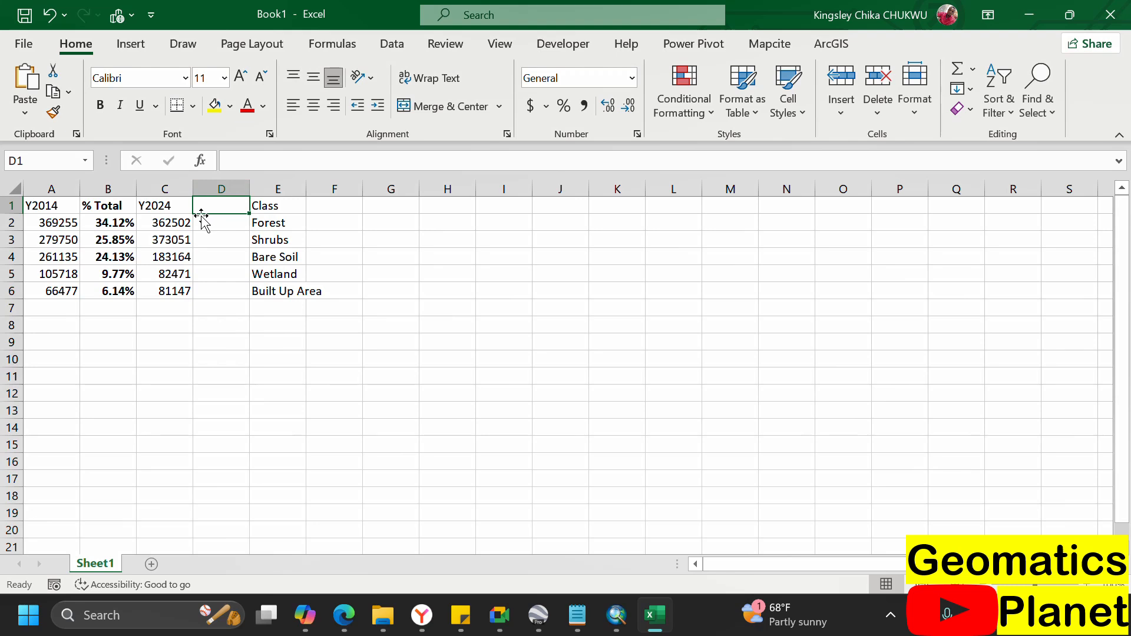
# - Add a Quick Analysis % Total column for the Y2024 counts in C1:C6, filling the empty column D
pyautogui.moveTo(165, 206); pyautogui.dragTo(189, 293)
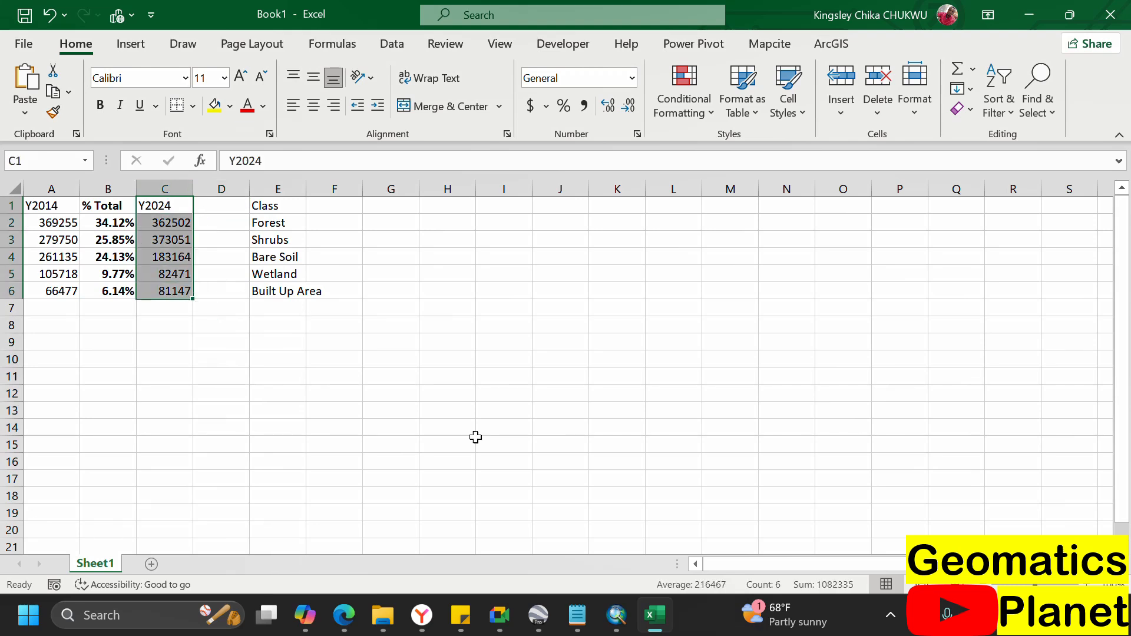
pyautogui.hotkey('ctrl', 'q')
pyautogui.click(160, 340)
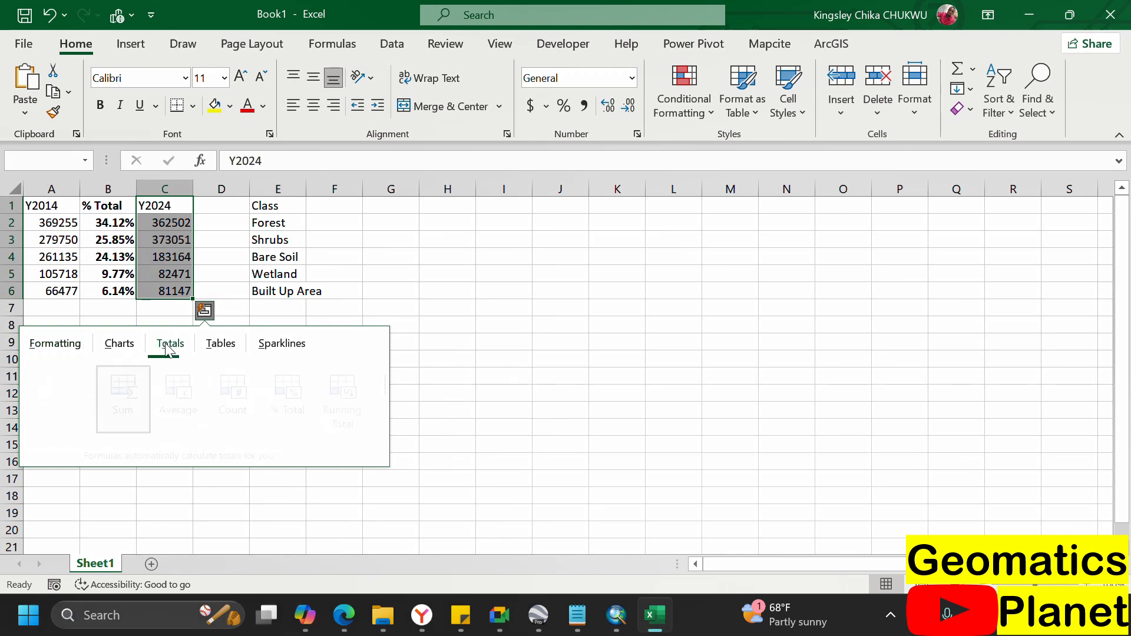
pyautogui.click(376, 400)
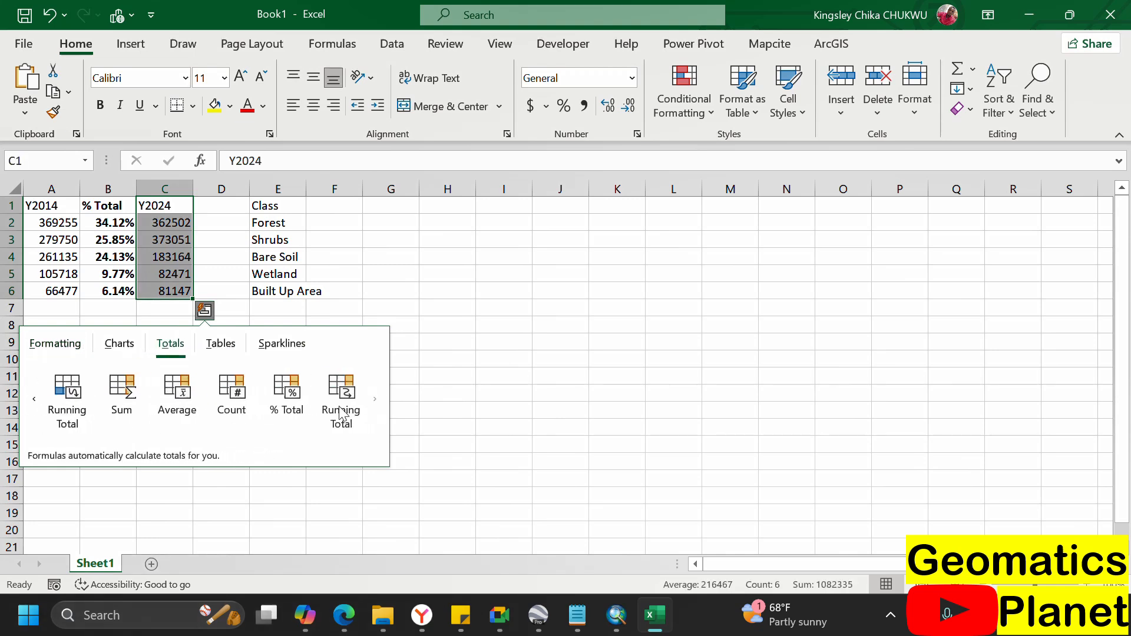
pyautogui.click(287, 398)
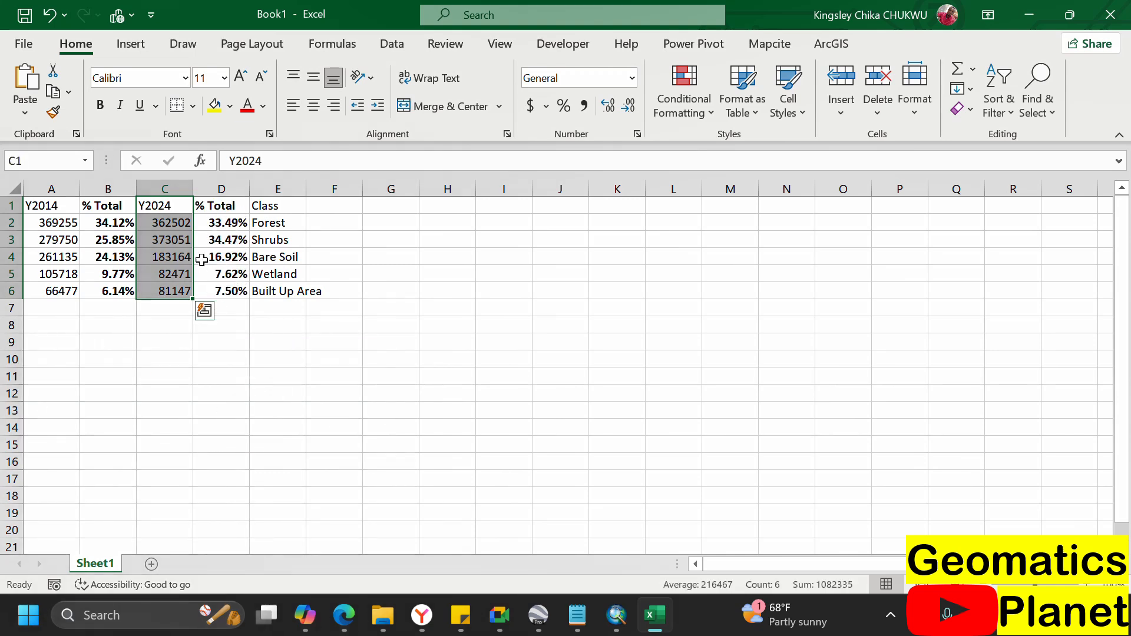
# - Sum B2:B6 in cell B7 and fill the formula across to D7
pyautogui.click(236, 307)
pyautogui.click(115, 308)
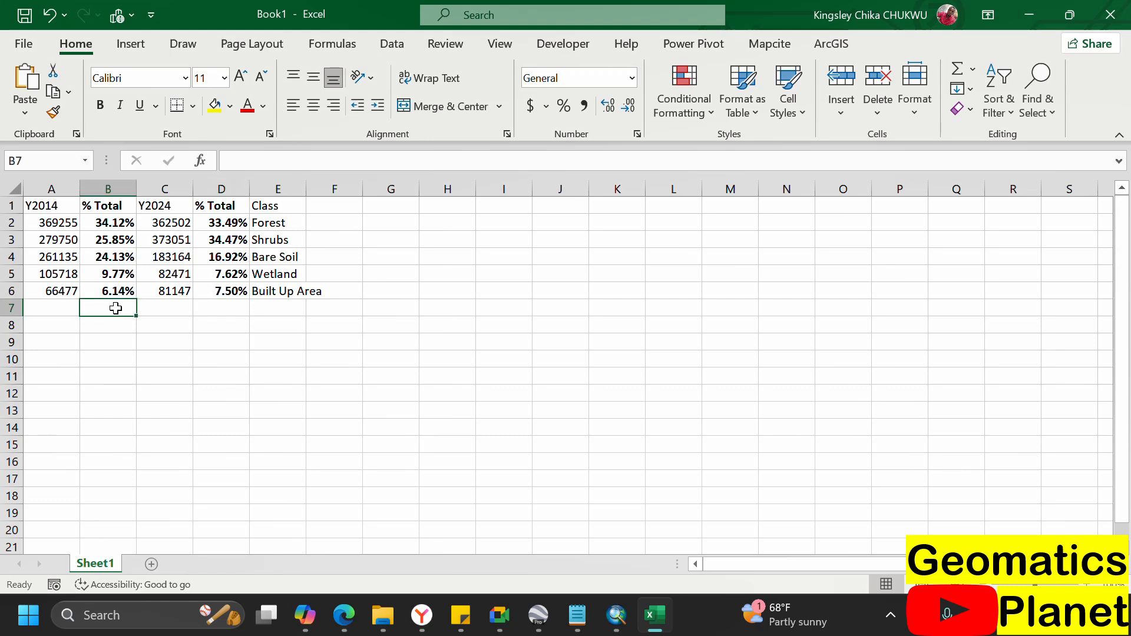
pyautogui.hotkey('alt', '=')
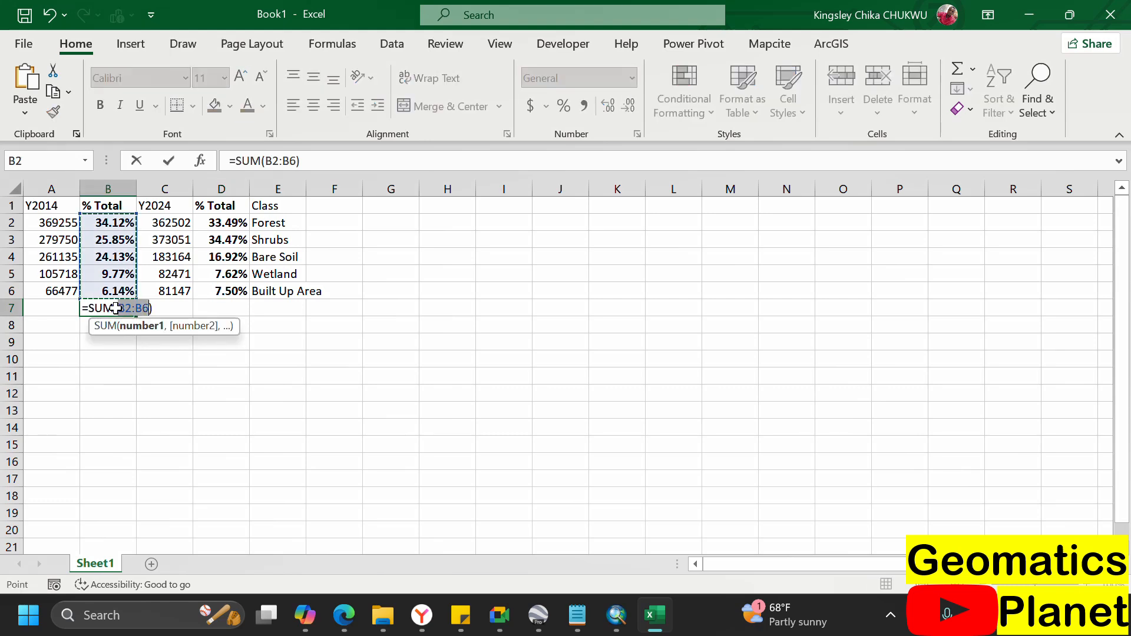
pyautogui.press('Return')
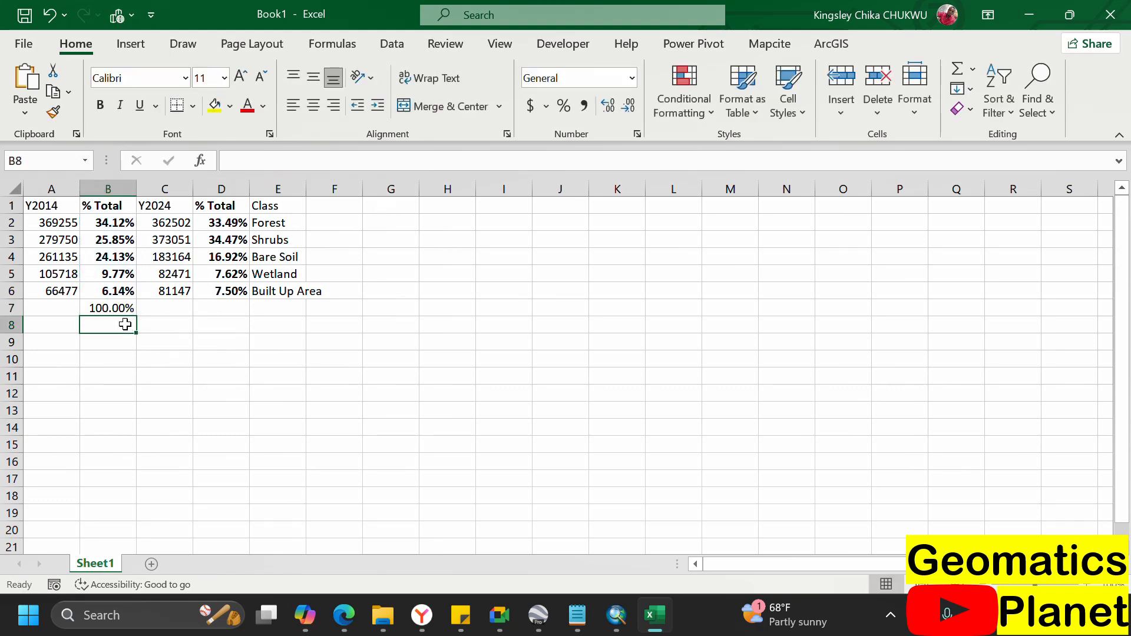
pyautogui.click(125, 309)
pyautogui.moveTo(137, 316); pyautogui.dragTo(238, 317)
pyautogui.click(222, 307)
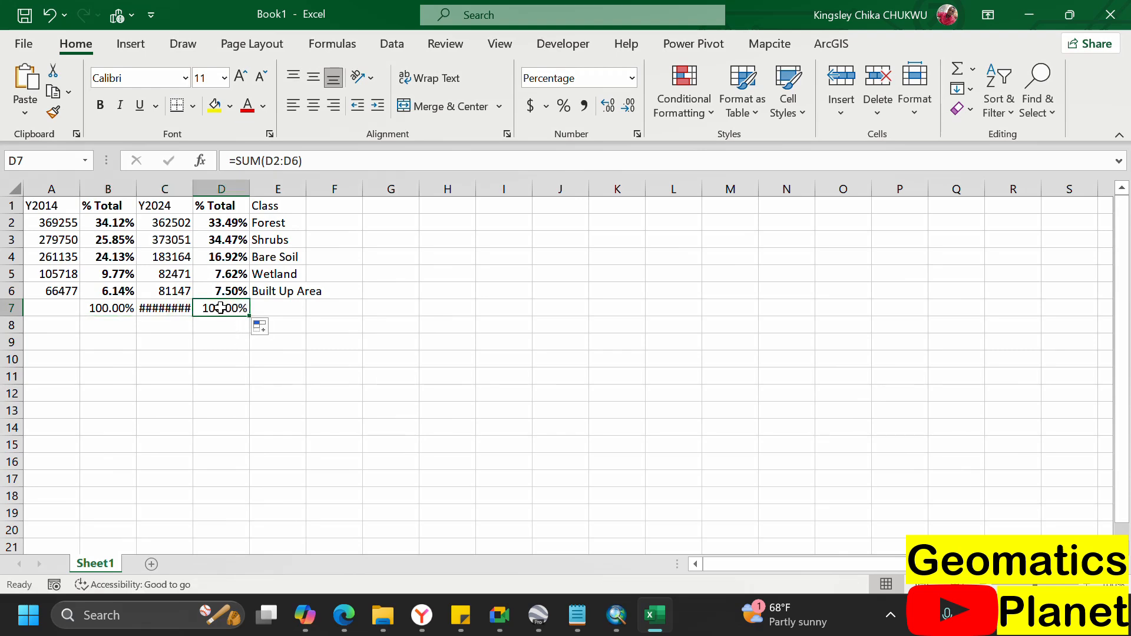
# - Total the Y2014 counts in cell A7 with a SUM of A2:A6
pyautogui.click(63, 309)
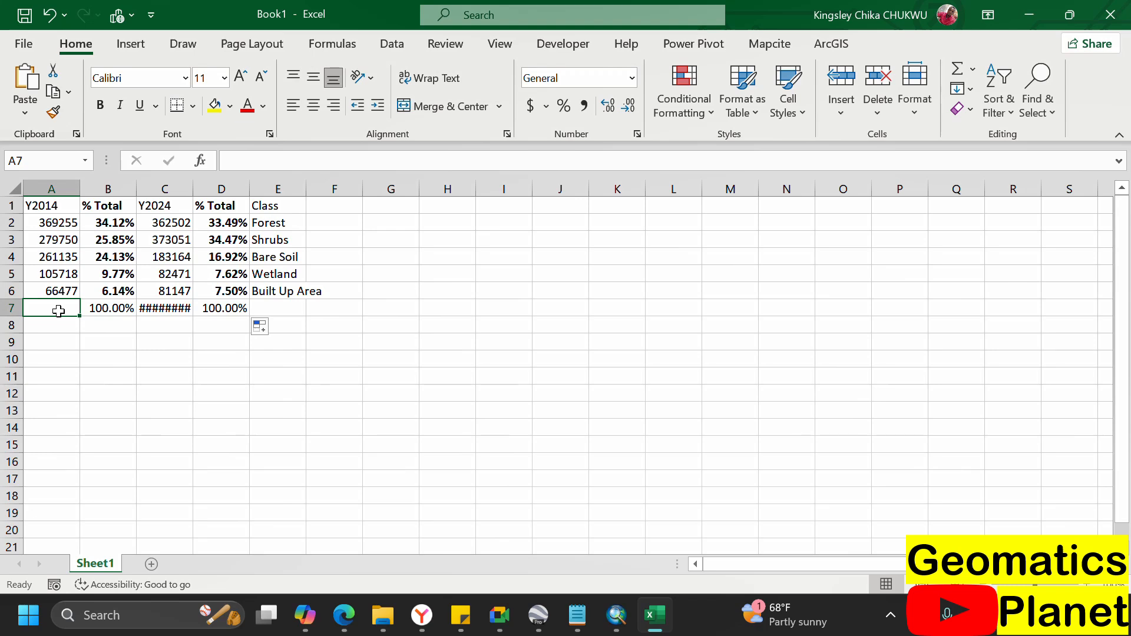
pyautogui.hotkey('alt', '=')
pyautogui.press('Return')
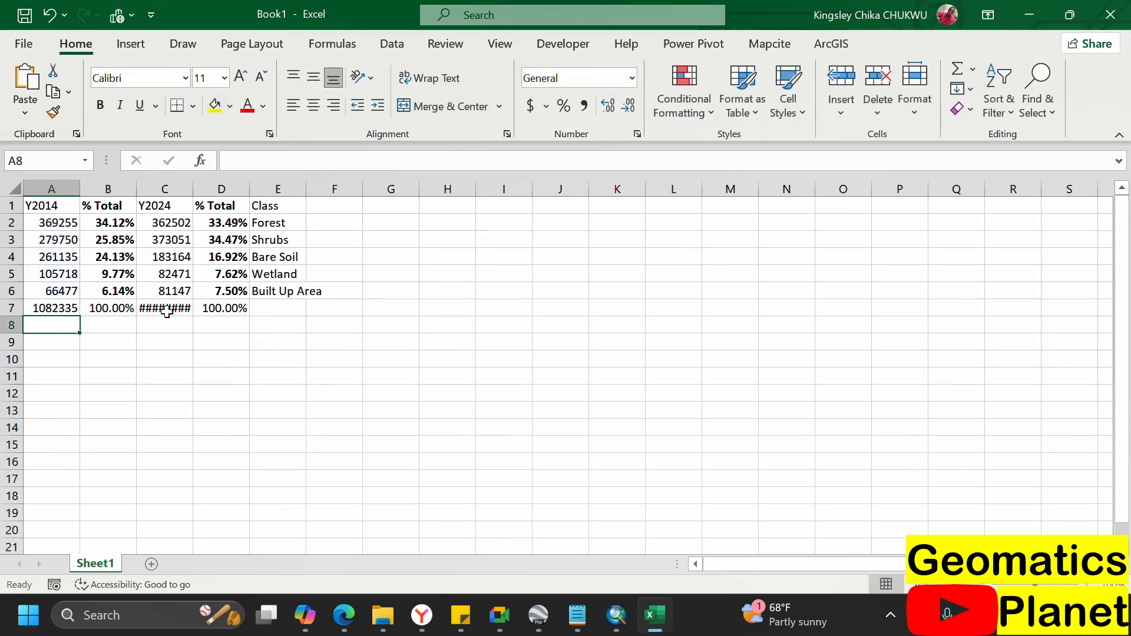
# - Widen column C to fit the Y2024 total and set cell C7 to the General number format
pyautogui.click(167, 312)
pyautogui.doubleClick(171, 311)
pyautogui.press('Return')
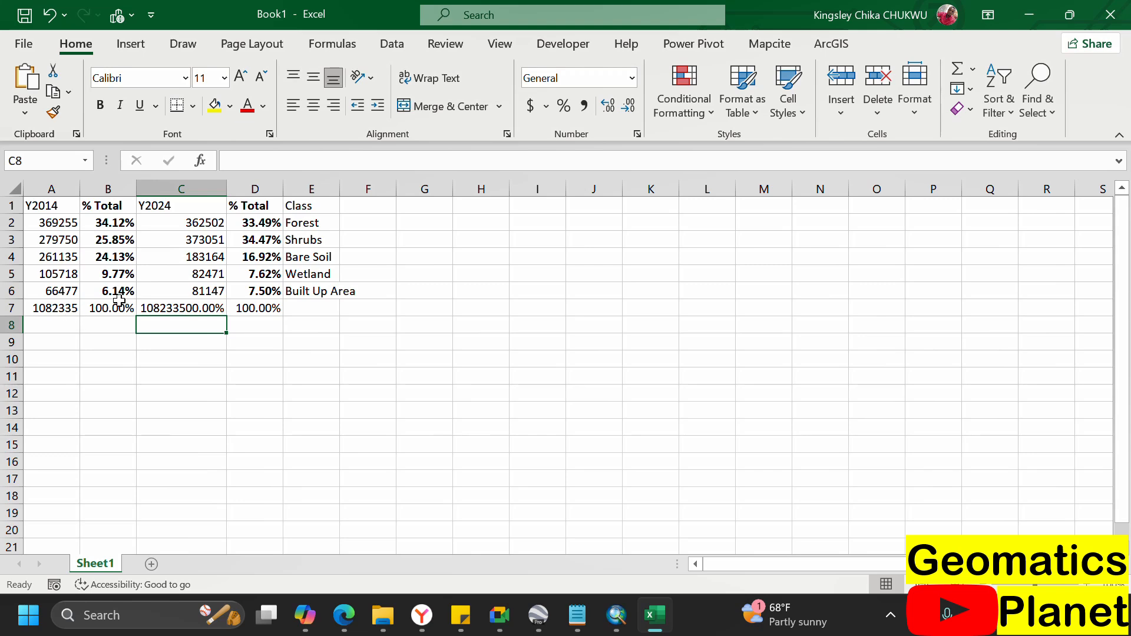
pyautogui.click(168, 311)
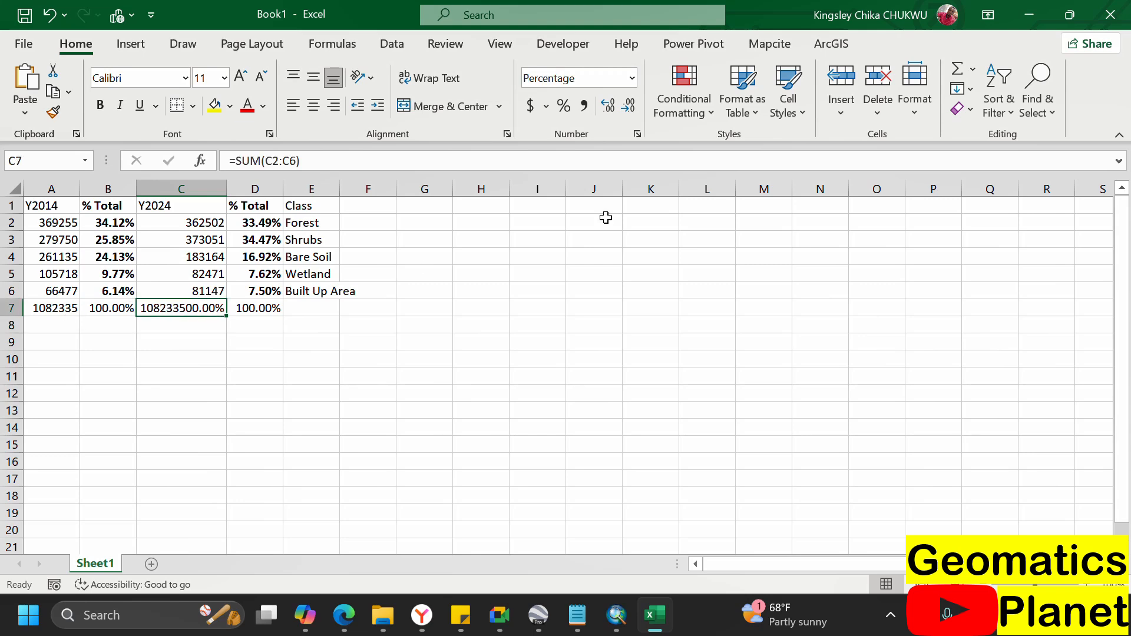
pyautogui.click(631, 79)
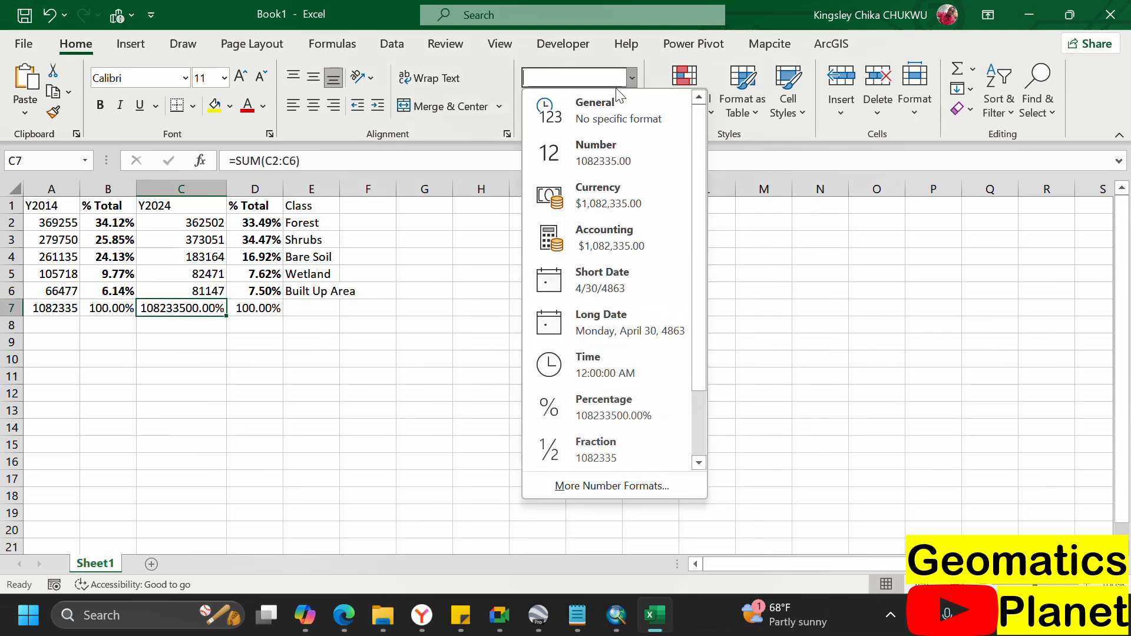
pyautogui.click(602, 118)
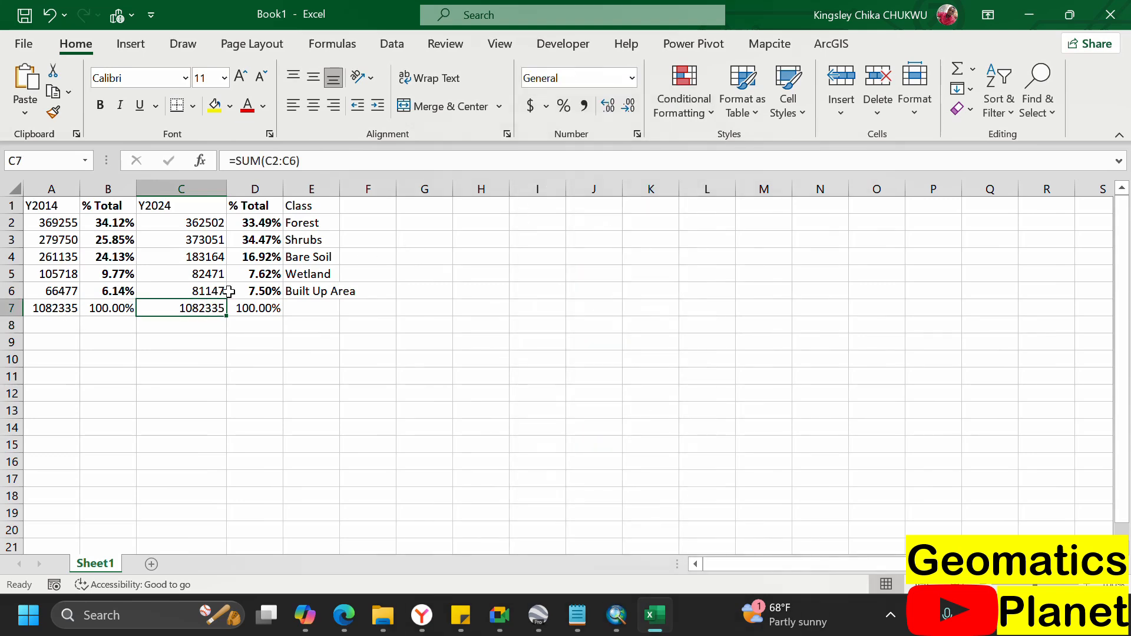
pyautogui.click(39, 306)
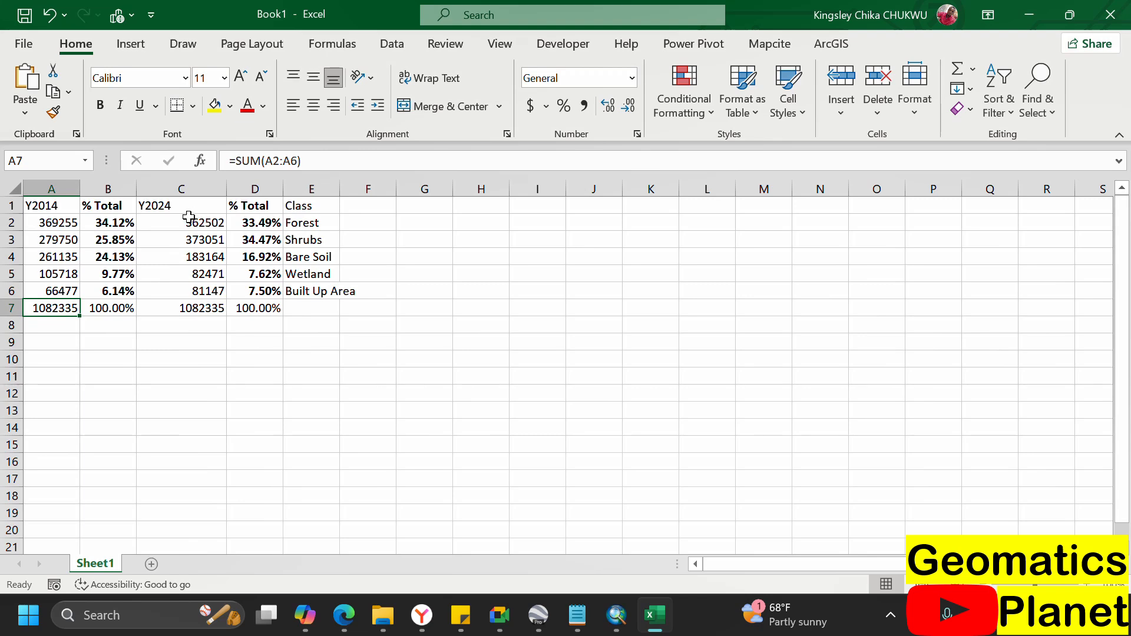
# - Change the % Total header in cell B1 to "Yrear %"
pyautogui.click(118, 207)
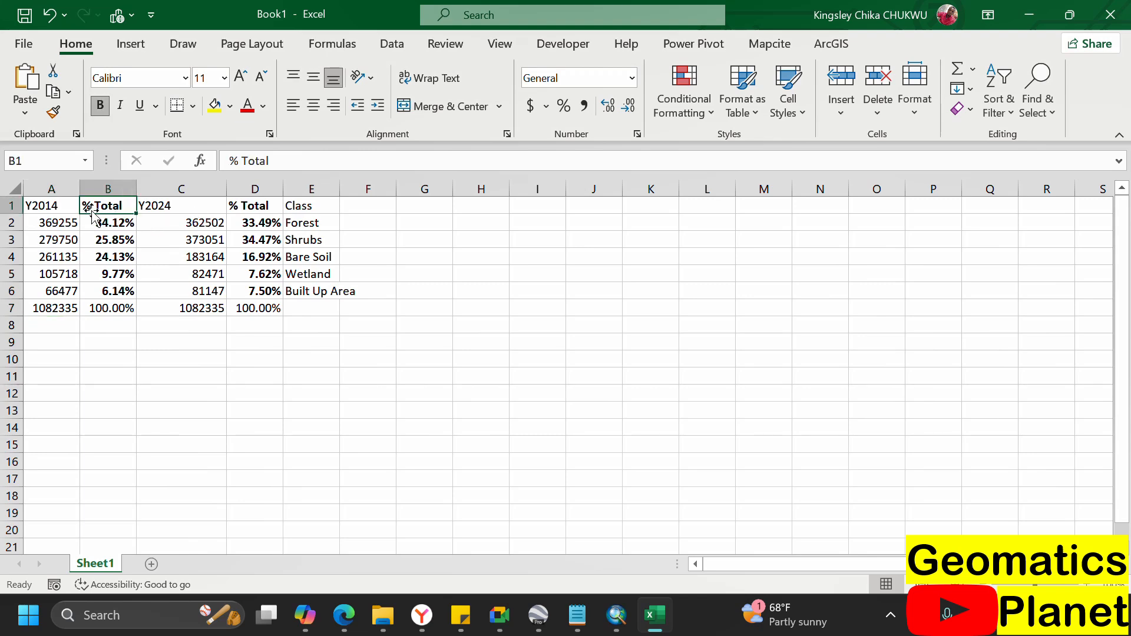
pyautogui.doubleClick(98, 206)
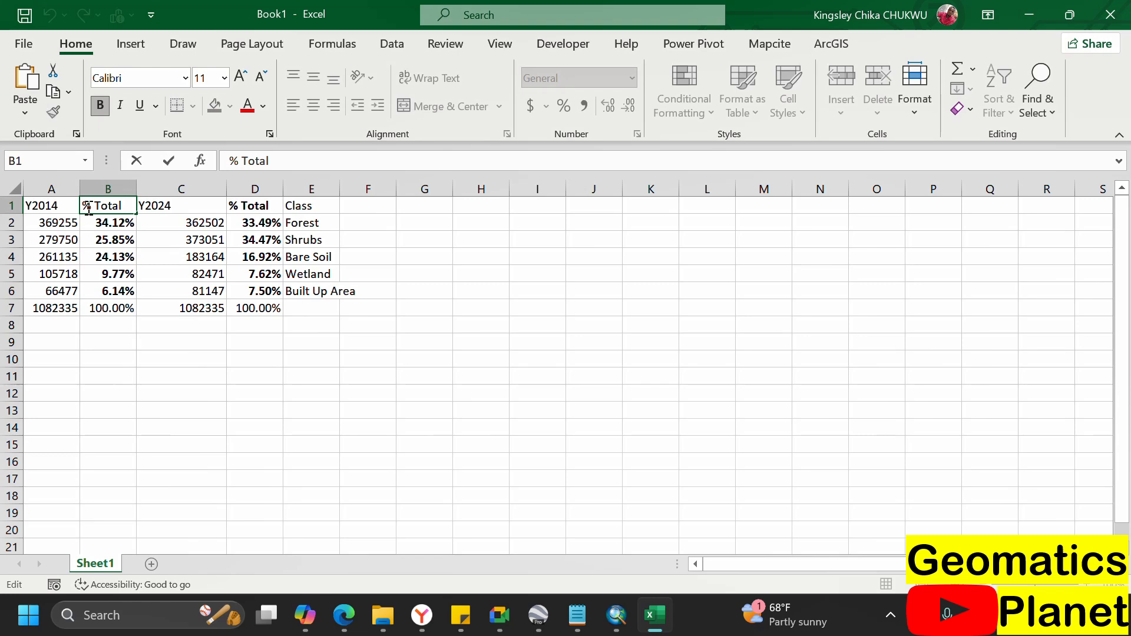
pyautogui.write('Yrear')
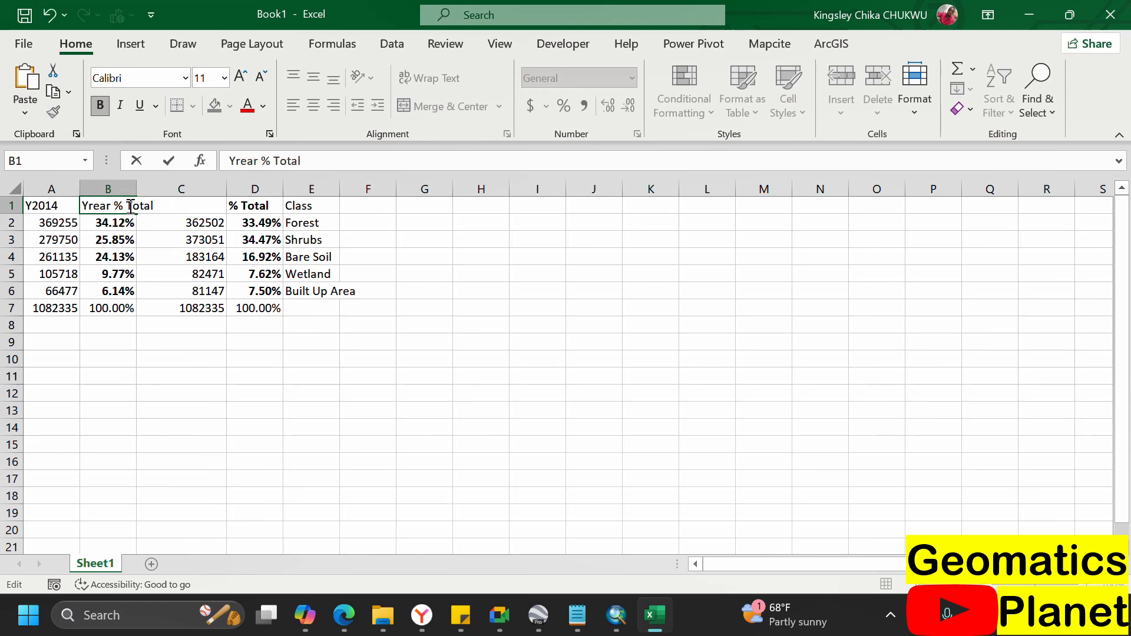
pyautogui.press('BackSpace')
pyautogui.press('Delete')
pyautogui.press('Delete')
pyautogui.press('Delete')
pyautogui.press('Delete')
# - Change the % Total header in cell D1 to "Y2024%"
pyautogui.click(252, 210)
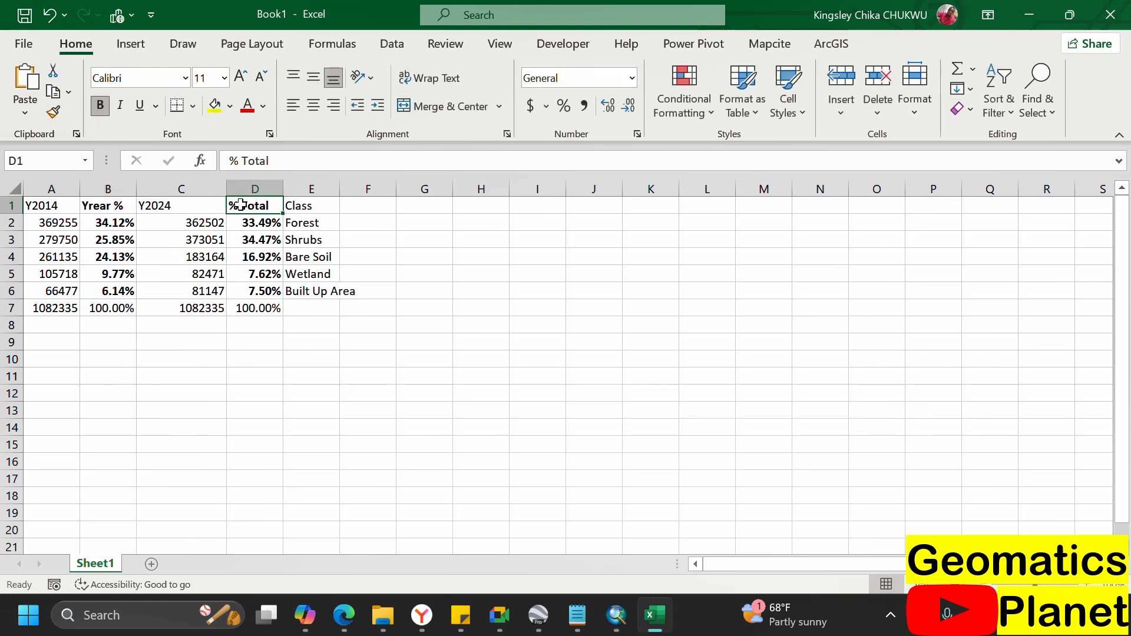
pyautogui.doubleClick(241, 205)
pyautogui.press('Delete')
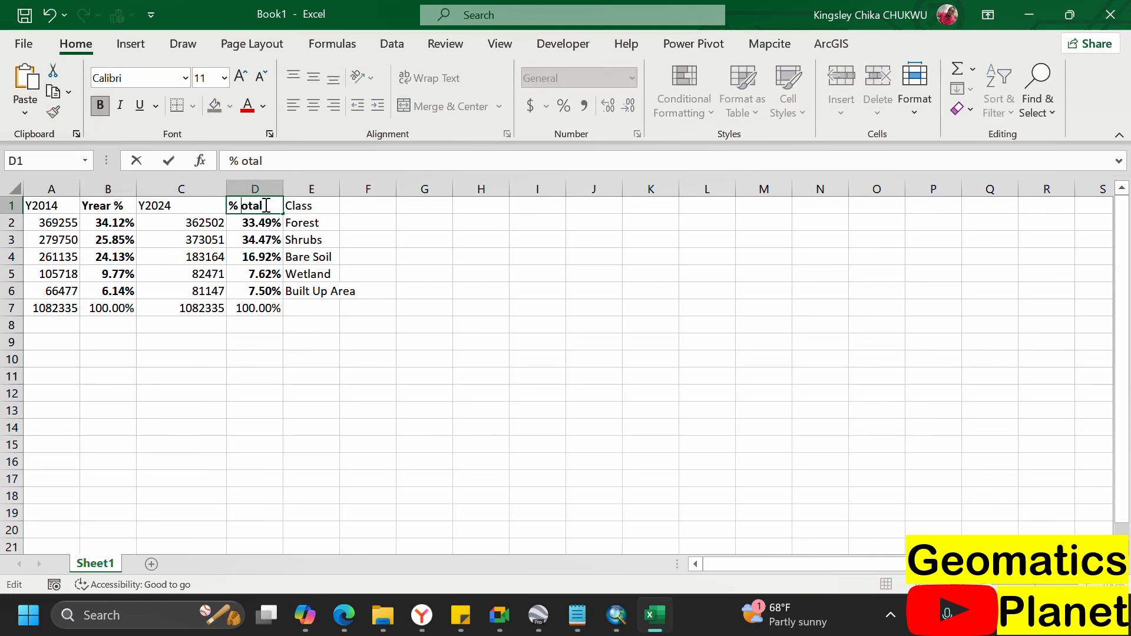
pyautogui.press('Delete')
pyautogui.press('Delete')
pyautogui.press('Delete')
pyautogui.press('Delete')
pyautogui.write('Y')
pyautogui.write('ea')
pyautogui.press('BackSpace')
pyautogui.press('BackSpace')
pyautogui.write('2024')
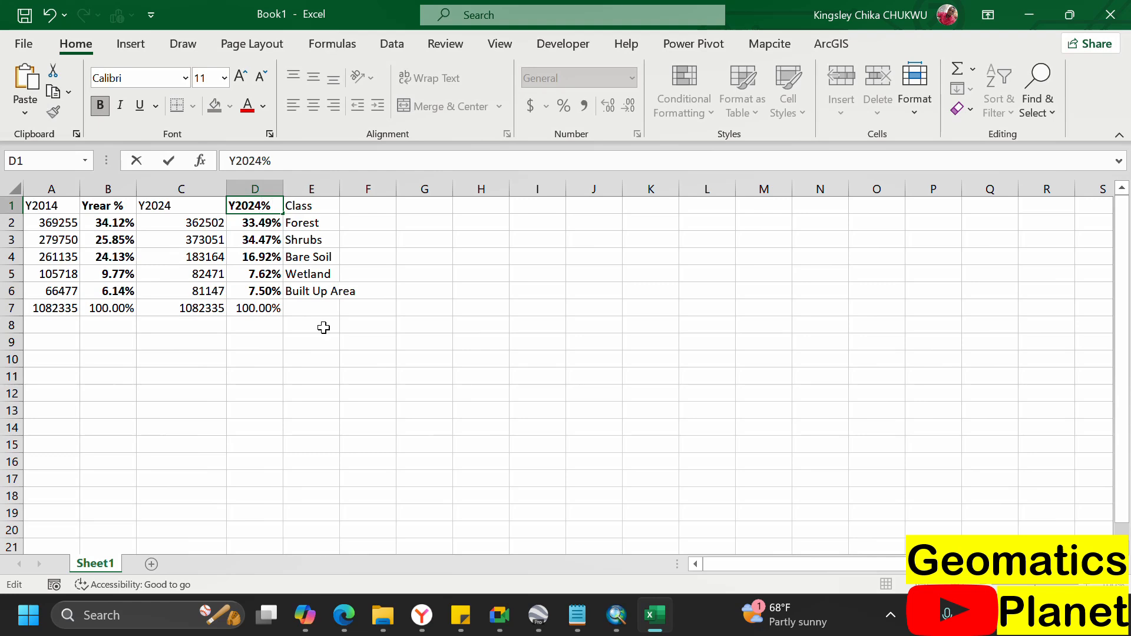
pyautogui.click(333, 358)
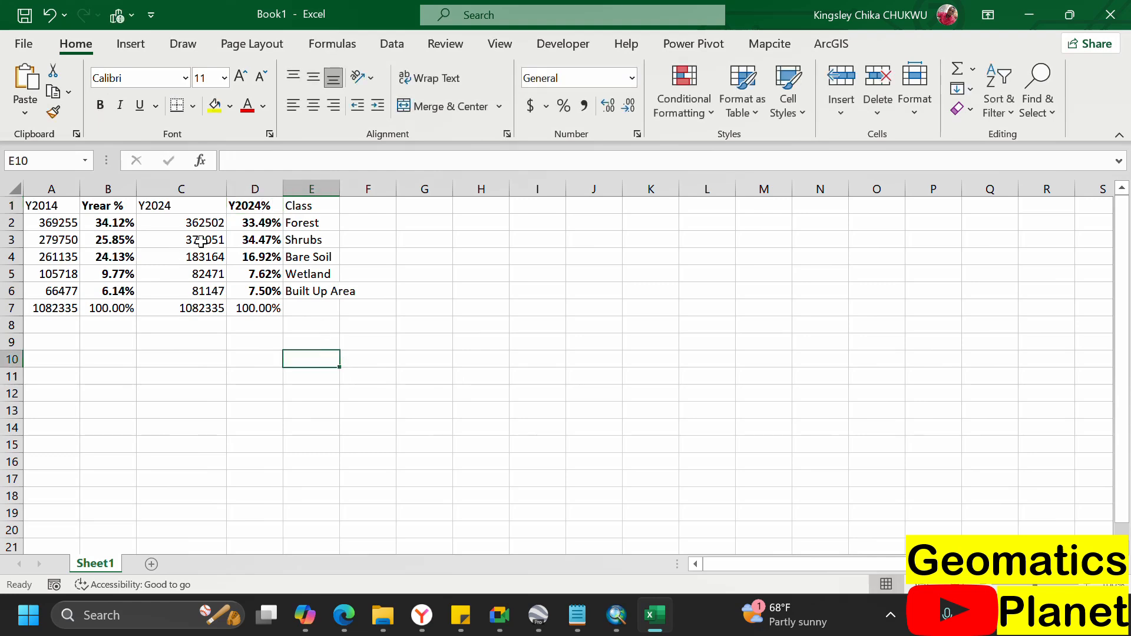
# - Copy the table in A1:E7 and paste the copy starting at cell J4
pyautogui.moveTo(47, 208); pyautogui.dragTo(324, 317)
pyautogui.hotkey('ctrl', 'c')
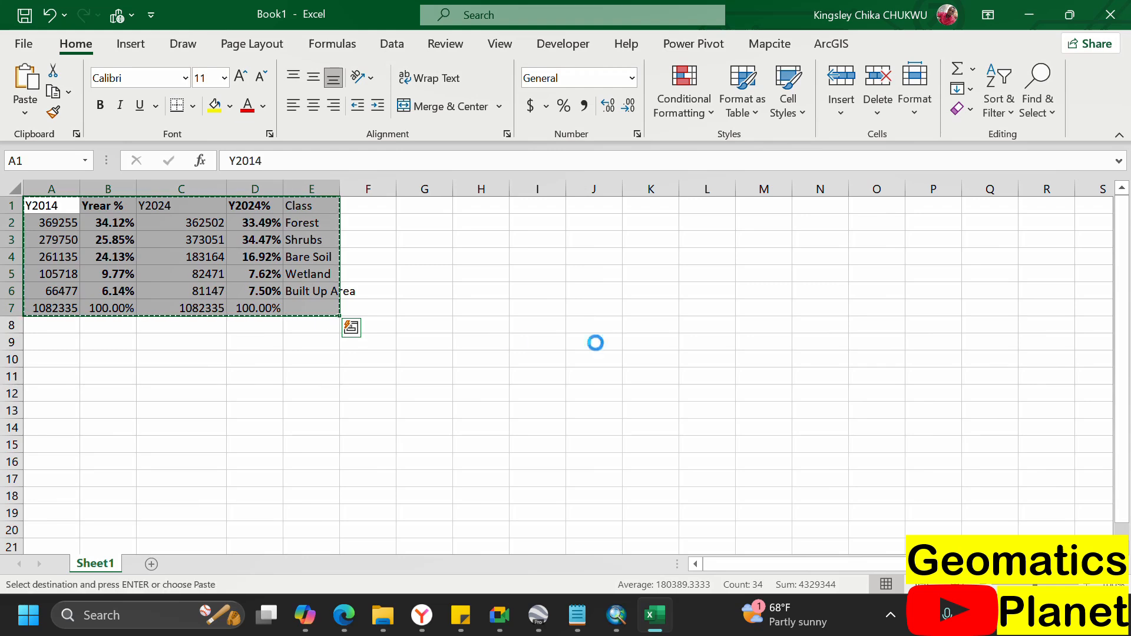
pyautogui.click(596, 258)
pyautogui.hotkey('ctrl', 'v')
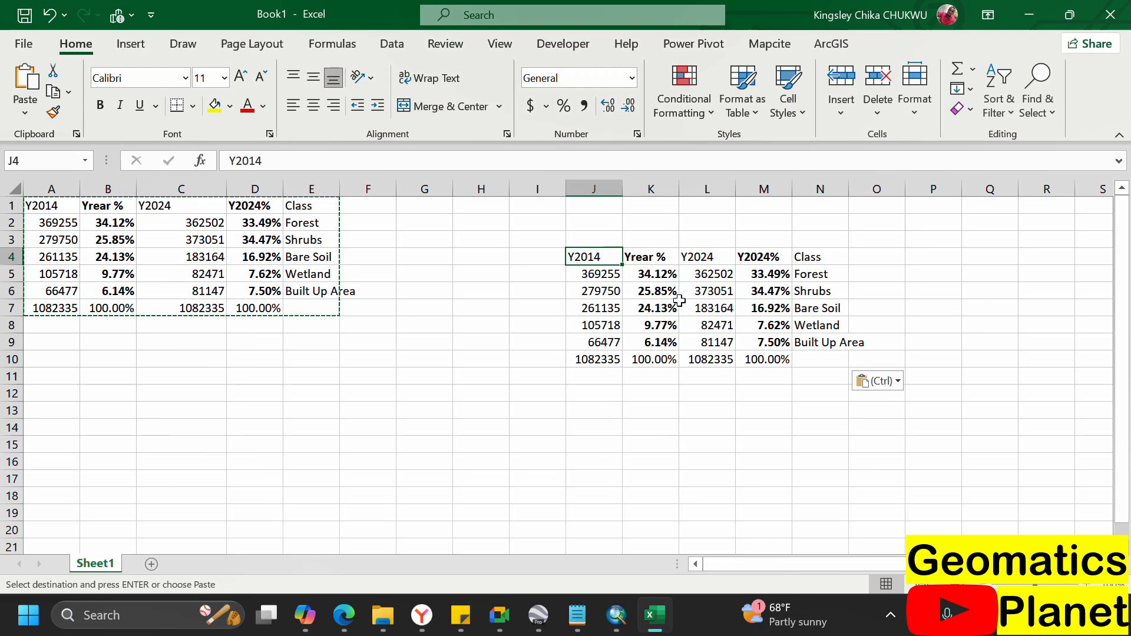
# - Try deleting column J with the Y2014 counts of the pasted table, and undo the deletion
pyautogui.click(601, 187)
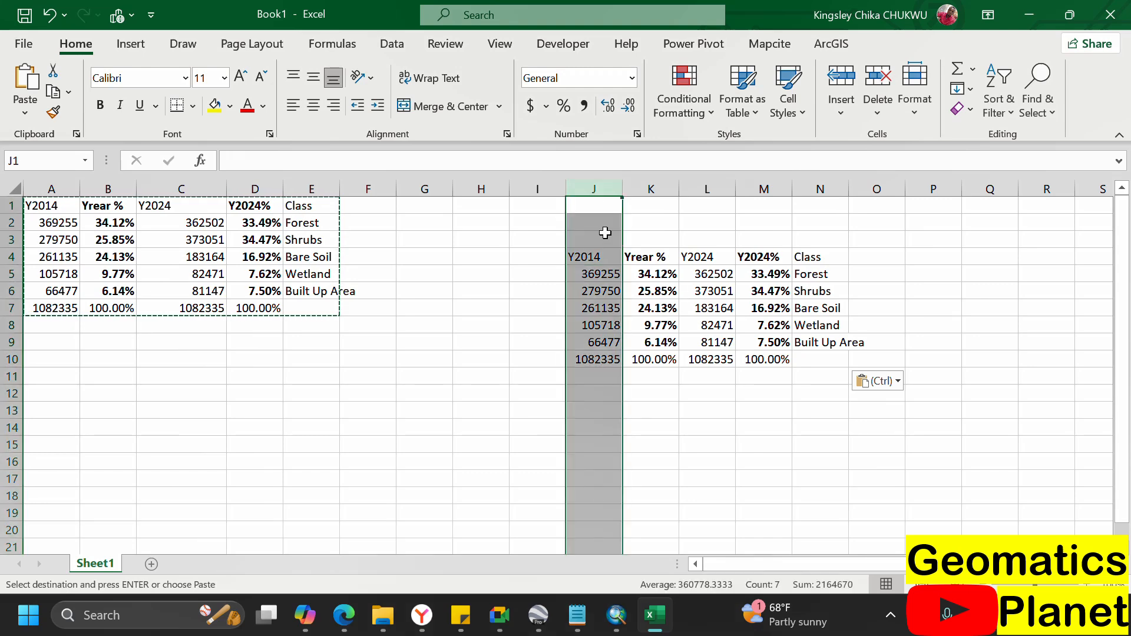
pyautogui.rightClick(602, 198)
pyautogui.click(652, 366)
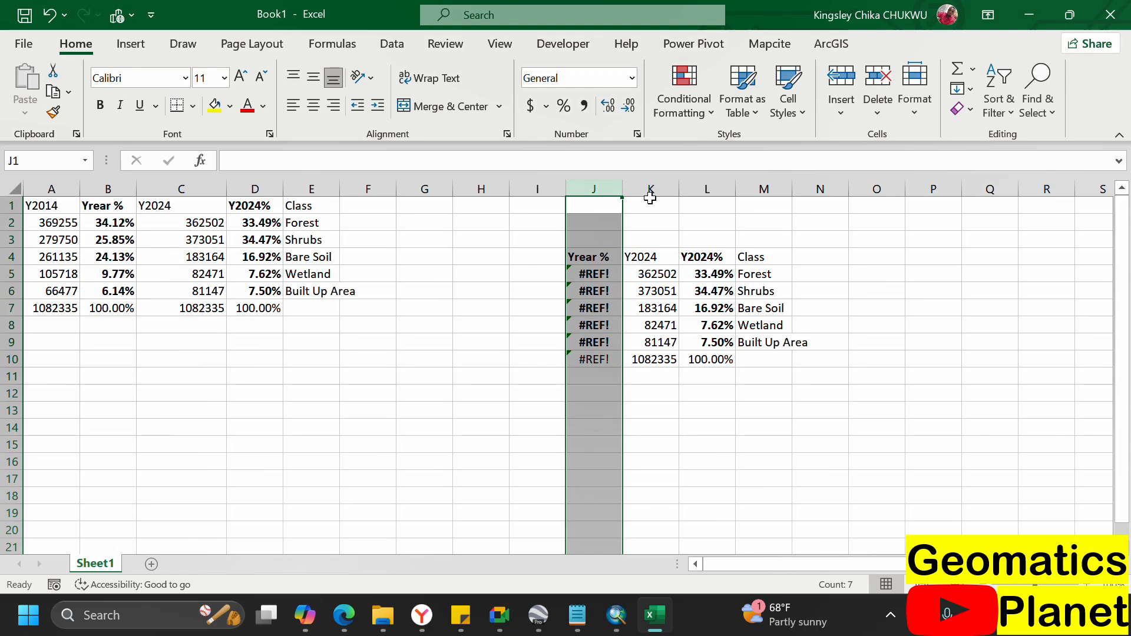
pyautogui.hotkey('ctrl', 'z')
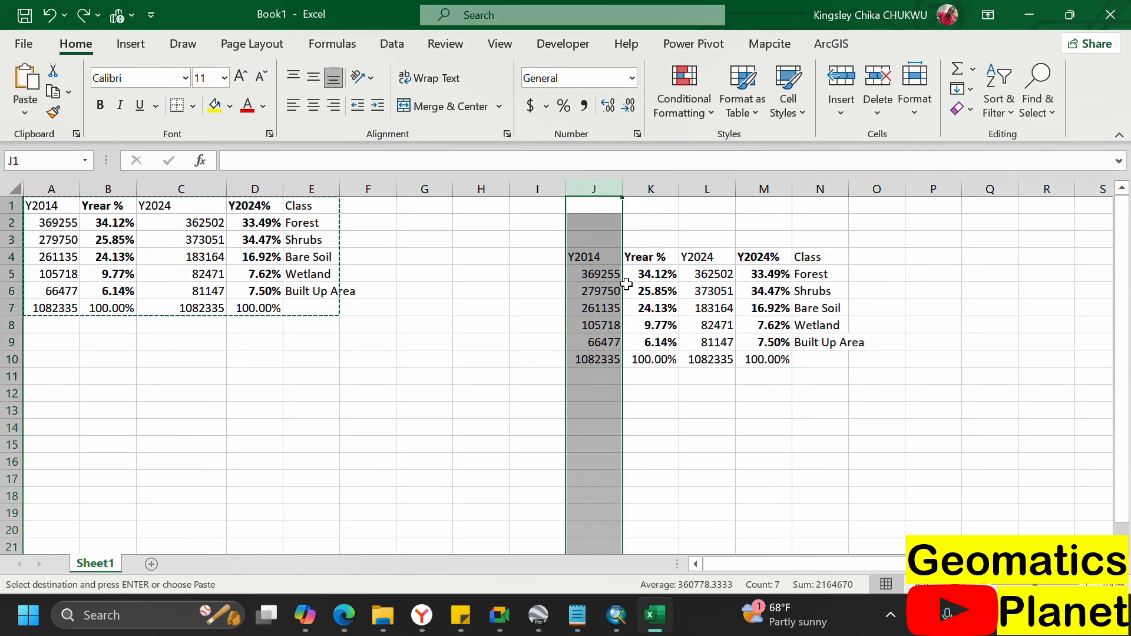
# - Rename the "Yrear %" header in cell K4 of the pasted table to "Y2014 %"
pyautogui.click(627, 286)
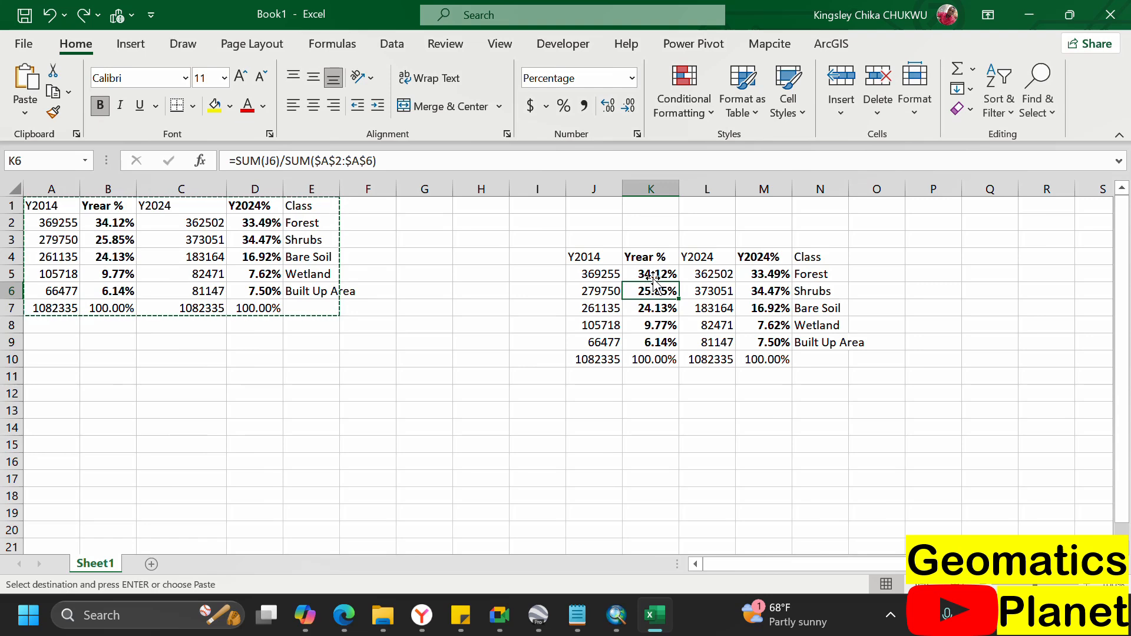
pyautogui.click(639, 259)
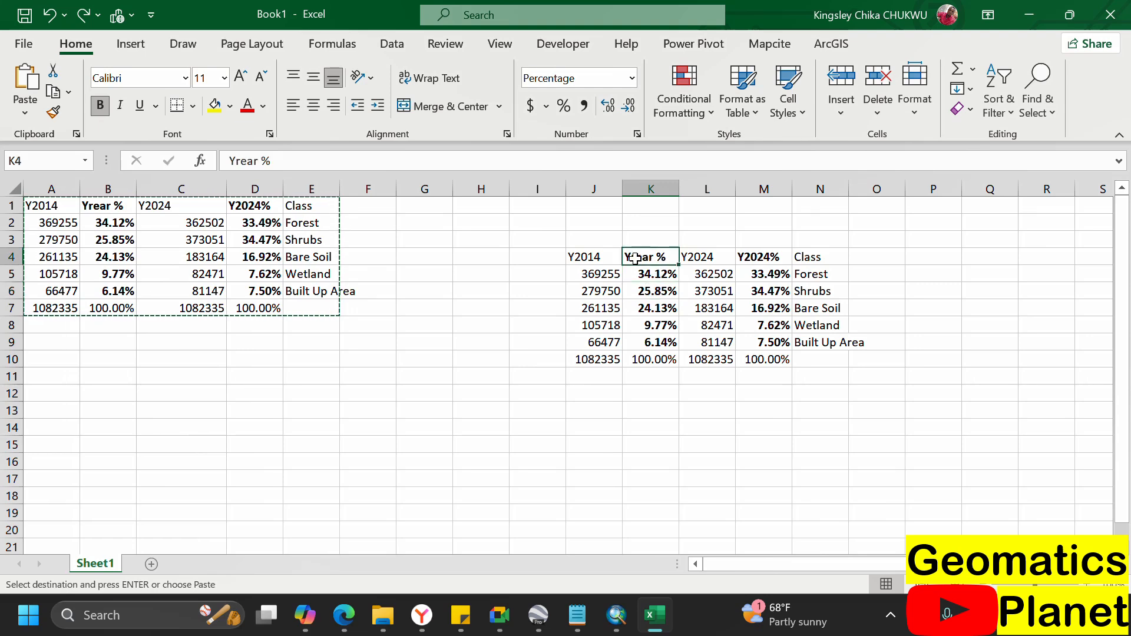
pyautogui.doubleClick(644, 262)
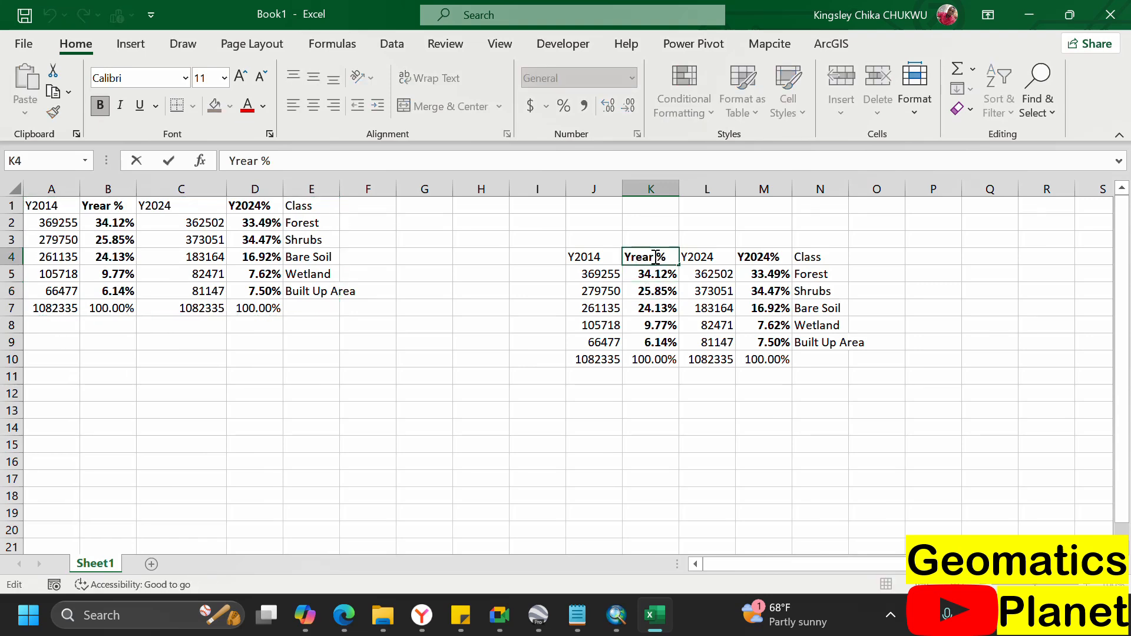
pyautogui.press('BackSpace')
pyautogui.press('BackSpace')
pyautogui.press('BackSpace')
pyautogui.press('BackSpace')
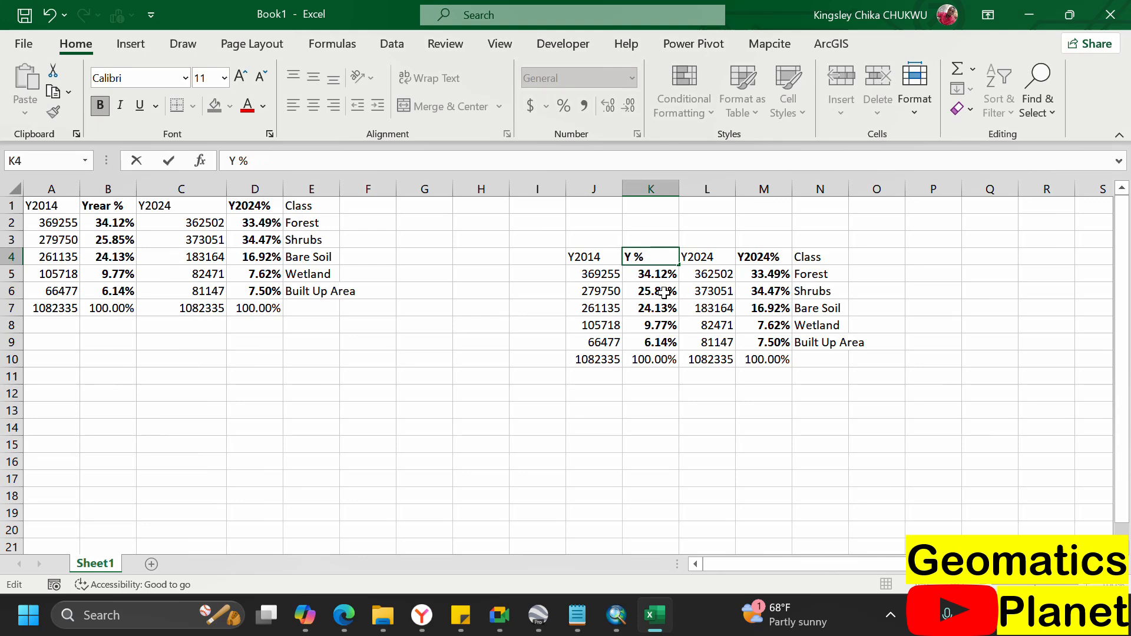
pyautogui.write('2014')
pyautogui.click(609, 335)
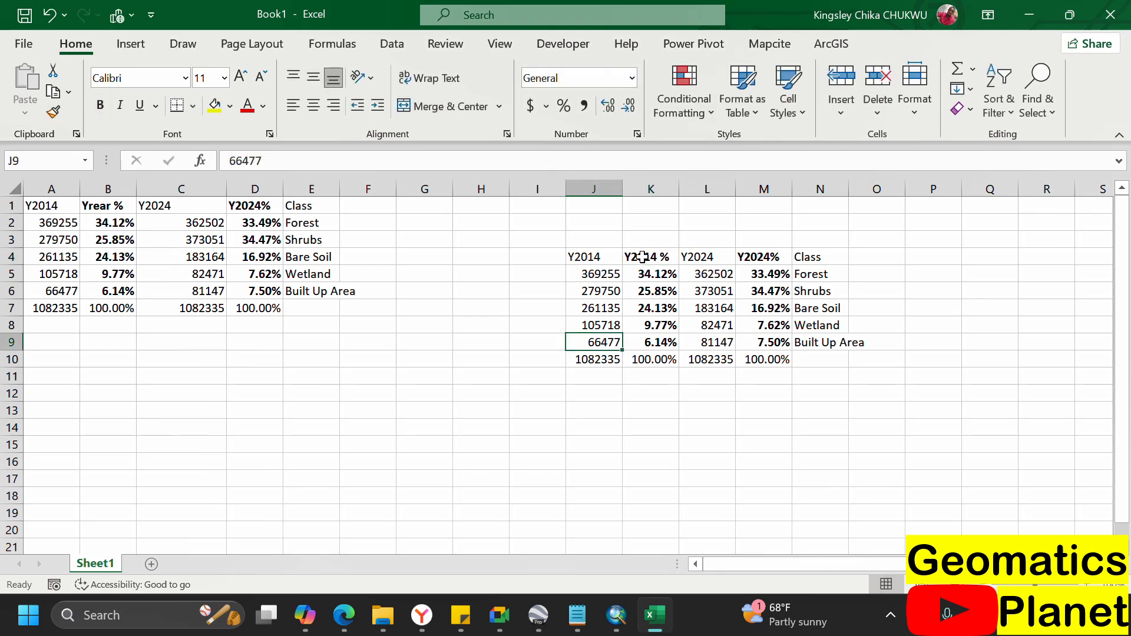
# - Copy the Y2014 %, Y2024% and Class columns (K4:K9, M4:N9) and paste them at G14 as values with number formatting
pyautogui.moveTo(642, 257); pyautogui.dragTo(661, 338)
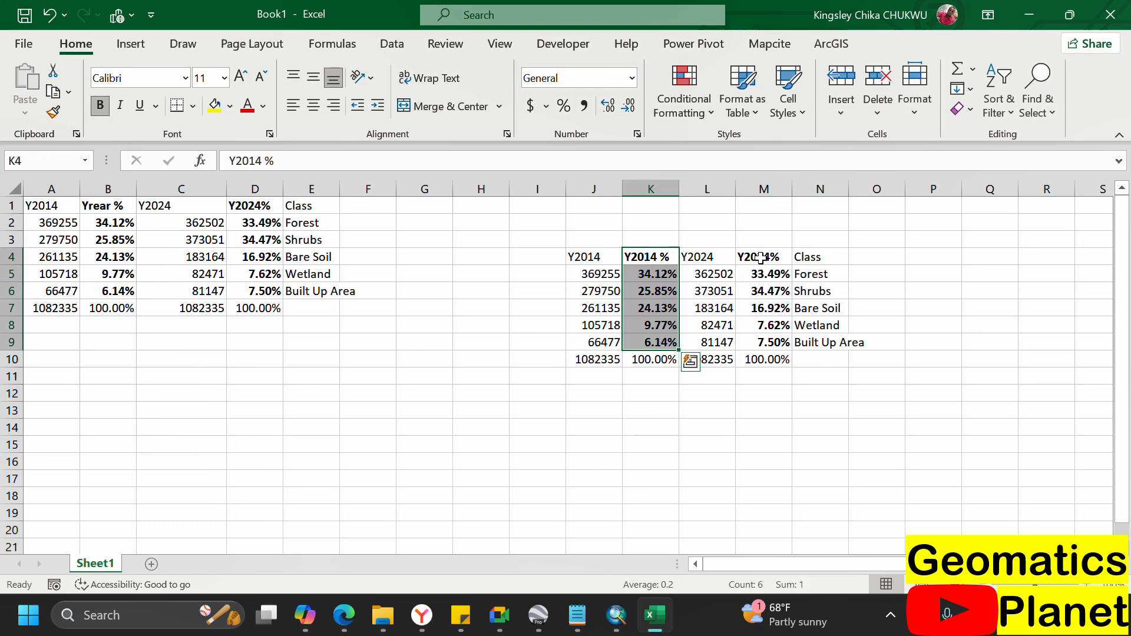
pyautogui.moveTo(760, 255); pyautogui.dragTo(790, 343)
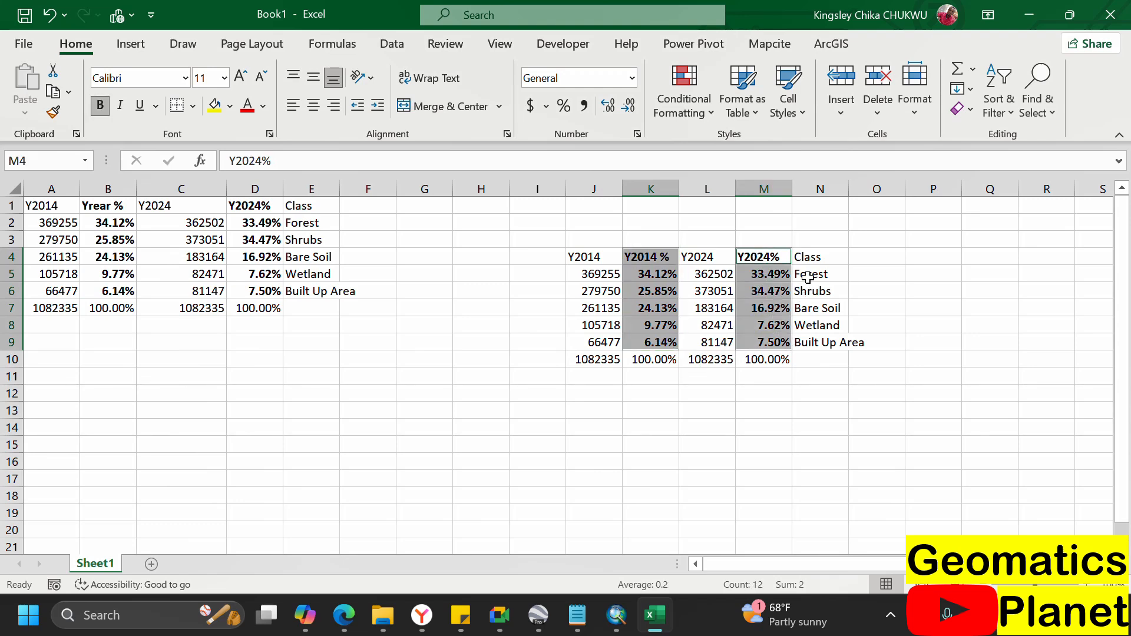
pyautogui.moveTo(810, 260); pyautogui.dragTo(829, 342)
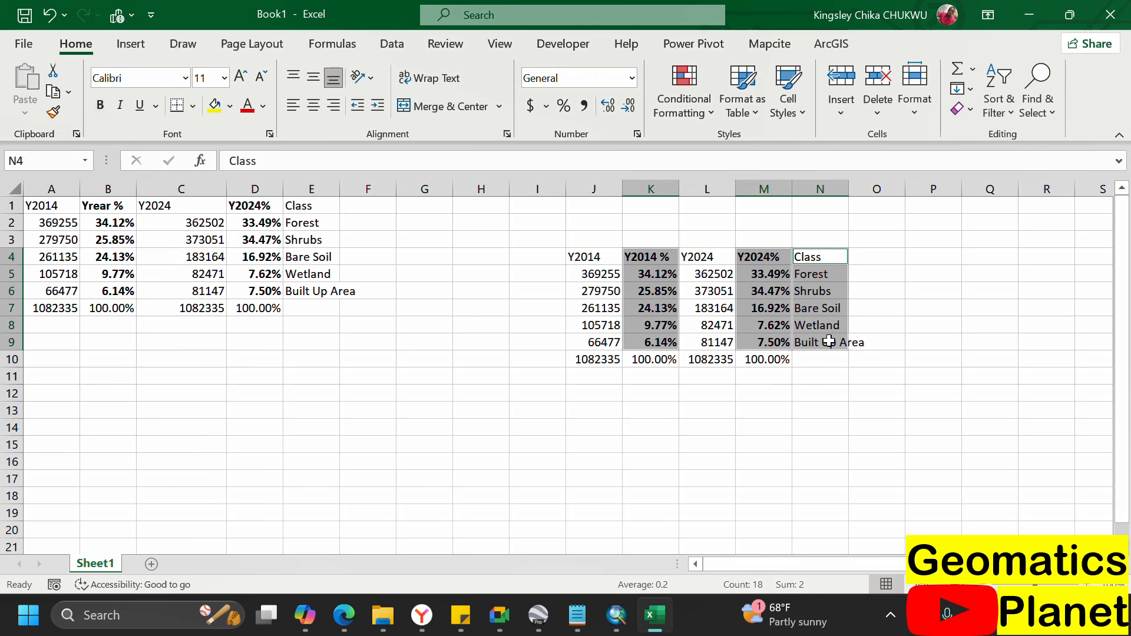
pyautogui.hotkey('ctrl', 'c')
pyautogui.click(441, 426)
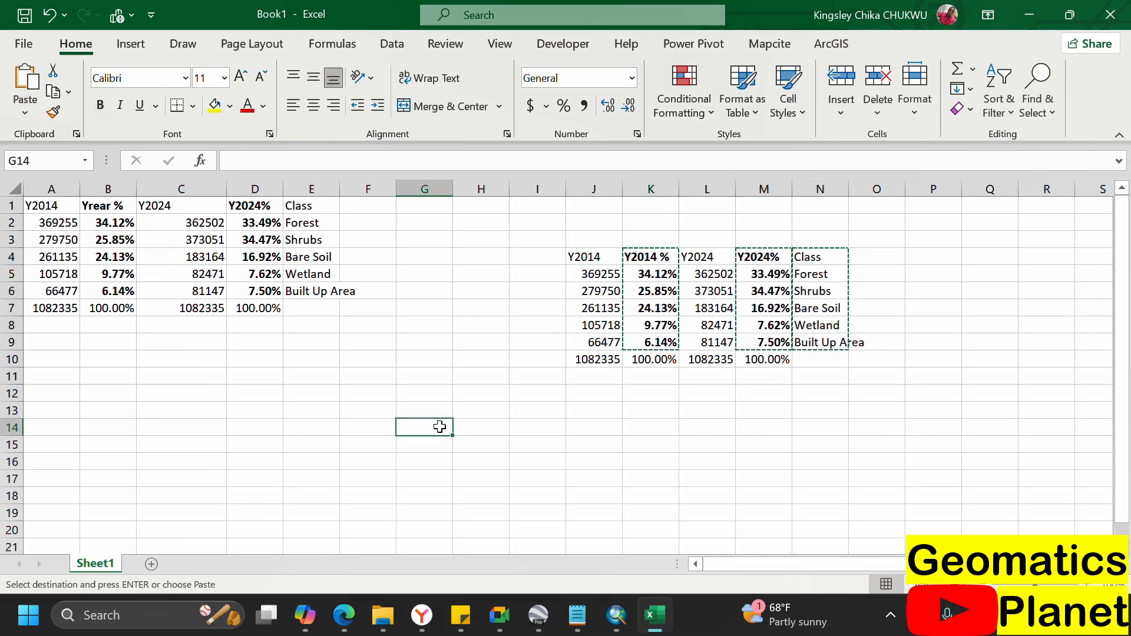
pyautogui.hotkey('ctrl', 'v')
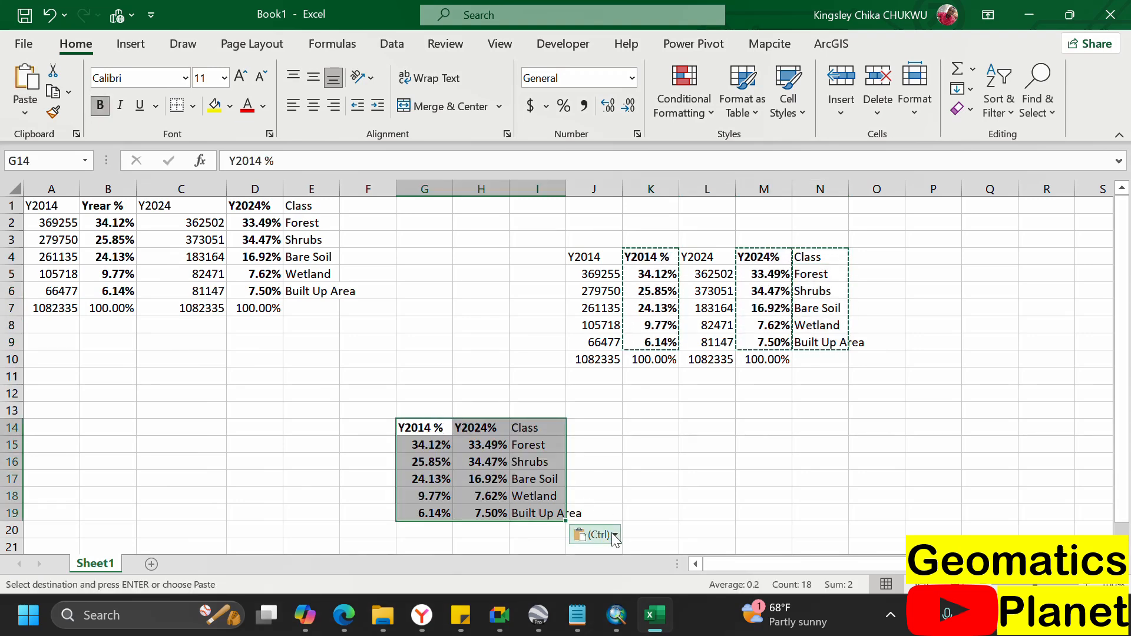
pyautogui.click(589, 534)
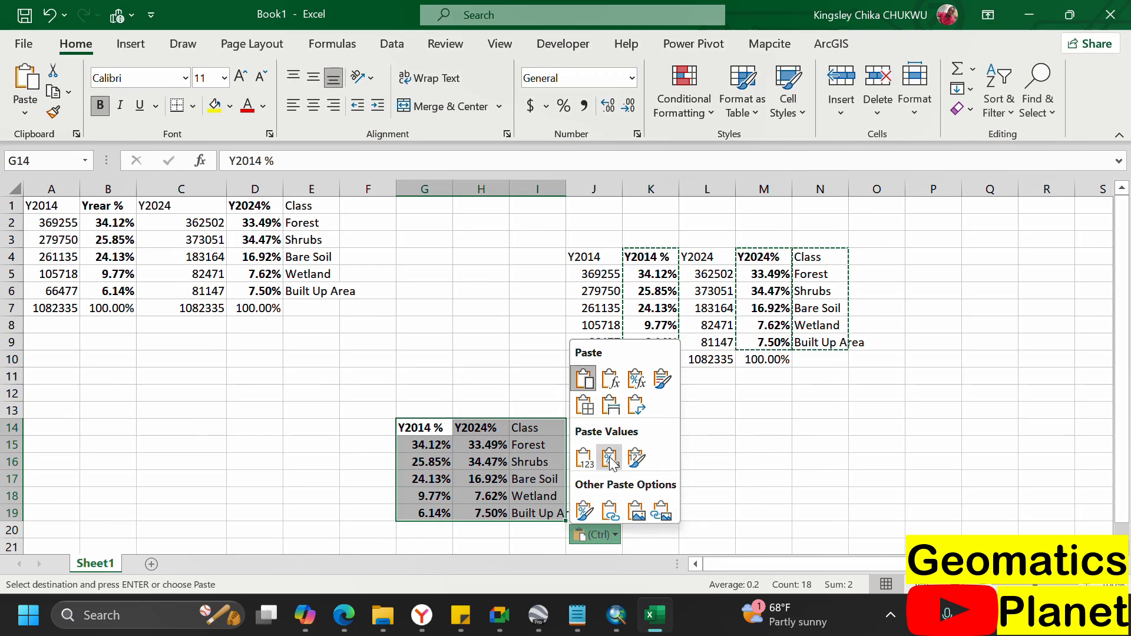
pyautogui.click(585, 378)
pyautogui.scroll(-2, 492, 377)
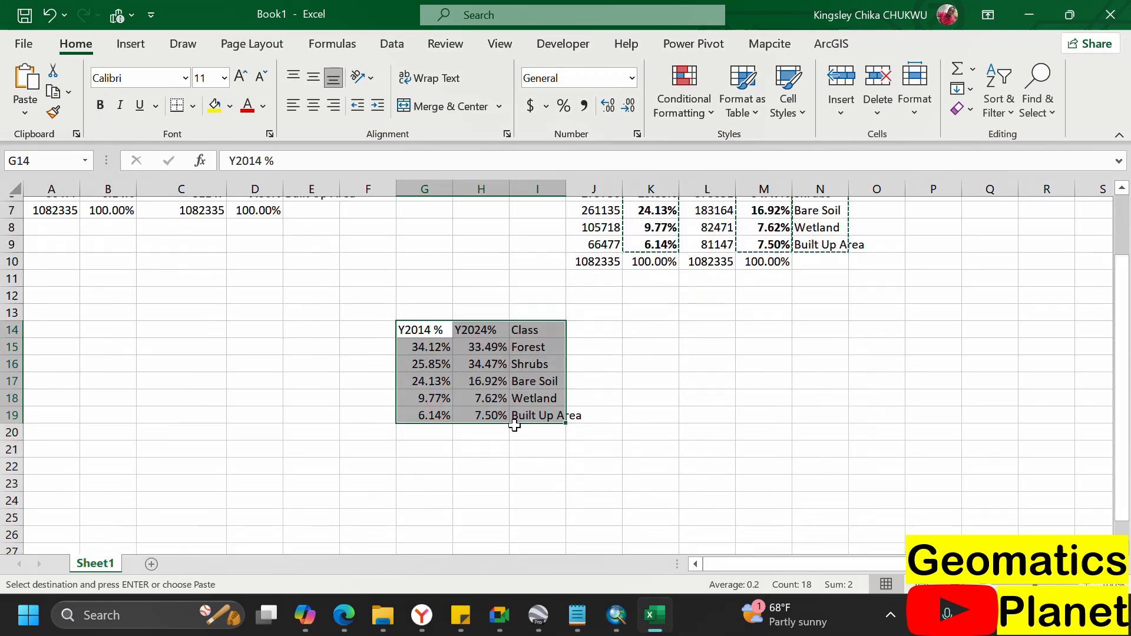
# - Format the table in G14:I19 in Arial Rounded MT Bold, size 12, and widen columns G to I to fit the text
pyautogui.click(491, 361)
pyautogui.moveTo(422, 324); pyautogui.dragTo(541, 415)
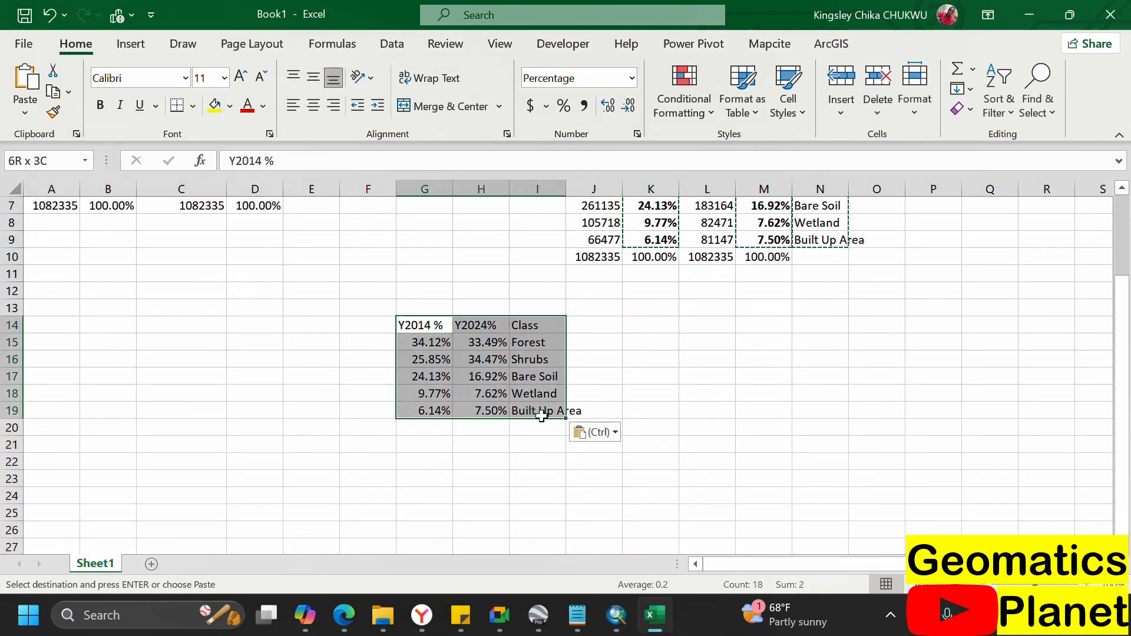
pyautogui.click(185, 78)
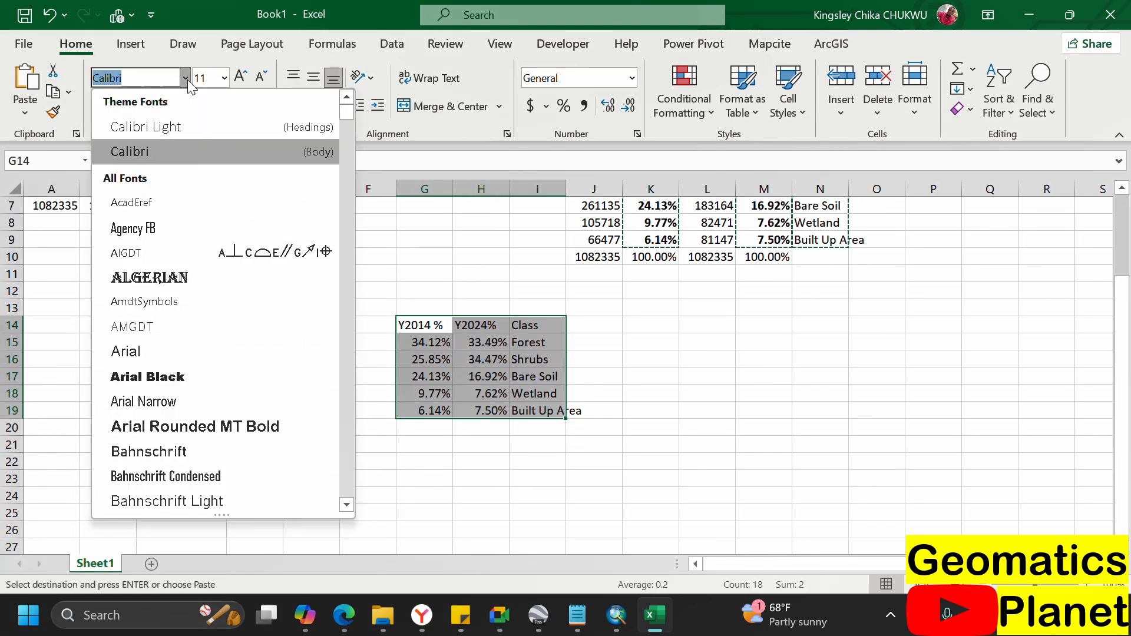
pyautogui.click(242, 424)
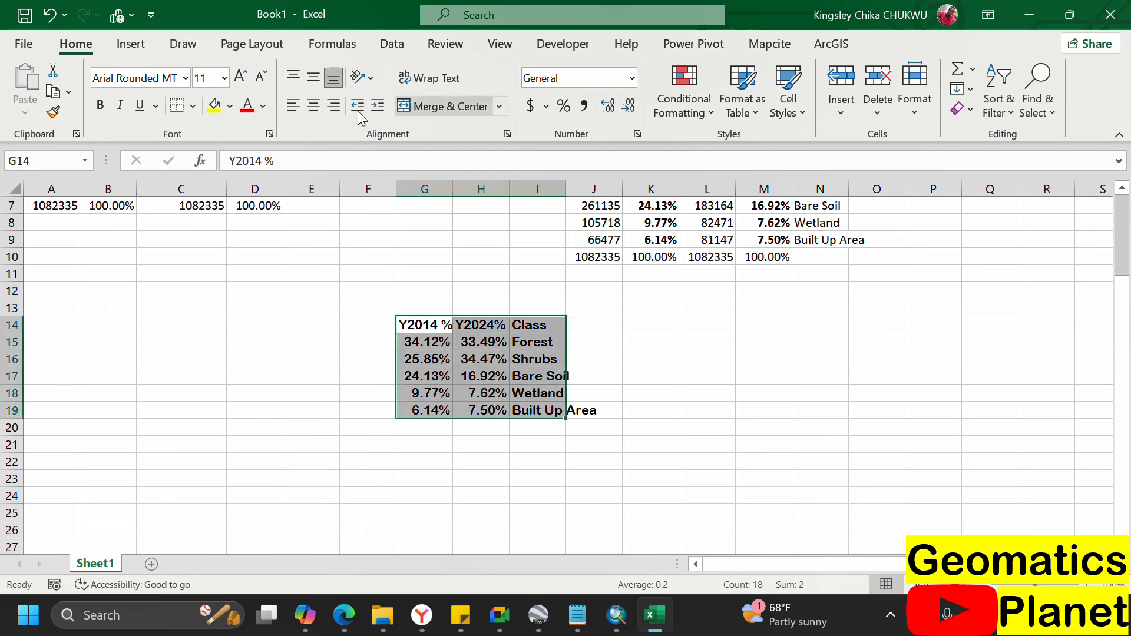
pyautogui.click(224, 78)
pyautogui.click(206, 272)
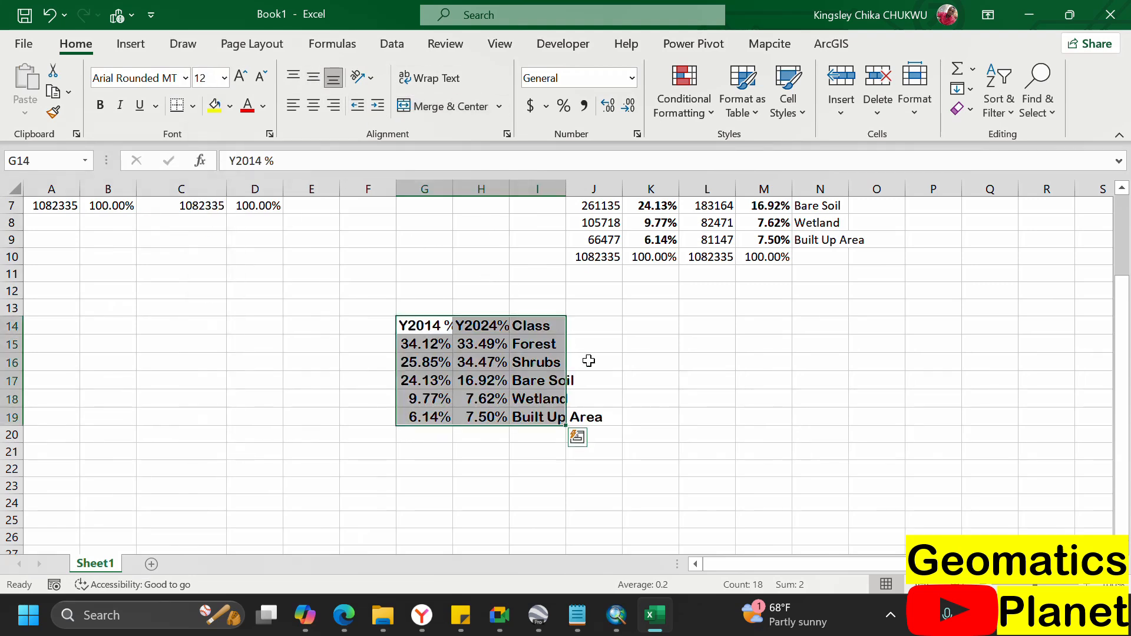
pyautogui.moveTo(564, 187); pyautogui.dragTo(625, 185)
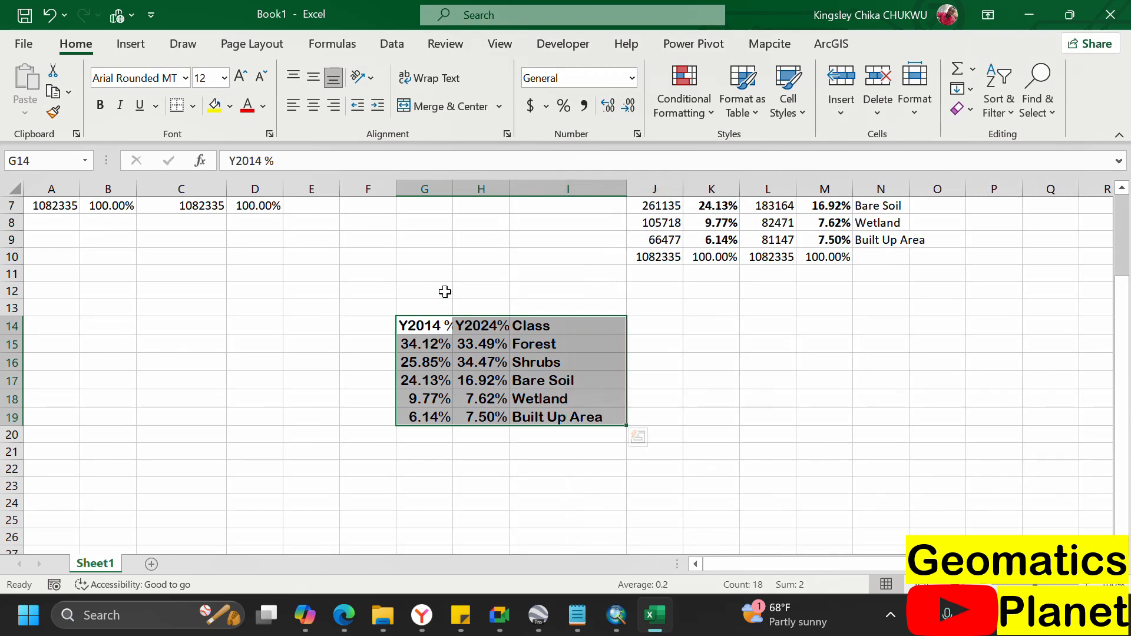
pyautogui.moveTo(452, 187); pyautogui.dragTo(554, 190)
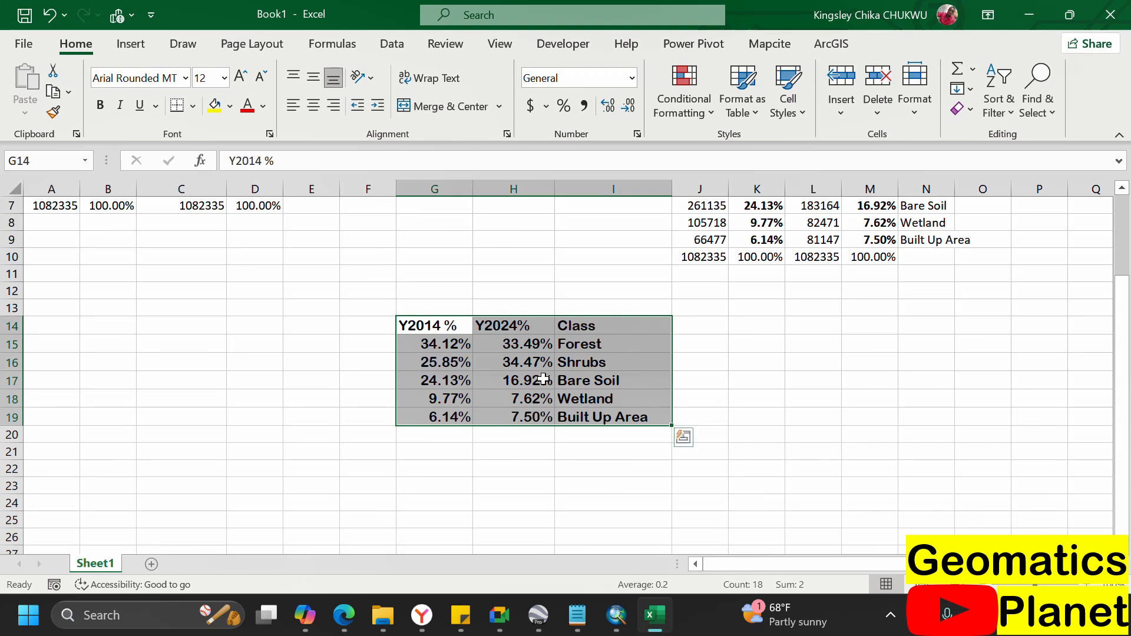
# - Compare the 2014 and 2024 percentages of the land cover classes in the new table
pyautogui.moveTo(436, 348); pyautogui.dragTo(587, 419)
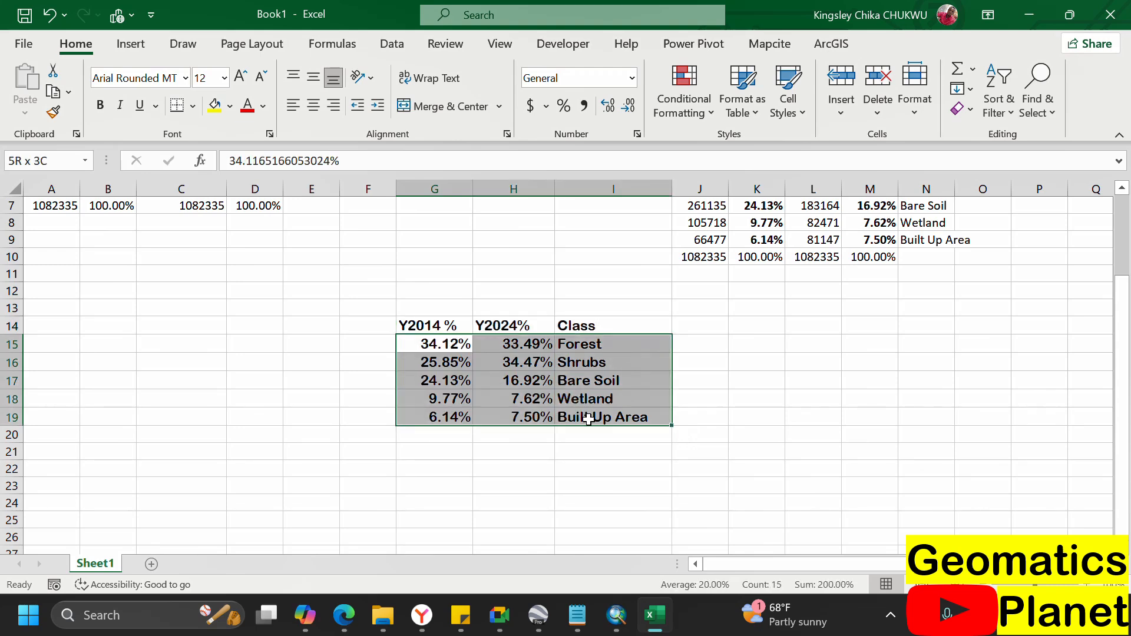
pyautogui.click(544, 278)
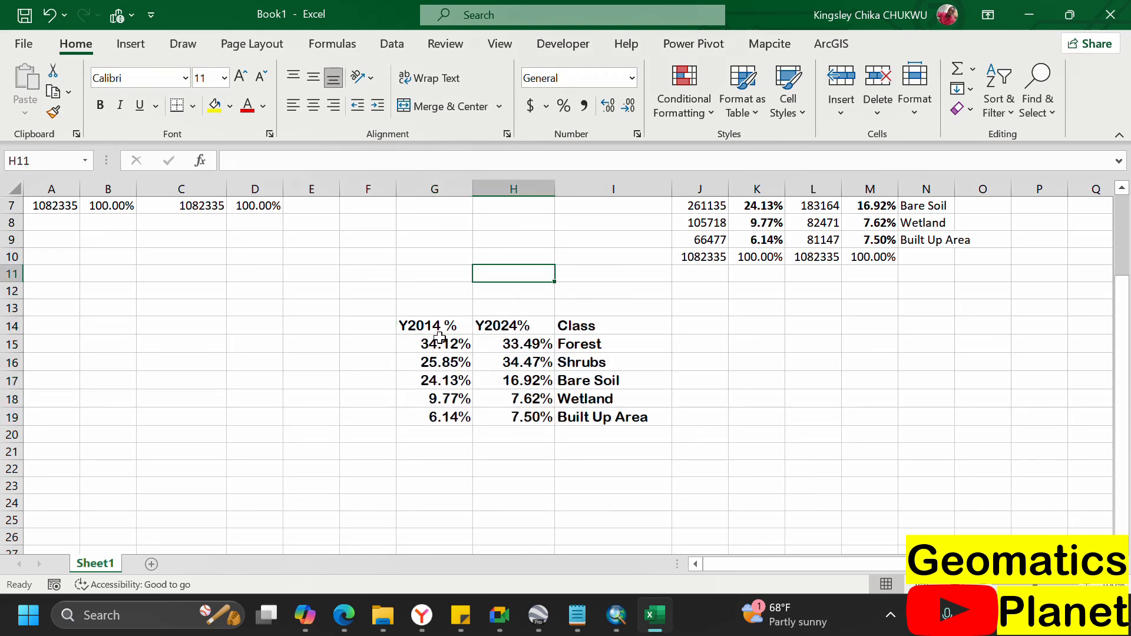
pyautogui.click(490, 348)
pyautogui.click(453, 342)
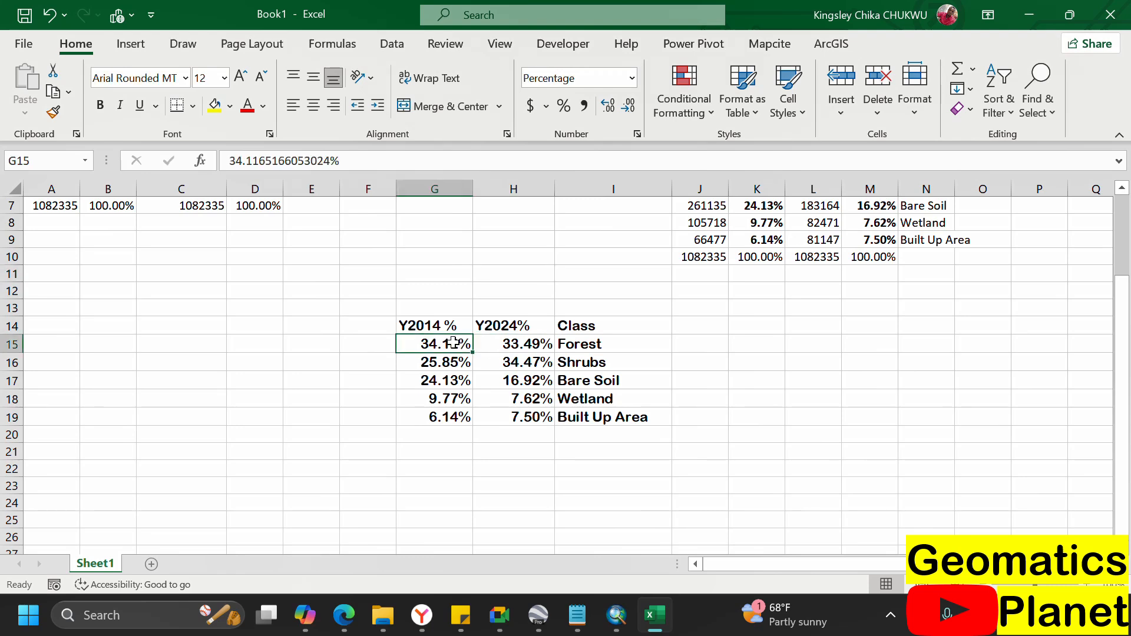
pyautogui.click(511, 348)
pyautogui.click(452, 344)
pyautogui.click(525, 364)
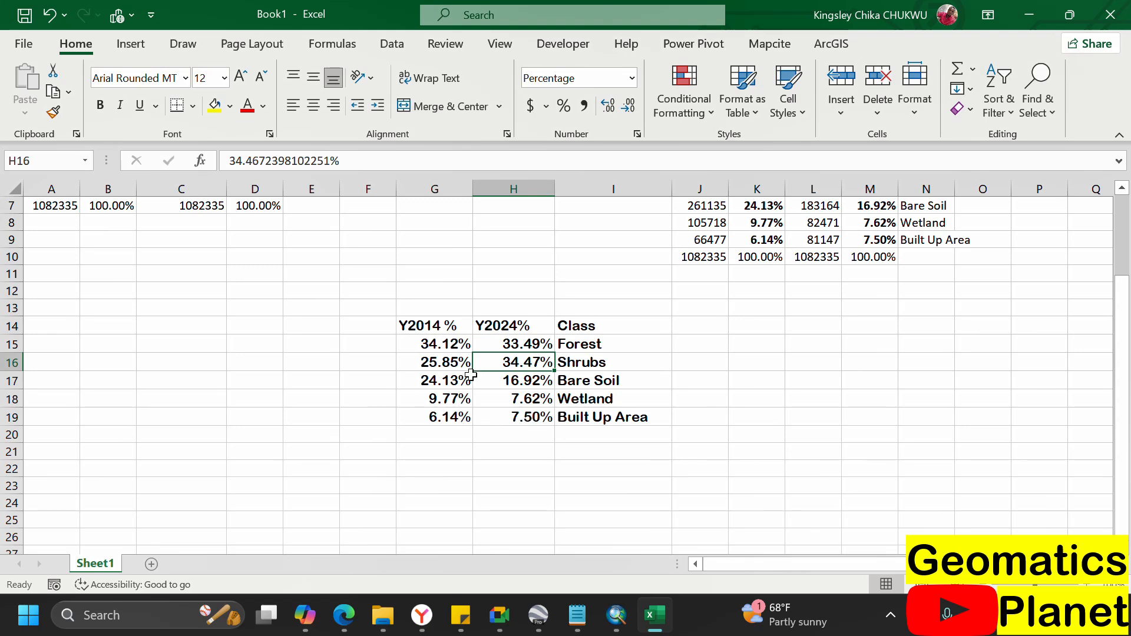
# - Change the Class header in cell I14 to "LCLU Class"
pyautogui.click(600, 326)
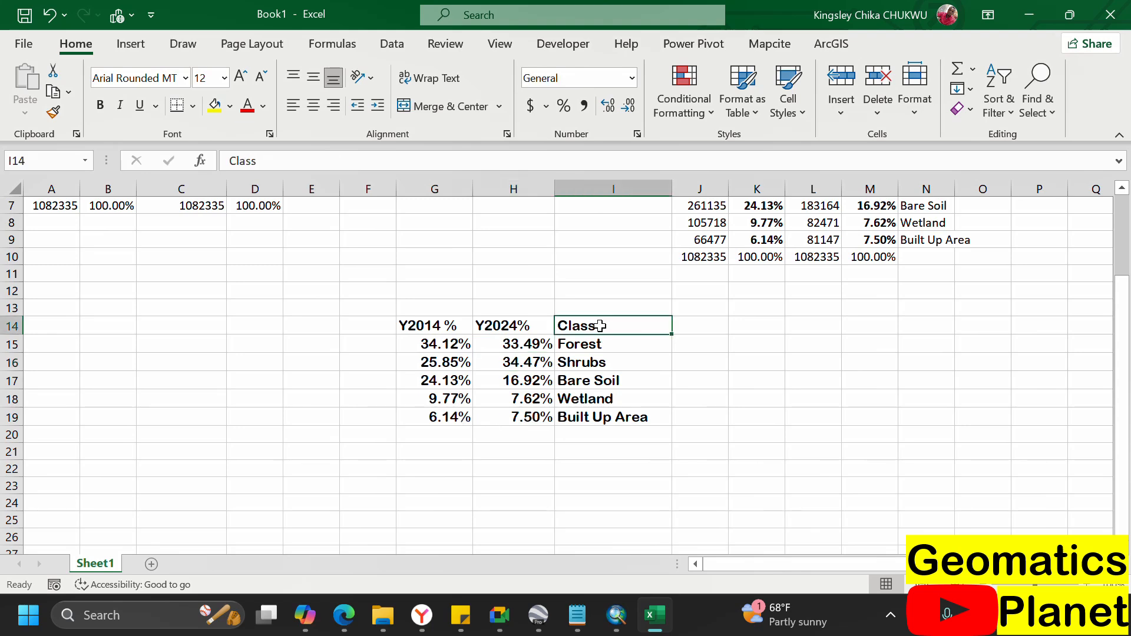
pyautogui.doubleClick(563, 328)
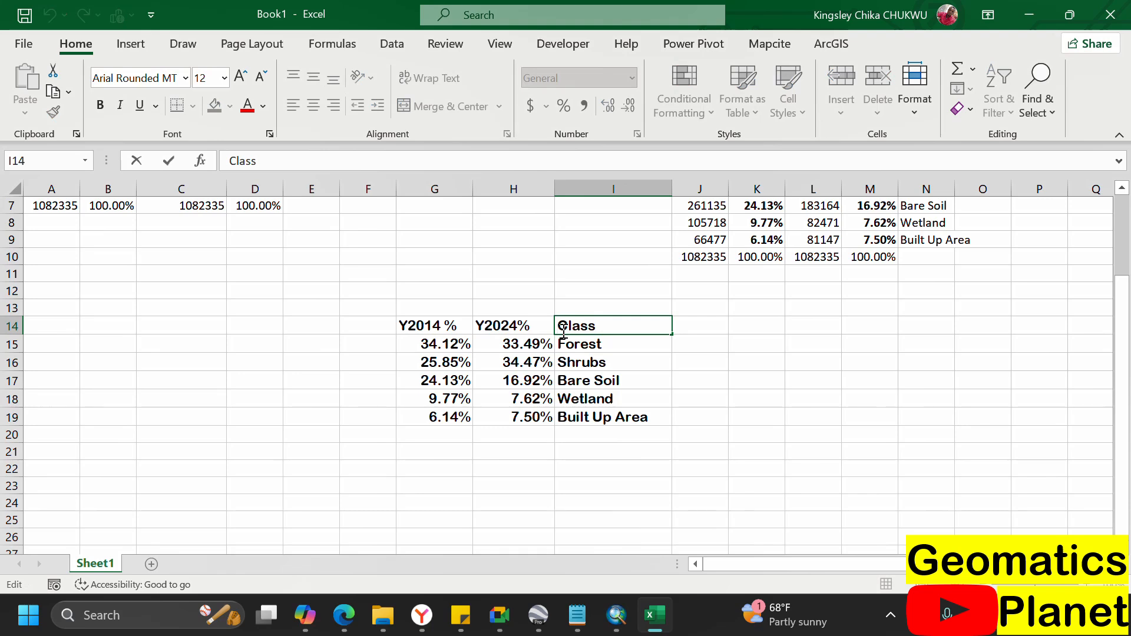
pyautogui.write('LCLU')
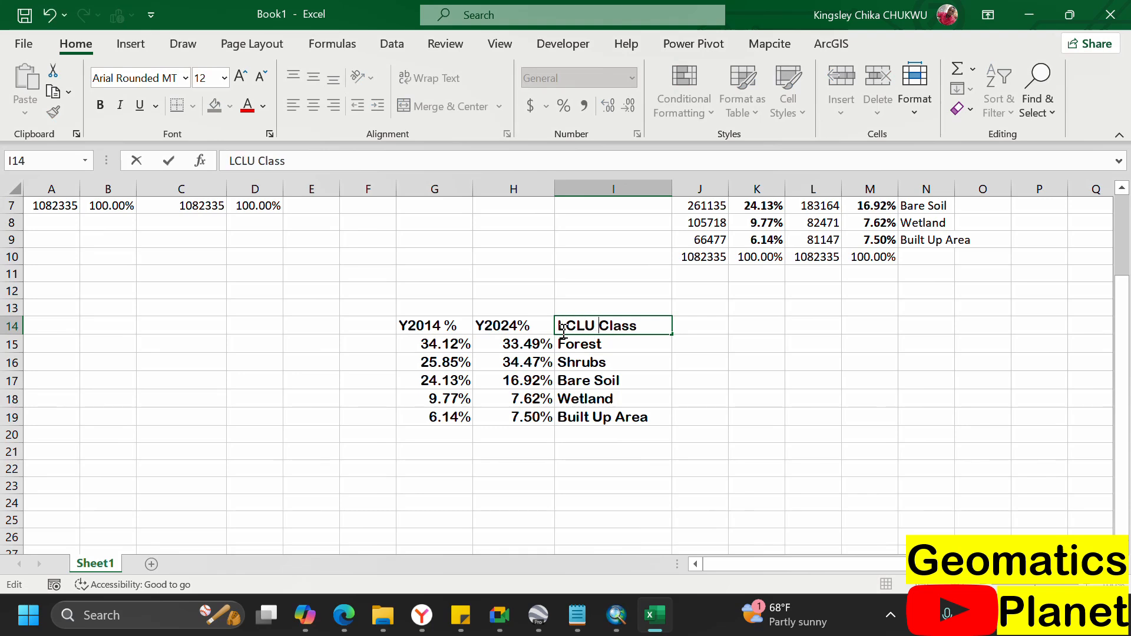
pyautogui.click(448, 339)
# - Apply all borders to the table in G14:I19 and copy it
pyautogui.moveTo(430, 325); pyautogui.dragTo(592, 415)
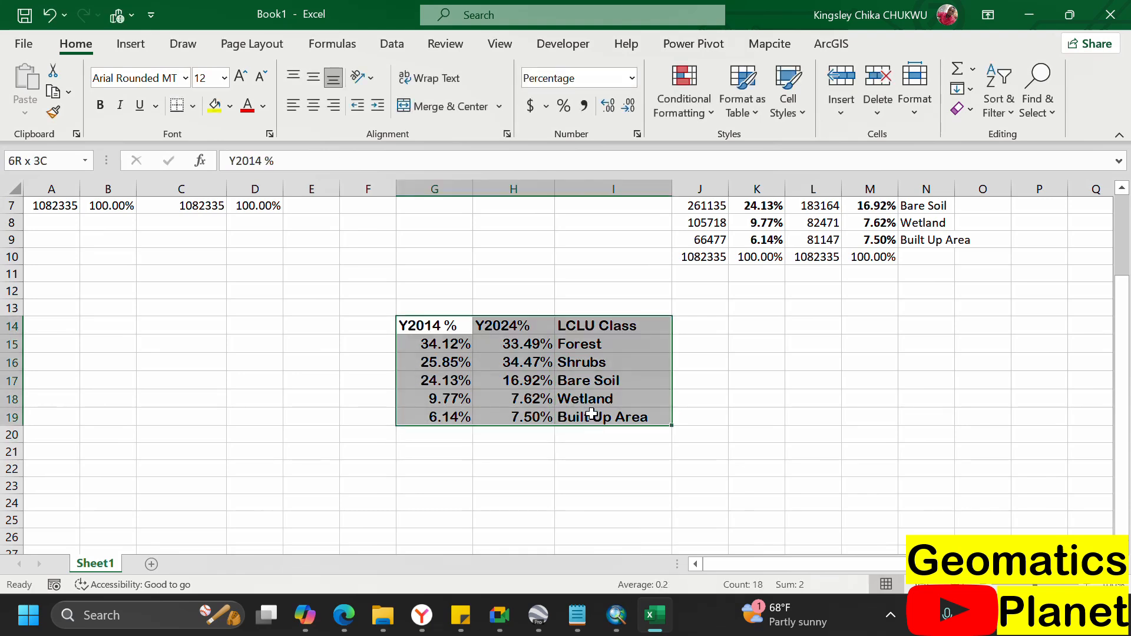
pyautogui.click(193, 106)
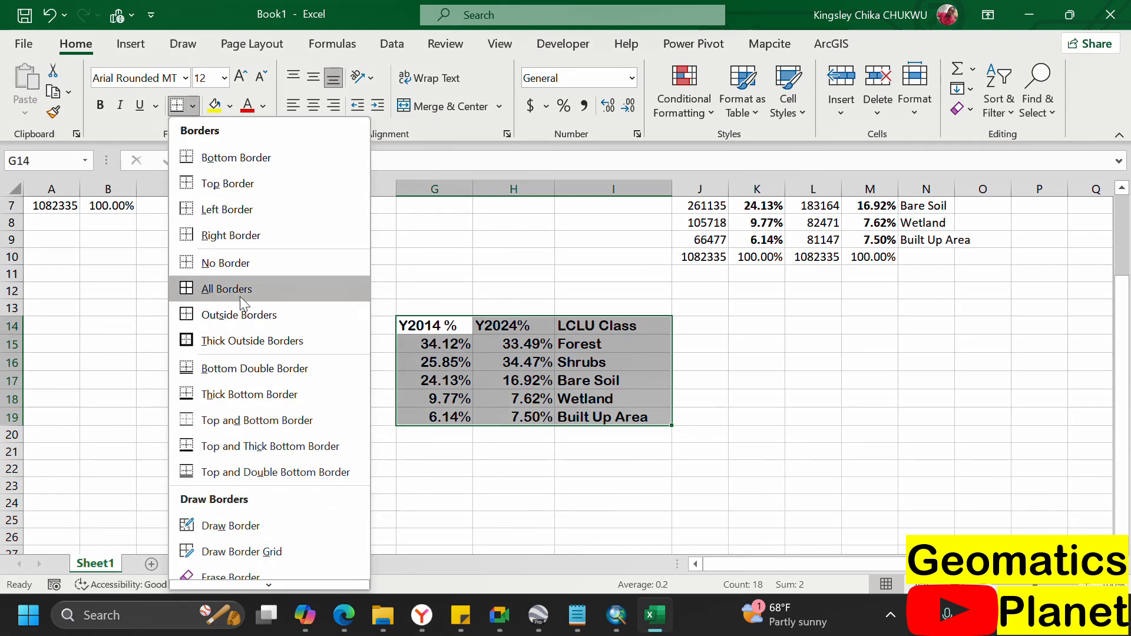
pyautogui.click(240, 296)
pyautogui.hotkey('ctrl', 'c')
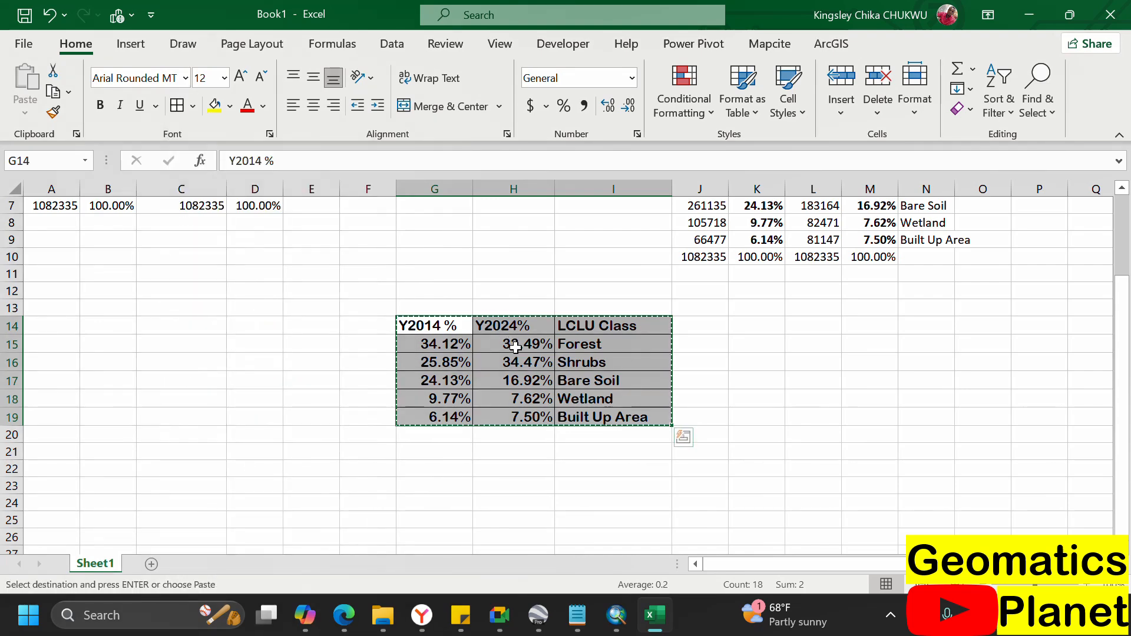
# - Switch to ArcMap, close the UN_Year2024.tif attribute table and show the whole layout page with the Year 2024 data frame selected
pyautogui.click(617, 615)
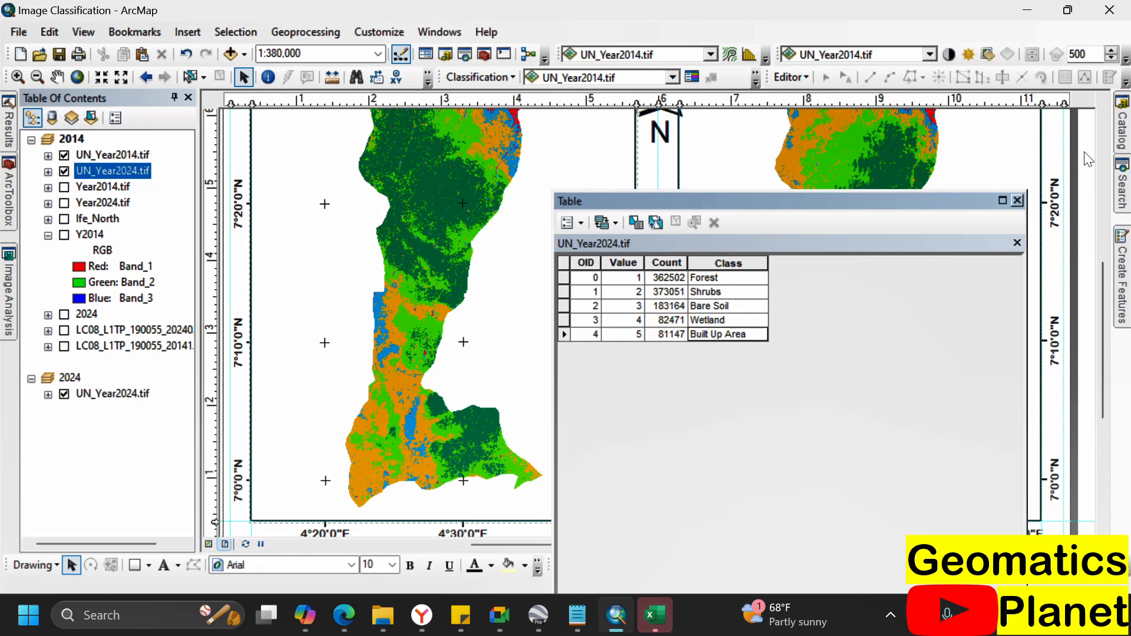
pyautogui.click(1016, 200)
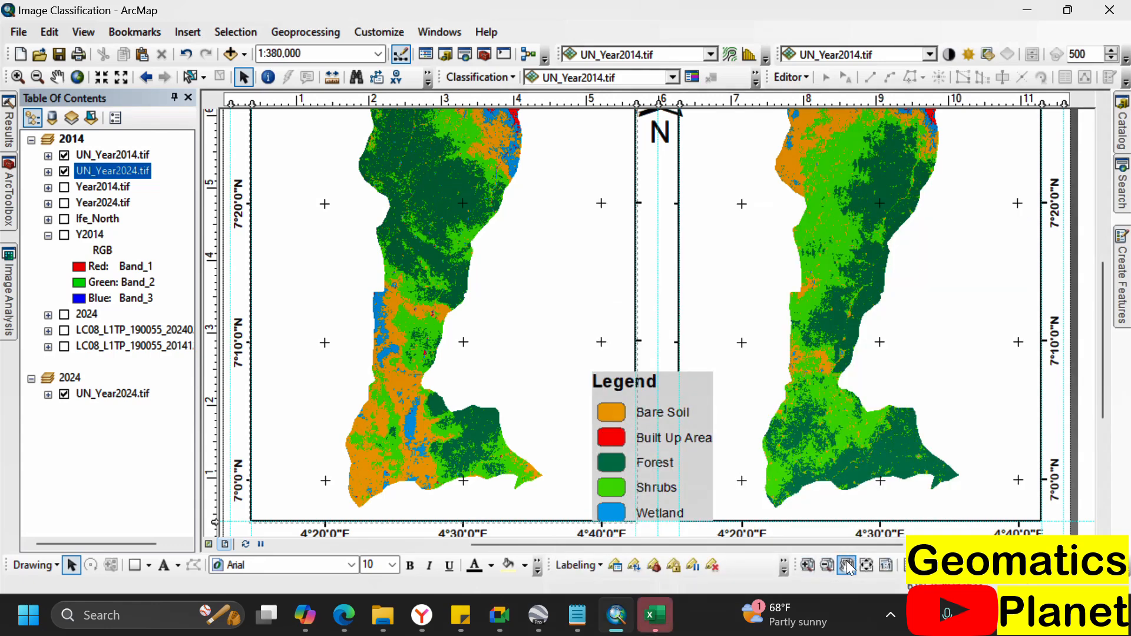
pyautogui.click(874, 567)
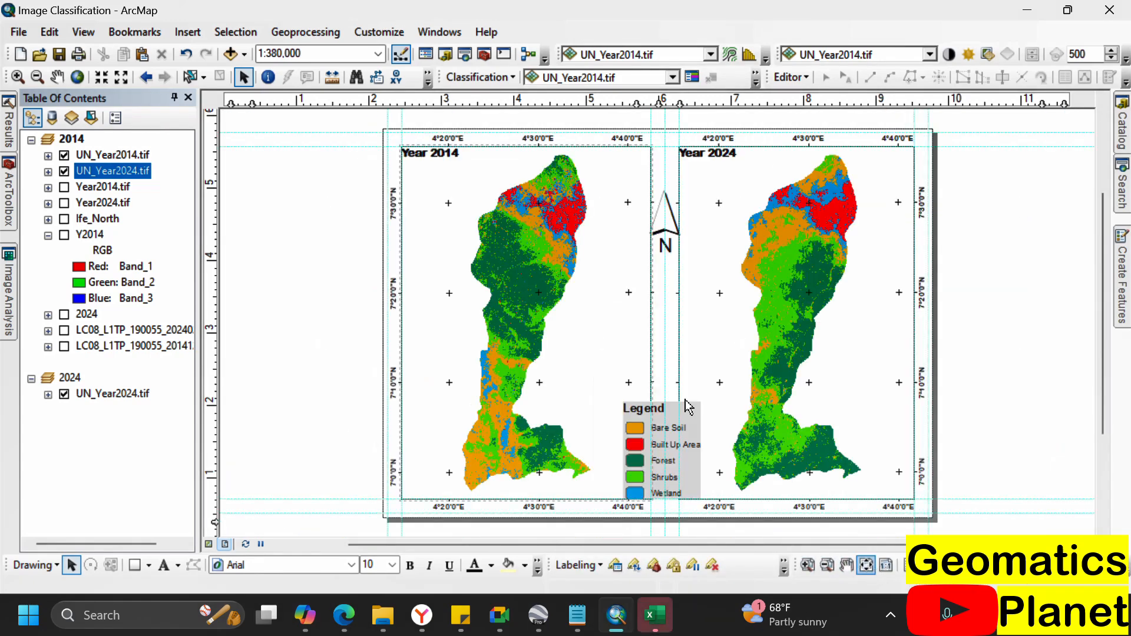
pyautogui.click(684, 349)
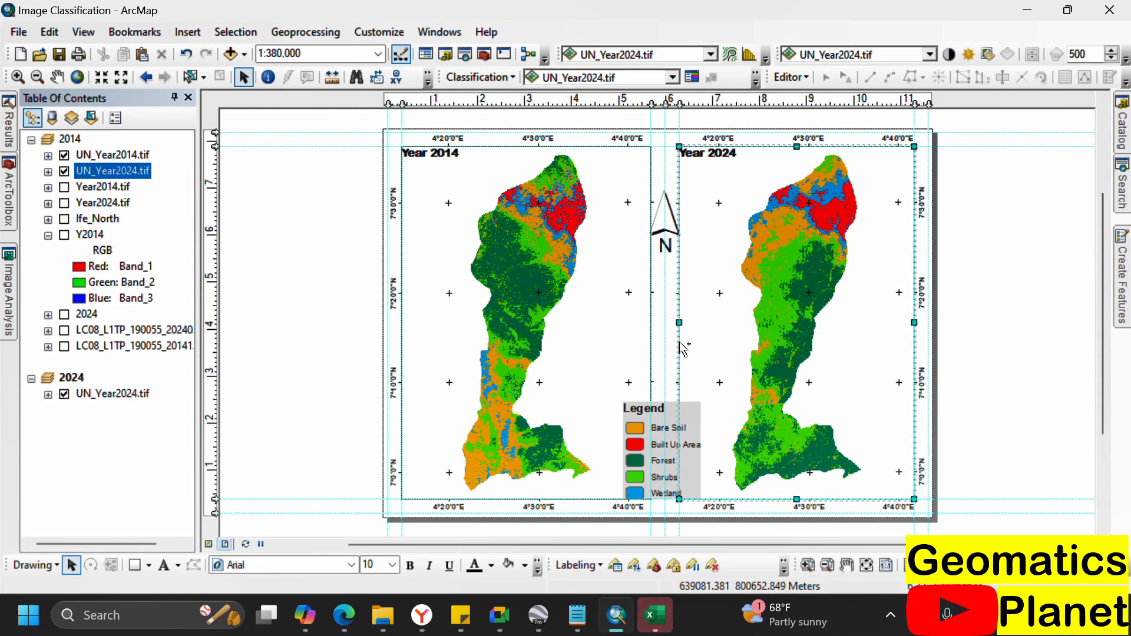
# - Switch back to Excel and dismiss the clipboard warning
pyautogui.click(670, 614)
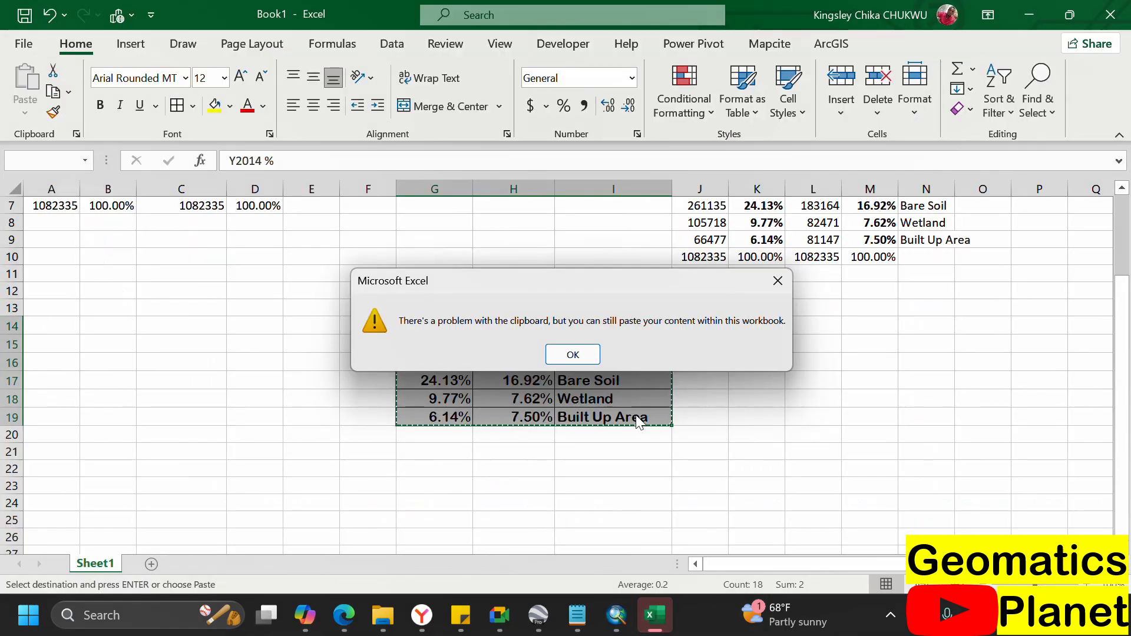
pyautogui.click(575, 355)
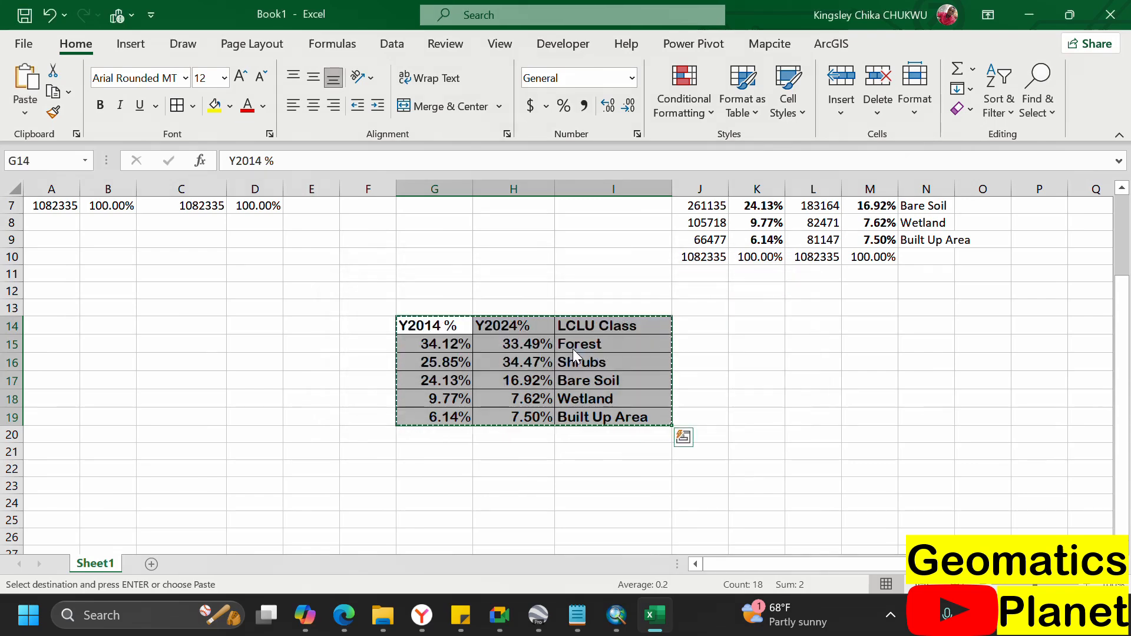
pyautogui.moveTo(616, 619)
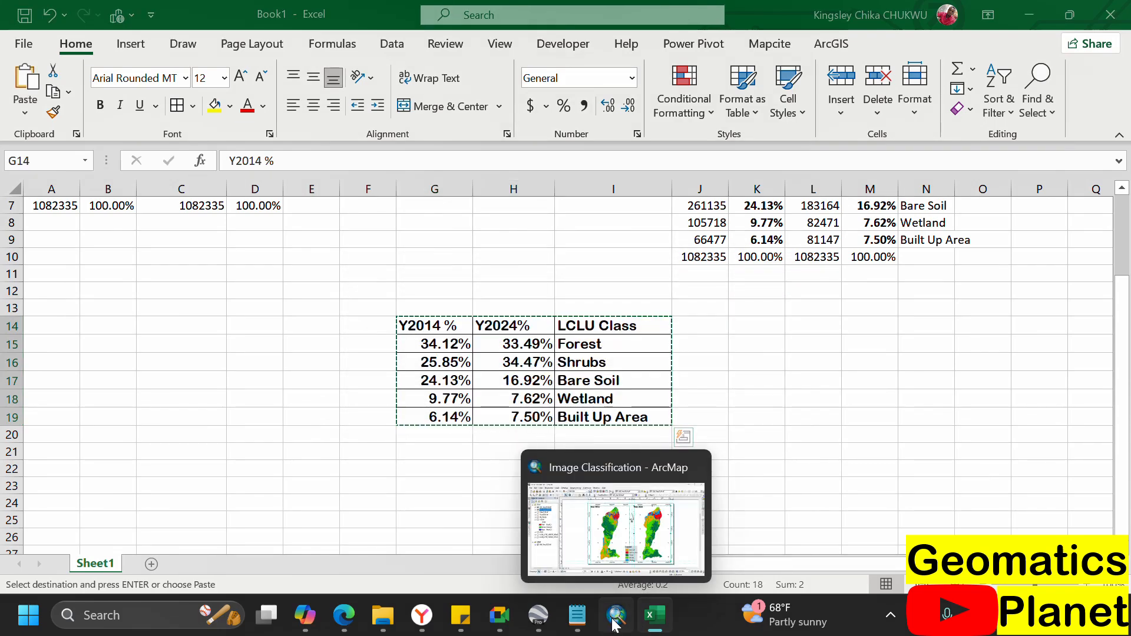
# - Switch to ArcMap, paste the percentage table into the layout and place it at the page bottom between the maps, moving the legend up
pyautogui.click(629, 549)
pyautogui.hotkey('ctrl', 'v')
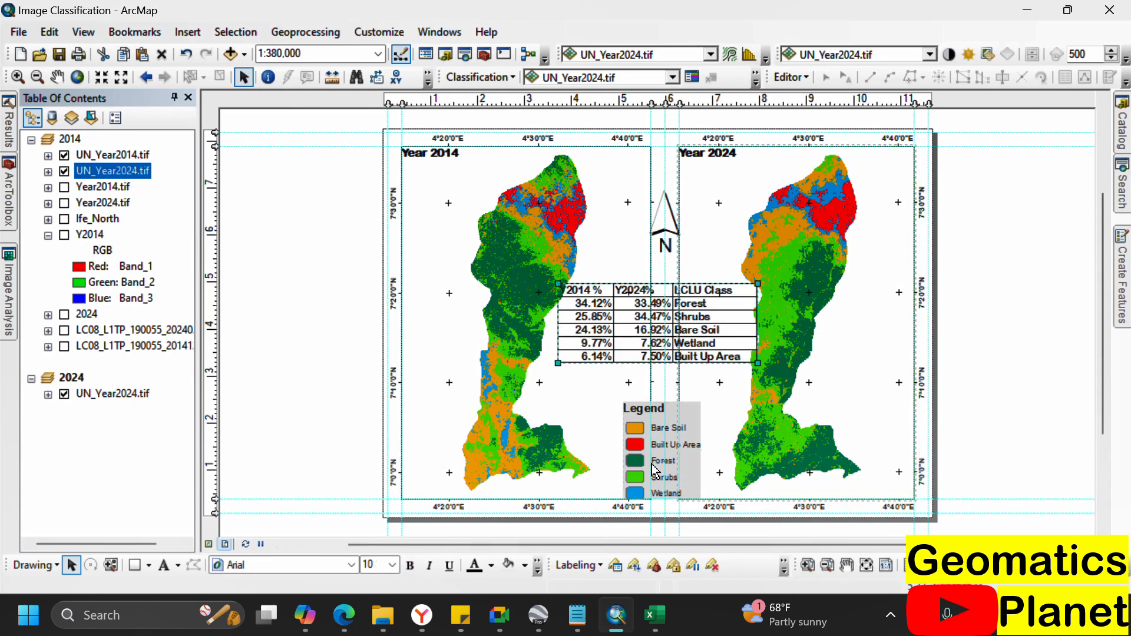
pyautogui.moveTo(654, 469); pyautogui.dragTo(657, 291)
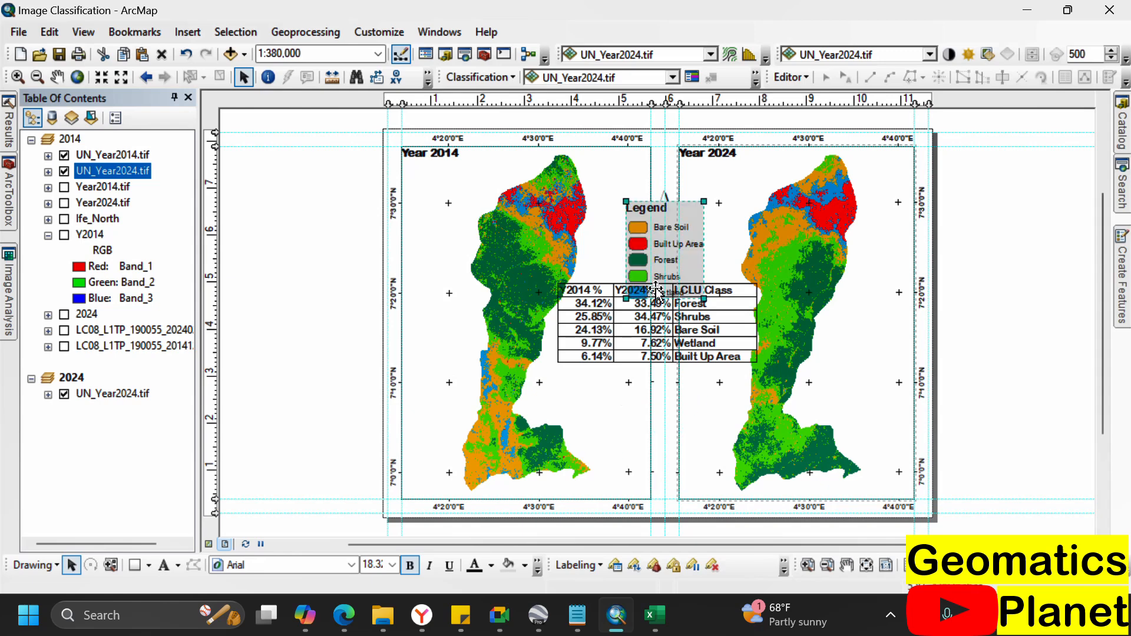
pyautogui.moveTo(653, 333); pyautogui.dragTo(656, 469)
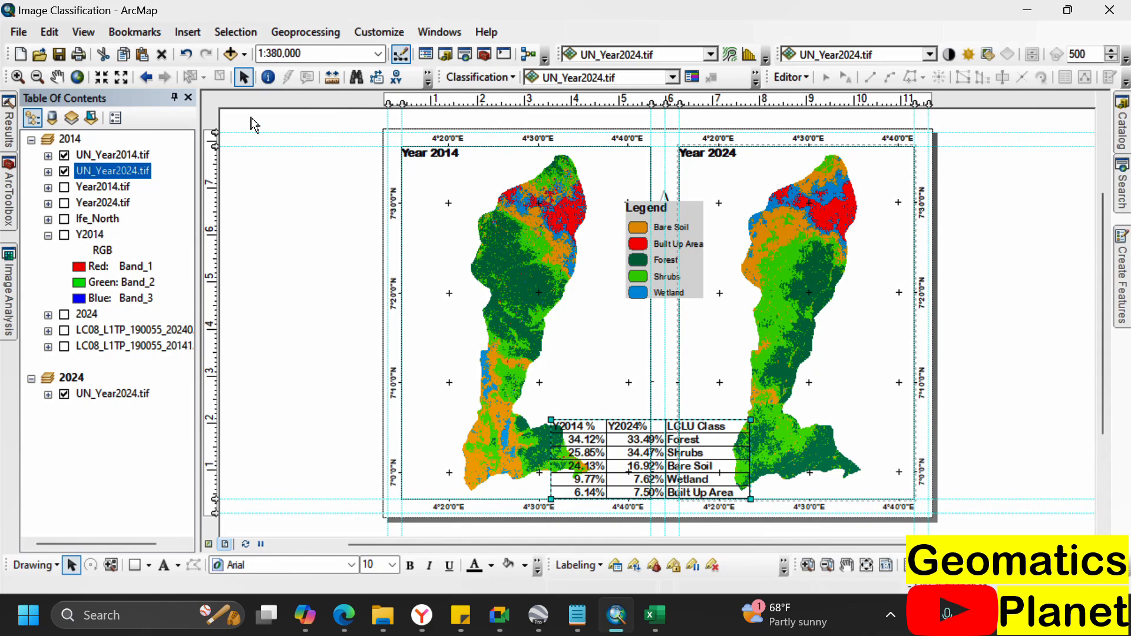
# - Pan the map inside the Year 2014 data frame toward the frame's left edge
pyautogui.click(551, 234)
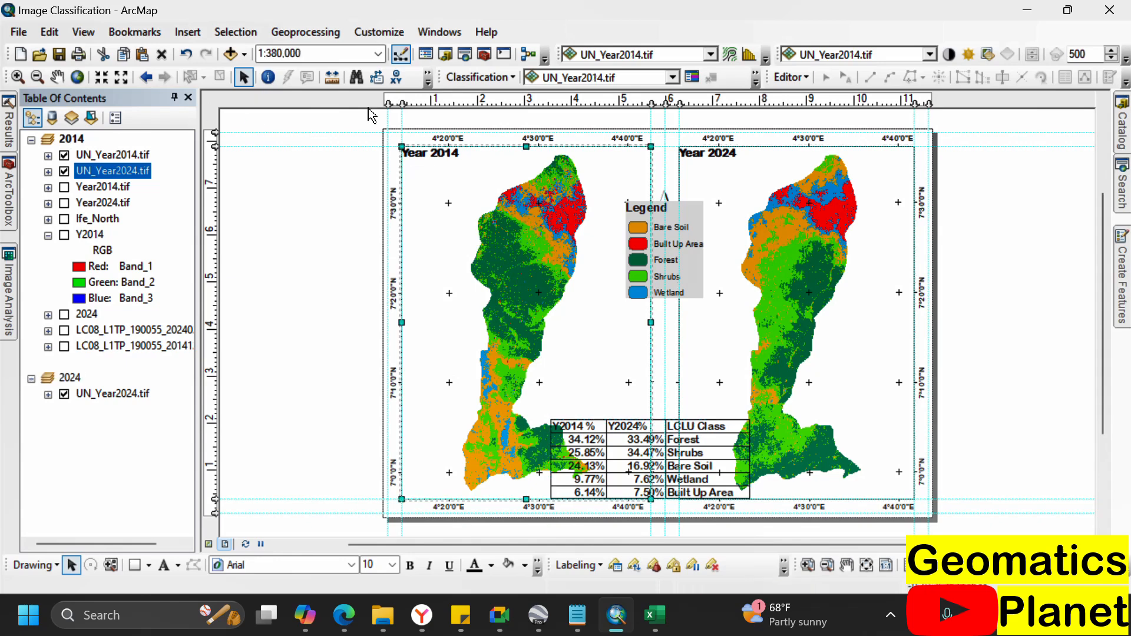
pyautogui.click(57, 76)
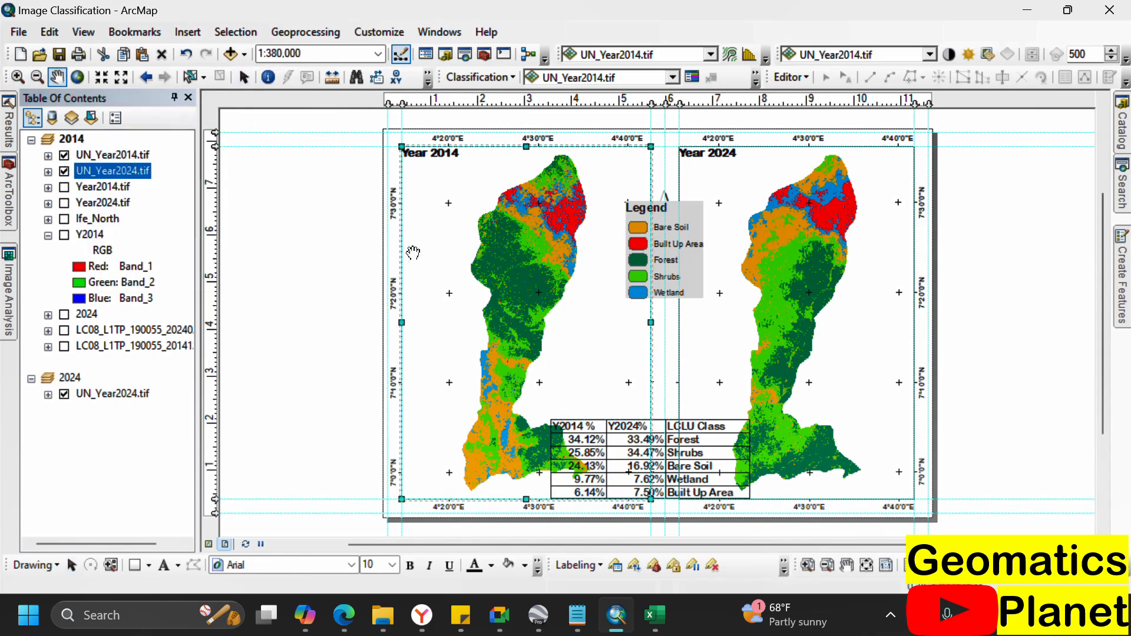
pyautogui.moveTo(485, 298); pyautogui.dragTo(441, 297)
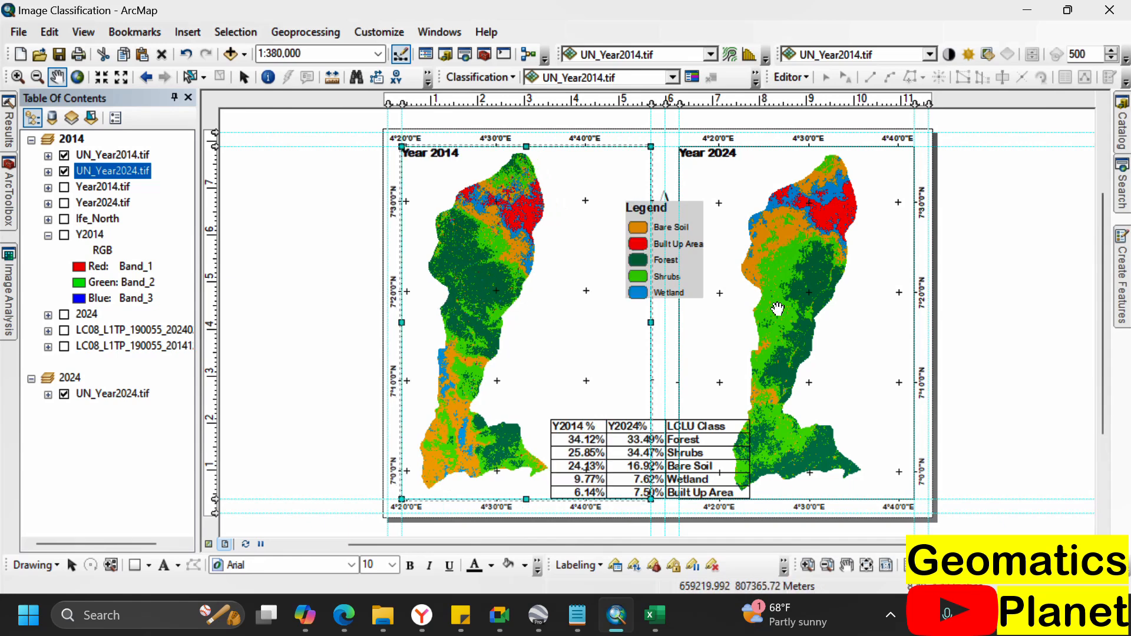
# - Pan the map inside the Year 2024 data frame slightly toward the frame's right edge
pyautogui.click(241, 77)
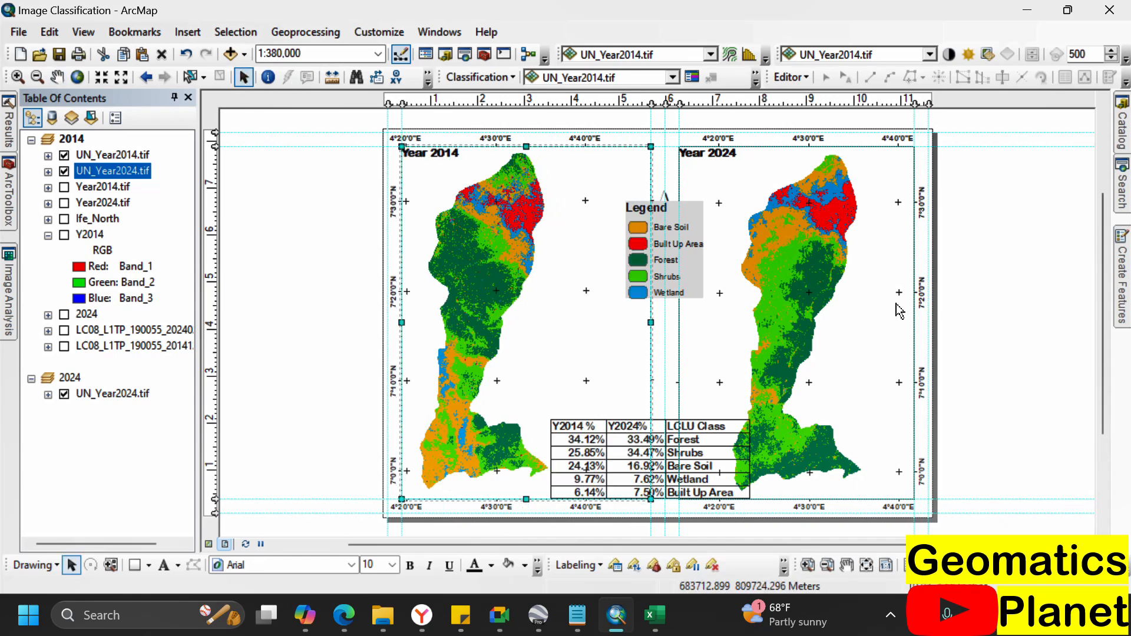
pyautogui.click(808, 321)
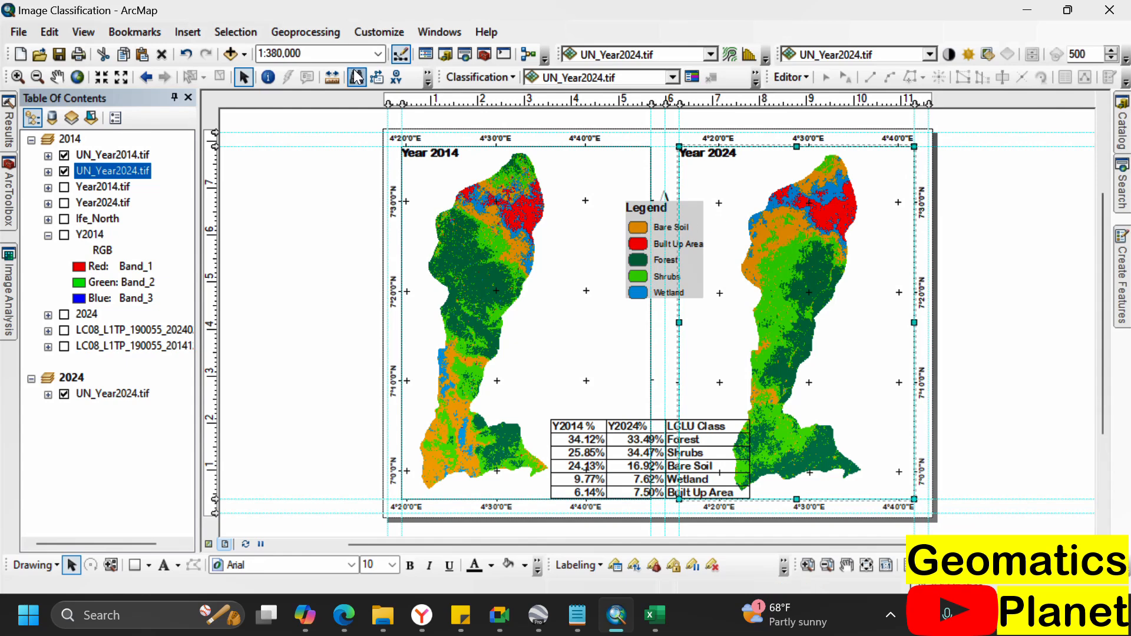
pyautogui.click(51, 80)
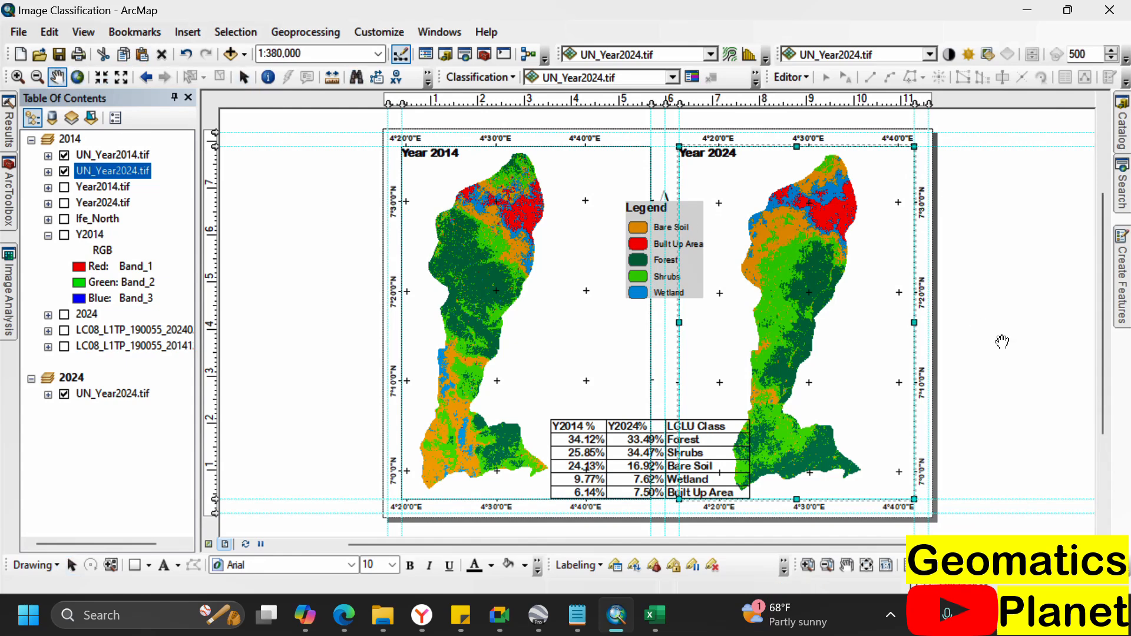
pyautogui.moveTo(780, 316); pyautogui.dragTo(796, 318)
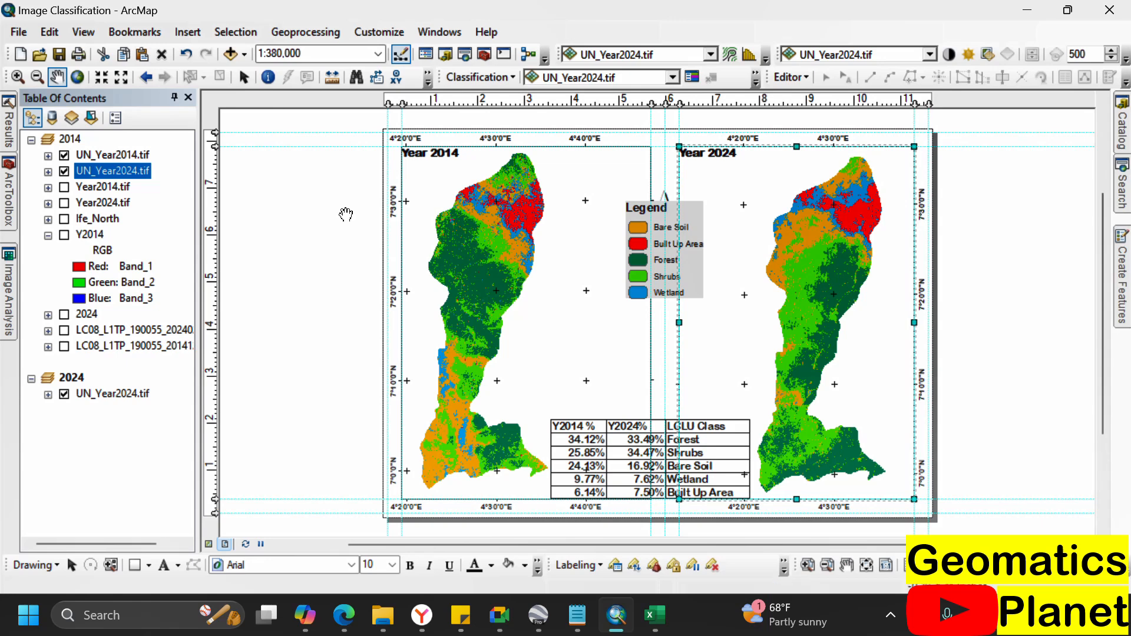
# - Move the legend down to sit between the north arrow and the percentage table
pyautogui.click(244, 77)
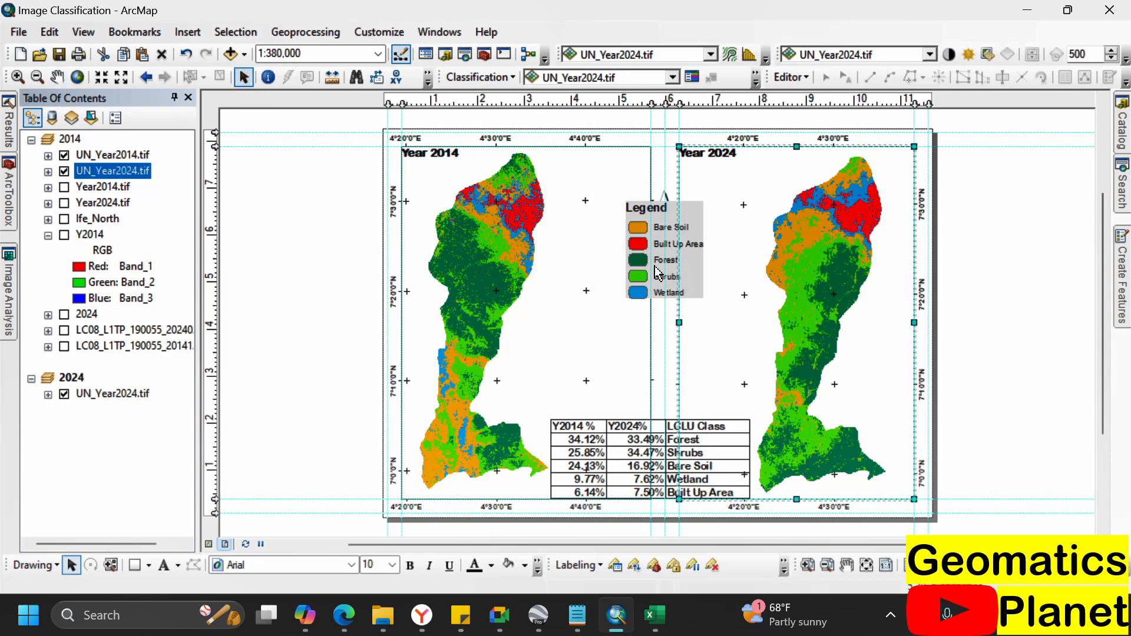
pyautogui.click(660, 270)
pyautogui.moveTo(660, 270); pyautogui.dragTo(663, 380)
# - Give the percentage table's picture frame a Grey 10% background and deselect the table
pyautogui.rightClick(661, 465)
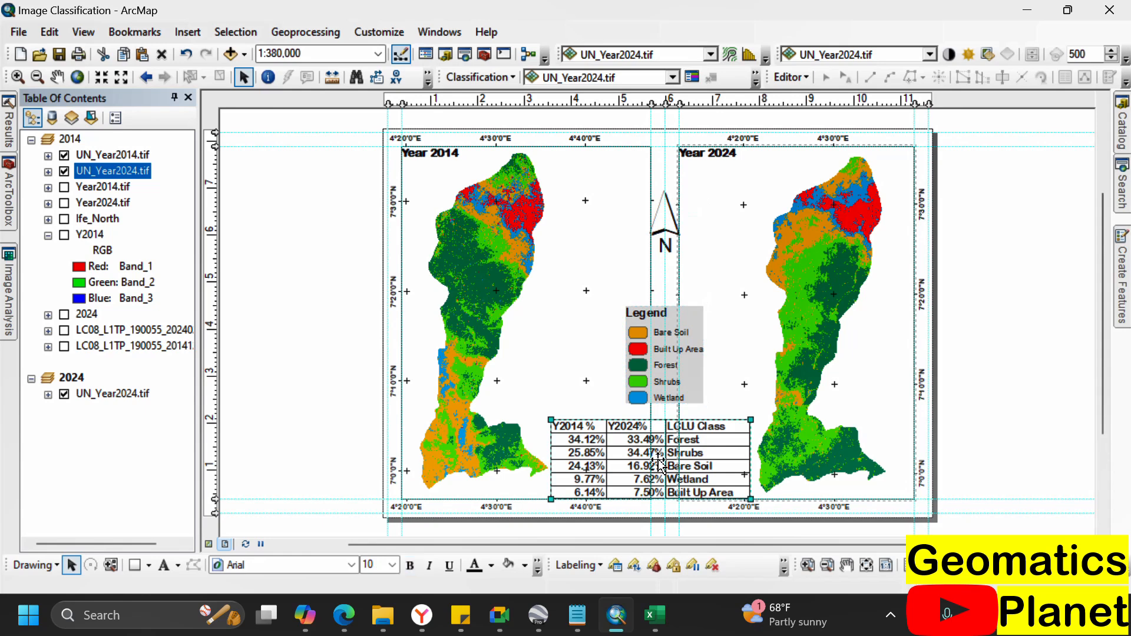
pyautogui.click(684, 459)
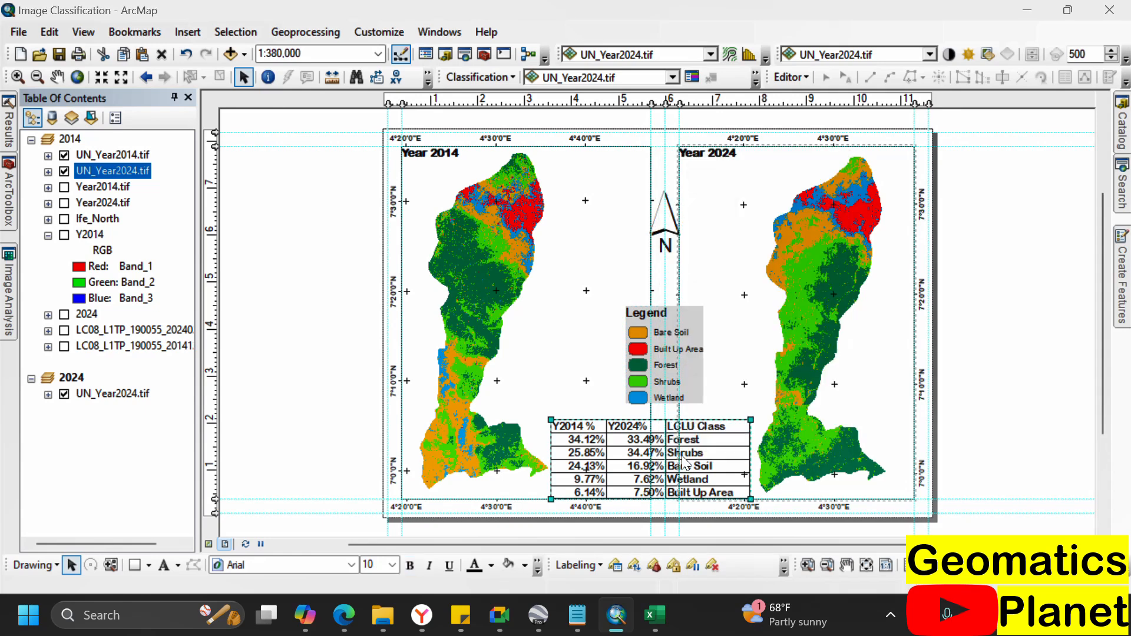
pyautogui.click(485, 120)
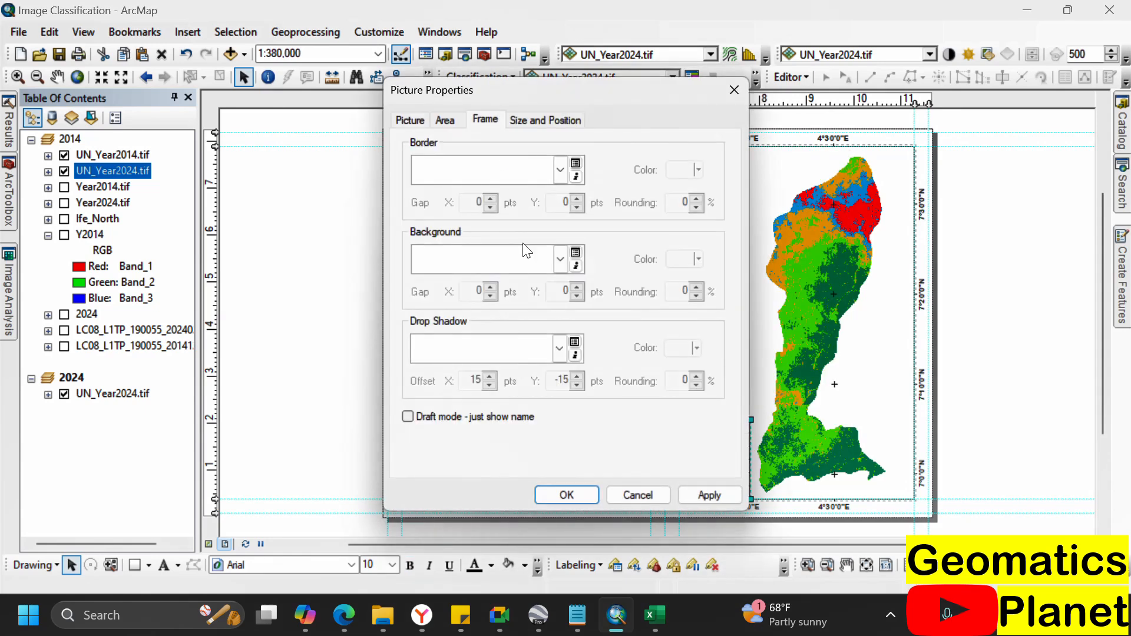
pyautogui.click(560, 260)
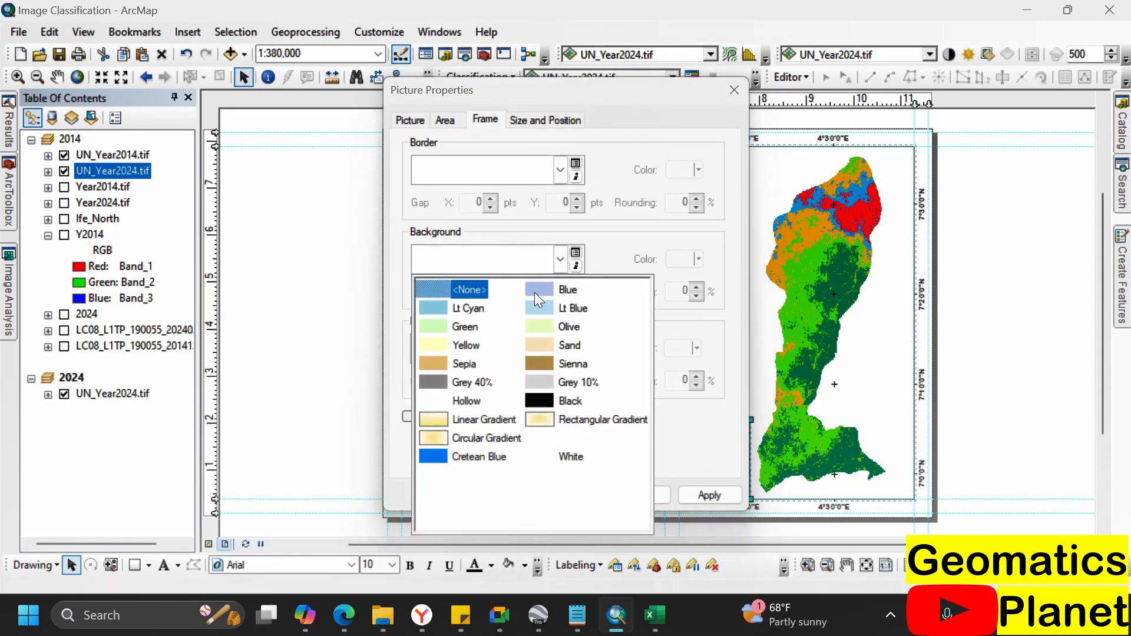
pyautogui.click(540, 383)
pyautogui.click(566, 495)
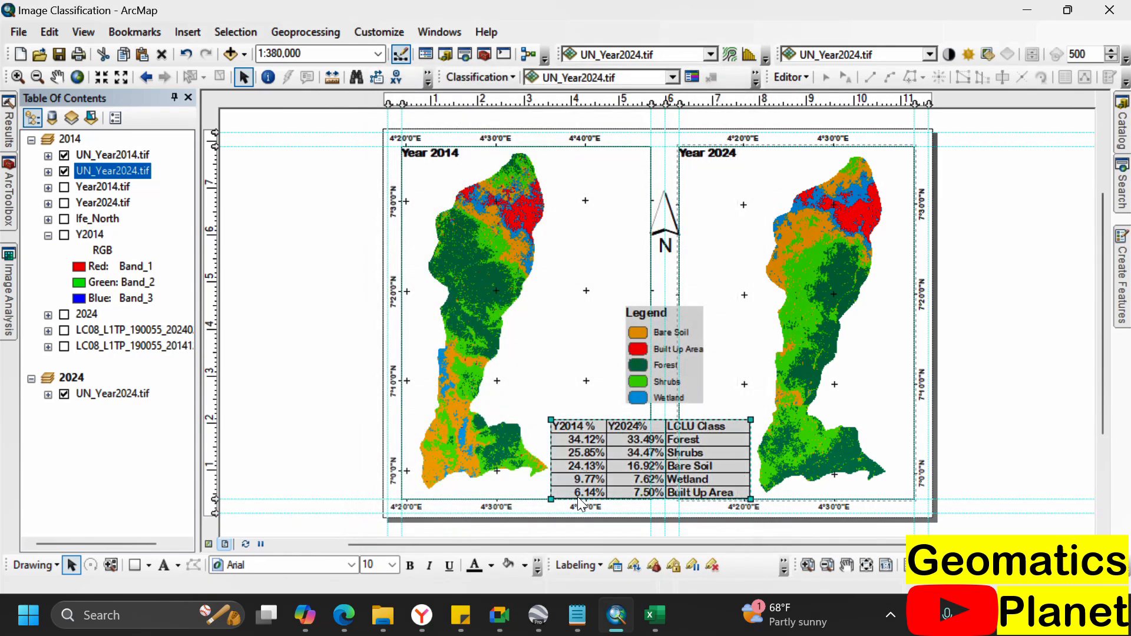
pyautogui.click(750, 259)
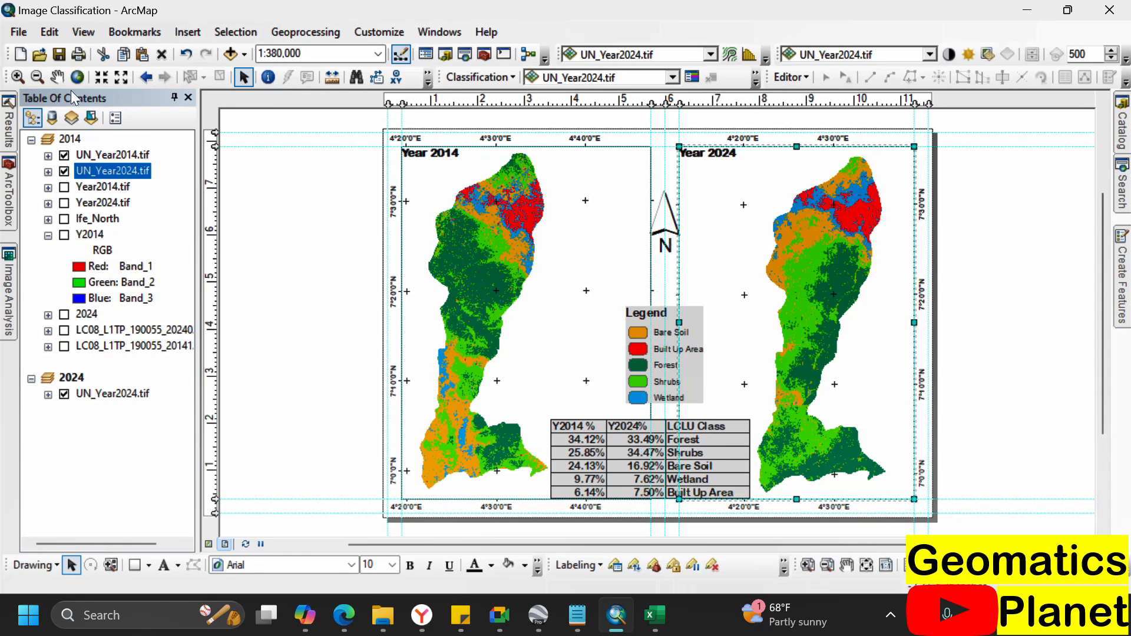
# - Export the layout as a PDF named "UN_Image Classification.pdf" in the project's Maps folder beside the ArcMap folder
pyautogui.click(23, 36)
pyautogui.click(177, 303)
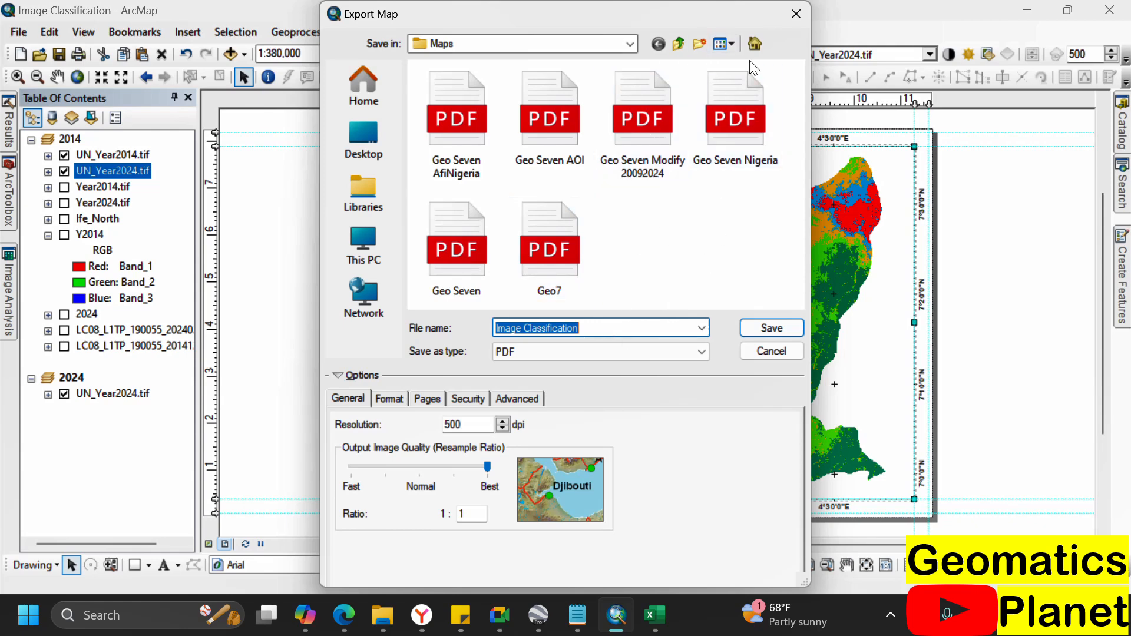
pyautogui.click(756, 45)
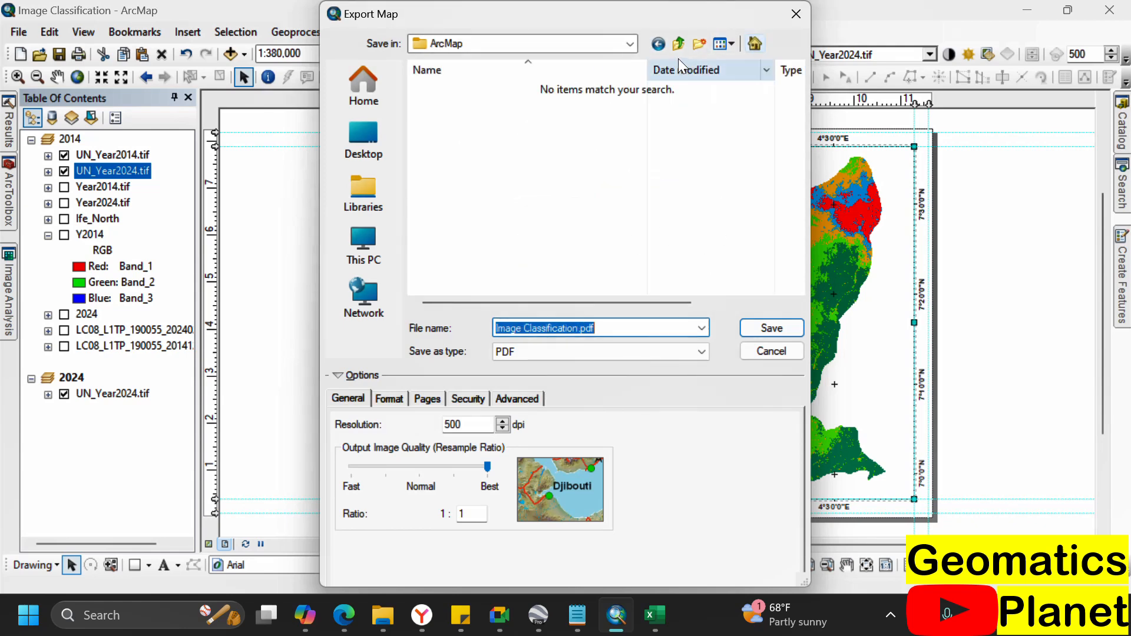
pyautogui.click(680, 47)
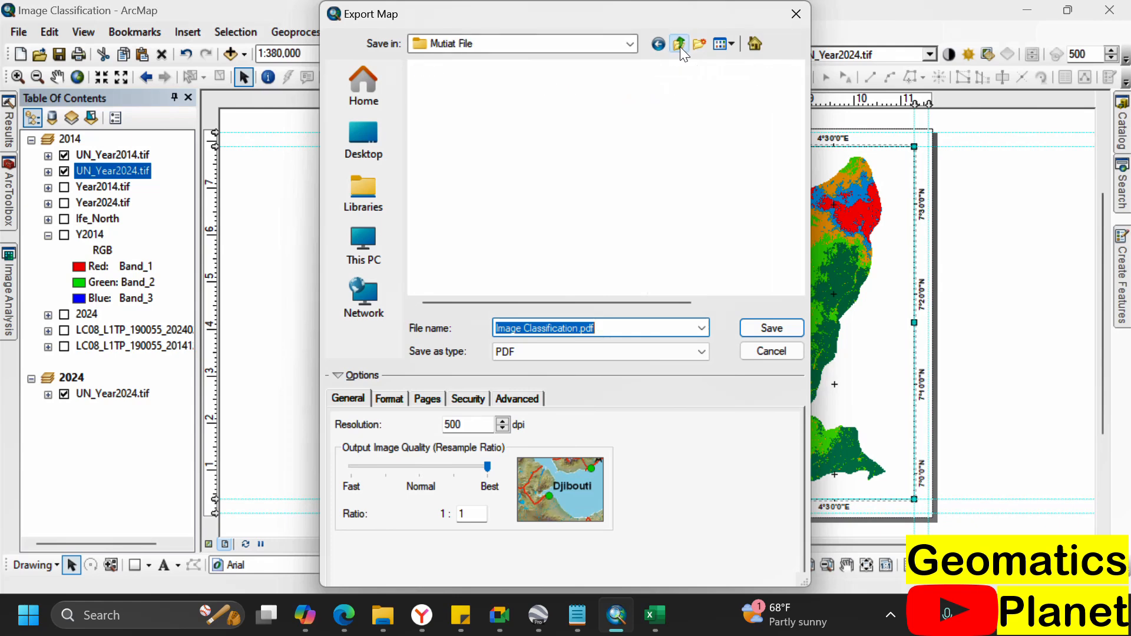
pyautogui.doubleClick(528, 131)
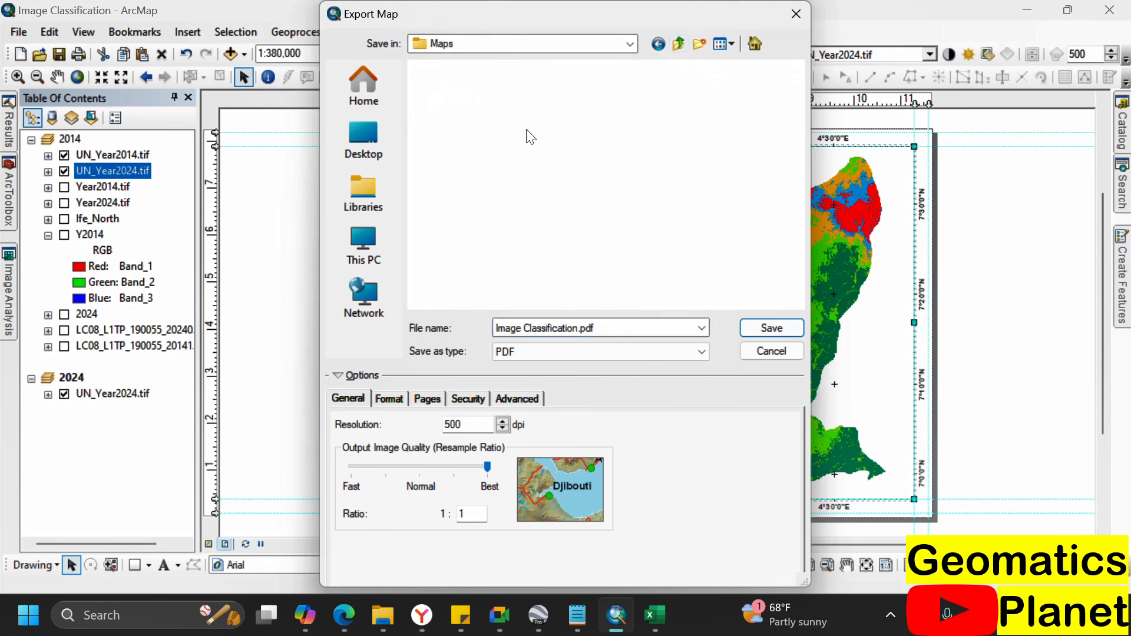
pyautogui.moveTo(629, 326); pyautogui.dragTo(496, 328)
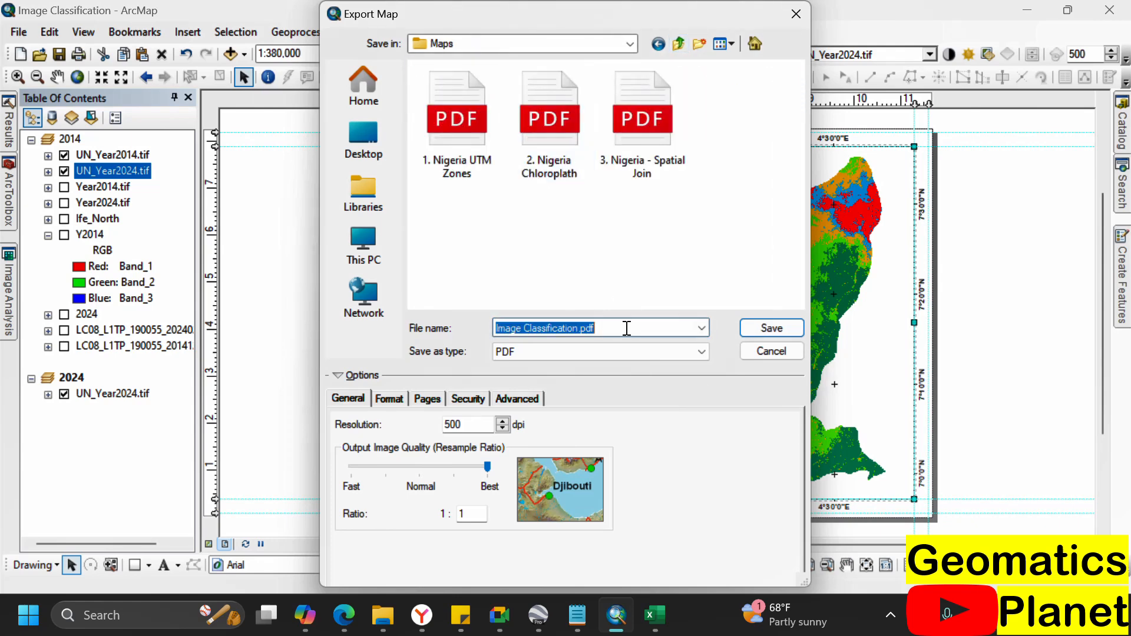
pyautogui.click(499, 329)
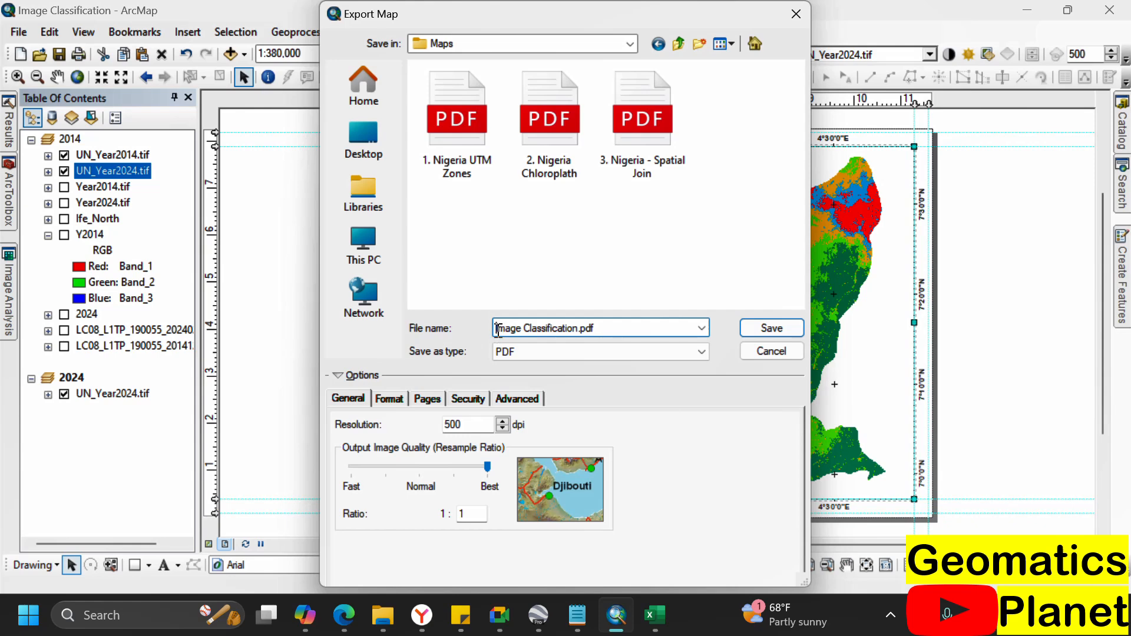
pyautogui.write('UN_')
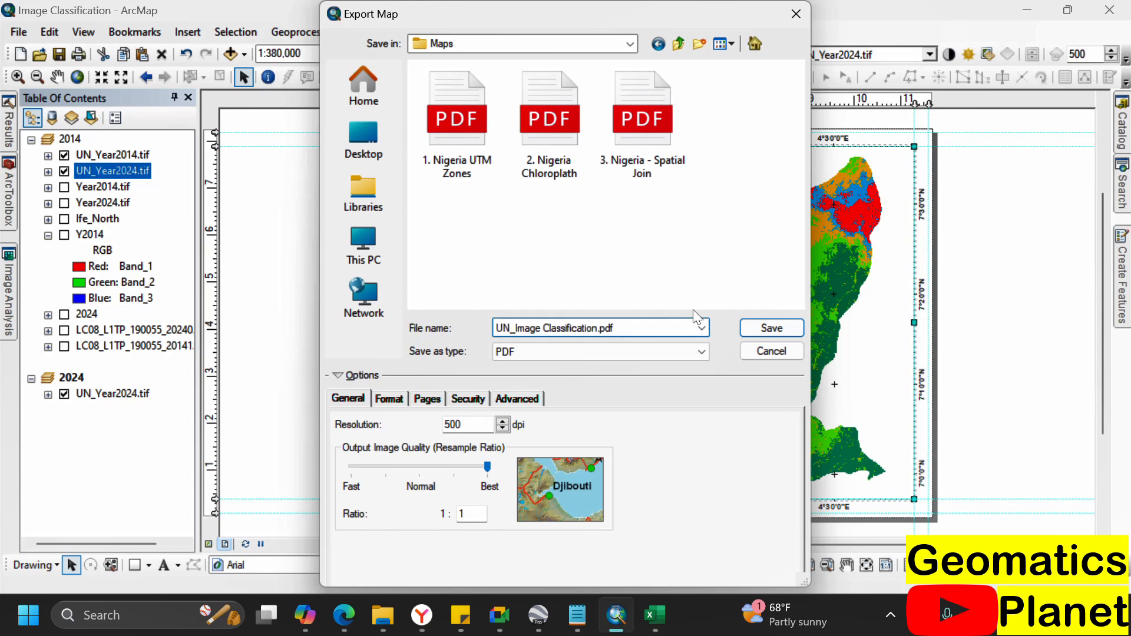
pyautogui.click(751, 328)
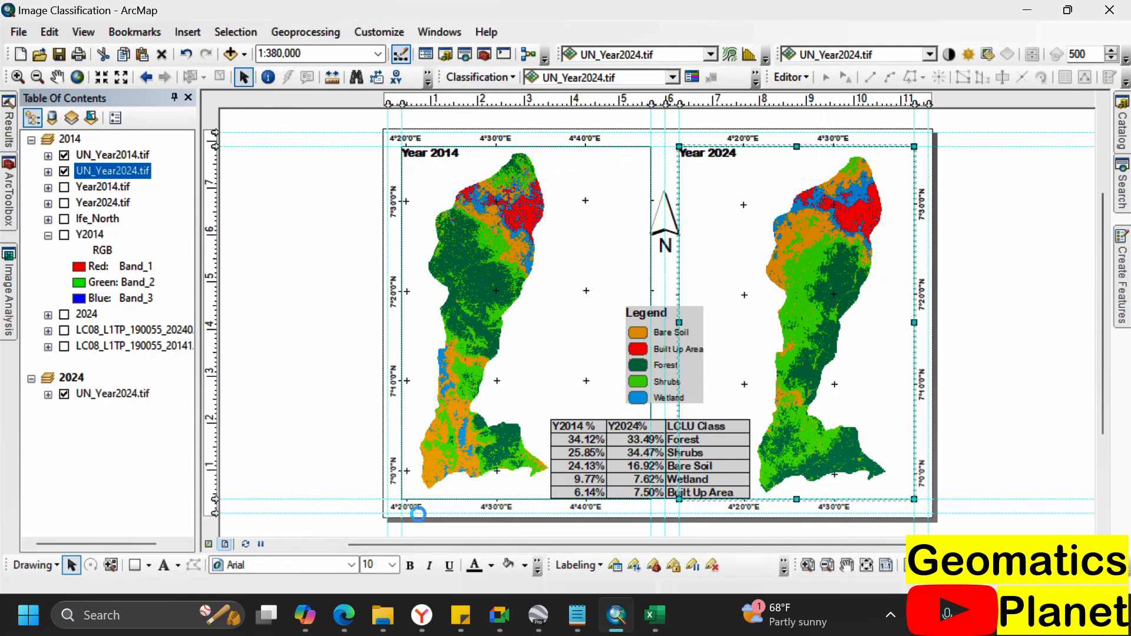
# - Switch to File Explorer, go to the project's Maps folder and open the UN_Image Classification PDF
pyautogui.moveTo(384, 622)
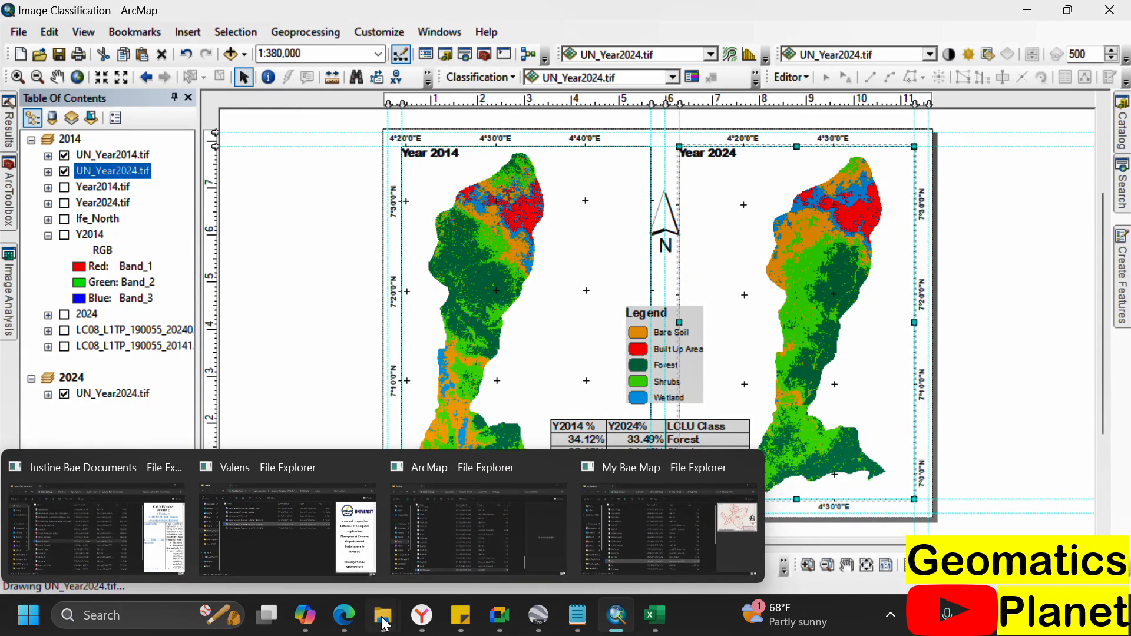
pyautogui.click(429, 528)
pyautogui.click(526, 298)
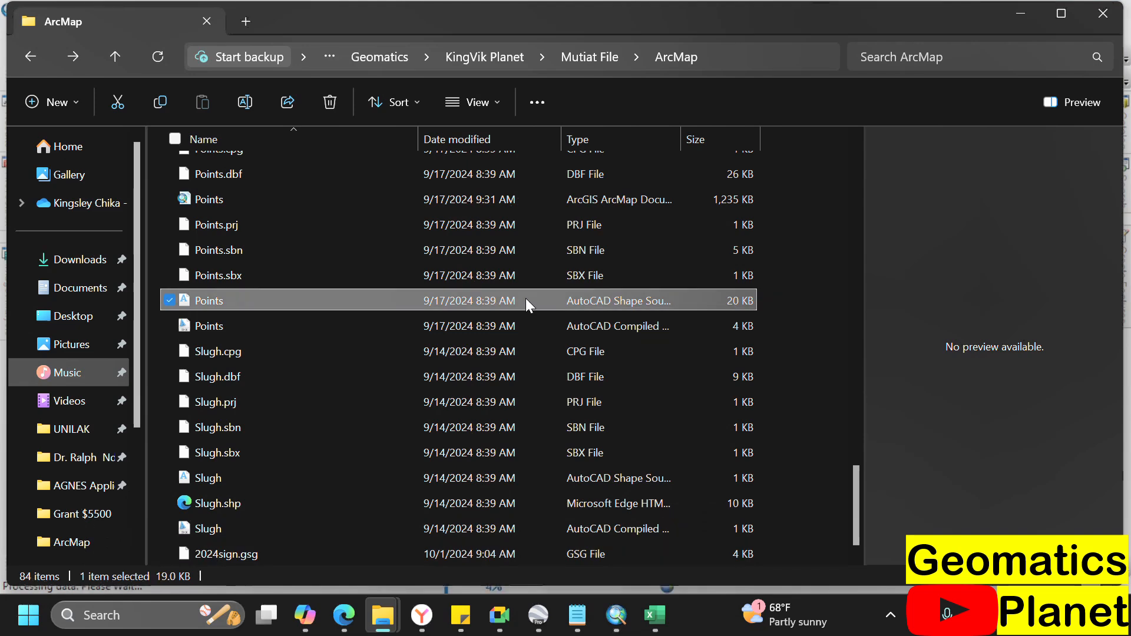
pyautogui.press('BackSpace')
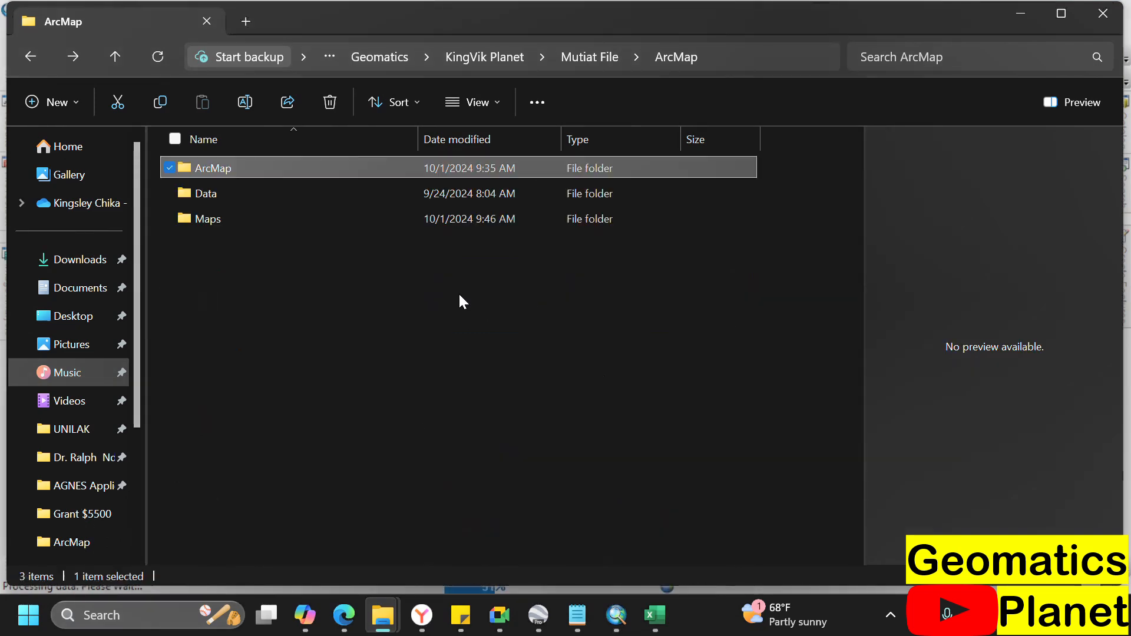
pyautogui.click(303, 221)
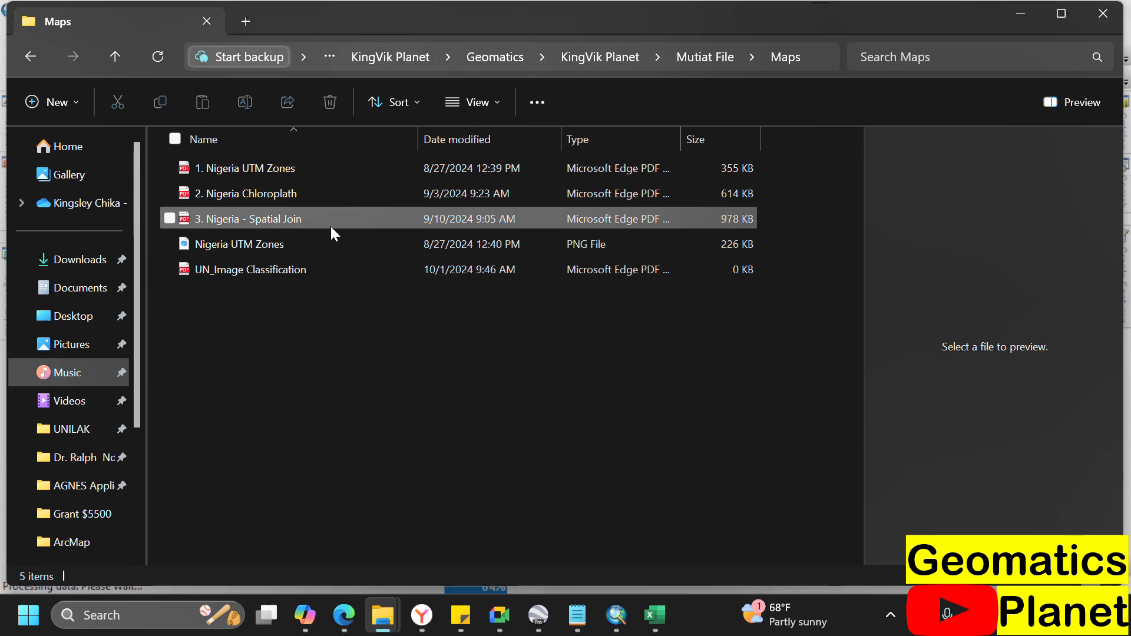
pyautogui.click(295, 272)
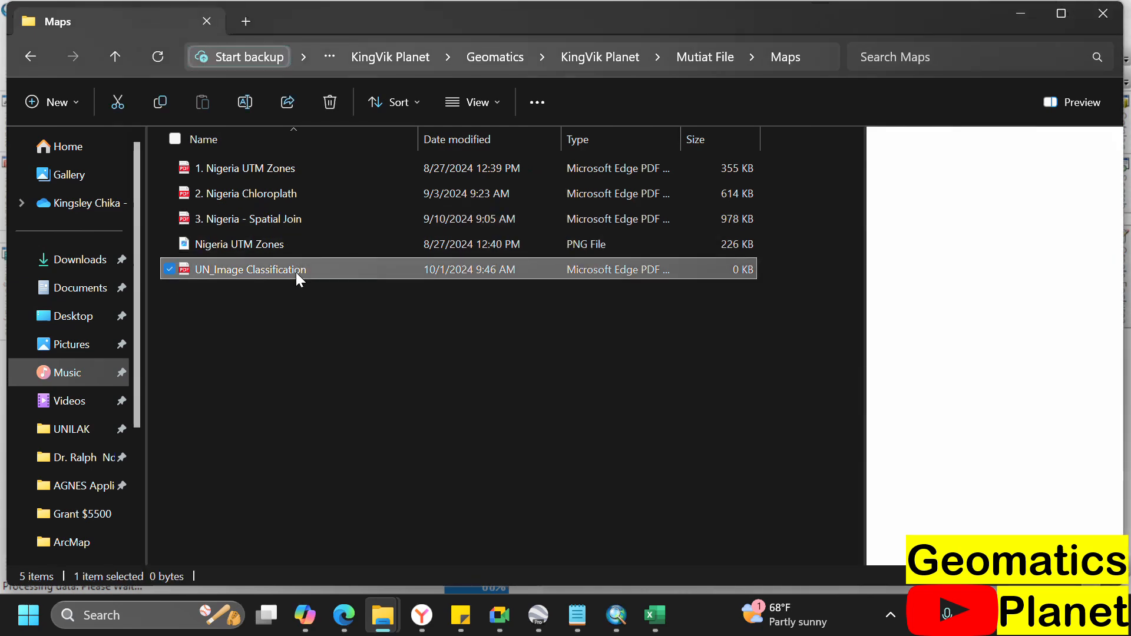
pyautogui.doubleClick(295, 272)
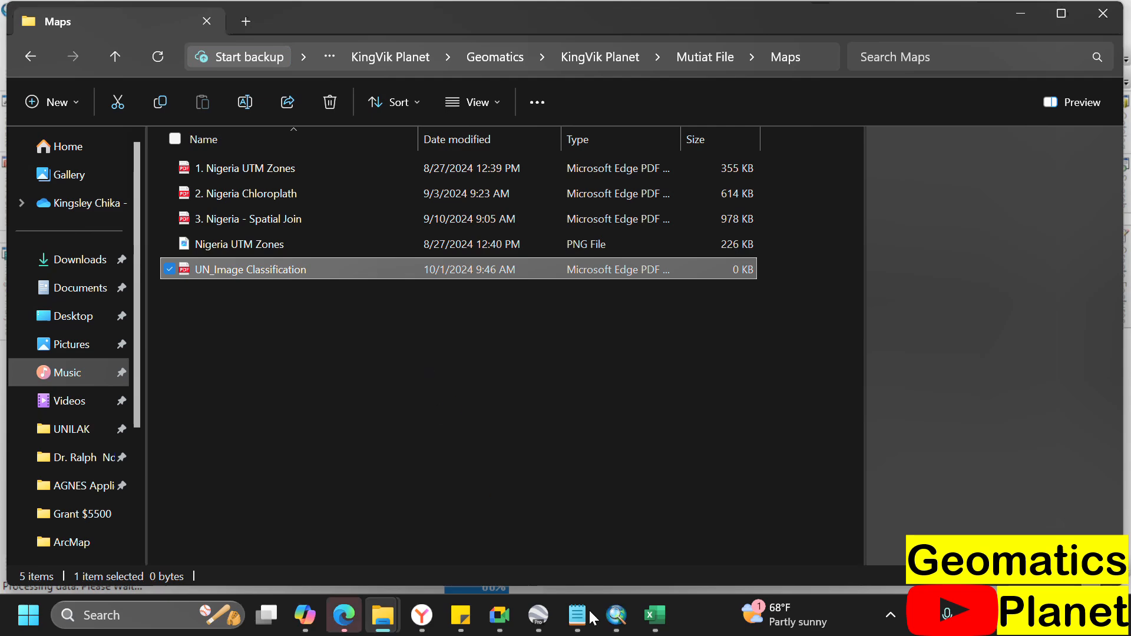
# - Switch to Edge, reload the exported PDF and review its maps, legend and percentage table
pyautogui.click(343, 626)
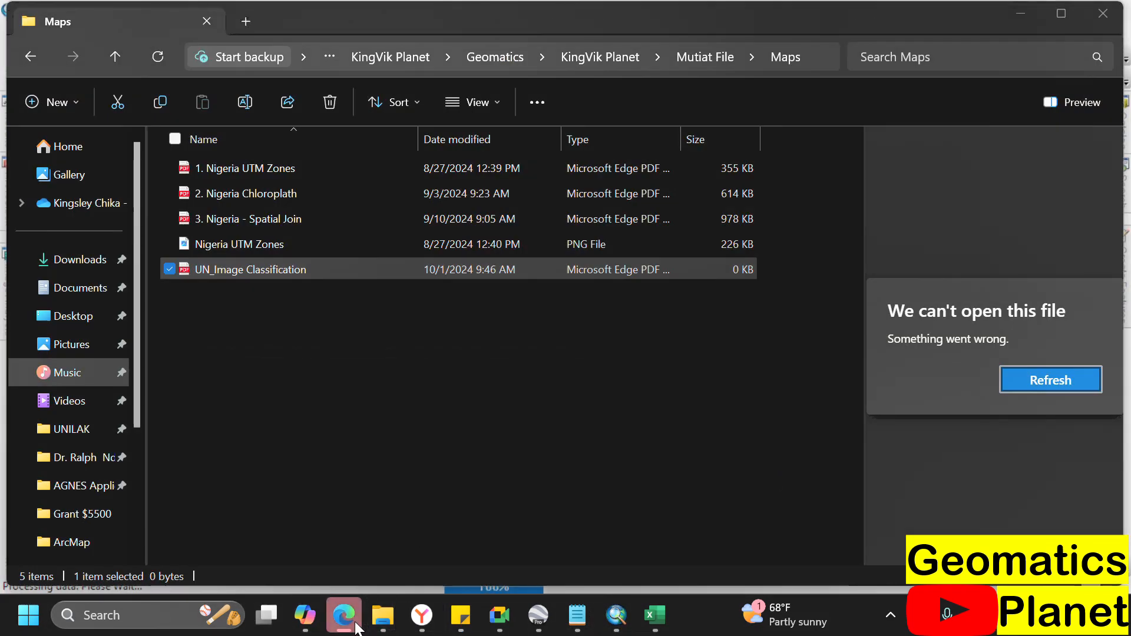
pyautogui.click(351, 612)
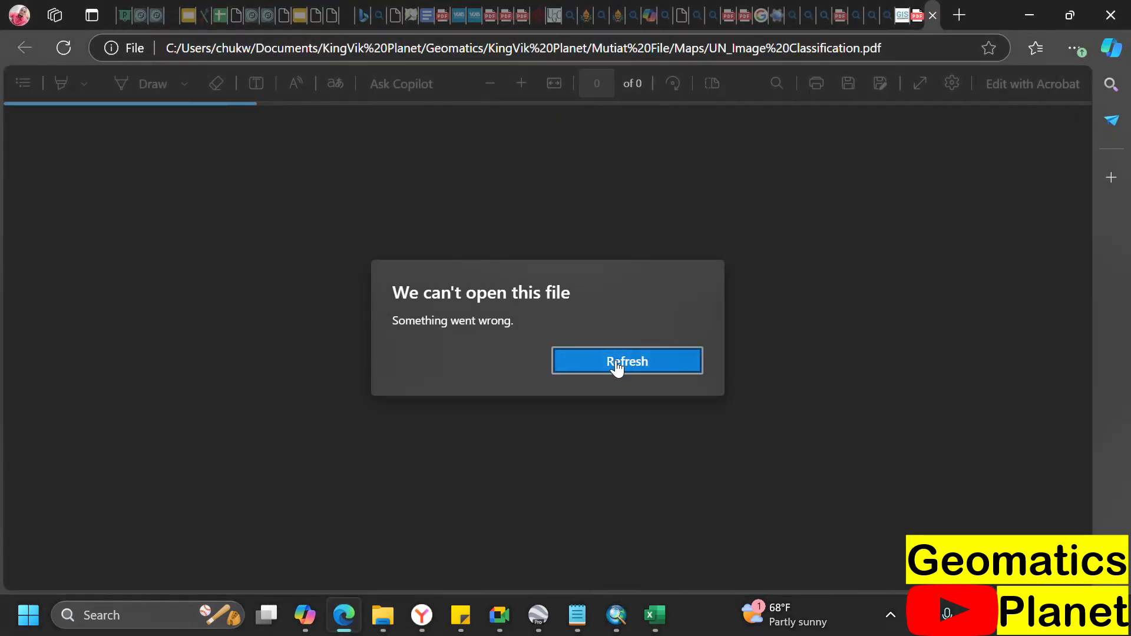
pyautogui.click(617, 368)
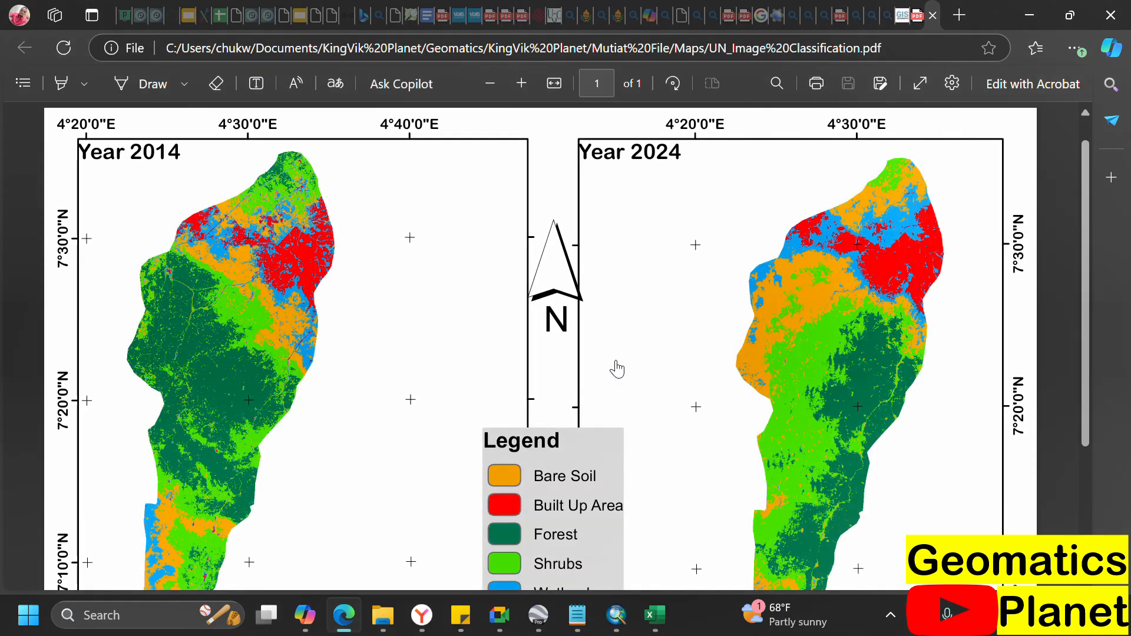
pyautogui.scroll(-3, 617, 368)
pyautogui.scroll(3, 617, 368)
pyautogui.scroll(-4, 613, 312)
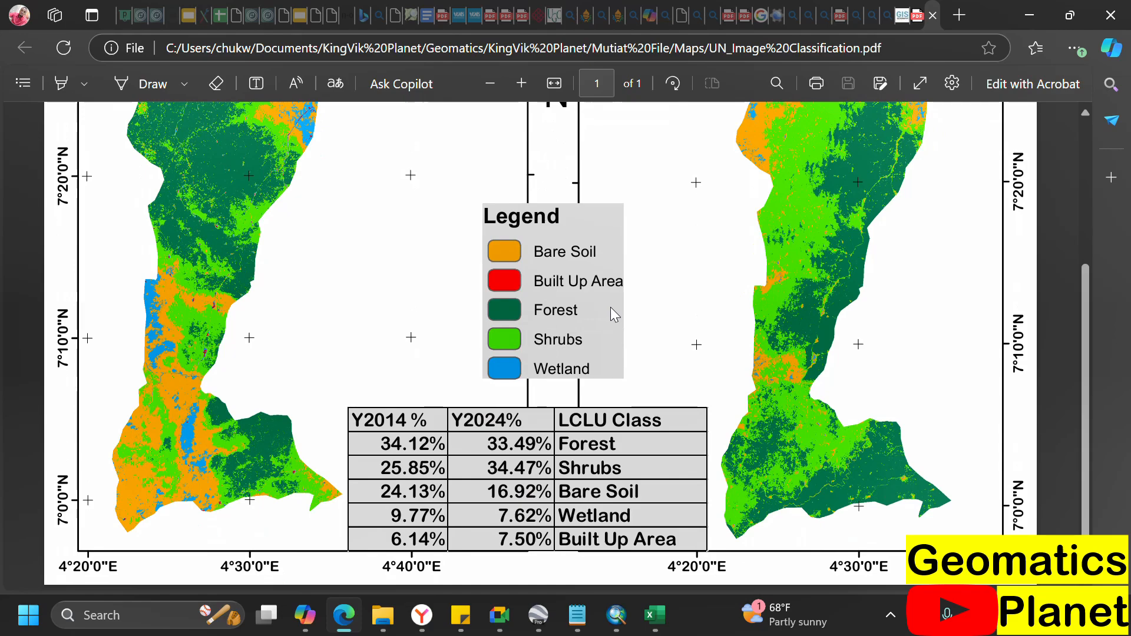
# - Switch to ArcMap, insert a neatline placed inside the margins and pull its upper-left and lower-right corners in to the outer guides
pyautogui.scroll(4, 611, 312)
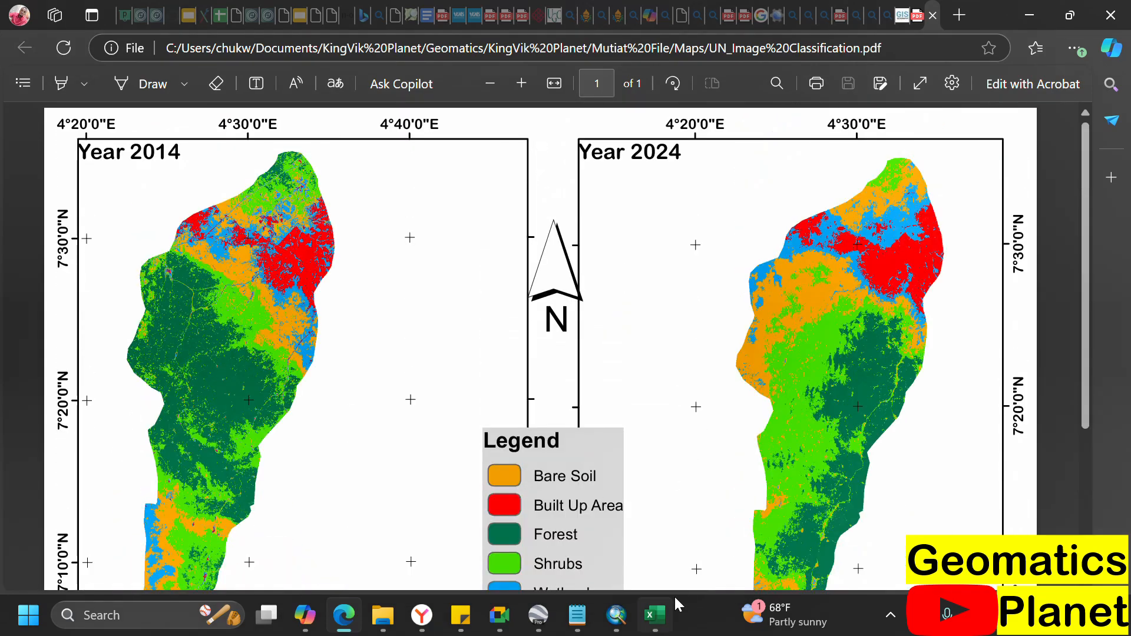
pyautogui.click(617, 615)
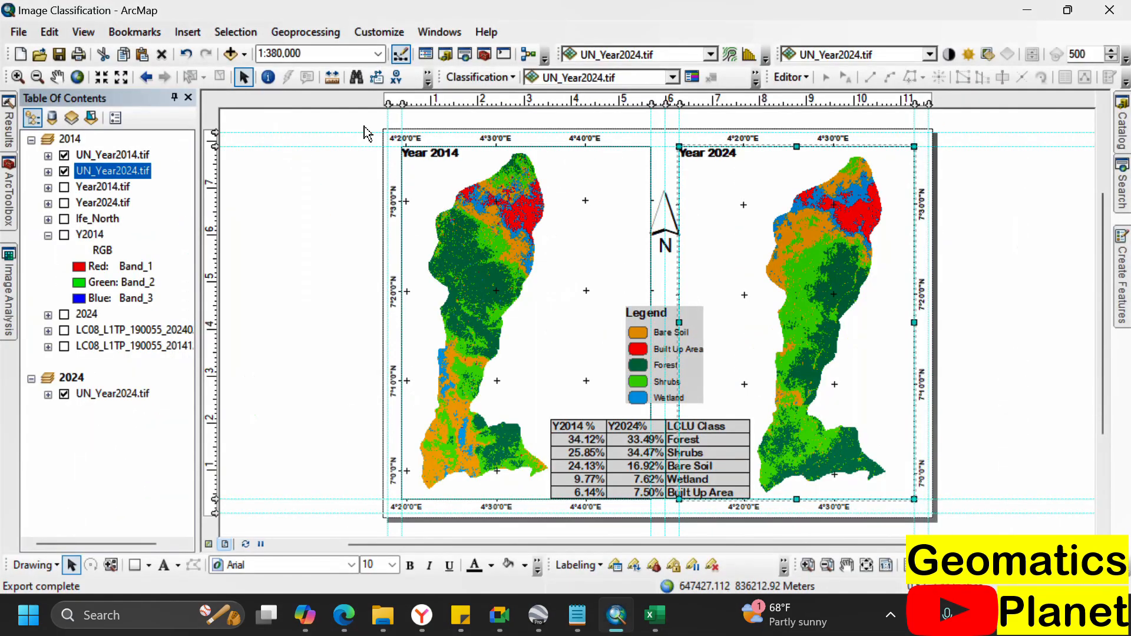
pyautogui.click(190, 35)
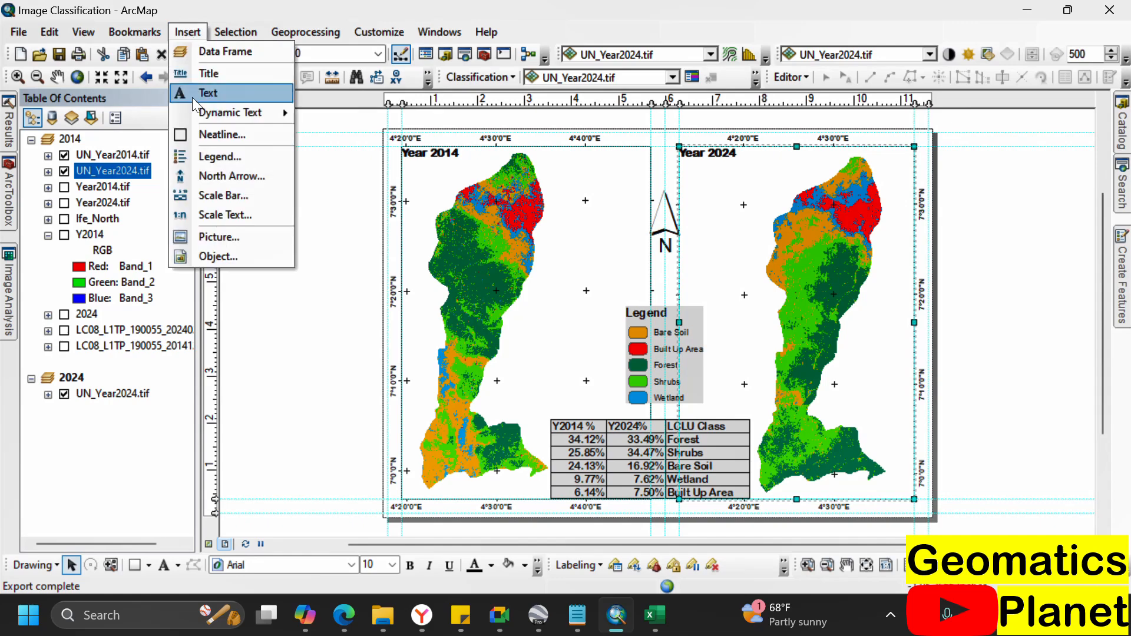
pyautogui.click(204, 128)
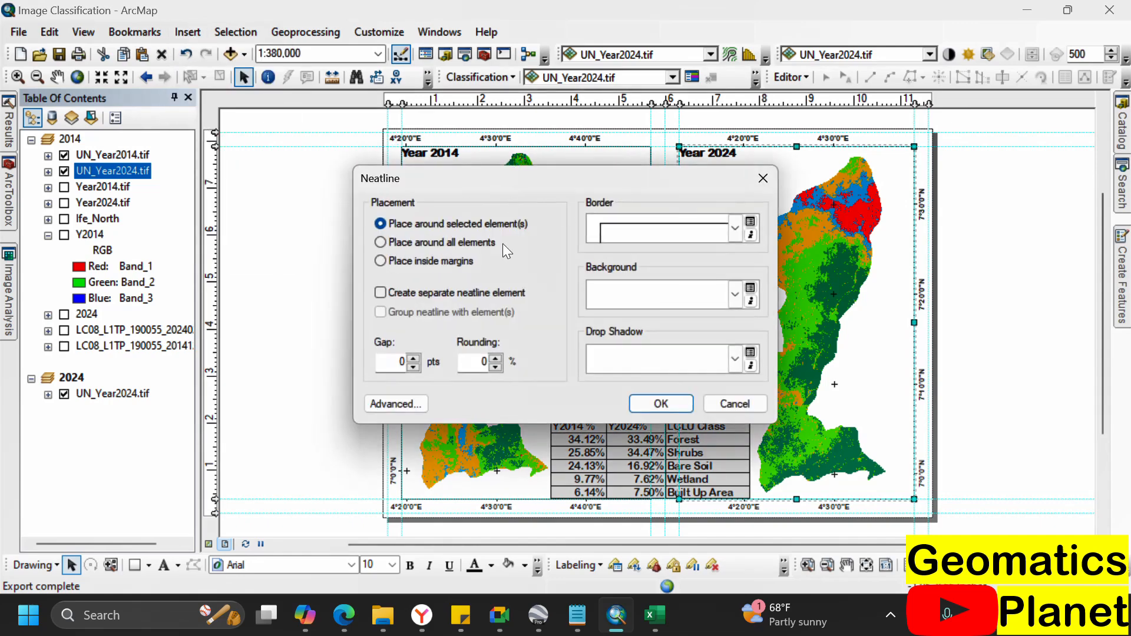
pyautogui.click(456, 256)
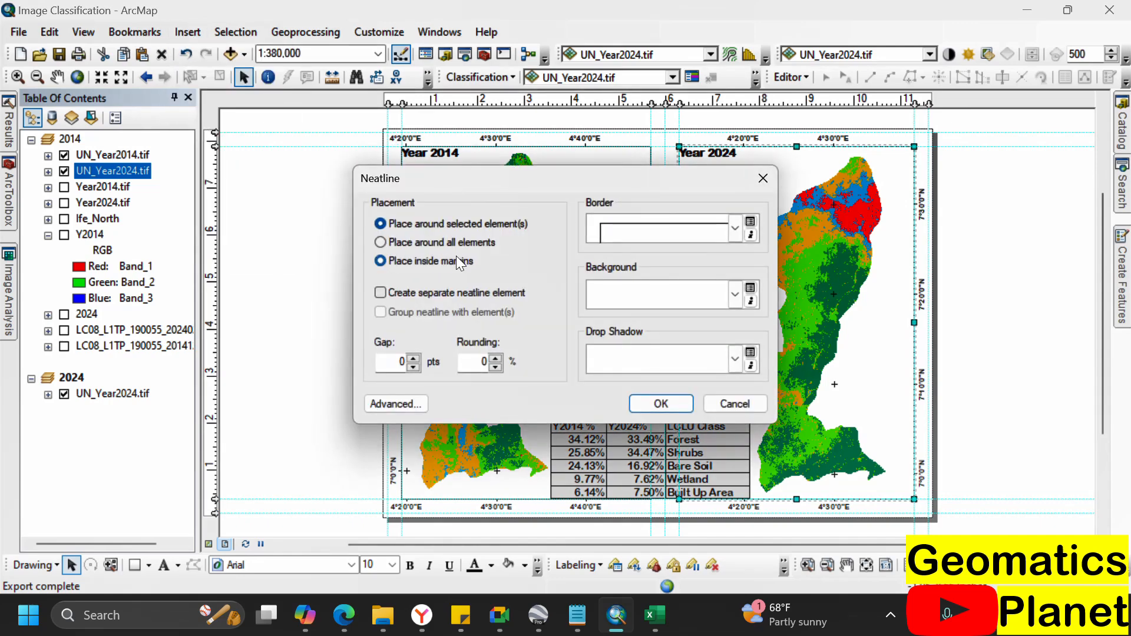
pyautogui.click(648, 403)
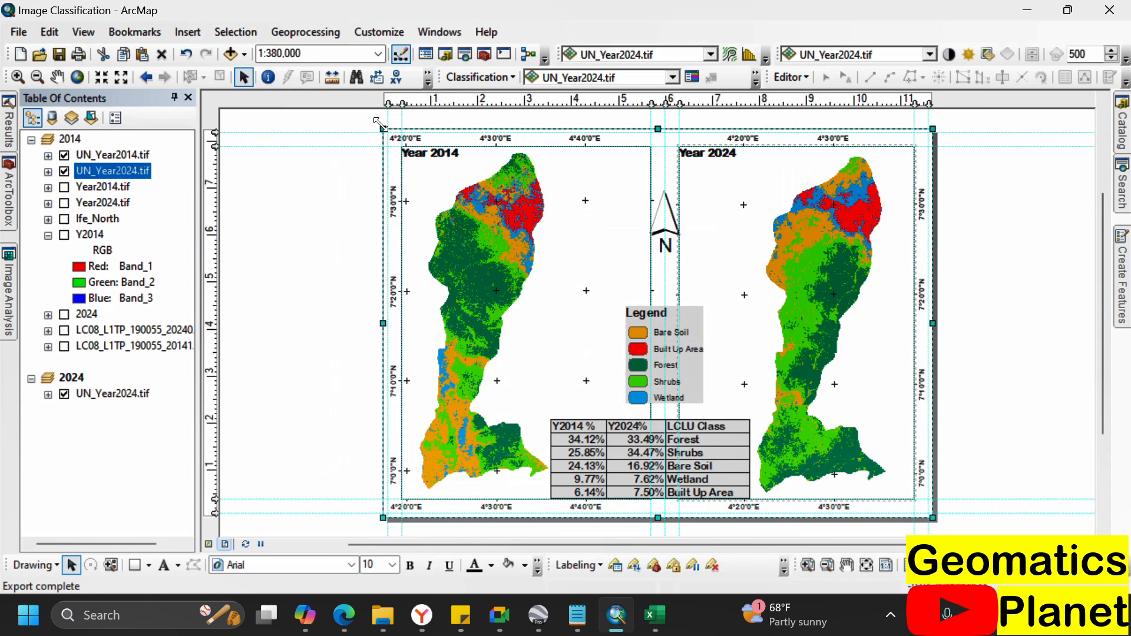
pyautogui.moveTo(380, 124); pyautogui.dragTo(384, 128)
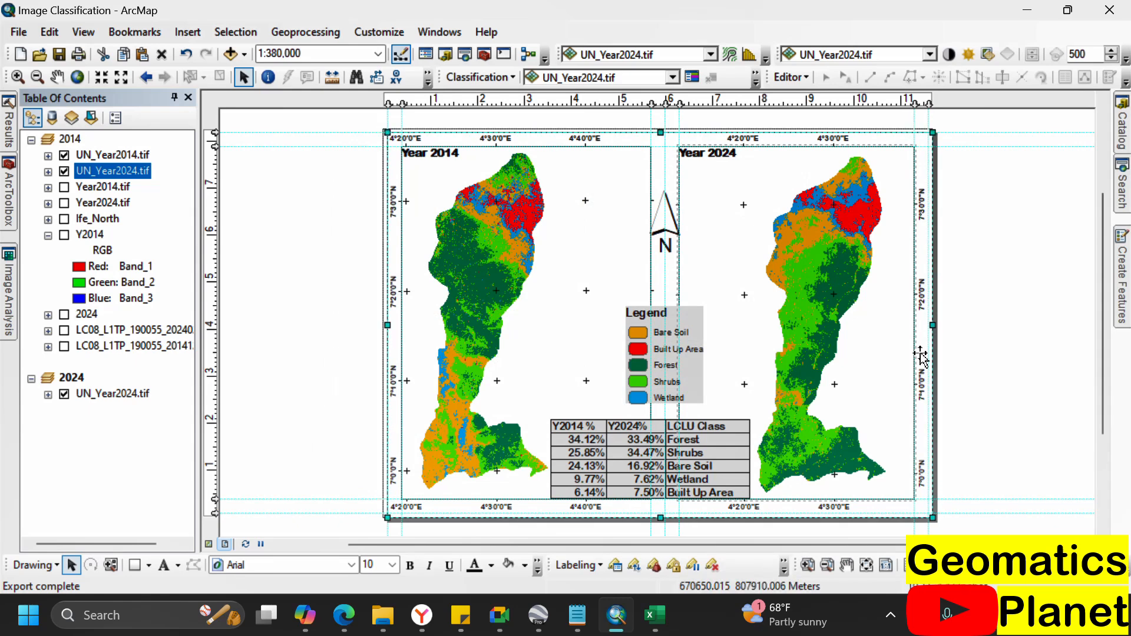
pyautogui.moveTo(933, 518); pyautogui.dragTo(930, 514)
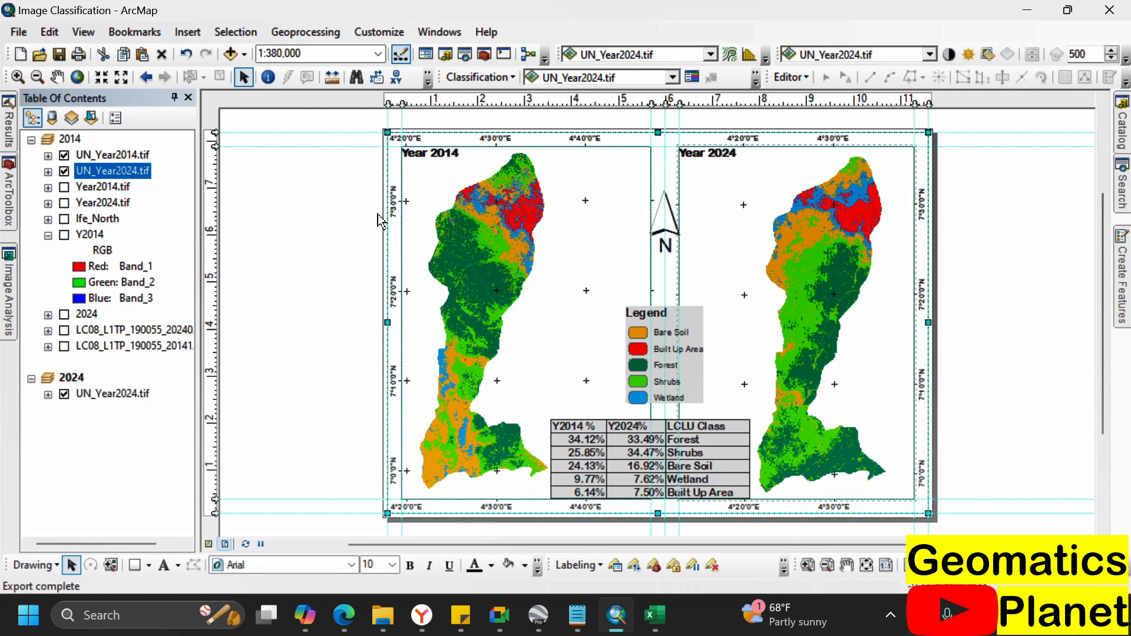
# - Turn off the right-side major division and subdivision ticks of the 2014 data frame's graticule
pyautogui.click(432, 196)
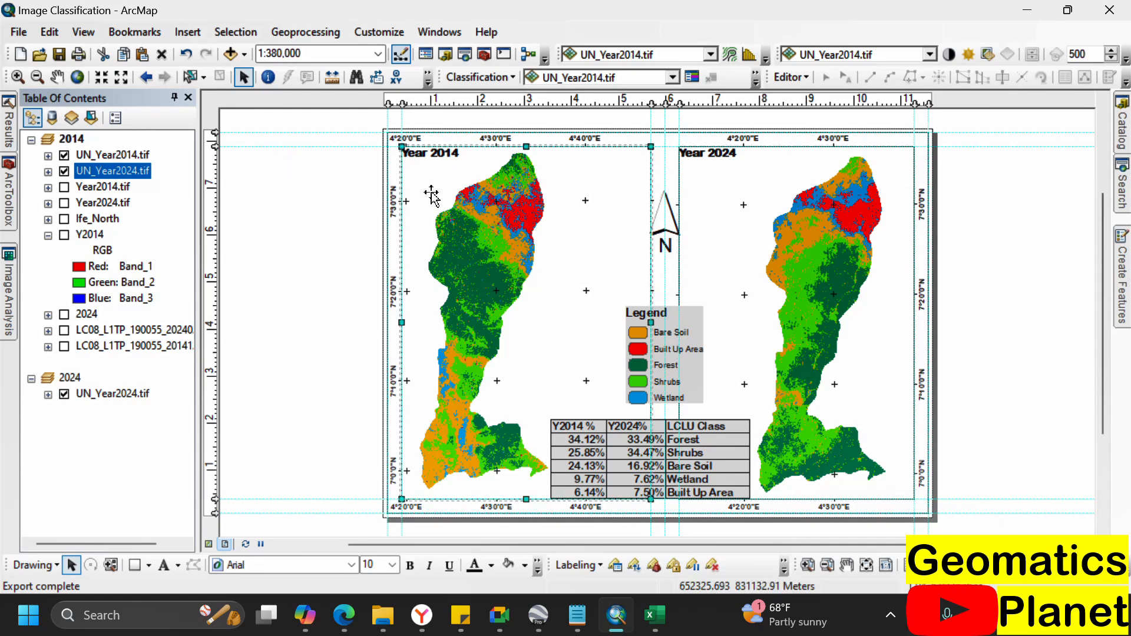
pyautogui.rightClick(432, 196)
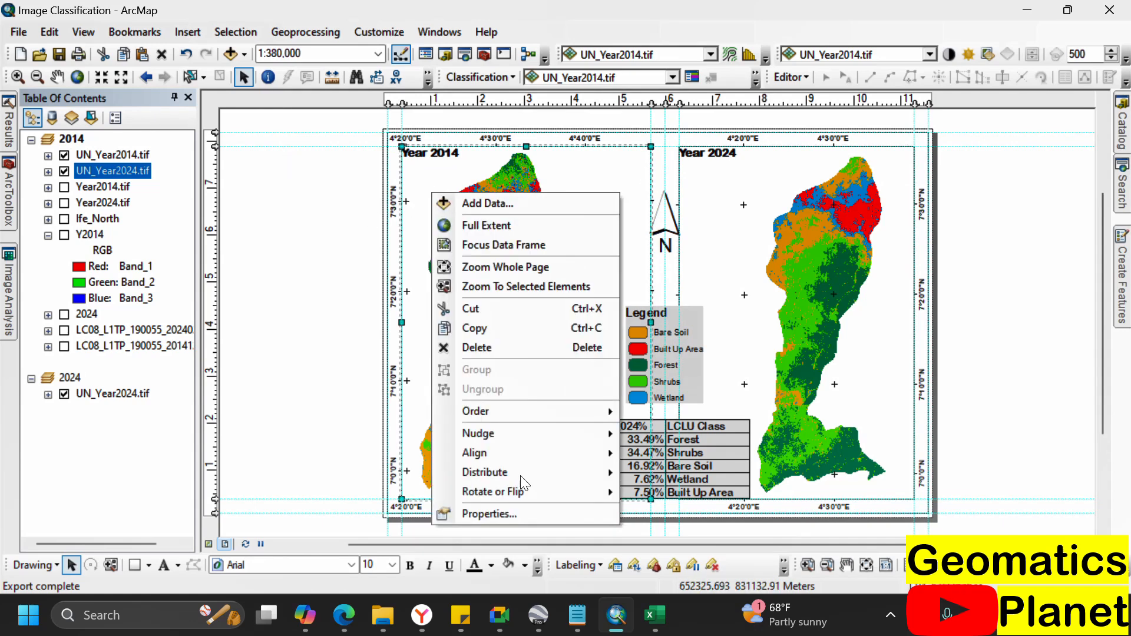
pyautogui.click(522, 516)
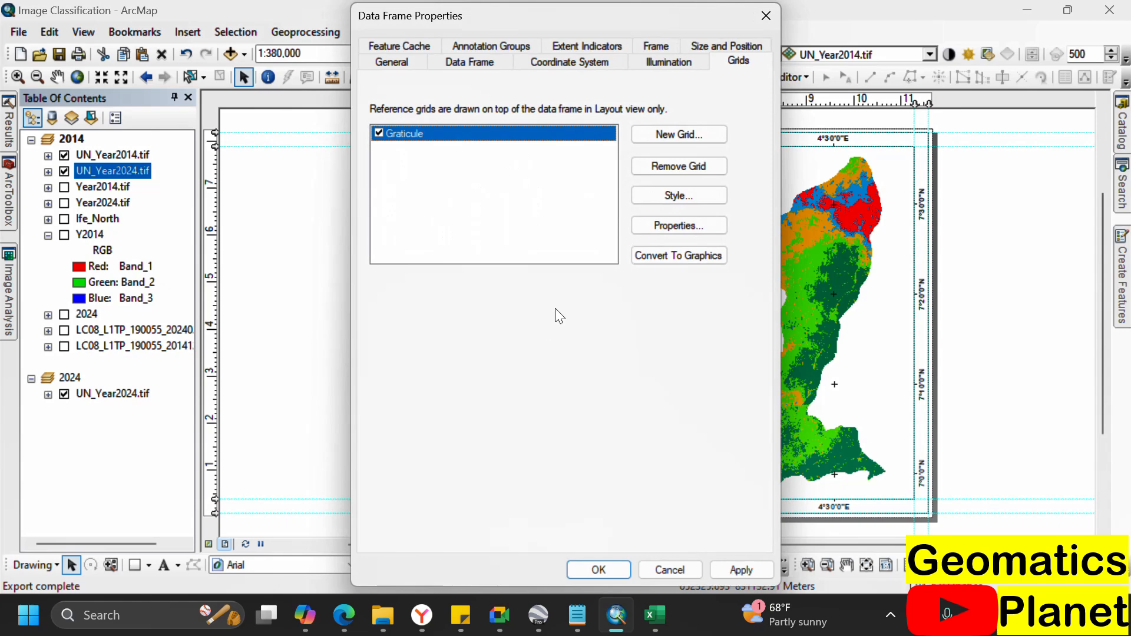
pyautogui.click(675, 223)
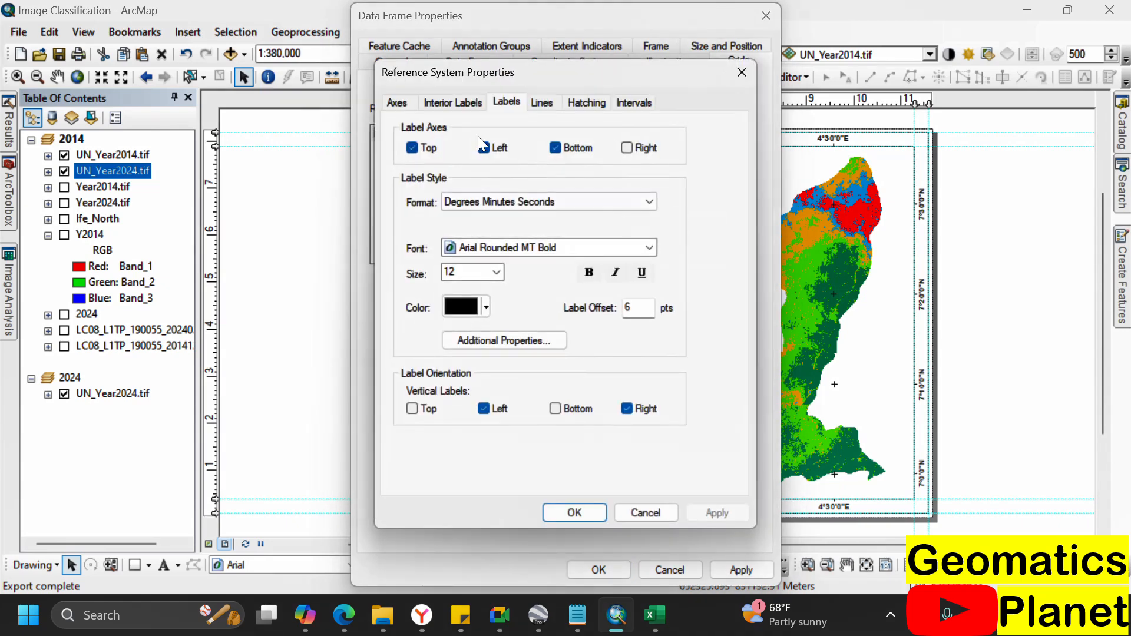
pyautogui.click(407, 104)
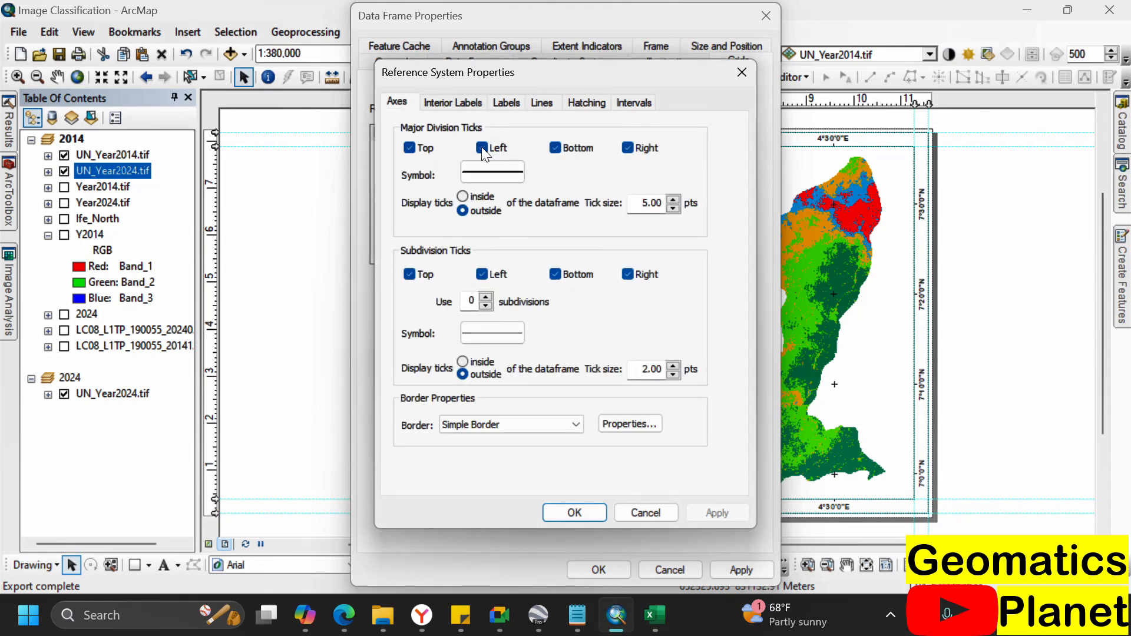
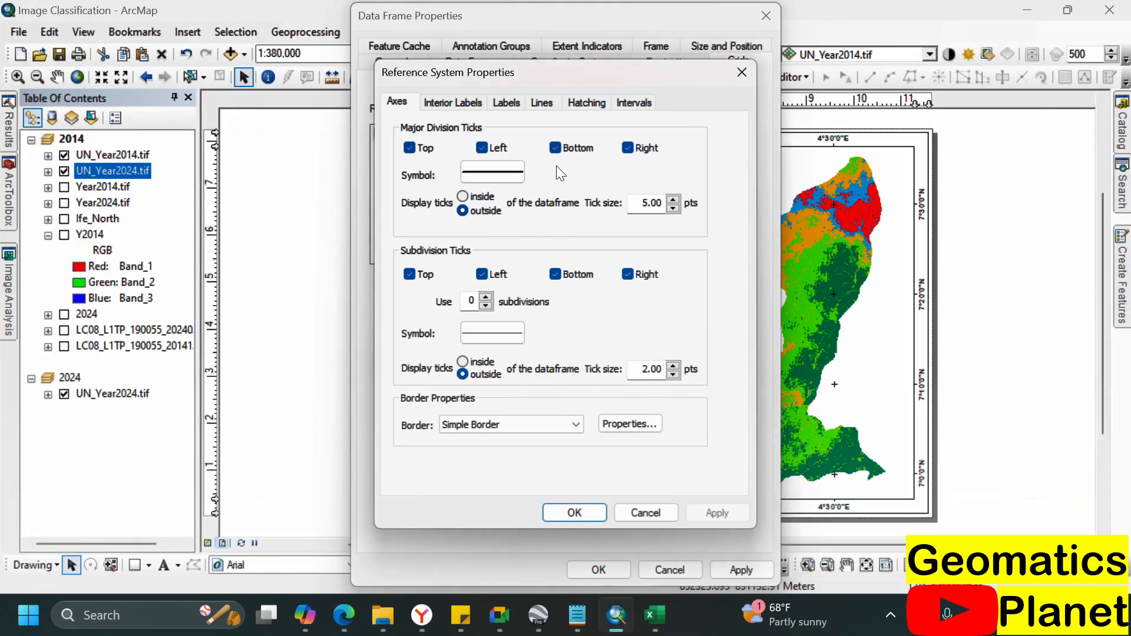
pyautogui.click(630, 149)
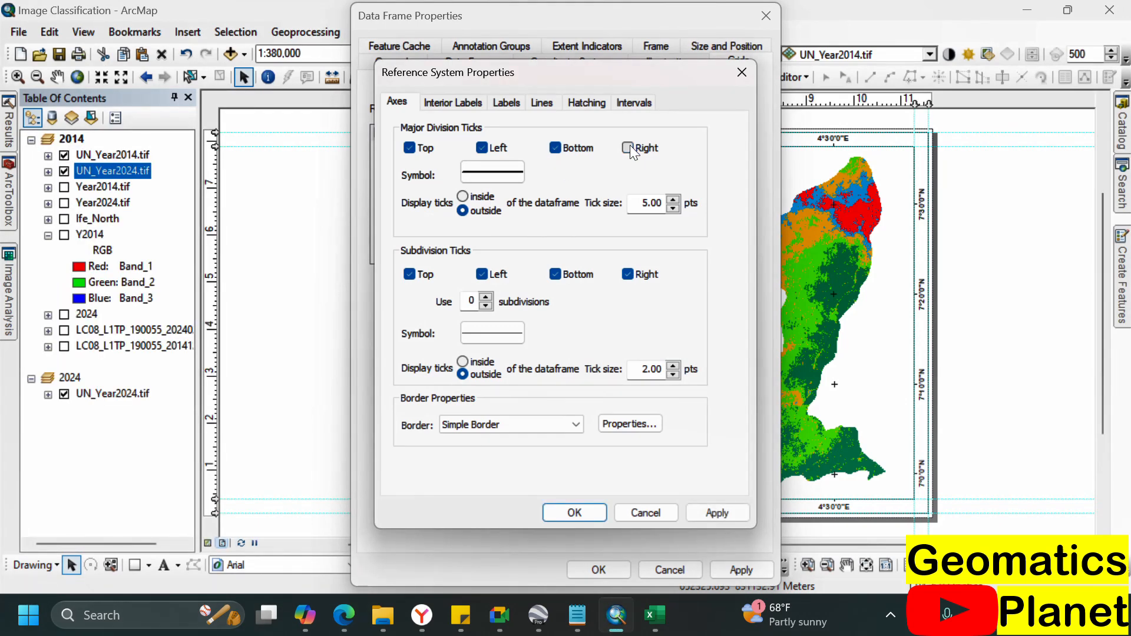
pyautogui.click(634, 274)
pyautogui.click(578, 512)
pyautogui.click(599, 570)
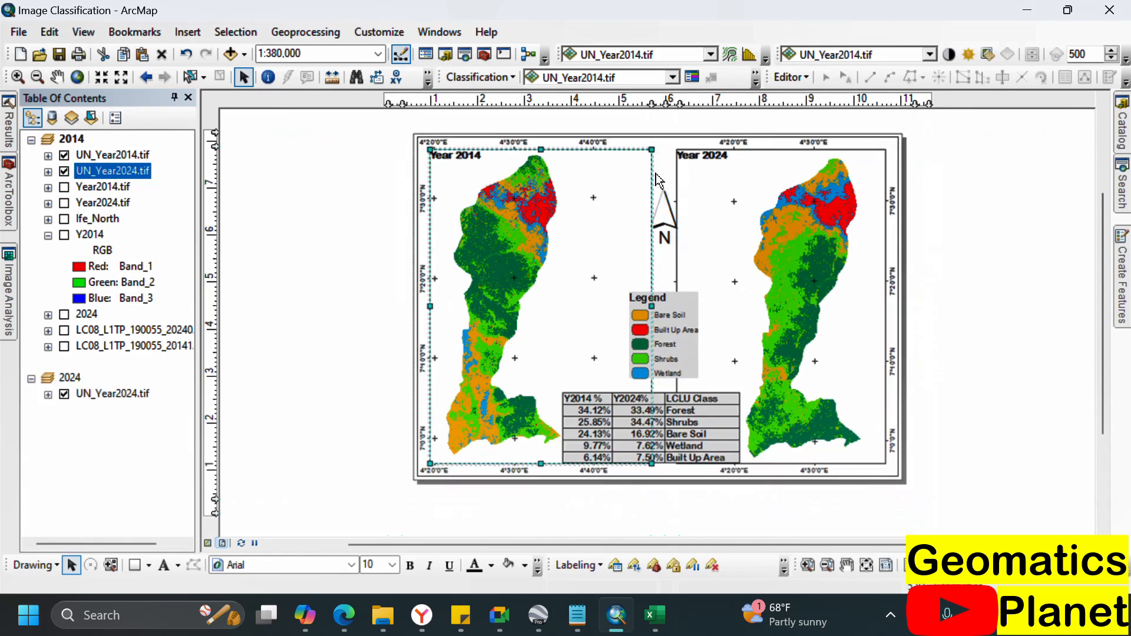
# - Turn off the left-side major division and subdivision ticks of the 2024 data frame's graticule
pyautogui.scroll(2, 658, 180)
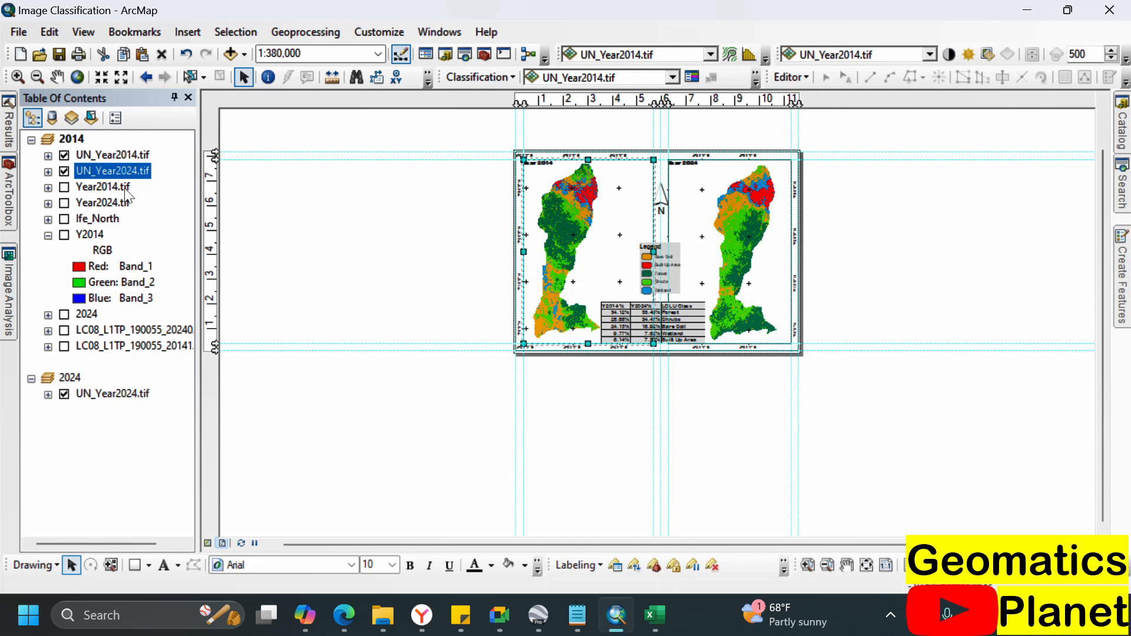
pyautogui.click(70, 380)
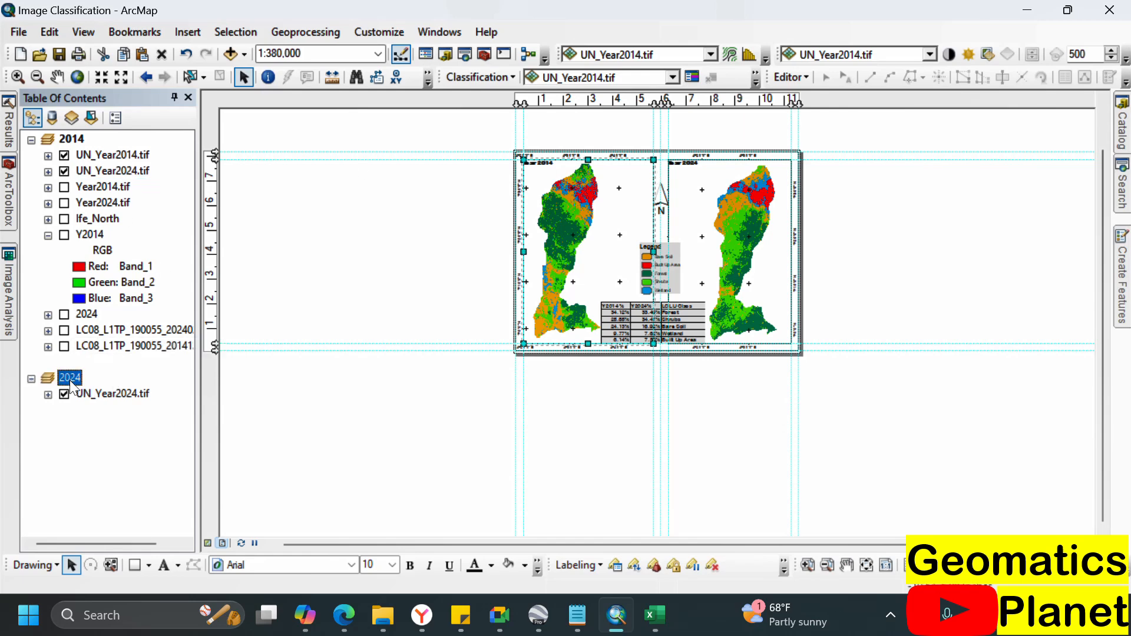
pyautogui.rightClick(70, 380)
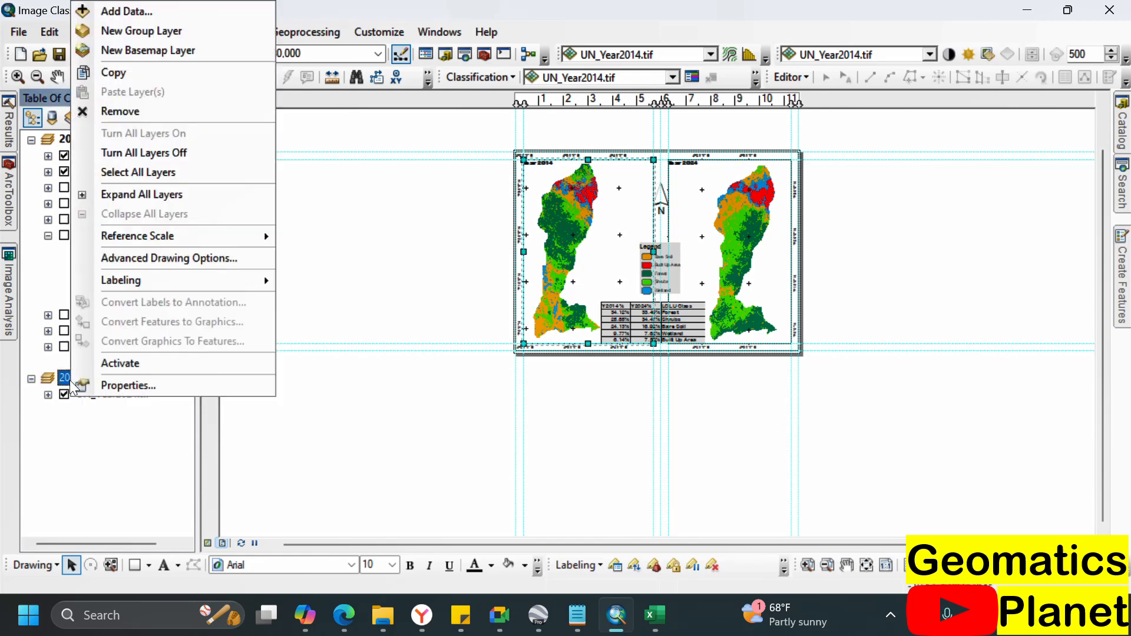
pyautogui.click(134, 388)
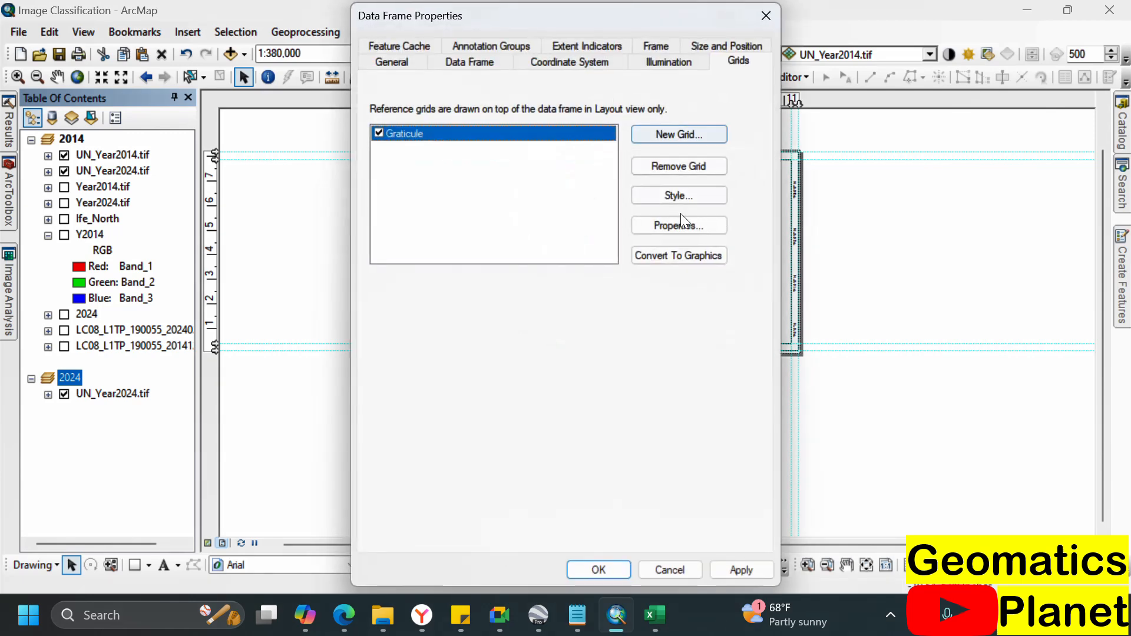
pyautogui.click(681, 225)
pyautogui.click(680, 224)
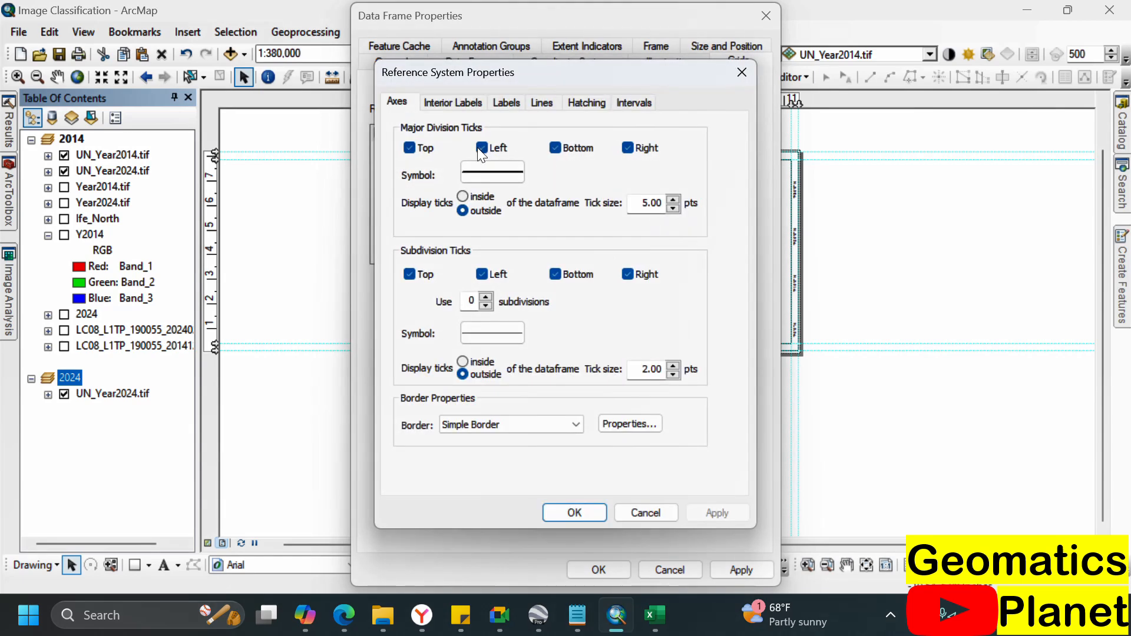
pyautogui.click(480, 148)
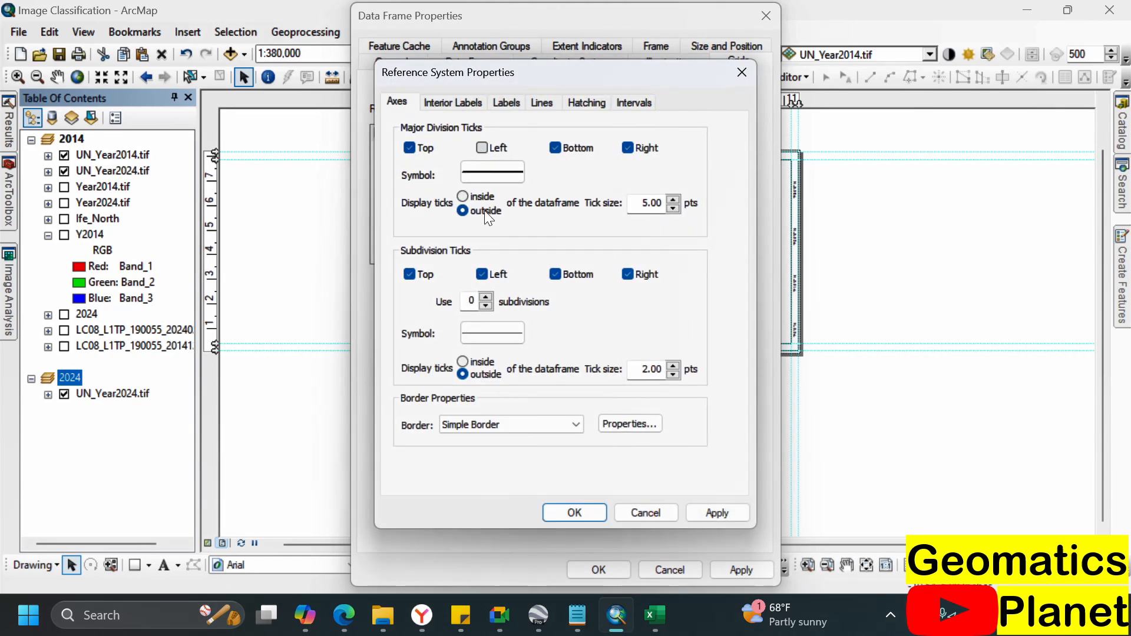
pyautogui.click(481, 275)
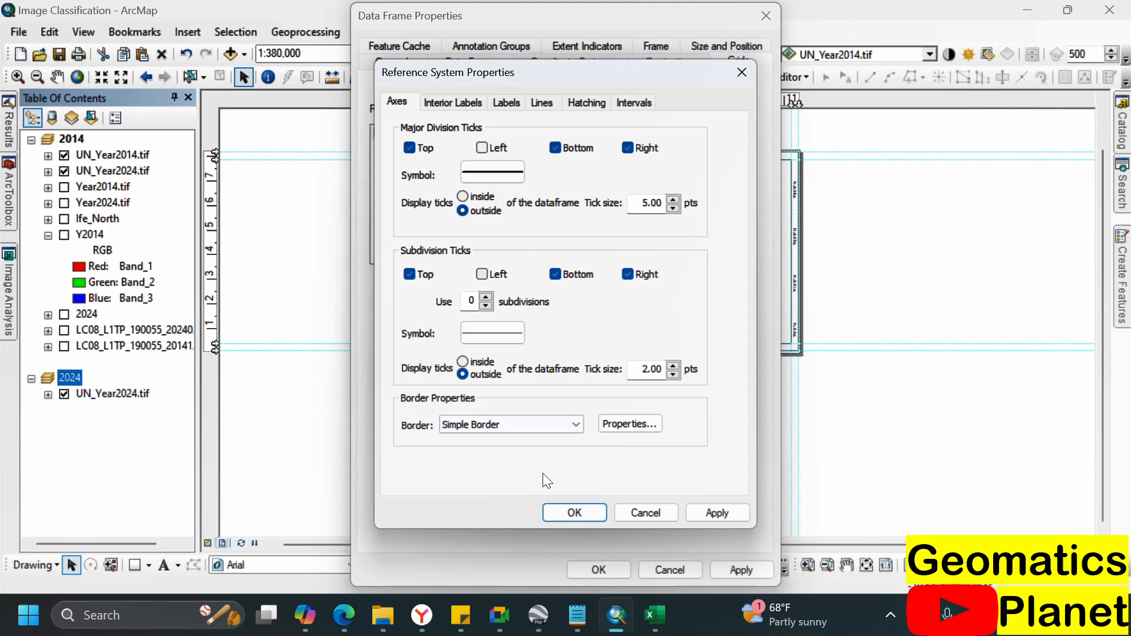
pyautogui.click(558, 507)
pyautogui.click(588, 564)
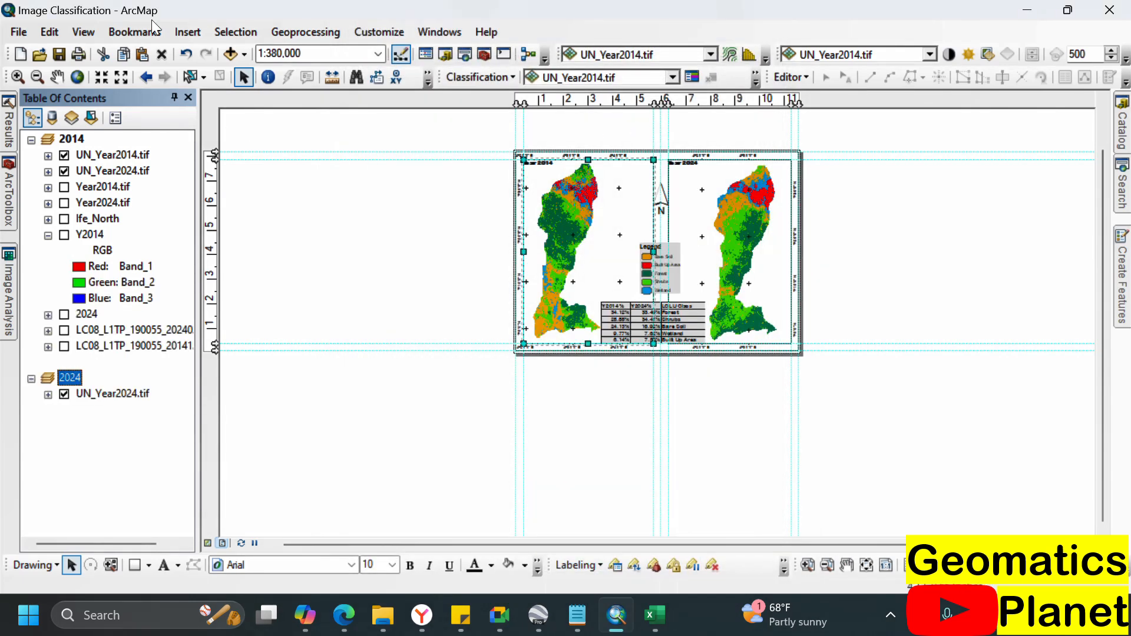
# - Export the map layout again with the neatline and the reduced graticule ticks
pyautogui.click(17, 33)
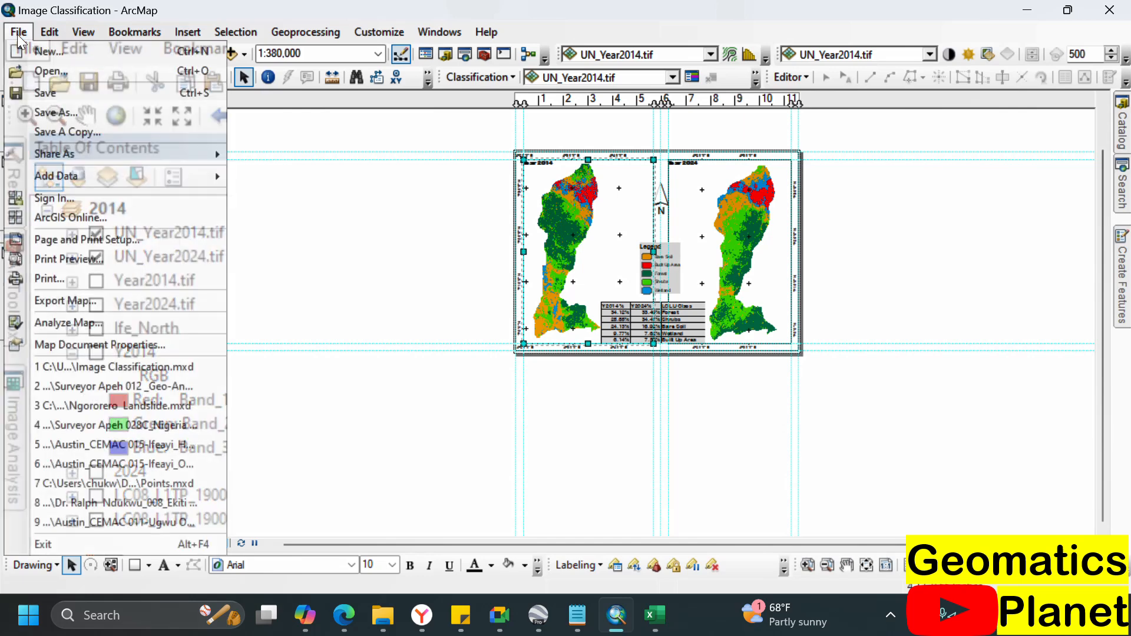
pyautogui.click(156, 302)
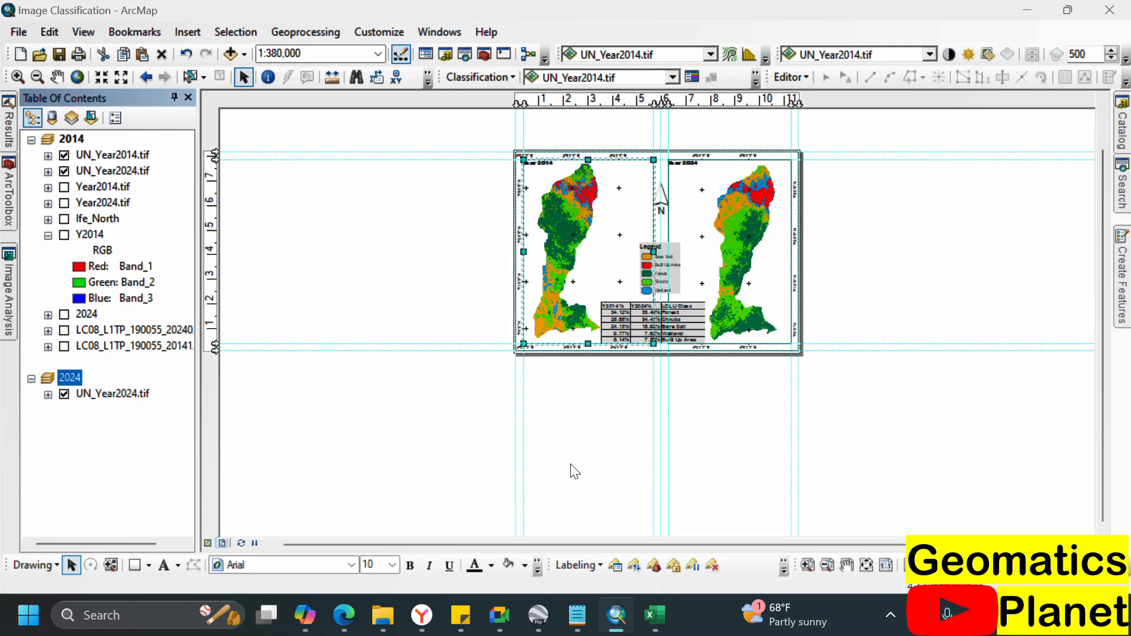
# - Switch to Excel and start saving the percentage workbook, browsing for a local folder instead of the default location
pyautogui.click(653, 617)
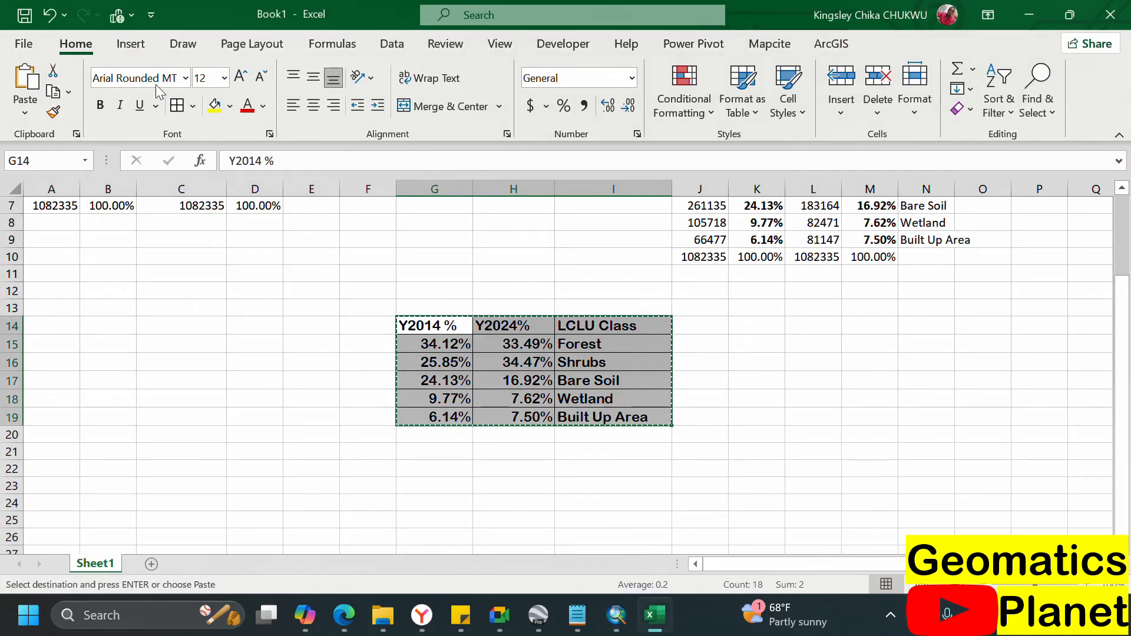
pyautogui.click(24, 16)
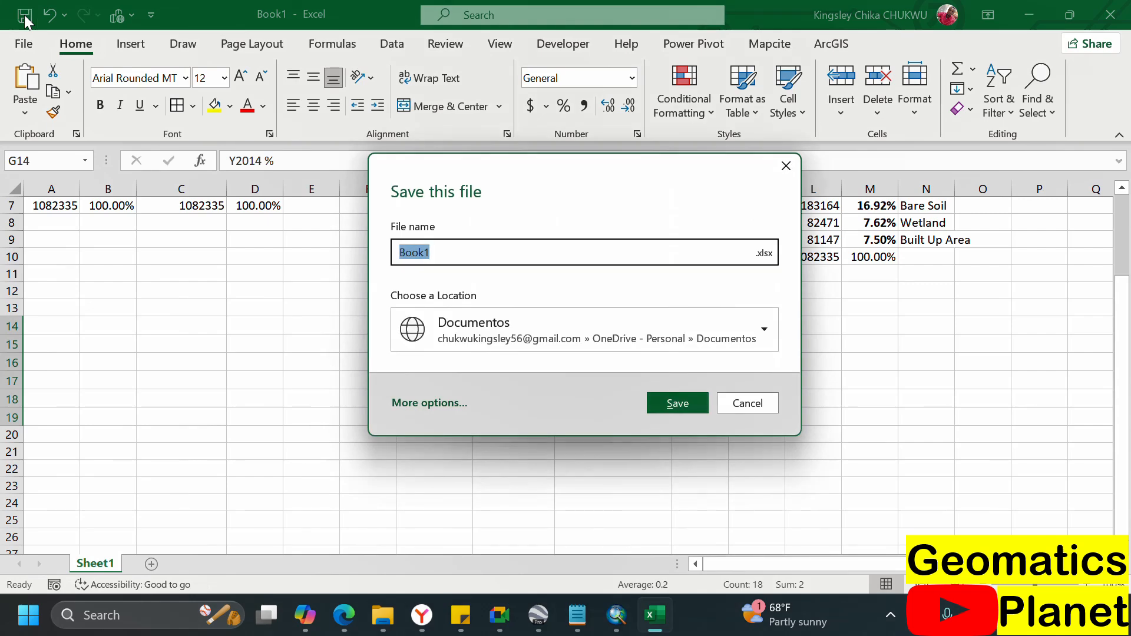
pyautogui.click(412, 407)
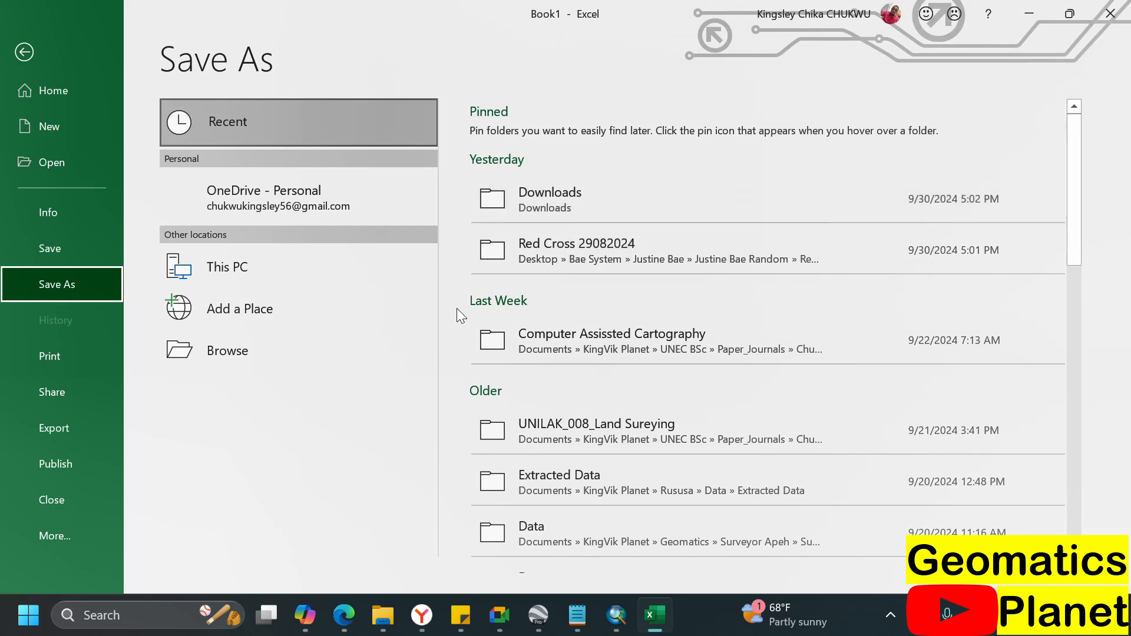
pyautogui.scroll(-10, 609, 357)
pyautogui.scroll(-1, 609, 357)
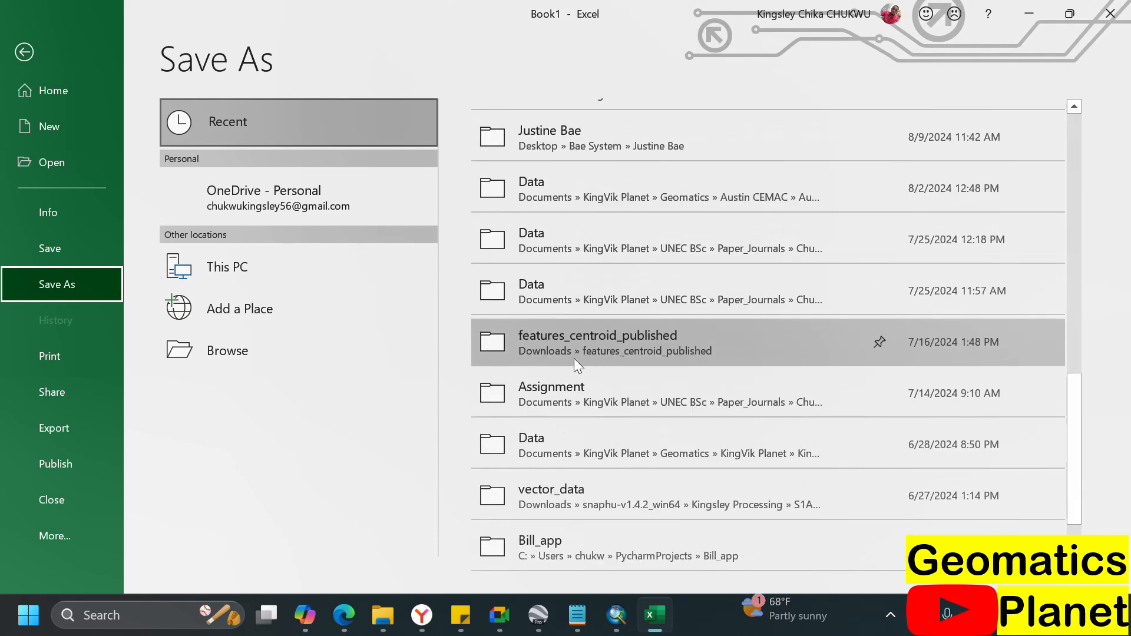
pyautogui.click(227, 357)
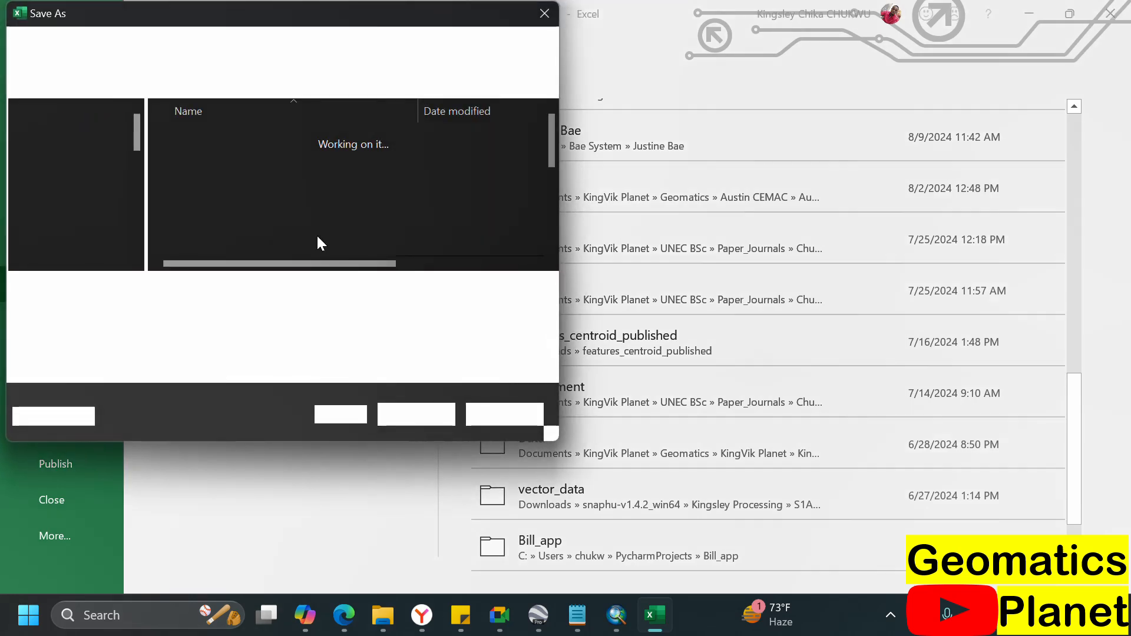
# - Choose the project's Data folder, beside the ArcMap and Maps folders, as the workbook's save location
pyautogui.scroll(-5, 88, 254)
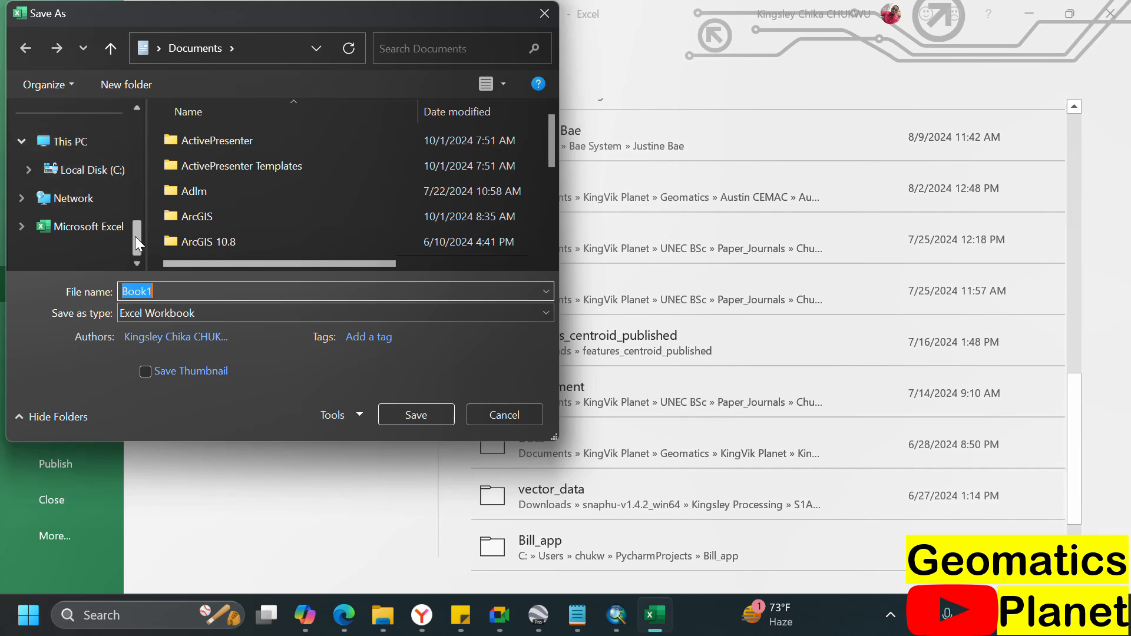
pyautogui.moveTo(136, 236); pyautogui.dragTo(147, 206)
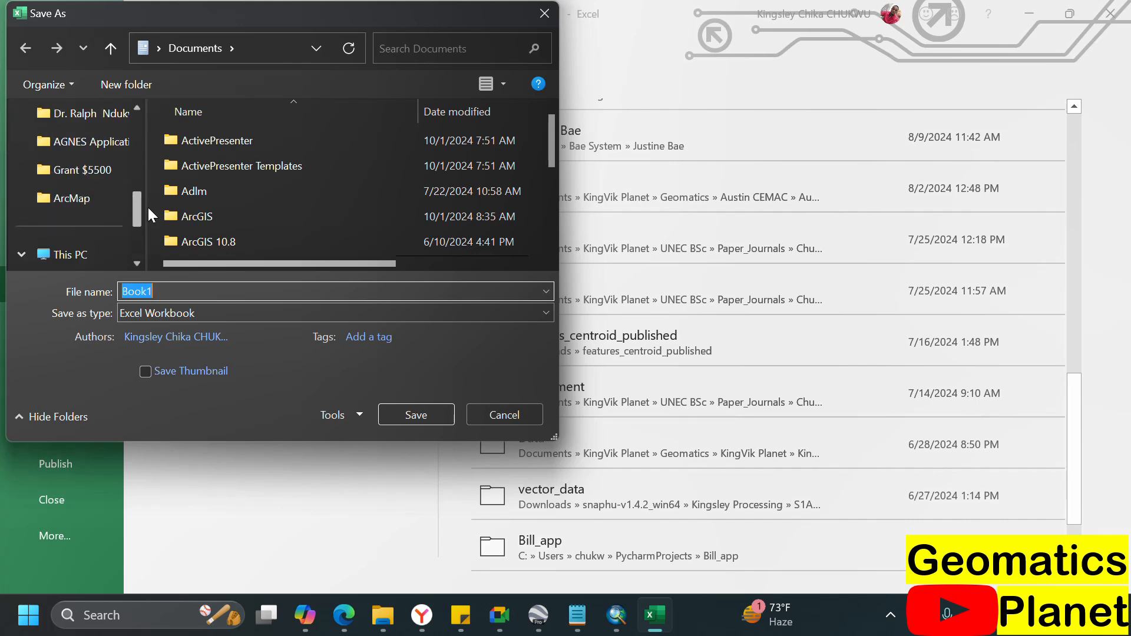
pyautogui.click(60, 213)
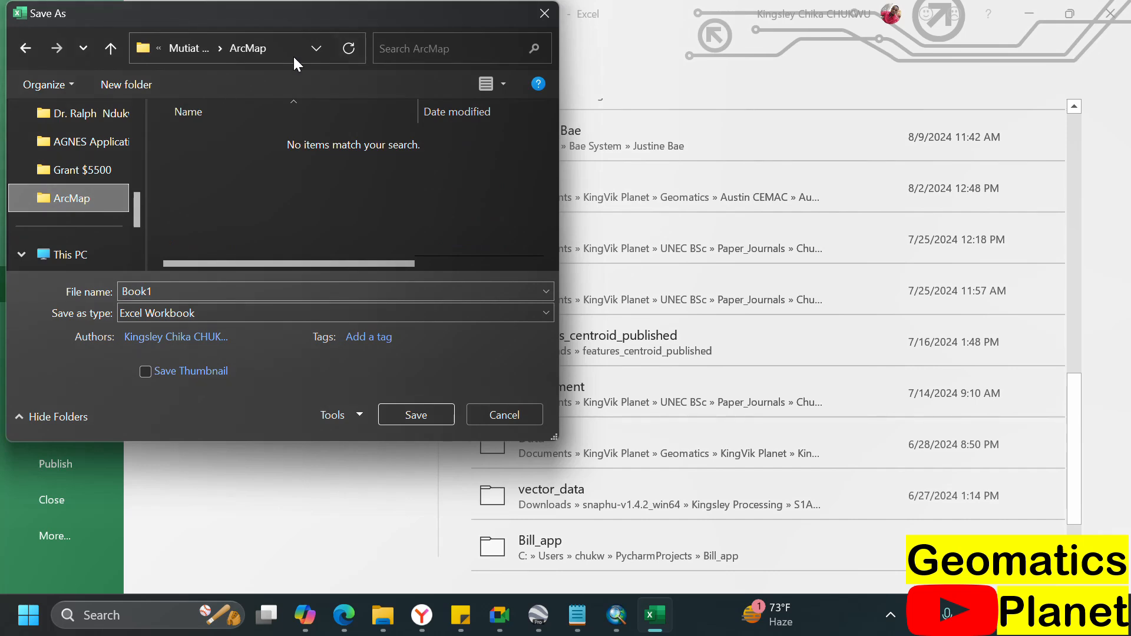
pyautogui.click(199, 51)
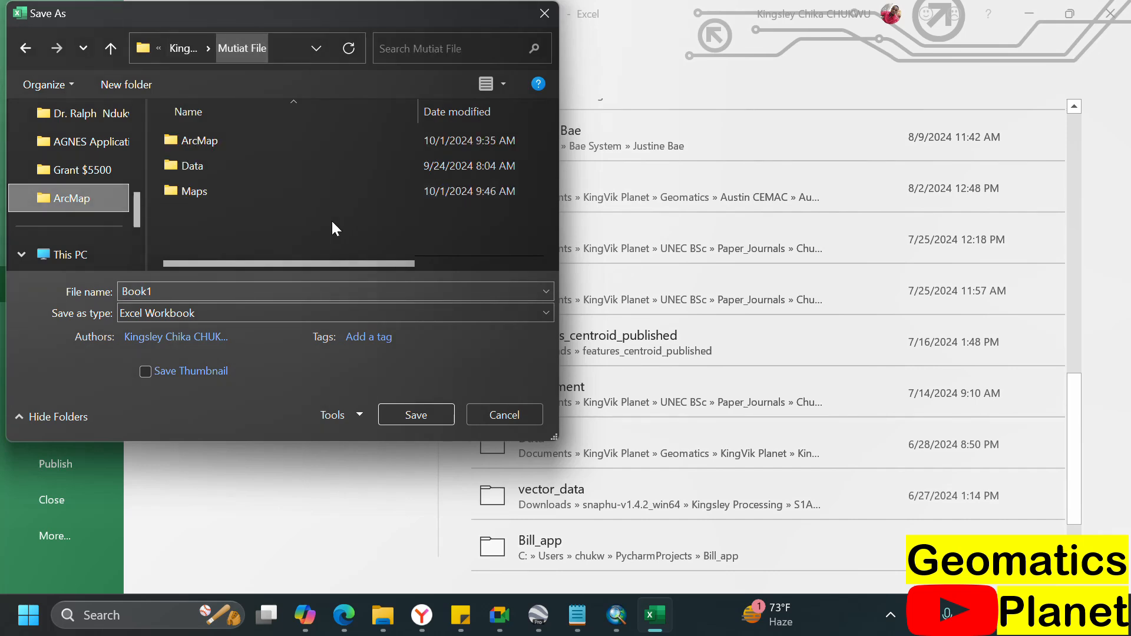
pyautogui.doubleClick(277, 160)
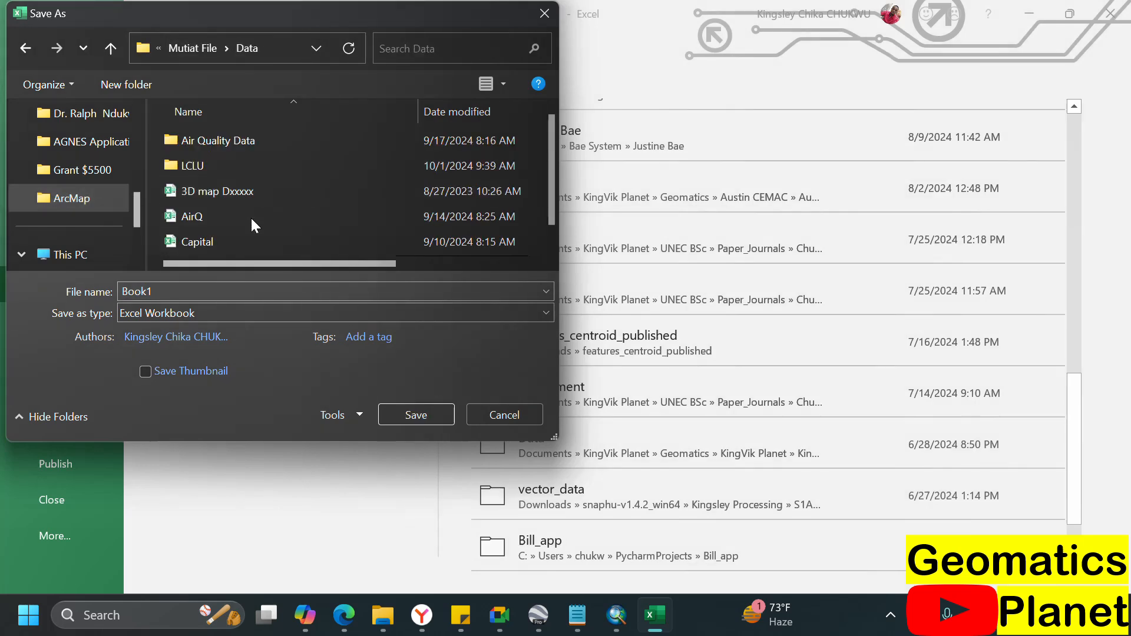
# - Name the workbook UN_LCLU Data, save it as an Excel Workbook and close Excel
pyautogui.click(254, 289)
pyautogui.write('UN_LCLU')
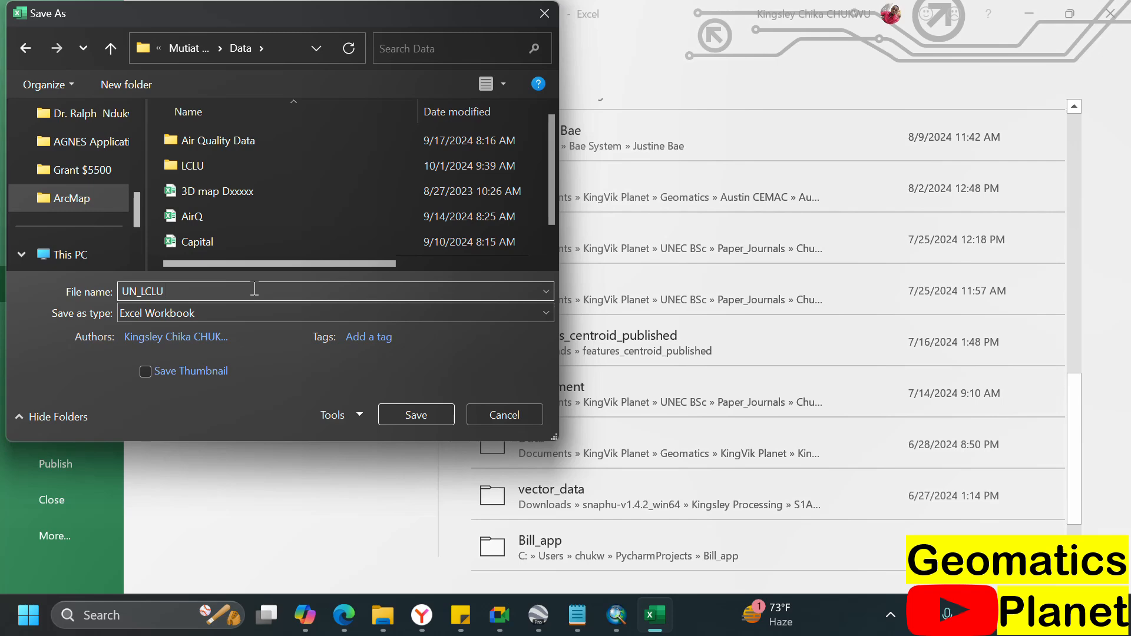
pyautogui.write('Data')
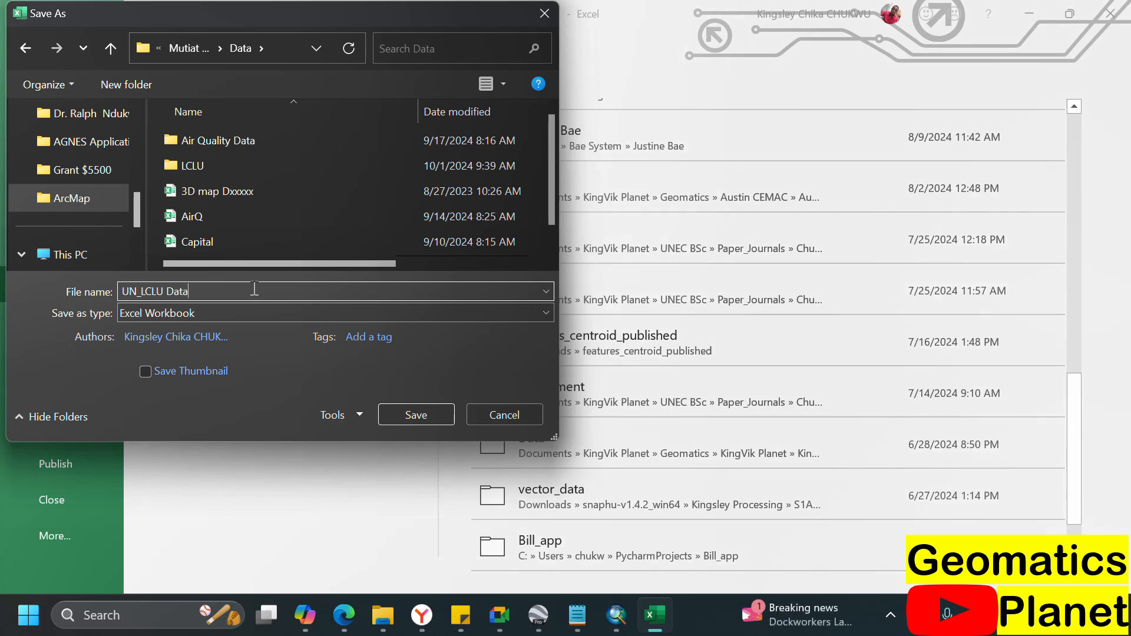
pyautogui.click(443, 415)
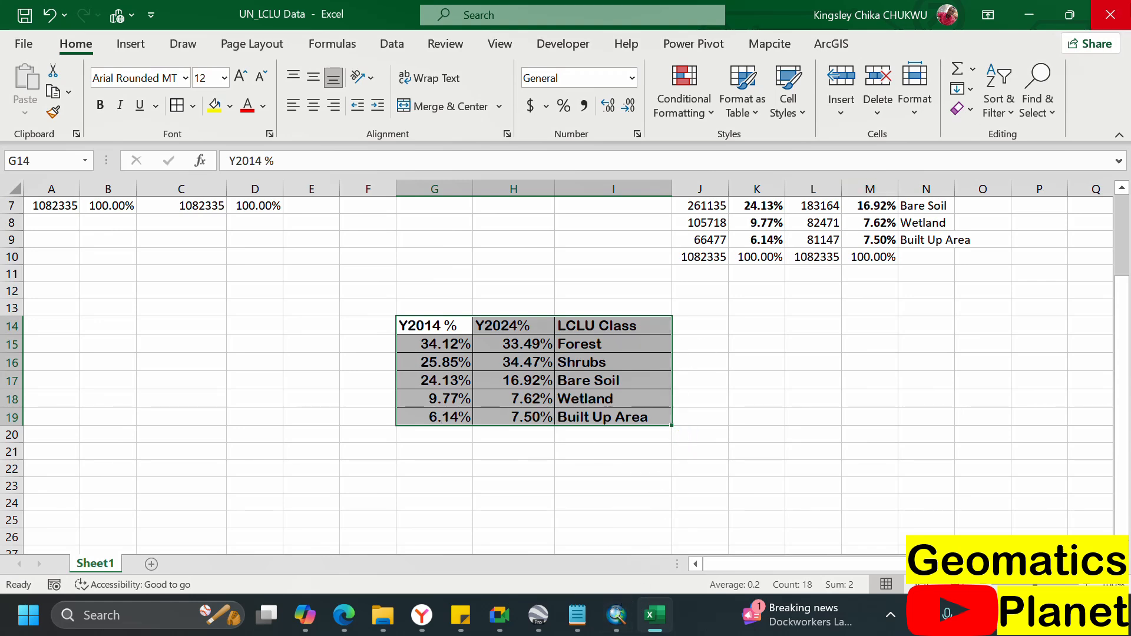
pyautogui.click(1109, 18)
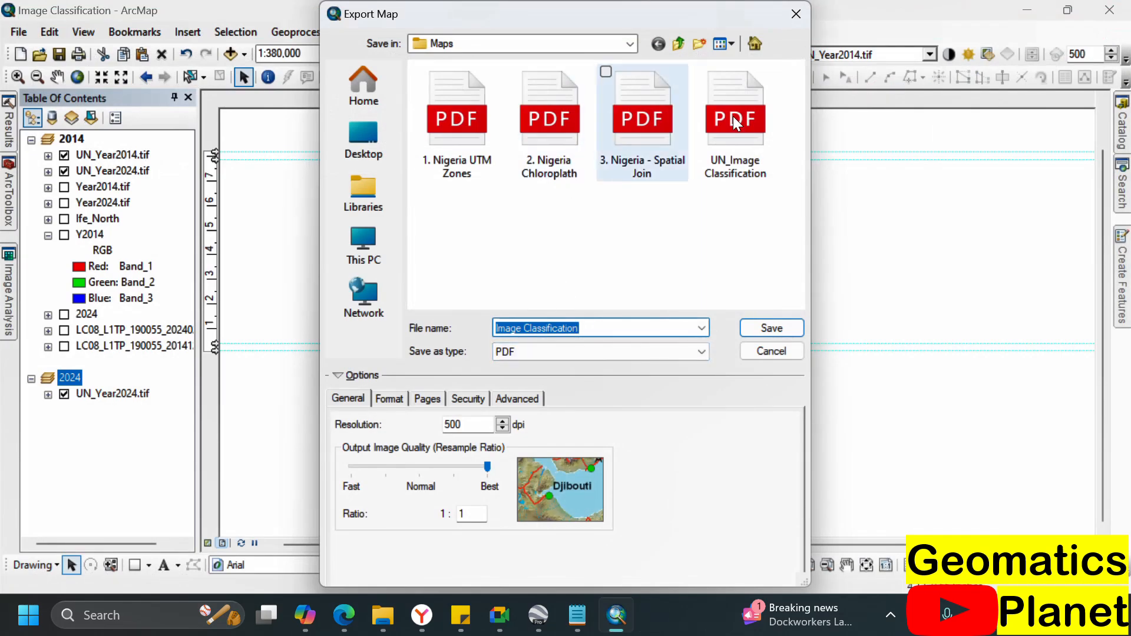
# - Export the ArcMap layout as a PDF to the Maps folder, replacing the existing UN_Image Classification file
pyautogui.click(738, 119)
pyautogui.click(747, 329)
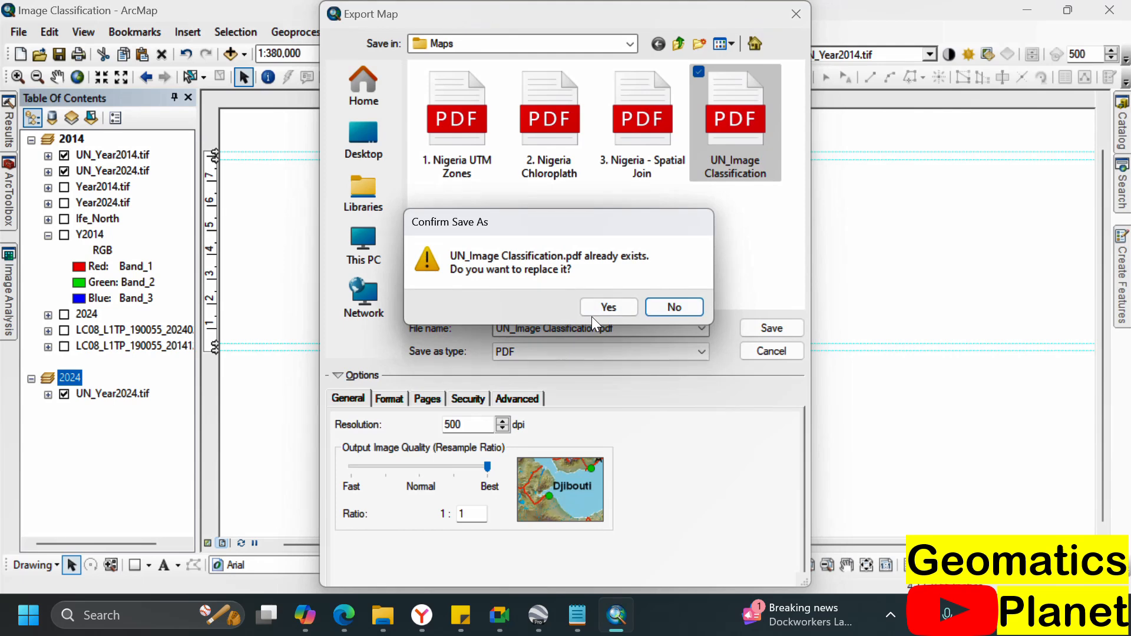
pyautogui.click(598, 309)
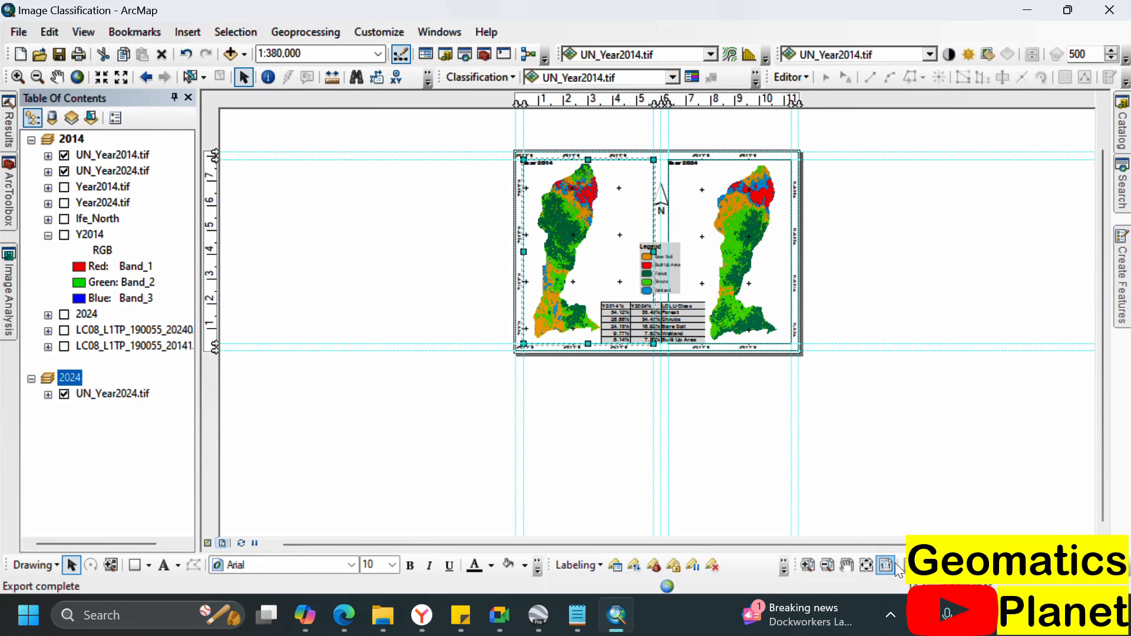
# - Insert a Scale Line 2 scale bar and move it to the bottom centre of the layout, over the percentage table
pyautogui.click(866, 565)
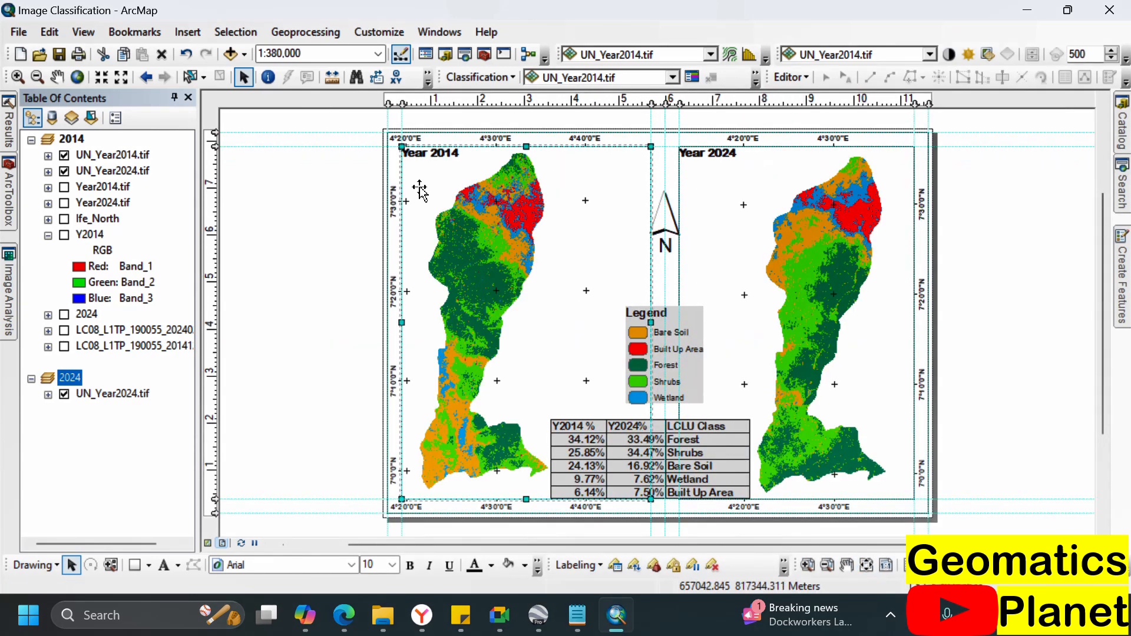
pyautogui.click(197, 33)
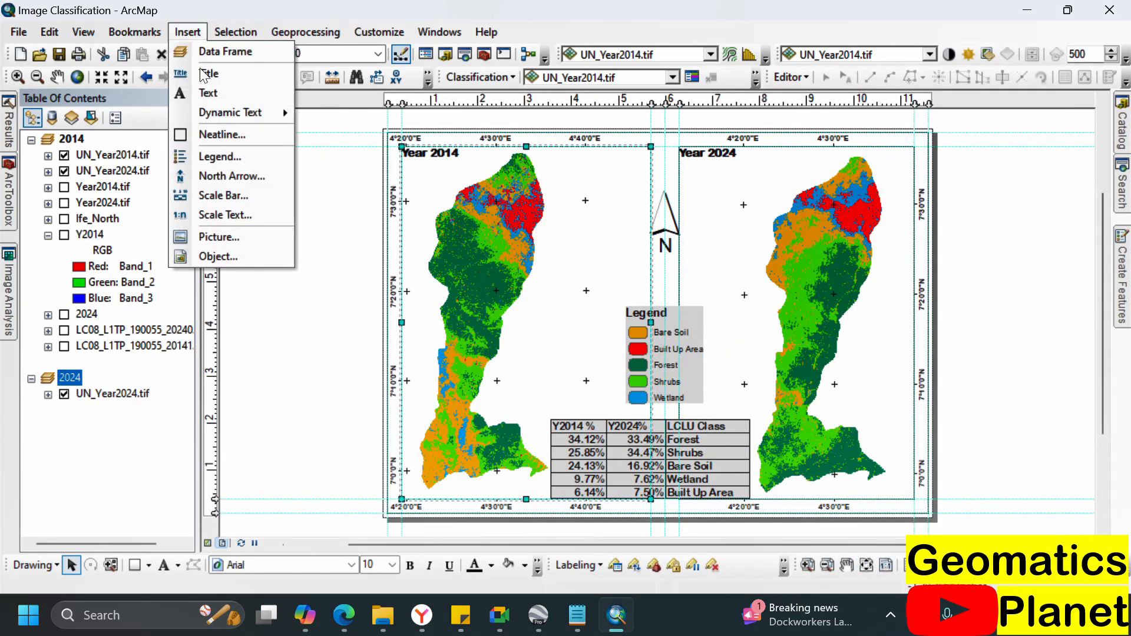
pyautogui.click(231, 197)
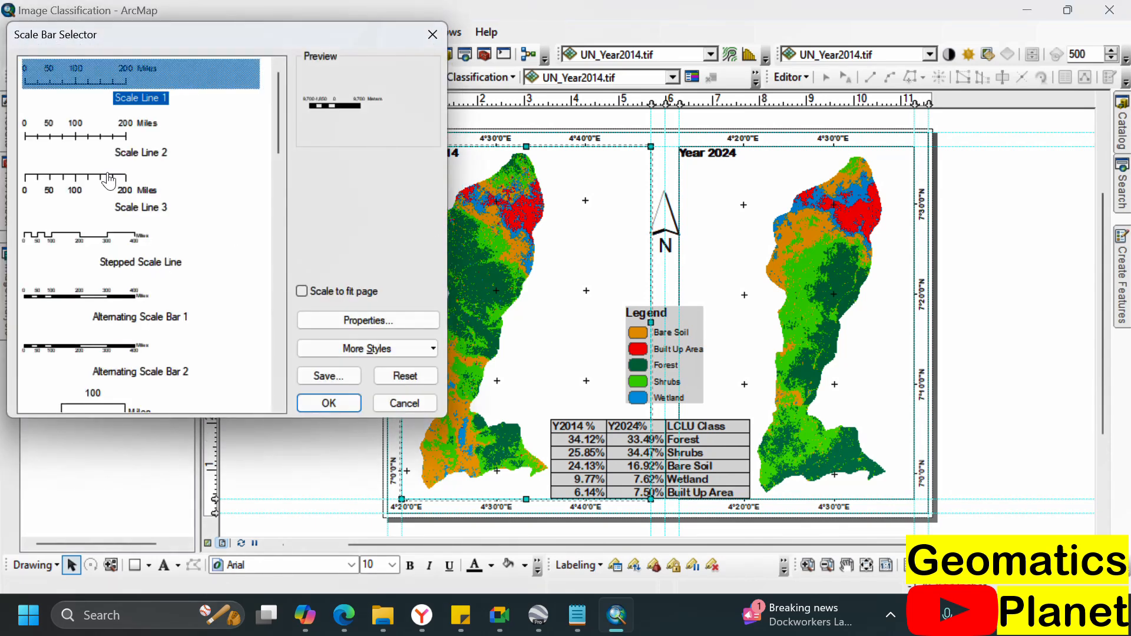
pyautogui.click(81, 143)
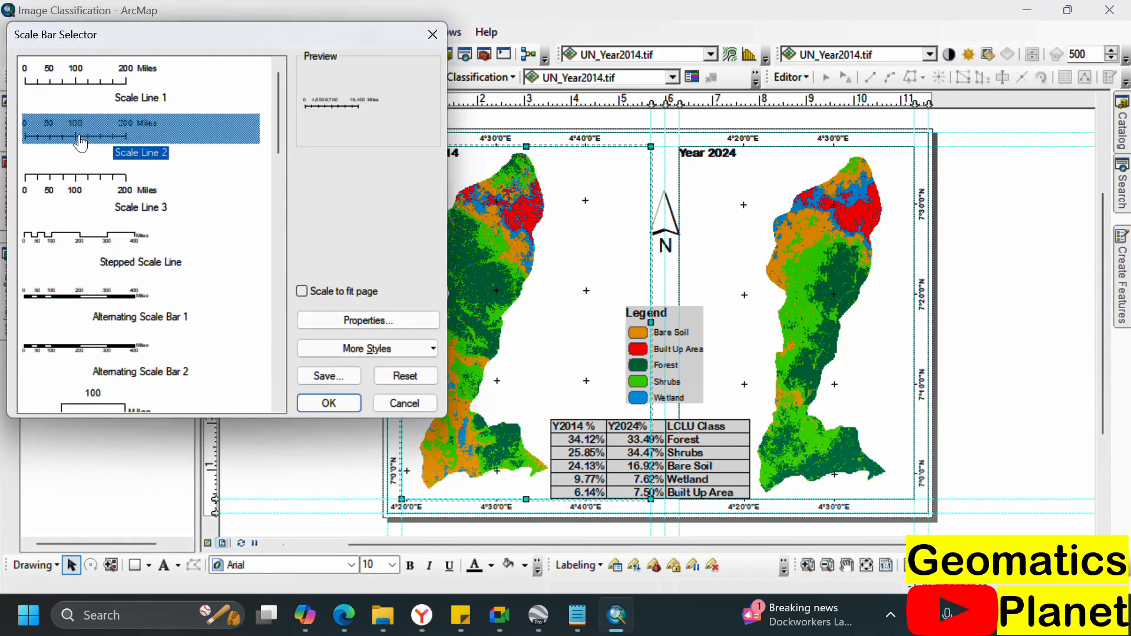
pyautogui.click(328, 403)
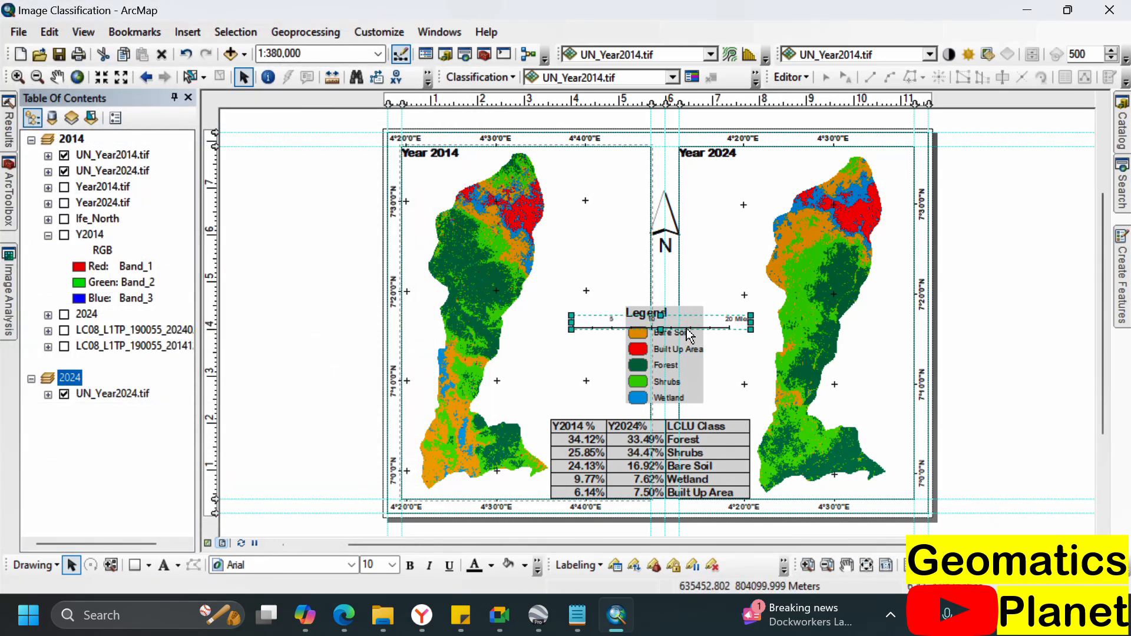
pyautogui.moveTo(695, 330); pyautogui.dragTo(678, 504)
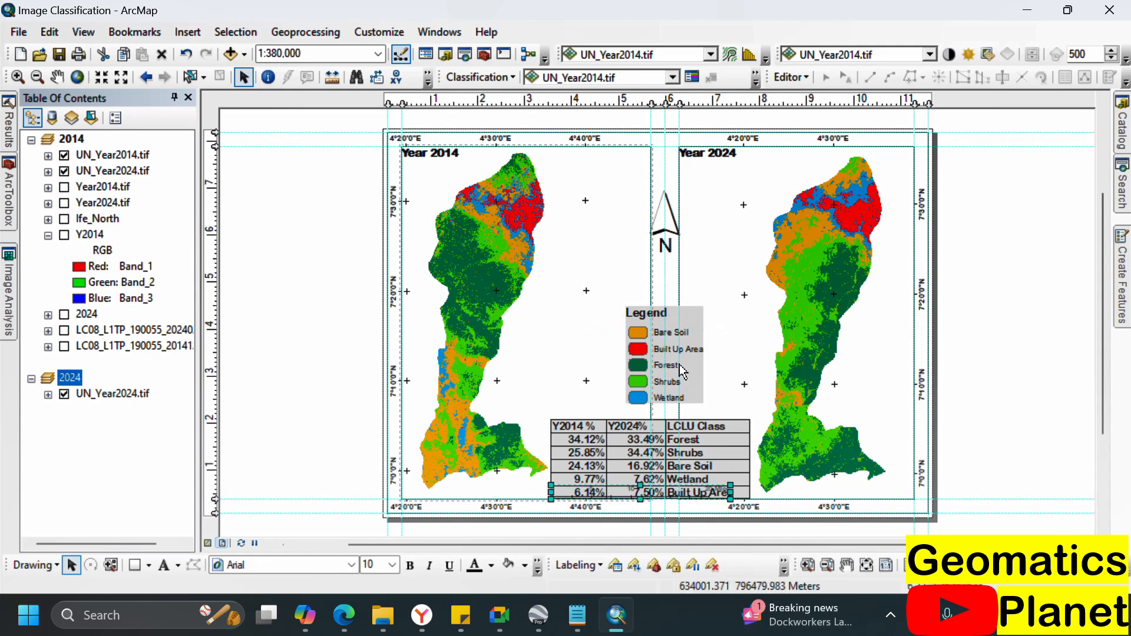
# - Move the legend and the percentage table up, and centre the scale bar in the space below the table
pyautogui.click(691, 335)
pyautogui.moveTo(690, 334); pyautogui.dragTo(689, 288)
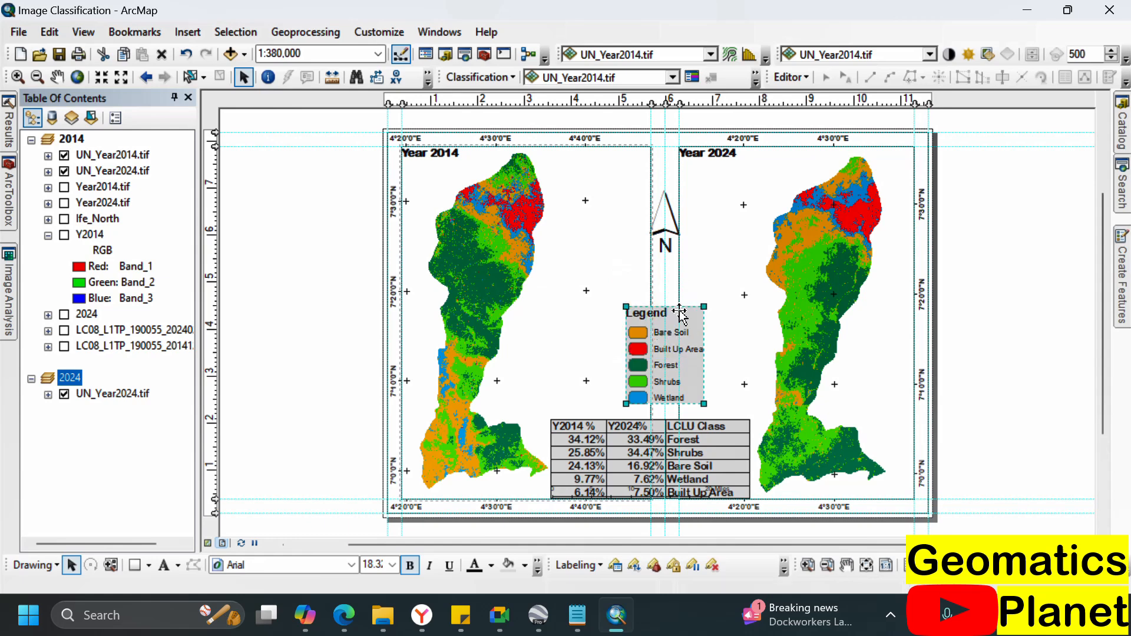
pyautogui.click(694, 427)
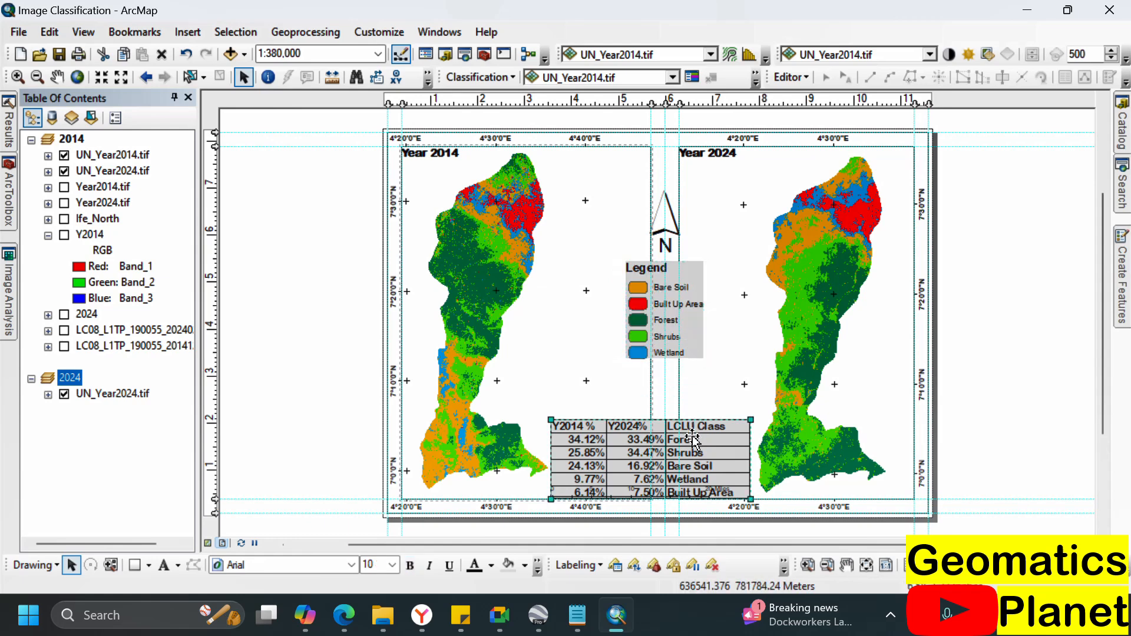
pyautogui.moveTo(694, 427); pyautogui.dragTo(687, 395)
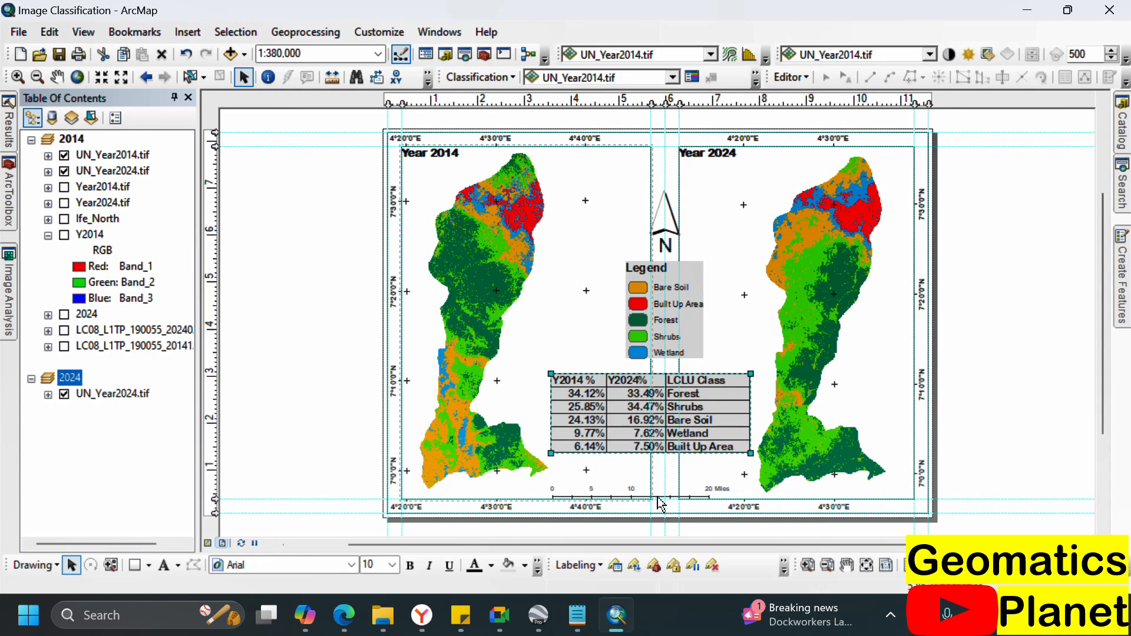
pyautogui.click(661, 504)
pyautogui.moveTo(661, 502)
pyautogui.mouseDown()
pyautogui.moveTo(683, 489)
pyautogui.moveTo(673, 491)
pyautogui.mouseUp()
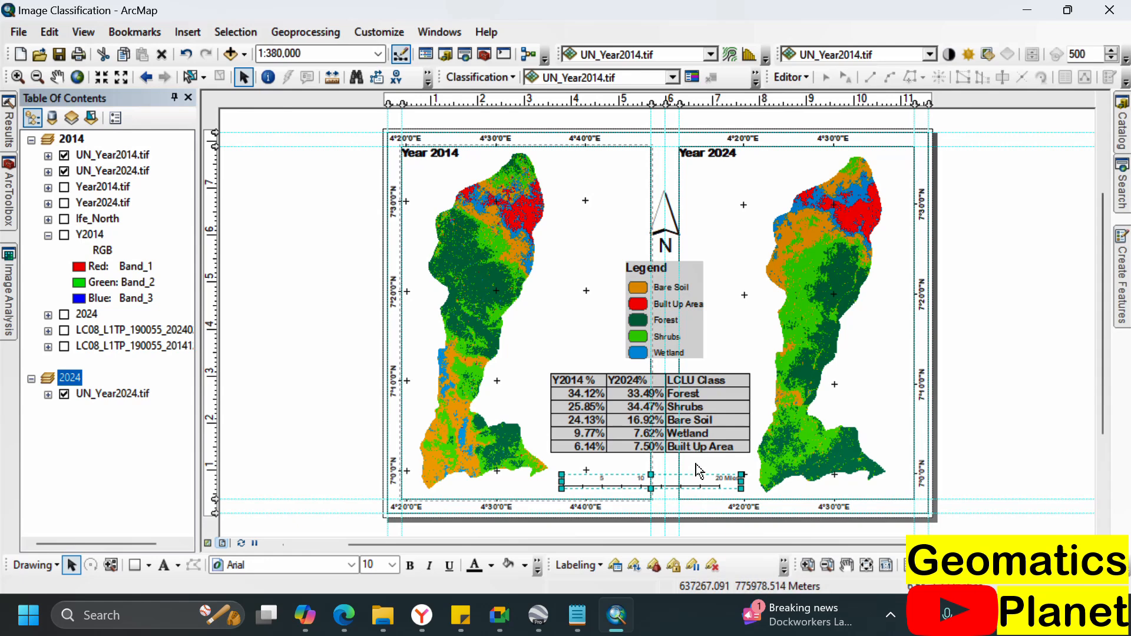
# - Check the scale bar's division and unit properties
pyautogui.scroll(2, 698, 459)
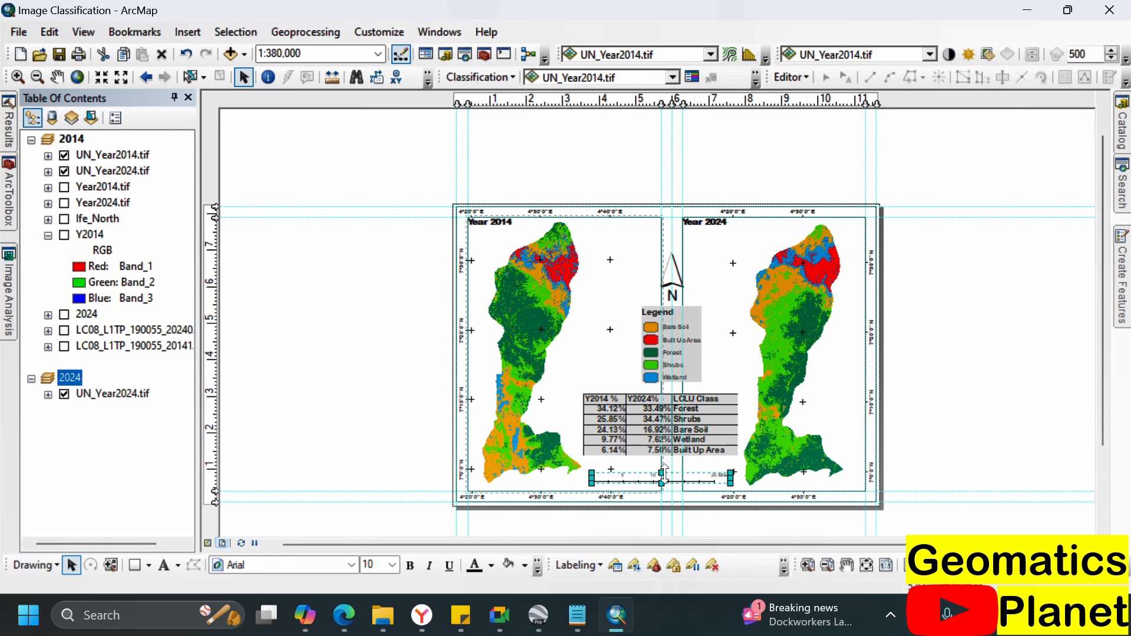
pyautogui.scroll(1, 664, 468)
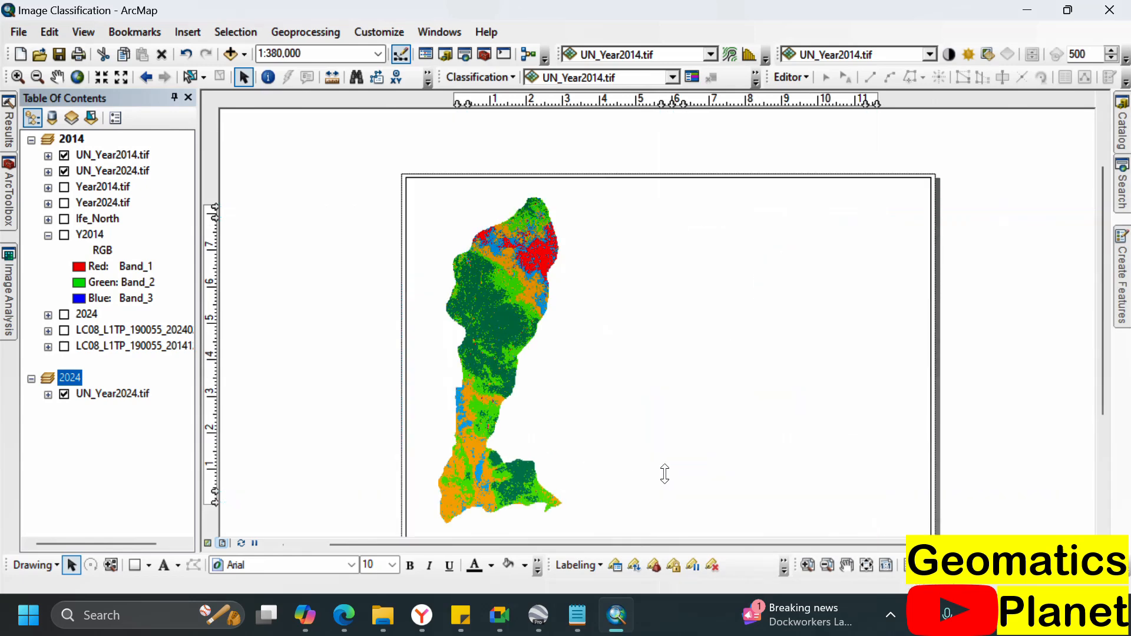
pyautogui.moveTo(1105, 330); pyautogui.dragTo(1105, 389)
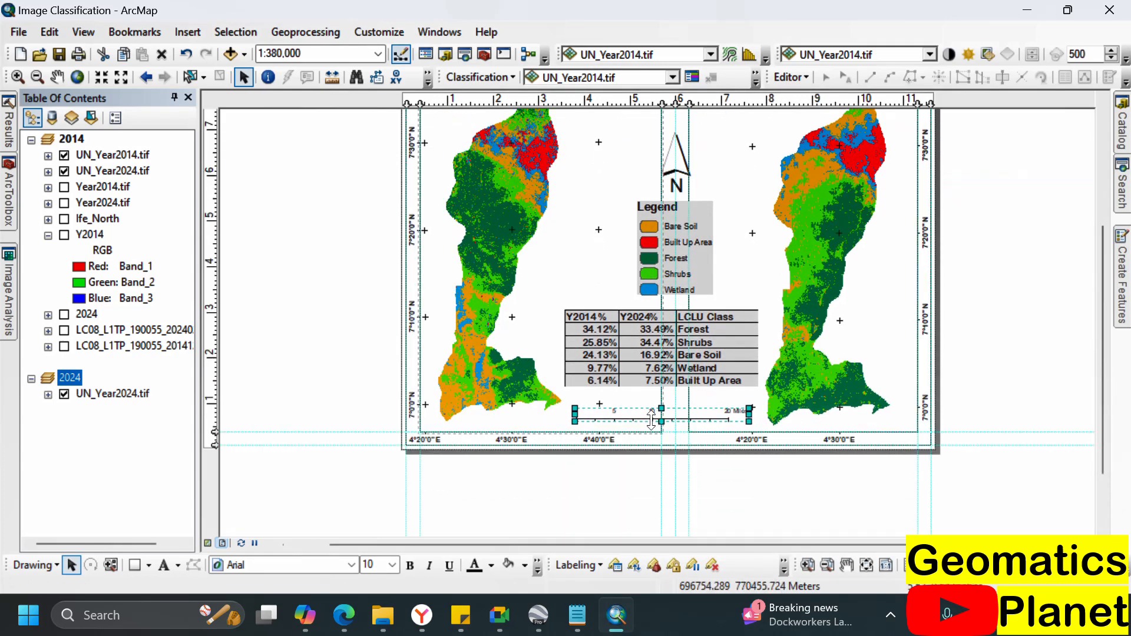
pyautogui.moveTo(648, 419); pyautogui.dragTo(660, 419)
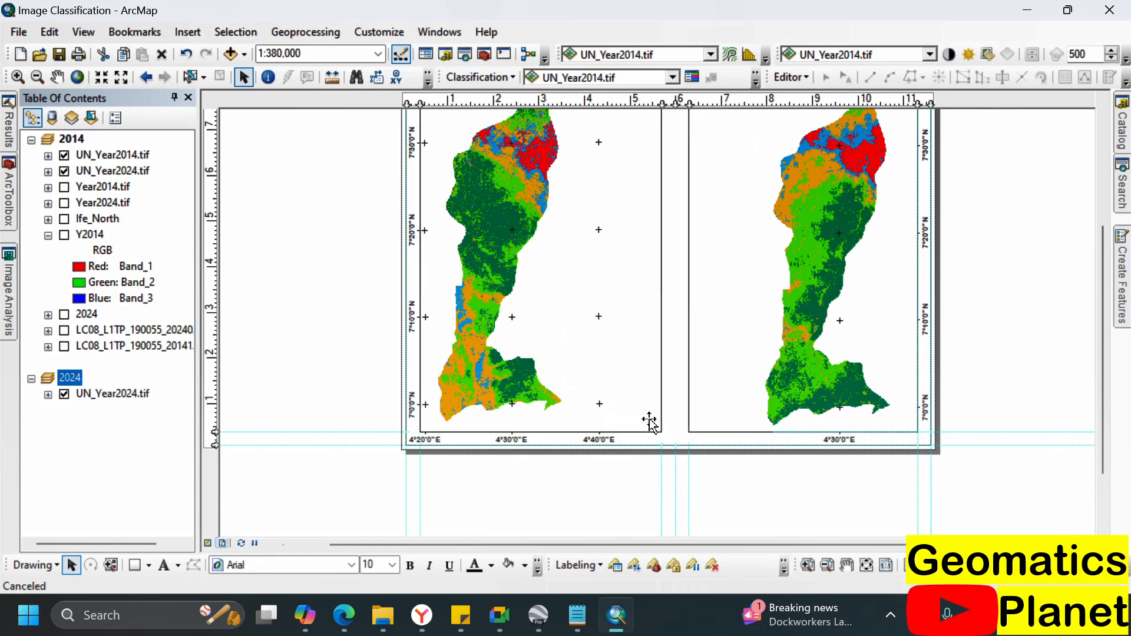
pyautogui.rightClick(649, 419)
pyautogui.click(664, 405)
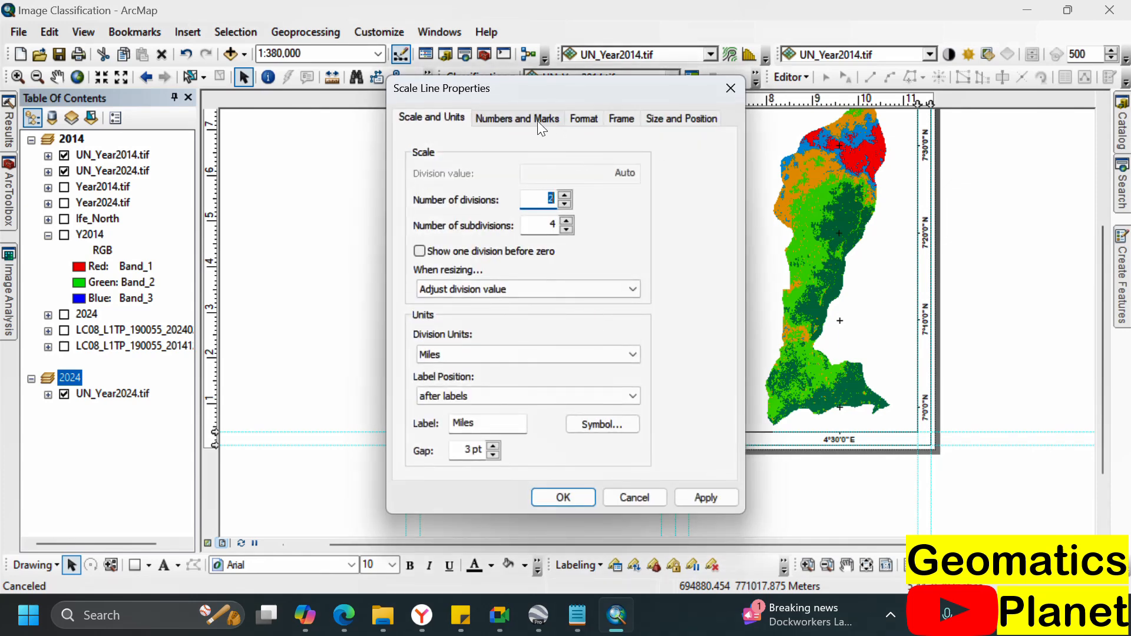
pyautogui.click(731, 88)
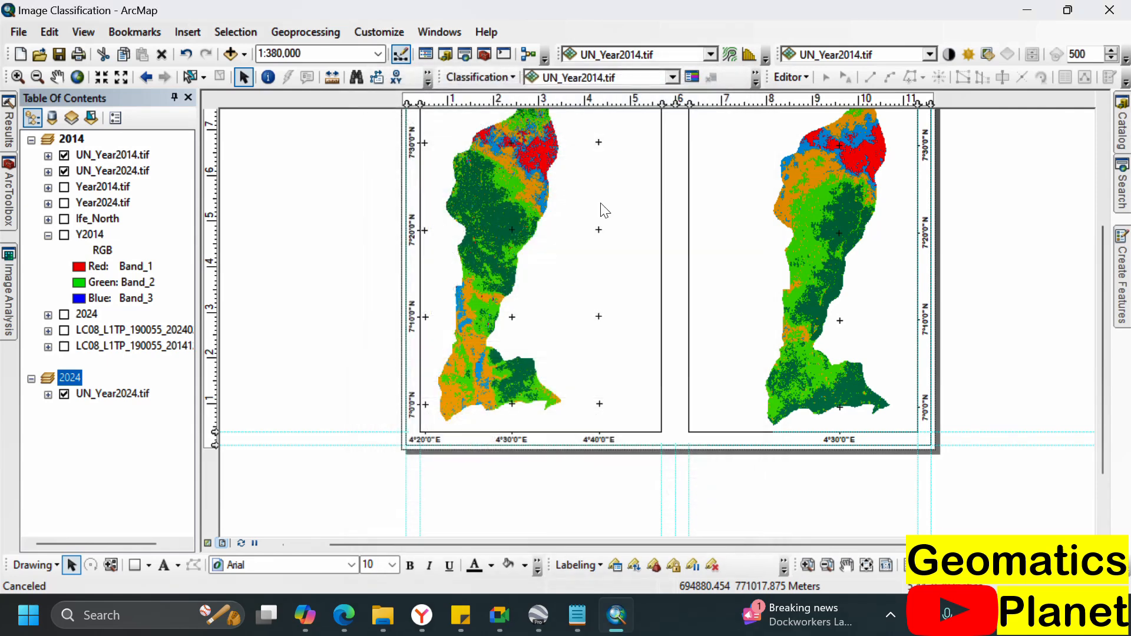
# - Undo the last moves of the scale bar, the percentage table and the legend
pyautogui.click(186, 56)
pyautogui.click(186, 56)
pyautogui.click(186, 56)
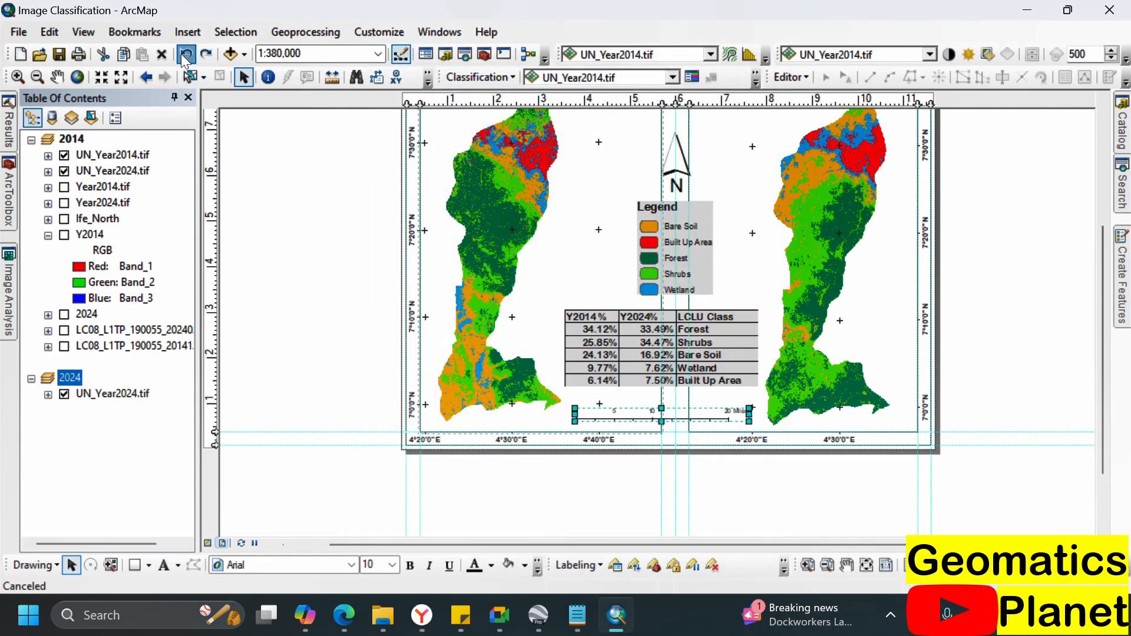
pyautogui.click(187, 55)
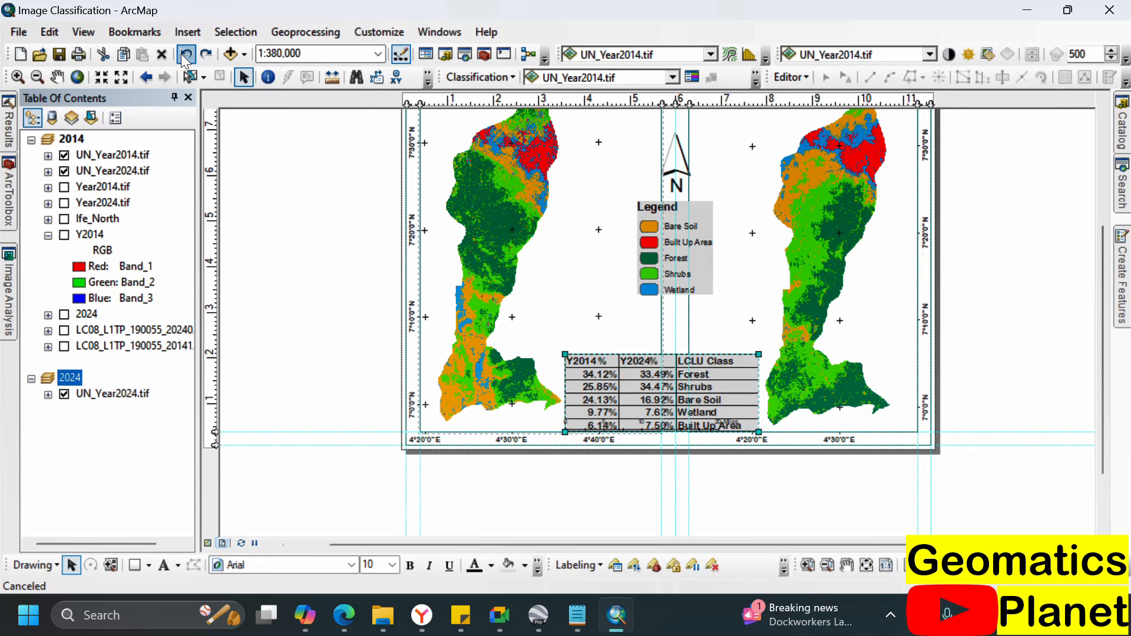
pyautogui.click(186, 55)
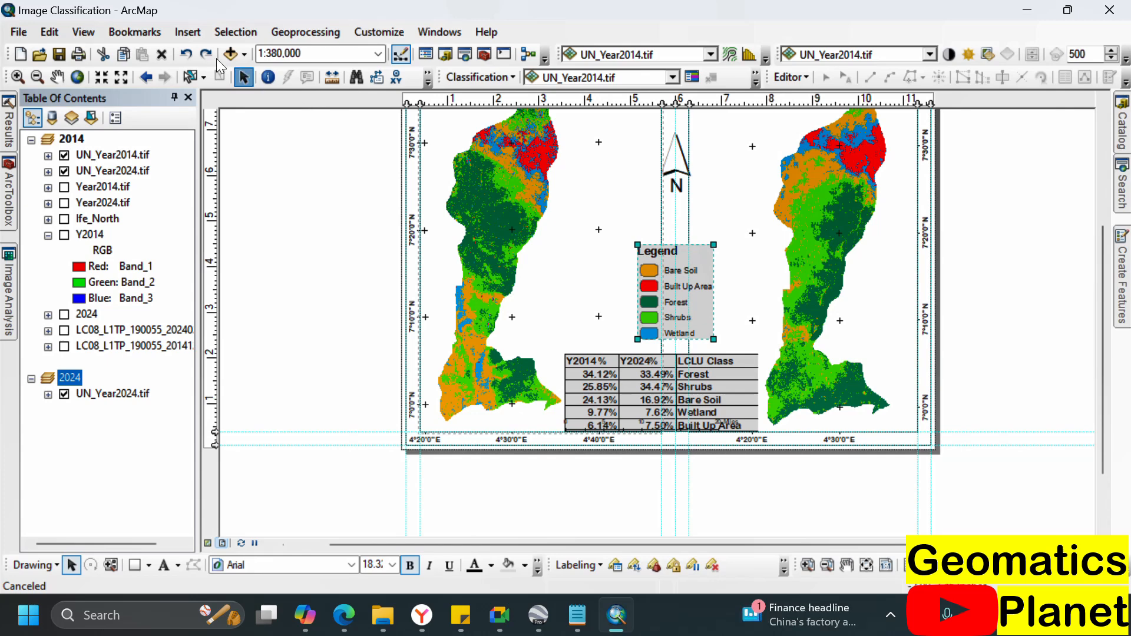
# - Remove the scale bar from the layout
pyautogui.click(187, 55)
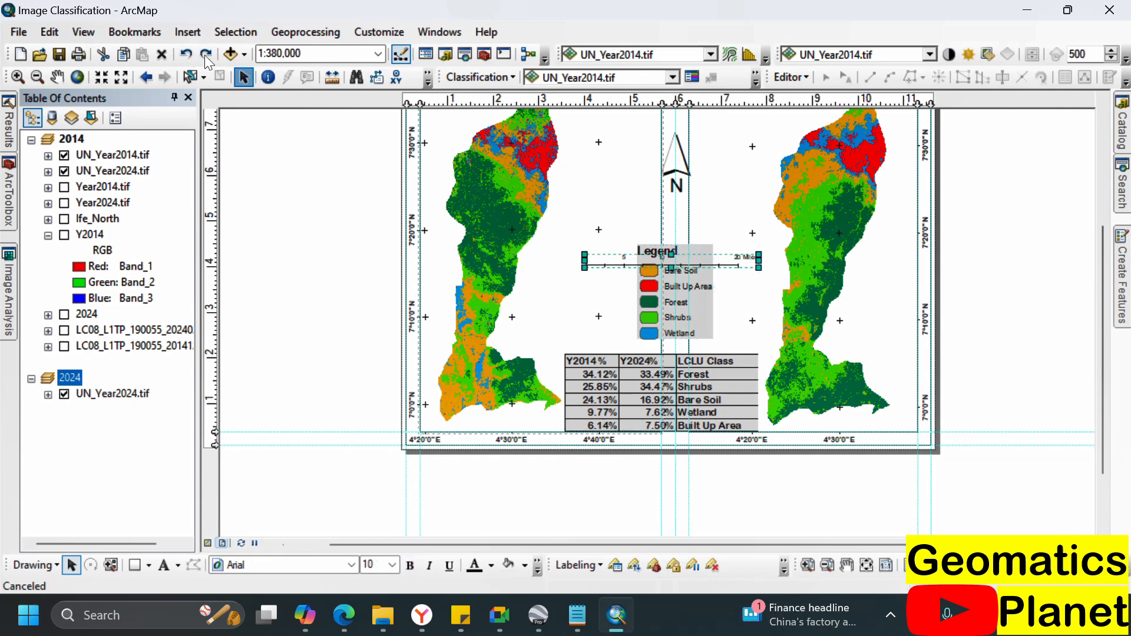
pyautogui.press('Delete')
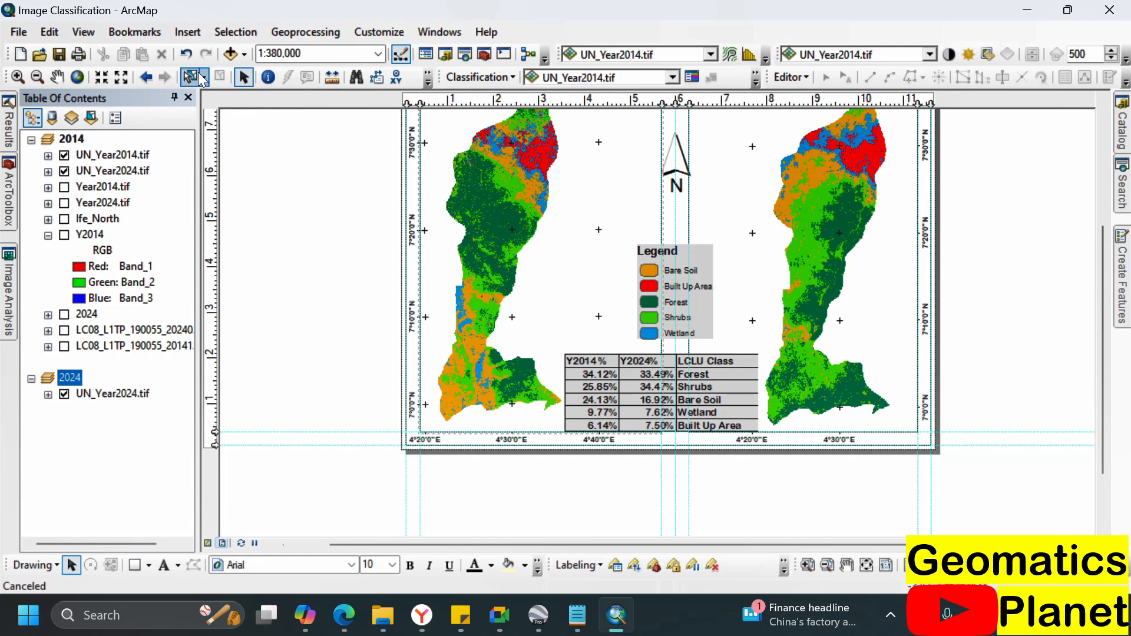
pyautogui.click(186, 55)
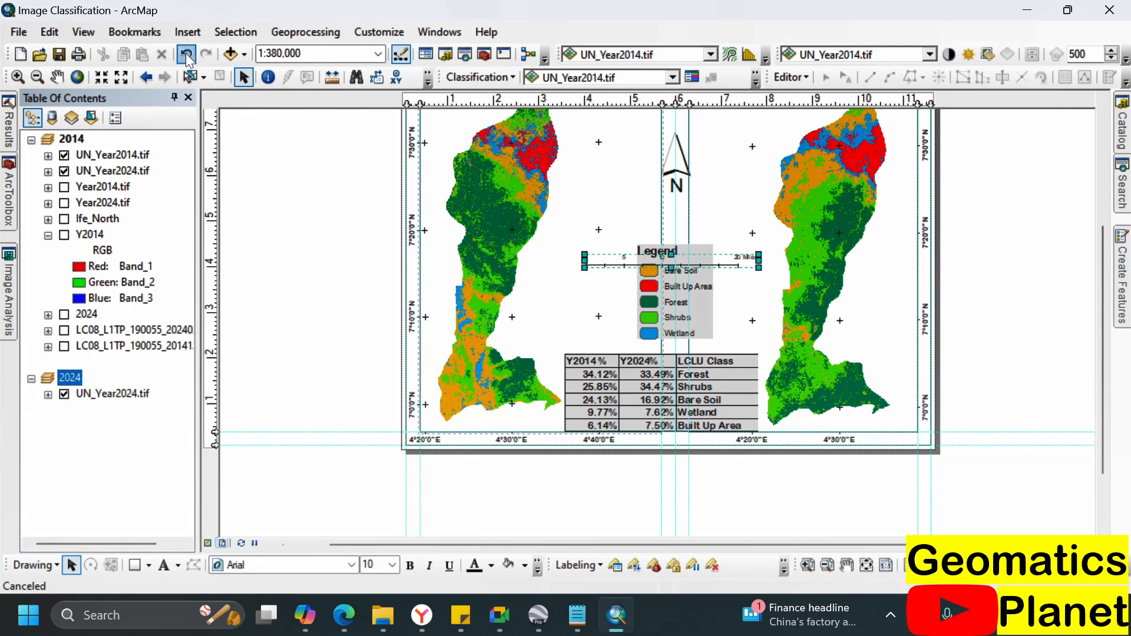
pyautogui.click(187, 56)
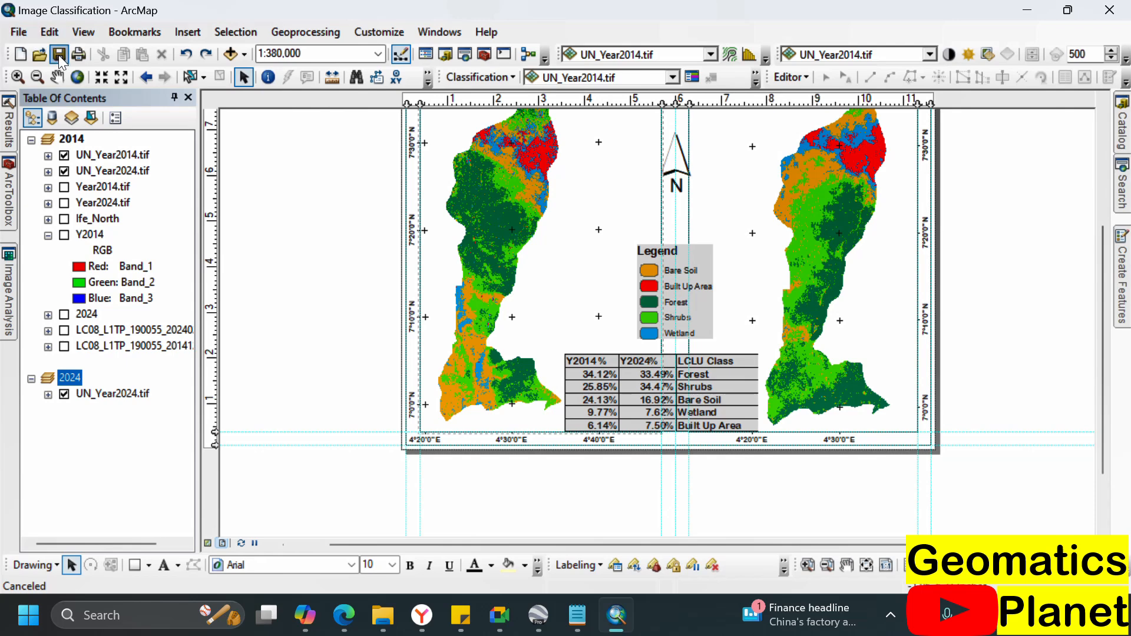
# - Switch to Edge, reload the exported UN_Image Classification PDF and review the whole page with its percentage table
pyautogui.click(344, 615)
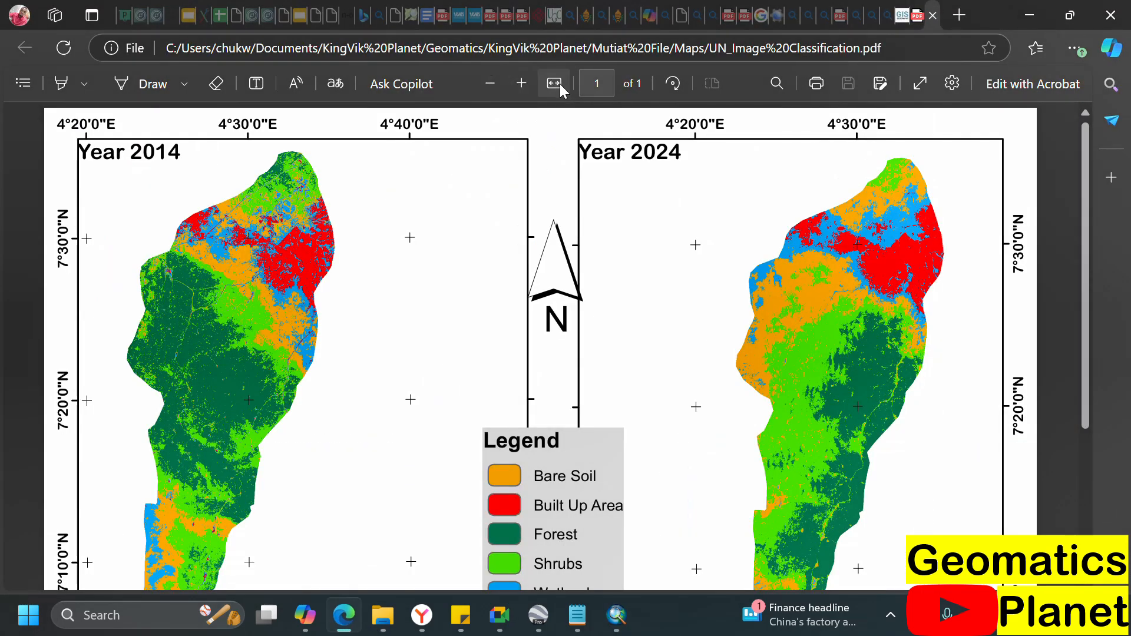
pyautogui.click(59, 45)
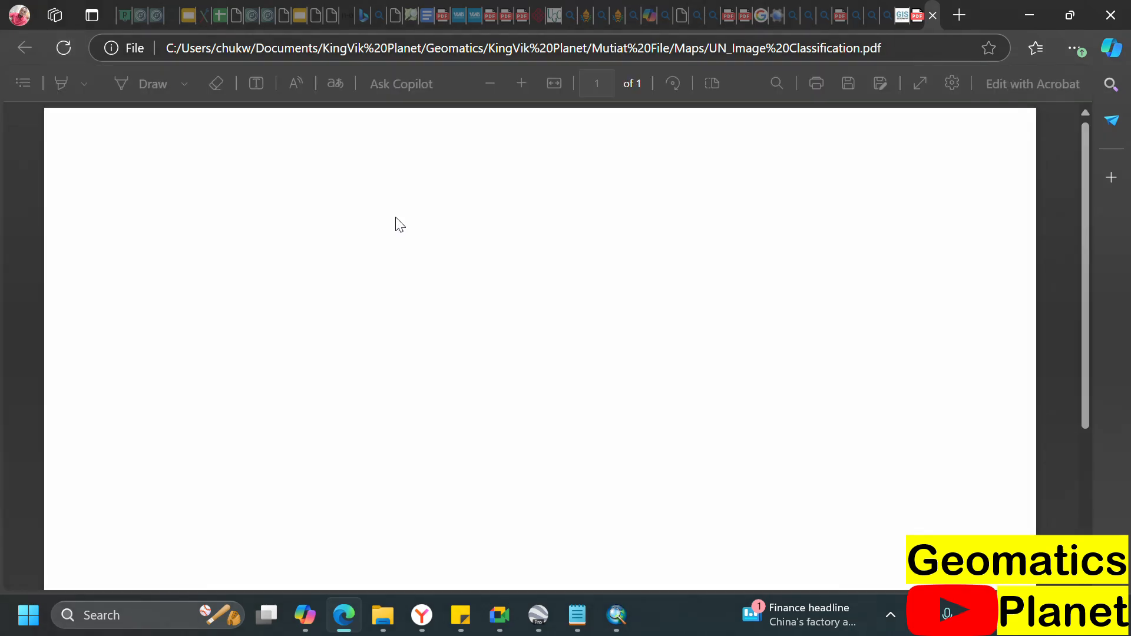
pyautogui.click(557, 90)
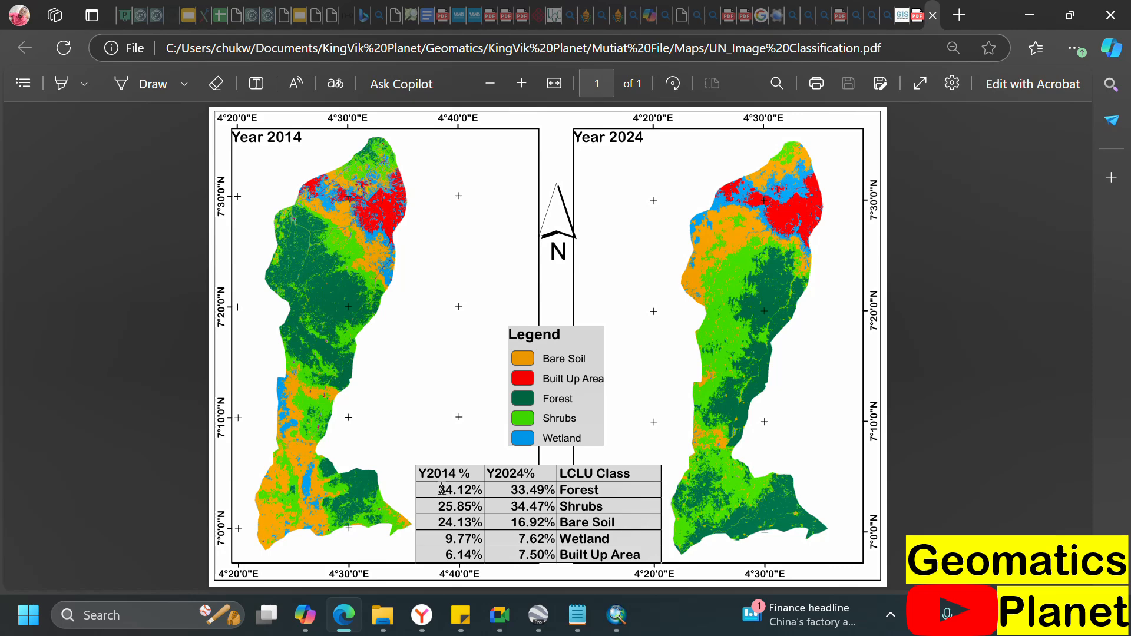
pyautogui.moveTo(442, 488); pyautogui.dragTo(611, 494)
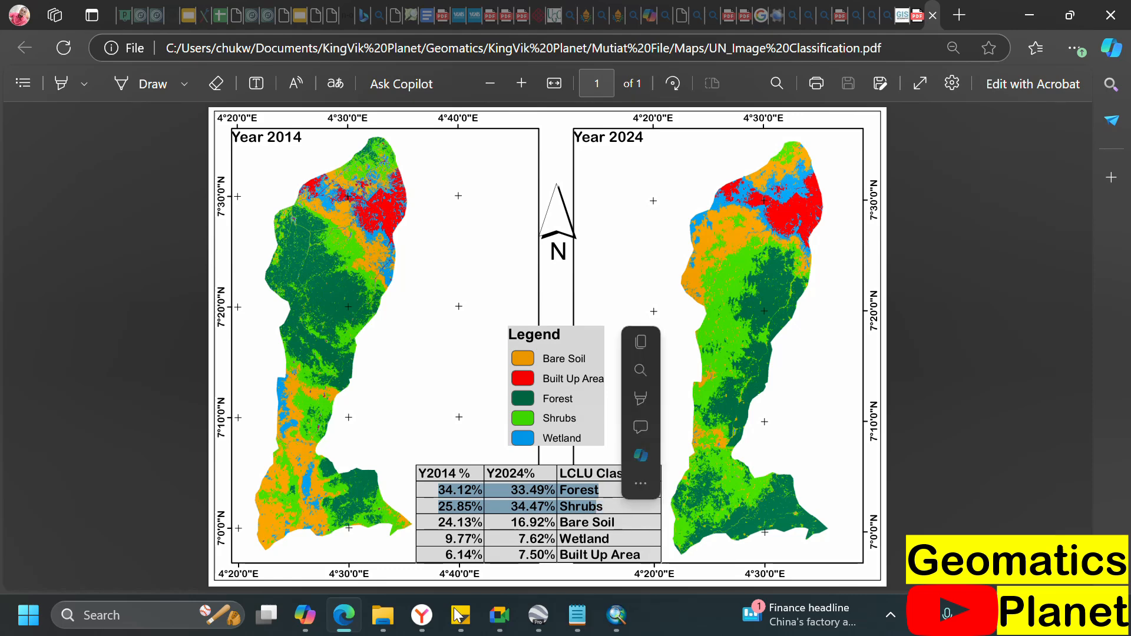
pyautogui.moveTo(566, 609)
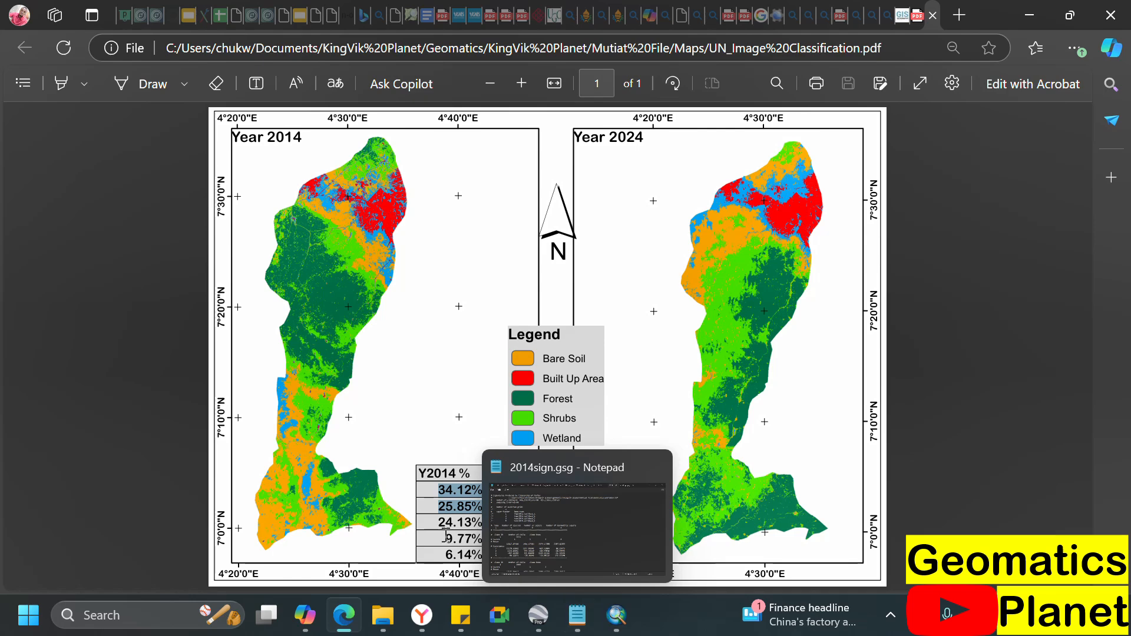
pyautogui.click(444, 506)
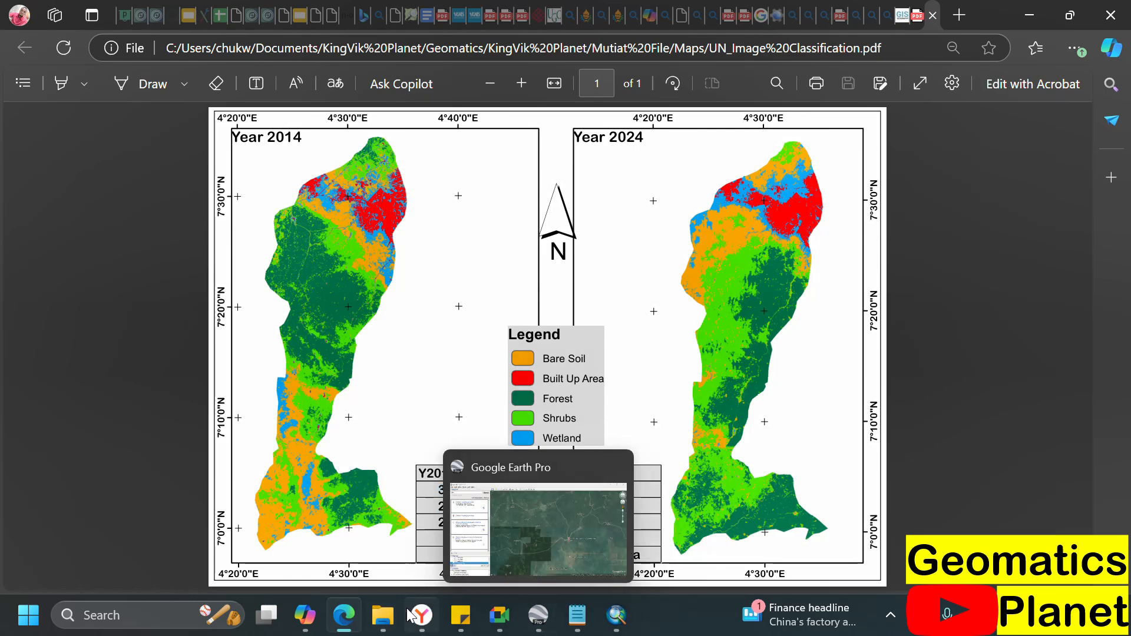
pyautogui.press('super')
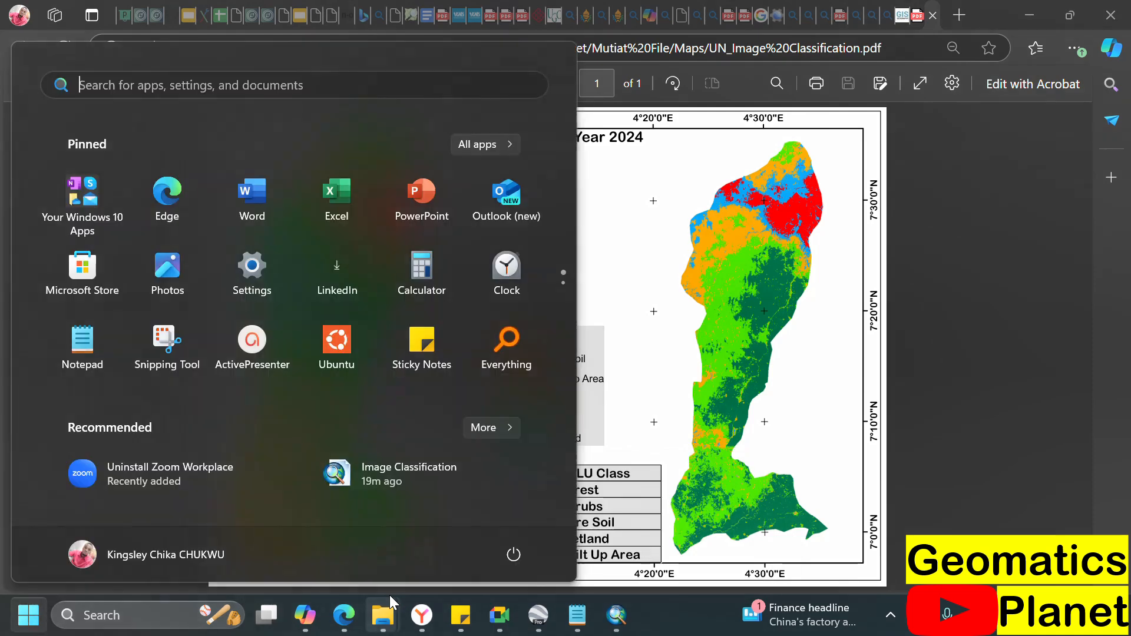
pyautogui.write('ece')
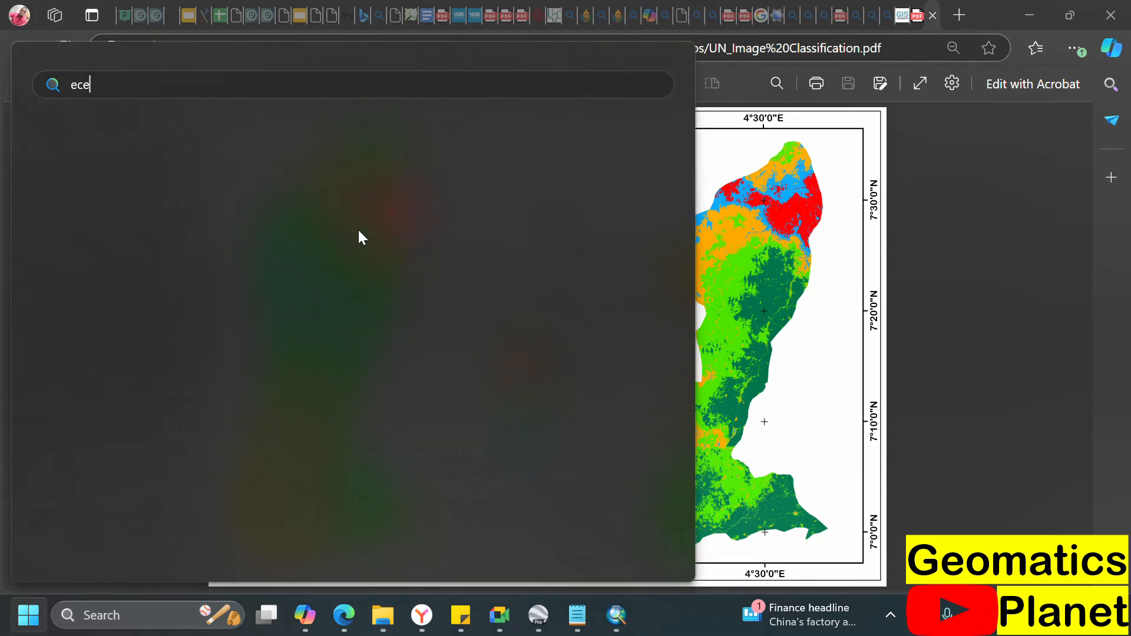
pyautogui.press('BackSpace')
pyautogui.press('BackSpace')
pyautogui.press('BackSpace')
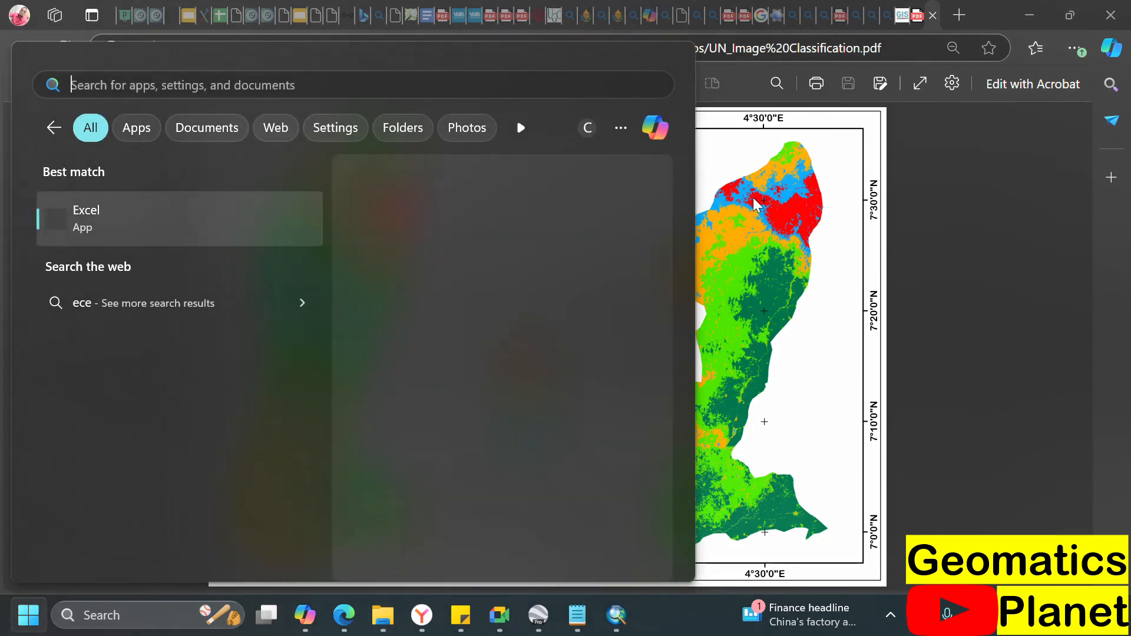
pyautogui.press('Escape')
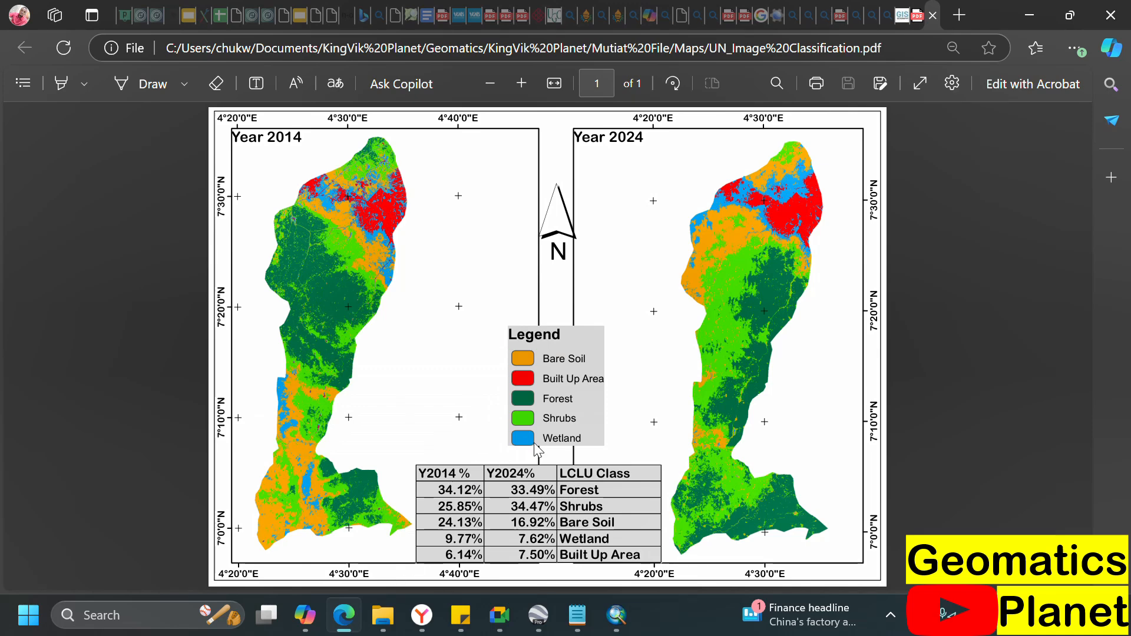
# - Start Excel and open the recent workbook UN_LCLU Data
pyautogui.press('super')
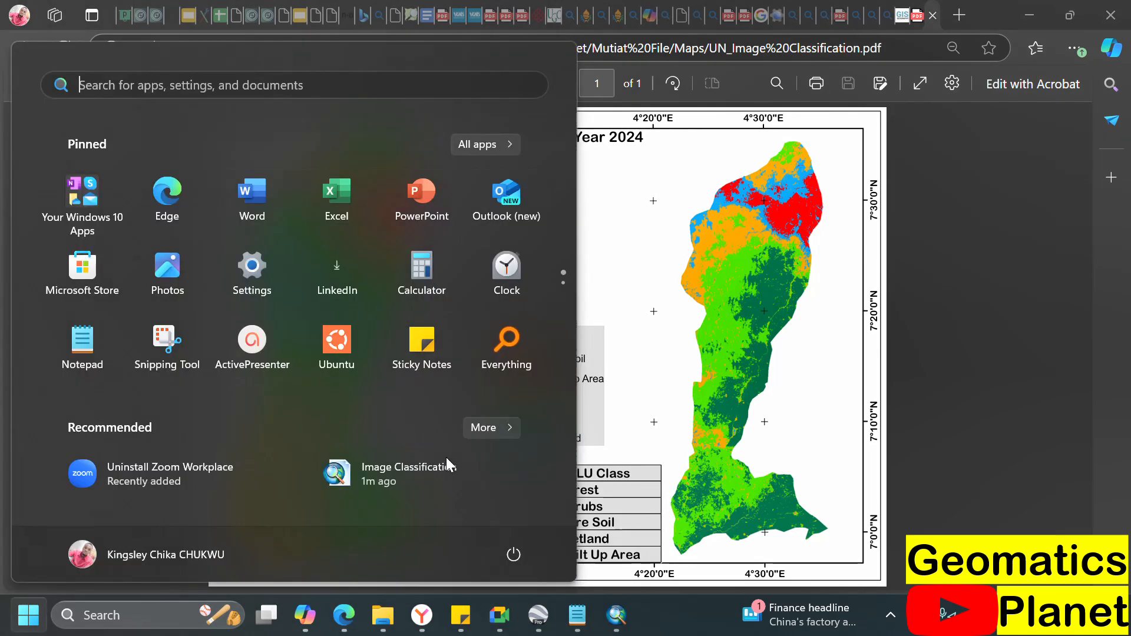
pyautogui.write('exel')
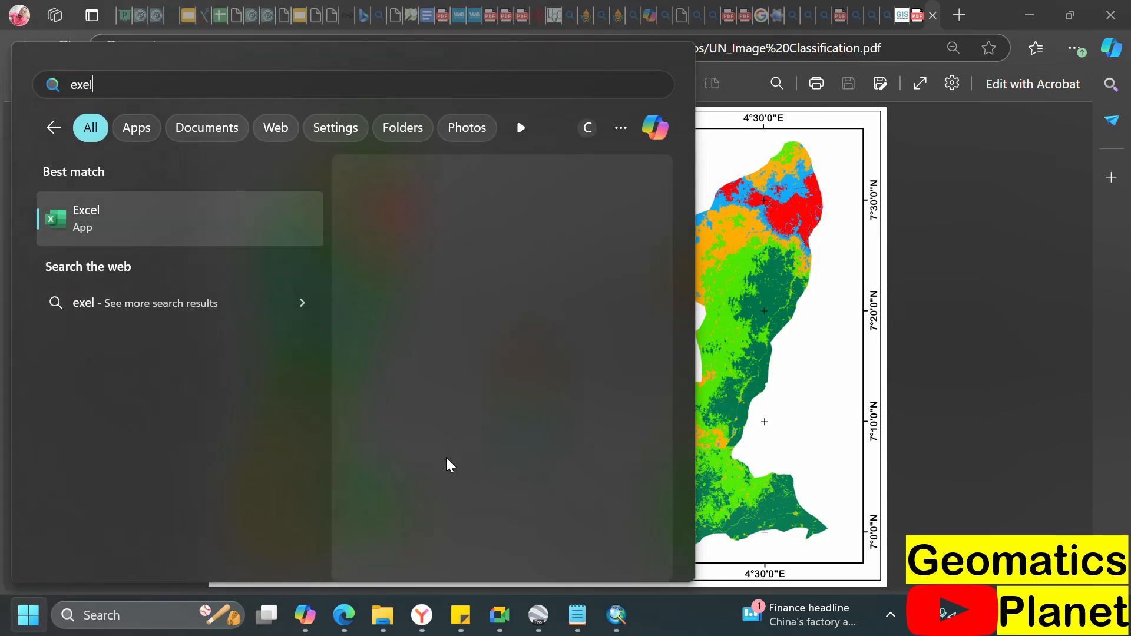
pyautogui.click(263, 225)
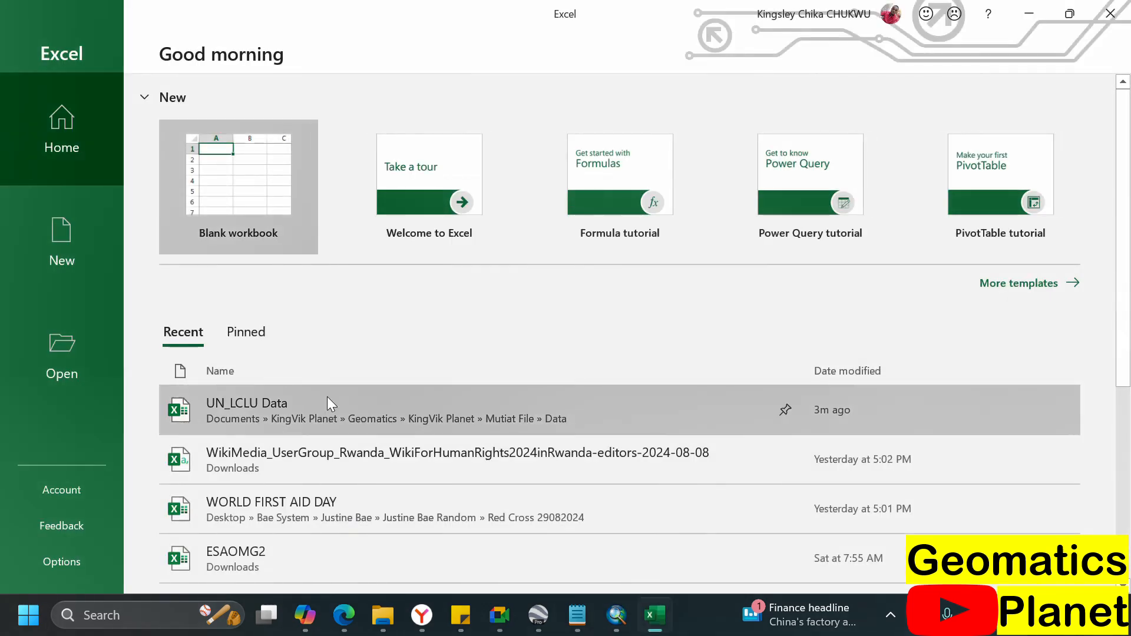
pyautogui.click(327, 399)
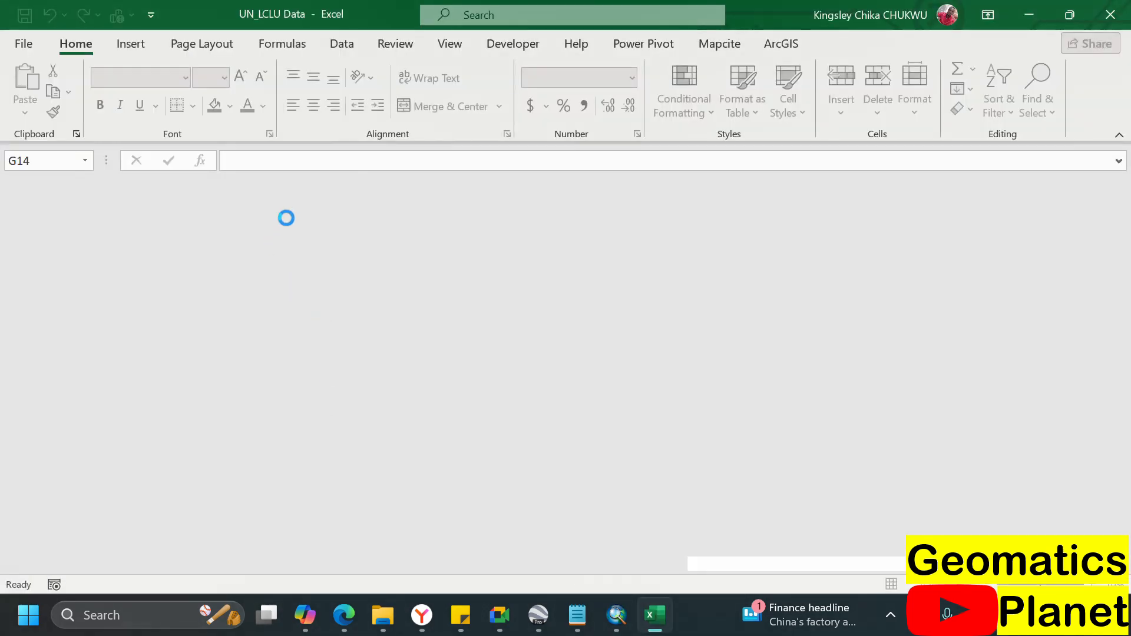
# - Add the column heading "Diffrence" in cell F1, beside the Class column
pyautogui.scroll(1, 314, 299)
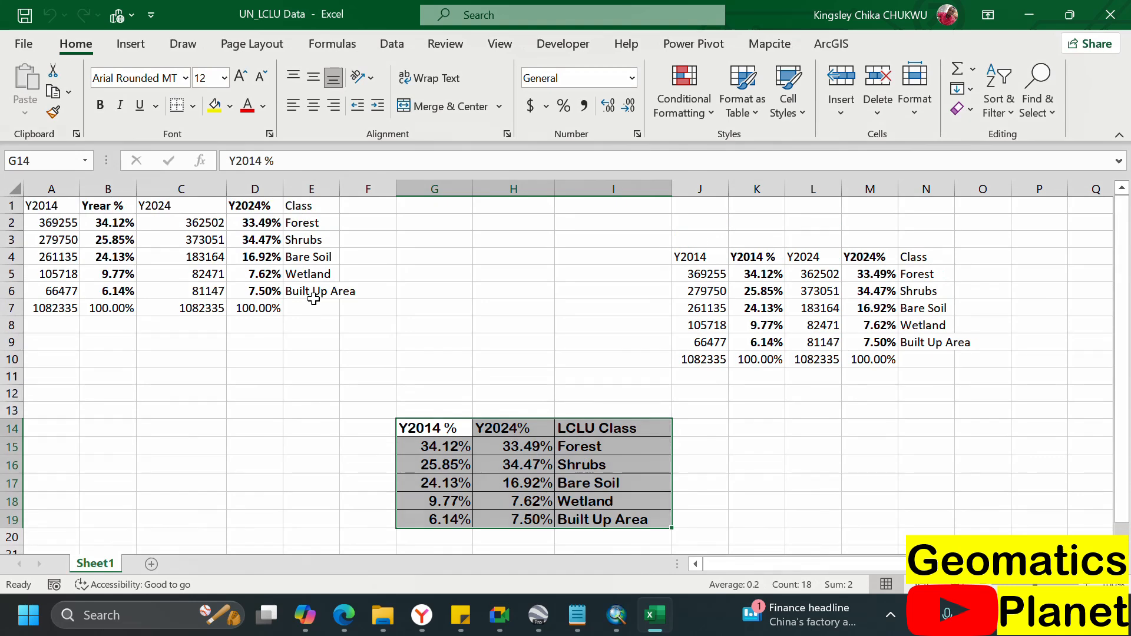
pyautogui.click(368, 207)
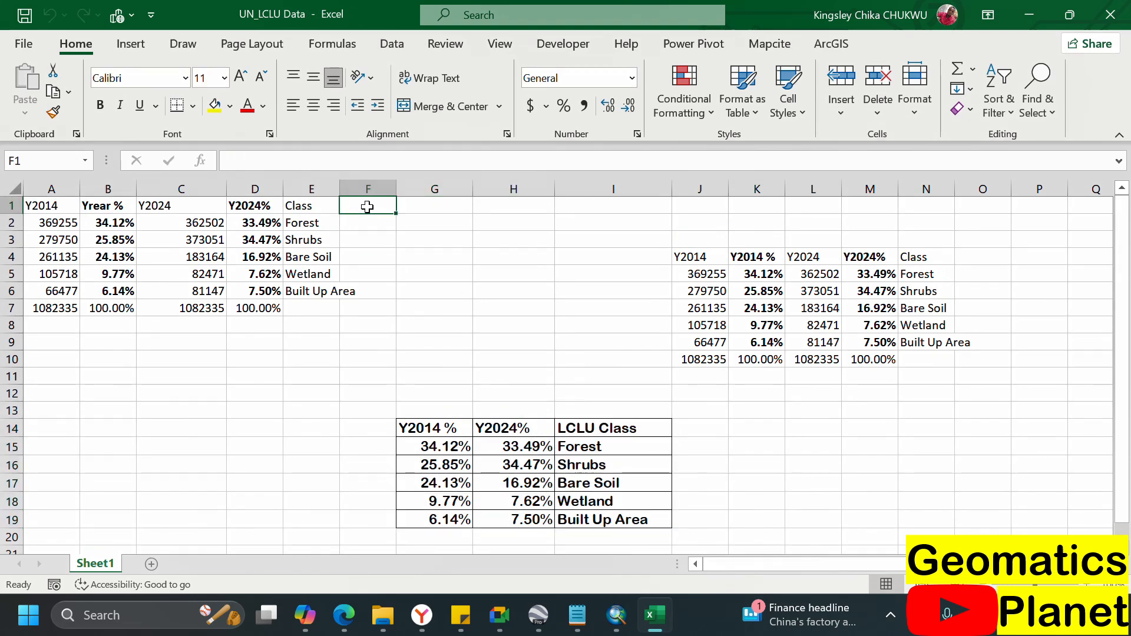
pyautogui.write('Diffwr')
pyautogui.press('BackSpace')
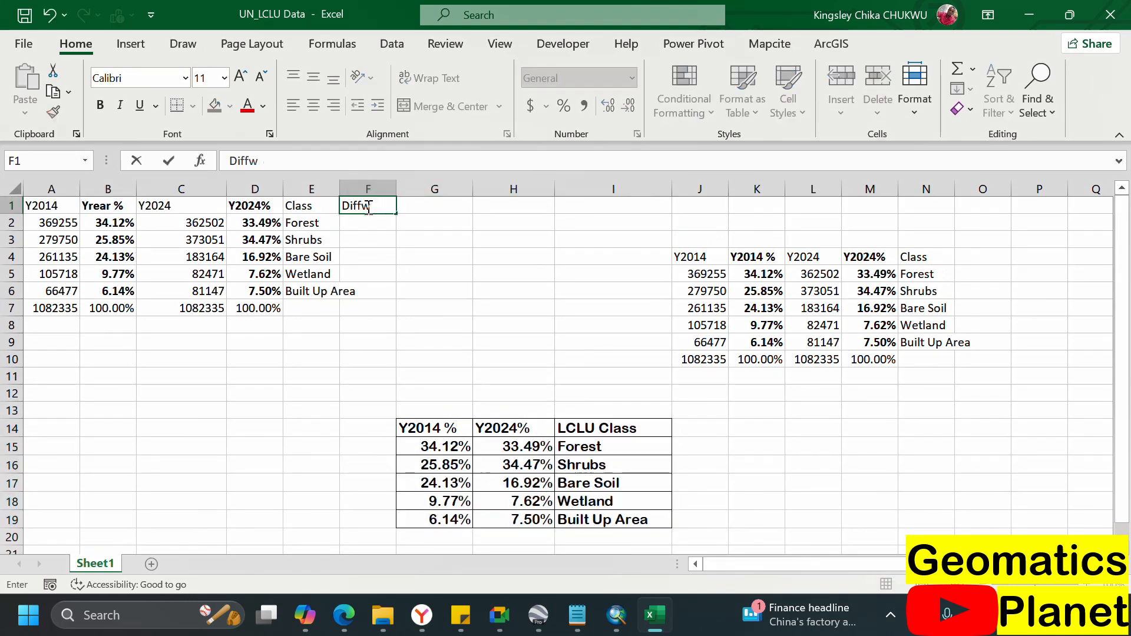
pyautogui.write('rence')
pyautogui.press('Return')
# - Try calculating the 2014 to 2024 percentage differences with =D2-B2 in F2, filled down to F6, and undo both
pyautogui.write('=')
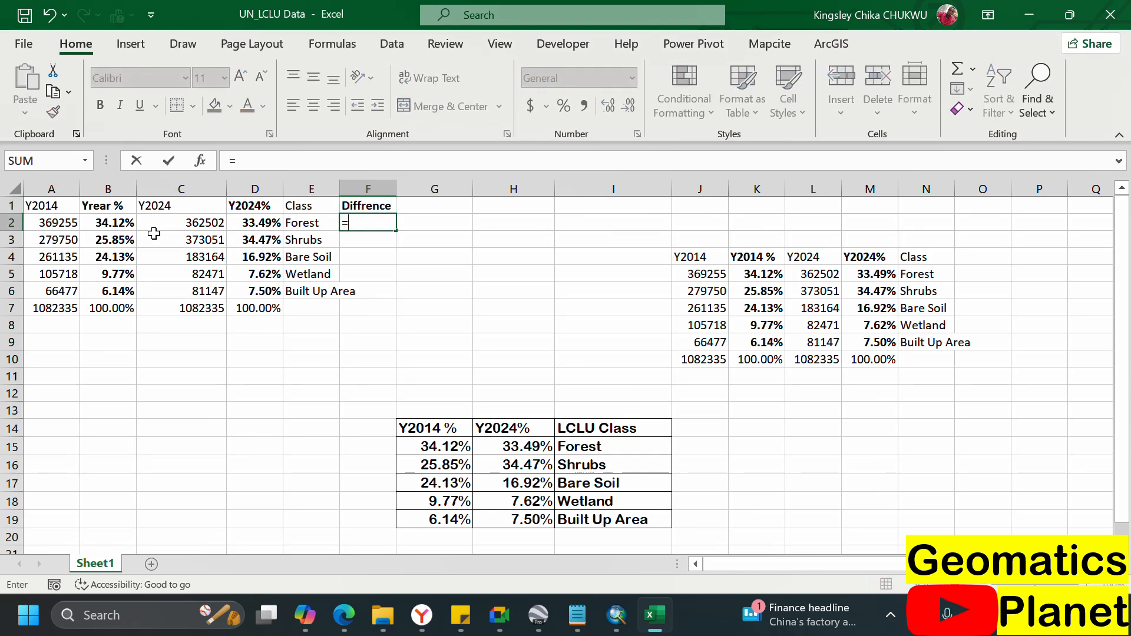
pyautogui.click(256, 222)
pyautogui.write('-')
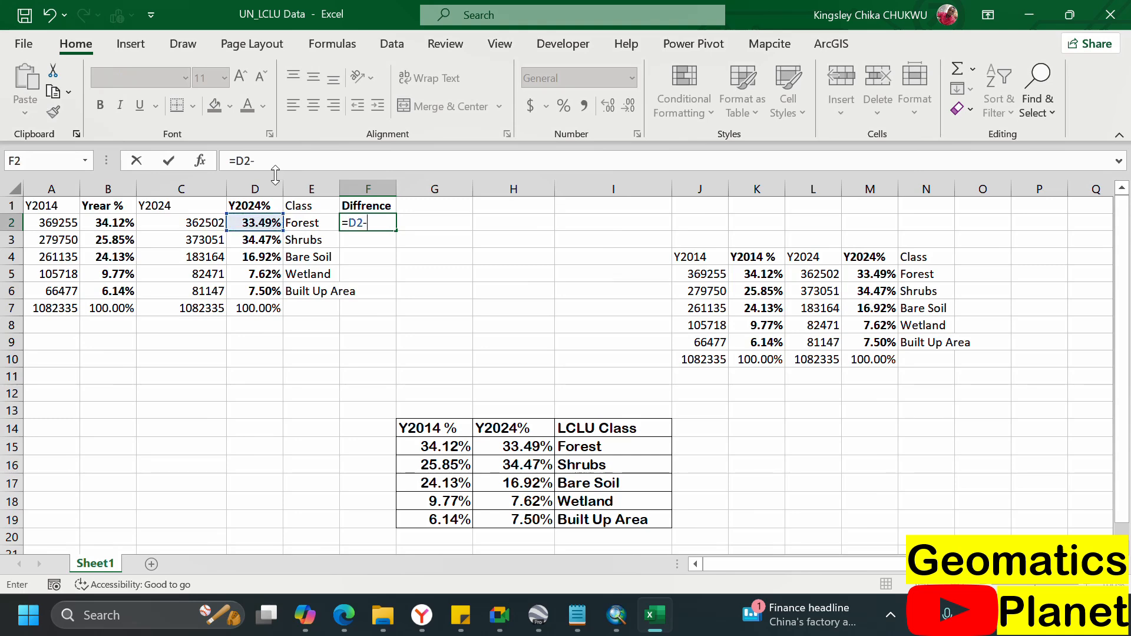
pyautogui.click(121, 221)
pyautogui.press('Return')
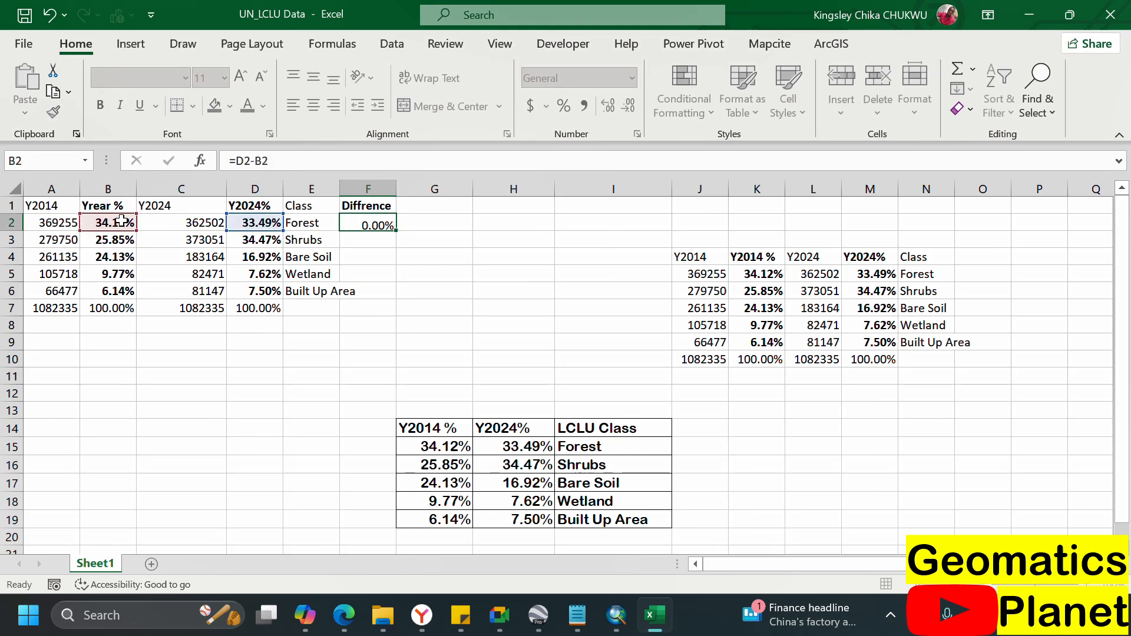
pyautogui.click(384, 226)
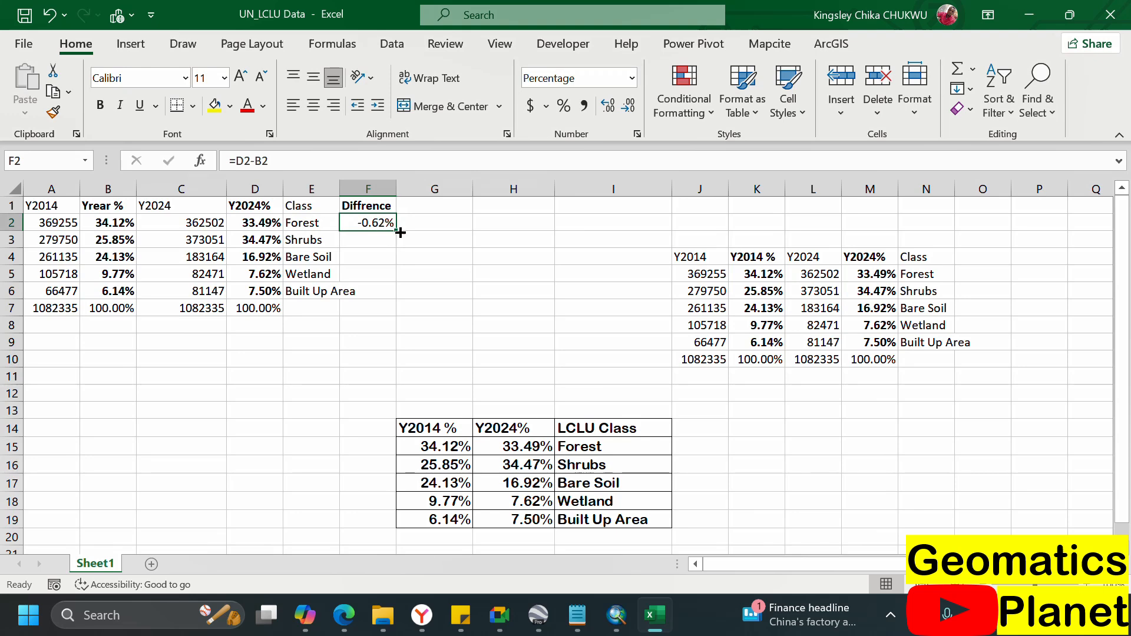
pyautogui.moveTo(401, 232); pyautogui.dragTo(390, 302)
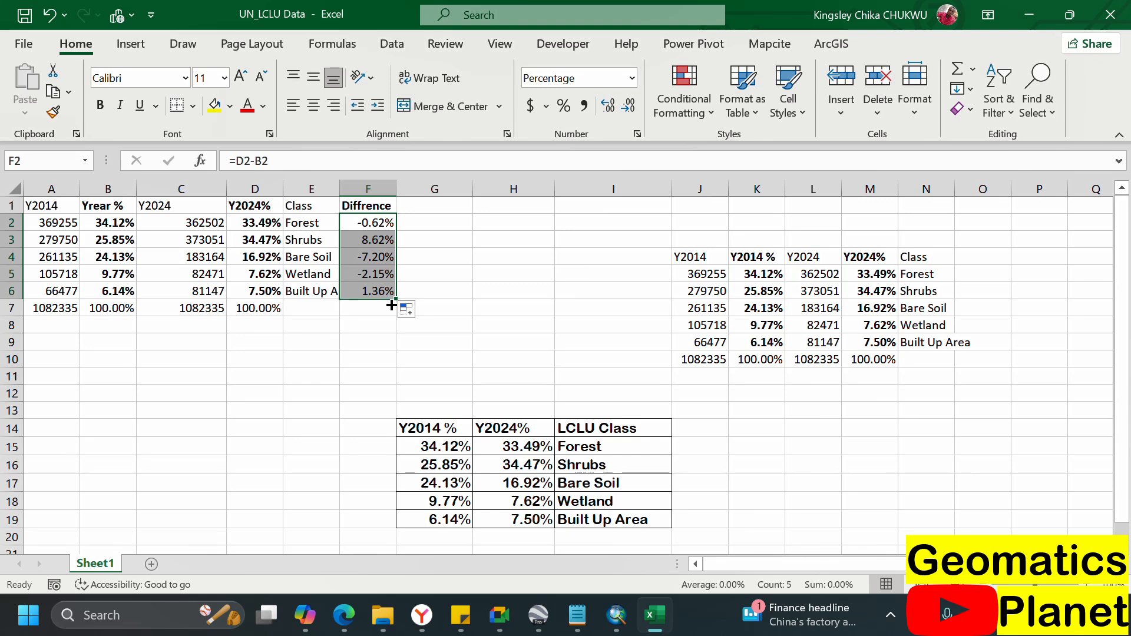
pyautogui.hotkey('ctrl', 'z')
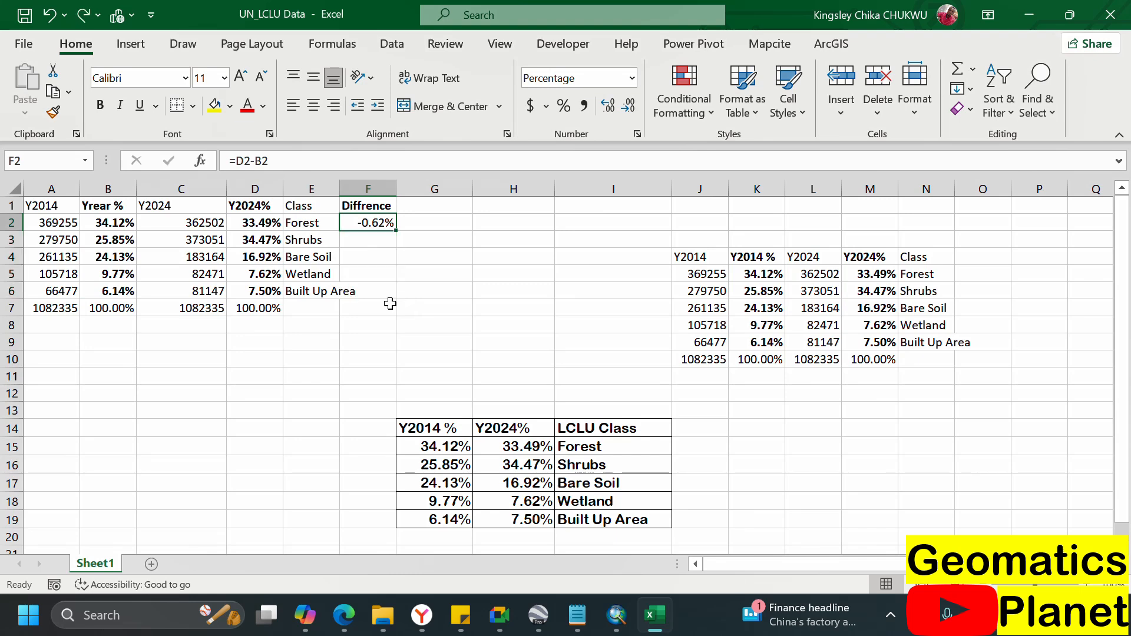
pyautogui.hotkey('ctrl', 'z')
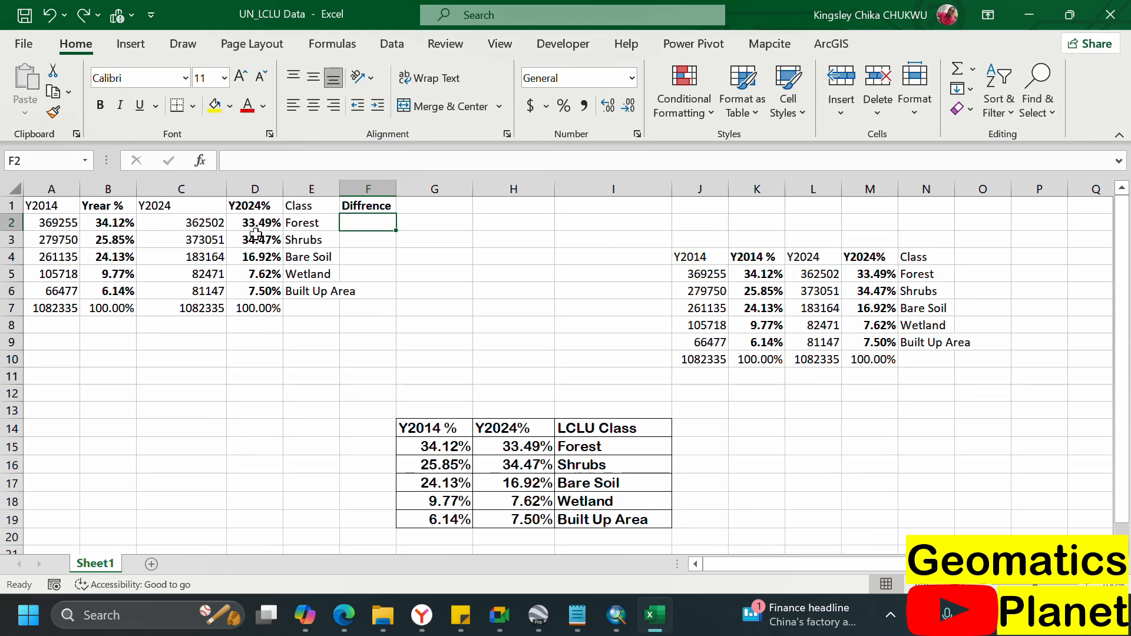
# - Enter =D2-B2 in F2 for the Forest percentage difference and fill the formula down through Built Up Area
pyautogui.write('=')
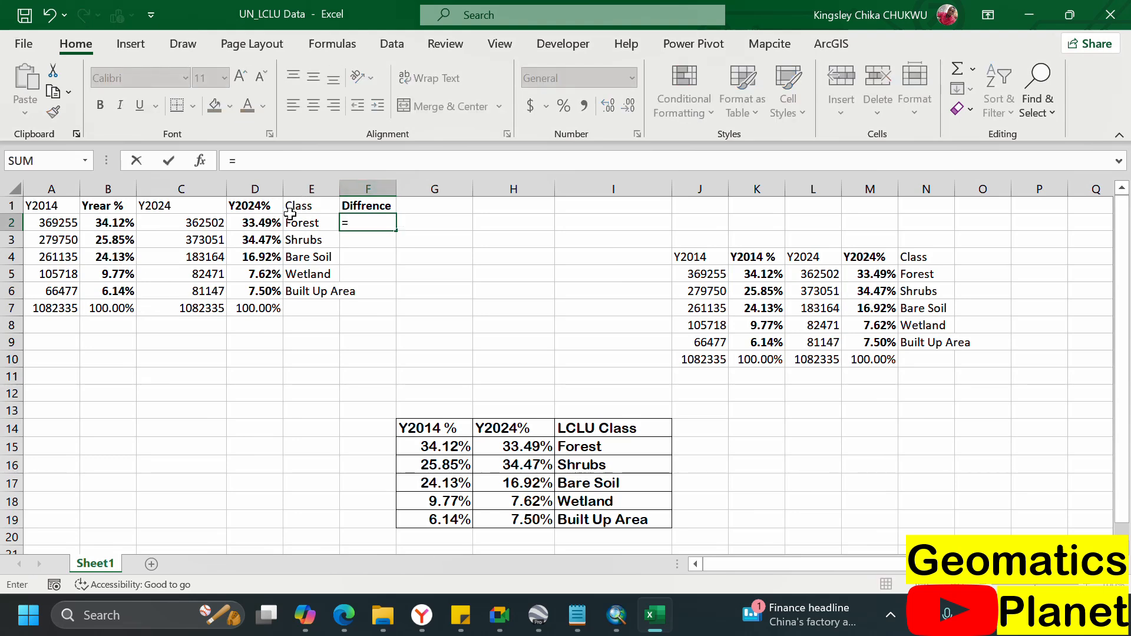
pyautogui.click(274, 223)
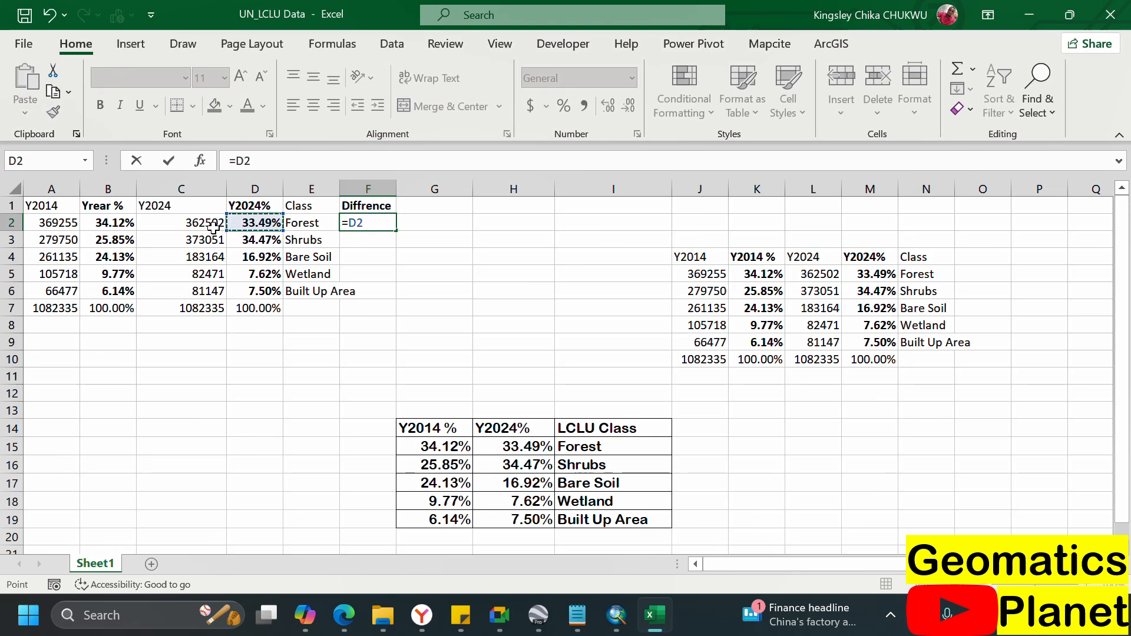
pyautogui.write('-')
pyautogui.click(104, 225)
pyautogui.press('Return')
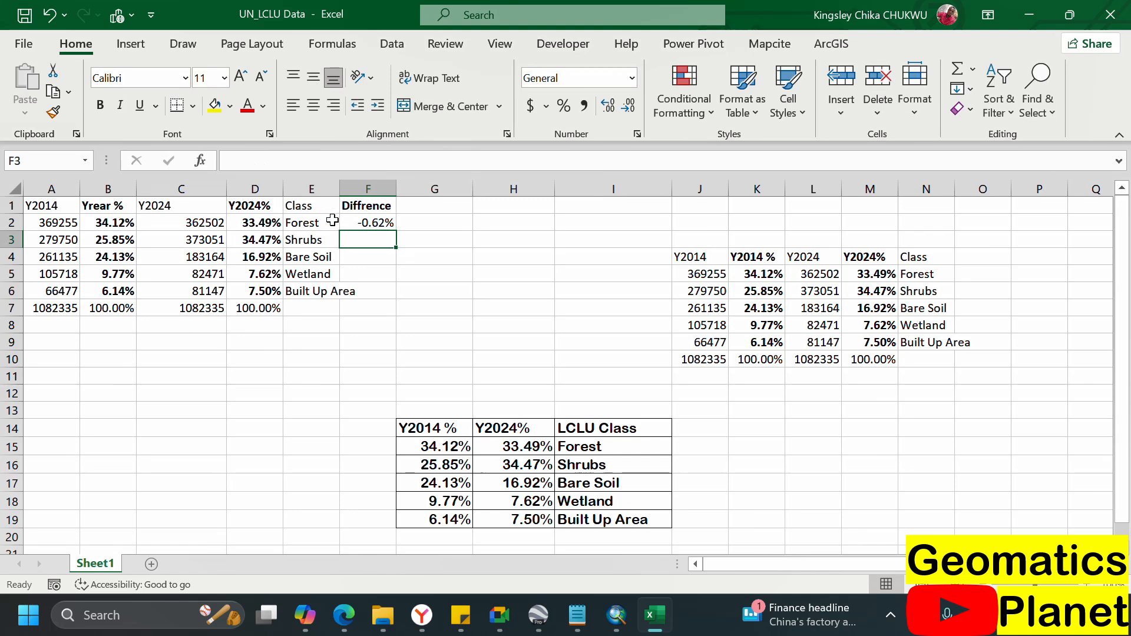
pyautogui.click(369, 225)
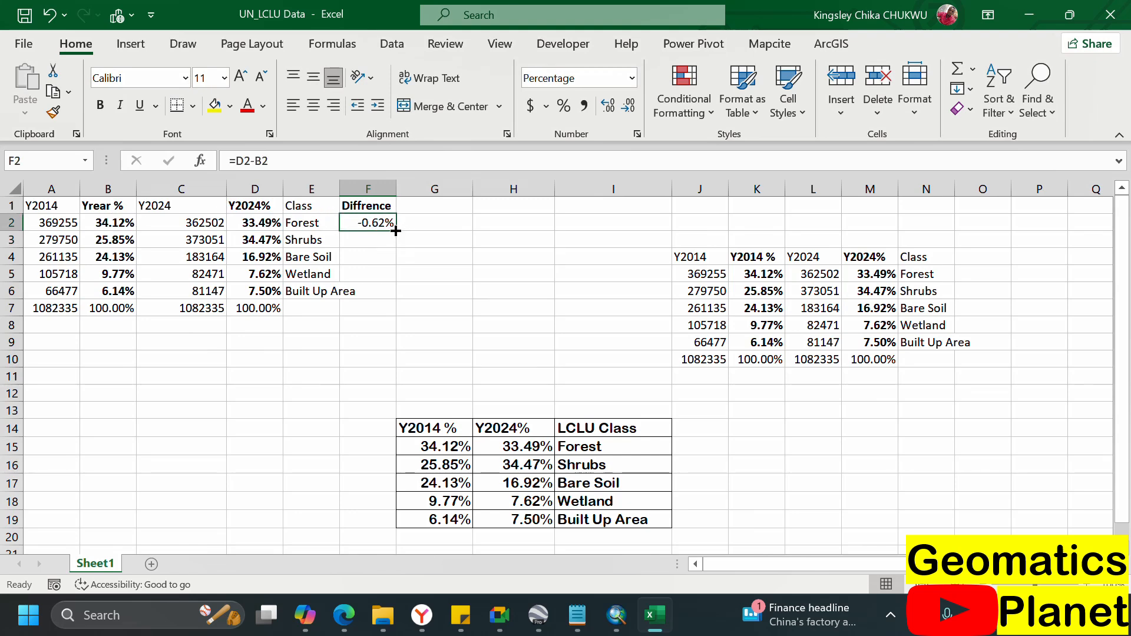
pyautogui.doubleClick(396, 231)
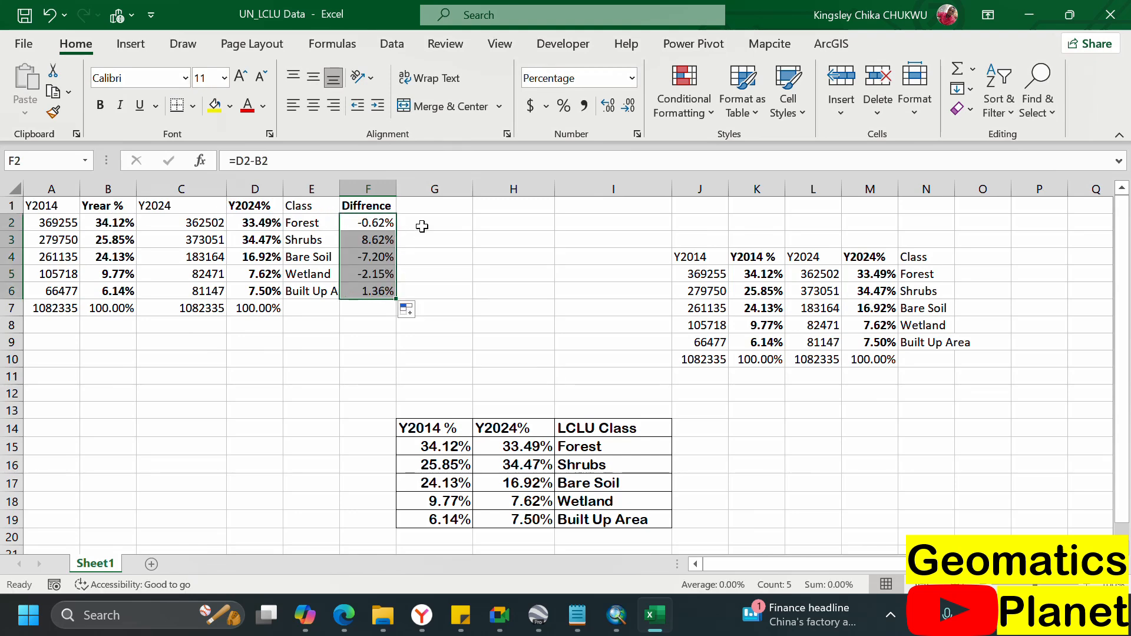
# - Calculate the 2014 to 2024 count differences with =C2-A2 in G2, filled down through Built Up Area, and save the workbook
pyautogui.click(422, 227)
pyautogui.write('=')
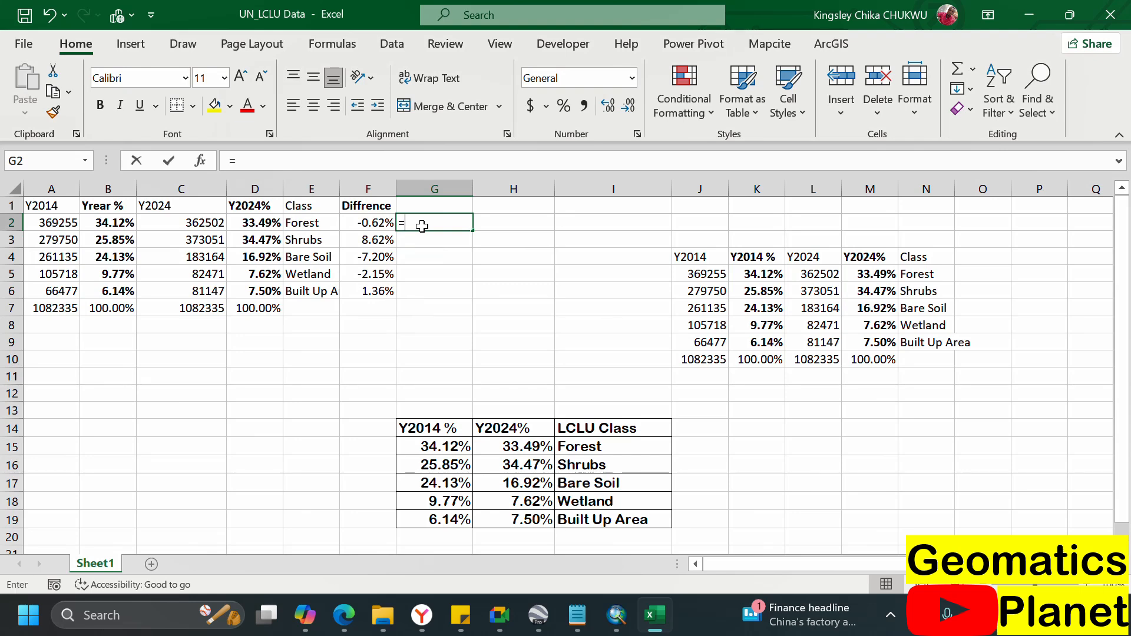
pyautogui.click(218, 220)
pyautogui.write('-')
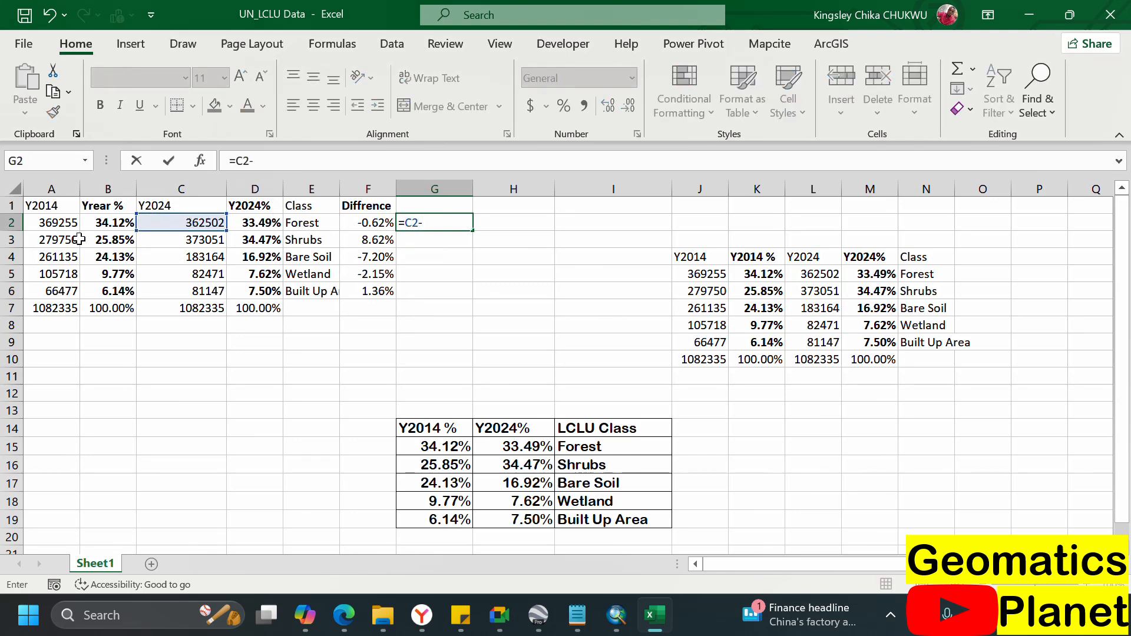
pyautogui.click(55, 223)
pyautogui.press('Return')
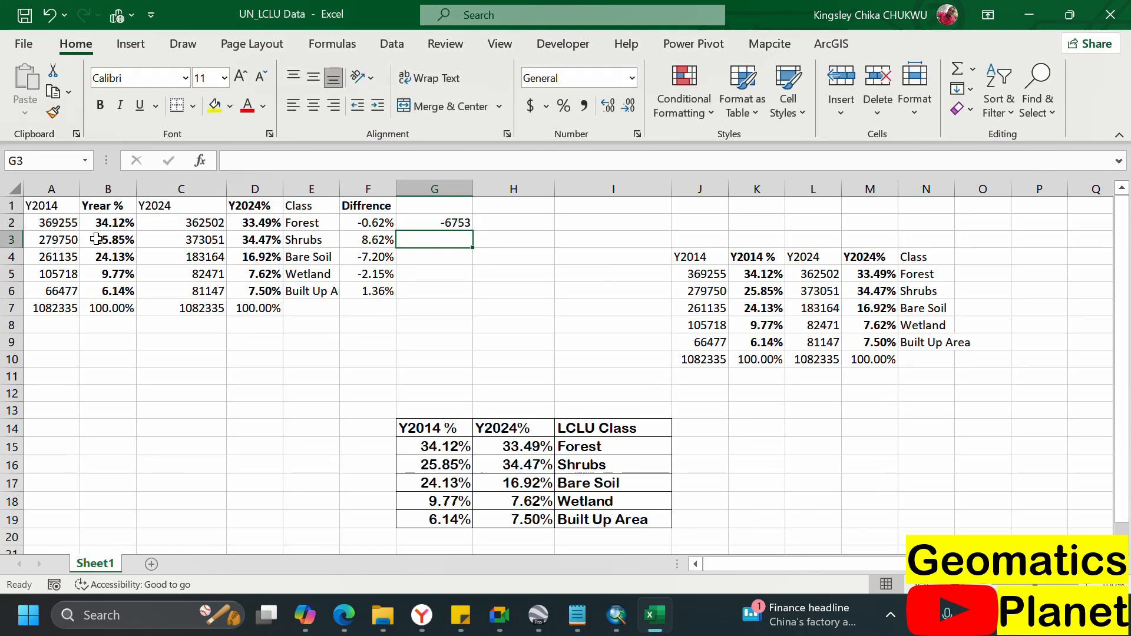
pyautogui.click(451, 220)
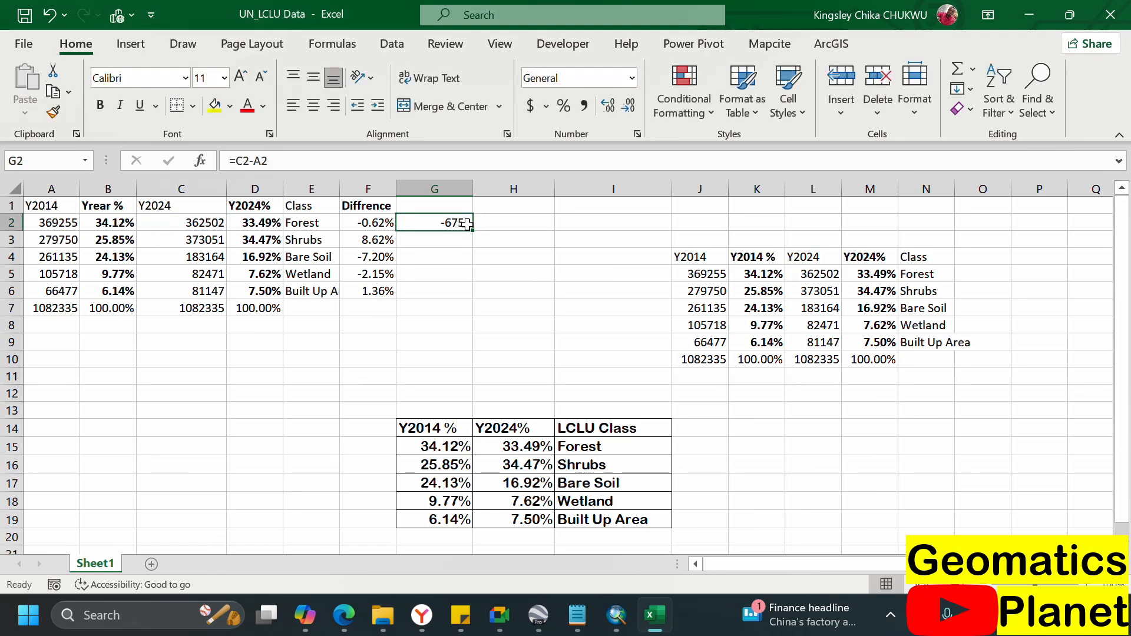
pyautogui.doubleClick(476, 231)
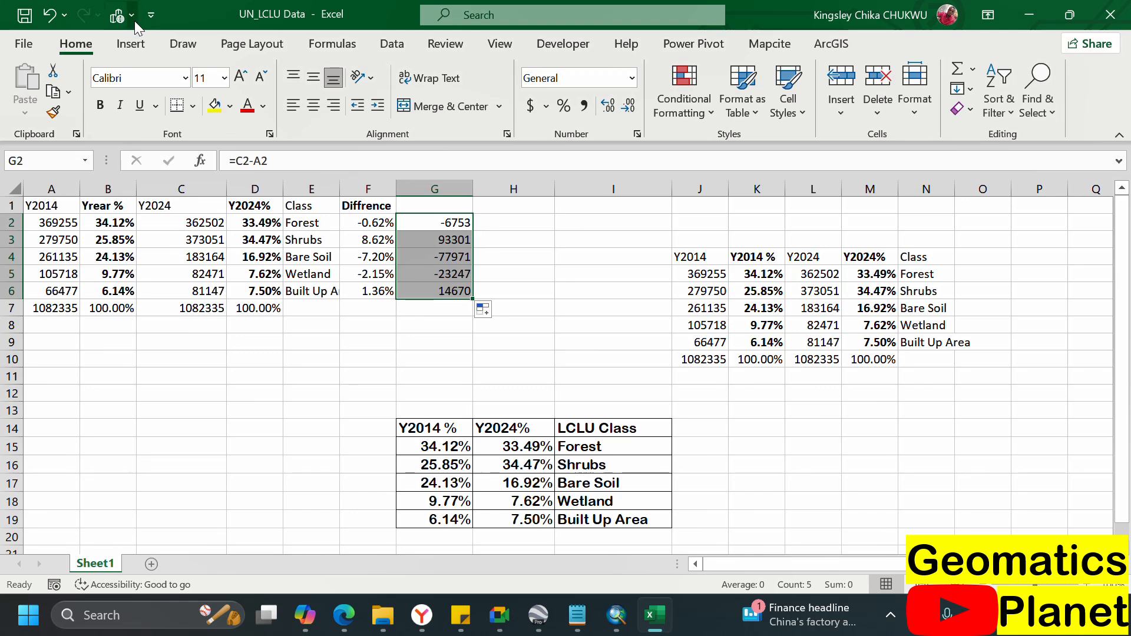
pyautogui.click(25, 23)
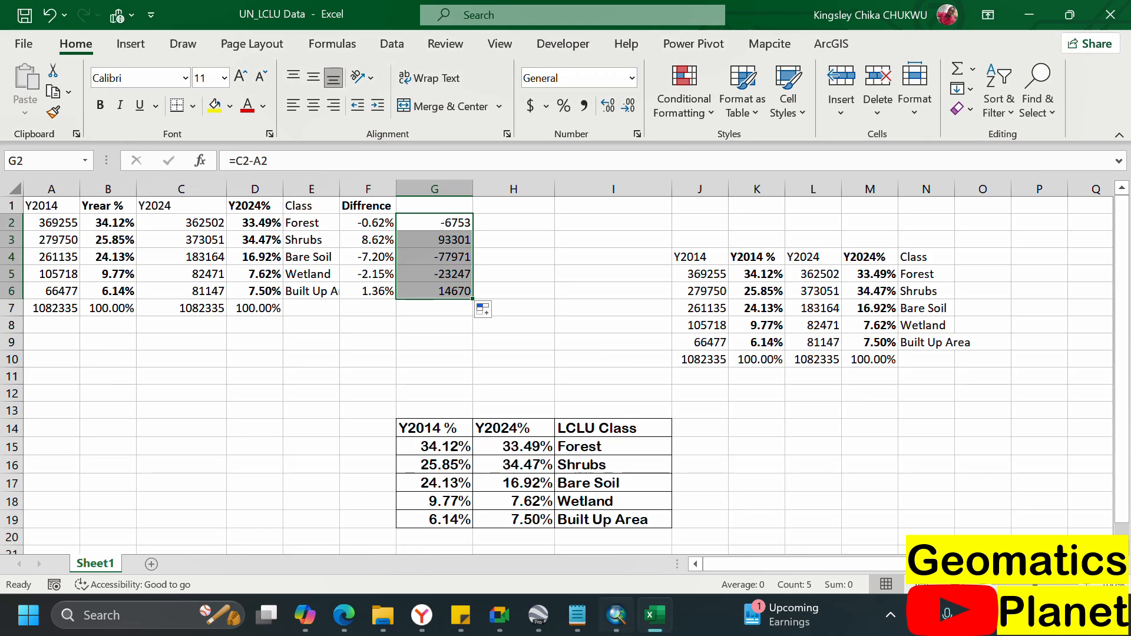
# - Switch to ArcMap and display the whole land cover layout page for both years
pyautogui.click(616, 615)
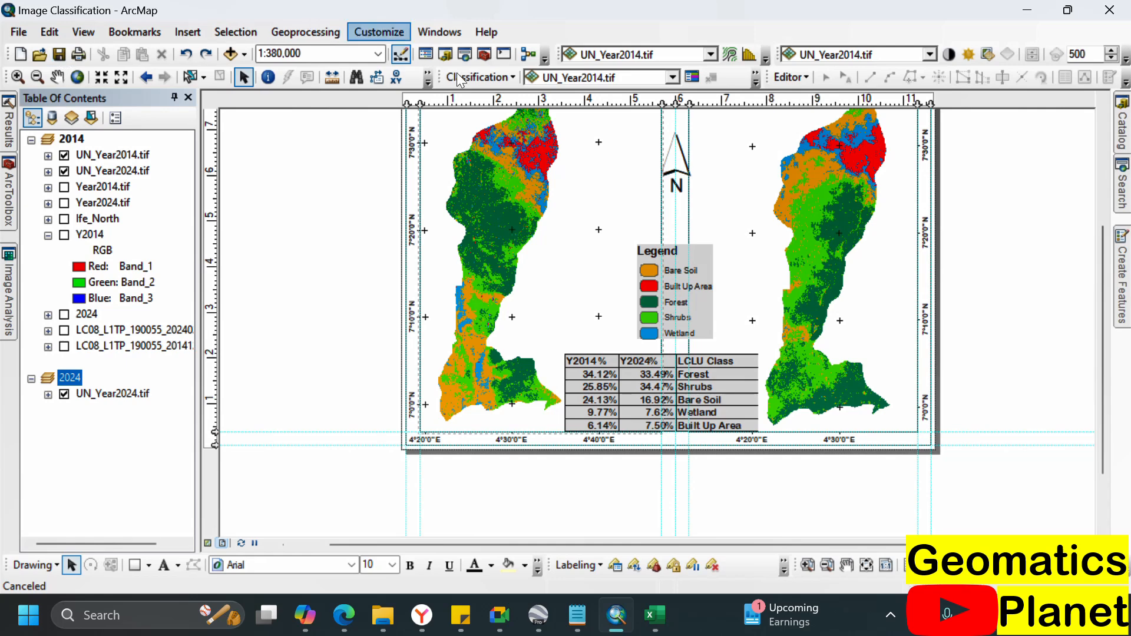
pyautogui.click(865, 567)
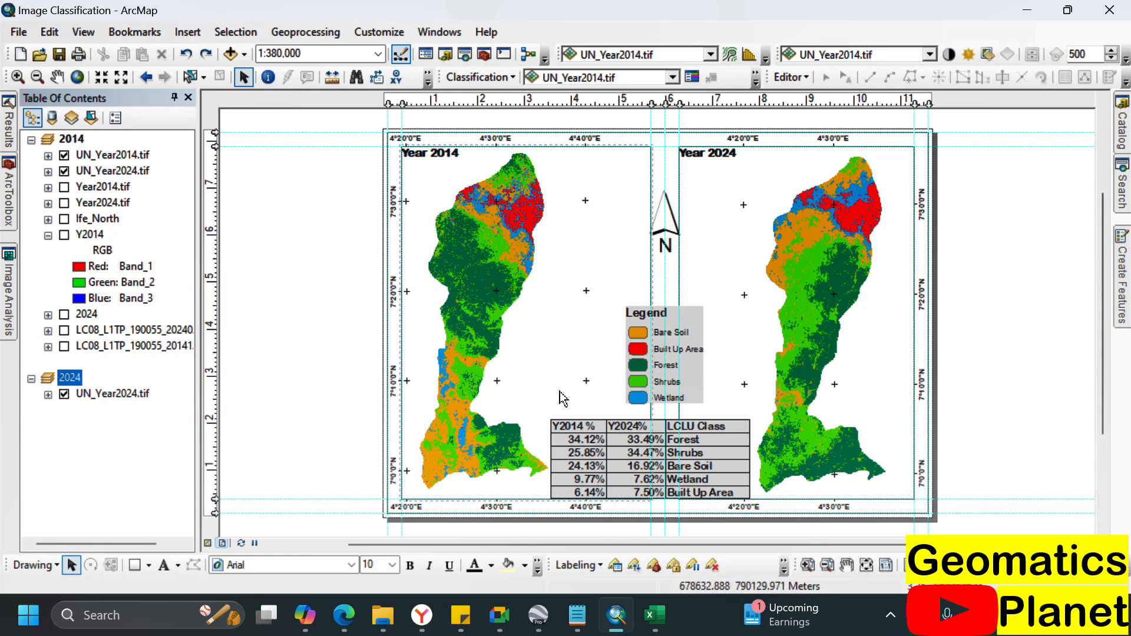
# - Stop sharing the screen in the Google Meet session
pyautogui.moveTo(500, 615)
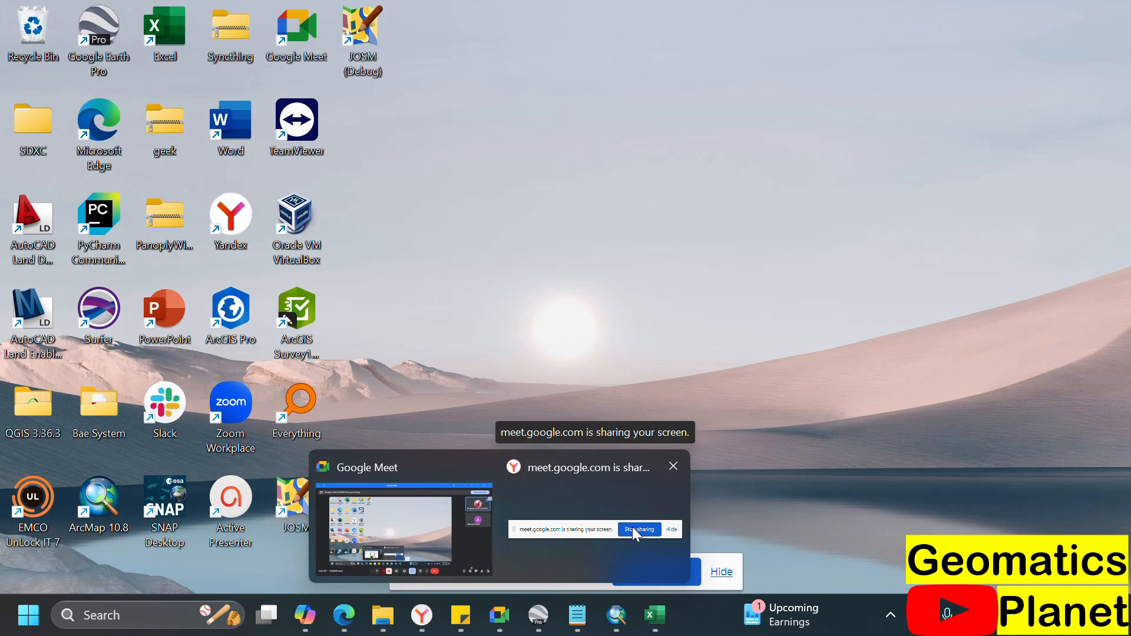
pyautogui.click(631, 530)
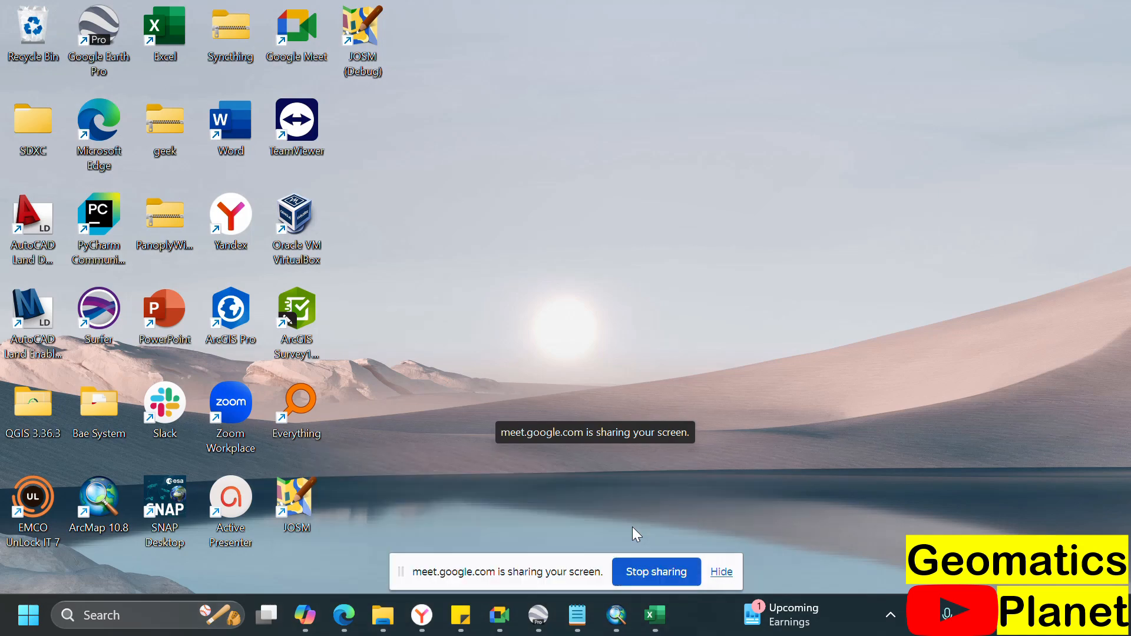
pyautogui.click(640, 576)
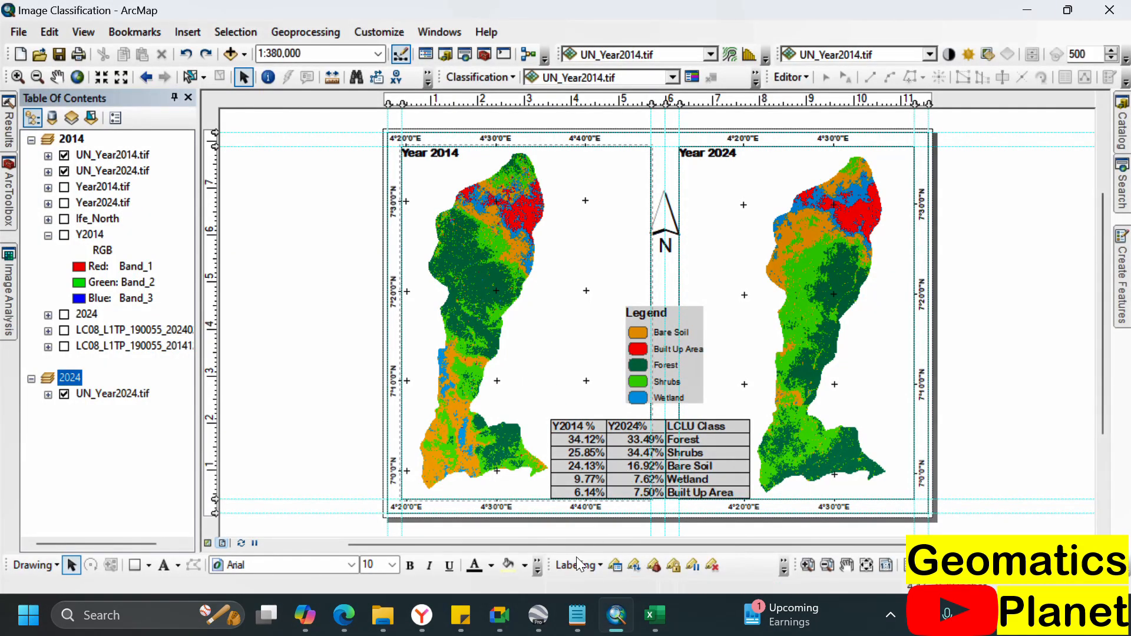